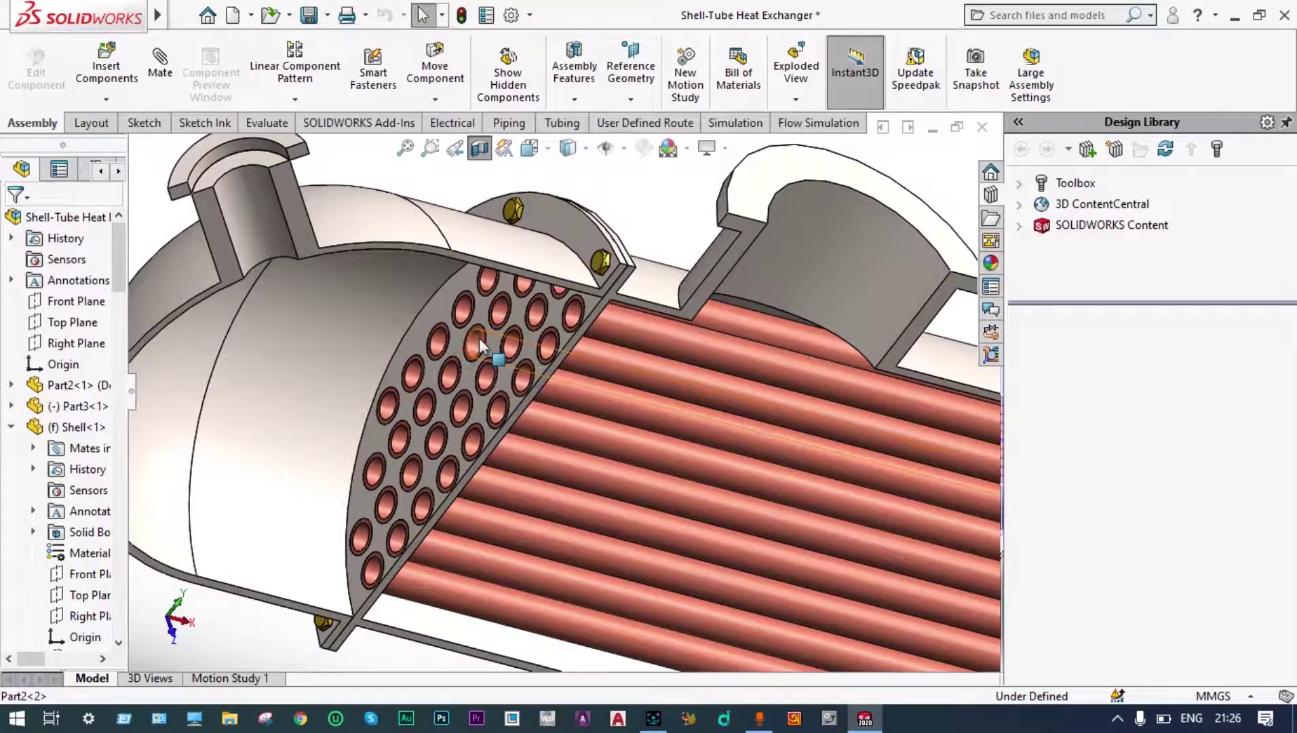
# - Examine the sectioned heat exchanger's domed heads, tube sheets, tube ends and inlet and outlet nozzles
pyautogui.scroll(2, 480, 339)
pyautogui.scroll(3, 480, 339)
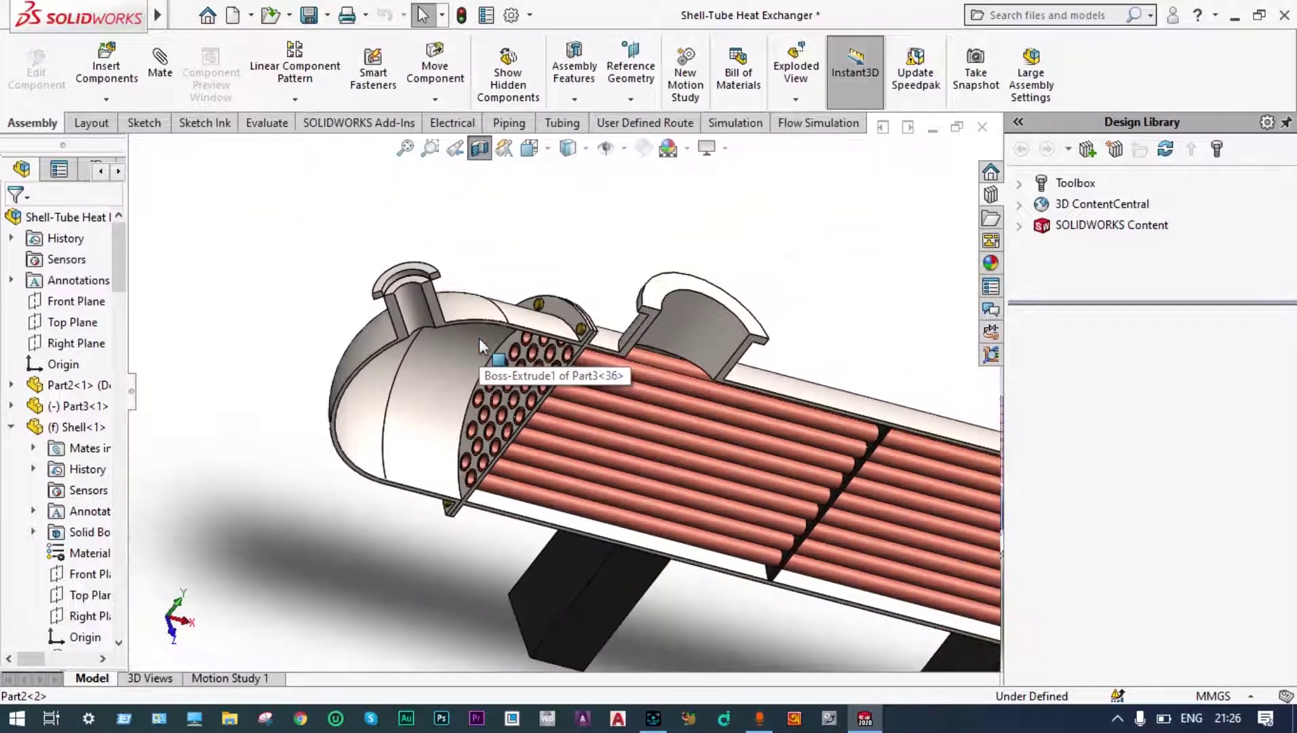
pyautogui.scroll(4, 712, 305)
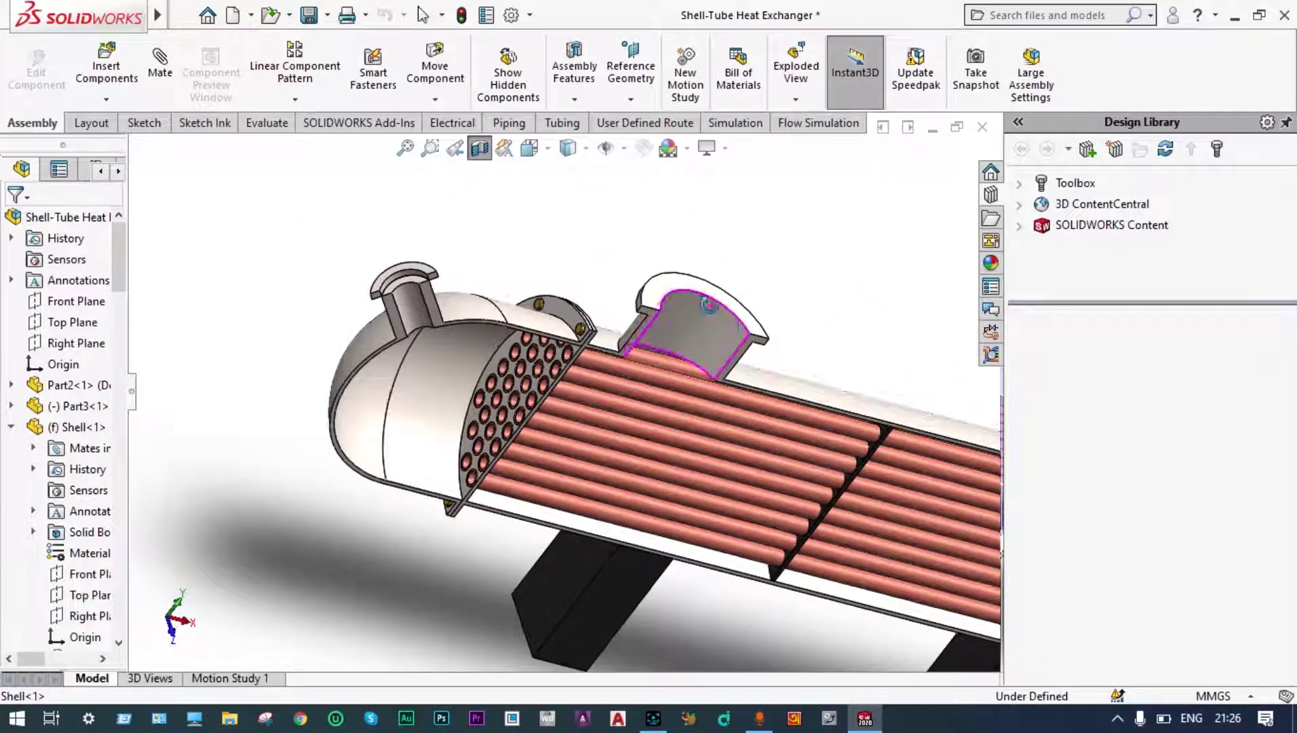
pyautogui.scroll(-4, 646, 365)
pyautogui.scroll(3, 630, 385)
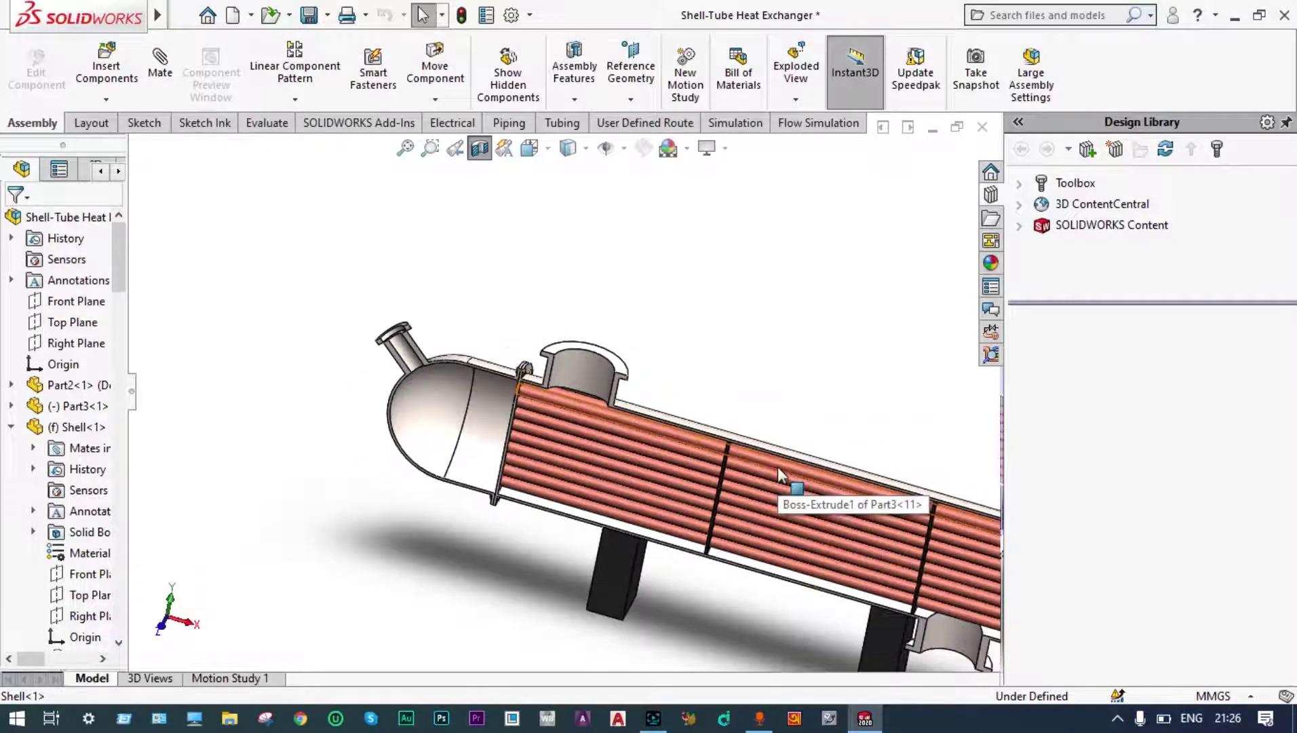
pyautogui.scroll(-3, 770, 509)
pyautogui.scroll(3, 797, 503)
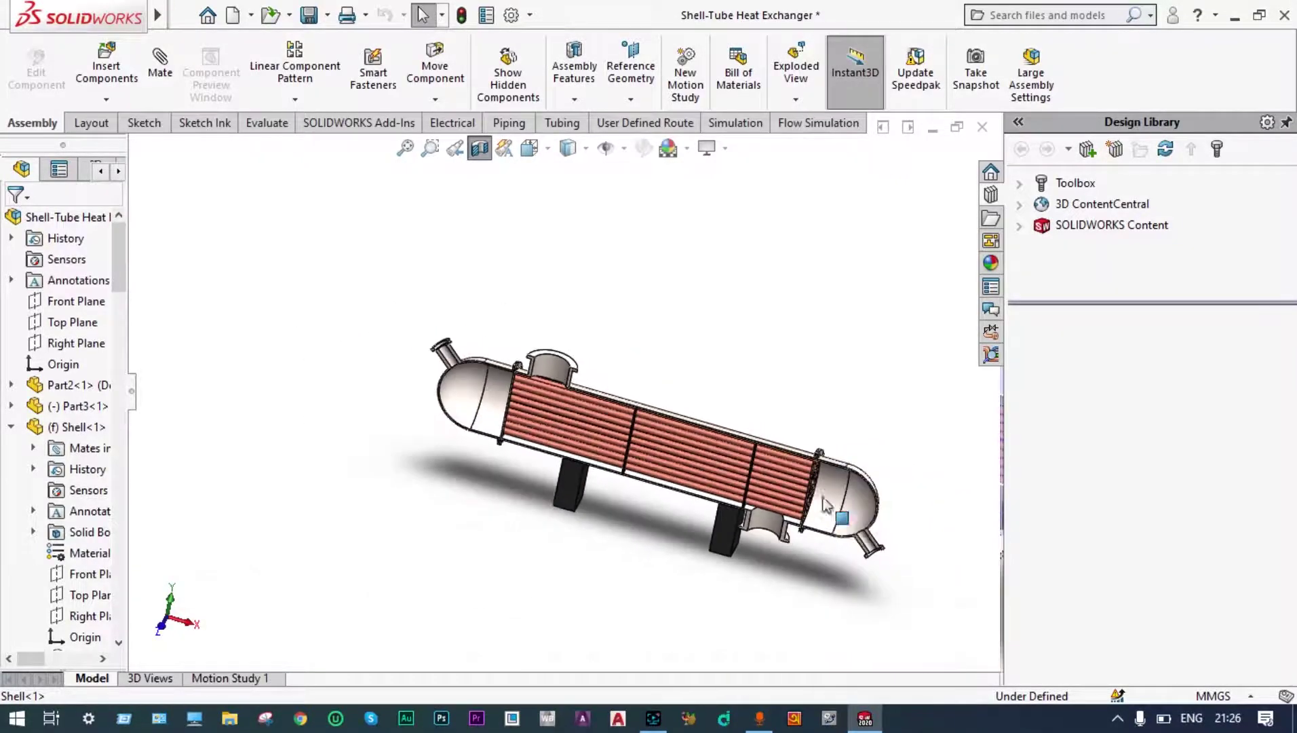
pyautogui.scroll(-4, 838, 524)
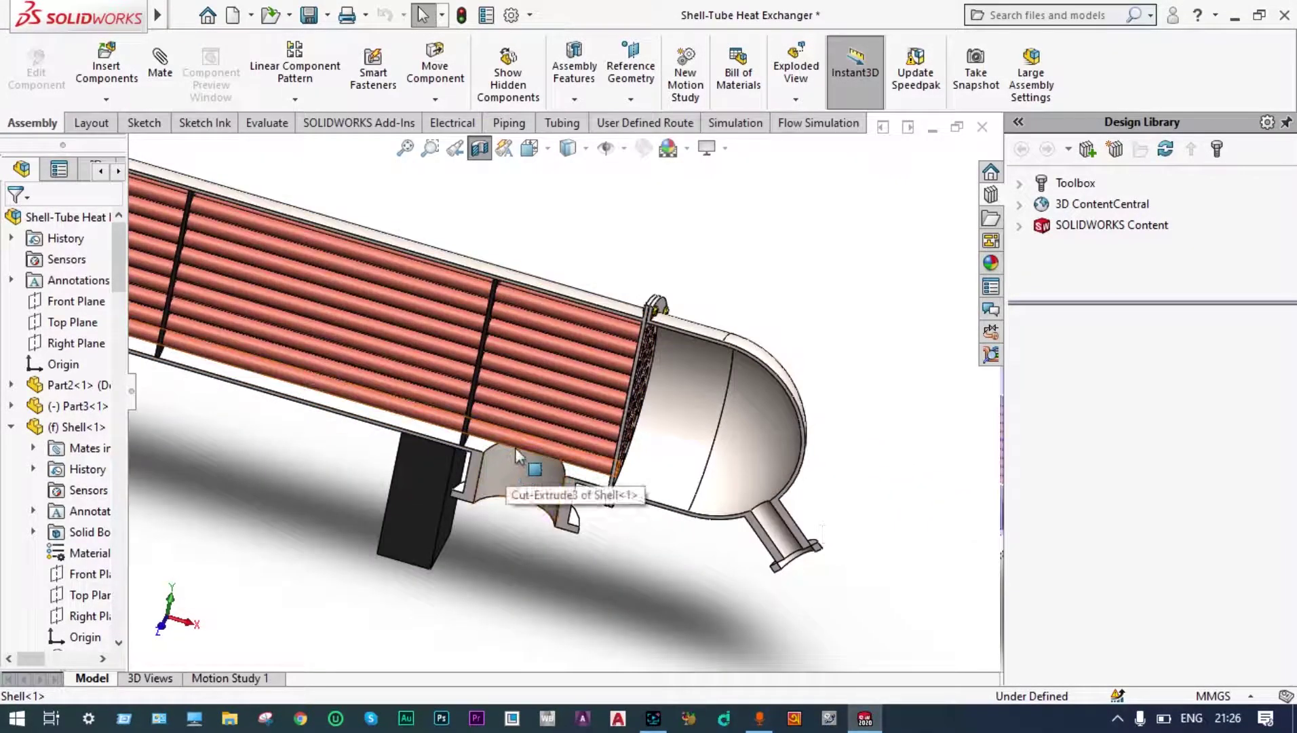
pyautogui.scroll(2, 517, 446)
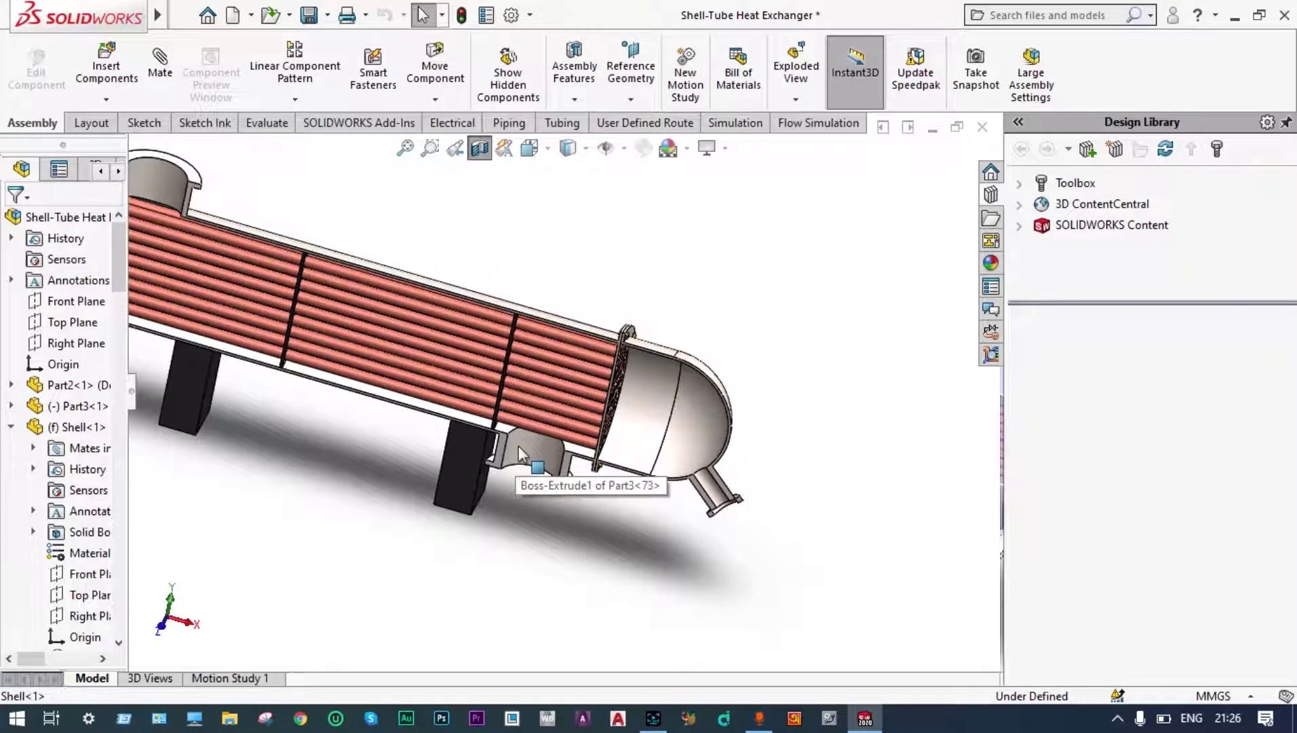
pyautogui.moveTo(637, 422); pyautogui.dragTo(622, 399, button='middle')
pyautogui.scroll(-3, 629, 392)
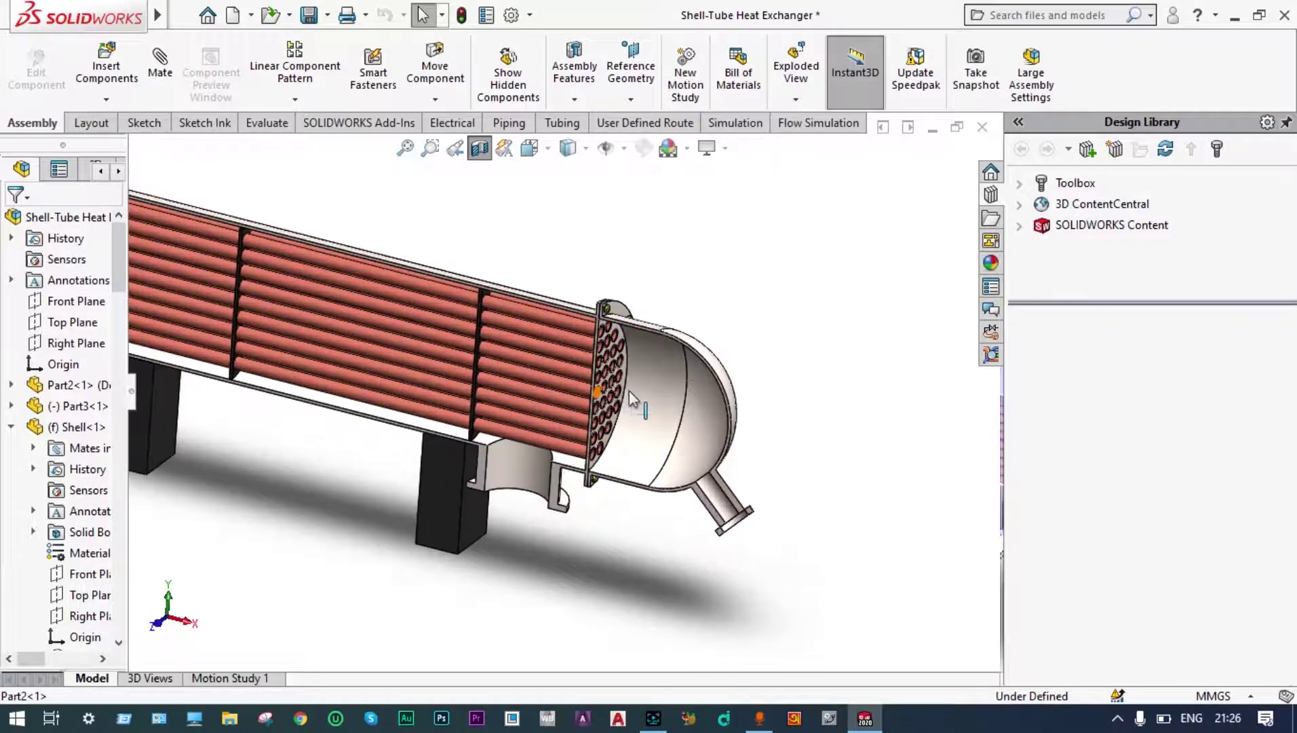
pyautogui.scroll(4, 640, 399)
pyautogui.scroll(4, 639, 398)
pyautogui.scroll(-3, 322, 341)
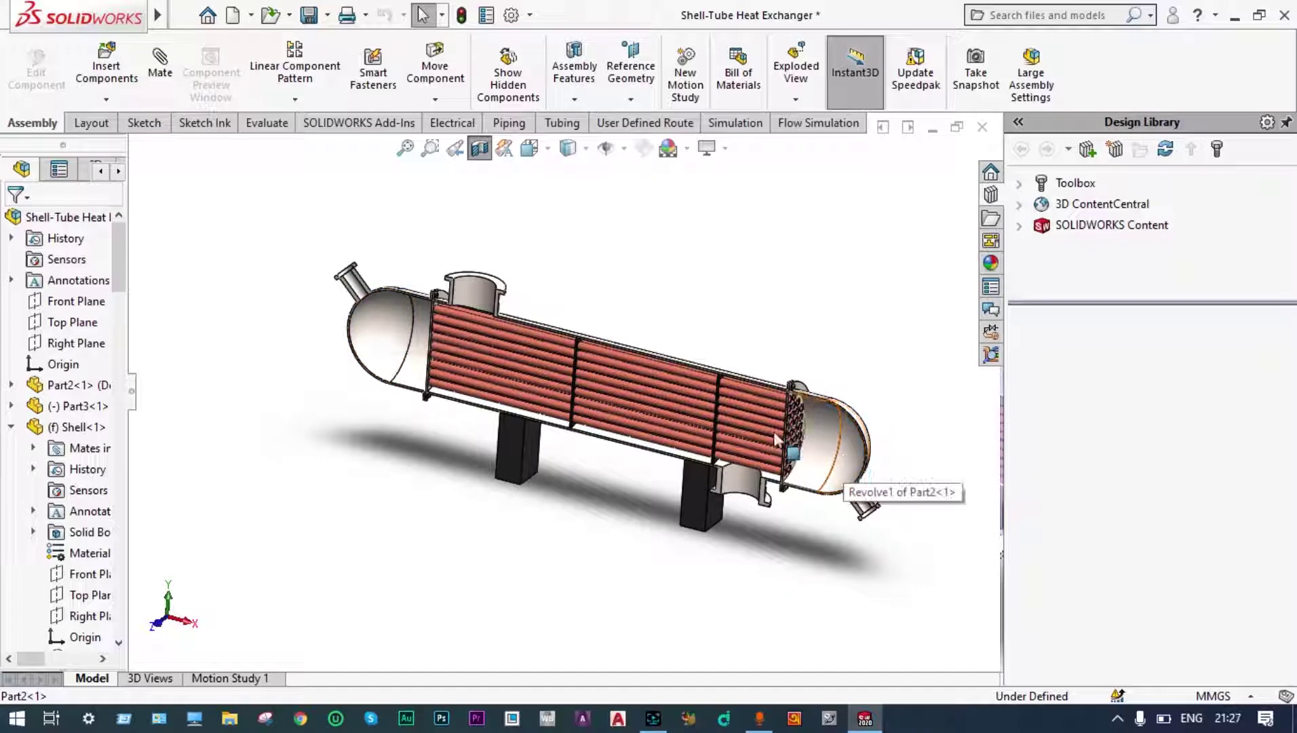
# - Examine the baffles and the tubes running through them inside the sectioned shell
pyautogui.scroll(-2, 492, 302)
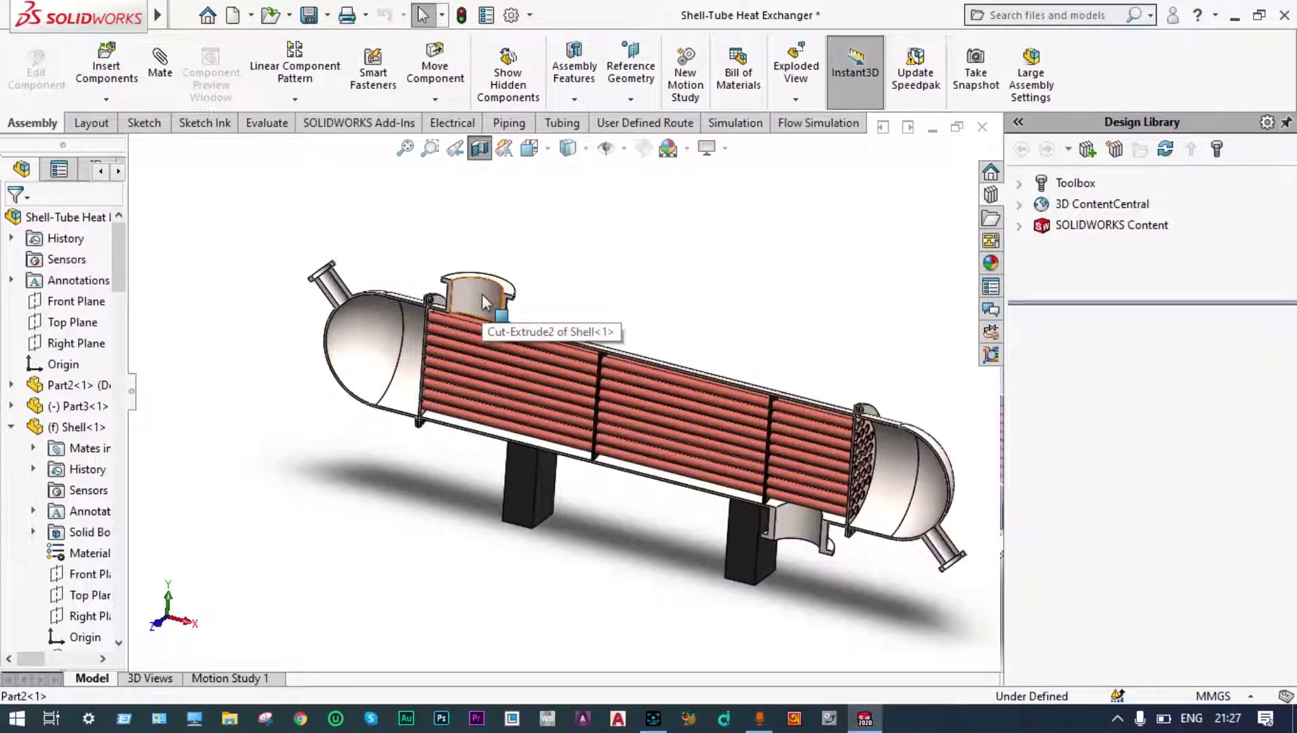
pyautogui.scroll(-3, 817, 544)
pyautogui.scroll(3, 805, 539)
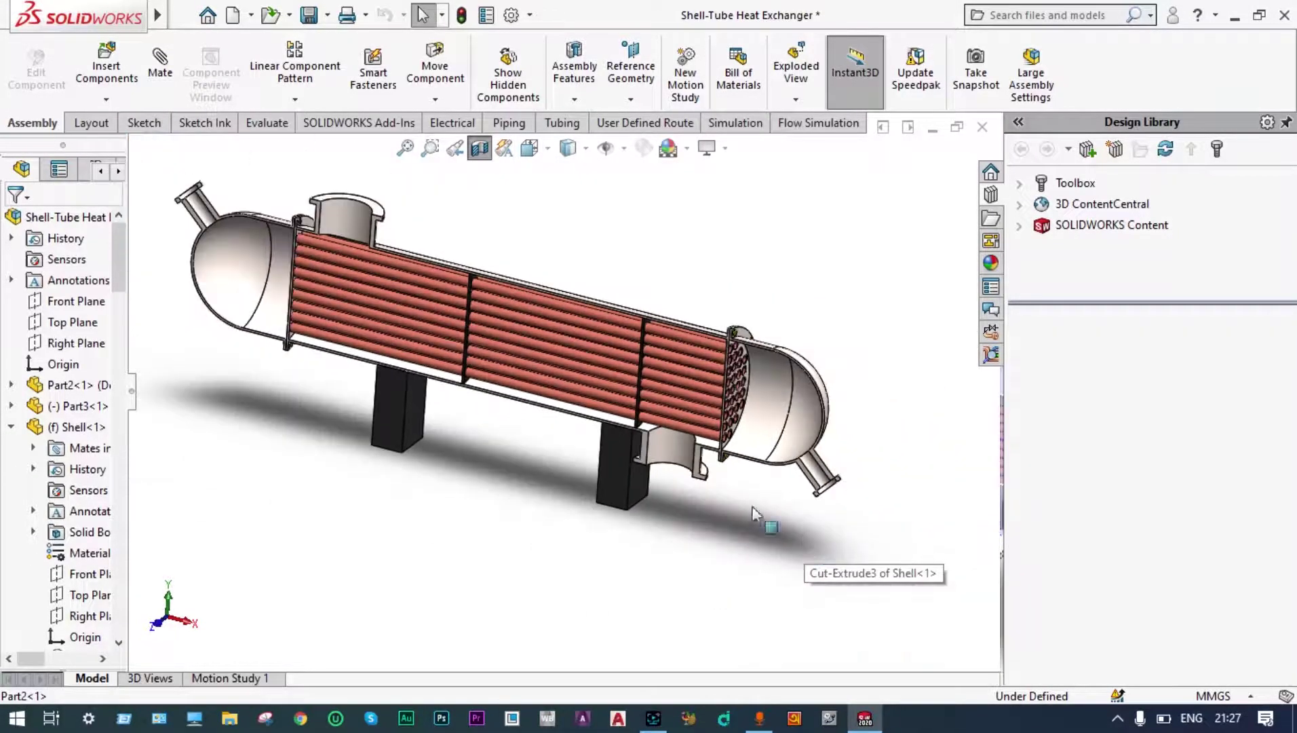
pyautogui.moveTo(586, 370); pyautogui.dragTo(536, 261, button='middle')
pyautogui.scroll(-2, 585, 245)
pyautogui.scroll(-2, 457, 312)
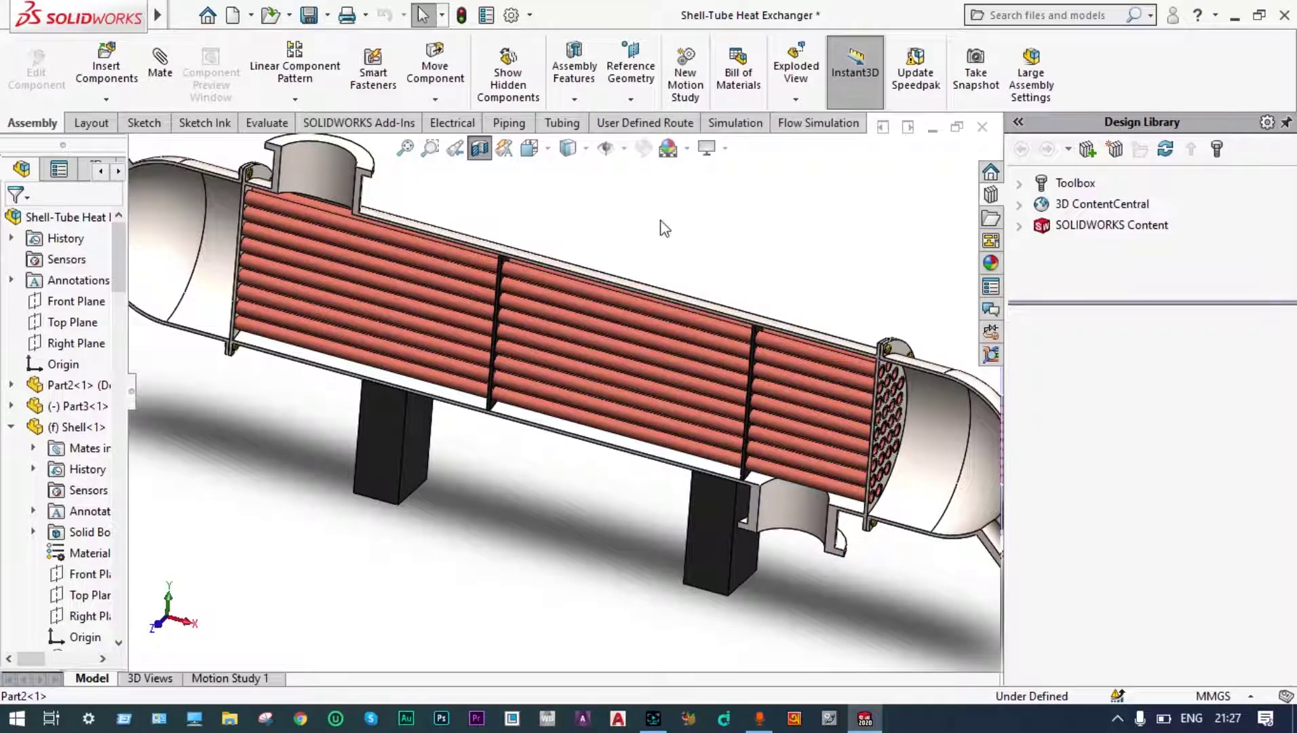
pyautogui.moveTo(660, 226); pyautogui.dragTo(581, 293, button='middle')
pyautogui.scroll(-3, 580, 293)
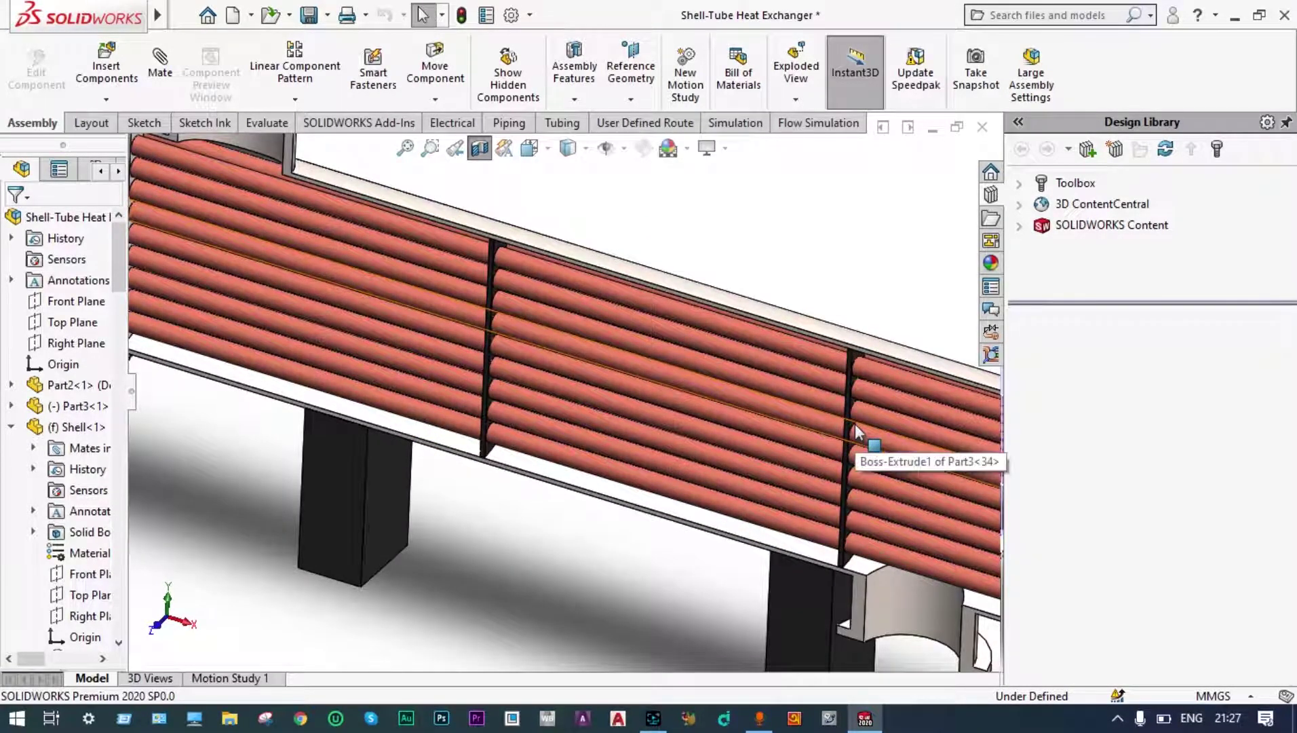
pyautogui.press('f')
pyautogui.scroll(-5, 568, 356)
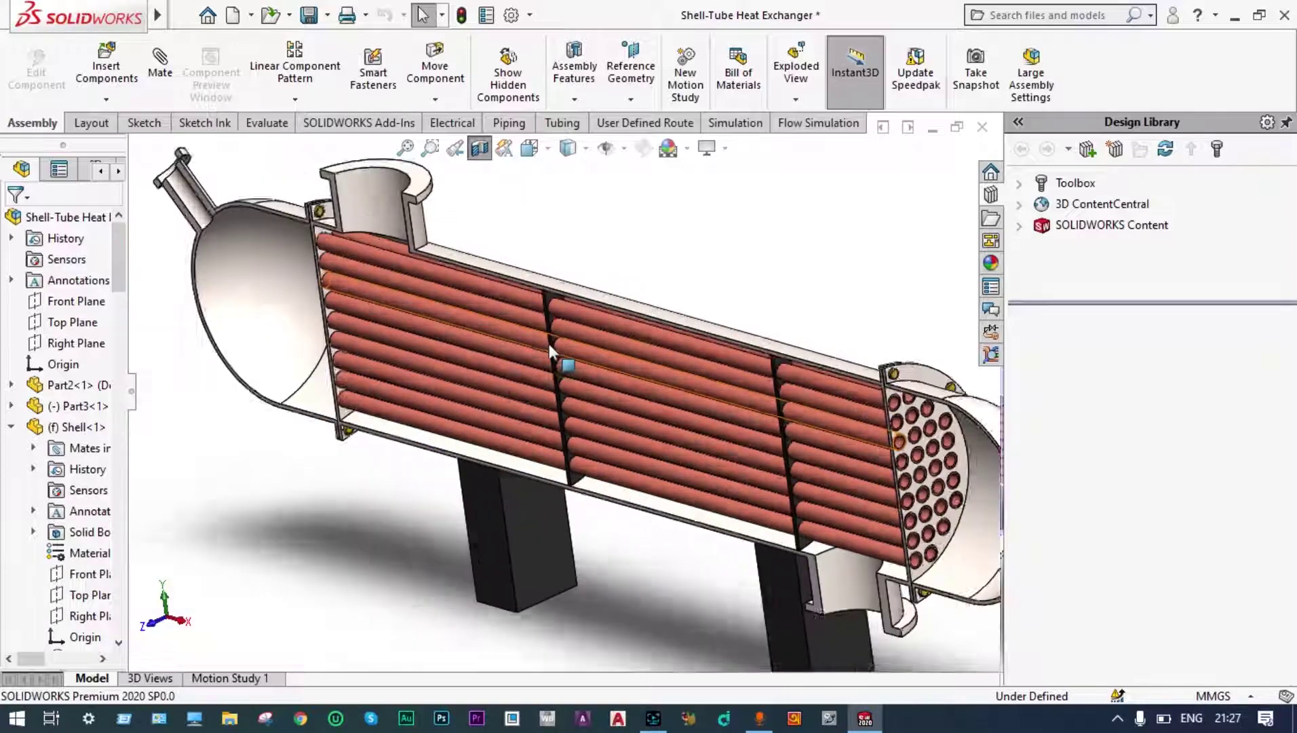
pyautogui.scroll(-2, 550, 344)
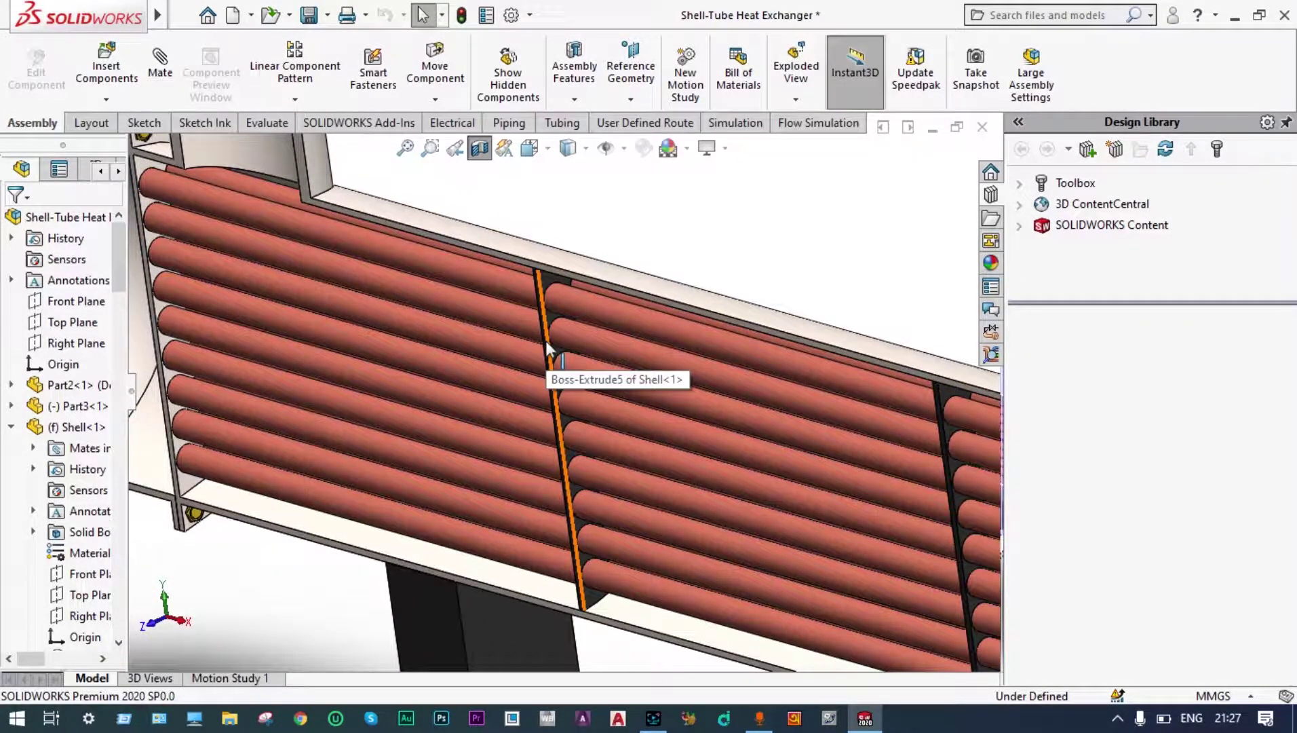
pyautogui.press('f')
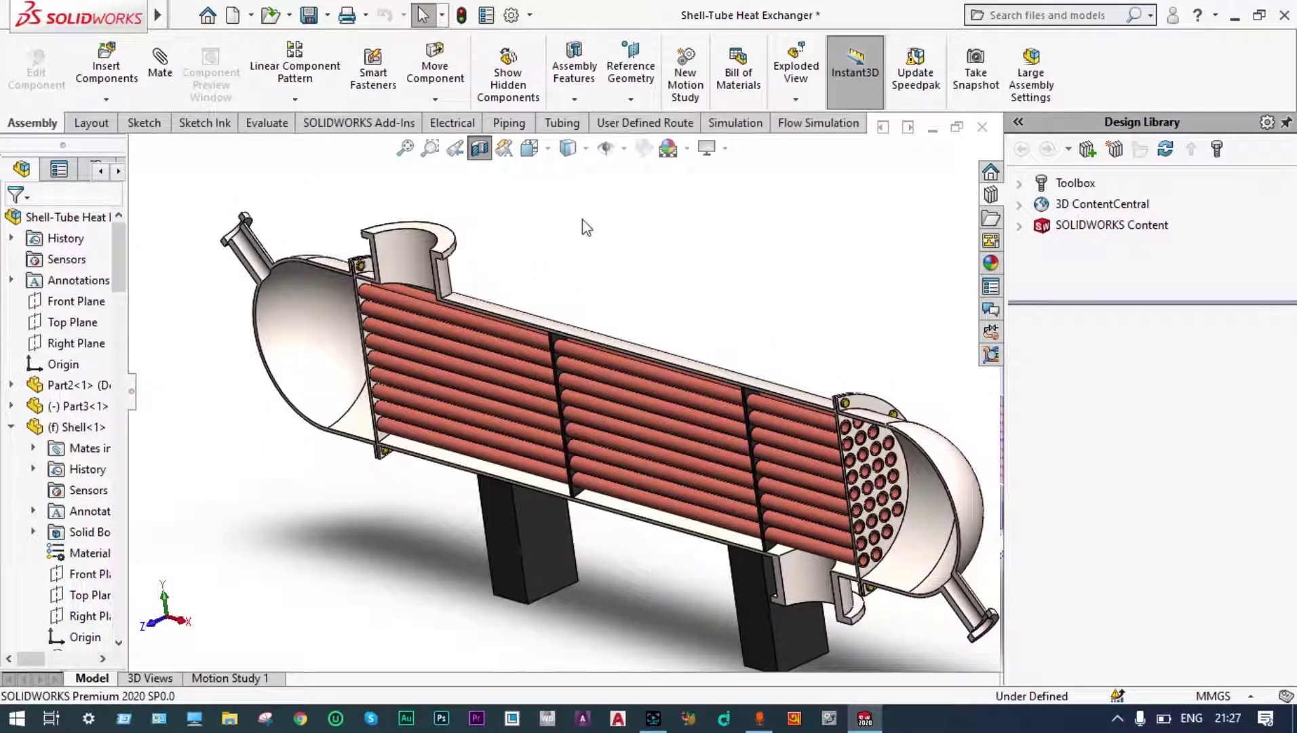
# - Turn off the assembly's section view and create a new part document
pyautogui.click(480, 147)
pyautogui.click(234, 20)
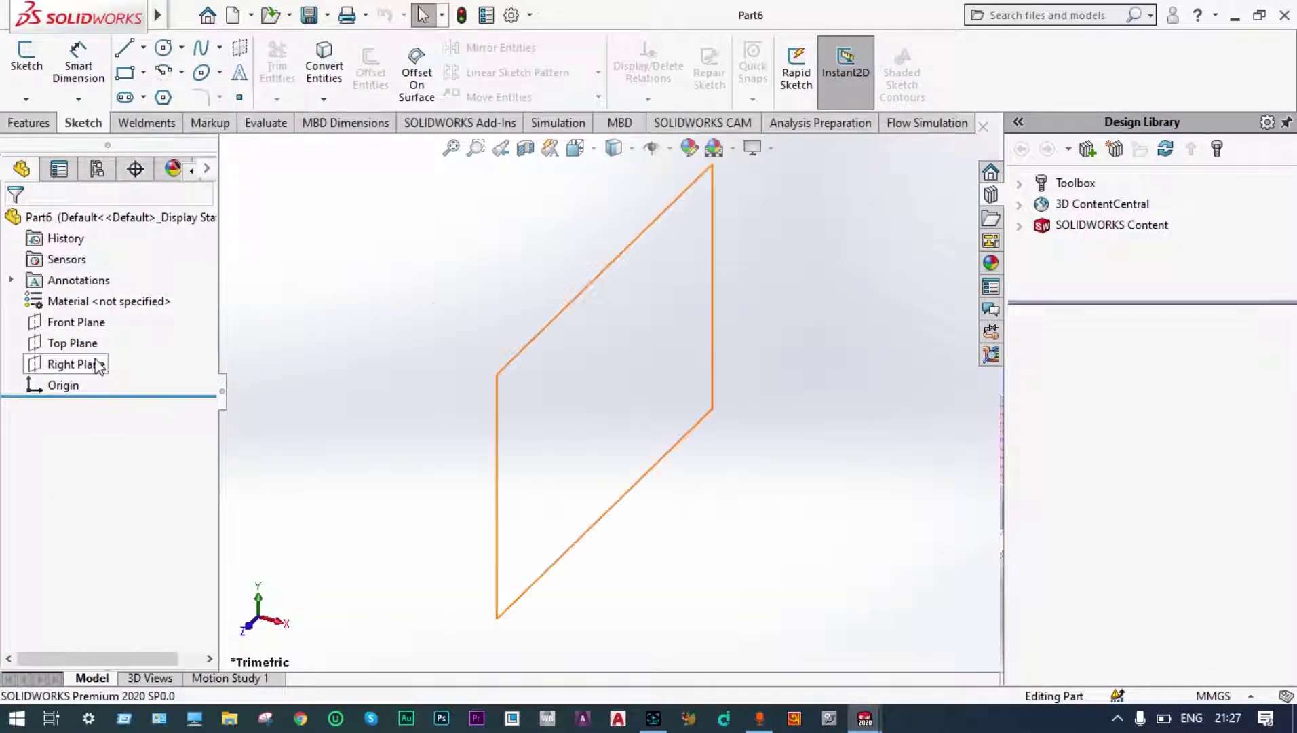
# - Sketch a circle about 60 mm in diameter on the Right Plane, centred on the origin
pyautogui.click(75, 364)
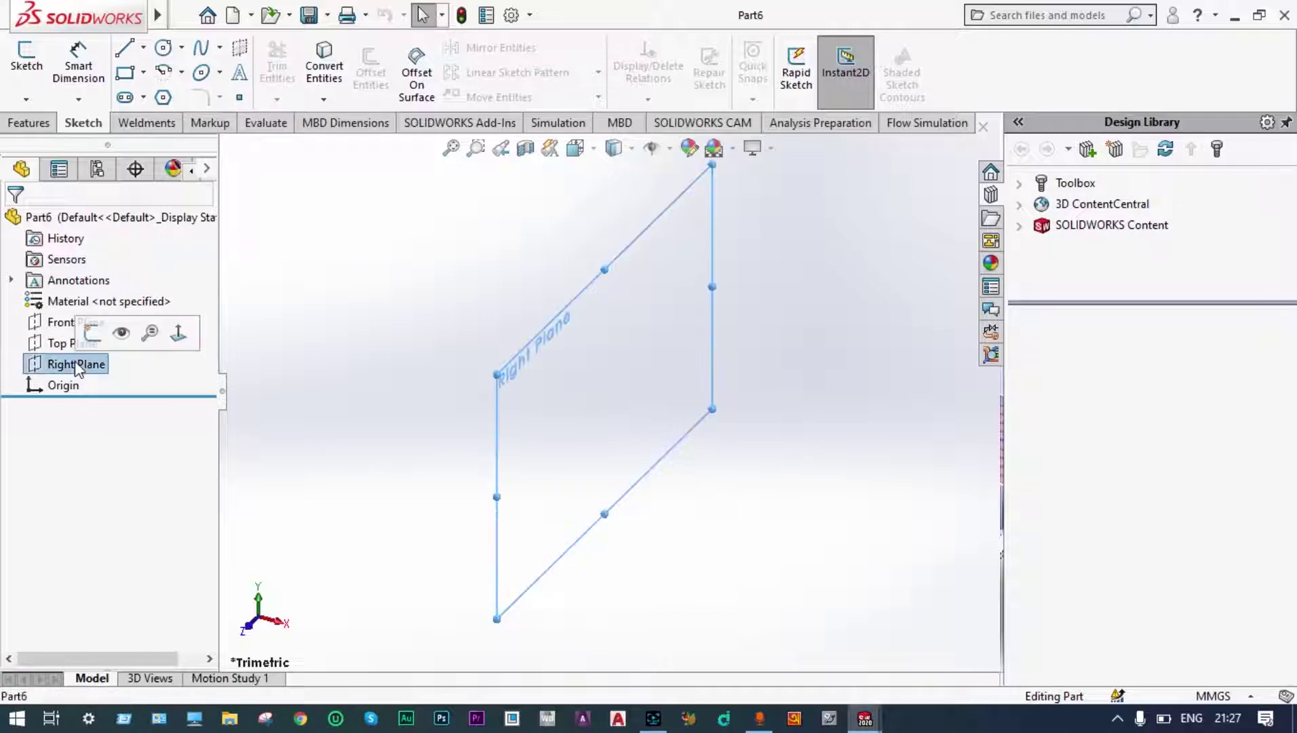
pyautogui.click(178, 334)
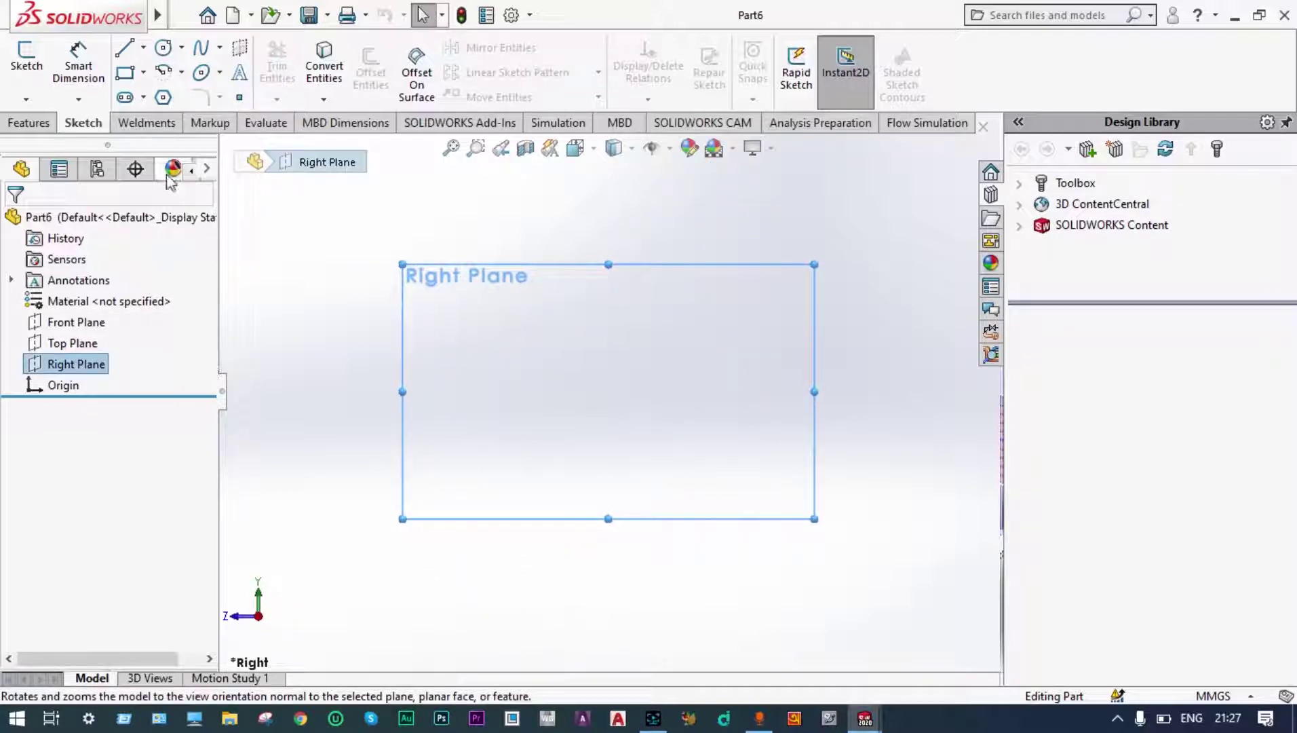
pyautogui.click(163, 47)
pyautogui.click(609, 391)
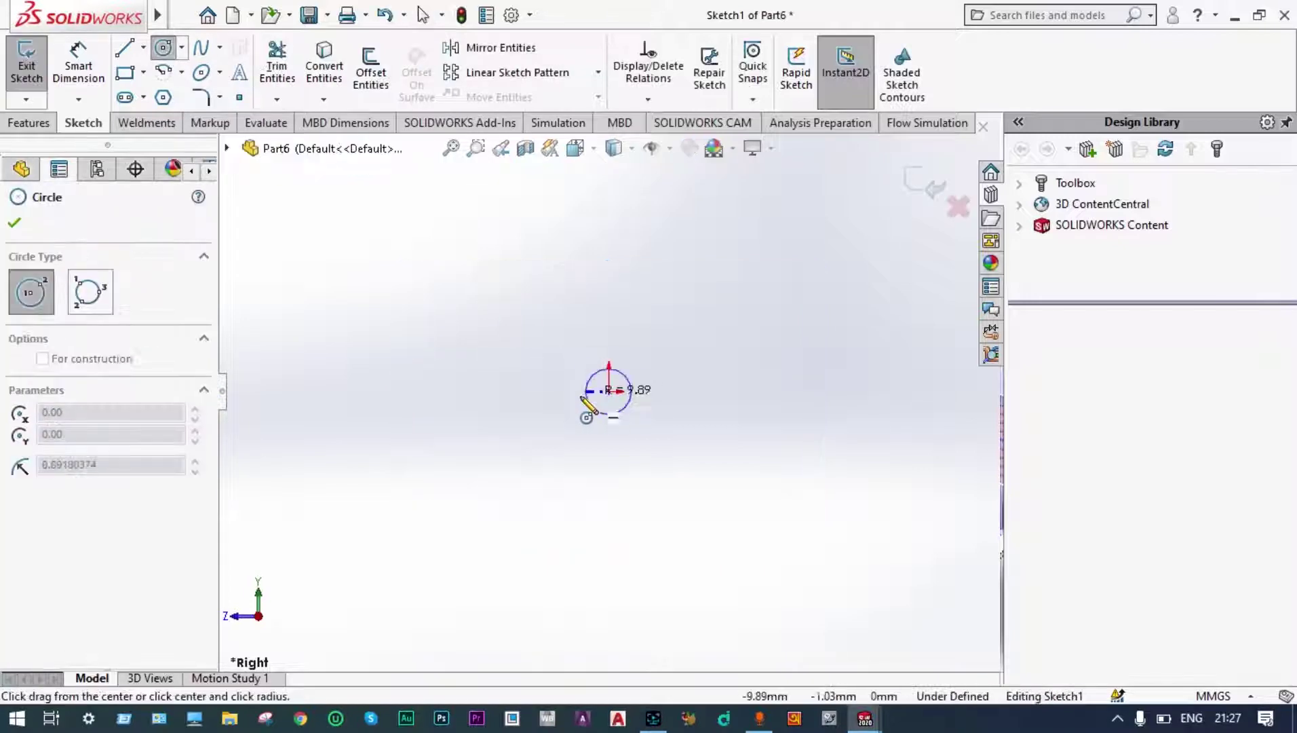
pyautogui.click(546, 422)
# - Dimension the circle's diameter and set it to 100 mm
pyautogui.click(78, 66)
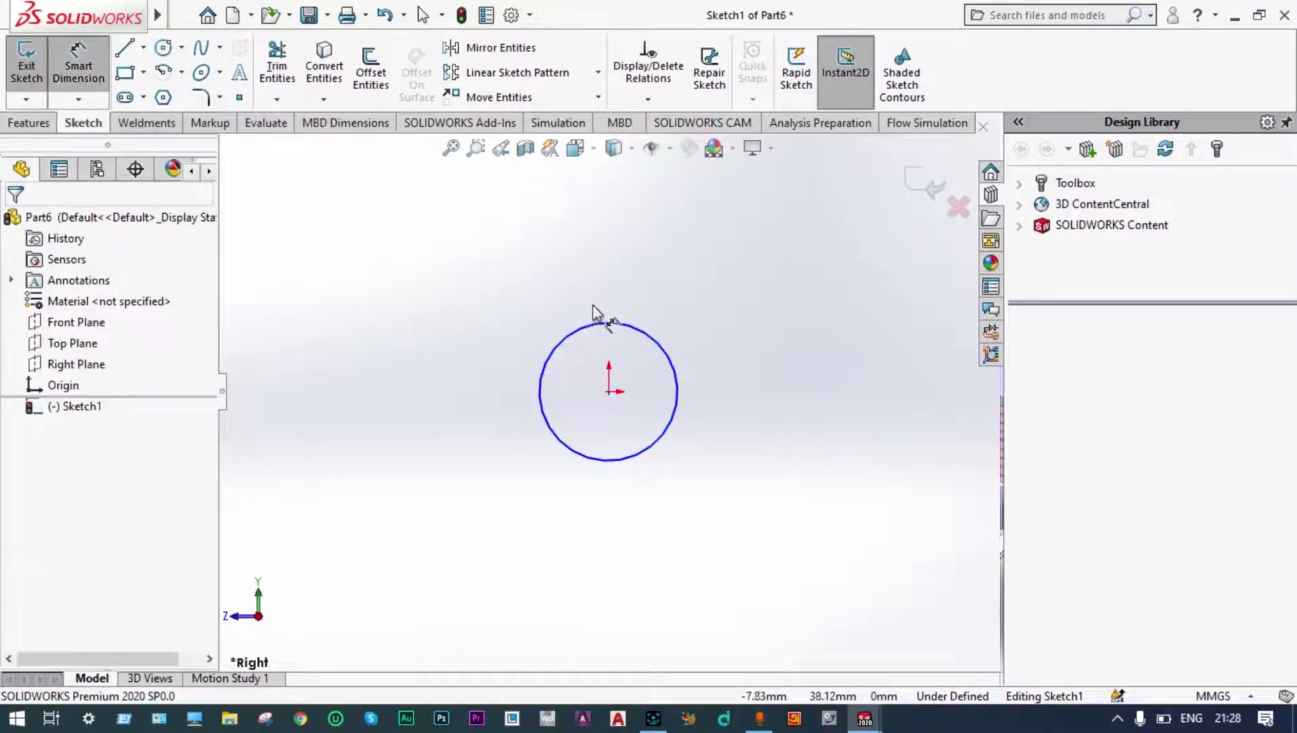
pyautogui.click(648, 331)
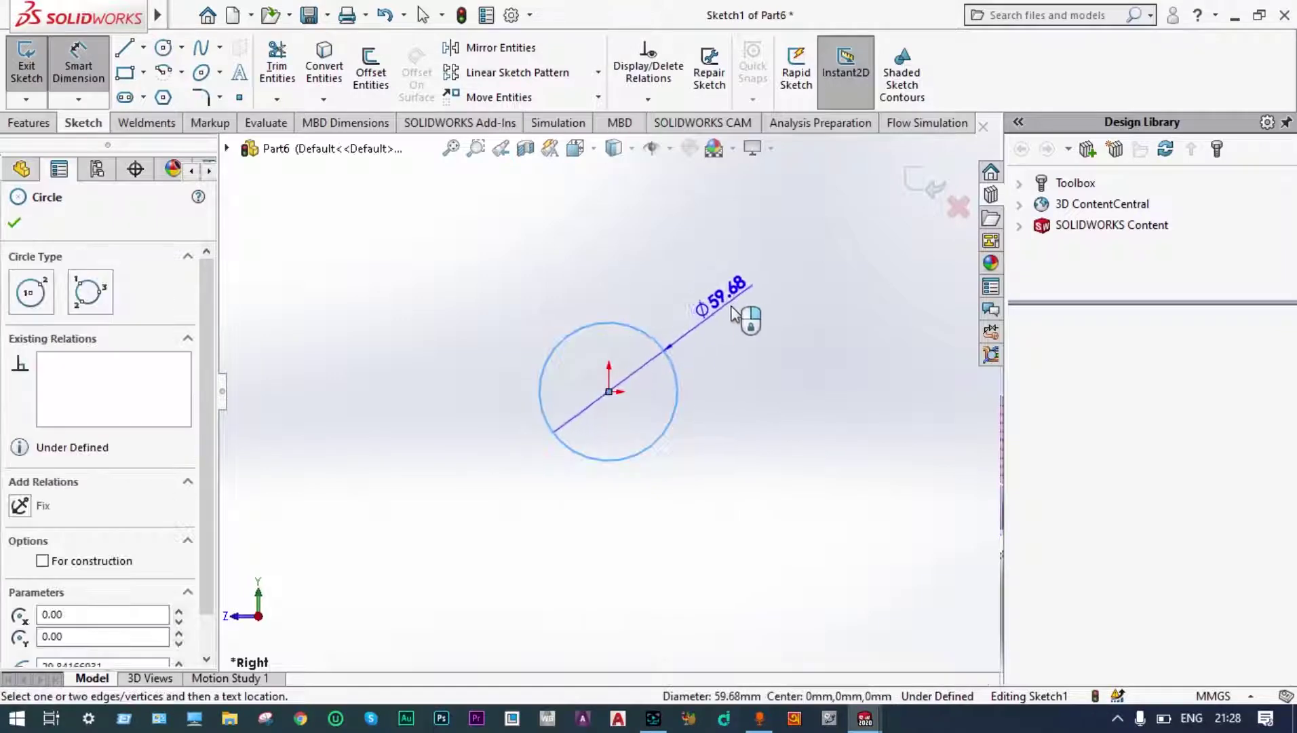
pyautogui.click(749, 317)
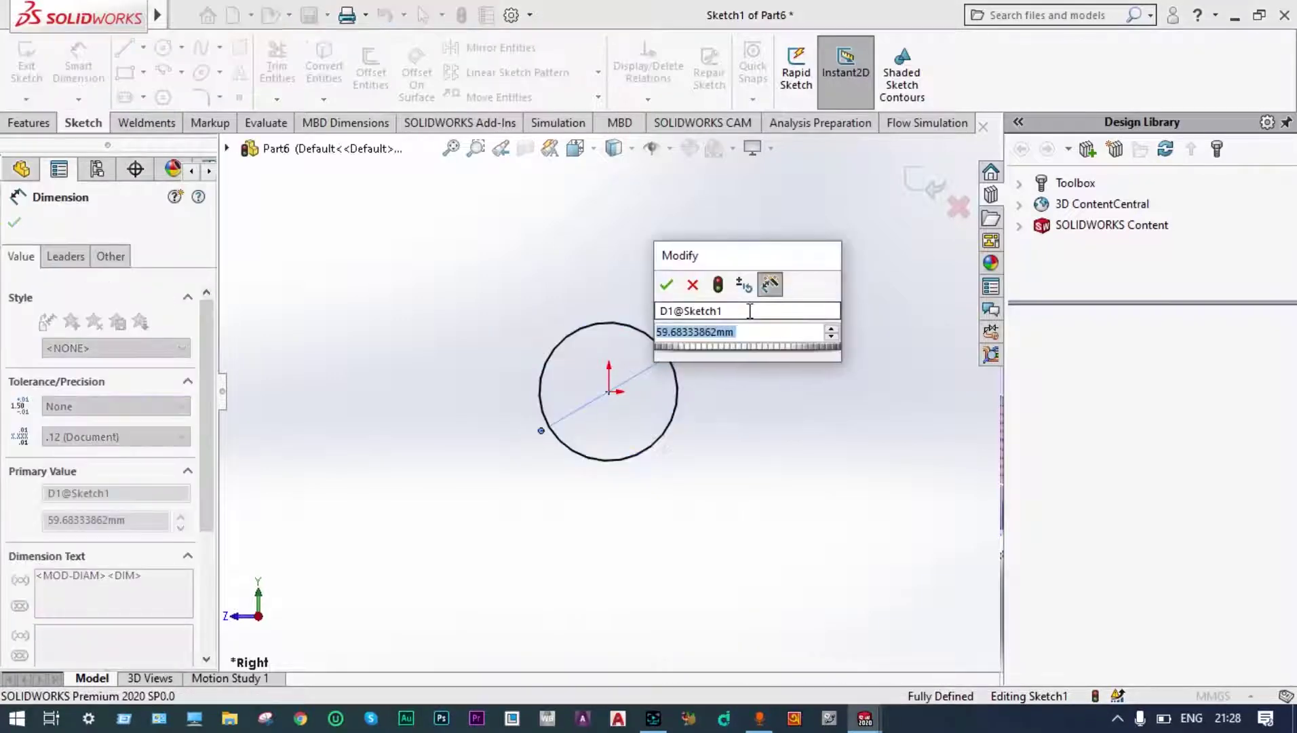
pyautogui.write('100')
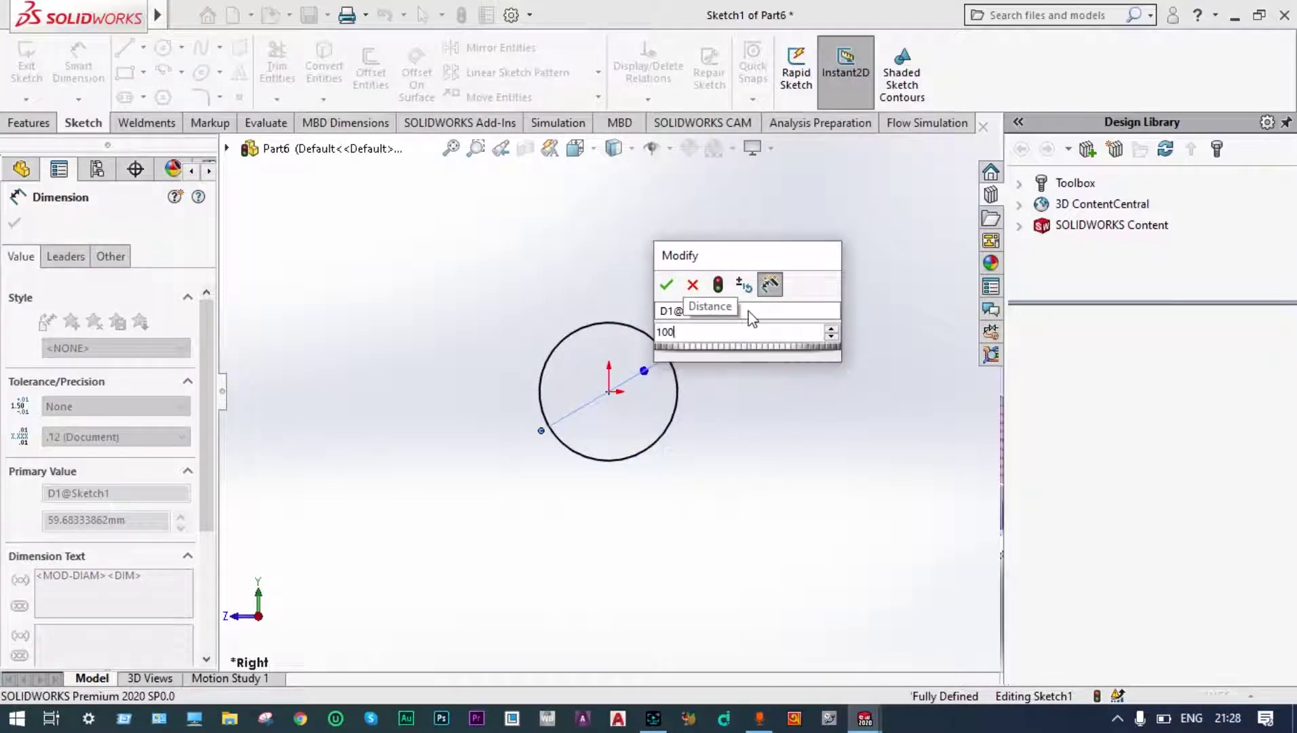
pyautogui.press('Return')
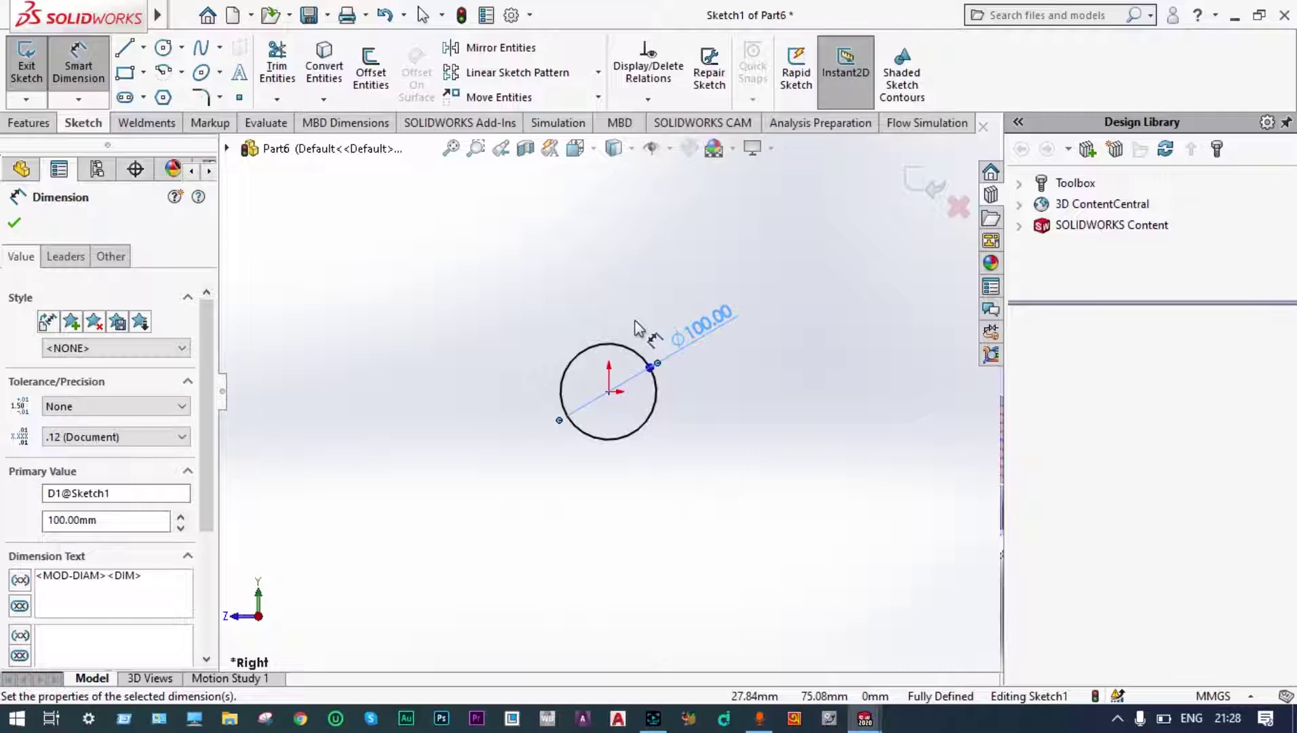
pyautogui.press('Escape')
pyautogui.press('Escape')
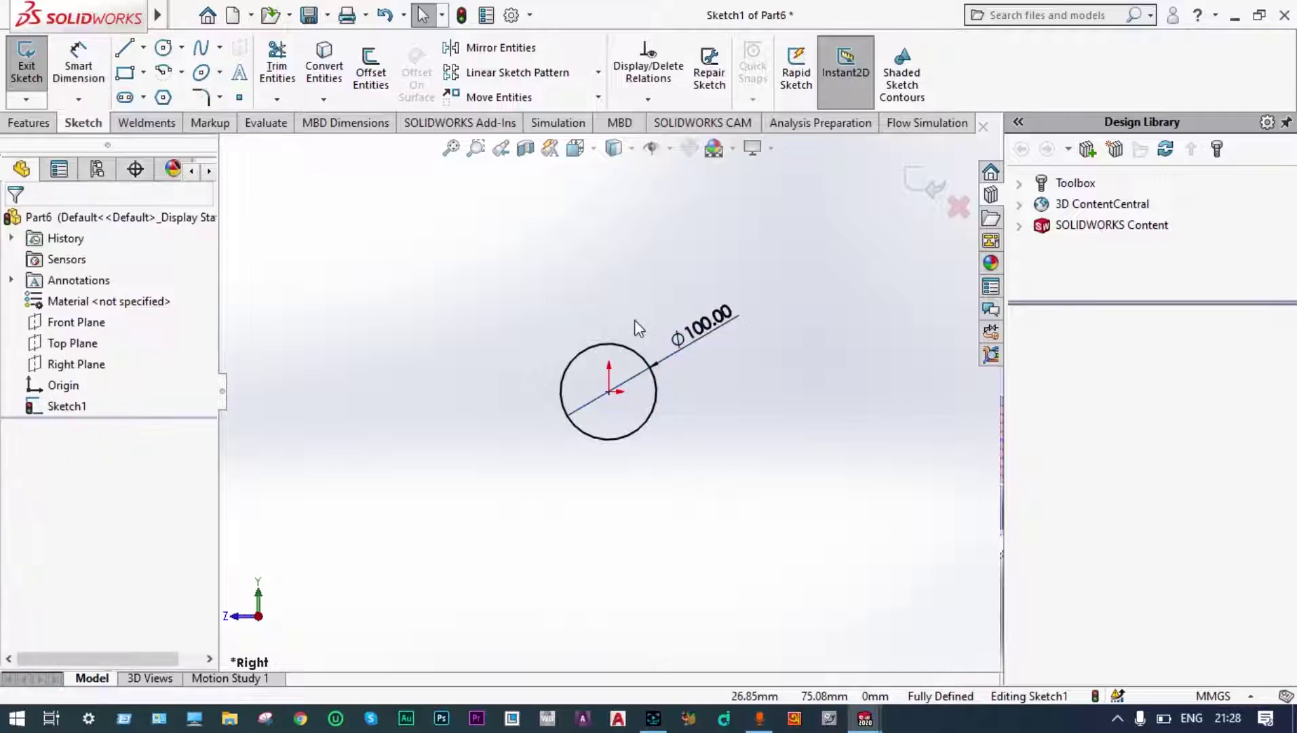
# - Start a linear sketch pattern with 9 instances spaced 125 mm apart along the X-axis
pyautogui.click(512, 73)
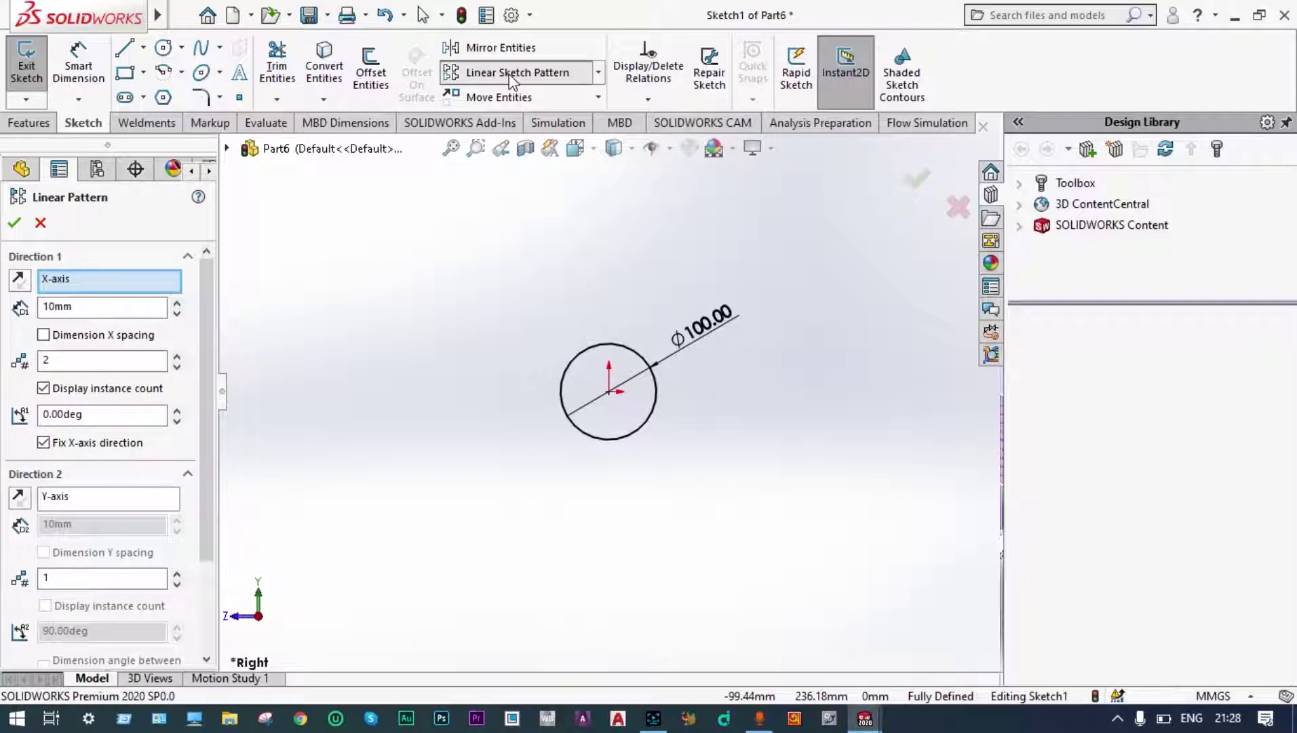
pyautogui.click(55, 307)
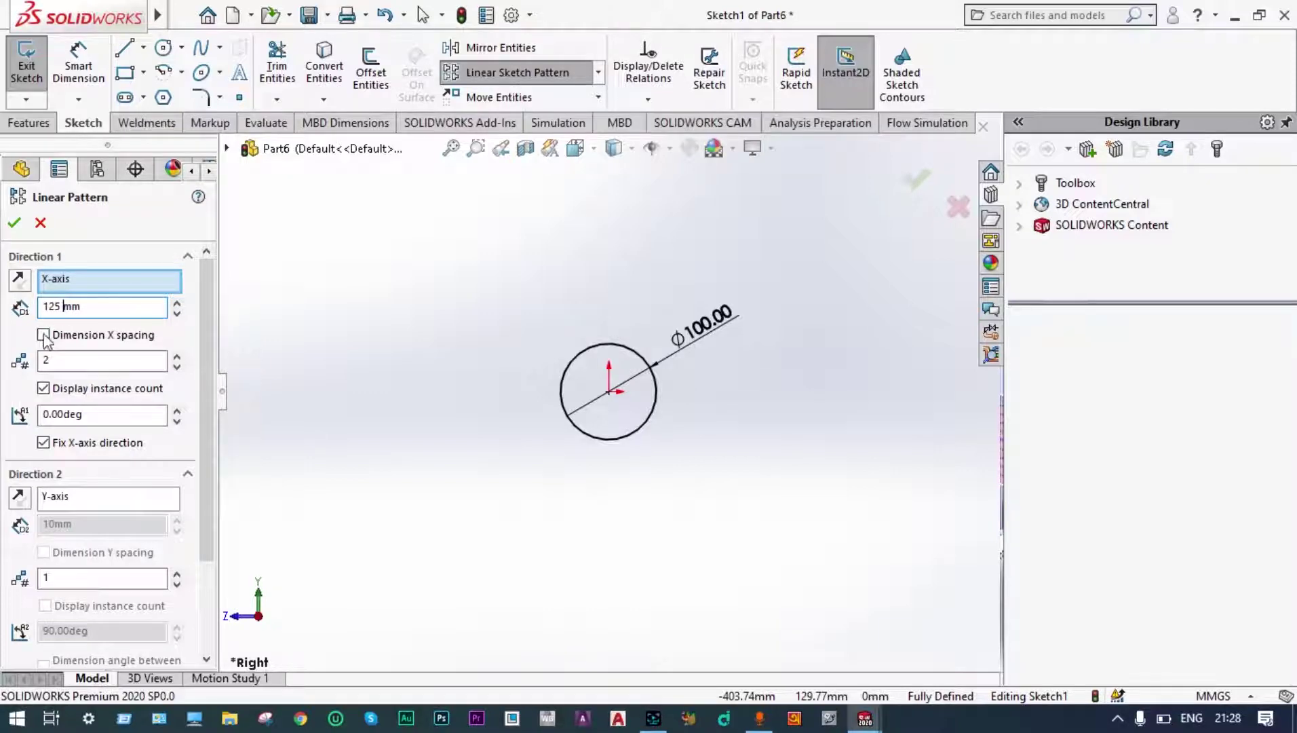
pyautogui.click(57, 360)
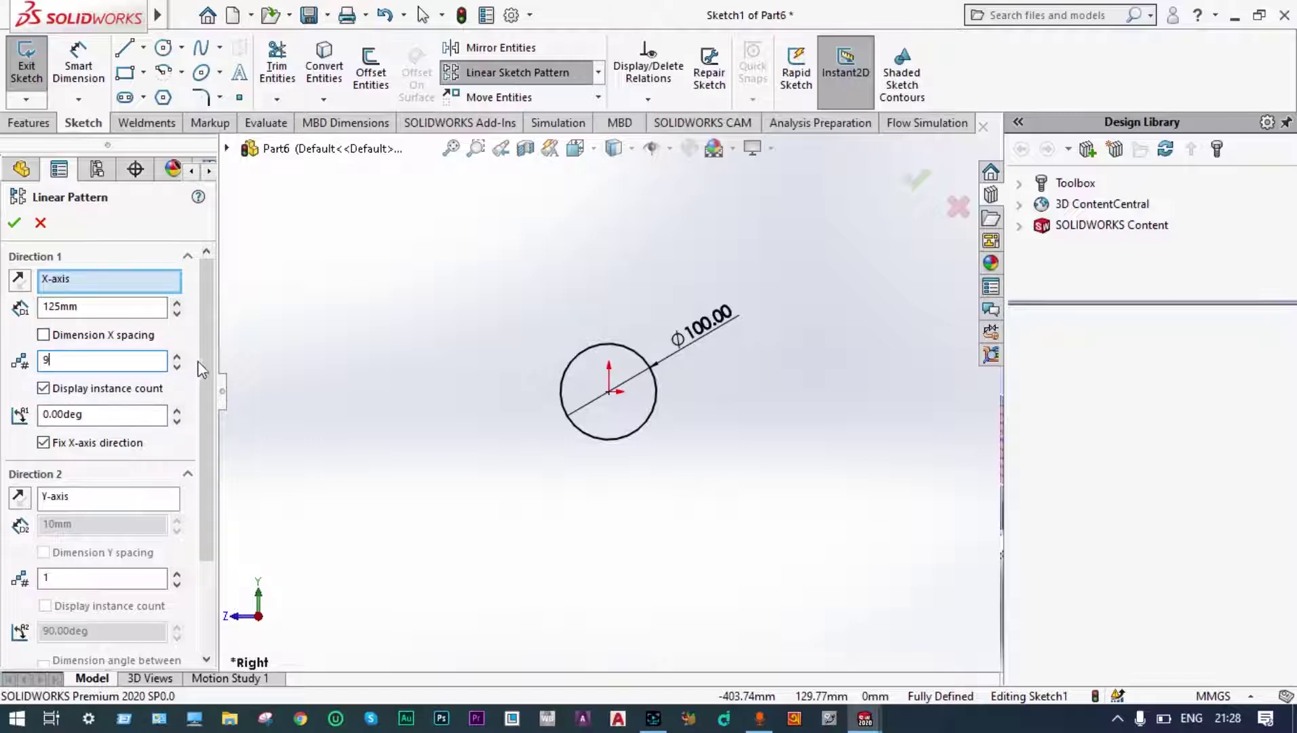
# - Add a Y-axis direction with 9 instances at 125 mm spacing and apply the pattern to the 100 mm circle
pyautogui.moveTo(203, 353); pyautogui.dragTo(214, 418)
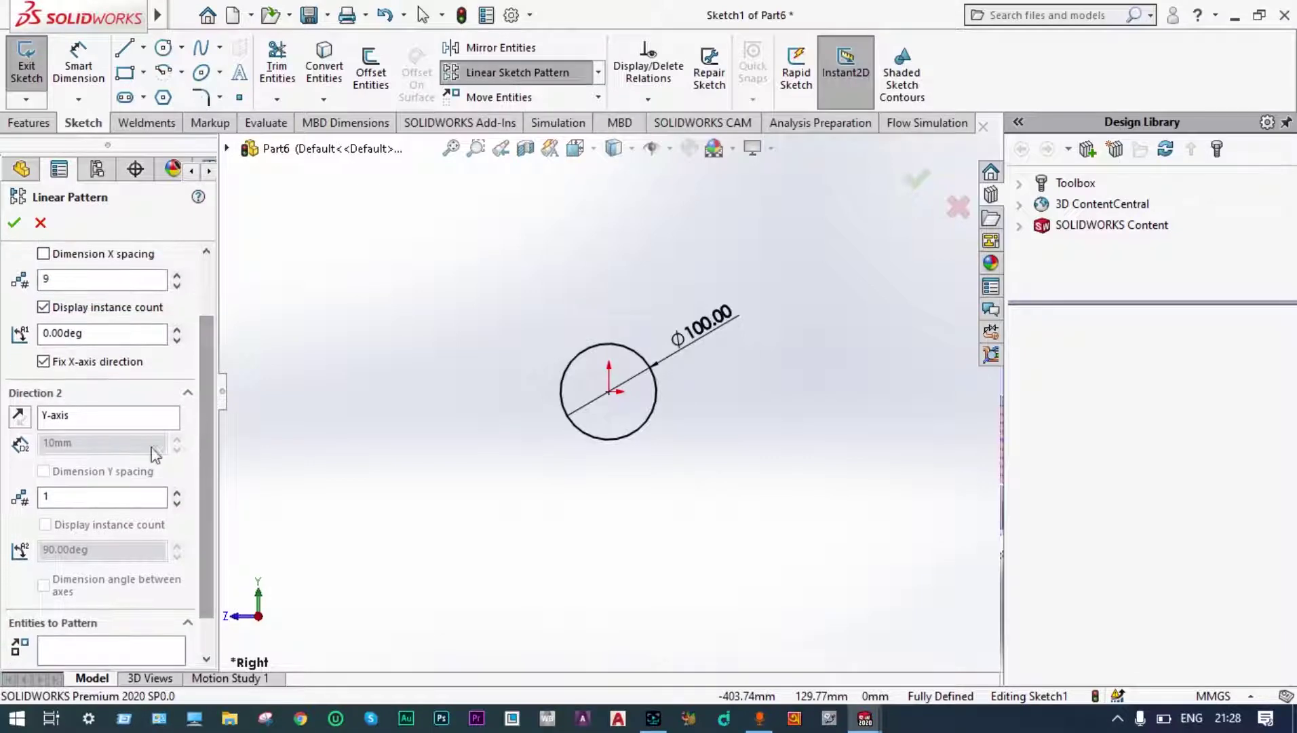
pyautogui.click(105, 419)
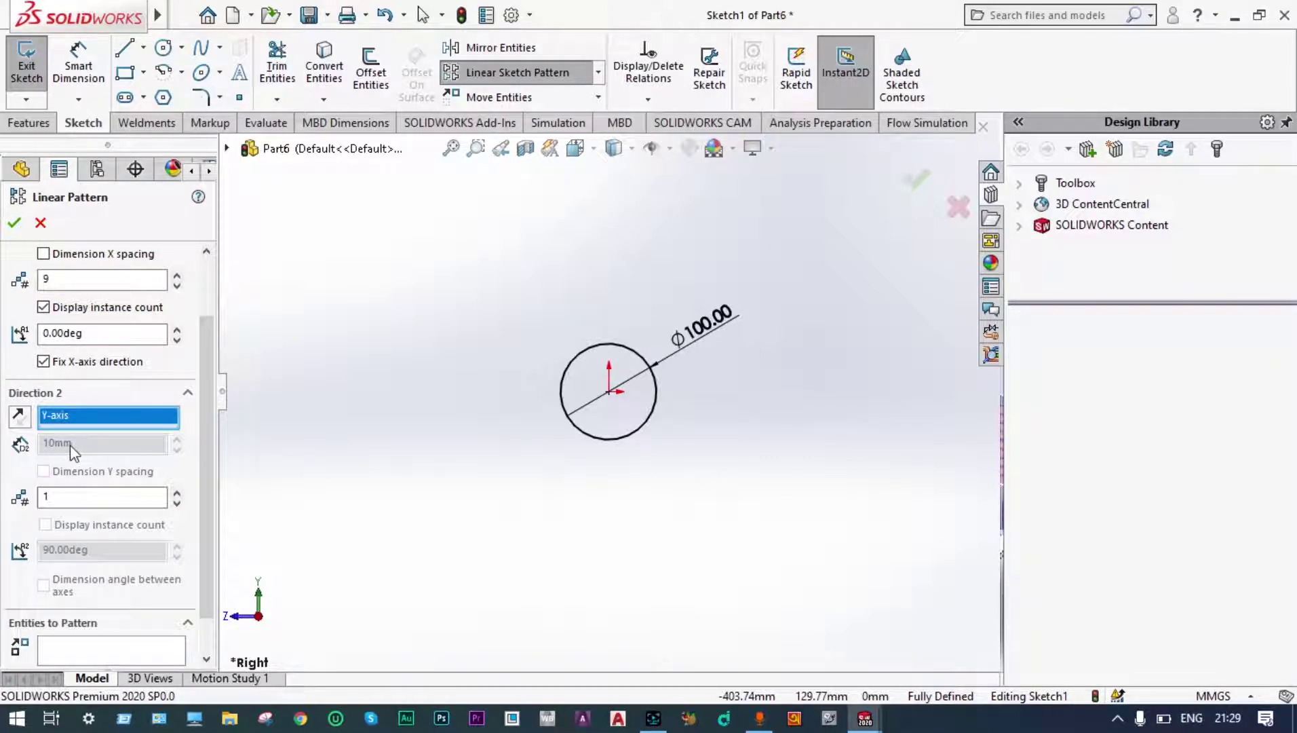
pyautogui.click(63, 498)
pyautogui.click(67, 447)
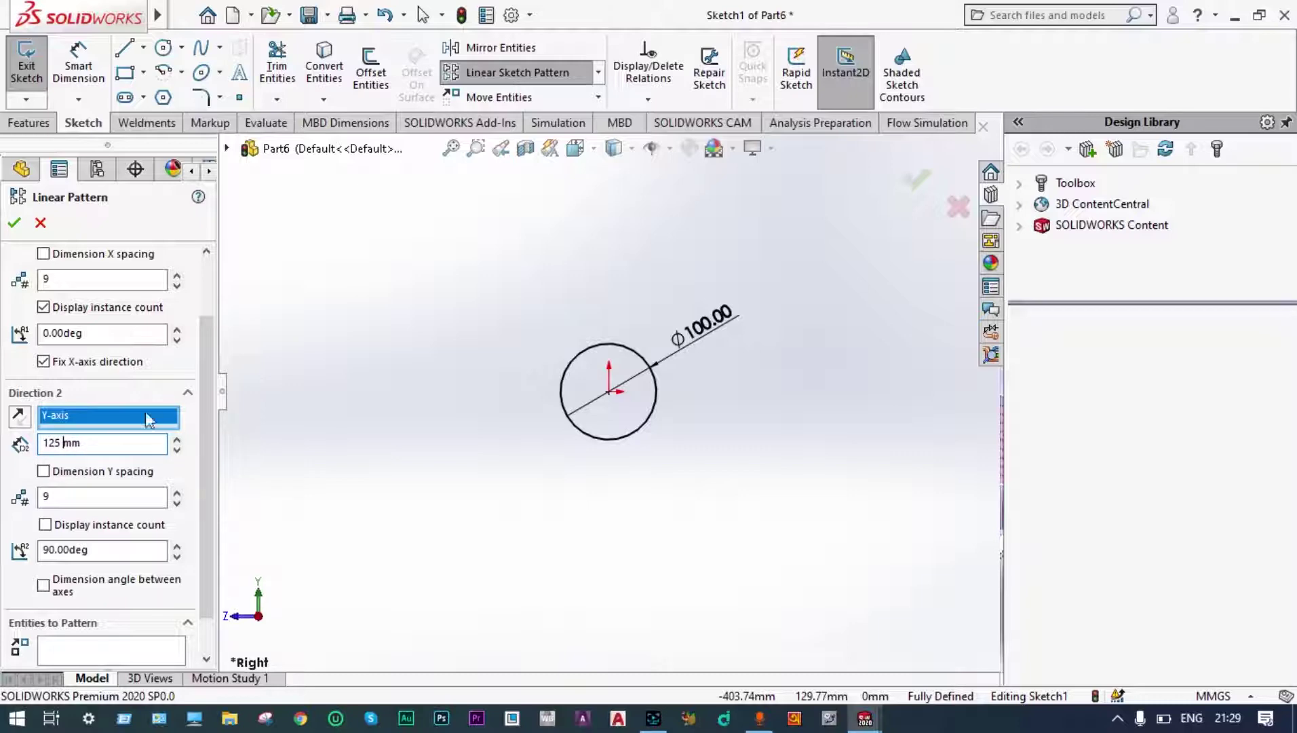
pyautogui.click(570, 371)
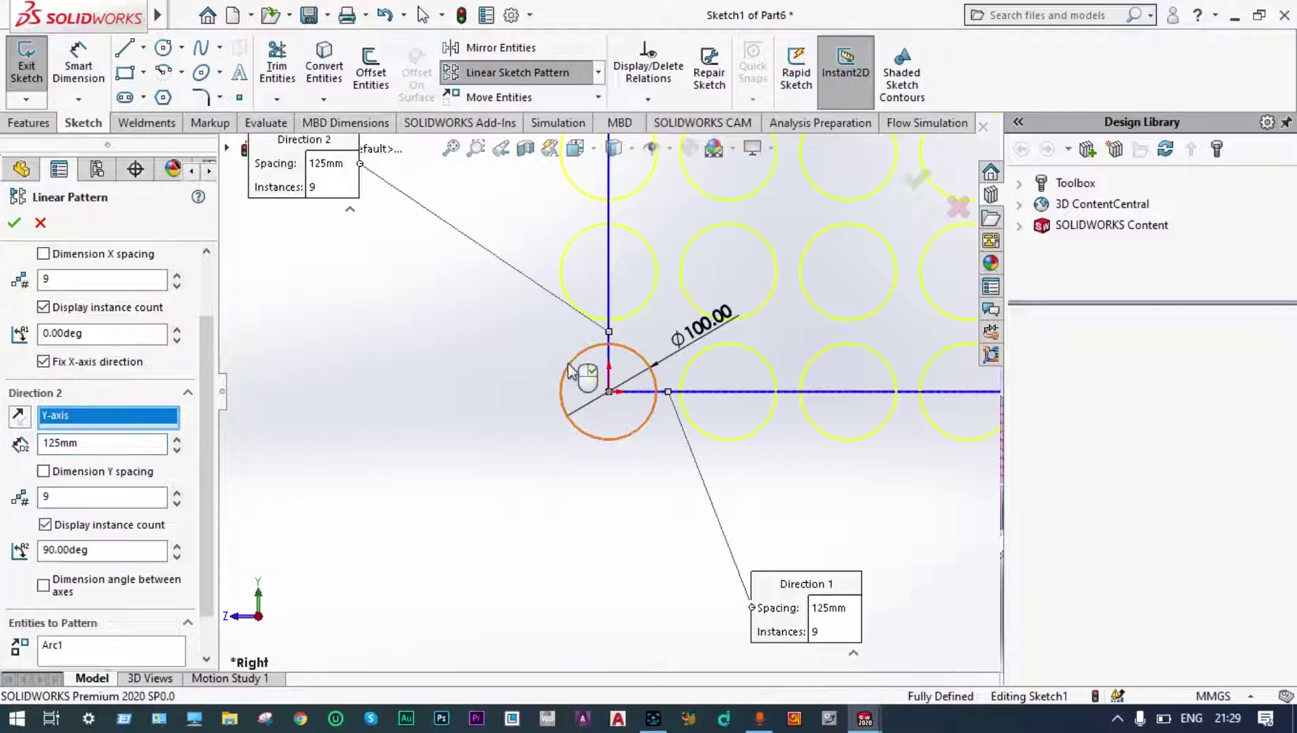
pyautogui.scroll(10, 570, 371)
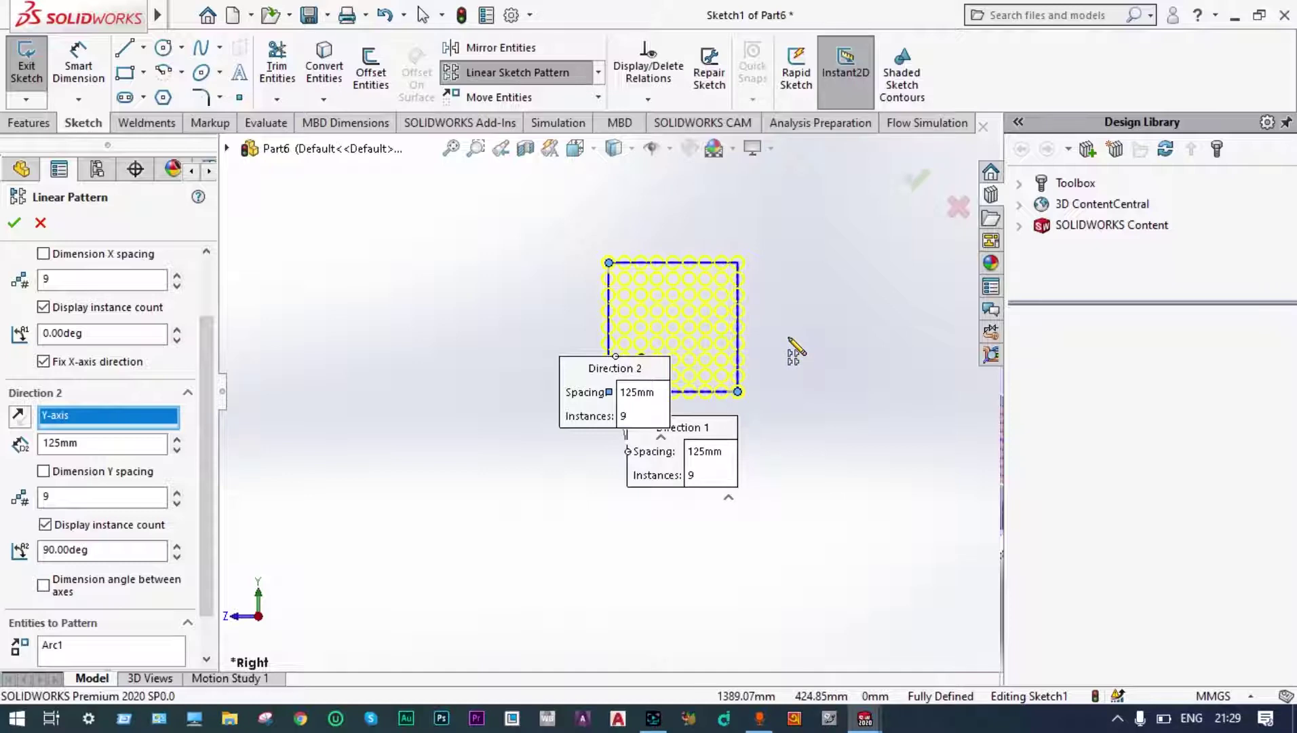
pyautogui.click(916, 181)
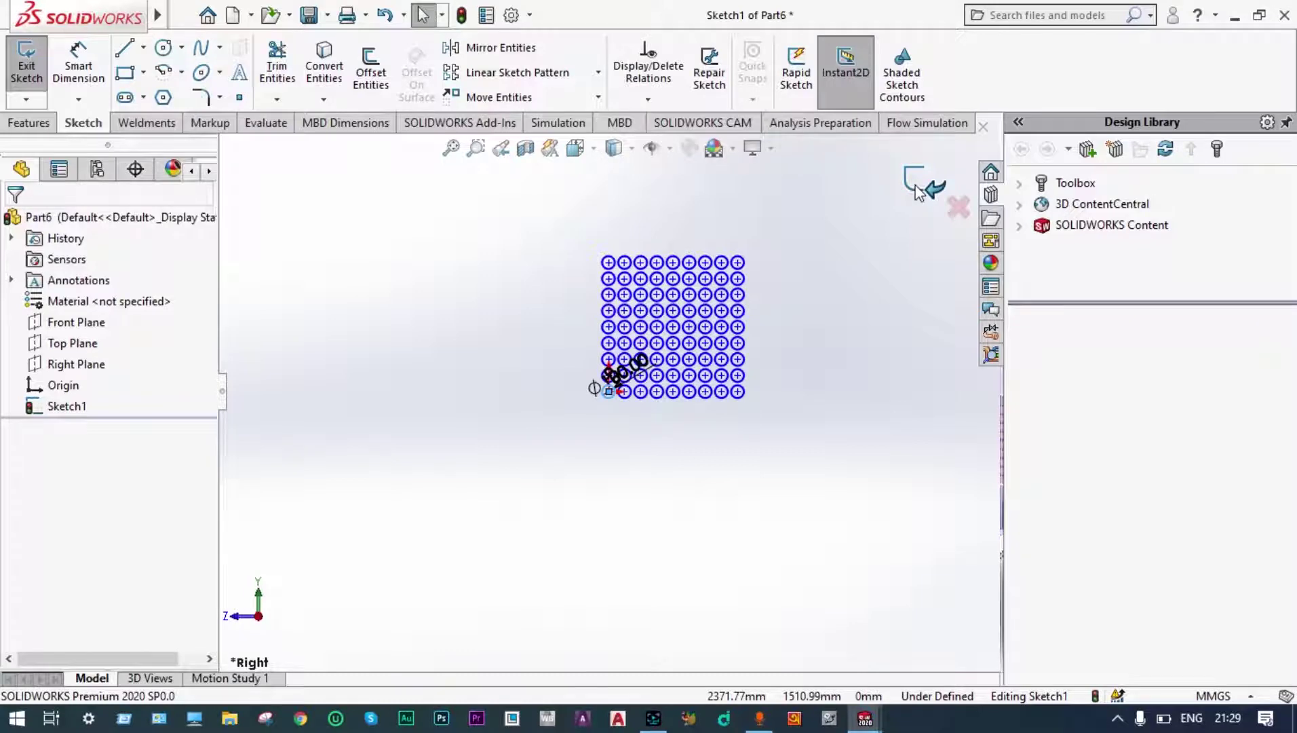
pyautogui.scroll(-3, 770, 287)
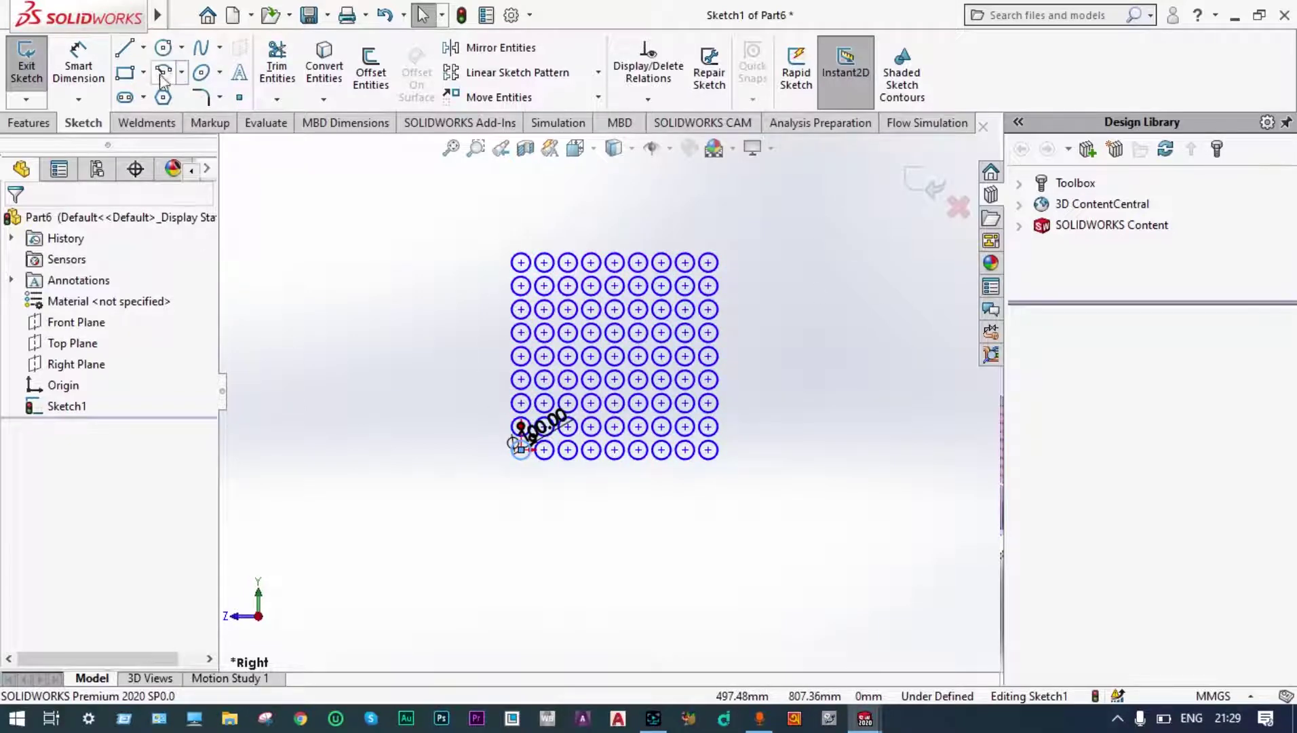
# - Sketch a circle about 1947 mm in diameter around the whole tube pattern, centred on the pattern's middle circle
pyautogui.click(165, 53)
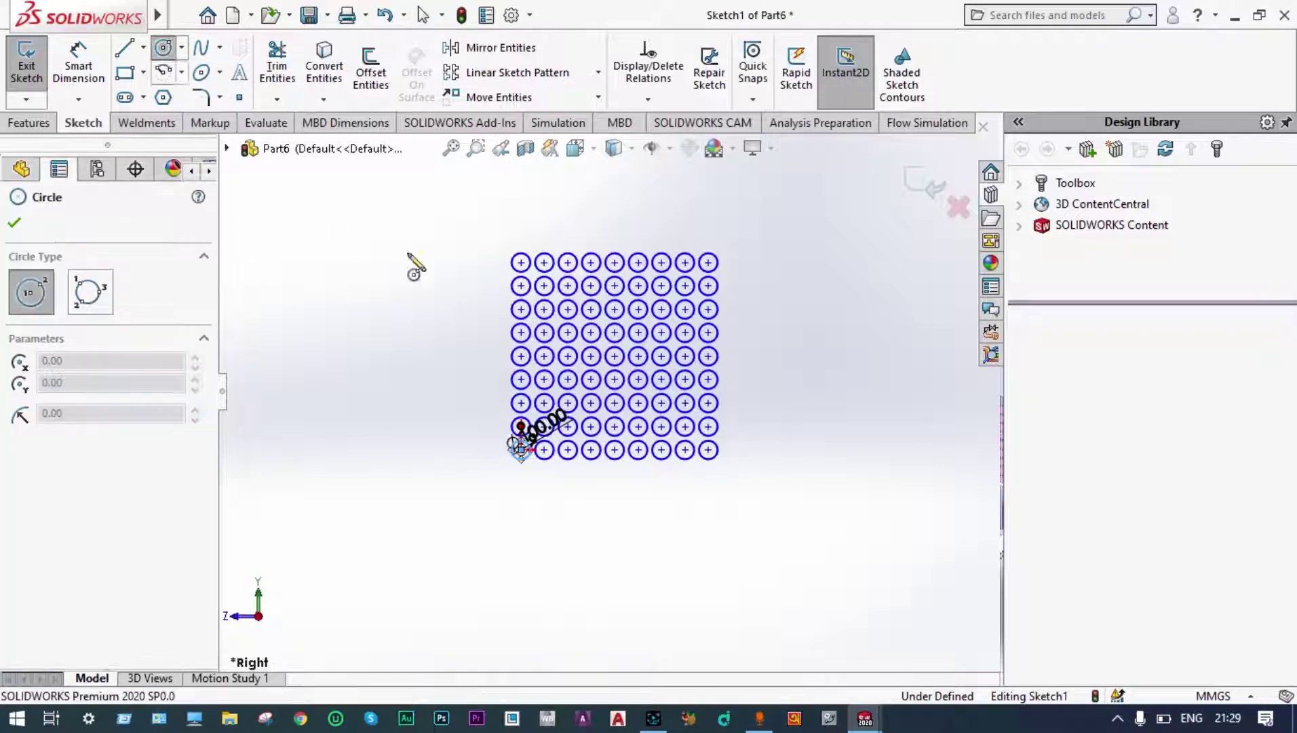
pyautogui.click(614, 356)
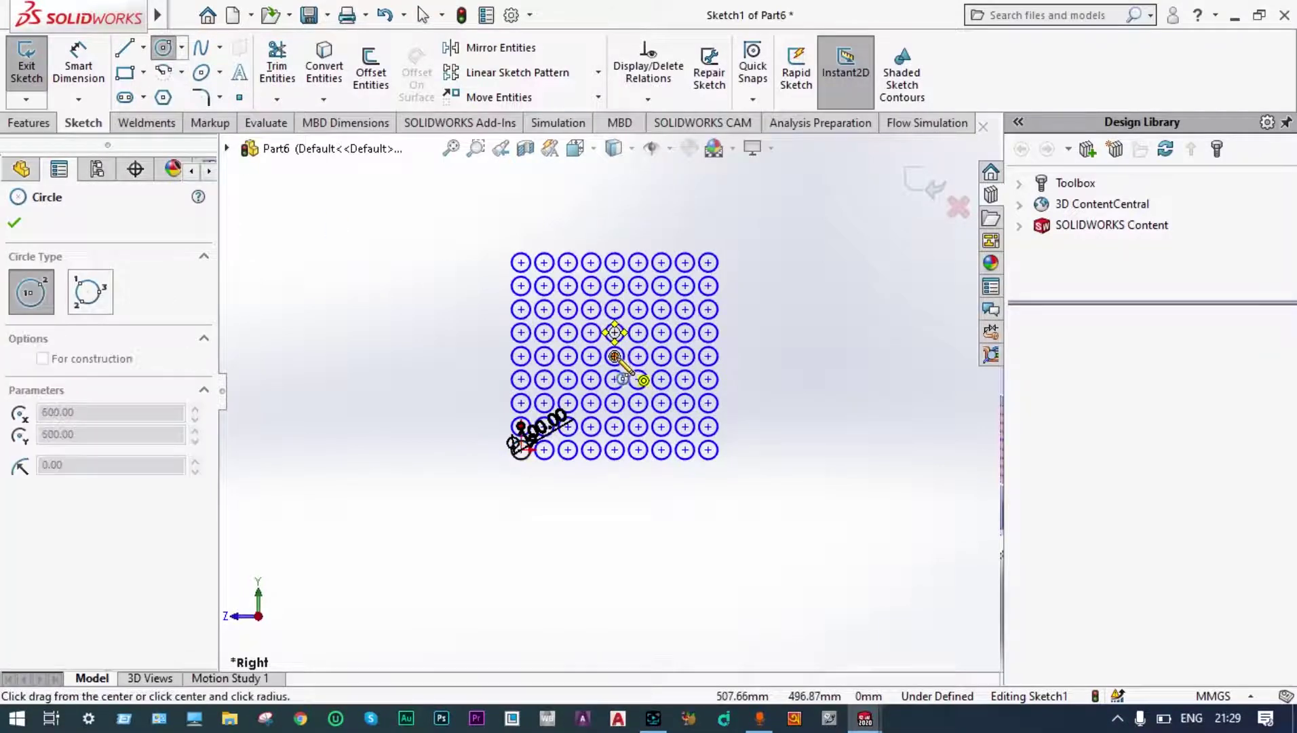
pyautogui.click(451, 436)
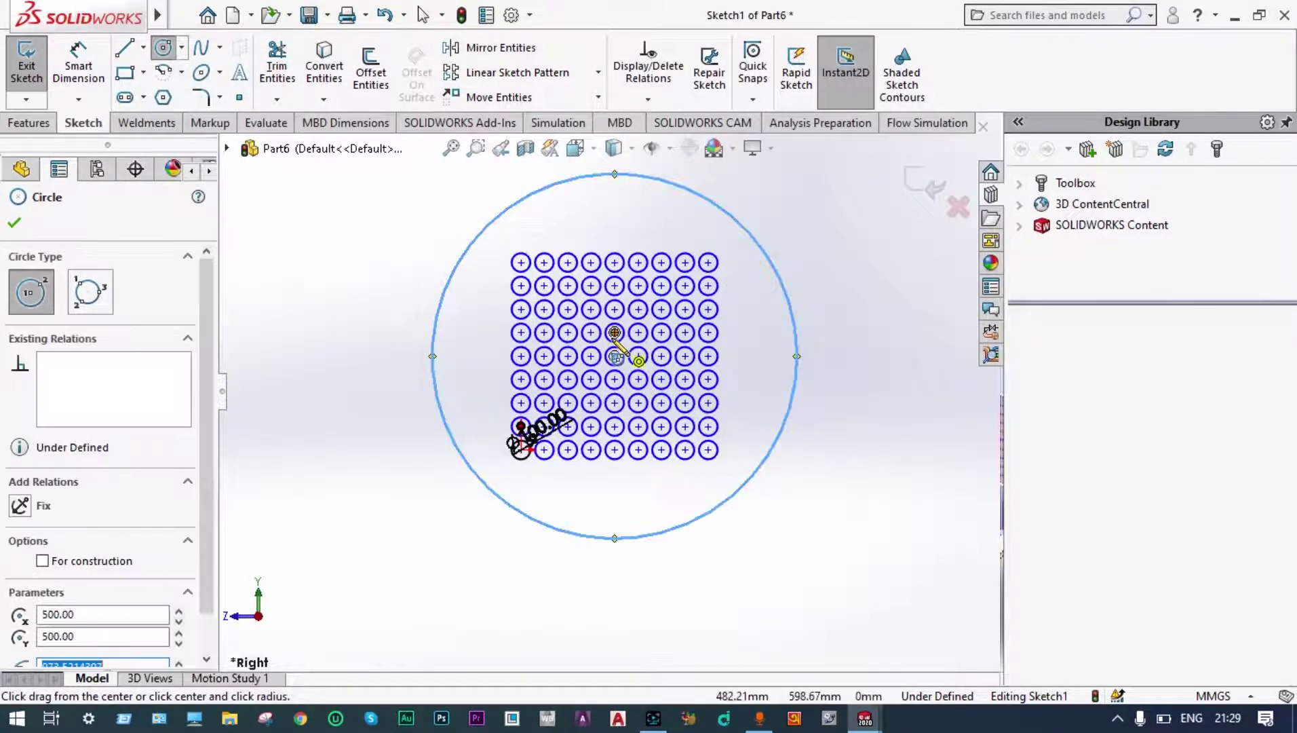
# - Dimension the large enclosing circle's diameter and set it to 1400 mm
pyautogui.click(94, 76)
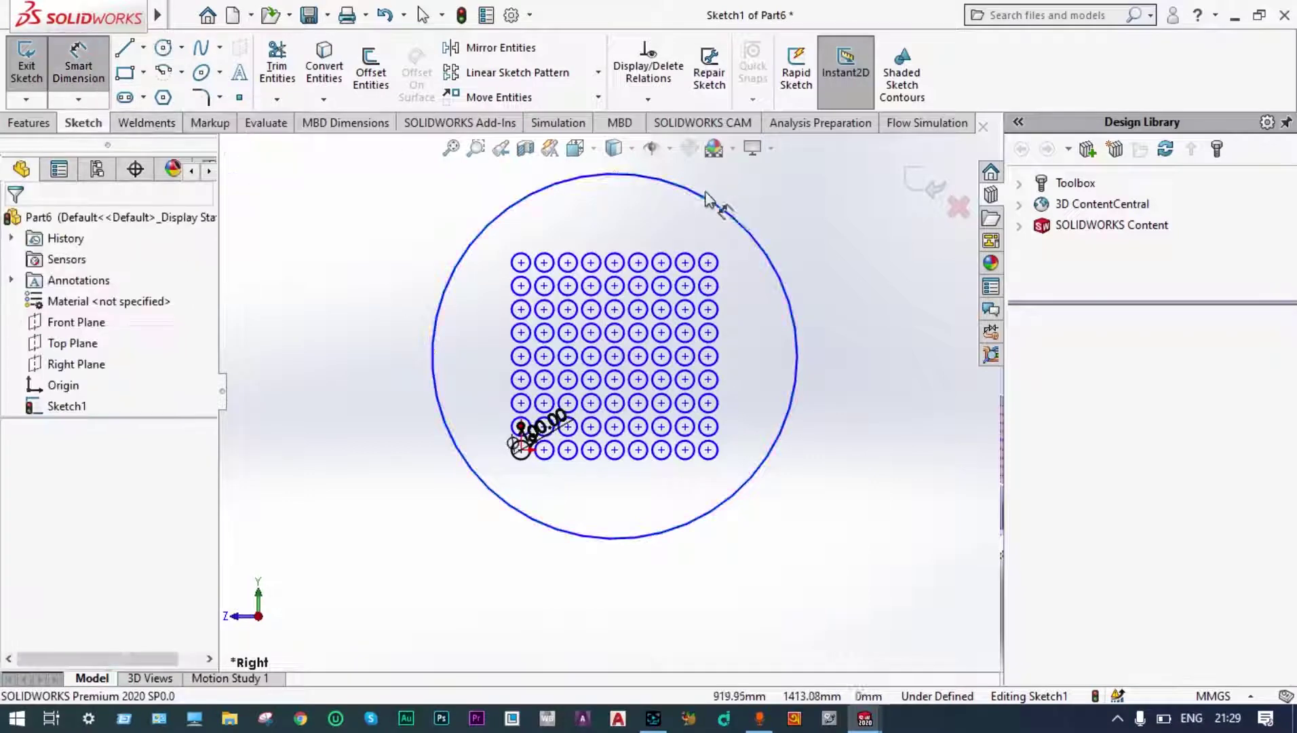
pyautogui.click(801, 232)
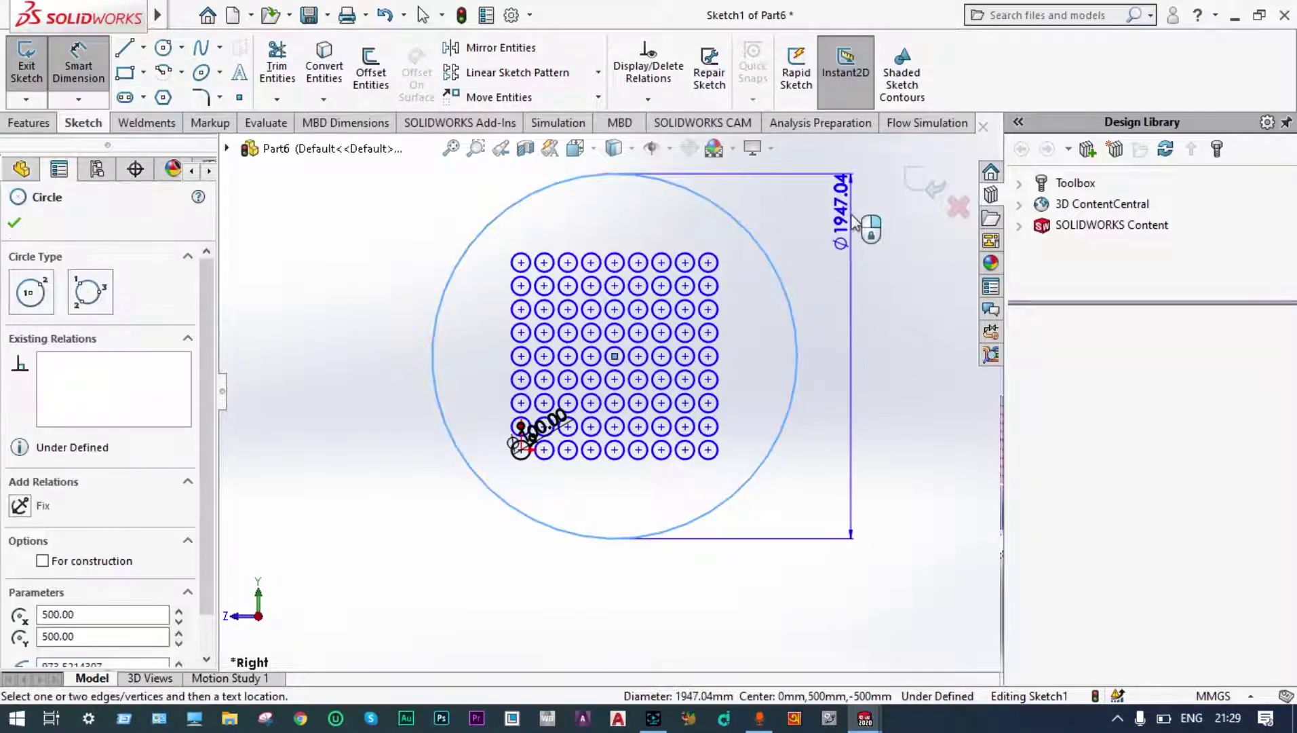
pyautogui.click(856, 216)
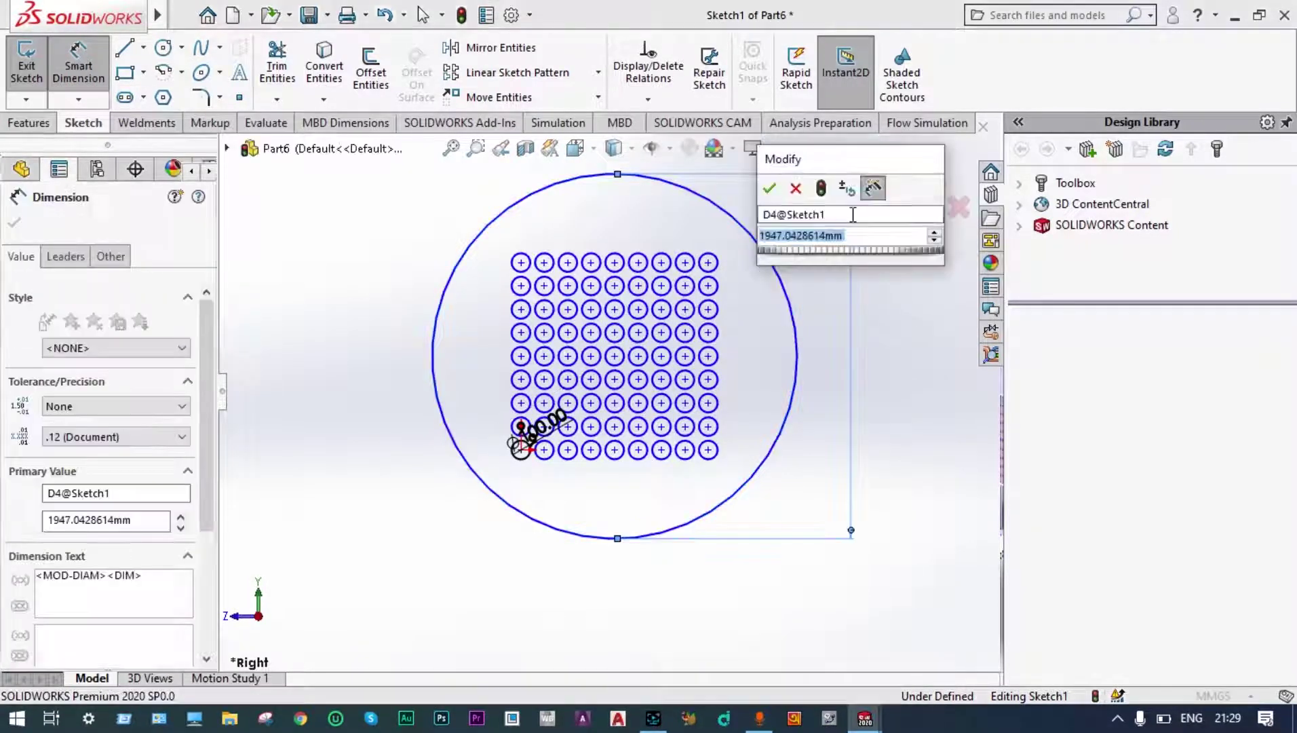
pyautogui.write('1400')
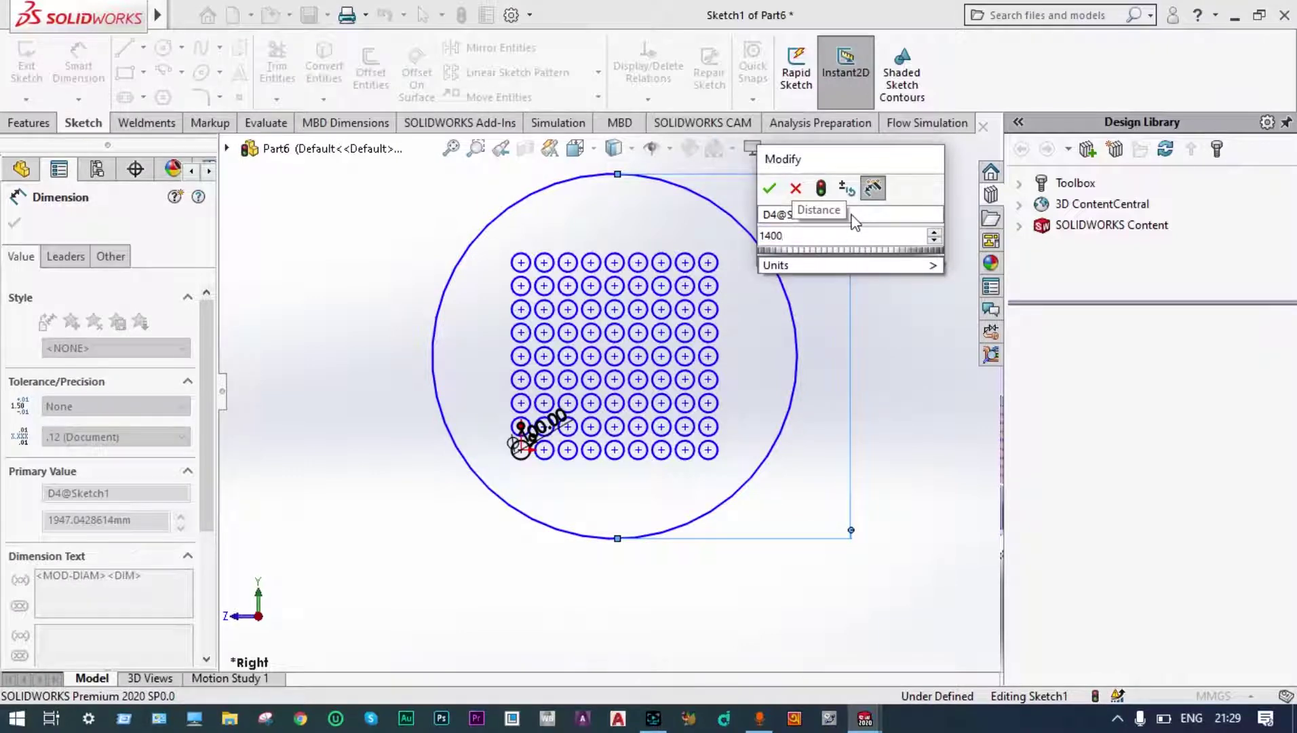
pyautogui.press('Return')
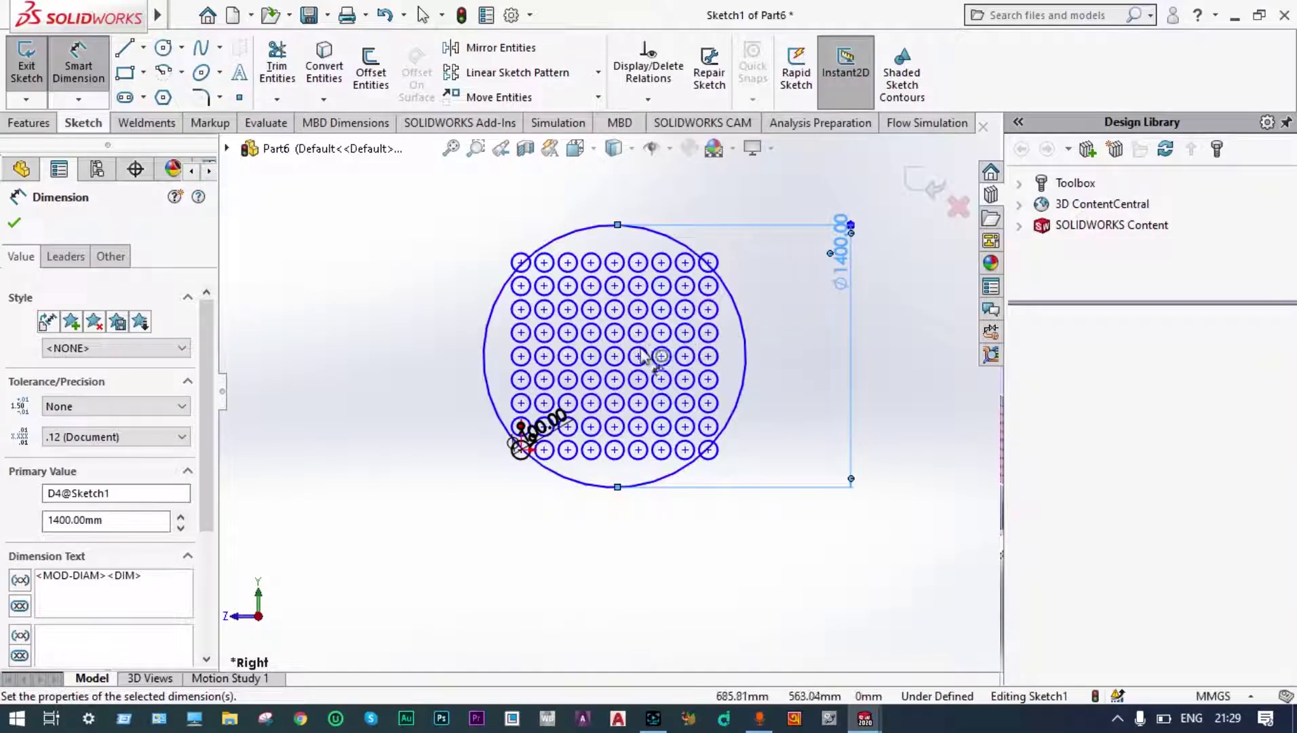
# - Sketch a second circle about 1222 mm in diameter inside the enclosing circle, concentric with it
pyautogui.click(616, 356)
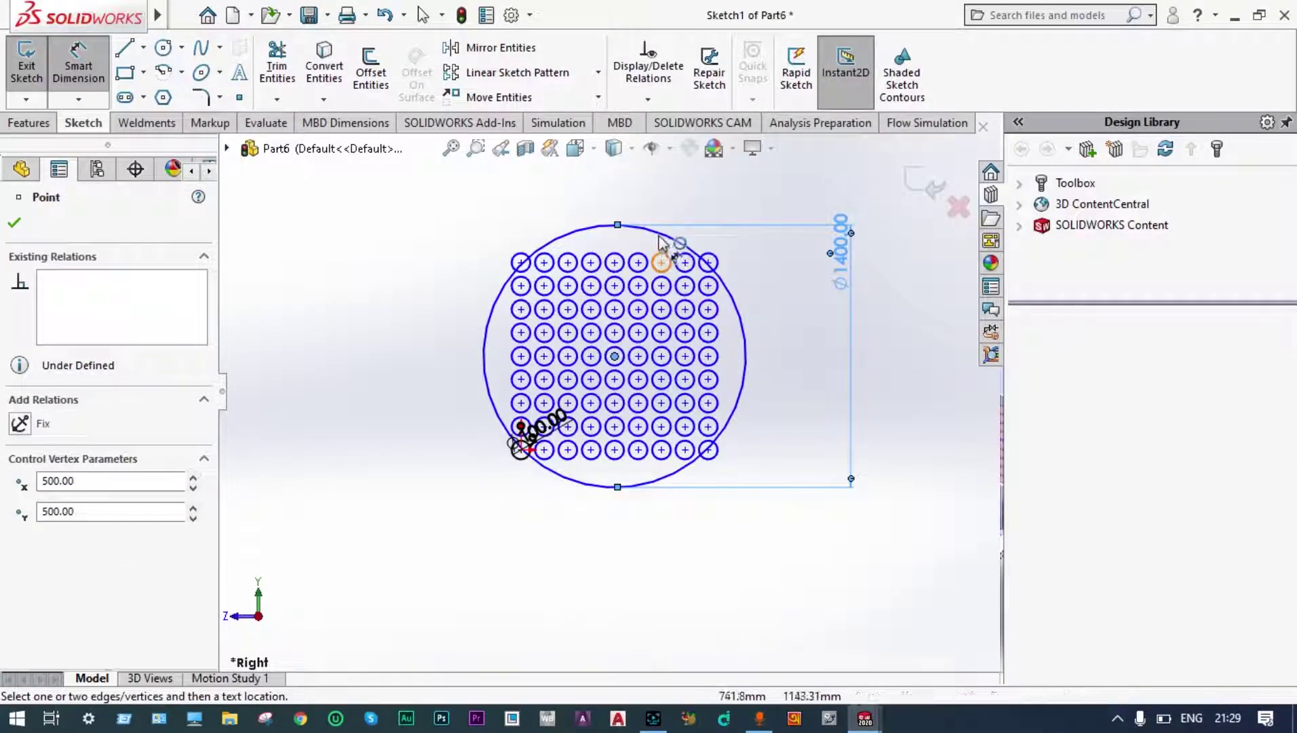
pyautogui.click(162, 47)
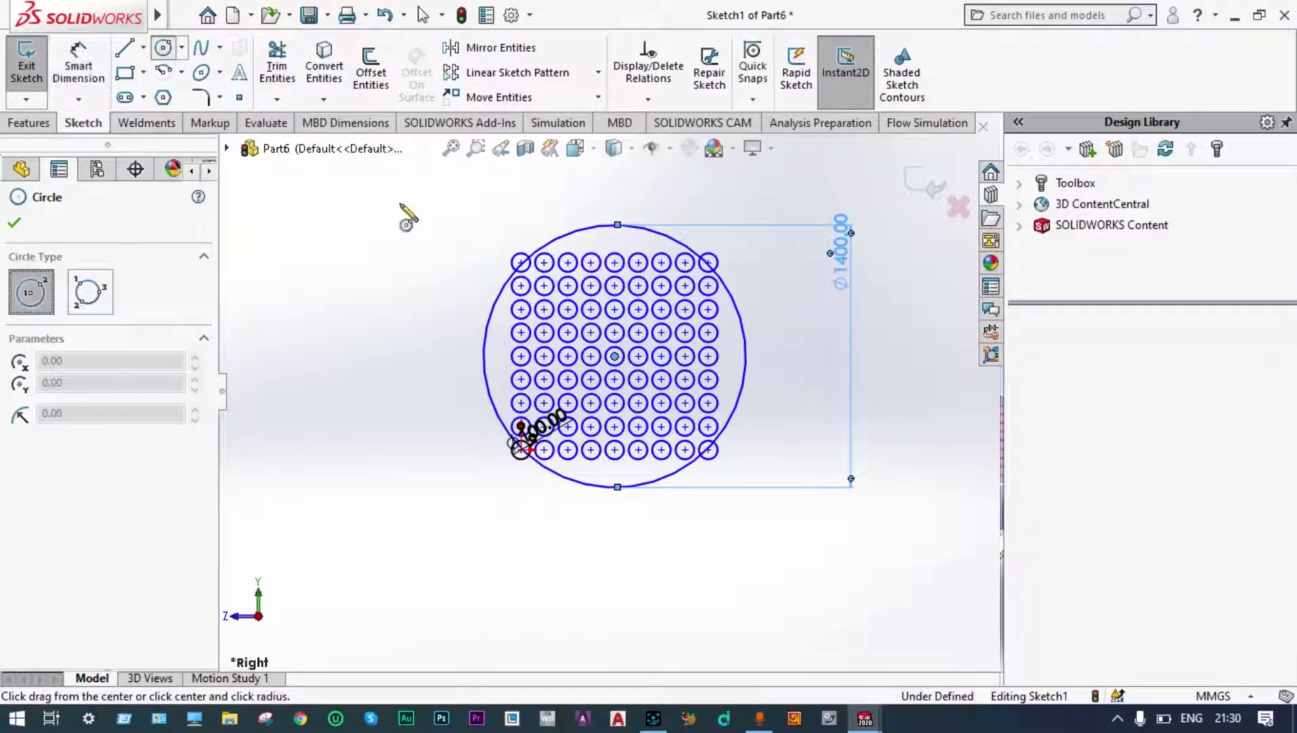
pyautogui.click(615, 356)
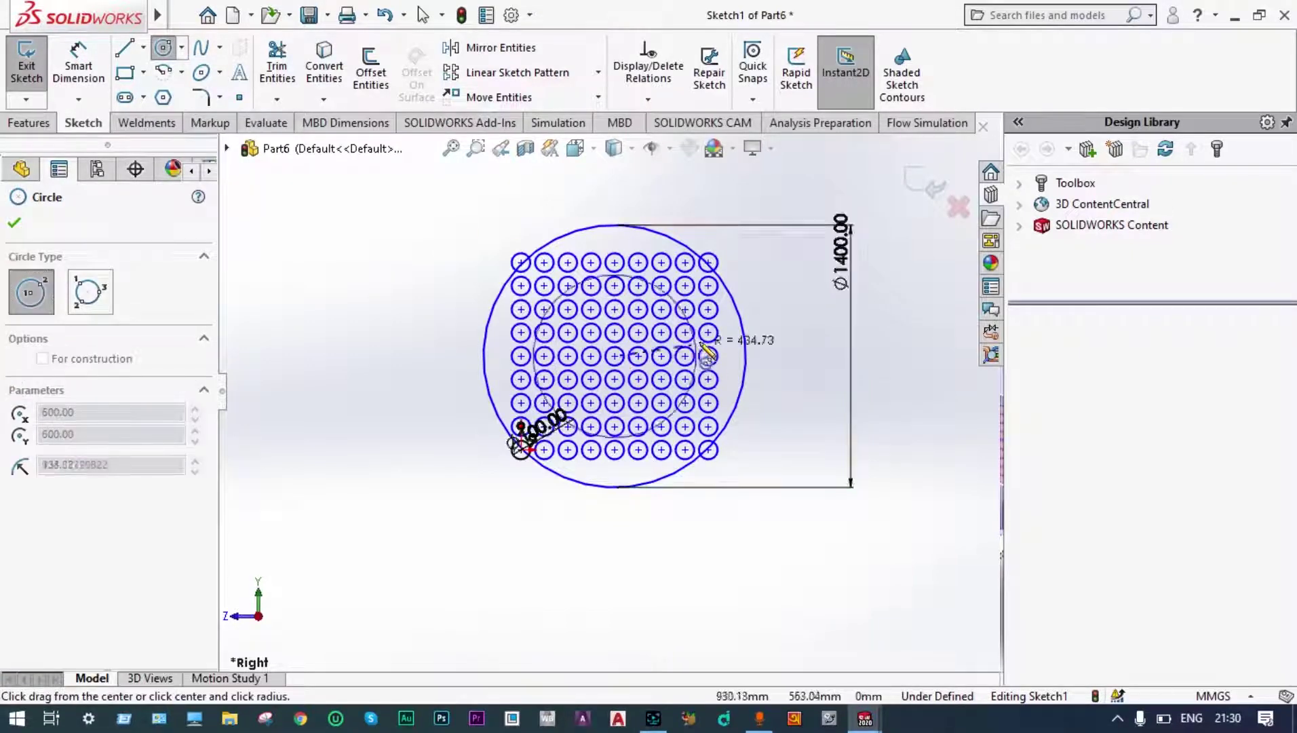
pyautogui.click(728, 333)
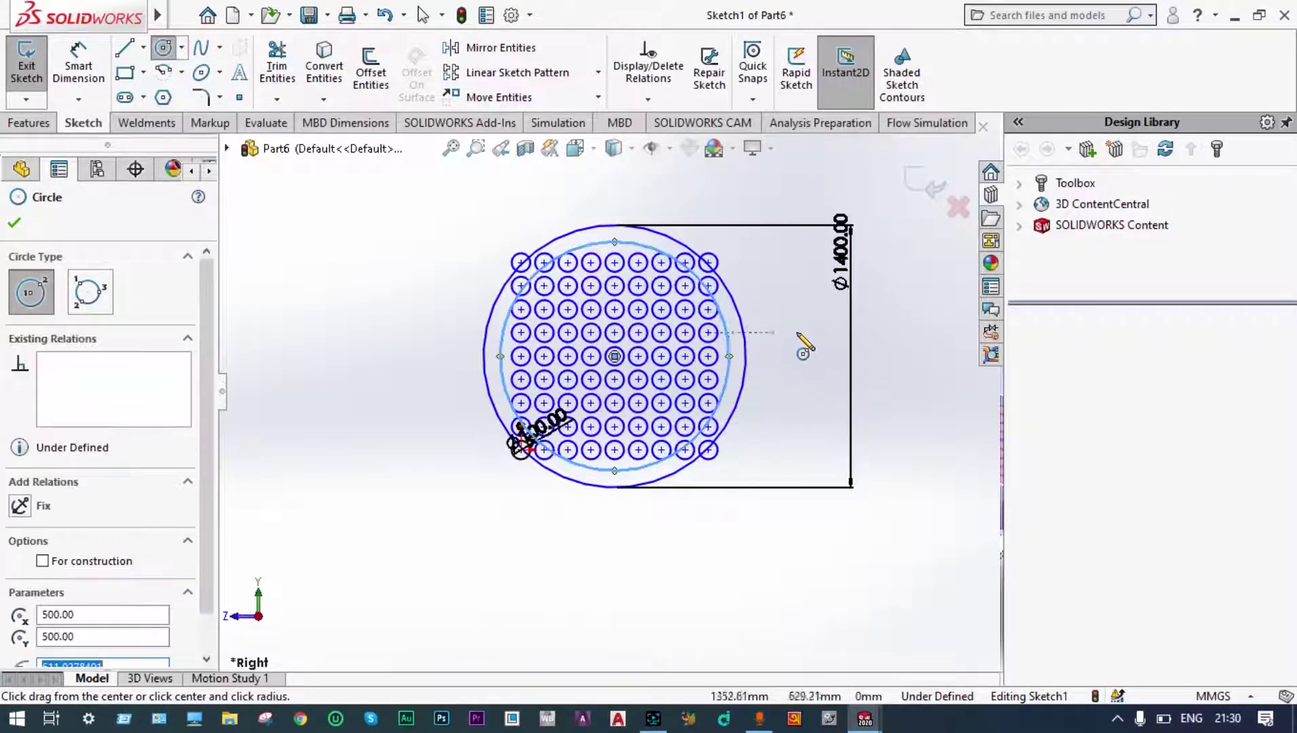
# - Dimension the inner concentric circle's diameter and set it to 1300 mm
pyautogui.click(95, 66)
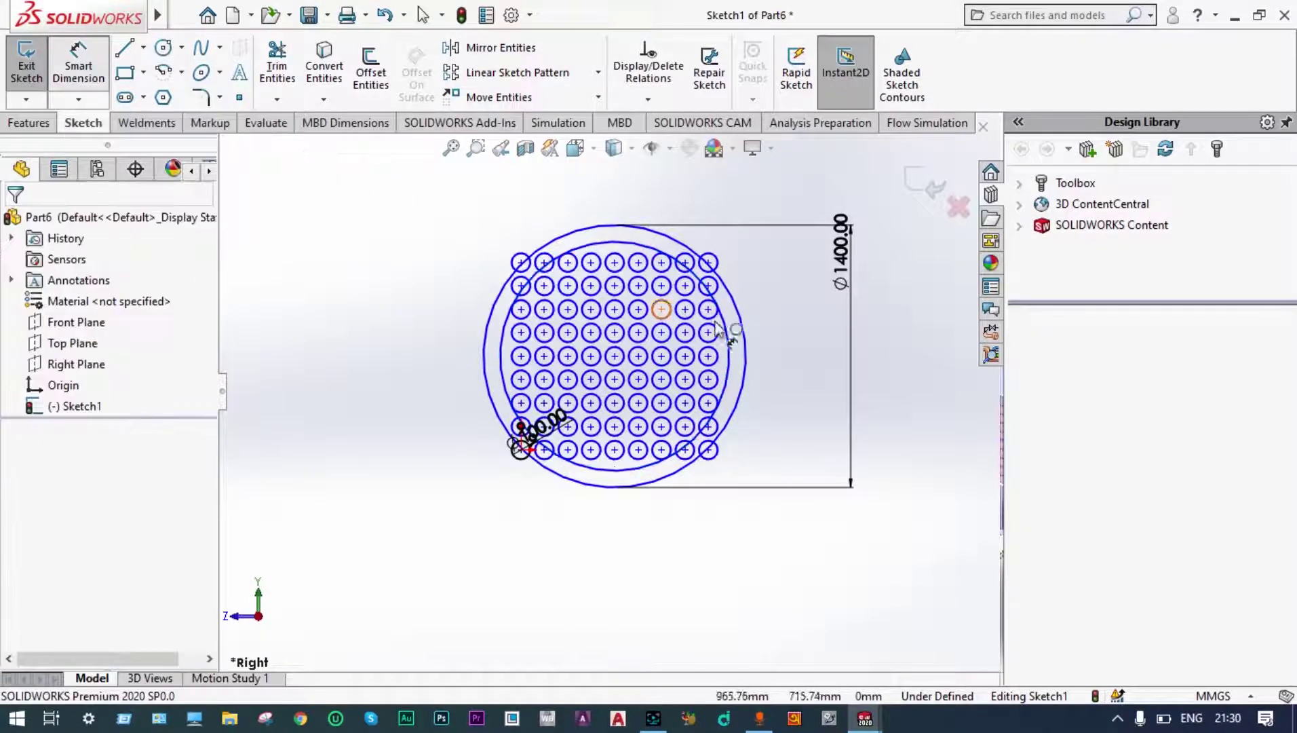
pyautogui.click(728, 339)
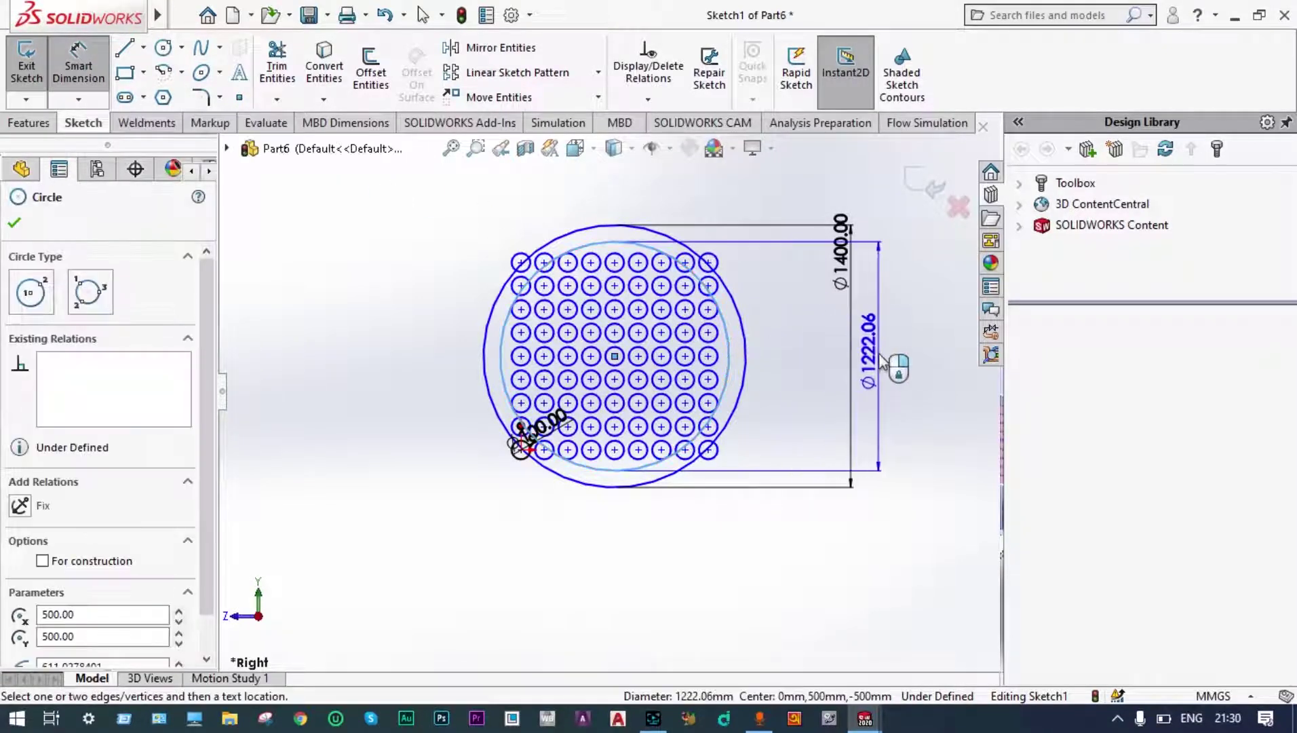
pyautogui.click(894, 358)
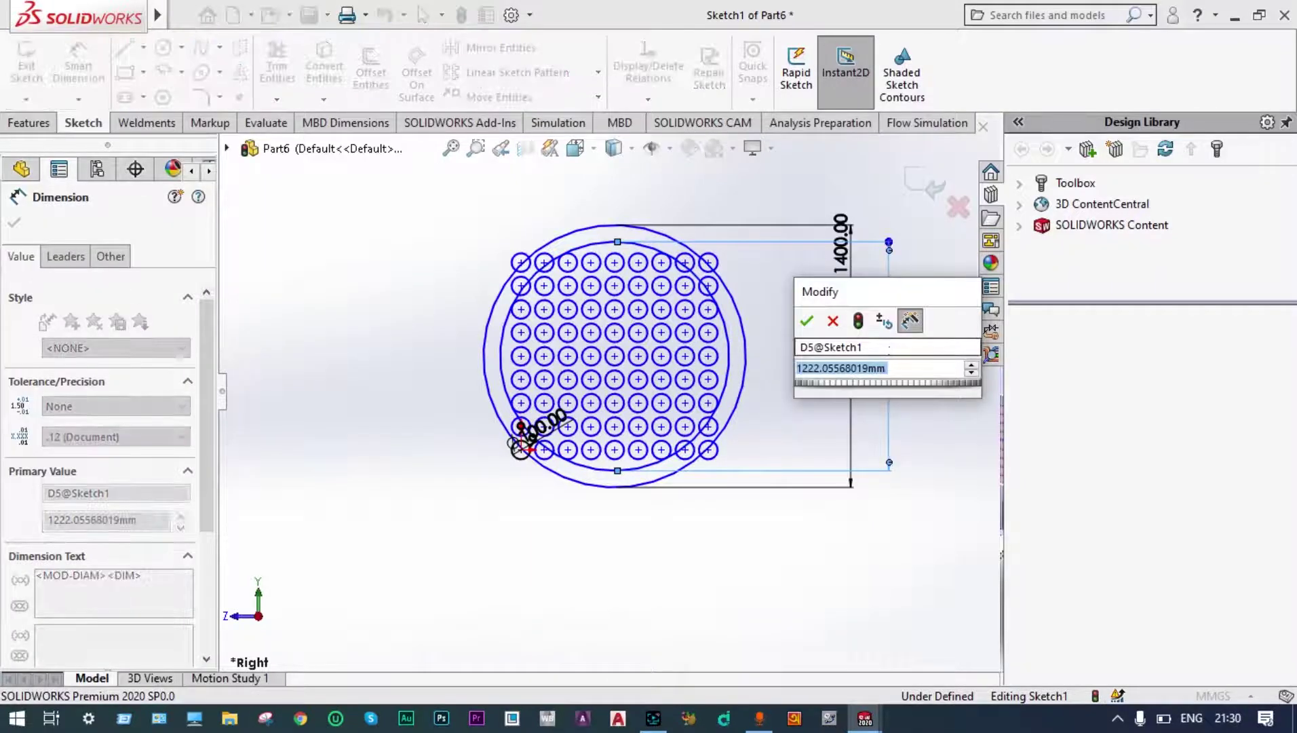
pyautogui.write('1300')
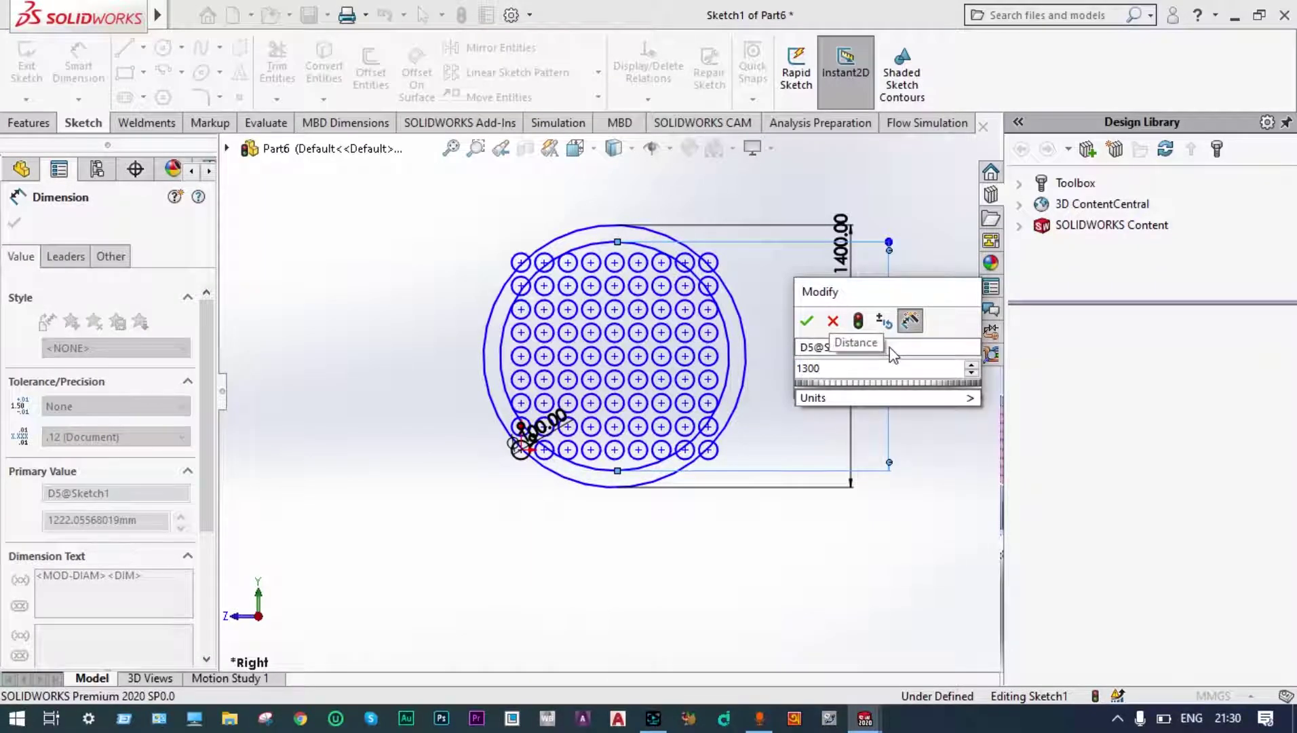
pyautogui.press('Return')
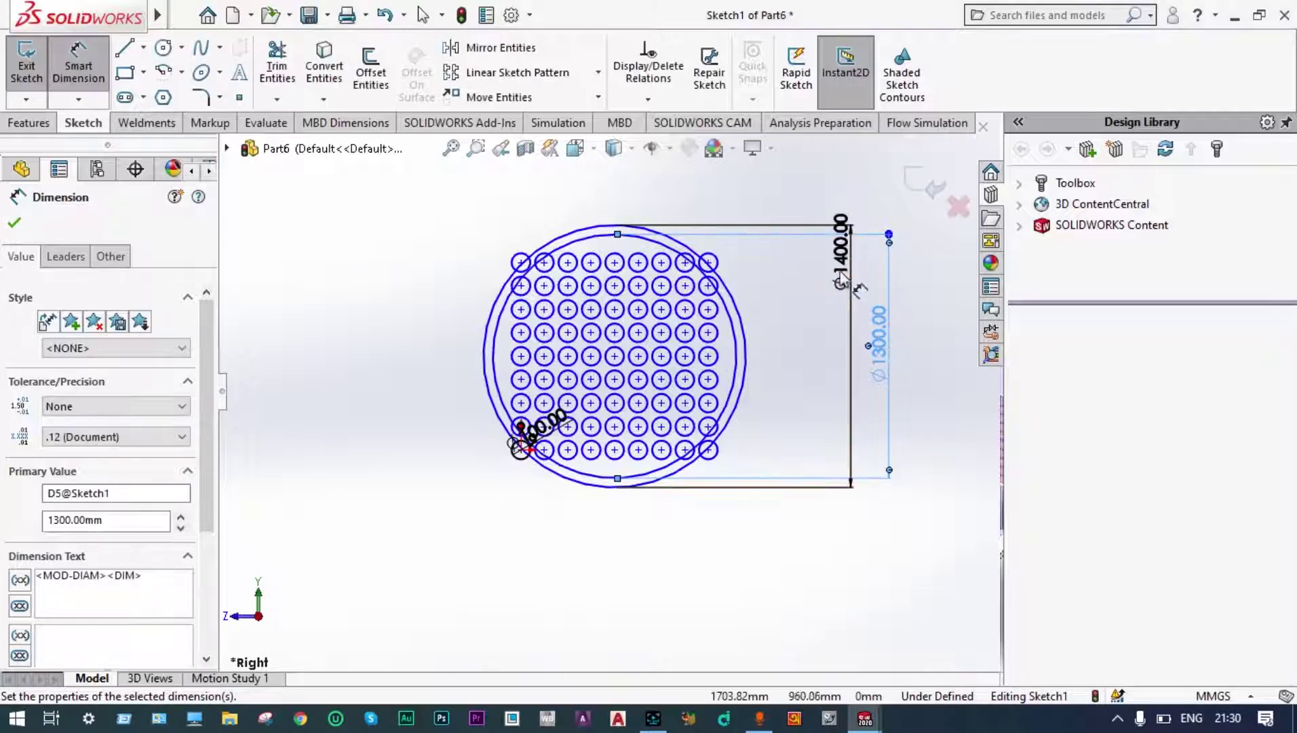
# - Set the outer enclosing circle's diameter to 1500 mm and leave the dimensioning command
pyautogui.doubleClick(839, 265)
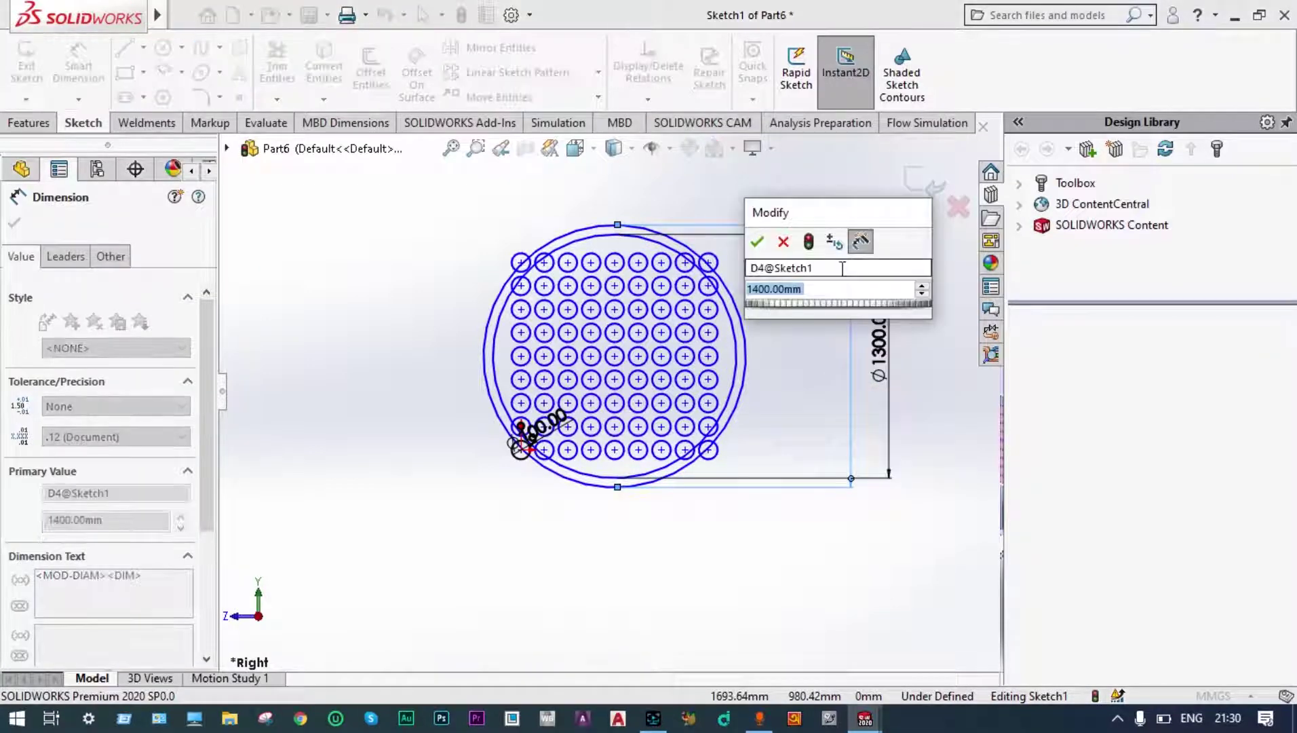
pyautogui.write('1500')
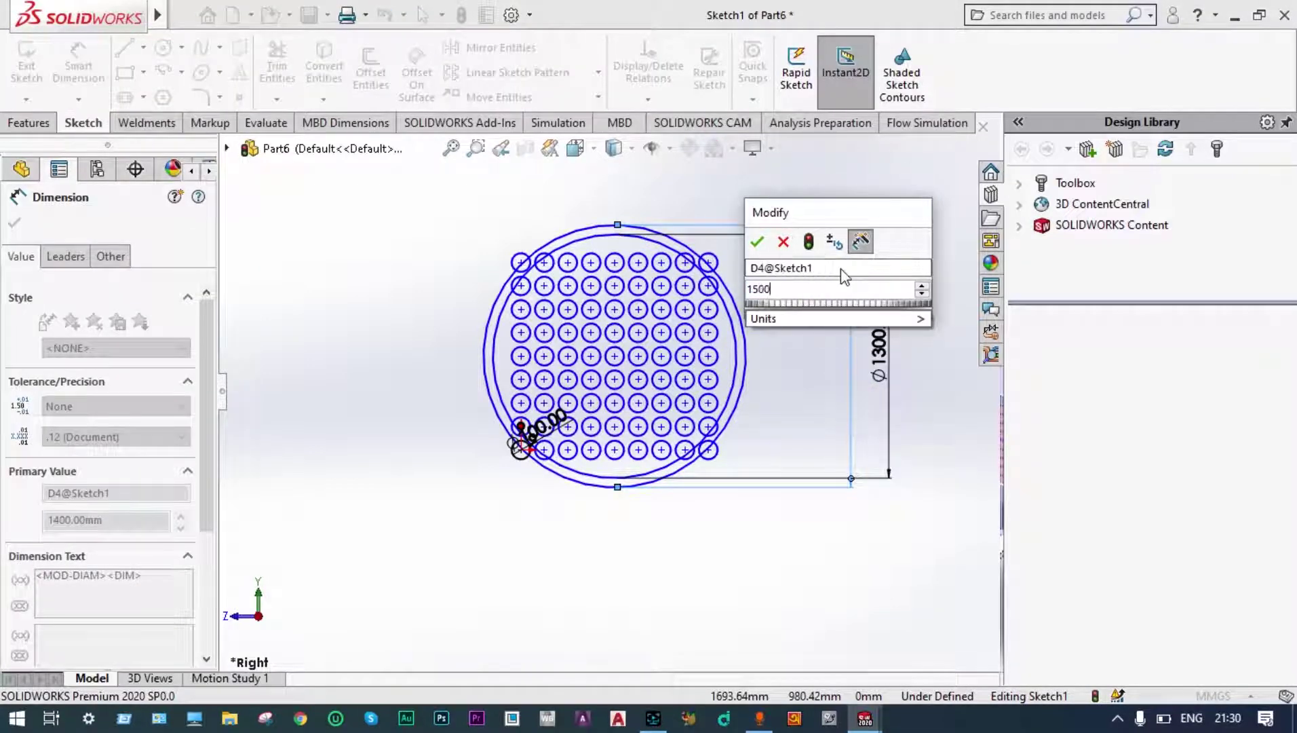
pyautogui.press('Return')
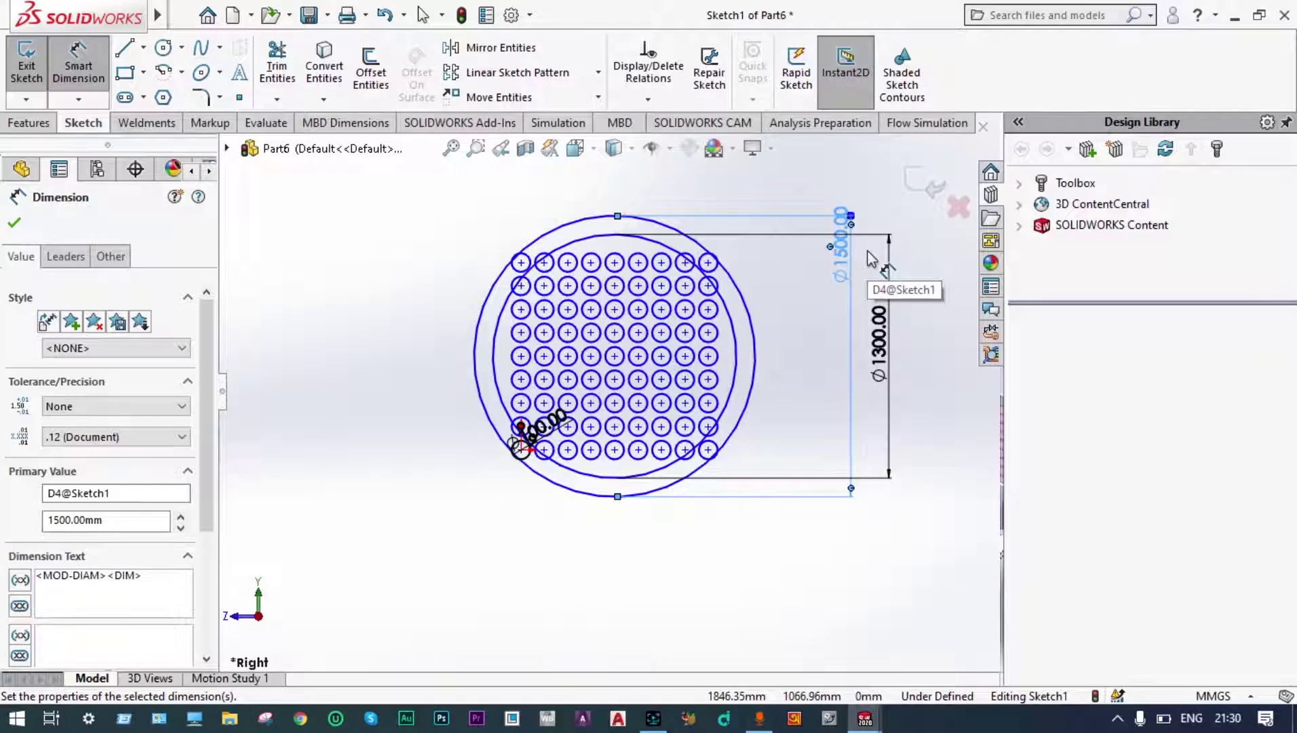
pyautogui.press('Escape')
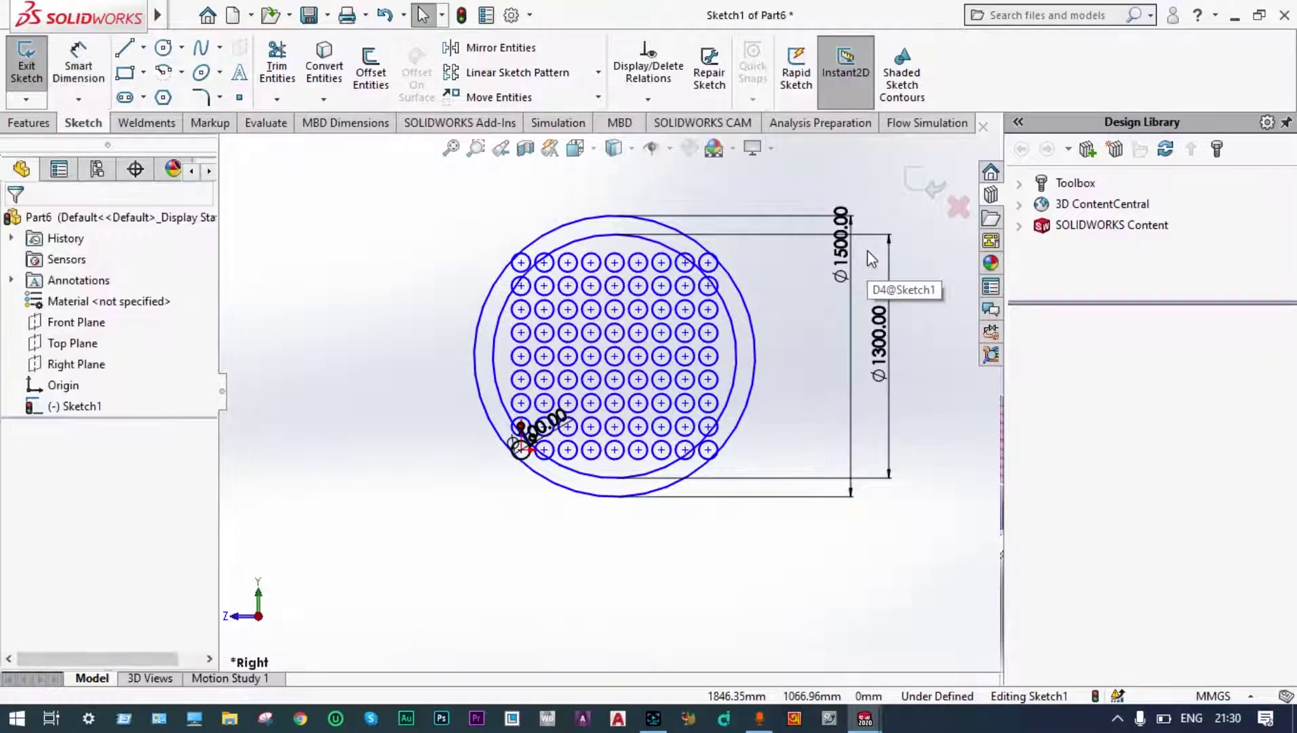
# - Convert the 1300 mm circle to construction geometry
pyautogui.click(741, 357)
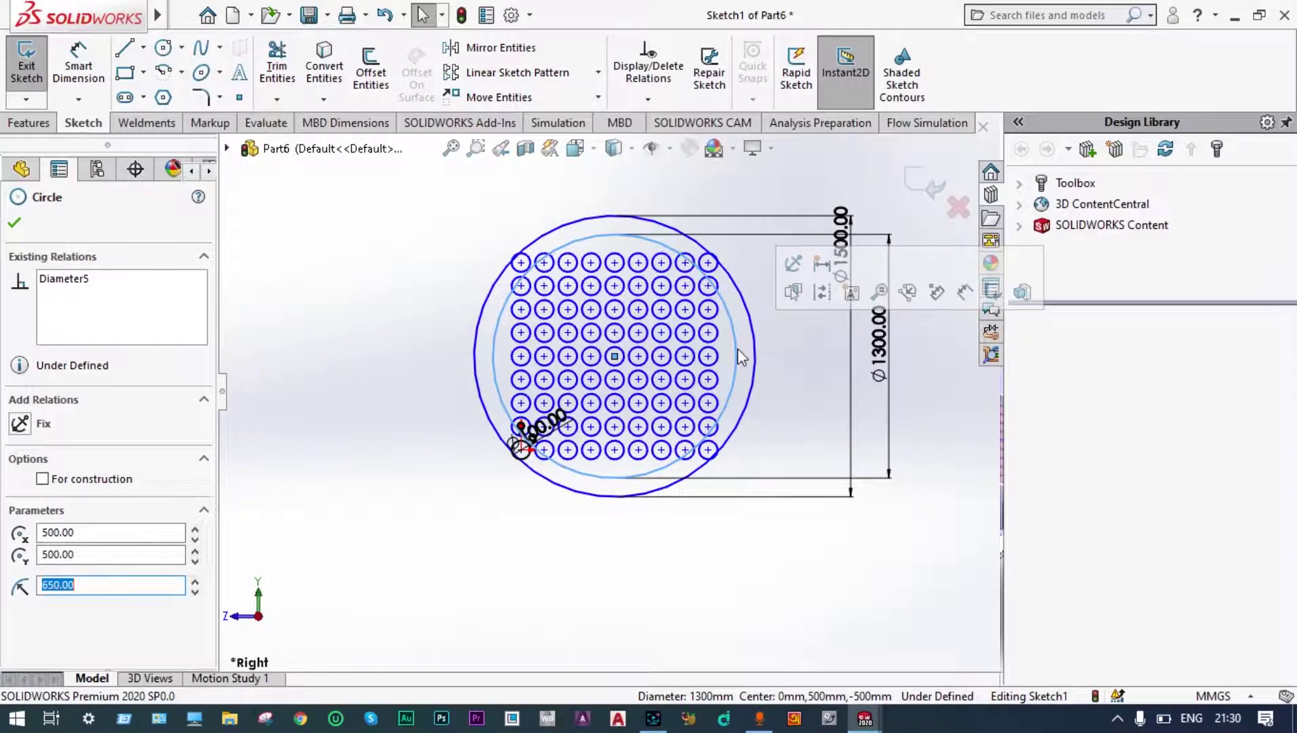
pyautogui.click(43, 480)
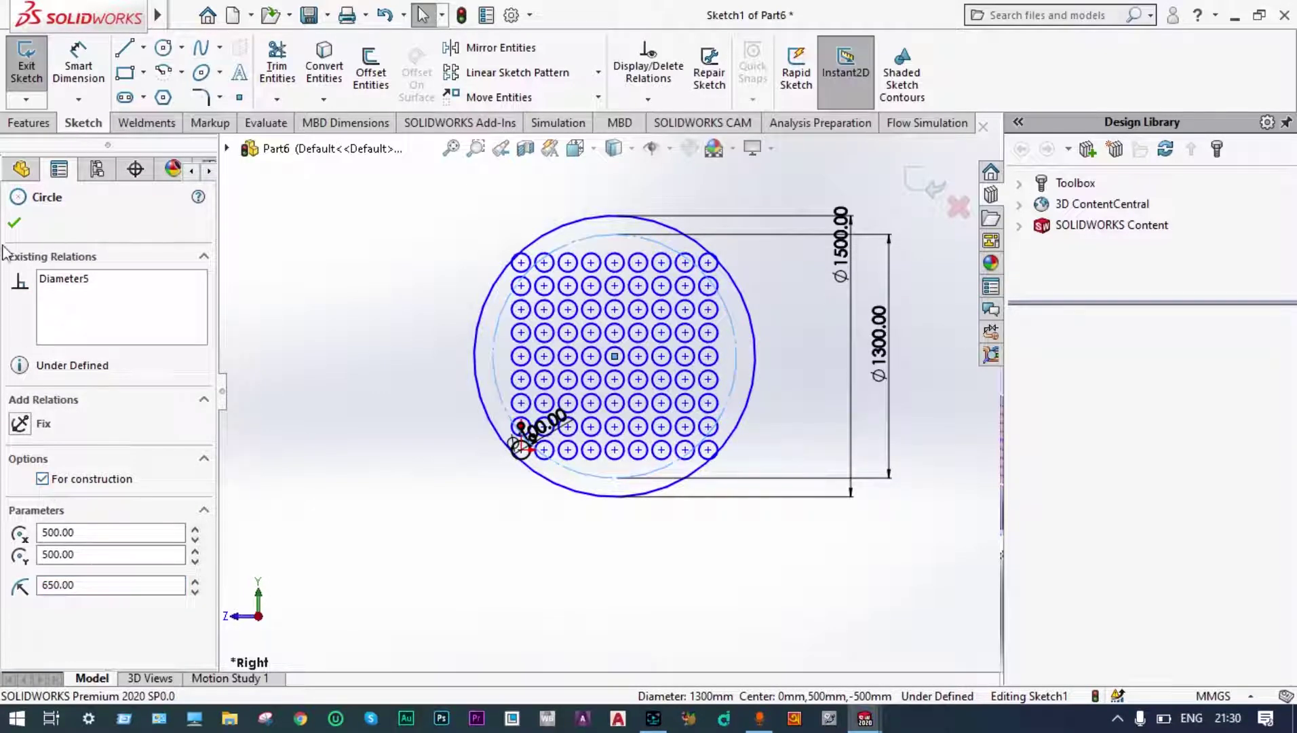
pyautogui.click(15, 226)
# - Trim away the tube circle at the grid's upper-left corner, including its arc outside the 1500 mm circle
pyautogui.scroll(-4, 685, 268)
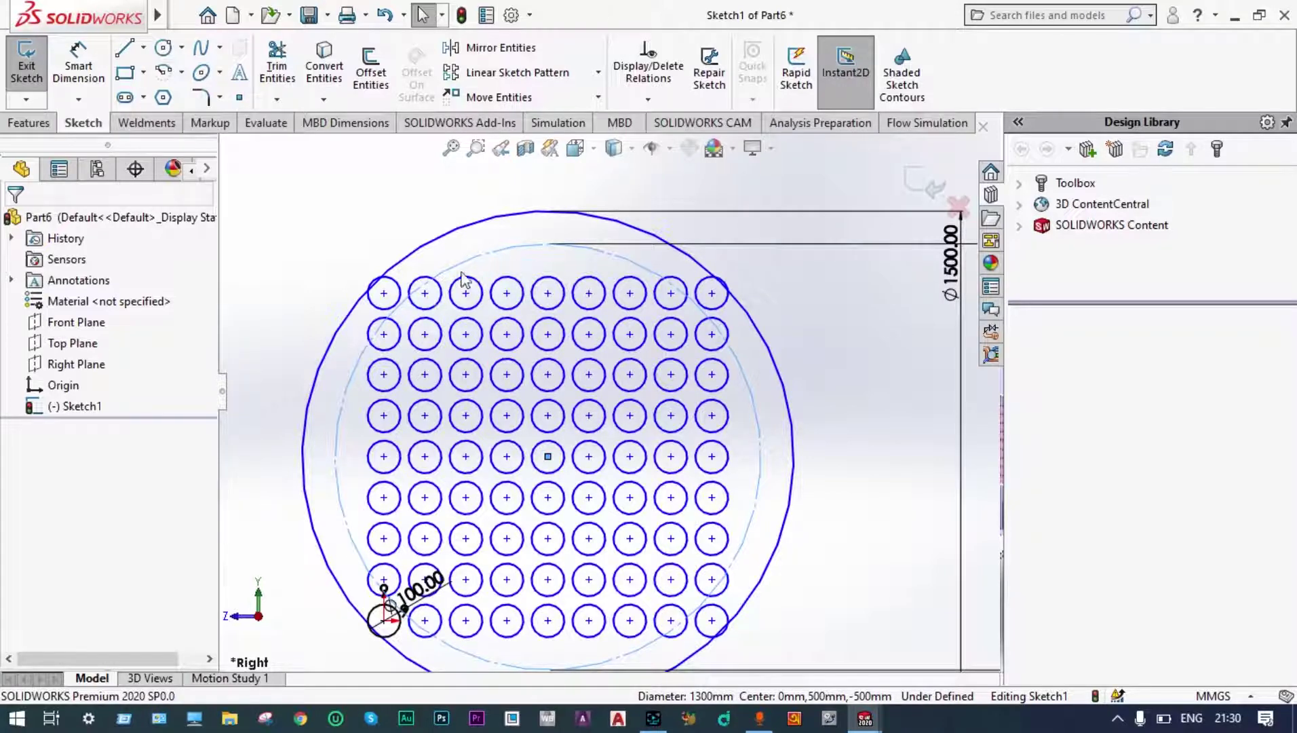
pyautogui.scroll(2, 468, 284)
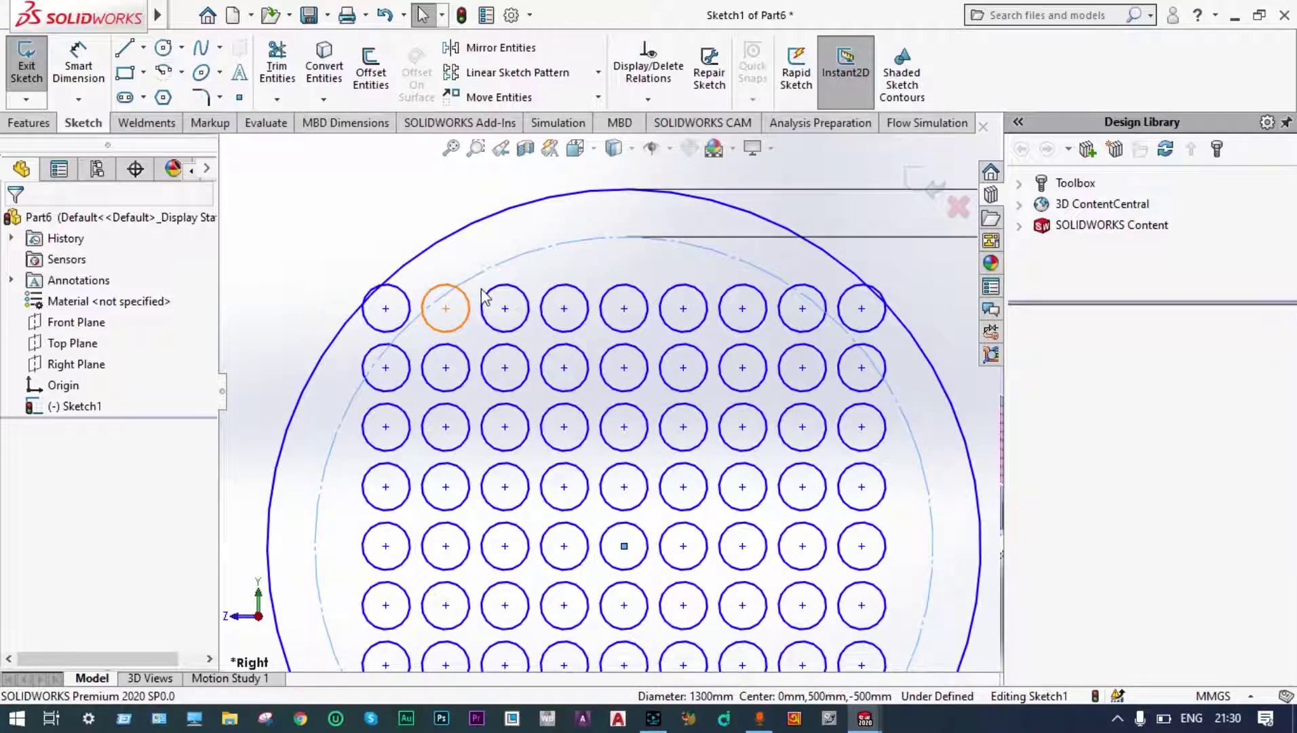
pyautogui.scroll(-2, 483, 295)
pyautogui.scroll(5, 507, 342)
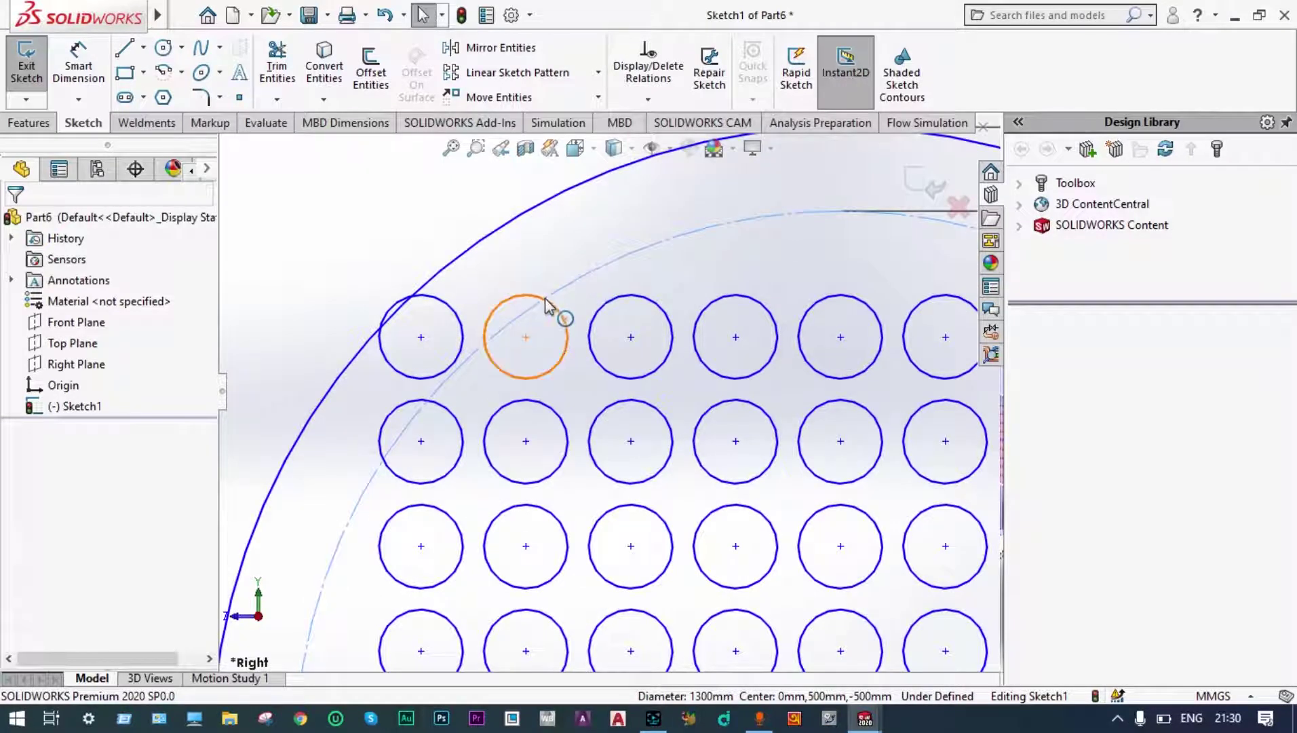
pyautogui.click(276, 68)
pyautogui.moveTo(463, 283); pyautogui.dragTo(415, 348)
pyautogui.scroll(3, 415, 346)
pyautogui.scroll(3, 416, 342)
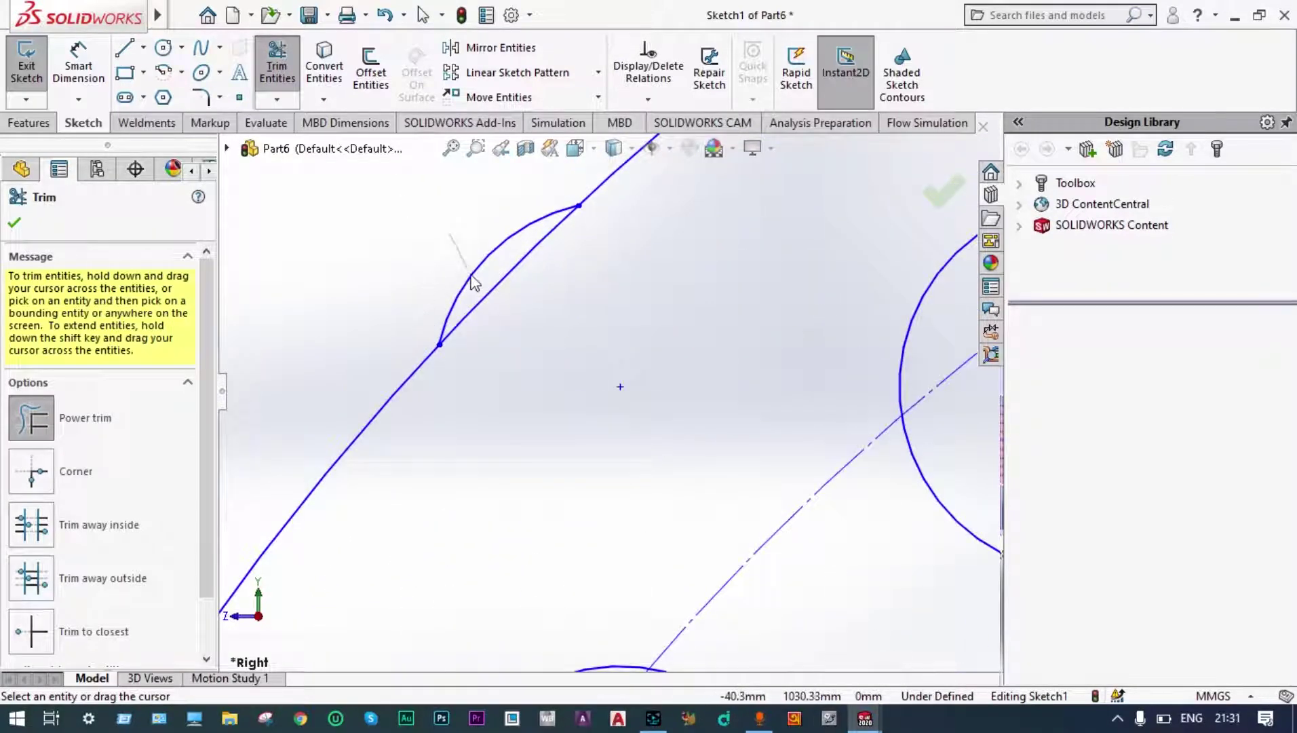
pyautogui.moveTo(473, 282); pyautogui.dragTo(473, 282)
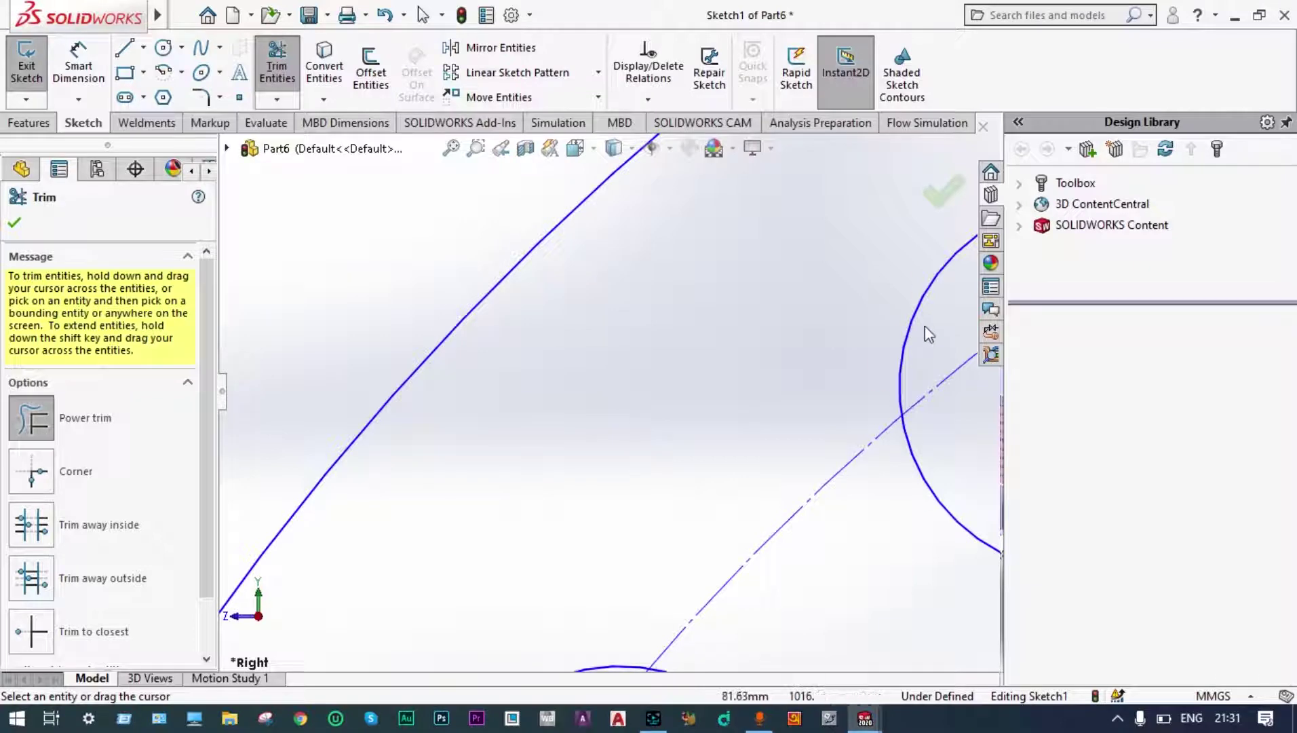
# - Trim away the second tube circle of the top row and the first one of the second row, both crossing the construction circle
pyautogui.moveTo(926, 333); pyautogui.dragTo(891, 351)
pyautogui.scroll(-4, 889, 346)
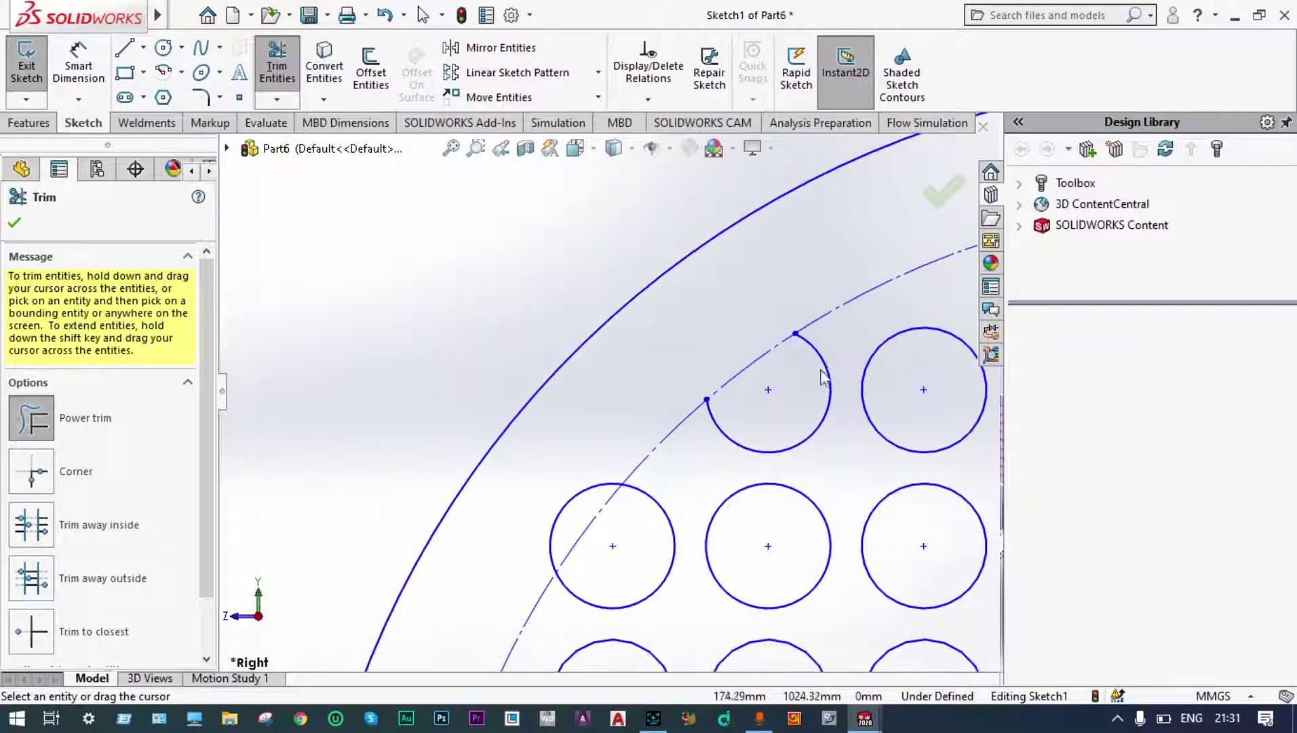
pyautogui.moveTo(823, 377)
pyautogui.mouseDown()
pyautogui.moveTo(675, 542)
pyautogui.moveTo(655, 550)
pyautogui.moveTo(591, 466)
pyautogui.moveTo(587, 500)
pyautogui.mouseUp()
pyautogui.scroll(-5, 675, 466)
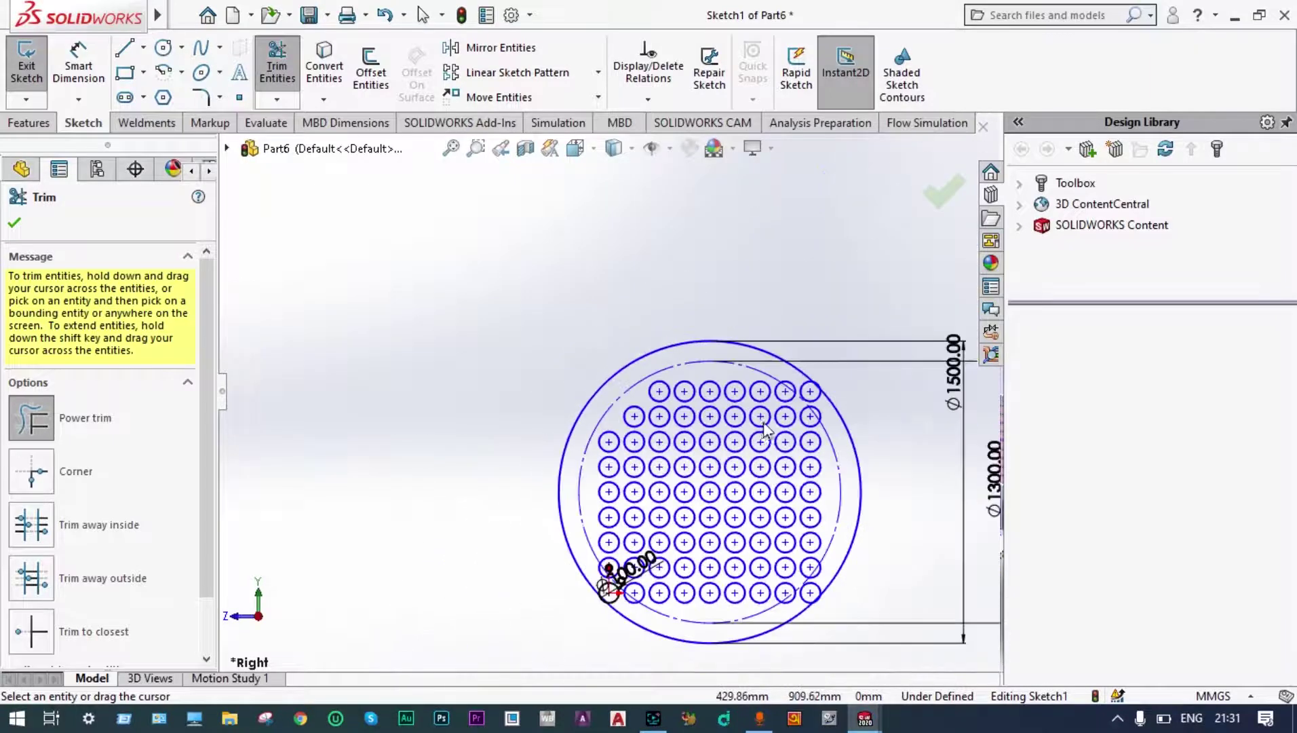
# - Trim away the last two tube circles of the top row, including the corner circle's arc outside the 1500 mm circle
pyautogui.scroll(6, 733, 397)
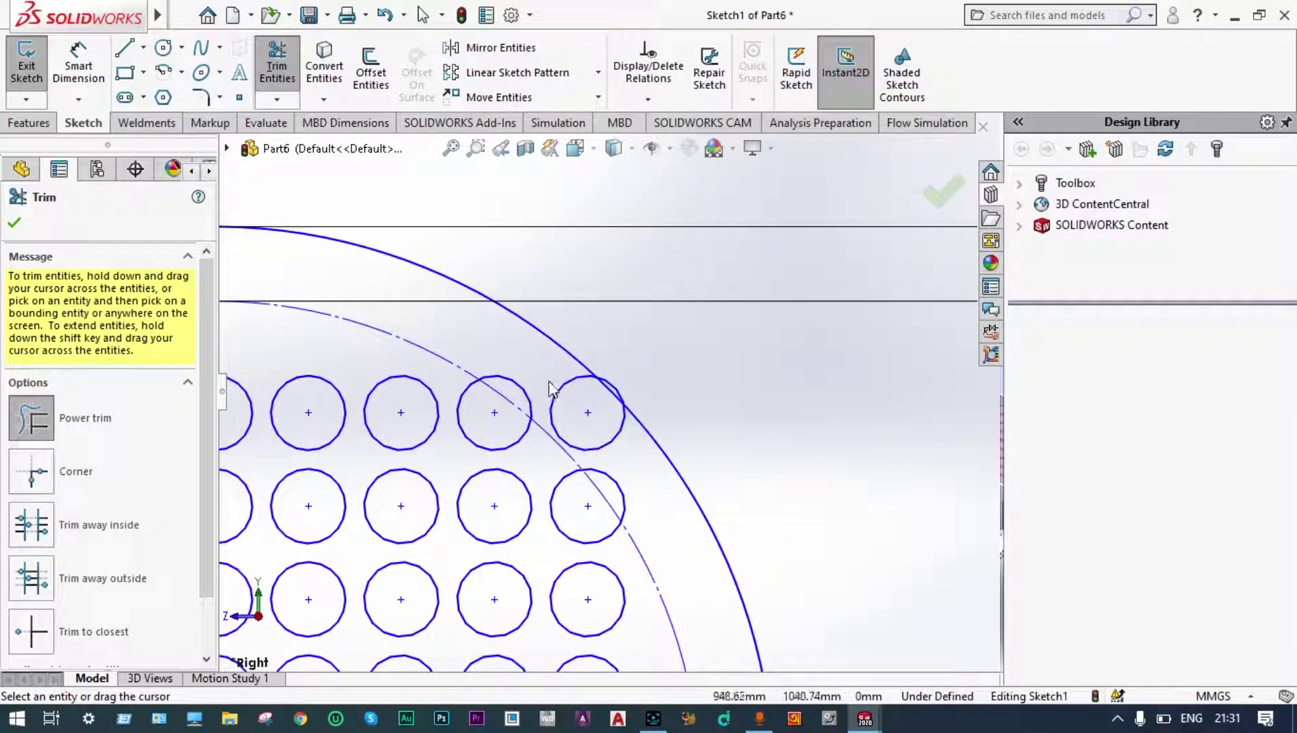
pyautogui.moveTo(556, 392); pyautogui.dragTo(575, 414)
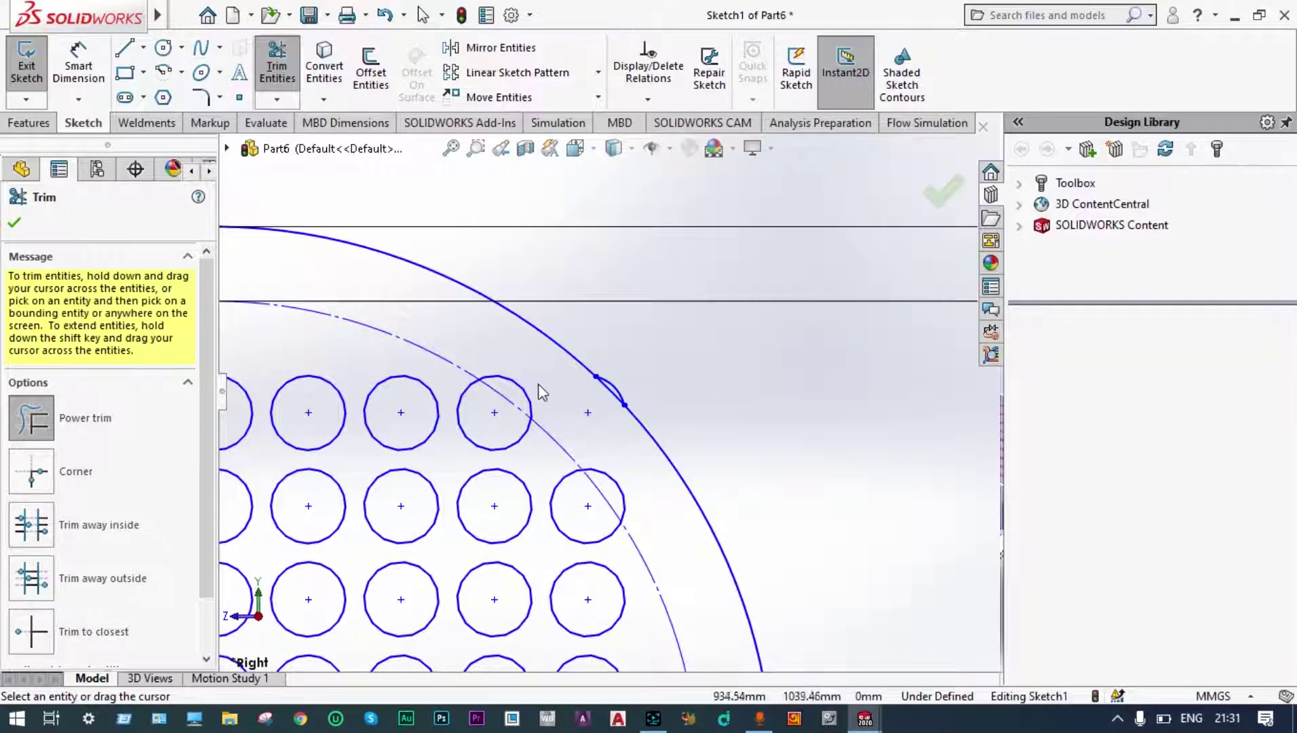
pyautogui.moveTo(528, 402); pyautogui.dragTo(475, 440)
pyautogui.scroll(-5, 580, 400)
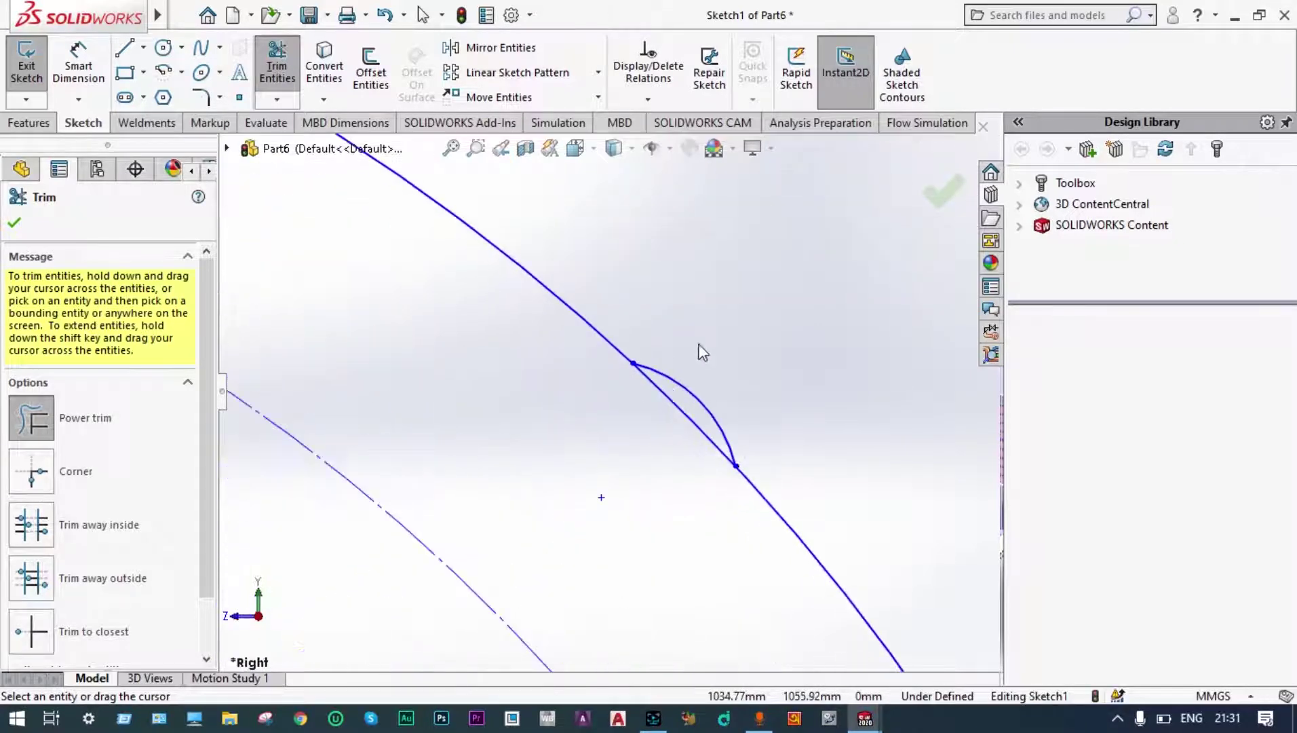
pyautogui.moveTo(684, 392); pyautogui.dragTo(681, 386)
# - Trim away the last tube circle of the second row, where it crosses the 1300 mm construction circle
pyautogui.scroll(6, 695, 358)
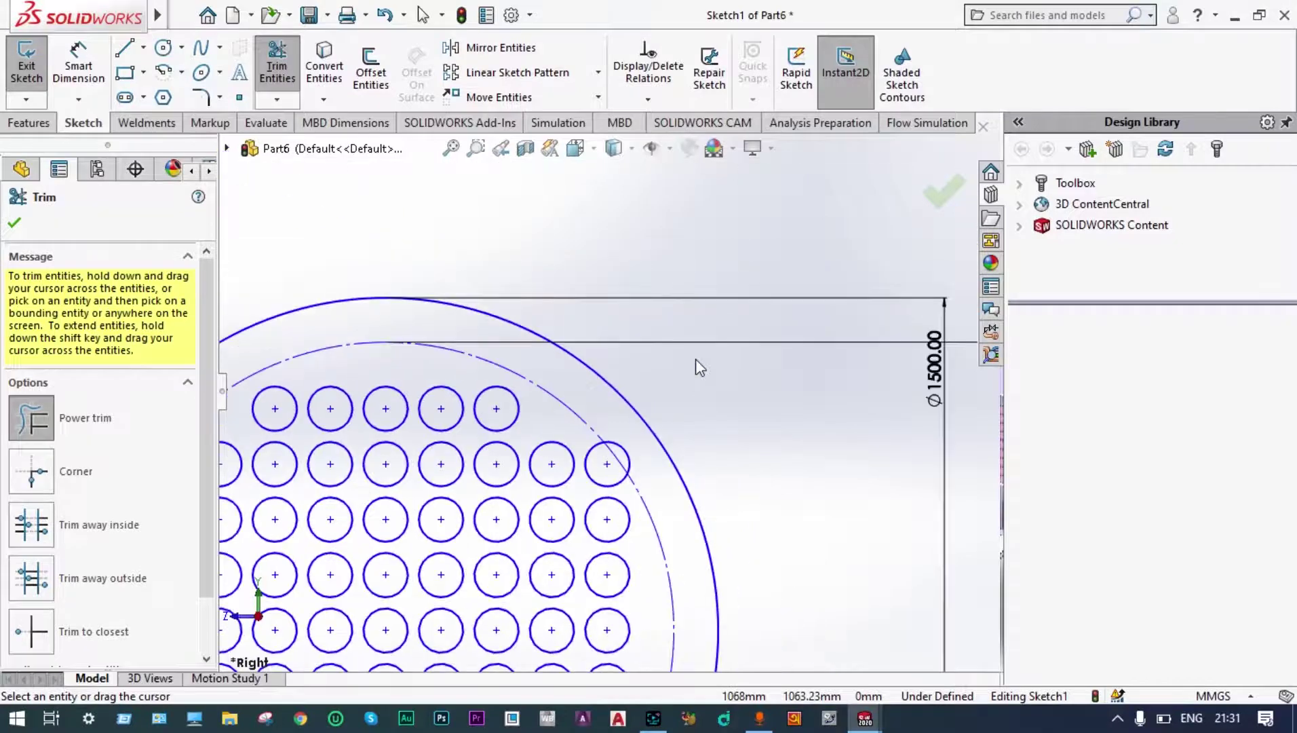
pyautogui.scroll(-5, 580, 442)
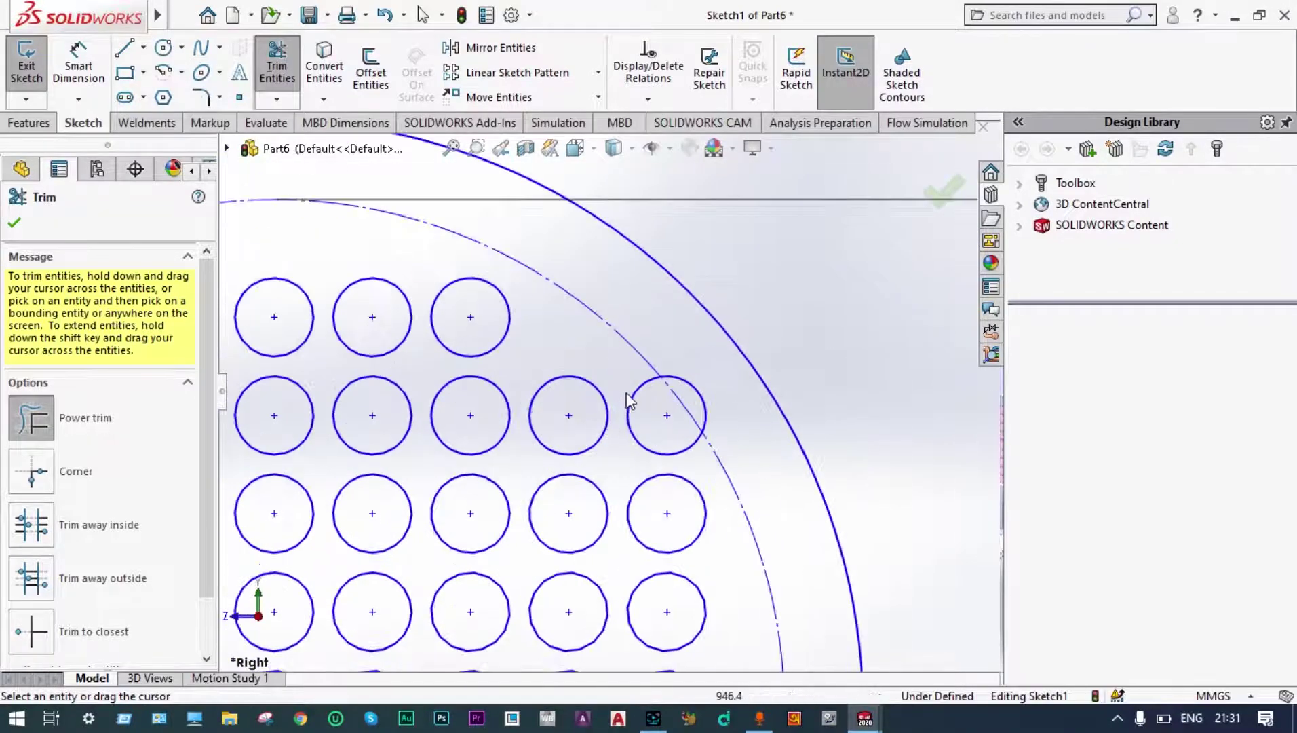
pyautogui.moveTo(626, 386); pyautogui.dragTo(643, 410)
pyautogui.moveTo(684, 365); pyautogui.dragTo(687, 388)
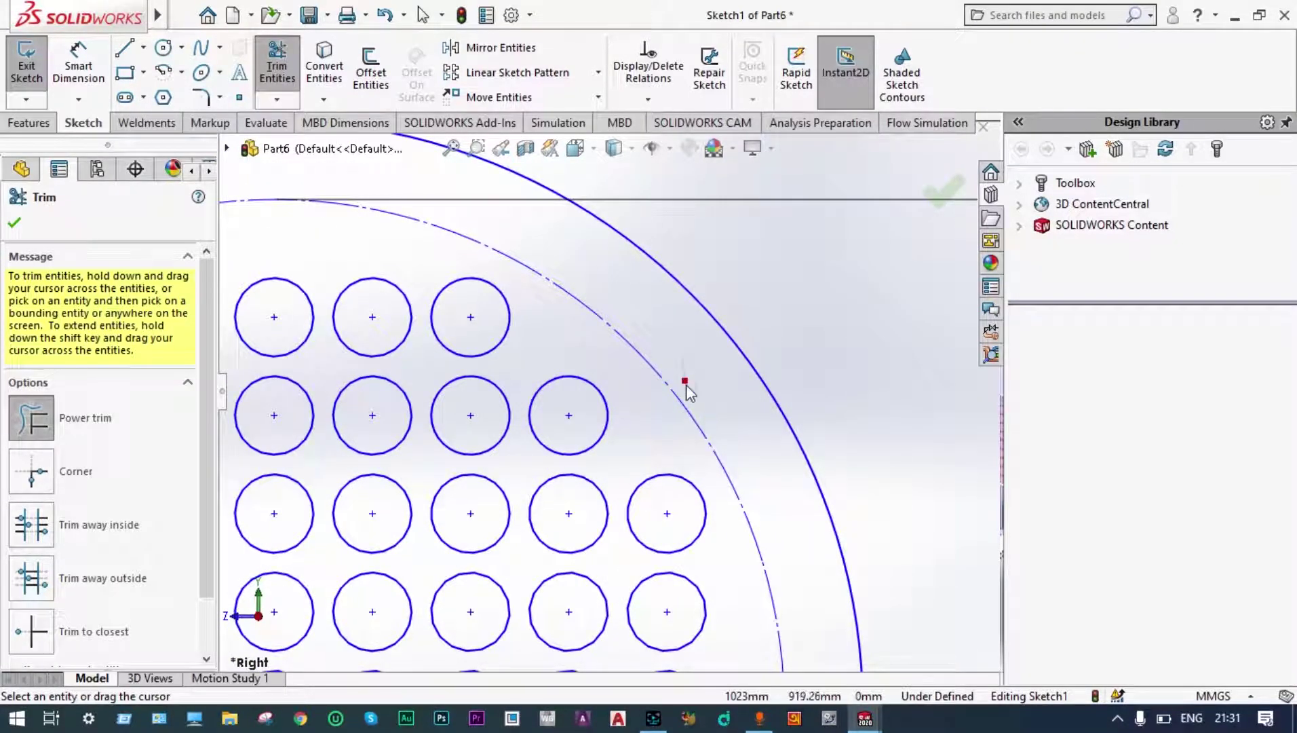
# - Trim away the first tube circle of the second-lowest row and the lower-left corner circle, including its arc outside the 1500 mm circle
pyautogui.scroll(8, 690, 388)
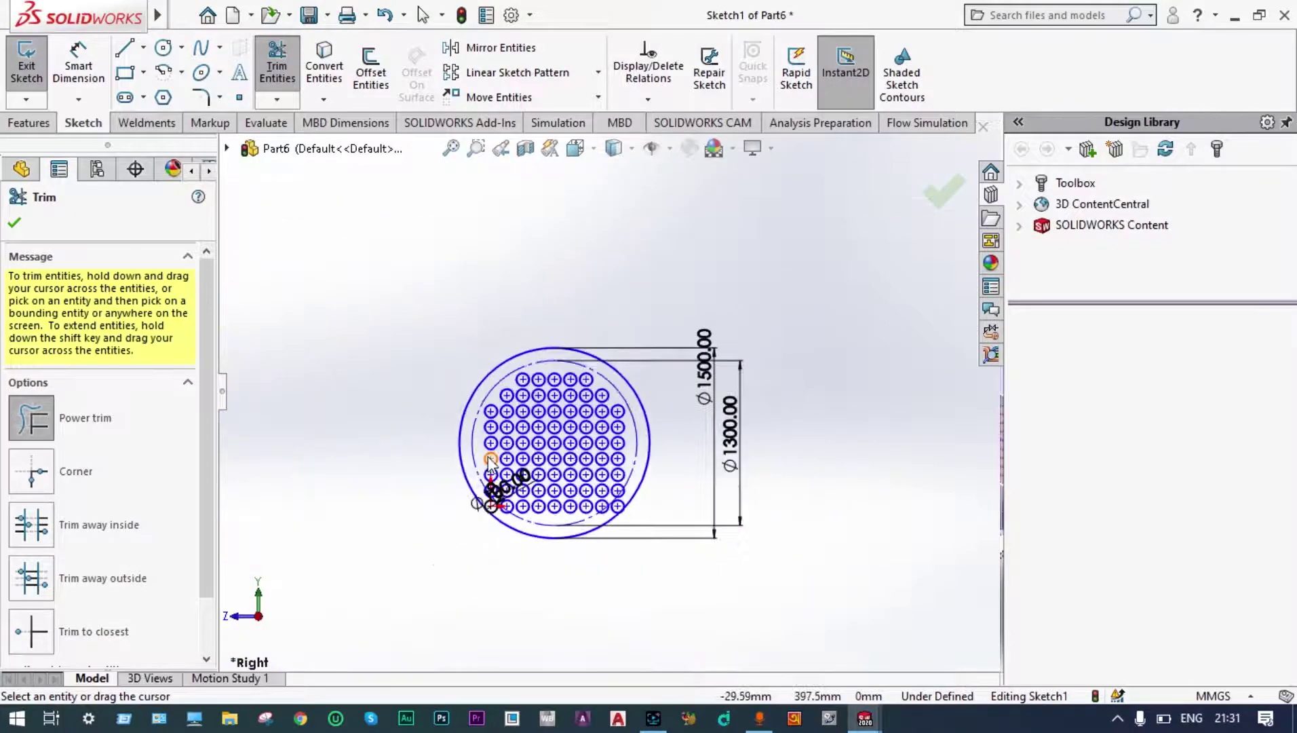
pyautogui.scroll(-6, 535, 512)
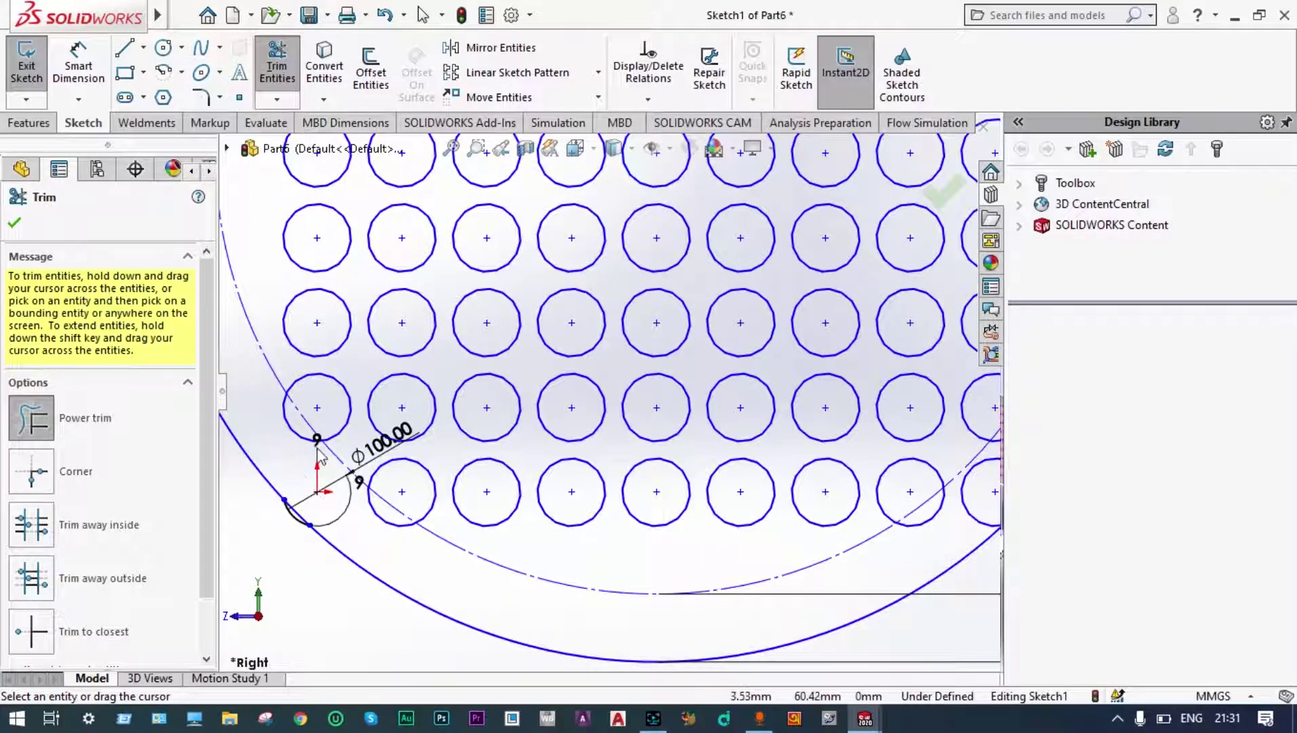
pyautogui.moveTo(297, 461); pyautogui.dragTo(323, 416)
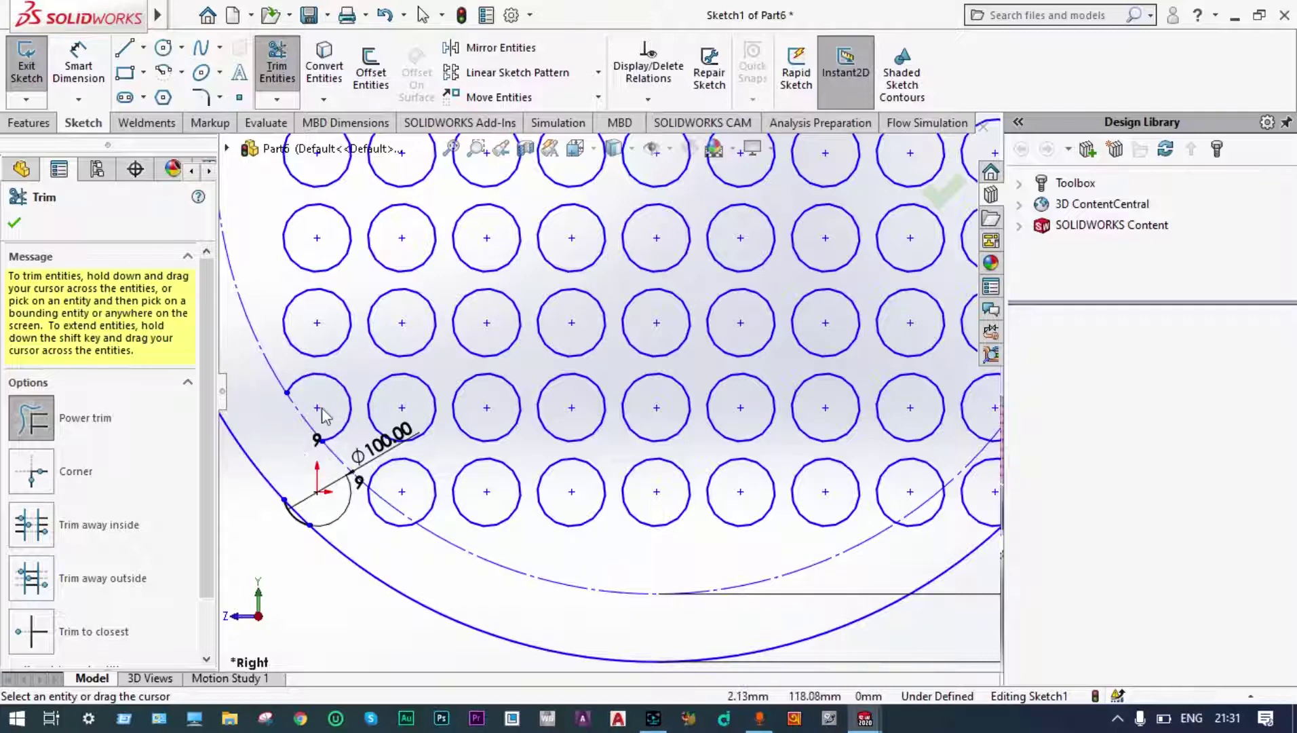
pyautogui.click(339, 377)
pyautogui.scroll(-6, 298, 529)
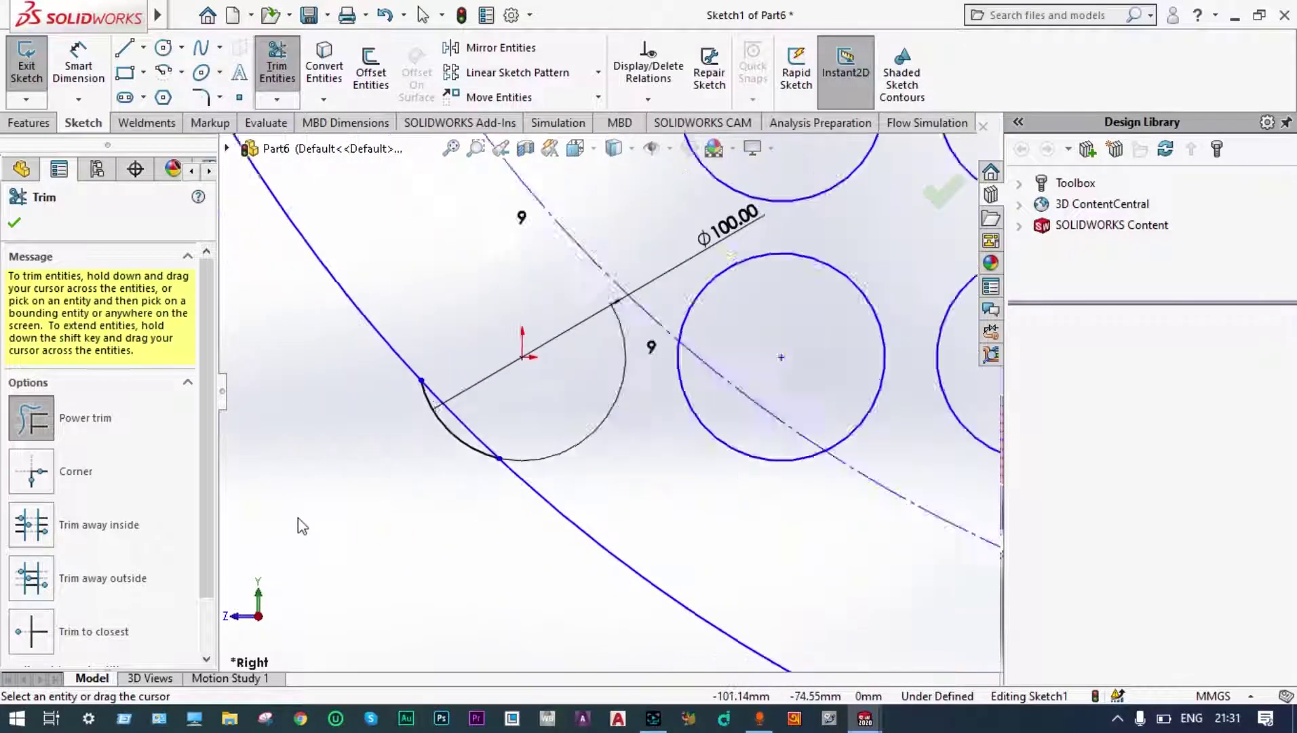
pyautogui.click(617, 346)
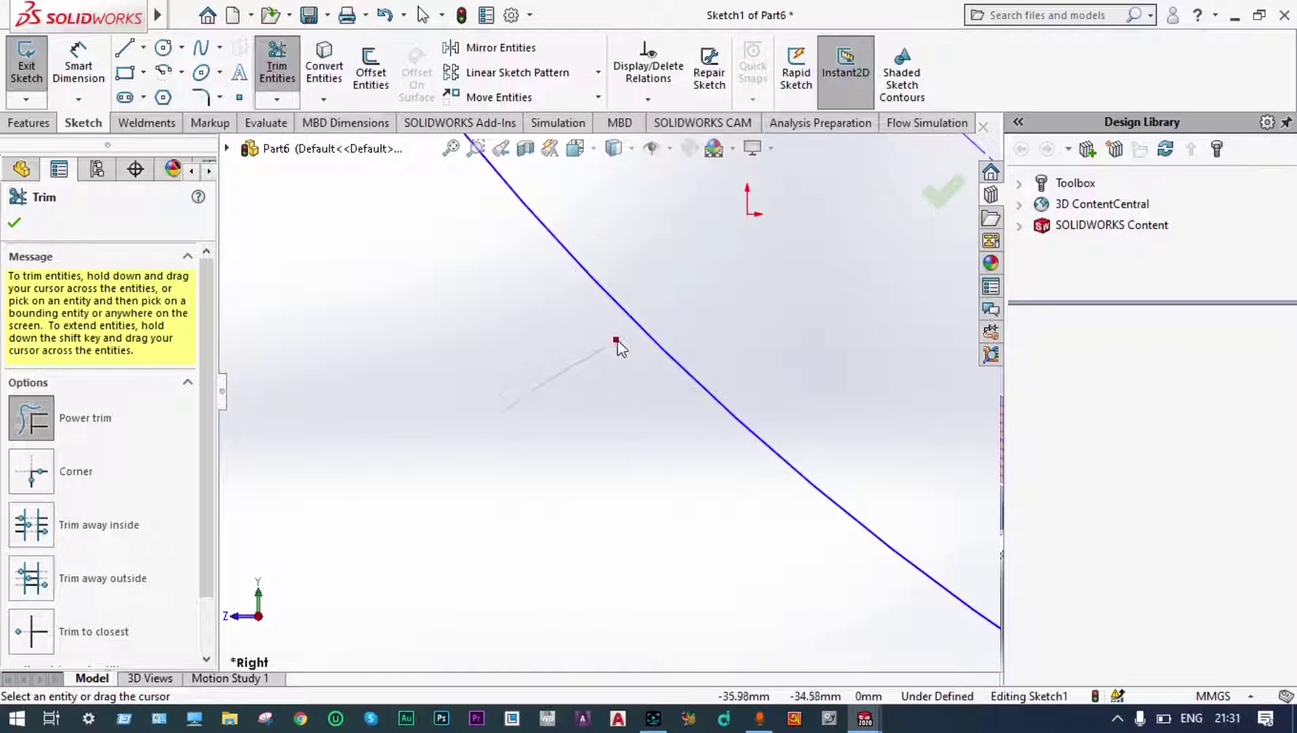
# - Trim away the tube circle beside the origin in the bottom row, including its arc outside the construction circle
pyautogui.scroll(6, 616, 359)
pyautogui.click(748, 333)
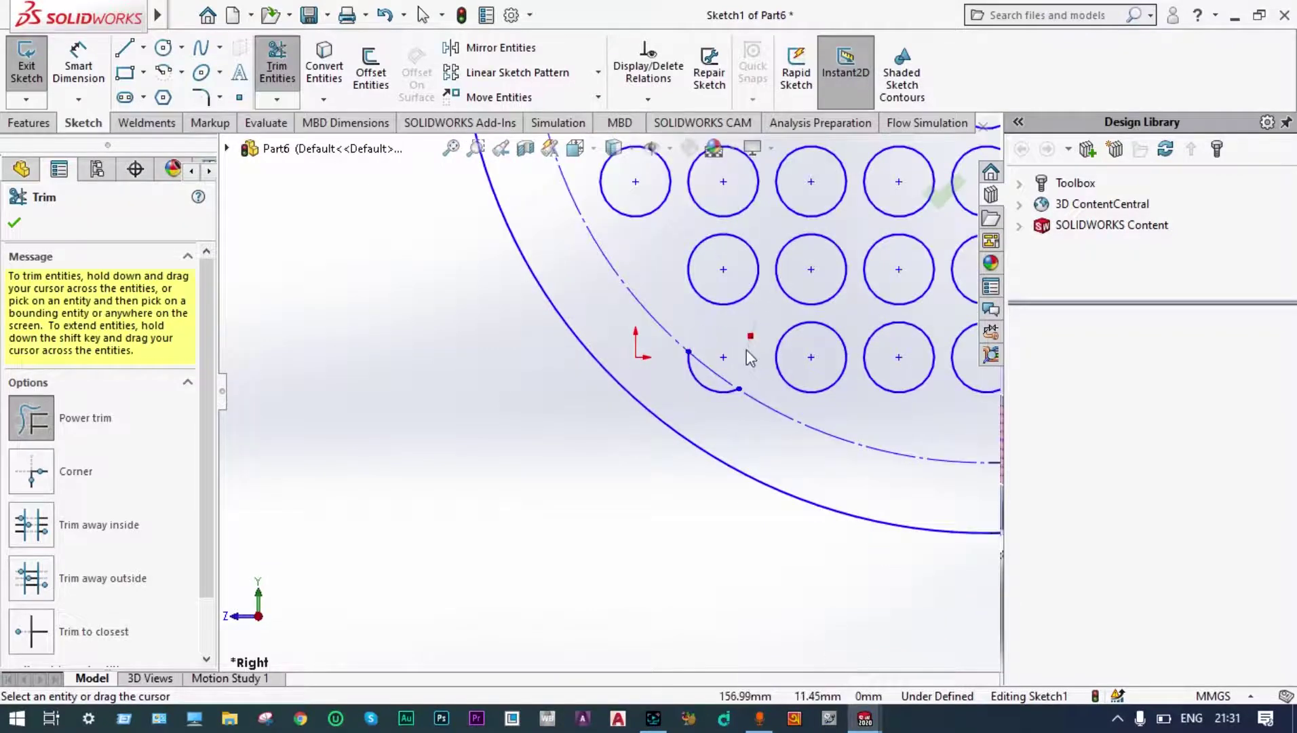
pyautogui.scroll(4, 697, 385)
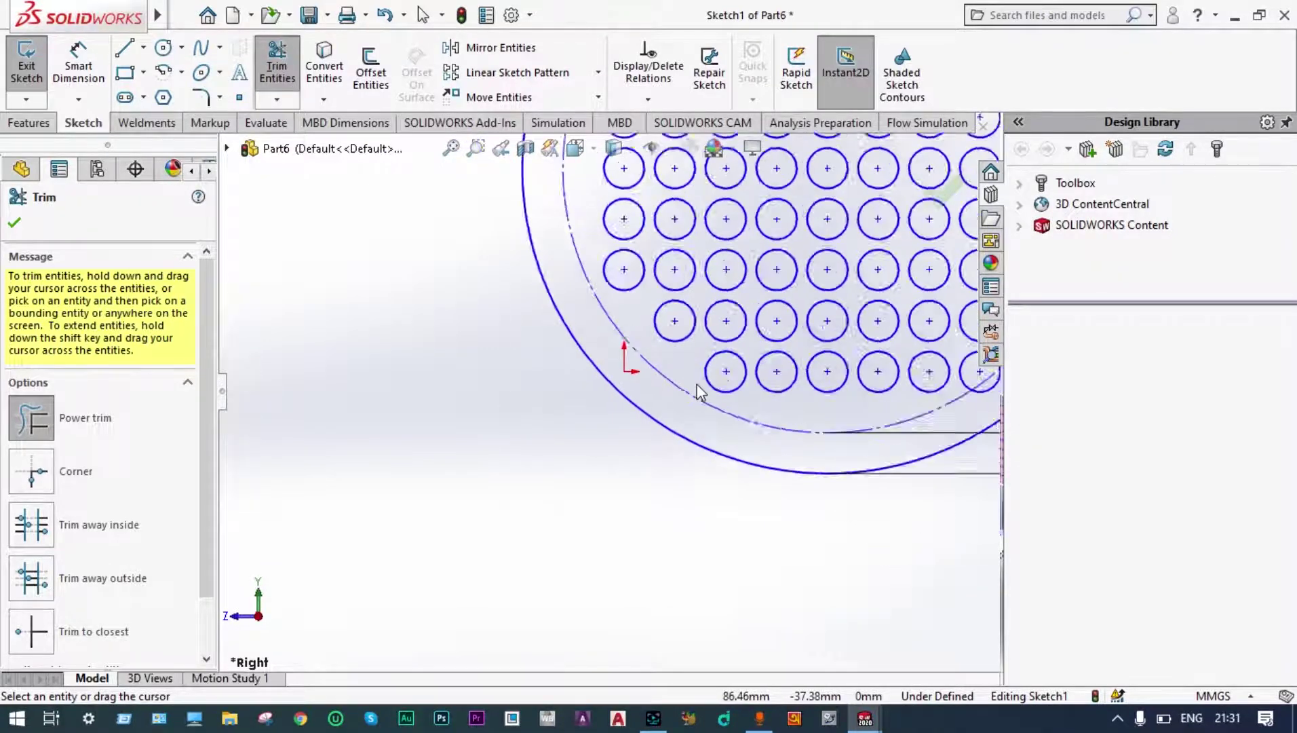
# - Trim away the last two tube circles of the bottom row inside the 1500 mm circle
pyautogui.scroll(-6, 825, 372)
pyautogui.moveTo(927, 380)
pyautogui.mouseDown()
pyautogui.moveTo(918, 430)
pyautogui.moveTo(787, 490)
pyautogui.mouseUp()
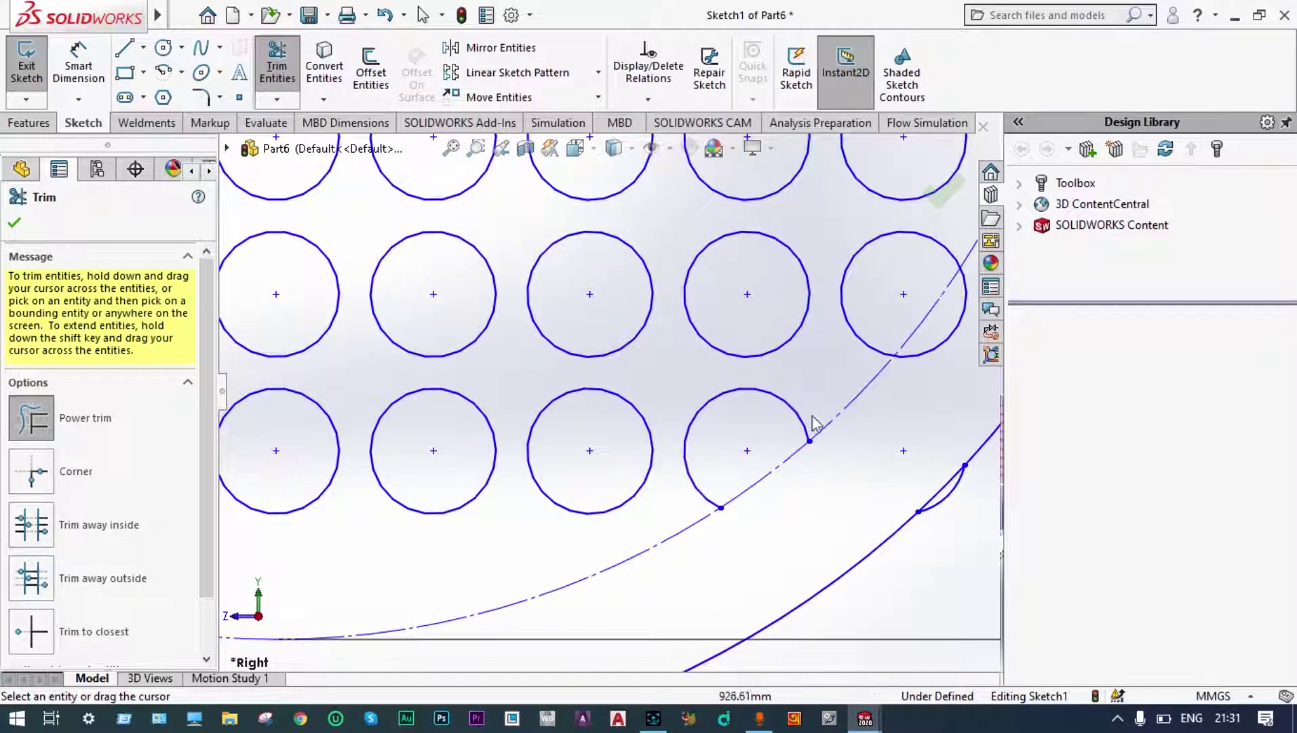
pyautogui.moveTo(814, 425); pyautogui.dragTo(779, 434)
# - Trim away the last tube circle of the second-lowest row and the lower-right corner circle's leftover arc outside the 1500 mm circle
pyautogui.moveTo(881, 325); pyautogui.dragTo(856, 353)
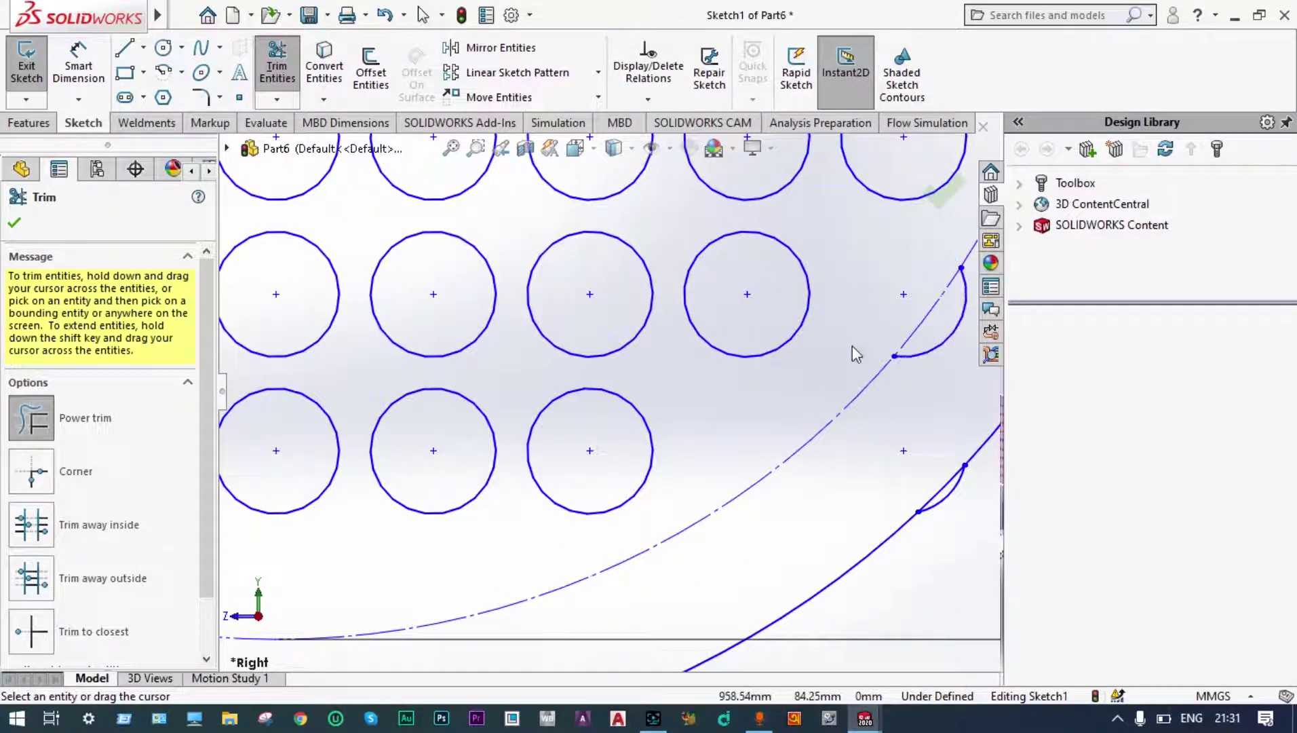
pyautogui.moveTo(933, 333); pyautogui.dragTo(934, 364)
pyautogui.scroll(-3, 969, 456)
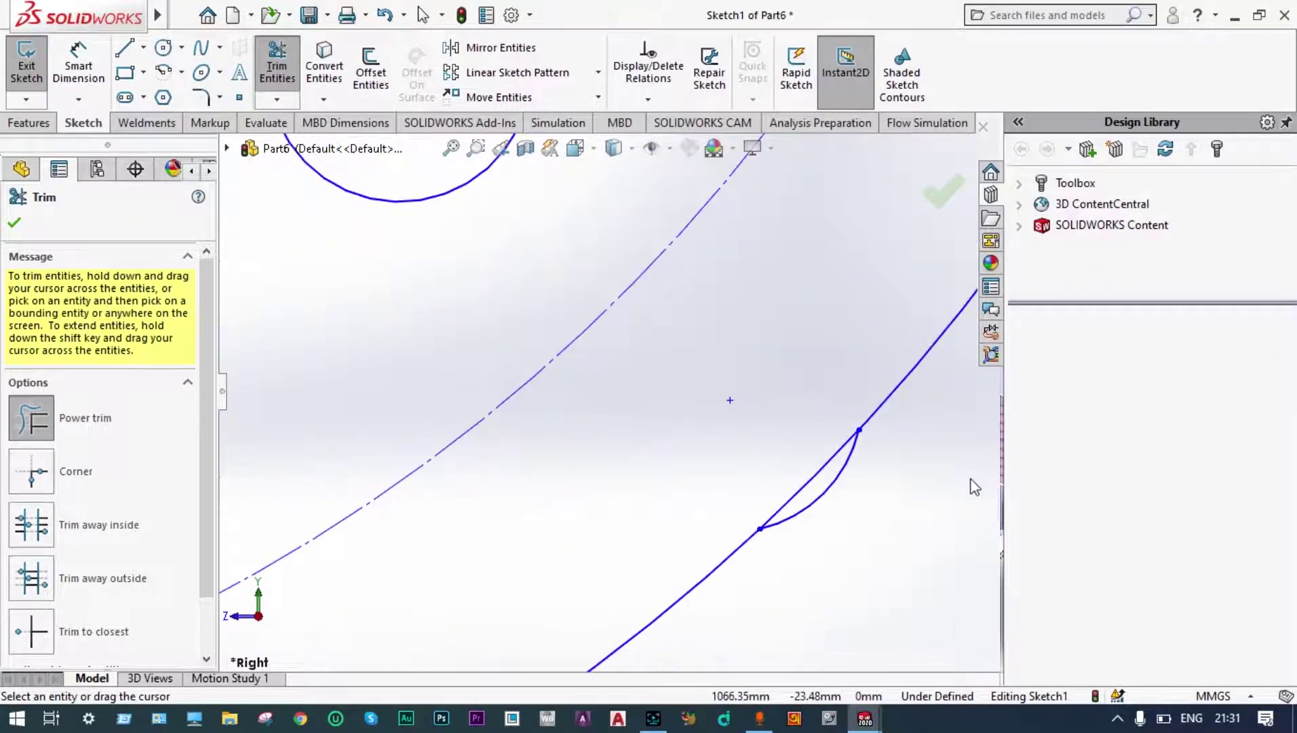
pyautogui.moveTo(868, 499); pyautogui.dragTo(817, 501)
pyautogui.scroll(6, 875, 497)
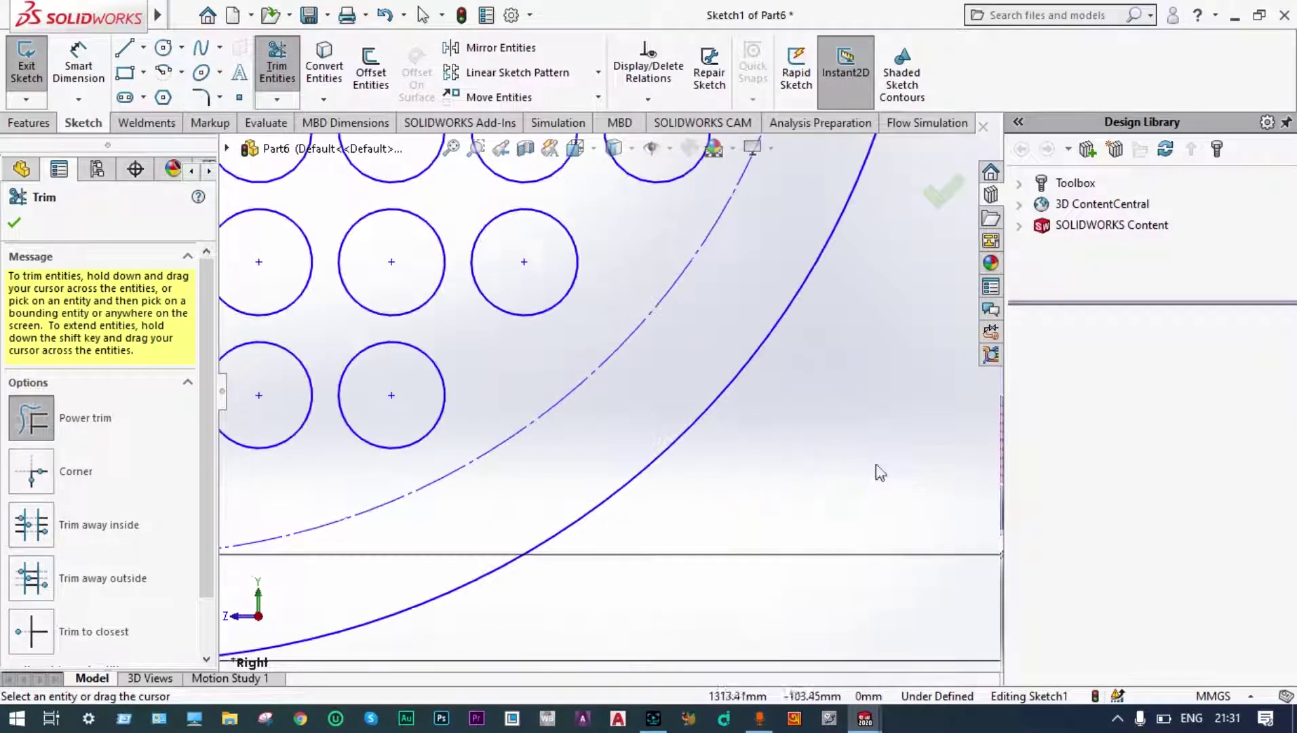
# - Finish trimming and exit the tube pattern sketch
pyautogui.scroll(-2, 605, 399)
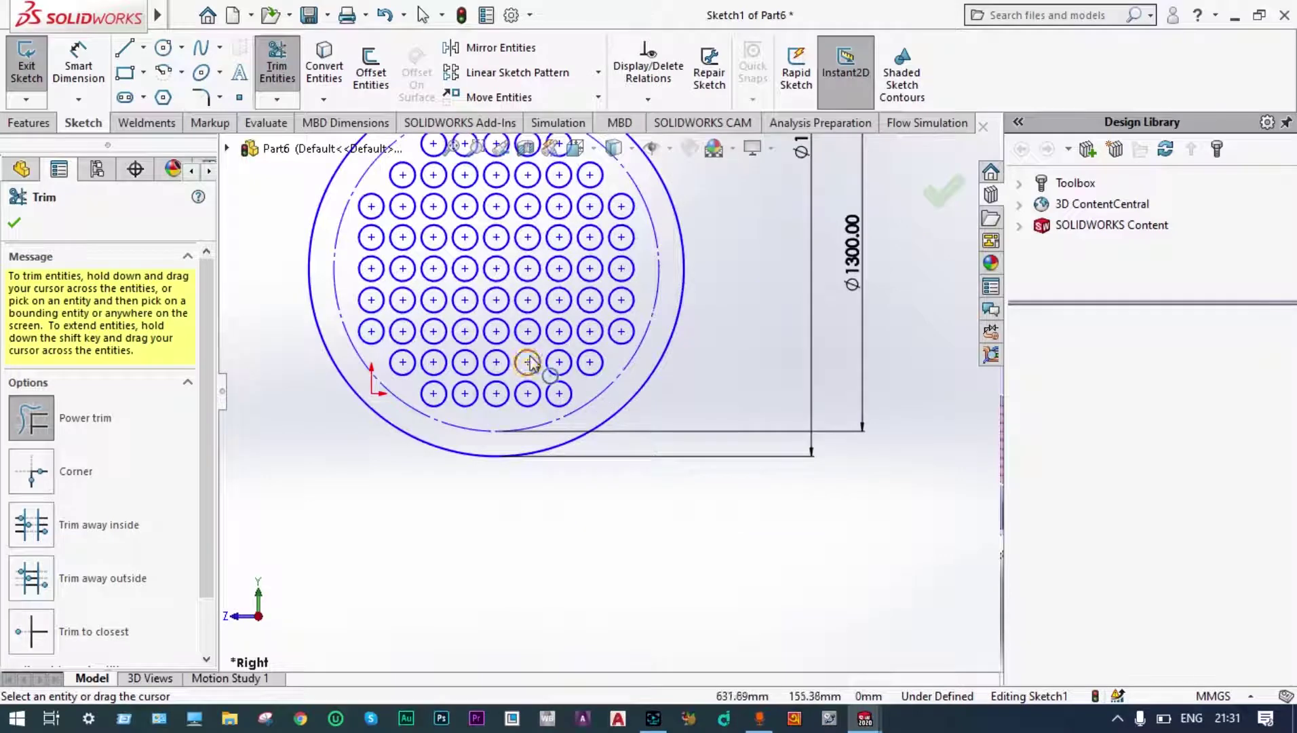
pyautogui.scroll(2, 542, 360)
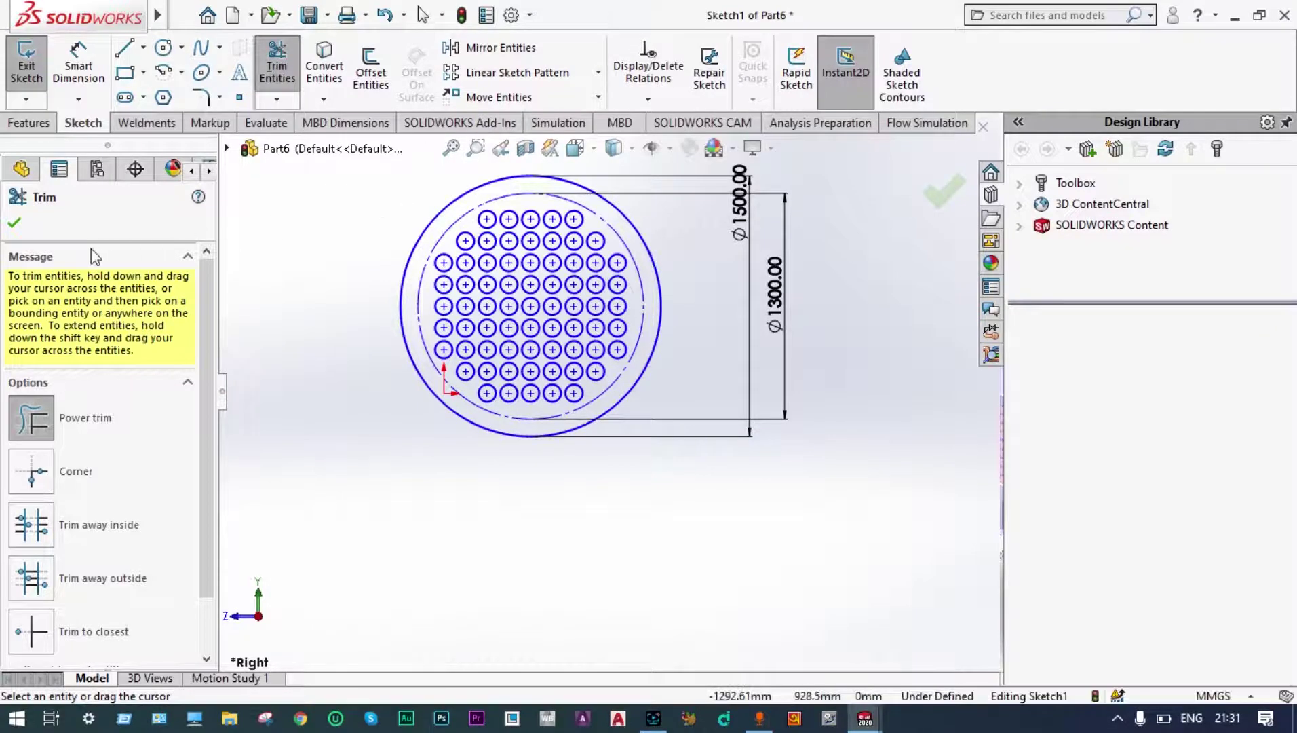
pyautogui.click(14, 224)
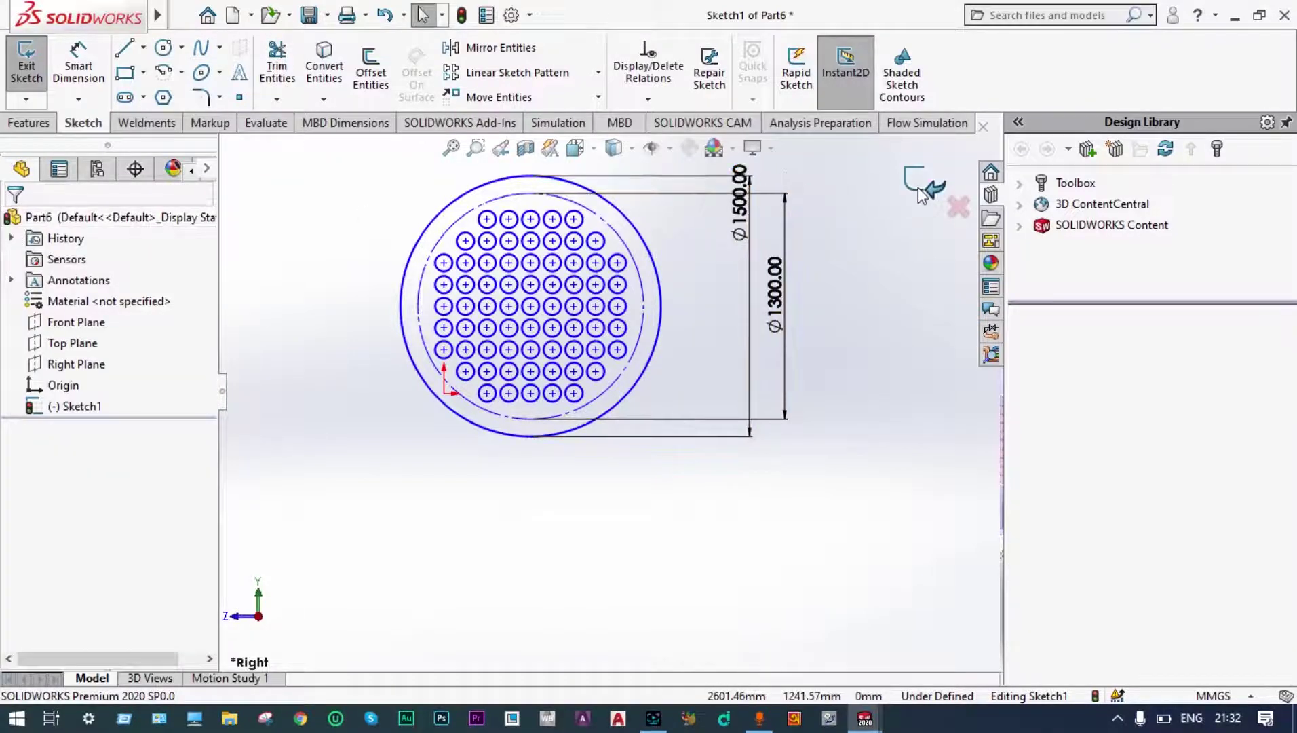
pyautogui.click(921, 193)
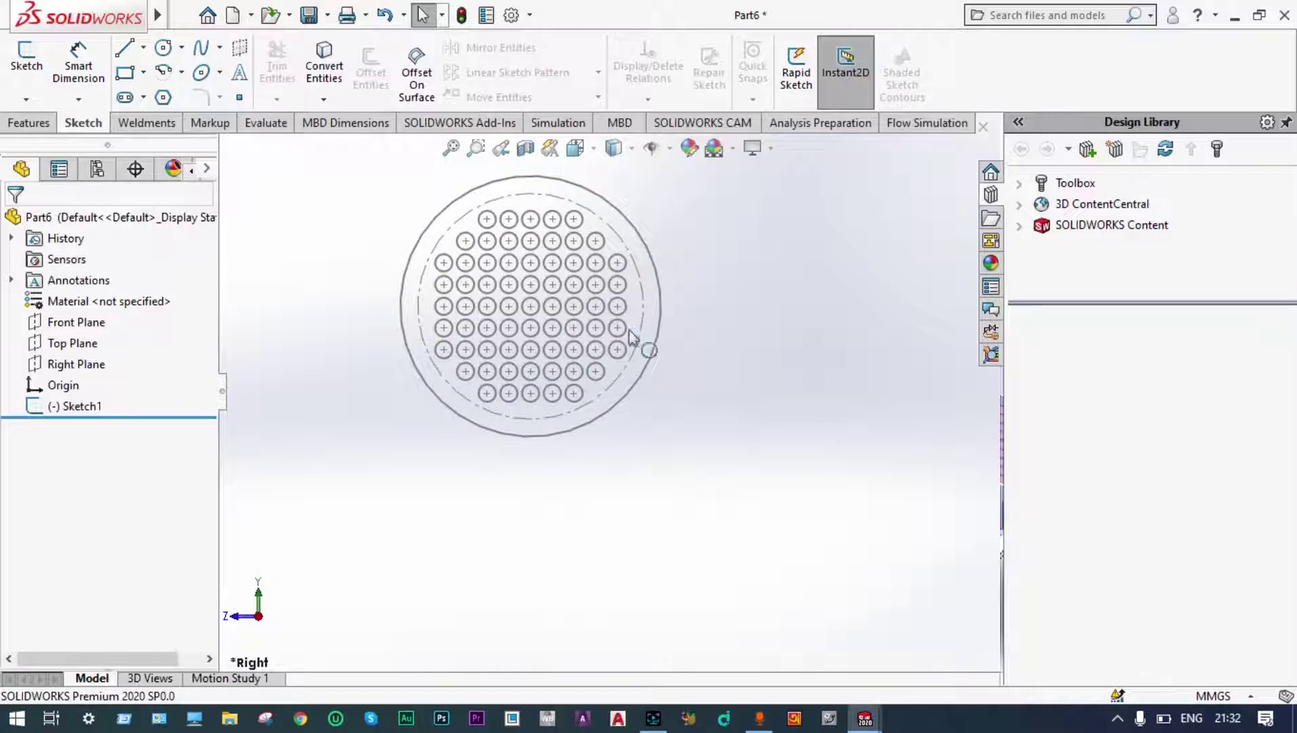
# - Extrude the tube pattern sketch as a blind boss 25 mm deep
pyautogui.click(95, 407)
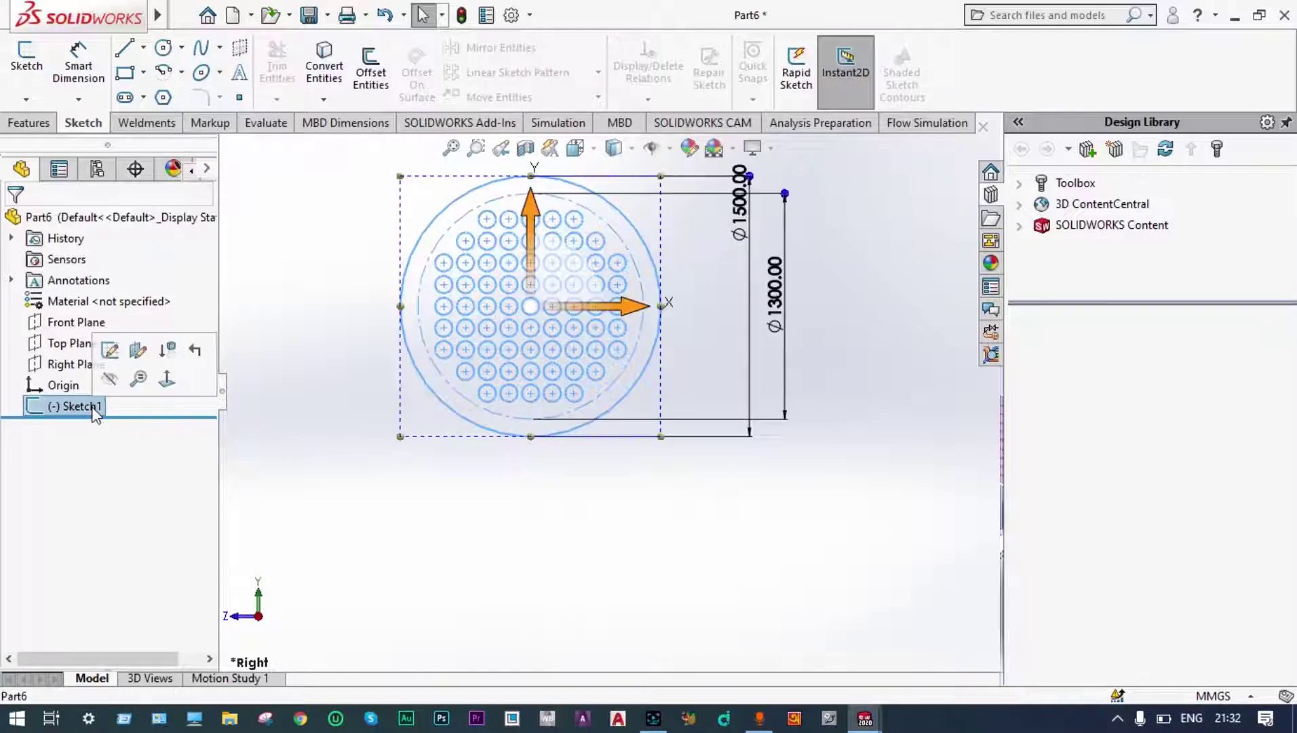
pyautogui.click(28, 123)
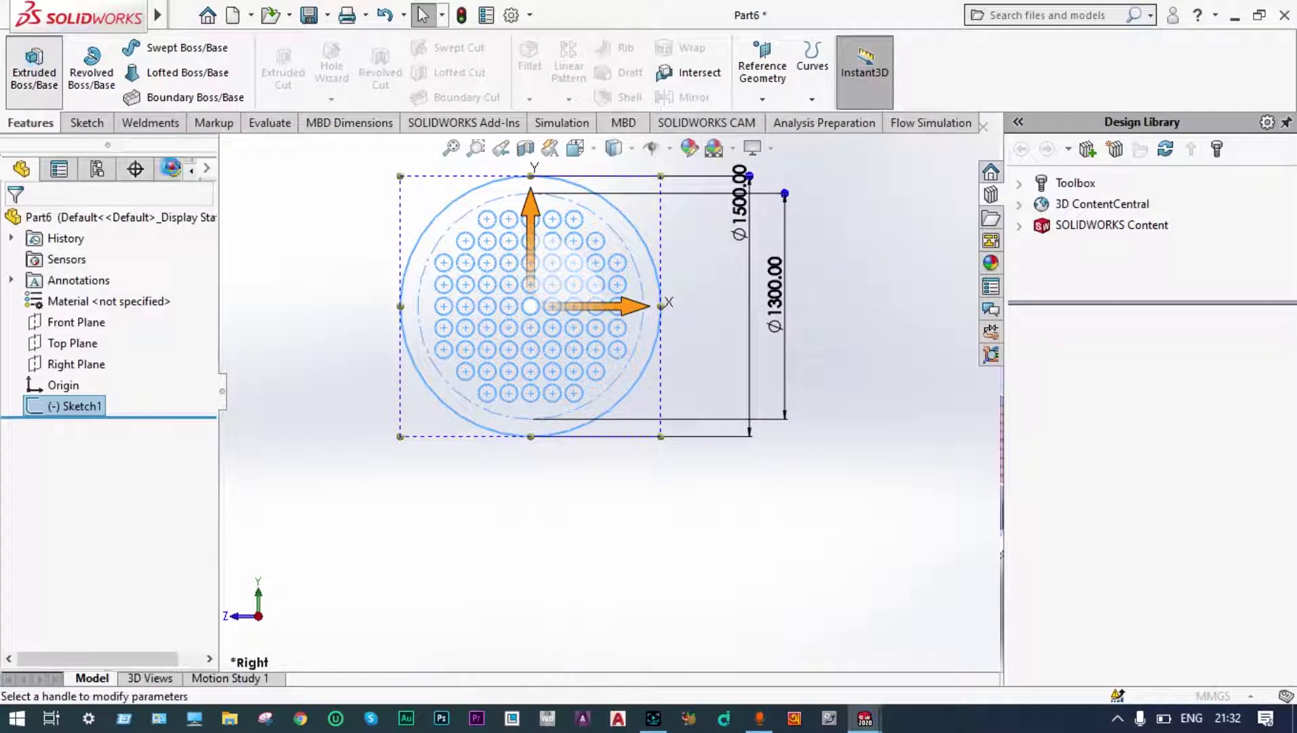
pyautogui.click(34, 72)
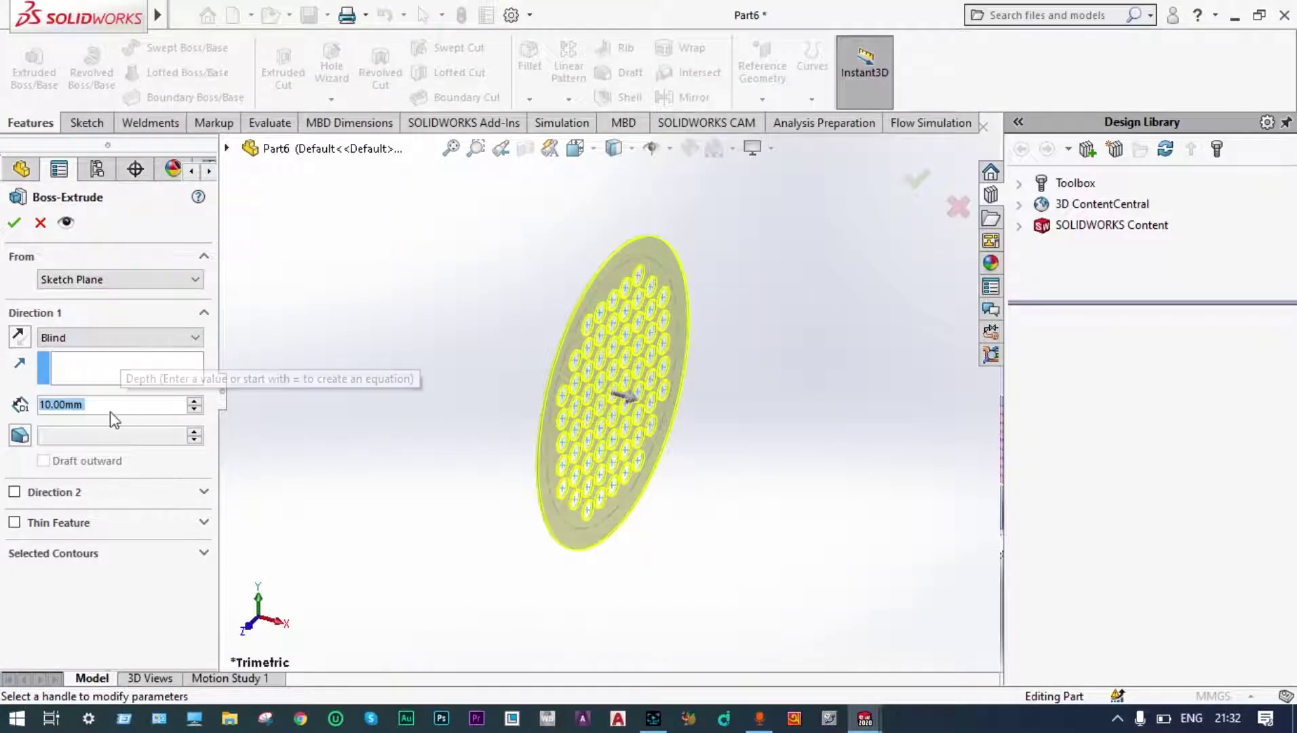
pyautogui.write('25')
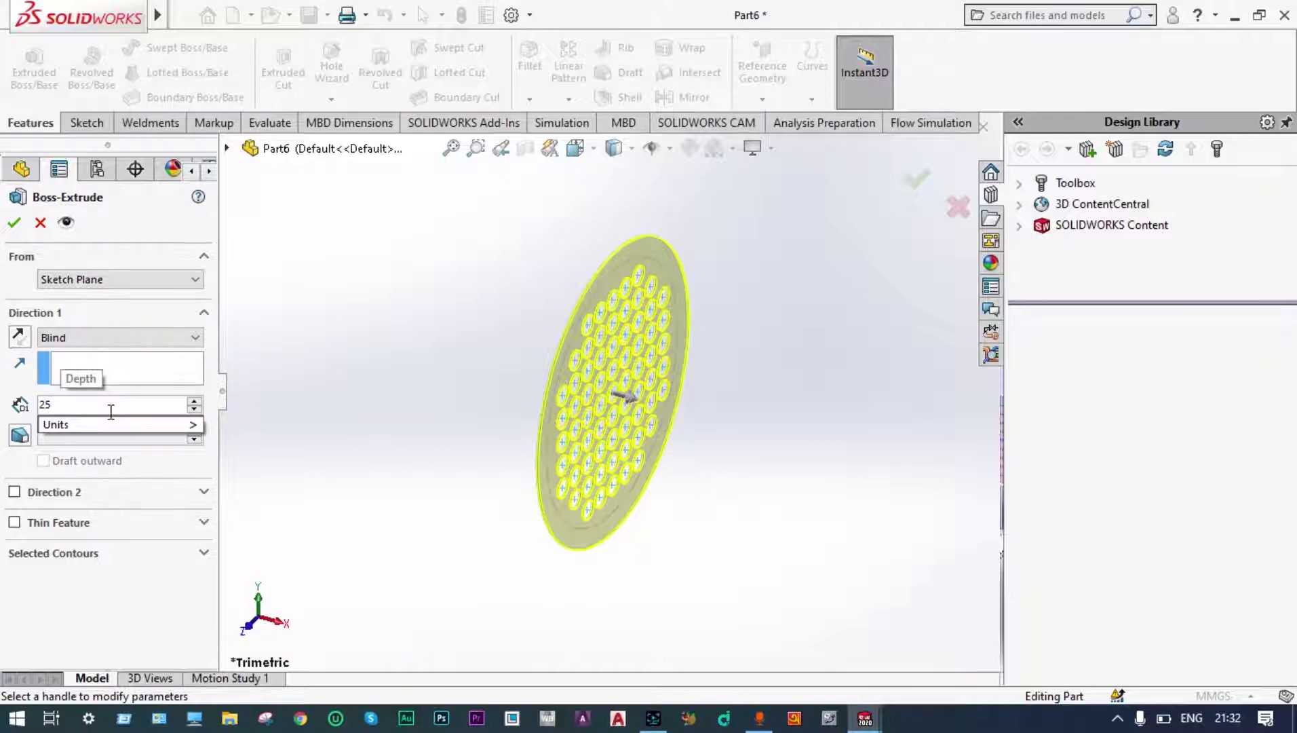
pyautogui.press('Return')
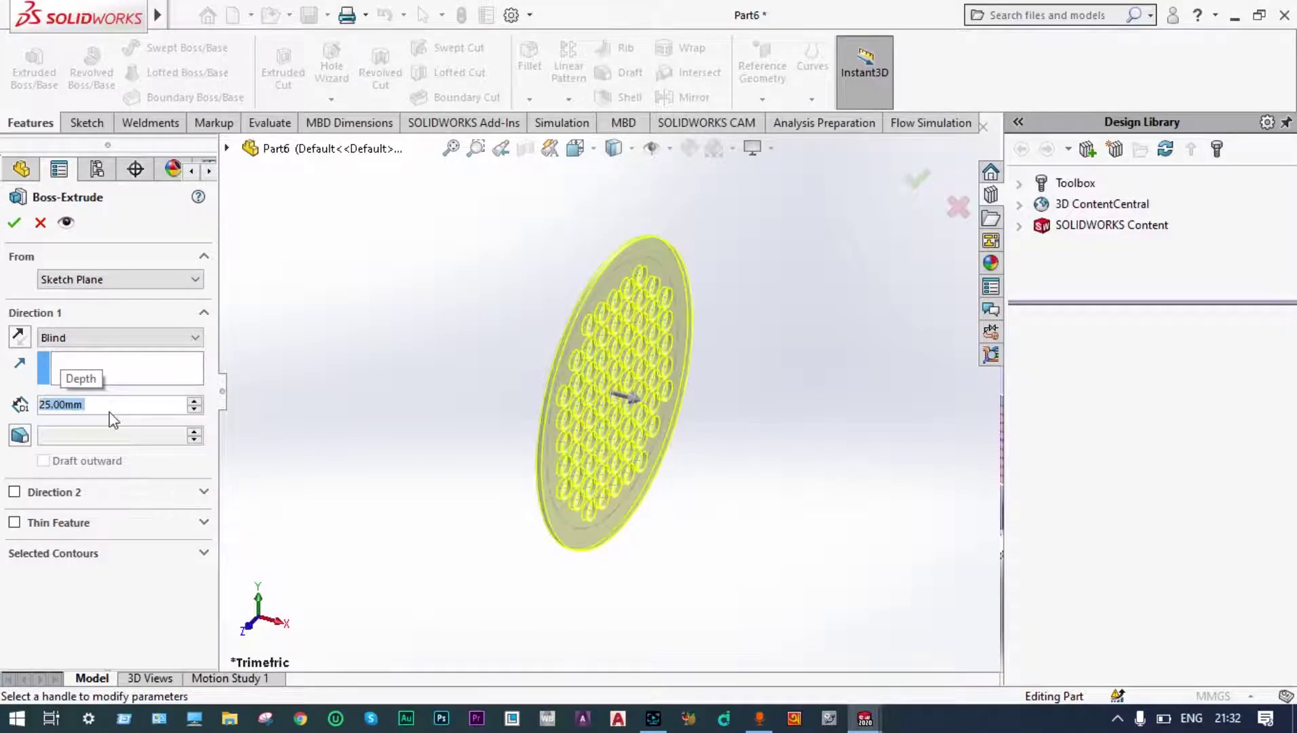
pyautogui.click(14, 223)
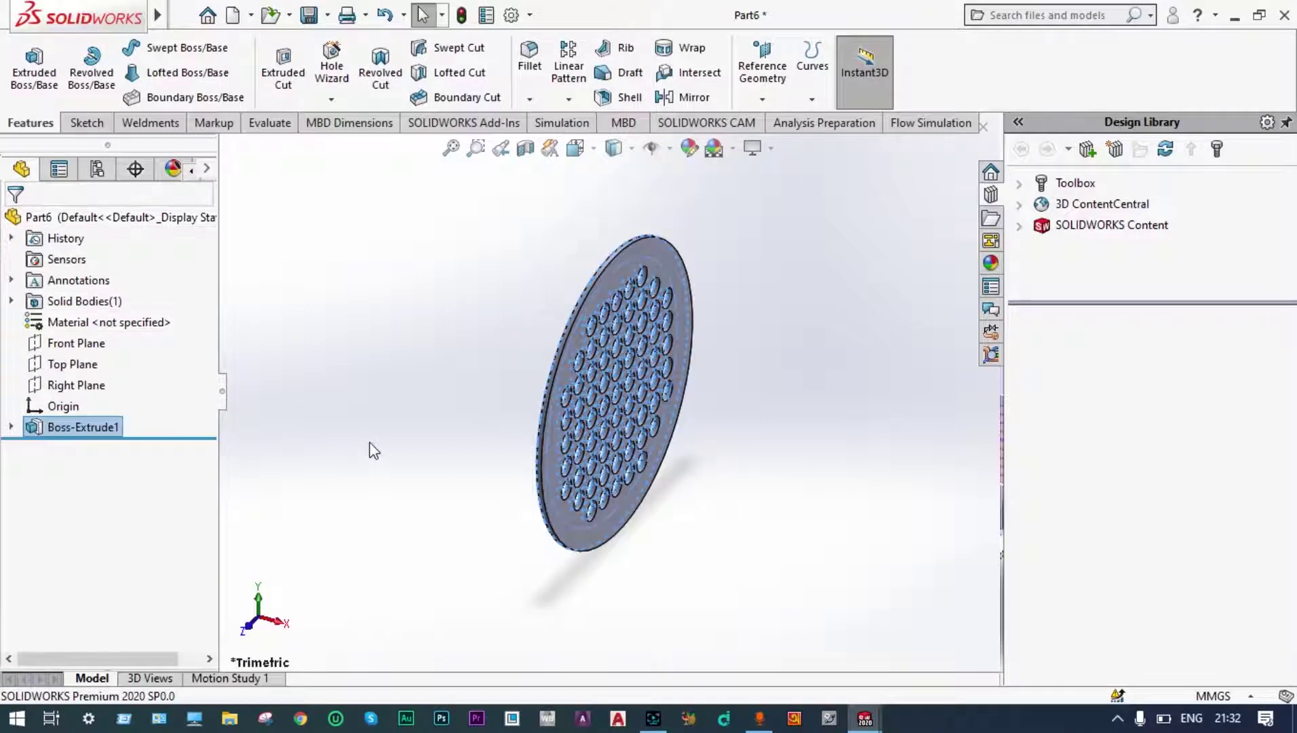
# - Start a new sketch on the Right Plane and orient the view normal to it
pyautogui.moveTo(381, 453); pyautogui.dragTo(310, 461, button='middle')
pyautogui.click(314, 470)
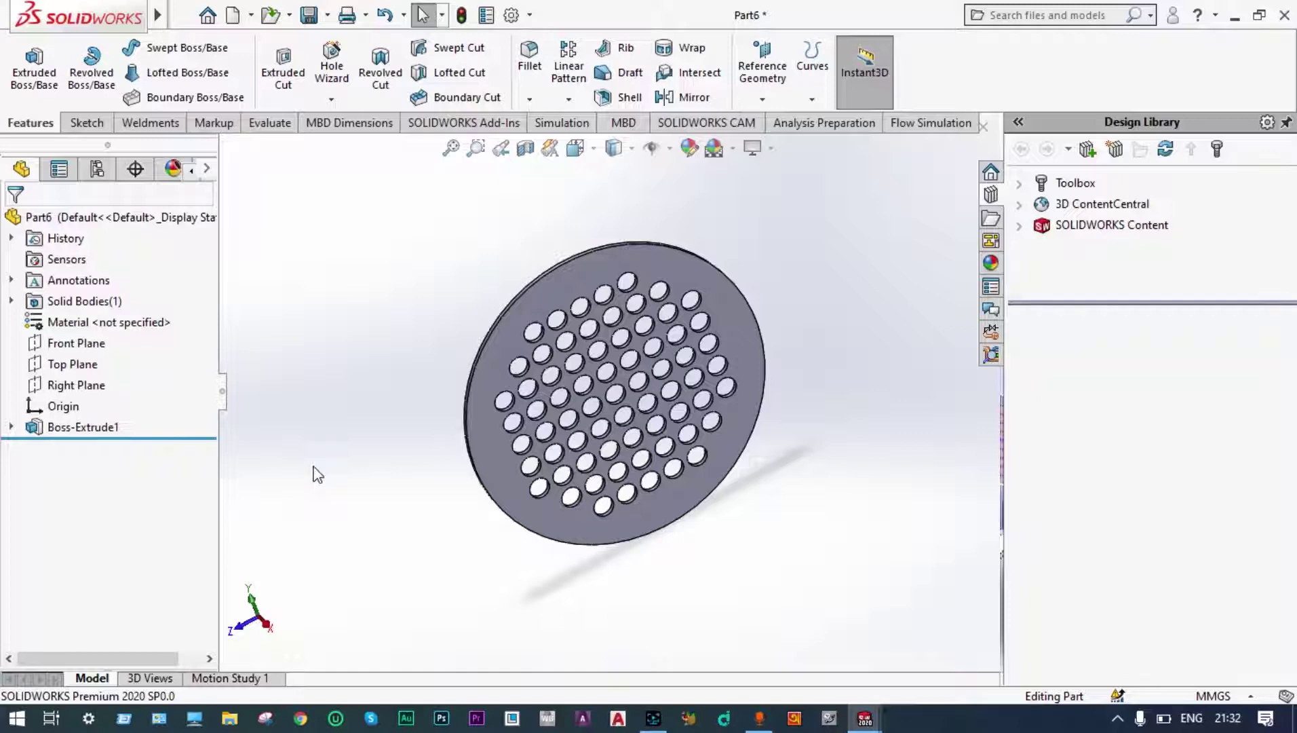
pyautogui.click(95, 387)
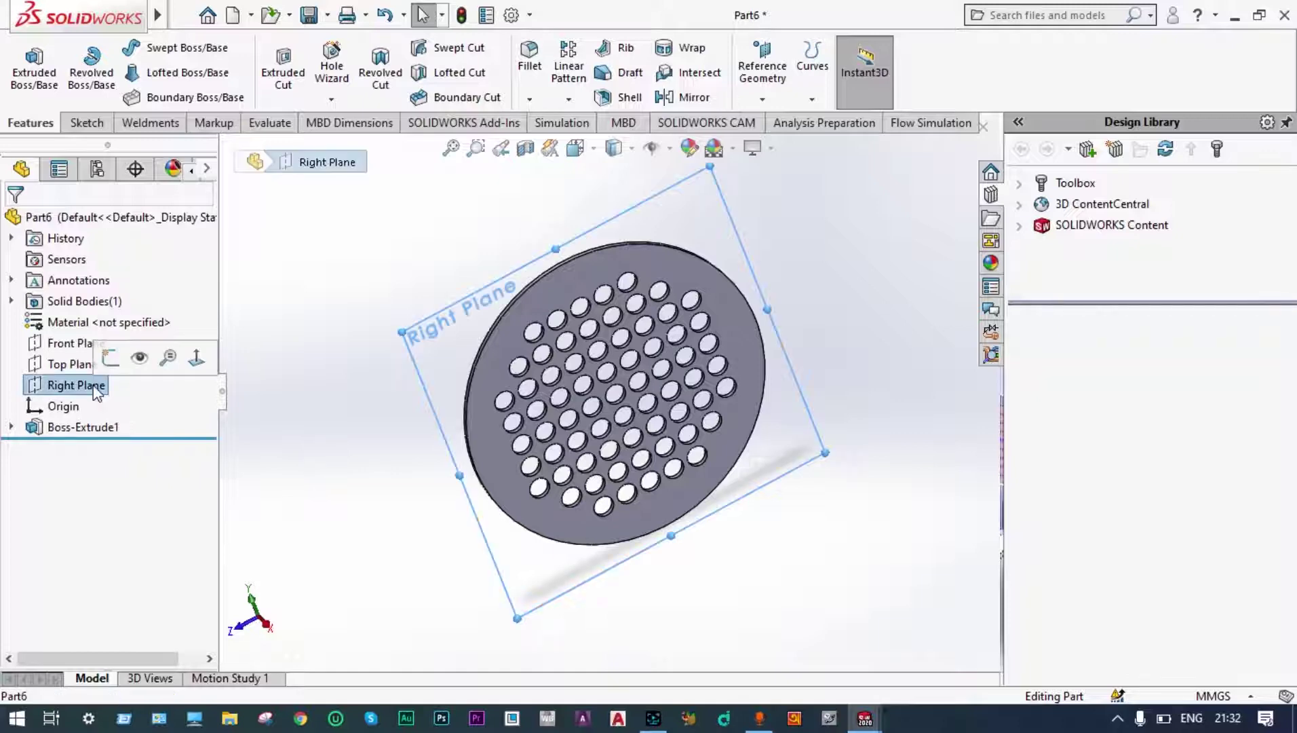
pyautogui.click(110, 358)
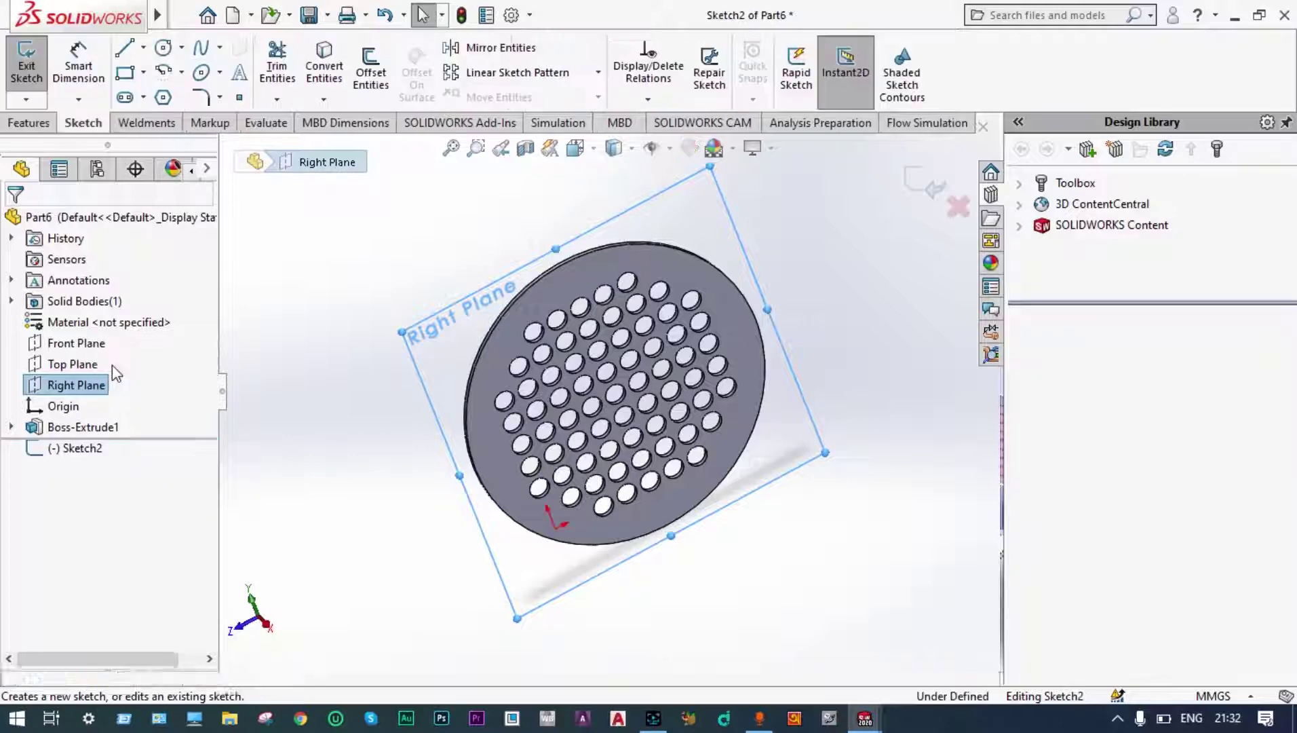
pyautogui.rightClick(102, 388)
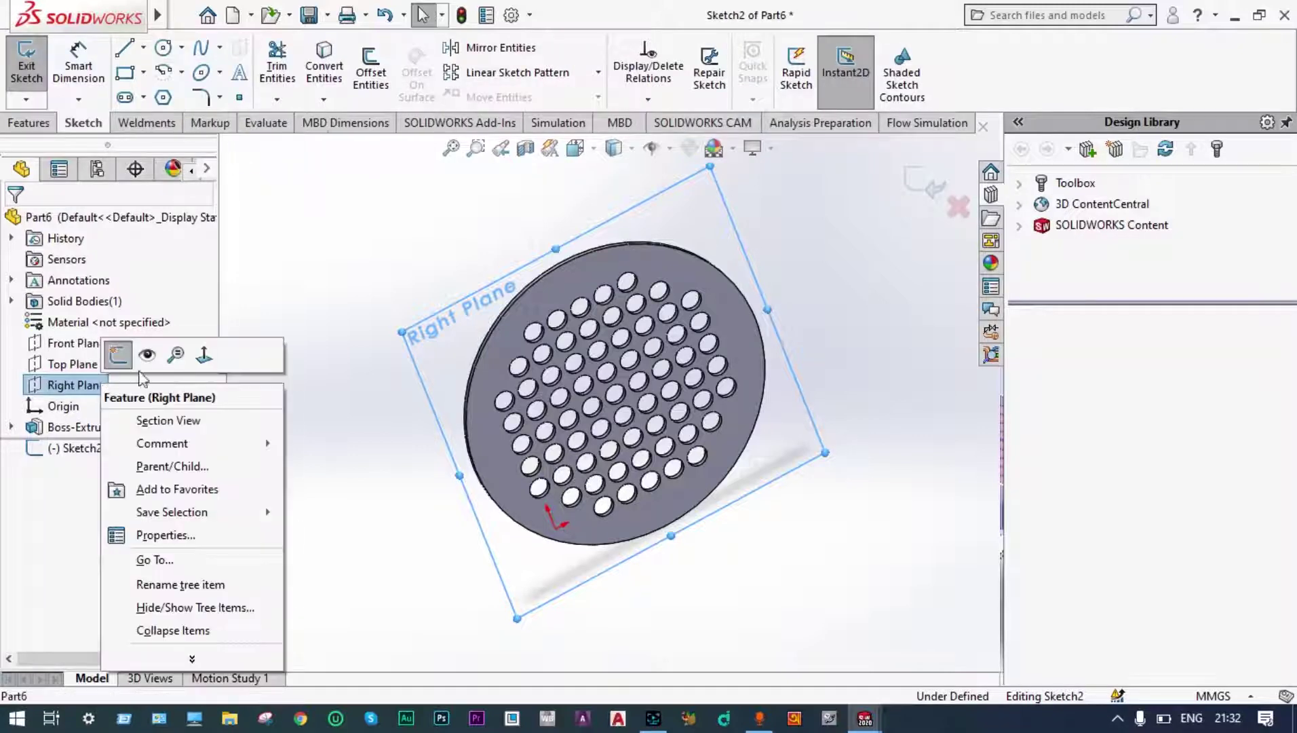
pyautogui.click(207, 356)
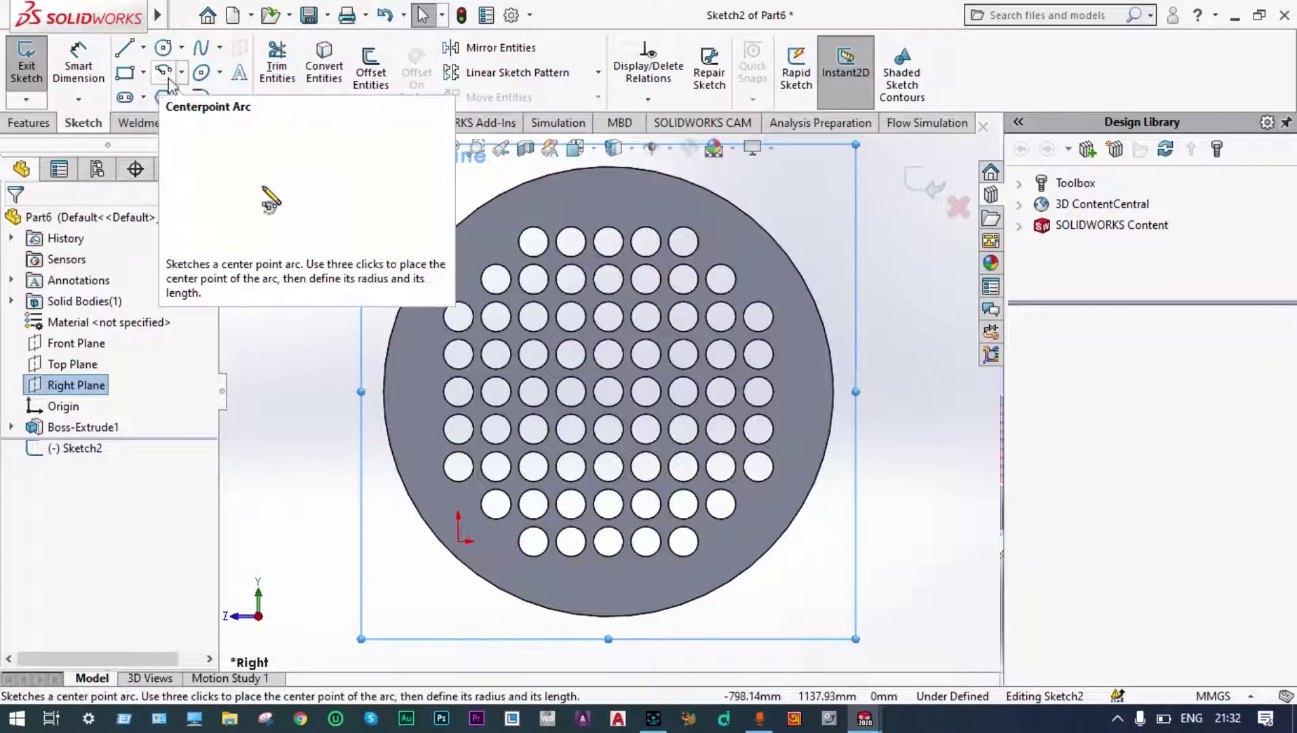
# - Sketch a circle of about 675 mm radius centred on the plate, enclosing all the holes inside the plate's outer edge
pyautogui.click(163, 48)
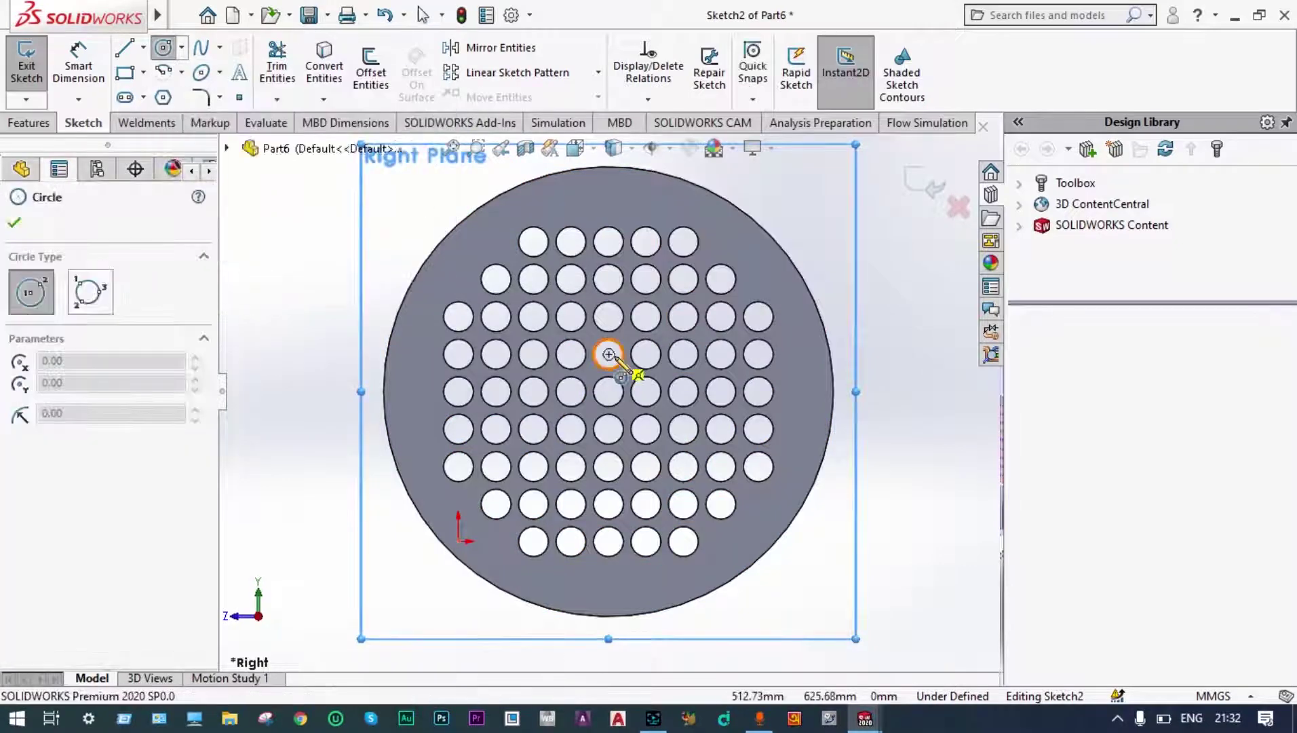
pyautogui.click(608, 392)
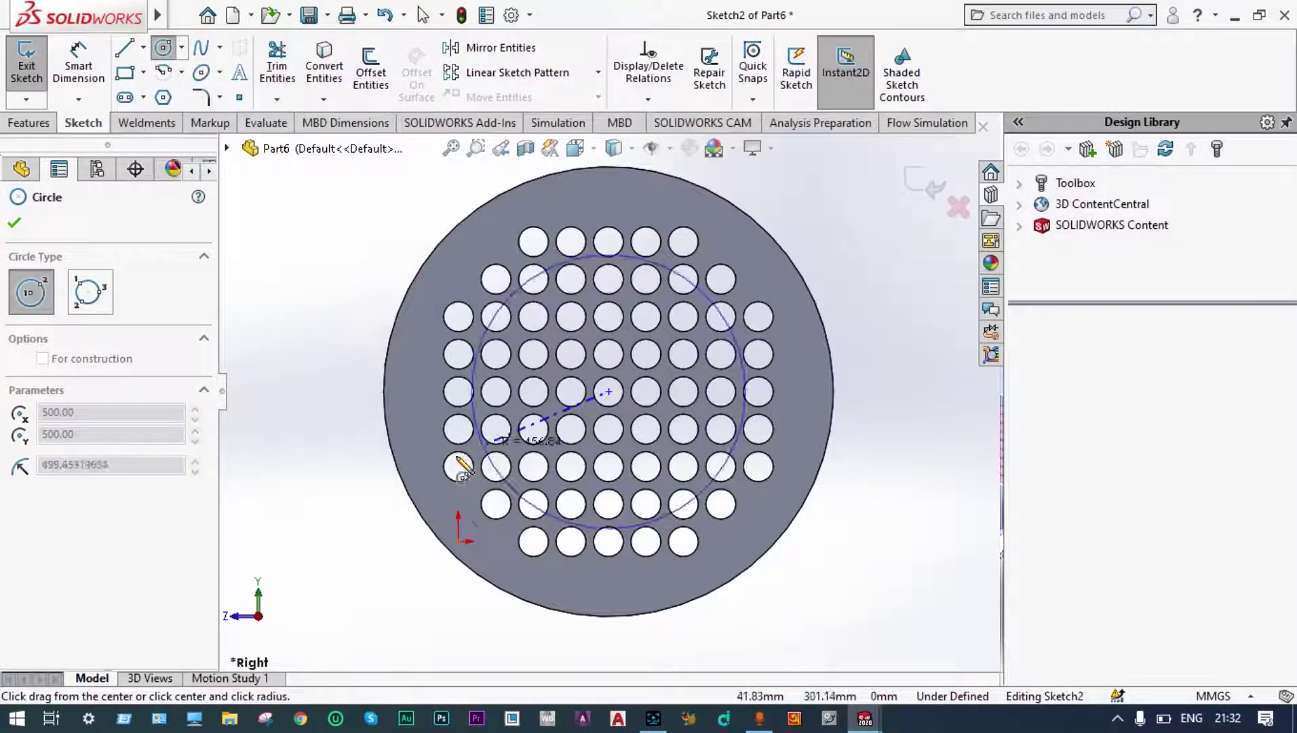
pyautogui.click(422, 468)
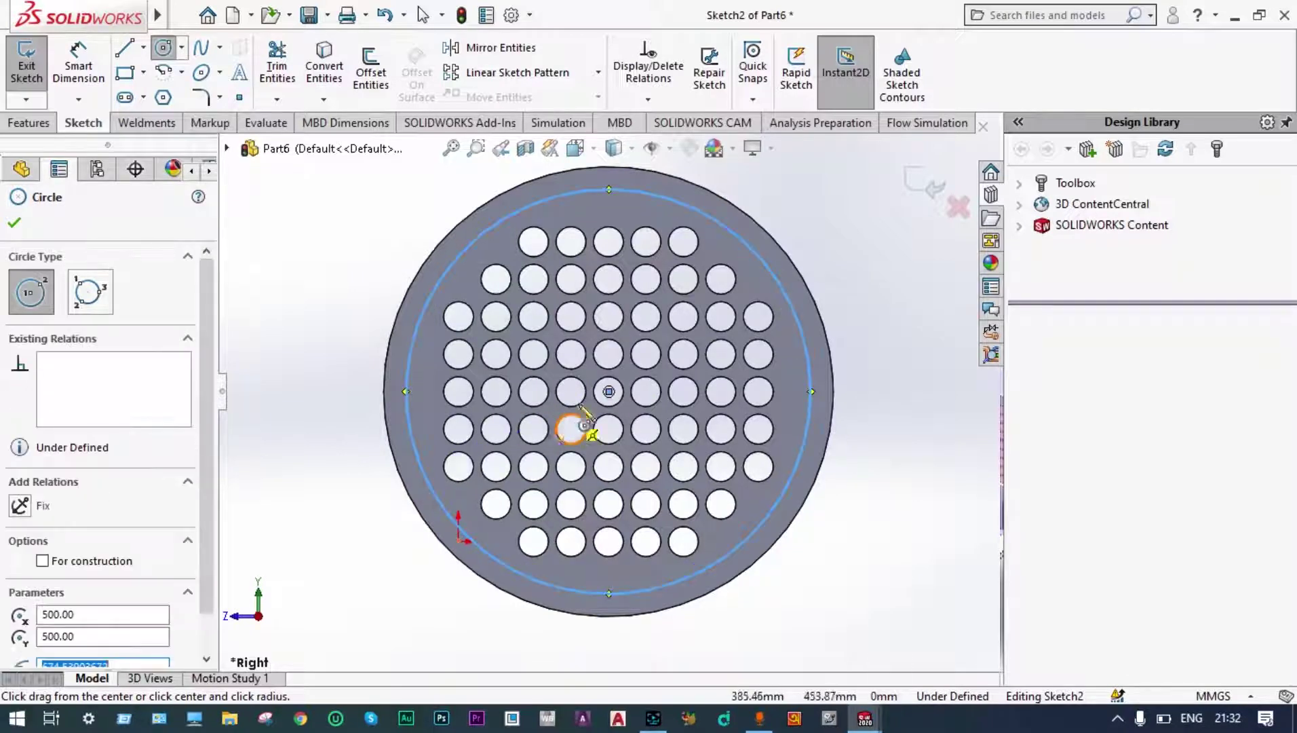
# - Sketch a concentric circle of about 630 mm radius inside the existing one and dimension the outer circle's diameter as 1300 mm
pyautogui.click(609, 391)
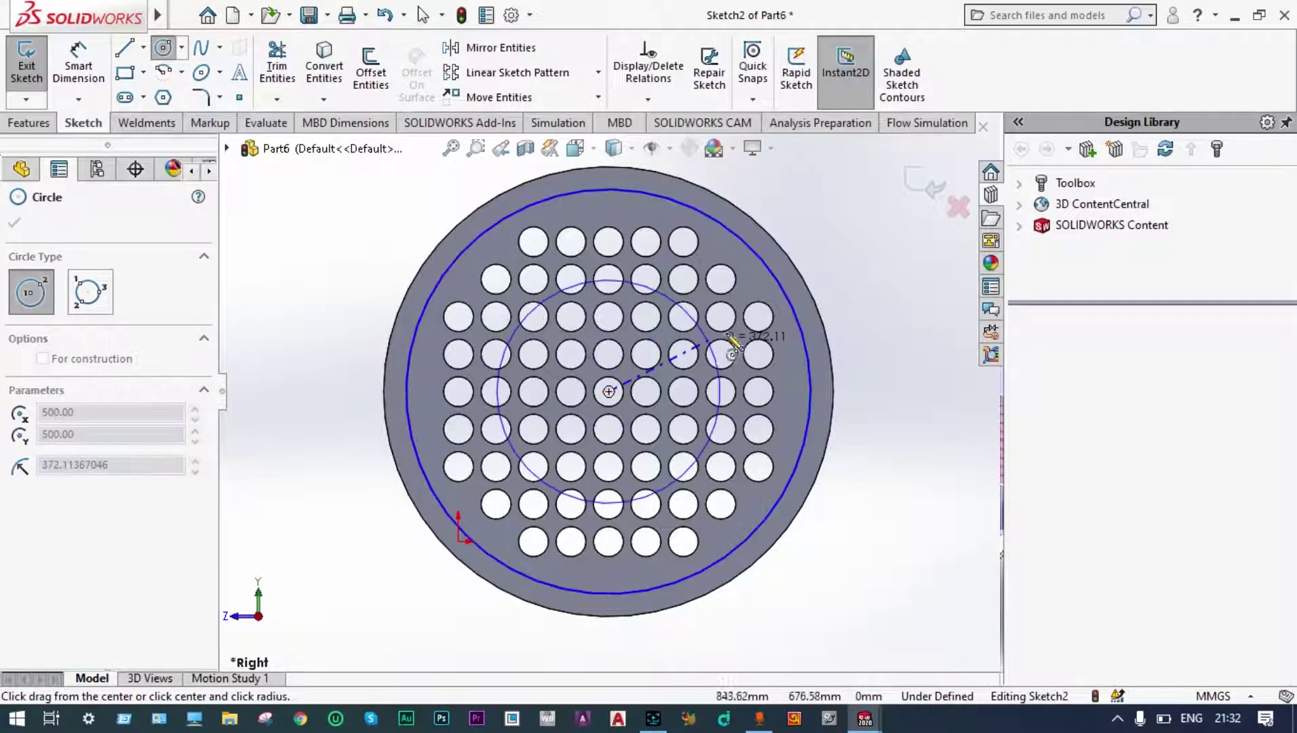
pyautogui.click(780, 314)
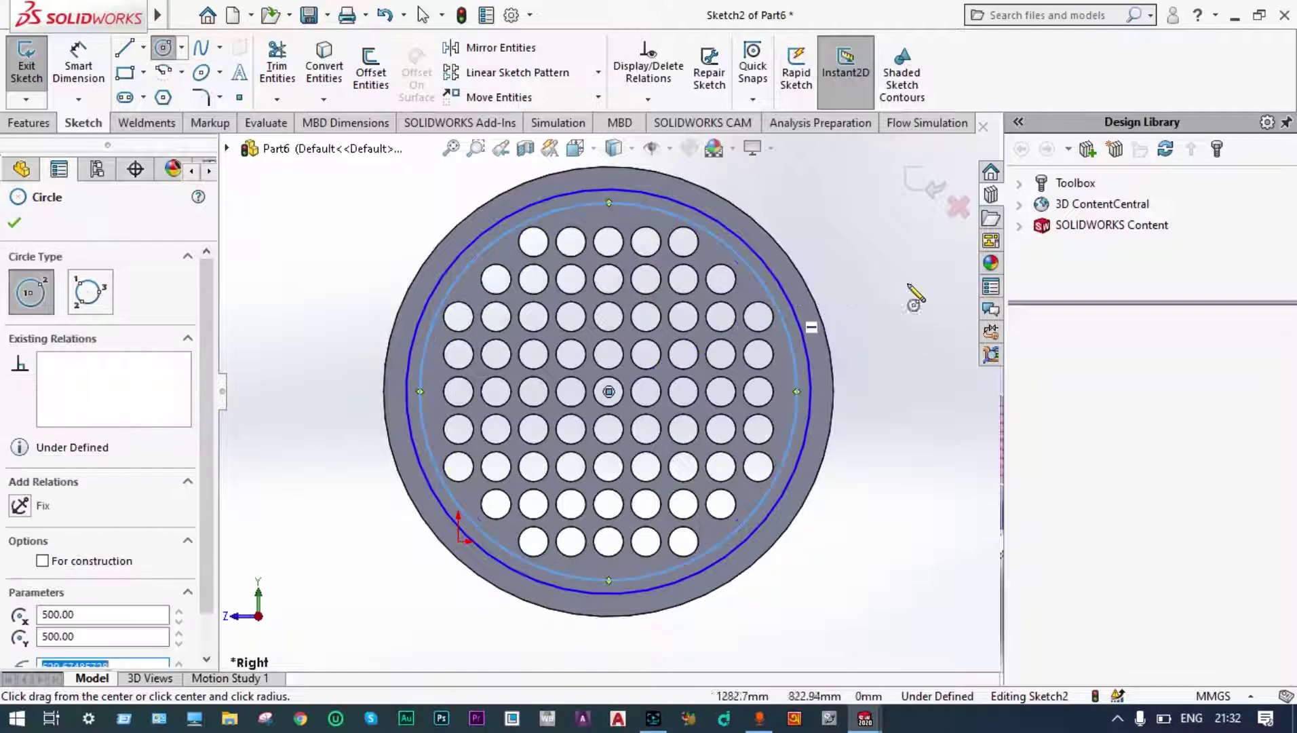
pyautogui.click(88, 73)
pyautogui.click(780, 280)
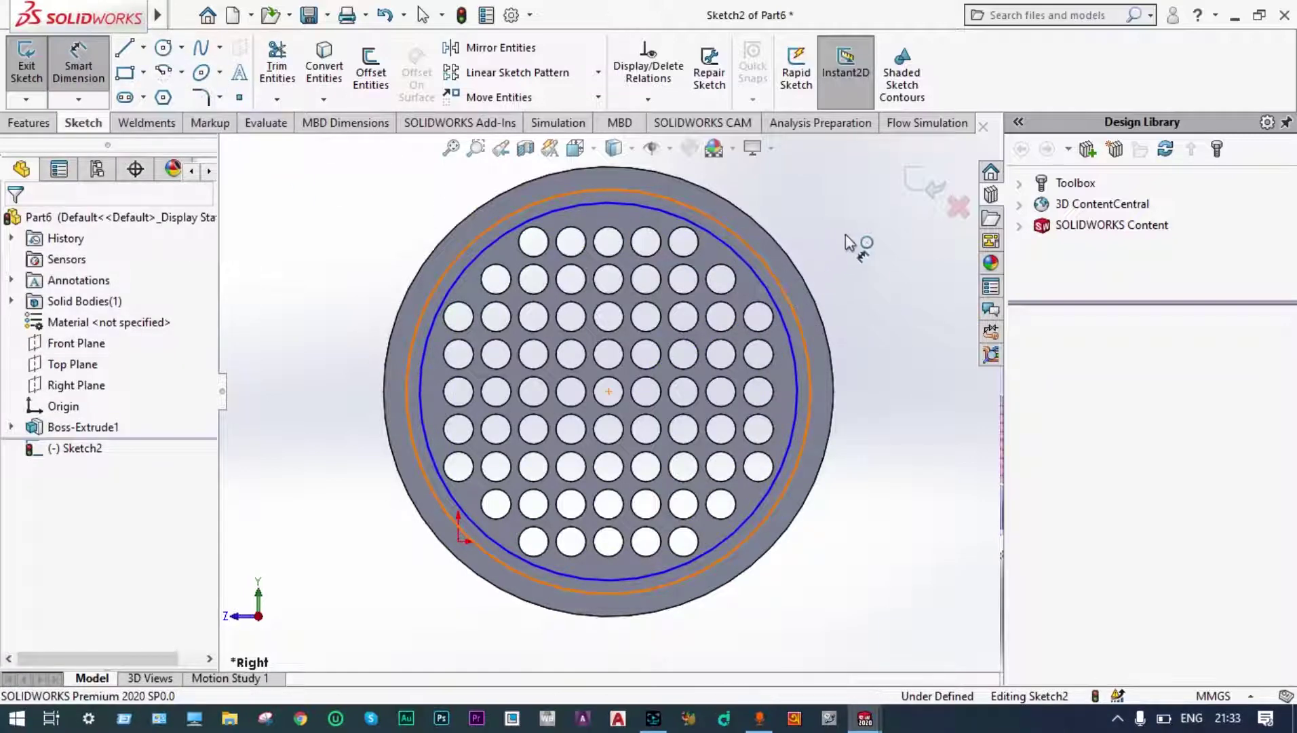
pyautogui.click(854, 235)
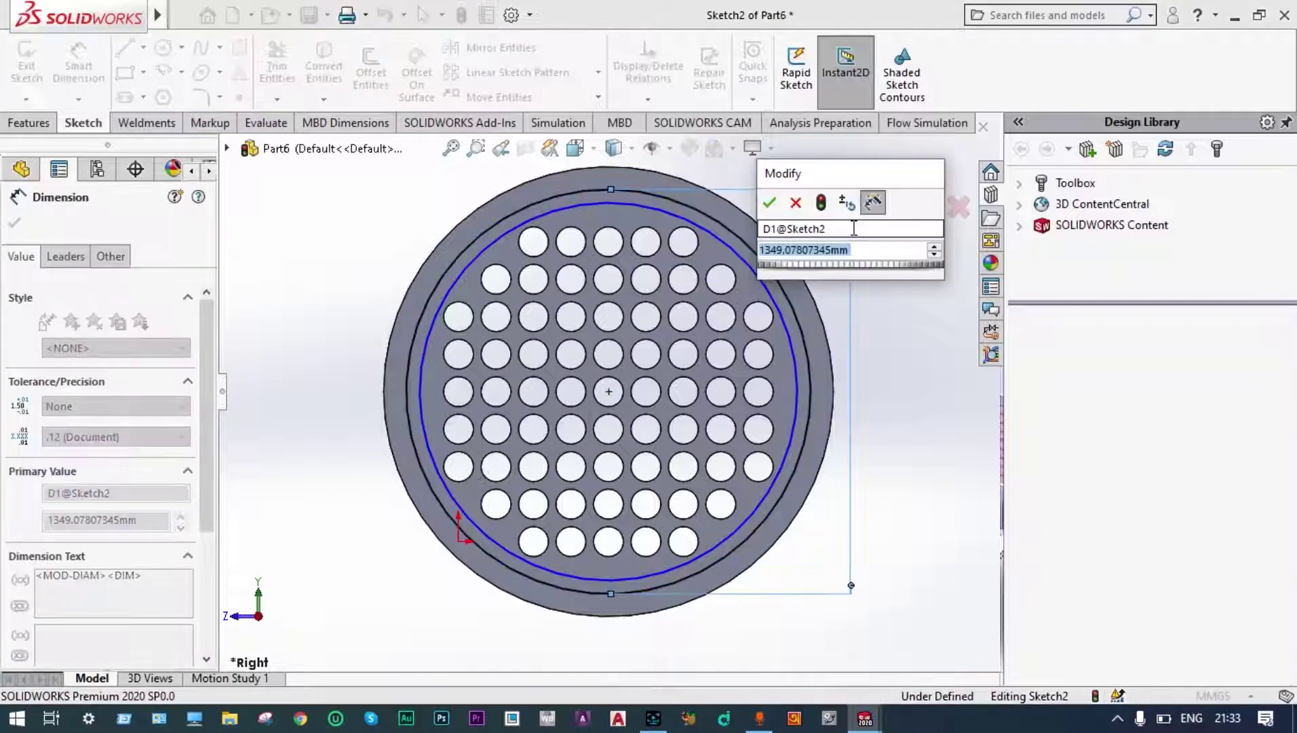
pyautogui.write('1300')
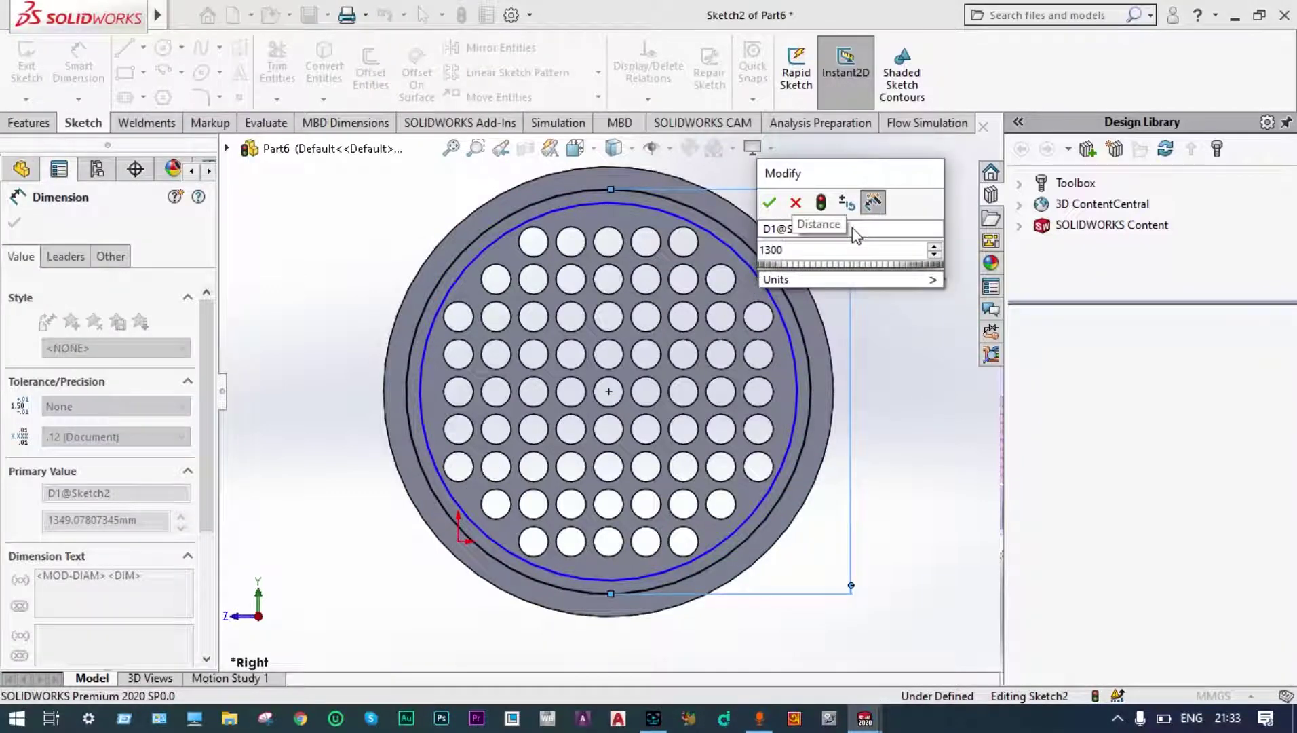
pyautogui.press('Return')
# - Dimension the inner circle's diameter as 1250 mm and exit the sketch
pyautogui.scroll(-4, 848, 312)
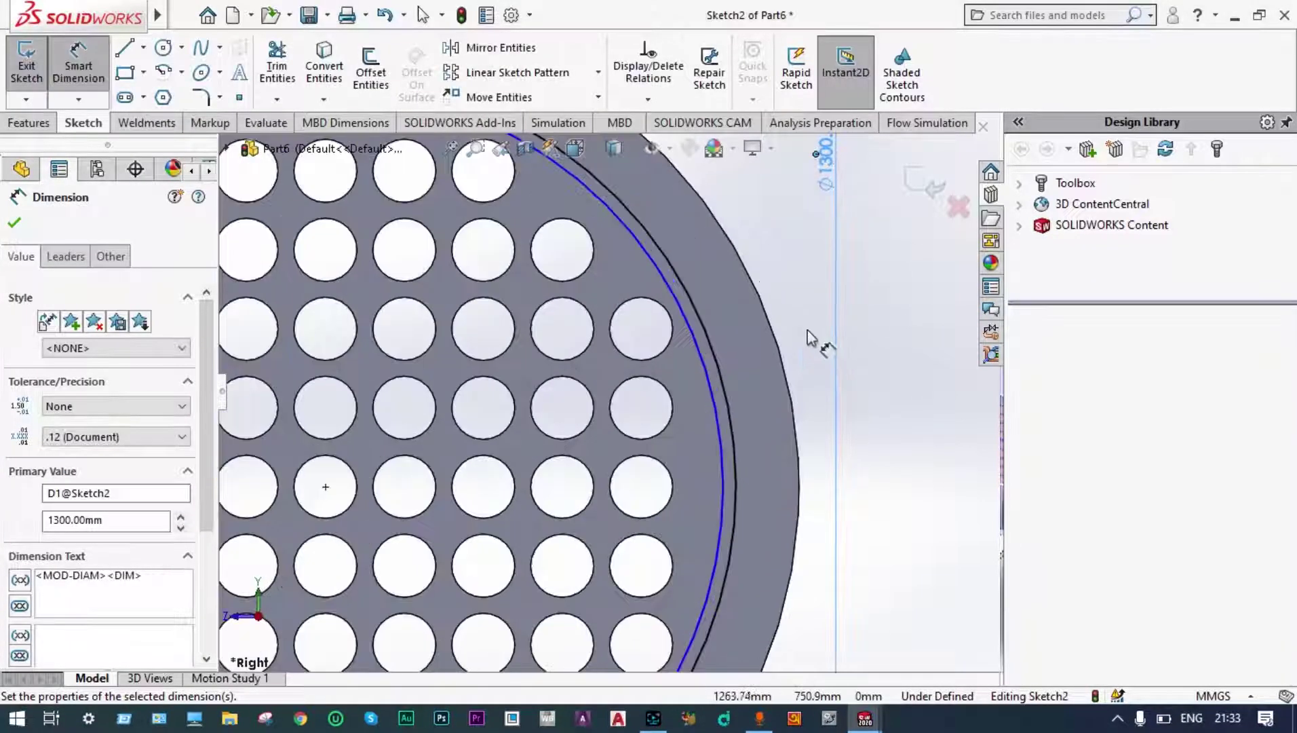
pyautogui.click(712, 396)
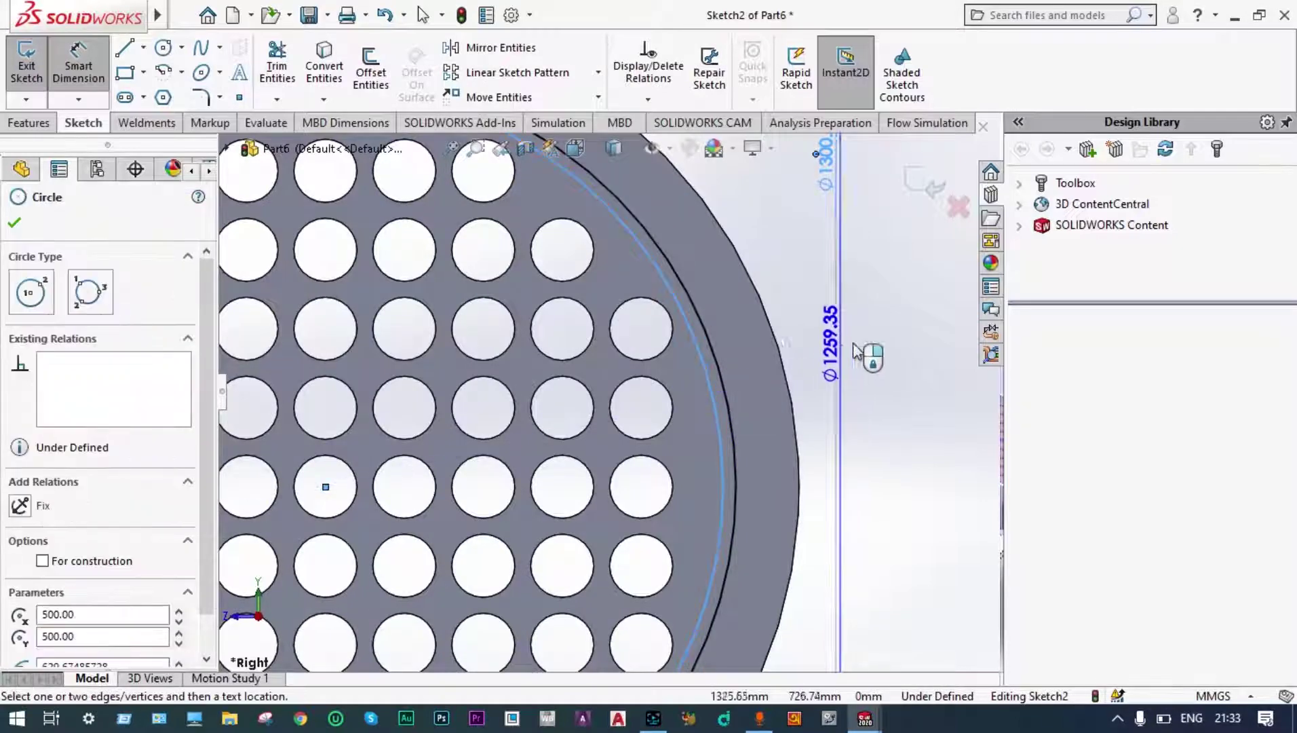
pyautogui.click(886, 350)
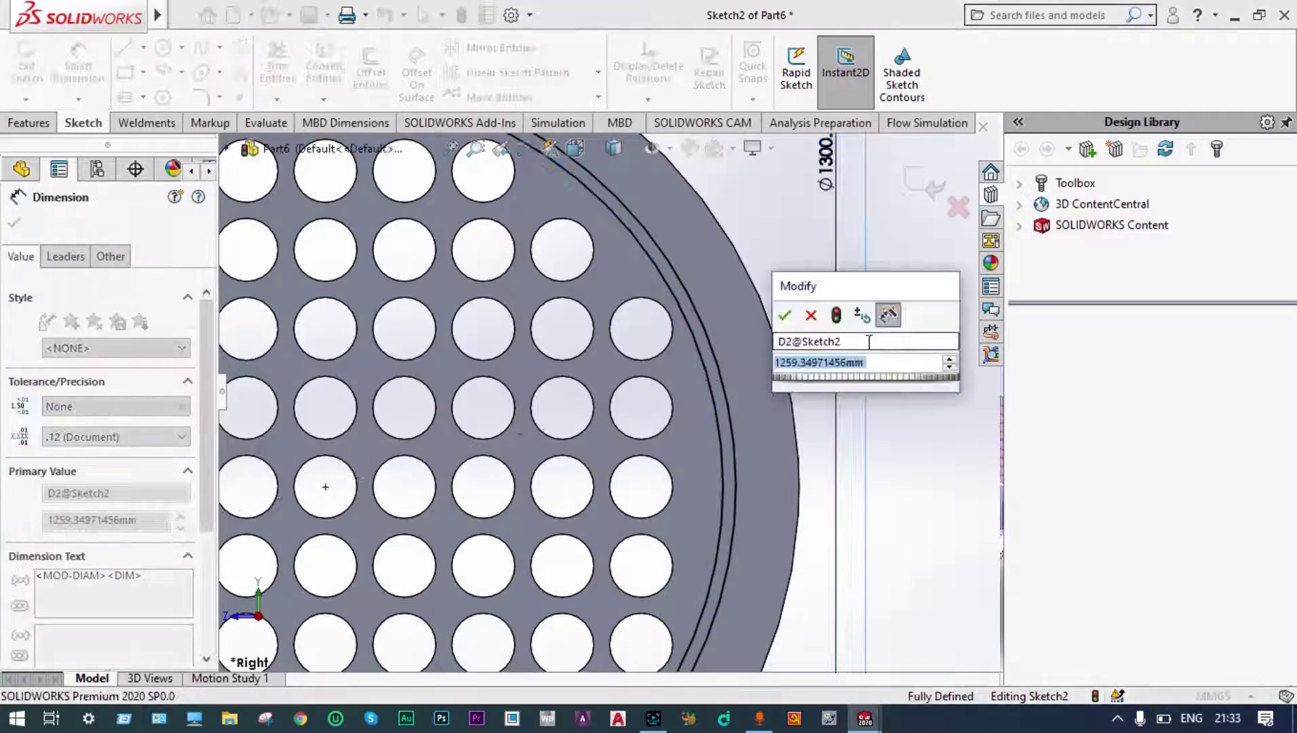
pyautogui.write('1250')
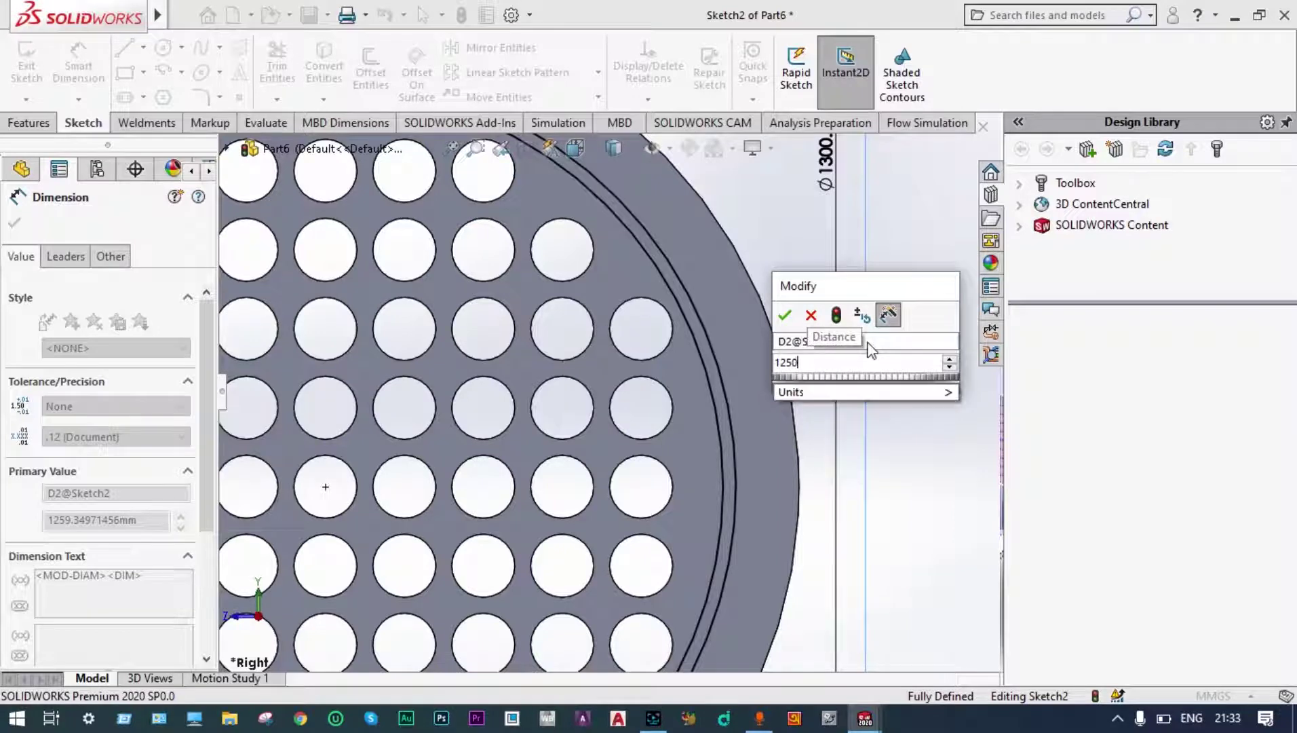
pyautogui.press('Return')
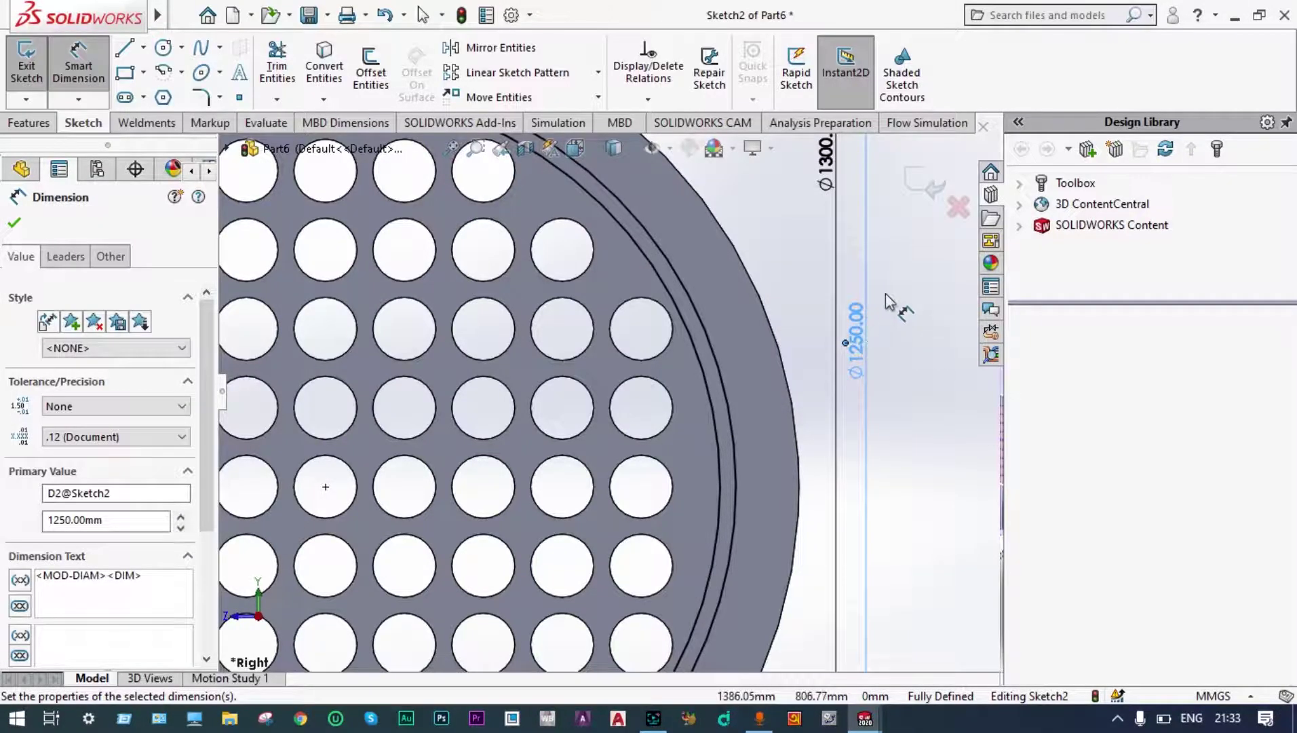
pyautogui.press('f')
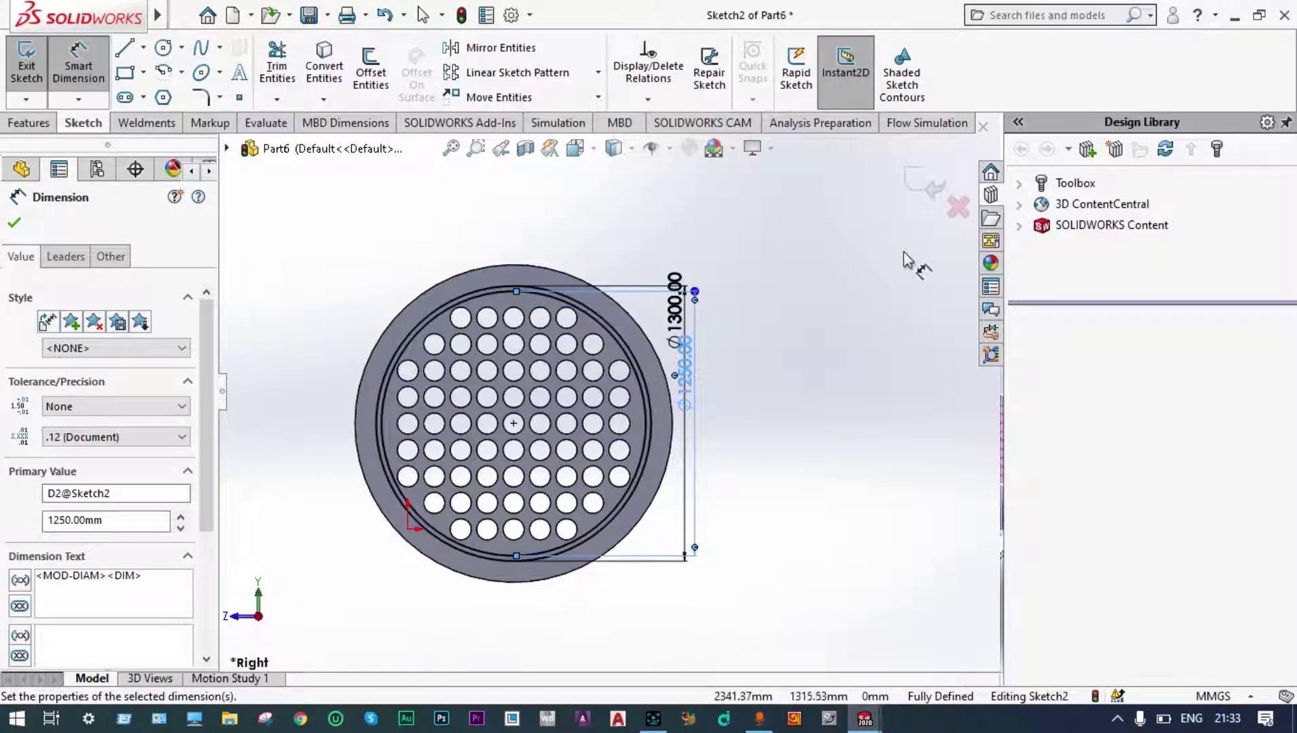
pyautogui.click(15, 224)
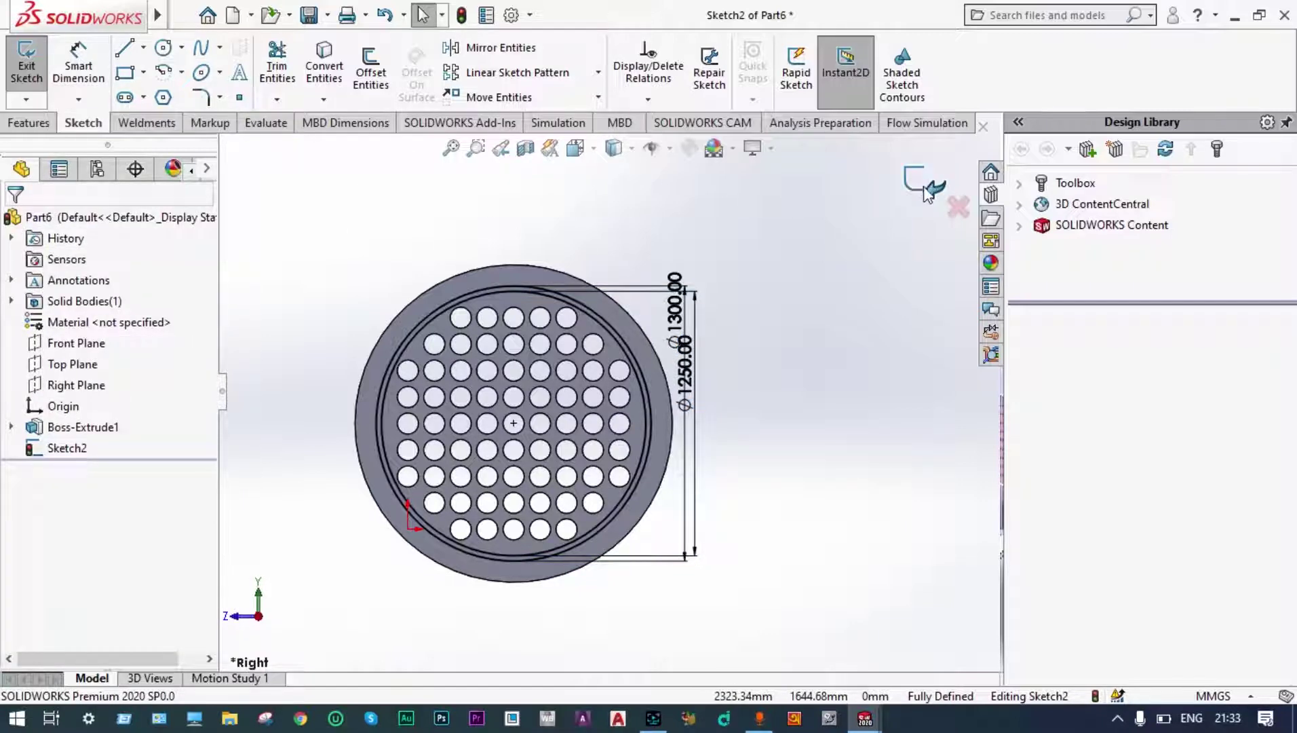
pyautogui.click(927, 192)
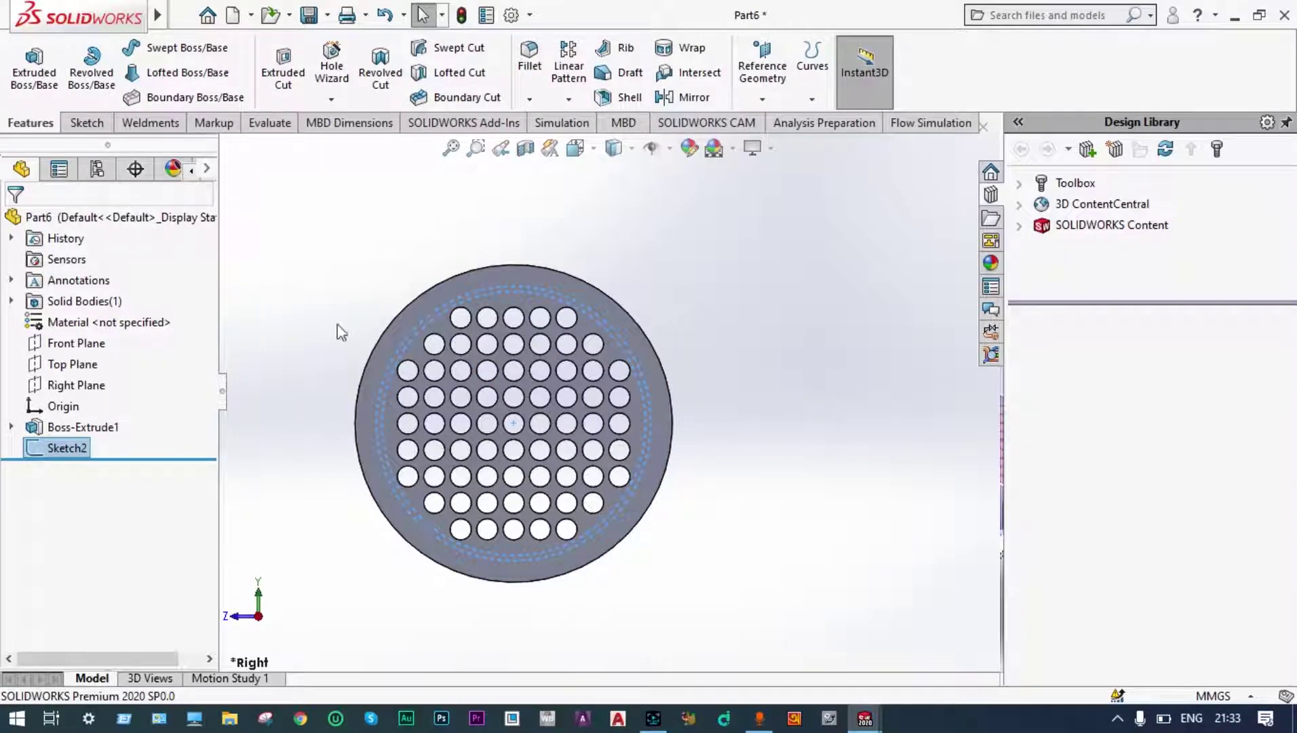
# - Extrude the two-circle ring sketch as a blind boss 5000 mm deep, merged with the tube sheet, to form the shell
pyautogui.click(42, 70)
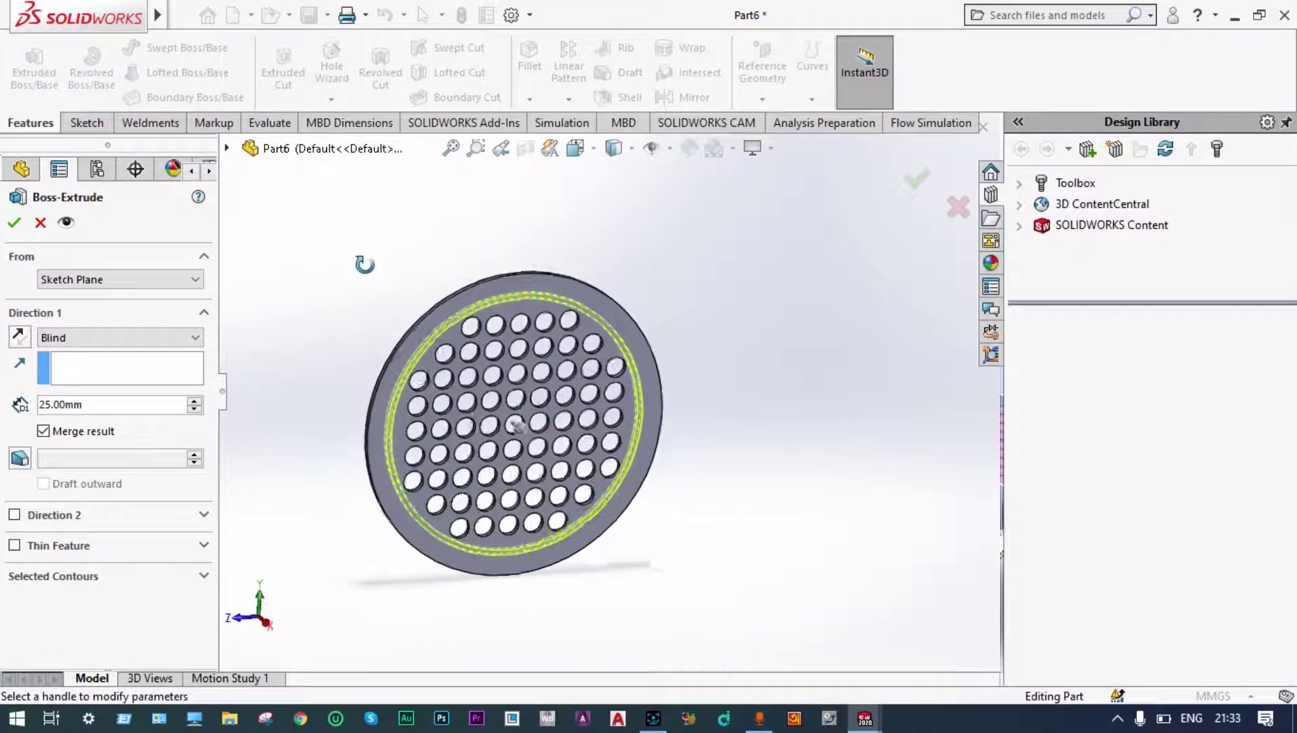
pyautogui.moveTo(365, 264); pyautogui.dragTo(372, 289, button='middle')
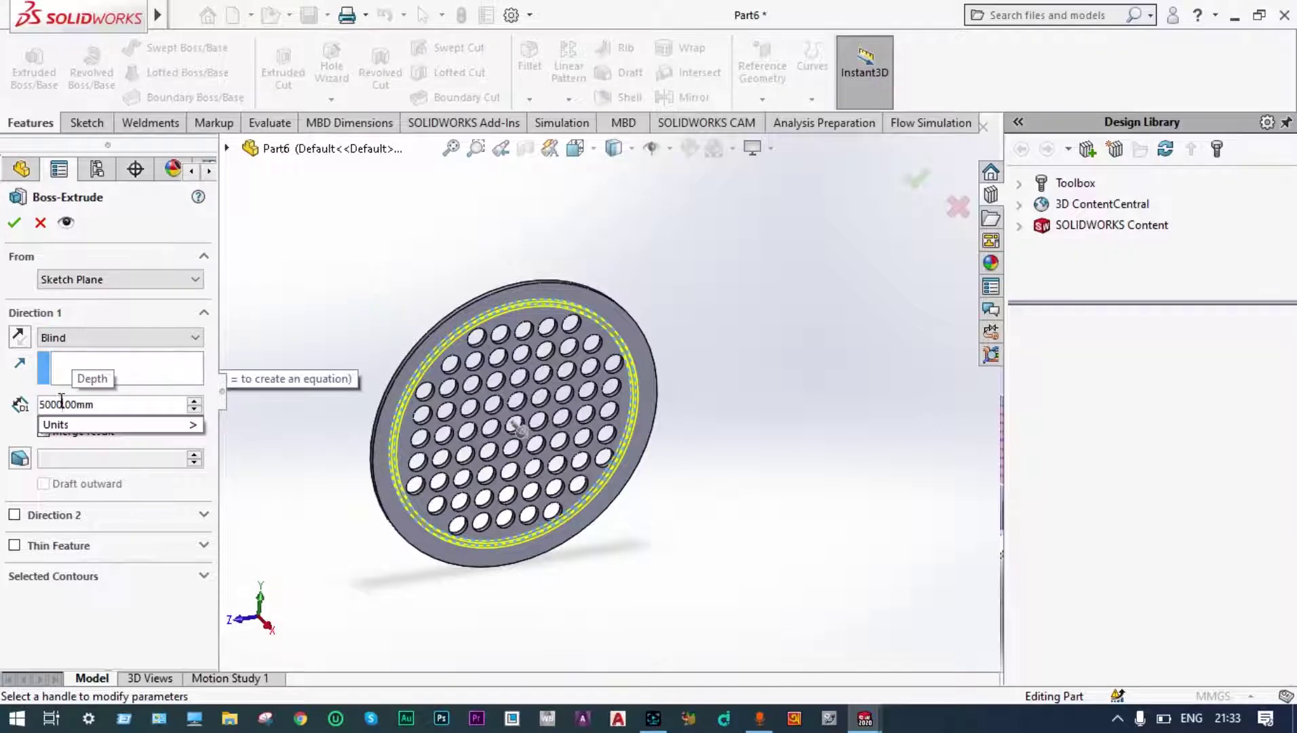
pyautogui.press('Return')
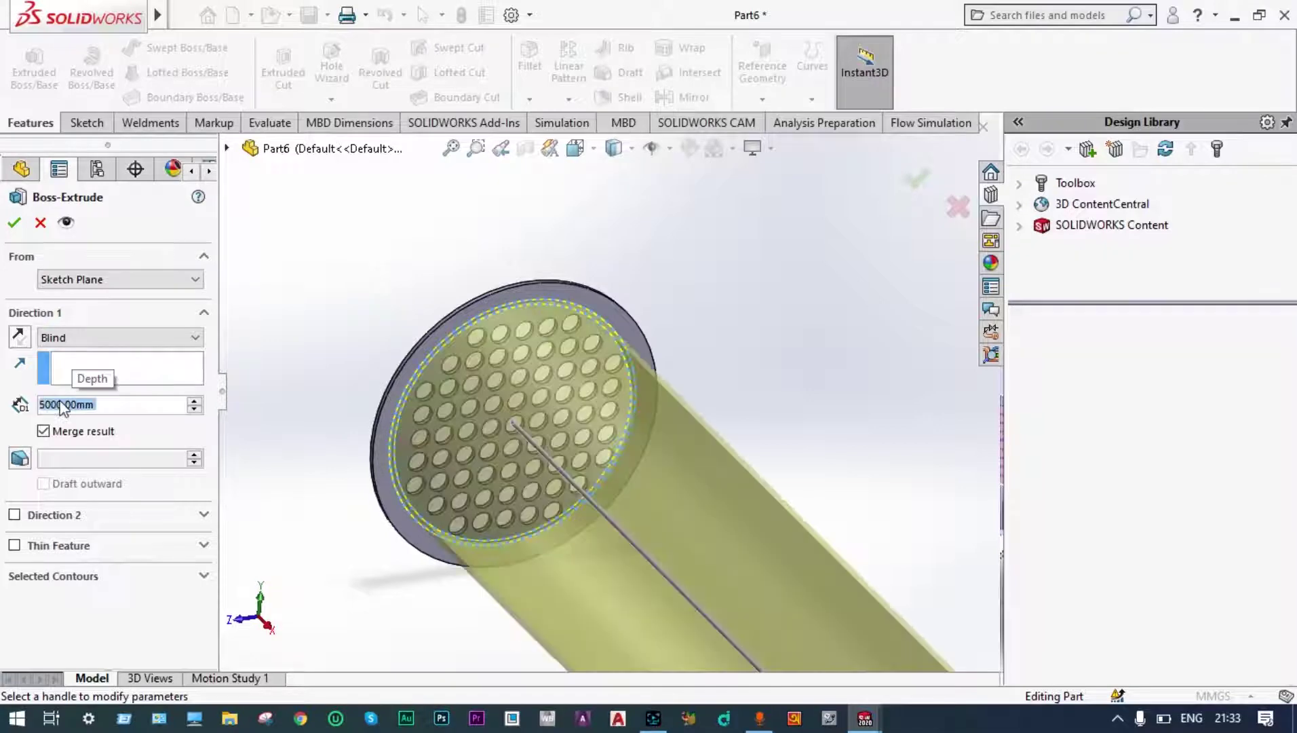
pyautogui.scroll(5, 624, 295)
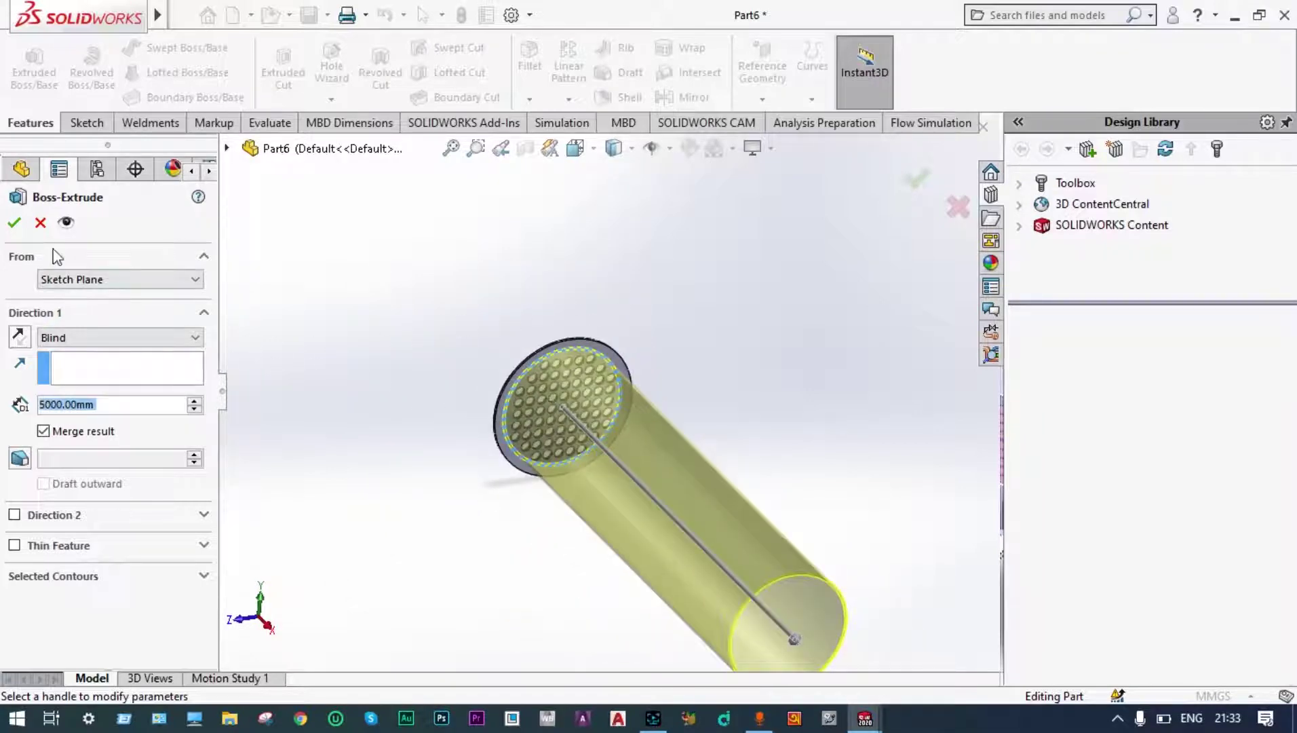
pyautogui.click(13, 225)
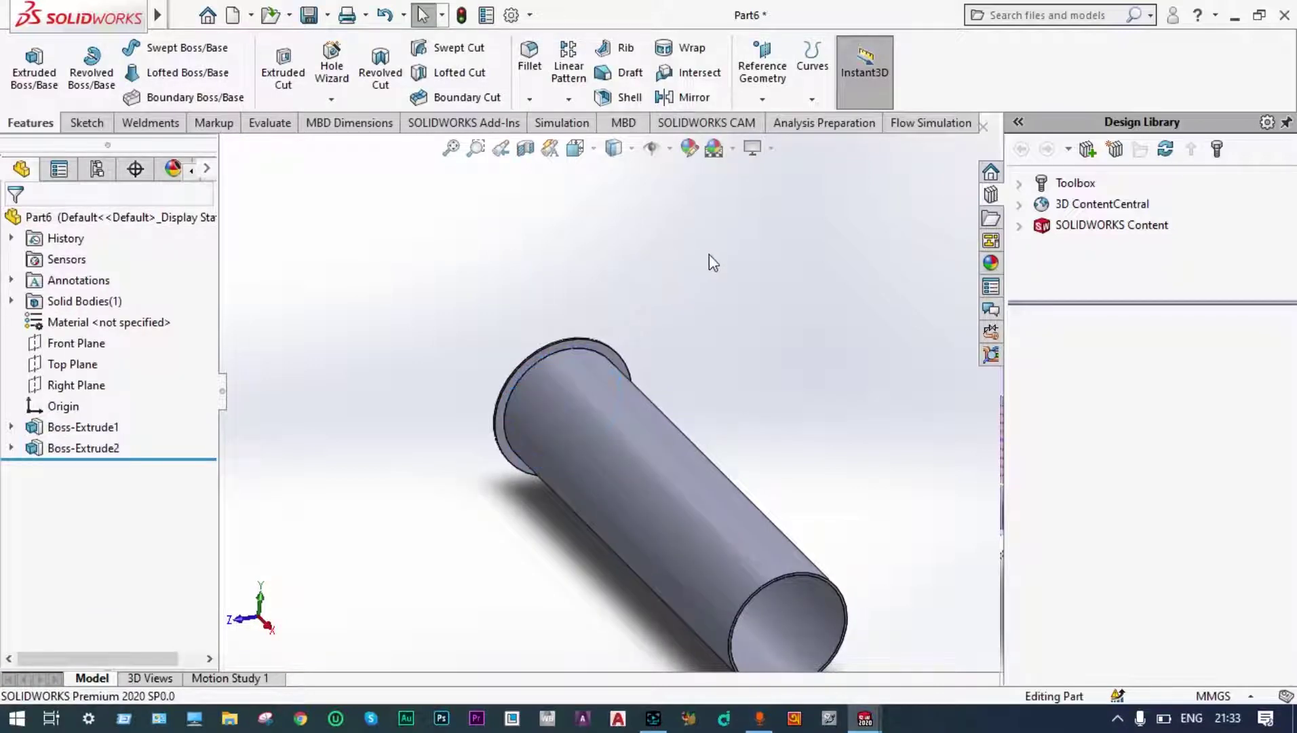
# - Create five reference planes along the shell, offset from the Right Plane at 1000 mm spacing
pyautogui.moveTo(709, 253); pyautogui.dragTo(725, 258, button='middle')
pyautogui.moveTo(702, 228); pyautogui.dragTo(653, 311, button='middle')
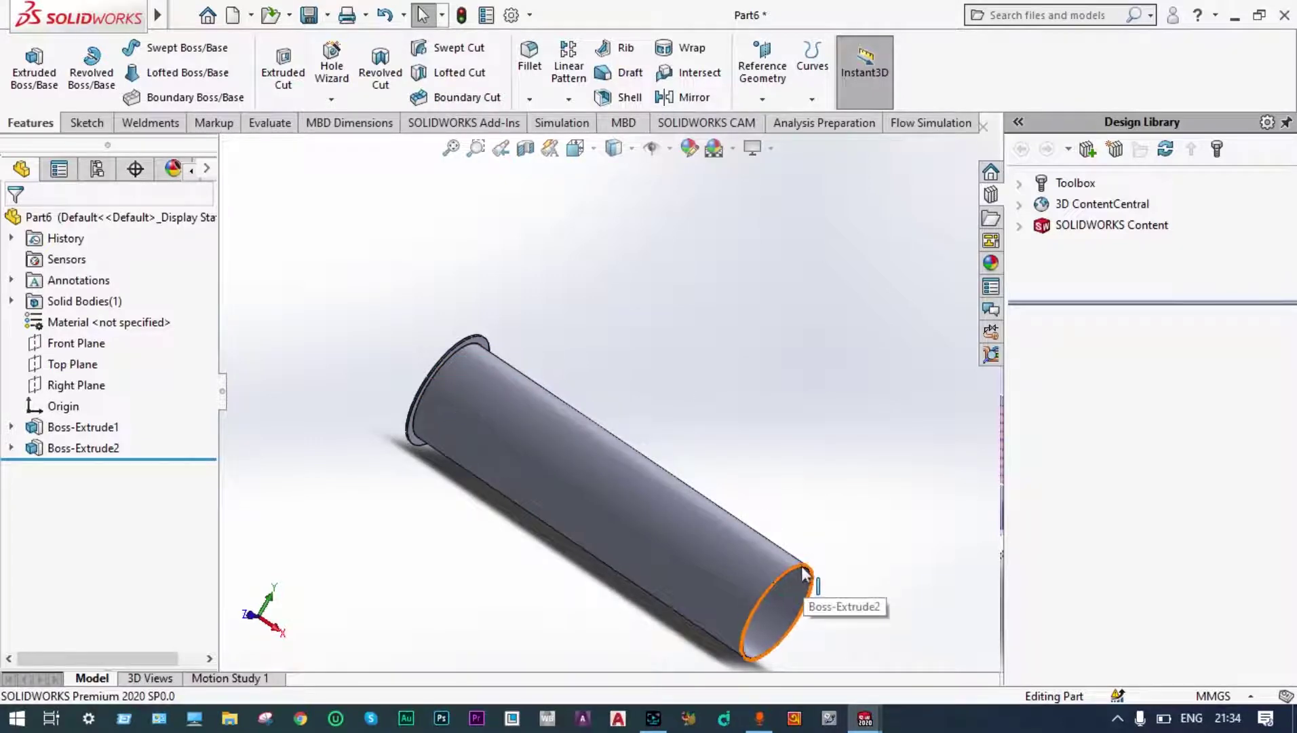
pyautogui.moveTo(378, 501); pyautogui.dragTo(468, 512, button='middle')
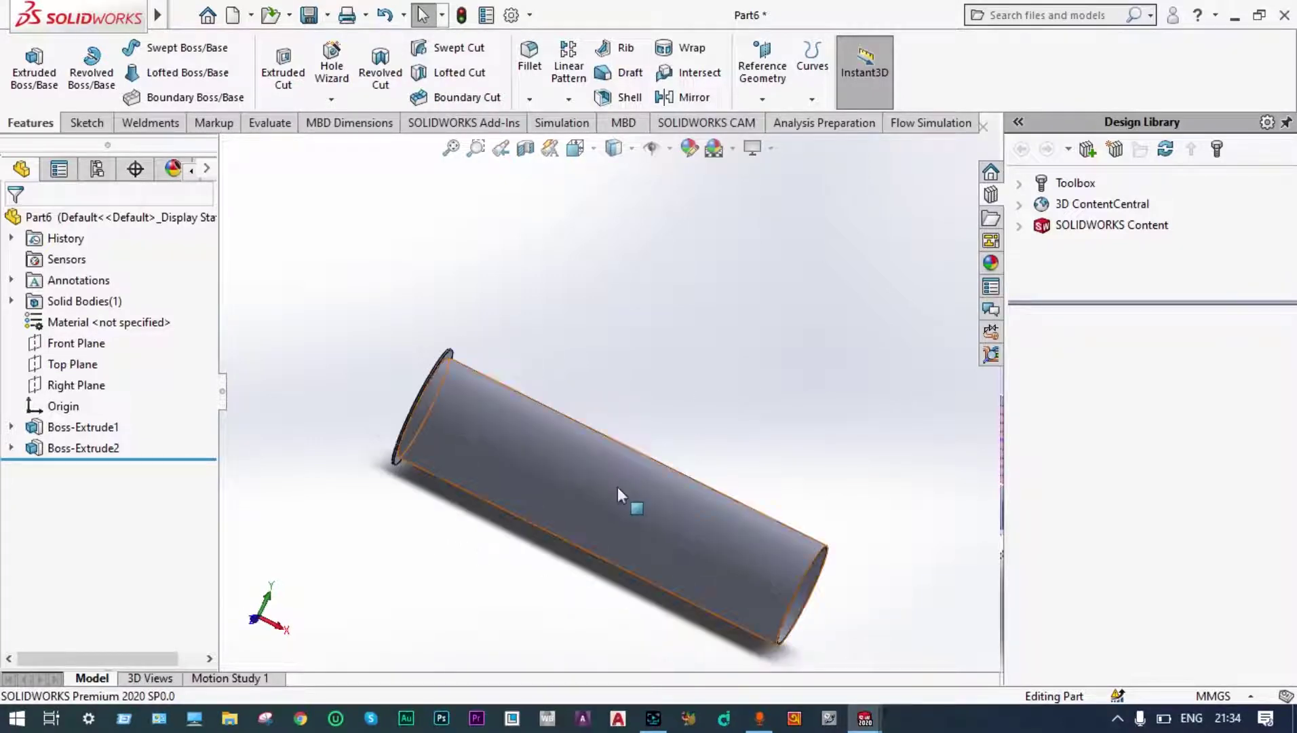
pyautogui.click(75, 384)
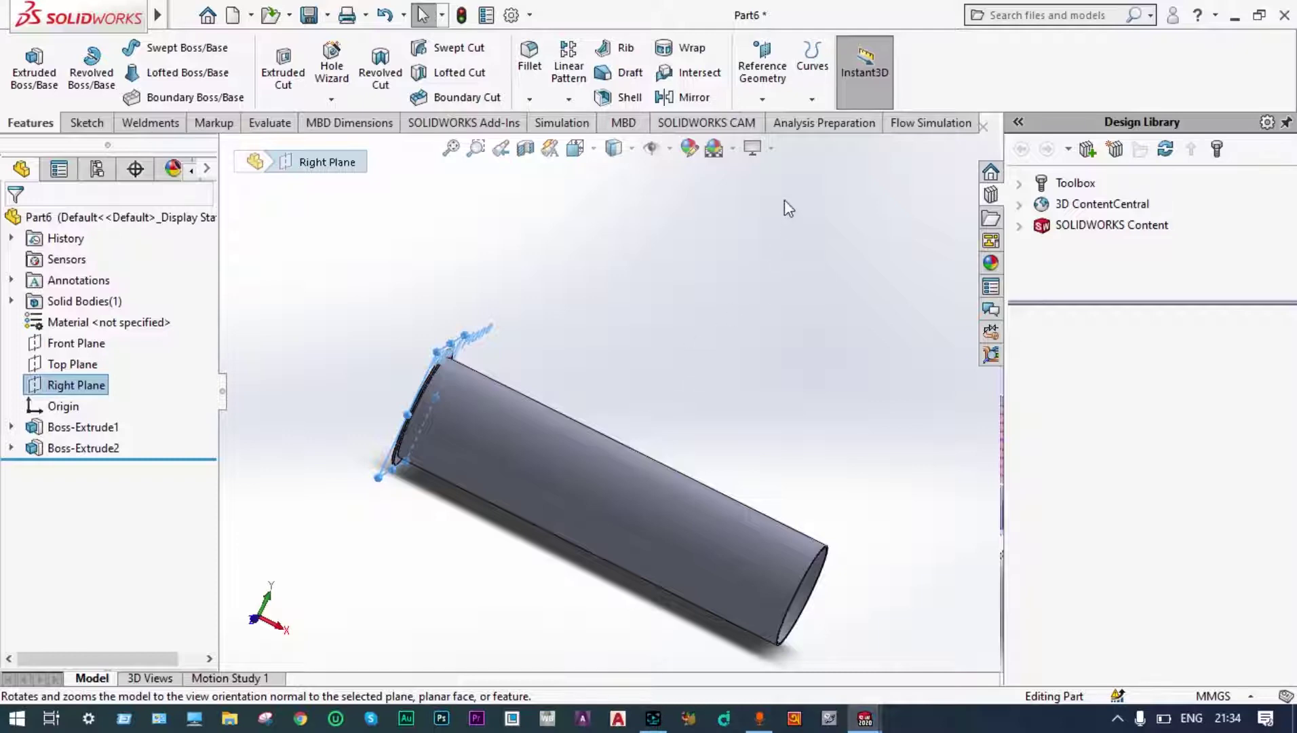
pyautogui.click(763, 100)
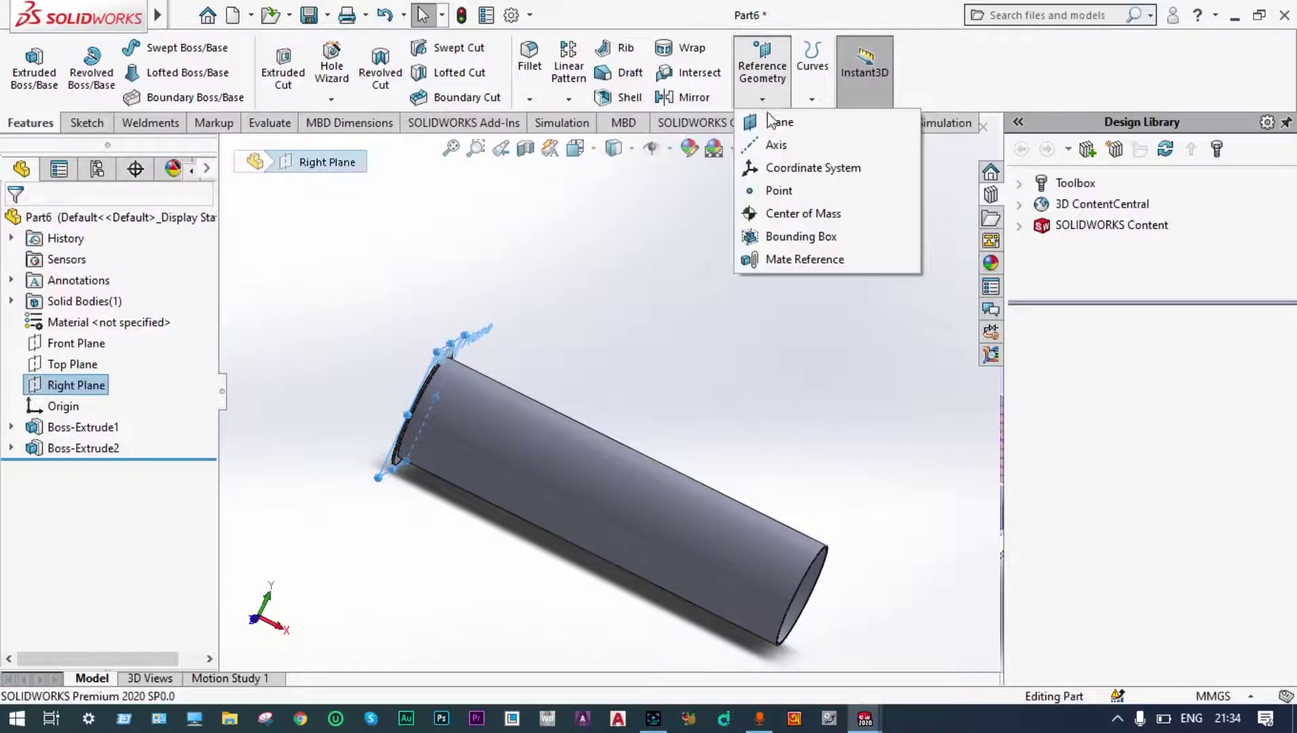
pyautogui.click(771, 120)
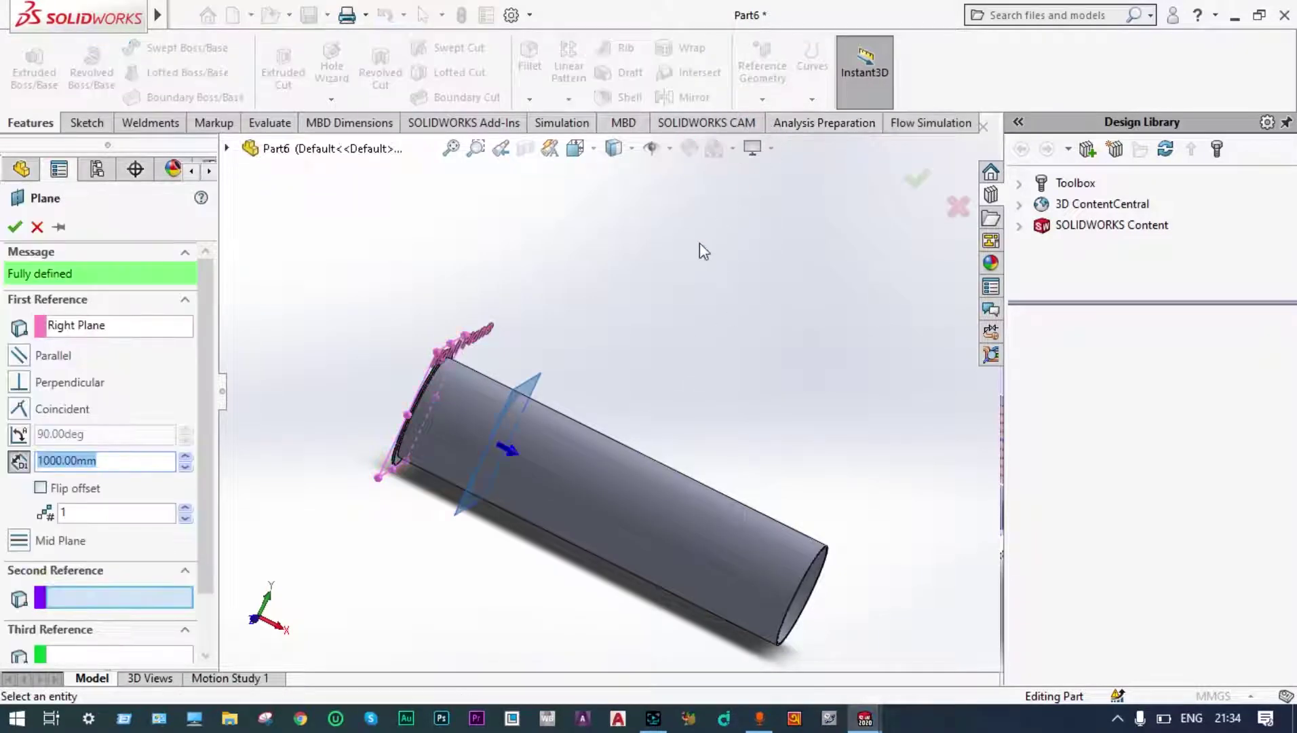
pyautogui.click(185, 509)
pyautogui.click(185, 509)
pyautogui.click(185, 509)
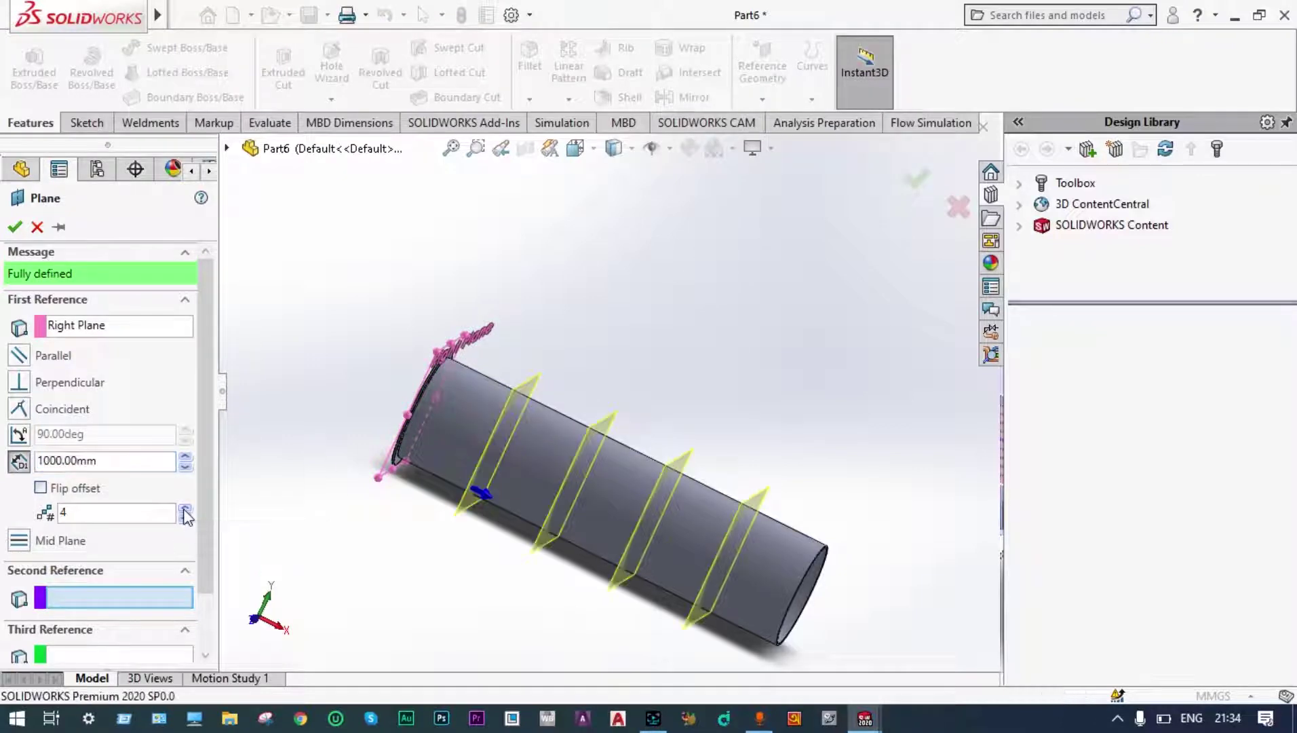
pyautogui.click(185, 509)
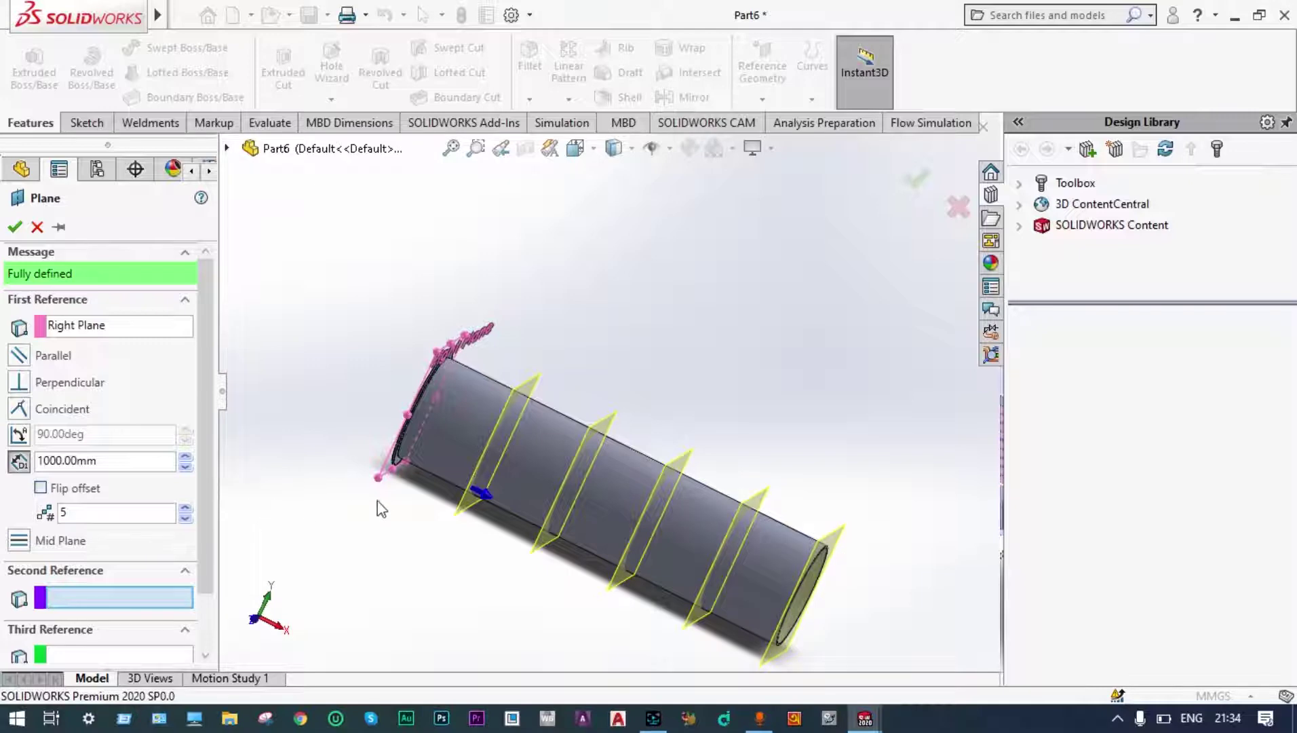
pyautogui.moveTo(316, 443); pyautogui.dragTo(333, 469, button='middle')
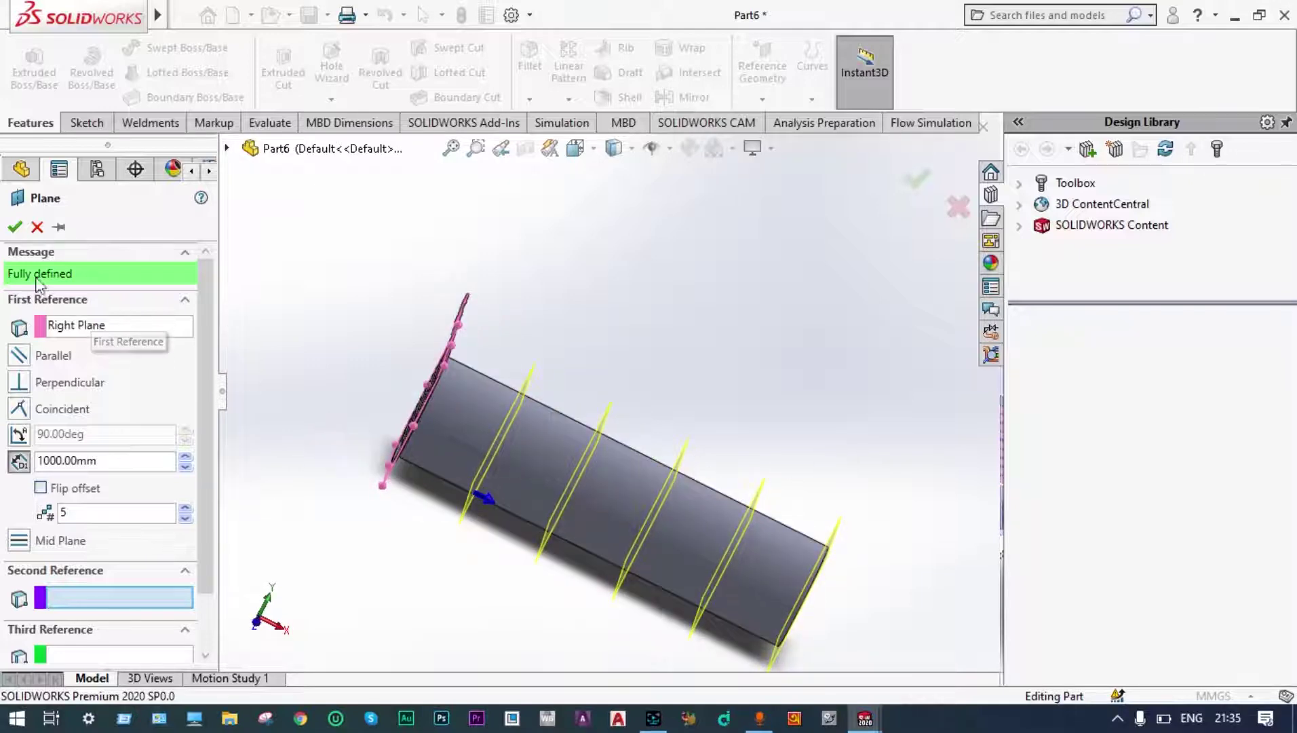
pyautogui.click(14, 228)
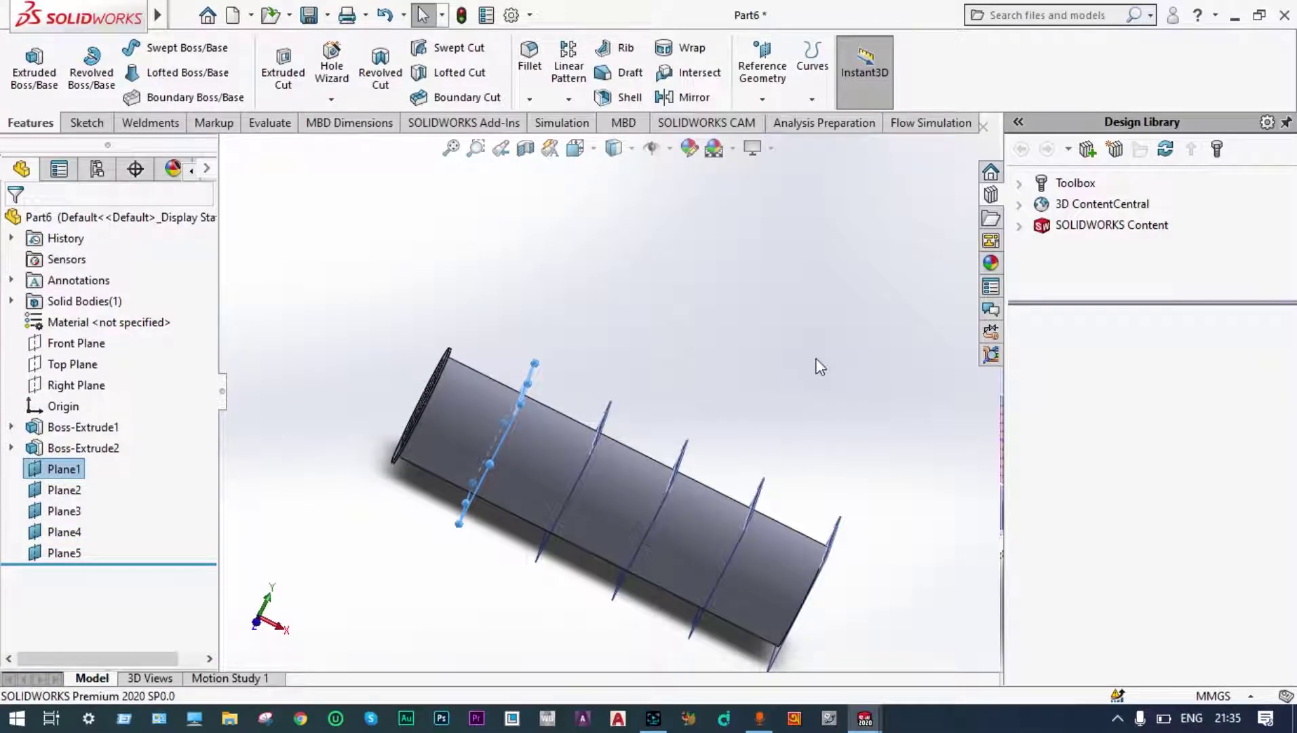
# - Start a new sketch on Plane5 at the open end of the shell
pyautogui.moveTo(816, 359); pyautogui.dragTo(830, 394, button='middle')
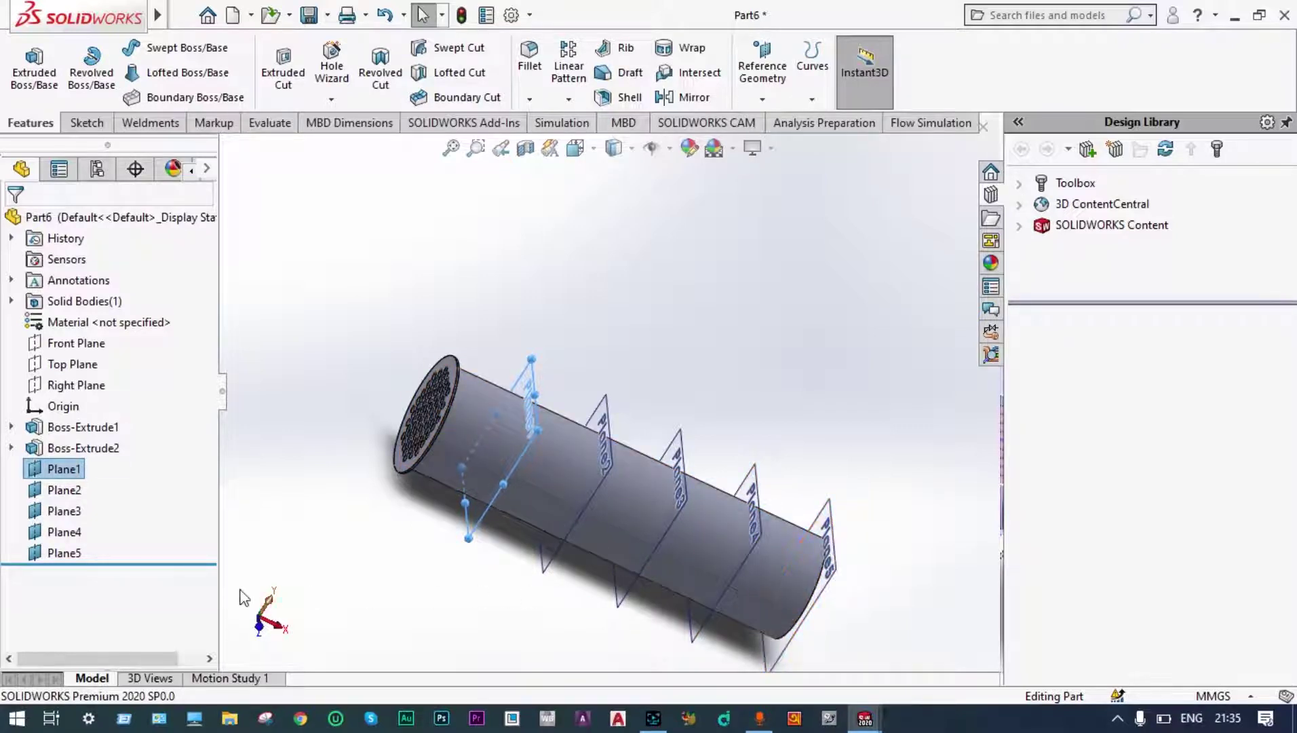
pyautogui.click(71, 554)
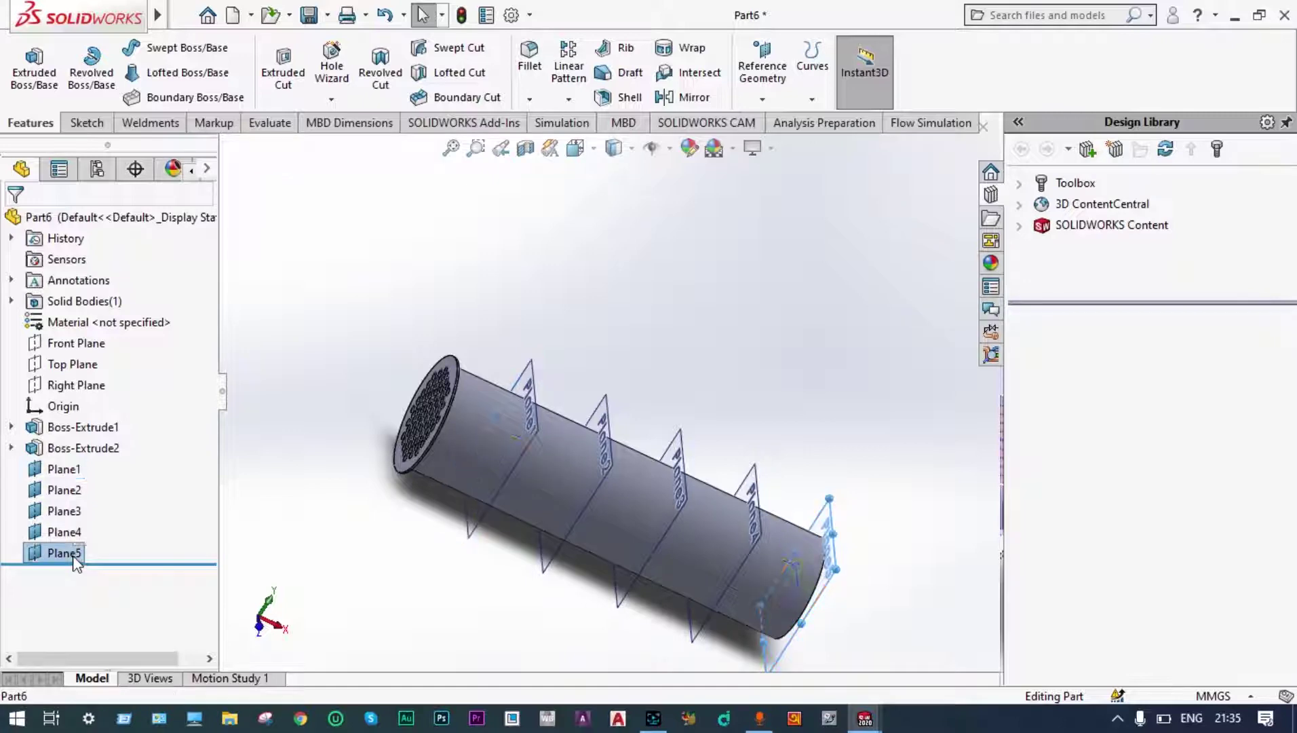
pyautogui.click(83, 125)
pyautogui.click(26, 64)
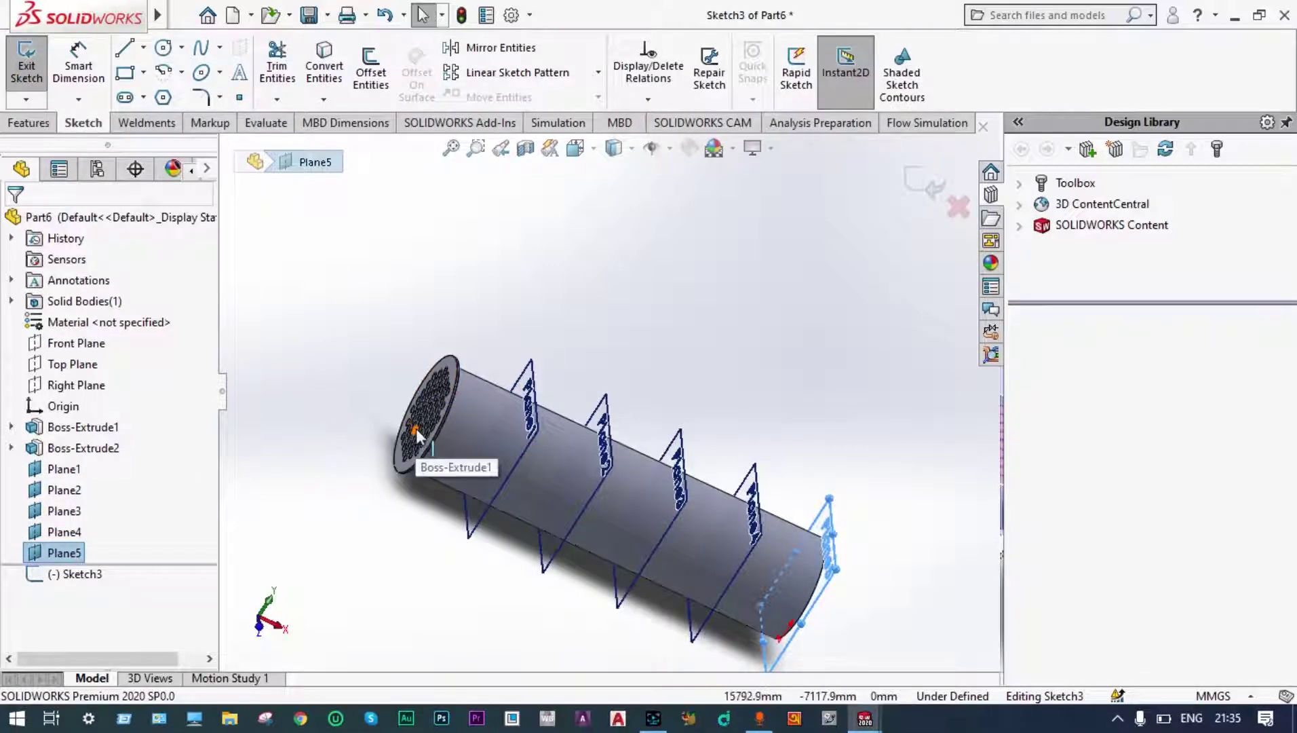
# - Convert the entities of the tube sheet's Sketch1 into the new sketch and exit the sketch
pyautogui.click(11, 427)
pyautogui.click(84, 448)
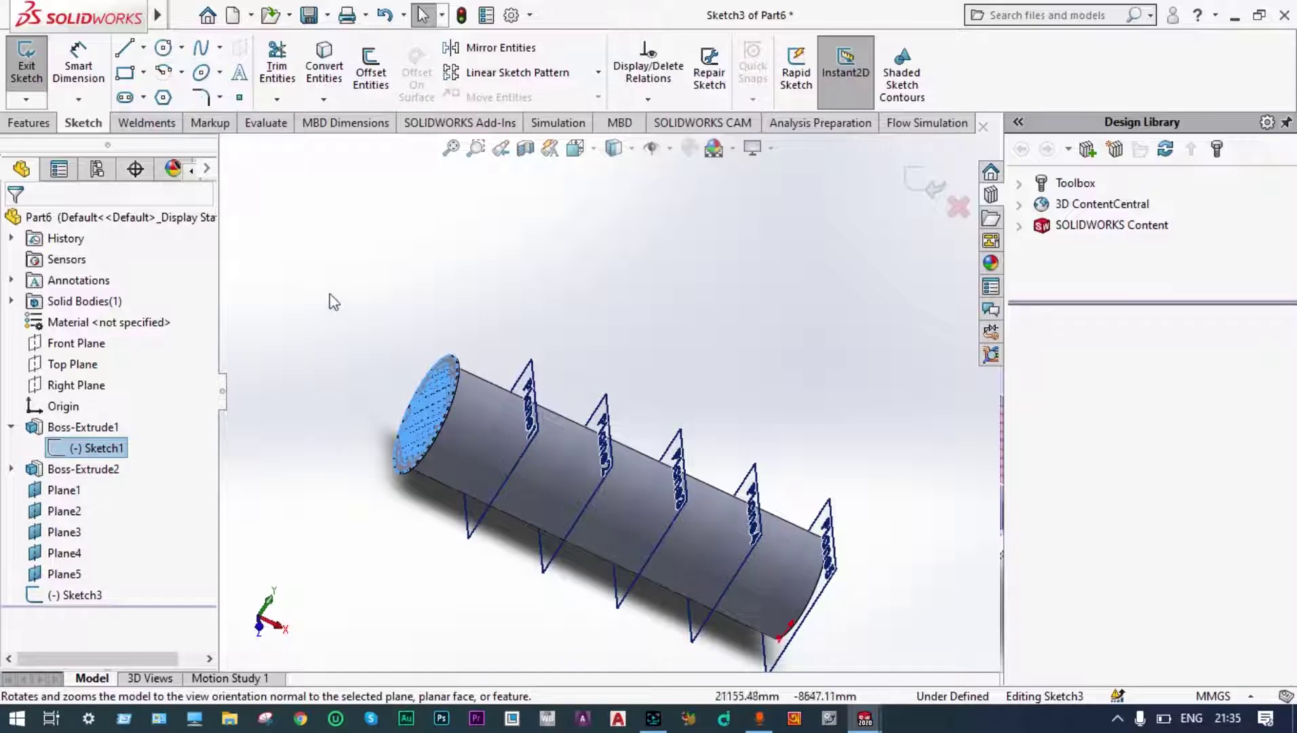
pyautogui.click(335, 70)
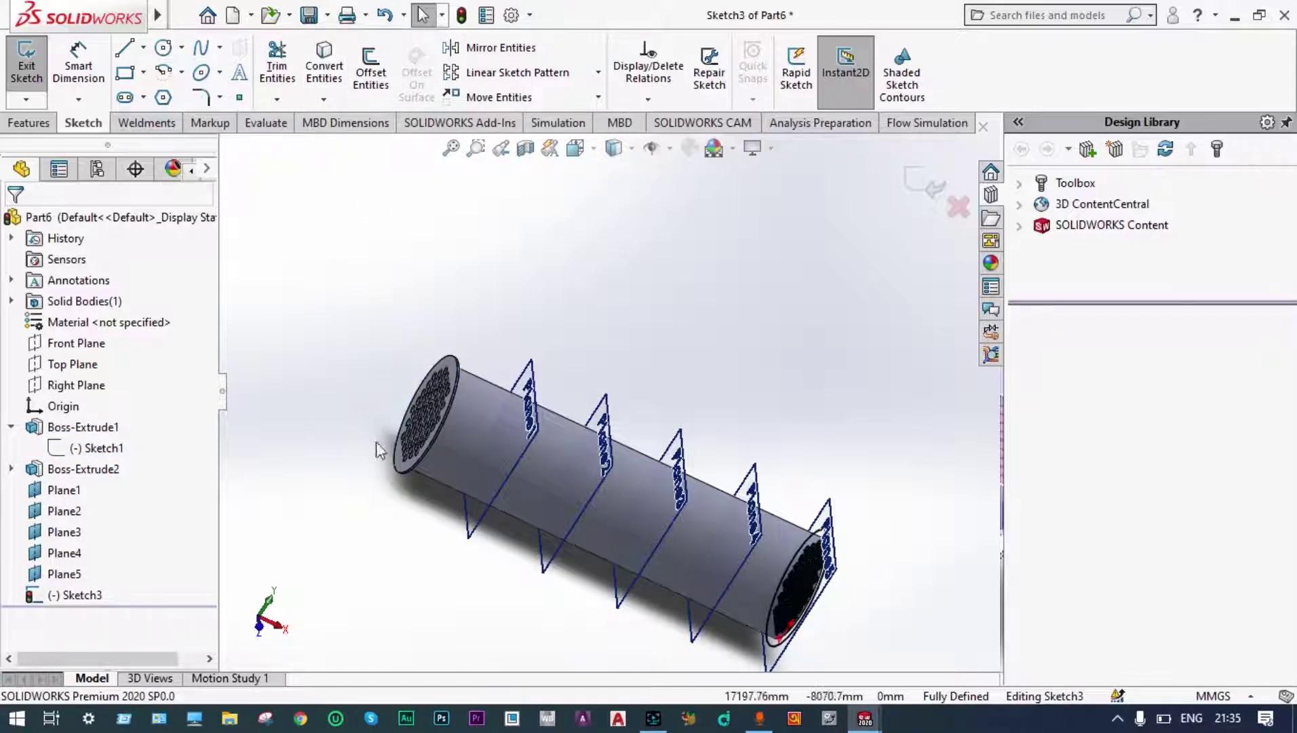
pyautogui.moveTo(401, 458); pyautogui.dragTo(366, 471, button='middle')
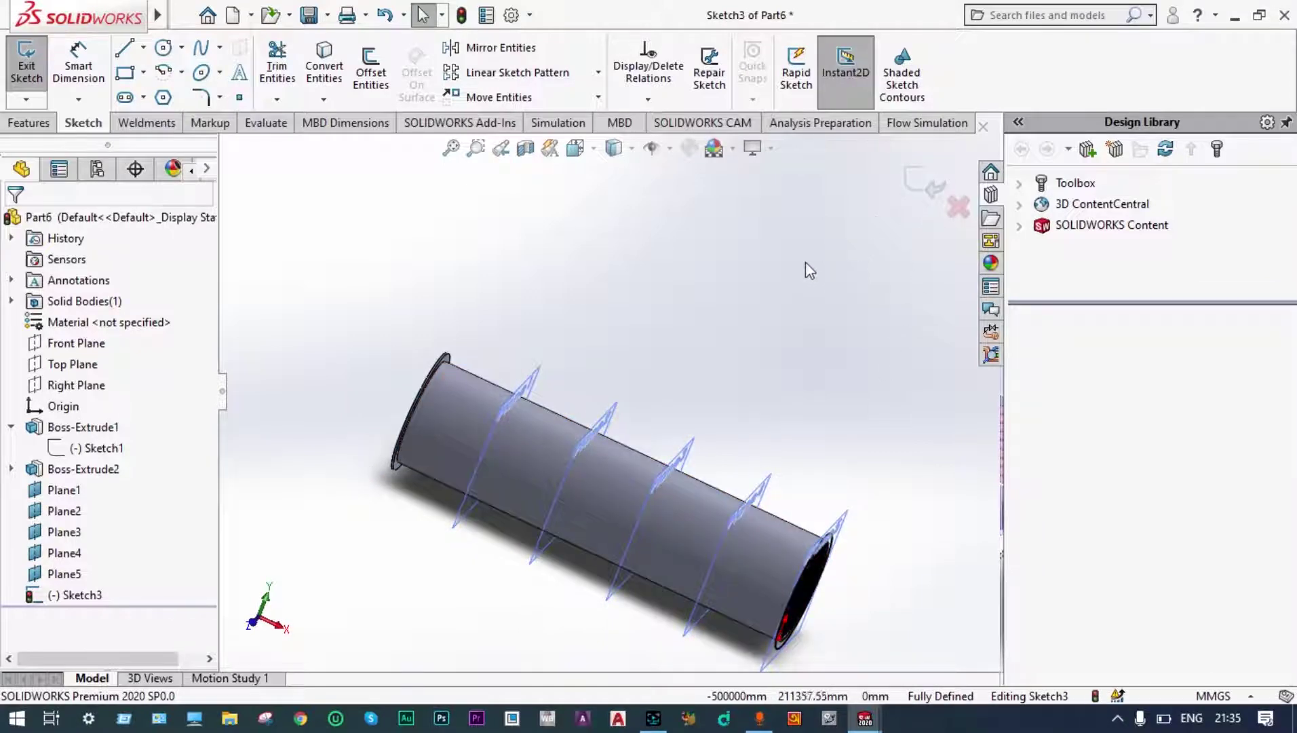
pyautogui.click(913, 187)
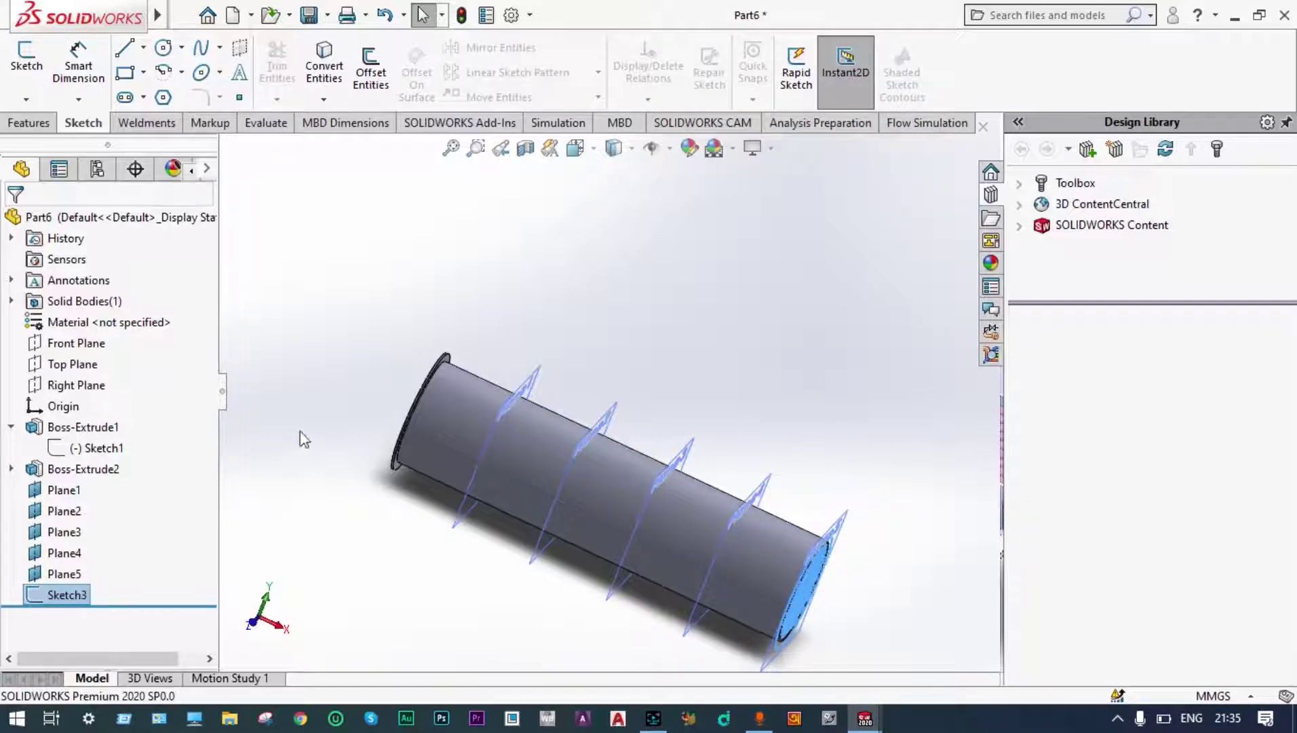
# - Extrude the converted tube sheet sketch on Plane5 as a blind boss 25 mm deep, merged with the shell
pyautogui.click(28, 122)
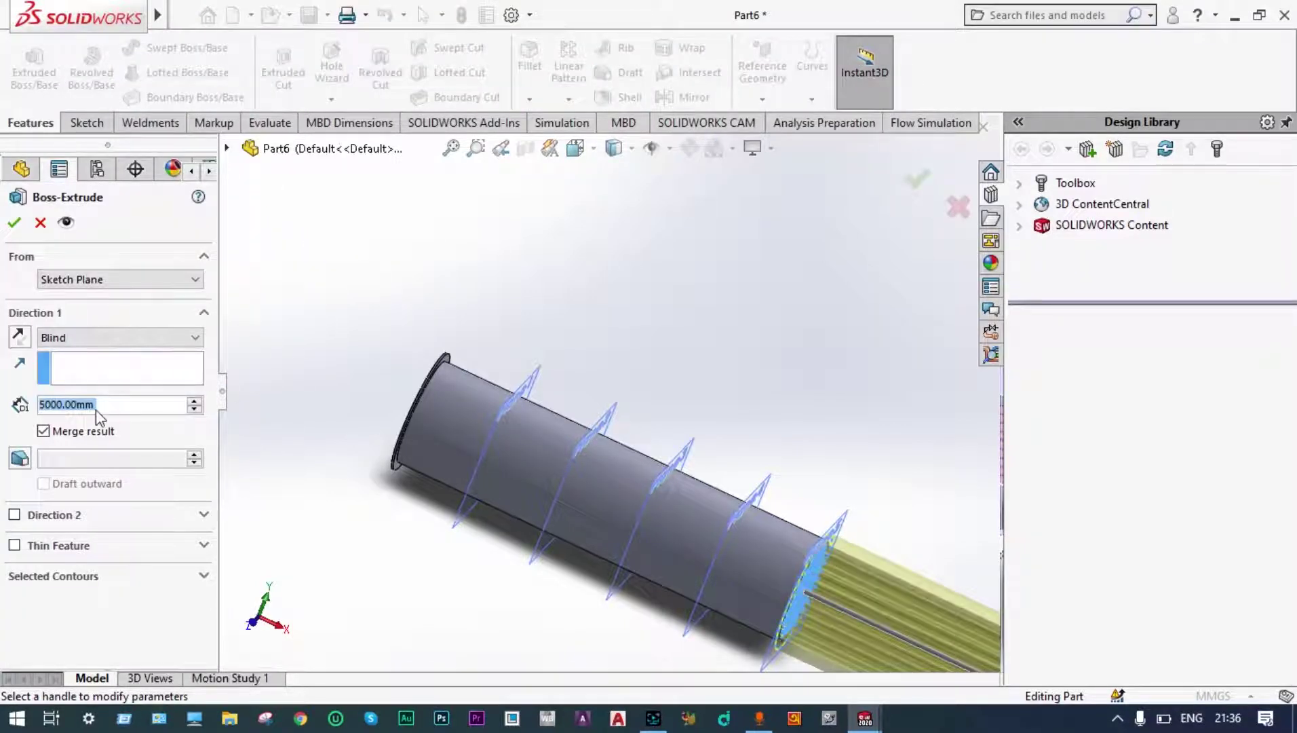
pyautogui.write('2')
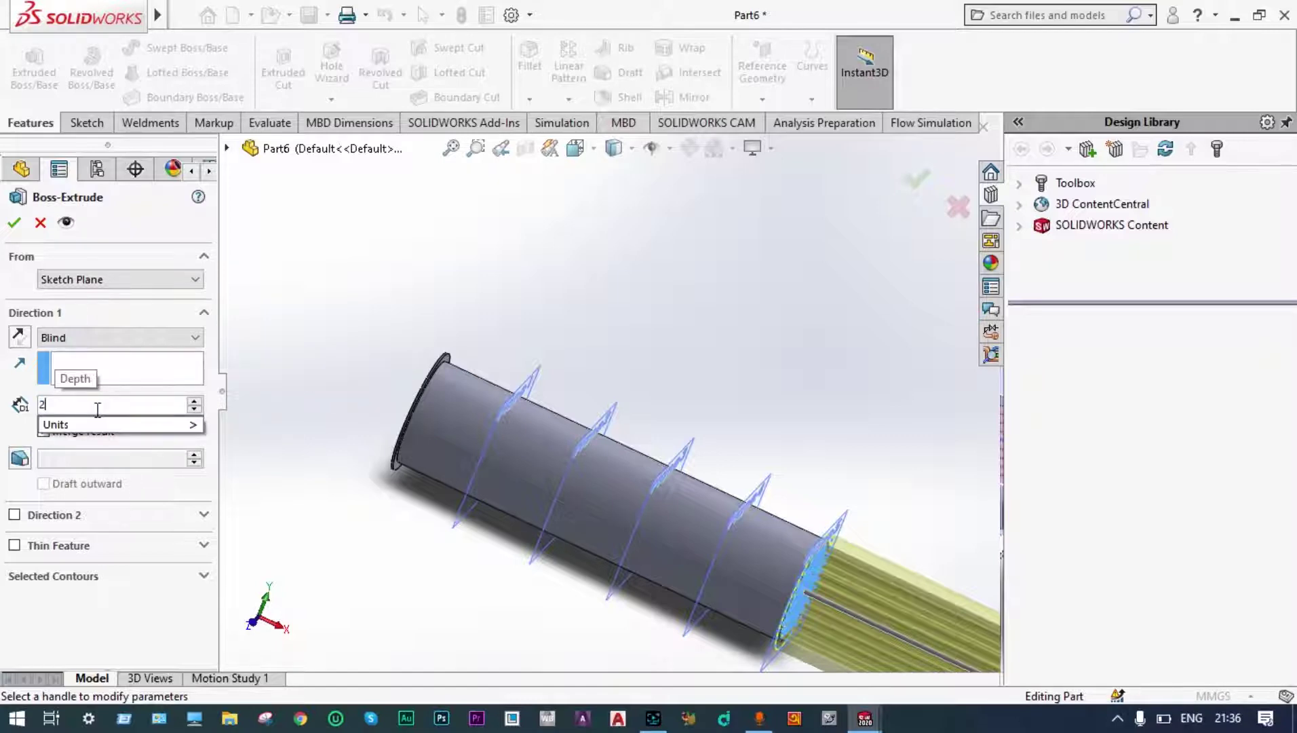
pyautogui.write('5')
pyautogui.press('Return')
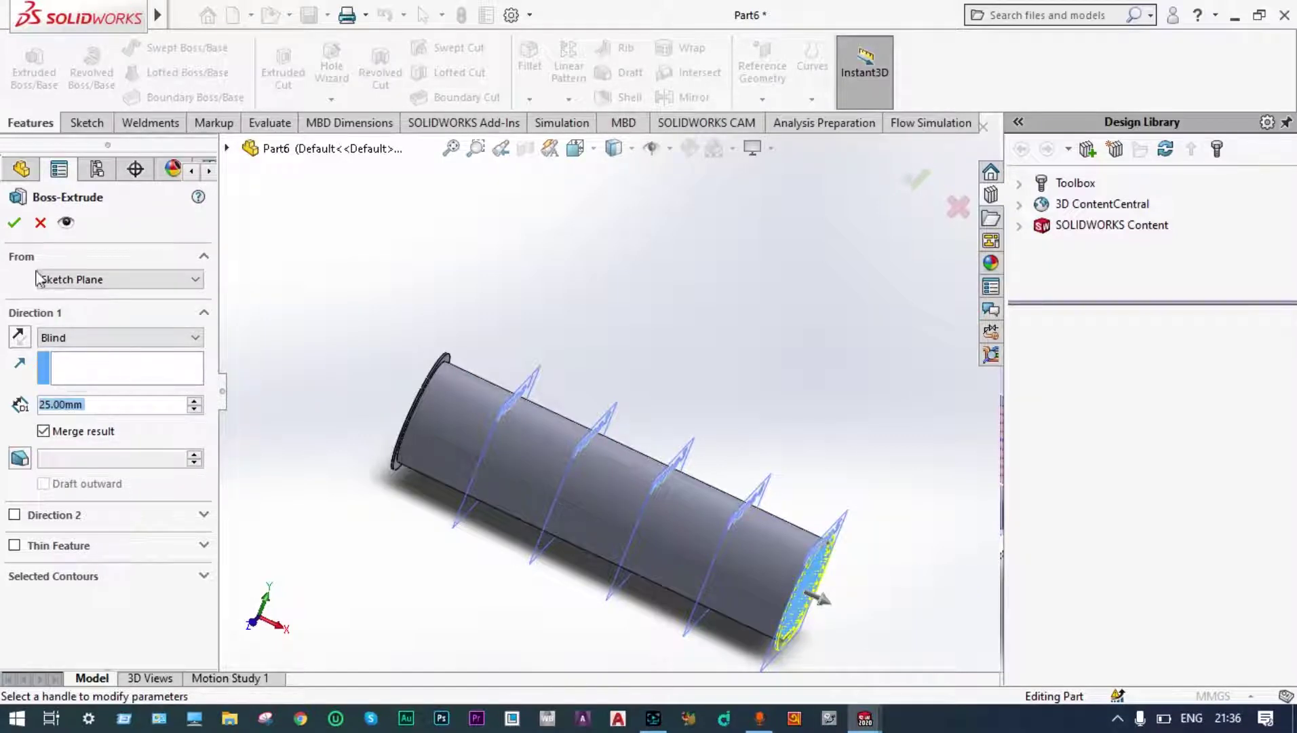
pyautogui.click(14, 223)
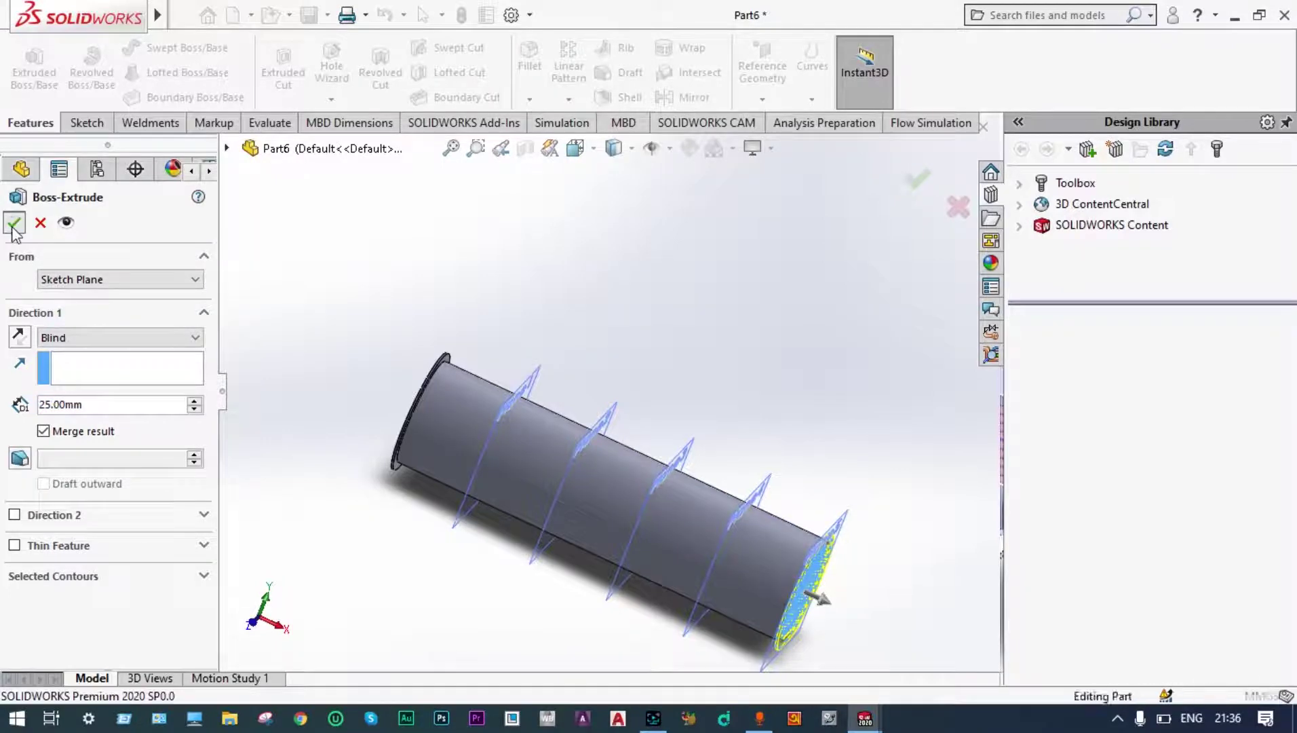
pyautogui.scroll(-2, 767, 519)
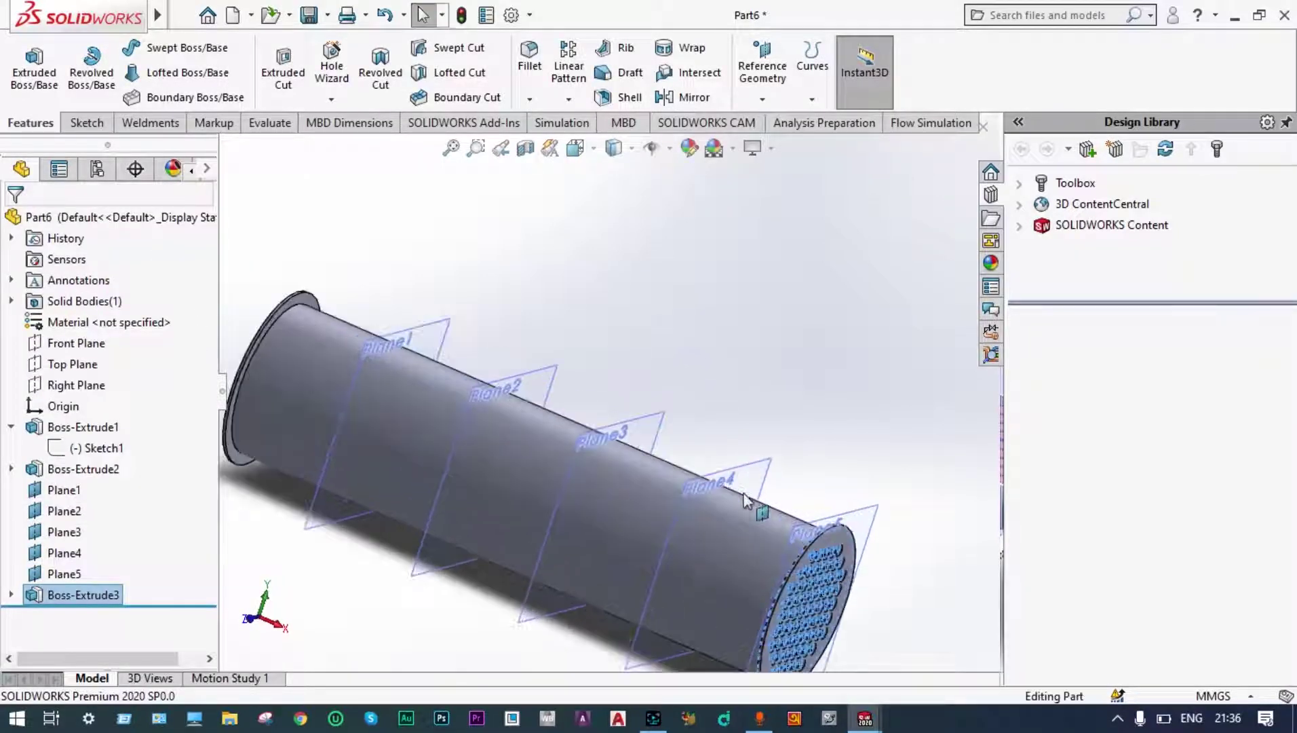
pyautogui.moveTo(828, 385); pyautogui.dragTo(822, 449, button='middle')
pyautogui.click(806, 369)
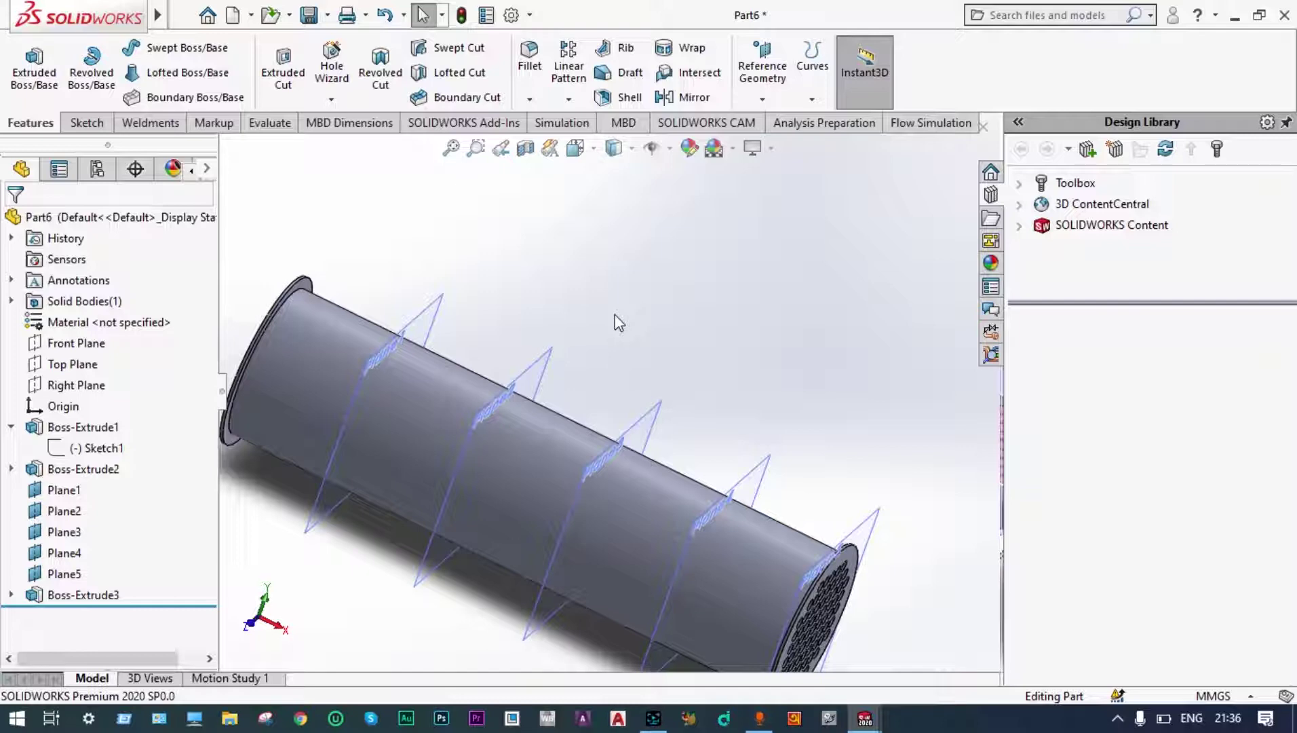
# - Start a new sketch on Plane1 and convert the entities of the tube sheet's Sketch1 into it
pyautogui.moveTo(617, 298); pyautogui.dragTo(589, 348, button='middle')
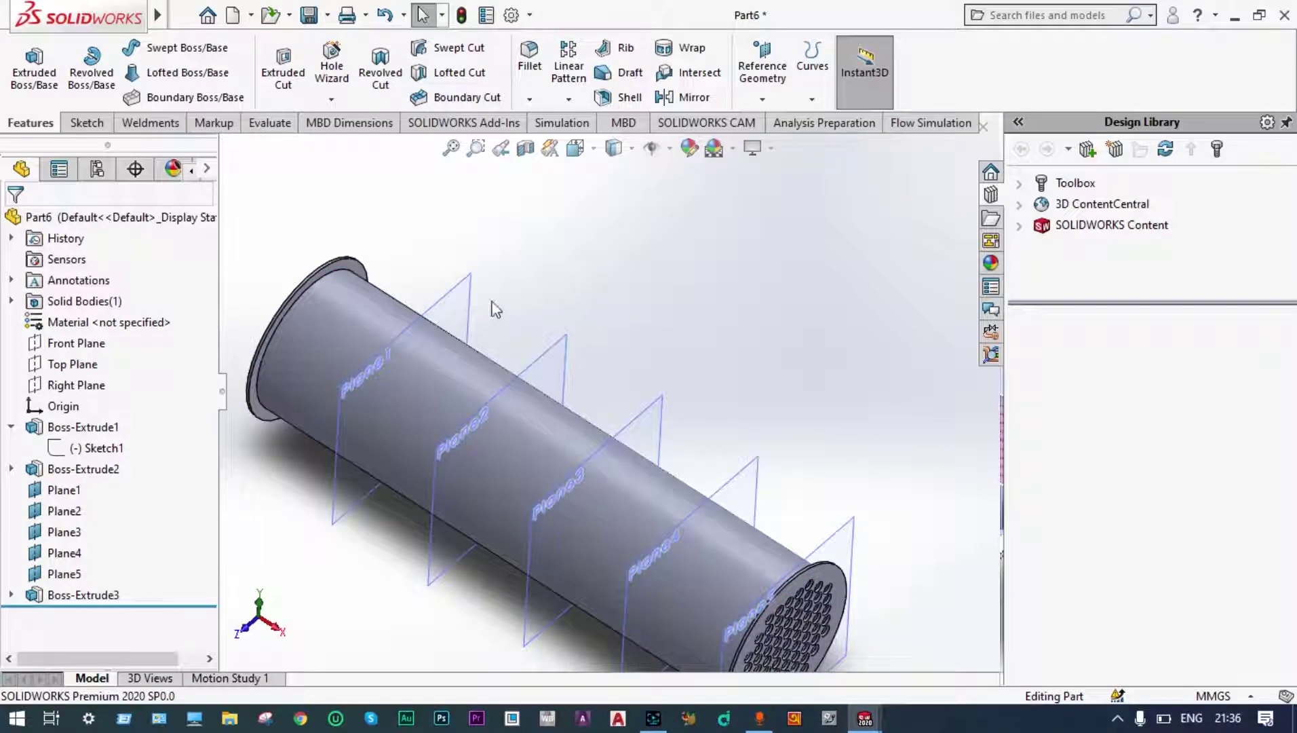
pyautogui.click(453, 303)
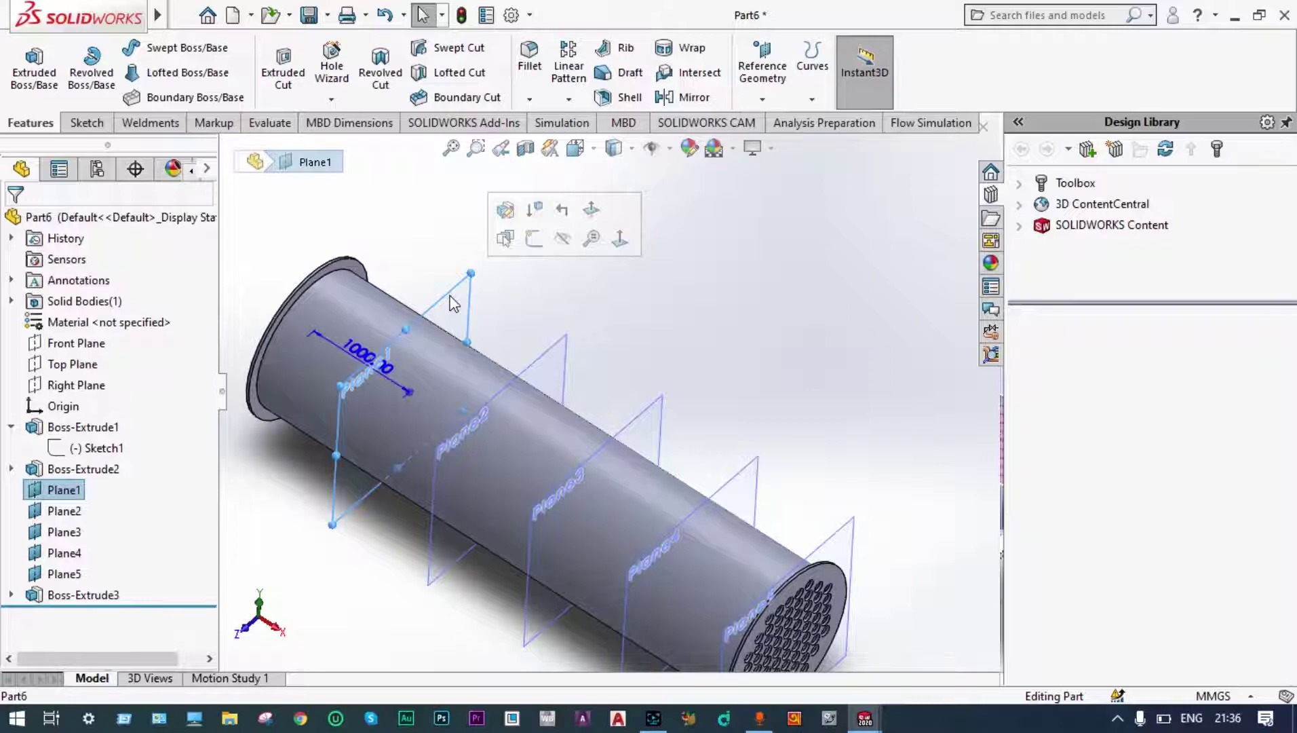
pyautogui.click(87, 123)
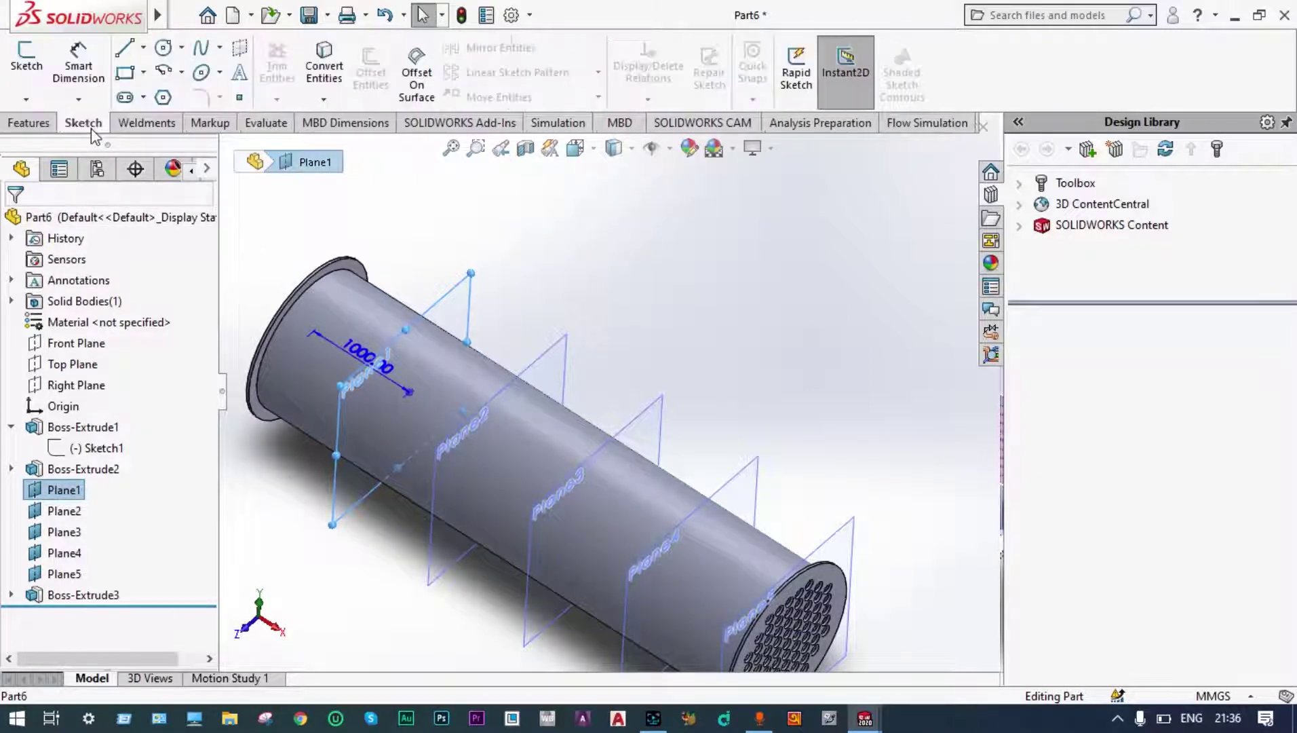
pyautogui.click(25, 66)
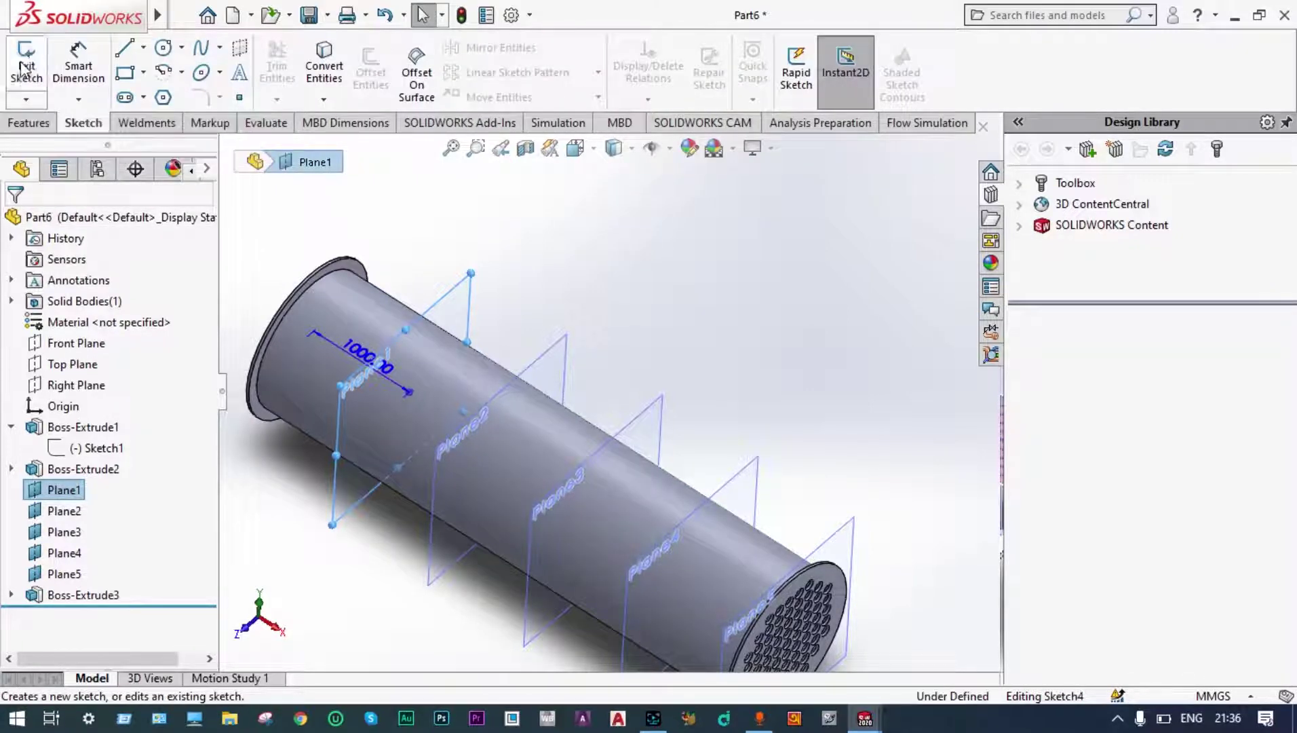
pyautogui.click(101, 449)
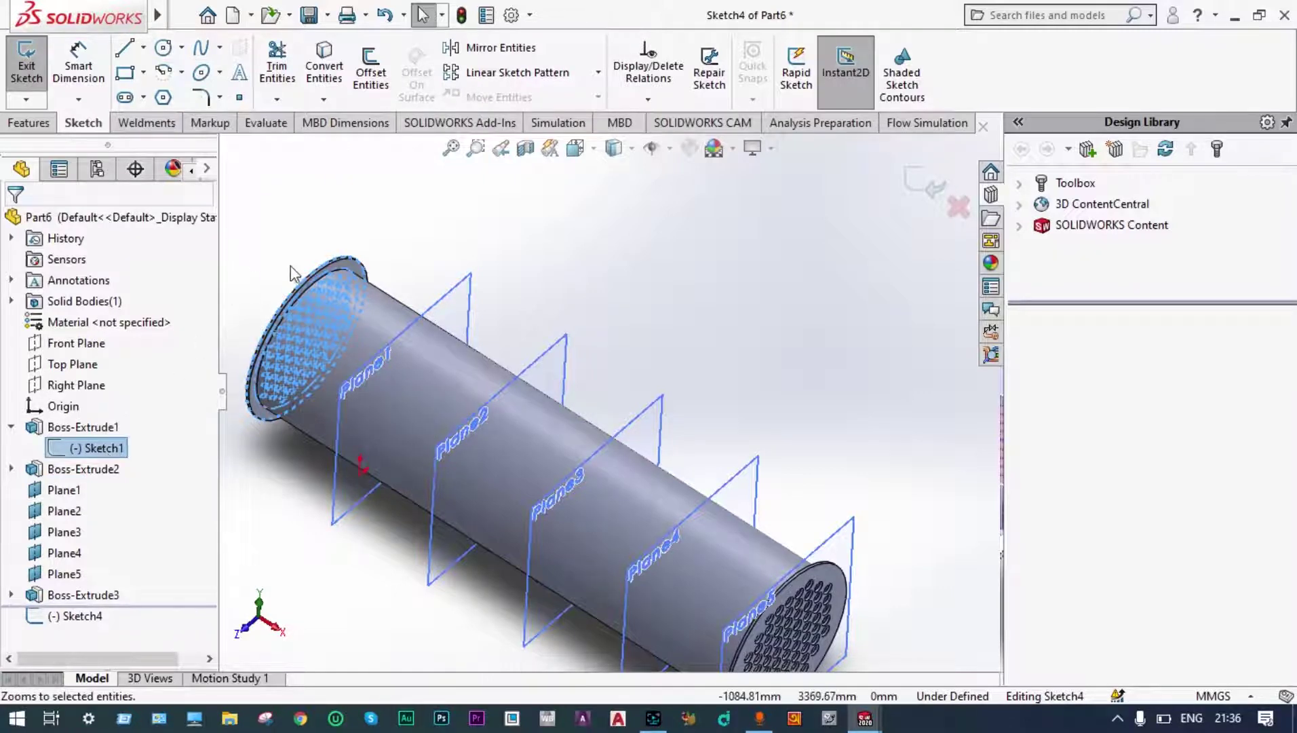
pyautogui.click(320, 80)
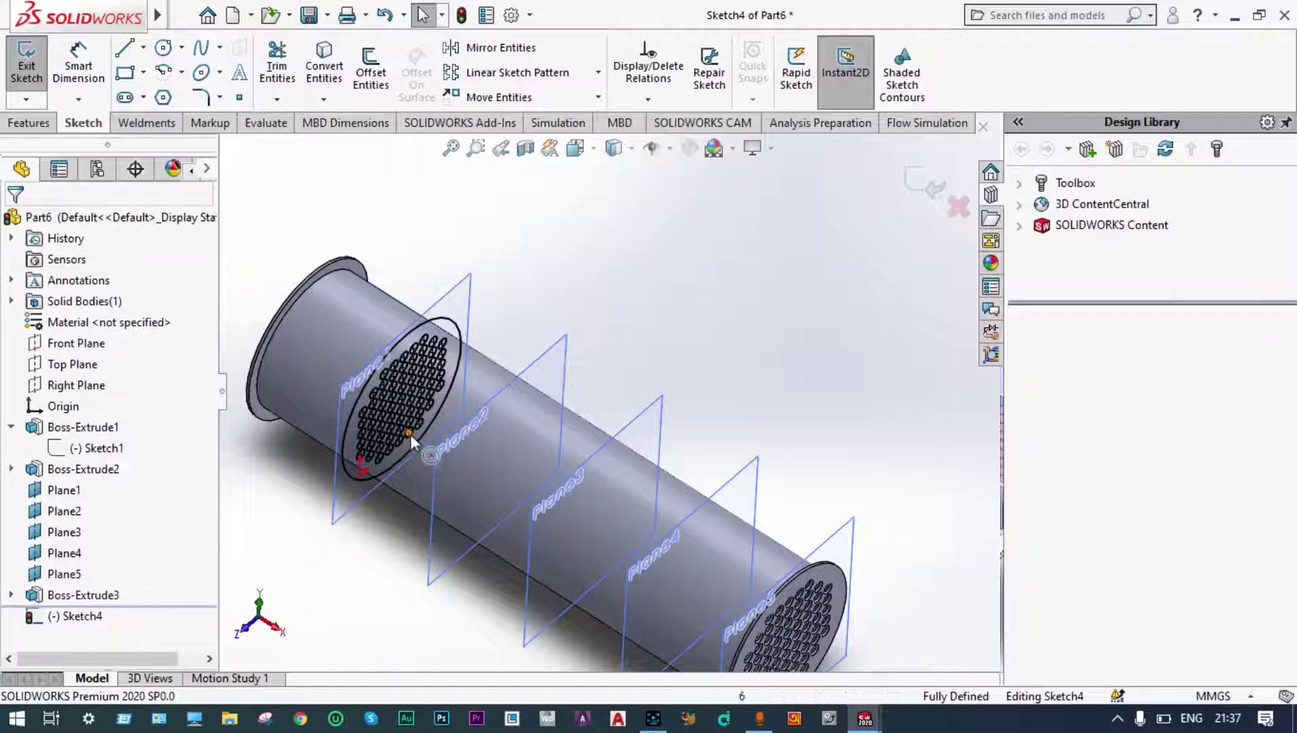
# - View the sketch face-on and draw a circle centred on the middle hole, dimensioned to a 1250 mm diameter
pyautogui.click(98, 618)
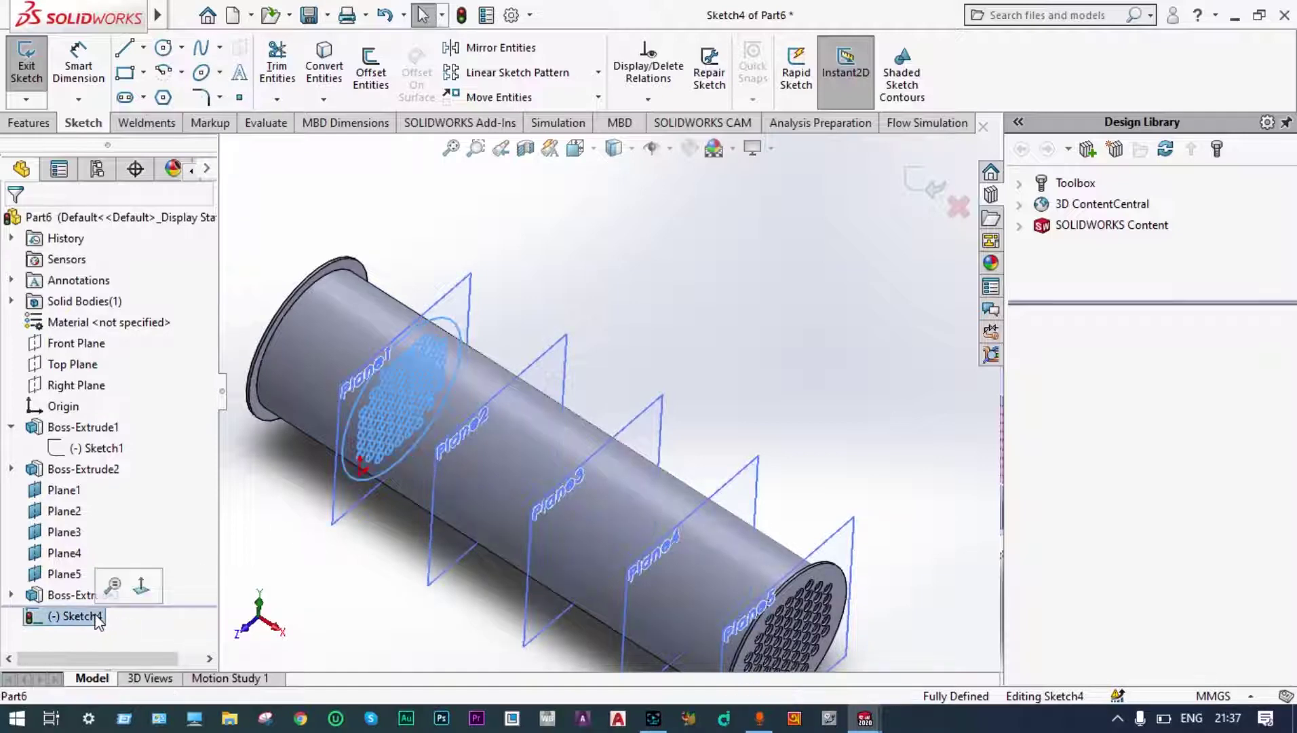
pyautogui.click(141, 586)
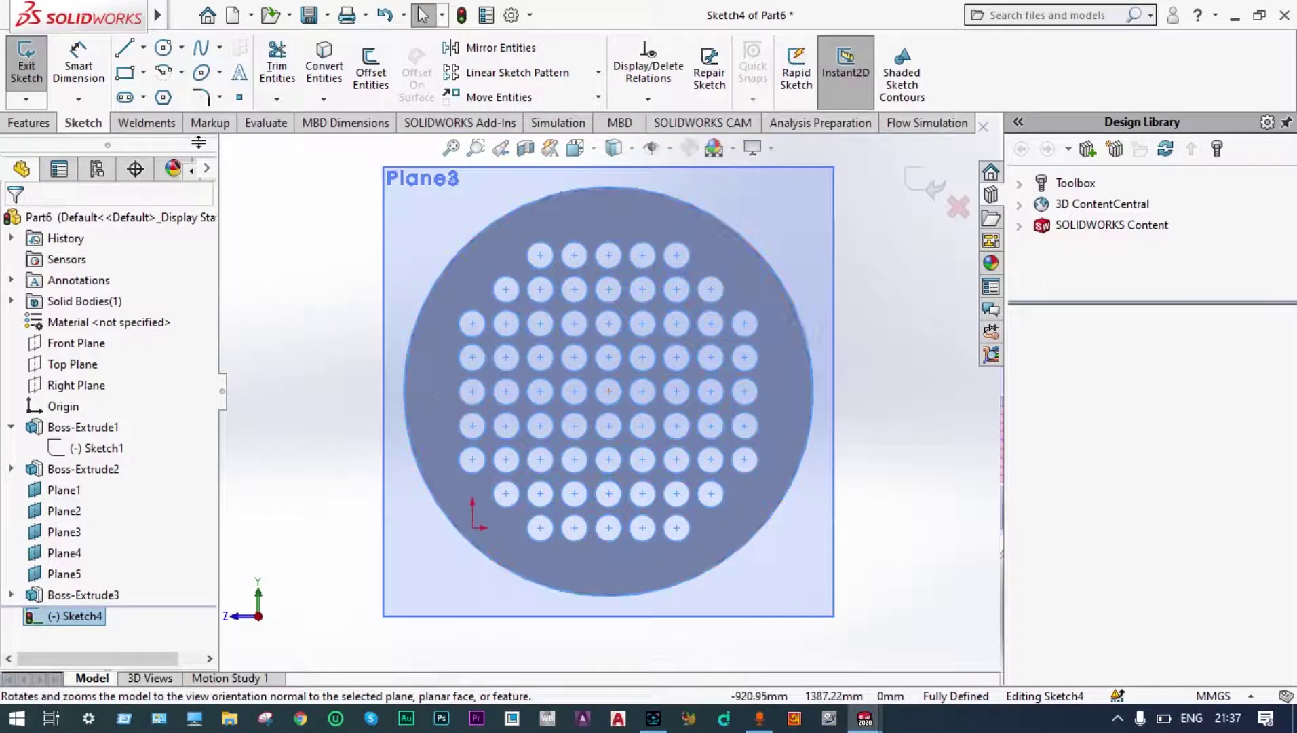
pyautogui.click(163, 47)
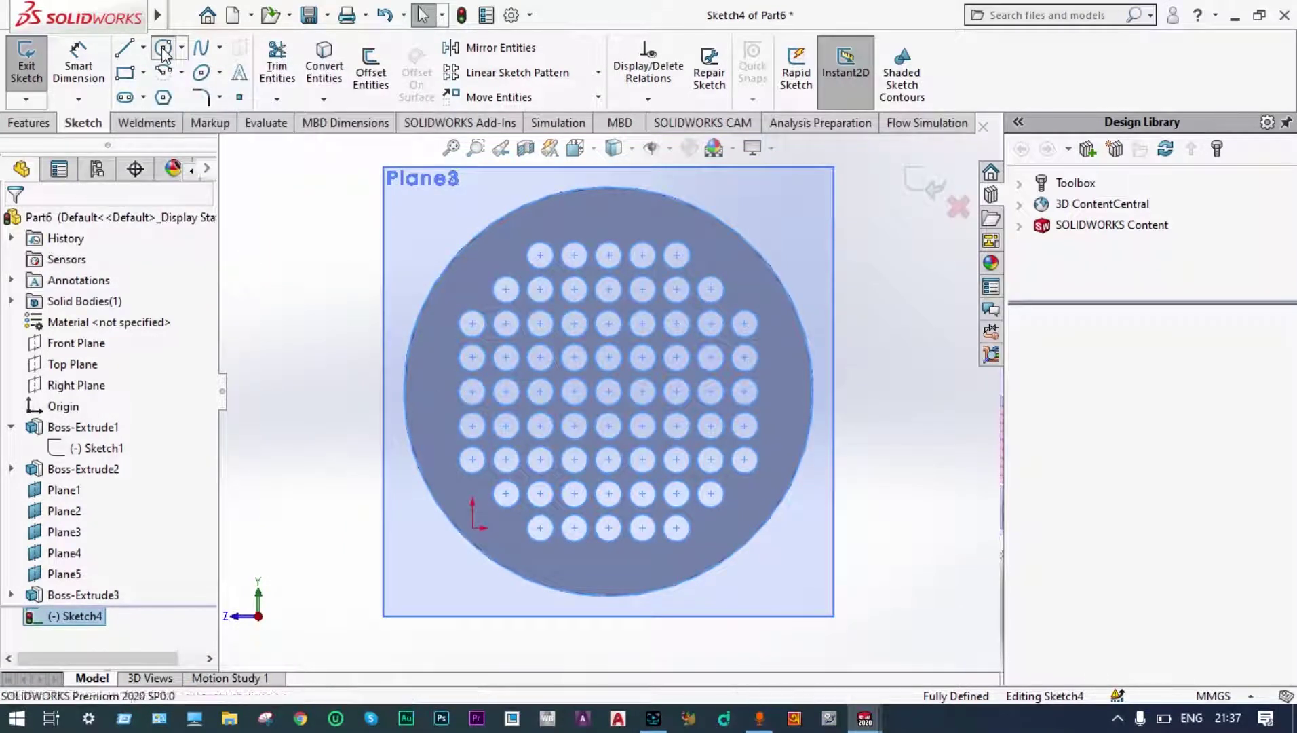
pyautogui.click(608, 391)
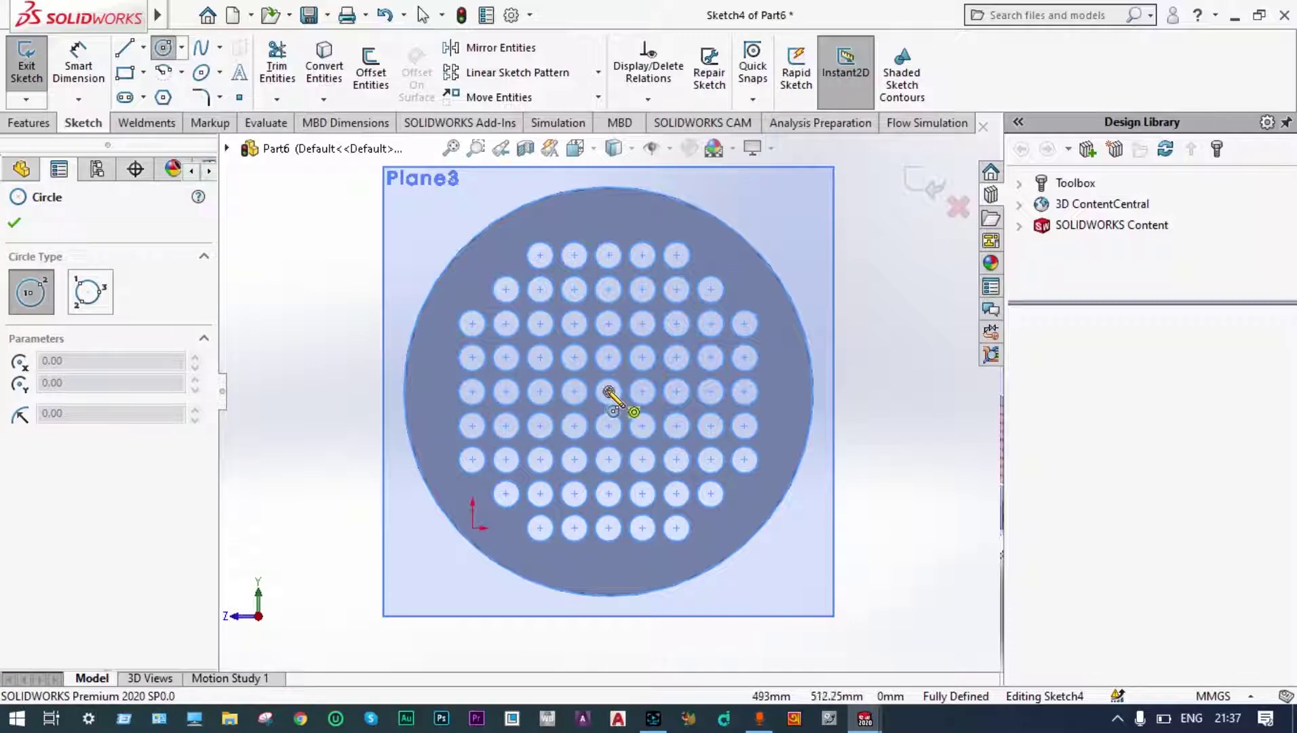
pyautogui.click(445, 454)
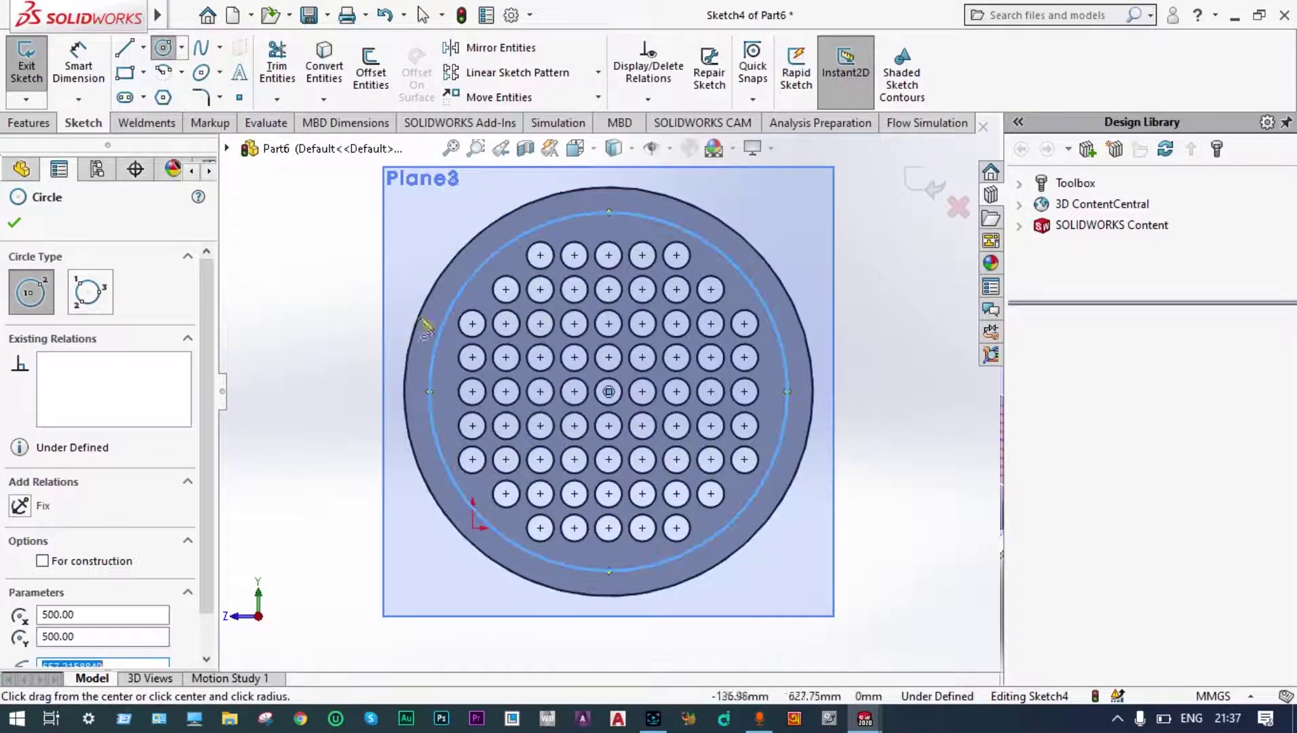
pyautogui.click(78, 67)
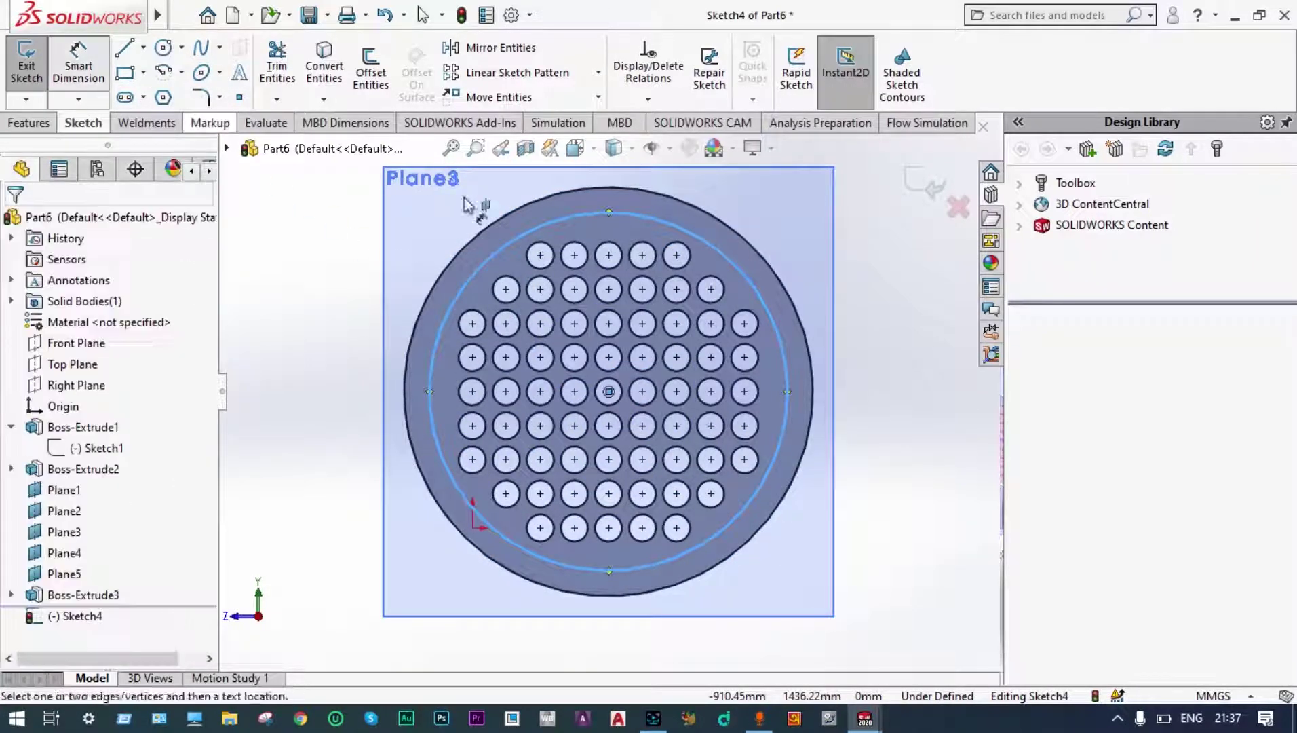
pyautogui.click(760, 288)
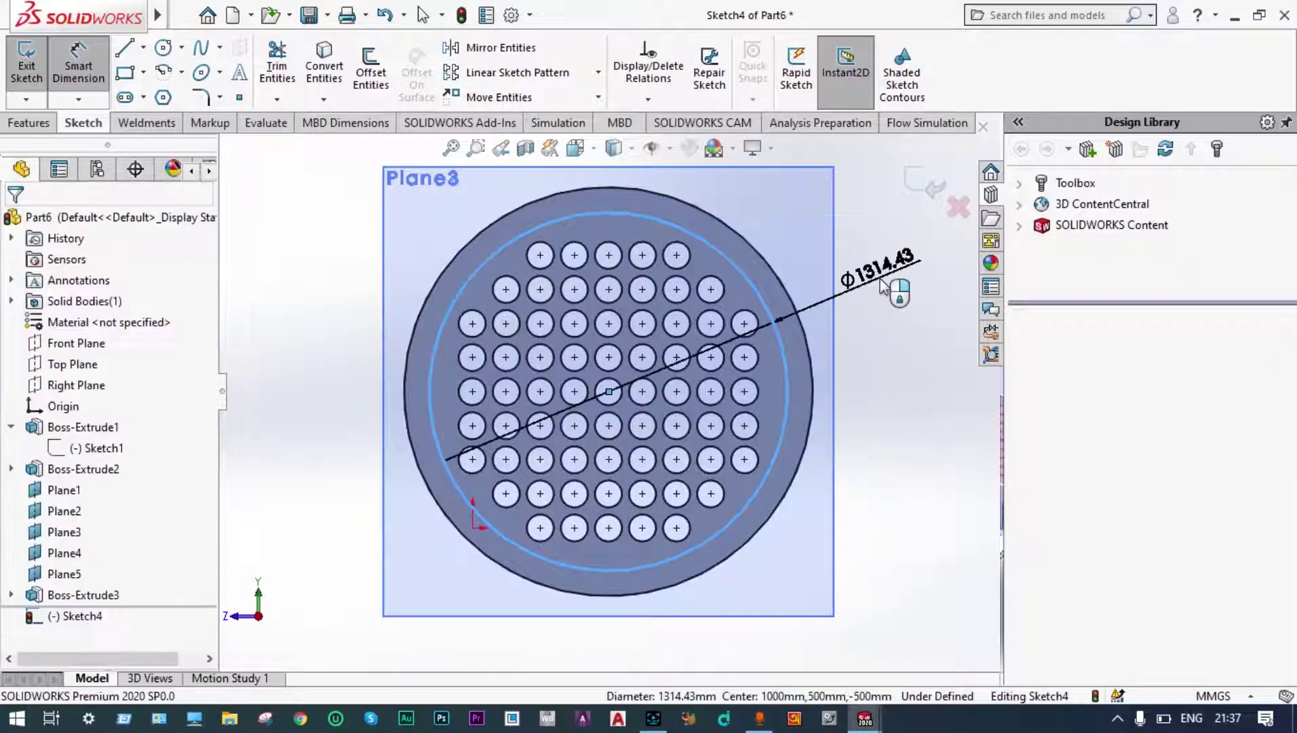
pyautogui.click(882, 285)
pyautogui.write('1250')
pyautogui.press('Return')
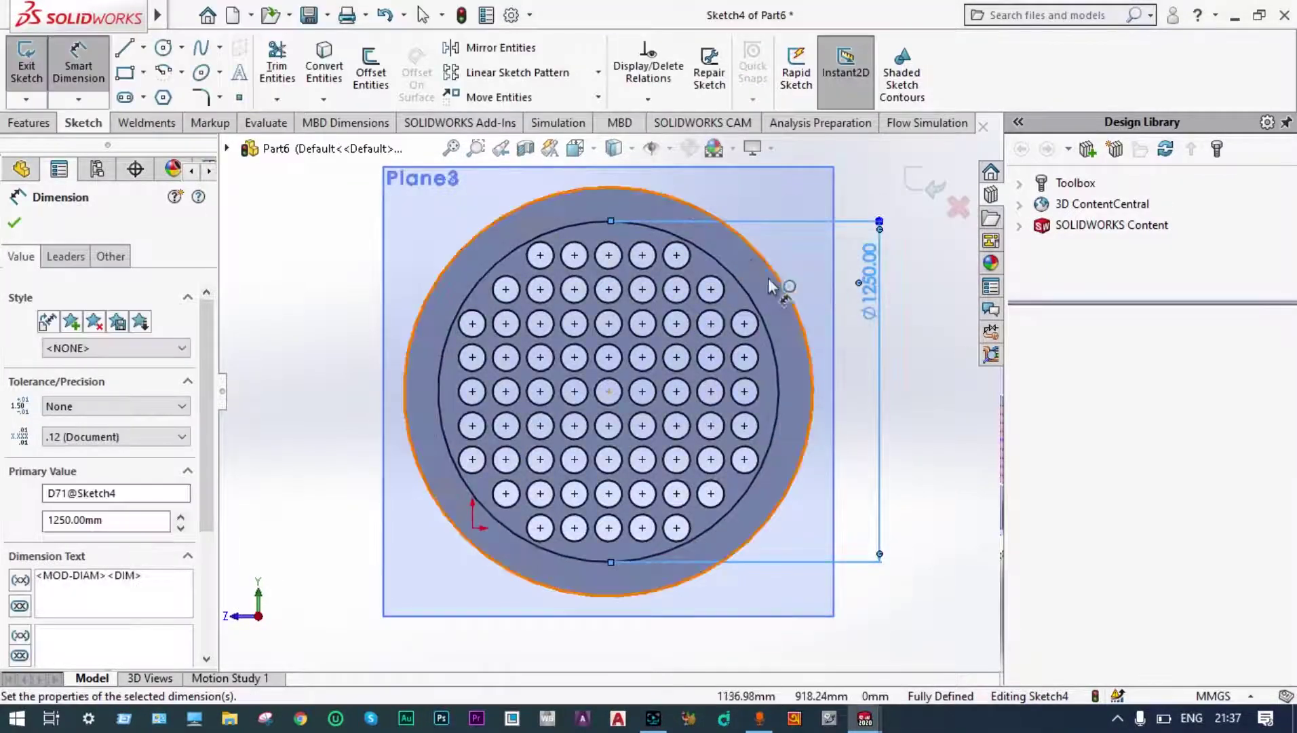
# - Draw a vertical line through the centre of the 1250 mm circle, from its uppermost to its lowest point
pyautogui.click(124, 48)
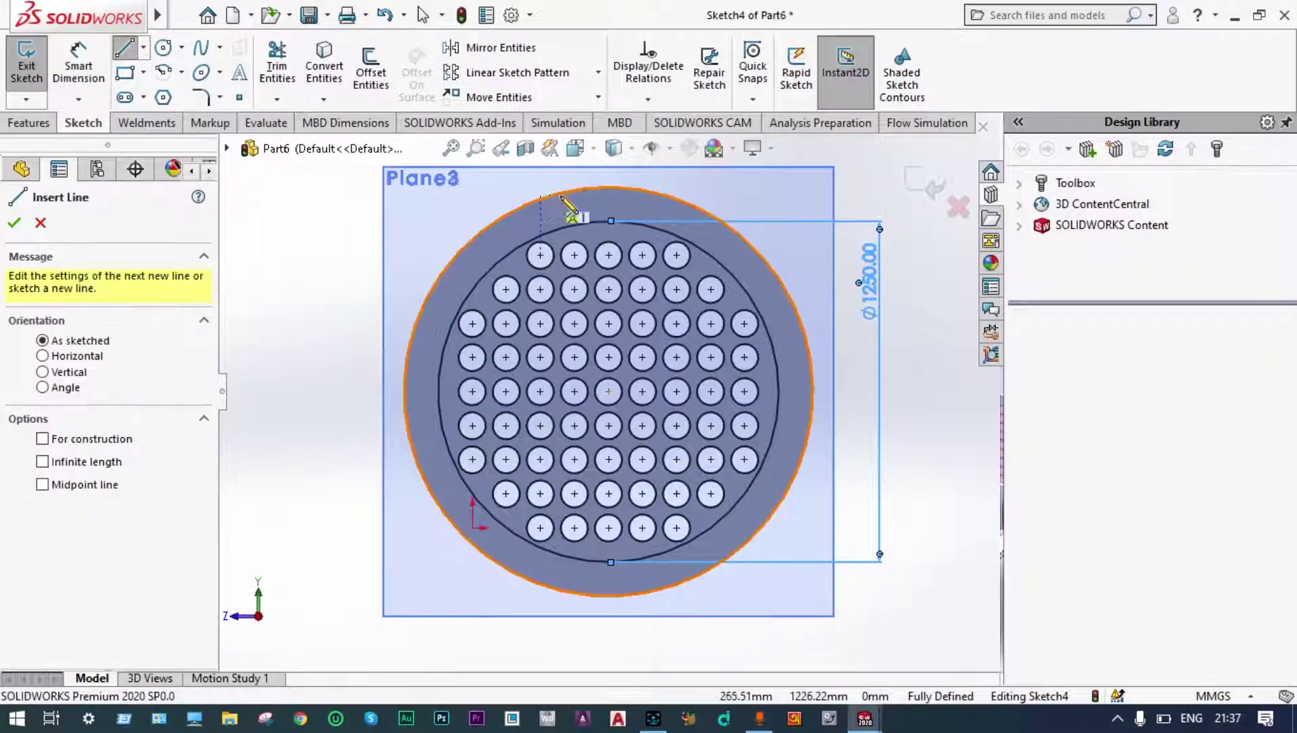
pyautogui.click(610, 221)
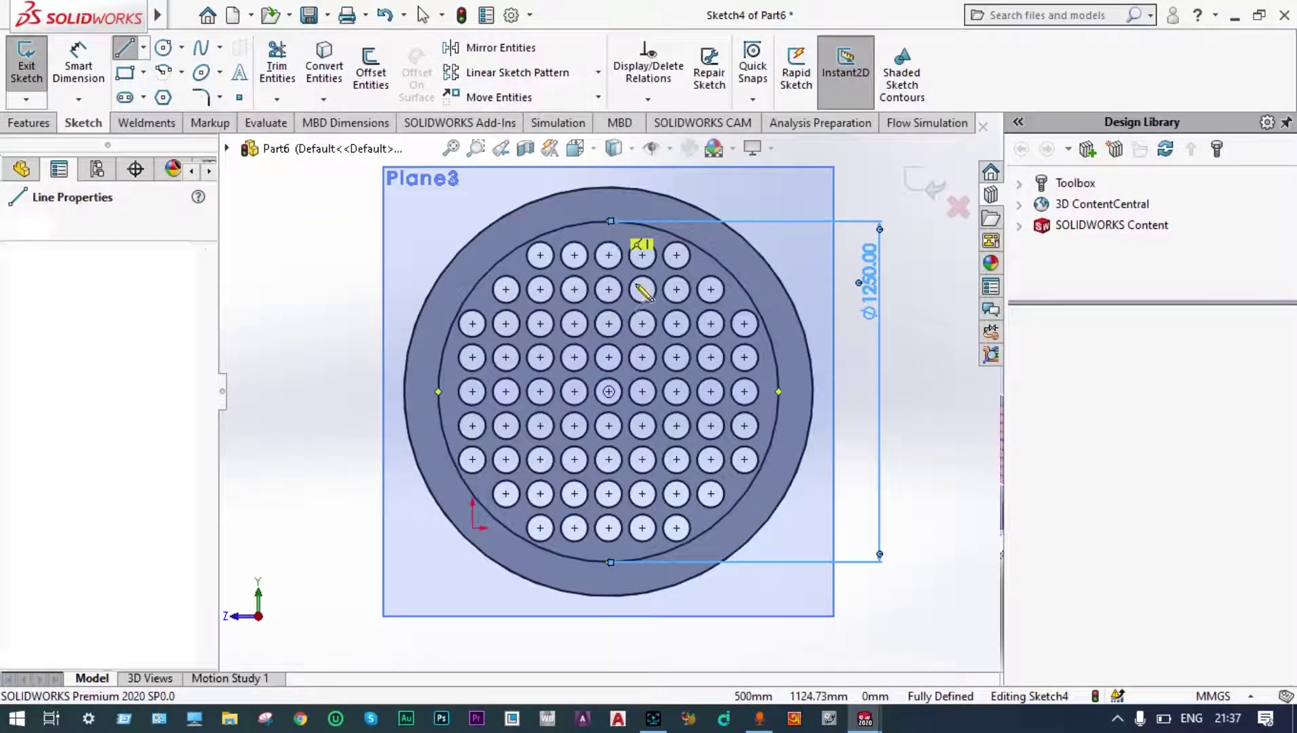
pyautogui.click(609, 562)
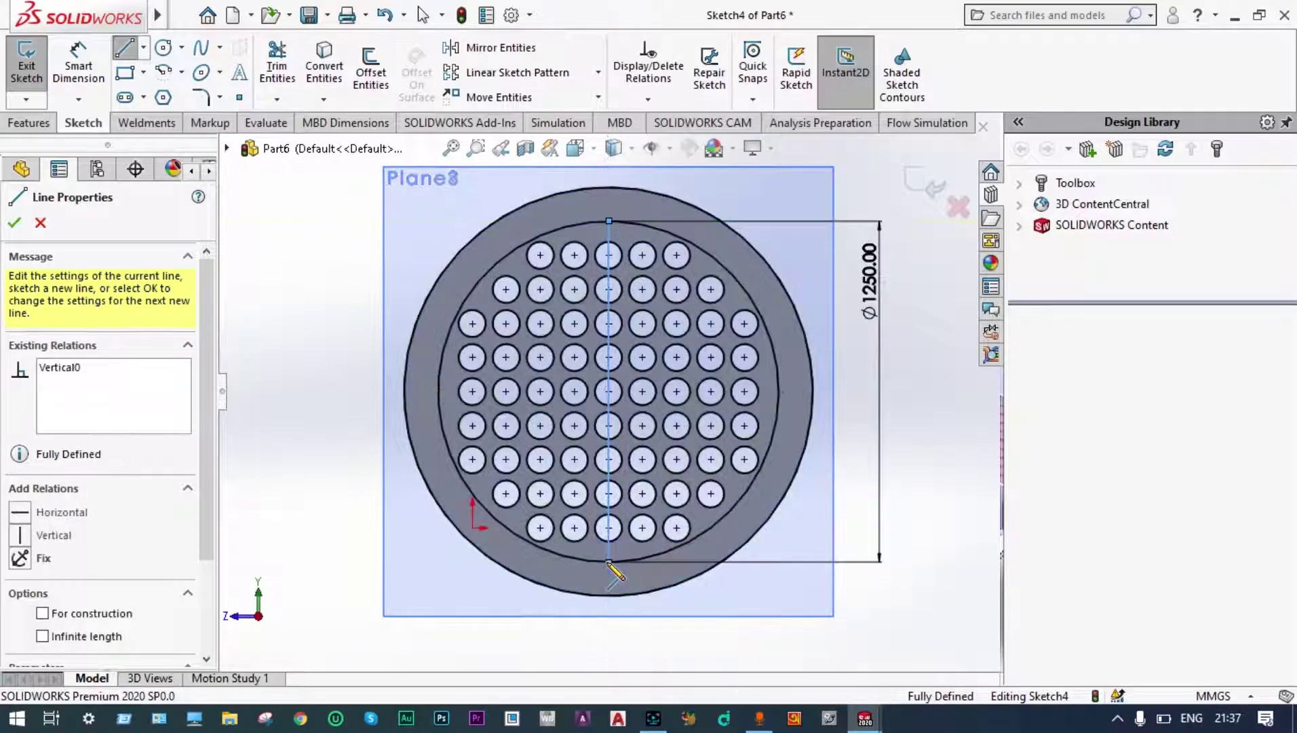
pyautogui.press('Escape')
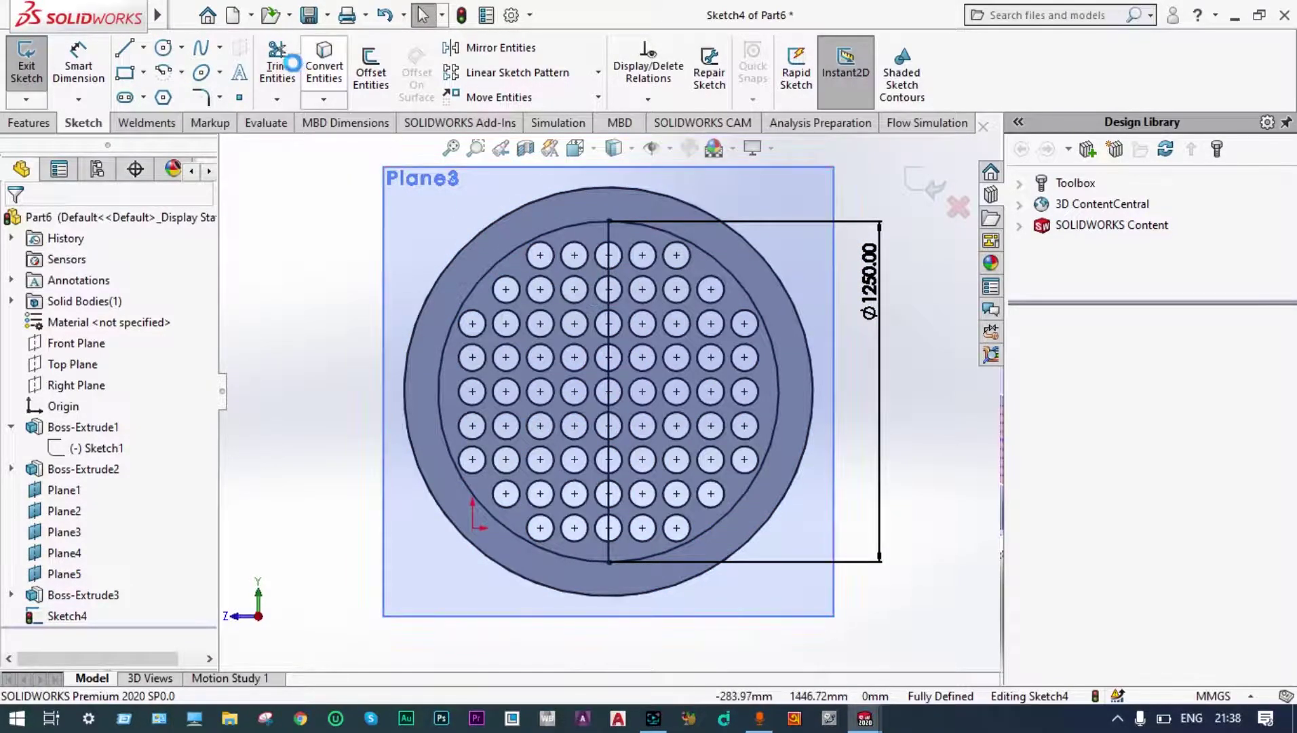
# - Trim away the outer circle, the right half of the 1250 mm circle and the three rightmost columns of hole circles
pyautogui.click(277, 68)
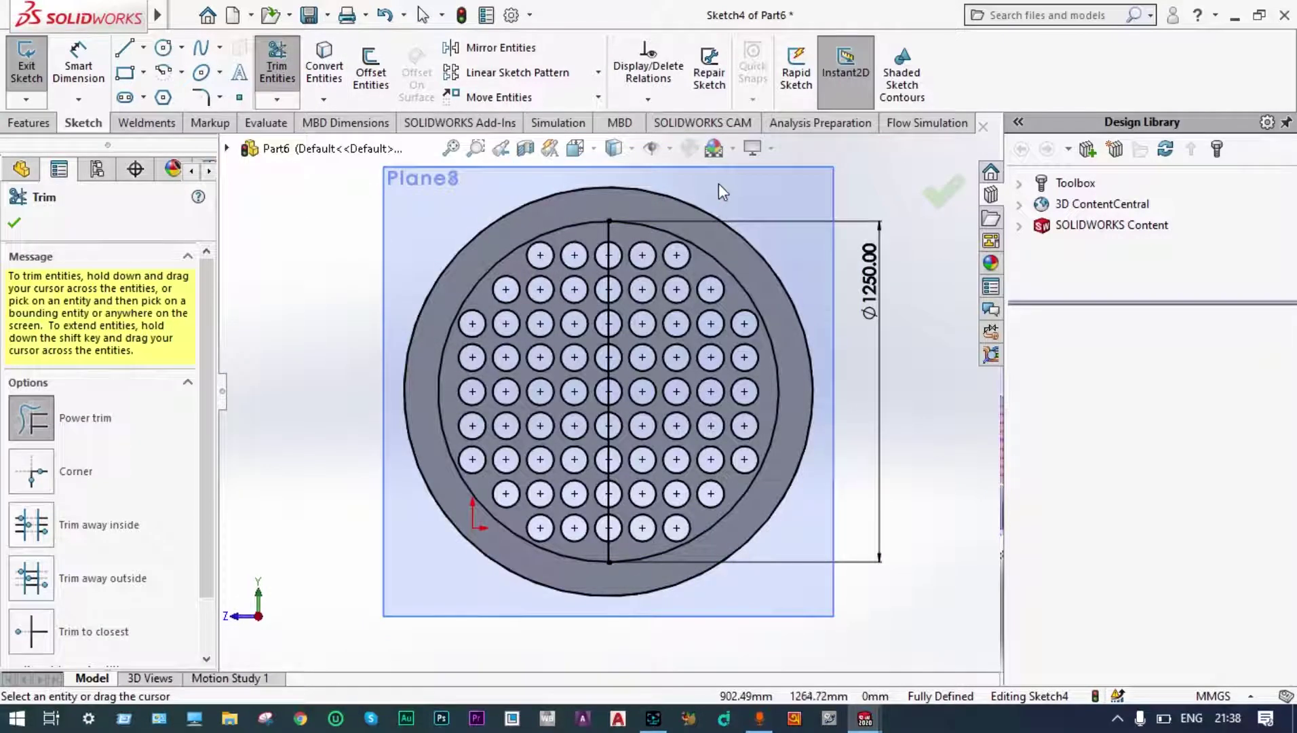
pyautogui.moveTo(718, 183); pyautogui.dragTo(760, 406)
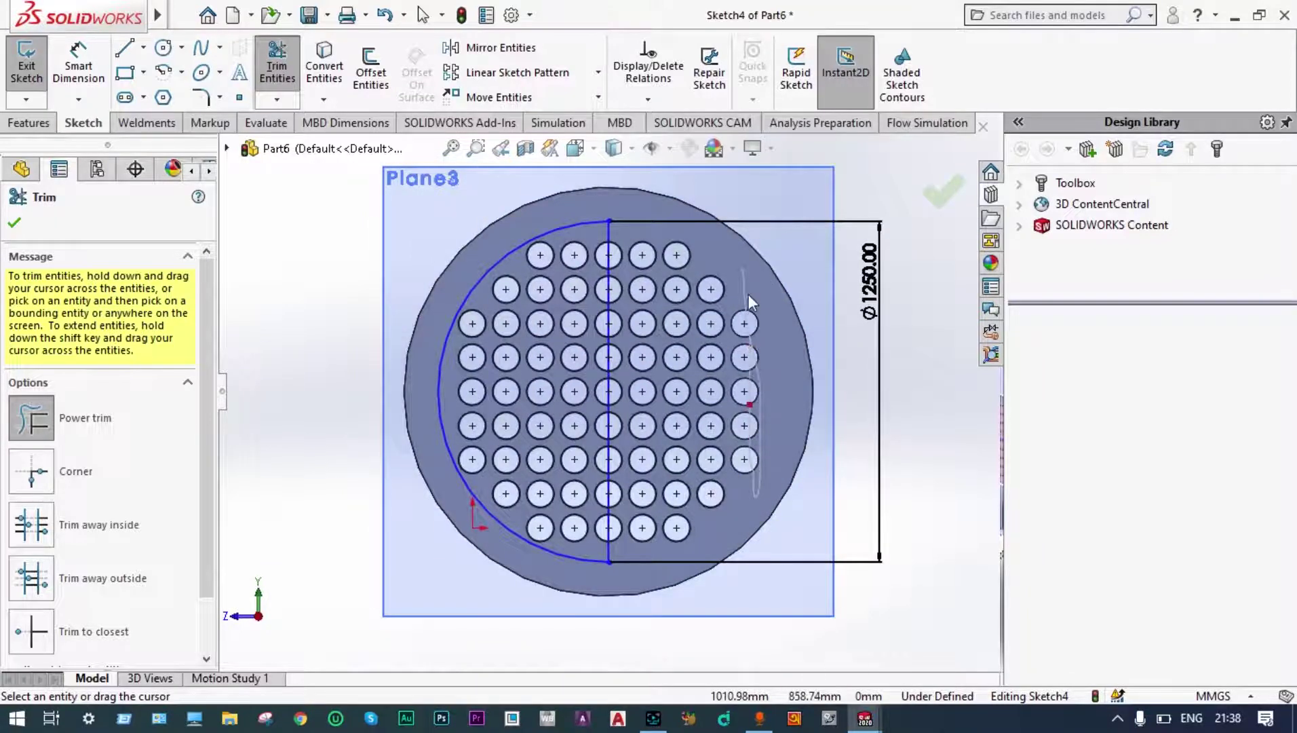
pyautogui.moveTo(749, 295); pyautogui.dragTo(749, 296)
pyautogui.moveTo(700, 228); pyautogui.dragTo(715, 509)
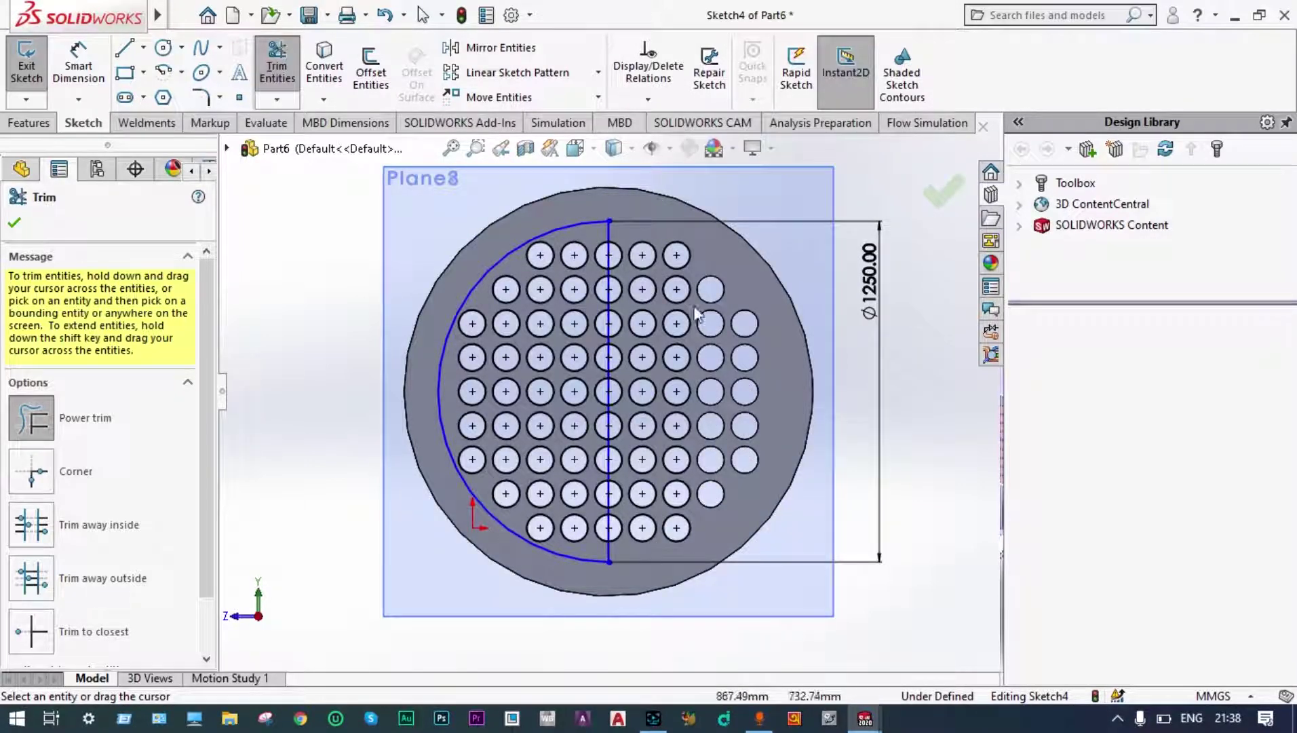
pyautogui.moveTo(676, 235); pyautogui.dragTo(677, 555)
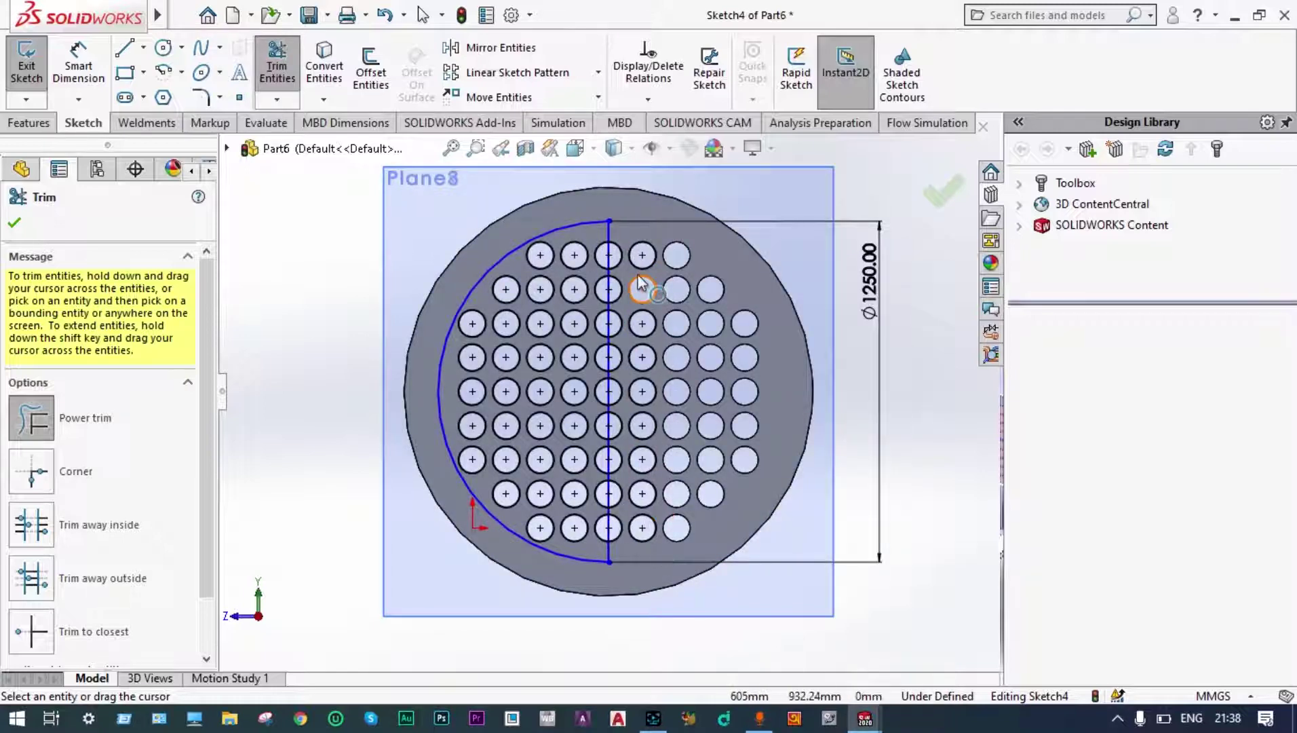
# - Trim the remaining hole column right of the centre line, the middle holes' right halves and the line segments inside them, and exit the sketch
pyautogui.scroll(-2, 640, 283)
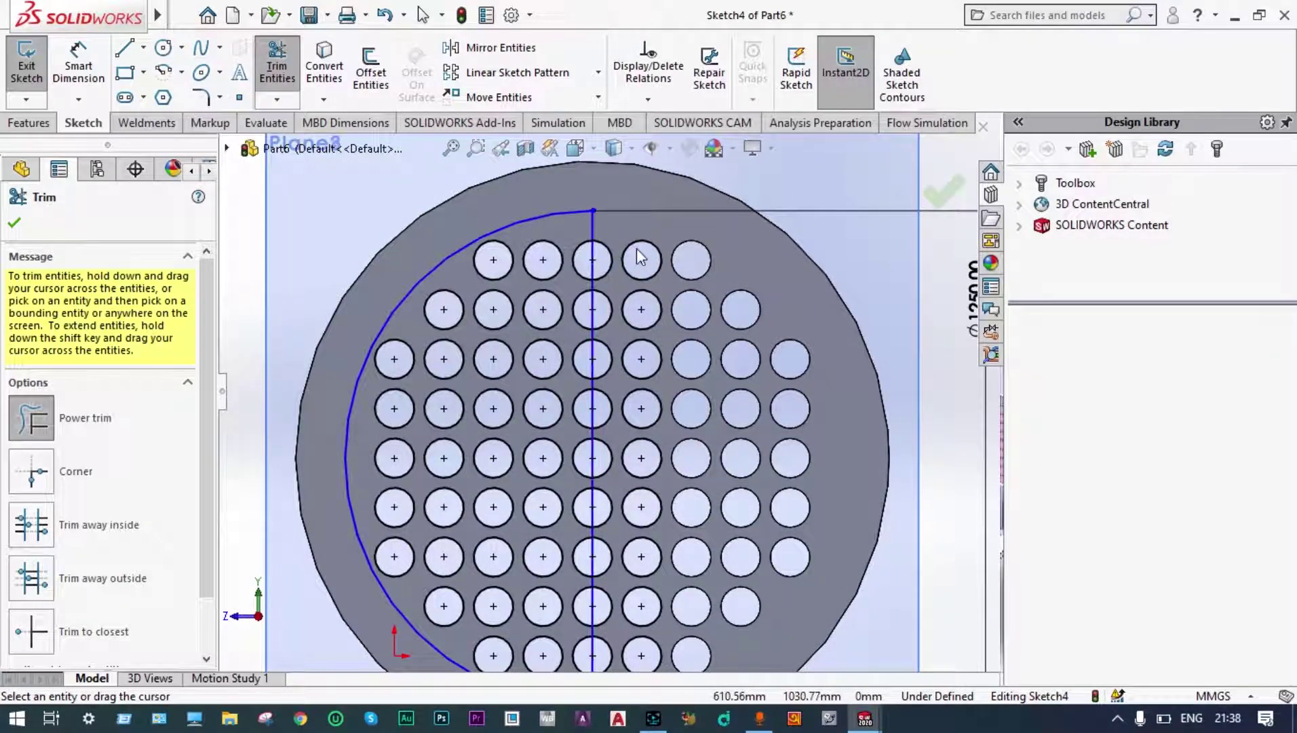
pyautogui.scroll(-5, 558, 221)
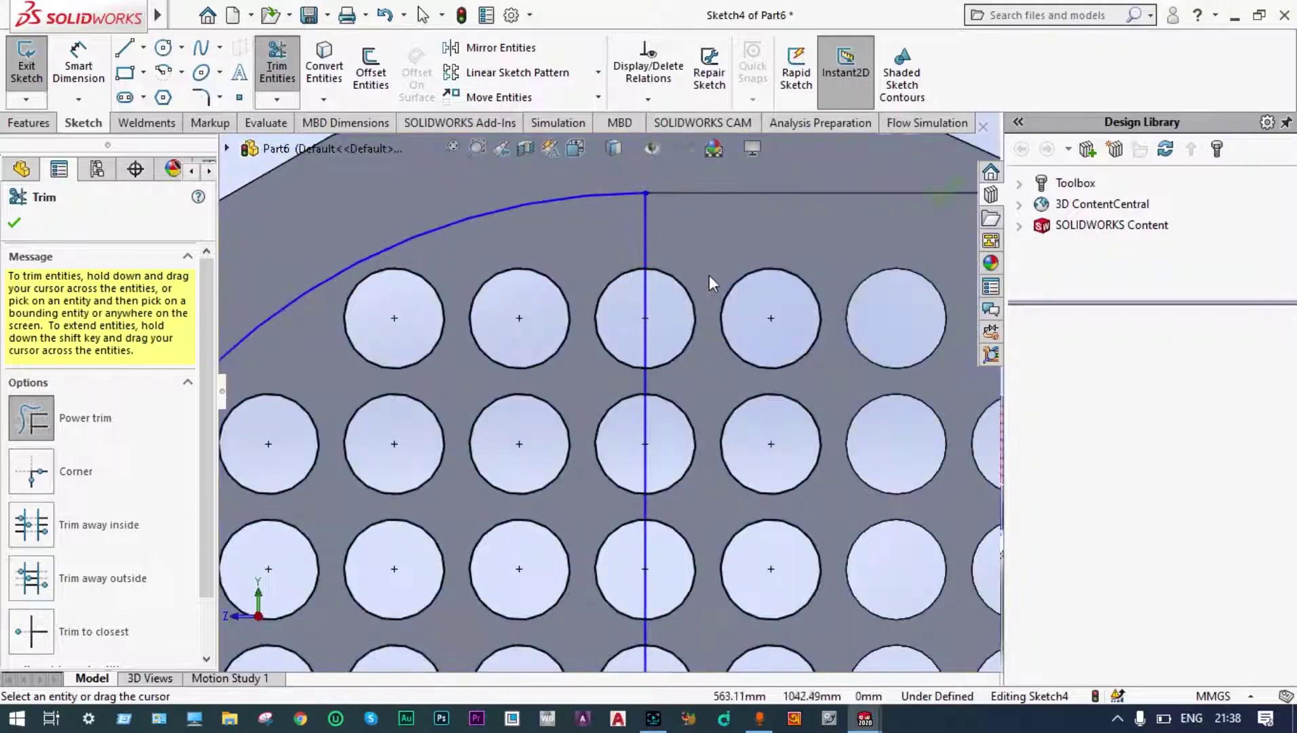
pyautogui.moveTo(686, 289); pyautogui.dragTo(604, 312)
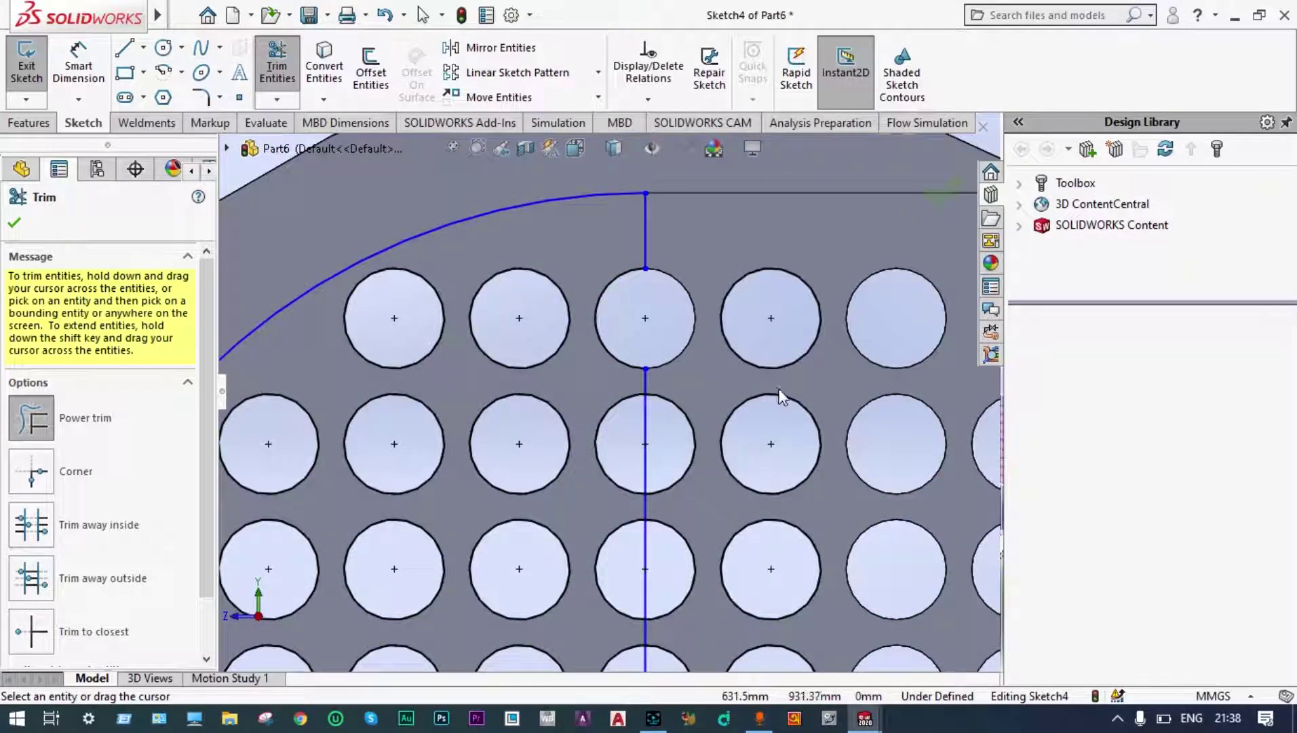
pyautogui.moveTo(637, 454)
pyautogui.mouseDown()
pyautogui.moveTo(695, 448)
pyautogui.moveTo(754, 463)
pyautogui.mouseUp()
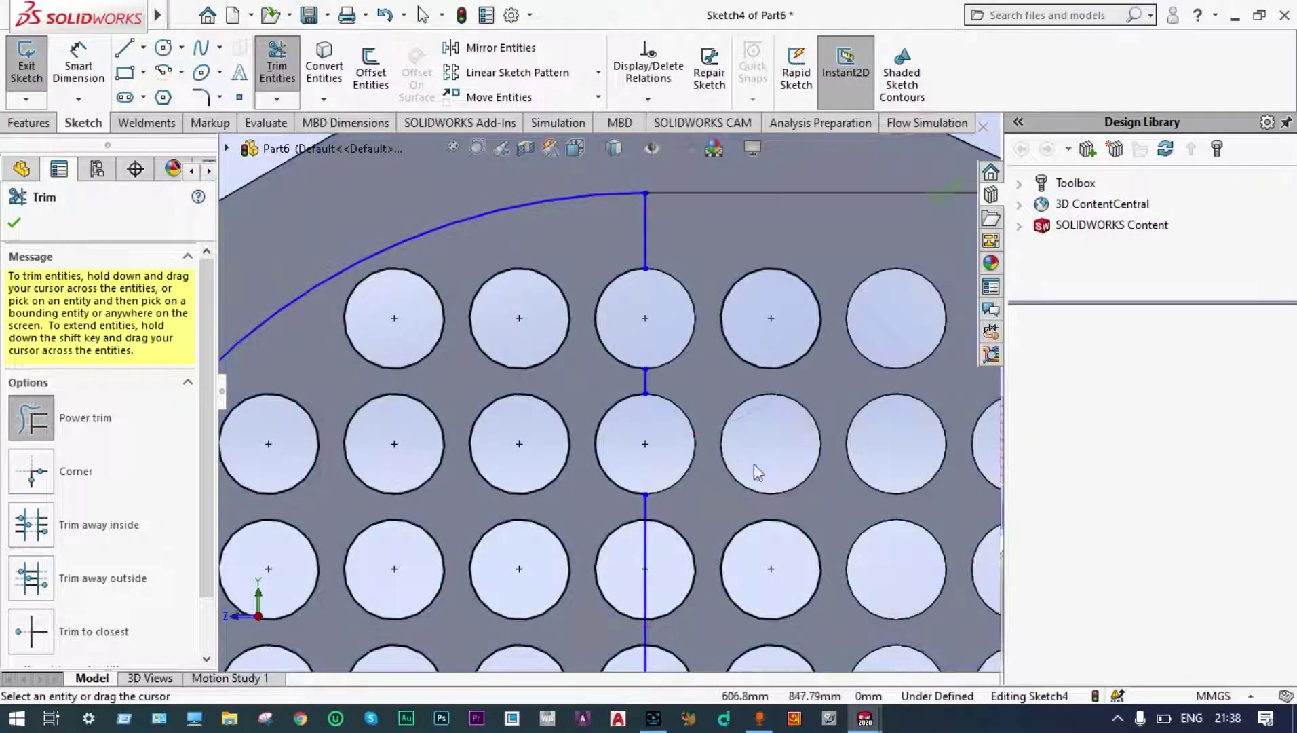
pyautogui.moveTo(780, 575); pyautogui.dragTo(630, 600)
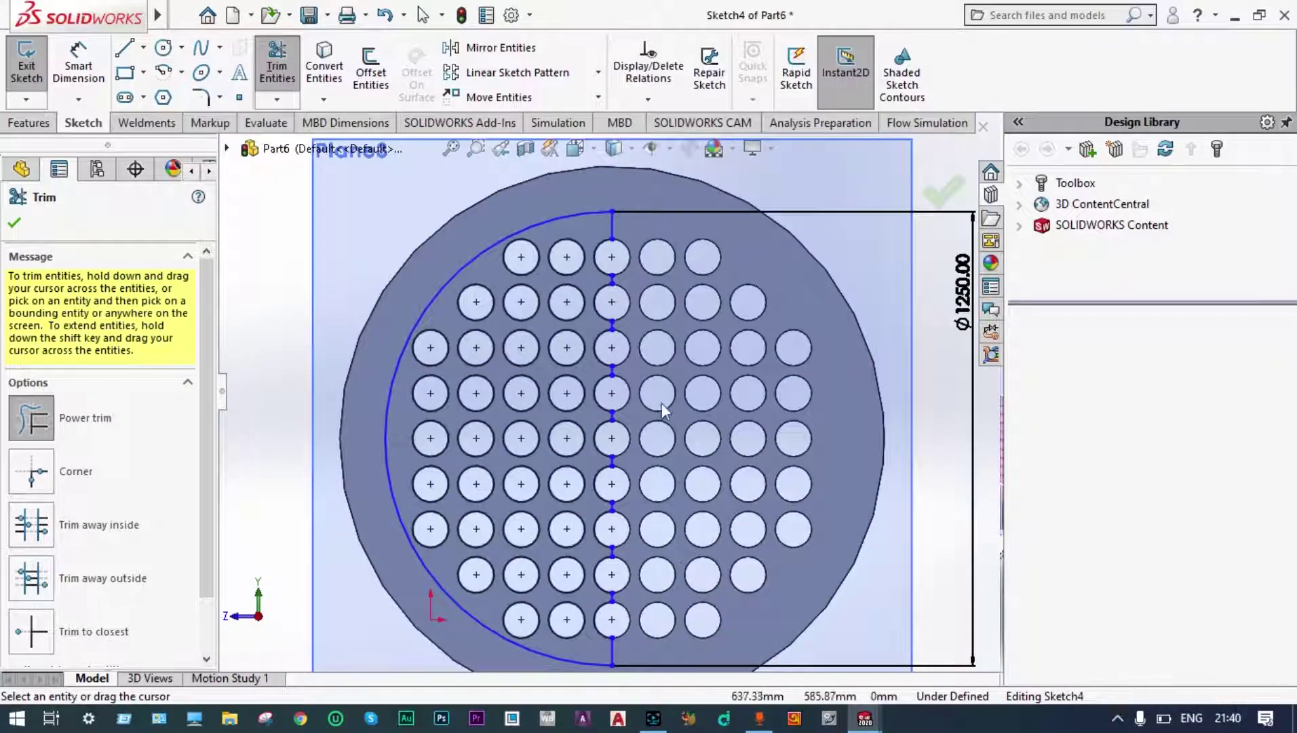
pyautogui.click(950, 194)
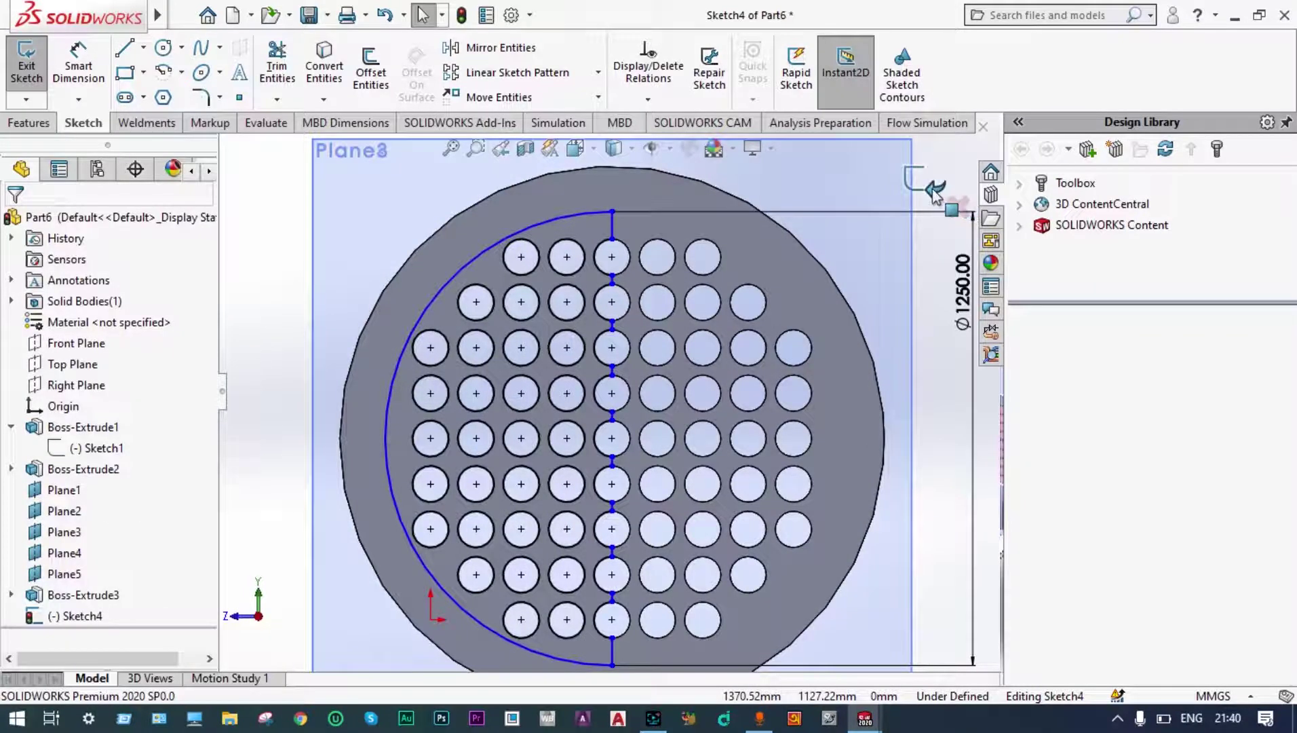
pyautogui.click(934, 192)
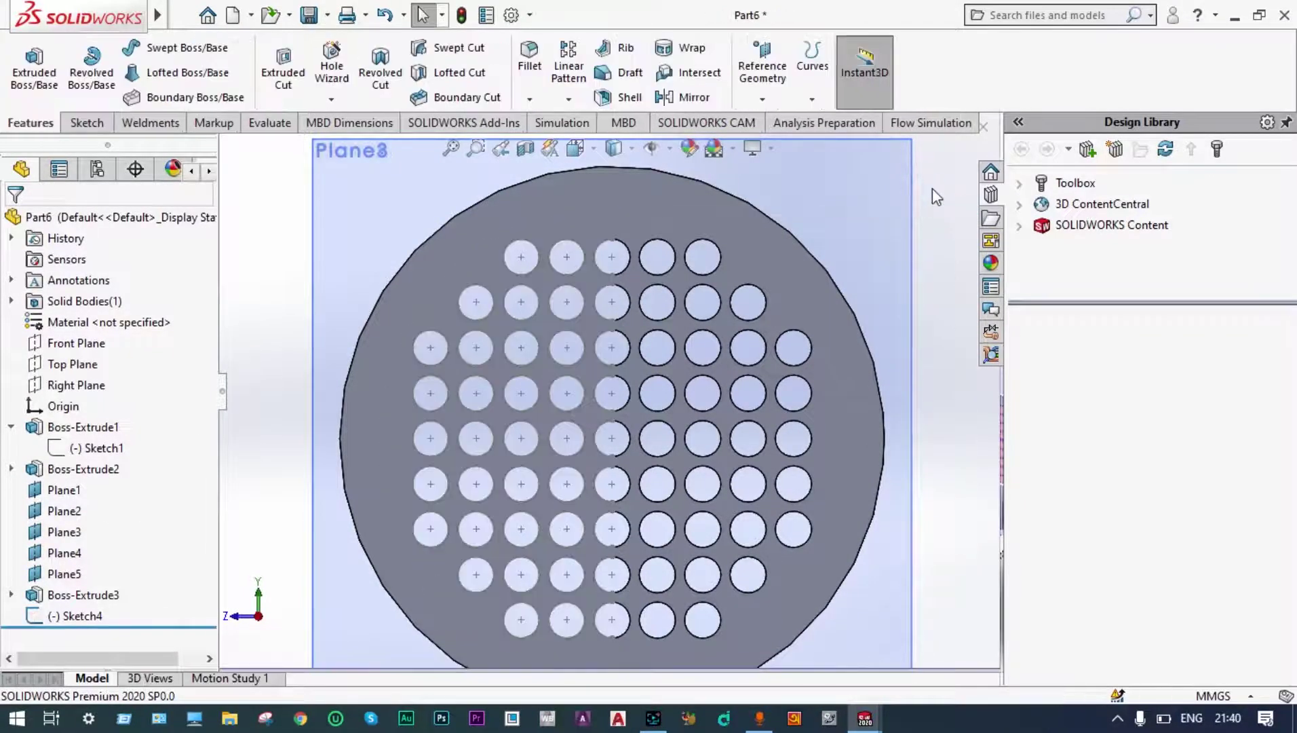
# - Extrude the trimmed half-circle baffle sketch as a blind 25 mm boss with the result merged
pyautogui.click(87, 616)
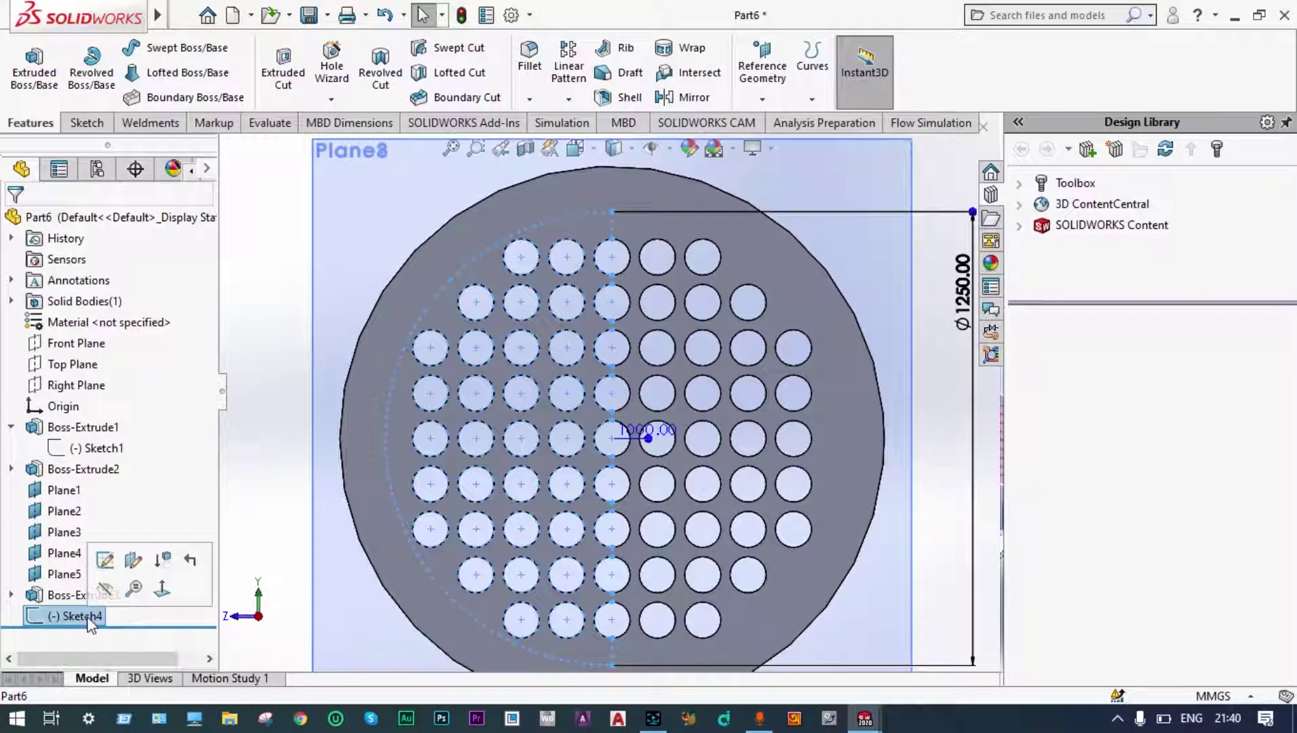
pyautogui.click(34, 73)
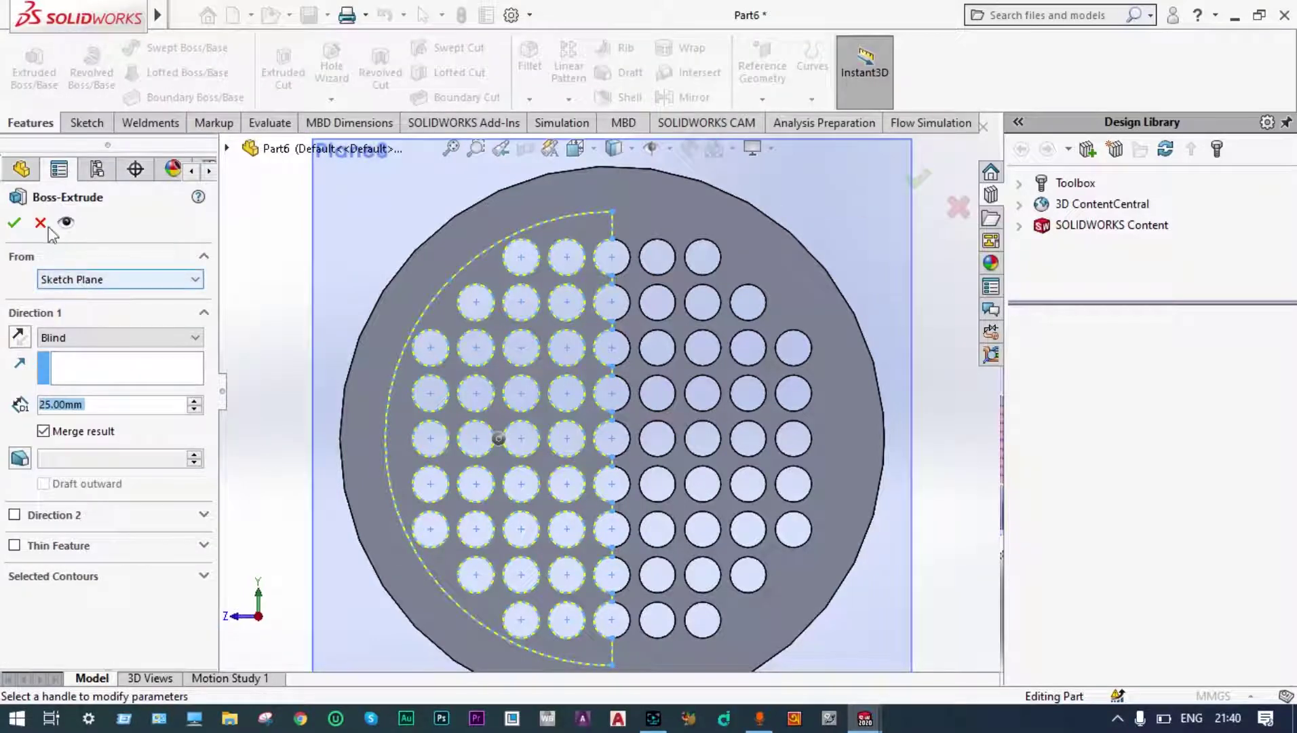
pyautogui.click(15, 224)
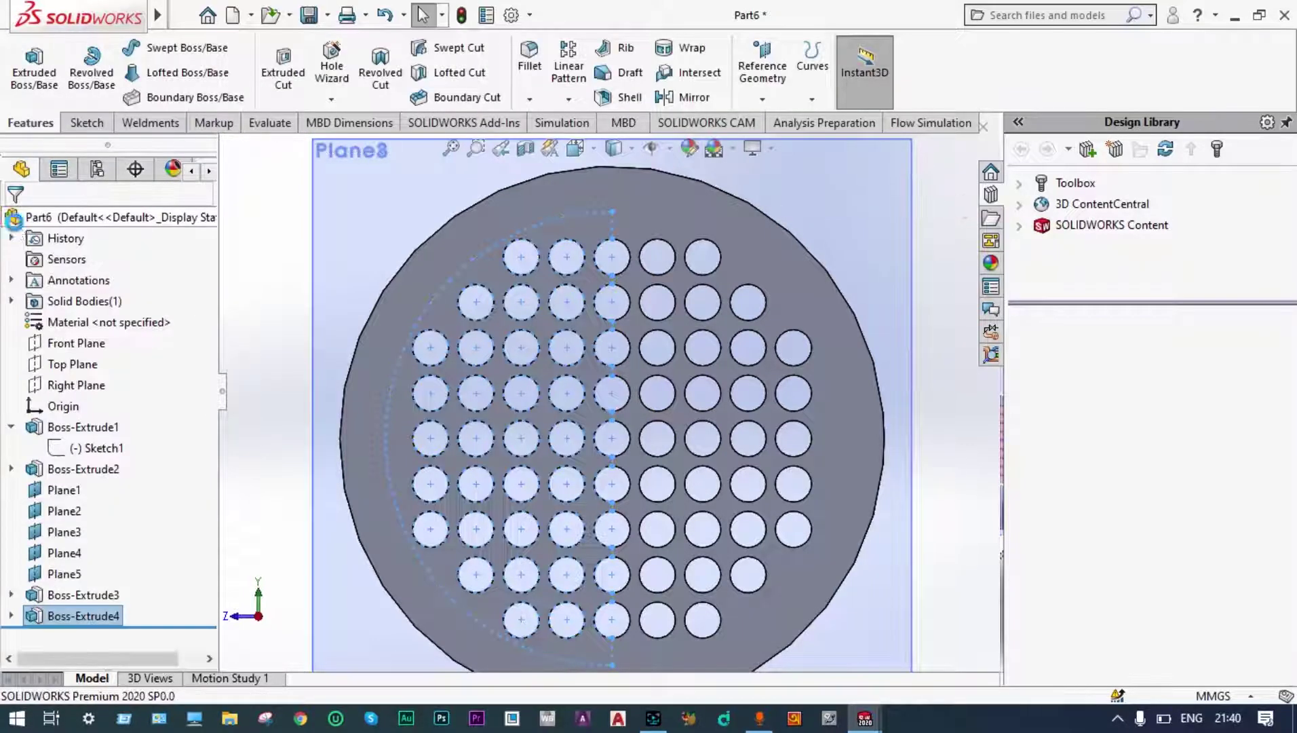
pyautogui.scroll(2, 365, 261)
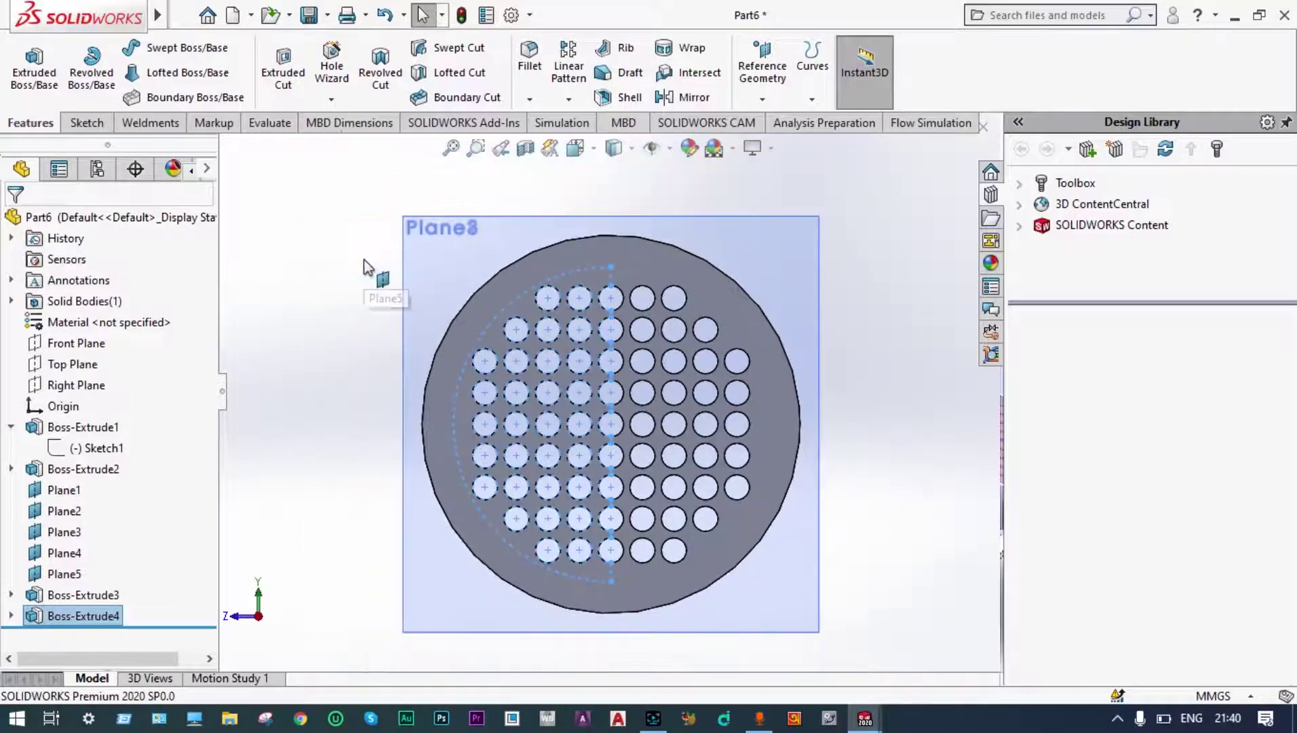
pyautogui.moveTo(370, 268); pyautogui.dragTo(397, 297, button='middle')
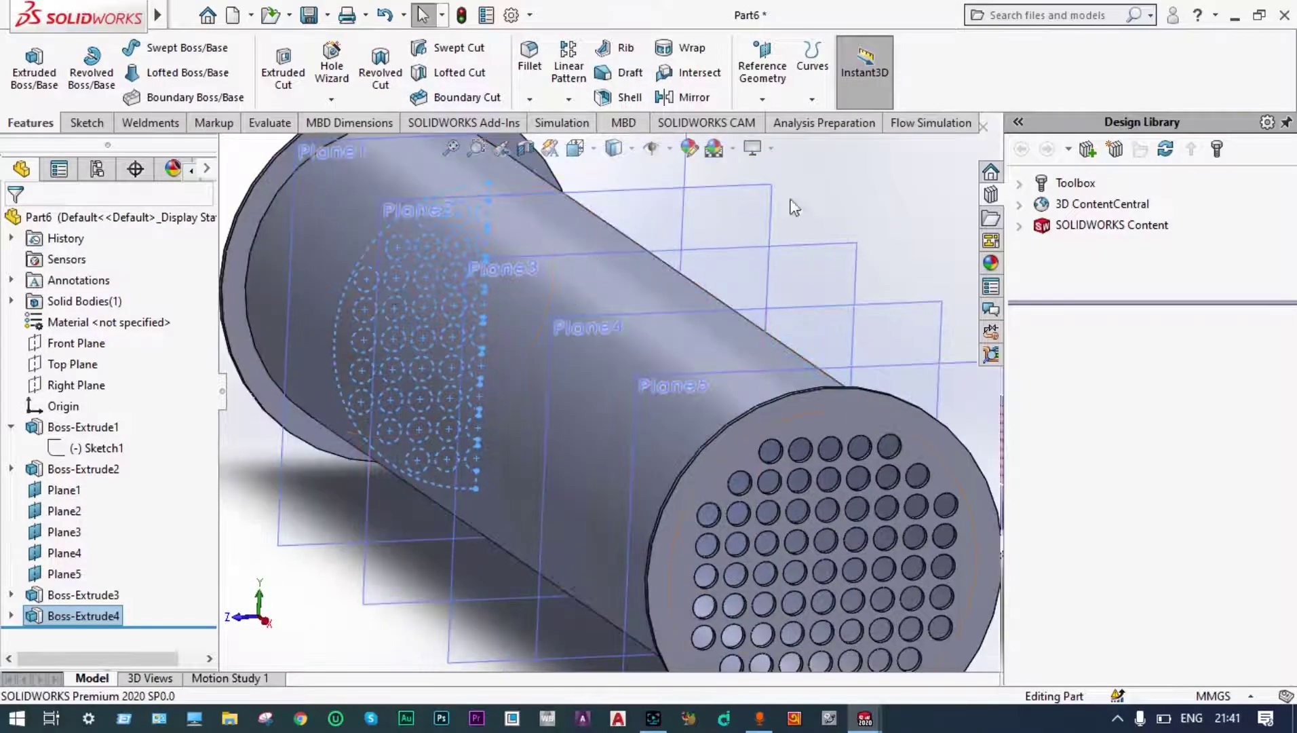
pyautogui.click(884, 164)
pyautogui.scroll(3, 838, 211)
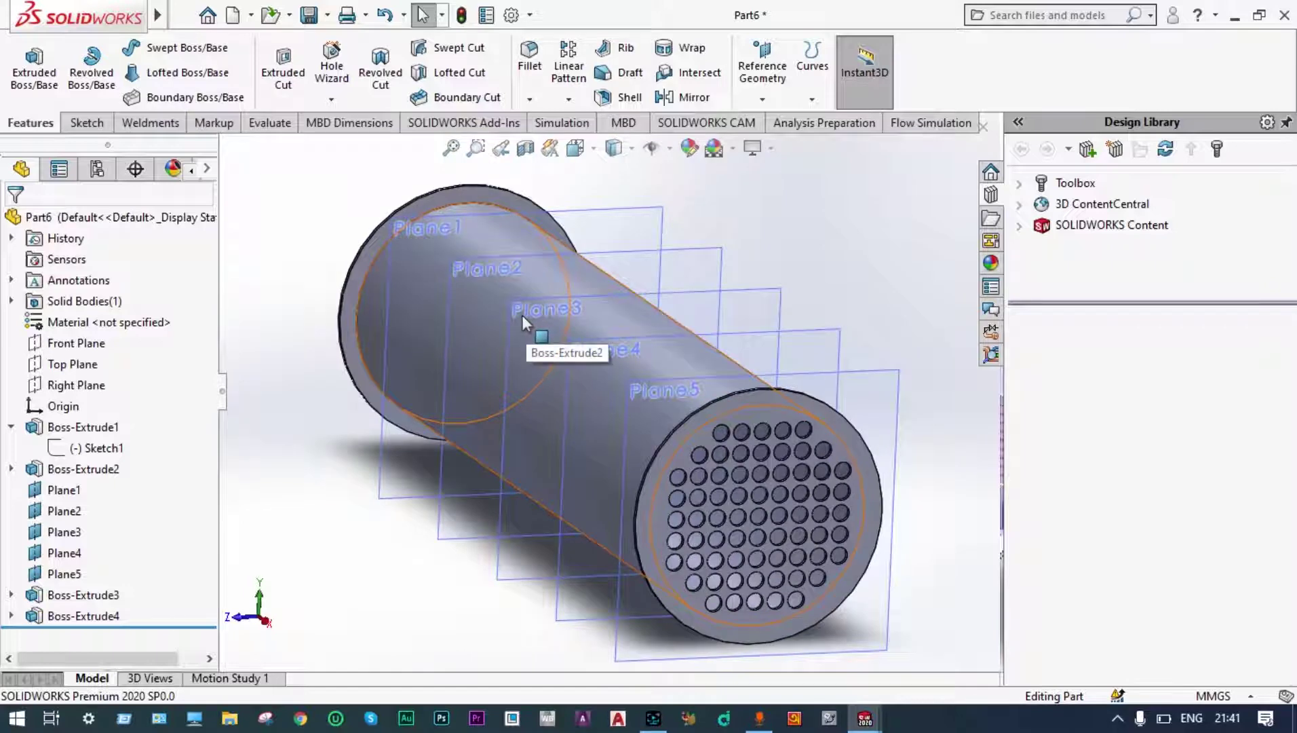
# - Apply the clear glass appearance to the whole part so the interior baffle can be seen
pyautogui.click(1023, 229)
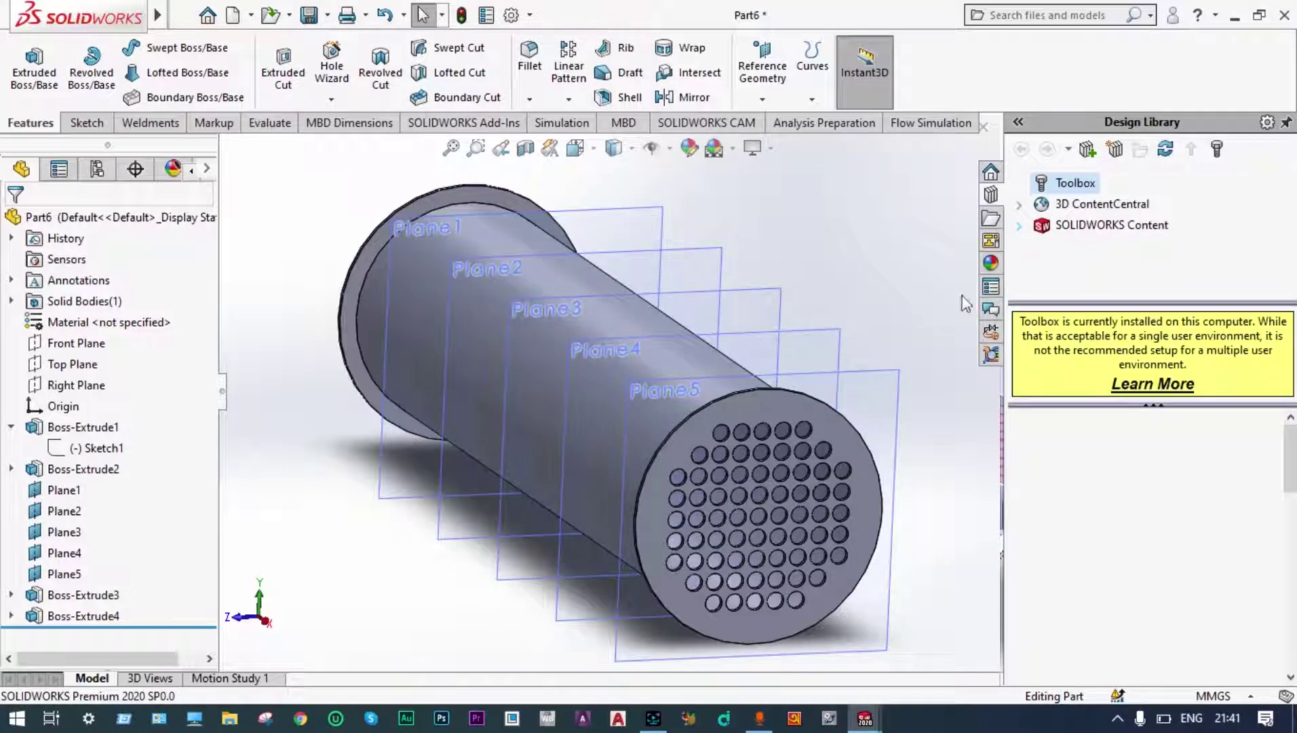
pyautogui.click(990, 264)
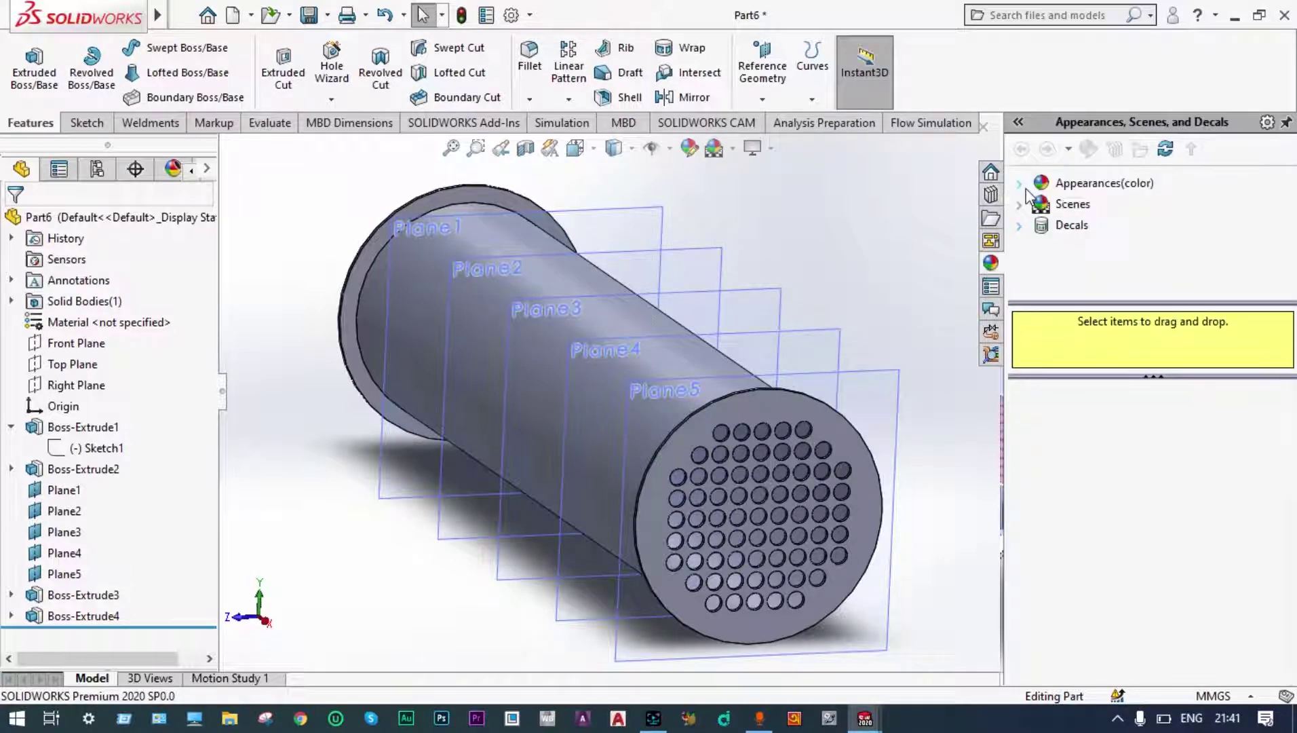
pyautogui.click(1023, 186)
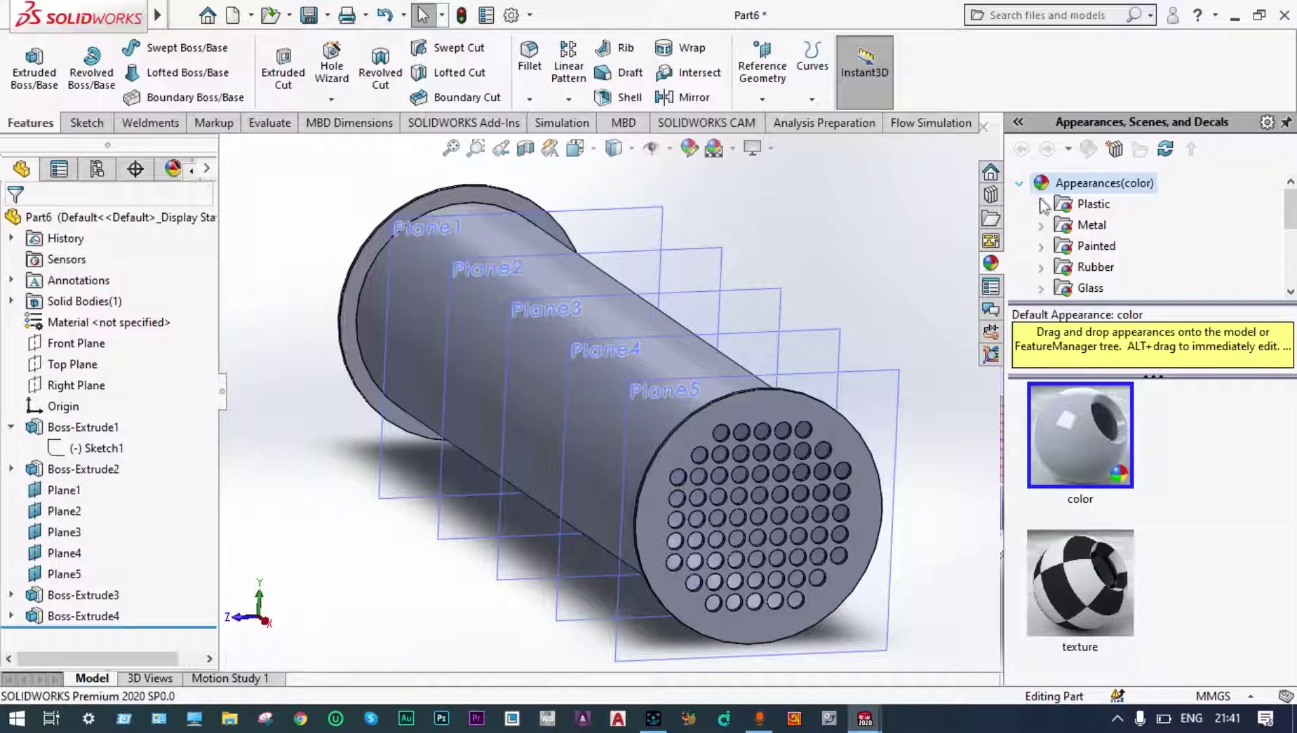
pyautogui.click(1068, 290)
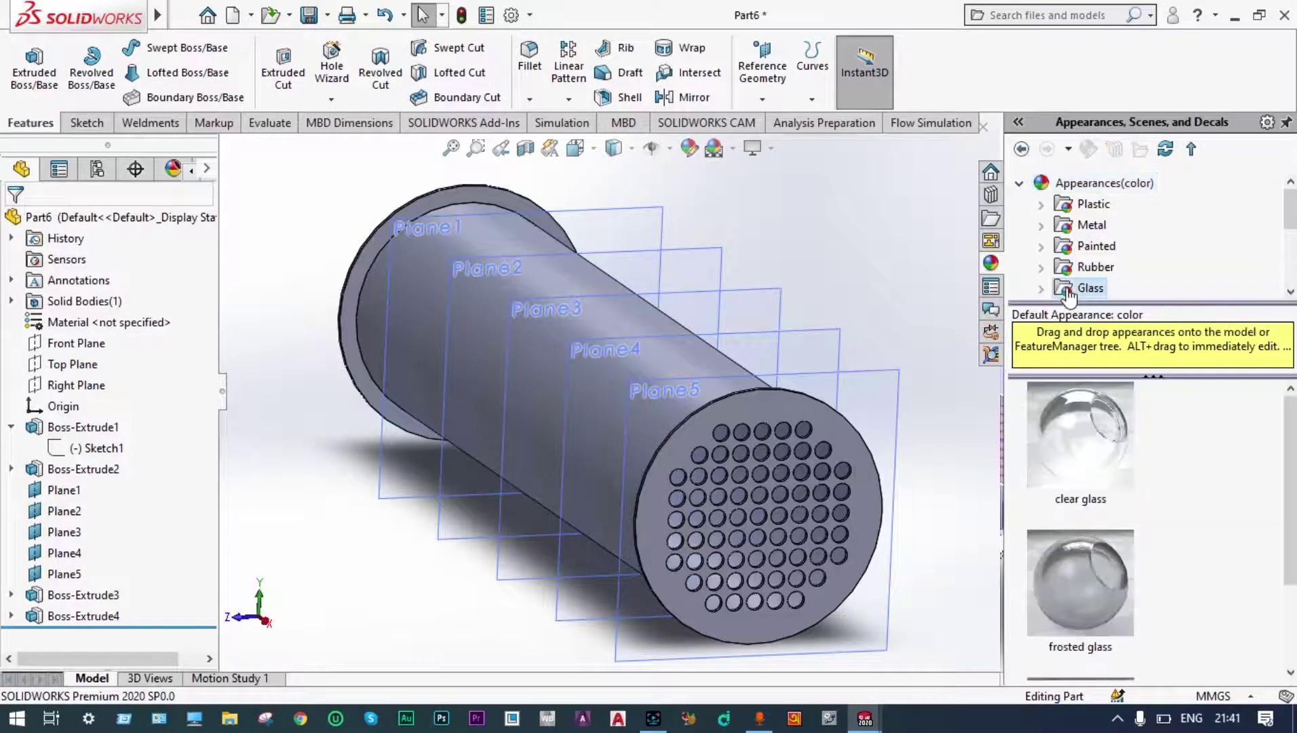
pyautogui.doubleClick(1092, 446)
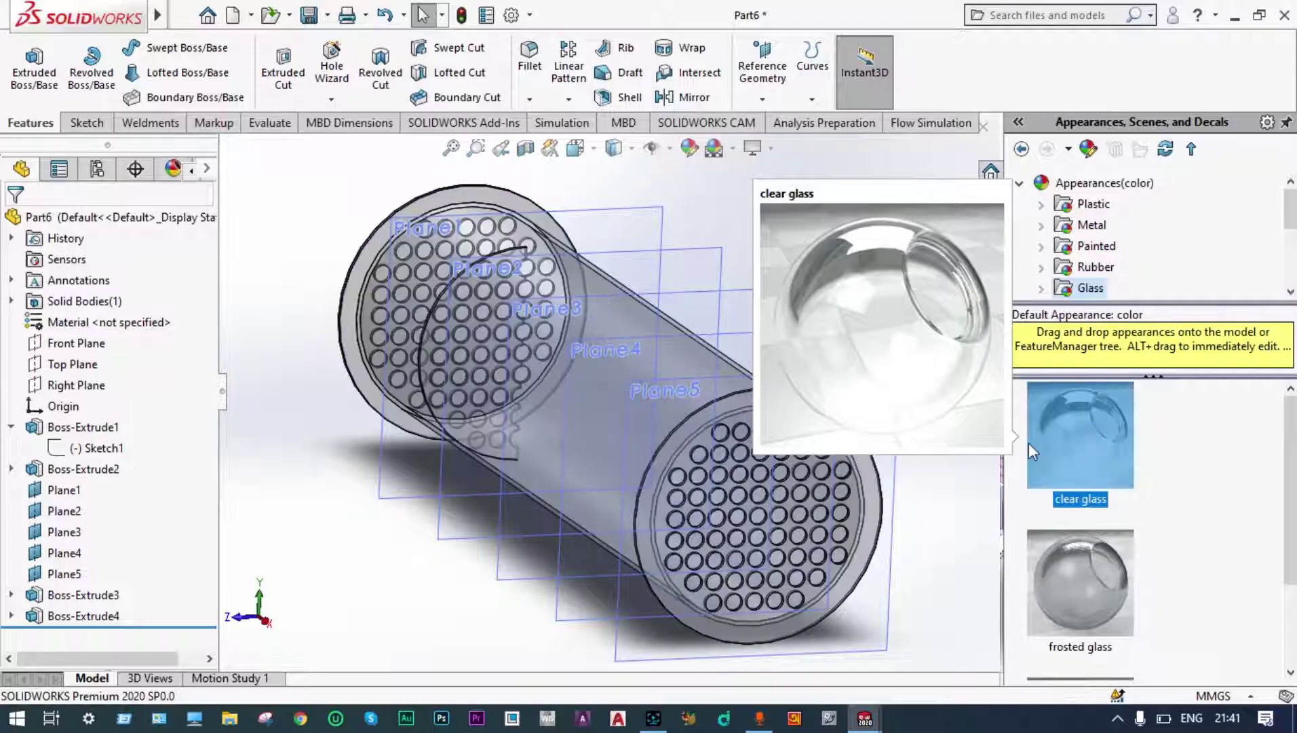
pyautogui.moveTo(848, 285); pyautogui.dragTo(564, 402, button='middle')
pyautogui.scroll(-3, 454, 351)
pyautogui.scroll(5, 454, 352)
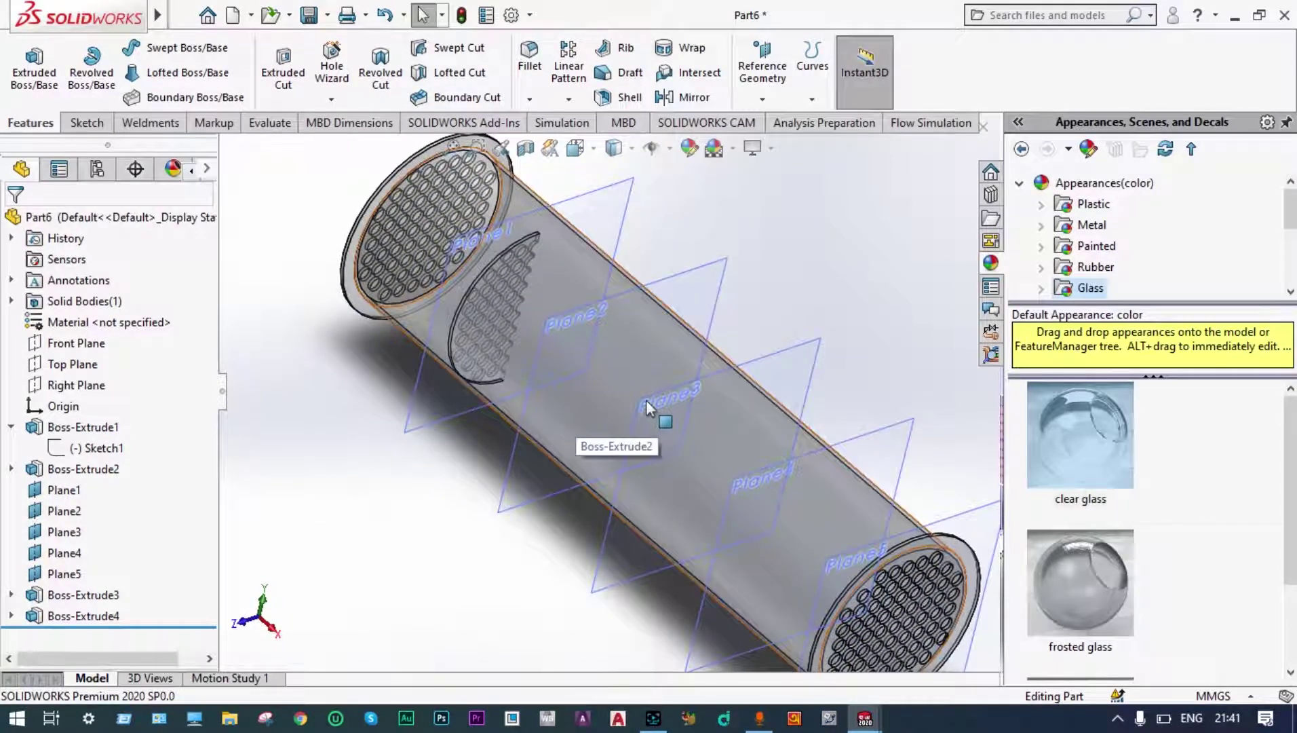
pyautogui.scroll(1, 815, 215)
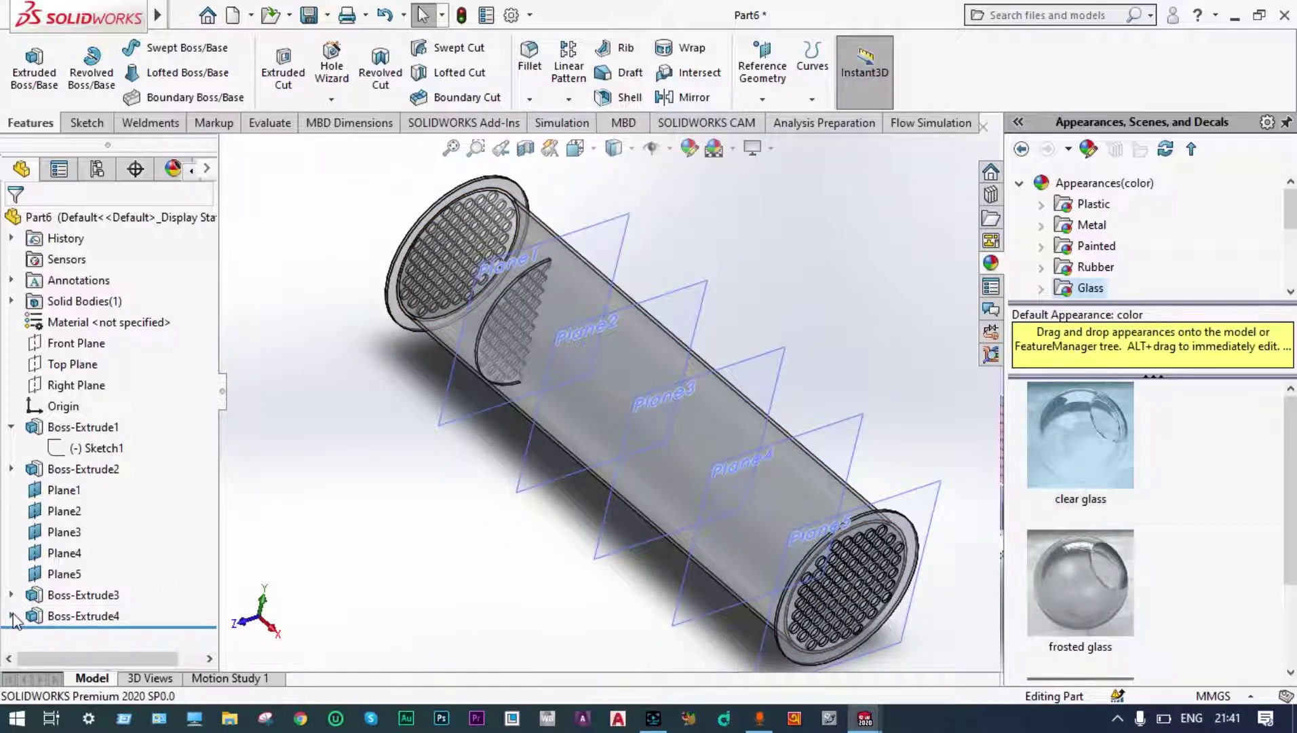
# - Start a sketch on Plane3, convert the first baffle's half-circle sketch (Sketch4) into it, and exit the sketch
pyautogui.click(11, 615)
pyautogui.click(95, 637)
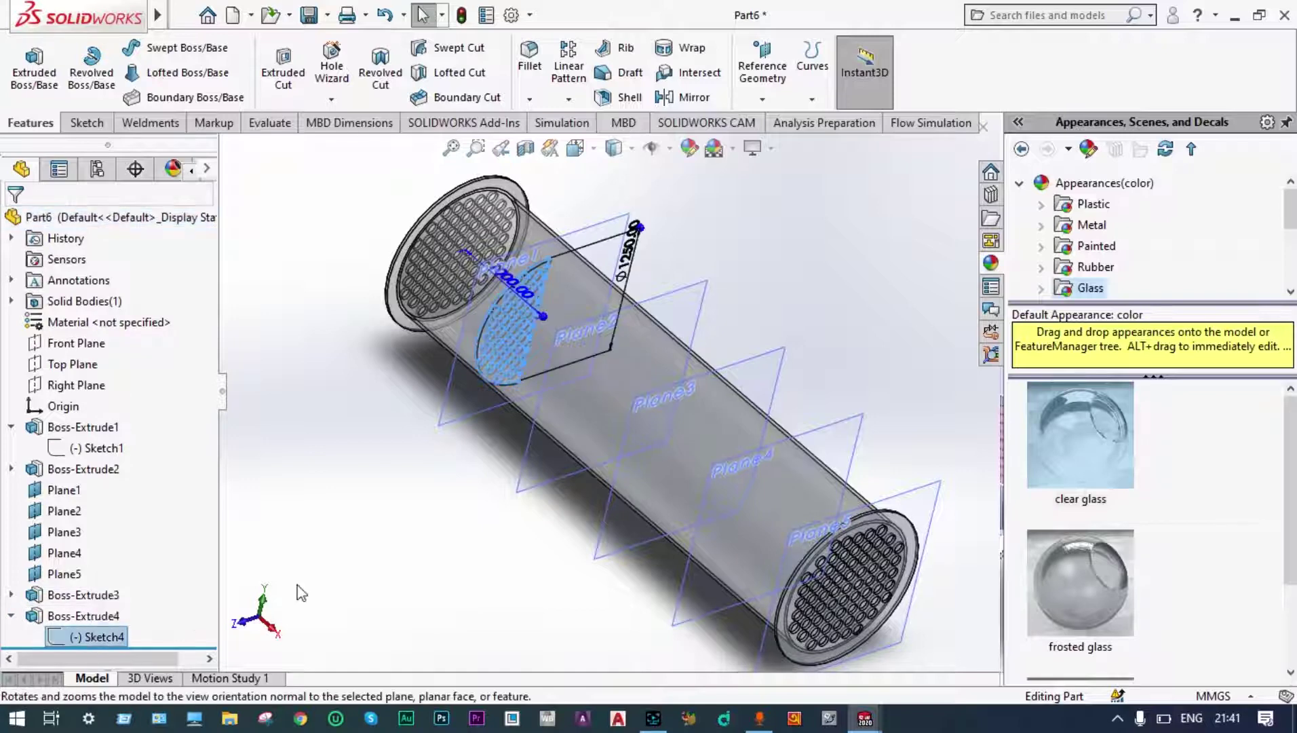
pyautogui.click(324, 581)
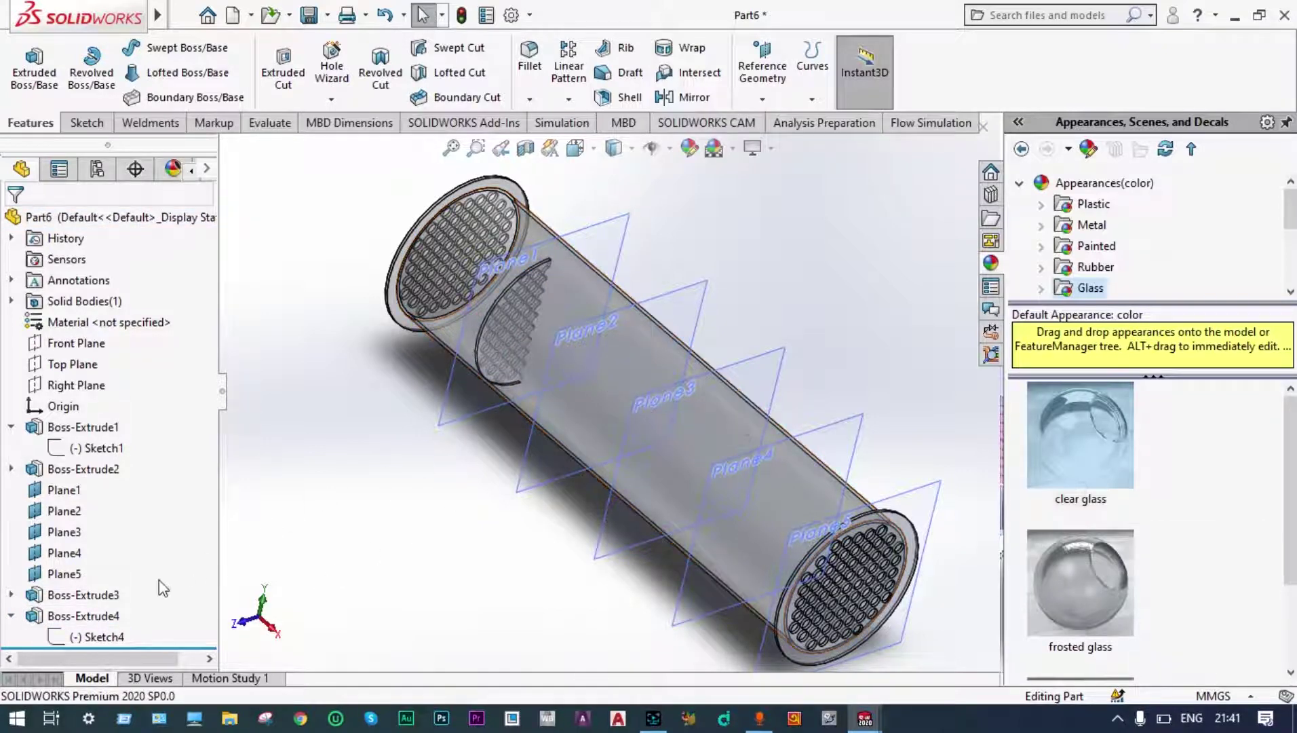
pyautogui.click(80, 535)
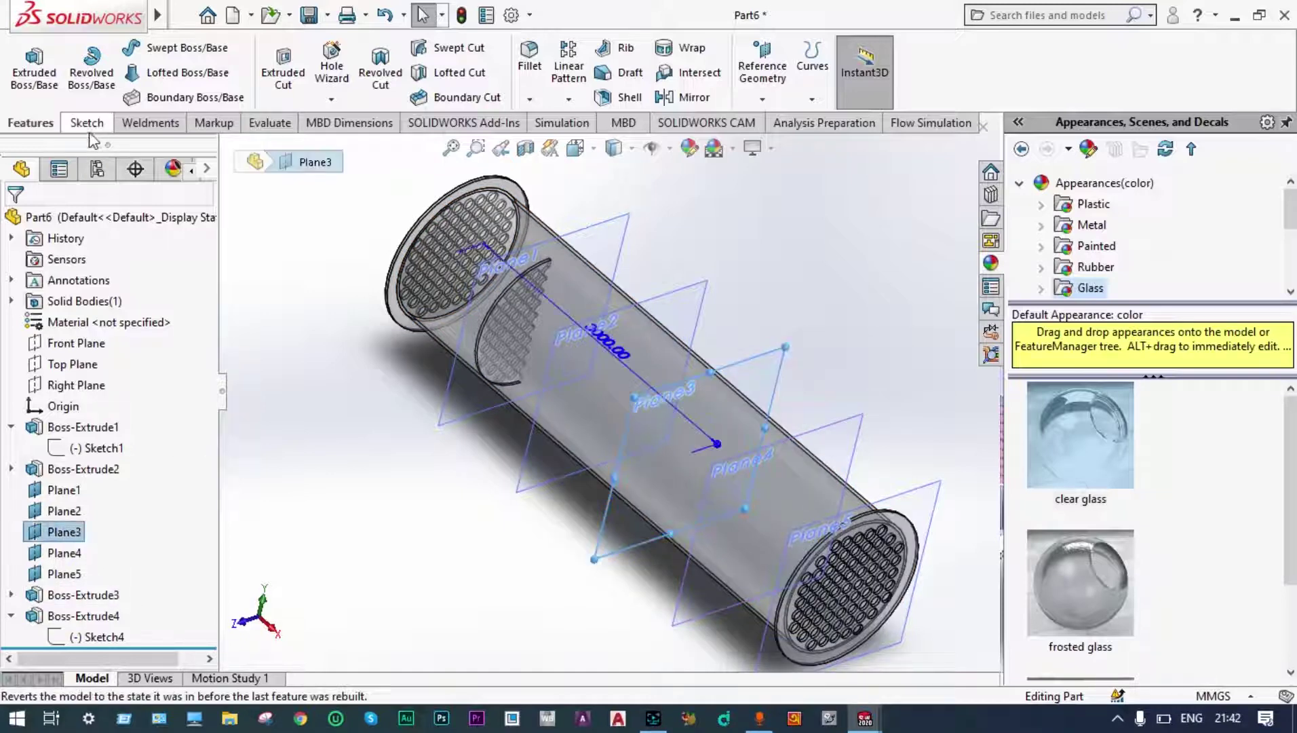
pyautogui.click(88, 123)
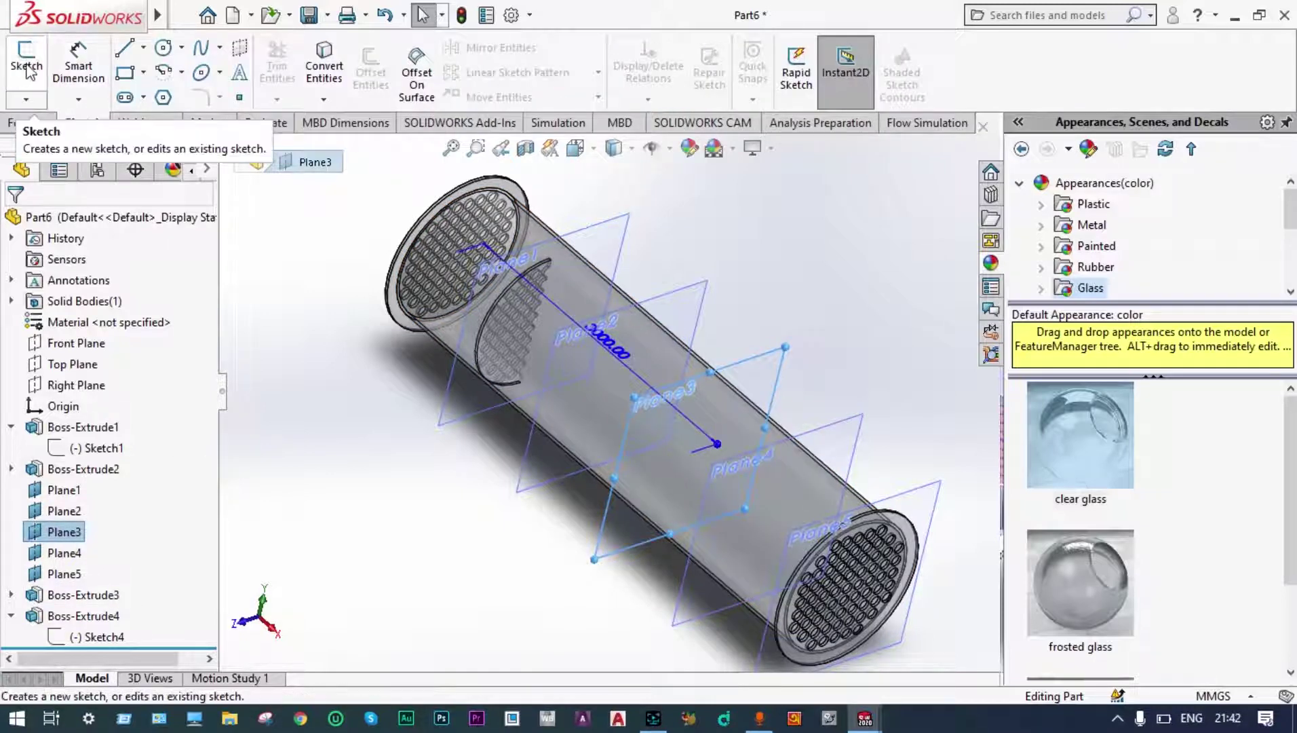
pyautogui.click(28, 68)
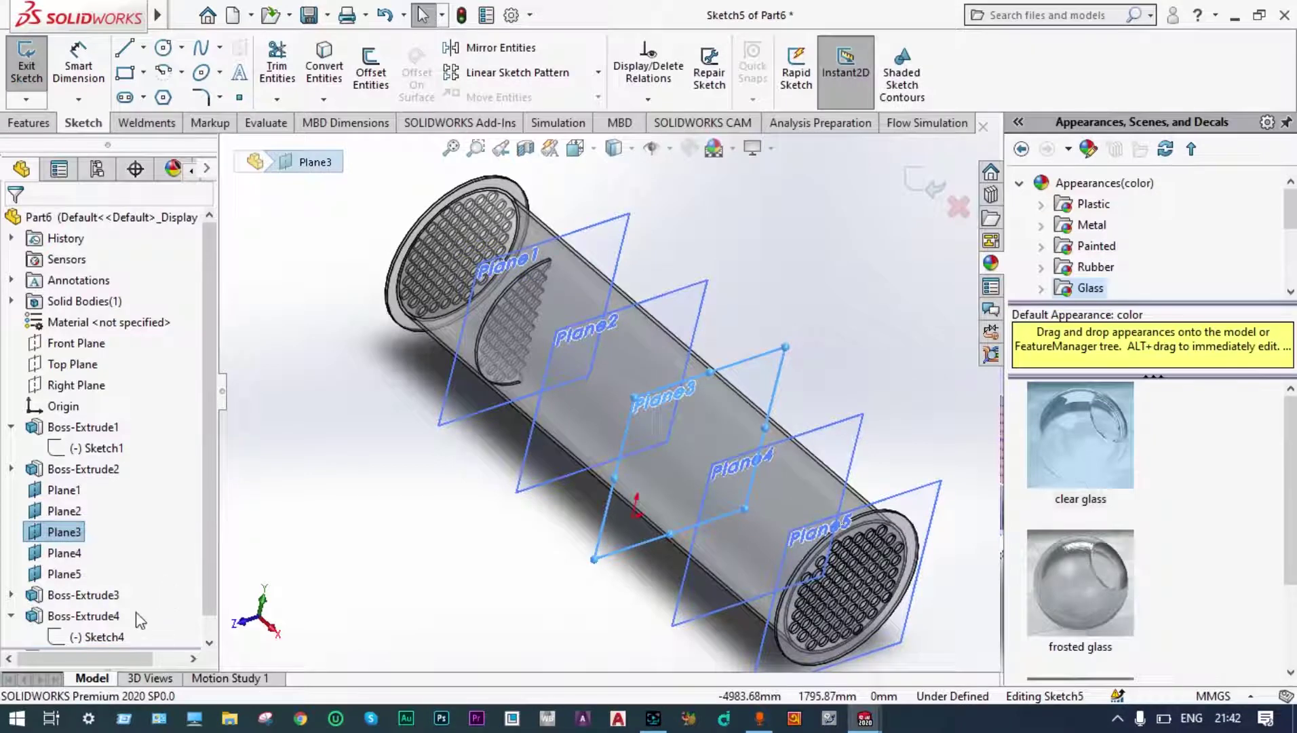
pyautogui.click(119, 638)
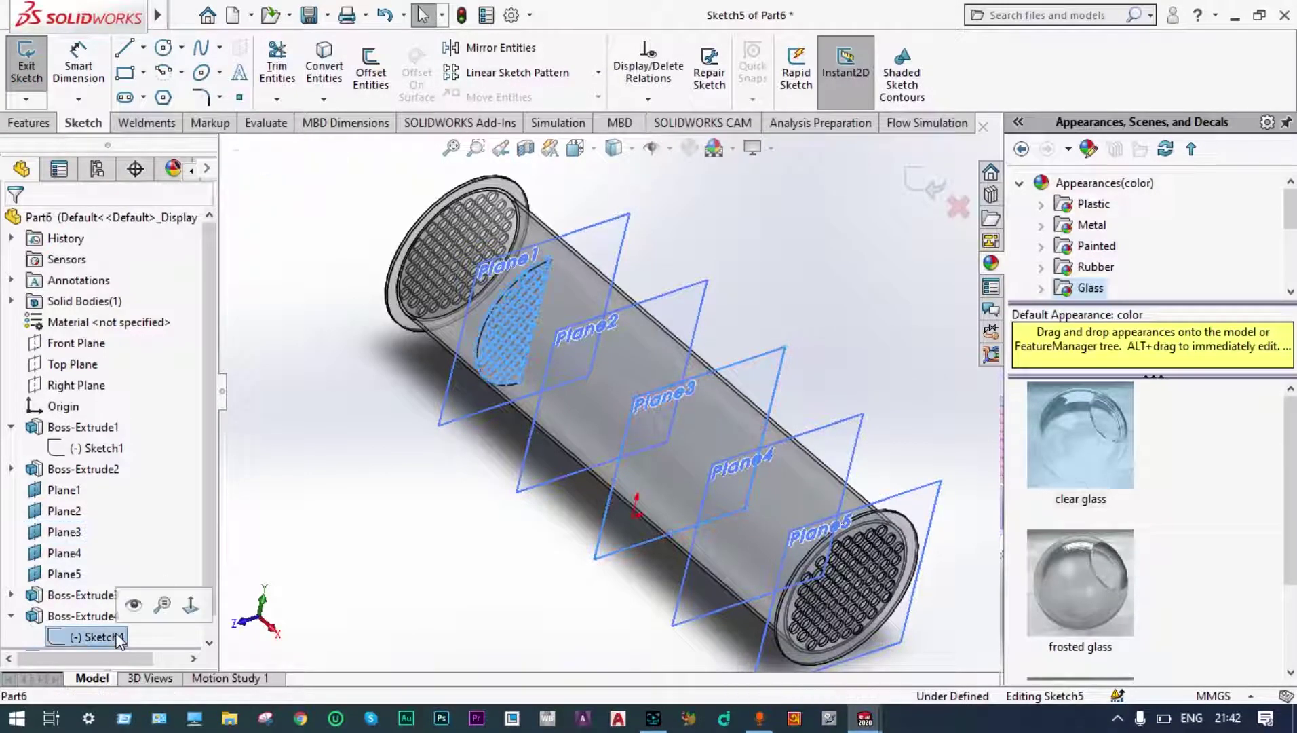
pyautogui.click(338, 80)
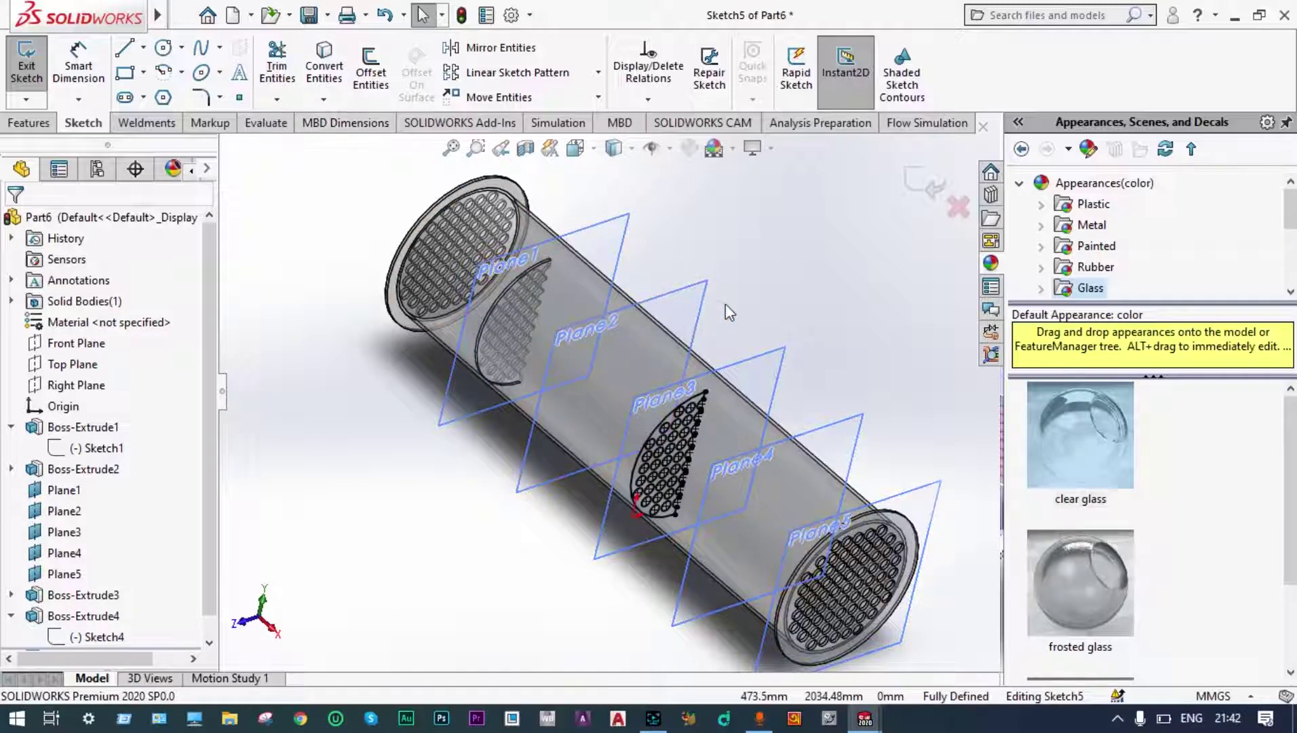
pyautogui.click(918, 193)
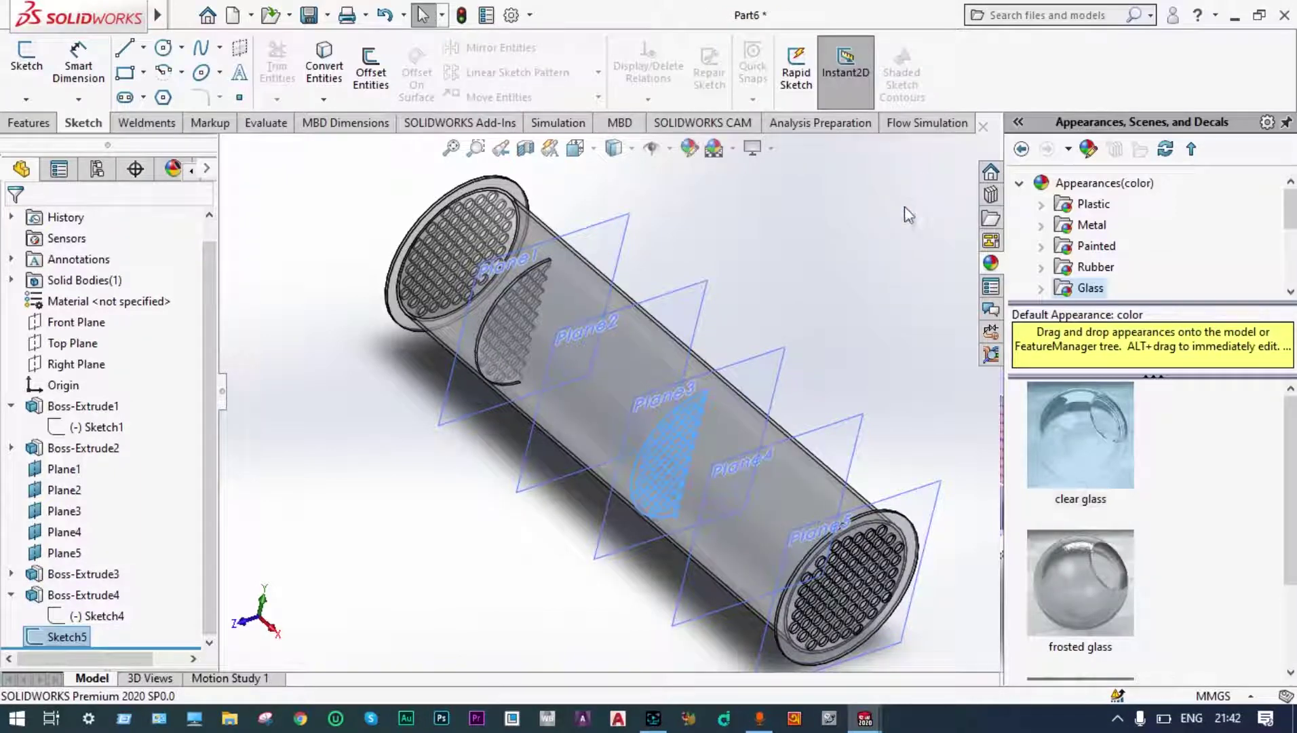
# - Extrude the converted half-circle sketch on Plane3 as a blind 25 mm boss with the result merged
pyautogui.click(43, 125)
pyautogui.click(27, 73)
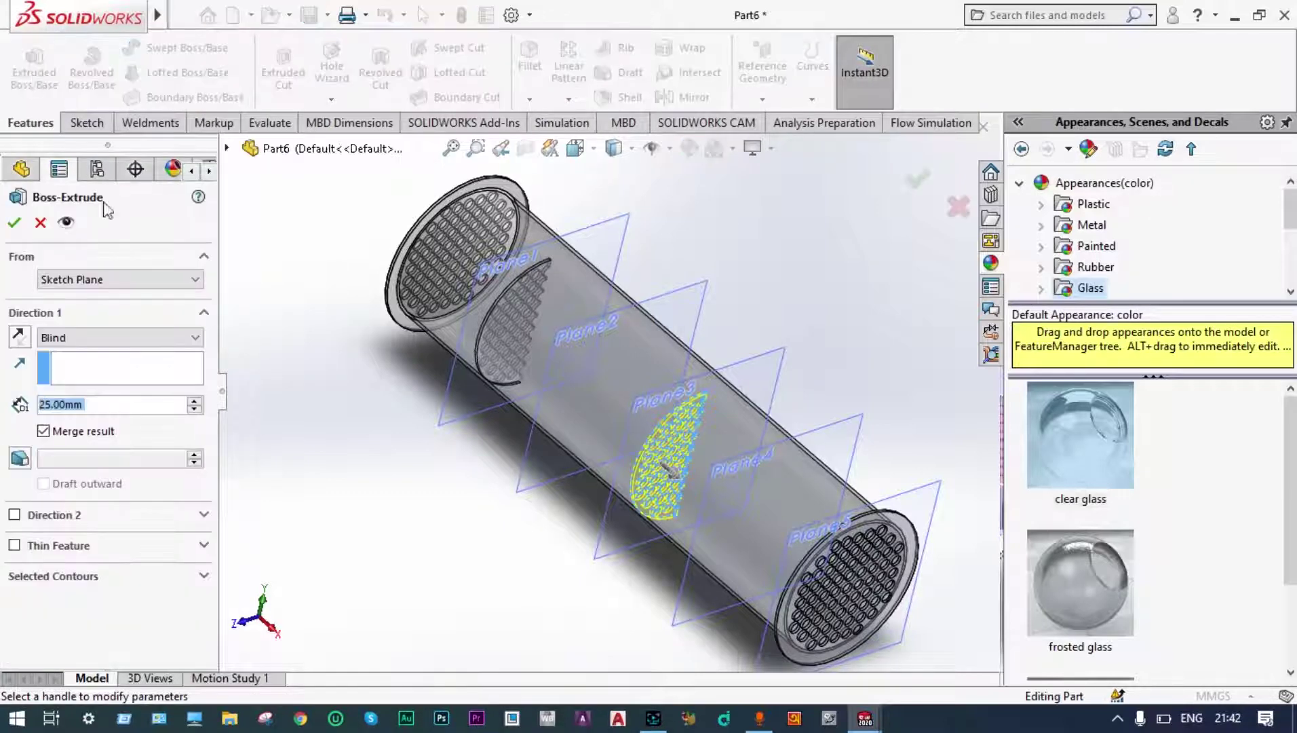
pyautogui.click(14, 223)
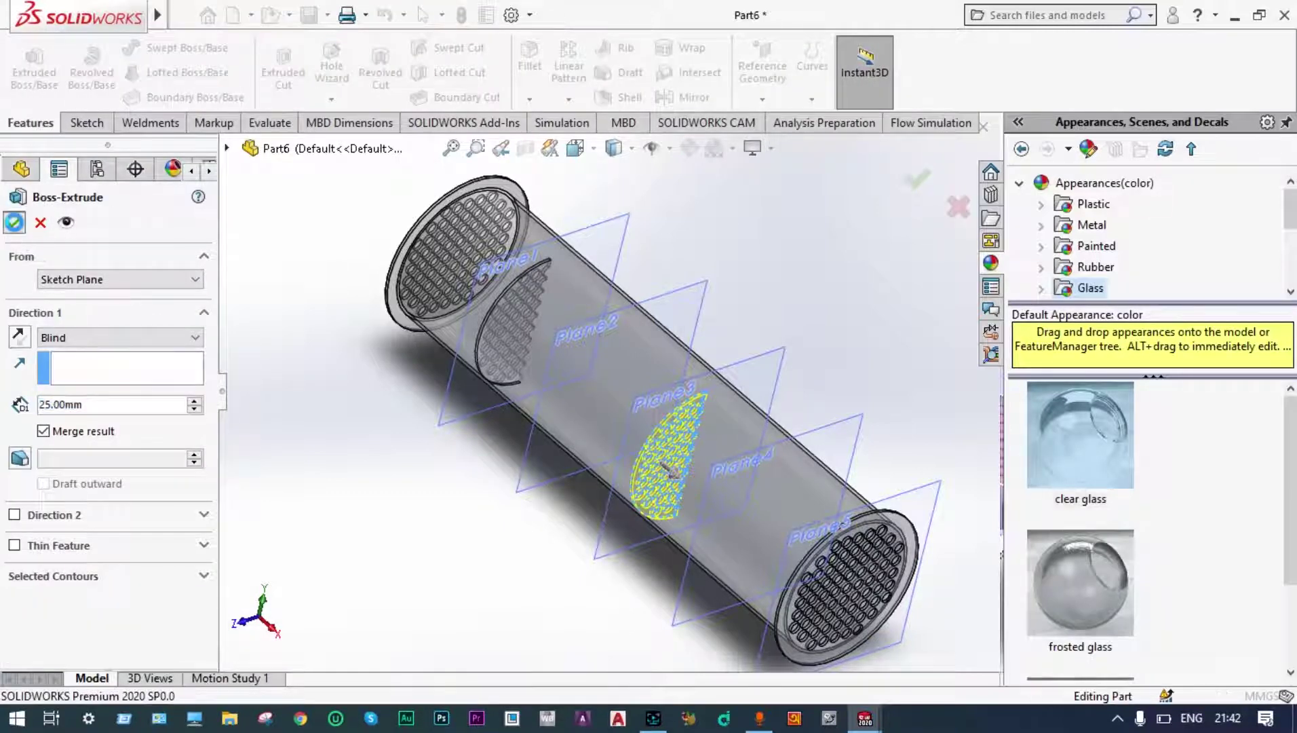
pyautogui.click(430, 520)
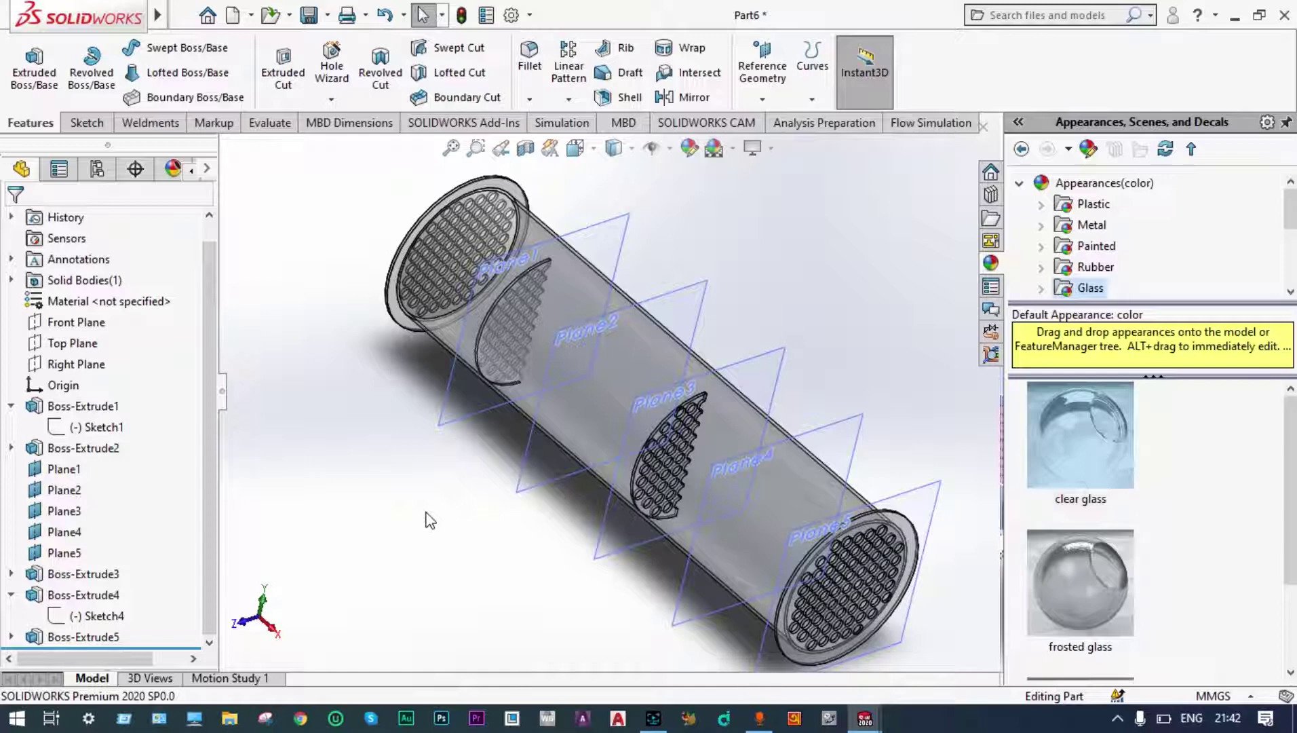
# - Start a sketch on Plane2 and convert the full perforated tube sheet sketch (Sketch1) into it
pyautogui.click(701, 309)
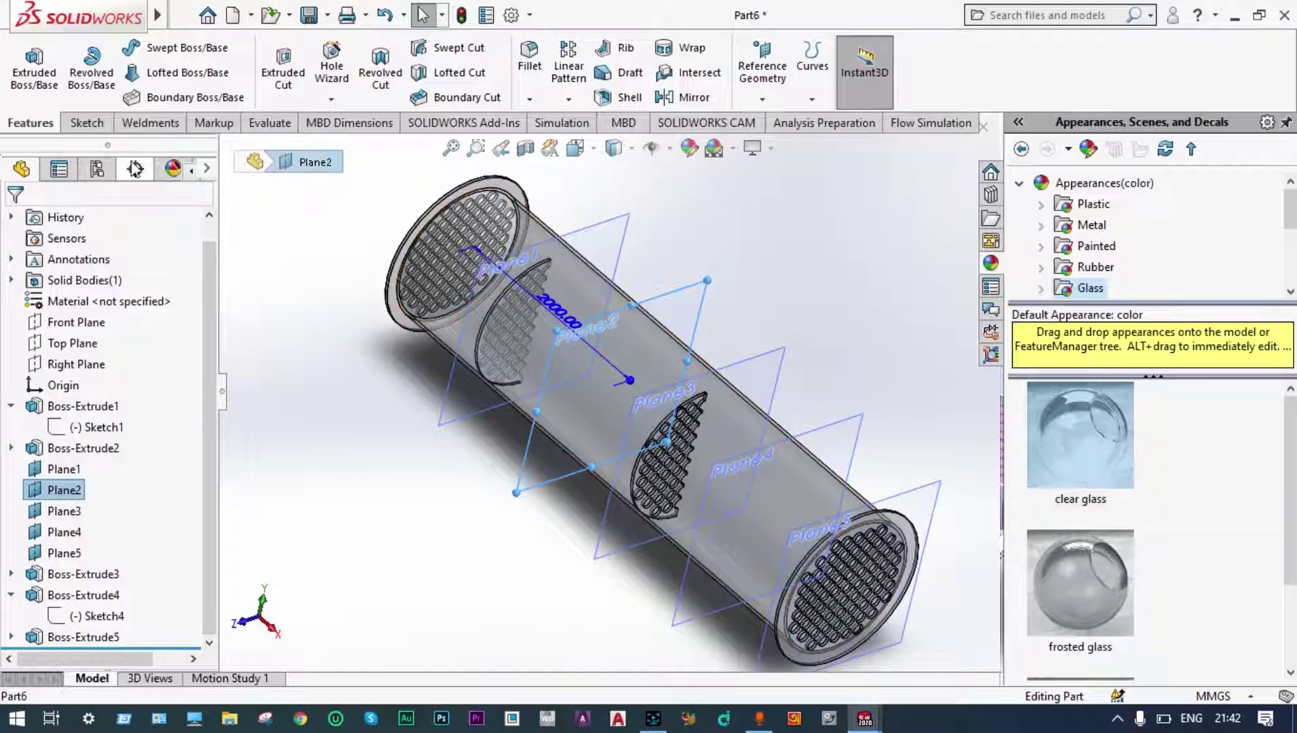
pyautogui.click(87, 122)
pyautogui.click(21, 66)
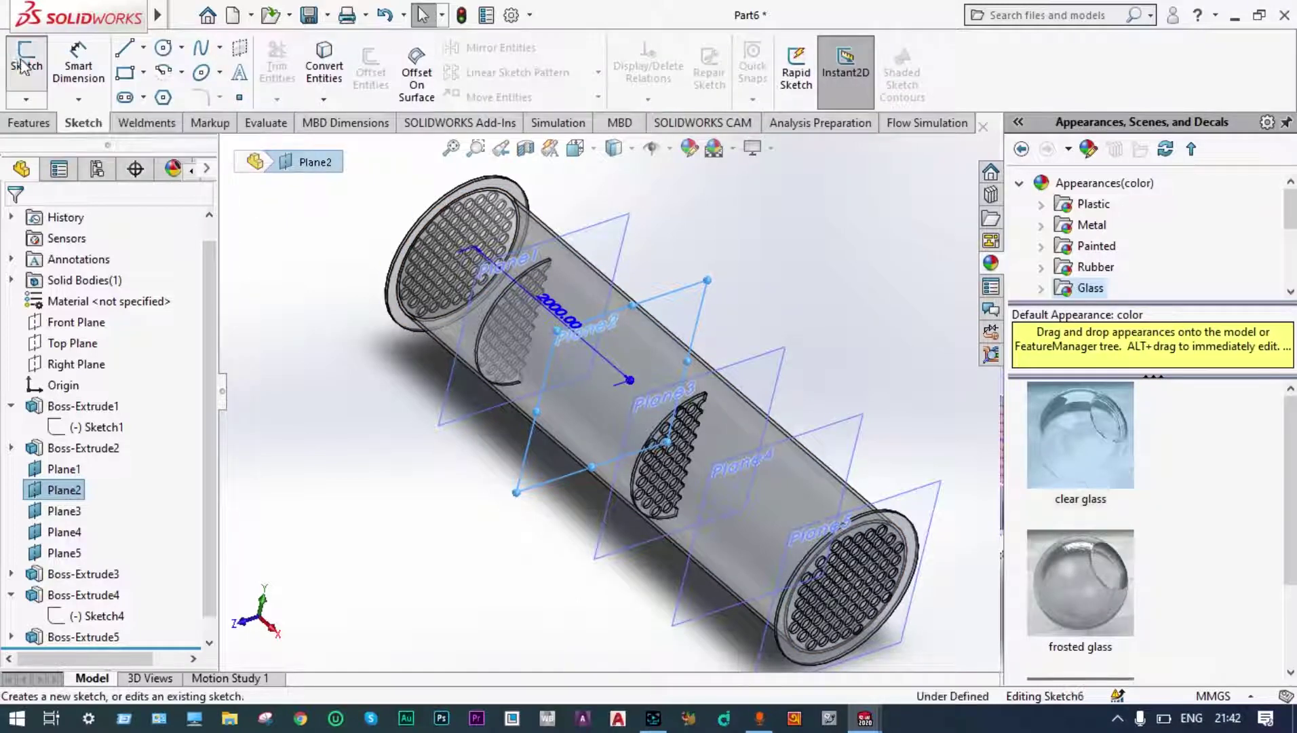
pyautogui.scroll(-1, 214, 319)
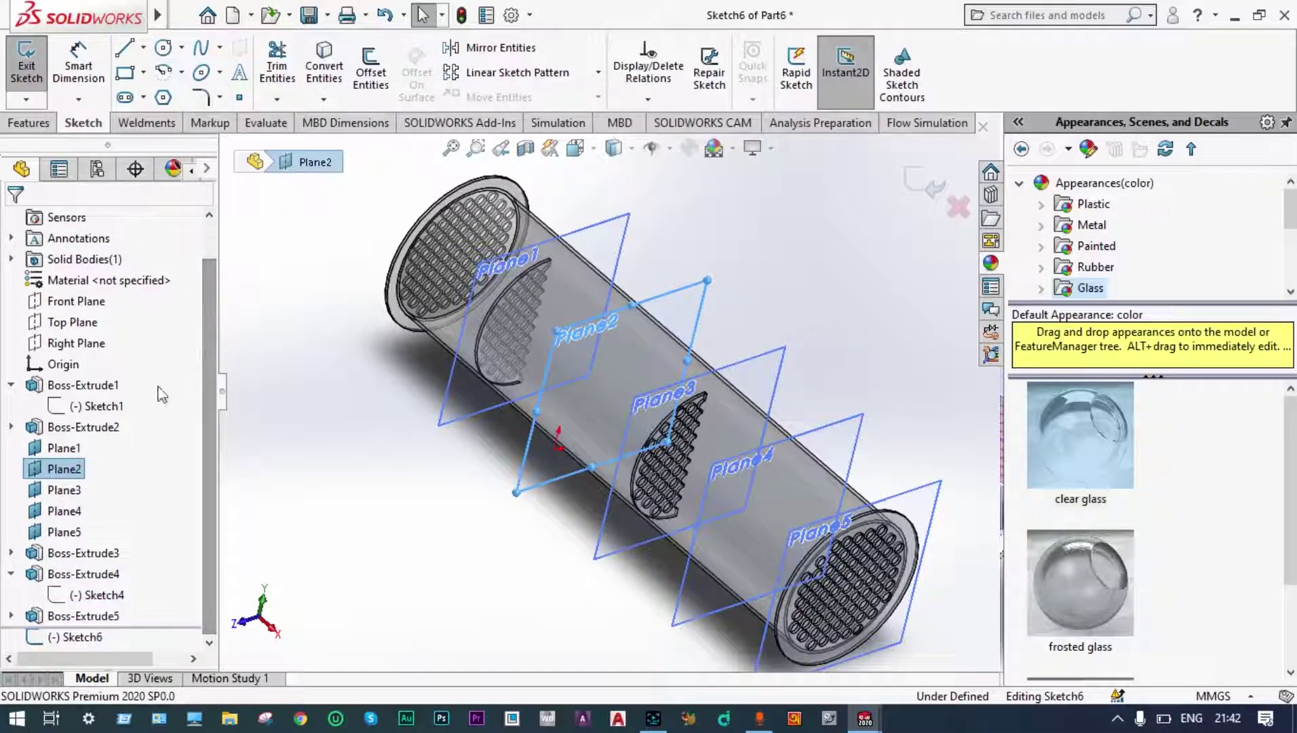
pyautogui.click(113, 415)
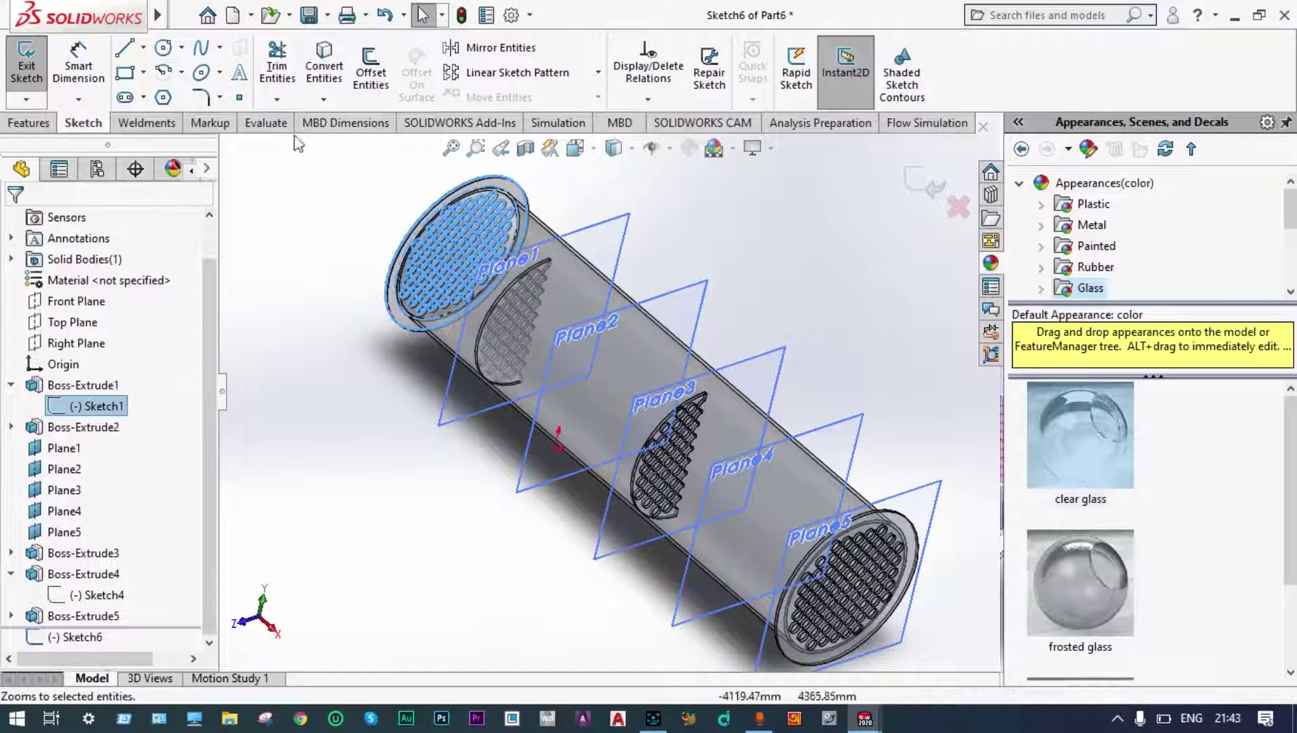
pyautogui.click(324, 75)
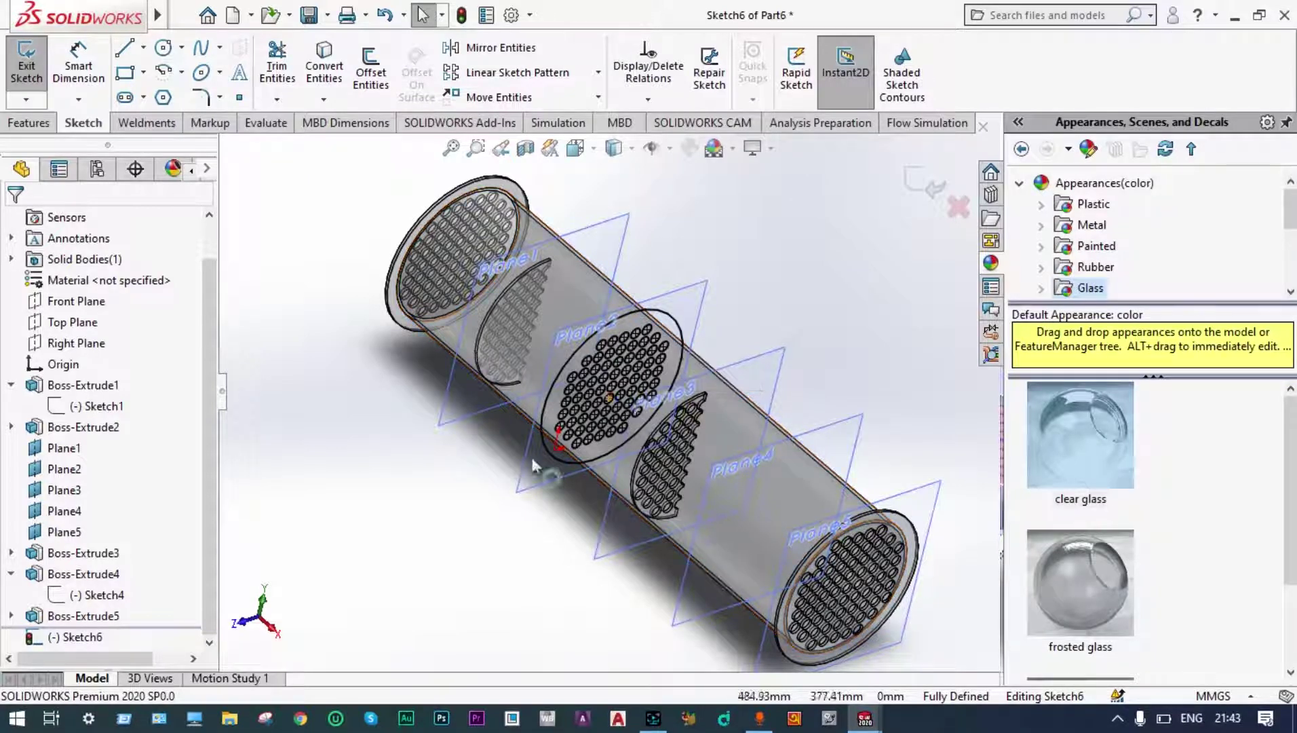
# - Sketch a circle about 1967 mm in diameter centred on the tube sheet's middle hole in the Plane2 sketch
pyautogui.rightClick(99, 645)
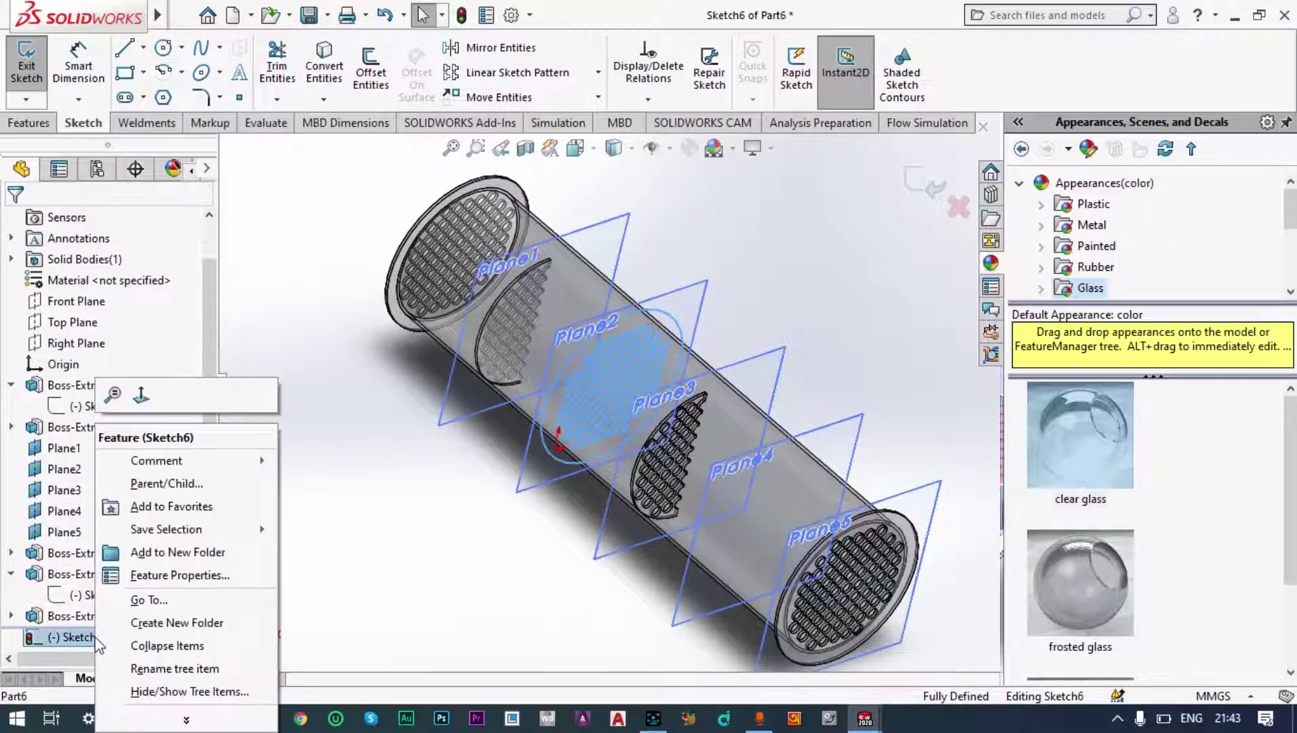
pyautogui.click(149, 405)
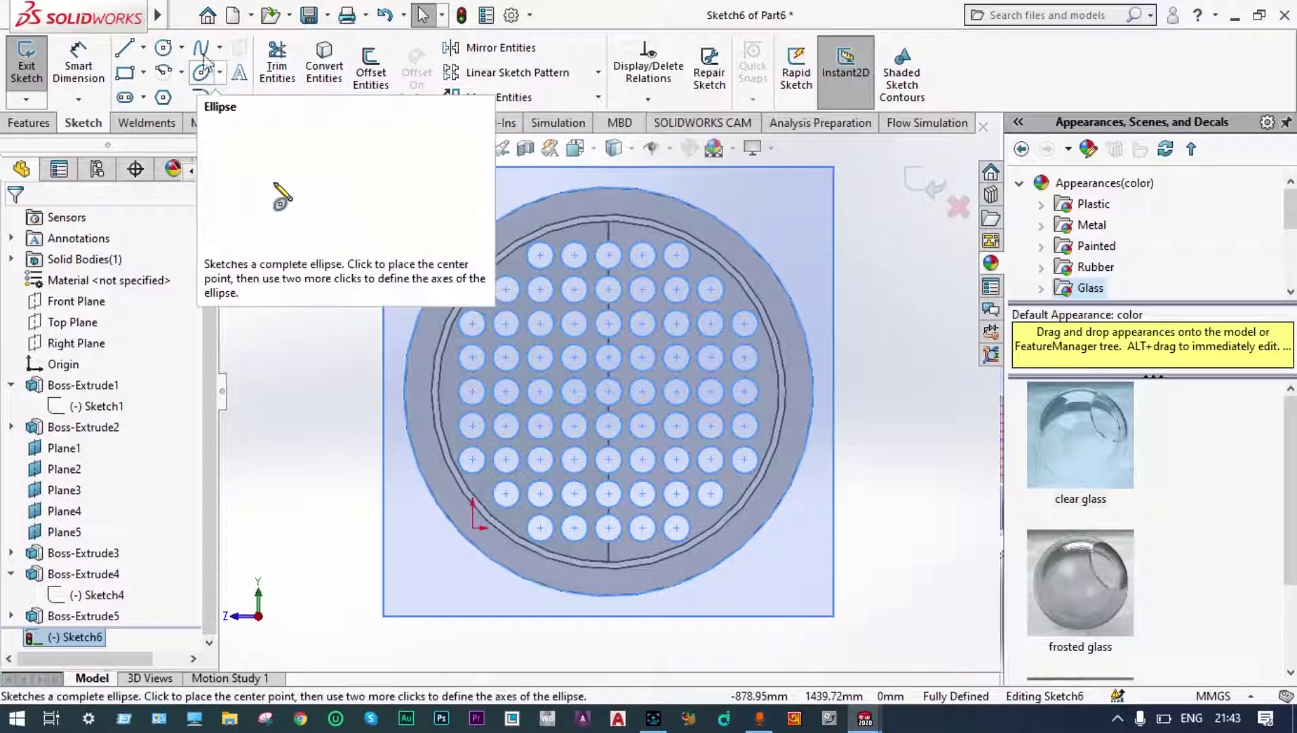
pyautogui.click(162, 47)
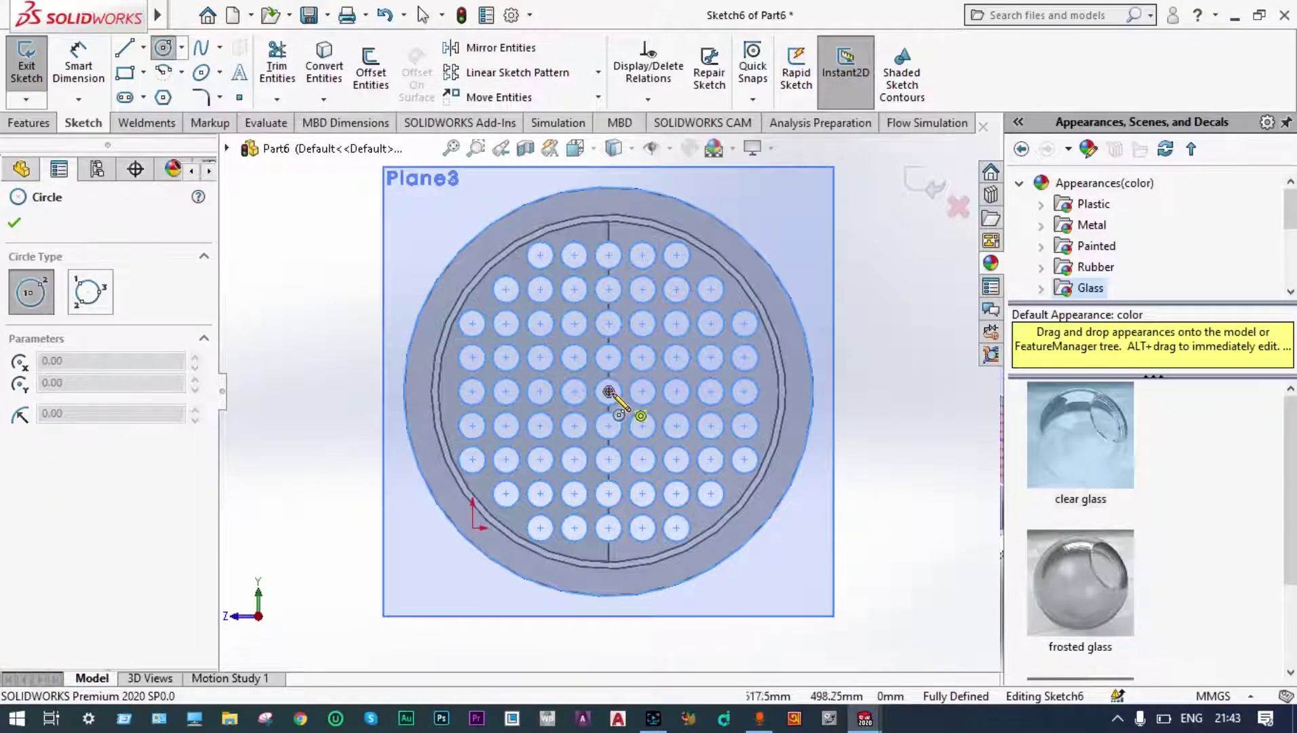
pyautogui.click(609, 391)
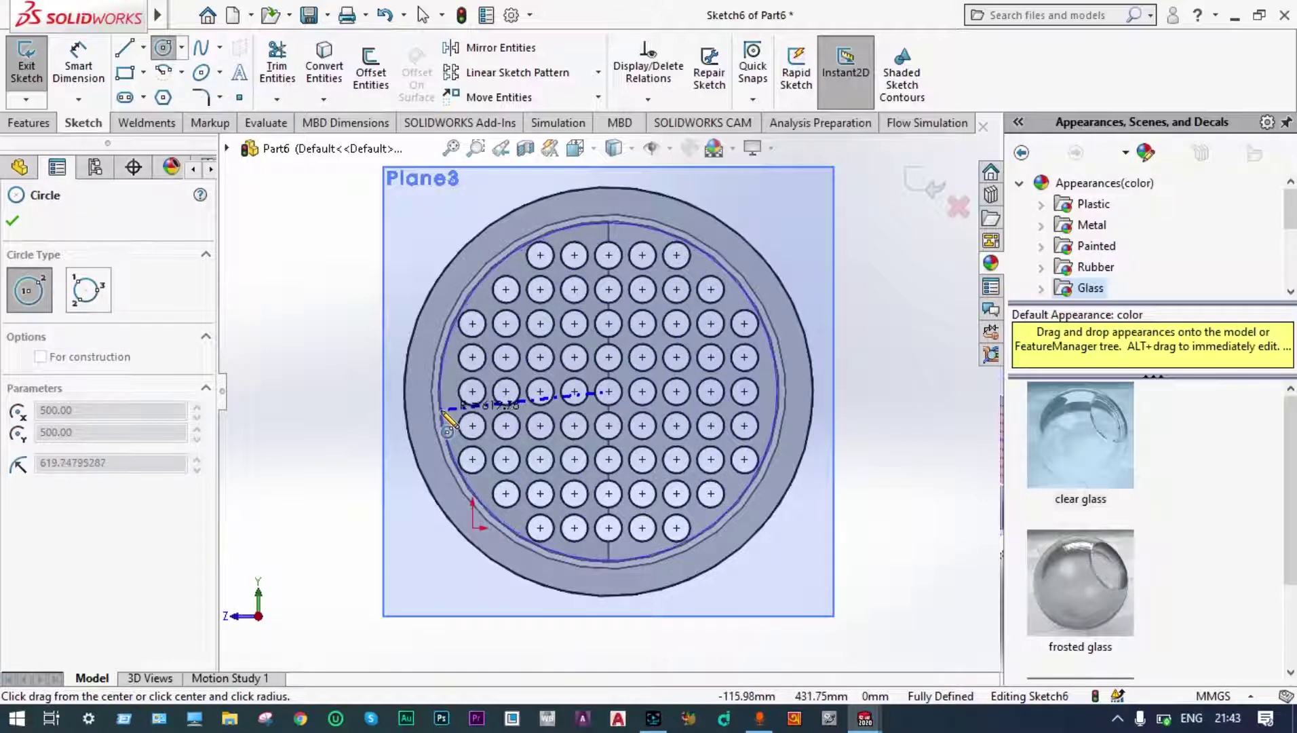
pyautogui.click(356, 451)
# - Dimension the new circle's diameter as 1250 mm
pyautogui.click(79, 68)
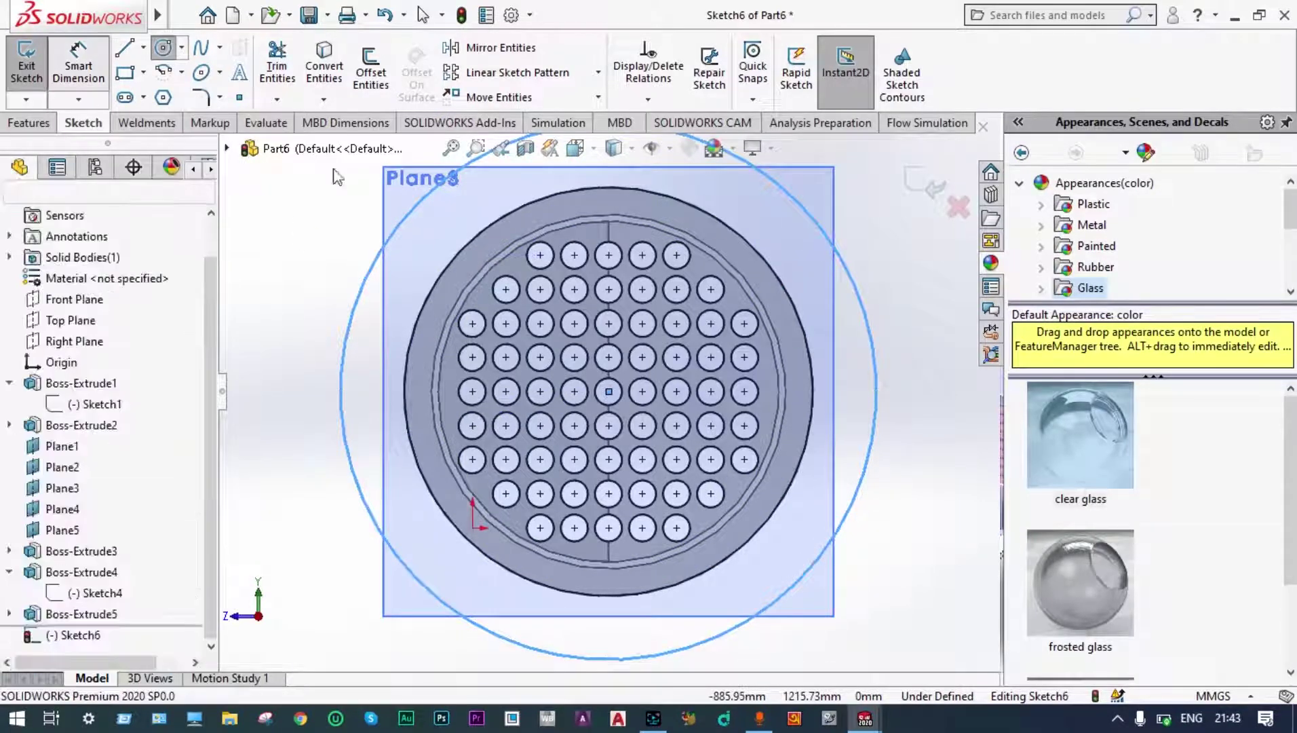
pyautogui.click(870, 313)
pyautogui.click(894, 302)
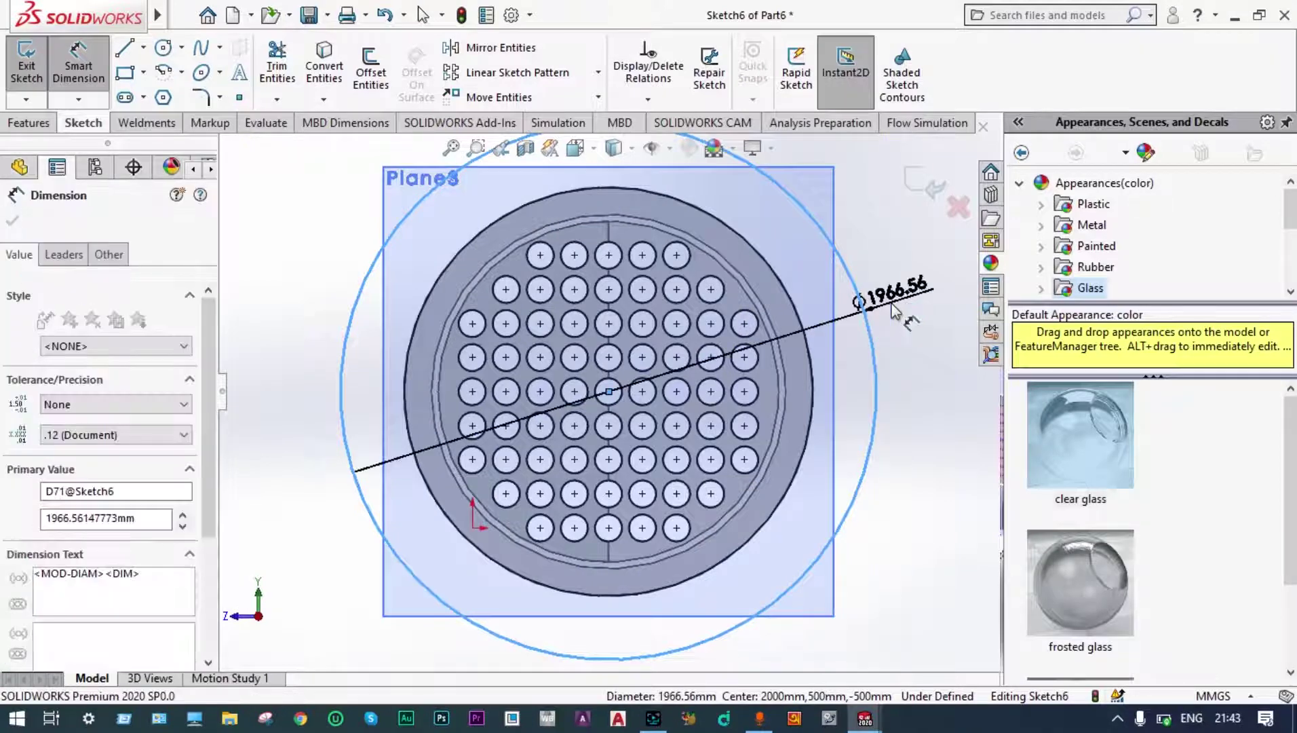
pyautogui.write('1250')
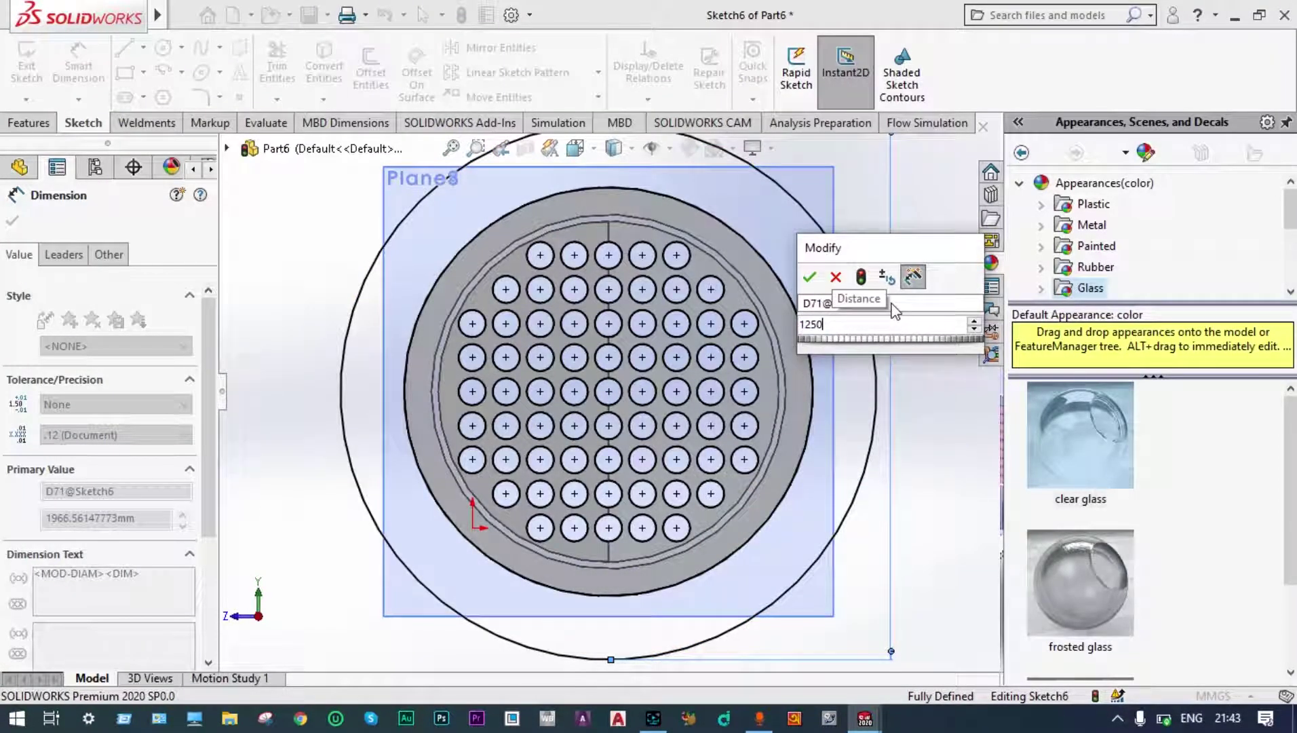
pyautogui.press('Escape')
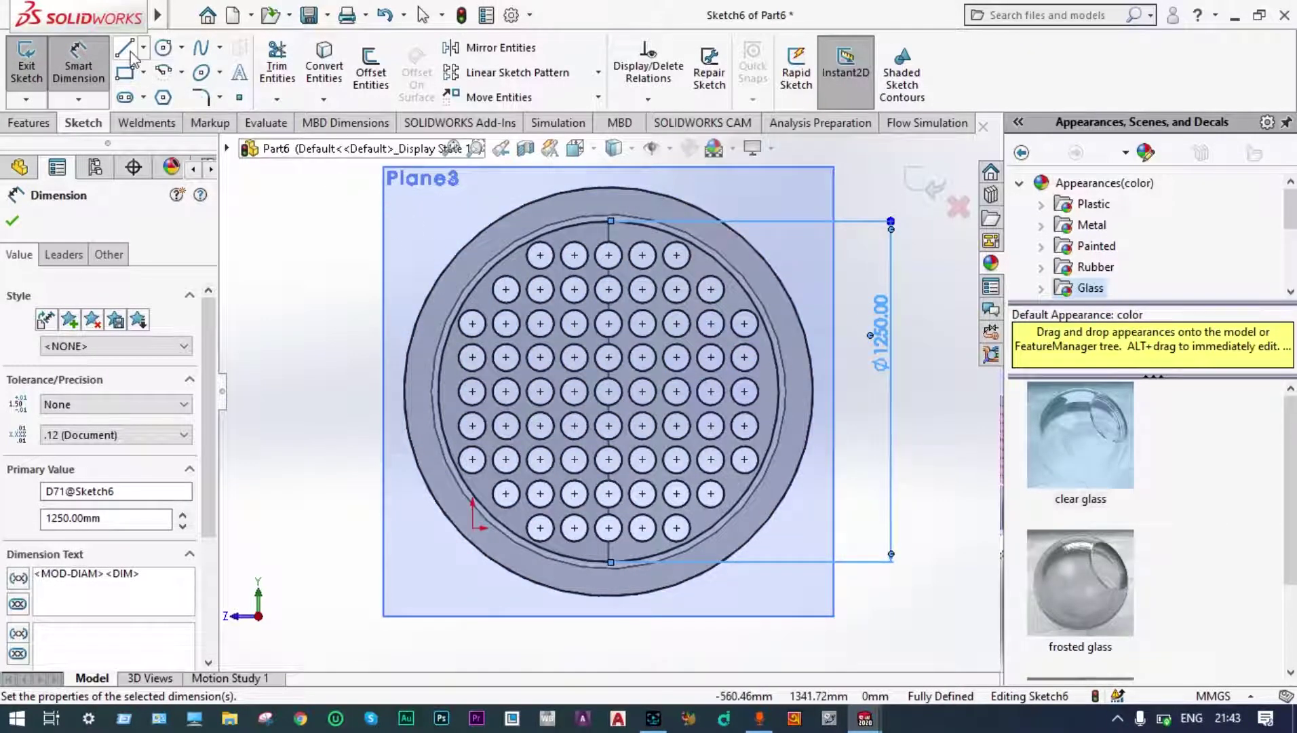
# - Draw a vertical line through the centre of the 1250 mm circle, from its uppermost point to its lowest point
pyautogui.click(143, 47)
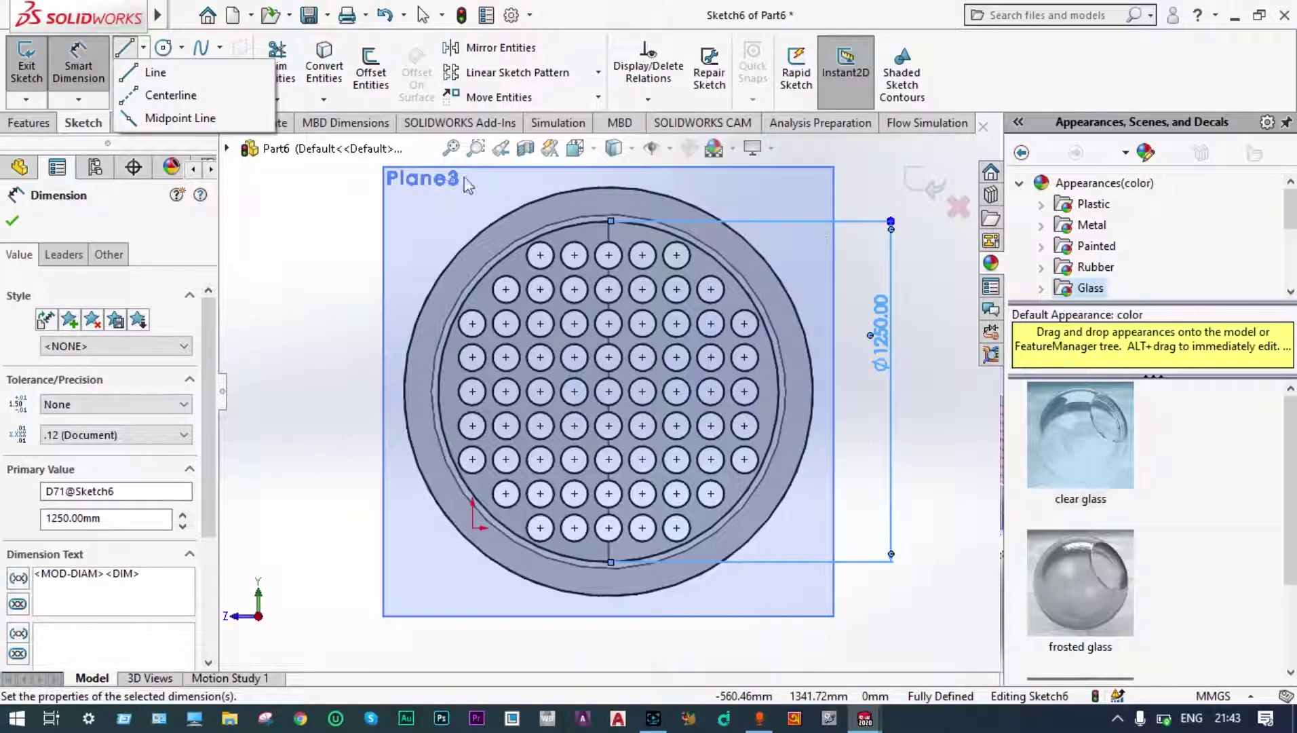
pyautogui.click(127, 62)
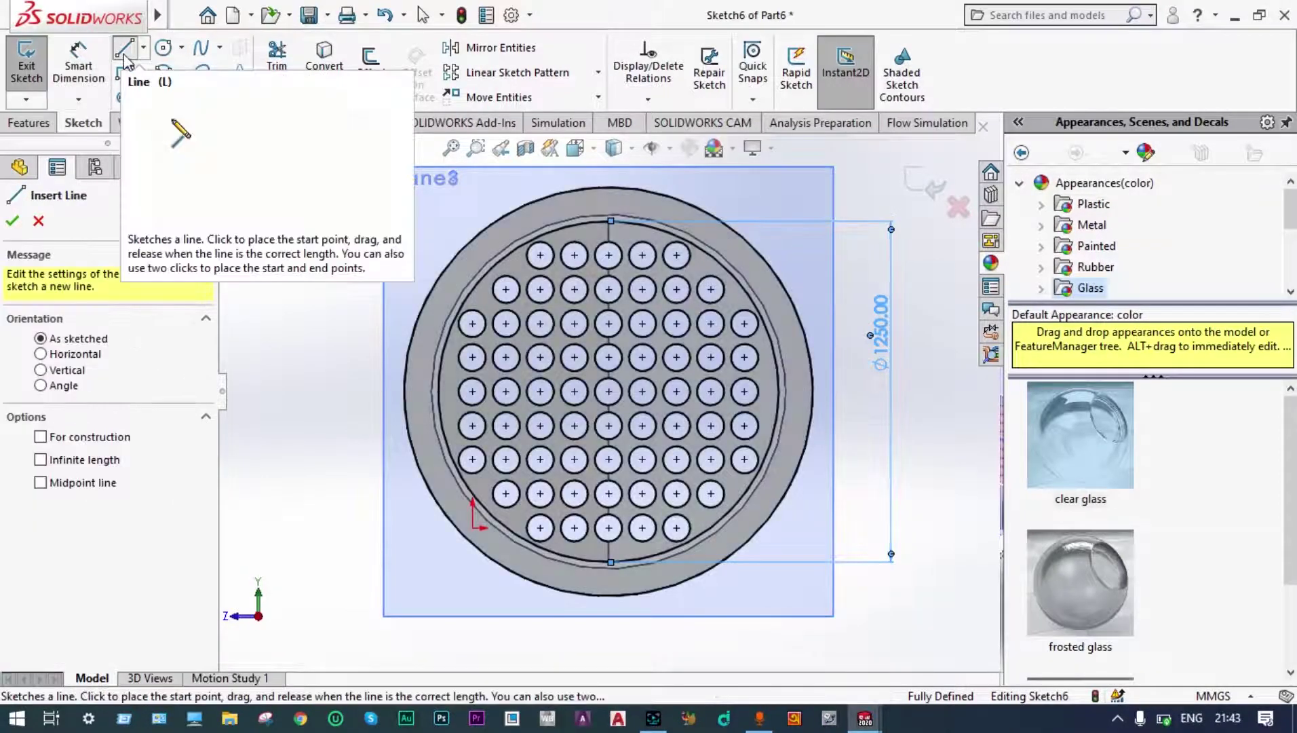
pyautogui.scroll(-2, 619, 230)
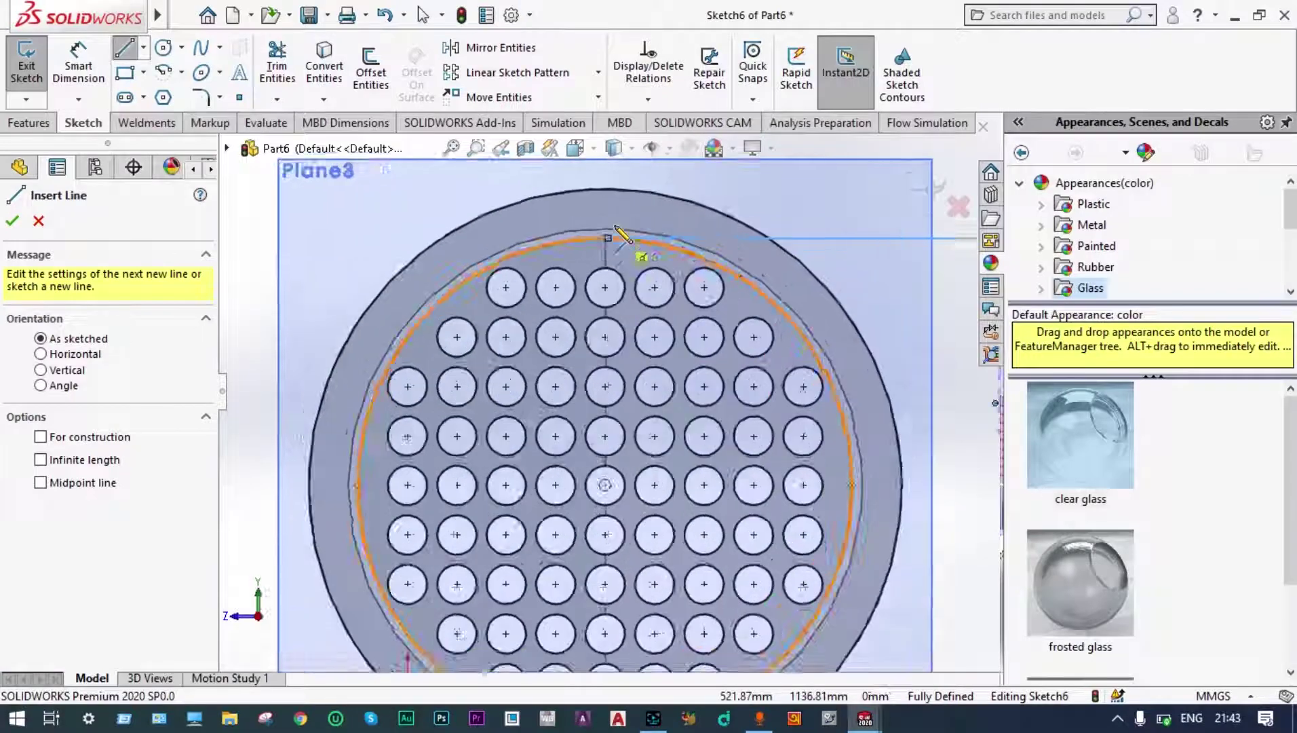
pyautogui.scroll(-6, 617, 230)
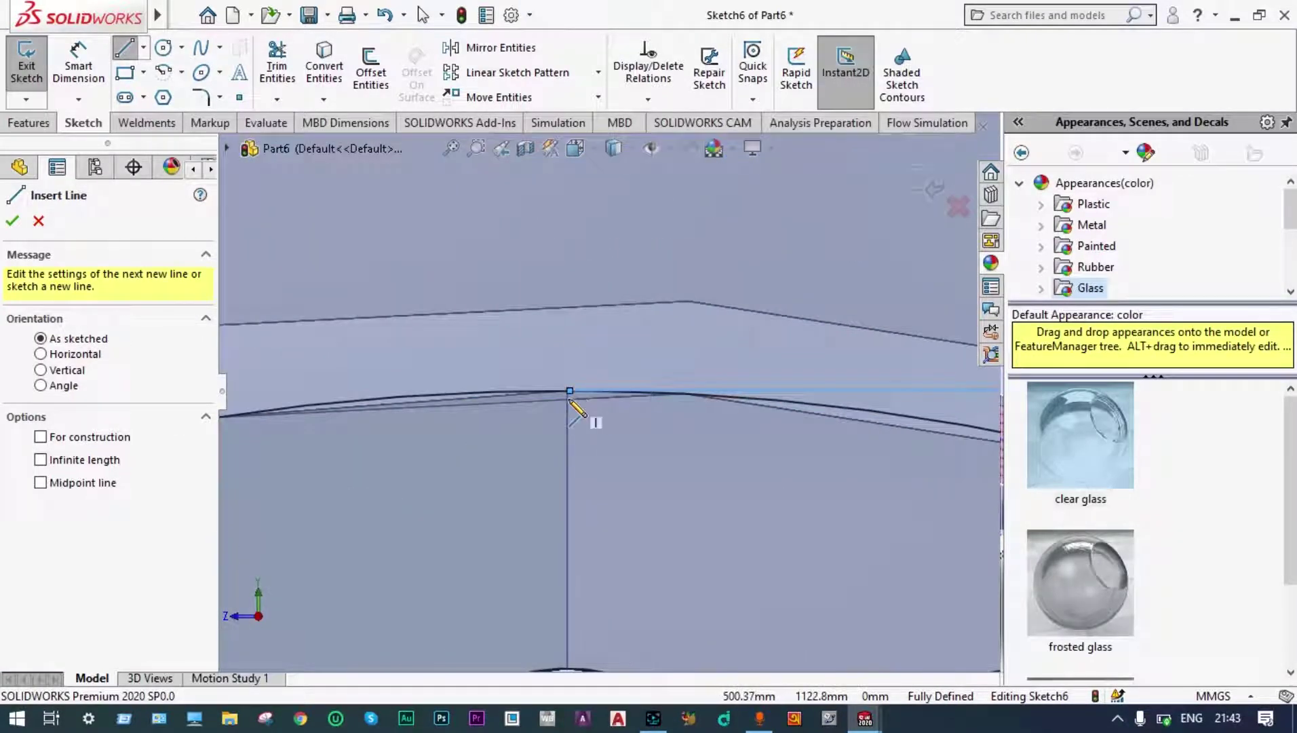
pyautogui.click(569, 392)
pyautogui.scroll(2, 591, 428)
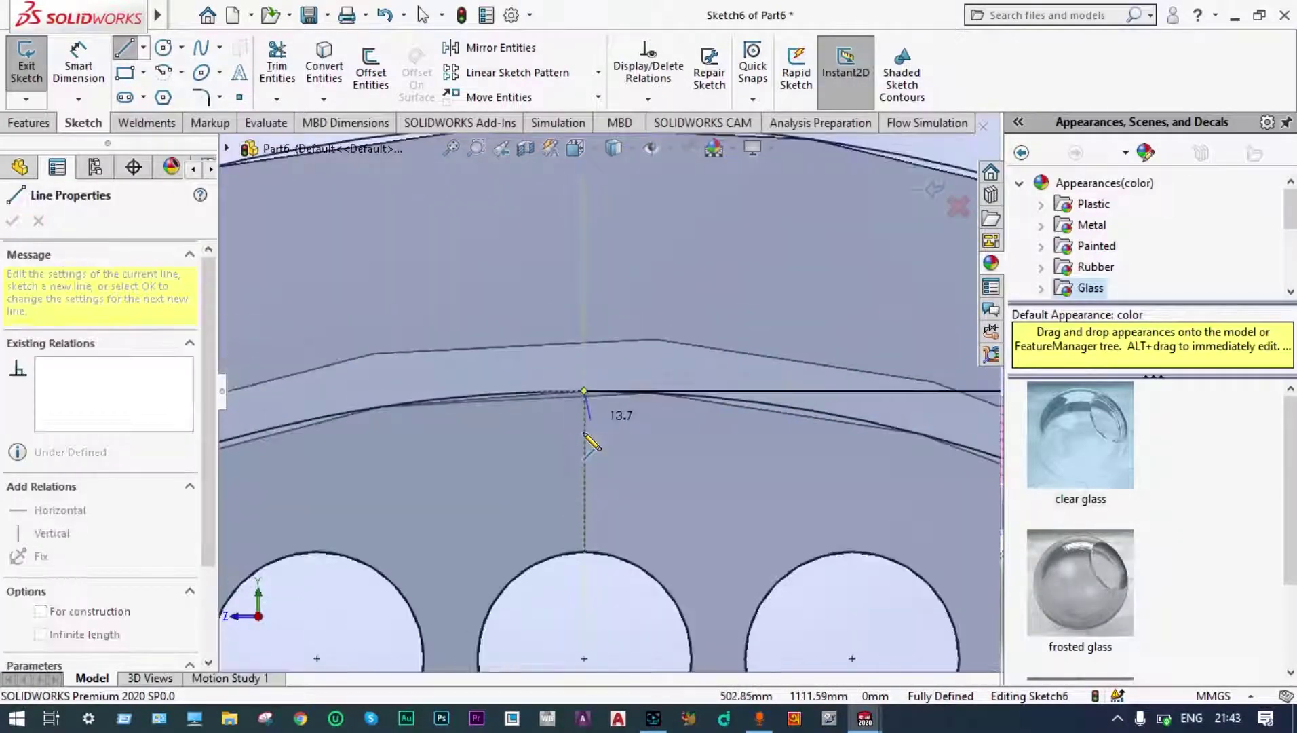
pyautogui.scroll(8, 585, 434)
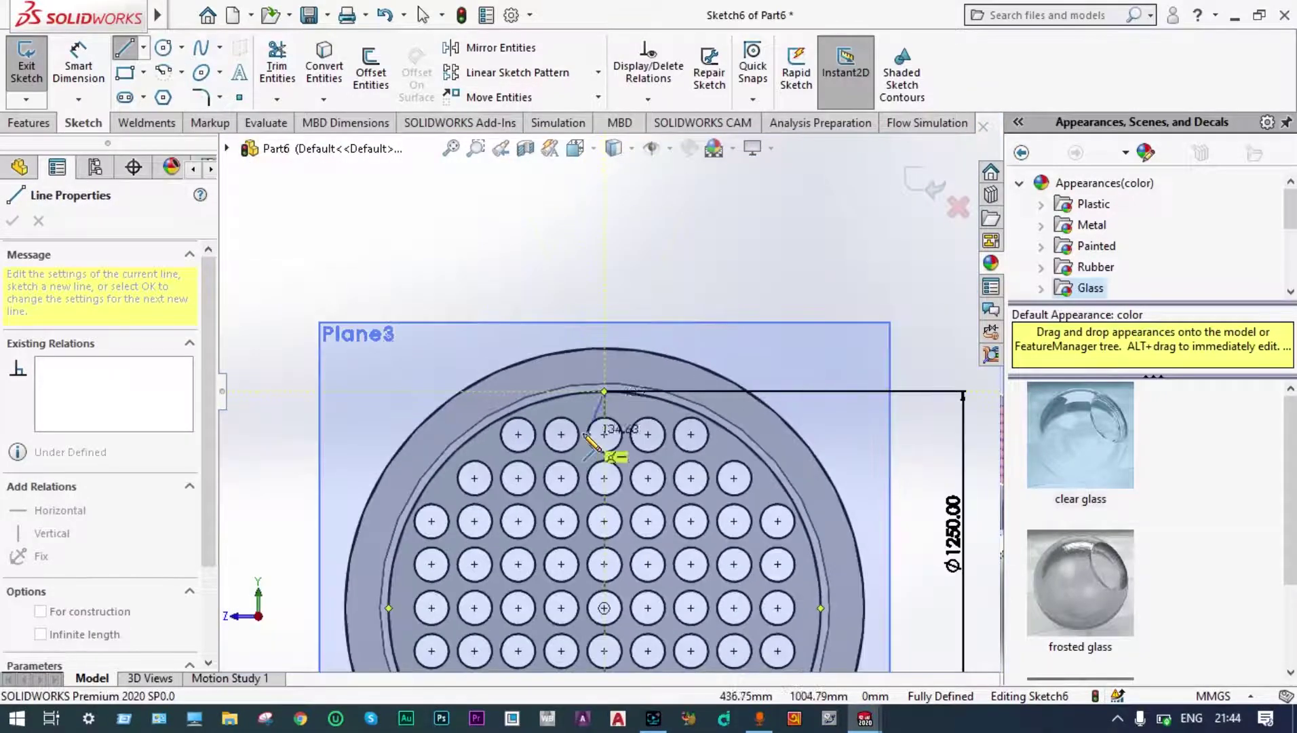
pyautogui.scroll(-5, 614, 595)
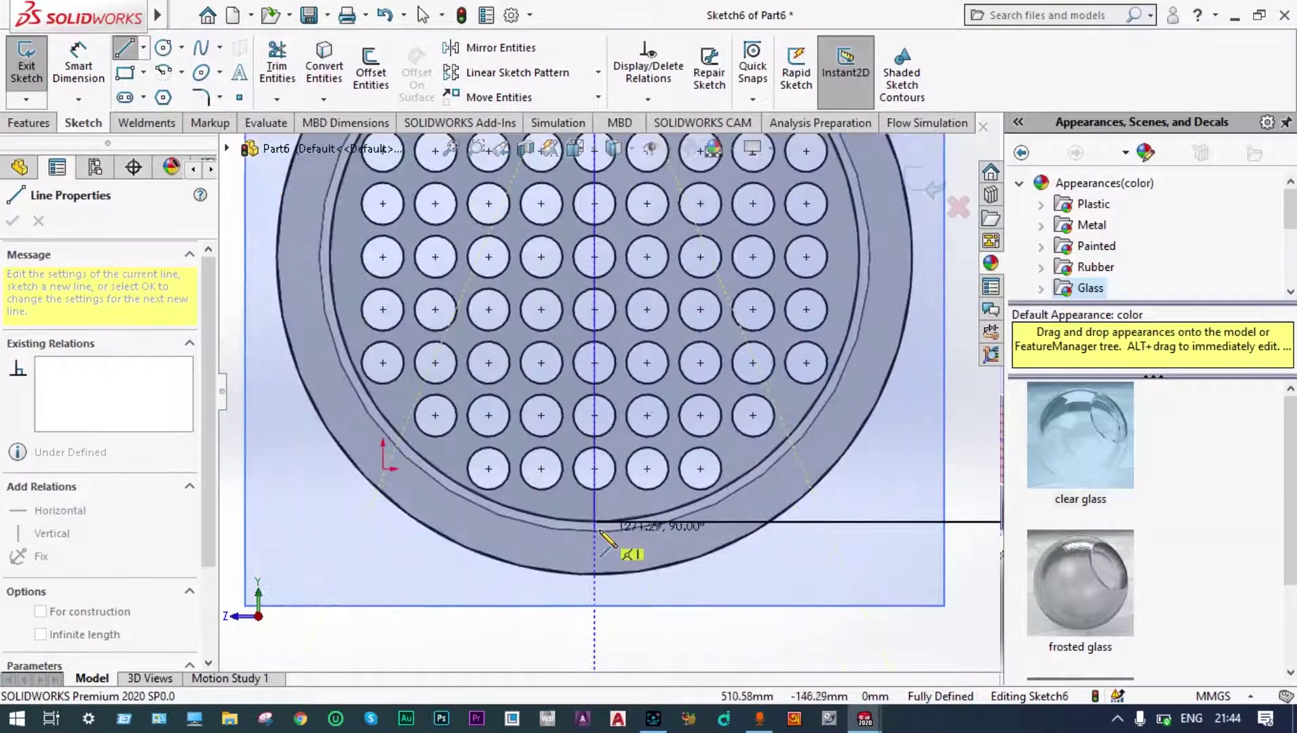
pyautogui.click(595, 522)
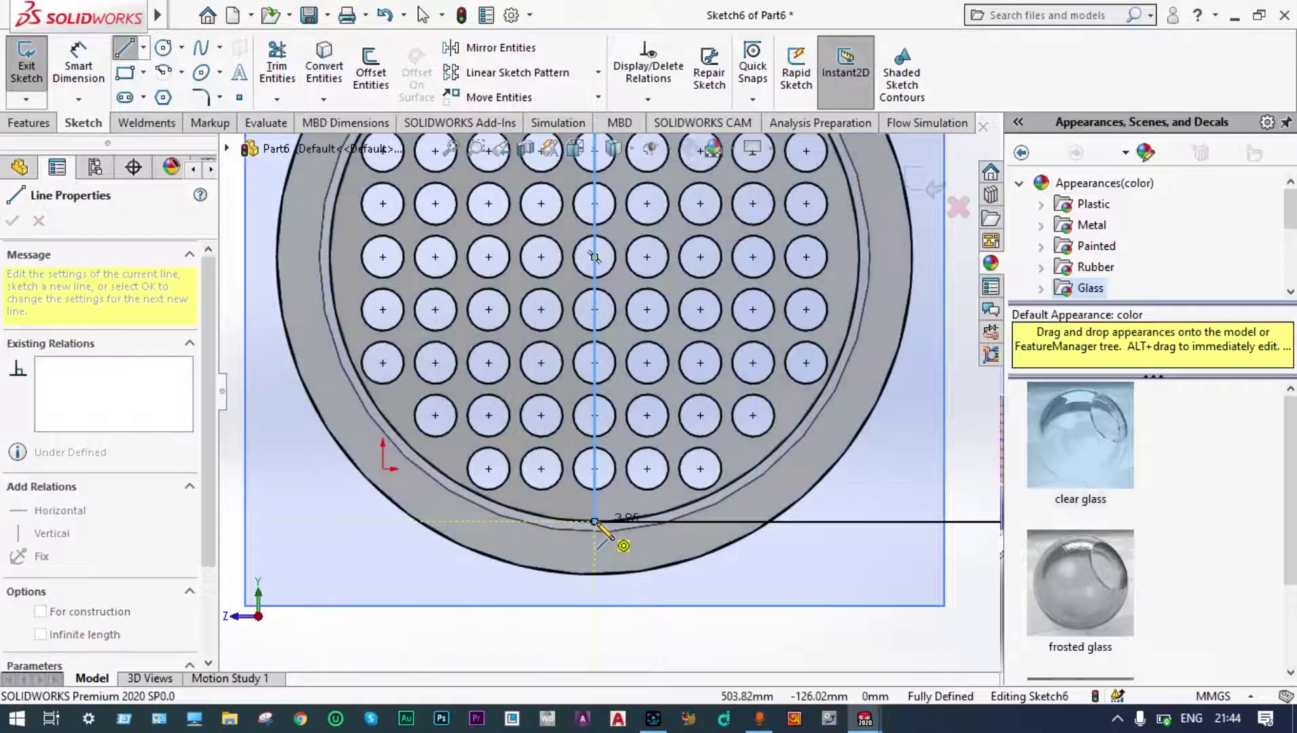
pyautogui.press('Escape')
pyautogui.press('Escape')
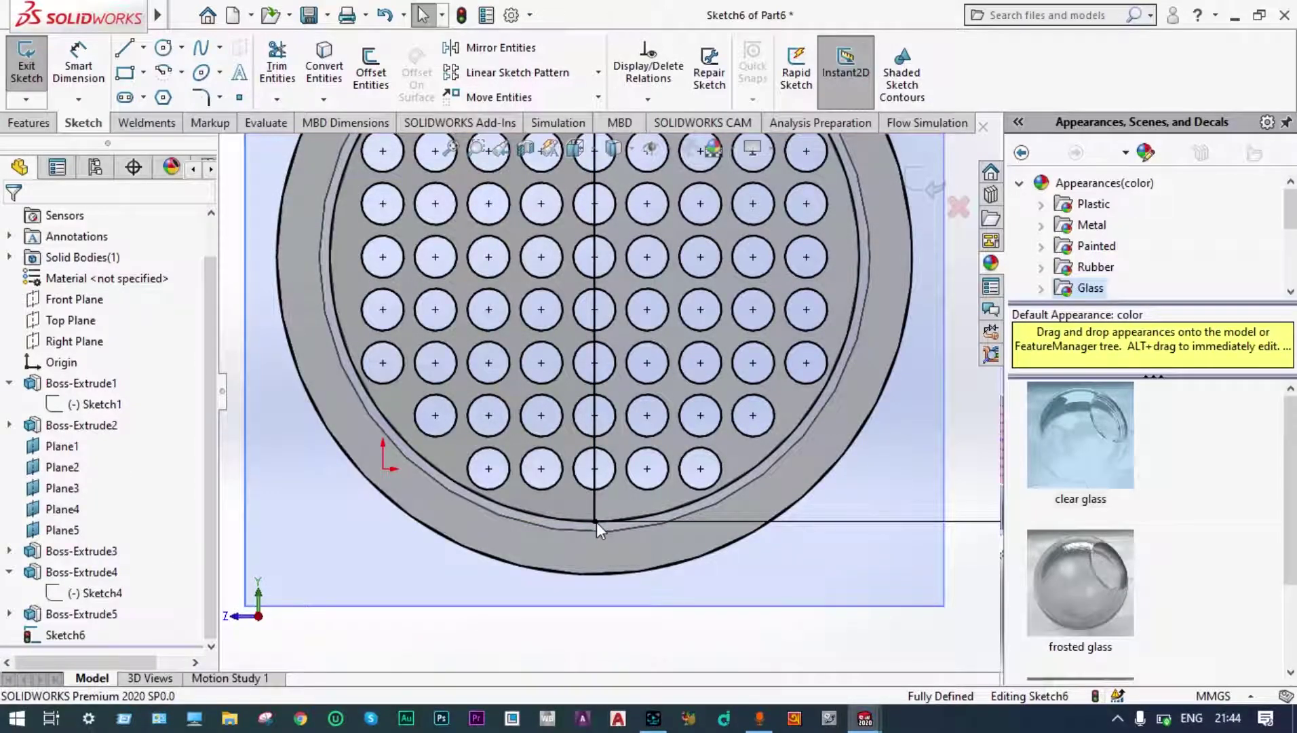
# - Power-trim the outer flange circle and the left half of the 1250 mm circle, opposite the Plane3 baffle's side
pyautogui.scroll(5, 608, 521)
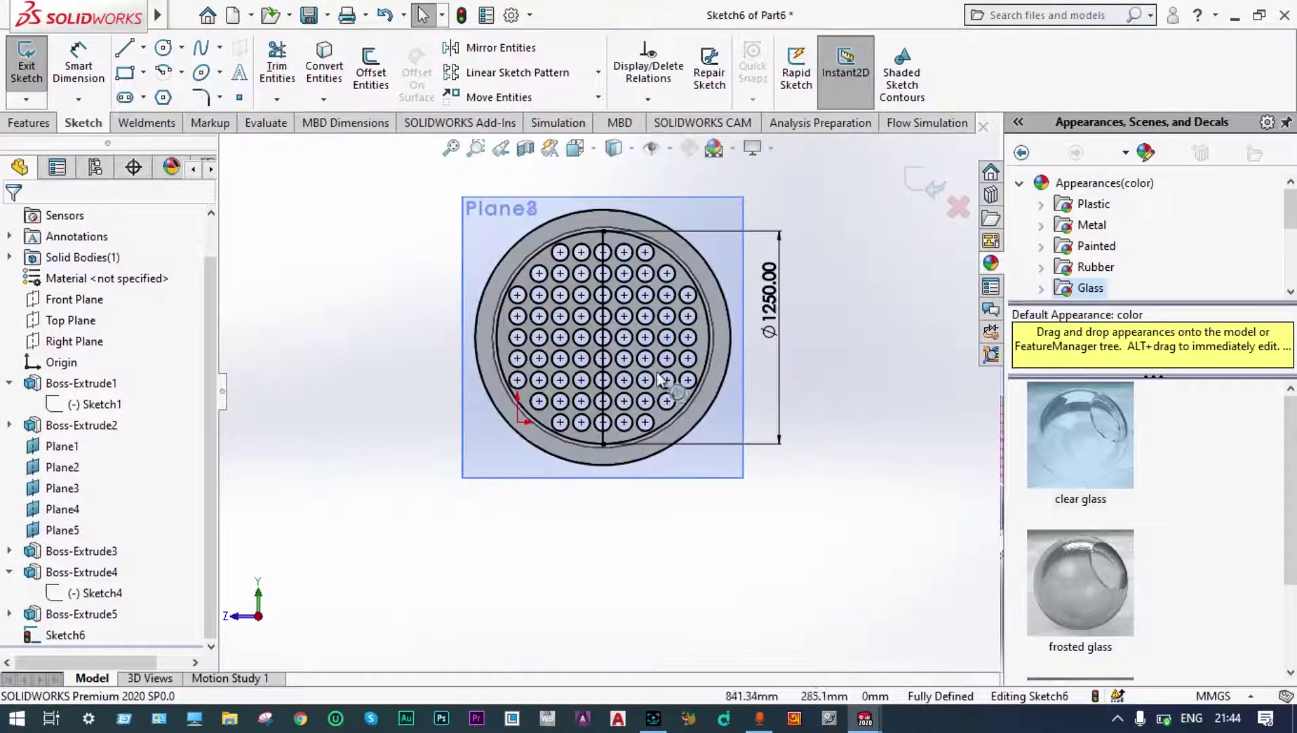
pyautogui.moveTo(663, 378); pyautogui.dragTo(689, 406, button='middle')
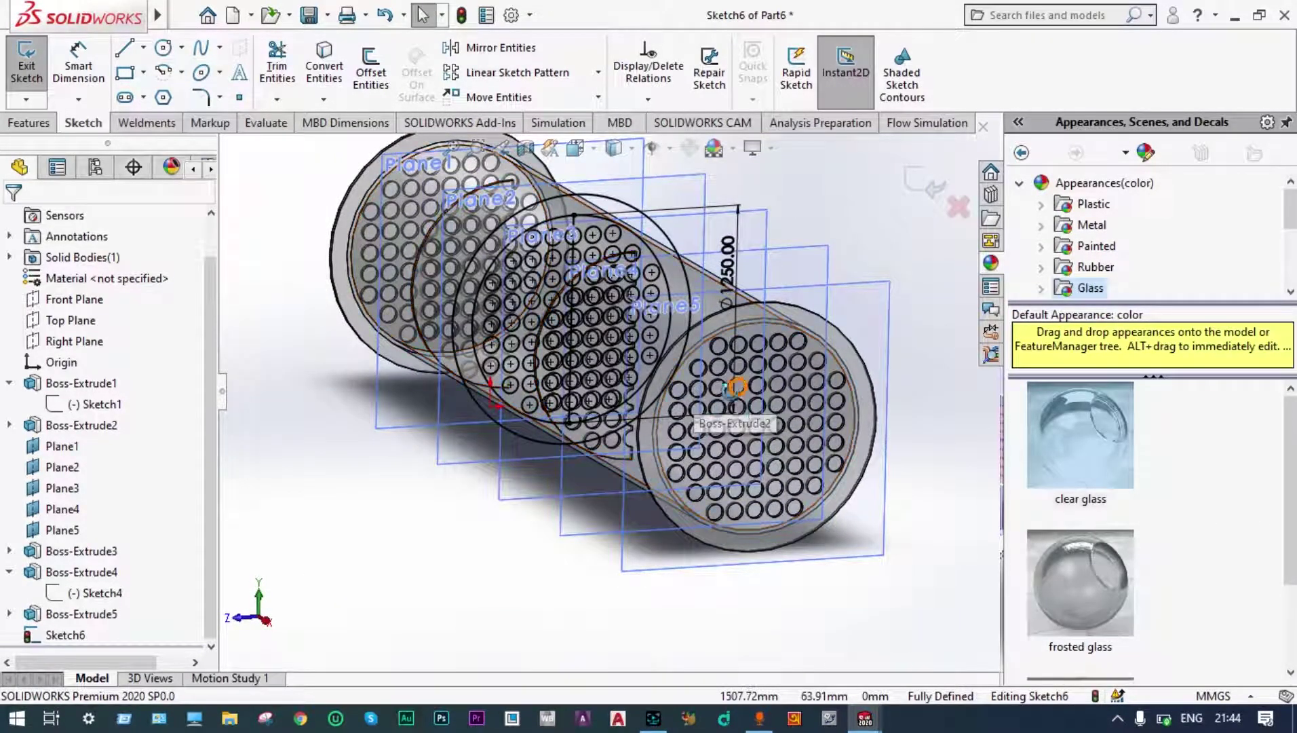
pyautogui.moveTo(726, 390); pyautogui.dragTo(726, 410, button='middle')
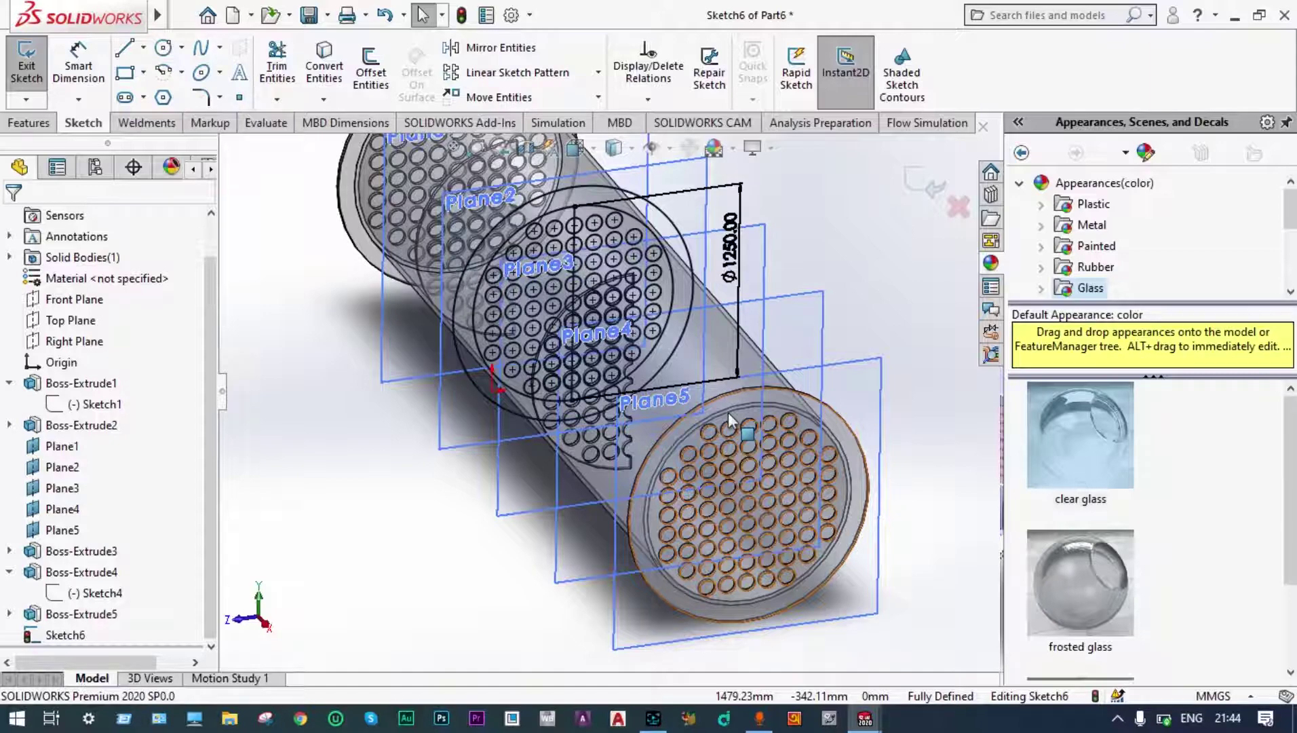
pyautogui.scroll(-3, 637, 325)
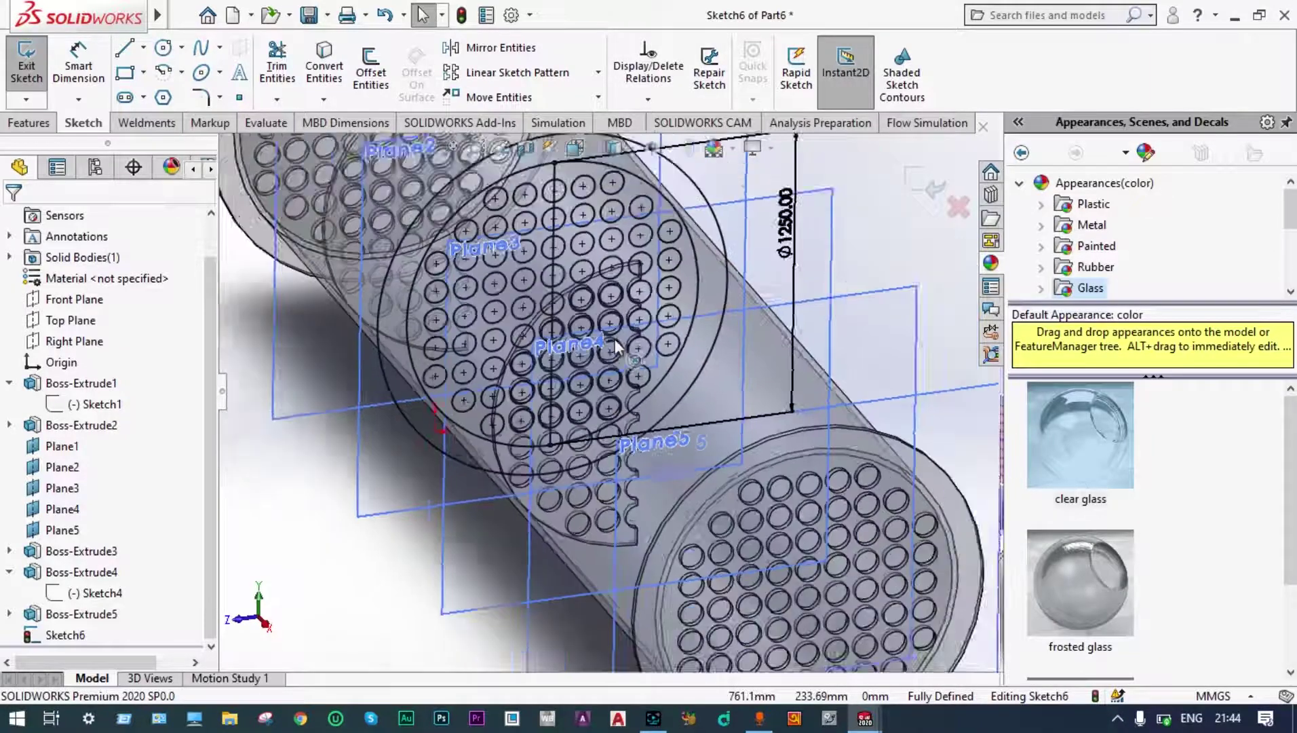
pyautogui.scroll(3, 617, 348)
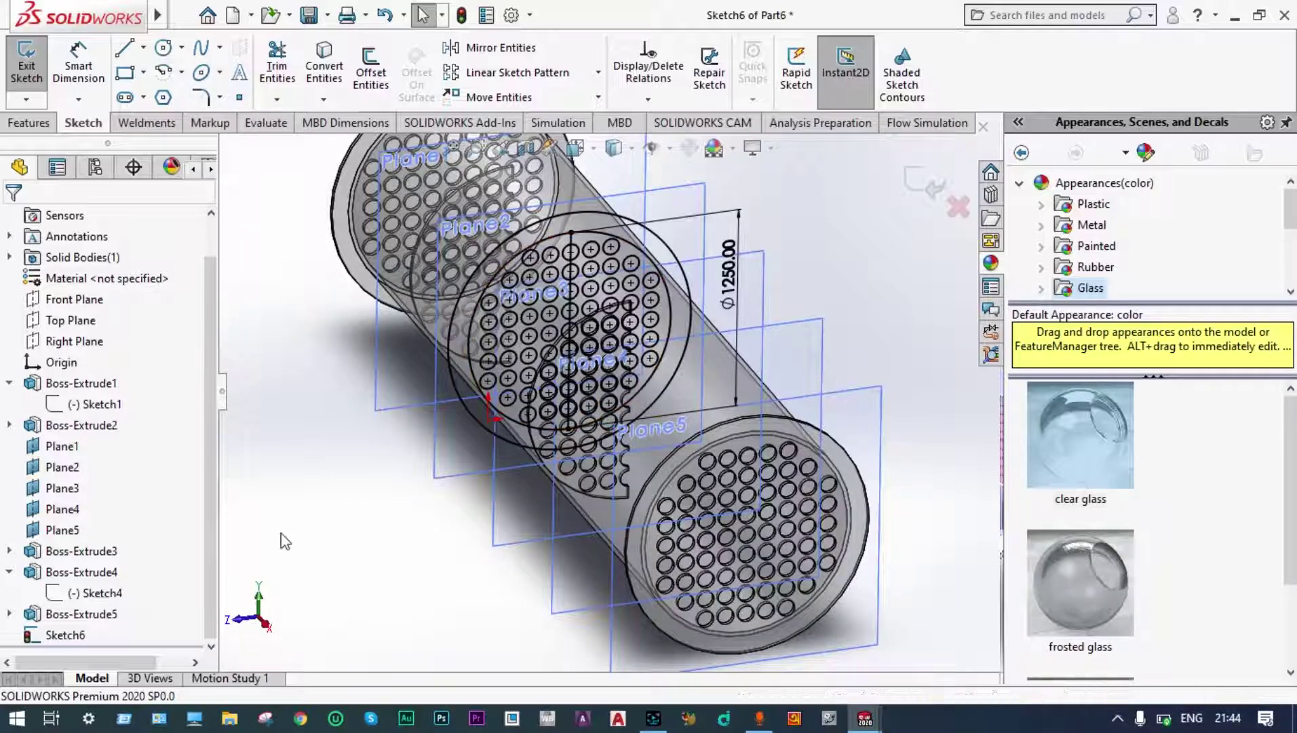
pyautogui.click(75, 637)
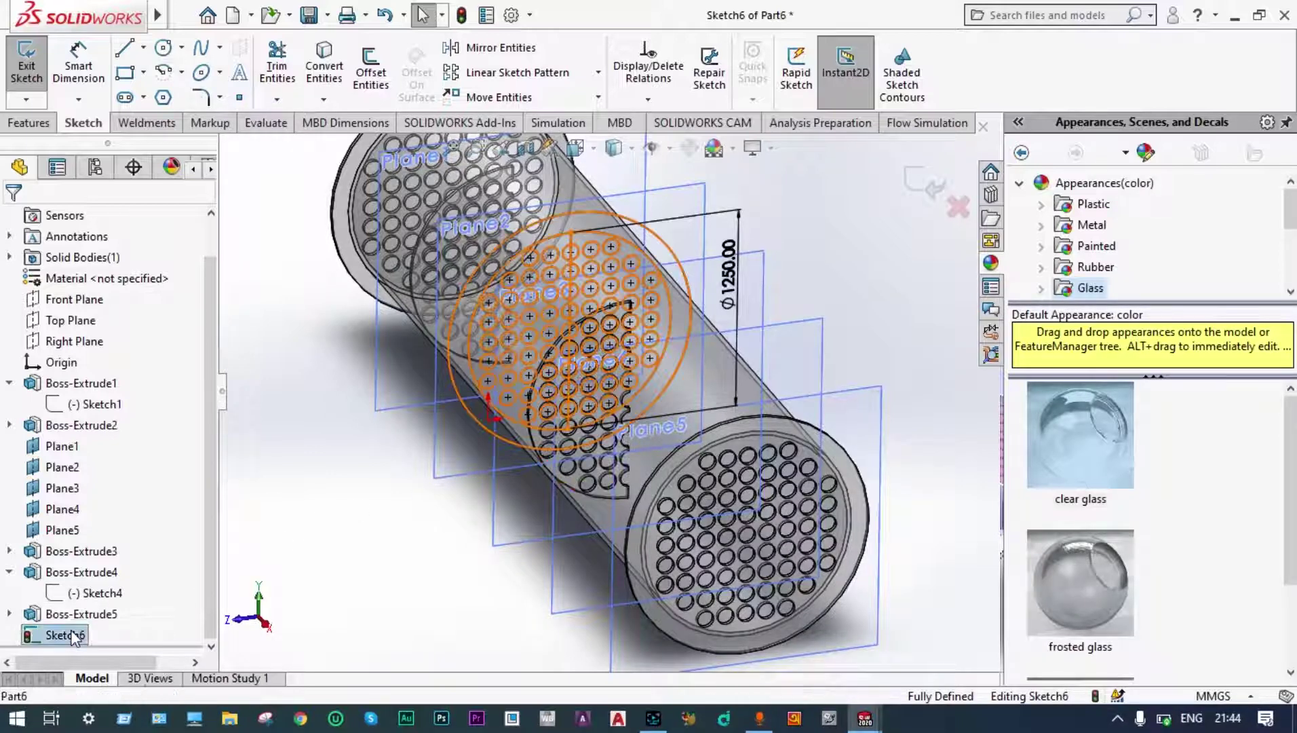
pyautogui.click(120, 615)
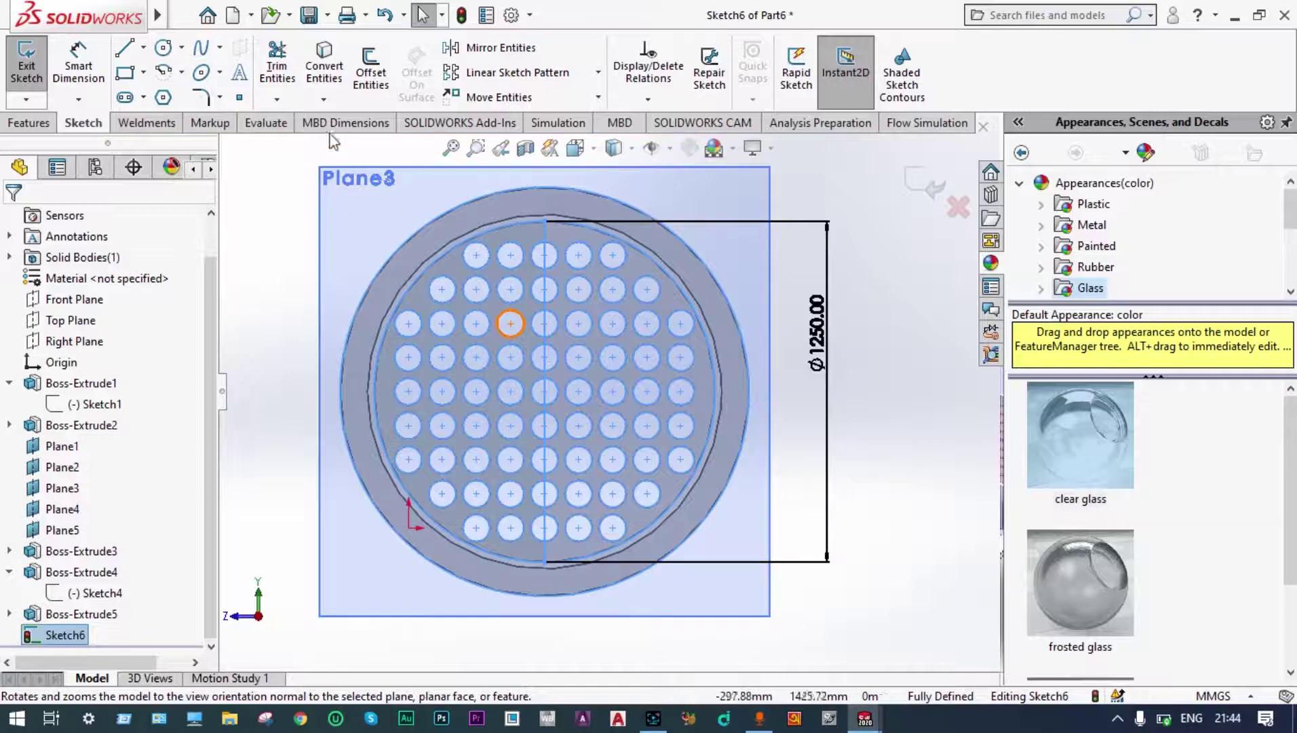
pyautogui.click(276, 68)
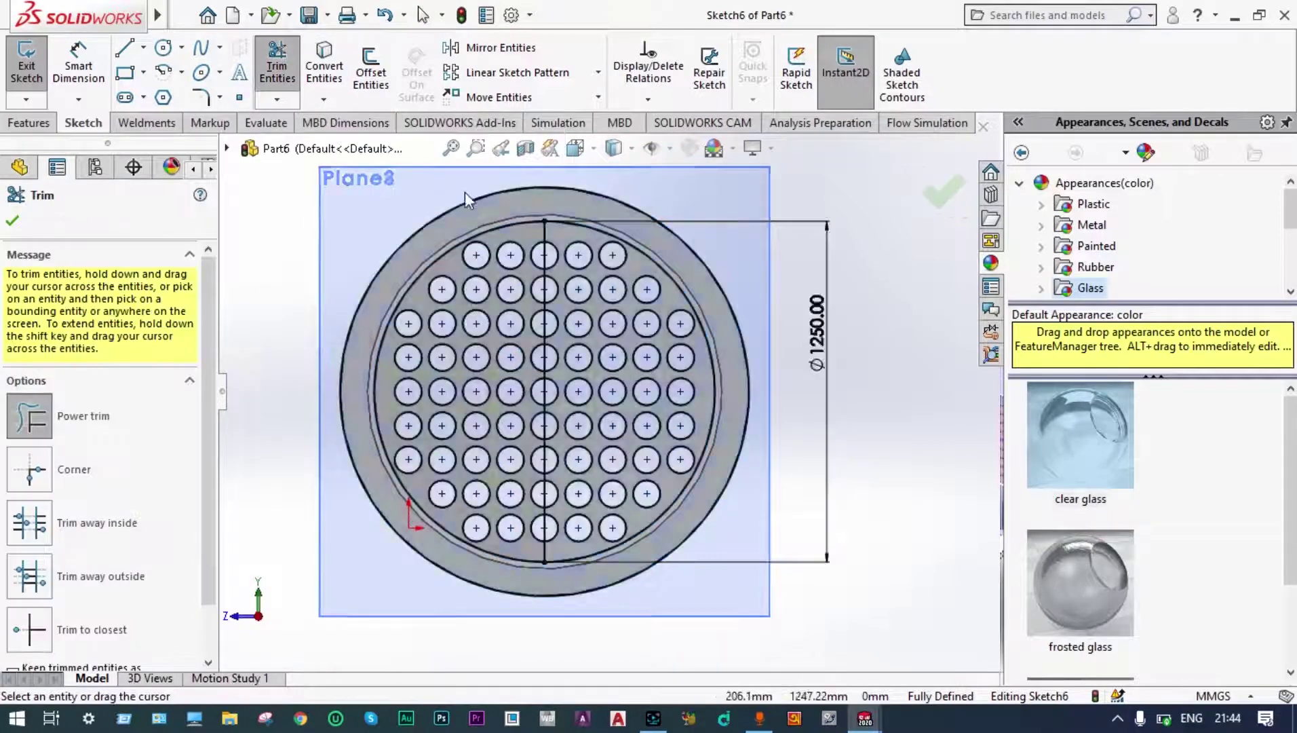
pyautogui.moveTo(464, 185); pyautogui.dragTo(450, 274)
pyautogui.moveTo(431, 392); pyautogui.dragTo(400, 573)
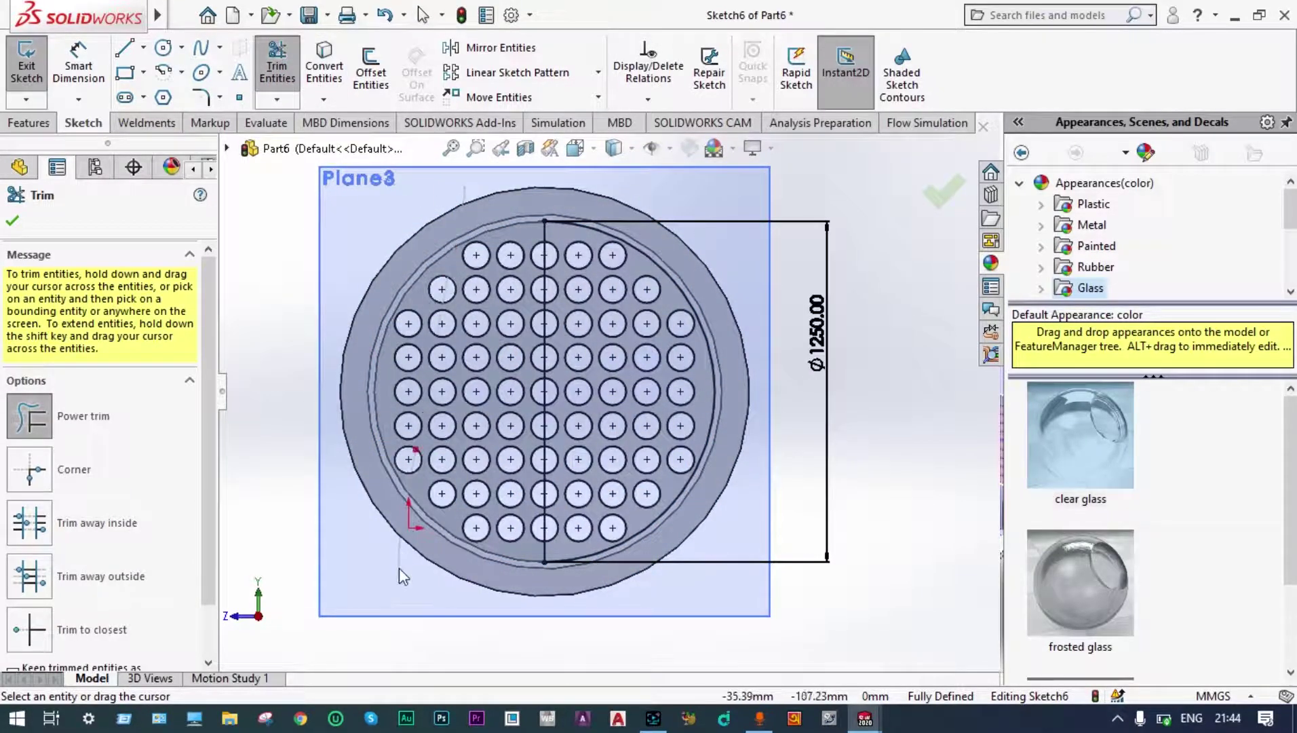
# - Power-trim the columns of hole circles lying left of the vertical line
pyautogui.moveTo(409, 296); pyautogui.dragTo(411, 421)
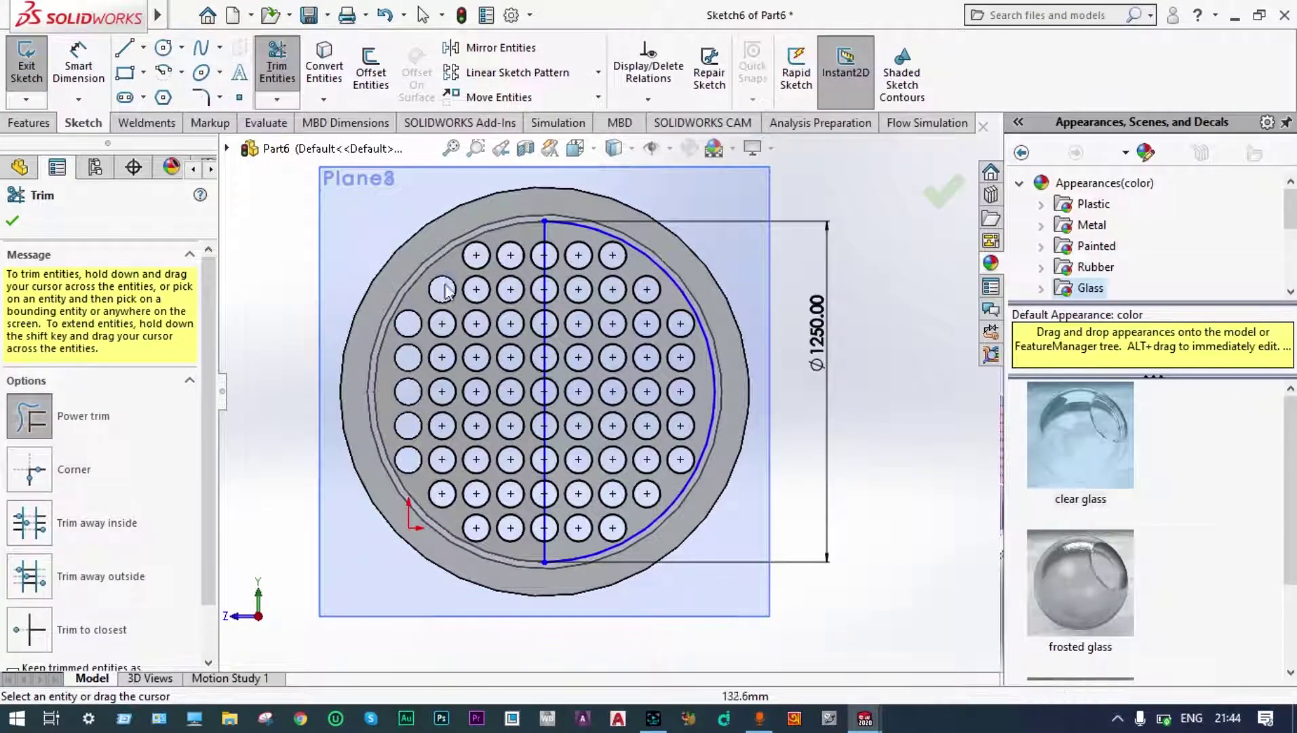
pyautogui.moveTo(442, 278); pyautogui.dragTo(444, 401)
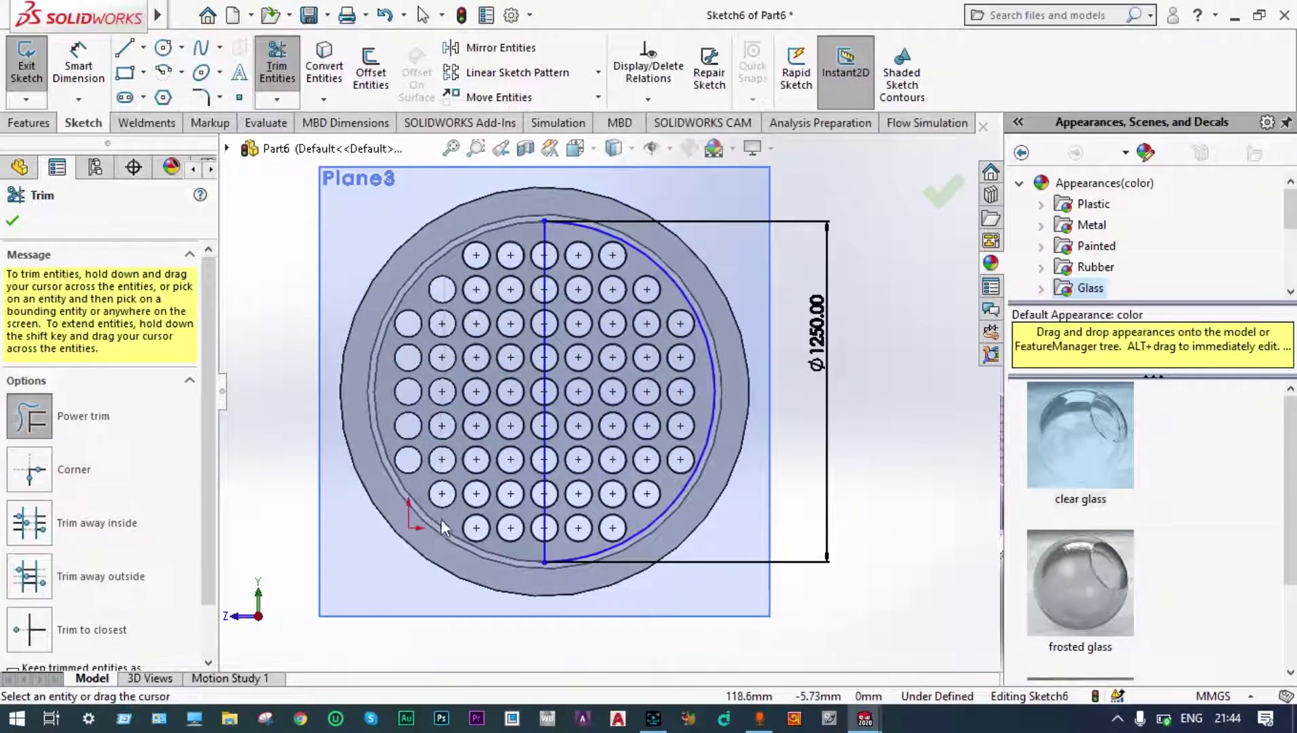
pyautogui.moveTo(477, 241); pyautogui.dragTo(481, 444)
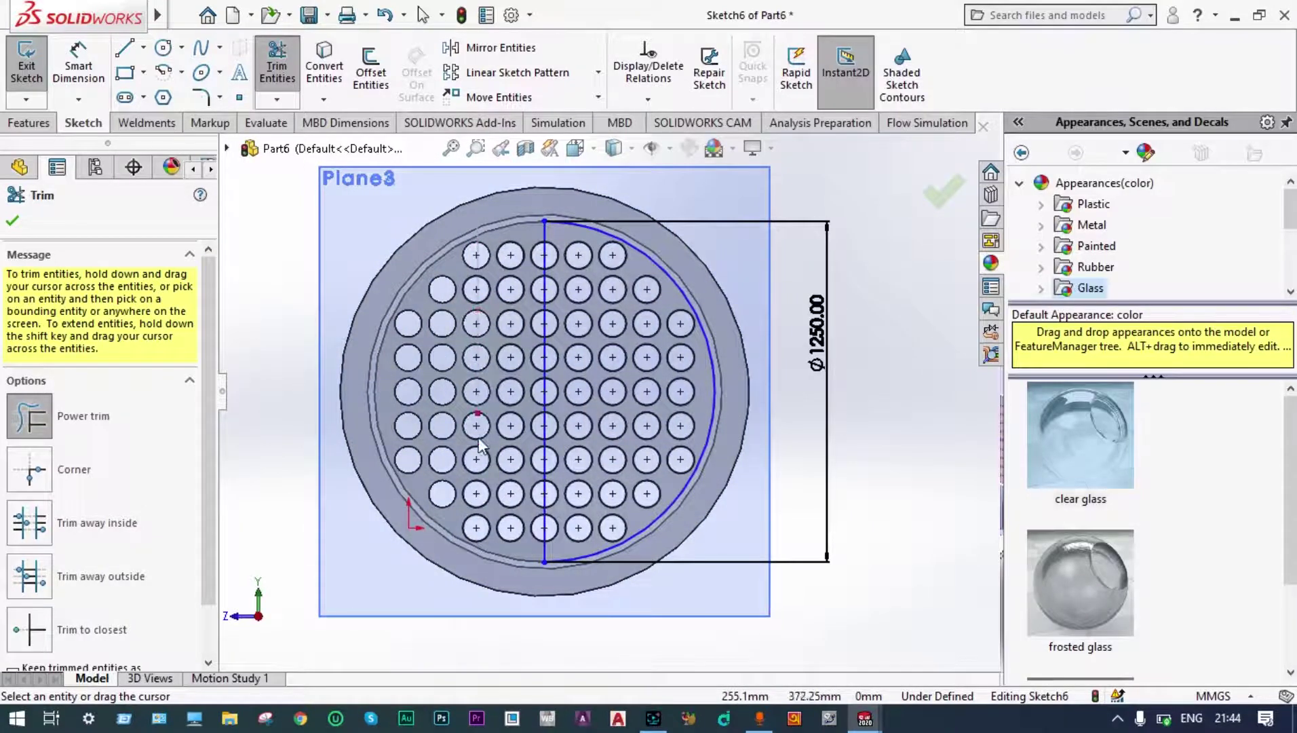
pyautogui.moveTo(478, 536); pyautogui.dragTo(479, 553)
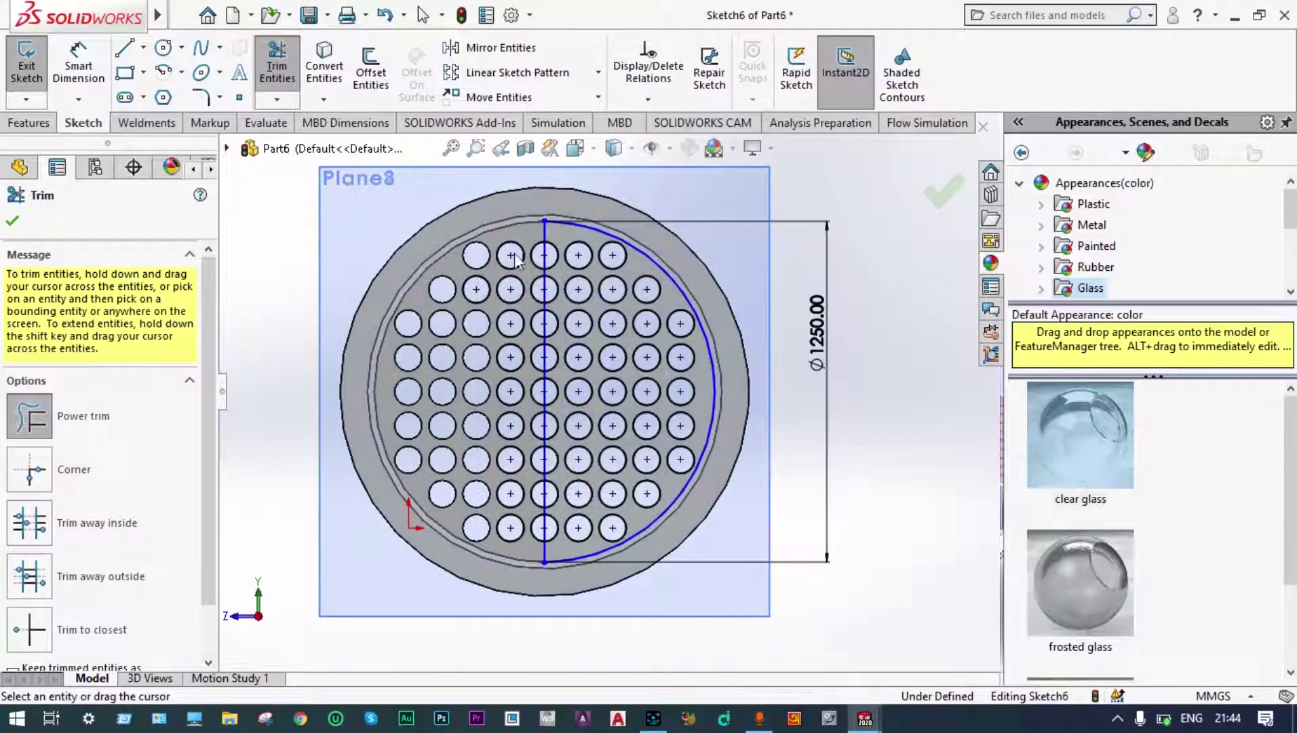
pyautogui.moveTo(510, 344); pyautogui.dragTo(513, 561)
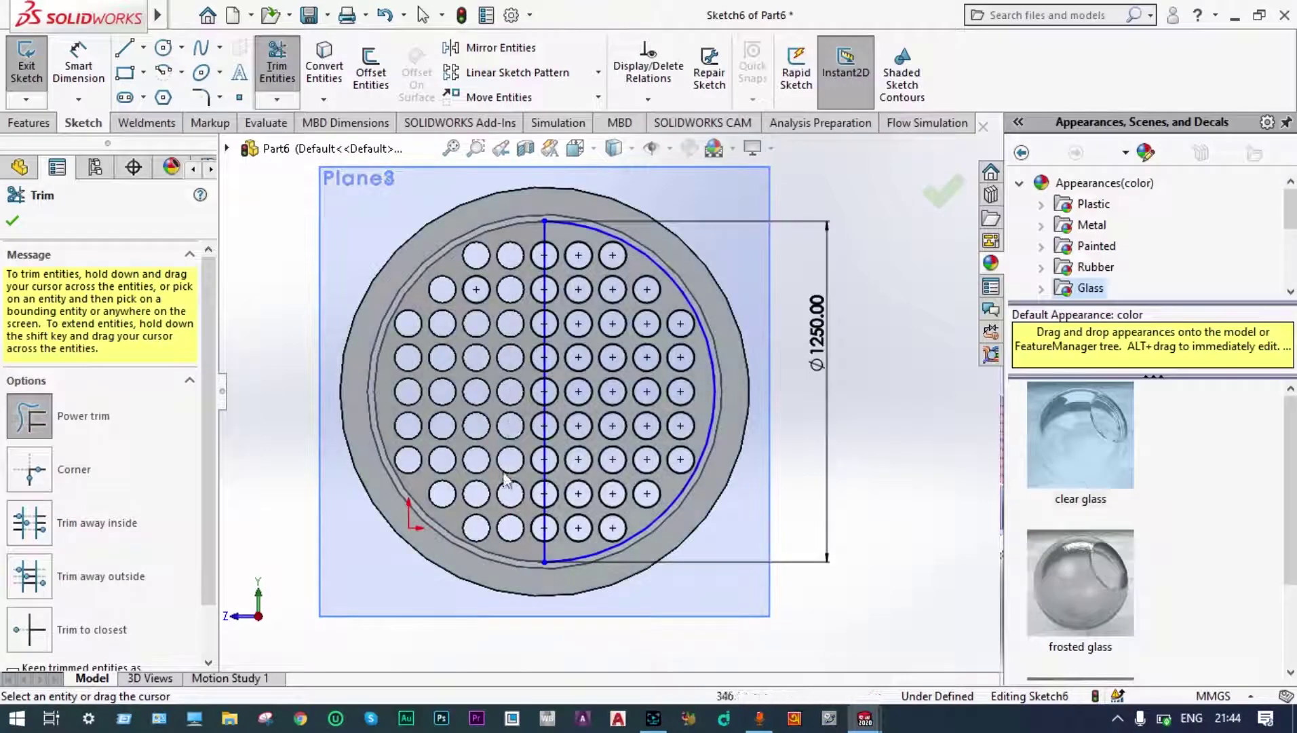
pyautogui.scroll(-1, 510, 429)
pyautogui.scroll(-1, 510, 429)
pyautogui.scroll(3, 525, 293)
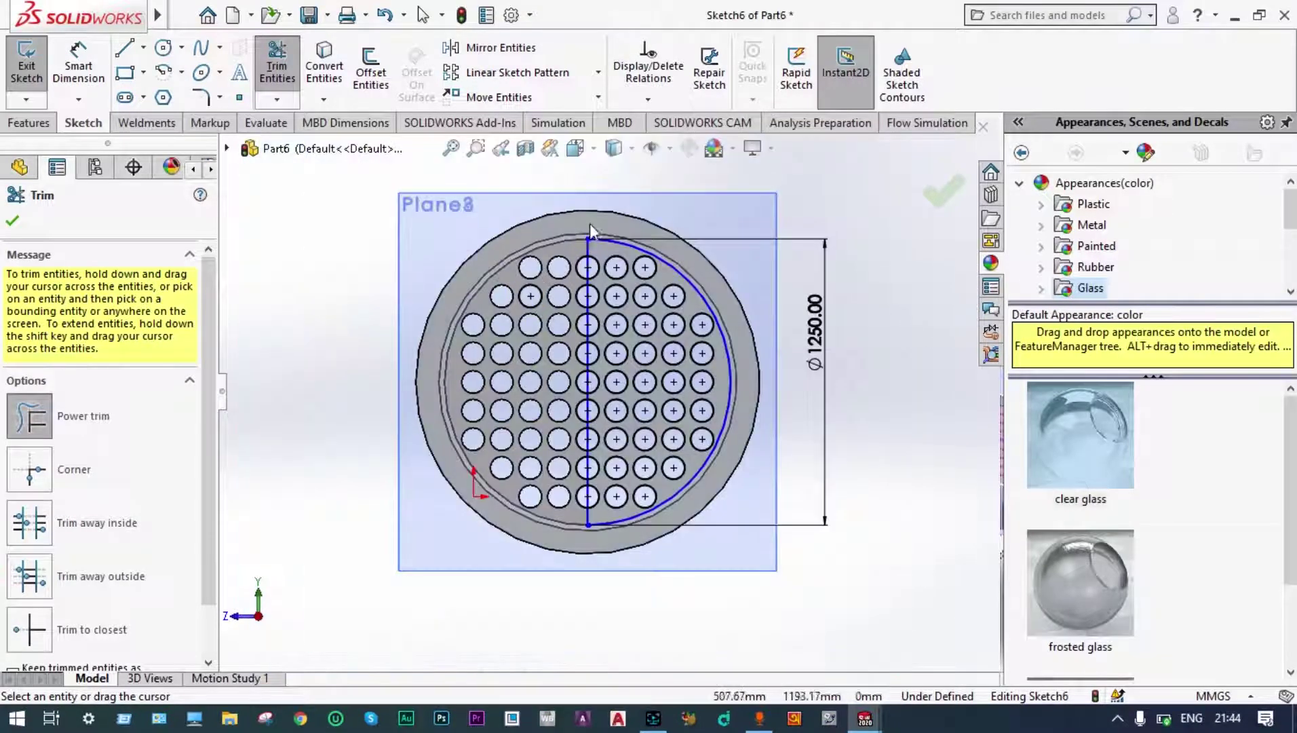
# - Power-trim the vertical line's segments inside the hole circles it crosses, and close the Plane2 half-circle baffle sketch
pyautogui.scroll(-6, 591, 268)
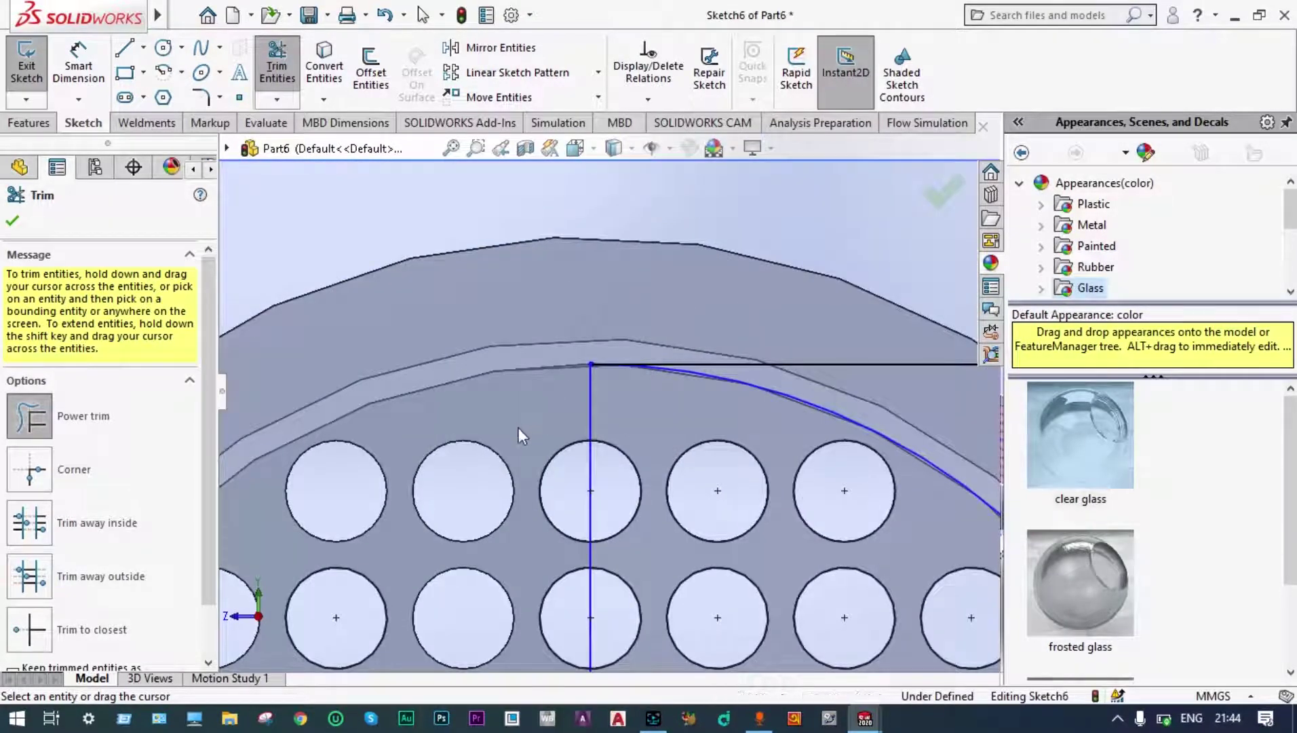
pyautogui.moveTo(547, 464); pyautogui.dragTo(592, 499)
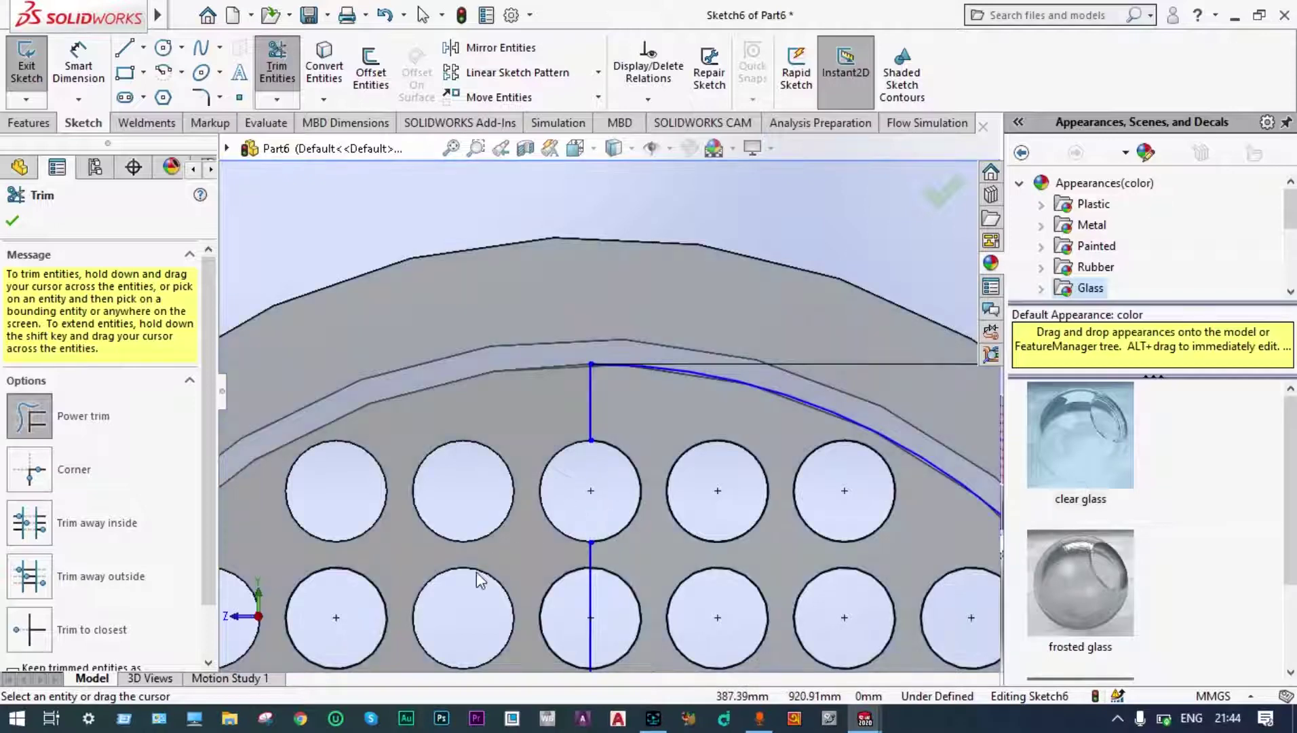
pyautogui.moveTo(476, 571)
pyautogui.mouseDown()
pyautogui.moveTo(603, 615)
pyautogui.moveTo(602, 565)
pyautogui.mouseUp()
pyautogui.scroll(3, 593, 610)
pyautogui.moveTo(536, 621); pyautogui.dragTo(595, 618)
pyautogui.scroll(3, 595, 617)
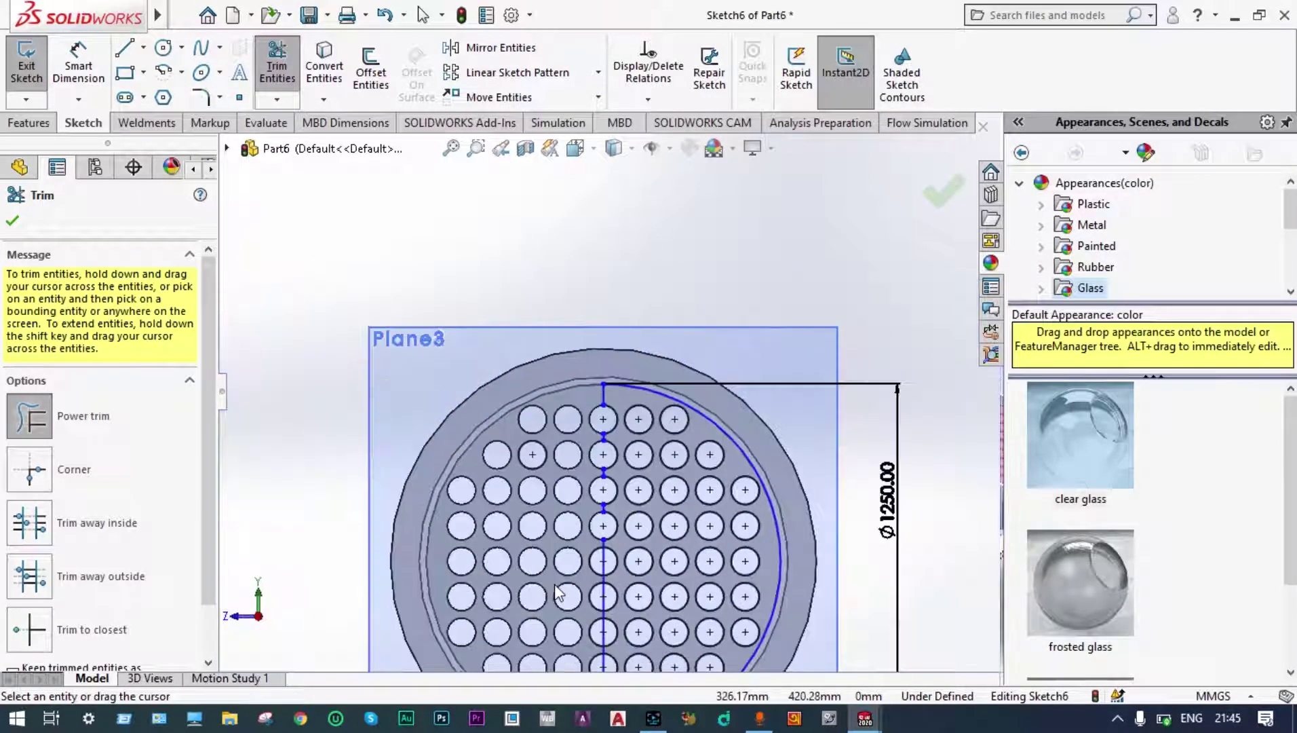
pyautogui.scroll(-5, 560, 596)
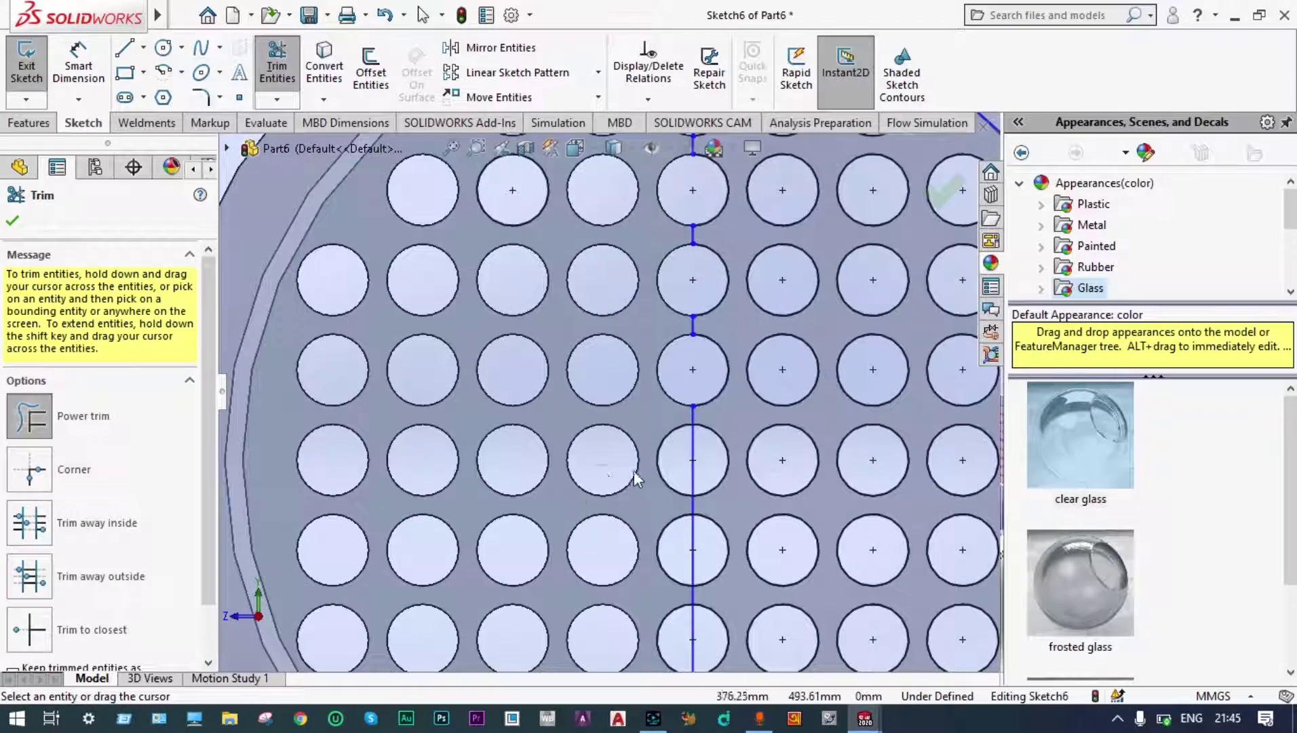
pyautogui.moveTo(672, 472)
pyautogui.mouseDown()
pyautogui.moveTo(698, 454)
pyautogui.moveTo(635, 529)
pyautogui.moveTo(680, 542)
pyautogui.mouseUp()
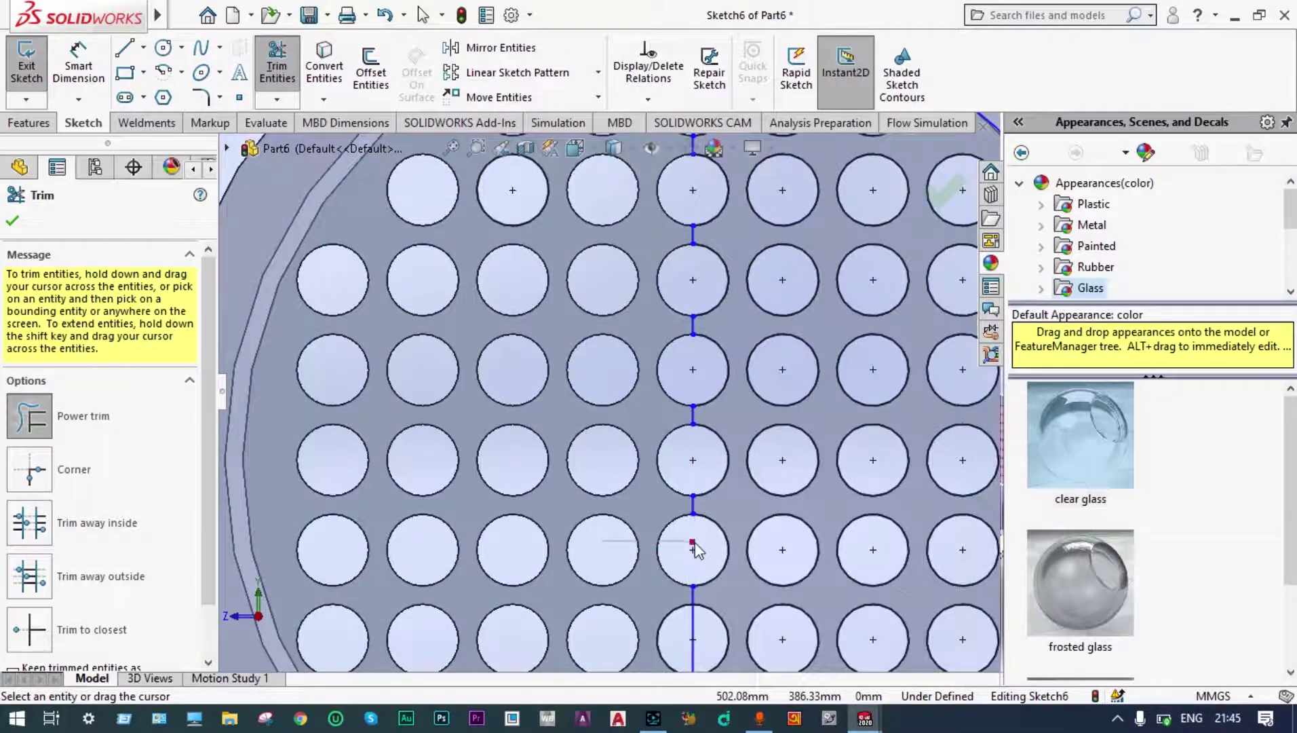
pyautogui.moveTo(595, 638); pyautogui.dragTo(649, 641)
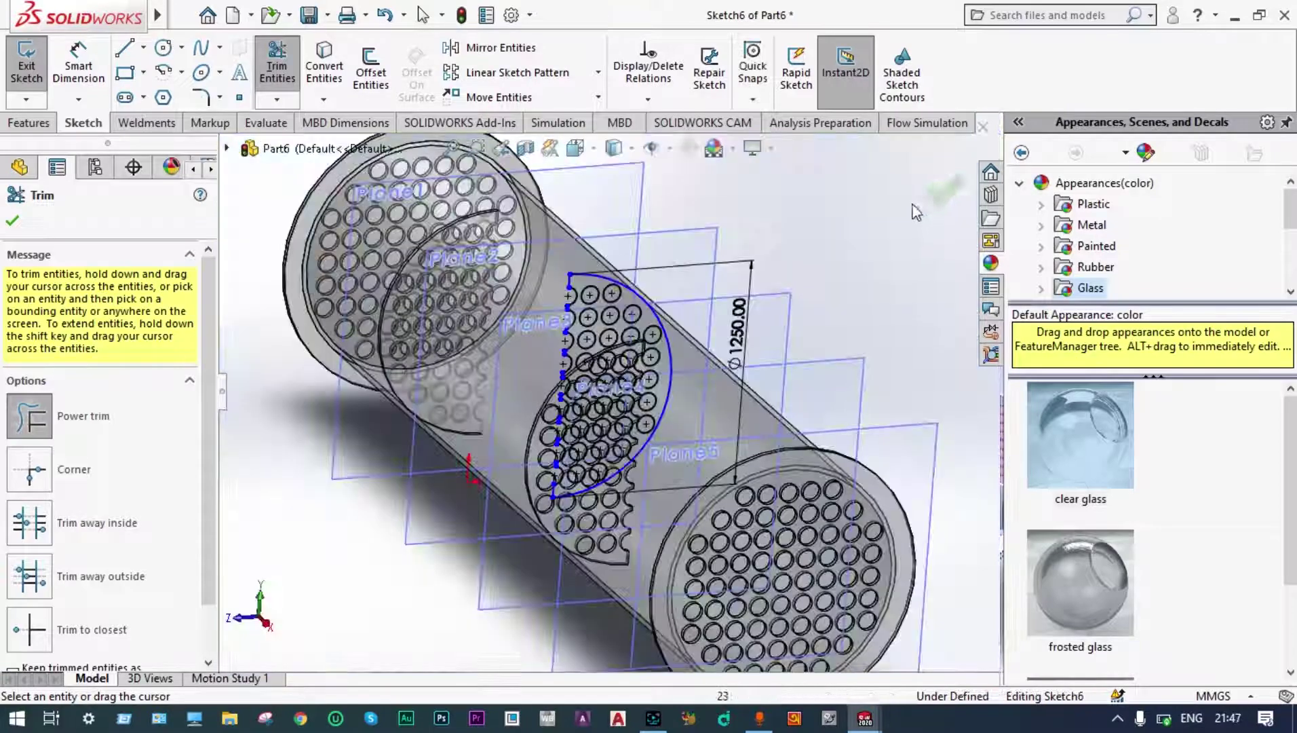
pyautogui.click(931, 197)
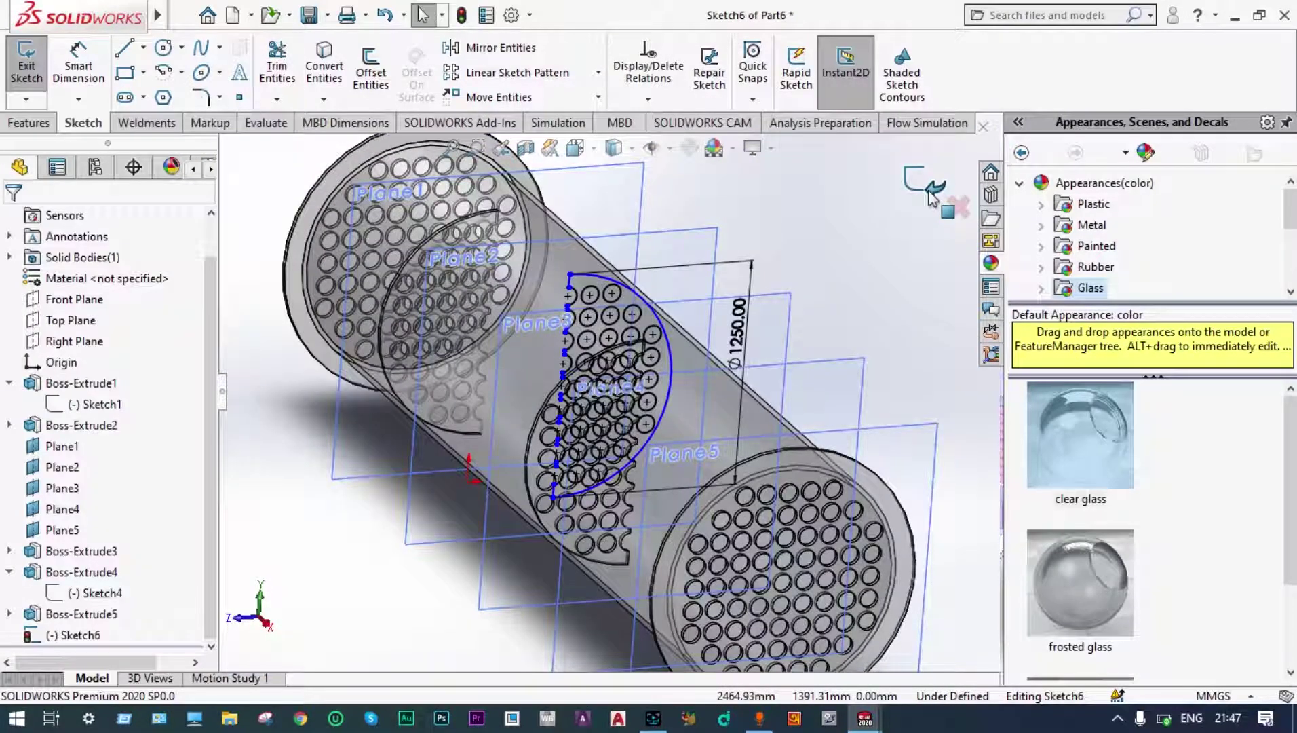
pyautogui.click(931, 194)
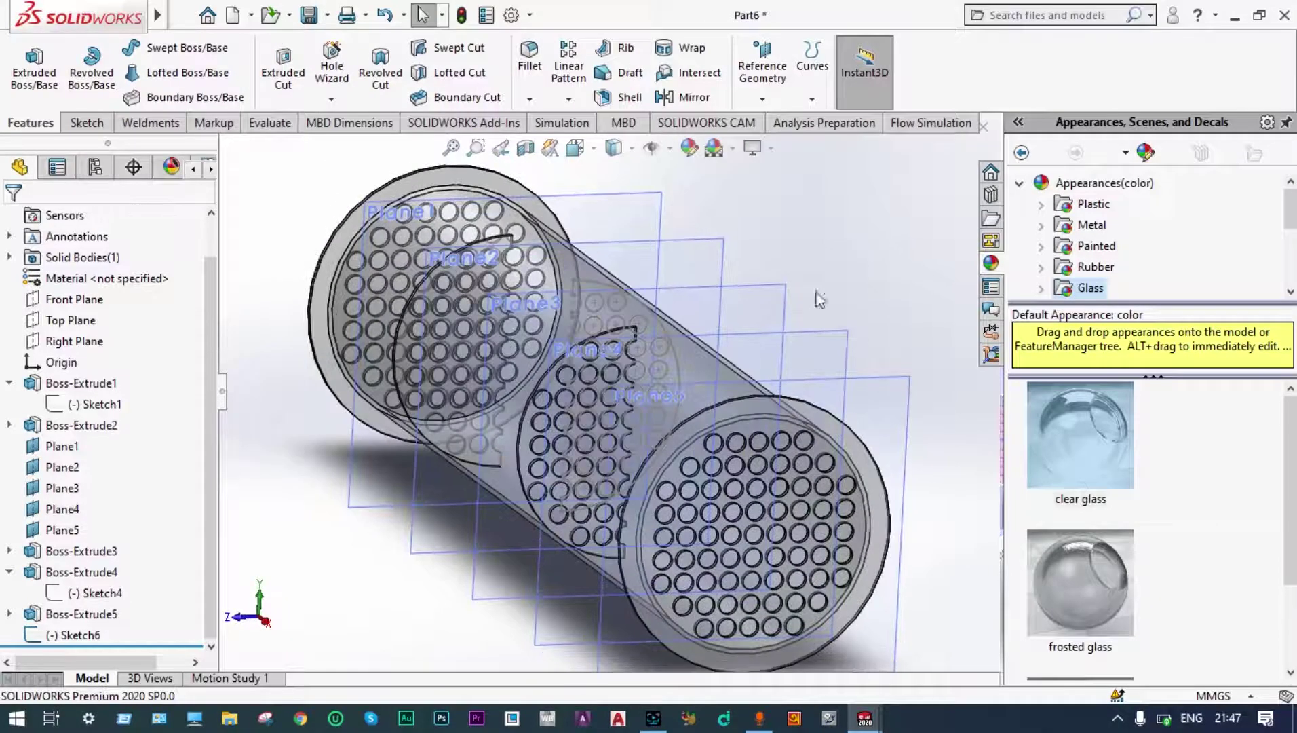
# - Extrude the perforated half-circle baffle sketch on Plane2 as a blind boss 25 mm thick, merged with the body
pyautogui.click(108, 637)
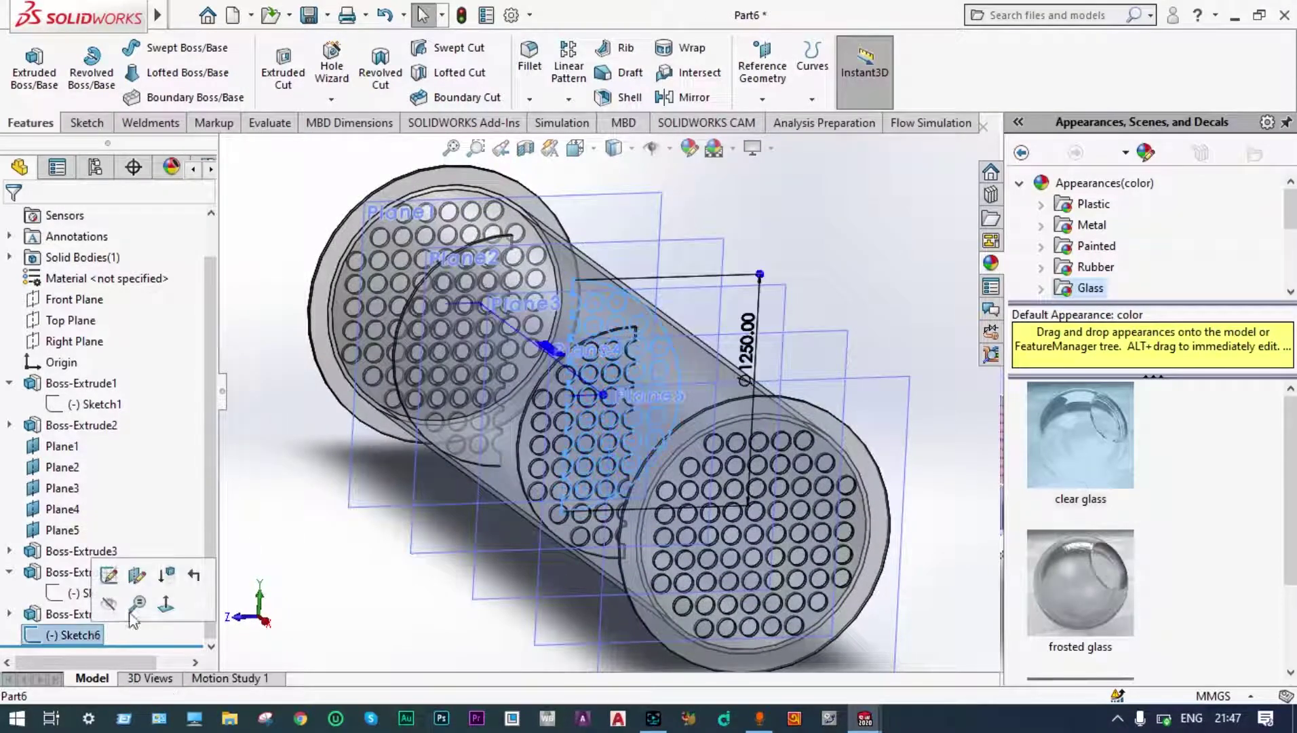
pyautogui.scroll(-2, 761, 232)
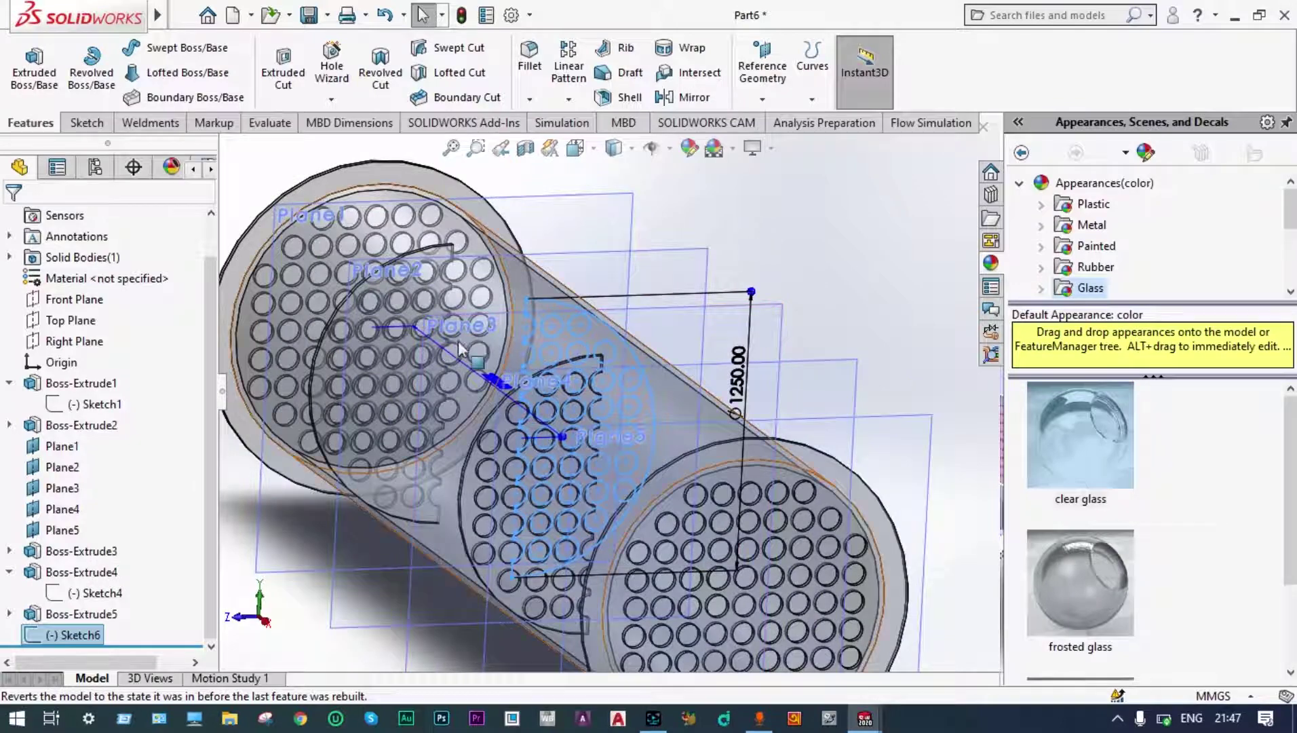
pyautogui.click(47, 87)
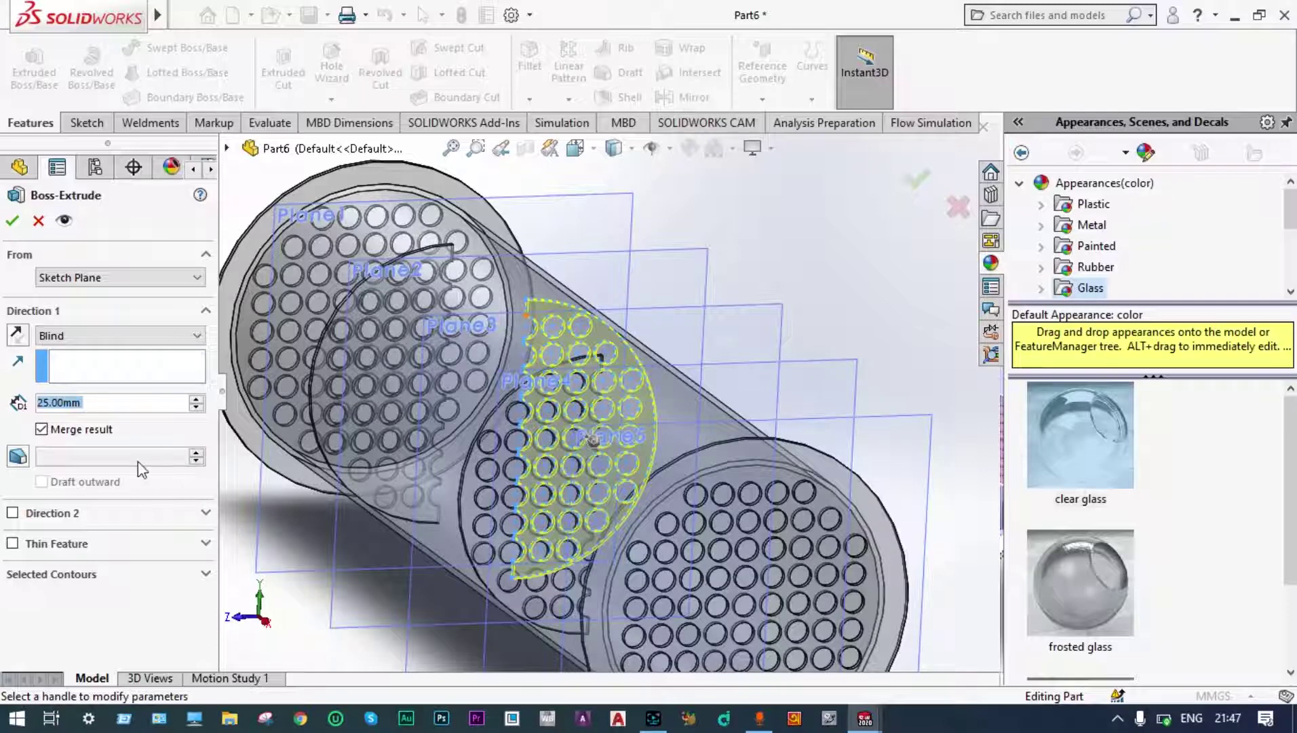
pyautogui.click(12, 222)
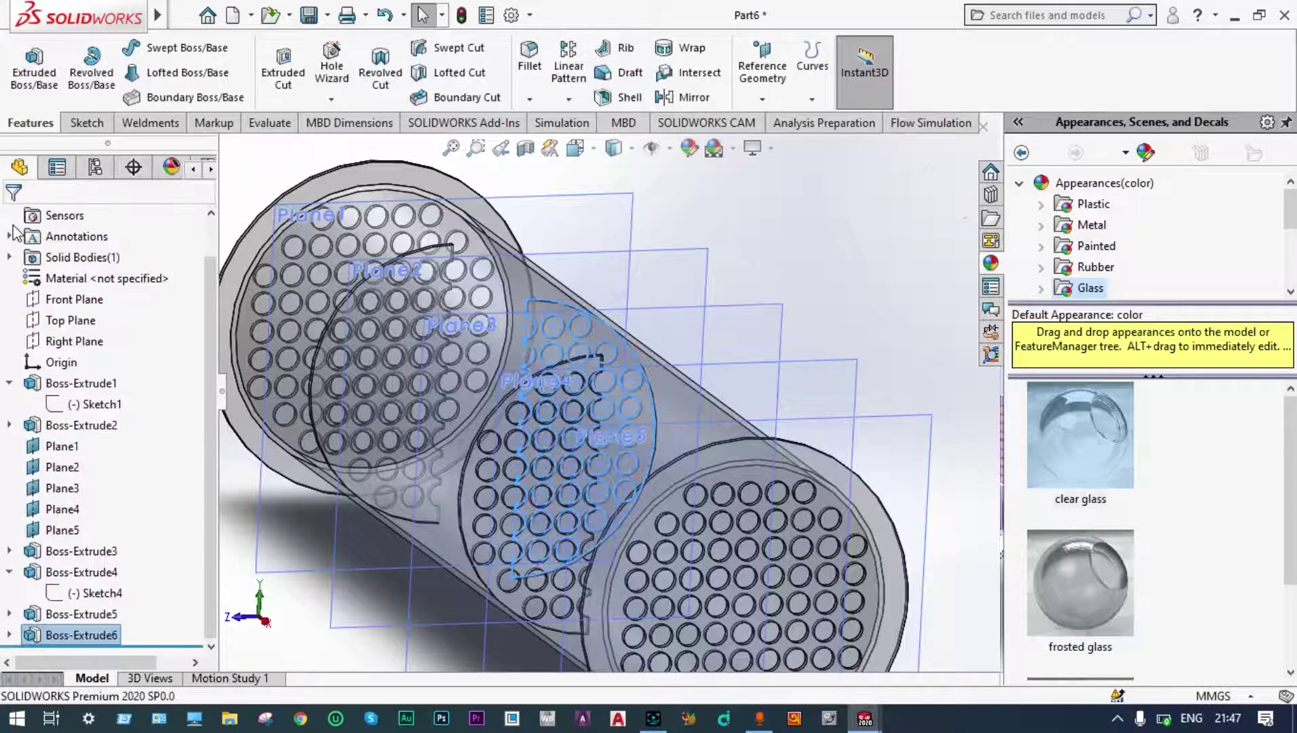
pyautogui.click(795, 212)
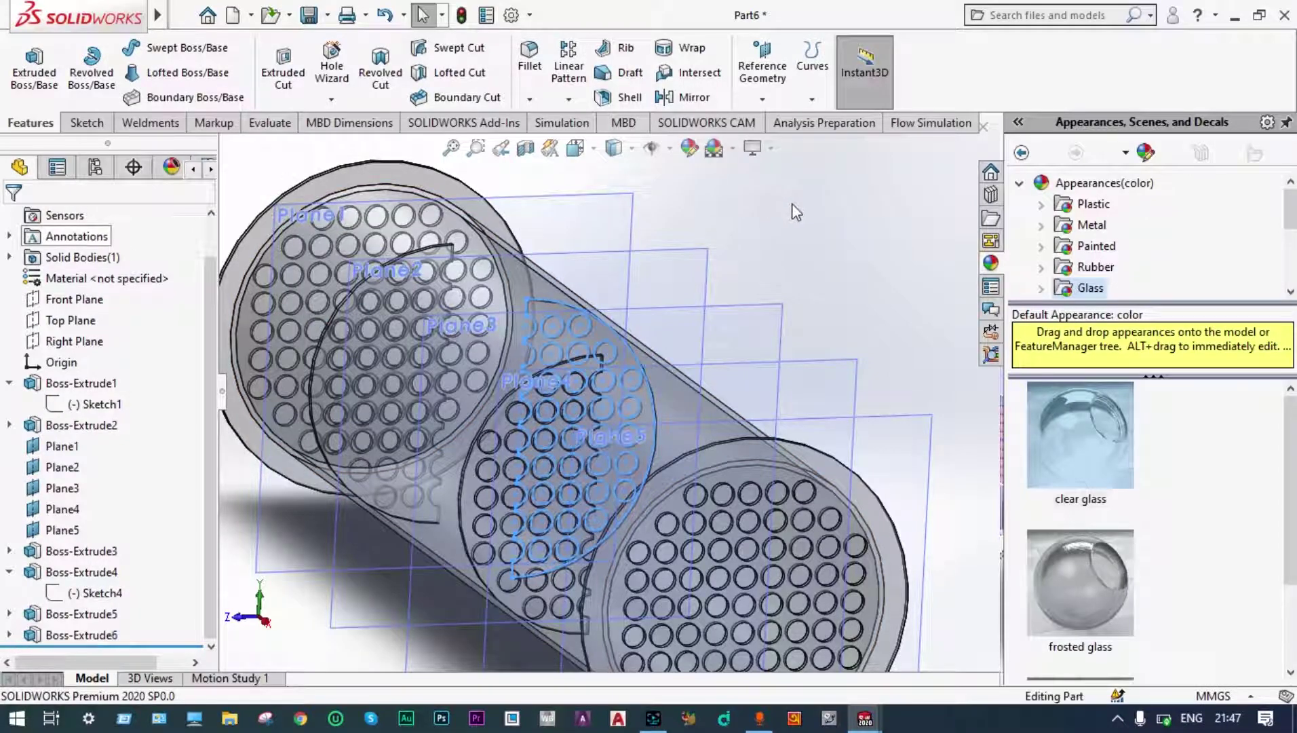
# - Create a sketch on Plane4 by converting the entities of the Plane2 baffle's sketch, Sketch6, and close it
pyautogui.moveTo(791, 208); pyautogui.dragTo(833, 302, button='middle')
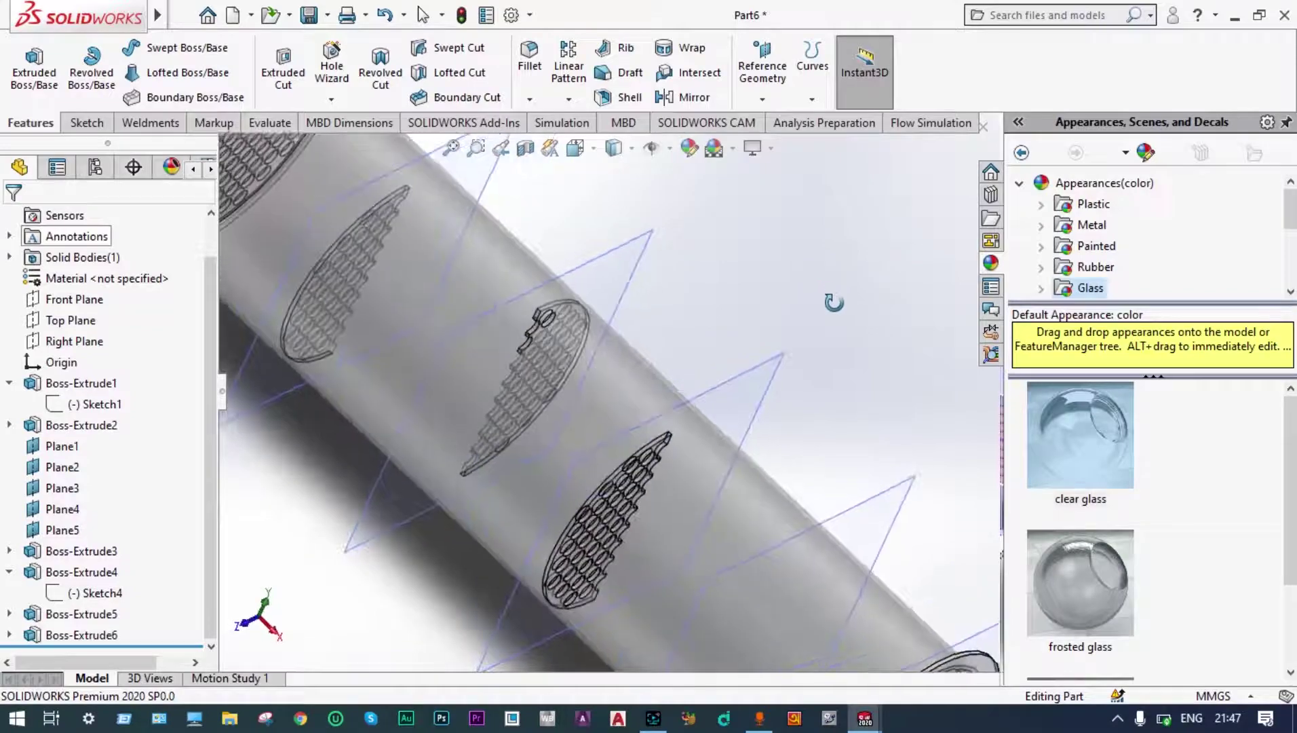
pyautogui.press('f')
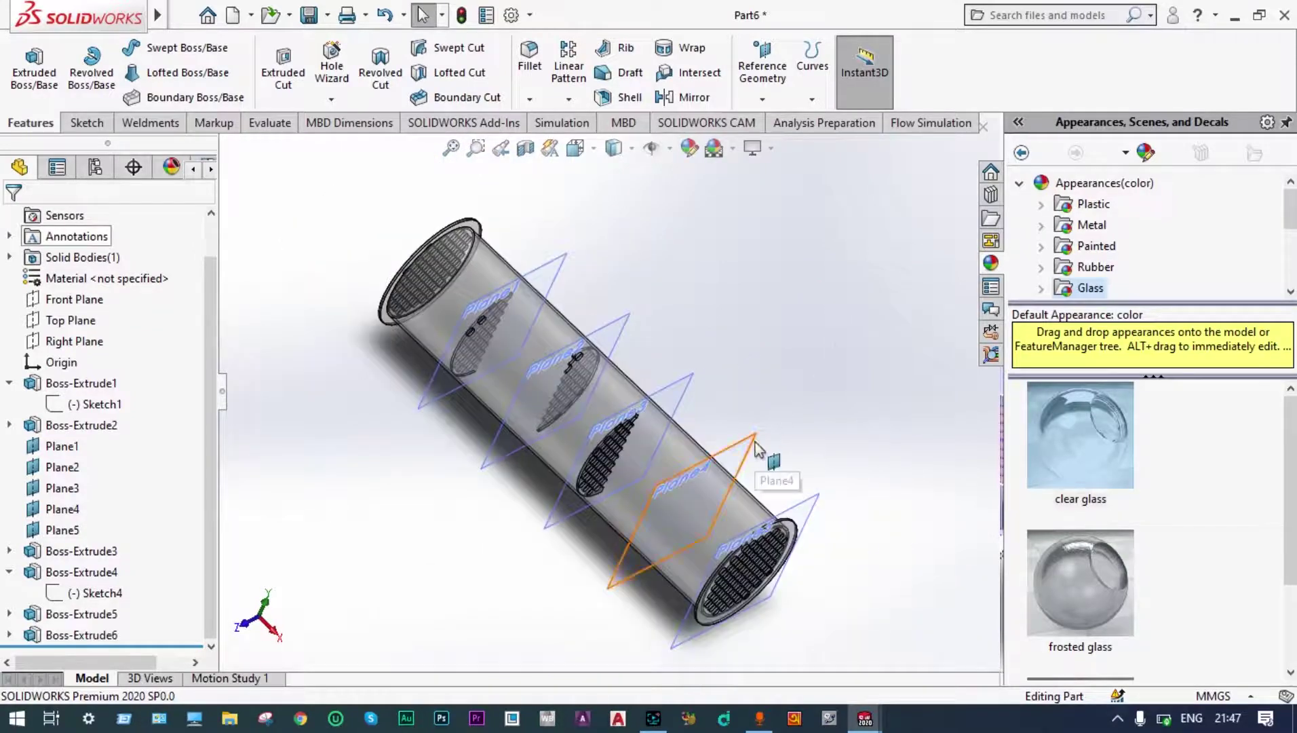
pyautogui.scroll(-3, 776, 480)
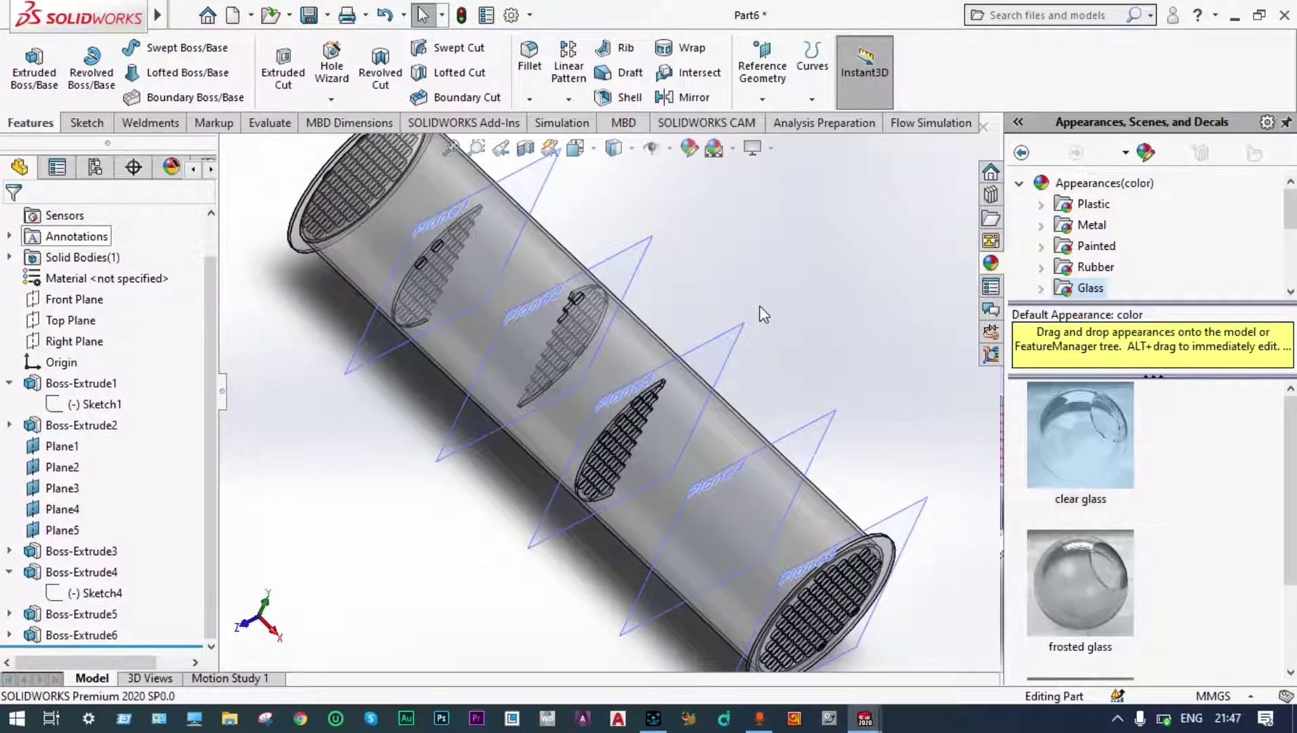
pyautogui.moveTo(764, 313)
pyautogui.mouseDown(button='middle')
pyautogui.moveTo(750, 283)
pyautogui.moveTo(733, 282)
pyautogui.moveTo(767, 287)
pyautogui.moveTo(747, 307)
pyautogui.moveTo(753, 319)
pyautogui.mouseUp(button='middle')
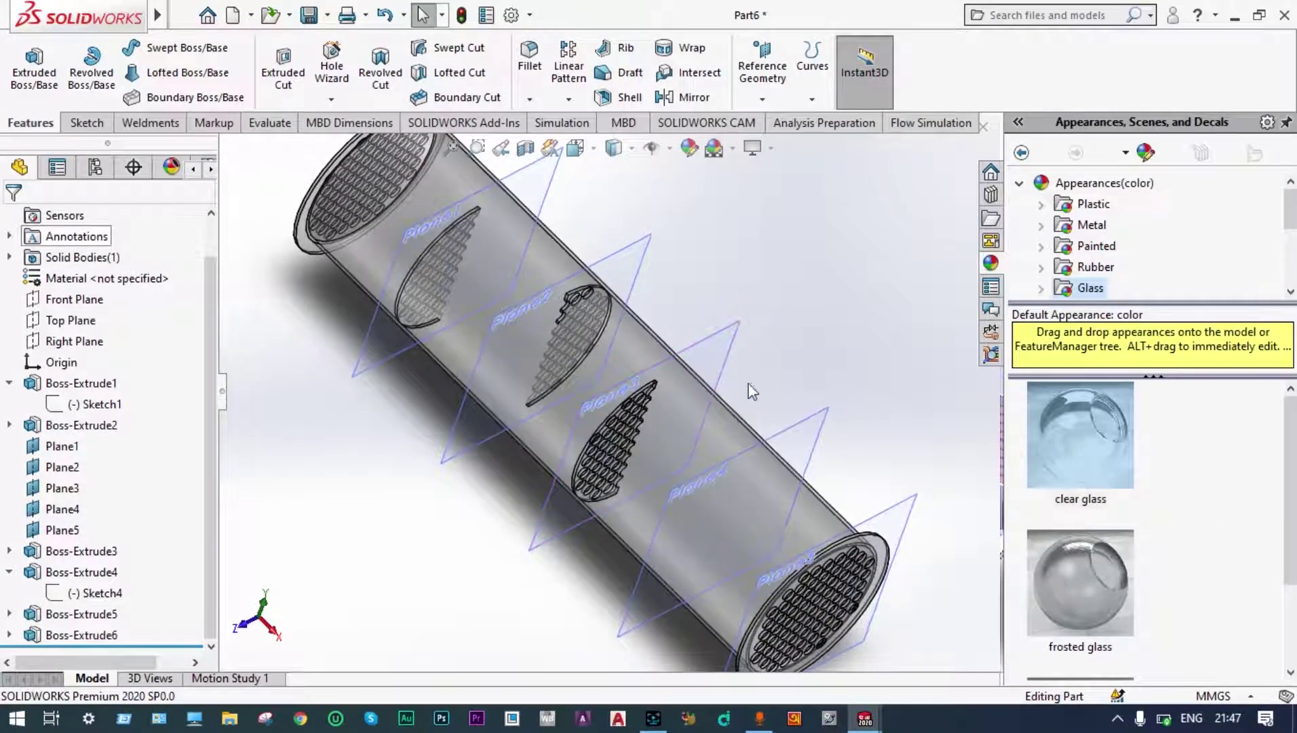
pyautogui.click(788, 430)
pyautogui.click(8, 635)
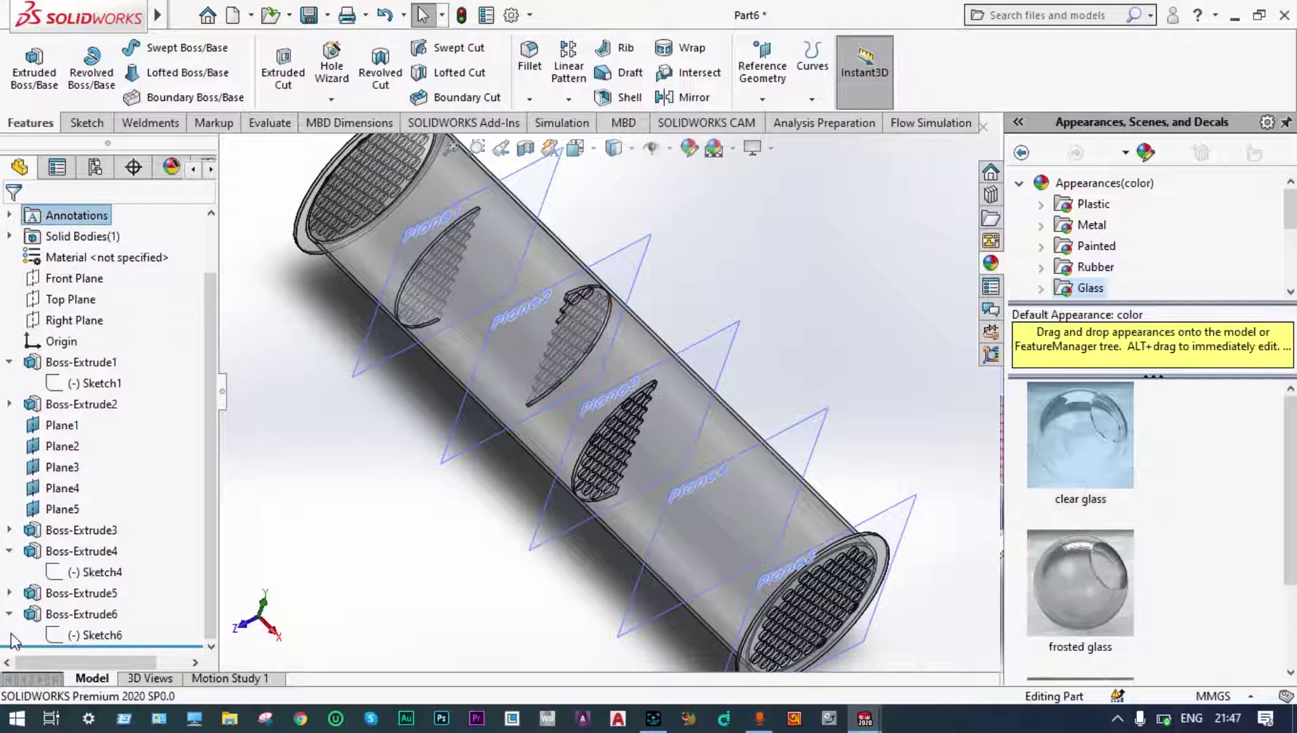
pyautogui.click(92, 635)
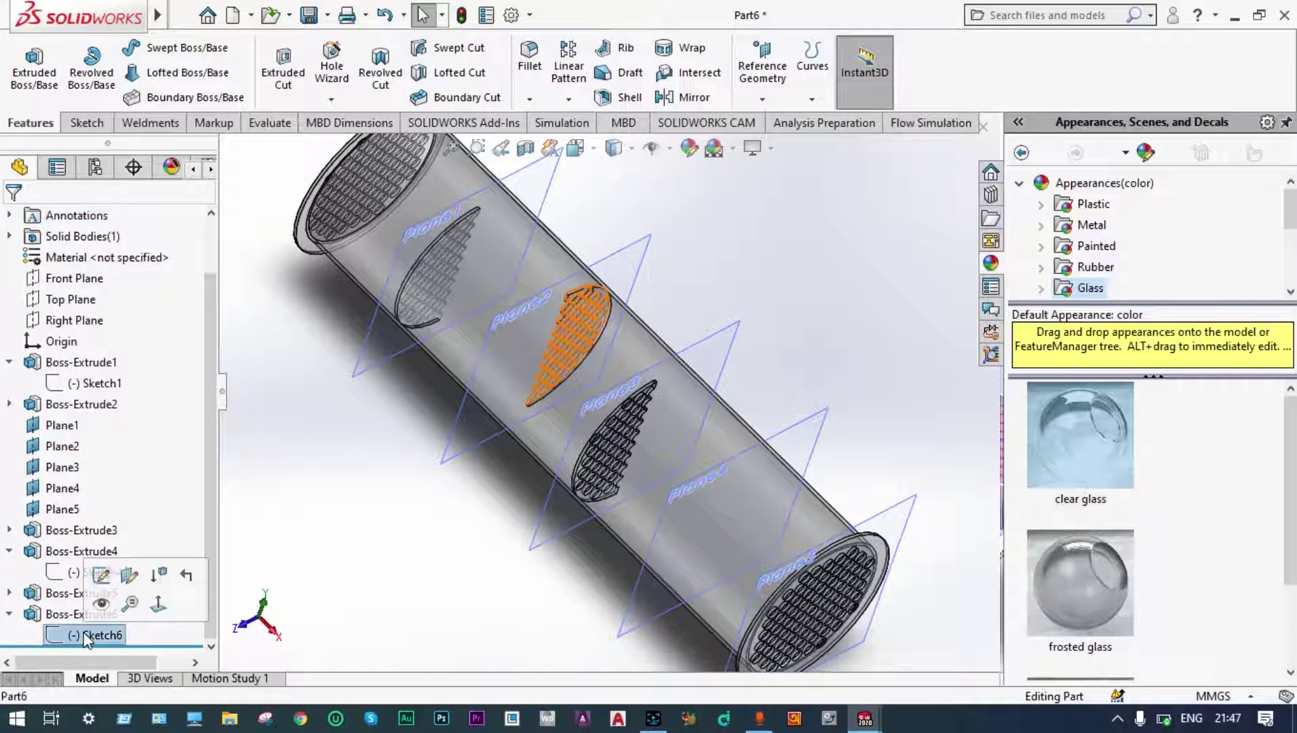
pyautogui.click(797, 434)
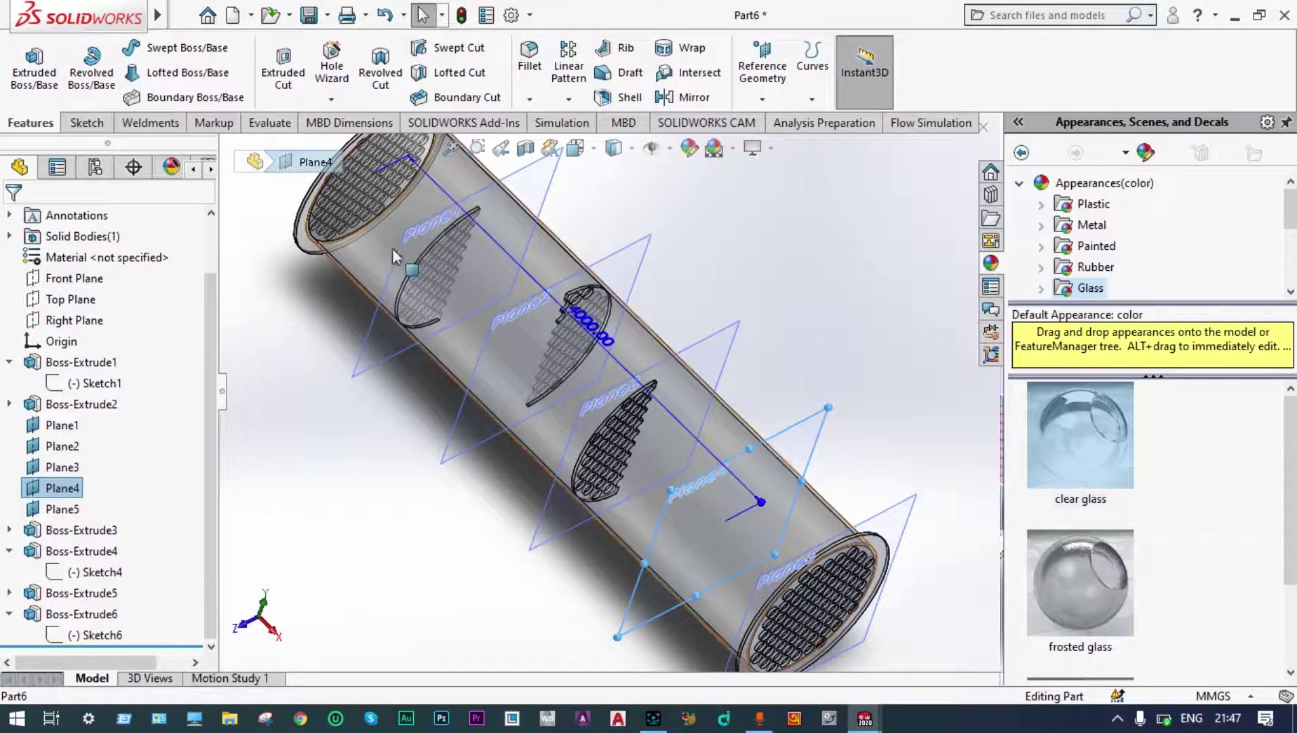
pyautogui.click(86, 122)
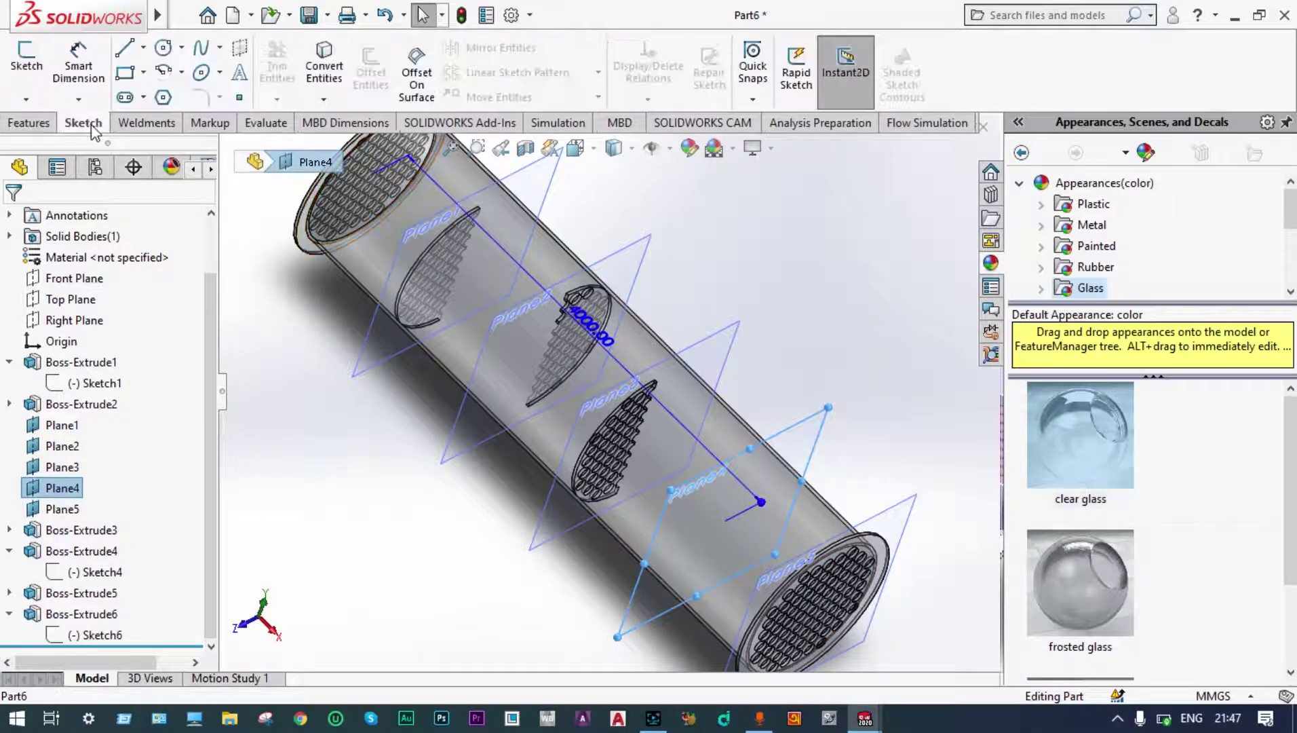
pyautogui.click(30, 71)
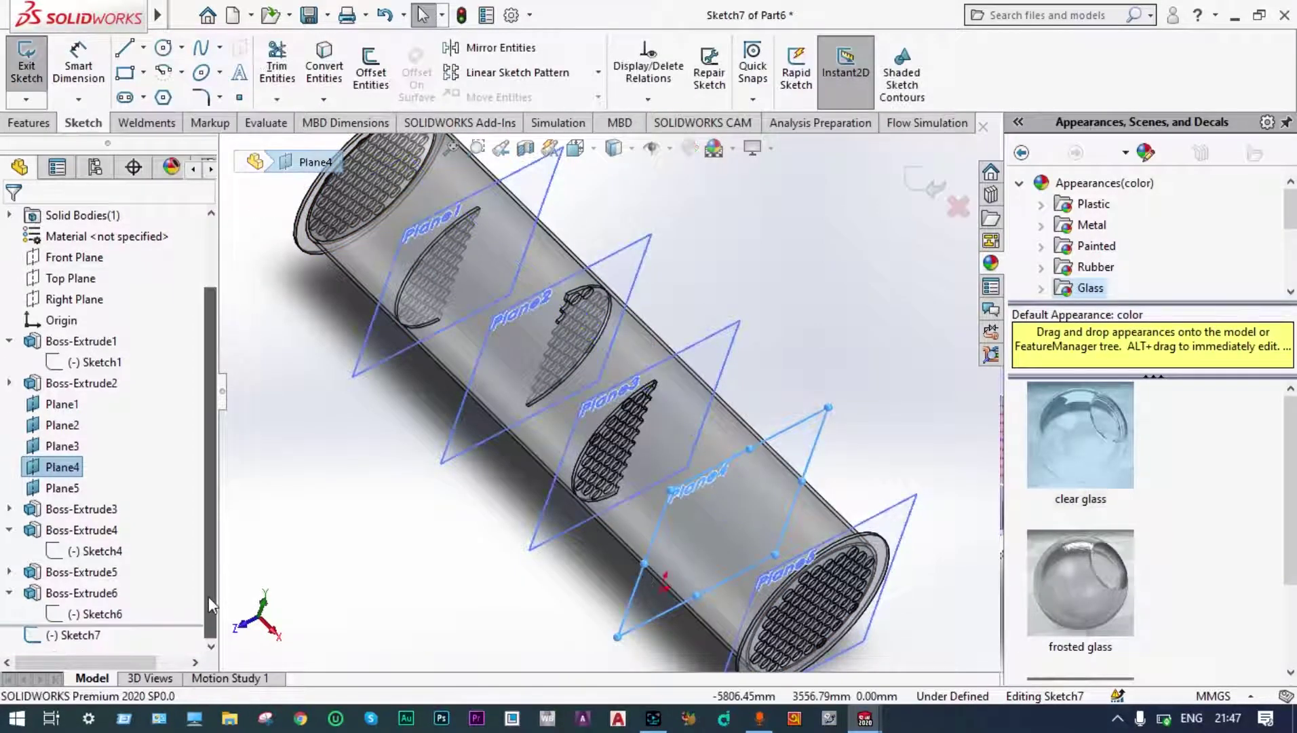
pyautogui.click(107, 620)
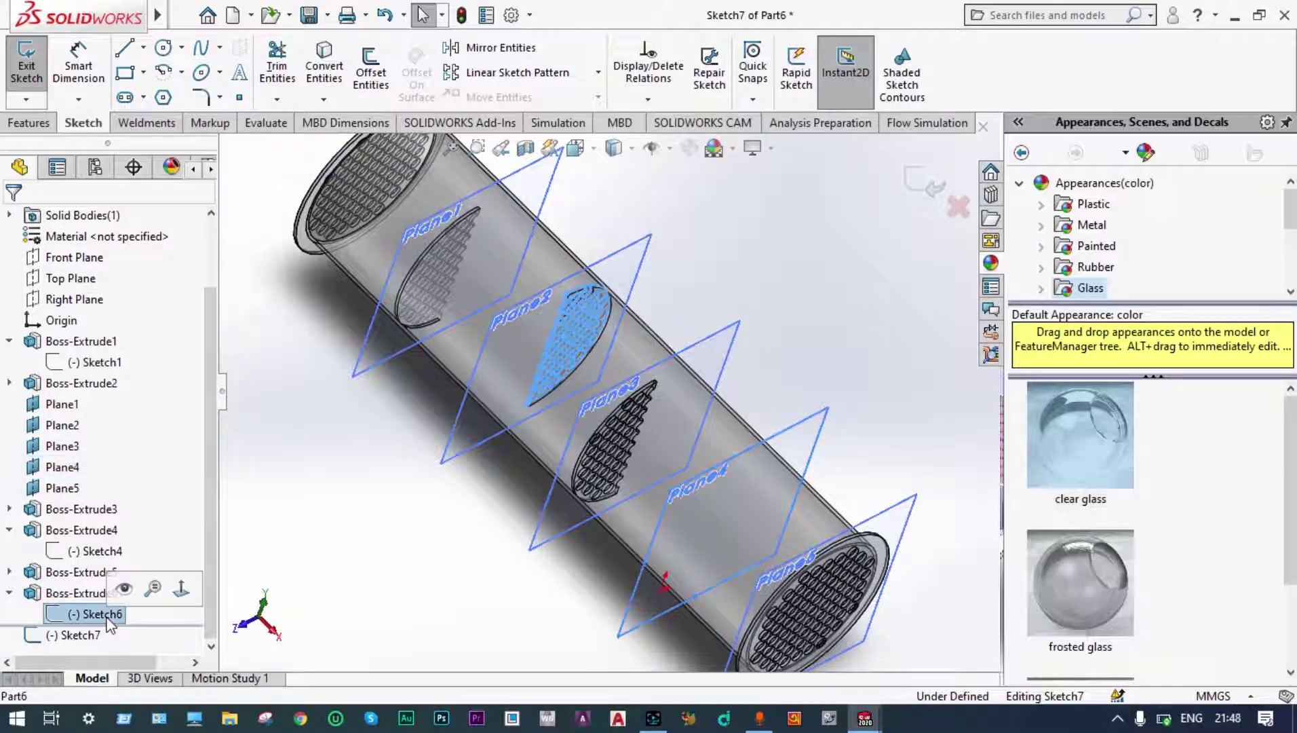
pyautogui.click(324, 71)
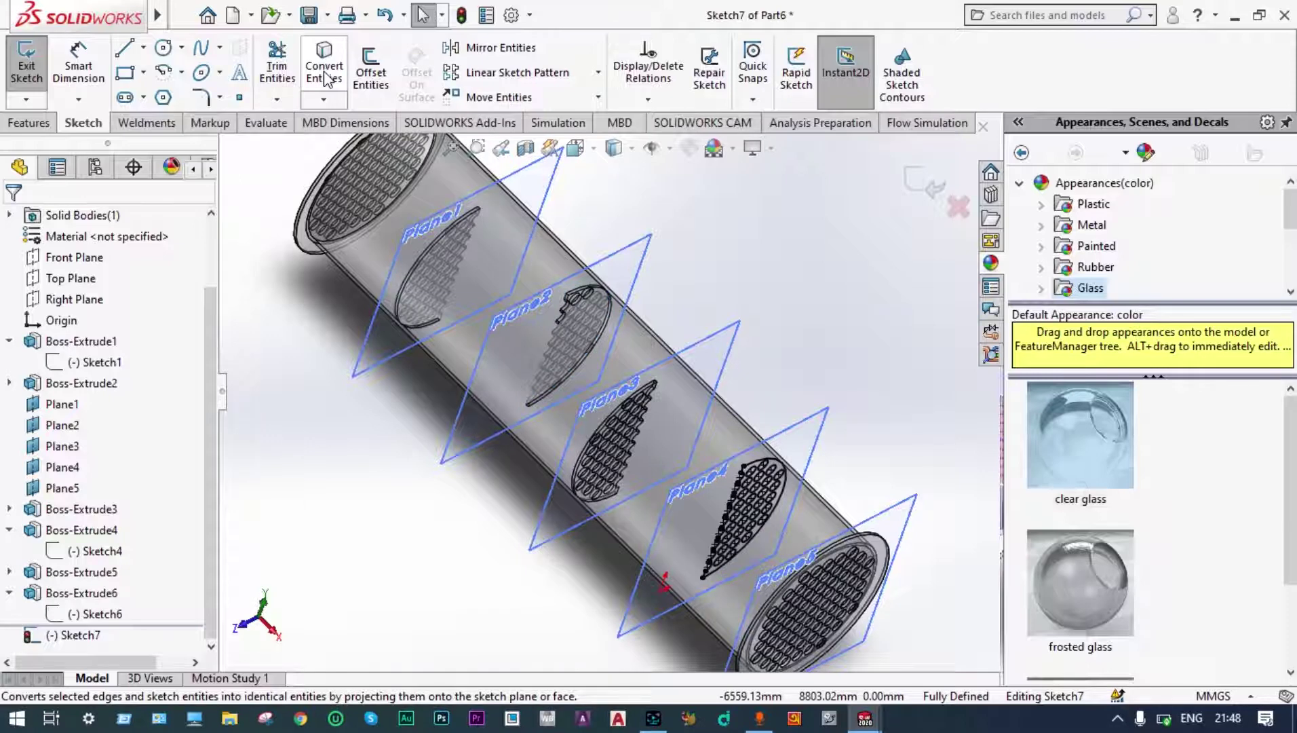
pyautogui.click(913, 183)
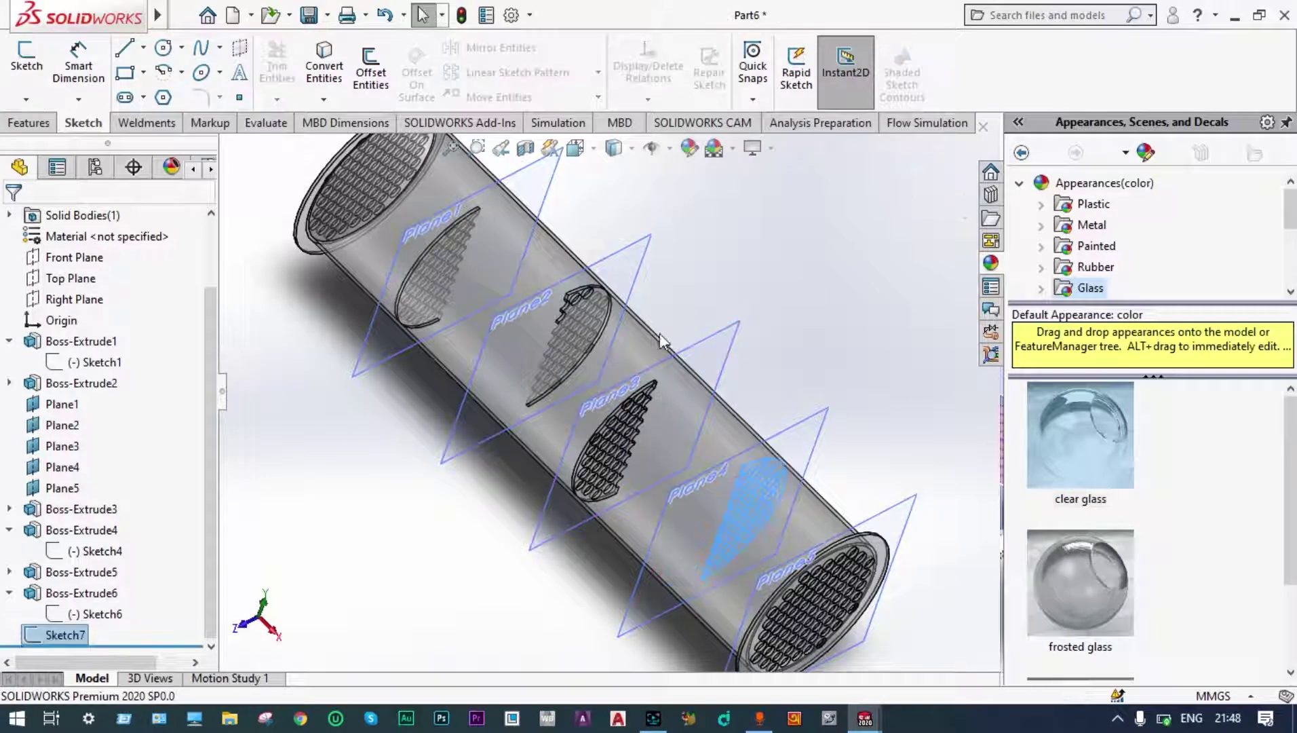
# - Extrude the converted half-circle baffle profile on Plane4 as a blind boss 25 mm thick, merged with the body
pyautogui.click(28, 123)
pyautogui.click(34, 75)
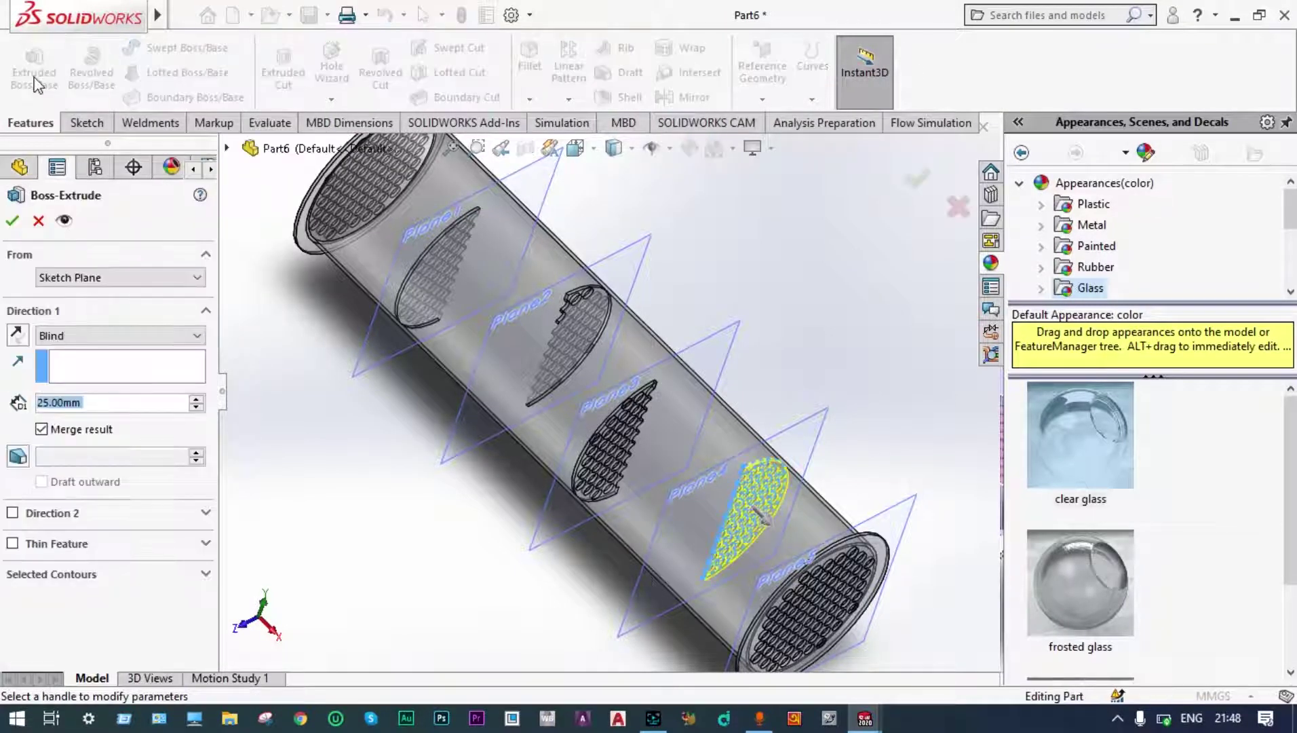
pyautogui.click(12, 222)
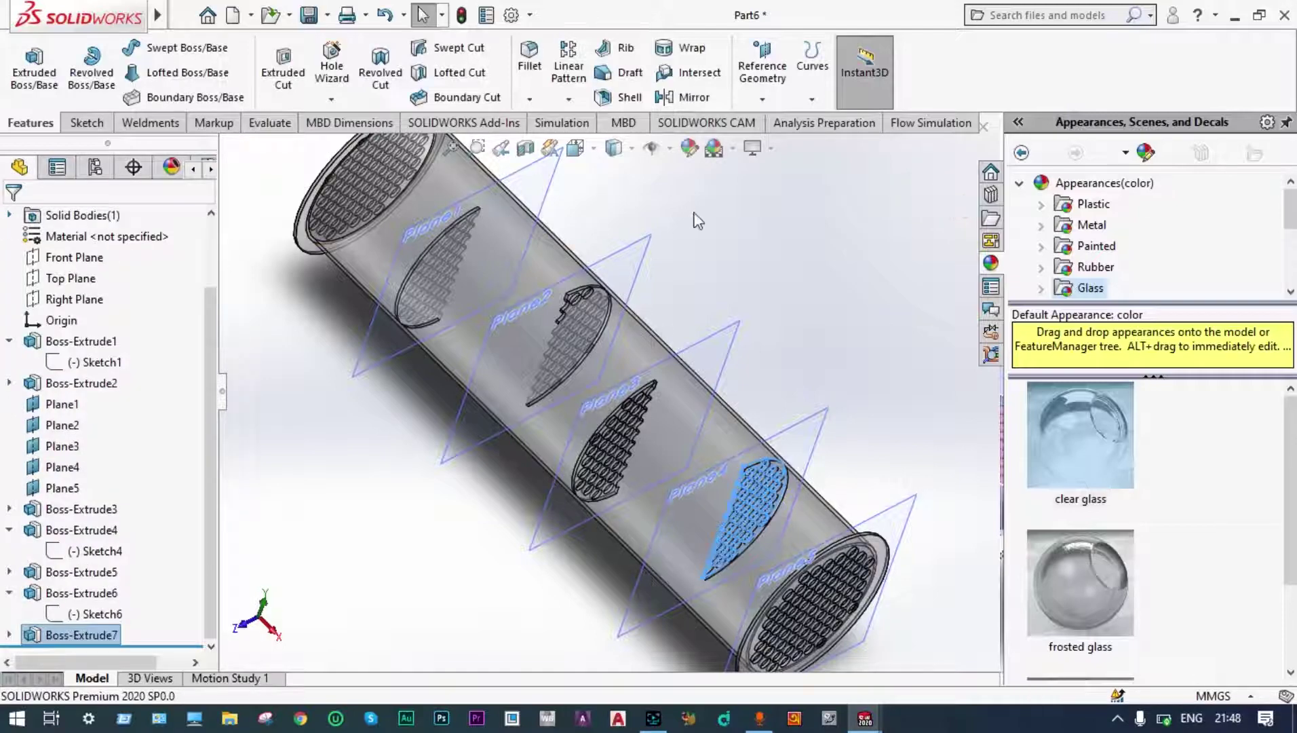
# - Hide the five baffle reference planes, Plane1 through Plane5, so only the exchanger body is displayed
pyautogui.moveTo(809, 208); pyautogui.dragTo(679, 240, button='middle')
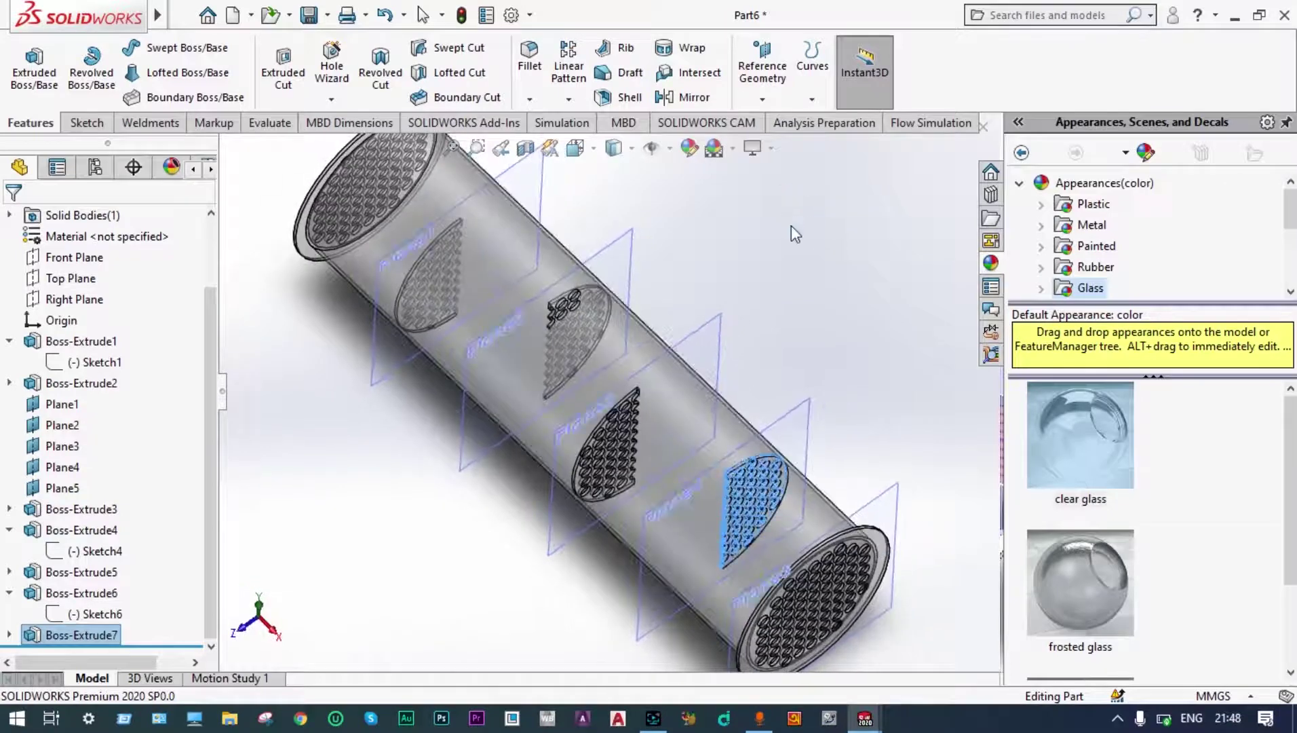
pyautogui.rightClick(630, 251)
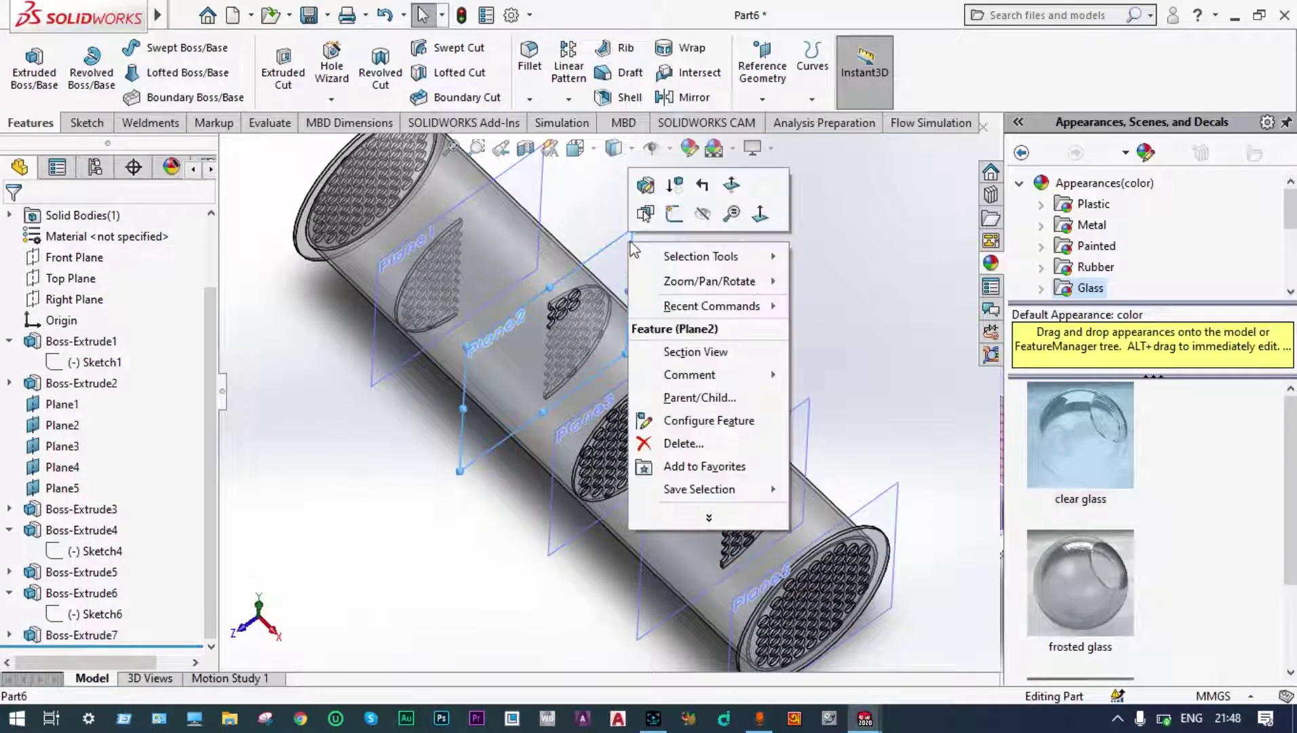
pyautogui.click(704, 215)
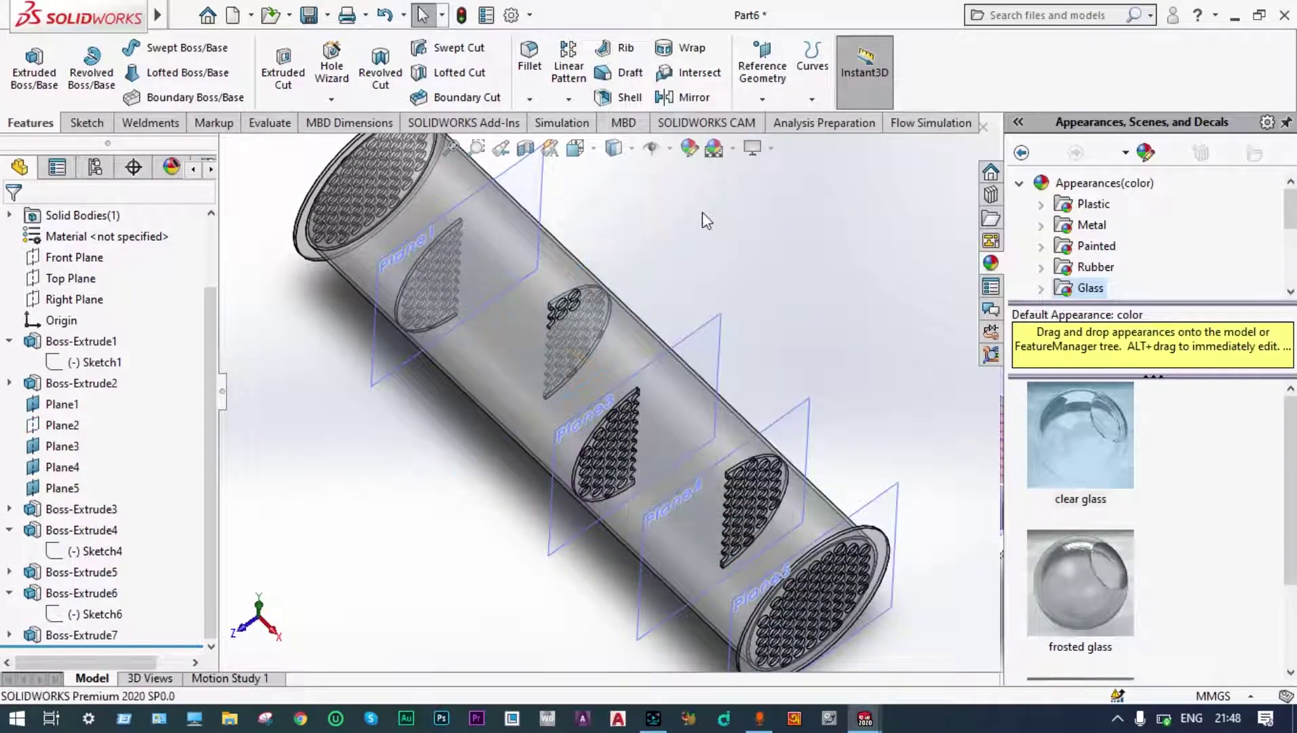
pyautogui.rightClick(544, 203)
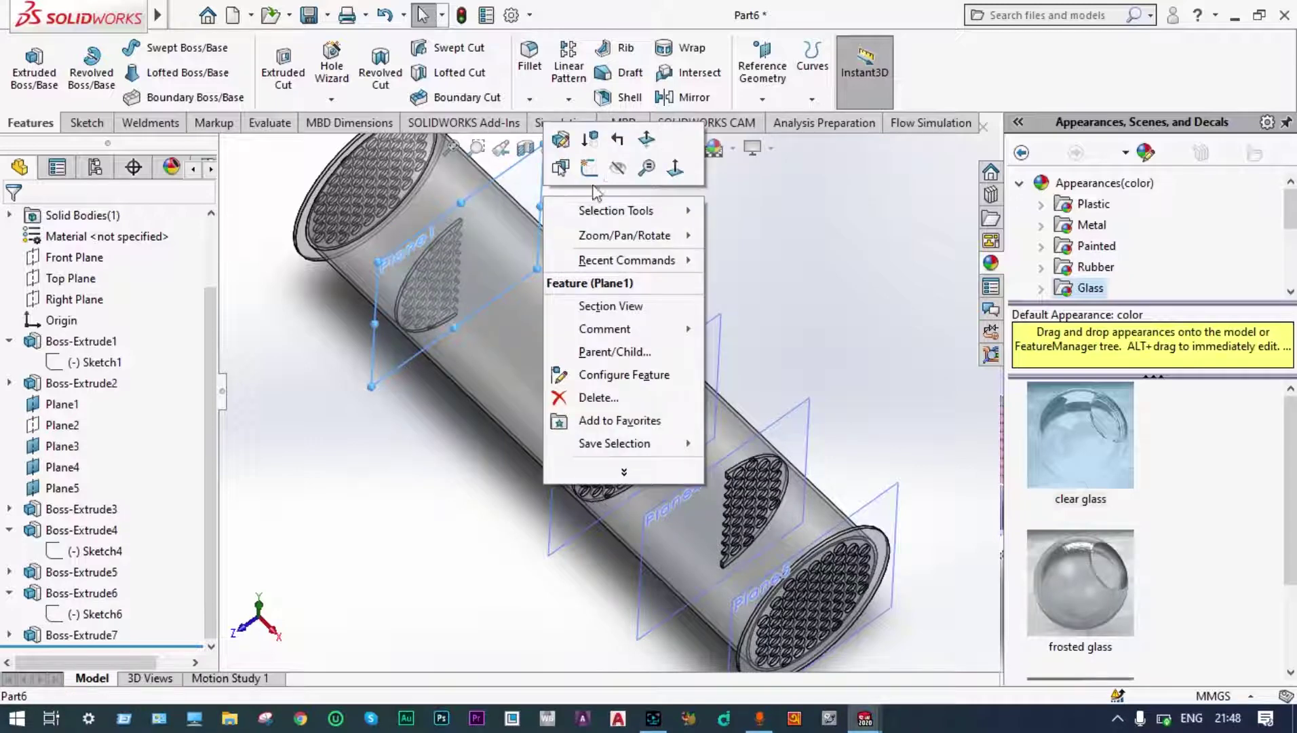
pyautogui.click(616, 170)
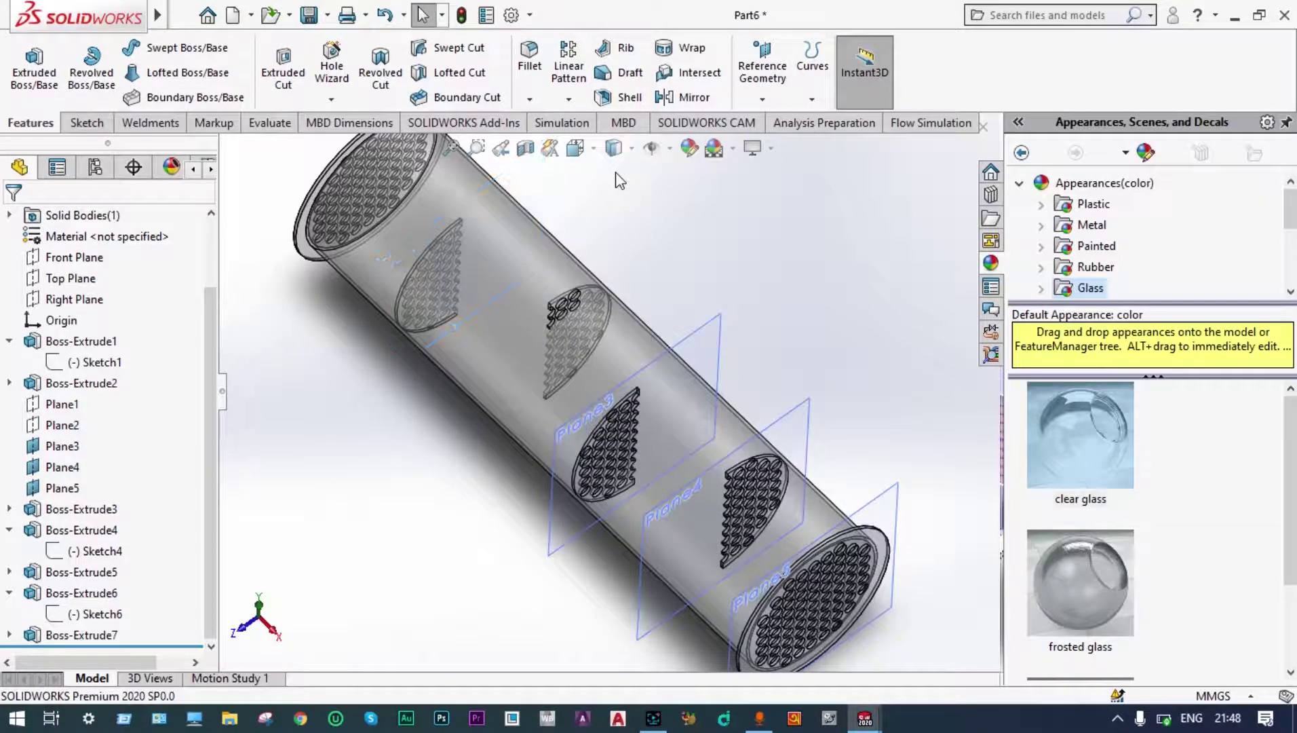
pyautogui.rightClick(711, 319)
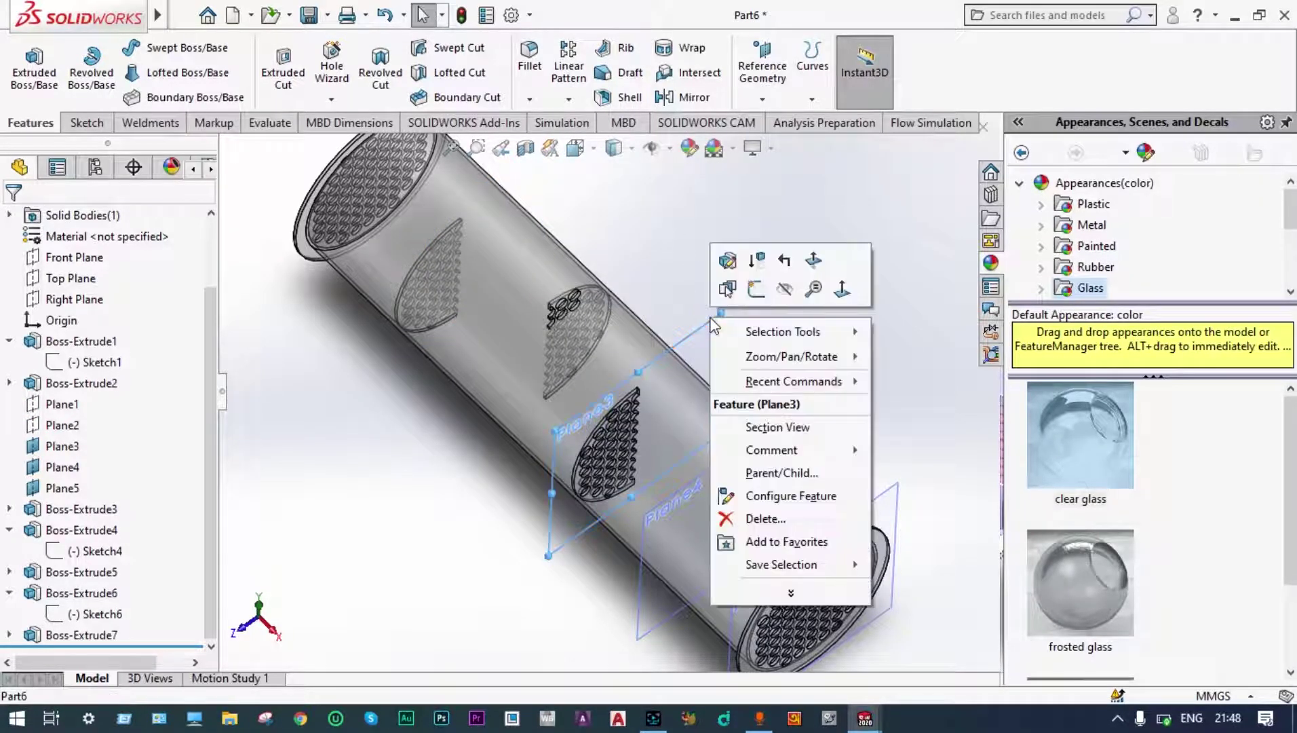
pyautogui.click(782, 291)
pyautogui.rightClick(808, 402)
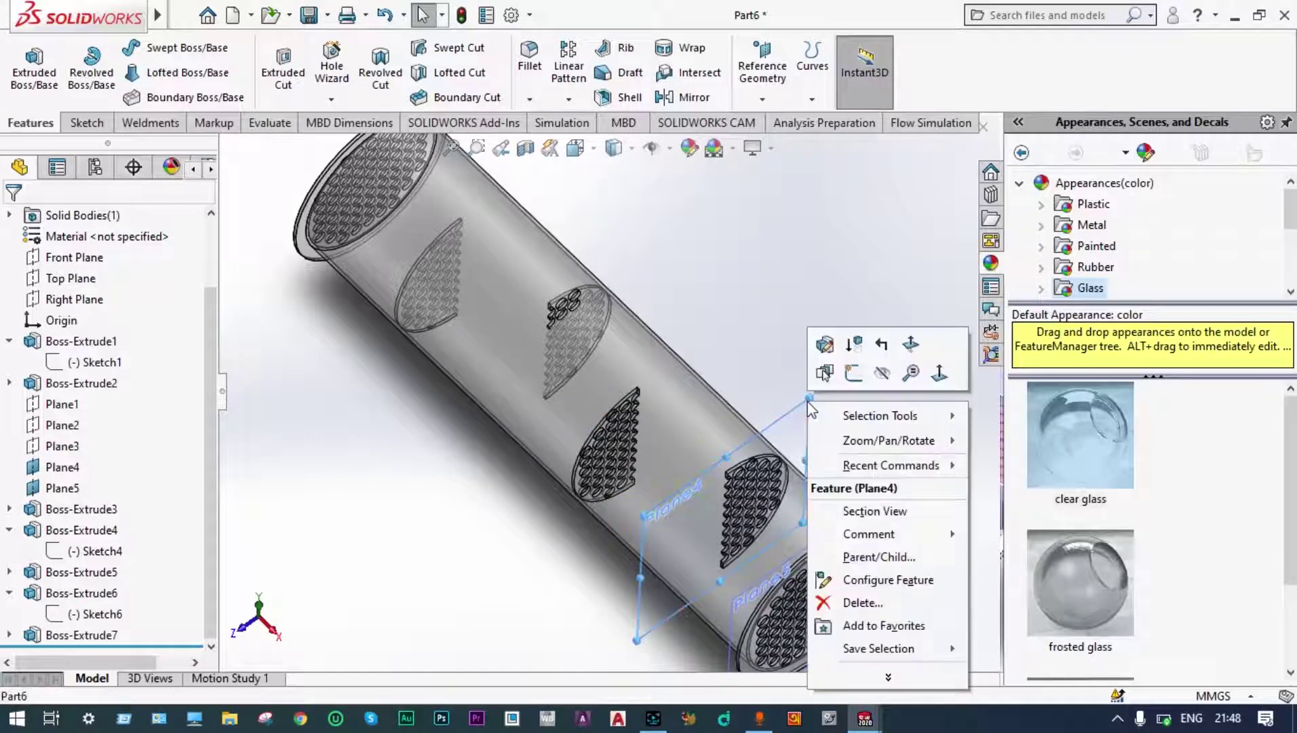
pyautogui.click(882, 373)
pyautogui.rightClick(891, 490)
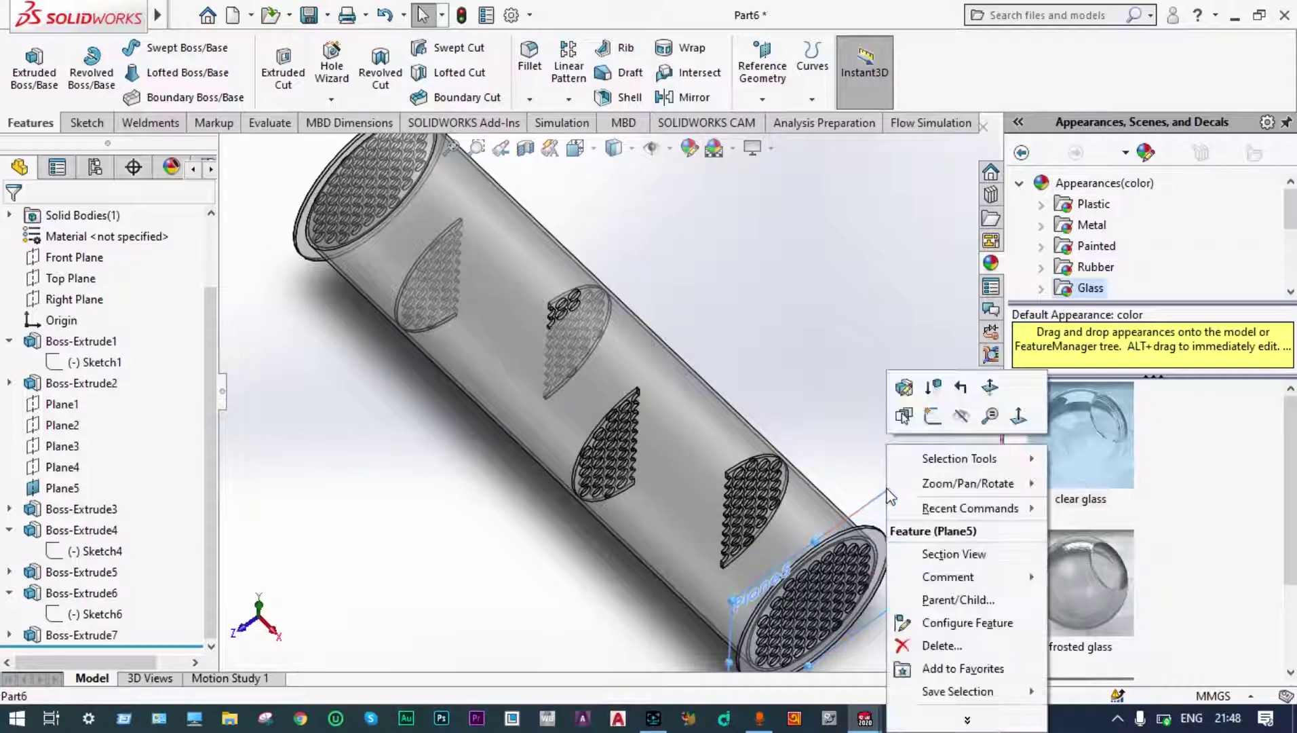
pyautogui.click(960, 415)
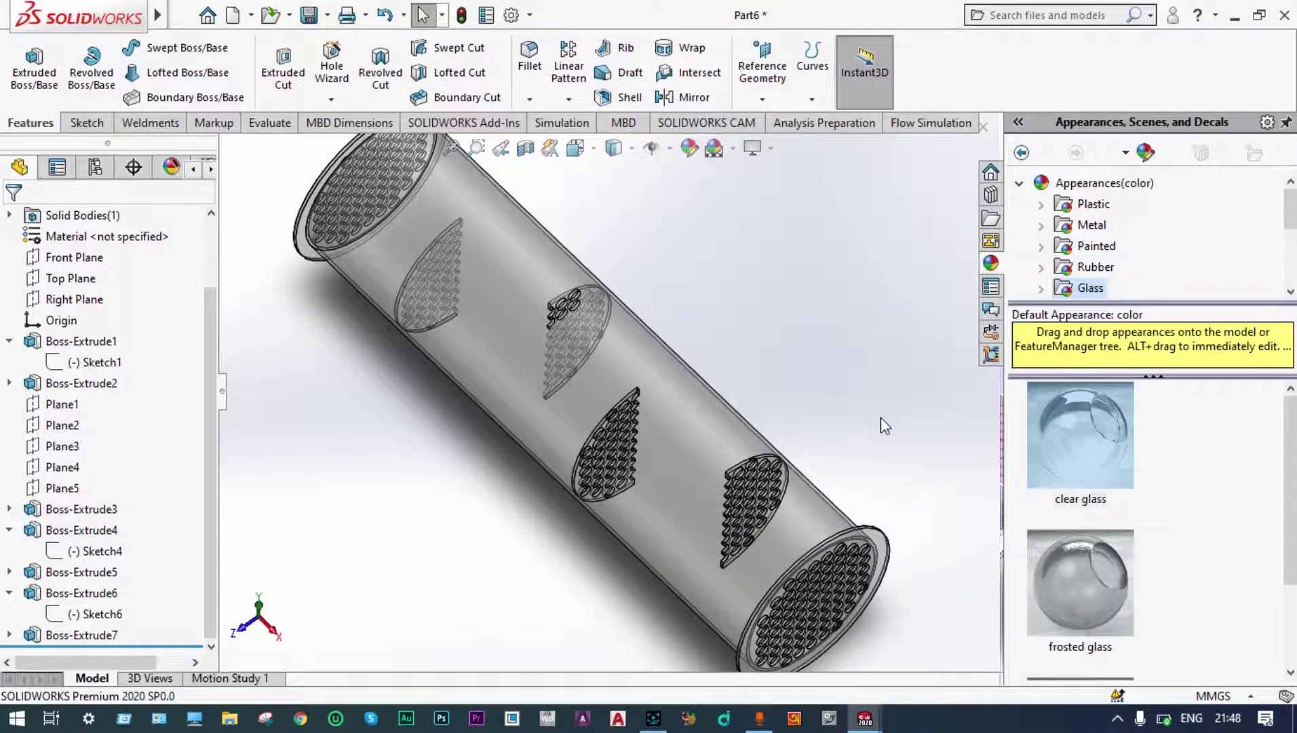
pyautogui.moveTo(885, 425); pyautogui.dragTo(888, 325, button='middle')
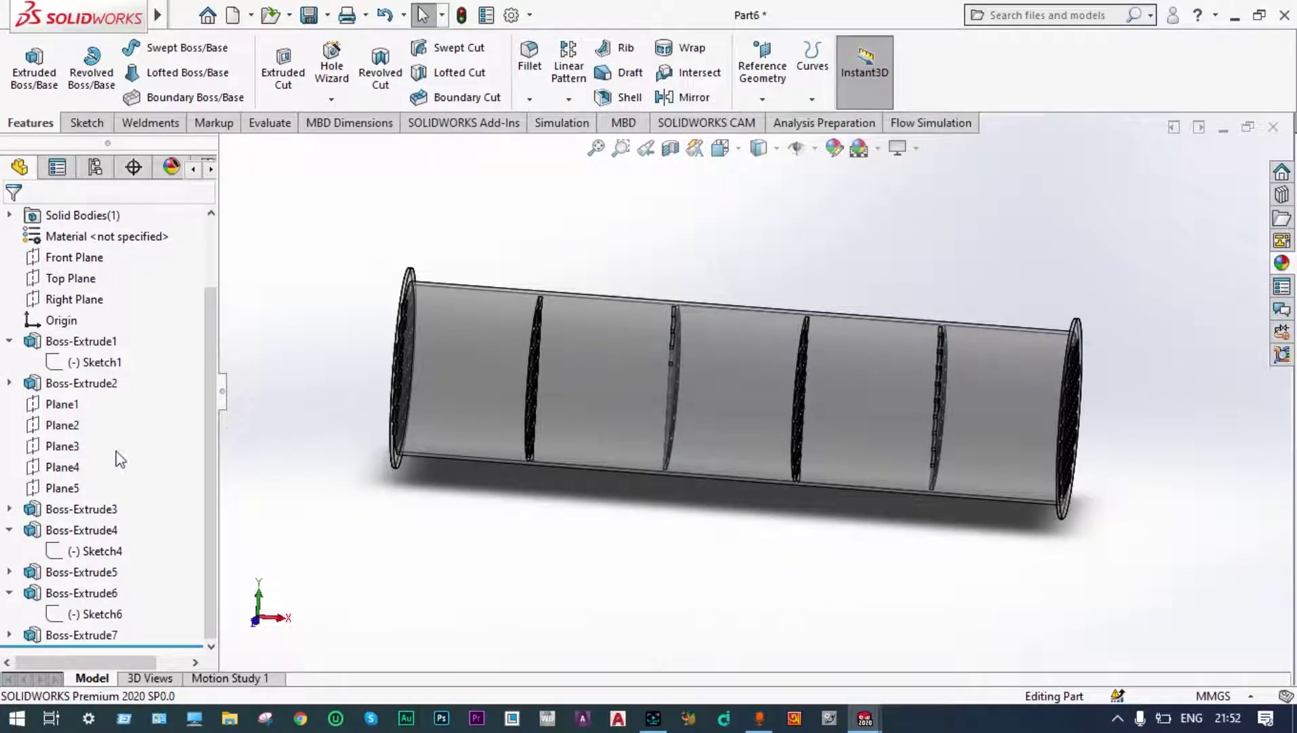
# - Create a reference plane offset 1450 mm above the Top Plane, clear of the shell
pyautogui.click(97, 283)
pyautogui.moveTo(255, 324)
pyautogui.mouseDown(button='middle')
pyautogui.moveTo(329, 354)
pyautogui.moveTo(298, 339)
pyautogui.moveTo(280, 292)
pyautogui.moveTo(294, 274)
pyautogui.moveTo(285, 309)
pyautogui.mouseUp(button='middle')
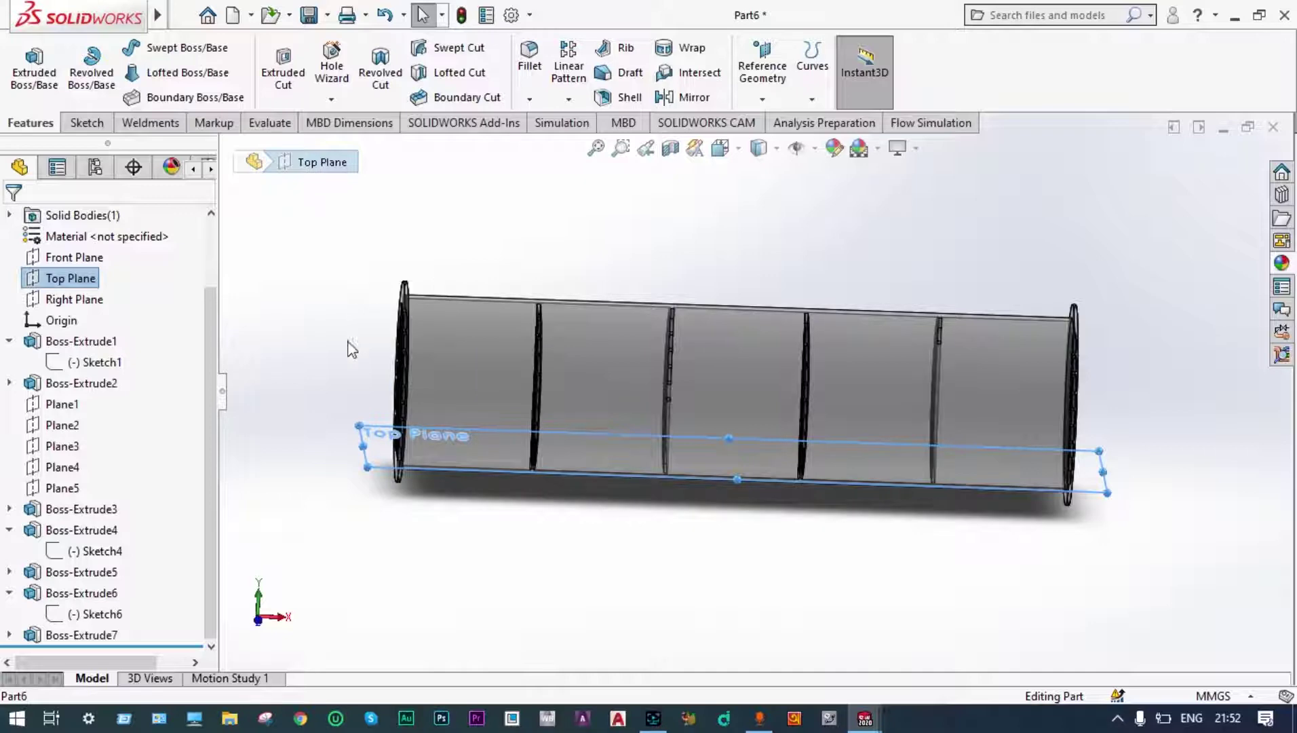
pyautogui.click(763, 100)
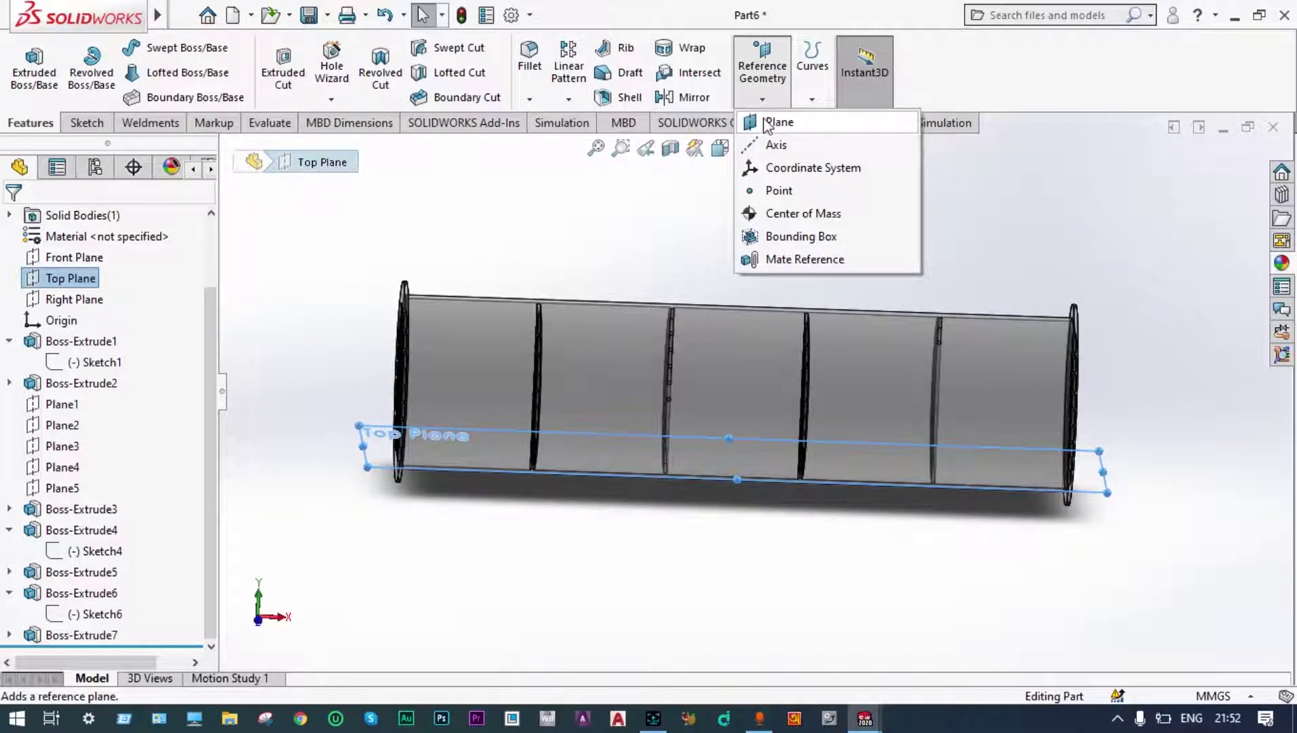
pyautogui.click(766, 121)
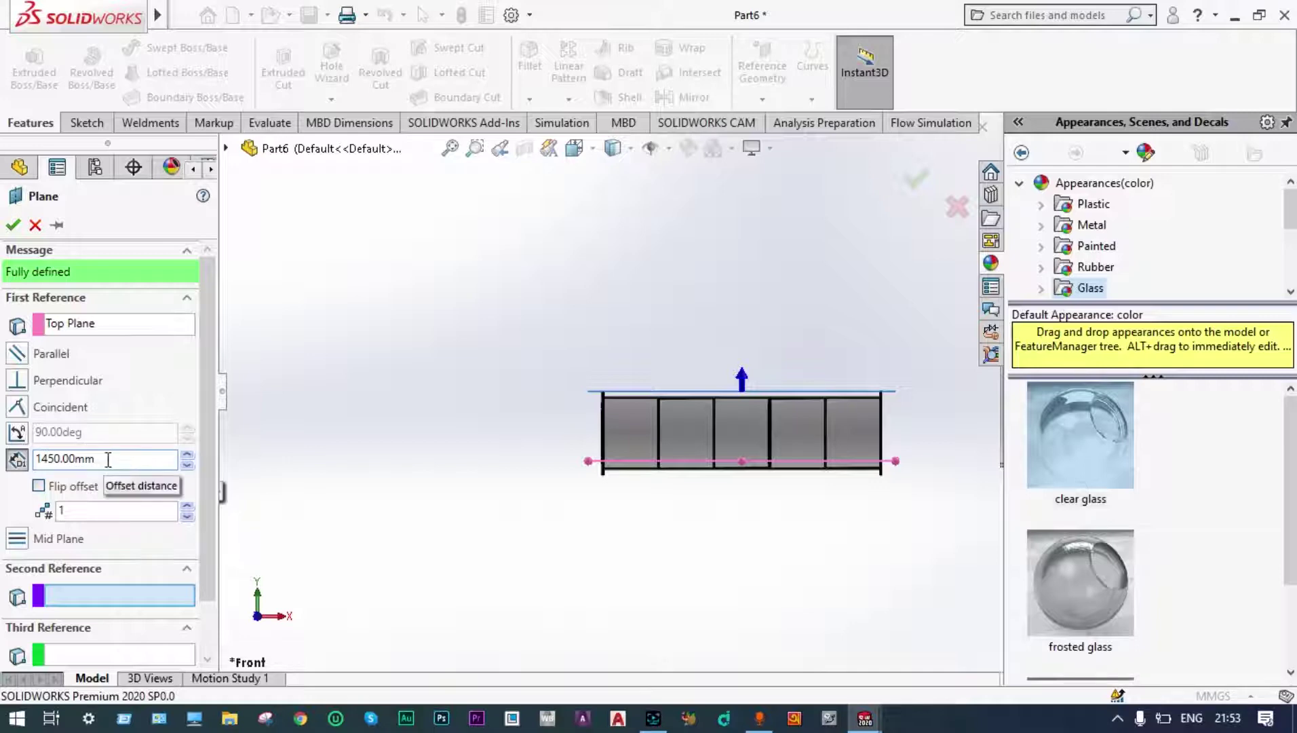
pyautogui.click(108, 459)
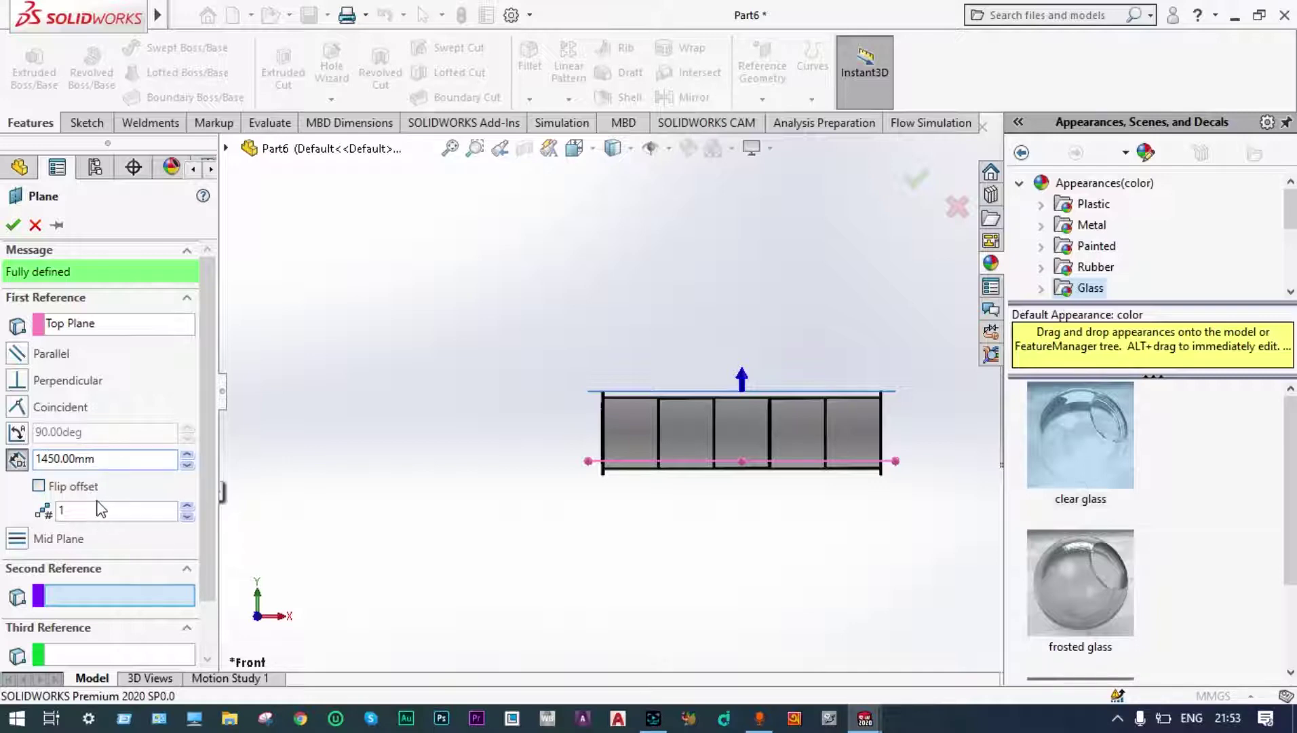
pyautogui.click(13, 225)
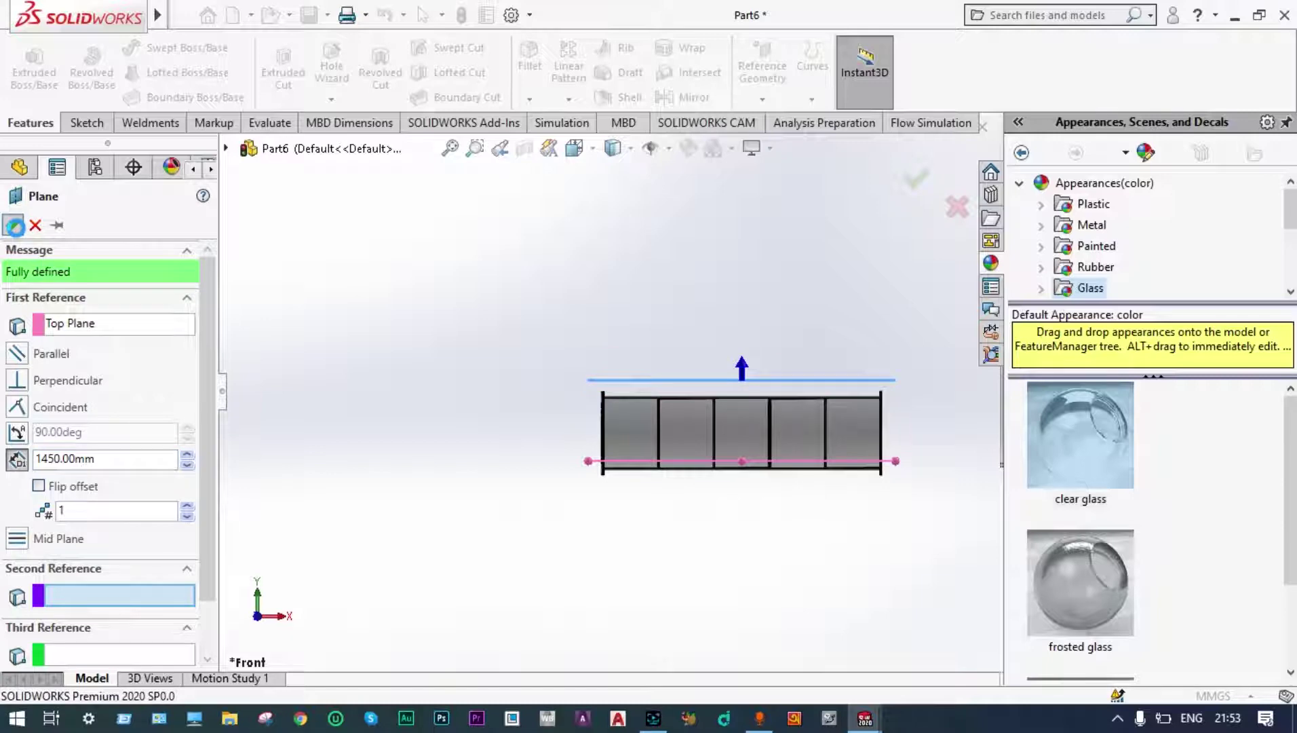
pyautogui.click(14, 225)
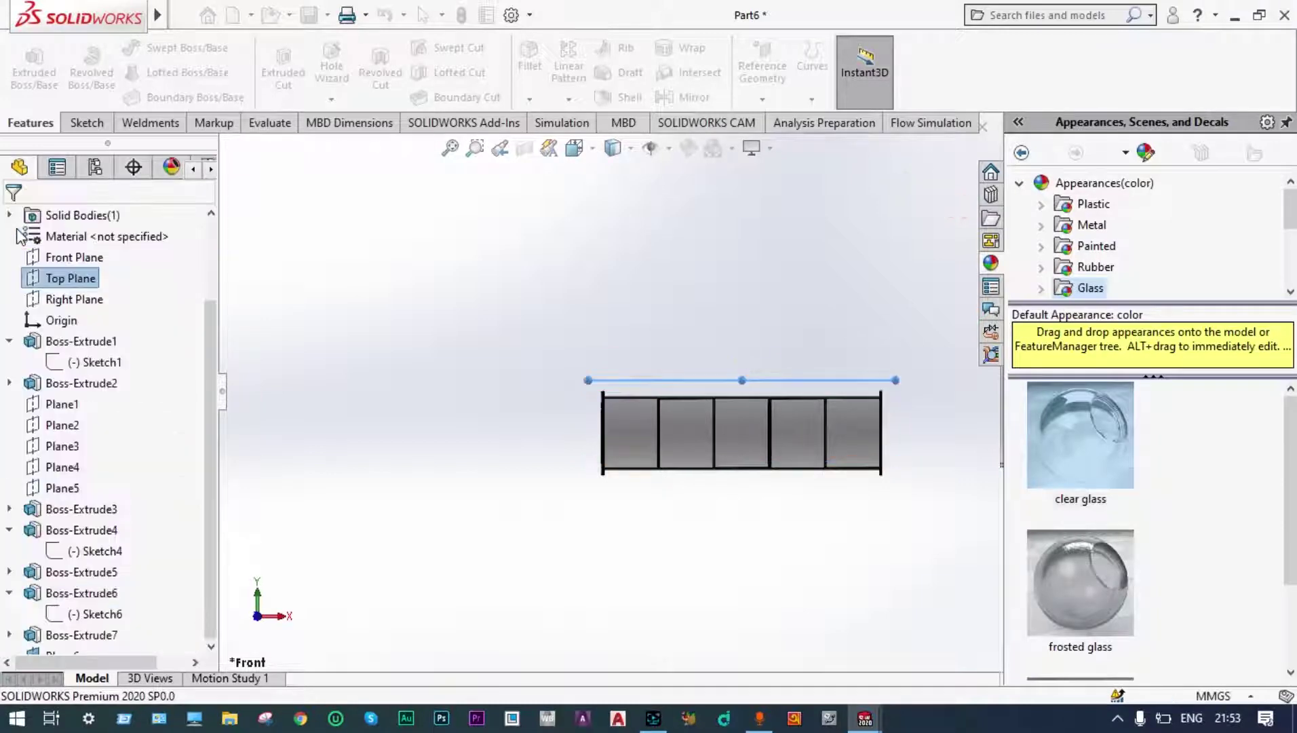
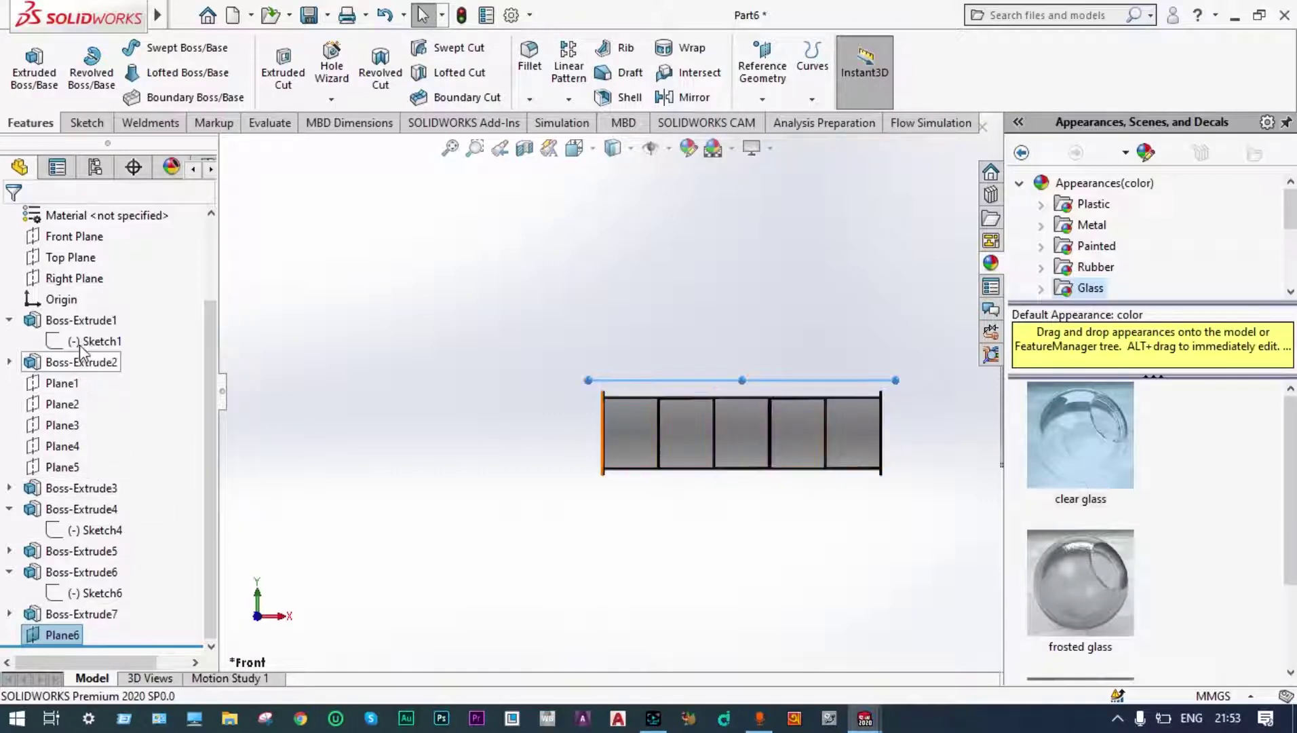
# - Create a reference plane offset 450 mm from the Top Plane with the offset flipped, below the shell
pyautogui.scroll(1, 84, 344)
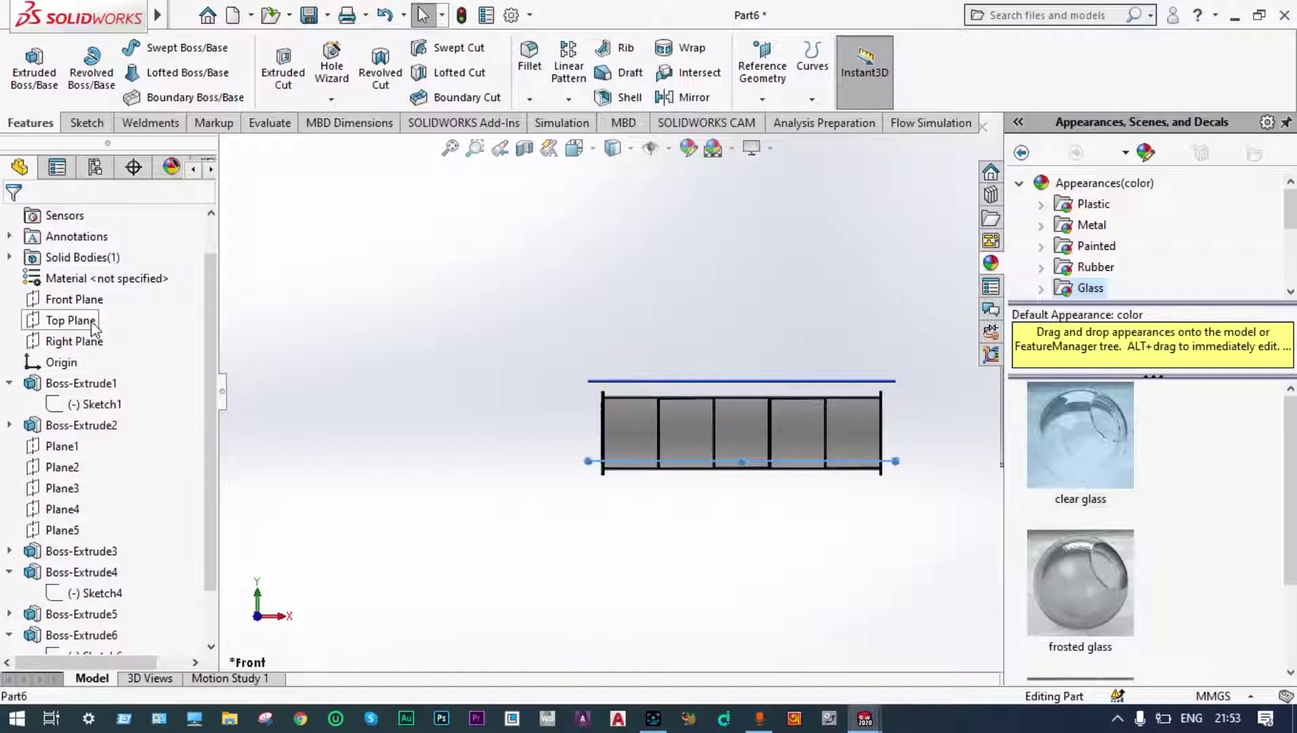
pyautogui.click(71, 320)
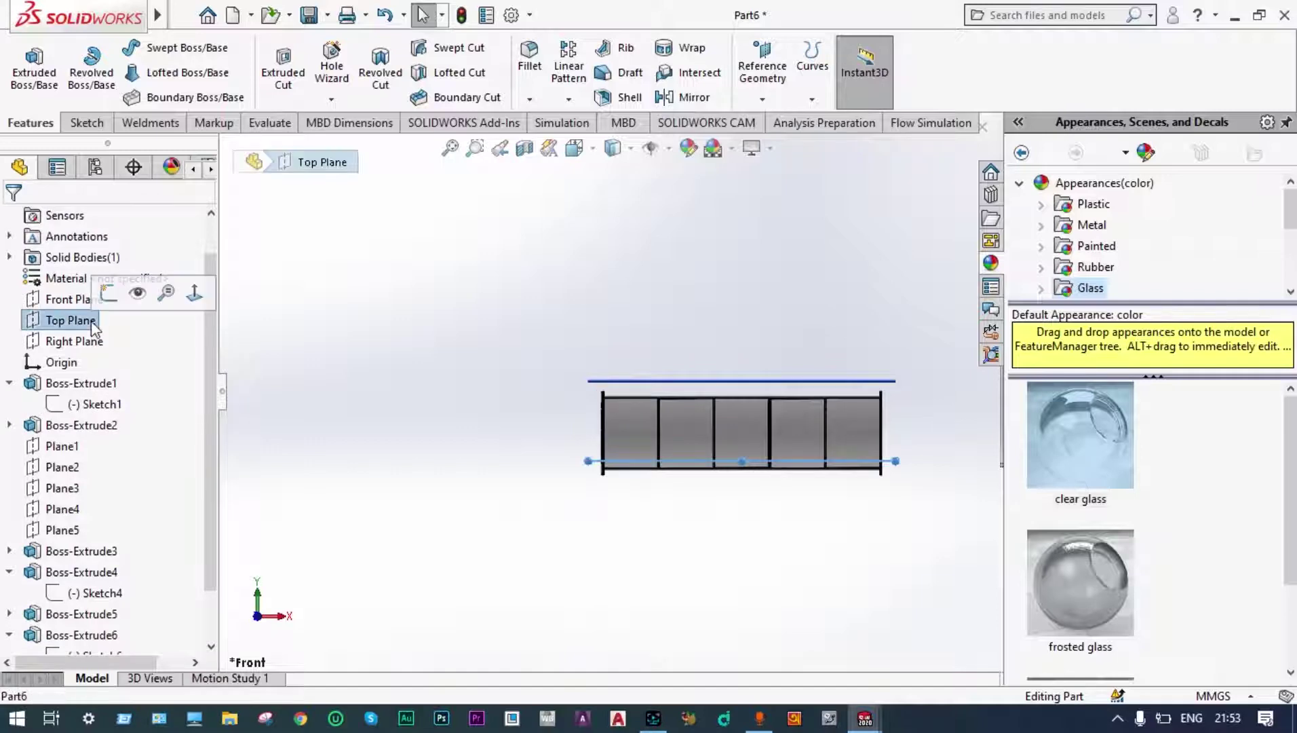
pyautogui.click(764, 102)
pyautogui.click(767, 121)
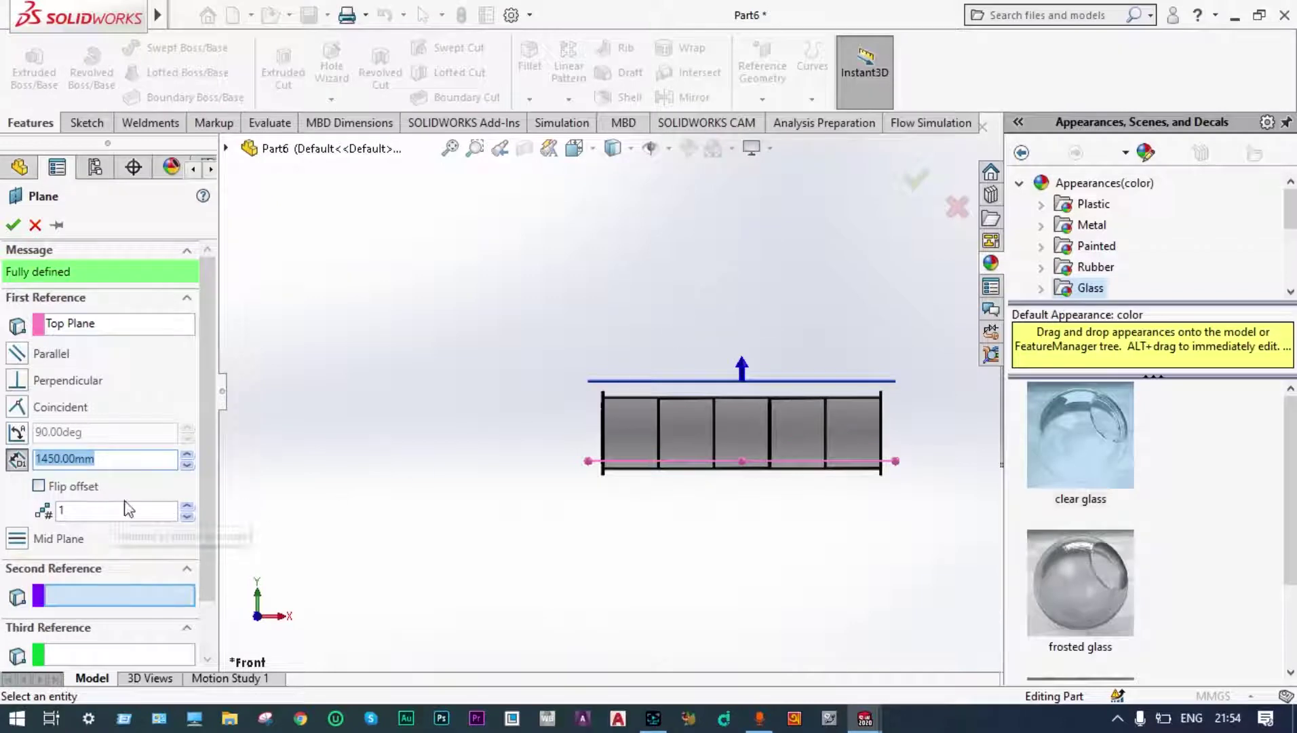
pyautogui.click(38, 486)
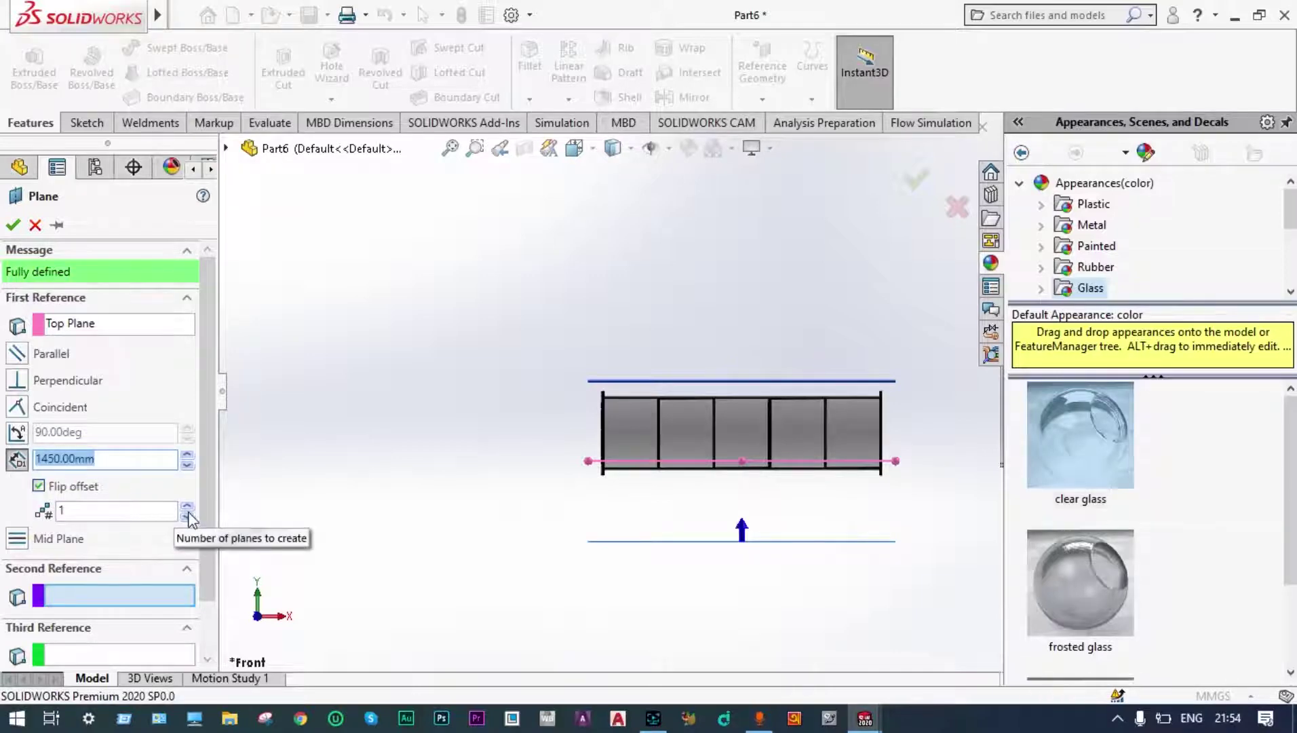
pyautogui.write('410')
pyautogui.press('Return')
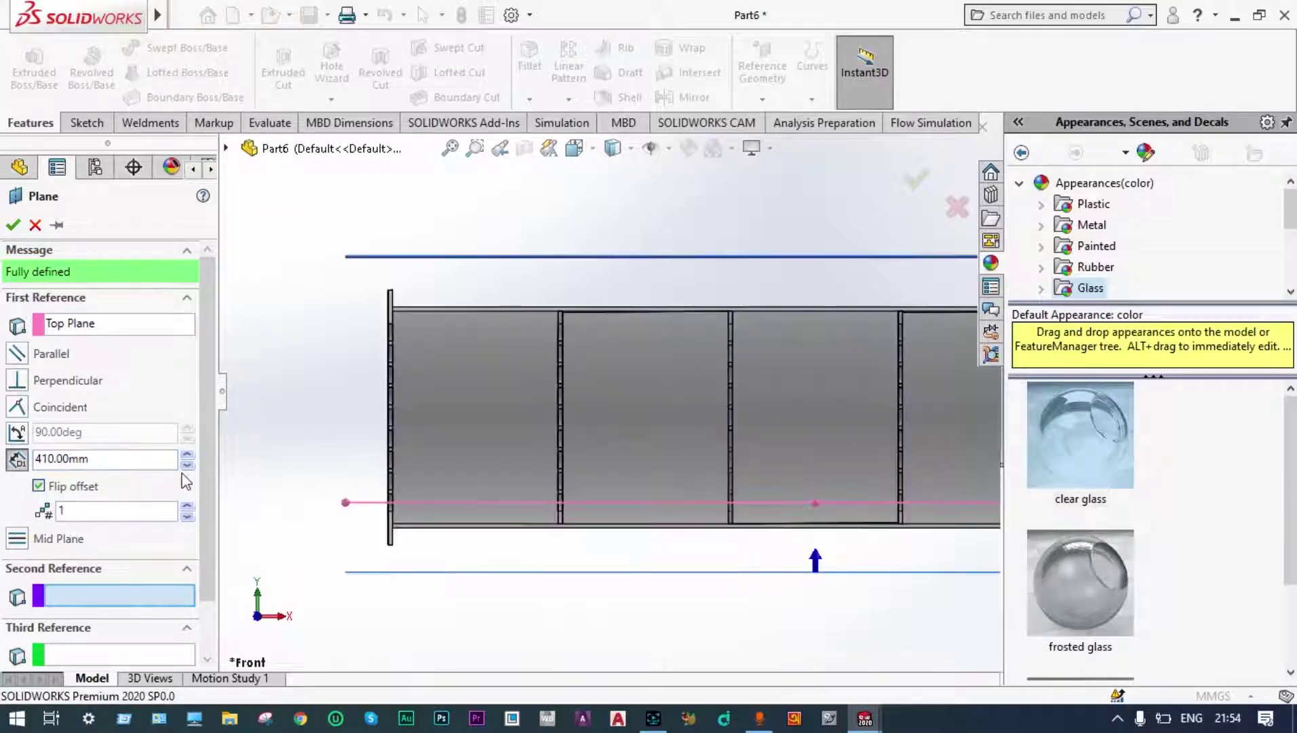
pyautogui.click(189, 464)
pyautogui.click(188, 464)
pyautogui.click(189, 464)
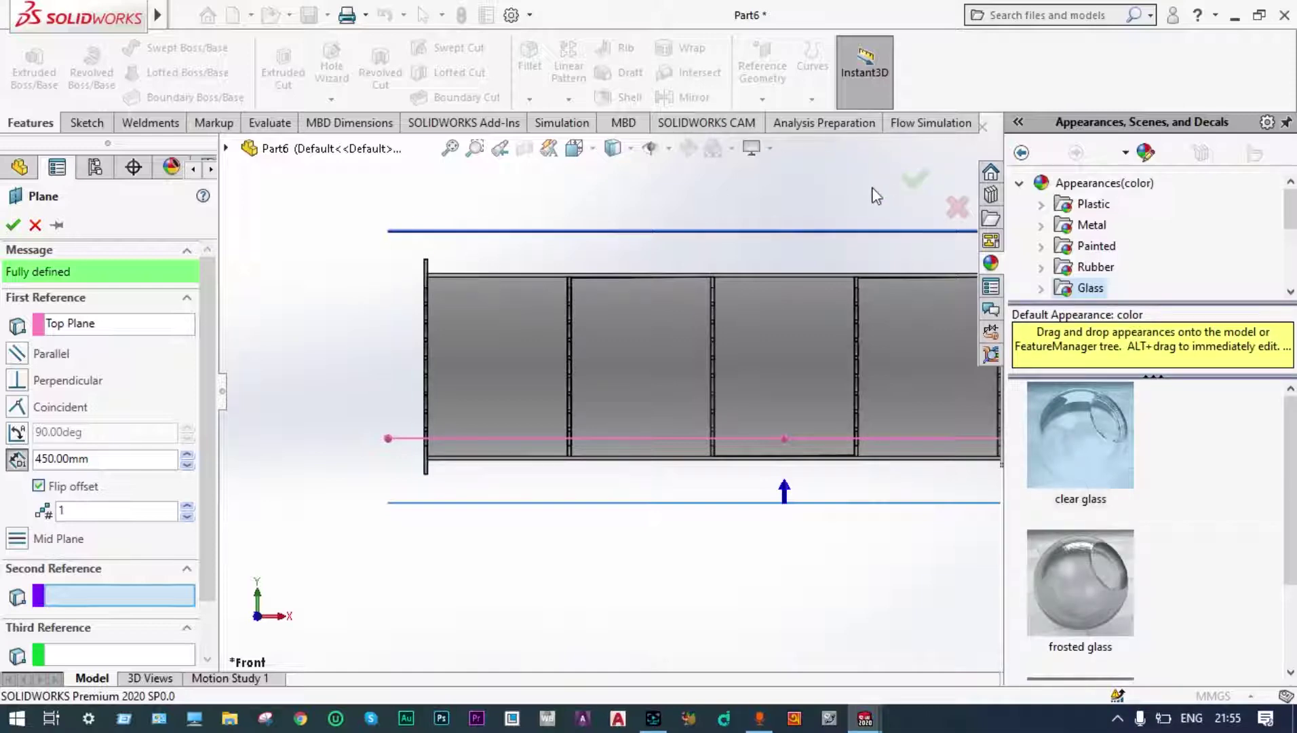
pyautogui.click(914, 178)
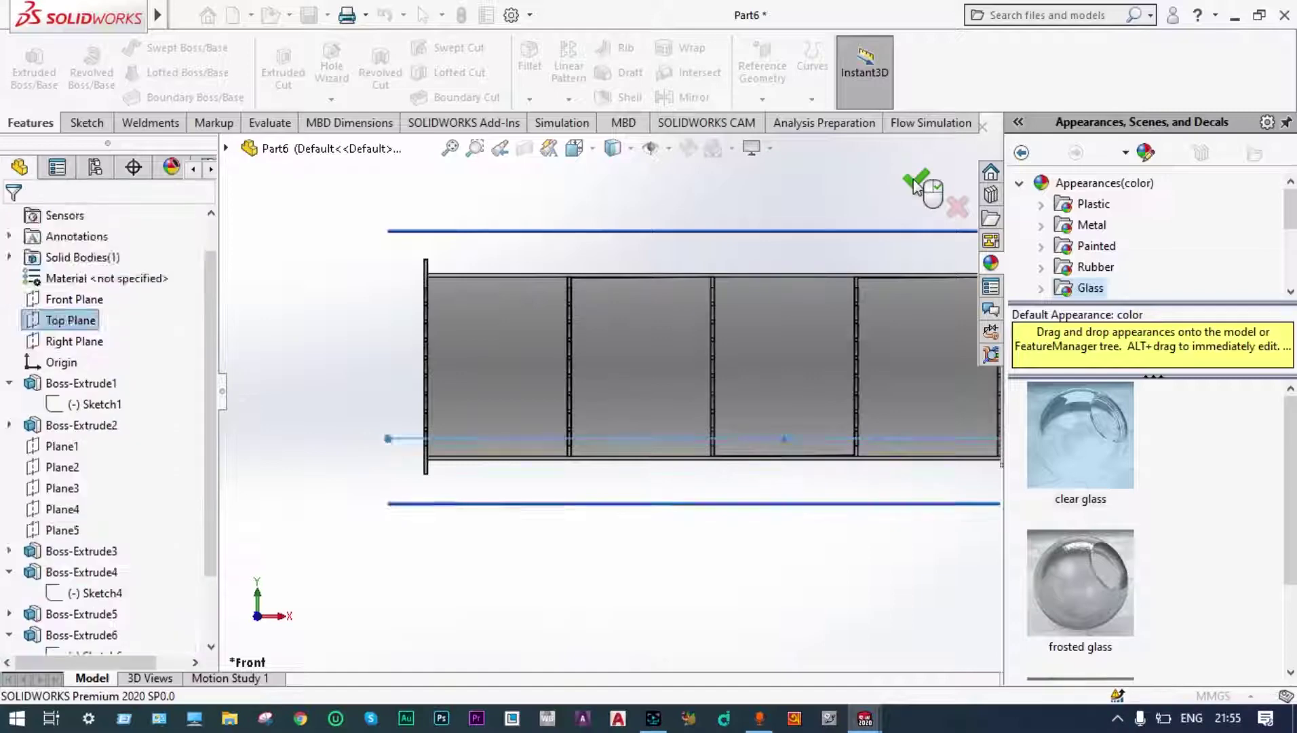
# - Start a sketch on Plane6 and draw a horizontal centerline about 4975 mm long along the shell's axis between the end sheets
pyautogui.moveTo(578, 256); pyautogui.dragTo(583, 266, button='middle')
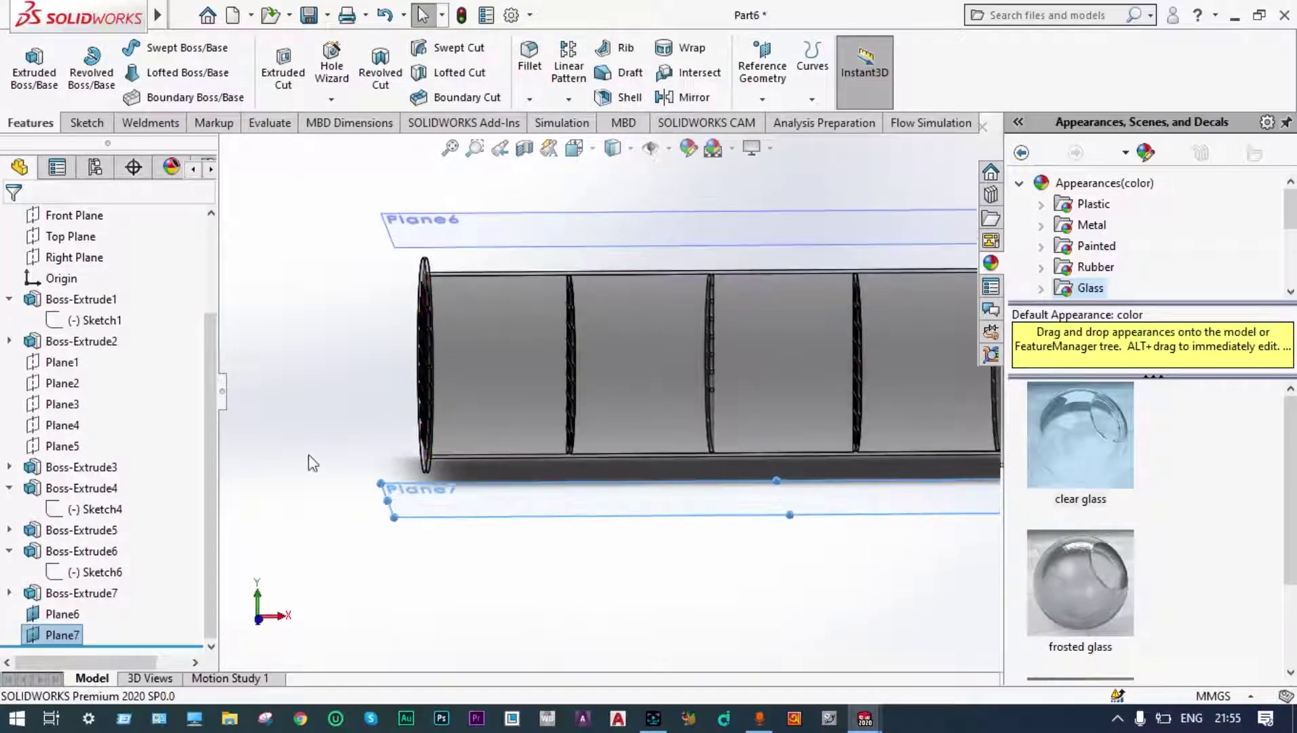
pyautogui.click(62, 614)
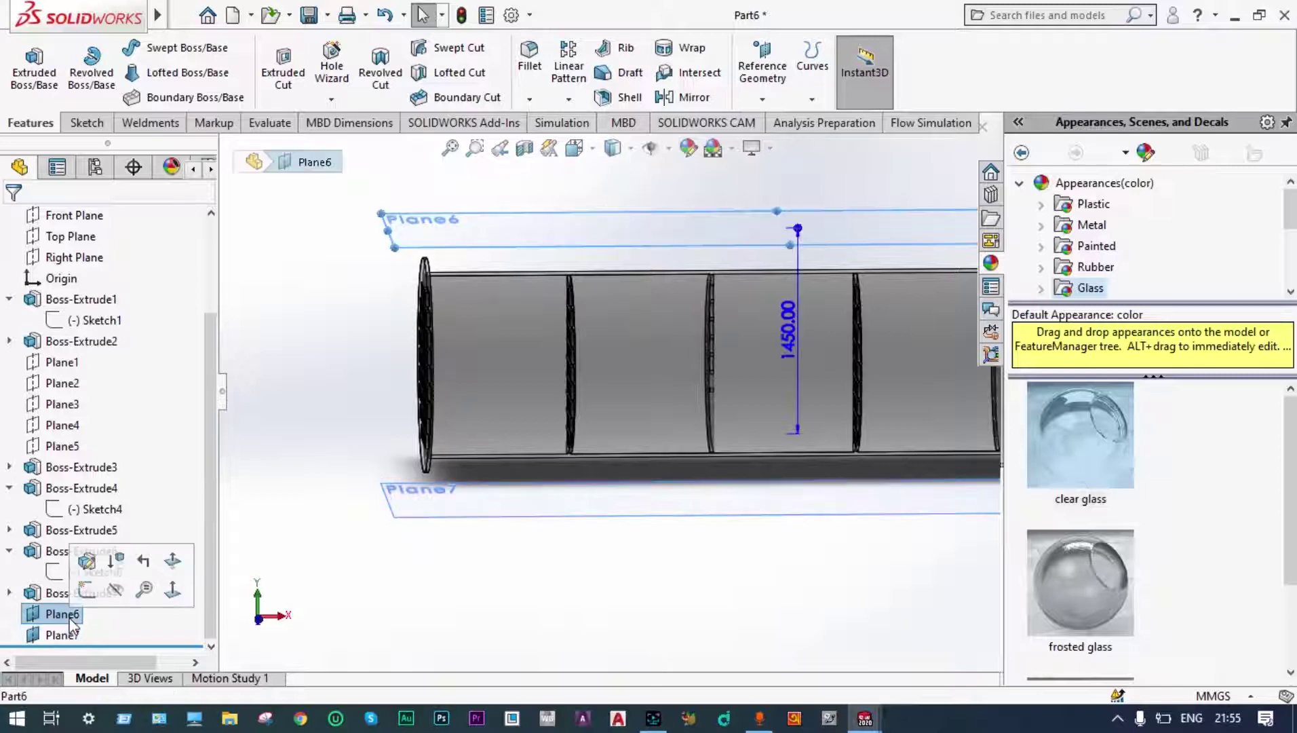
pyautogui.click(169, 588)
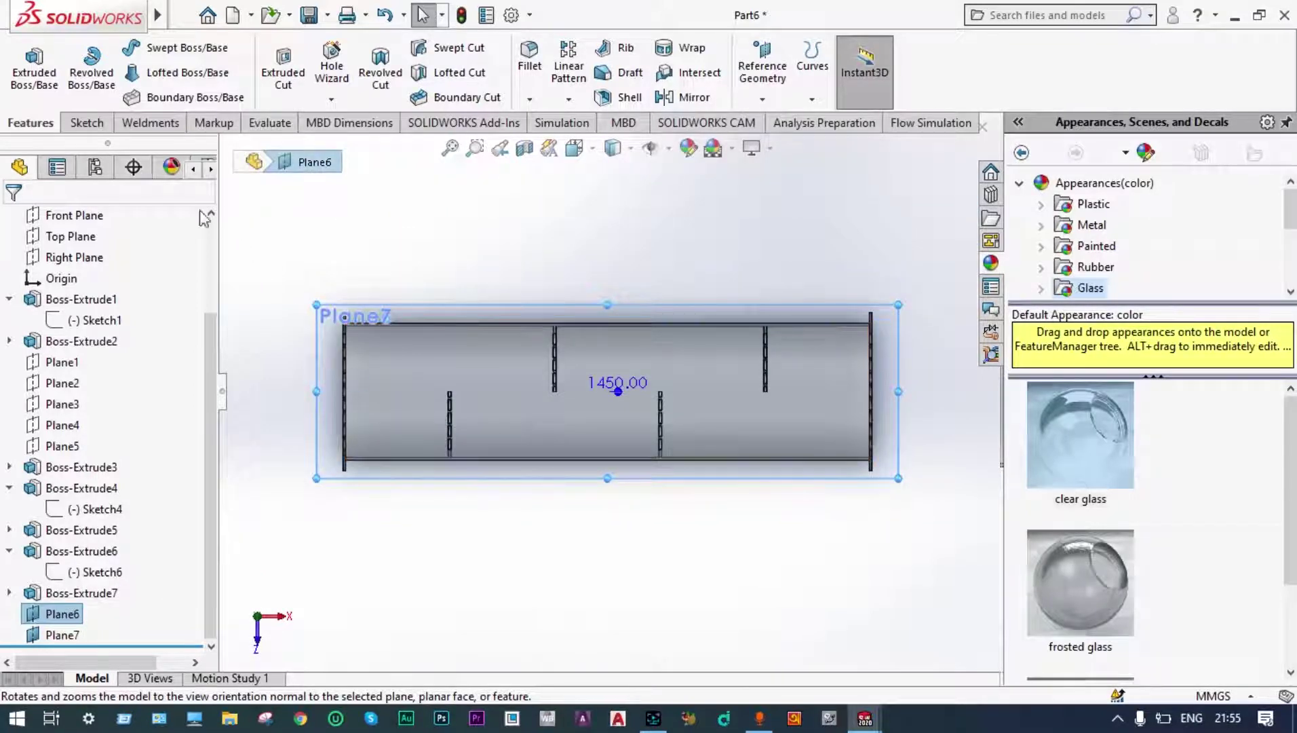
pyautogui.click(103, 128)
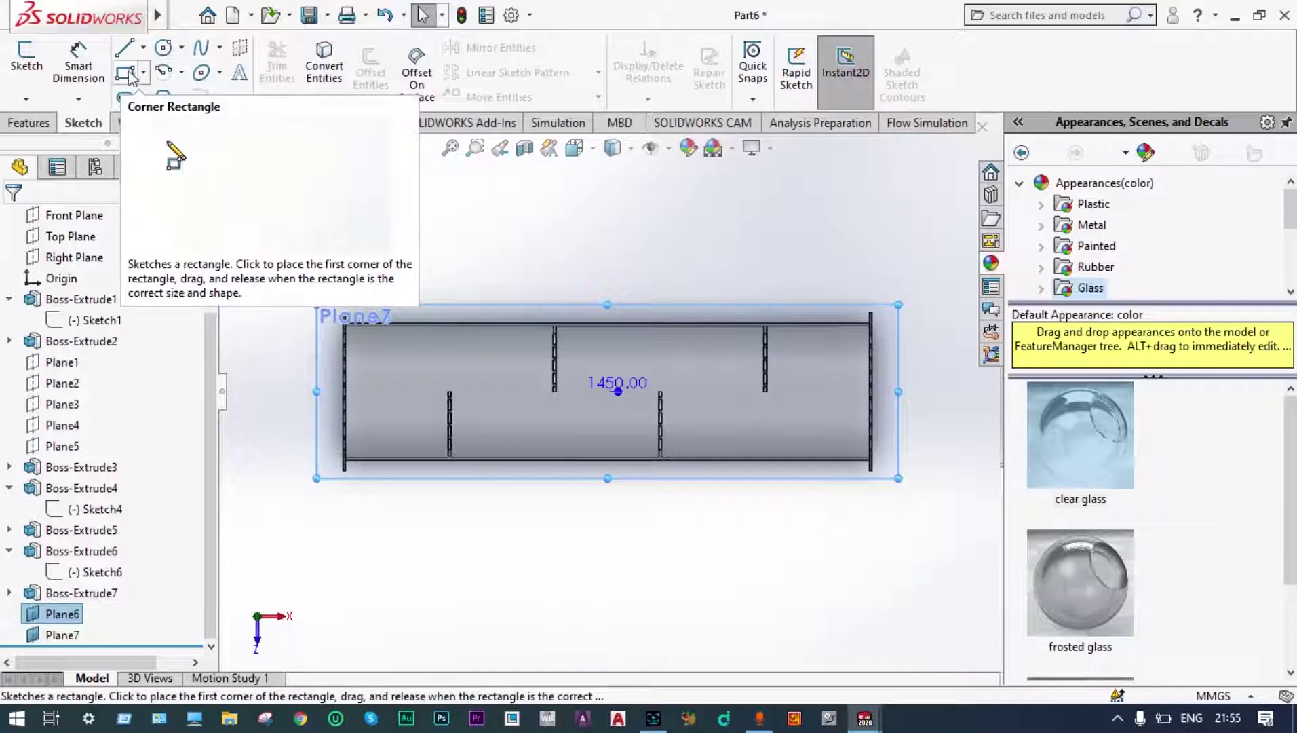
pyautogui.click(145, 49)
pyautogui.click(167, 95)
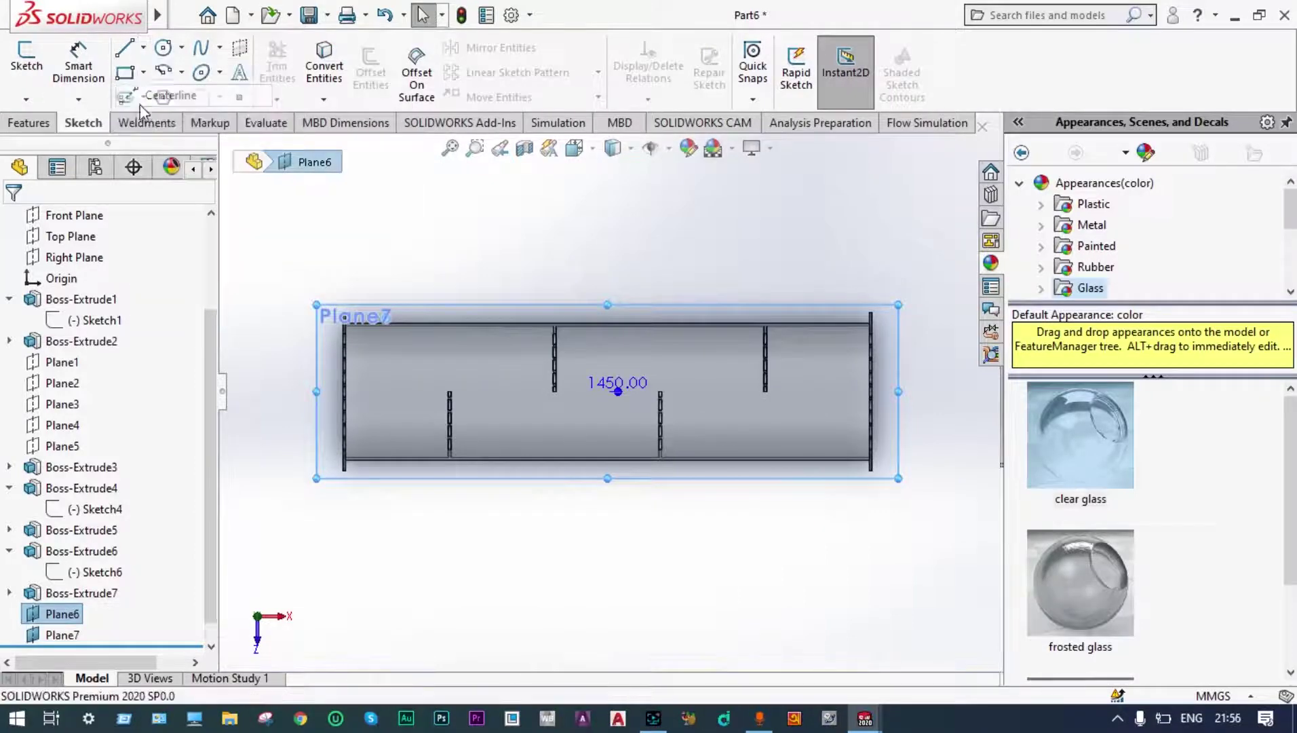
pyautogui.click(344, 391)
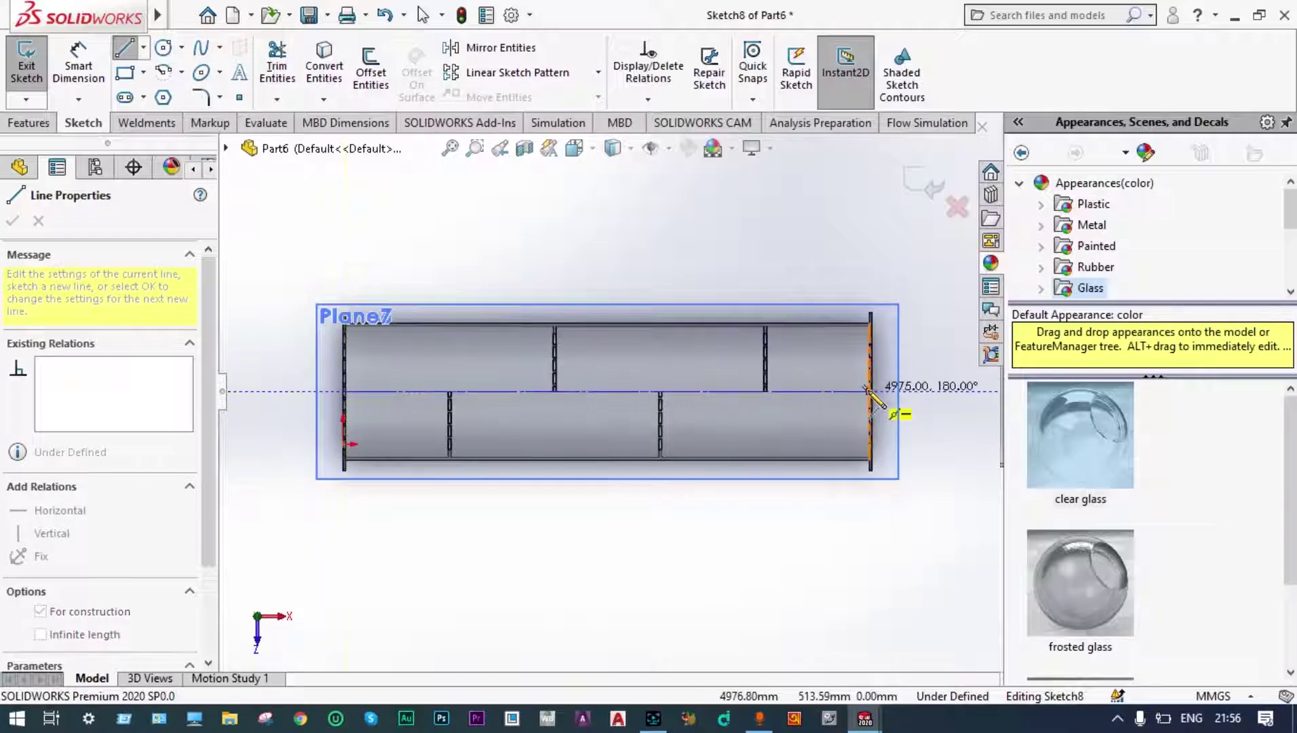
pyautogui.click(870, 392)
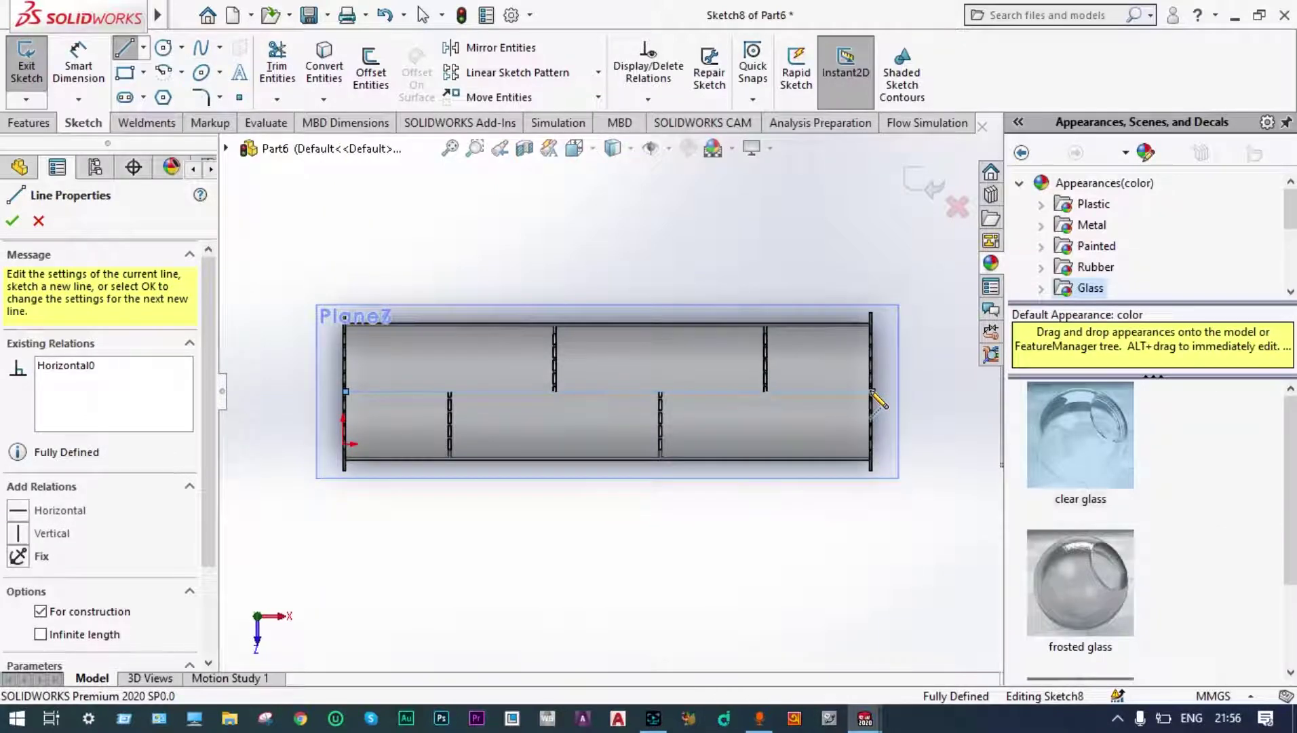
pyautogui.press('Escape')
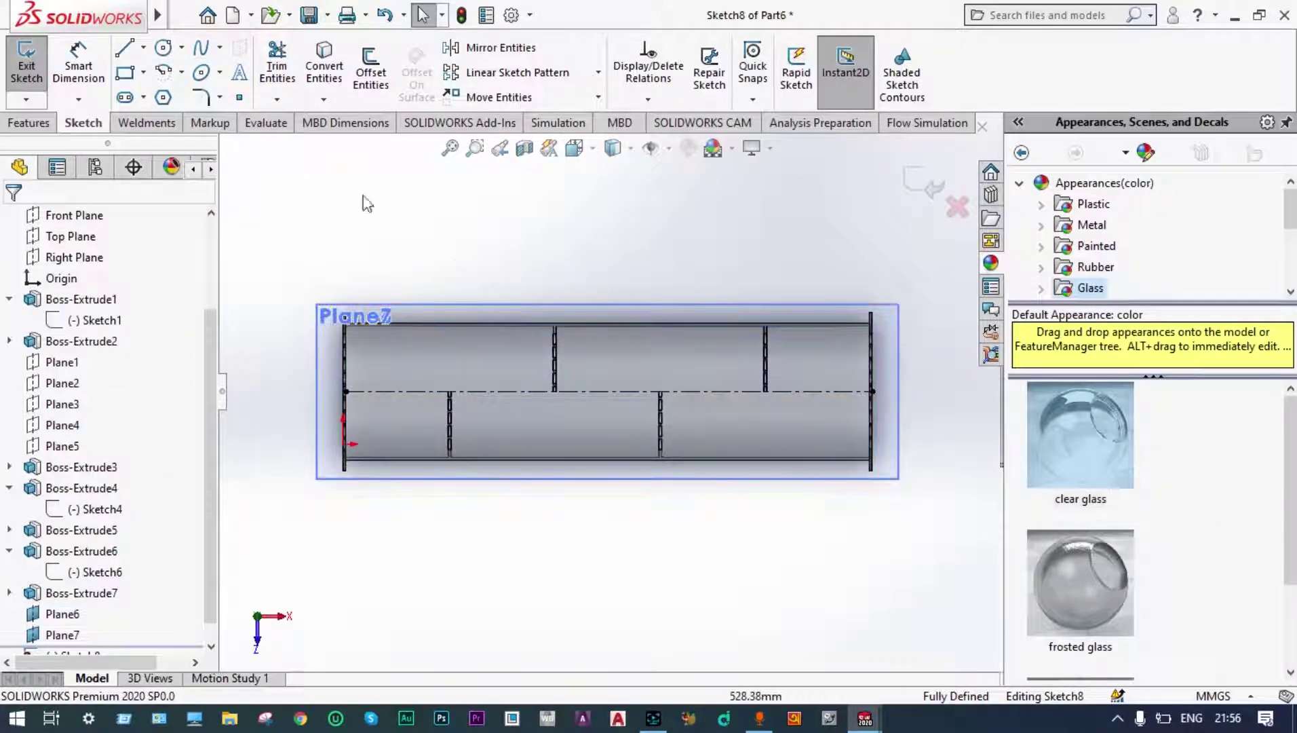
# - Draw a circle of about 312 mm radius centred on the centerline, between the origin-end tube sheet and the first baffle
pyautogui.click(162, 48)
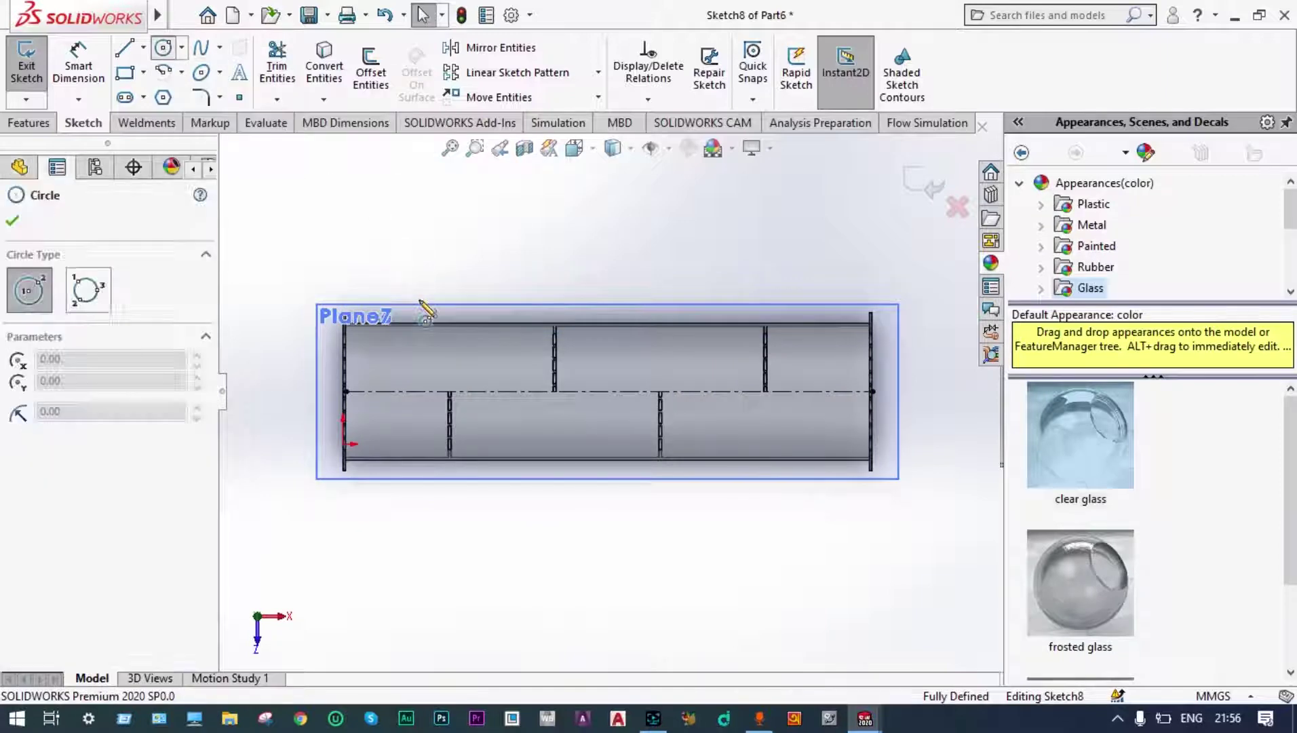
pyautogui.click(399, 391)
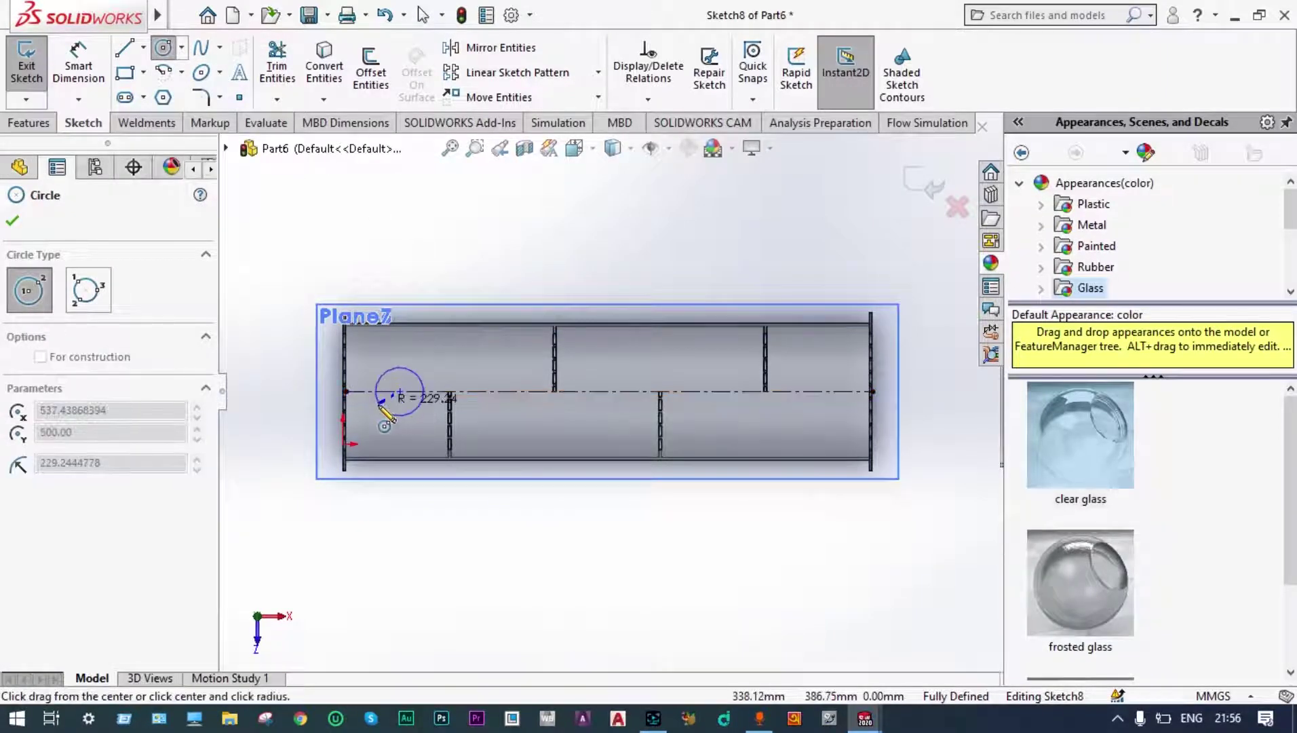
pyautogui.click(370, 406)
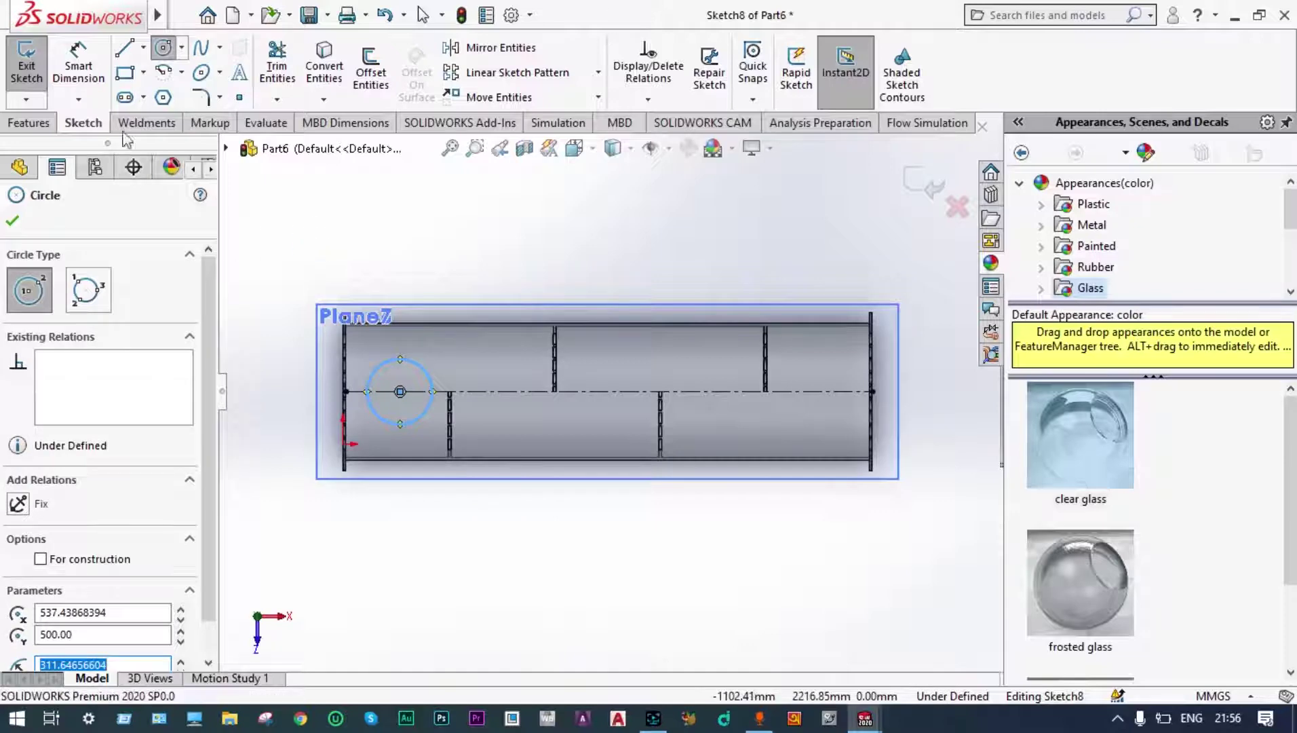
# - Dimension the circle on Plane6 to a 500 mm diameter
pyautogui.click(78, 66)
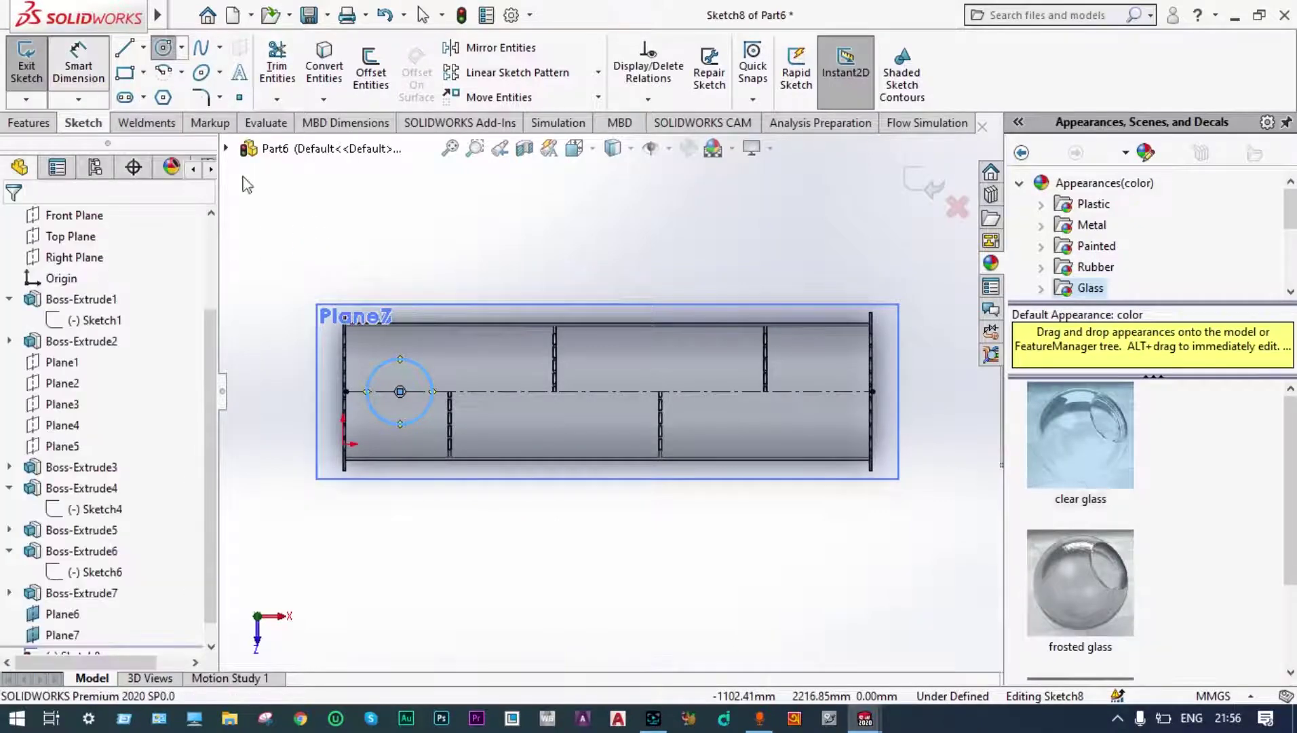
pyautogui.click(411, 360)
pyautogui.click(503, 258)
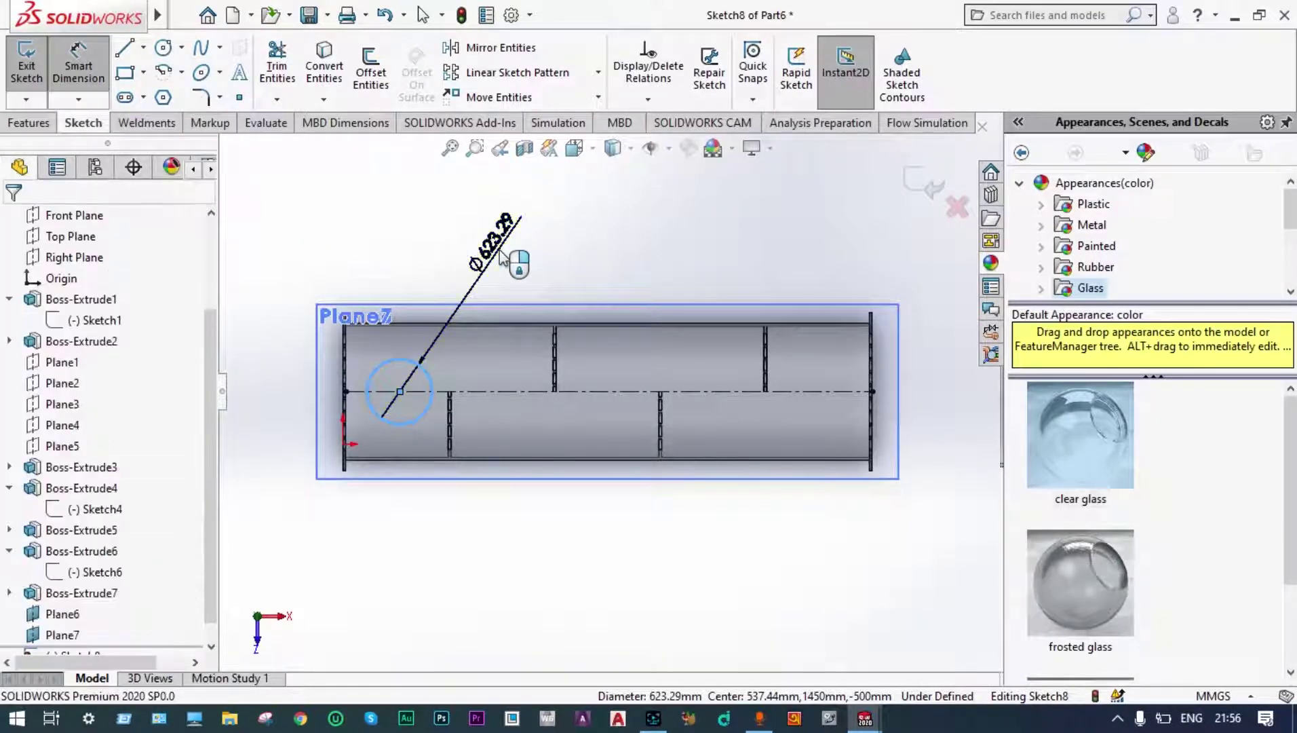
pyautogui.write('500')
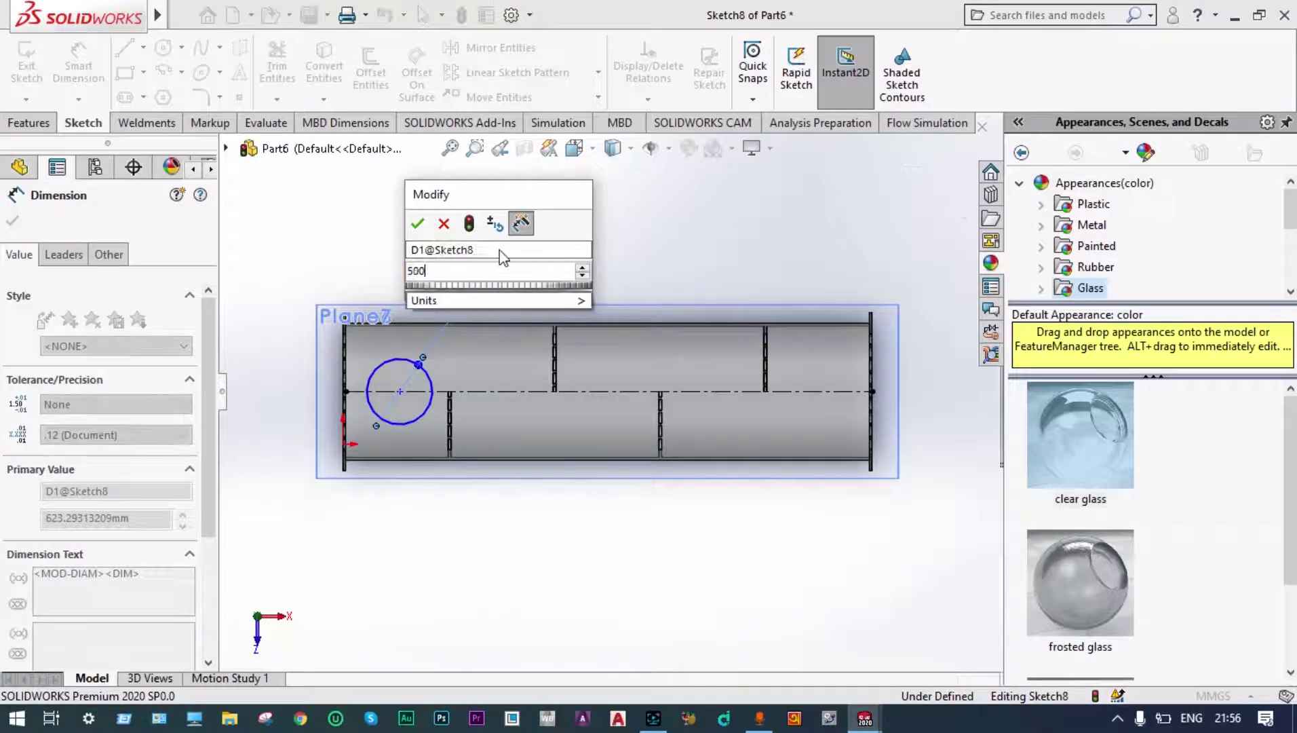
pyautogui.press('Escape')
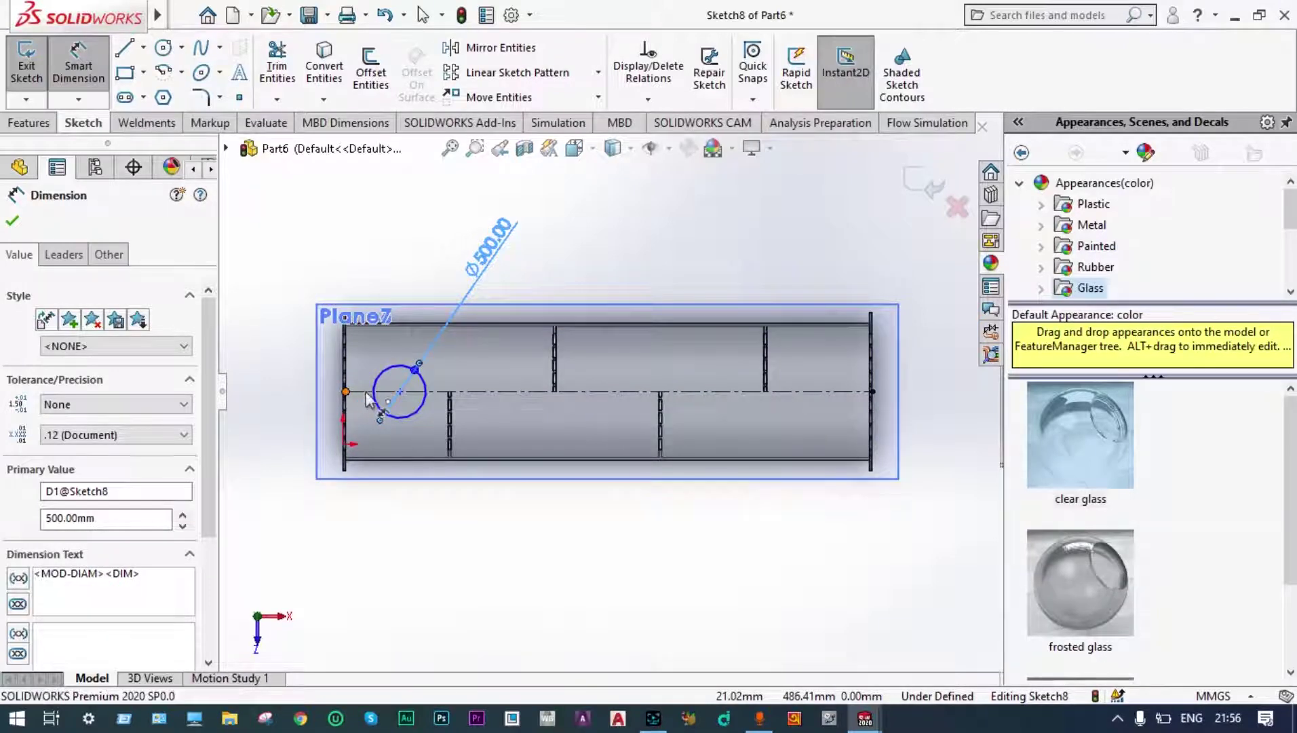
# - Dimension the circle's centre 500 mm from the centerline's origin-side endpoint and finish the sketch
pyautogui.click(346, 391)
pyautogui.click(401, 392)
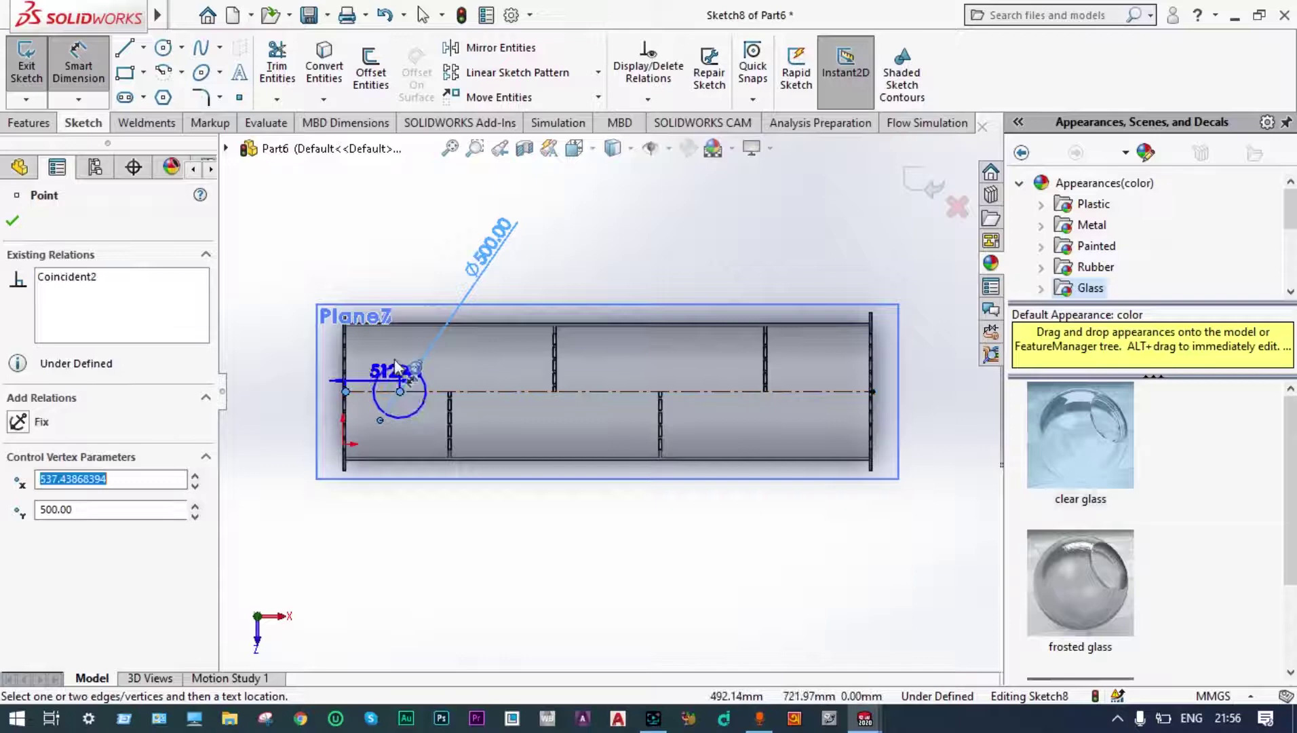
pyautogui.click(396, 269)
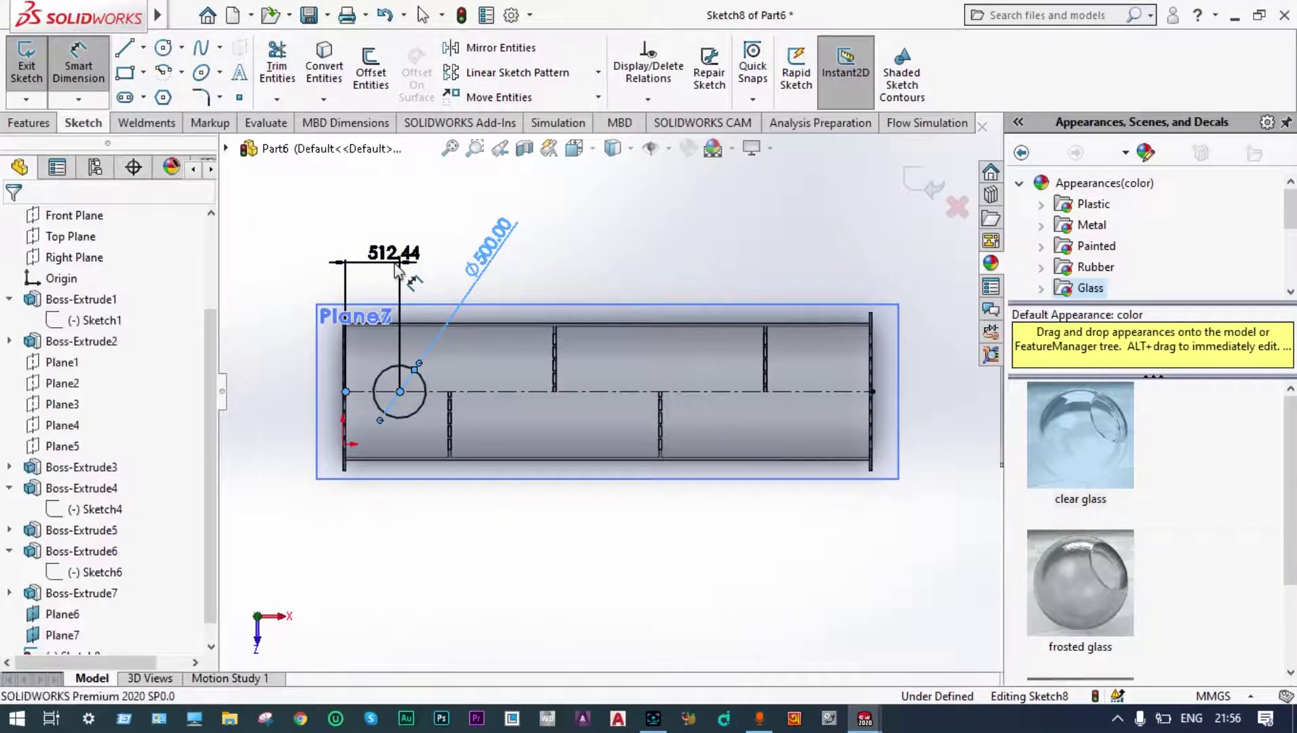
pyautogui.write('500')
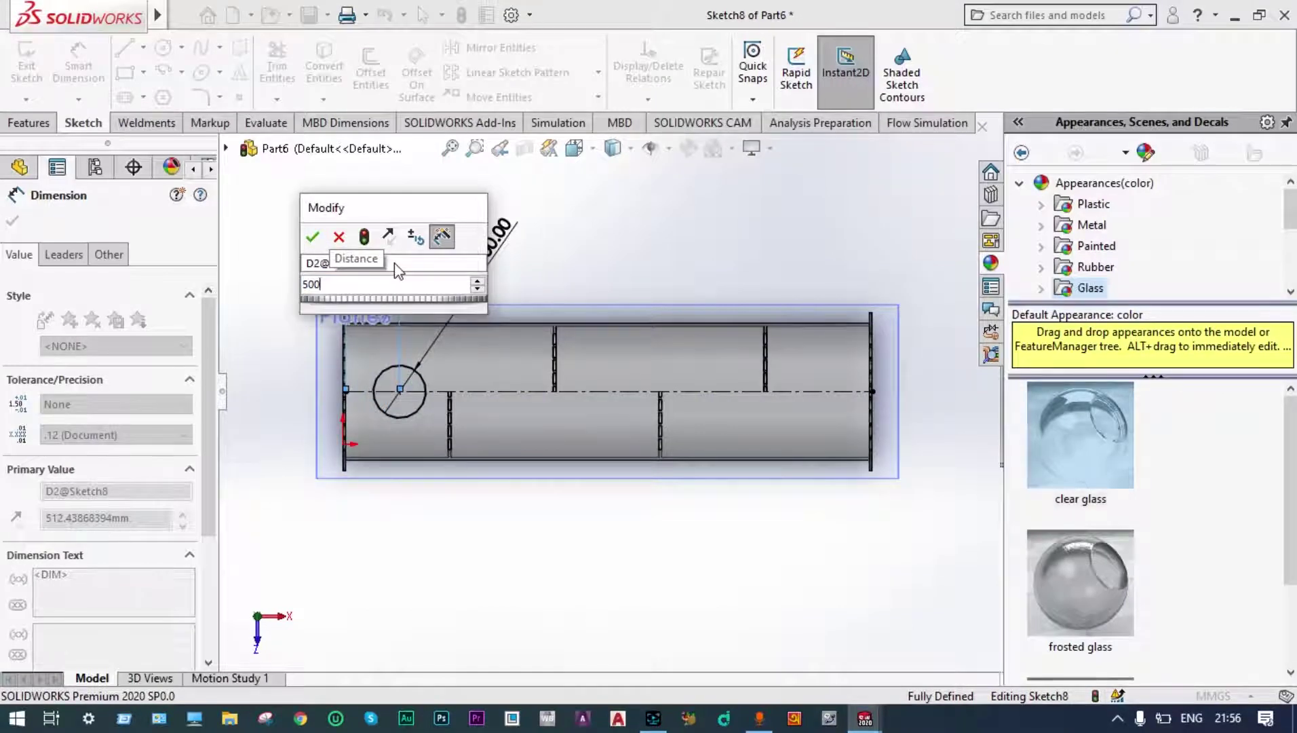
pyautogui.press('Return')
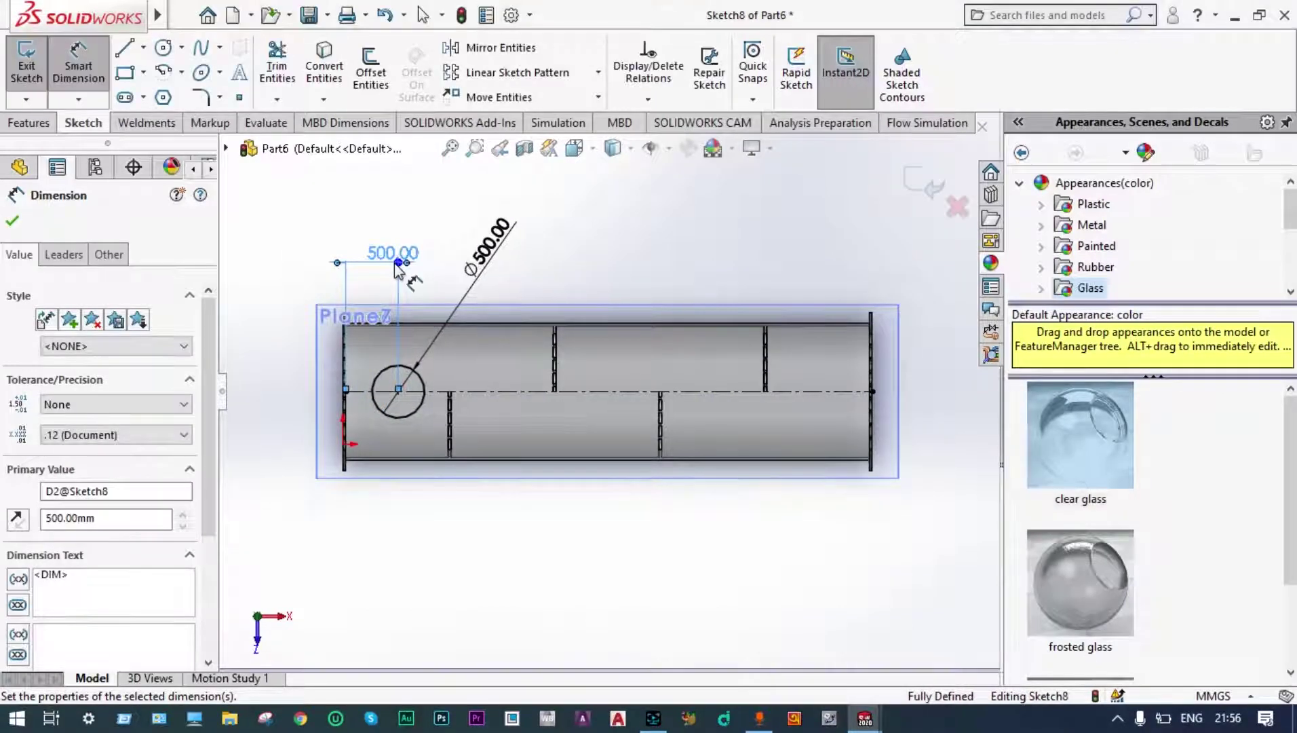
pyautogui.click(915, 191)
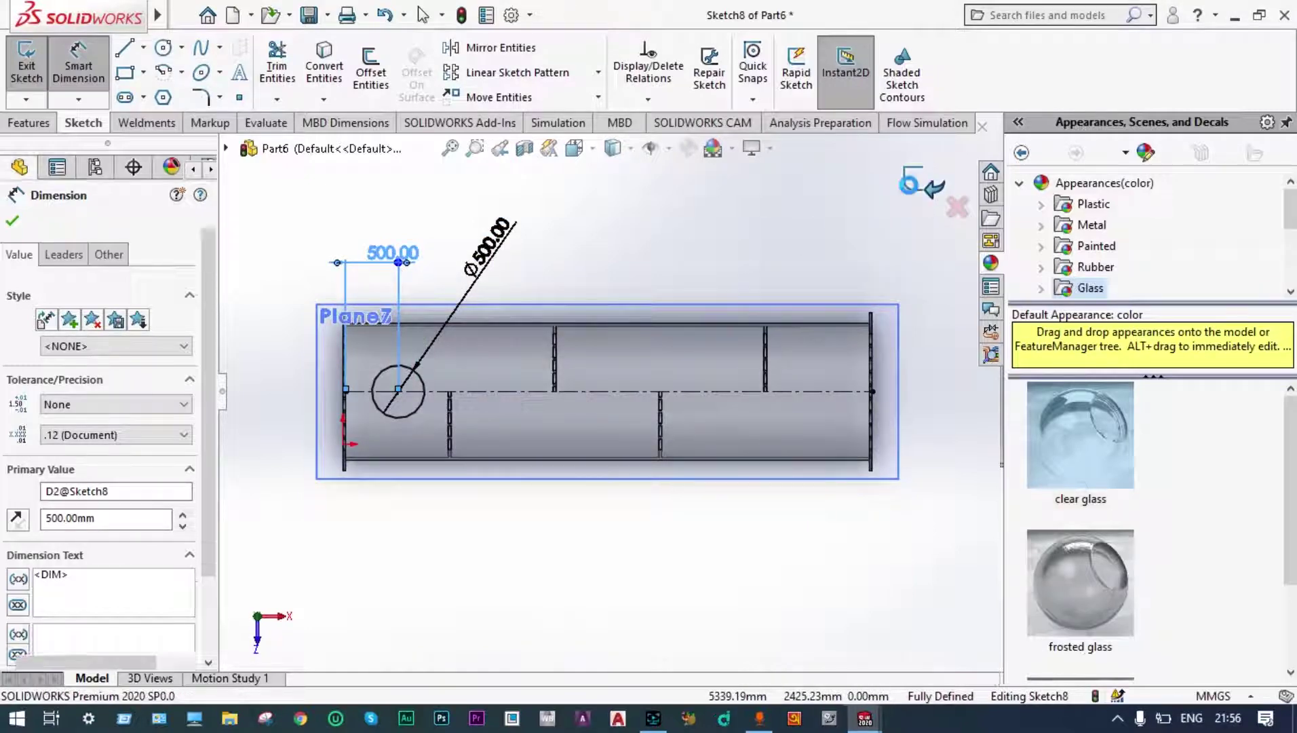
pyautogui.click(913, 189)
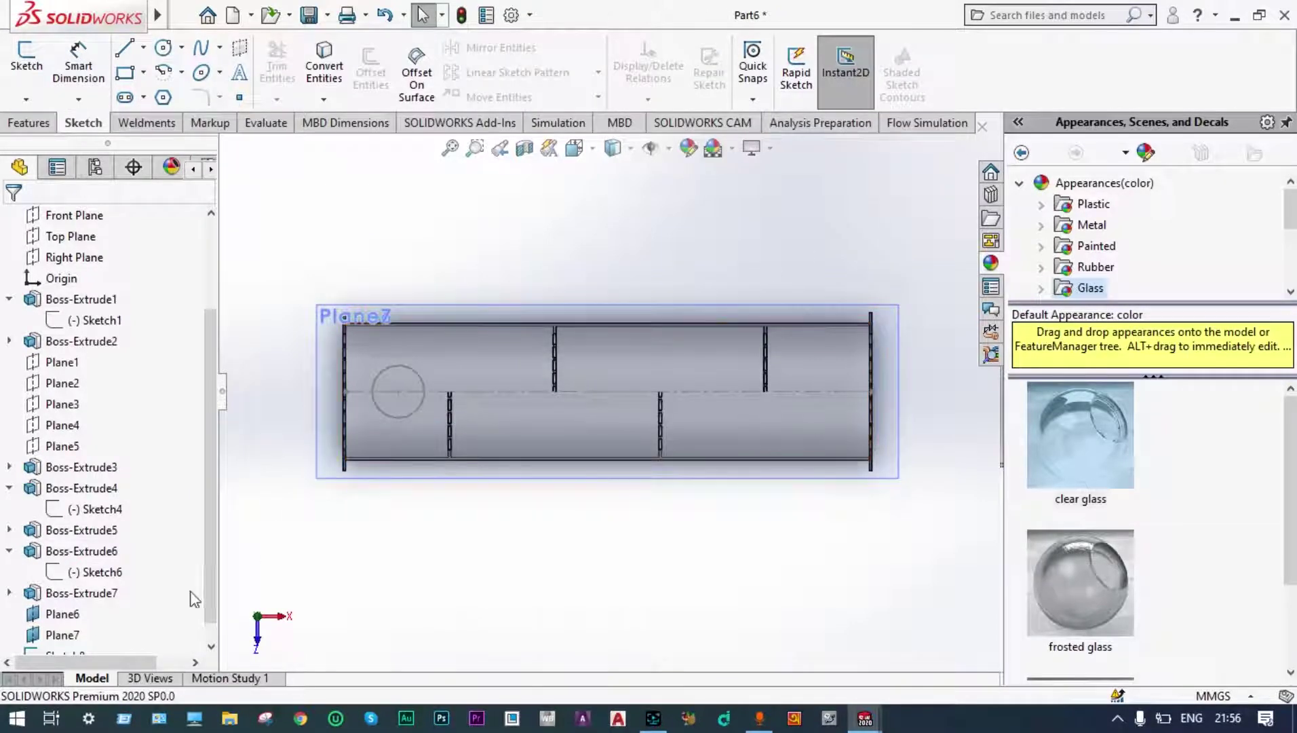
# - Extrude the 500 mm circle sketch as a boss with the Up To Surface end condition, ending on the shell's outer face
pyautogui.scroll(-1, 216, 558)
pyautogui.click(66, 634)
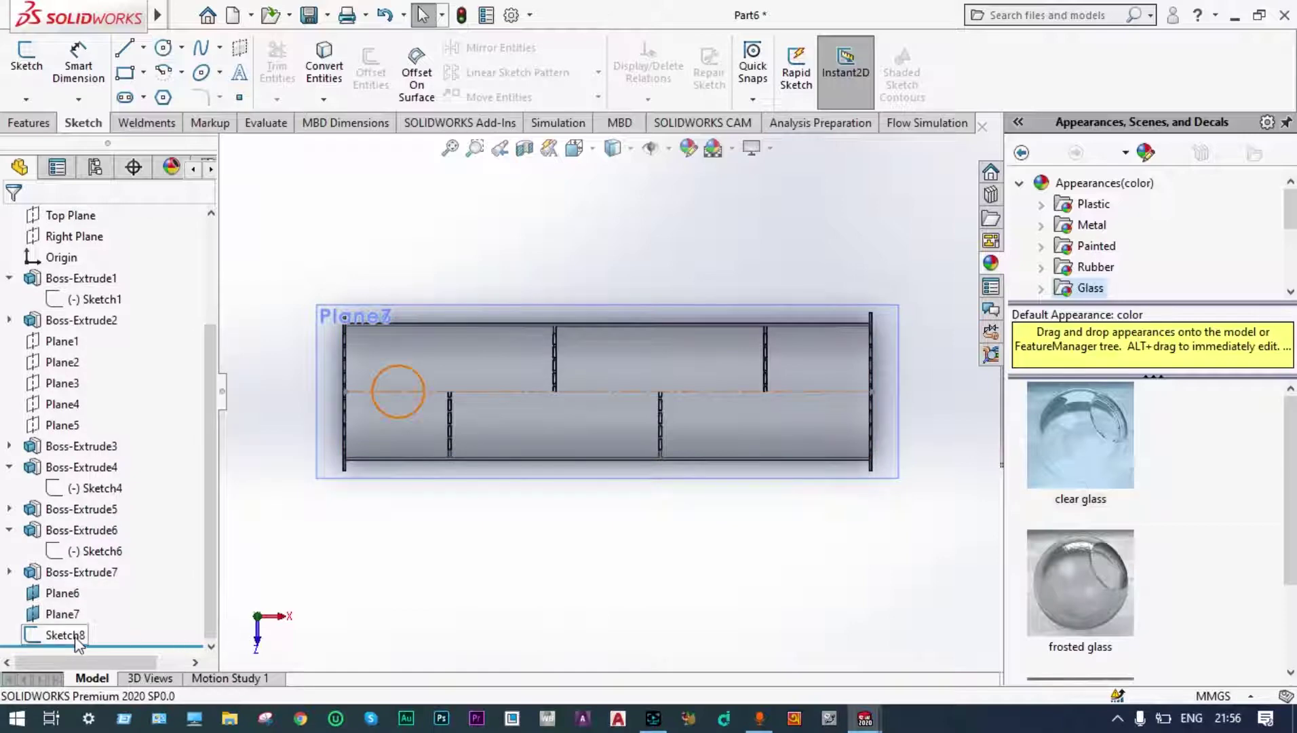
pyautogui.moveTo(420, 617); pyautogui.dragTo(362, 464, button='middle')
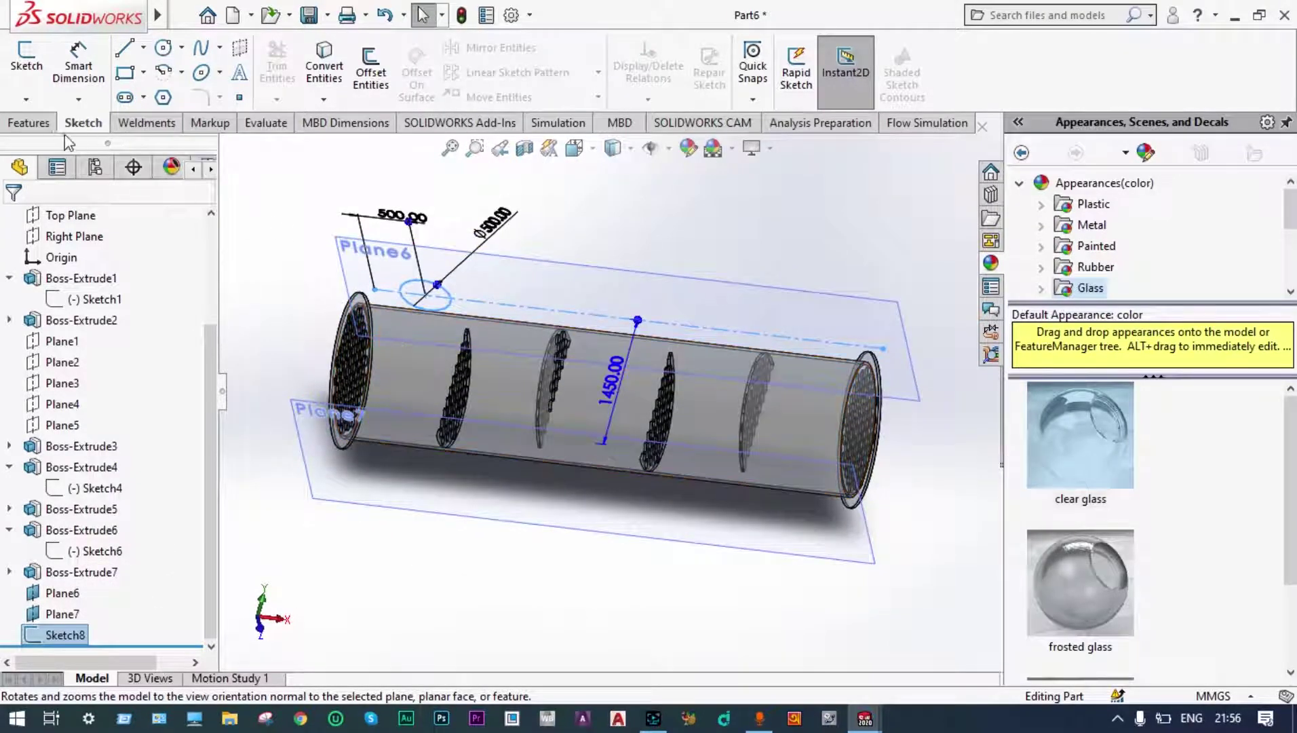
pyautogui.click(31, 123)
pyautogui.click(37, 95)
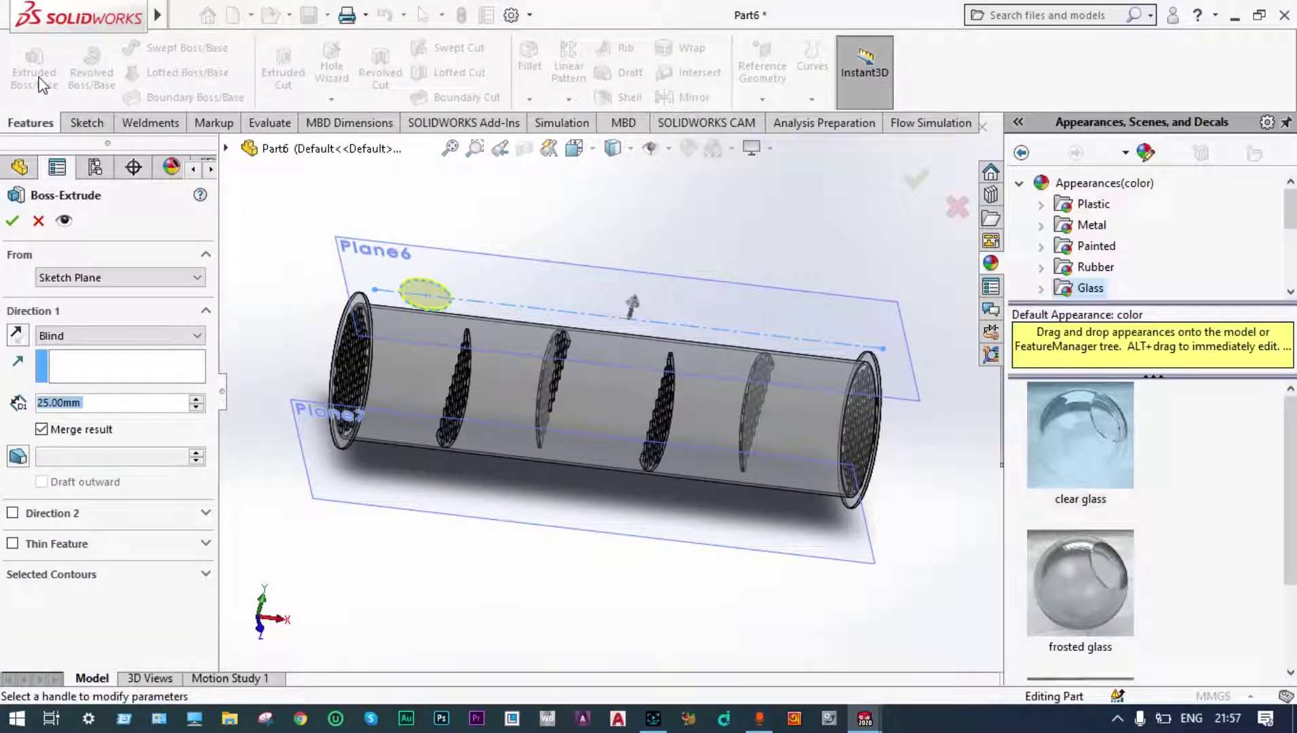
pyautogui.click(81, 335)
pyautogui.click(108, 392)
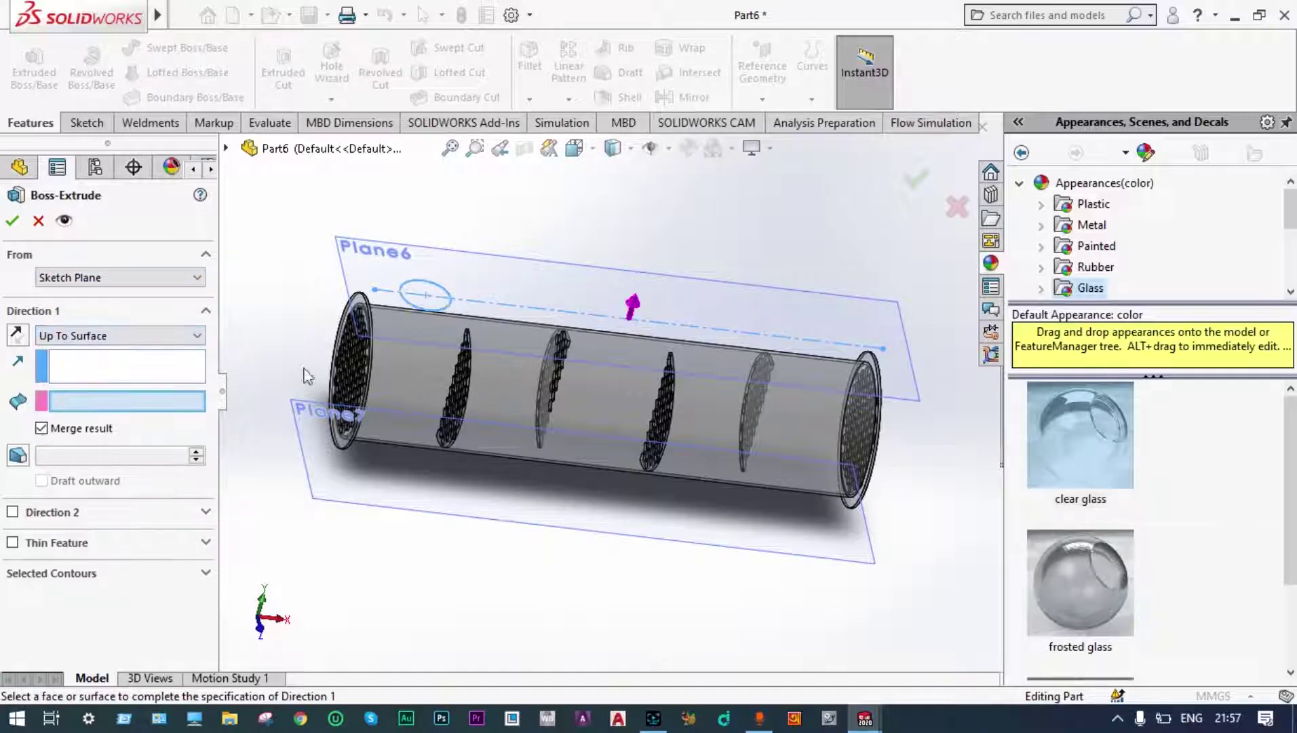
pyautogui.click(420, 326)
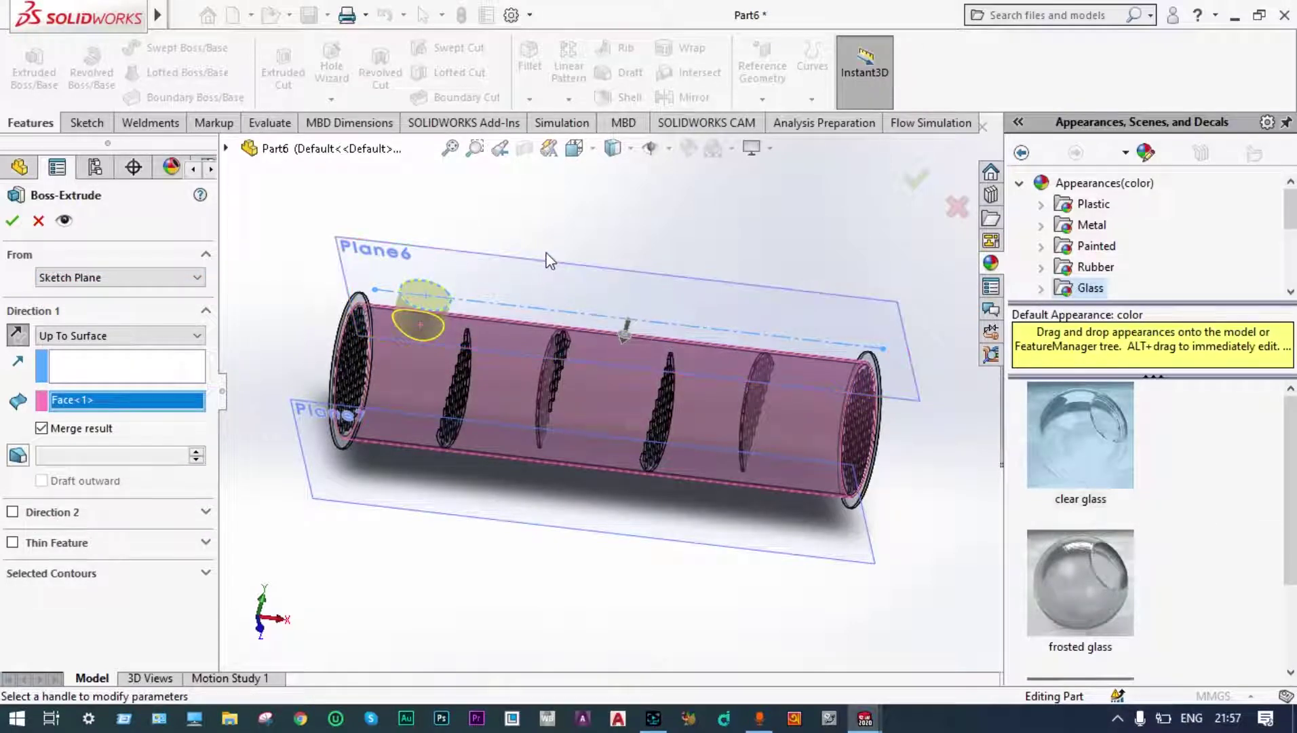
pyautogui.click(12, 222)
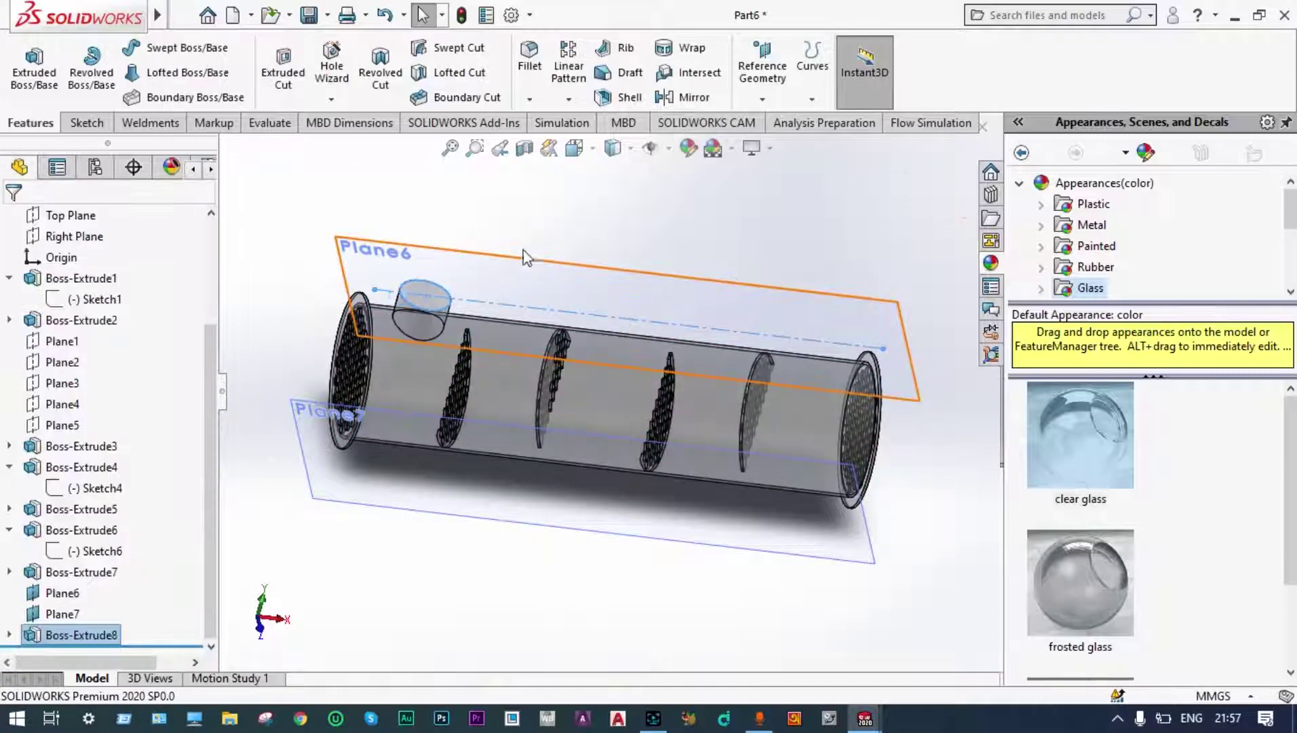
# - Apply a planar section view along the Front Plane to inspect the new nozzle and the shell interior
pyautogui.moveTo(571, 218); pyautogui.dragTo(528, 208, button='middle')
pyautogui.scroll(-5, 461, 347)
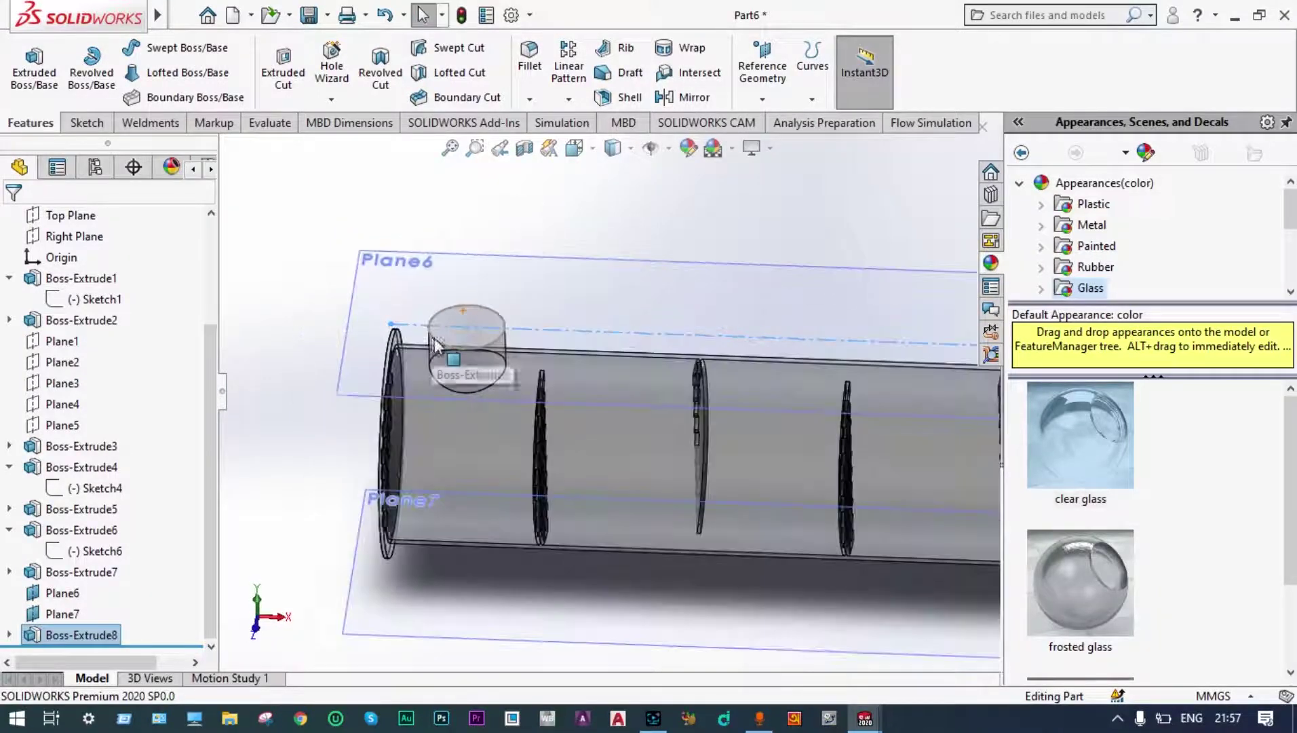
pyautogui.scroll(3, 532, 331)
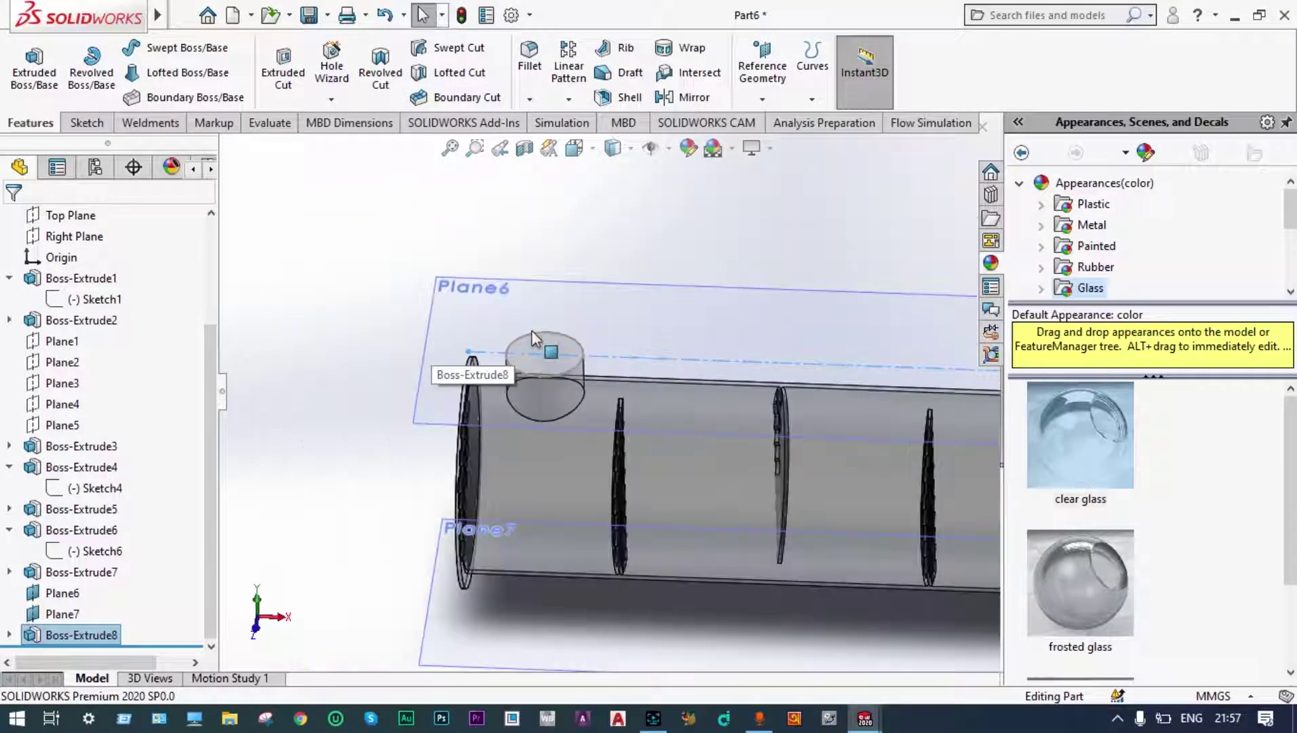
pyautogui.scroll(2, 635, 241)
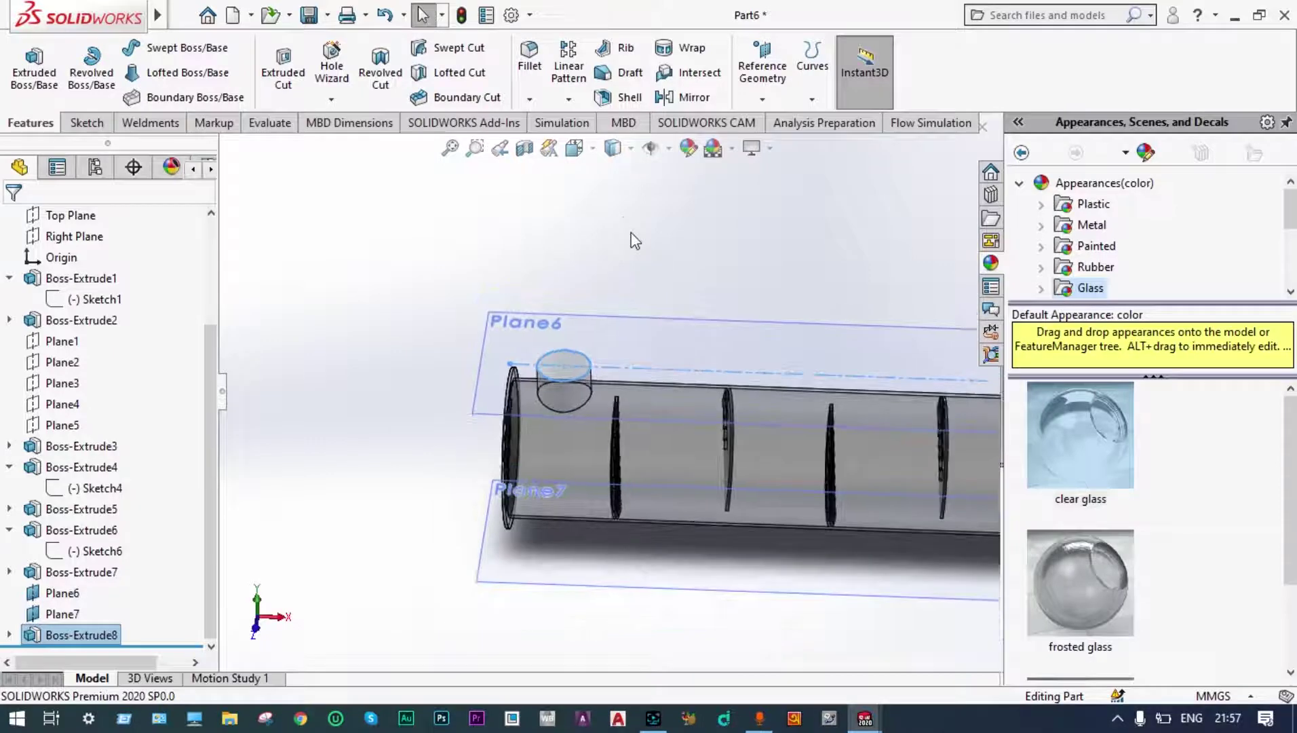
pyautogui.click(526, 149)
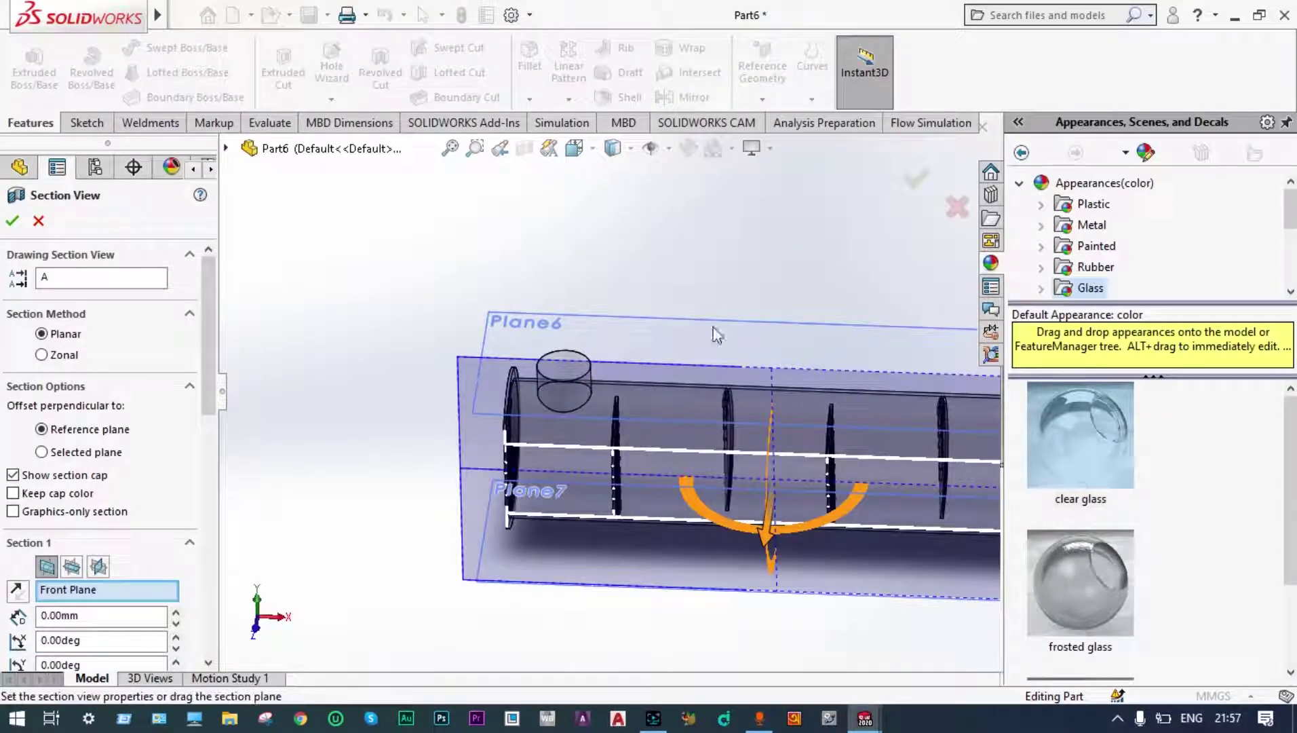
pyautogui.click(914, 183)
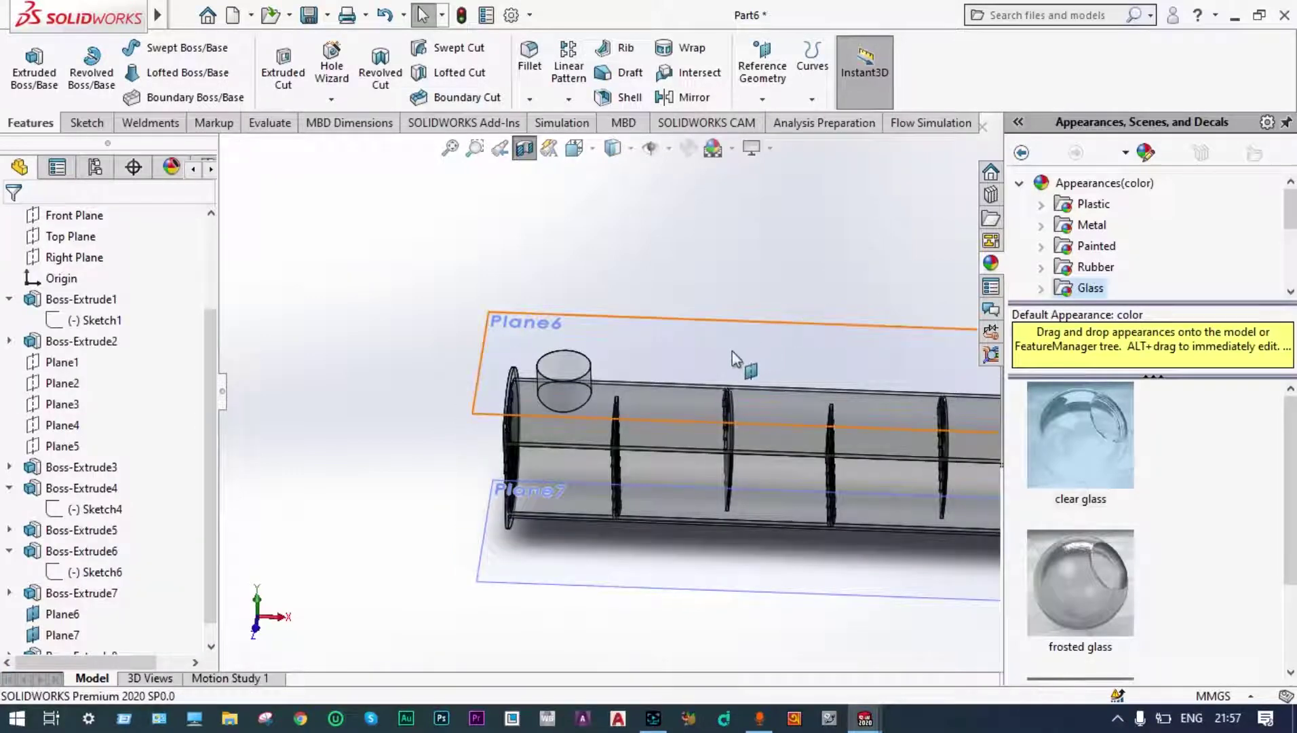
pyautogui.moveTo(726, 360); pyautogui.dragTo(560, 387, button='middle')
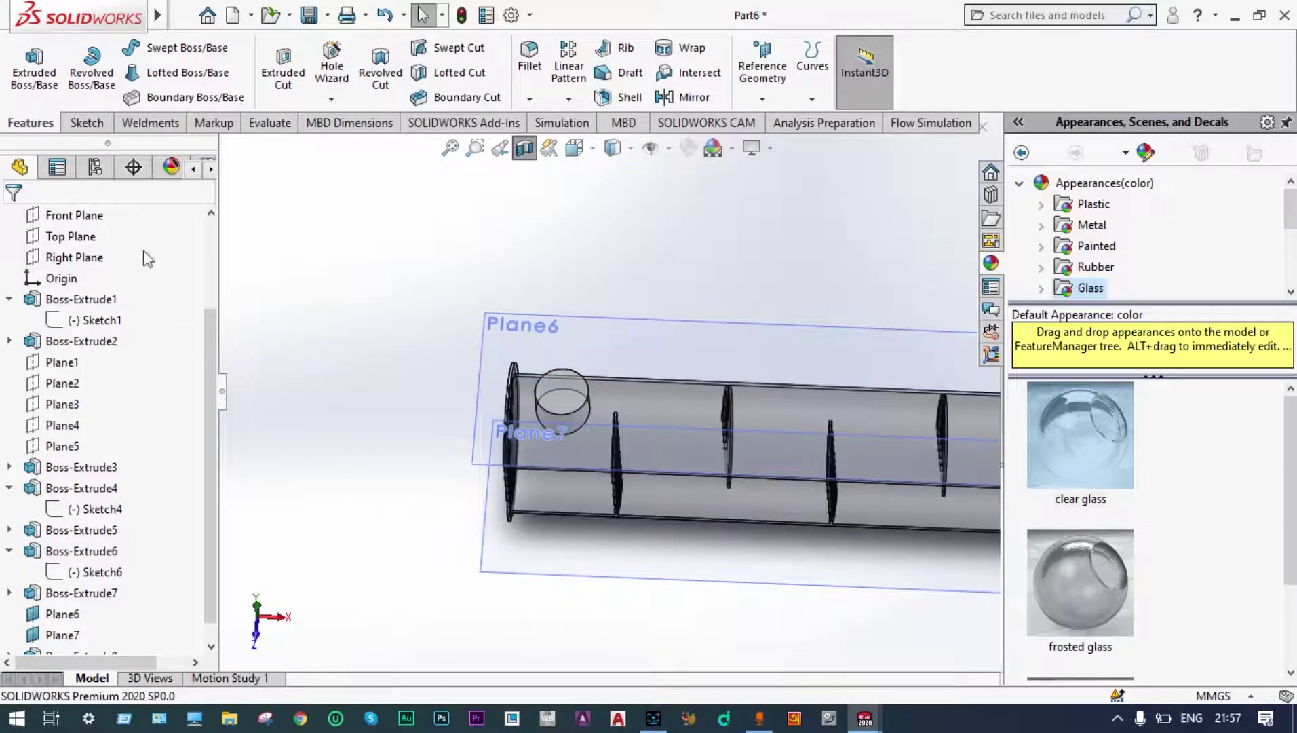
# - Start a sketch on Plane6 and draw a circle of about 193 mm radius concentric with the nozzle's top face
pyautogui.click(87, 123)
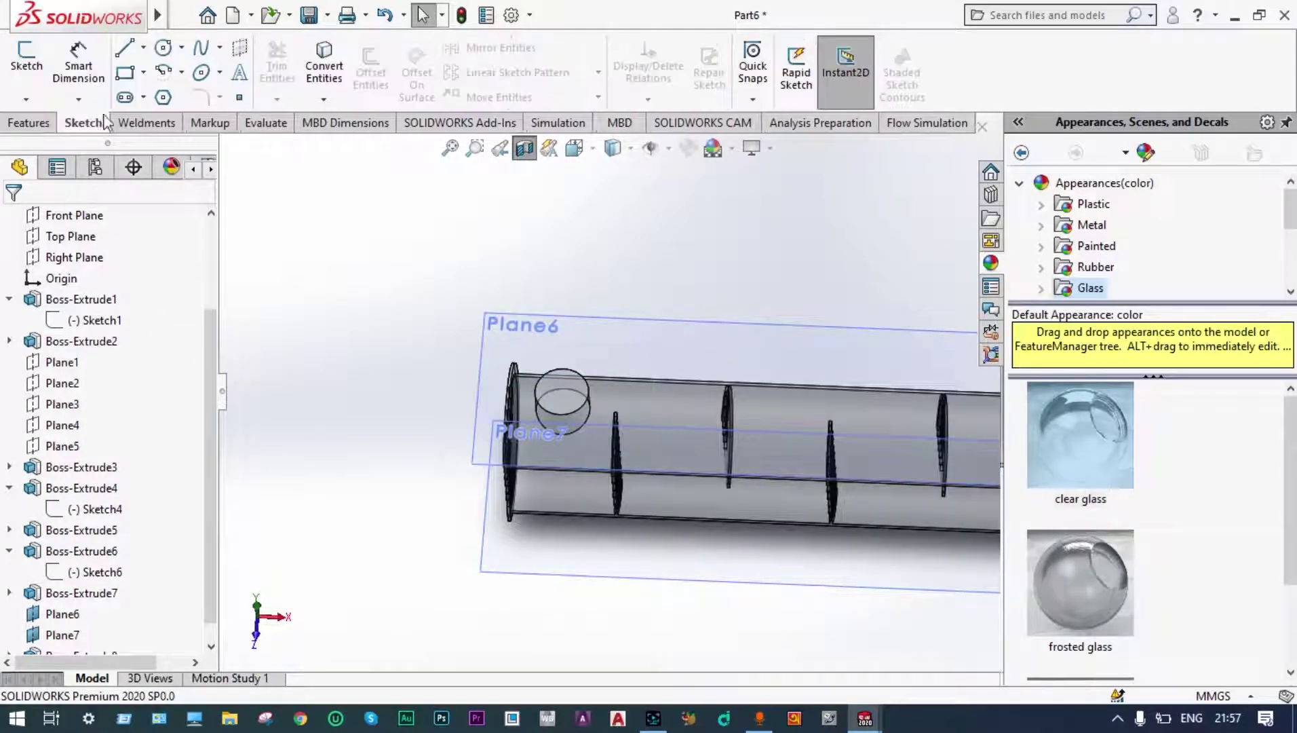
pyautogui.click(163, 47)
pyautogui.scroll(-2, 536, 364)
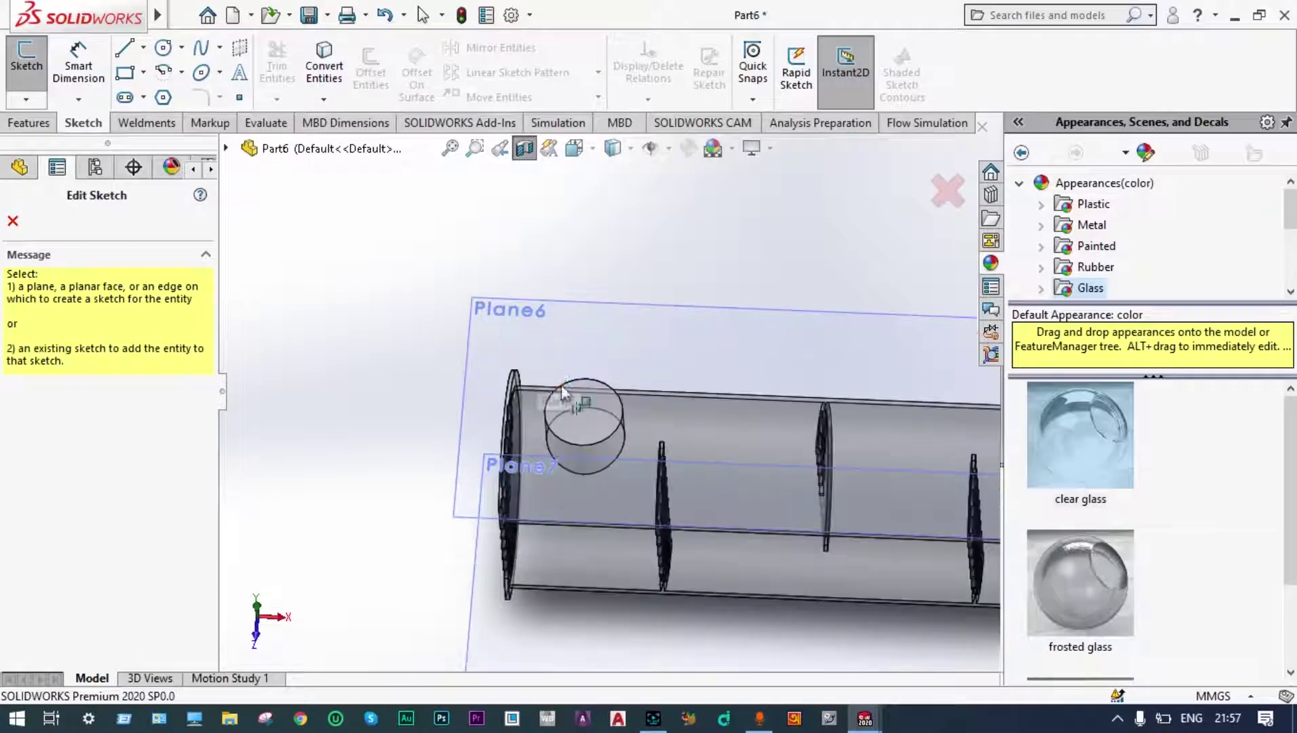
pyautogui.click(564, 339)
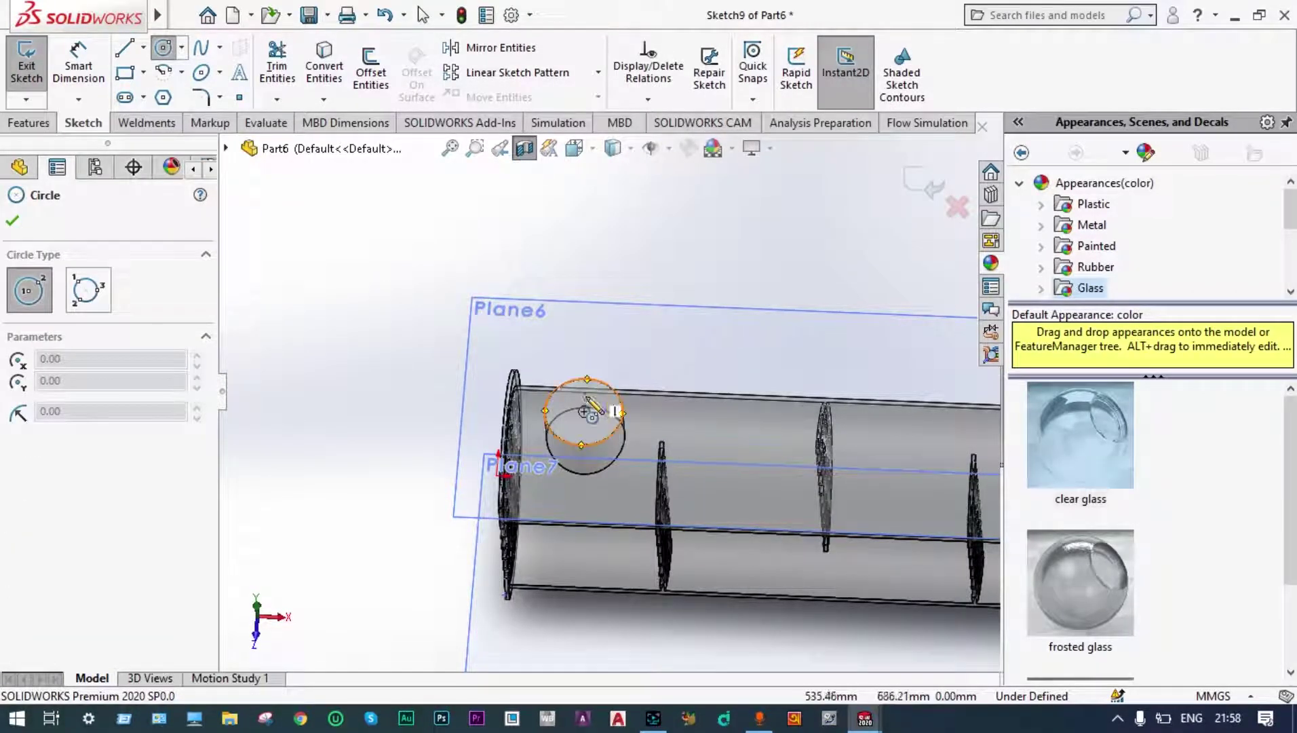
pyautogui.click(584, 412)
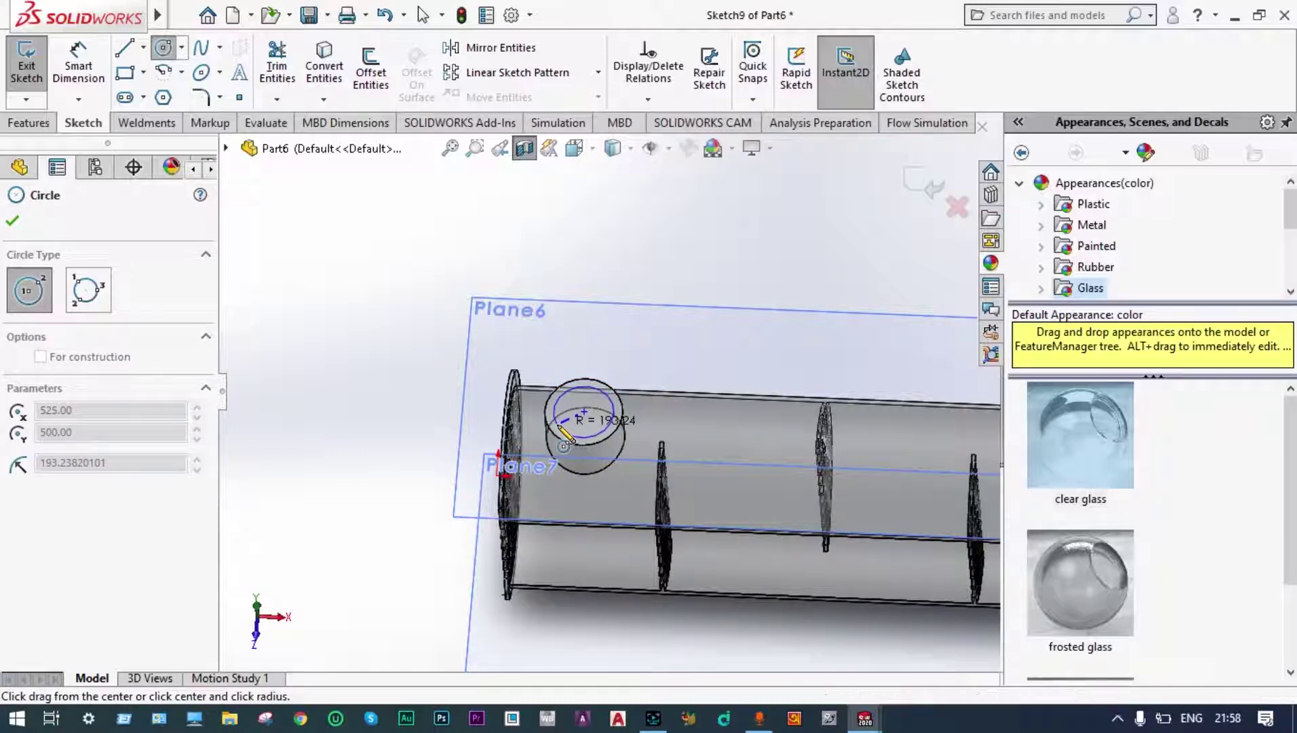
pyautogui.click(562, 429)
# - Dimension the inner circle to a 400 mm diameter and finish the sketch
pyautogui.click(82, 75)
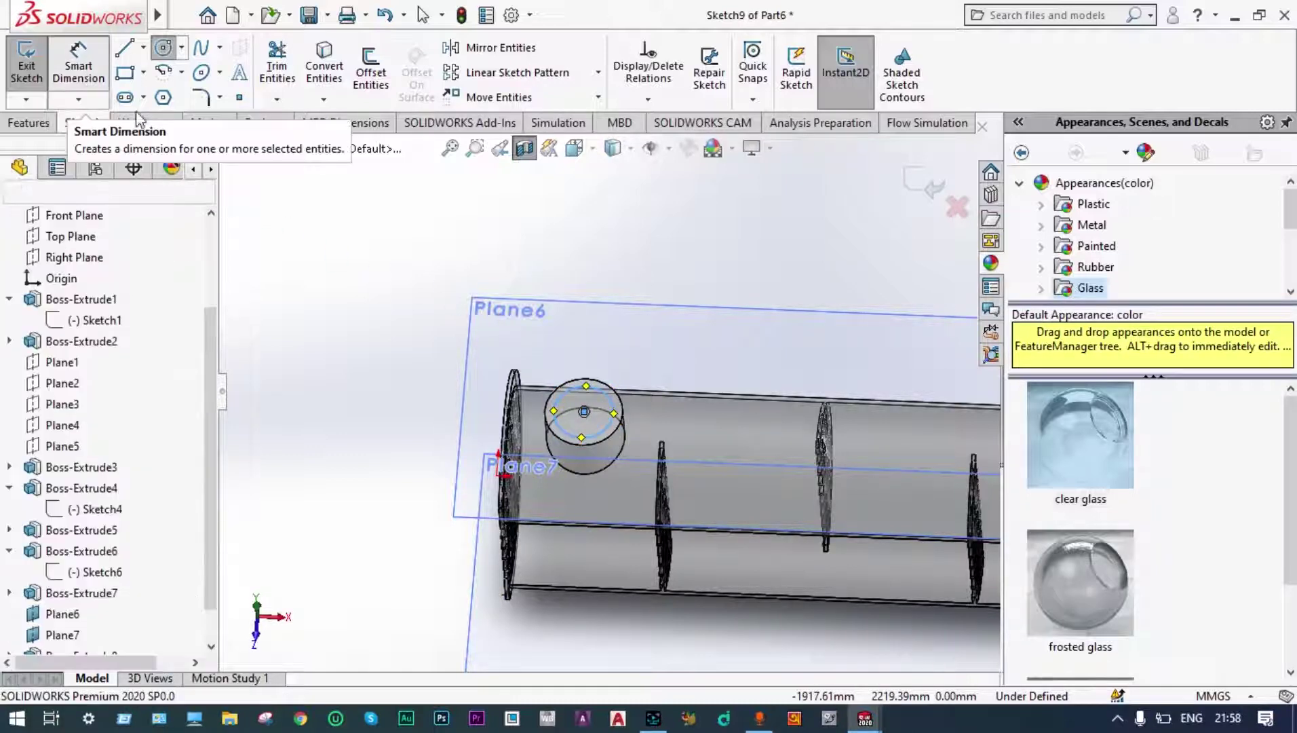
pyautogui.click(602, 391)
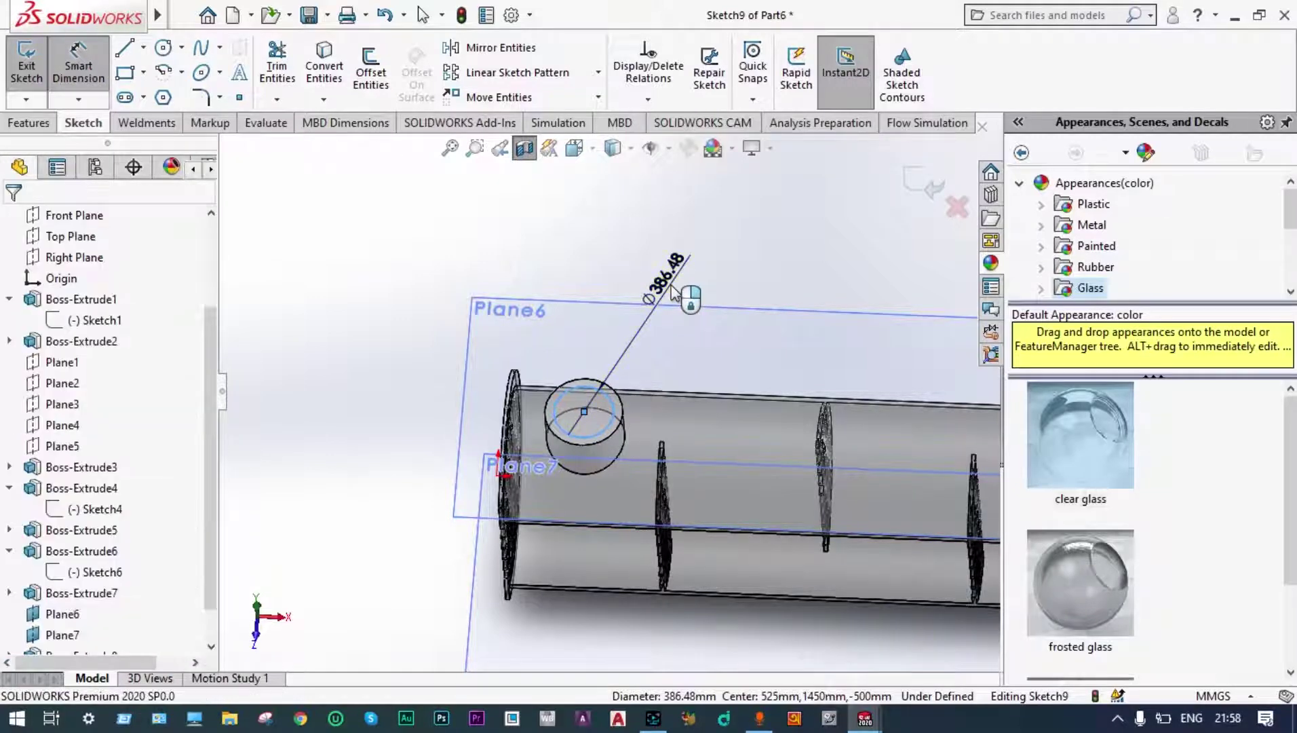
pyautogui.click(672, 288)
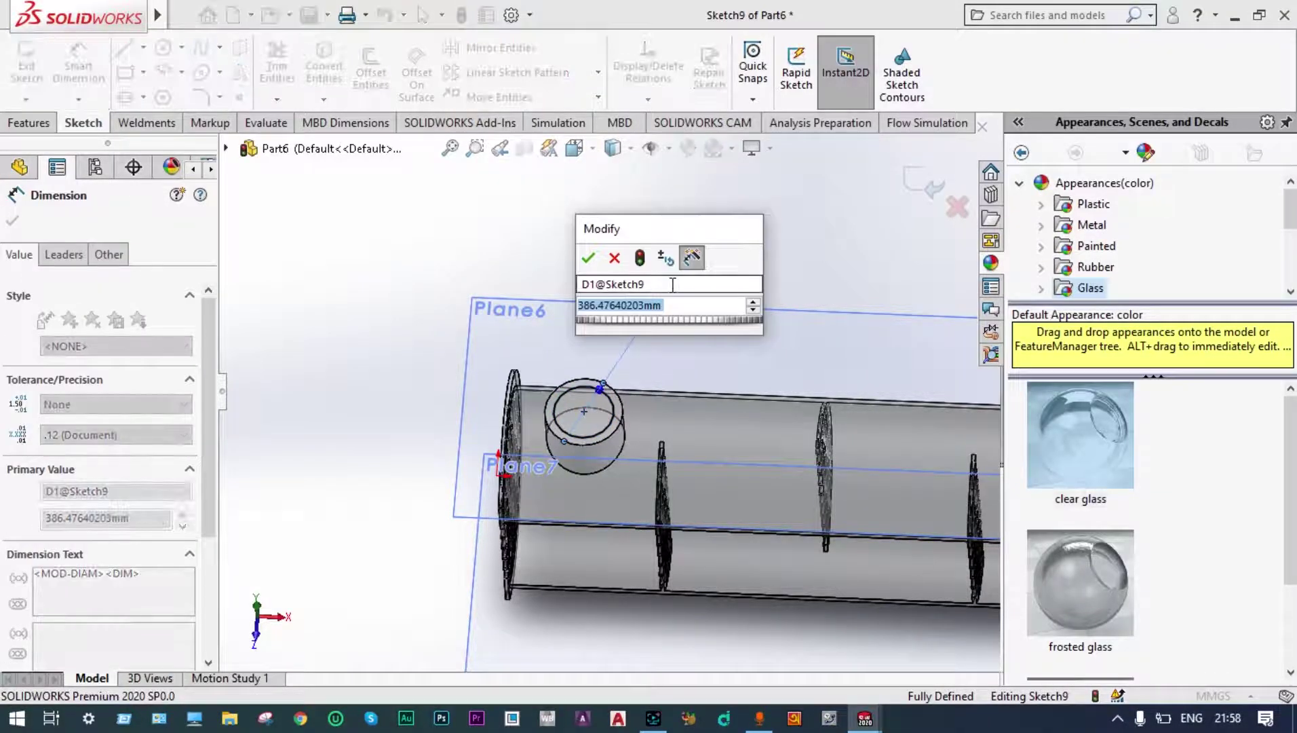
pyautogui.write('00')
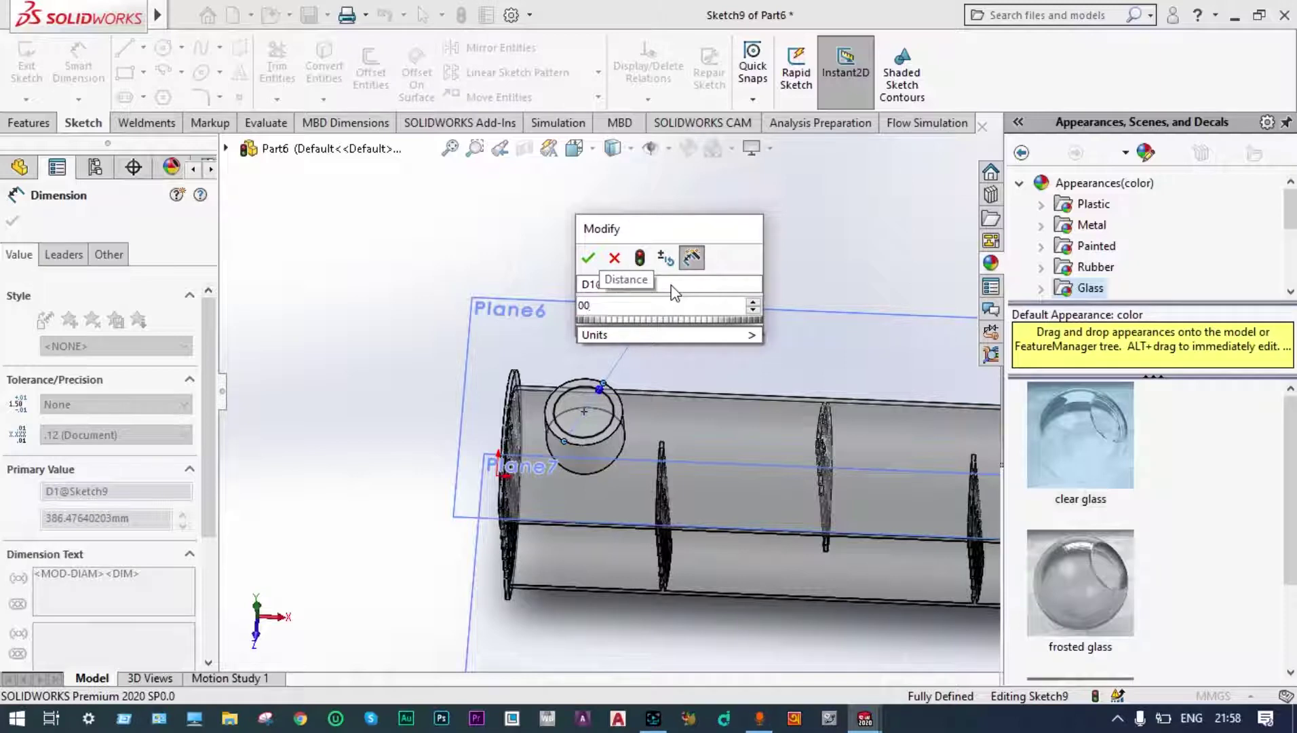
pyautogui.press('BackSpace')
pyautogui.press('BackSpace')
pyautogui.write('400')
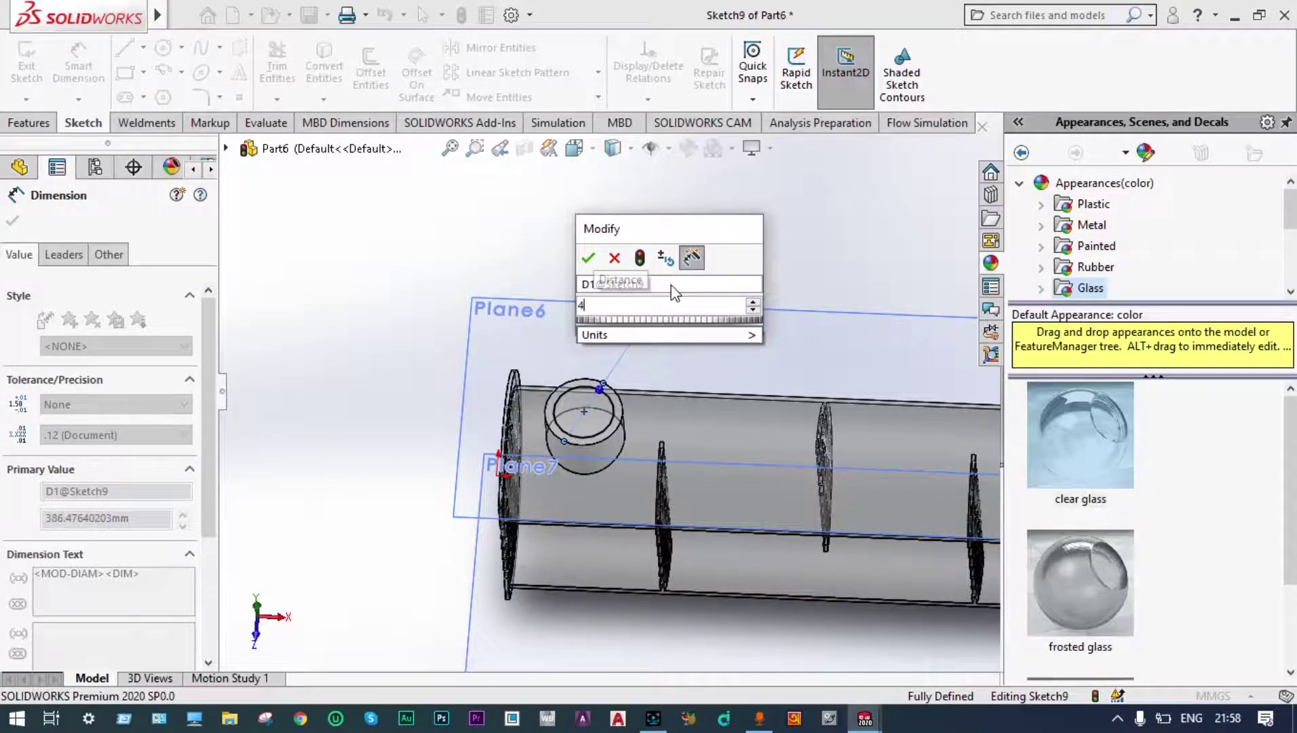
pyautogui.press('Return')
pyautogui.click(916, 192)
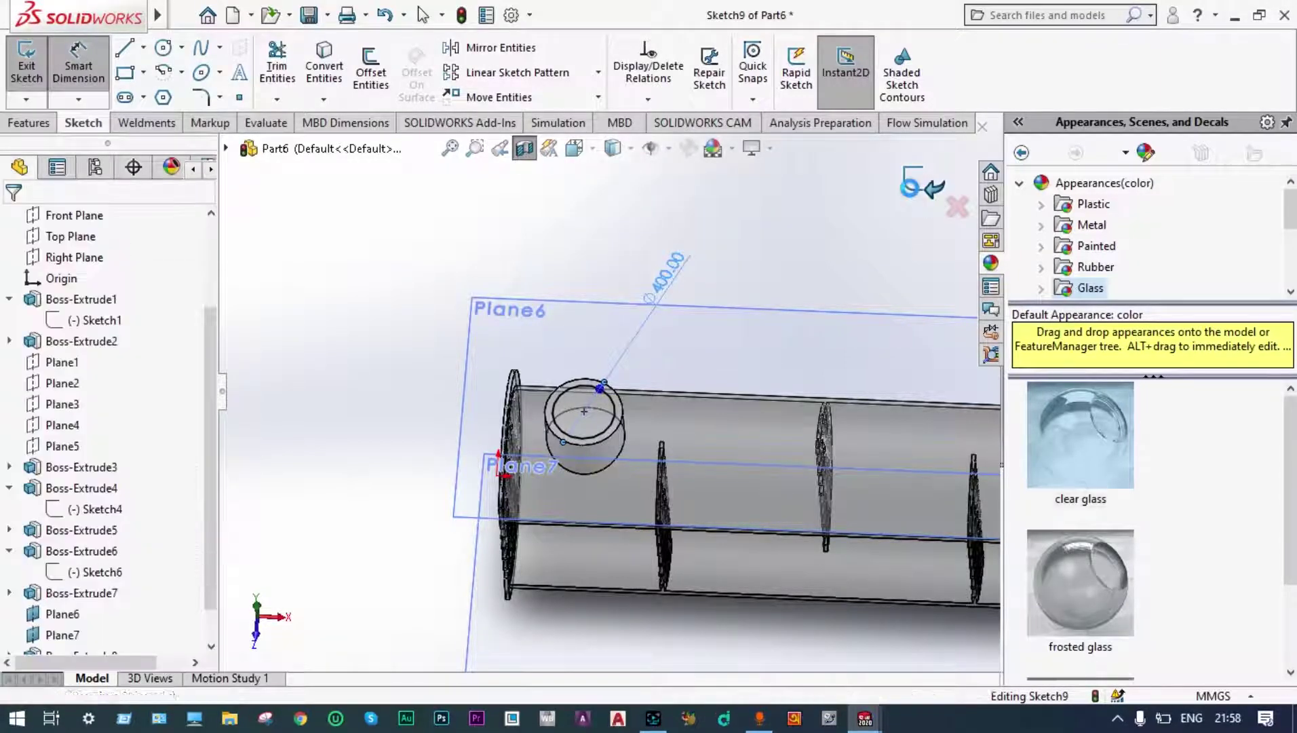
pyautogui.click(912, 183)
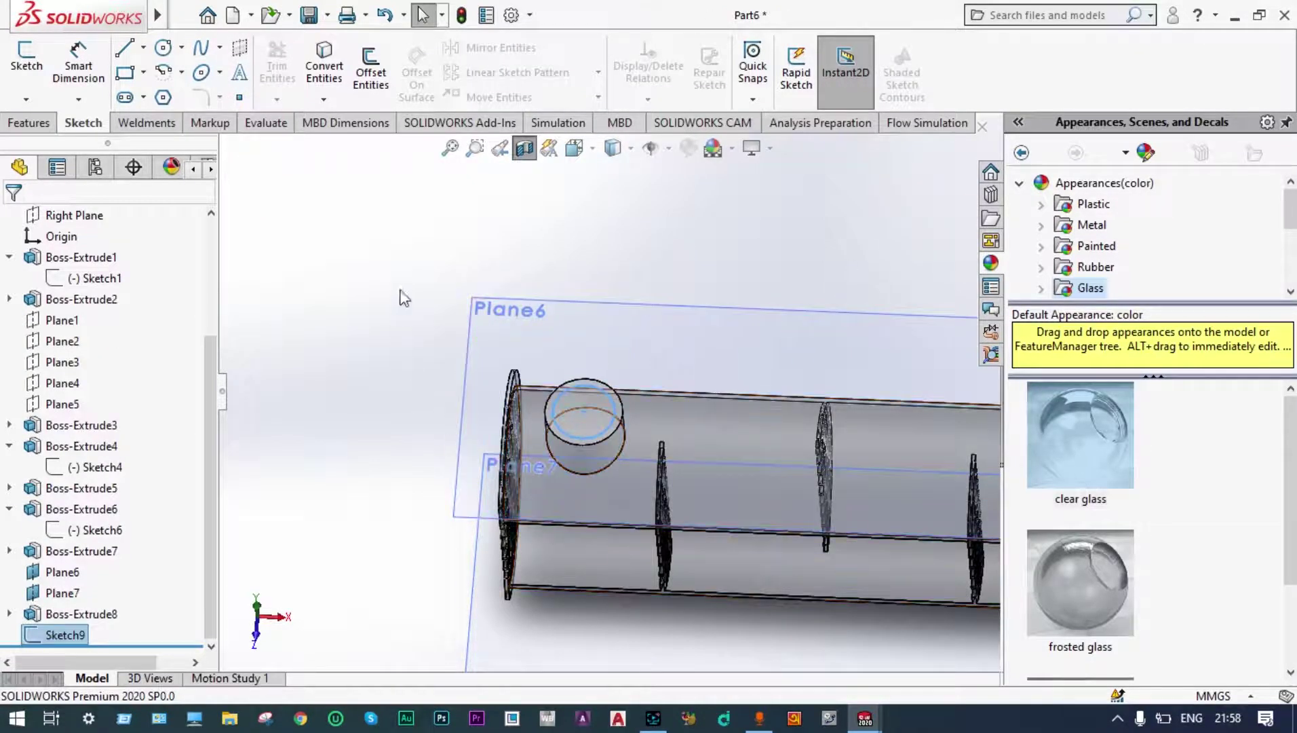
# - Cut-extrude the 400 mm circle through the nozzle with the Up To Surface end condition, ending on the shell's inner face
pyautogui.click(31, 123)
pyautogui.click(283, 71)
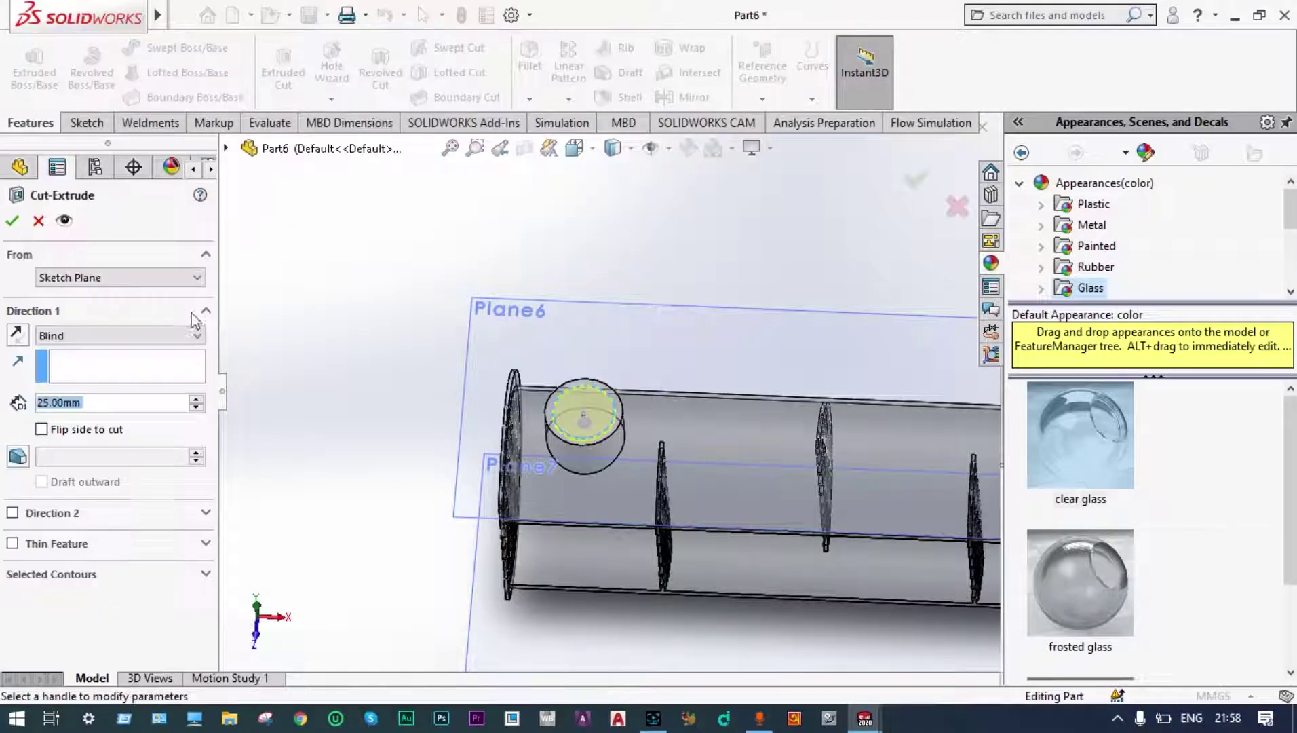
pyautogui.click(195, 337)
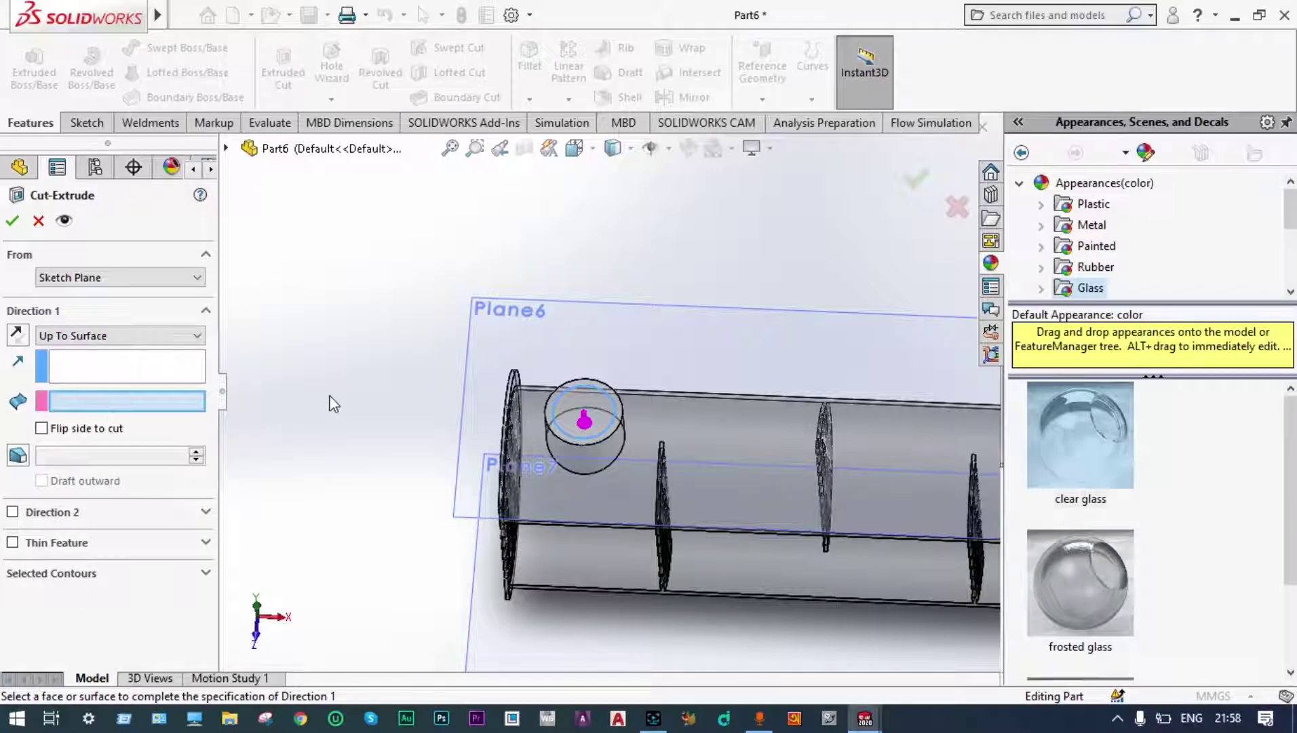
pyautogui.moveTo(332, 403); pyautogui.dragTo(342, 266, button='middle')
pyautogui.moveTo(397, 498); pyautogui.dragTo(515, 434, button='middle')
pyautogui.click(631, 486)
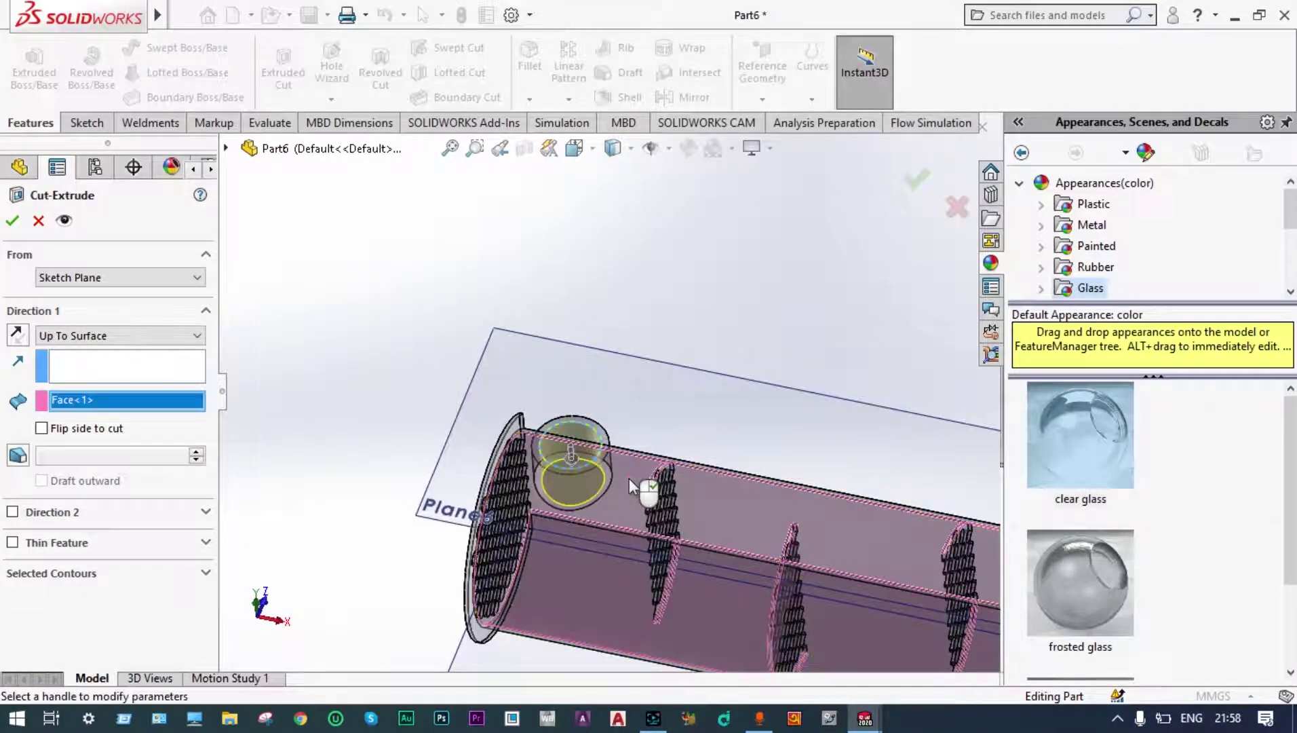
pyautogui.click(916, 181)
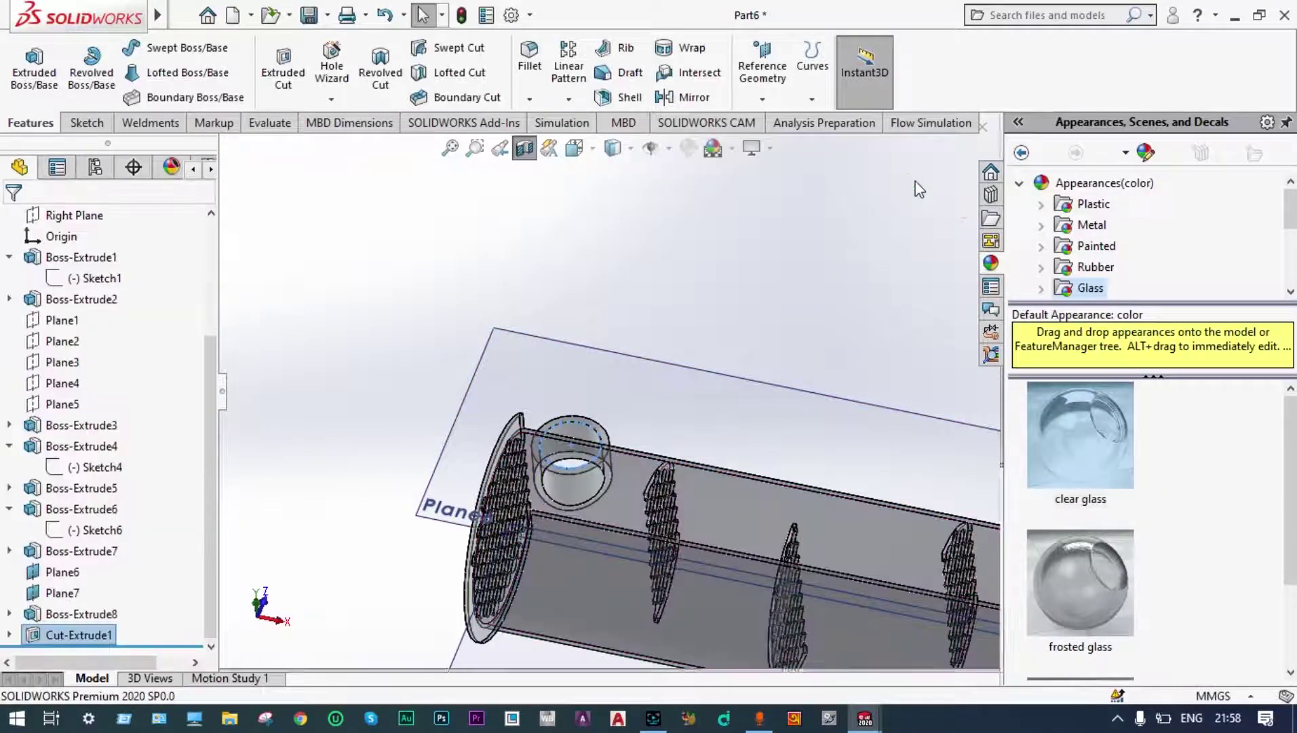
# - Sketch two circles on Plane6 concentric with the nozzle, one on the bore edge and an outer one of about 397 mm radius
pyautogui.moveTo(802, 279); pyautogui.dragTo(597, 444, button='middle')
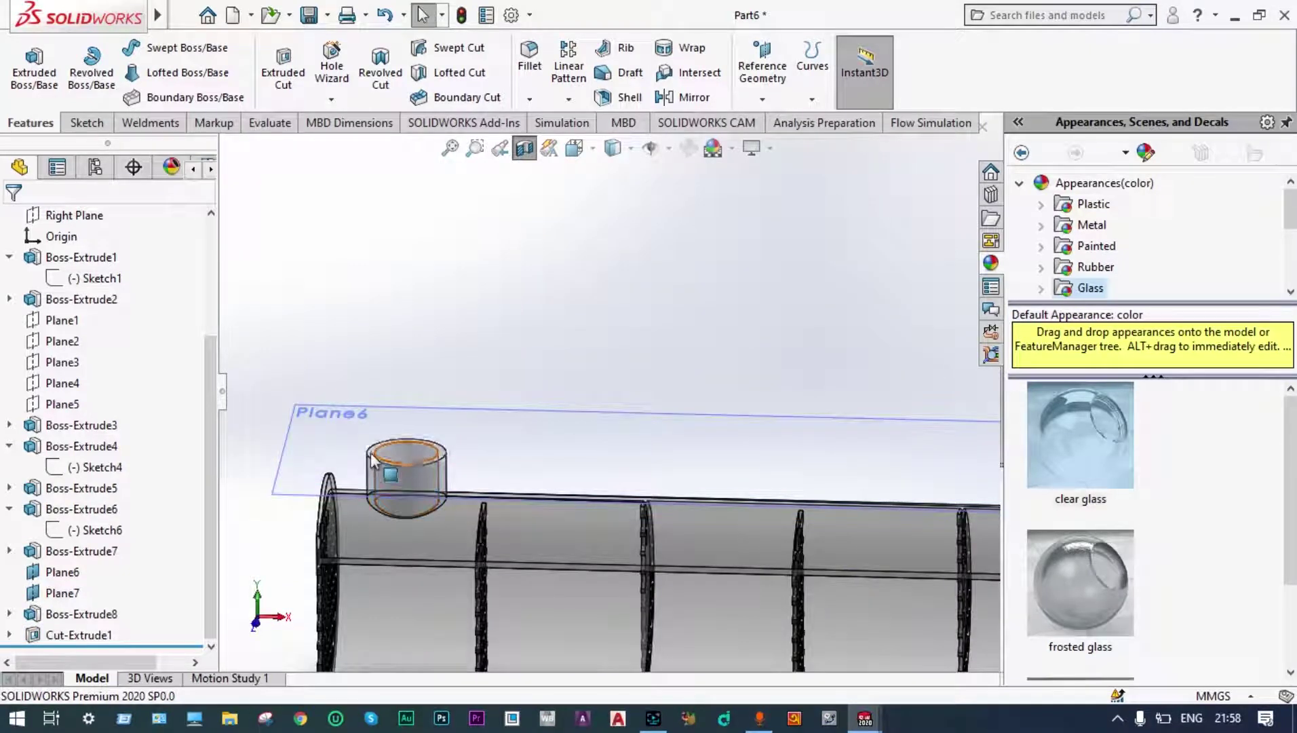
pyautogui.click(390, 435)
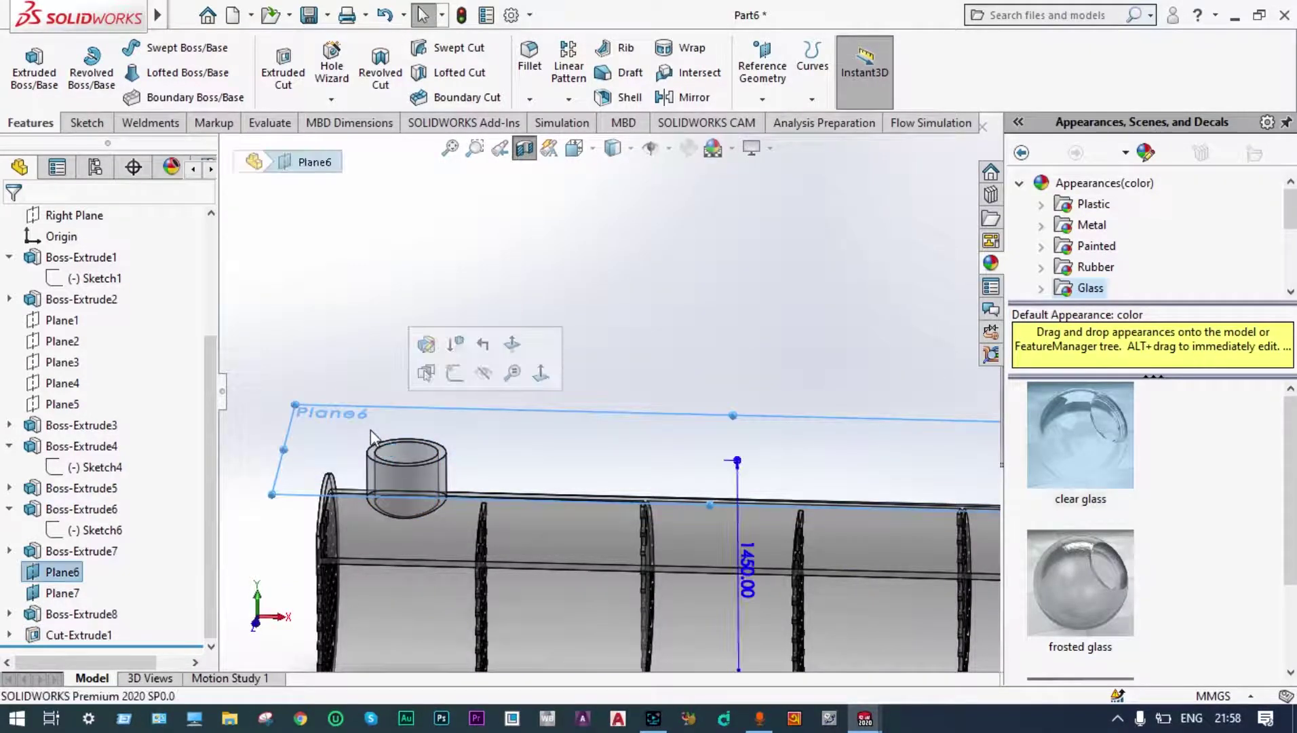
pyautogui.click(454, 376)
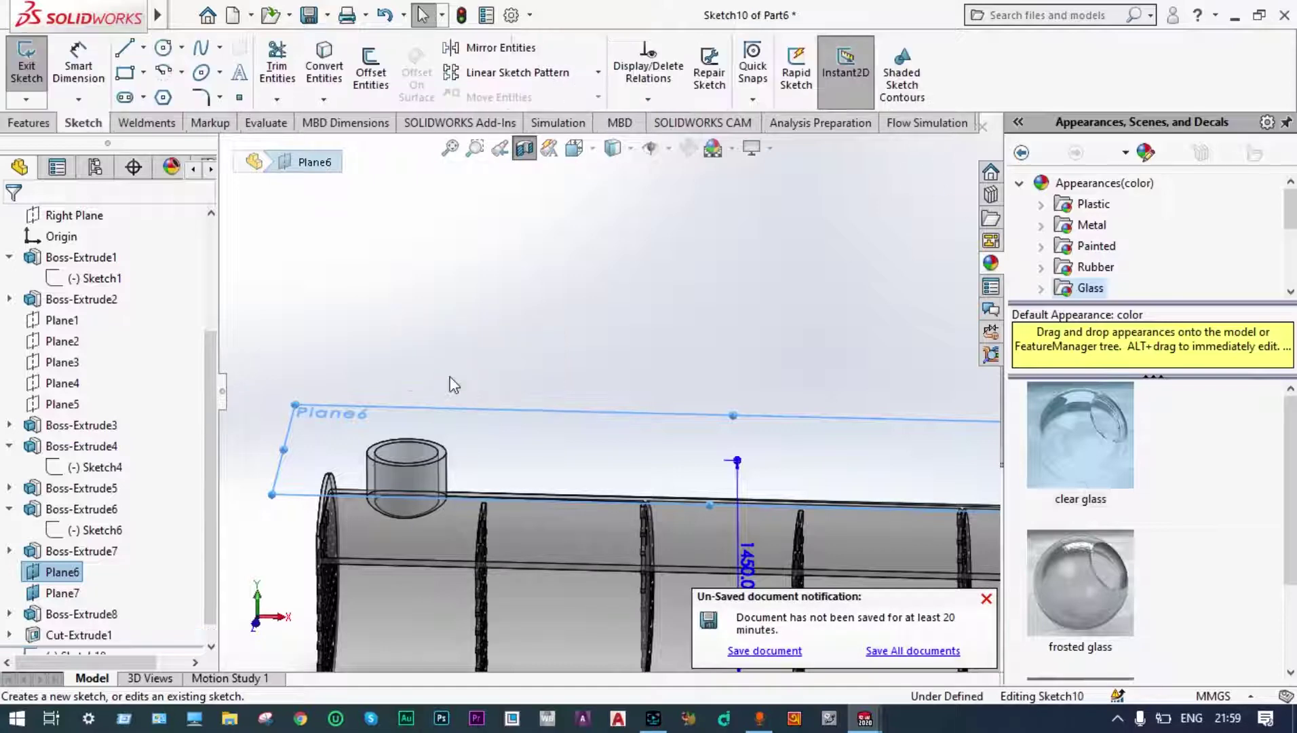
pyautogui.click(164, 49)
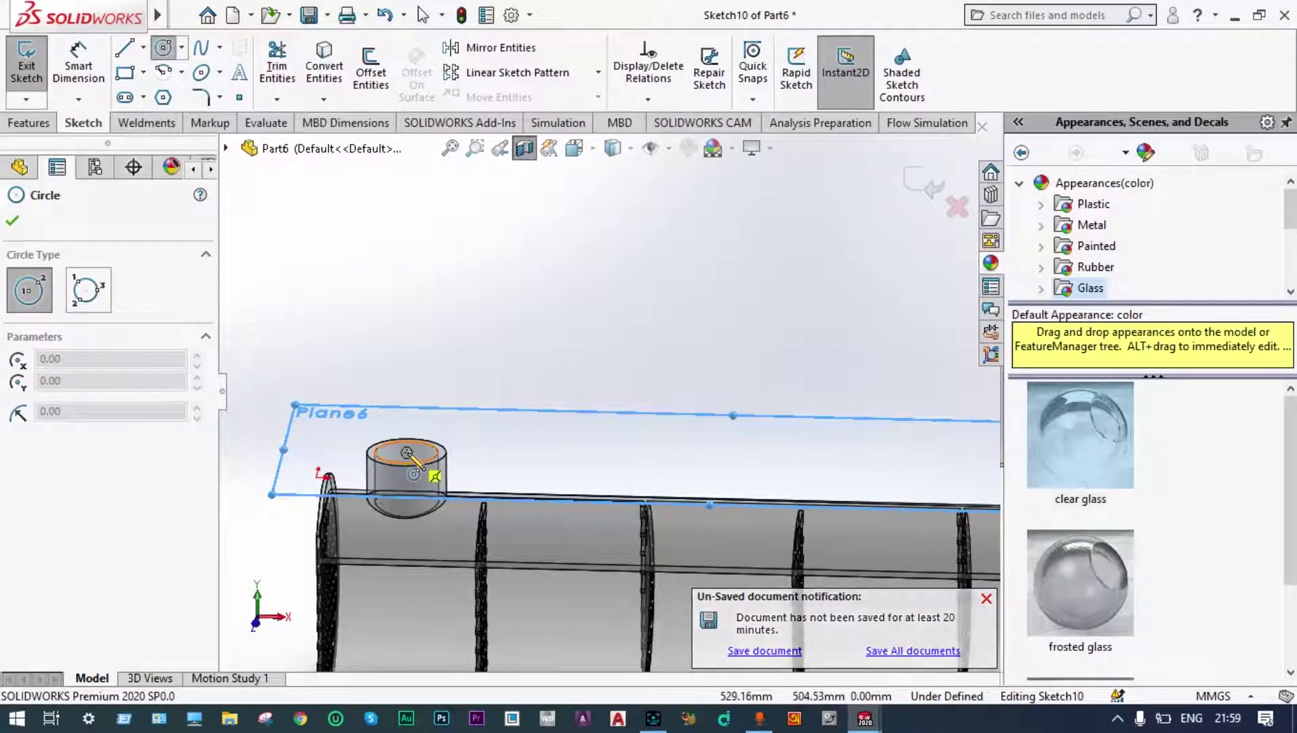
pyautogui.click(407, 452)
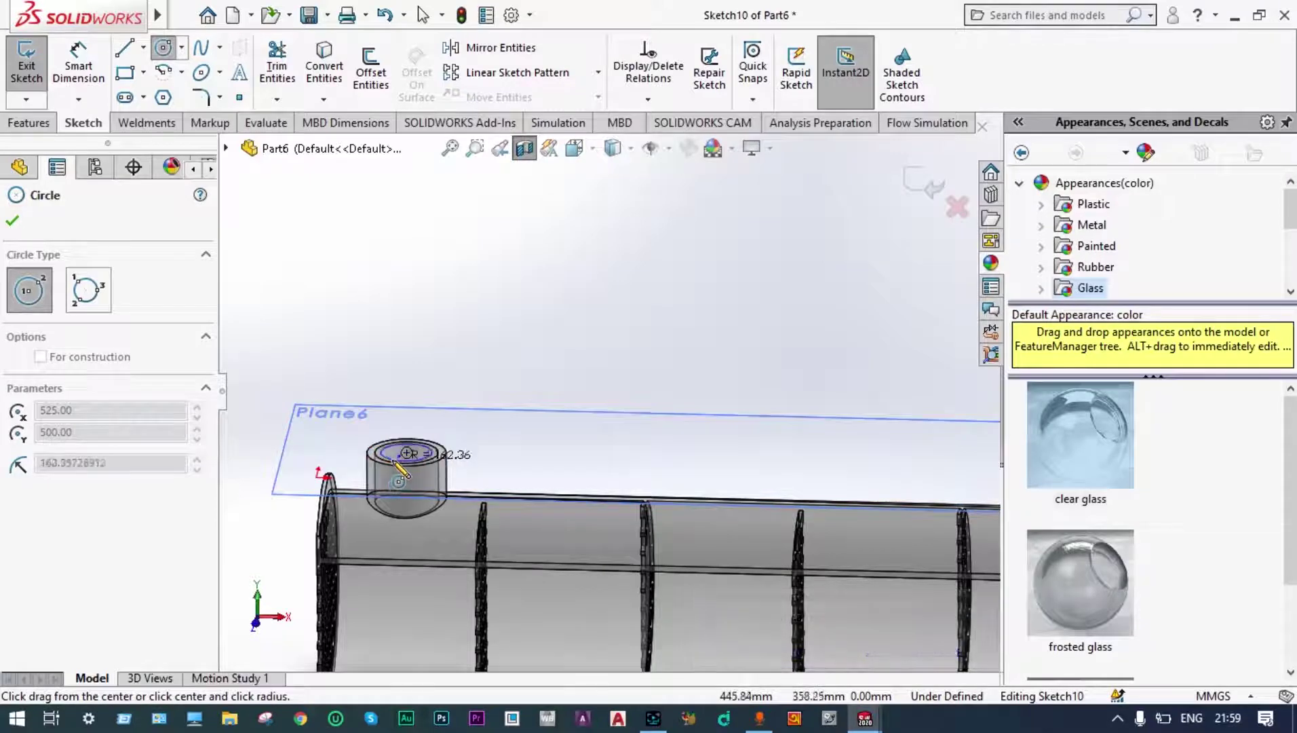
pyautogui.click(387, 463)
pyautogui.click(408, 452)
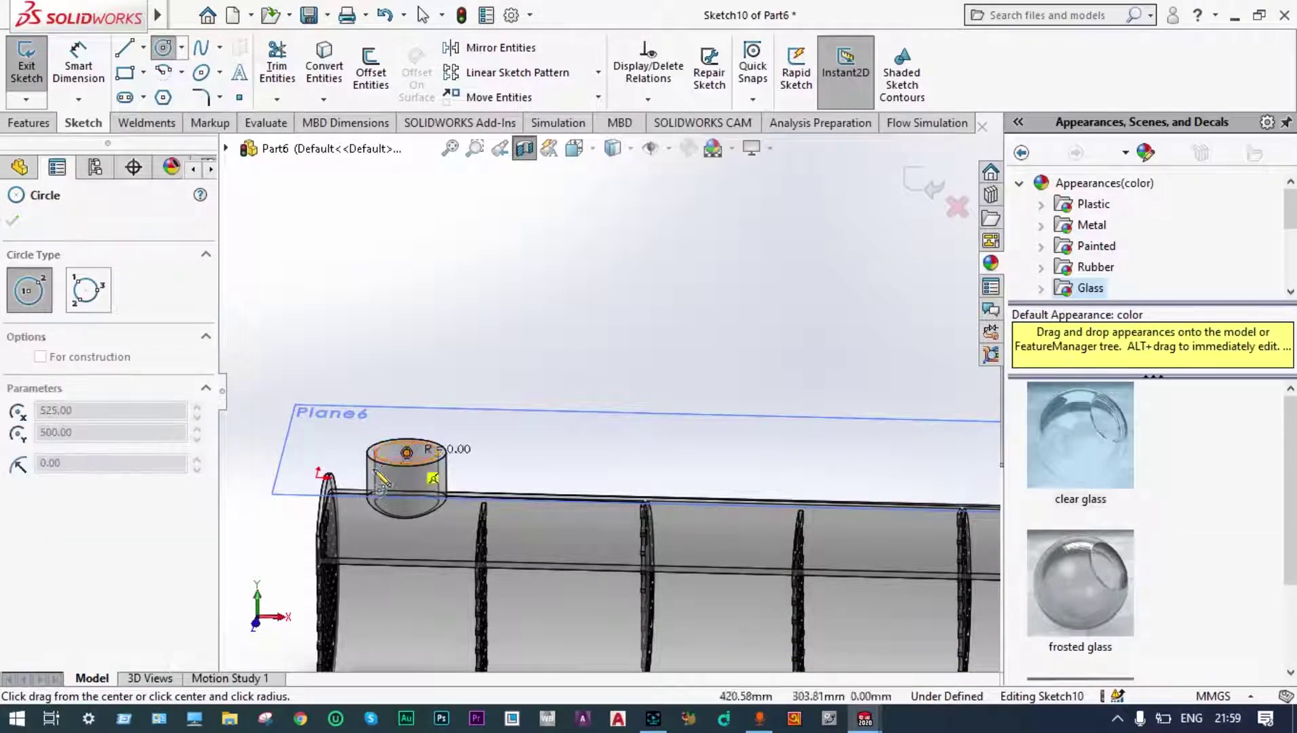
pyautogui.click(469, 454)
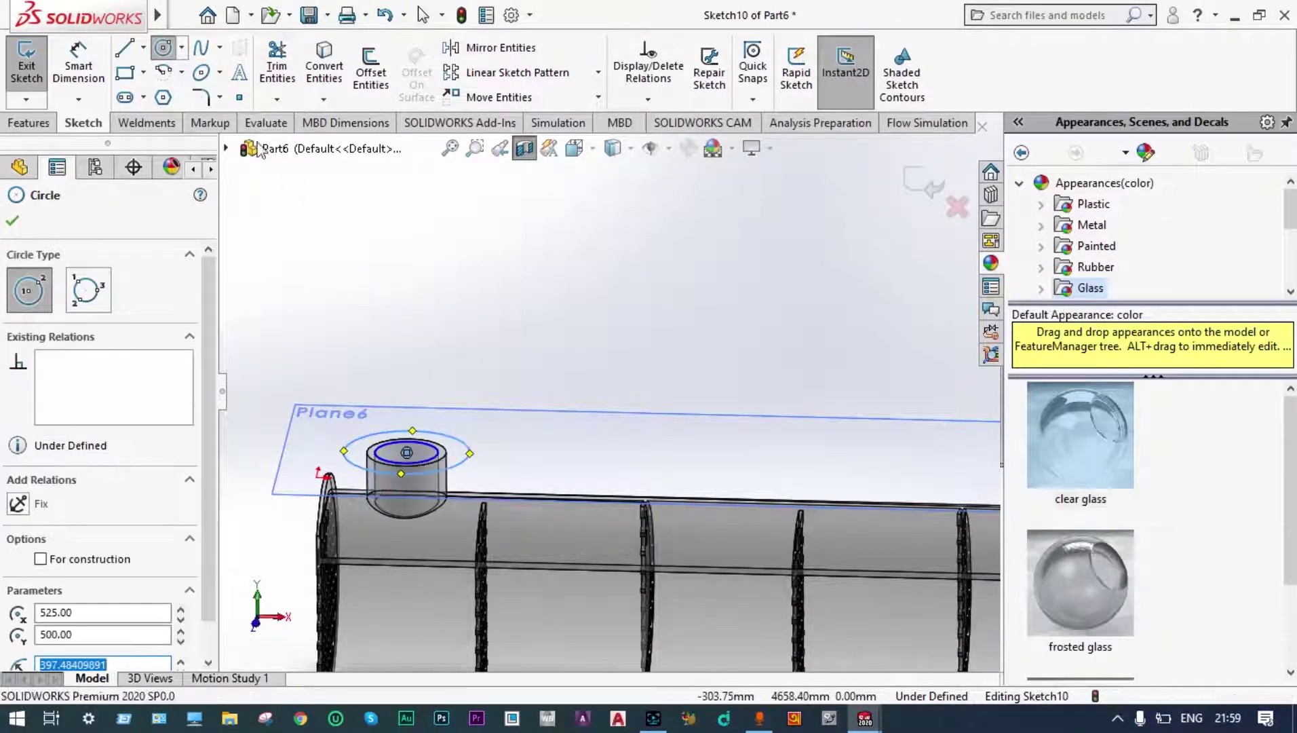
# - Dimension the outer circle to a 700 mm diameter and finish the flange sketch
pyautogui.click(79, 66)
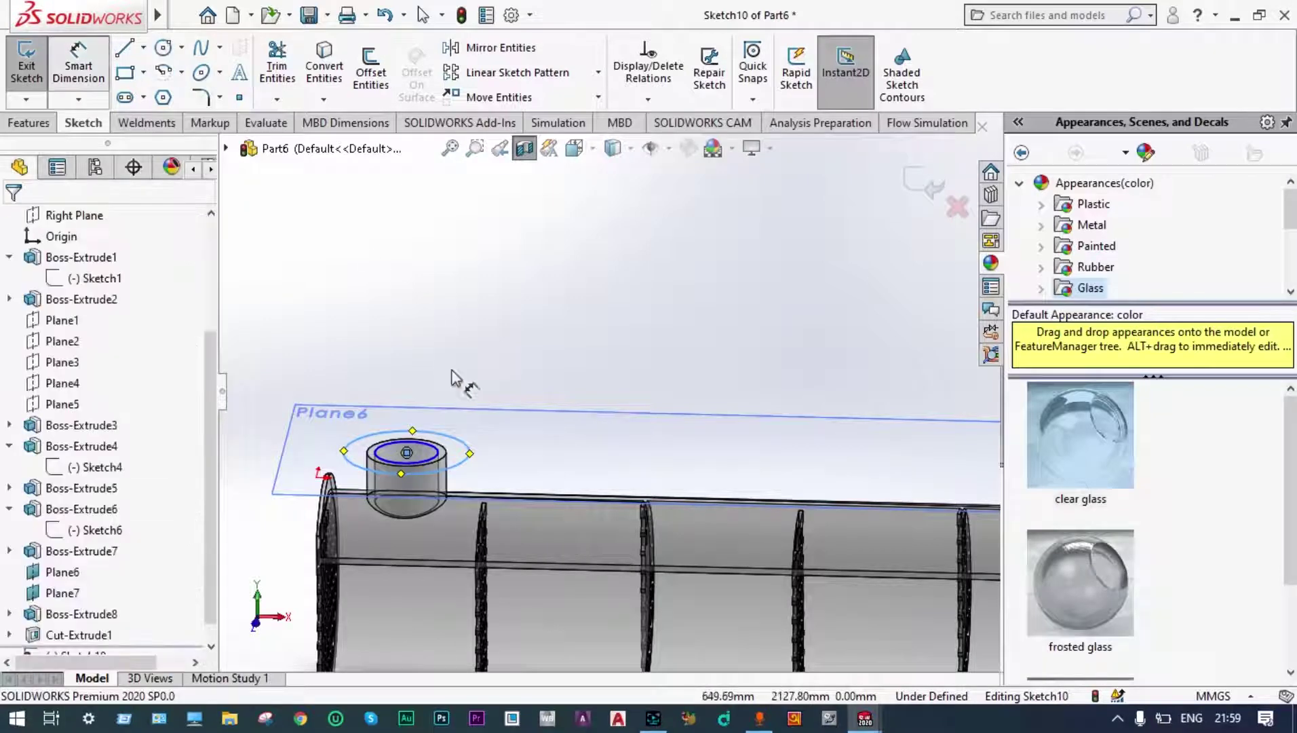
pyautogui.click(470, 448)
pyautogui.click(519, 361)
pyautogui.write('700')
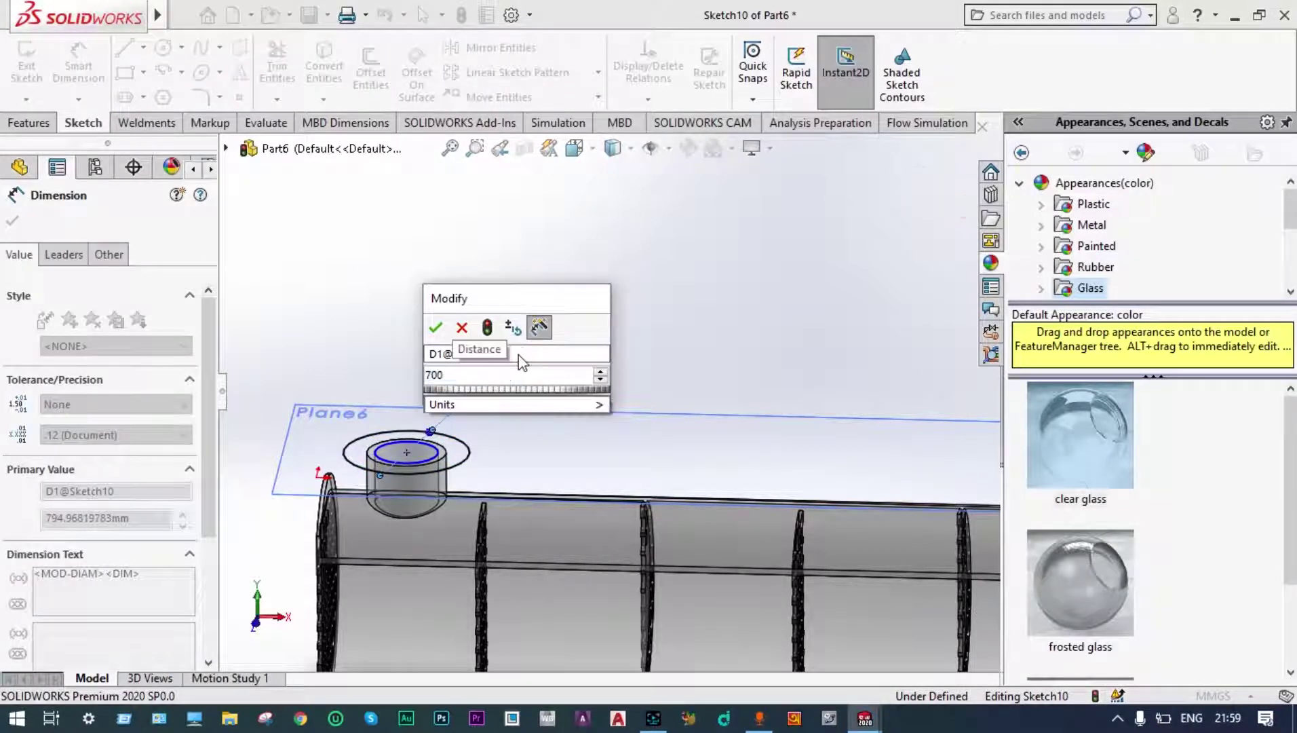
pyautogui.press('Return')
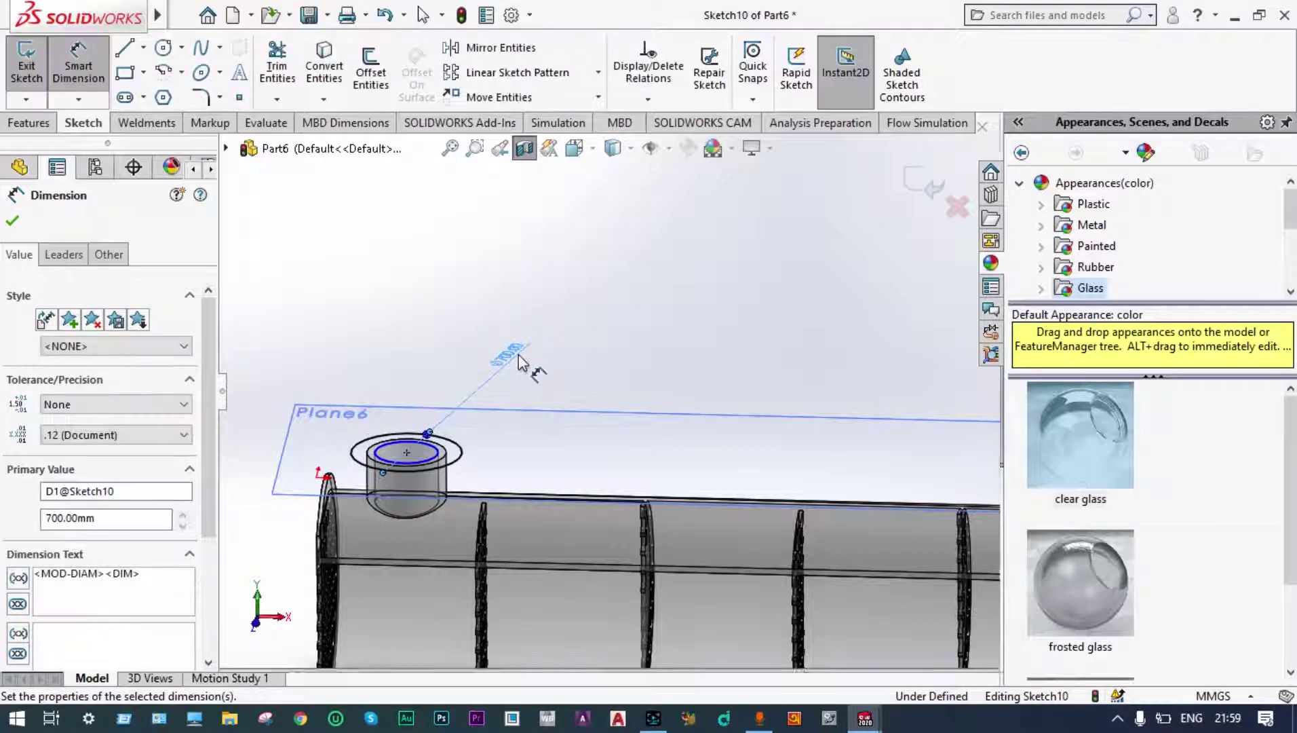
pyautogui.moveTo(554, 364); pyautogui.dragTo(519, 390, button='middle')
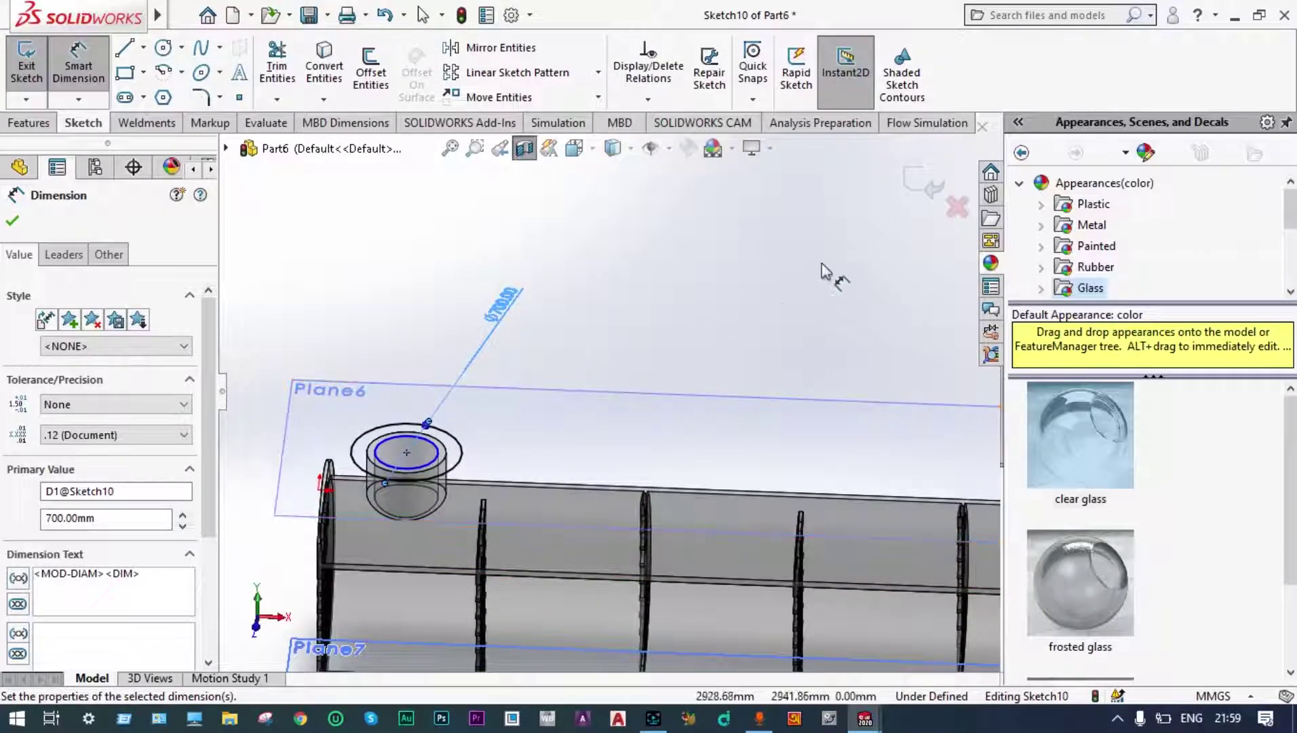
pyautogui.click(920, 191)
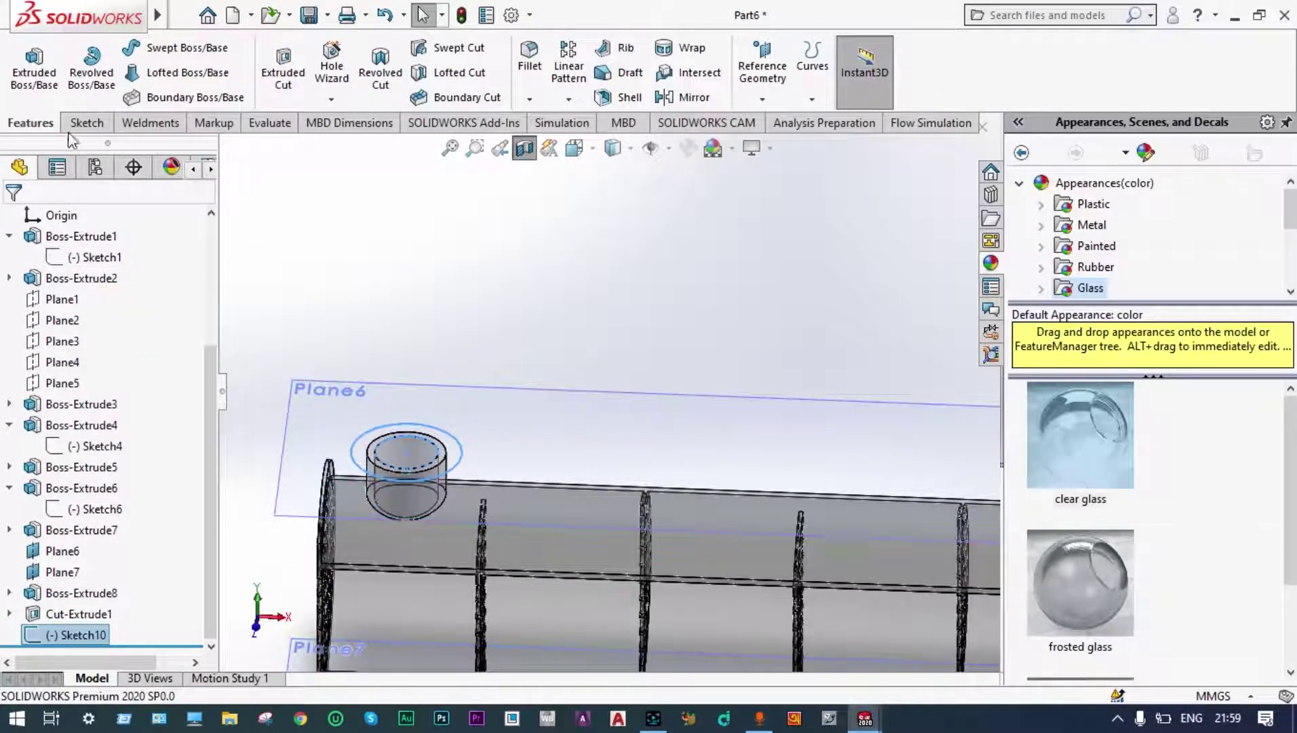
# - Extrude the ring sketch upward from the nozzle's top as a 100 mm blind boss to form the flange
pyautogui.click(32, 78)
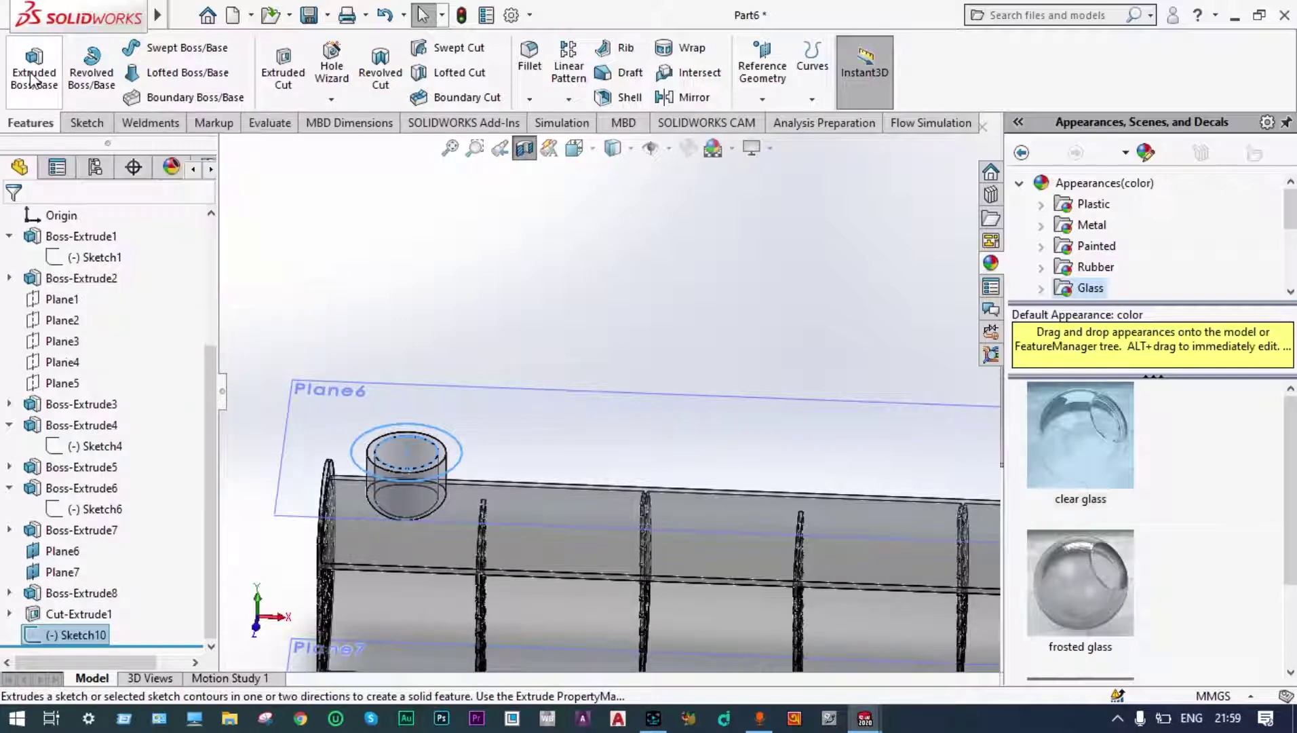
pyautogui.moveTo(409, 308); pyautogui.dragTo(460, 278, button='middle')
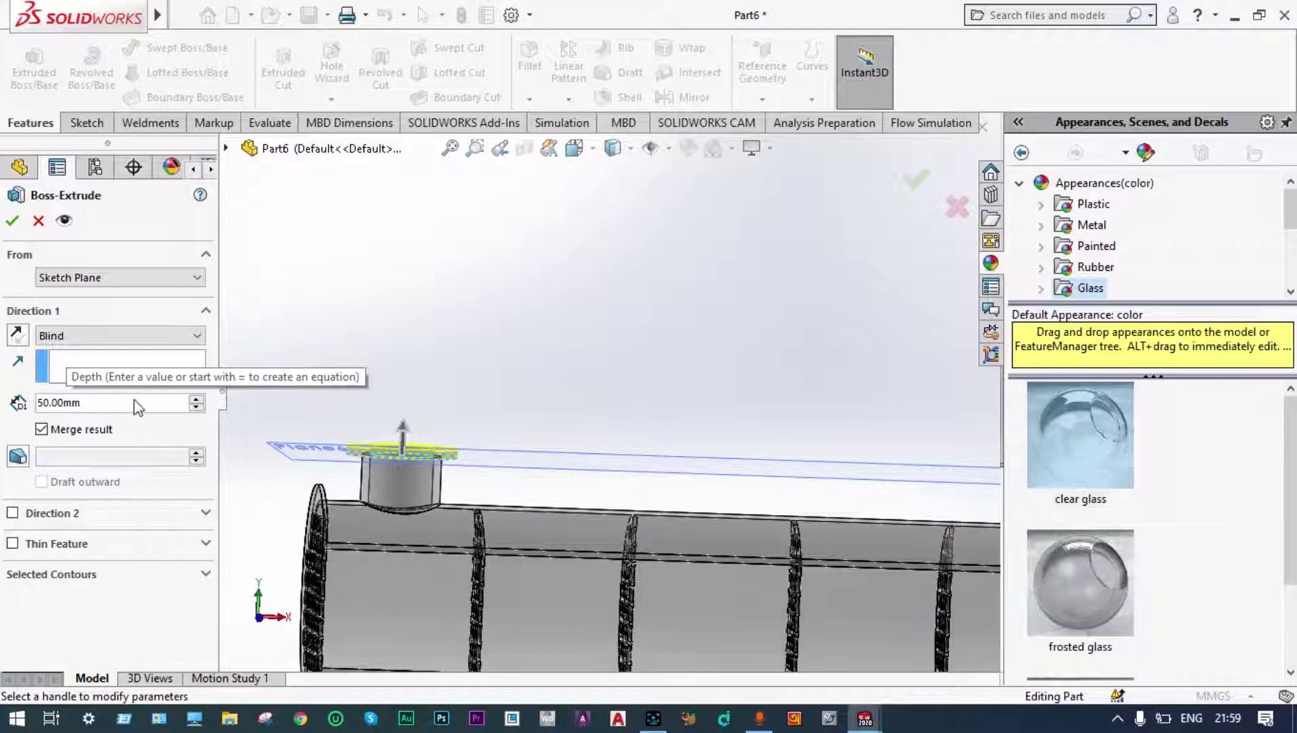
pyautogui.click(195, 399)
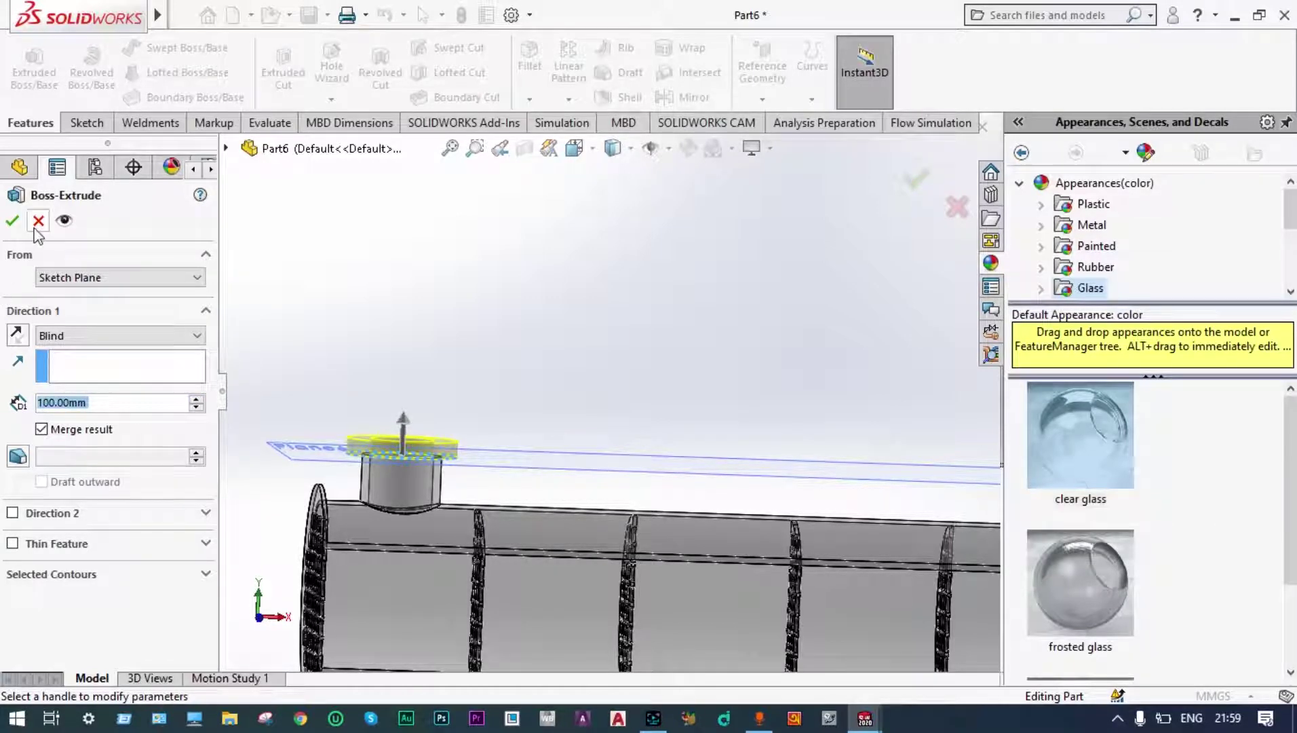
pyautogui.click(11, 222)
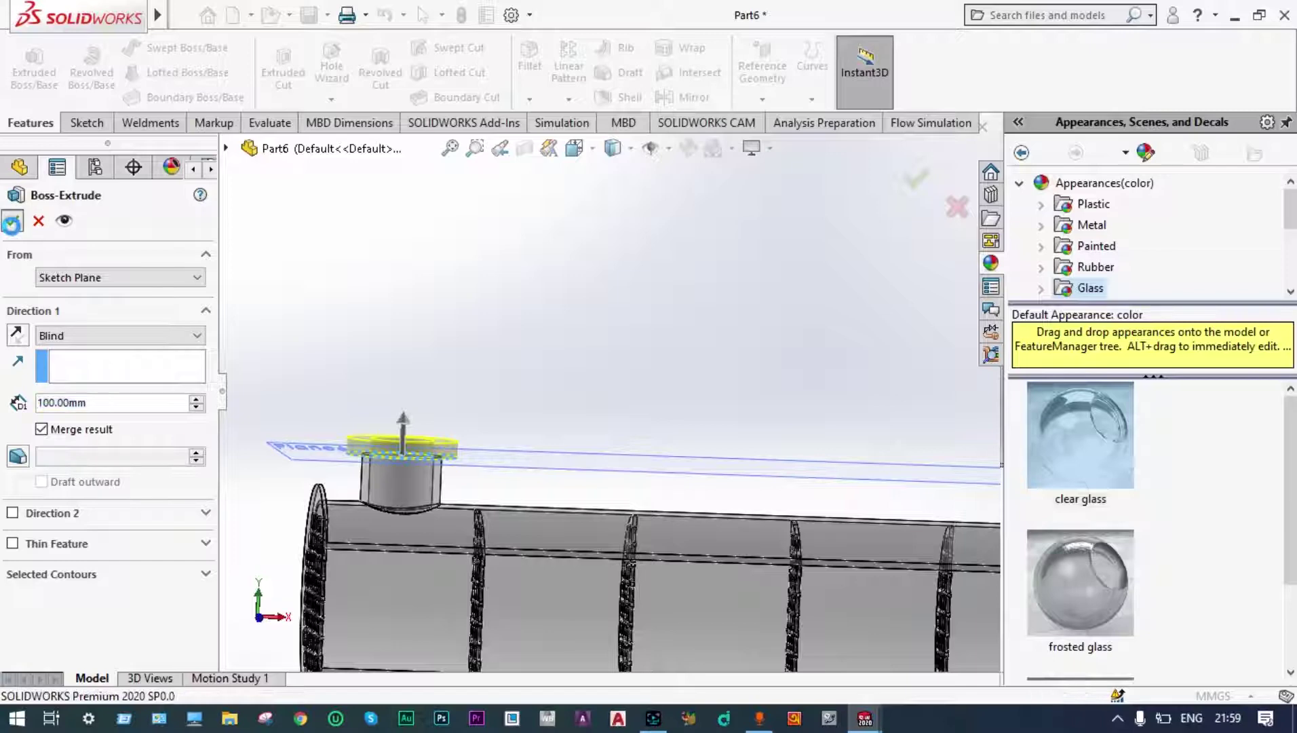
# - Sketch a centerline on Plane7, viewed normal to it, running lengthwise between the mid-points of the shell's two ends
pyautogui.press('f')
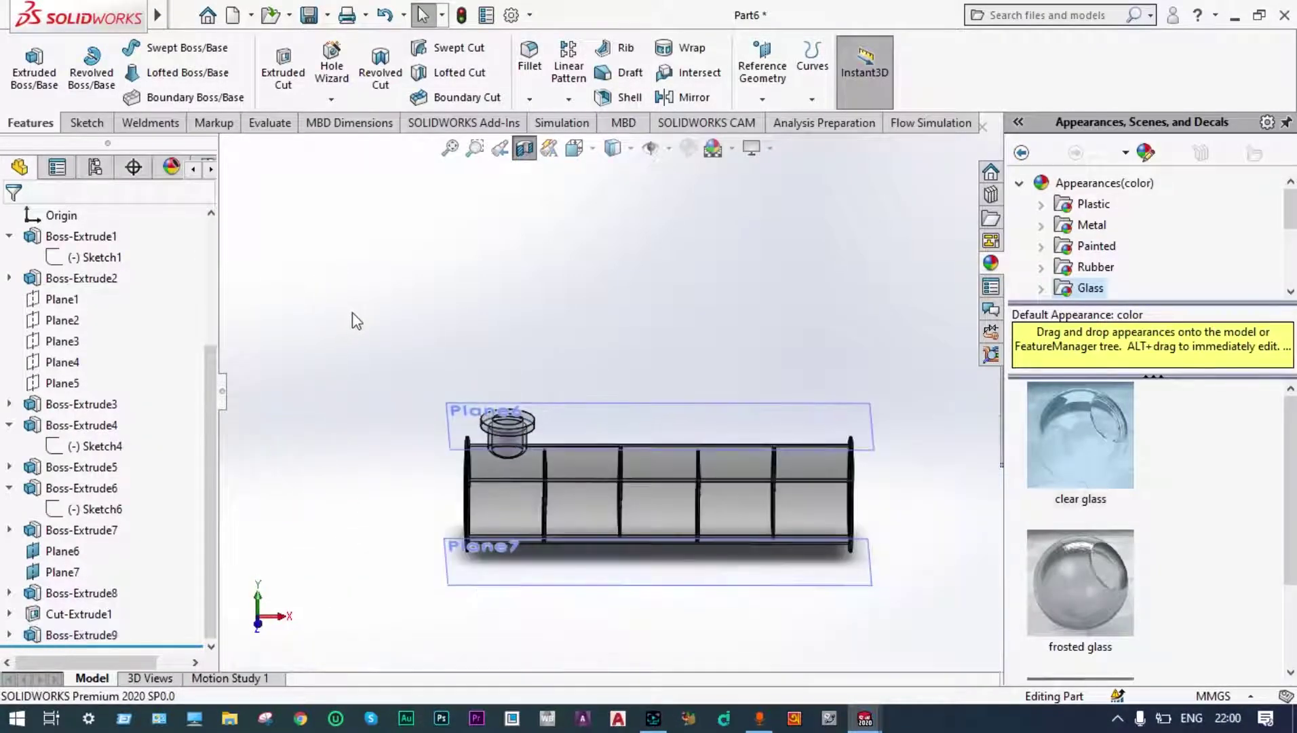
pyautogui.moveTo(356, 320); pyautogui.dragTo(556, 353, button='middle')
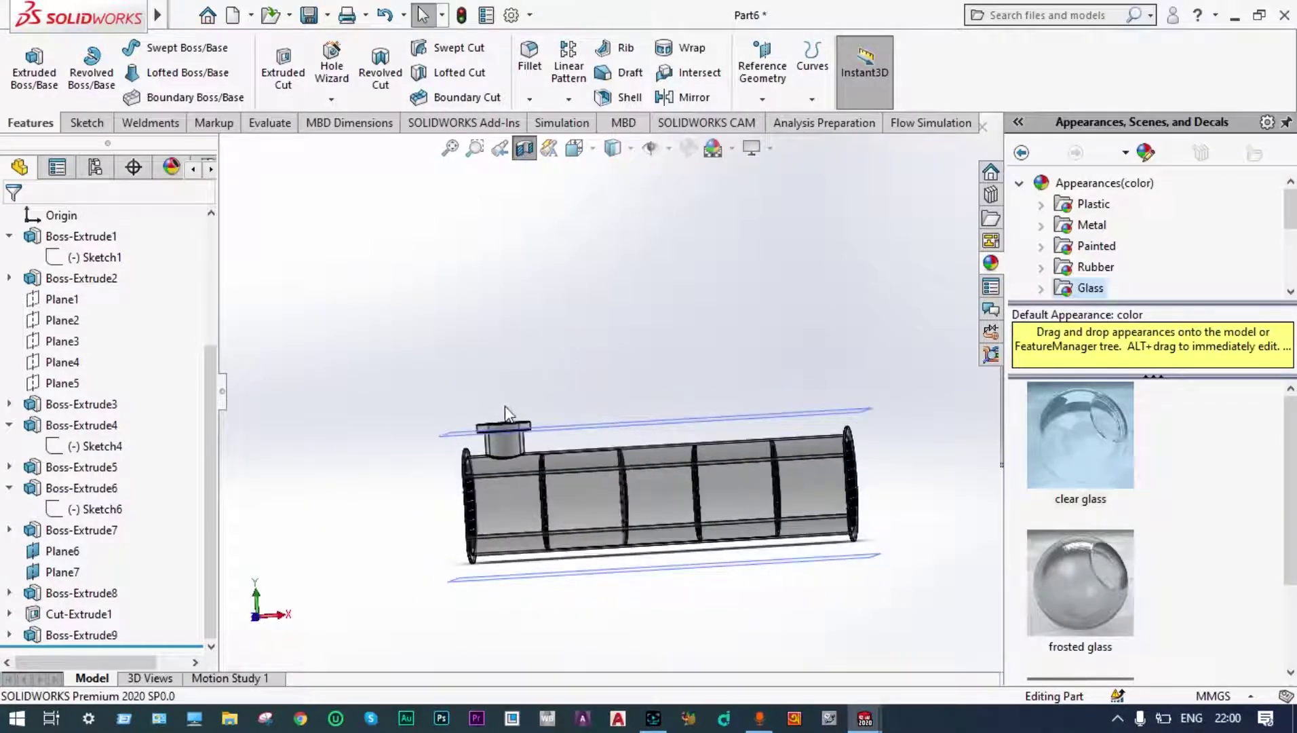
pyautogui.click(825, 565)
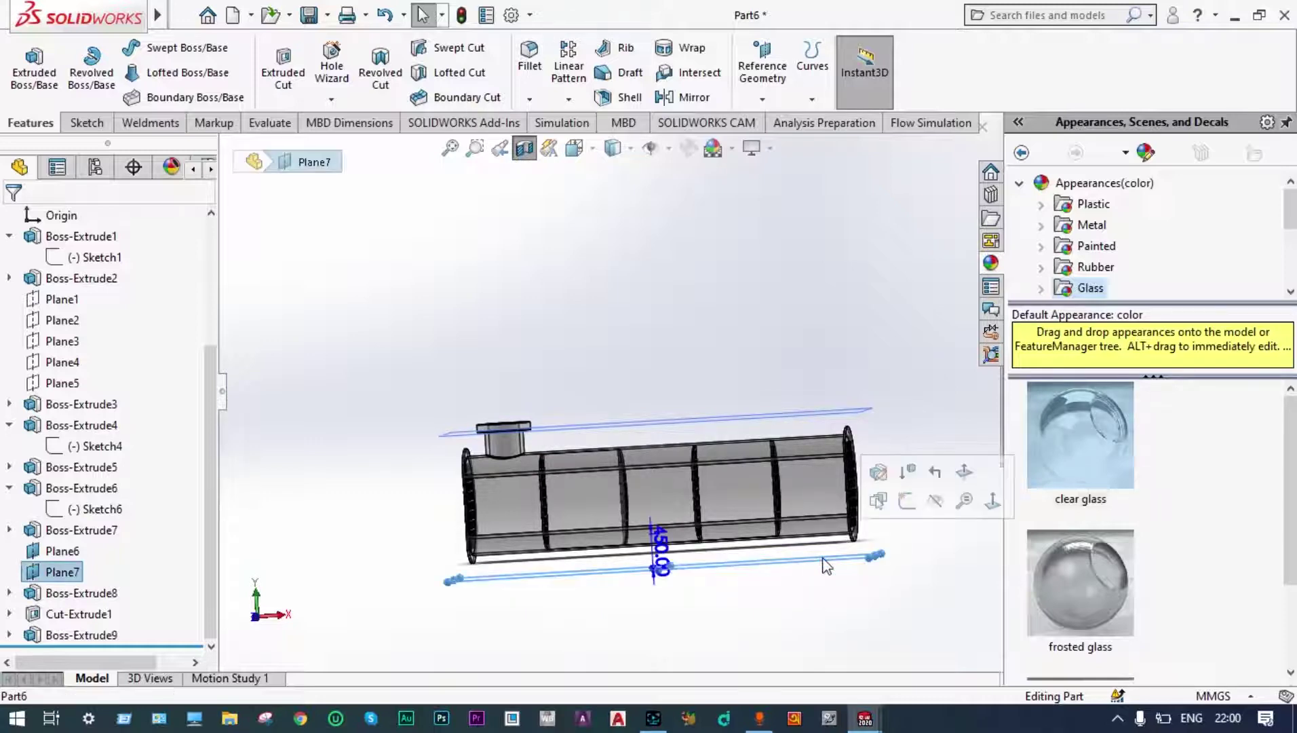
pyautogui.click(992, 502)
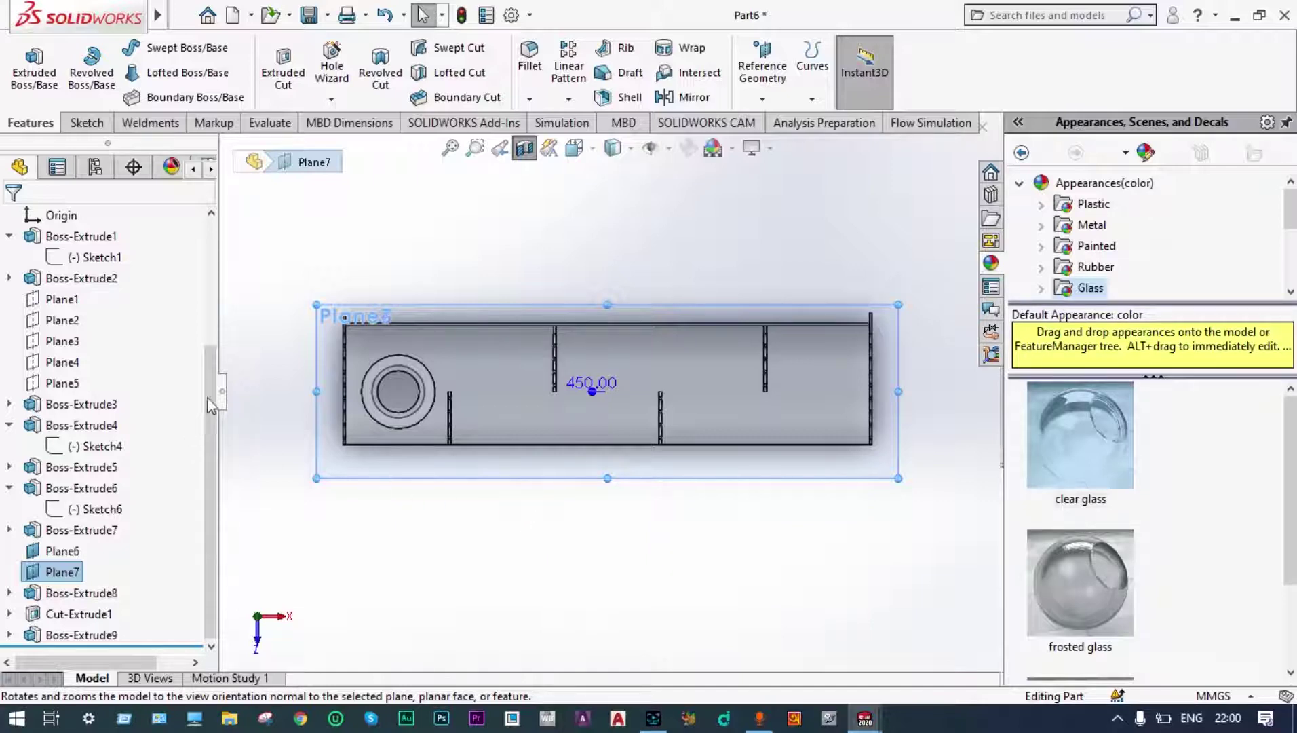
pyautogui.click(92, 125)
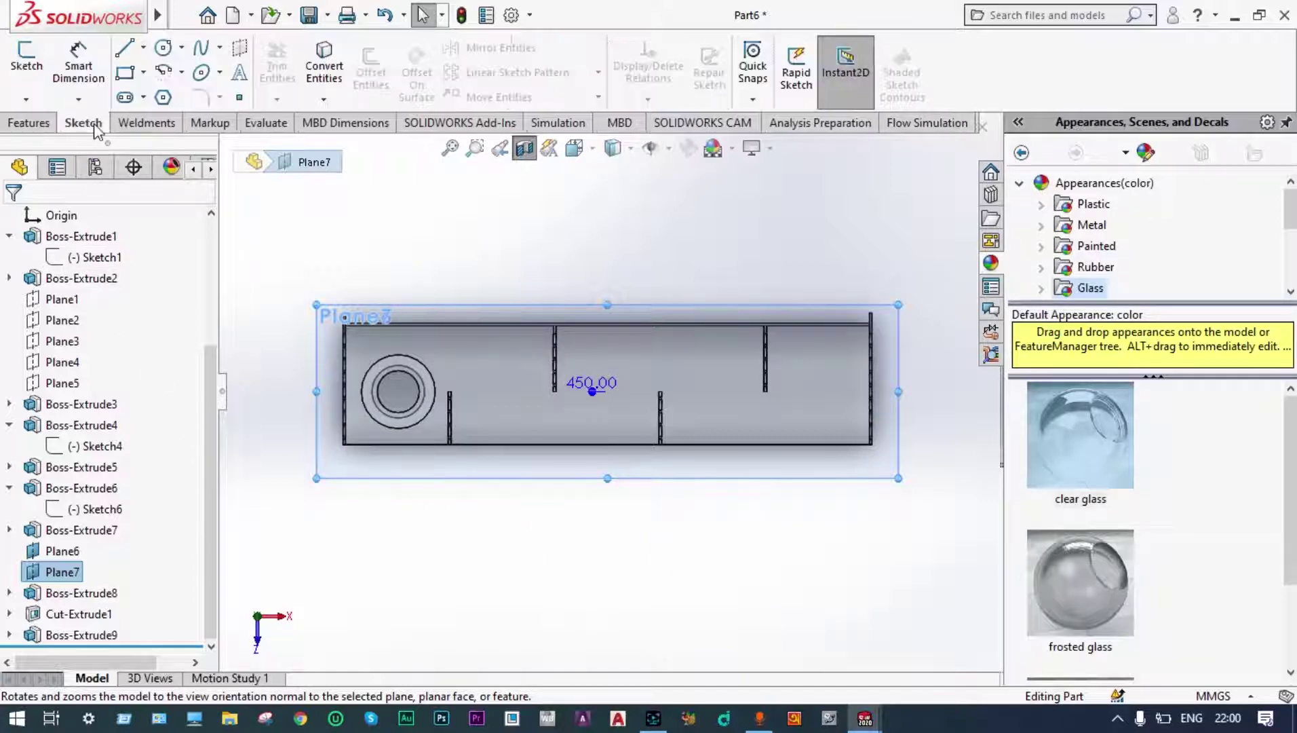
pyautogui.click(143, 48)
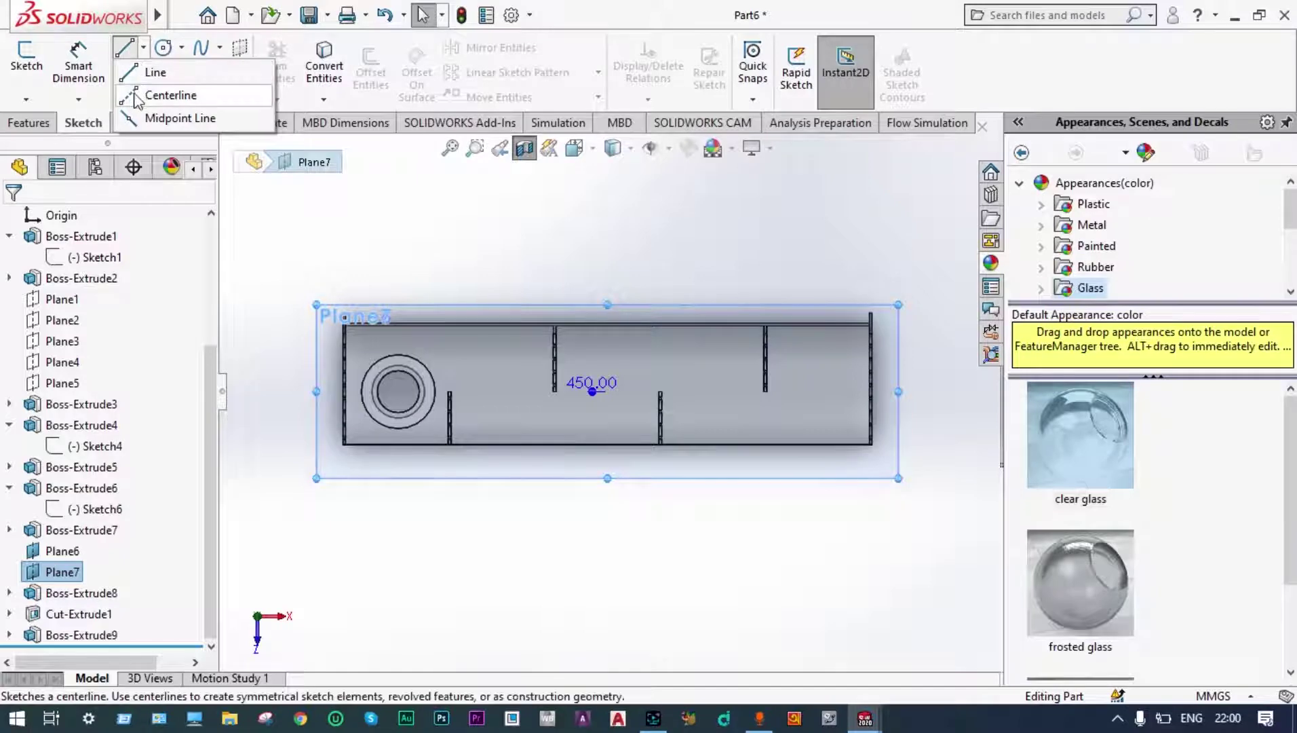
pyautogui.click(170, 95)
pyautogui.click(344, 391)
pyautogui.doubleClick(871, 386)
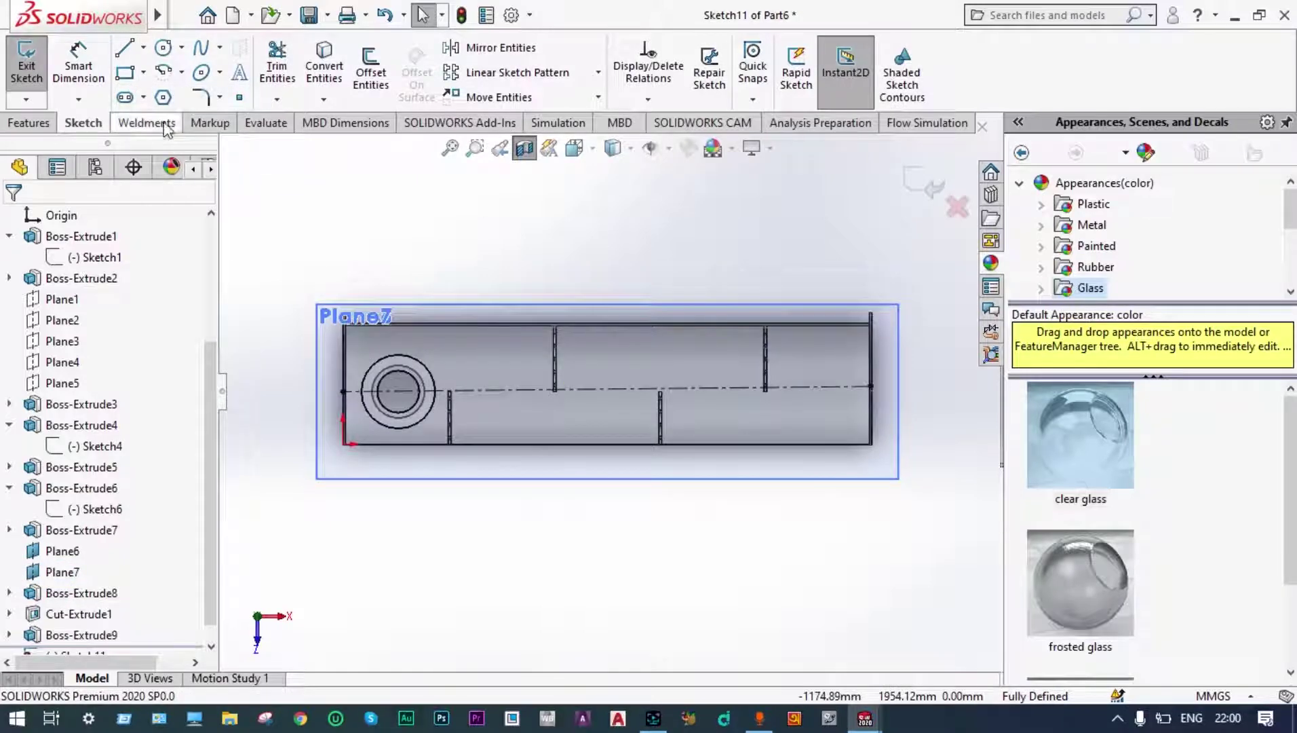
# - Draw a circle of about 370 mm radius centred on the centerline, near the shell end opposite the existing nozzle
pyautogui.click(163, 48)
pyautogui.click(820, 387)
pyautogui.click(859, 387)
pyautogui.press('Escape')
# - Add a diameter dimension to the new circle on Plane7
pyautogui.click(80, 63)
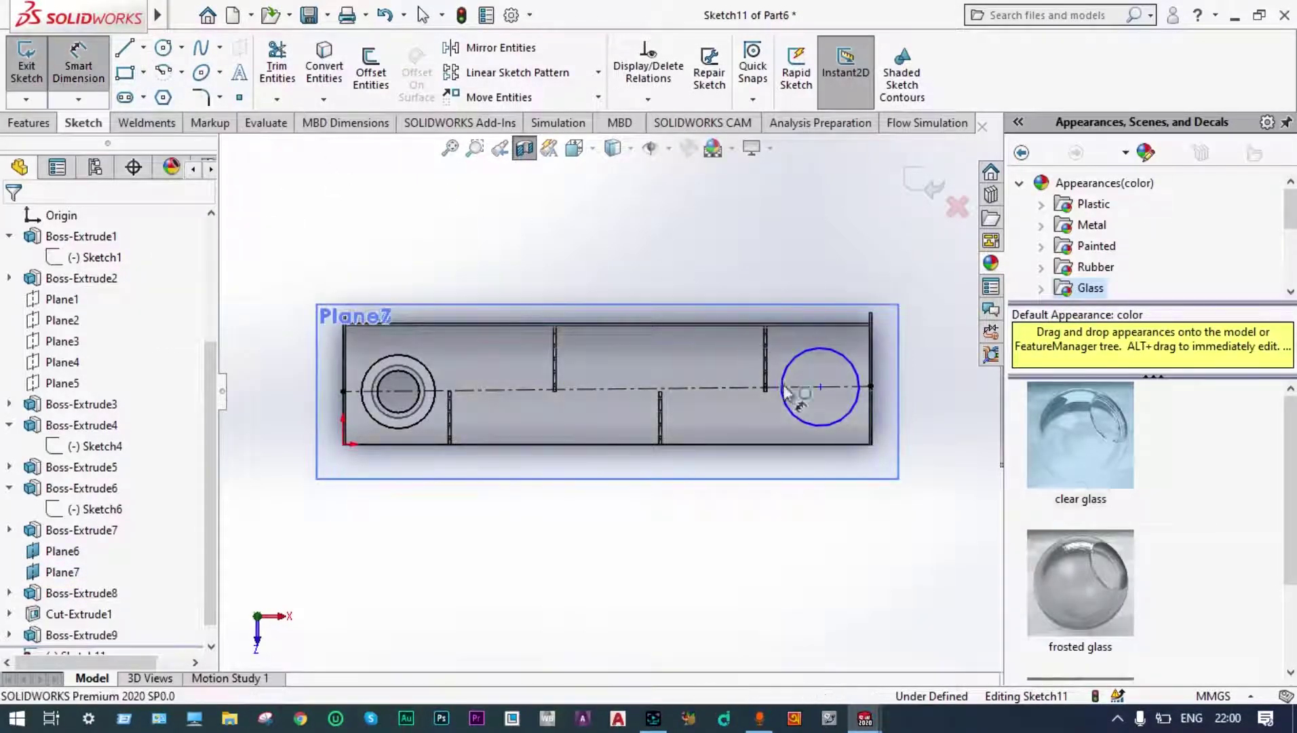
pyautogui.click(796, 422)
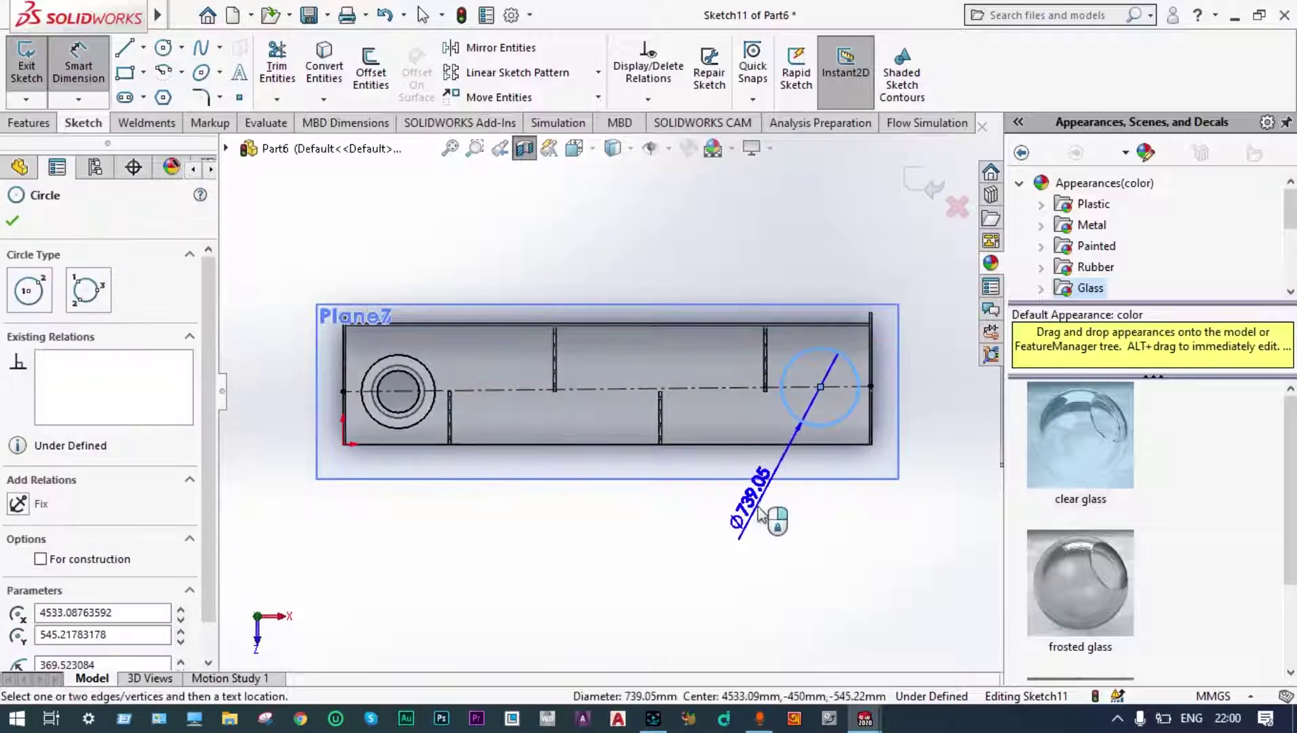
pyautogui.click(762, 516)
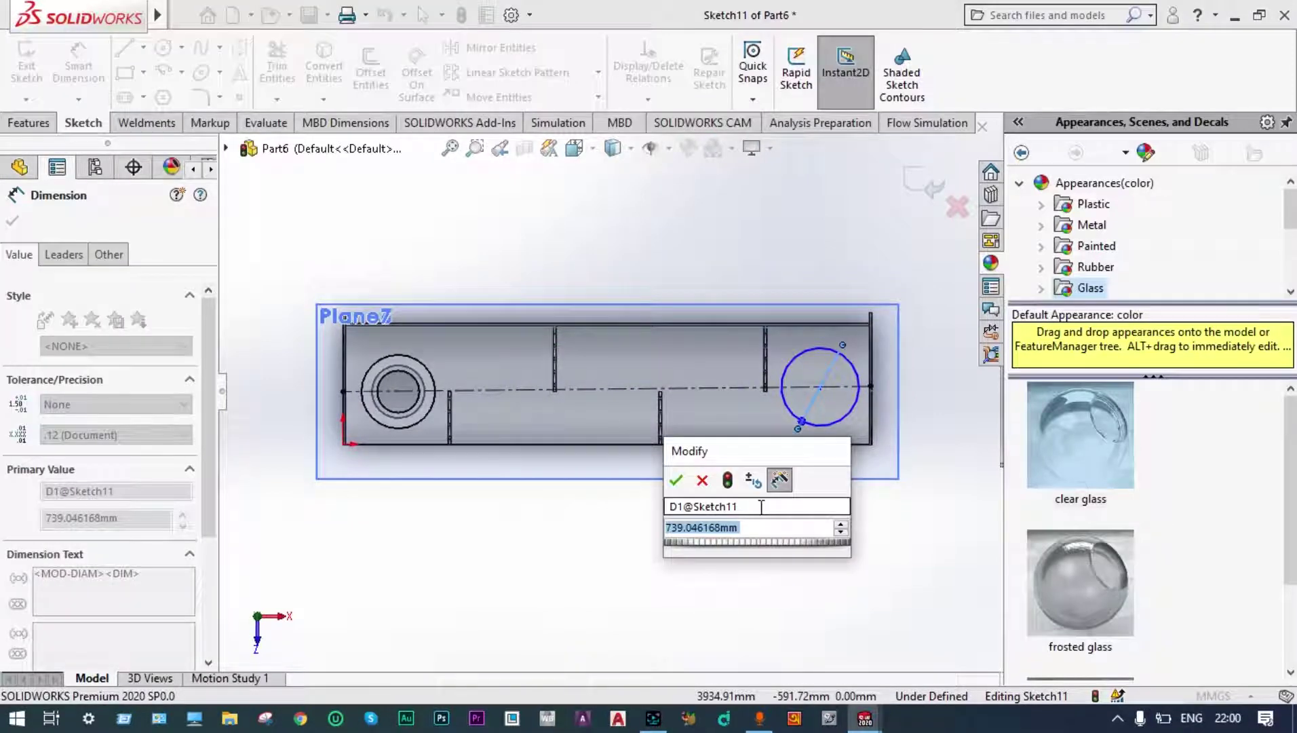
# - Set the circle's diameter to 500 mm and its centre 500 mm from the centreline's endpoint at the nearby end plate, finishing the sketch
pyautogui.write('500')
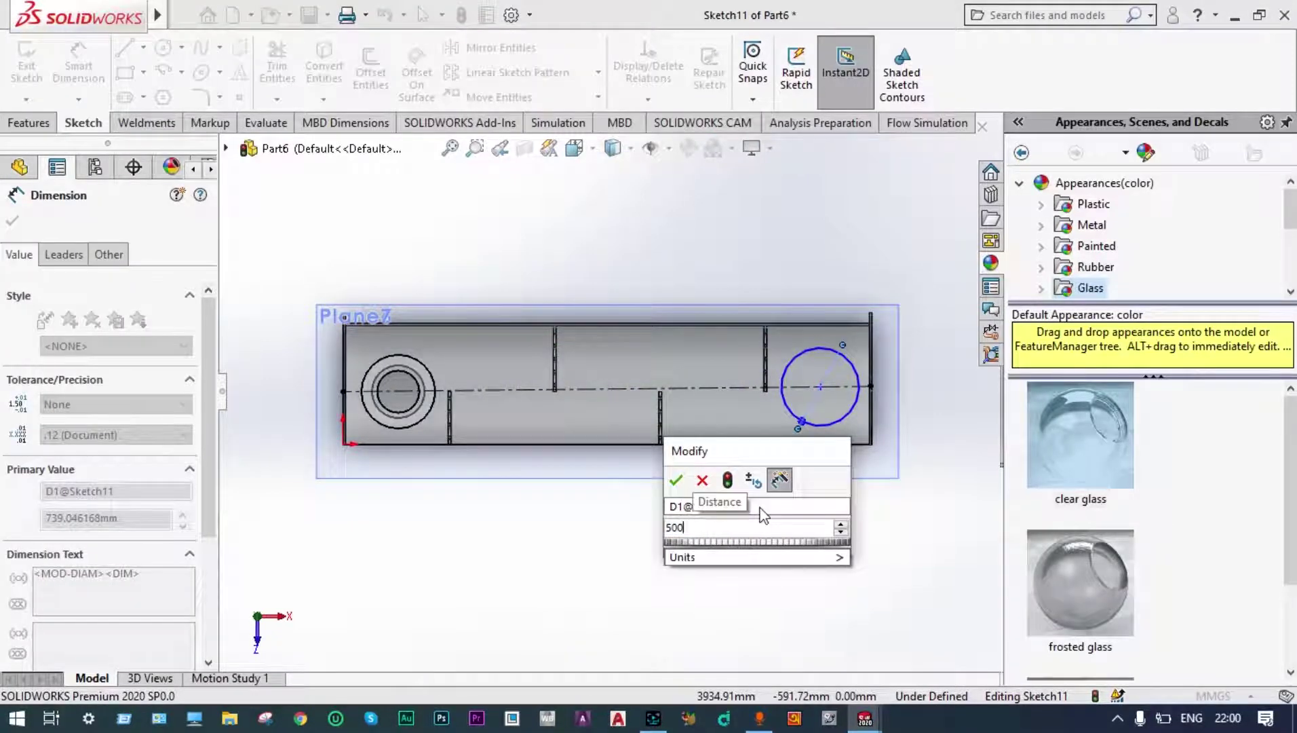
pyautogui.press('Return')
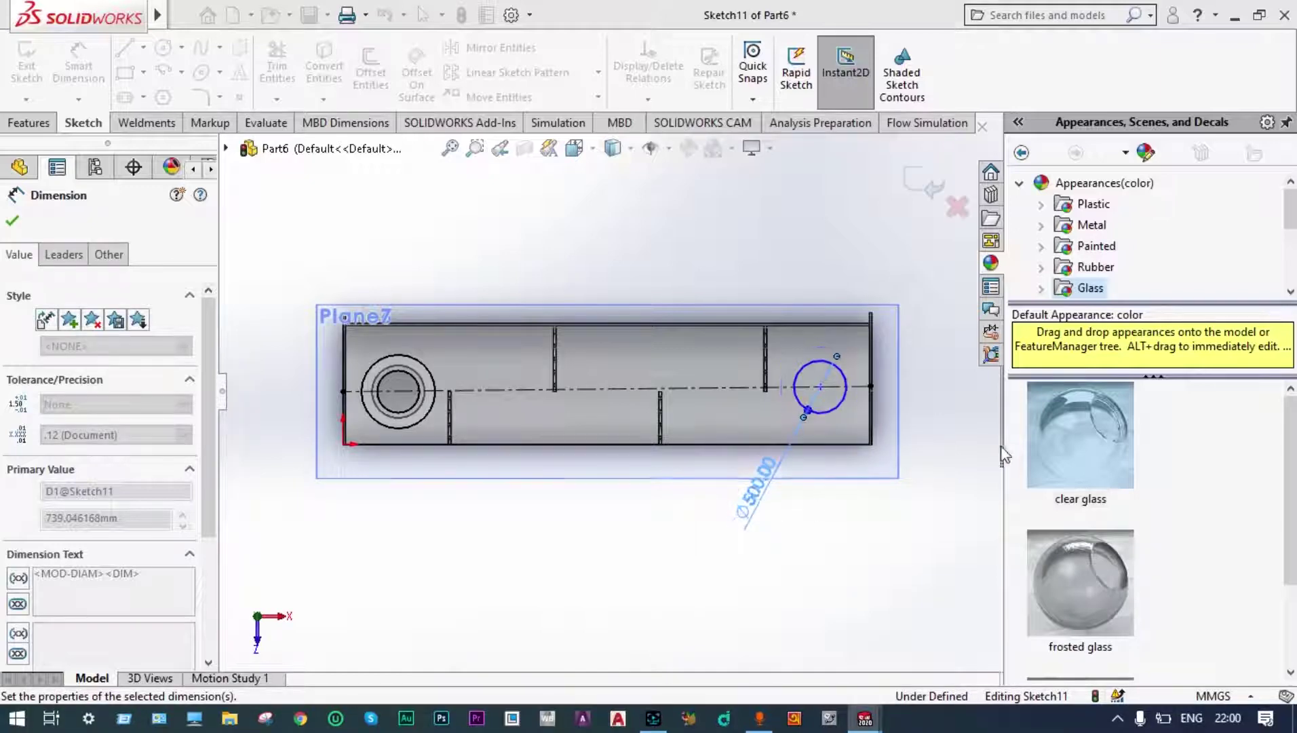
pyautogui.scroll(-3, 882, 407)
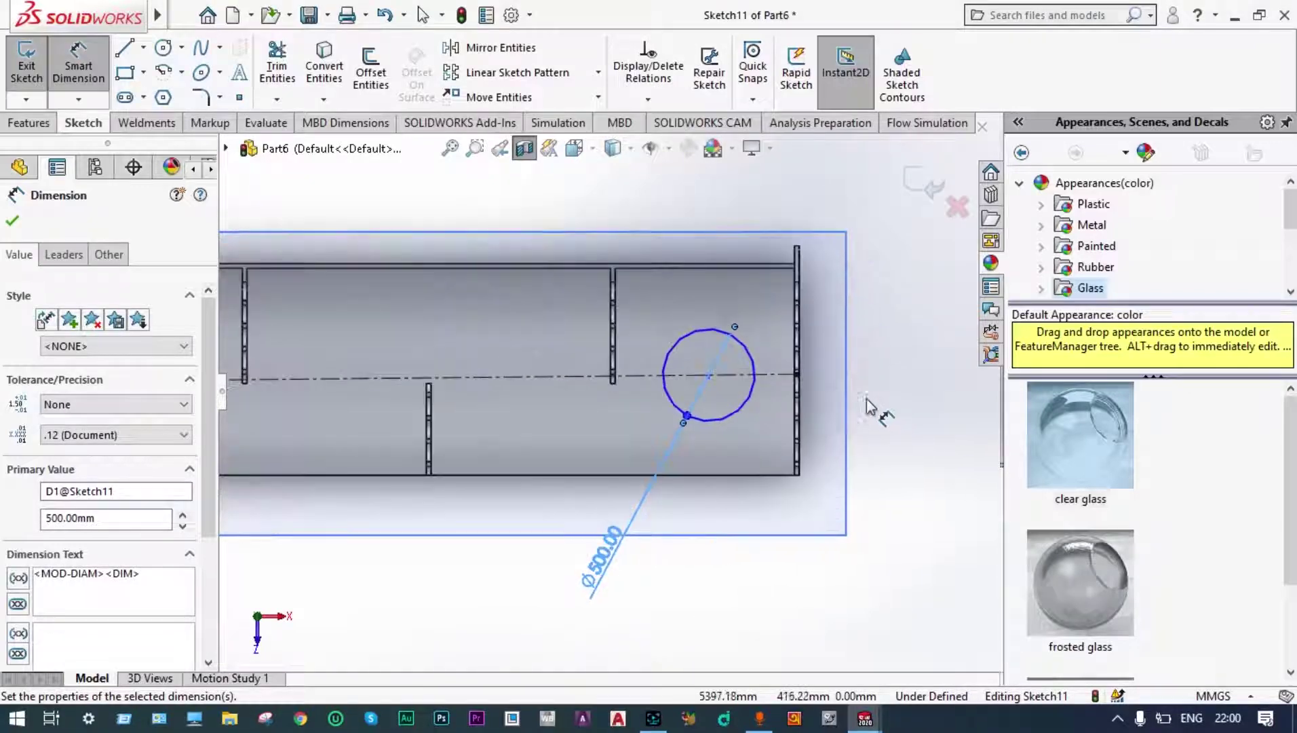
pyautogui.click(796, 375)
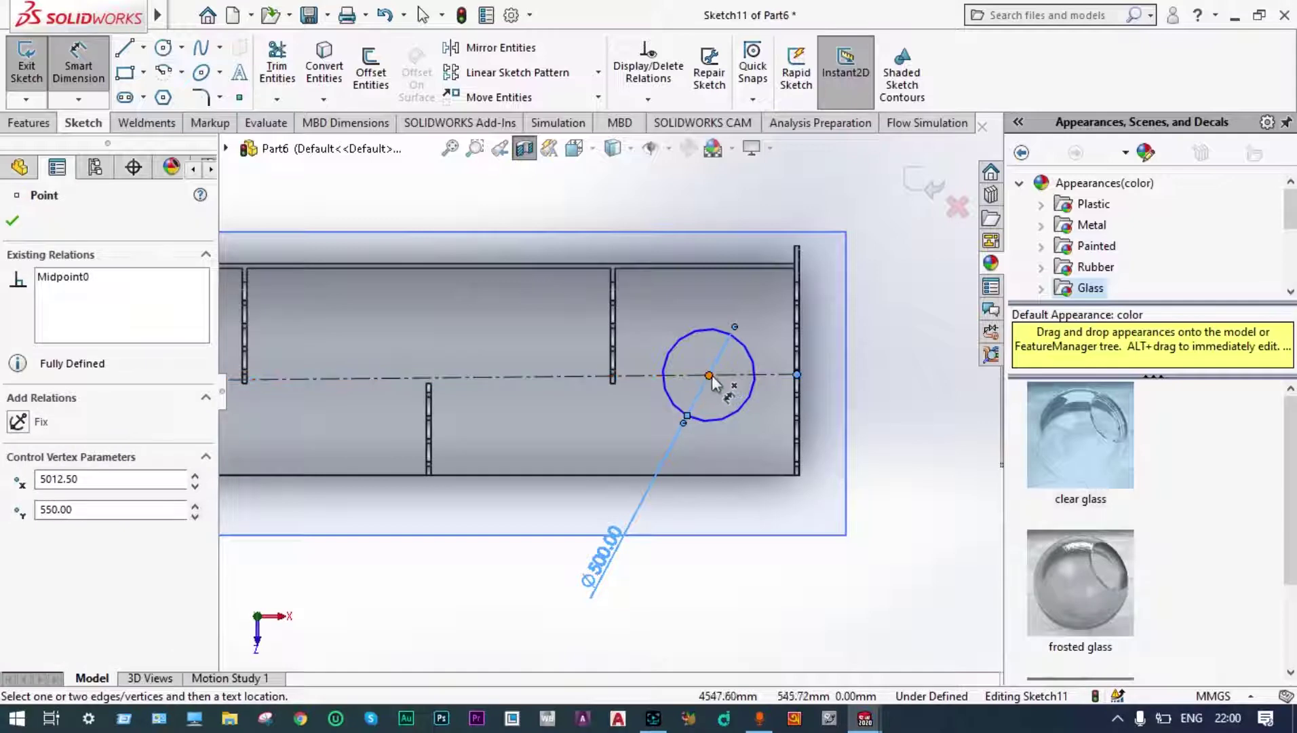
pyautogui.click(708, 376)
pyautogui.click(753, 499)
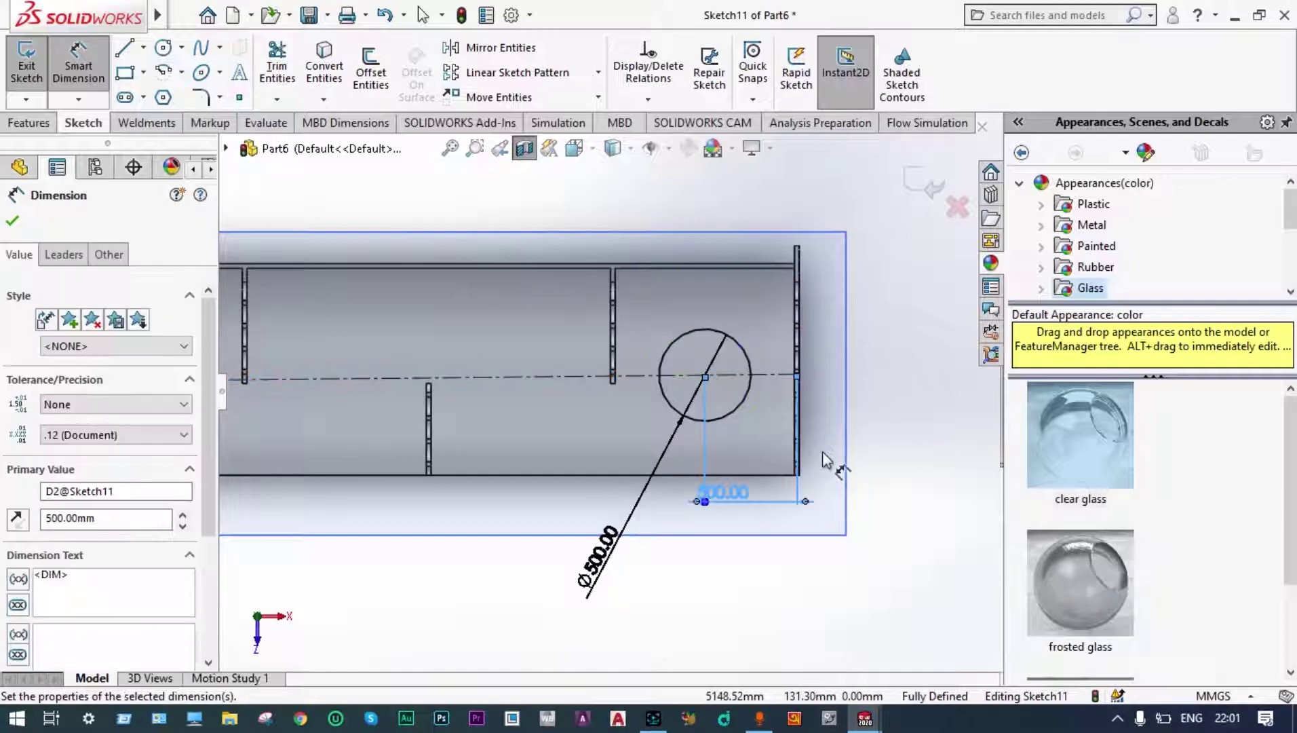
pyautogui.click(14, 222)
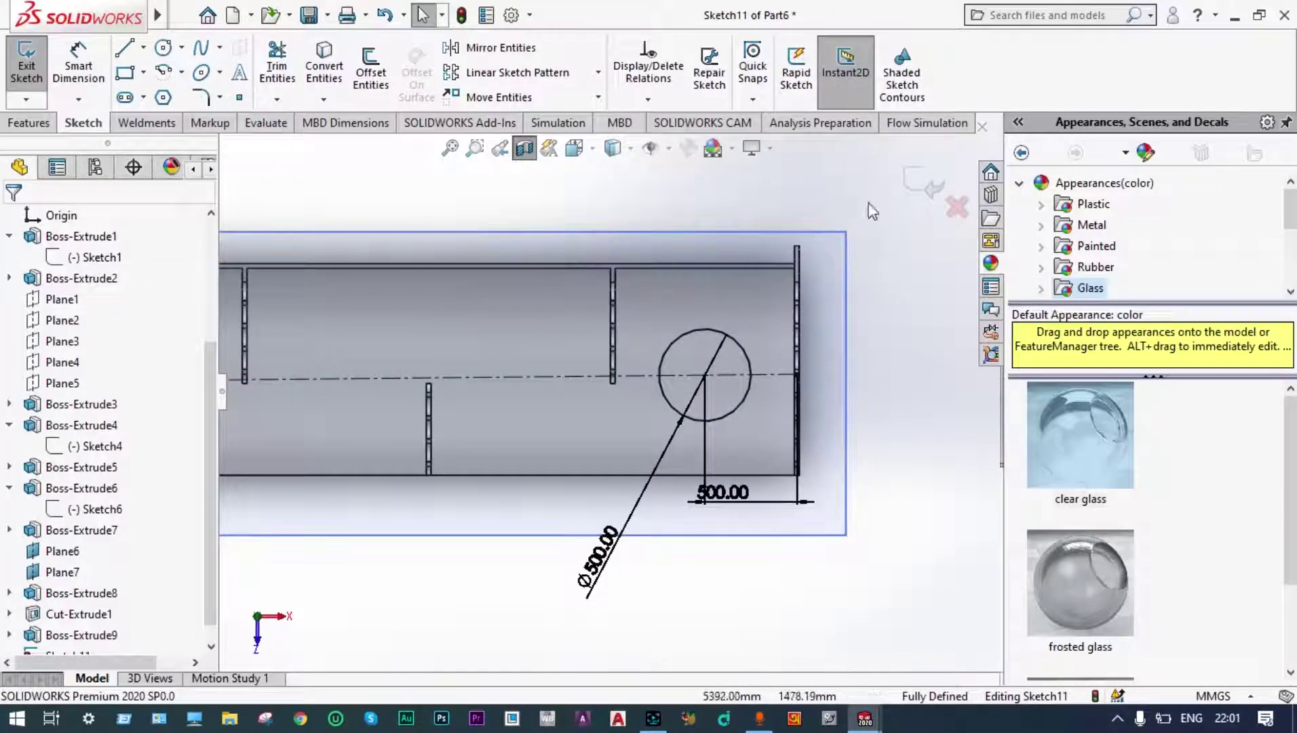
pyautogui.click(915, 189)
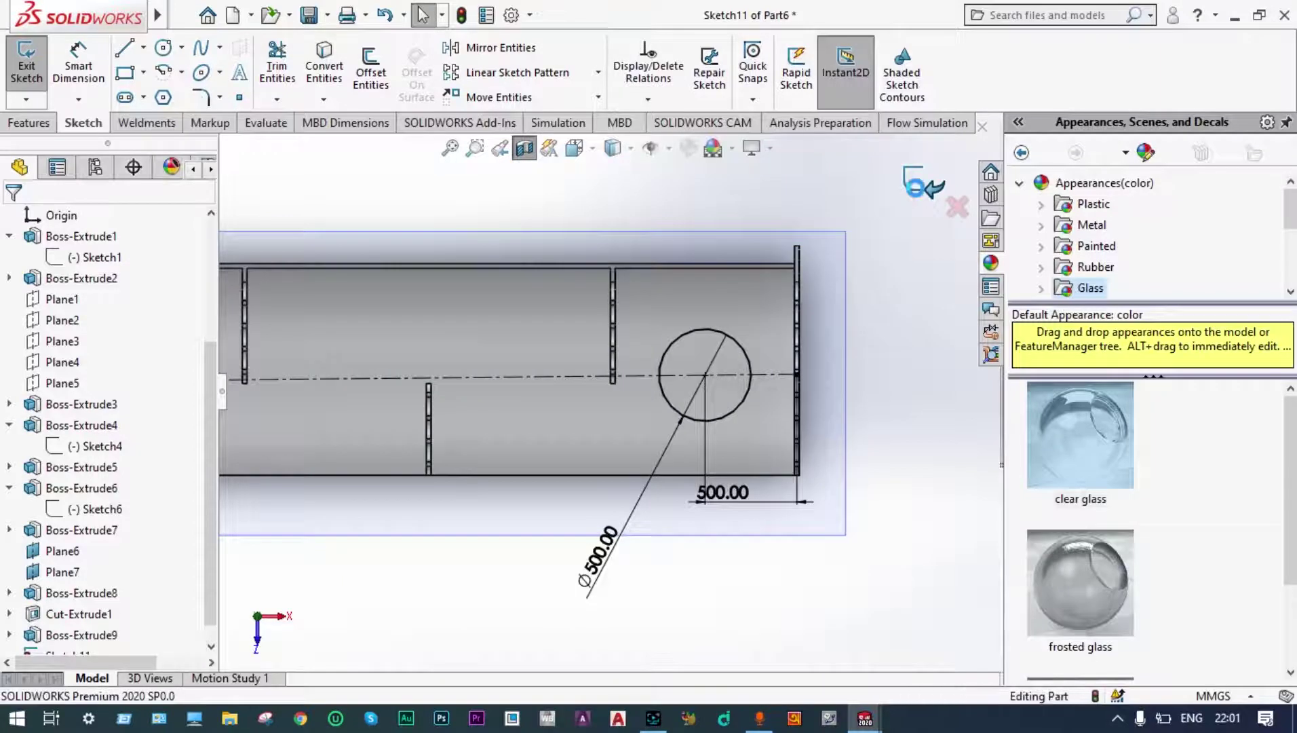
pyautogui.click(917, 194)
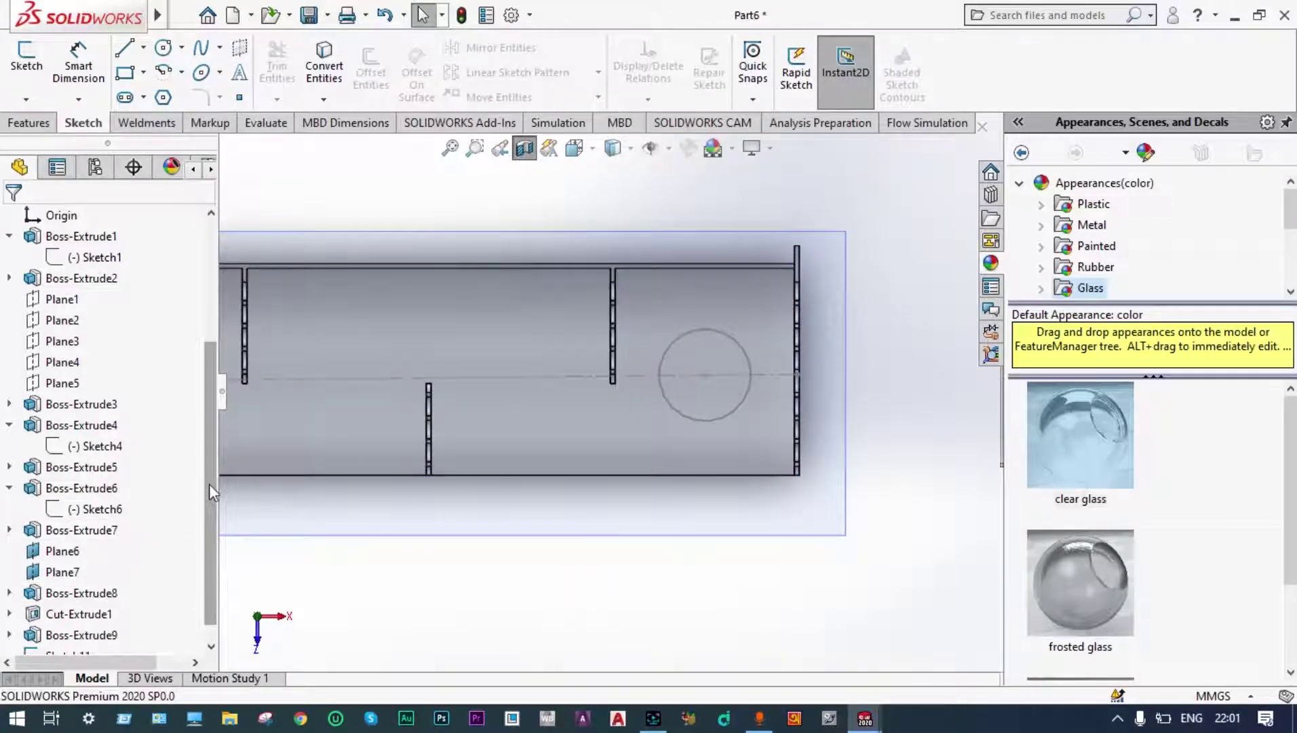
# - Extrude the 500 mm circle sketch as a boss toward the shell with the Up To Next end condition
pyautogui.scroll(-1, 197, 536)
pyautogui.click(68, 634)
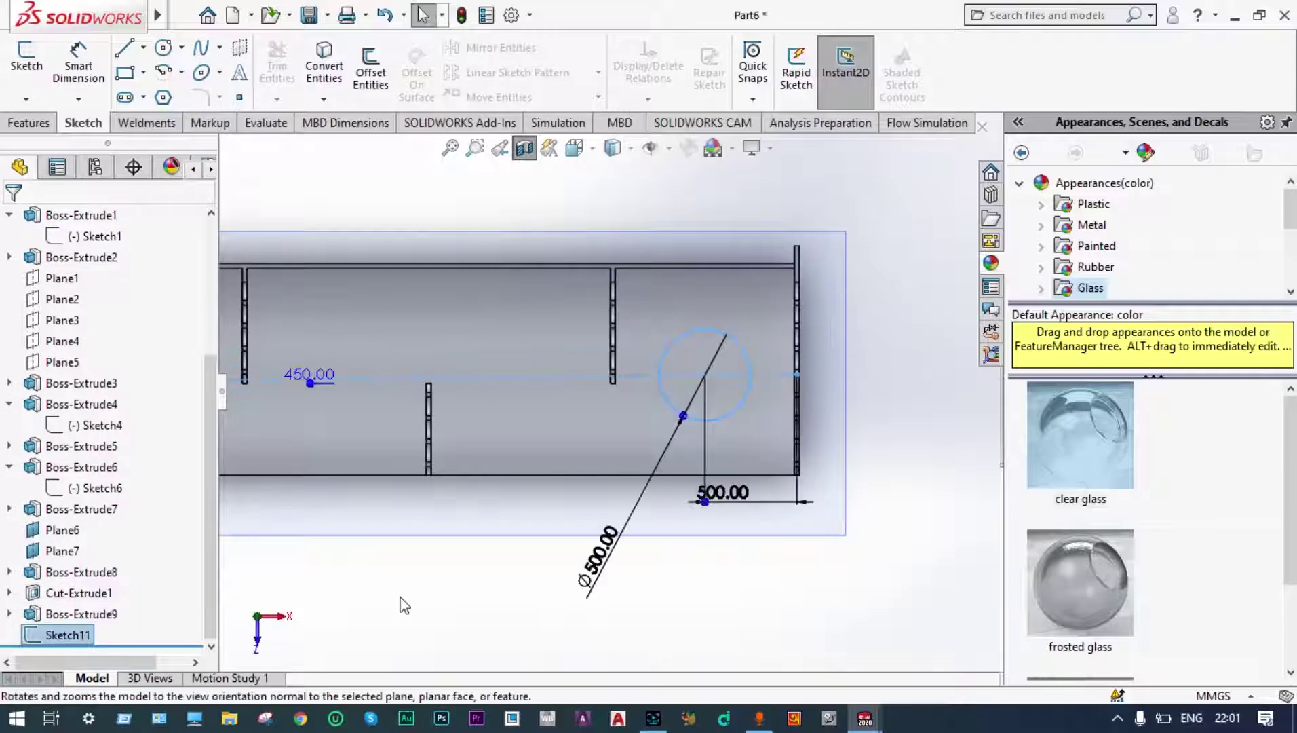
pyautogui.moveTo(400, 602)
pyautogui.mouseDown(button='middle')
pyautogui.moveTo(439, 625)
pyautogui.moveTo(434, 539)
pyautogui.moveTo(729, 457)
pyautogui.moveTo(747, 431)
pyautogui.moveTo(597, 438)
pyautogui.moveTo(448, 475)
pyautogui.moveTo(420, 437)
pyautogui.mouseUp(button='middle')
pyautogui.click(30, 123)
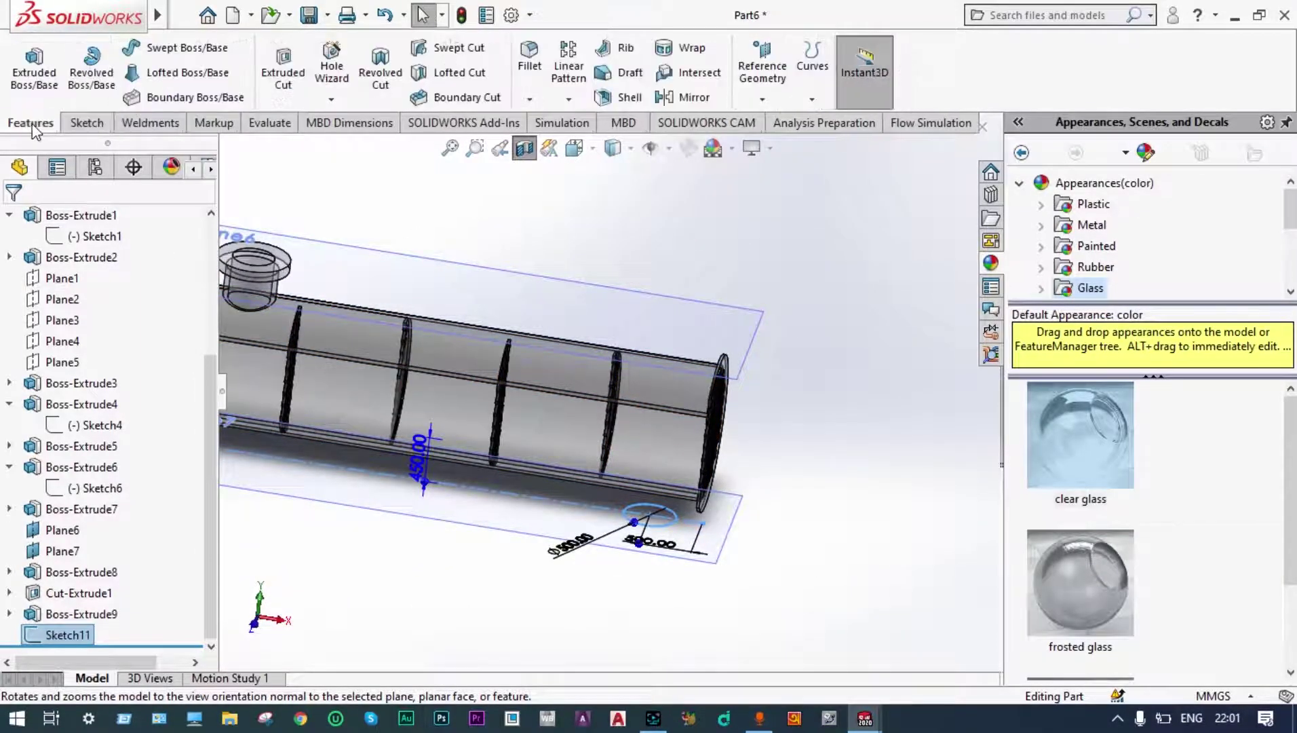
pyautogui.click(39, 65)
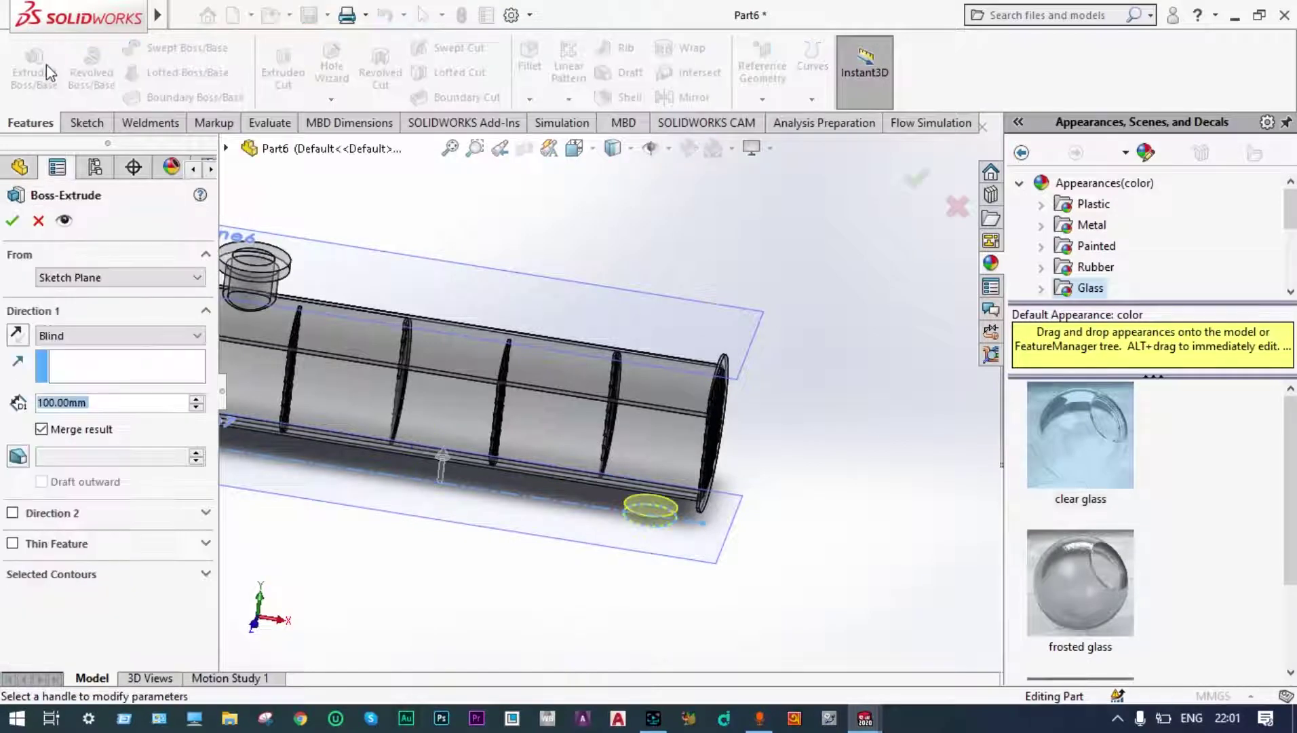
pyautogui.click(197, 336)
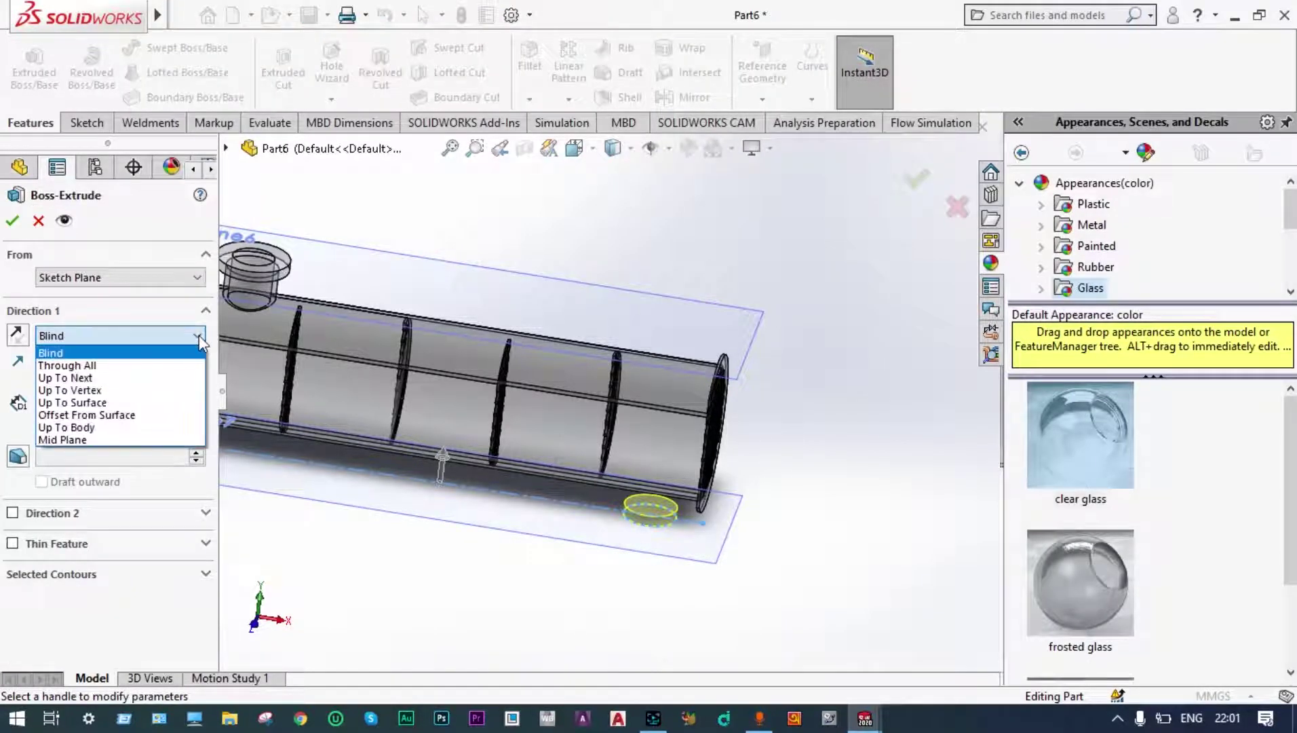
pyautogui.click(140, 378)
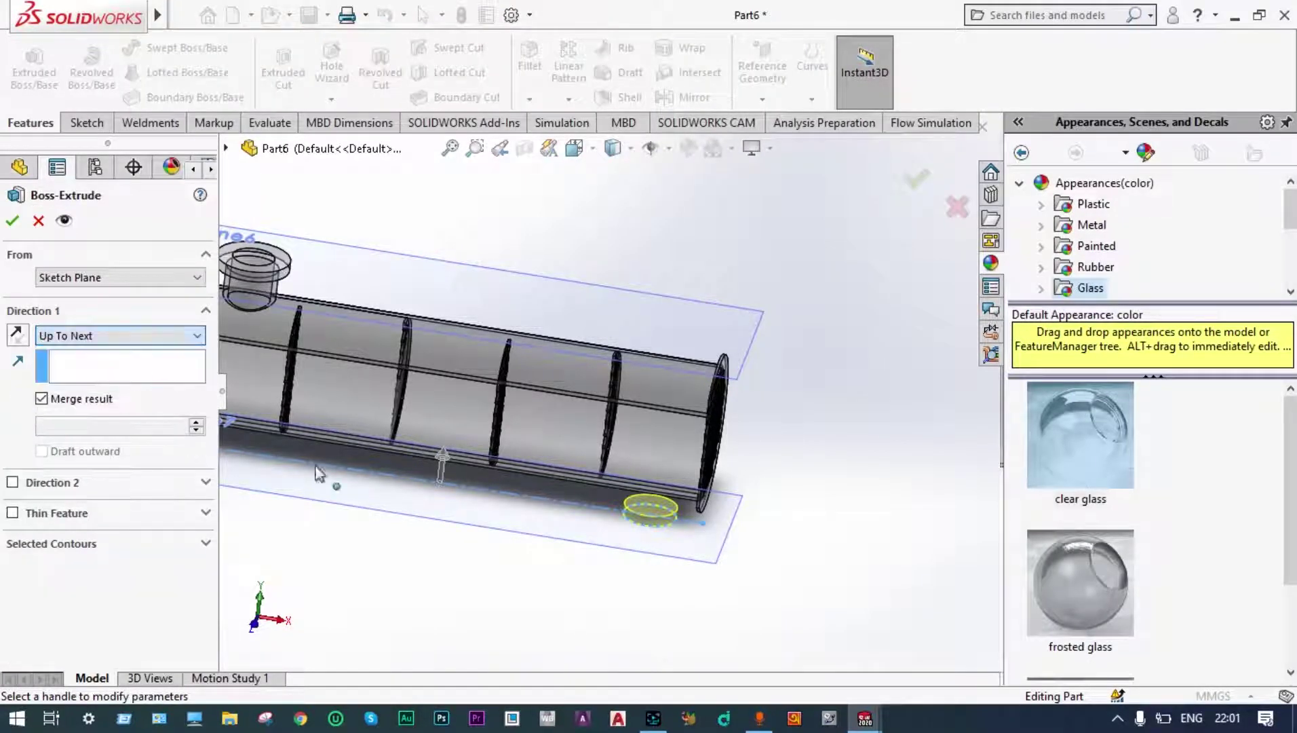
pyautogui.click(912, 185)
# - Start a new sketch on Plane7 and orient it normal to the view with the new nozzle's outer end facing forward
pyautogui.moveTo(915, 180); pyautogui.dragTo(855, 264, button='middle')
pyautogui.scroll(-1, 620, 378)
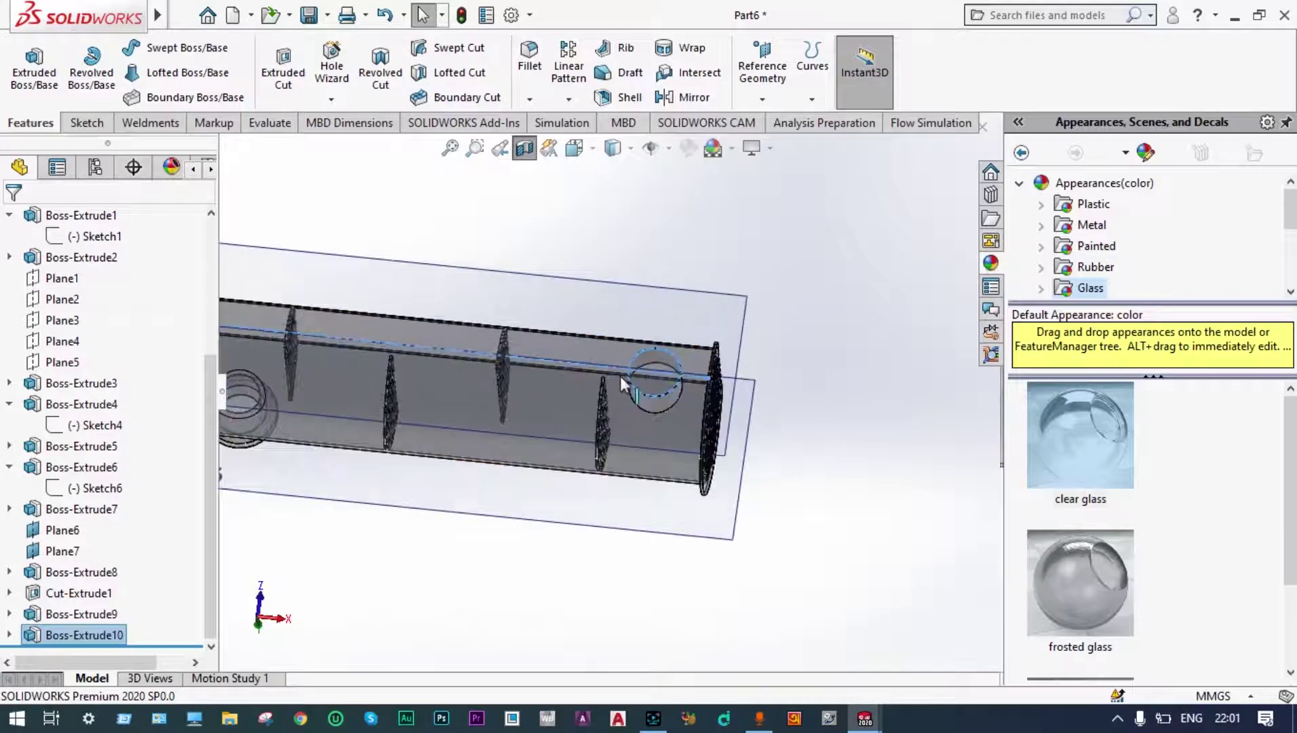
pyautogui.scroll(-2, 621, 376)
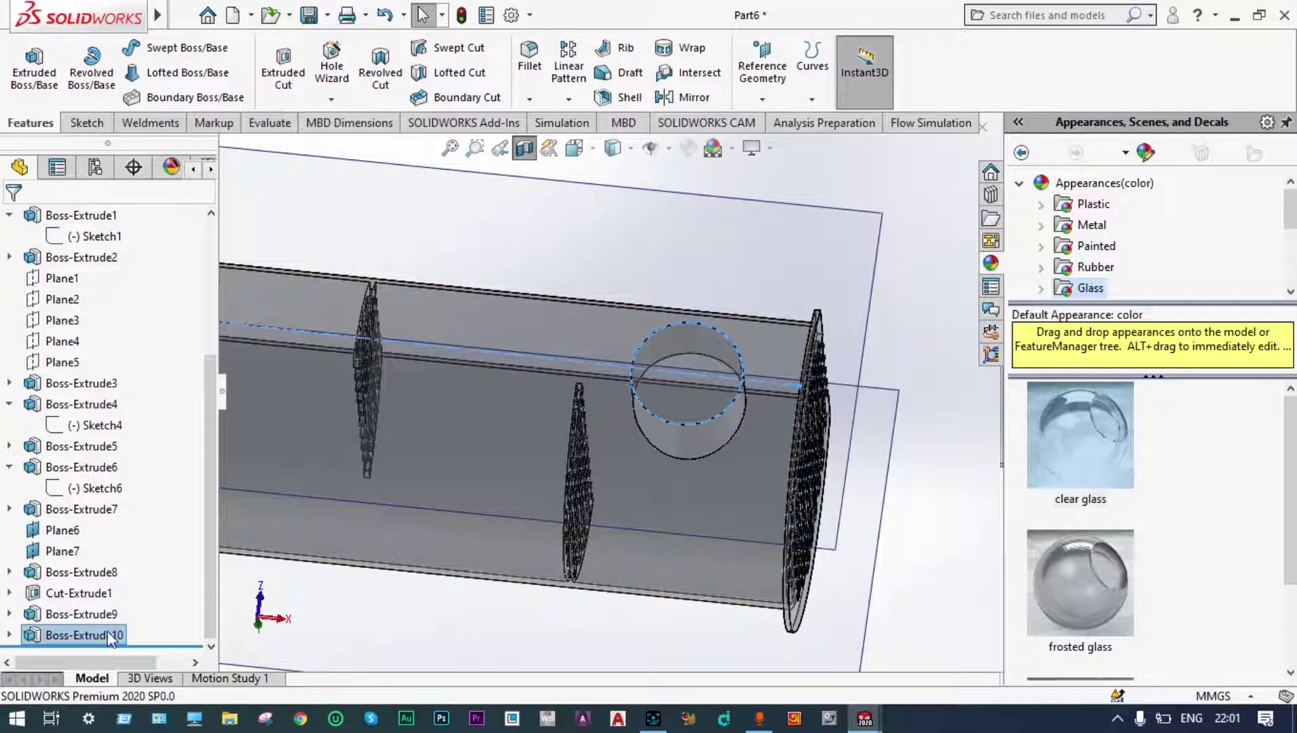
pyautogui.click(698, 341)
pyautogui.click(831, 264)
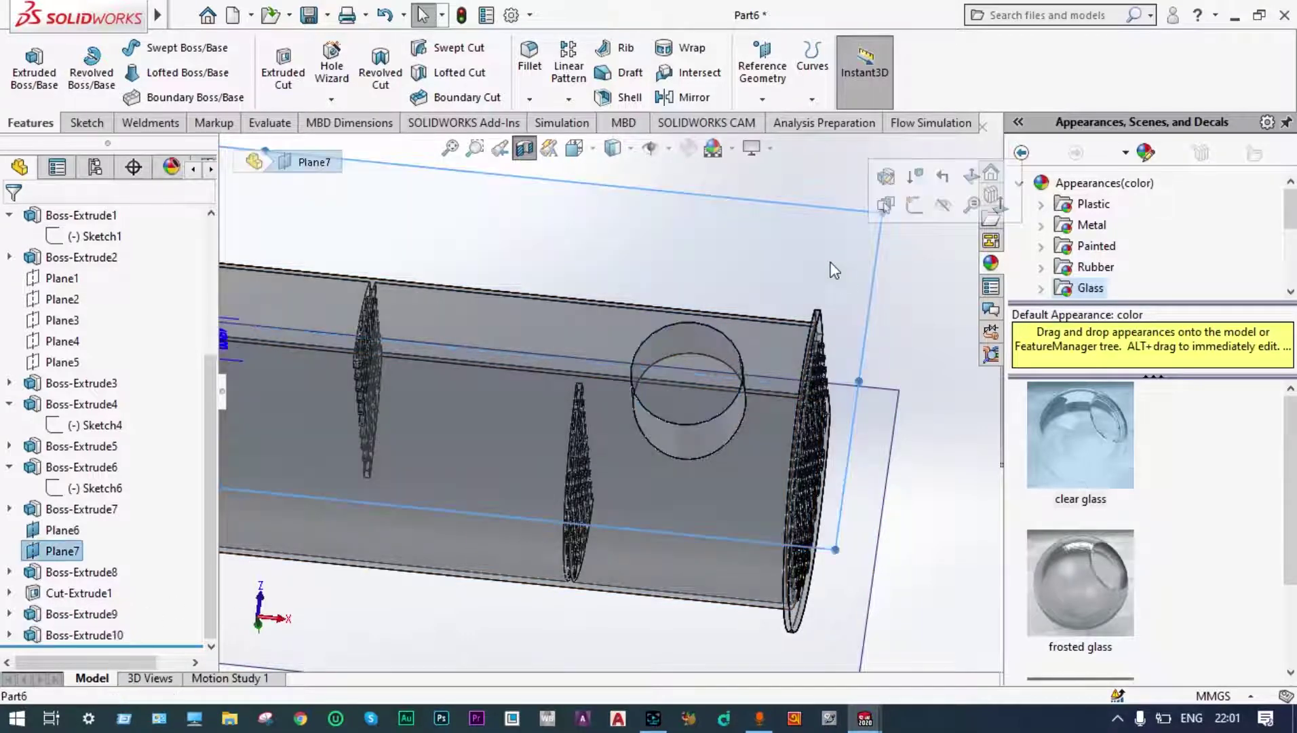
pyautogui.click(914, 204)
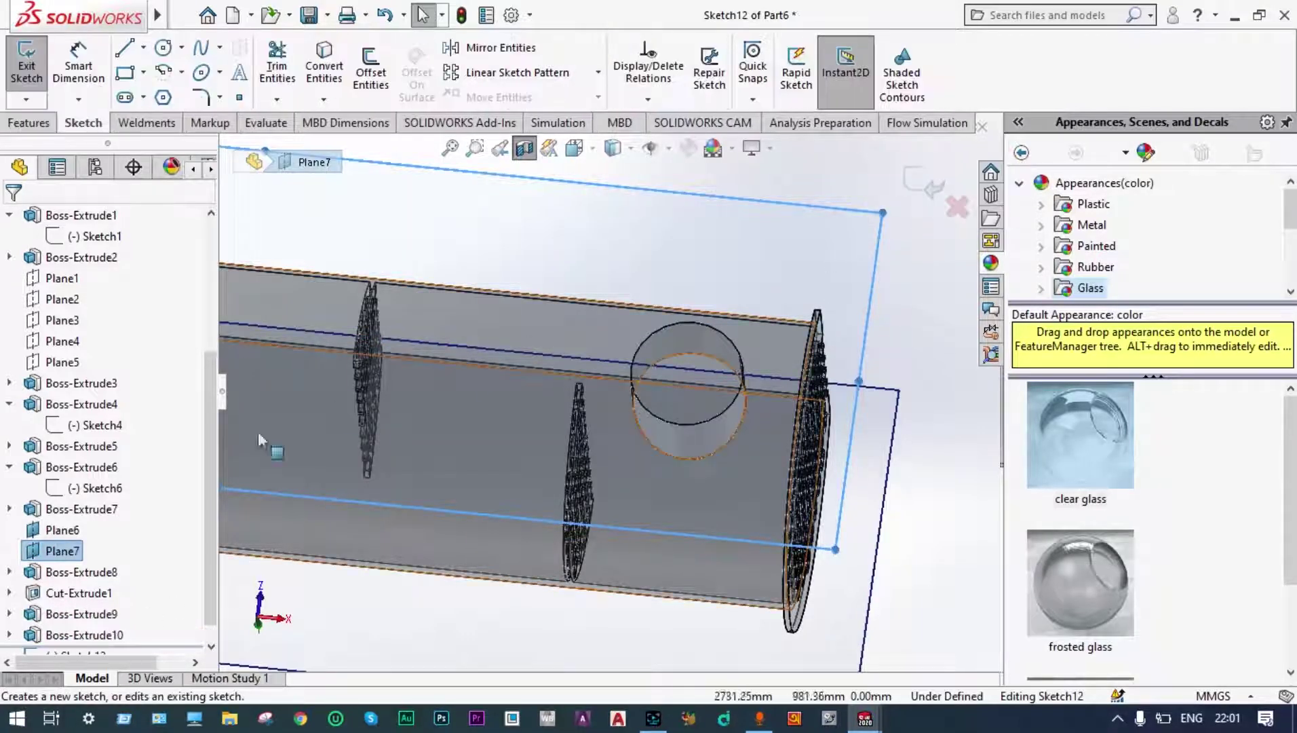
pyautogui.scroll(-1, 206, 521)
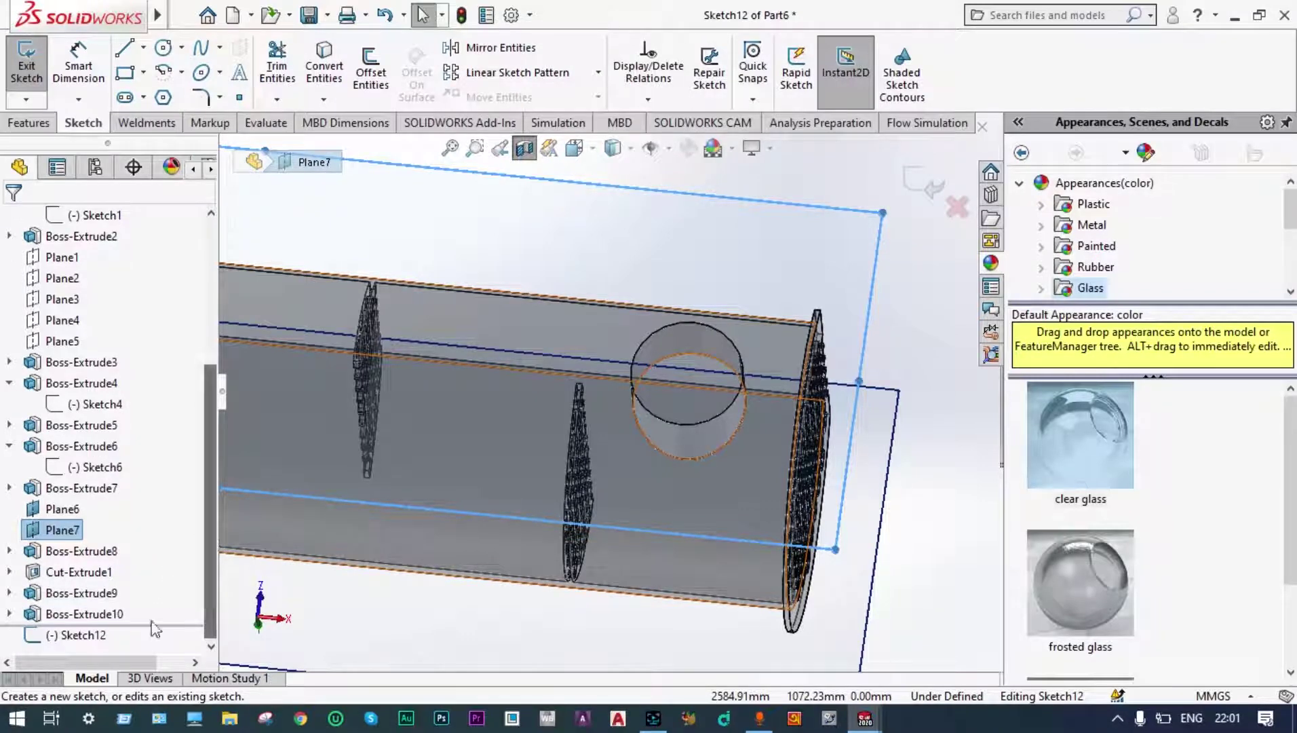
pyautogui.click(82, 636)
pyautogui.rightClick(93, 643)
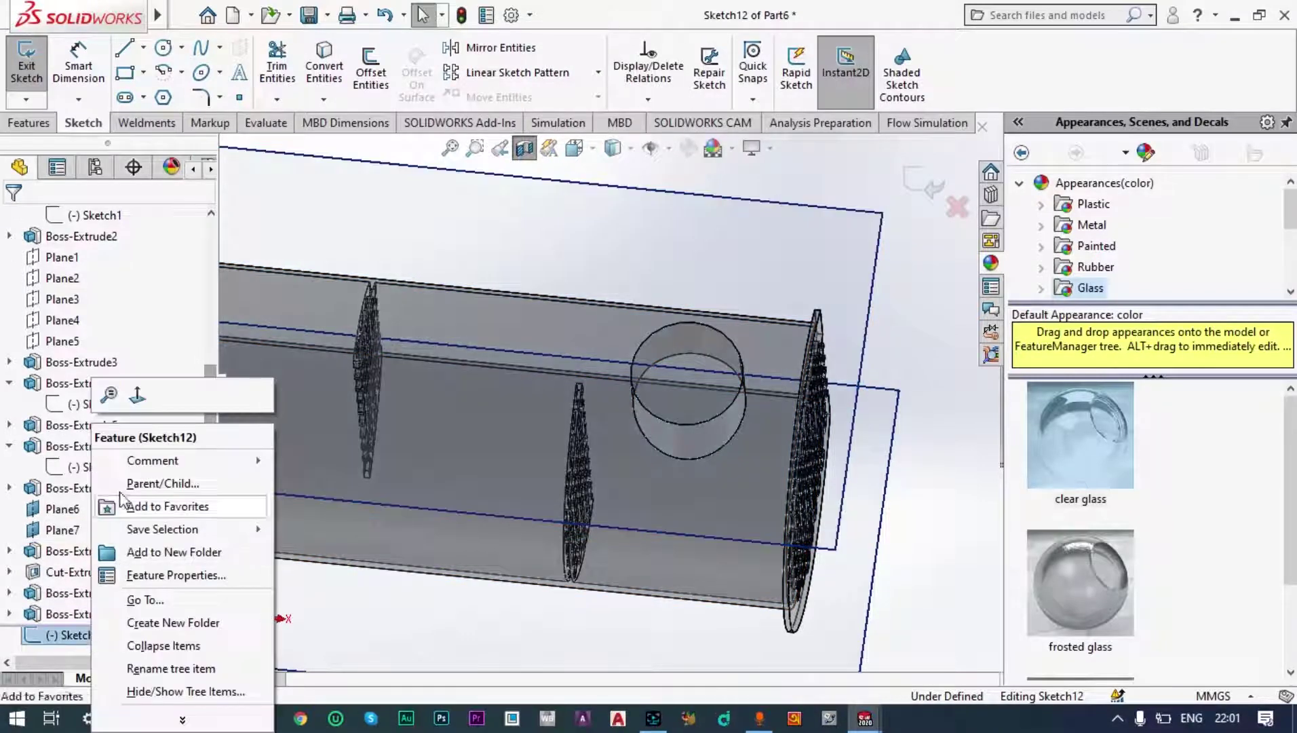
pyautogui.click(139, 407)
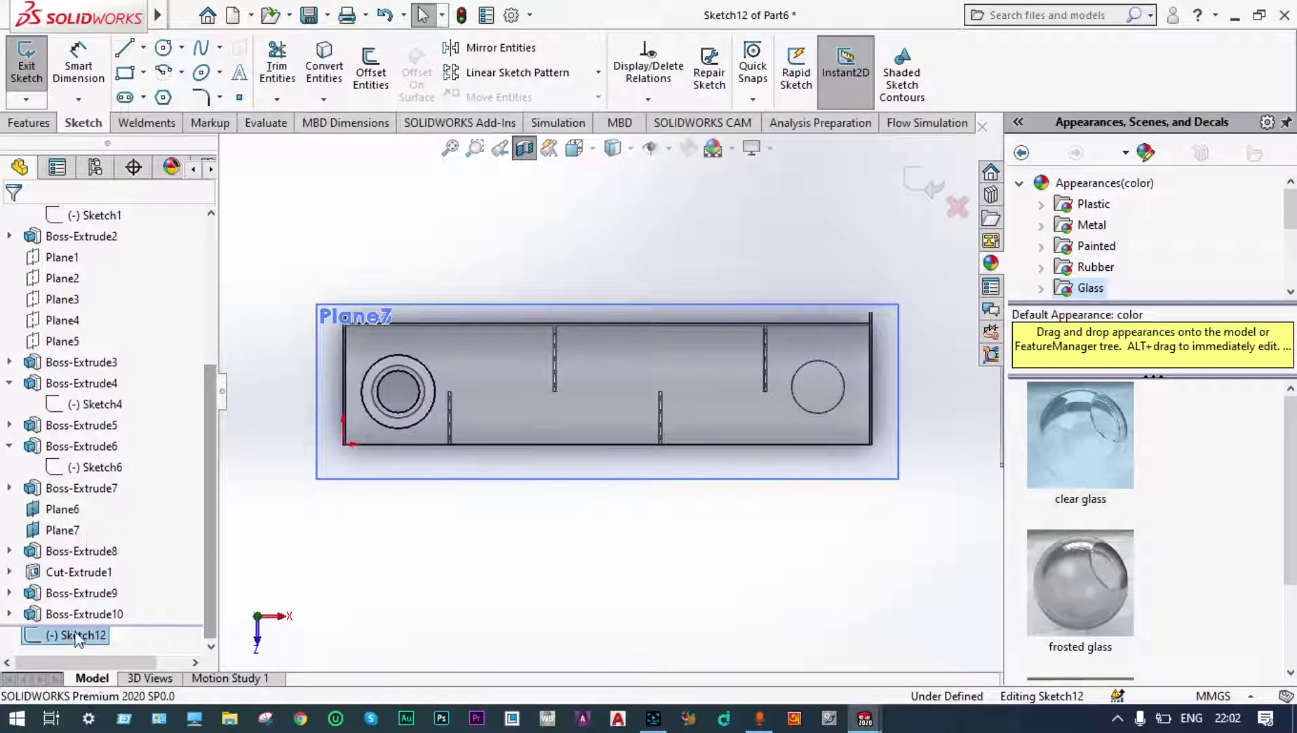
pyautogui.rightClick(78, 638)
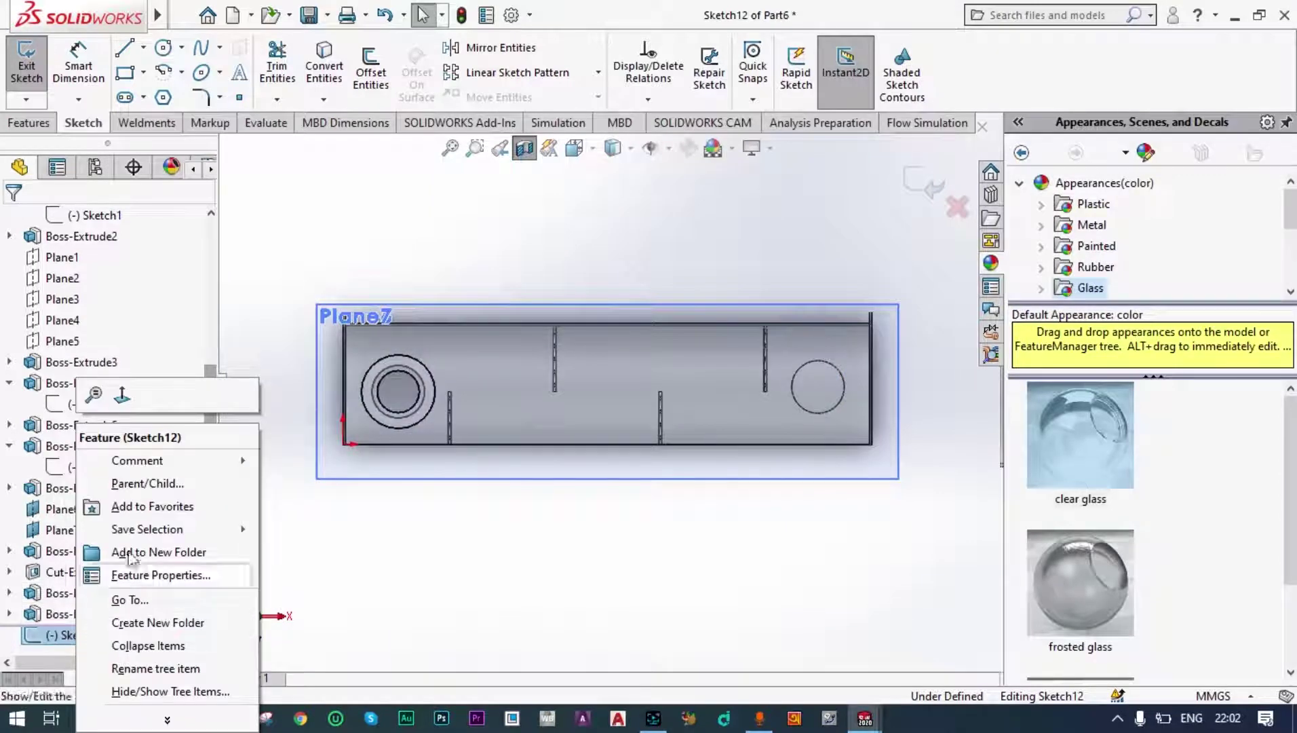
pyautogui.click(131, 407)
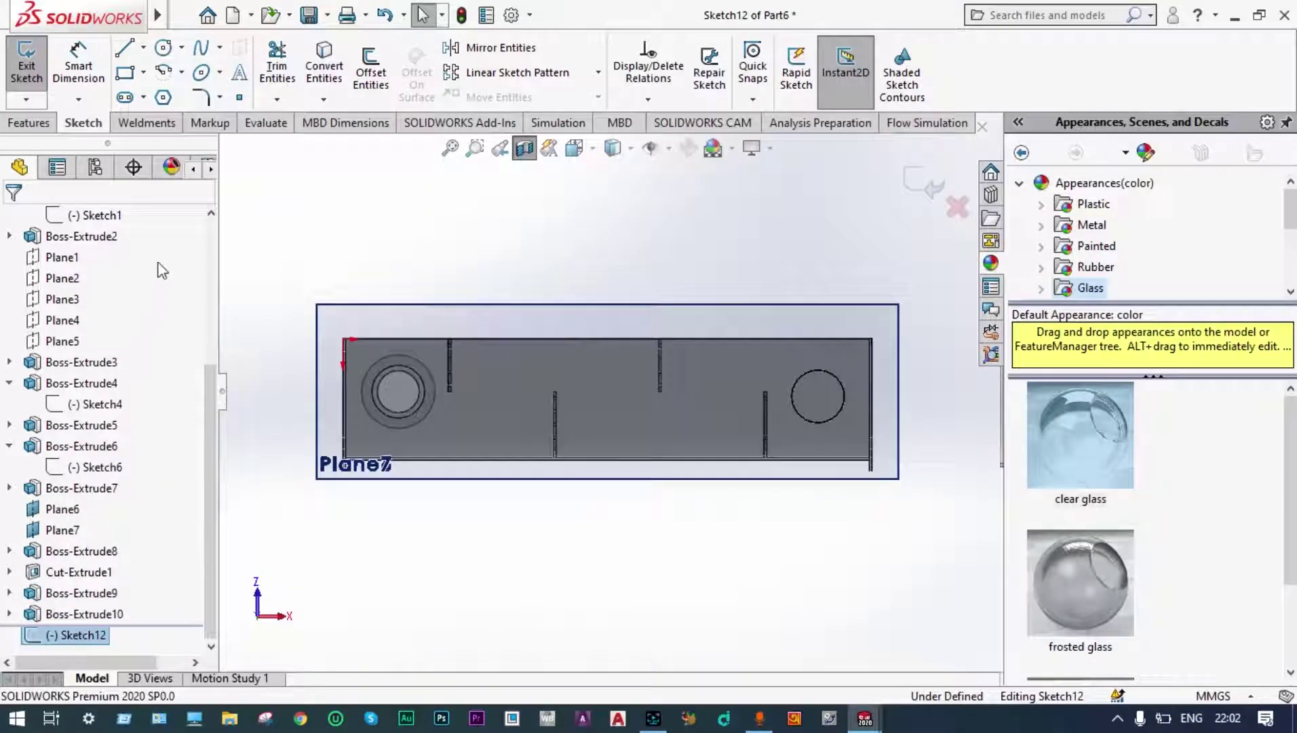
# - Sketch a circle about 353 mm in diameter, centred on the new nozzle and inside its outer edge
pyautogui.click(162, 47)
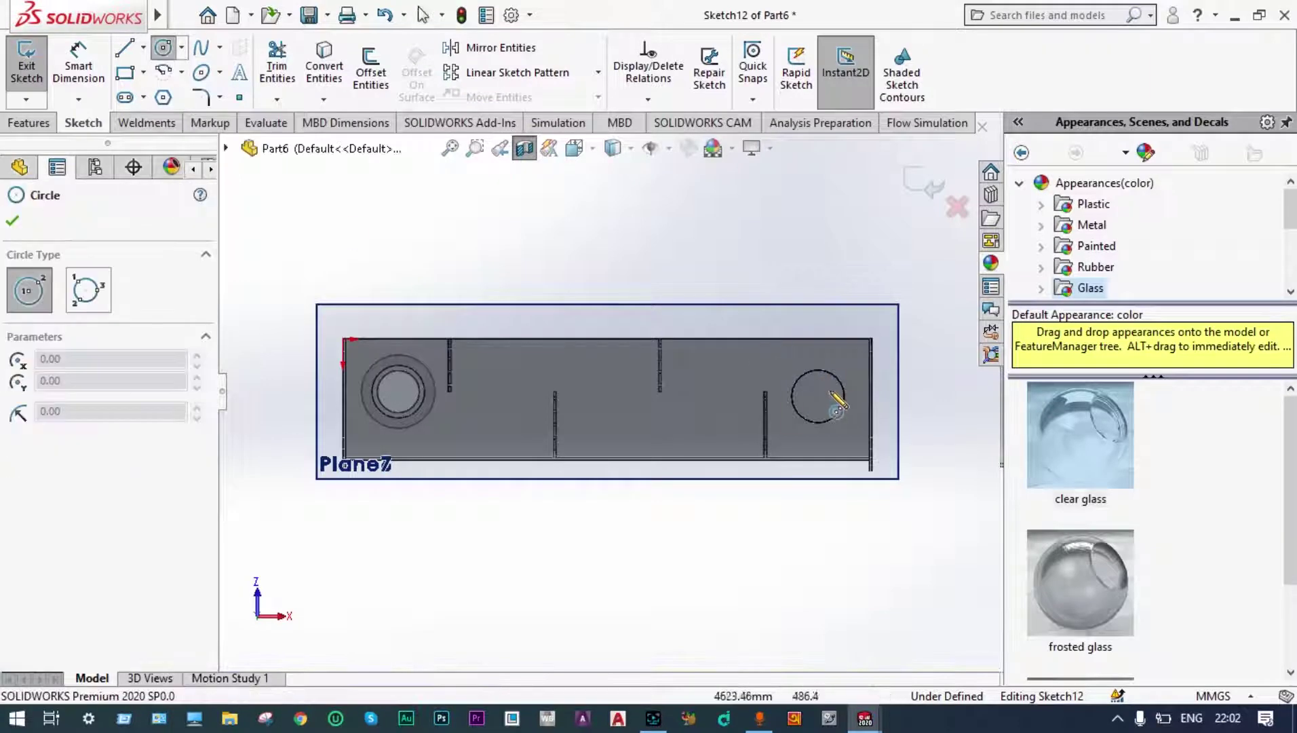
pyautogui.click(818, 396)
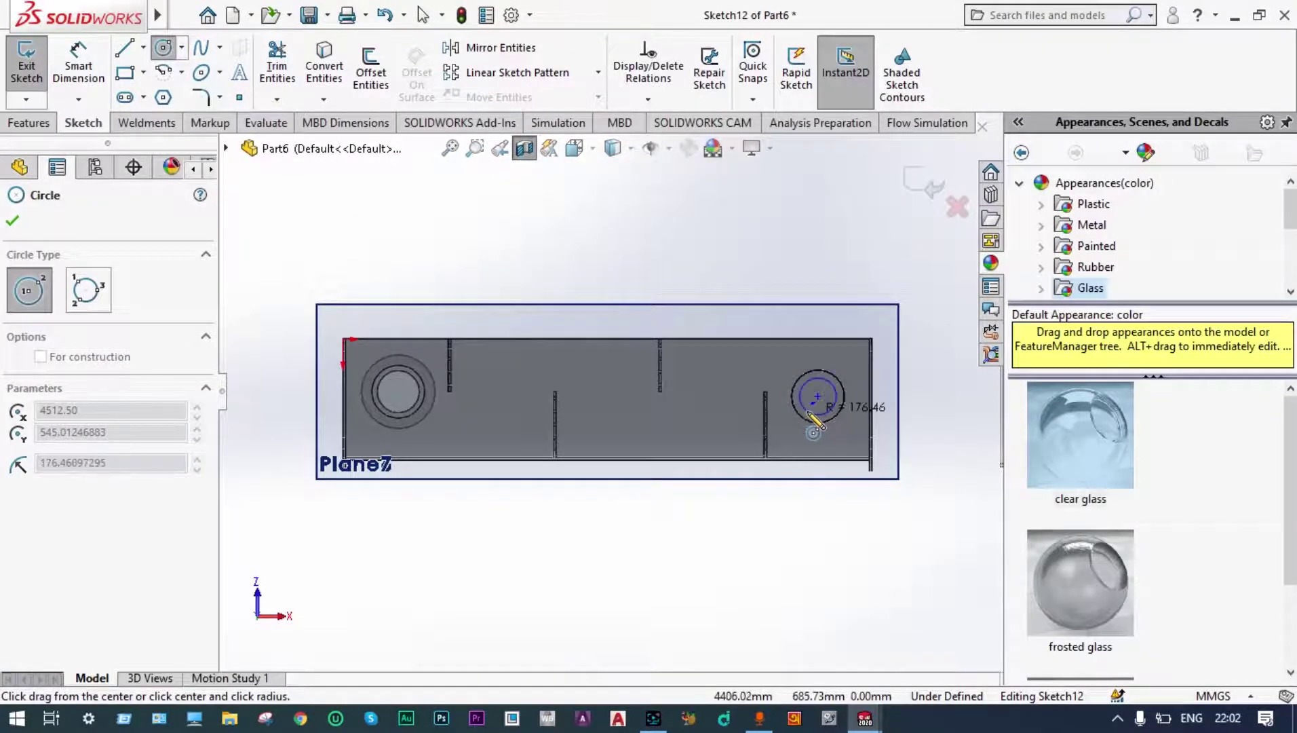
pyautogui.click(809, 415)
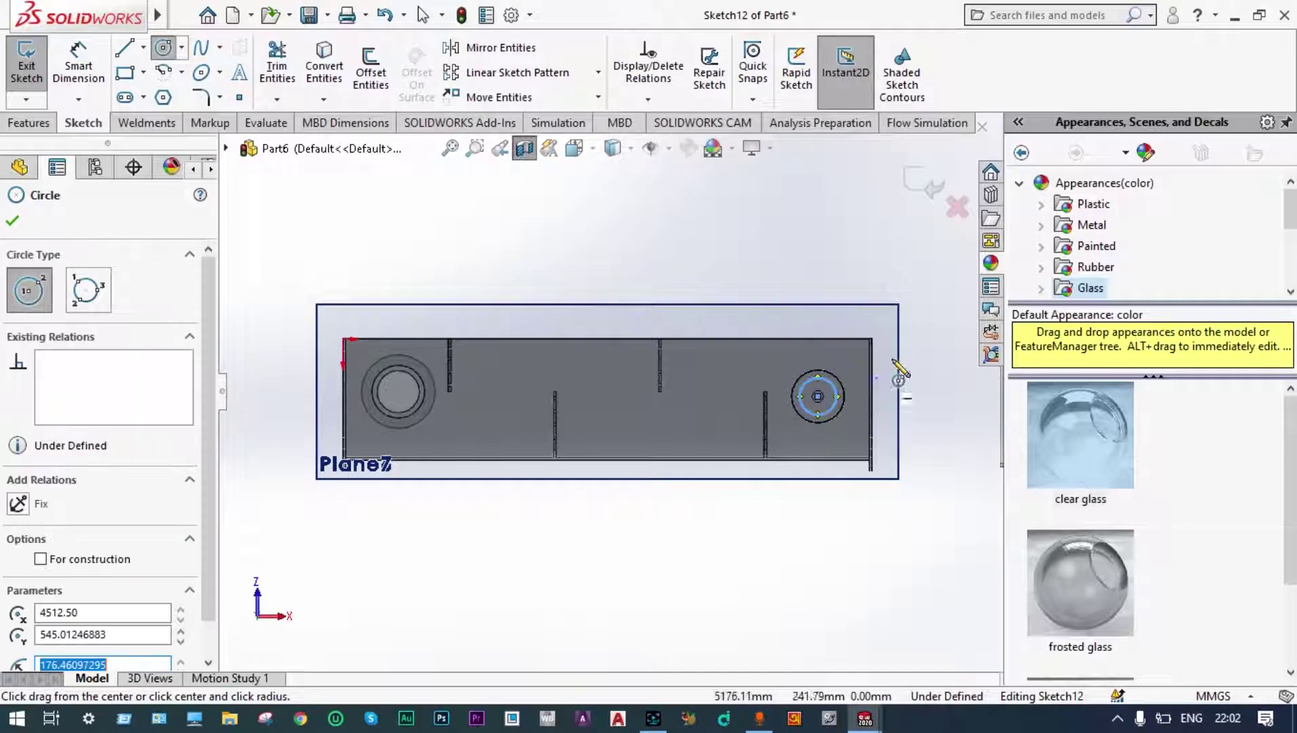
# - Set the inner circle's diameter to 400 mm and finish the sketch
pyautogui.click(78, 68)
pyautogui.scroll(-4, 846, 395)
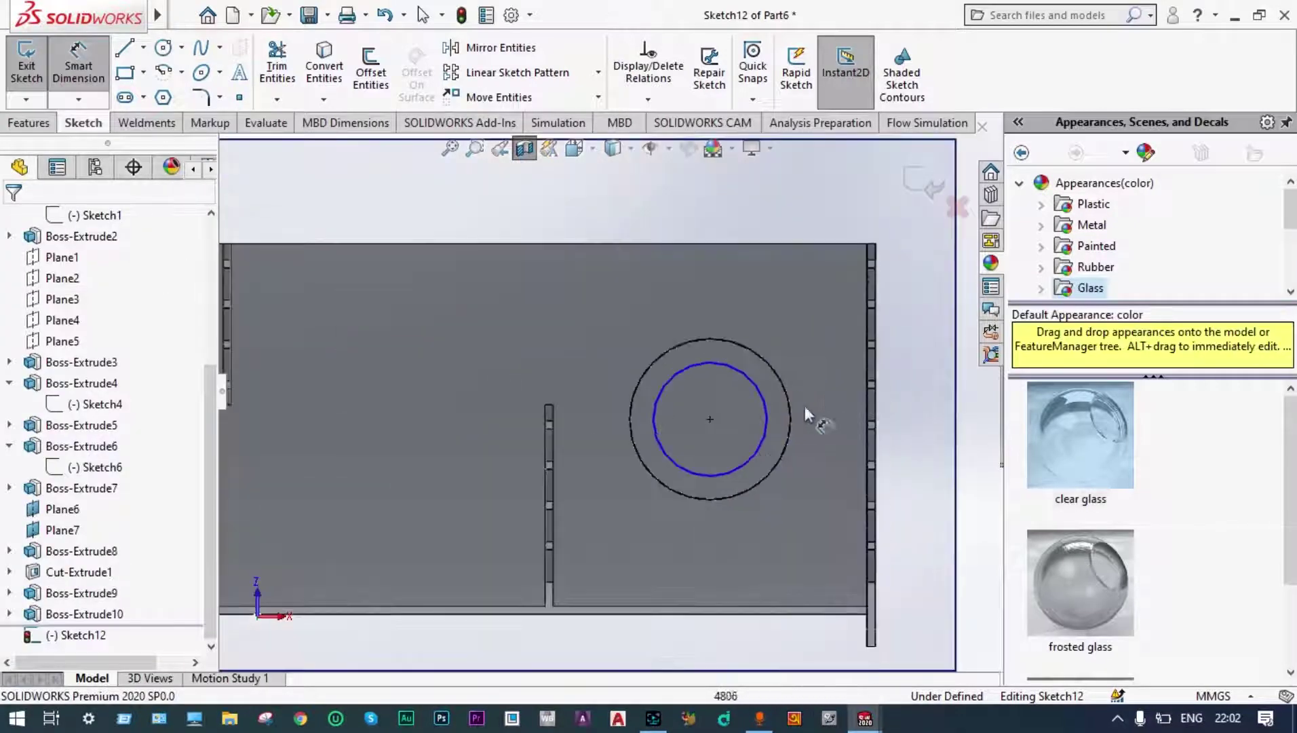
pyautogui.click(768, 411)
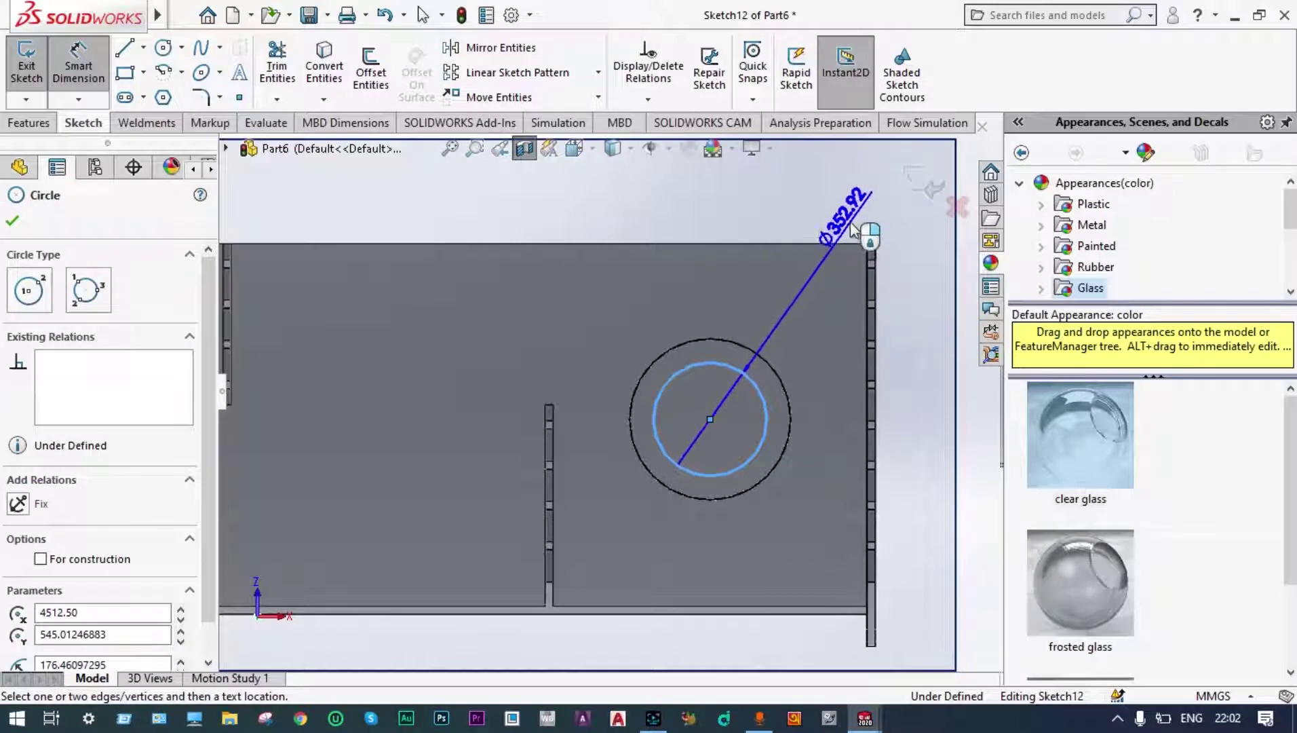
pyautogui.click(853, 229)
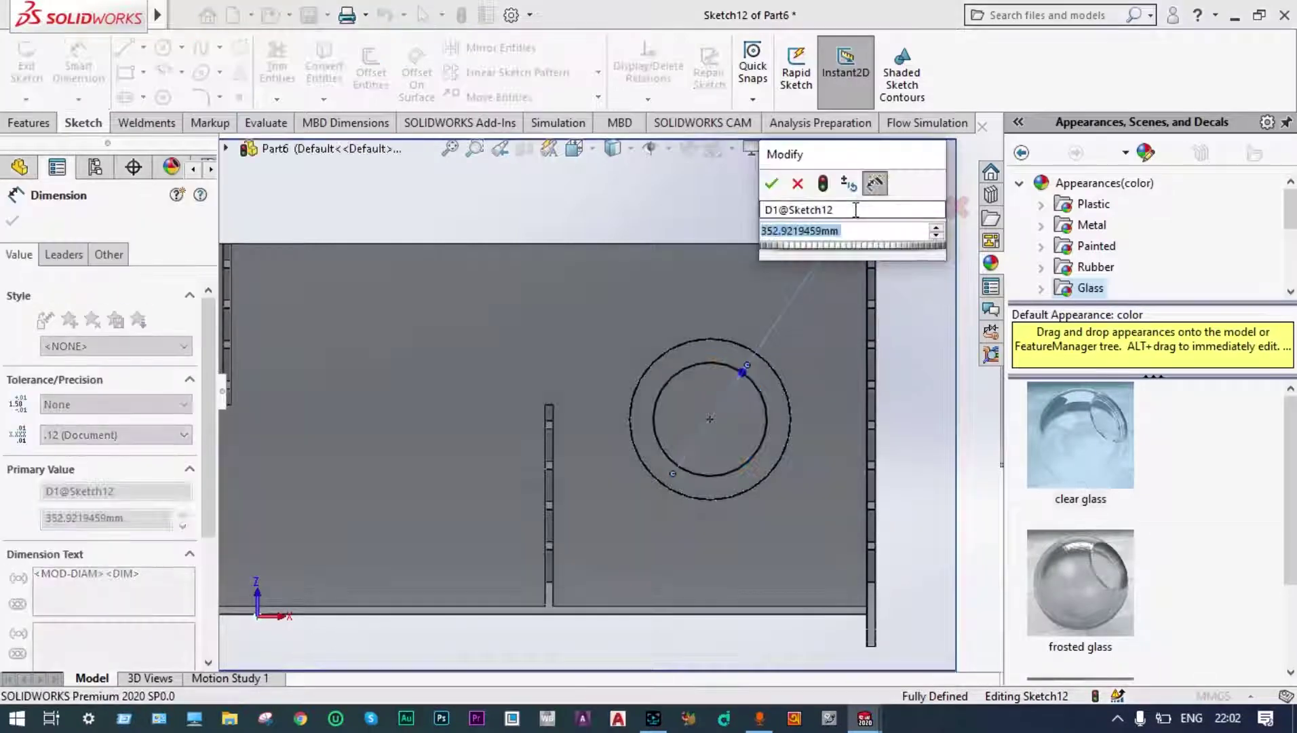
pyautogui.write('4')
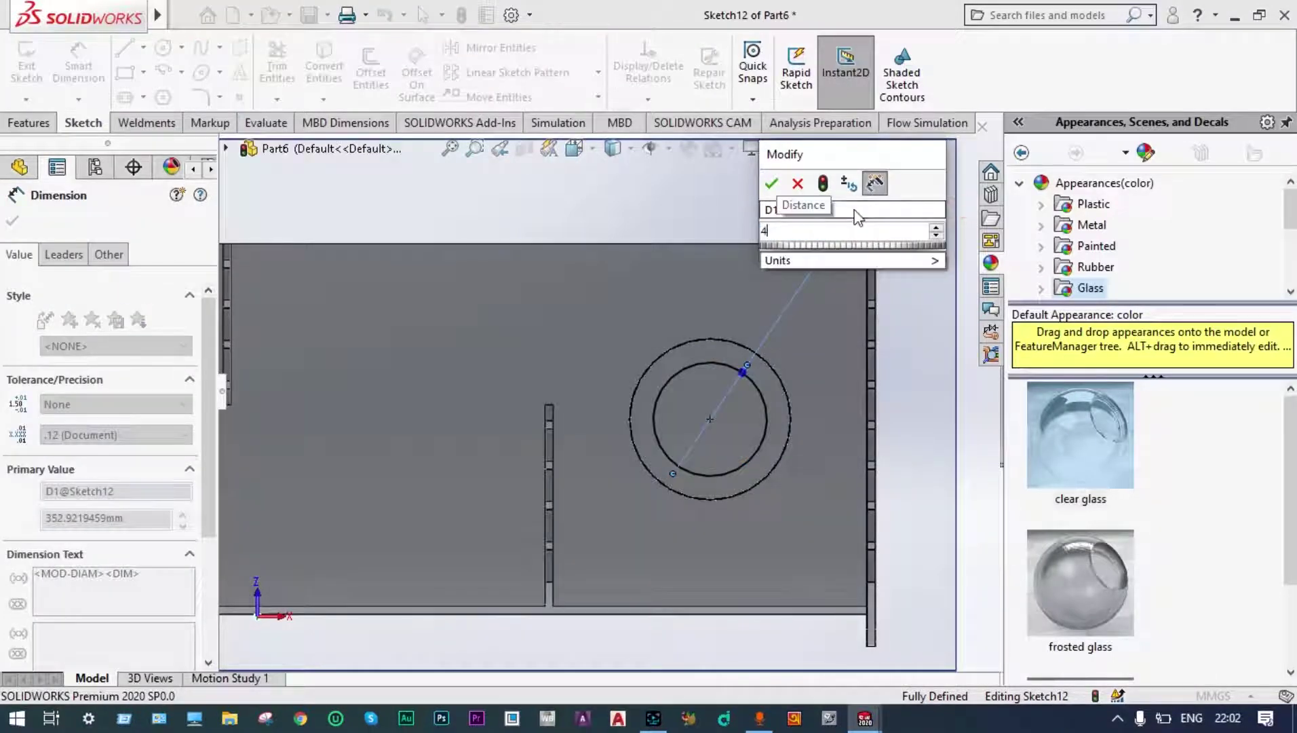
pyautogui.write('00')
pyautogui.press('Return')
pyautogui.hotkey('ctrl', 'b')
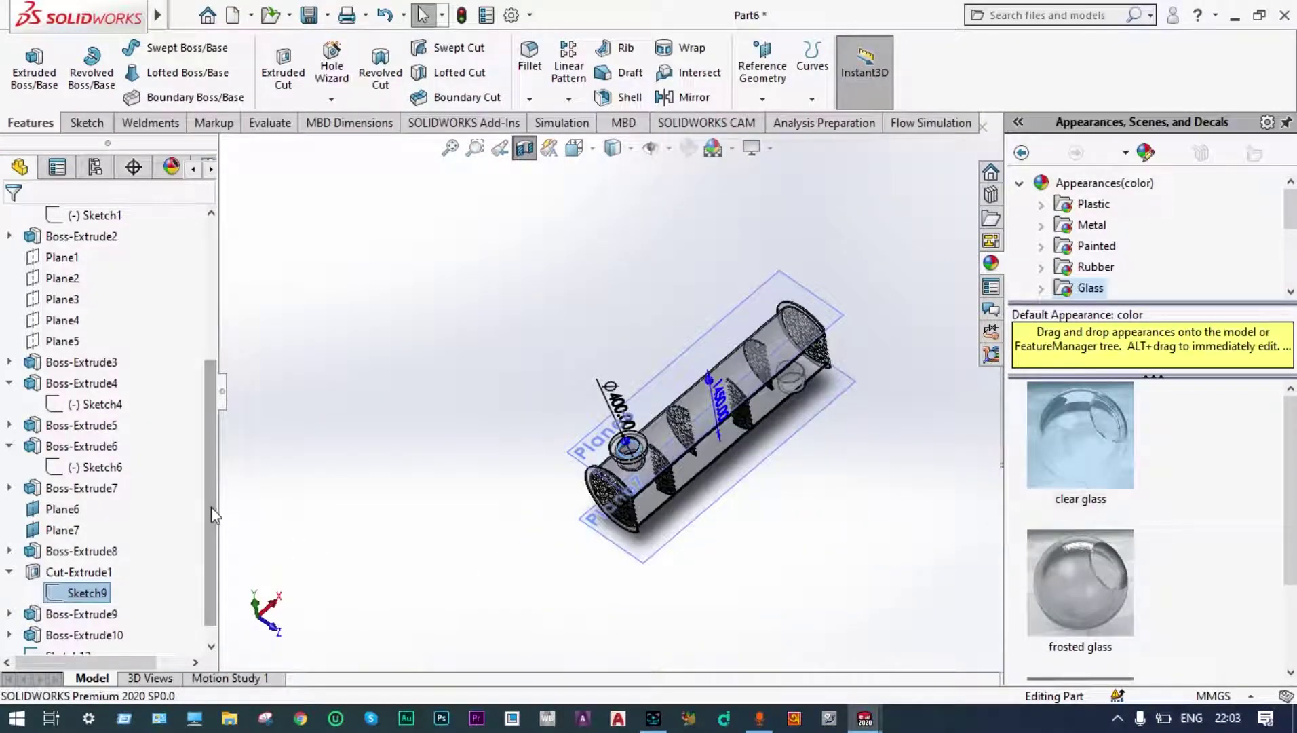
# - Cut-extrude the 400 mm circle sketch through the lower nozzle with the Up To Surface end condition, ending at the shell's cylindrical face
pyautogui.scroll(-1, 213, 570)
pyautogui.click(78, 634)
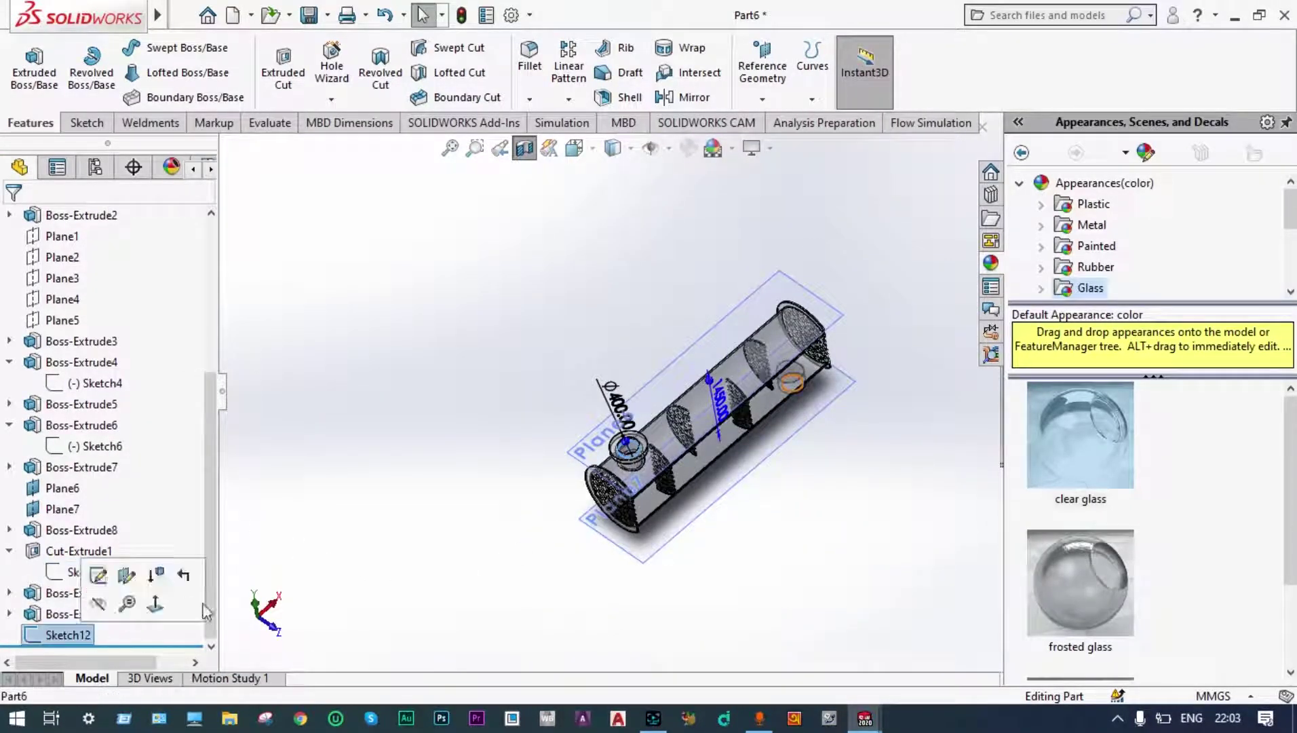
pyautogui.click(118, 583)
pyautogui.moveTo(401, 462); pyautogui.dragTo(313, 338, button='middle')
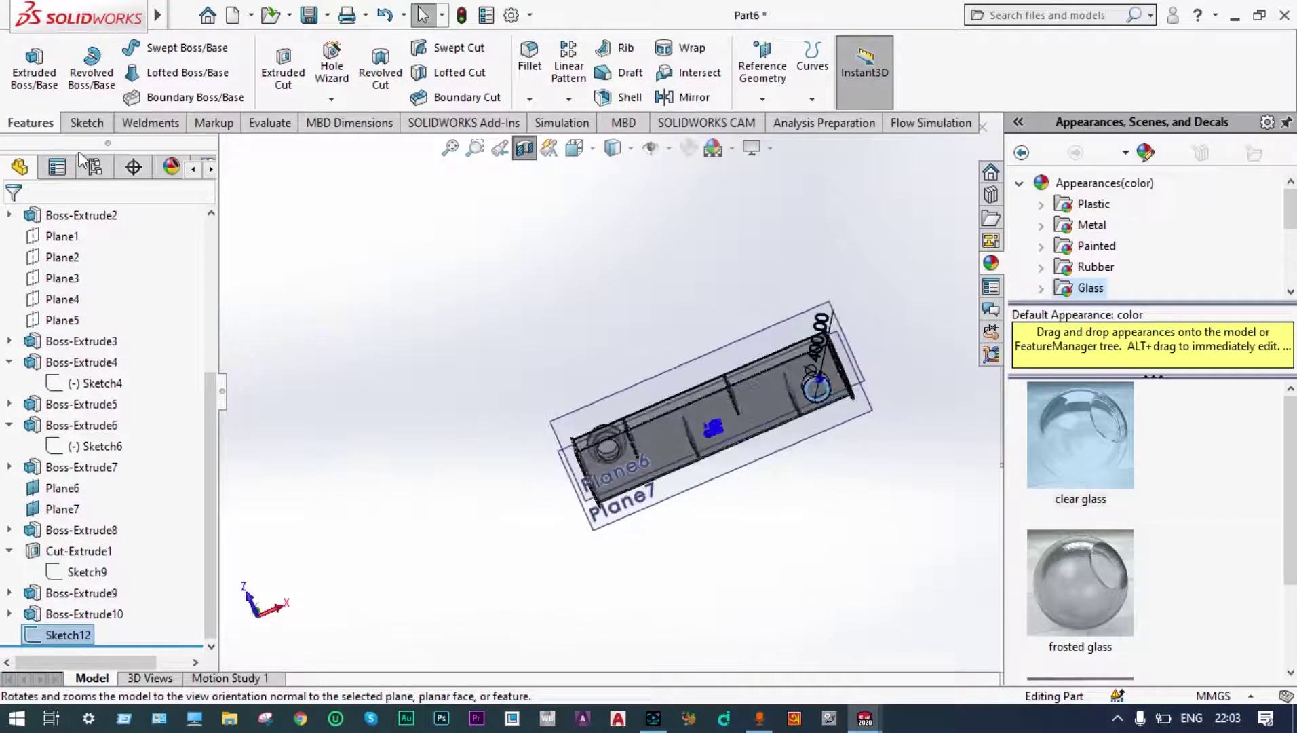
pyautogui.click(285, 70)
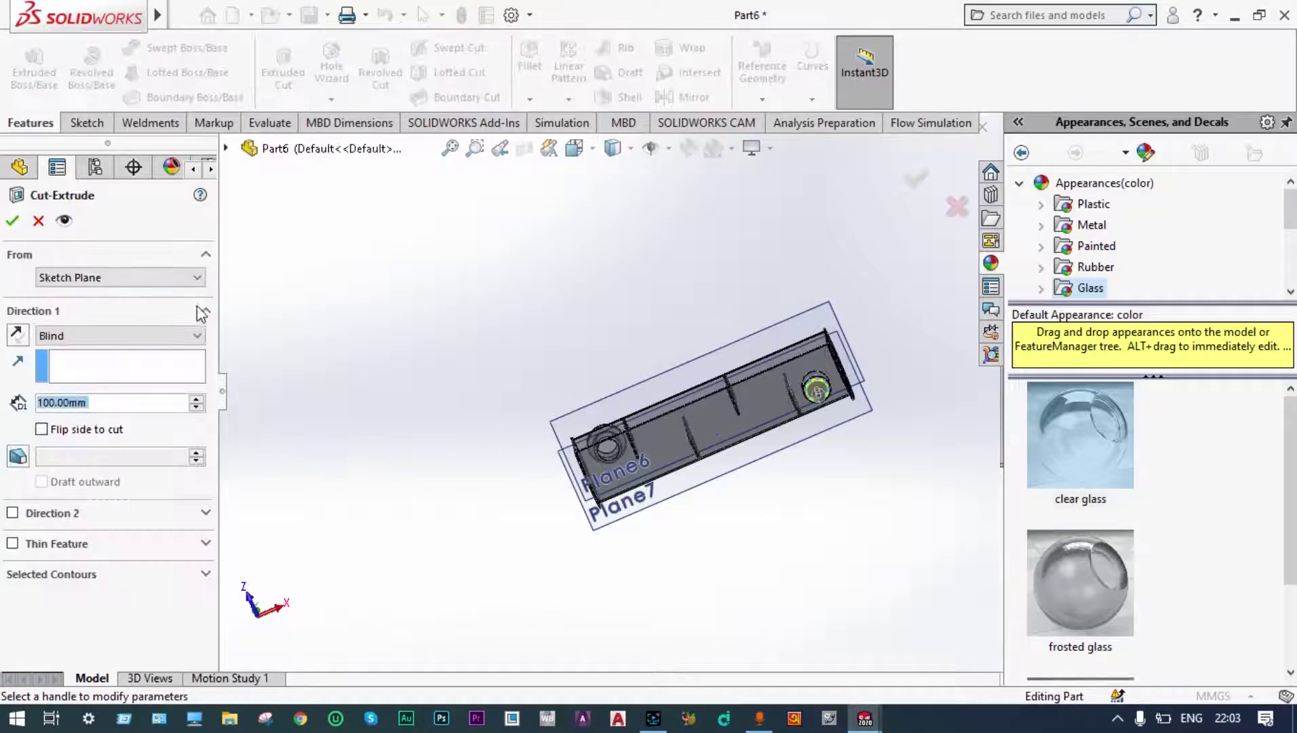
pyautogui.click(197, 336)
pyautogui.click(122, 415)
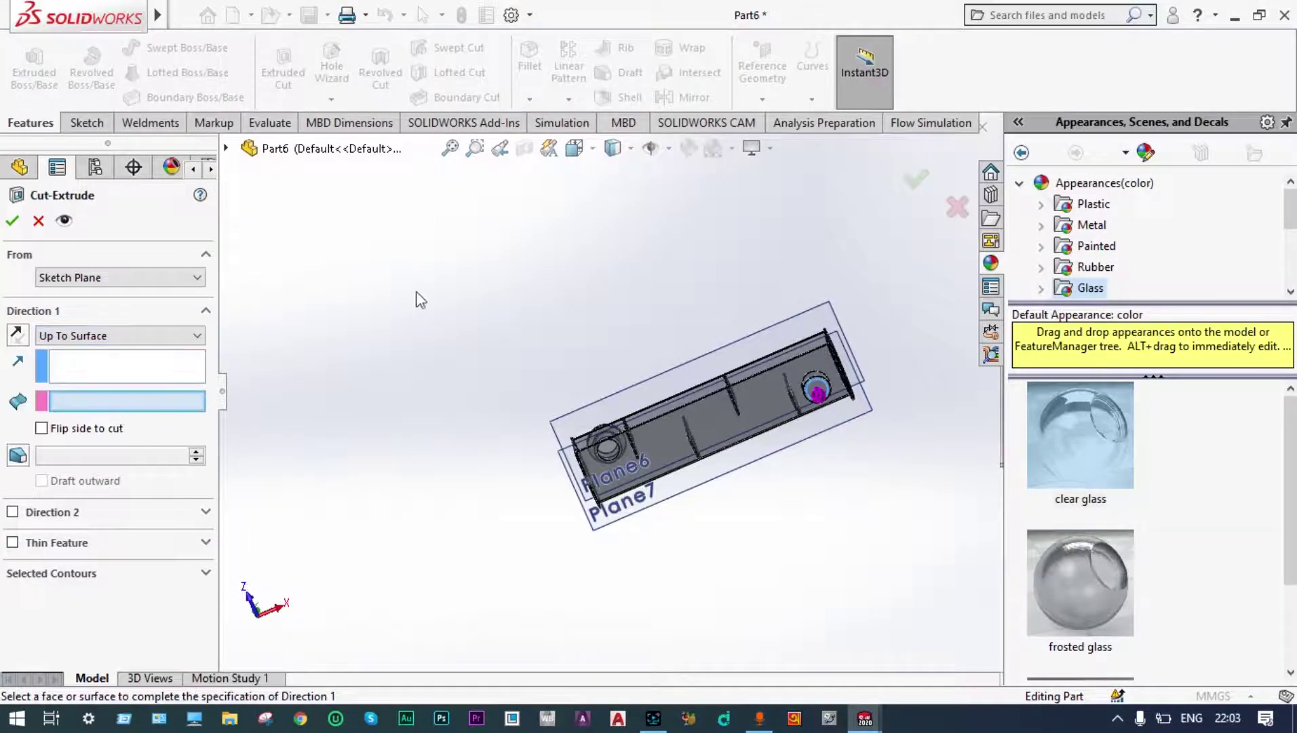
pyautogui.moveTo(440, 295); pyautogui.dragTo(738, 339, button='middle')
pyautogui.press('f')
pyautogui.scroll(-5, 737, 339)
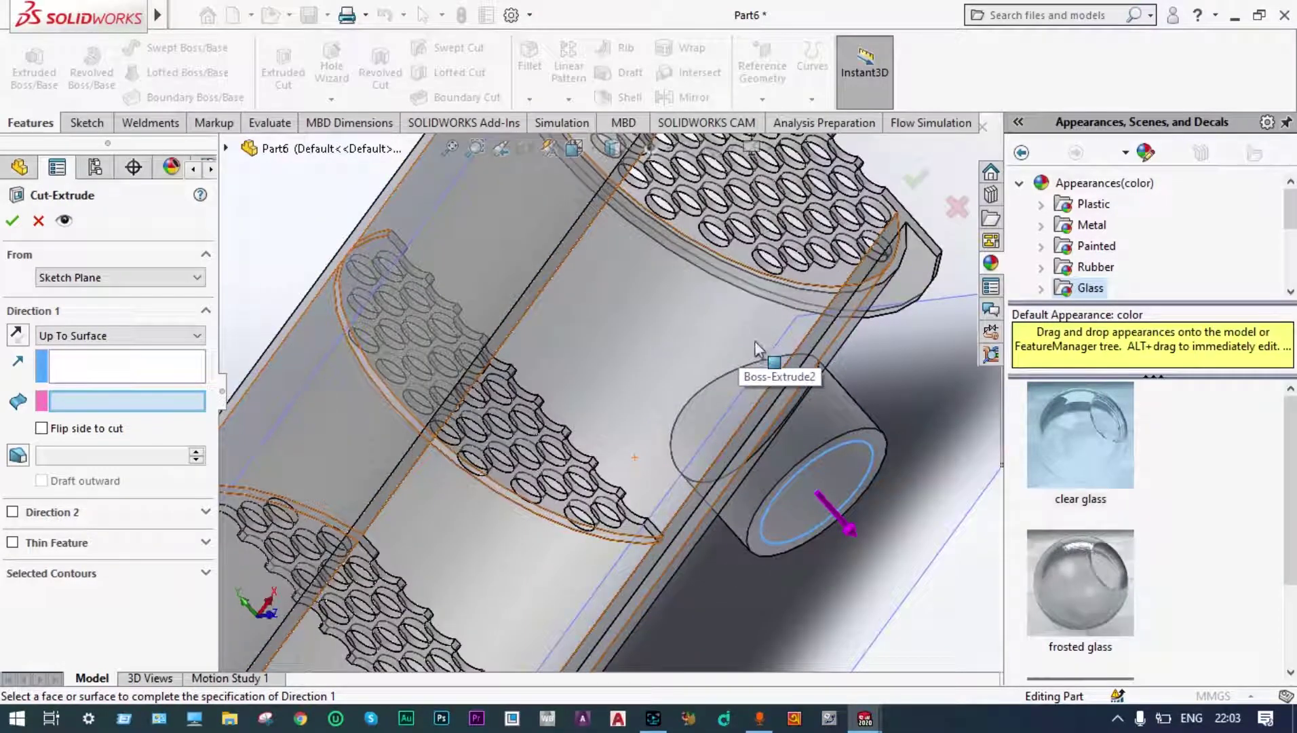
pyautogui.moveTo(848, 342); pyautogui.dragTo(813, 329, button='middle')
pyautogui.click(814, 329)
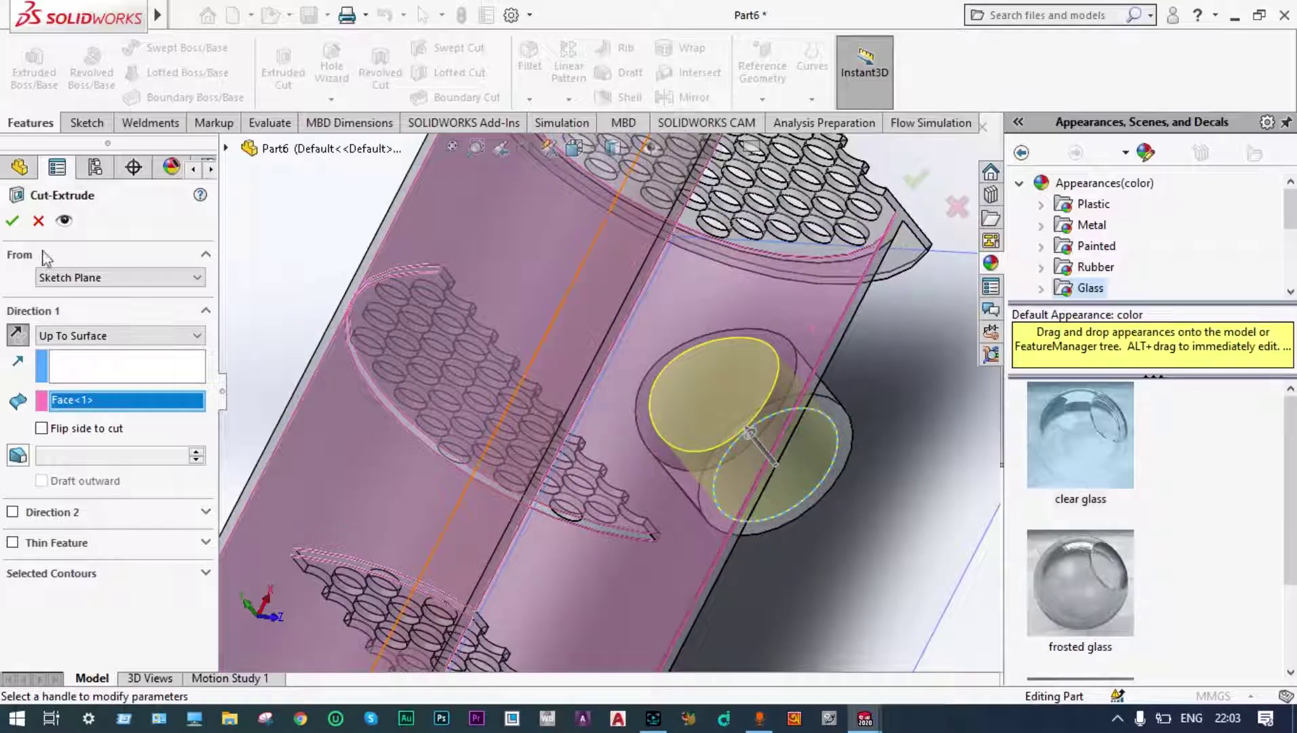
pyautogui.click(13, 222)
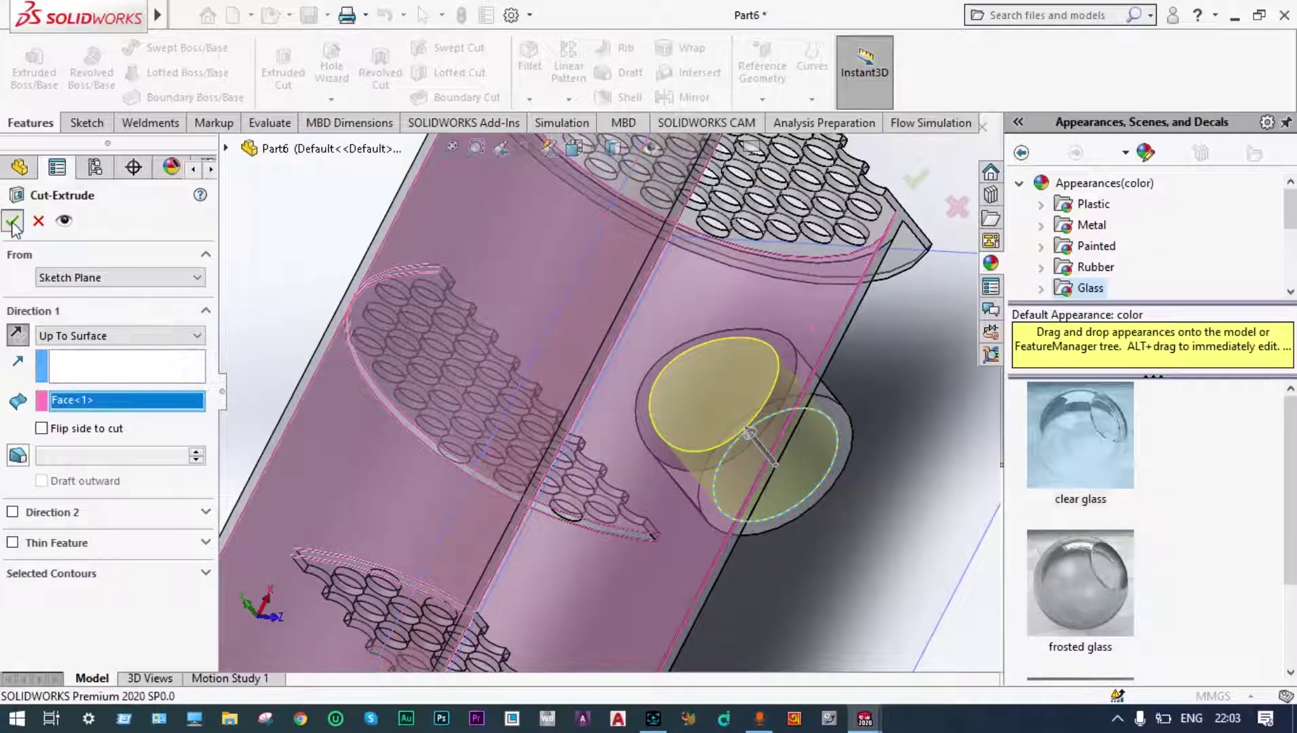
# - Start a new sketch on Plane7 and orient the view normal to it
pyautogui.scroll(4, 500, 373)
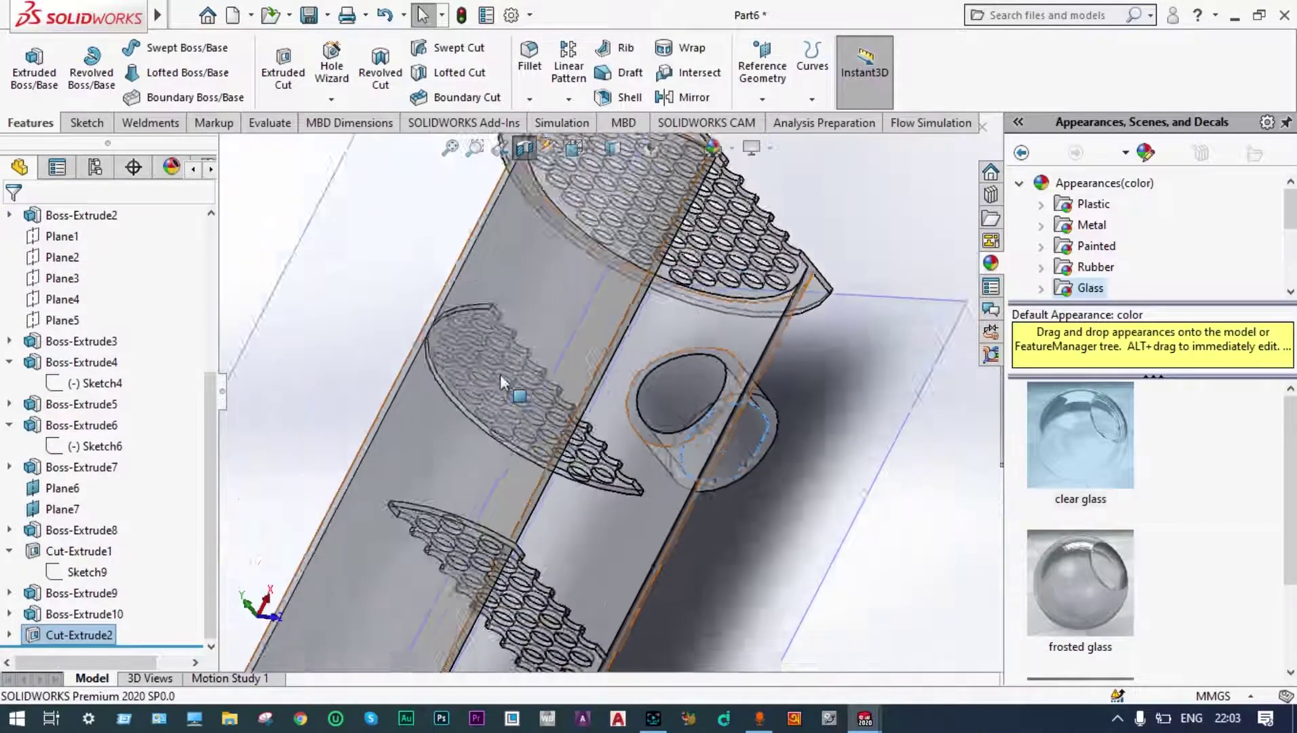
pyautogui.moveTo(780, 384); pyautogui.dragTo(685, 280, button='middle')
pyautogui.scroll(4, 829, 321)
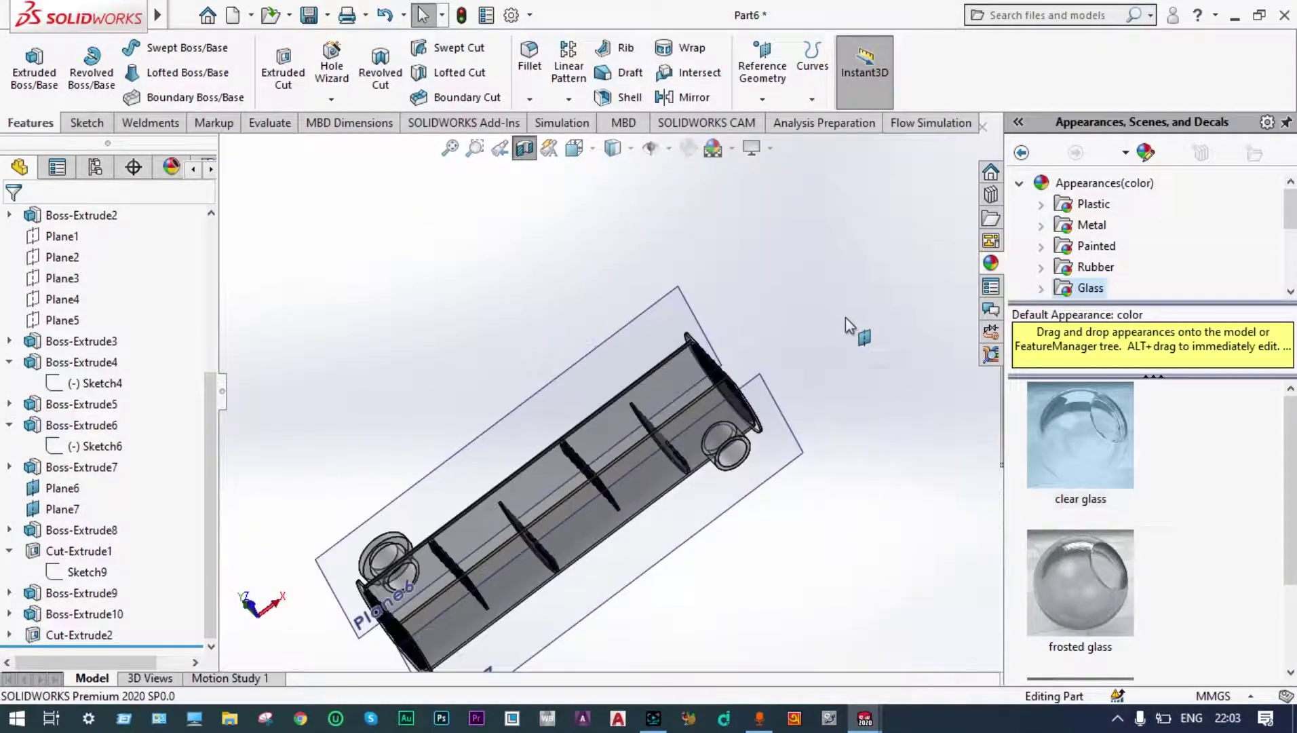
pyautogui.moveTo(846, 318); pyautogui.dragTo(763, 384, button='middle')
pyautogui.scroll(-2, 696, 439)
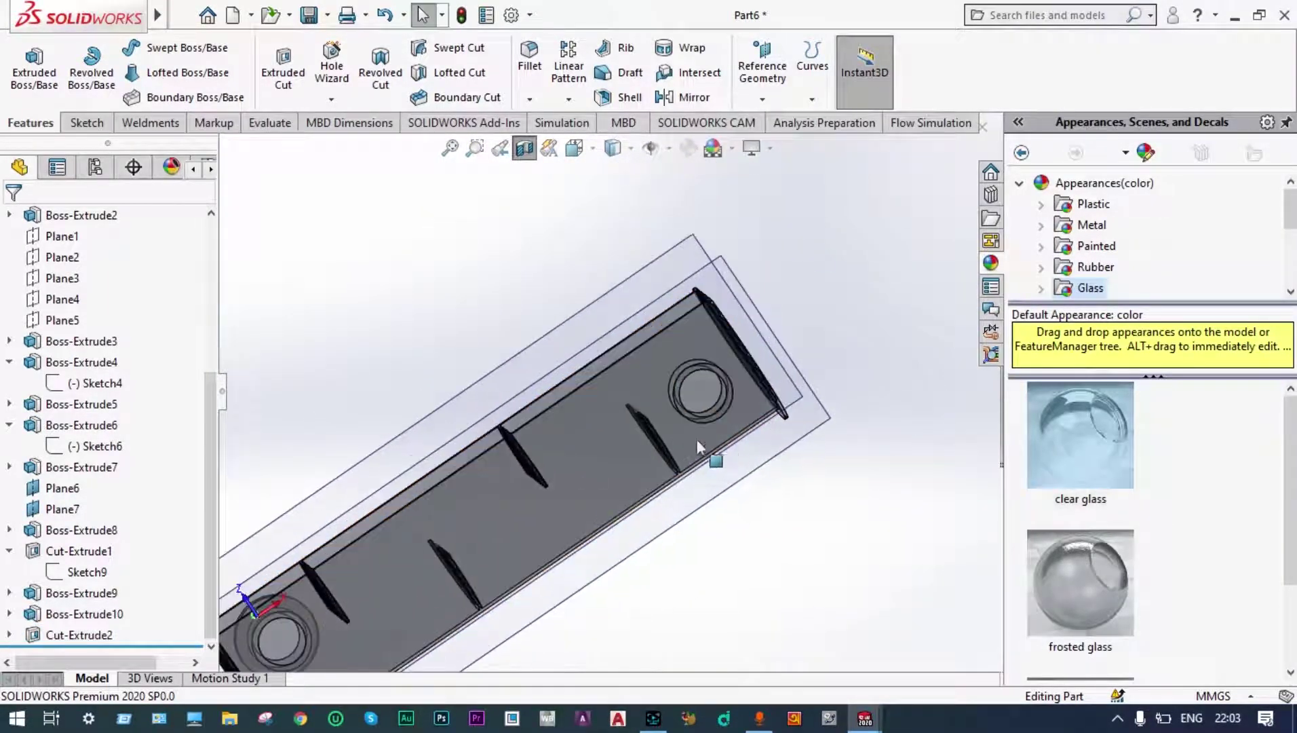
pyautogui.click(742, 465)
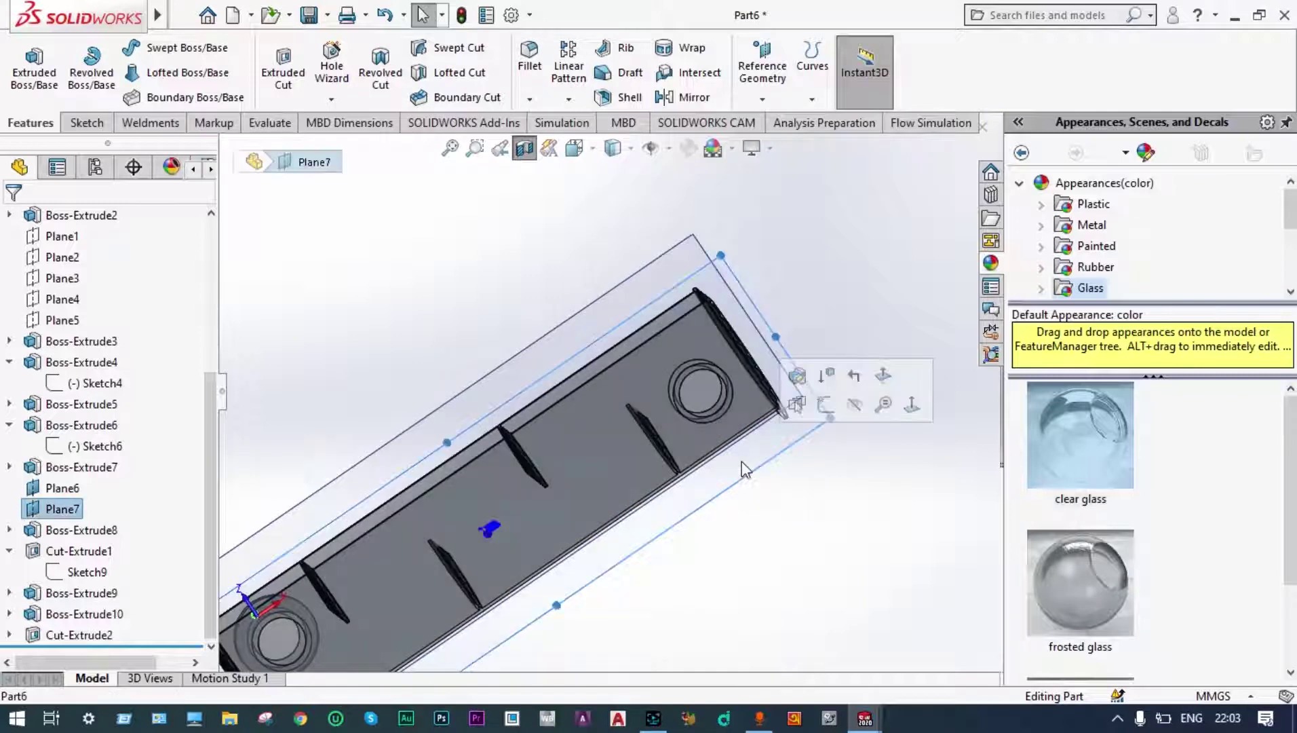
pyautogui.click(825, 406)
pyautogui.rightClick(99, 641)
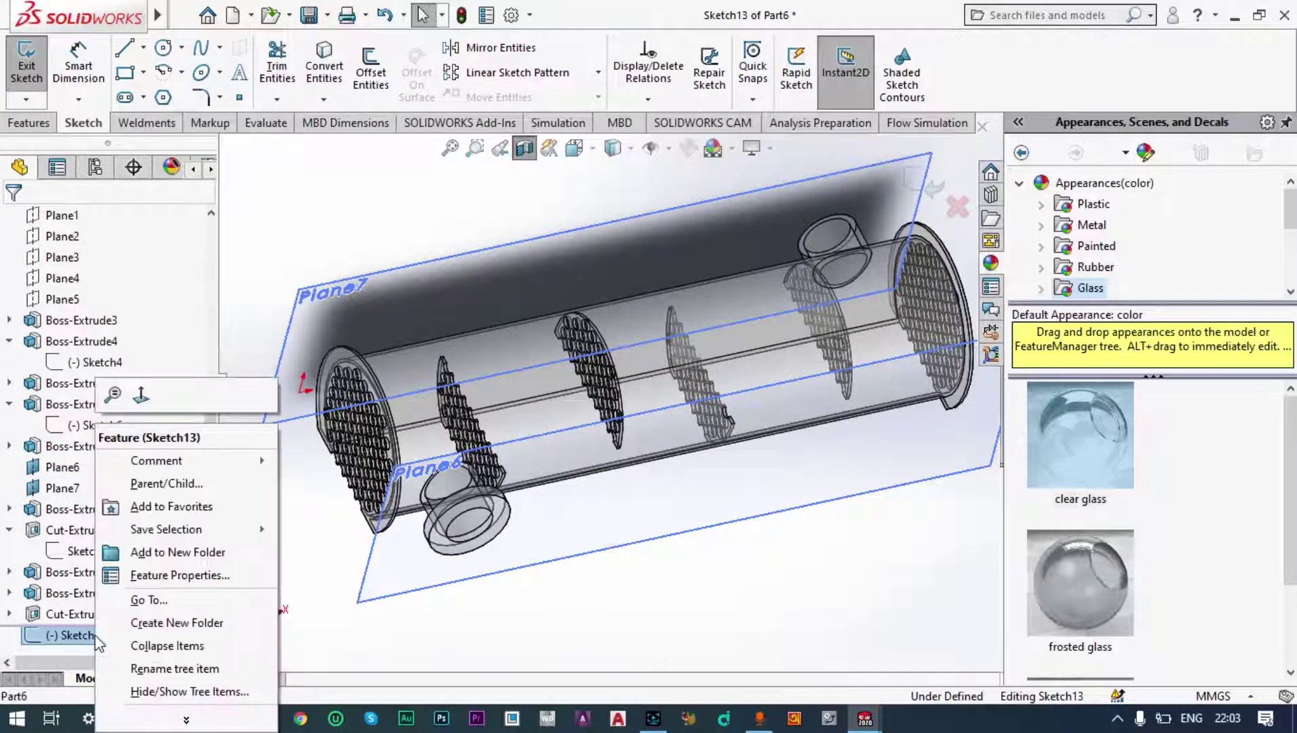
pyautogui.click(141, 394)
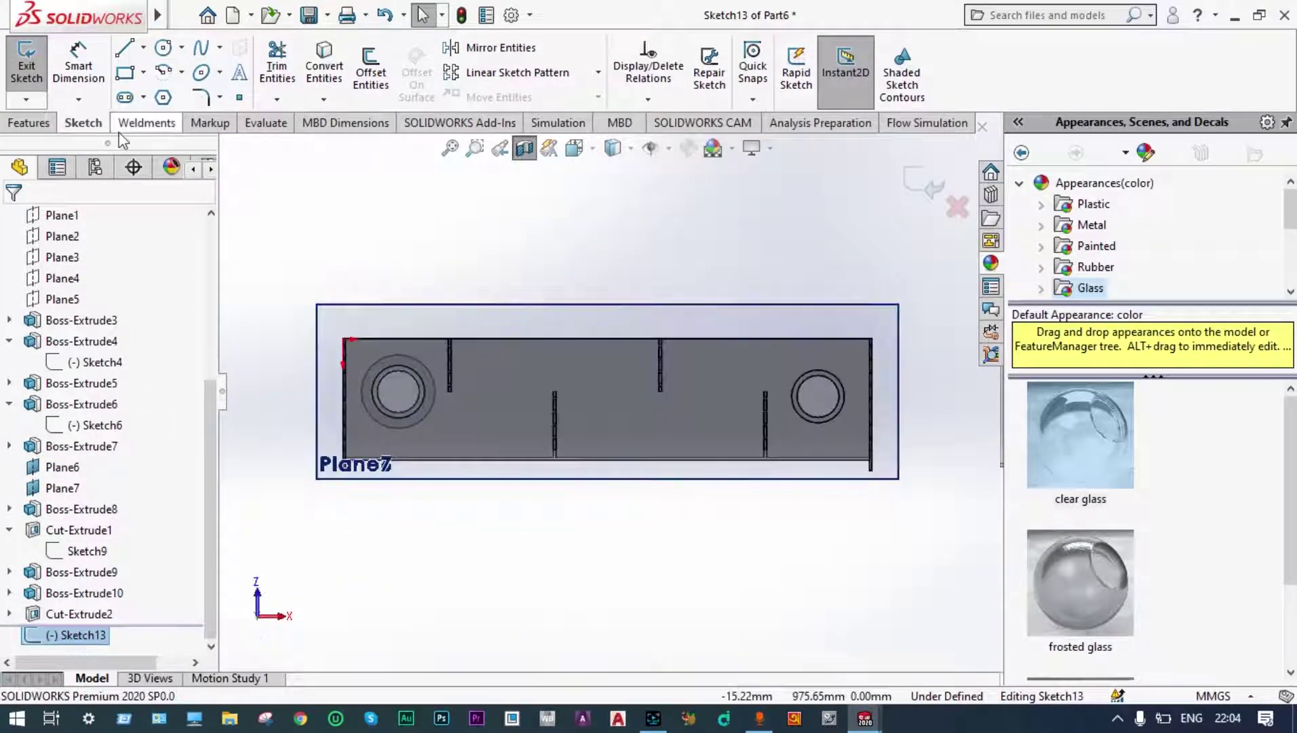
# - Sketch two concentric circles on the lower nozzle's centre: one 400 mm in diameter at its bore and one about 811 mm outside it
pyautogui.click(163, 48)
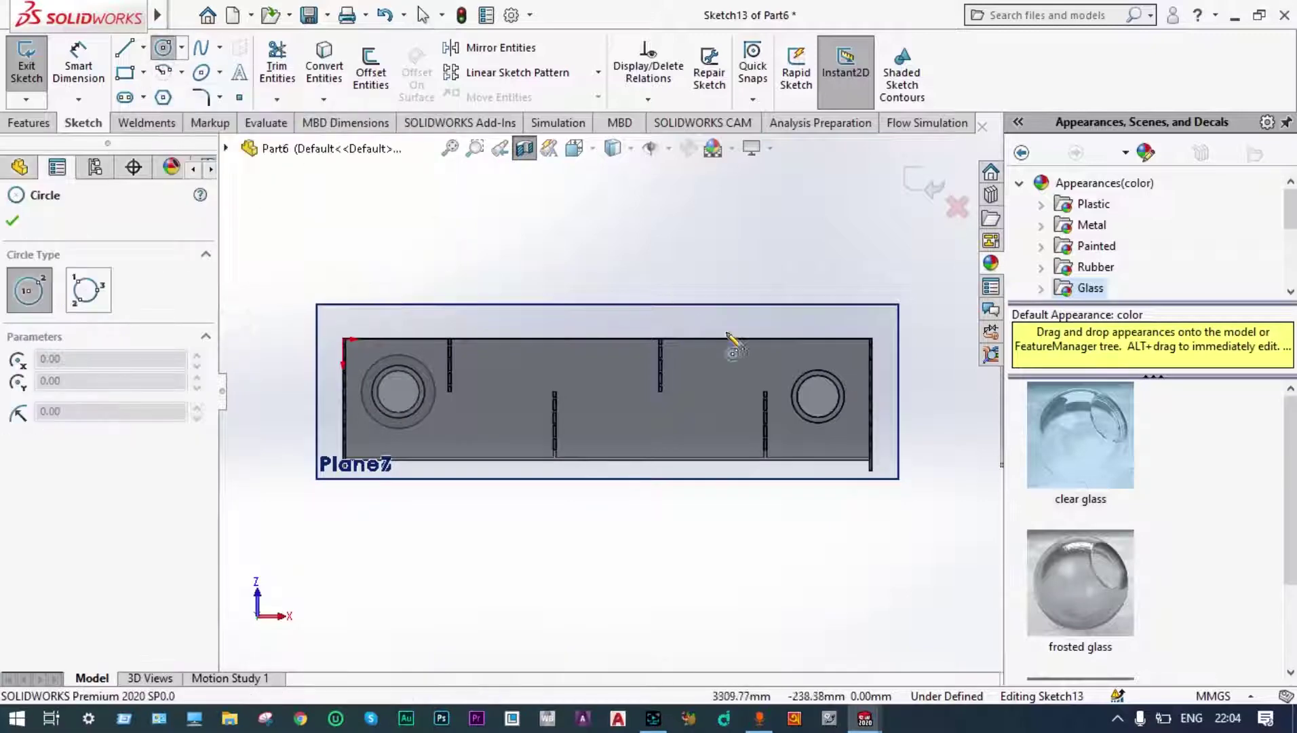
pyautogui.click(819, 397)
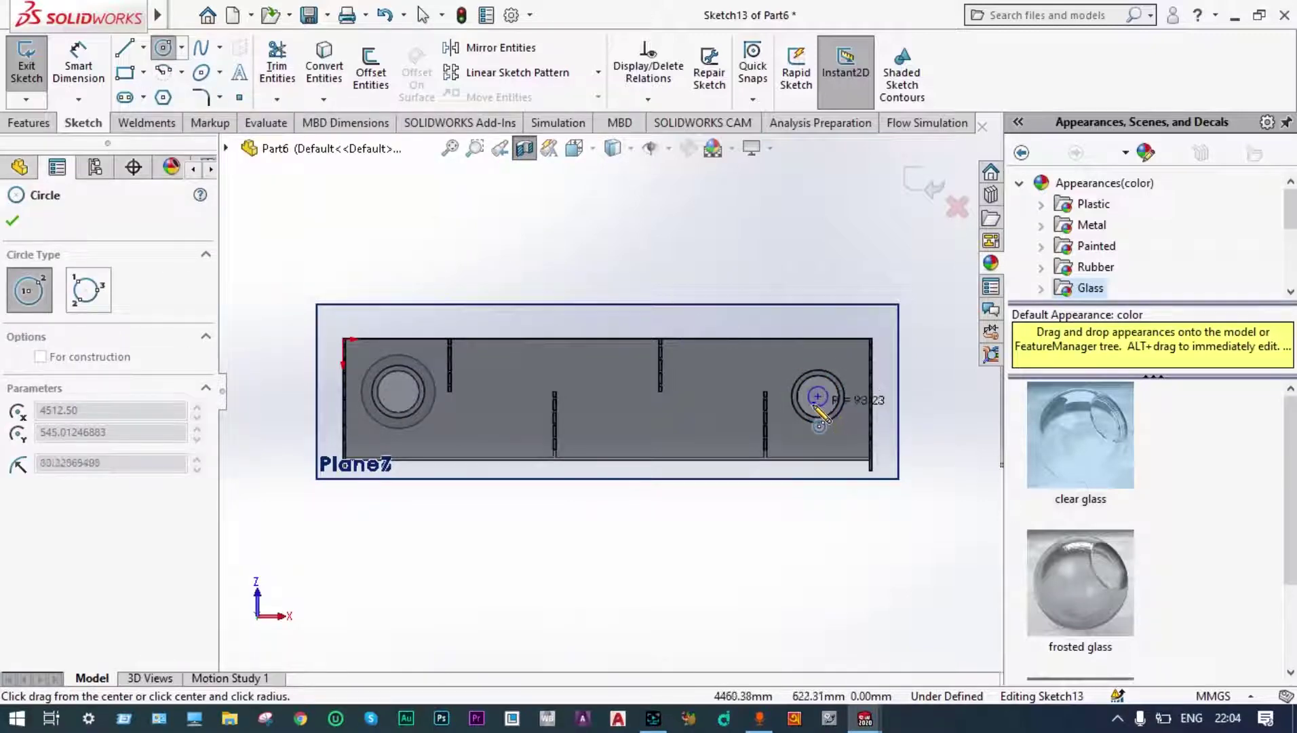
pyautogui.click(809, 412)
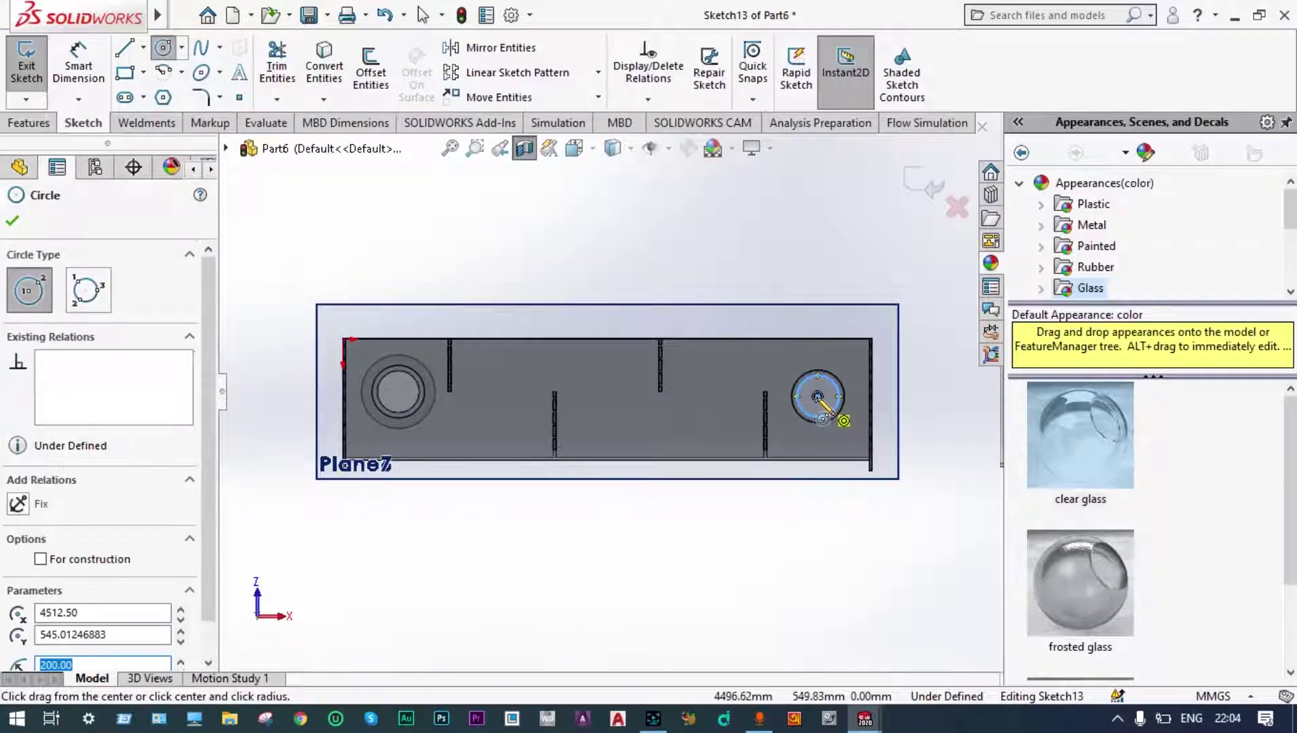
pyautogui.click(818, 397)
pyautogui.click(791, 426)
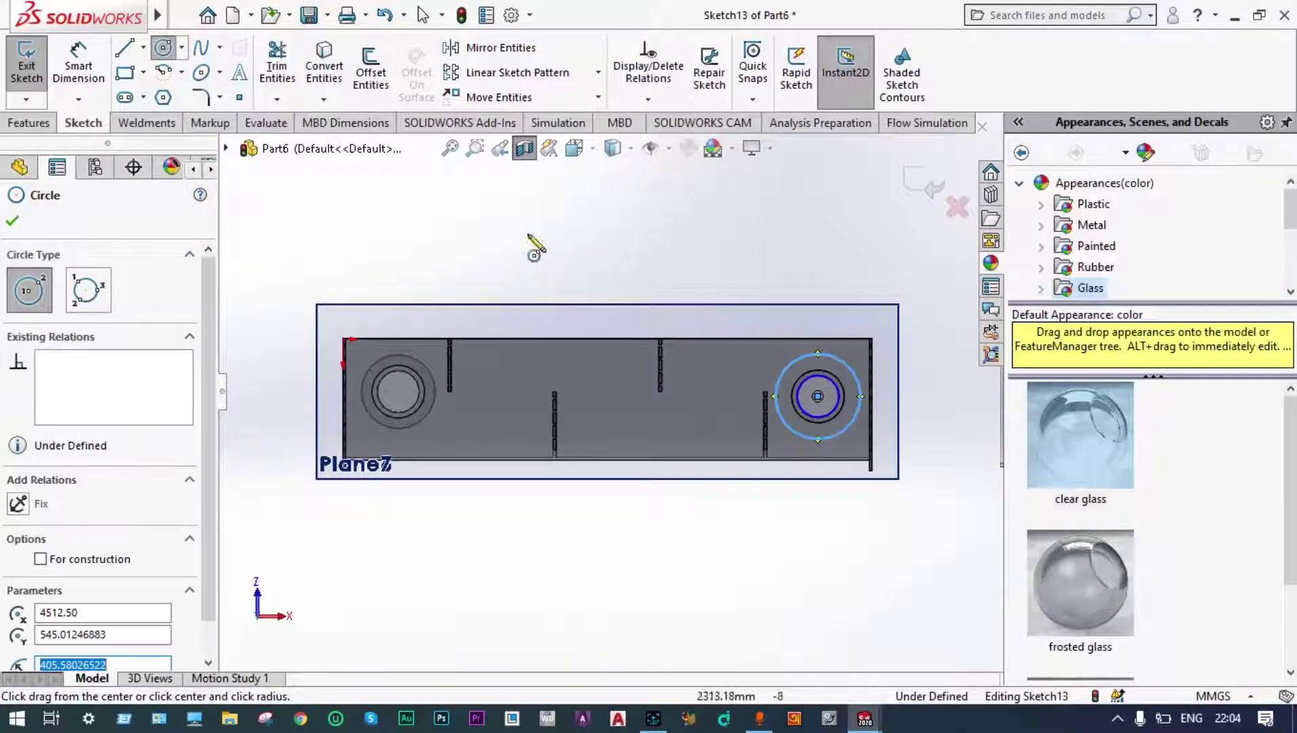
pyautogui.press('Escape')
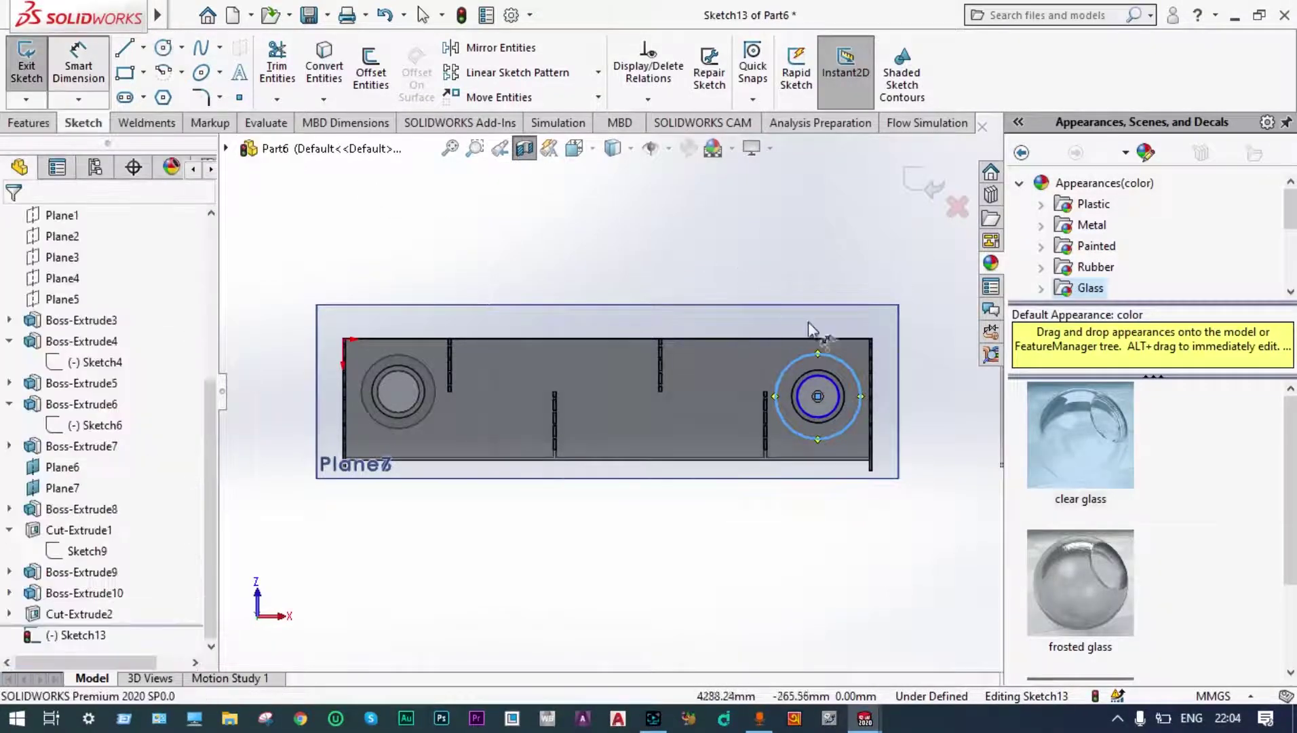
# - Set the outer circle's diameter to 700 mm and finish the sketch
pyautogui.click(842, 367)
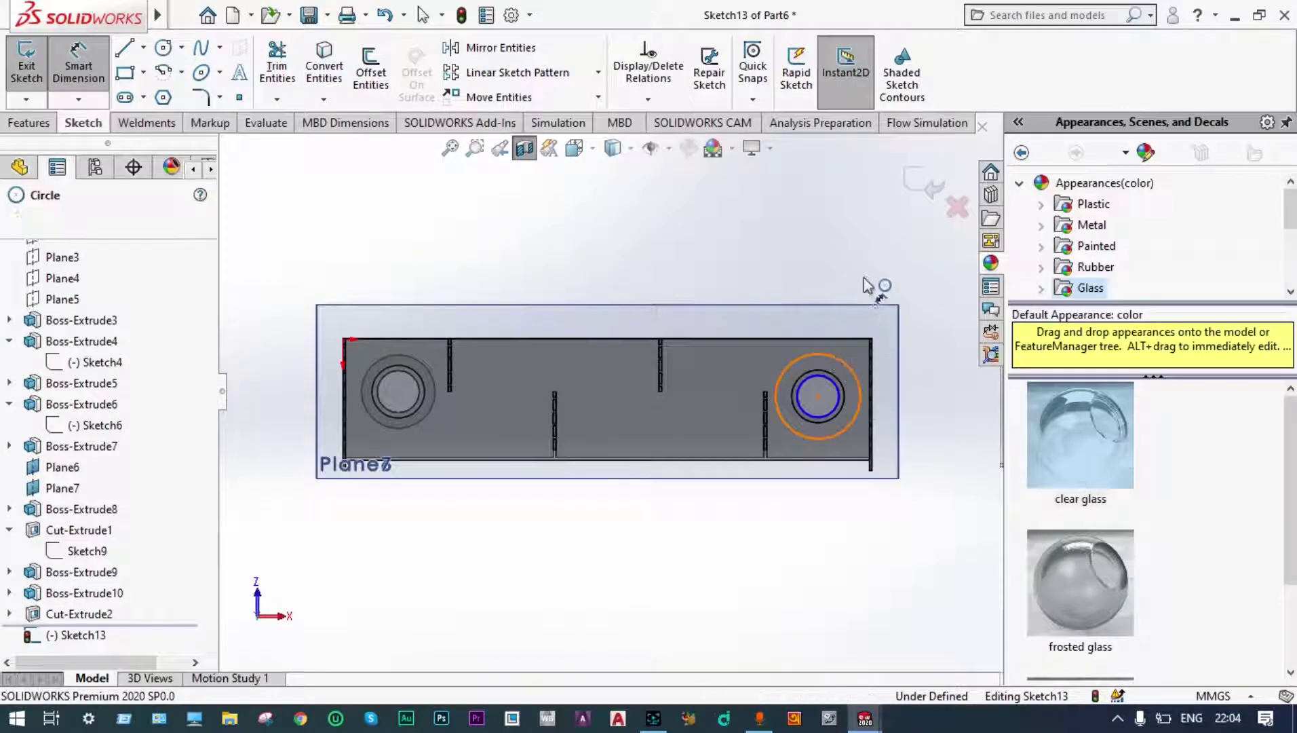
pyautogui.click(869, 270)
pyautogui.write('700')
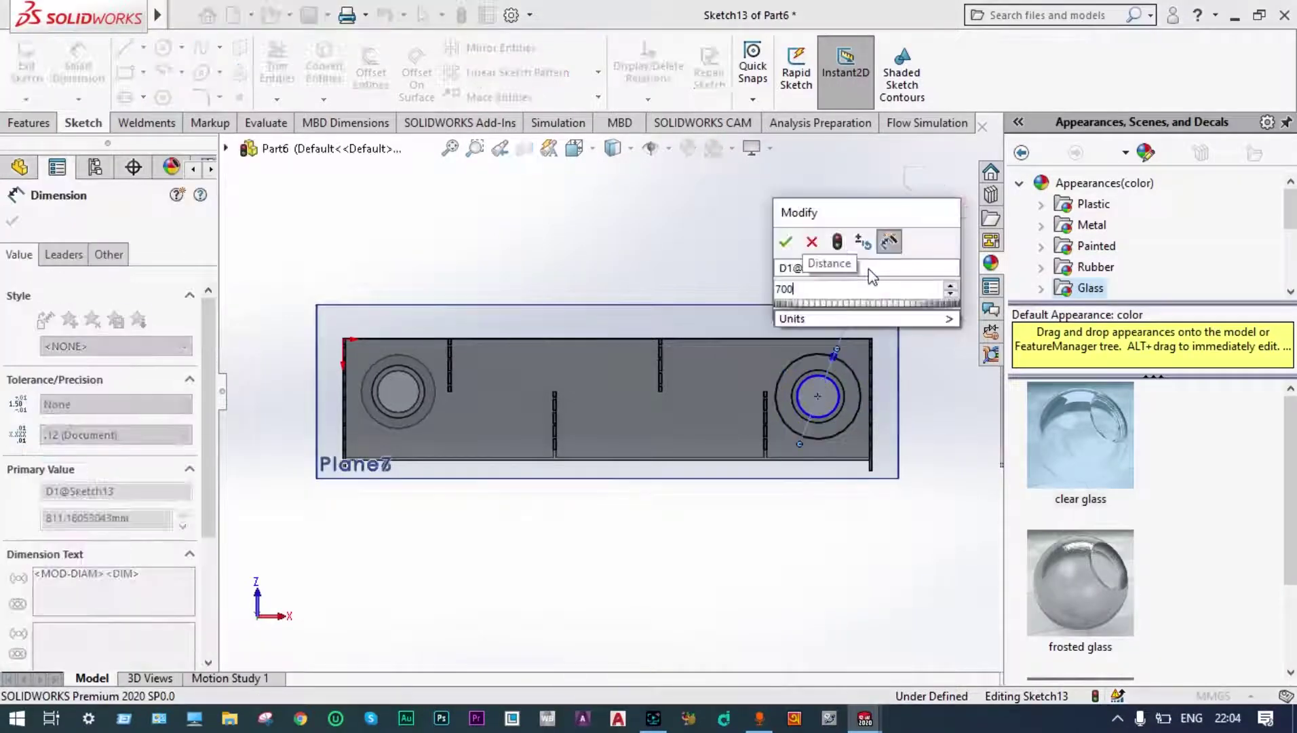
pyautogui.press('Return')
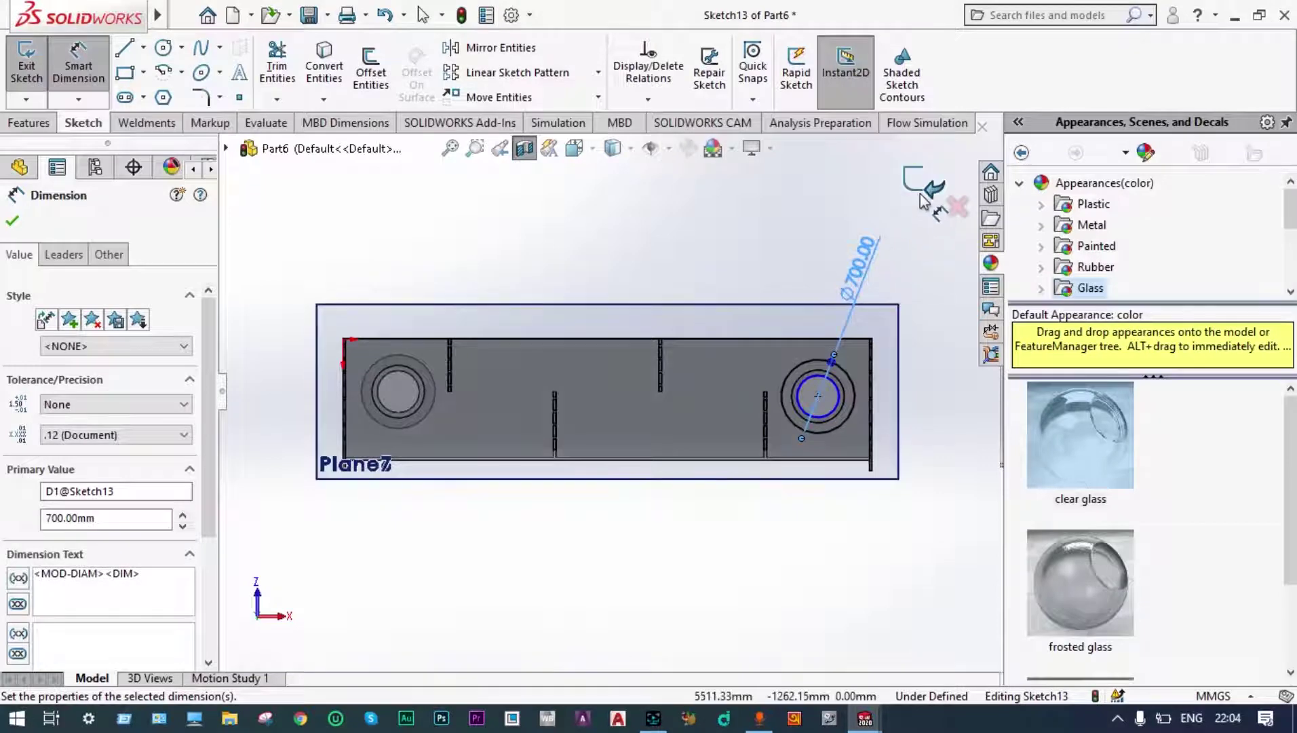
pyautogui.click(923, 196)
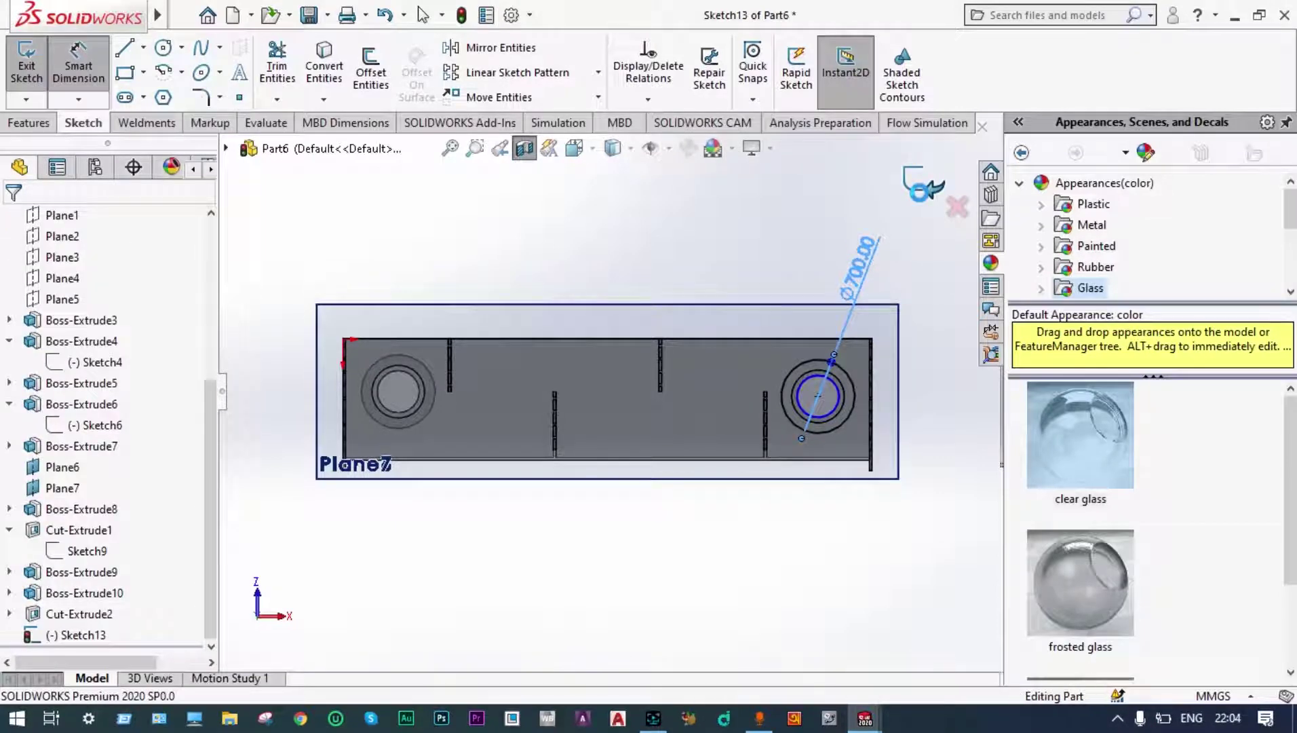
pyautogui.click(921, 192)
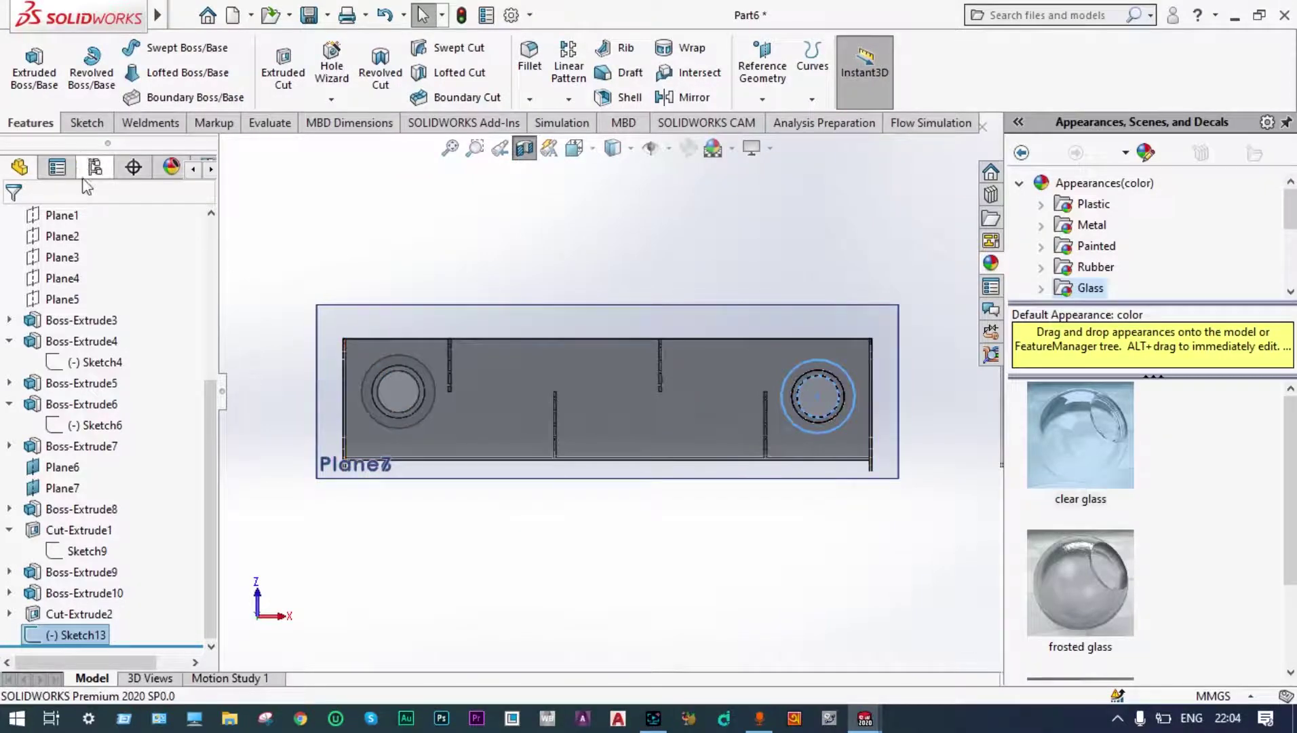
# - Extrude the ring sketch as a 100 mm blind boss, merged with the body, to form the lower nozzle's flange
pyautogui.click(64, 104)
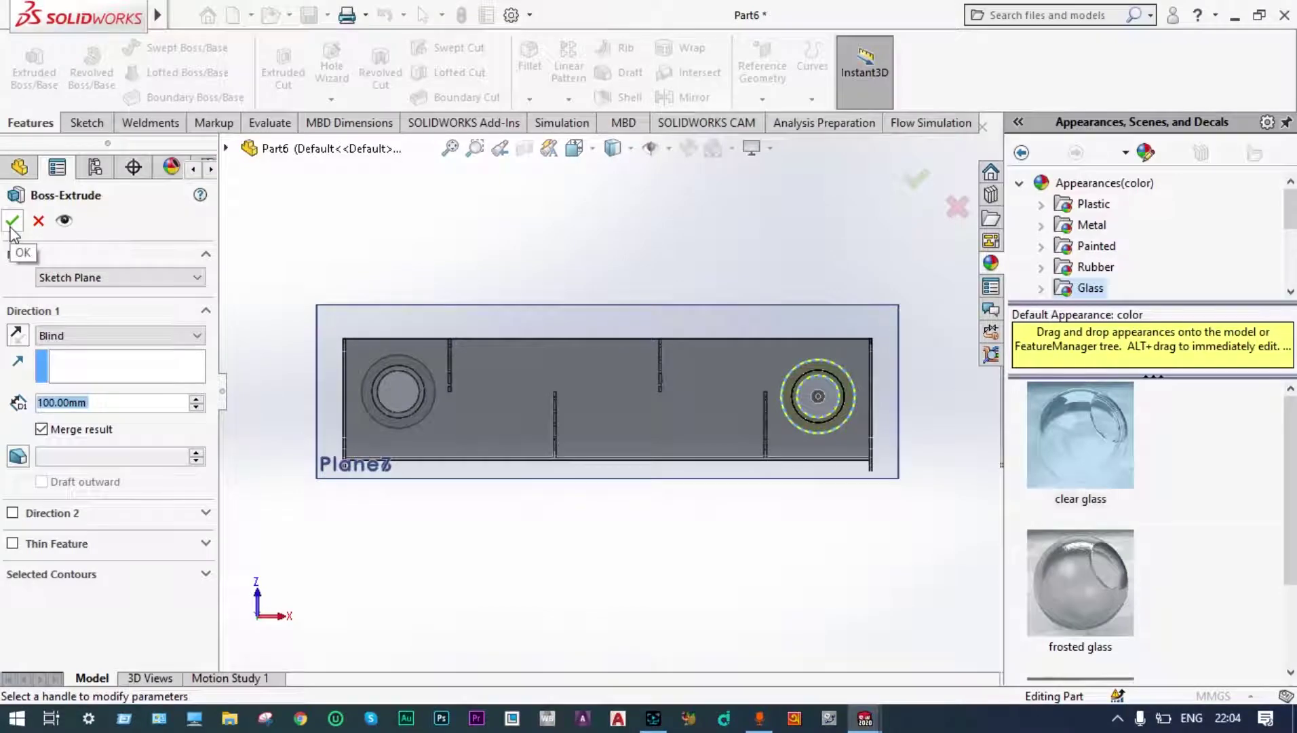
pyautogui.click(12, 224)
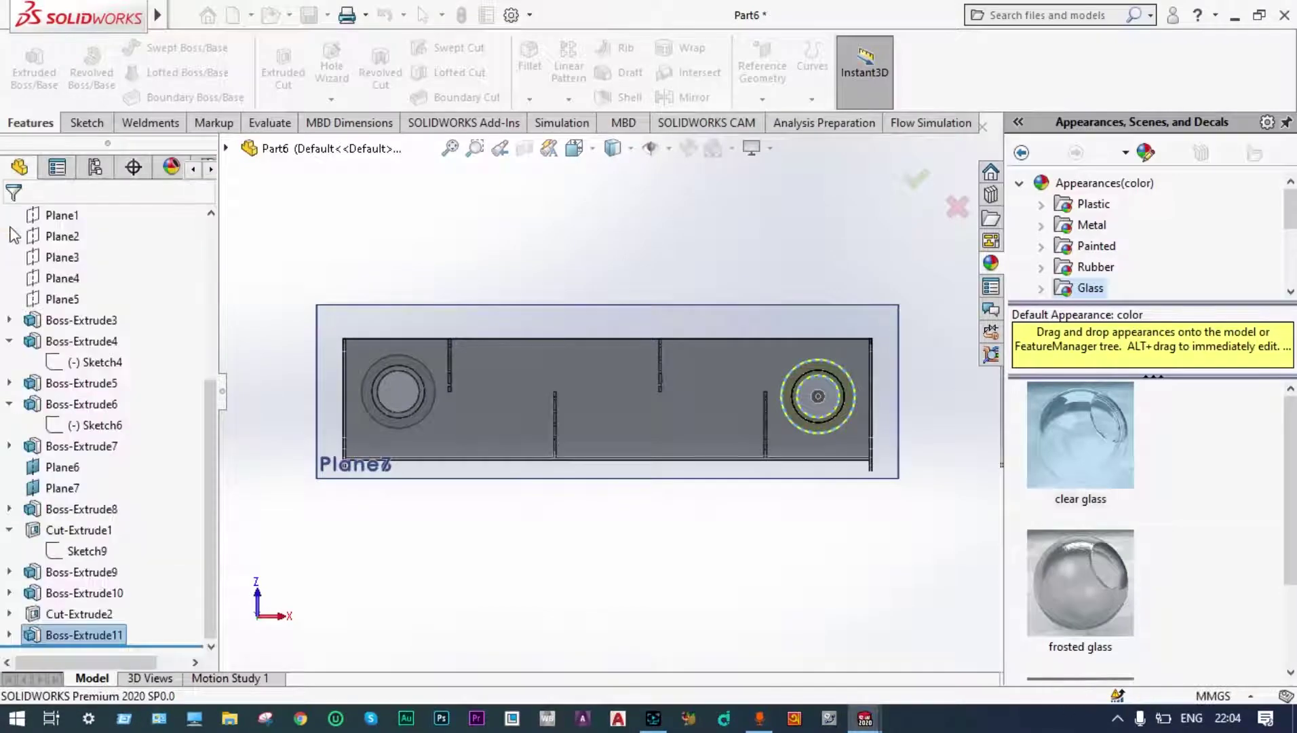
pyautogui.moveTo(397, 236)
pyautogui.mouseDown(button='middle')
pyautogui.moveTo(468, 408)
pyautogui.moveTo(429, 507)
pyautogui.mouseUp(button='middle')
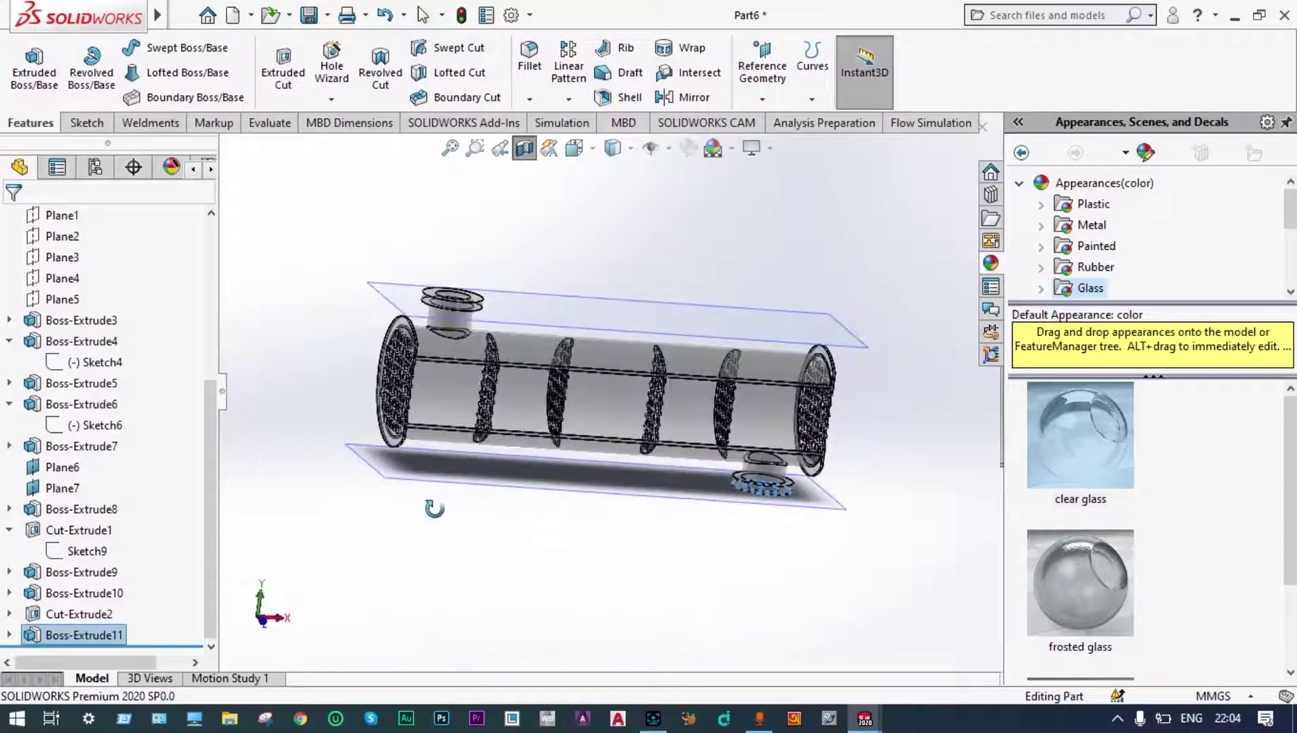
# - Hide the reference planes Plane7 and Plane6
pyautogui.scroll(-3, 441, 451)
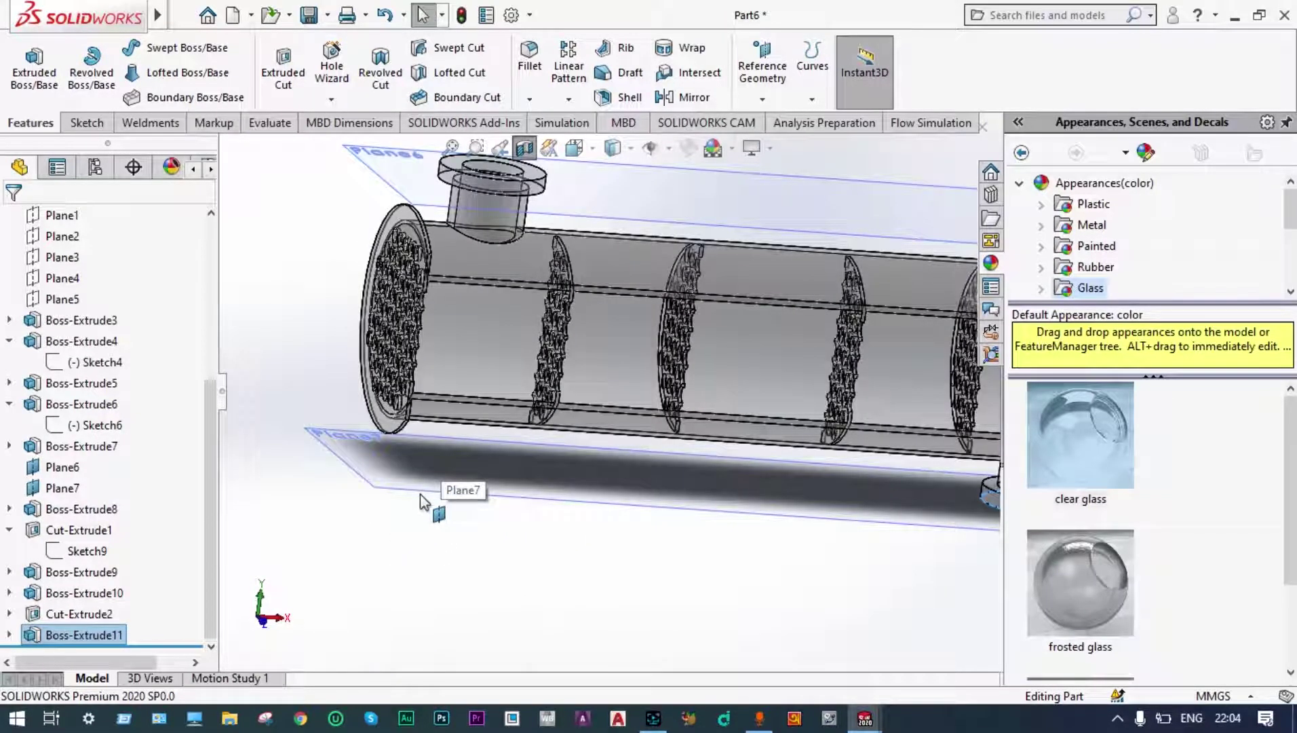
pyautogui.rightClick(421, 494)
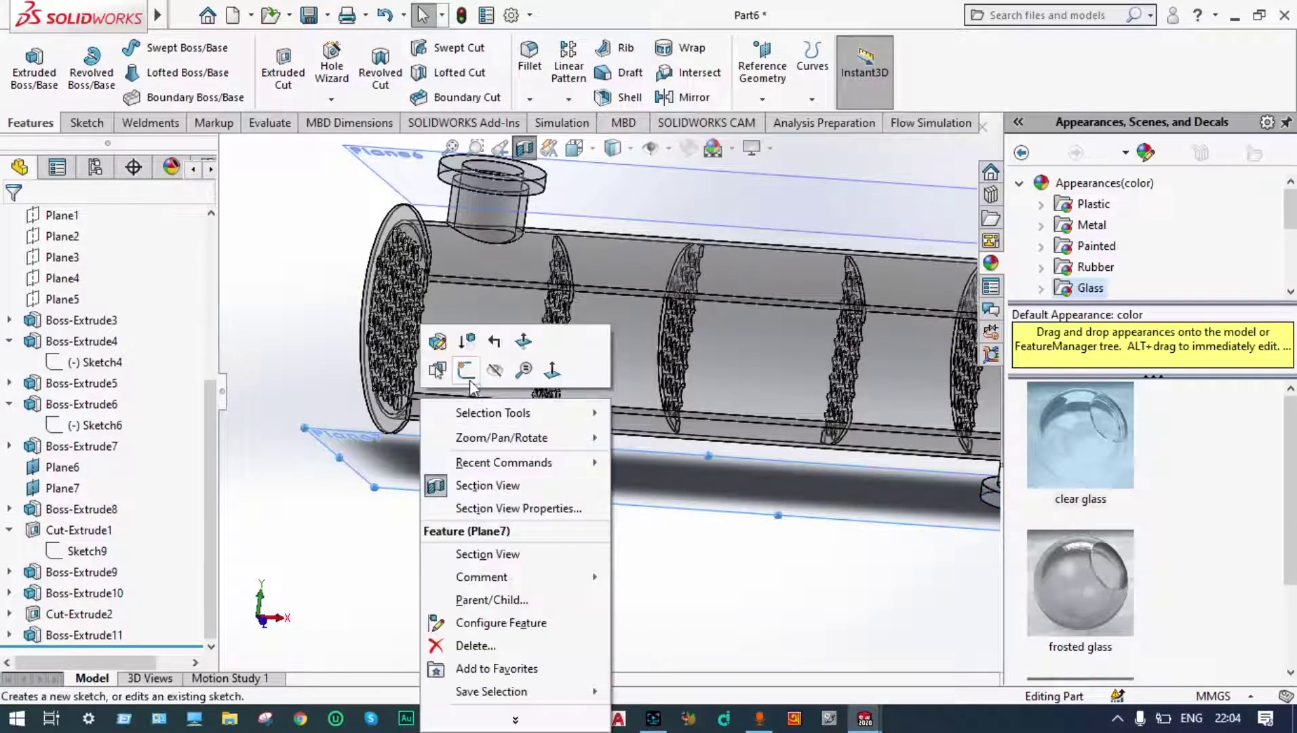
pyautogui.click(495, 369)
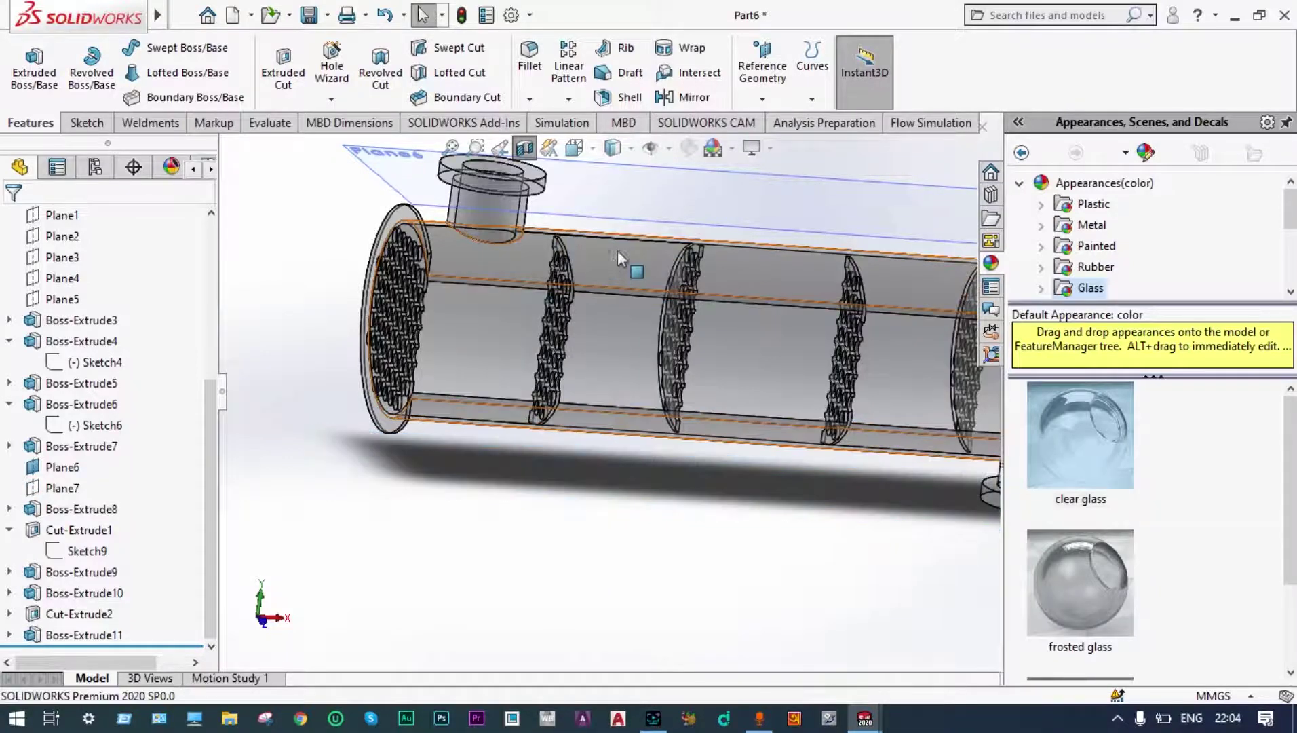
pyautogui.rightClick(629, 221)
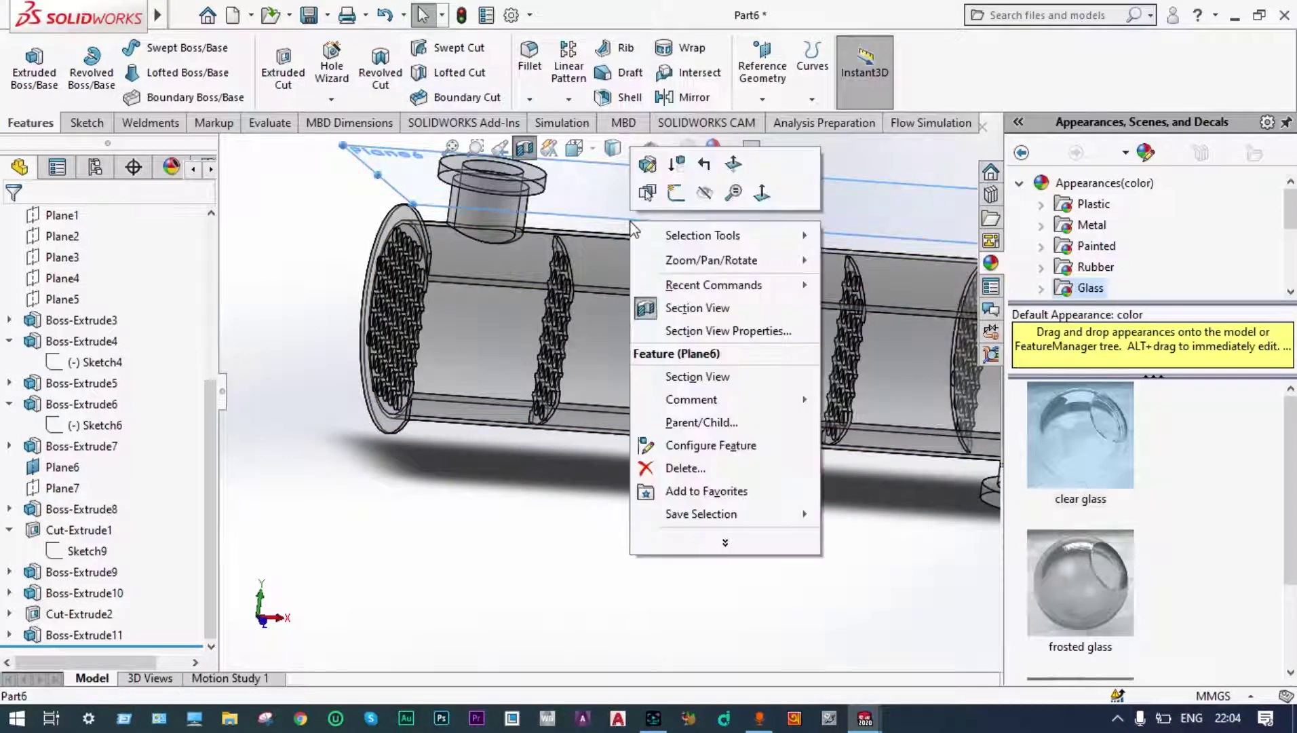
pyautogui.click(705, 192)
pyautogui.press('f')
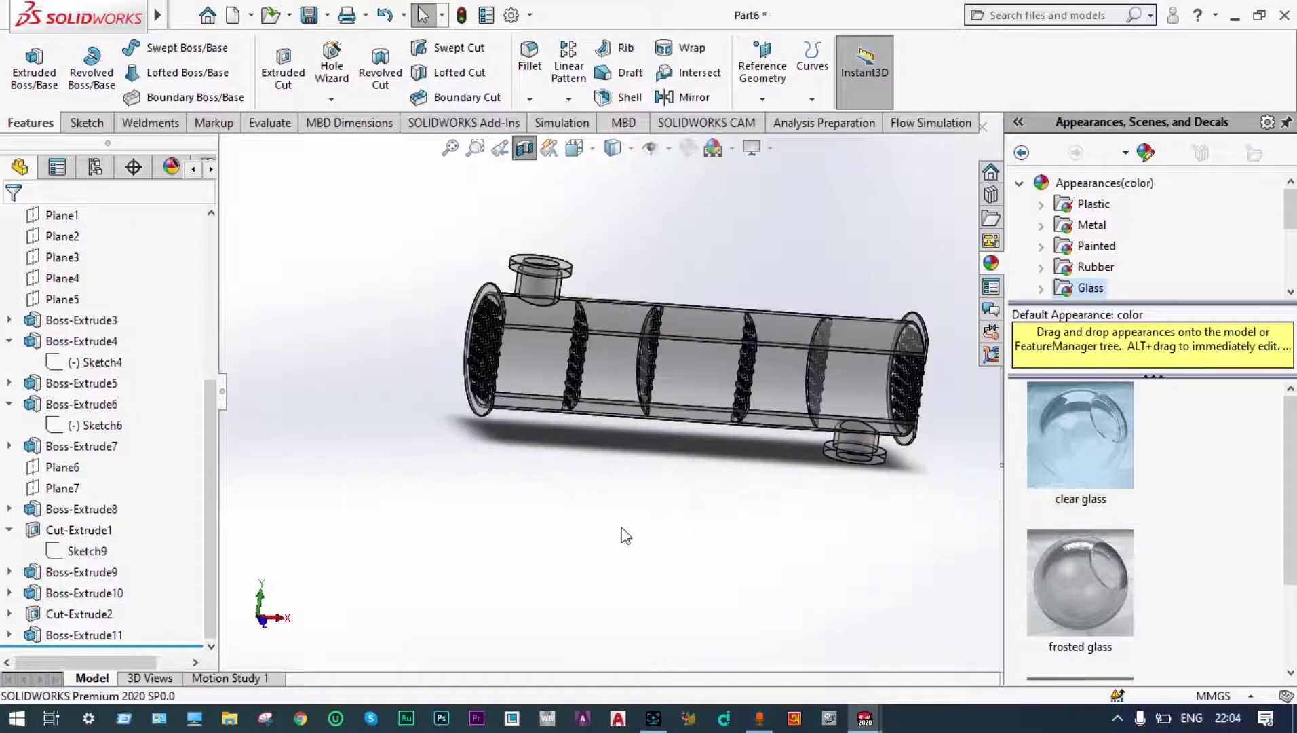
# - Turn off the section view to show the complete heat exchanger shell
pyautogui.moveTo(626, 536); pyautogui.dragTo(606, 493, button='middle')
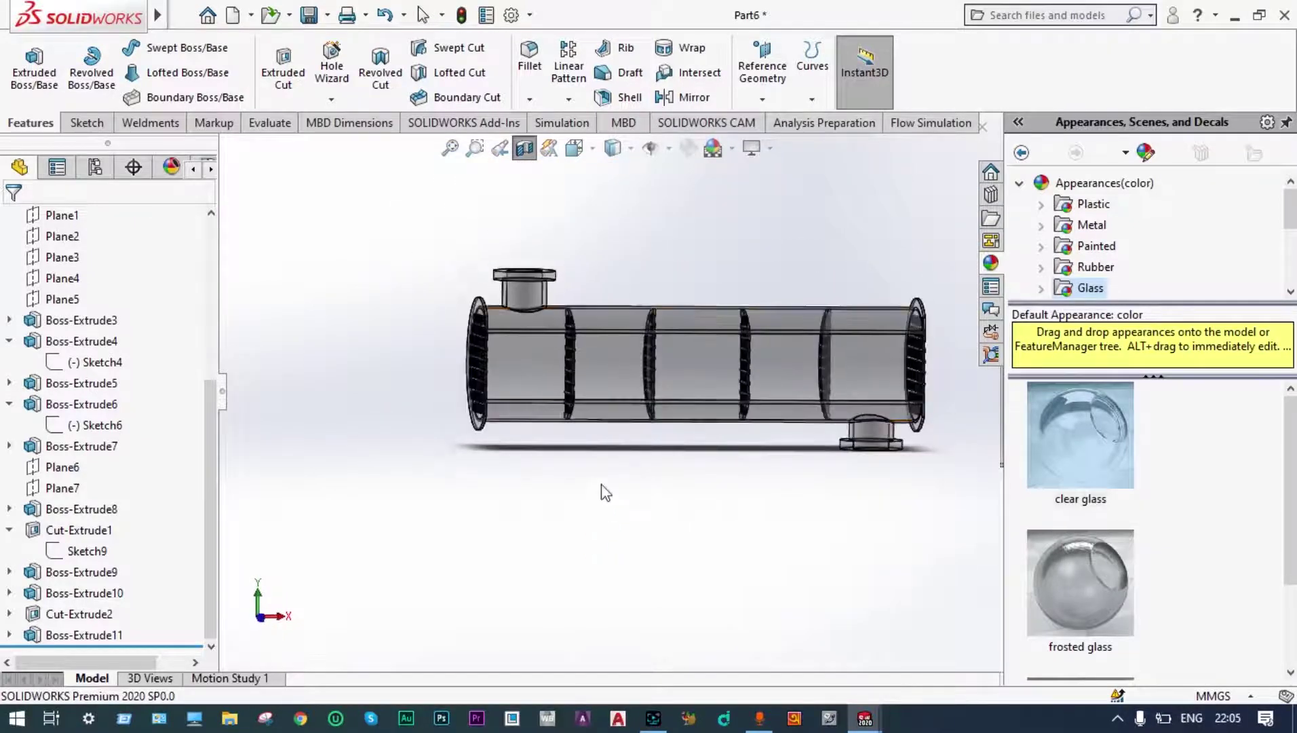
pyautogui.click(524, 147)
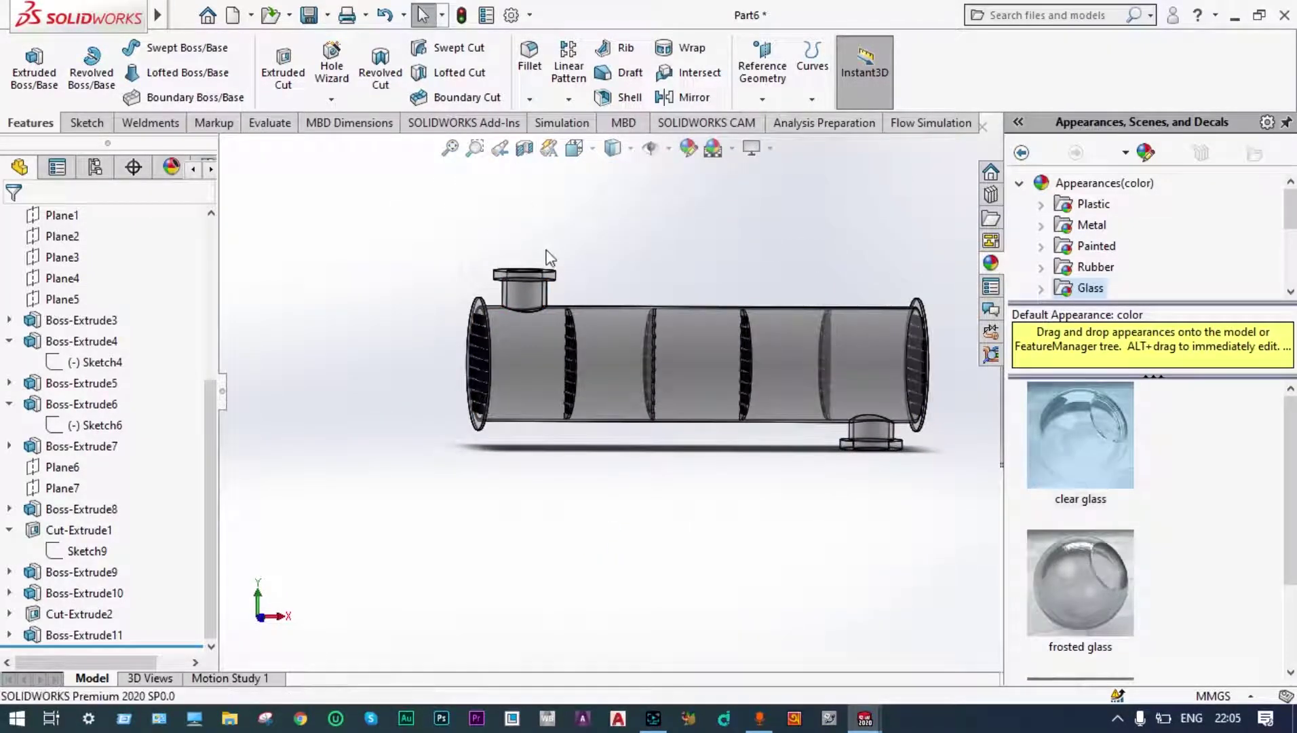
pyautogui.moveTo(556, 251); pyautogui.dragTo(936, 451, button='middle')
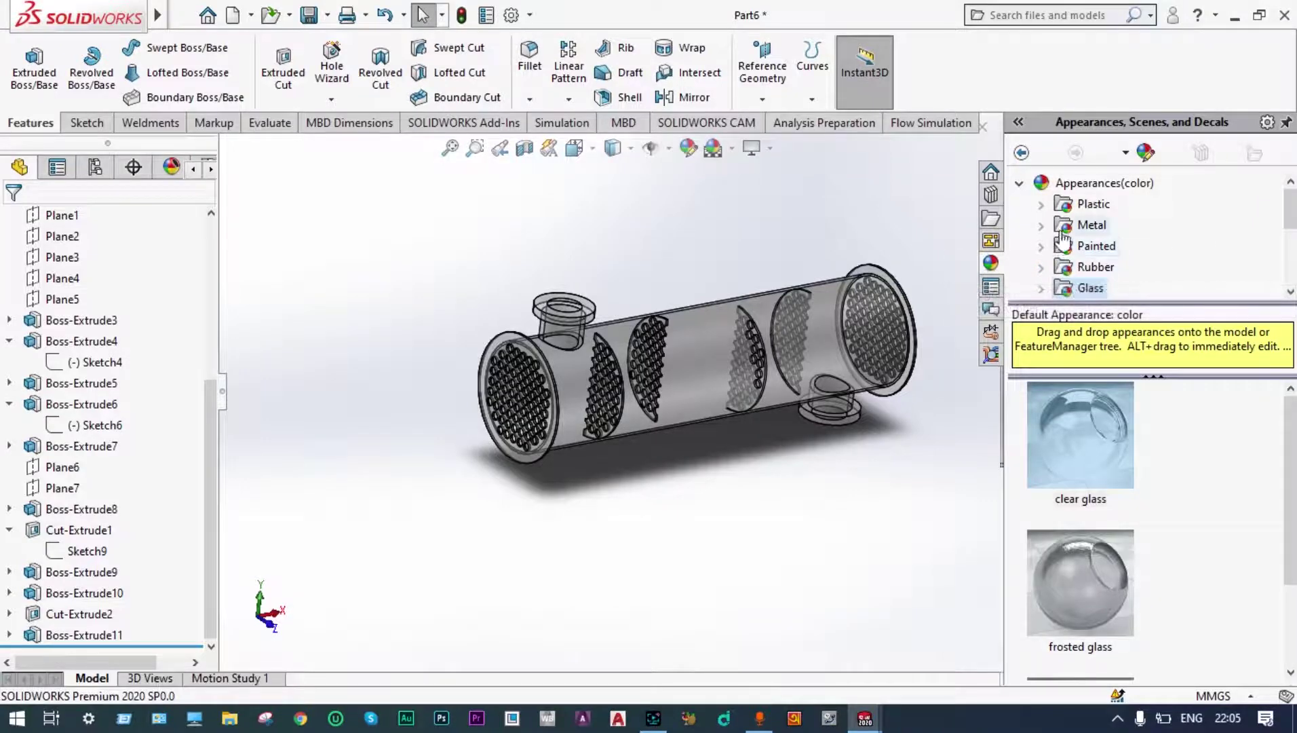
# - Apply the brushed steel appearance from the Metal > Steel library to the entire part
pyautogui.click(1041, 225)
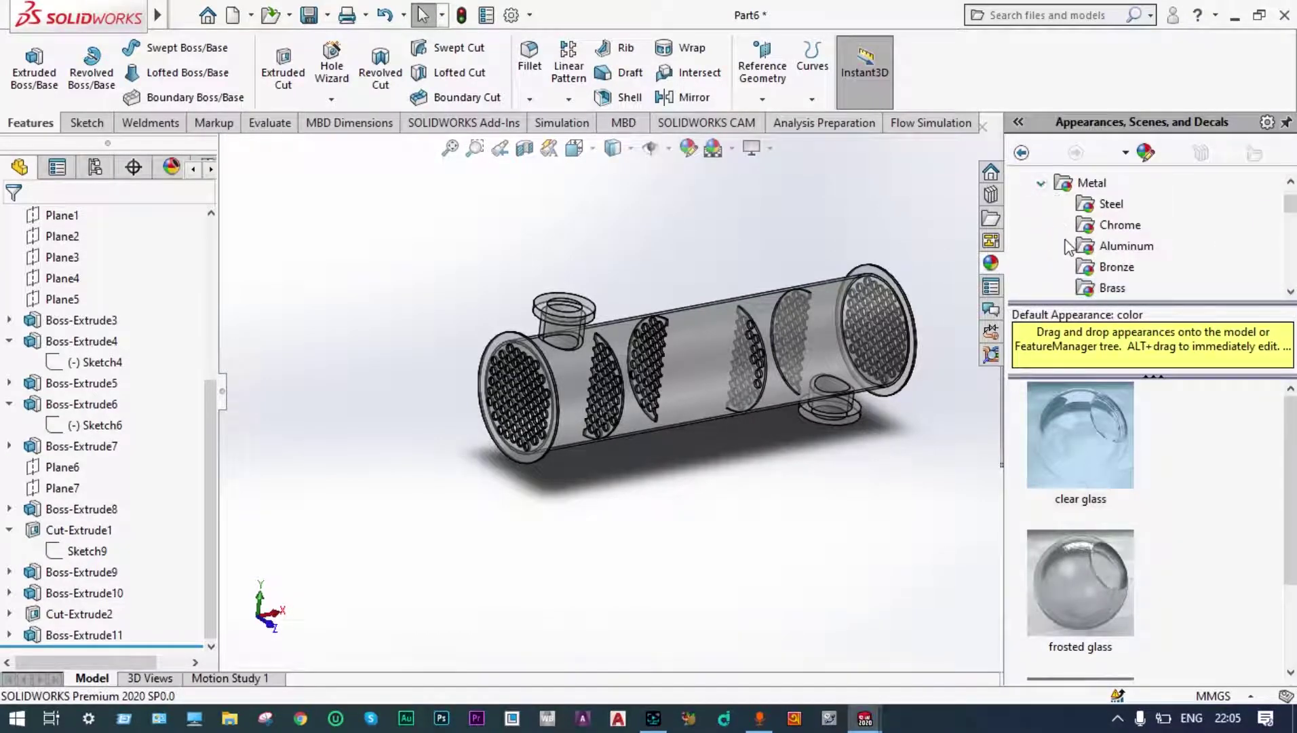
pyautogui.click(1106, 204)
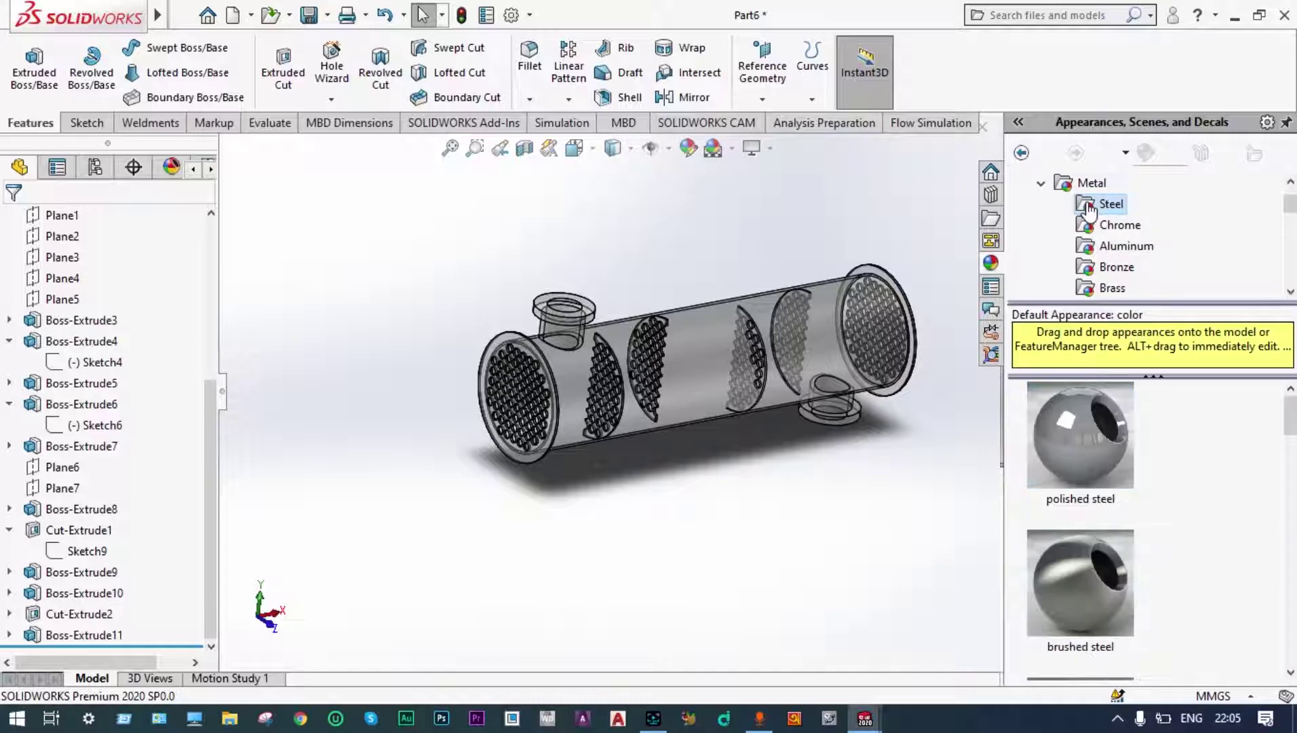
pyautogui.moveTo(1126, 572)
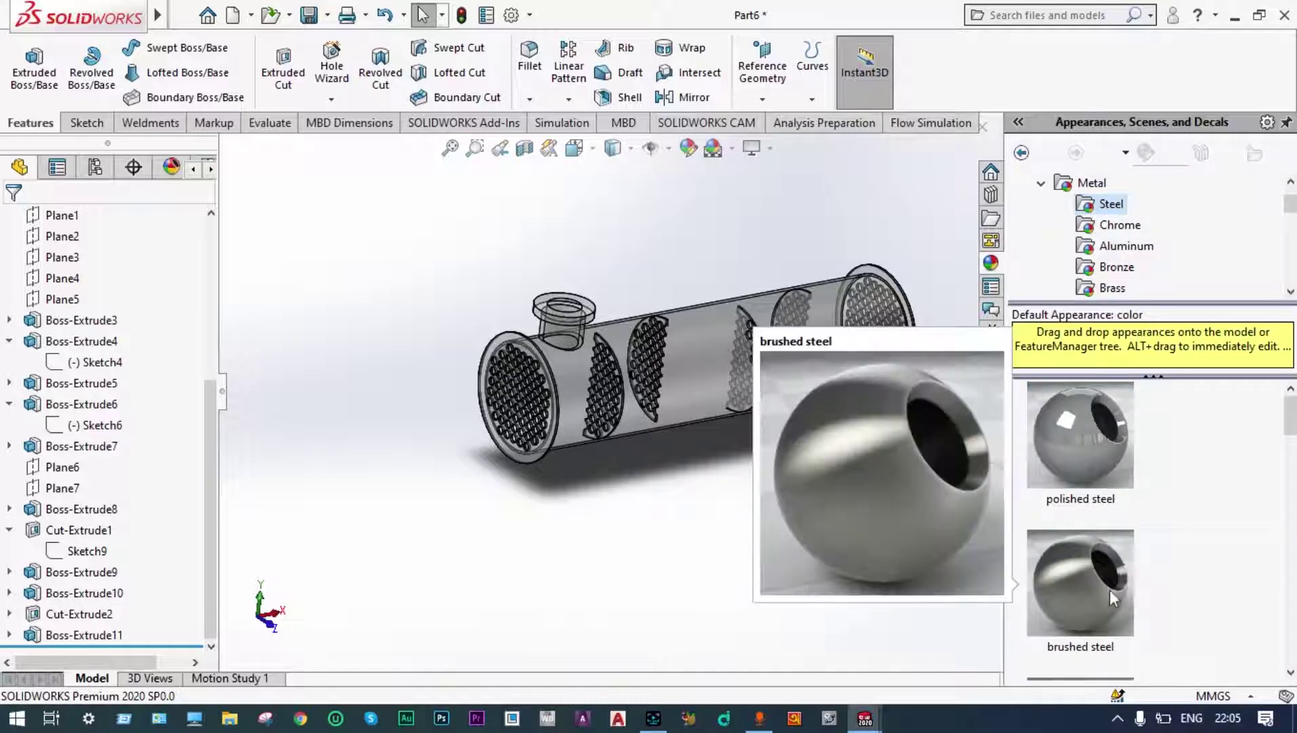
pyautogui.moveTo(1100, 593); pyautogui.dragTo(705, 394)
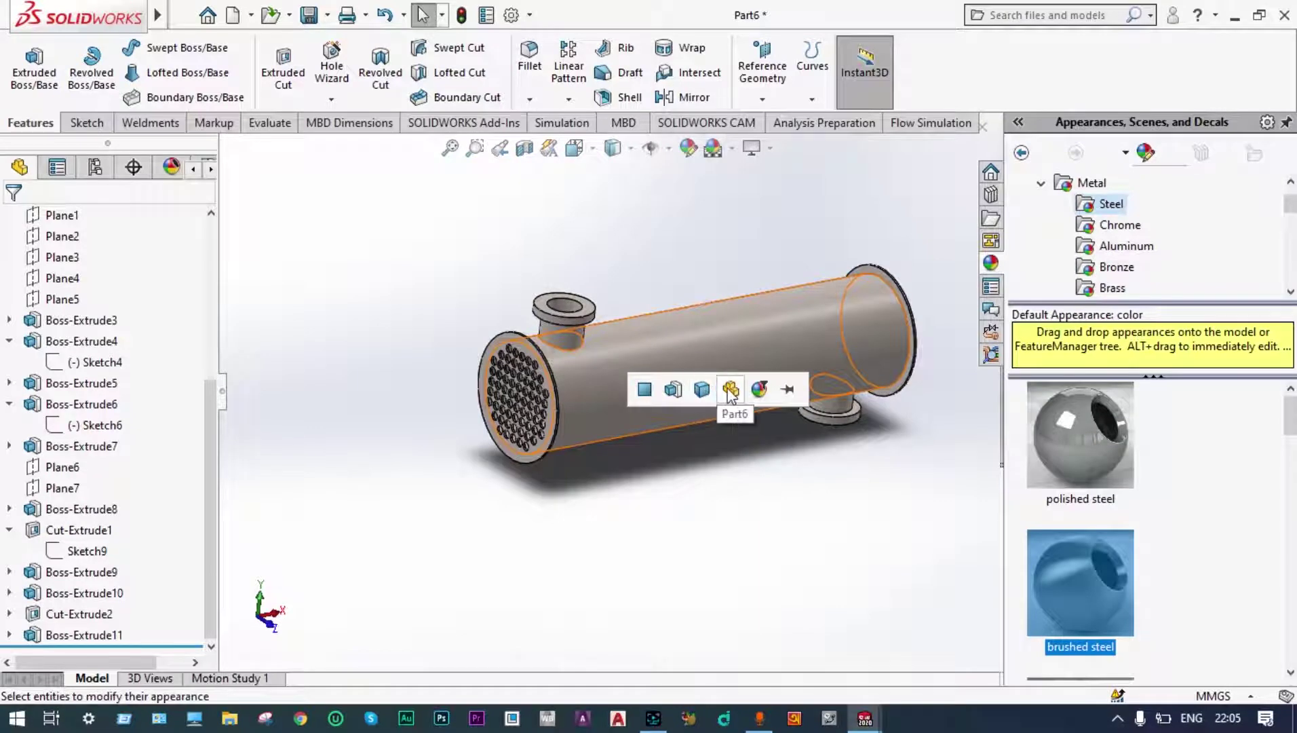
pyautogui.click(731, 389)
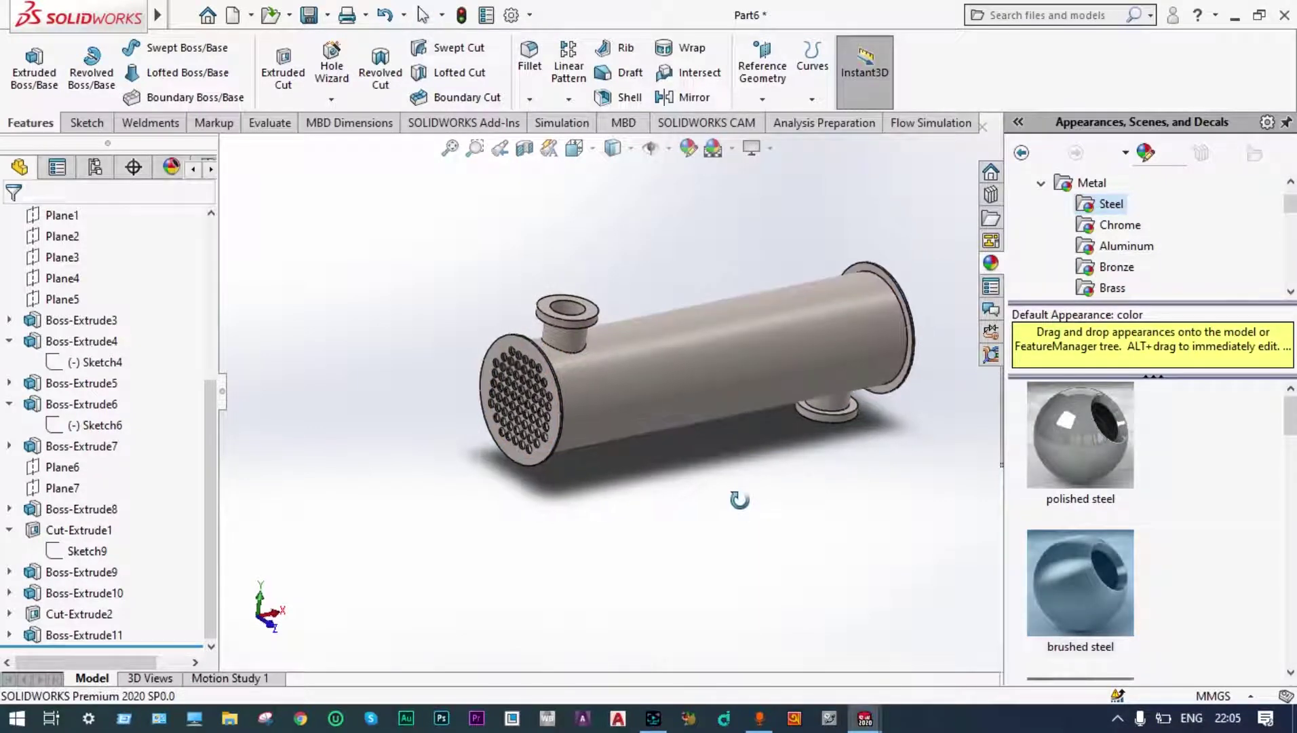
# - Save the part under the name Inner Shell
pyautogui.scroll(-2, 777, 277)
pyautogui.moveTo(770, 281)
pyautogui.mouseDown(button='middle')
pyautogui.moveTo(776, 295)
pyautogui.moveTo(703, 278)
pyautogui.moveTo(747, 285)
pyautogui.mouseUp(button='middle')
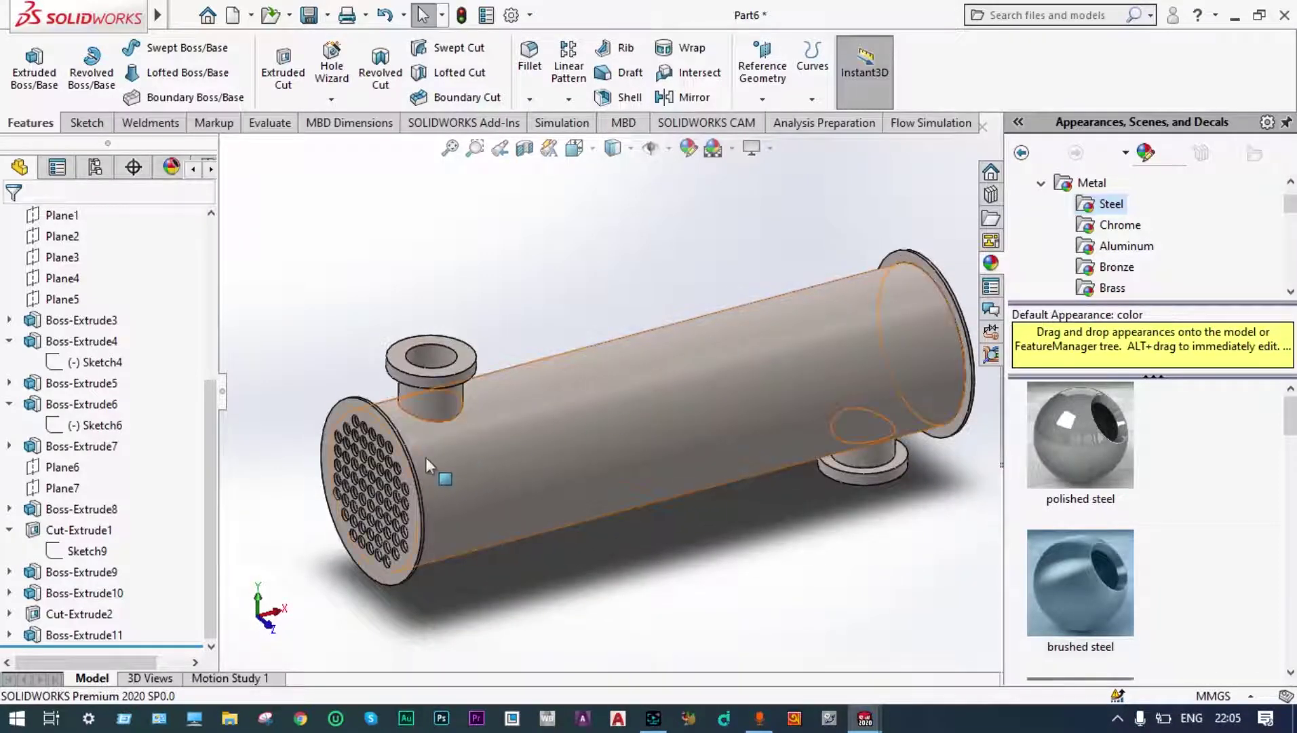
pyautogui.scroll(3, 872, 362)
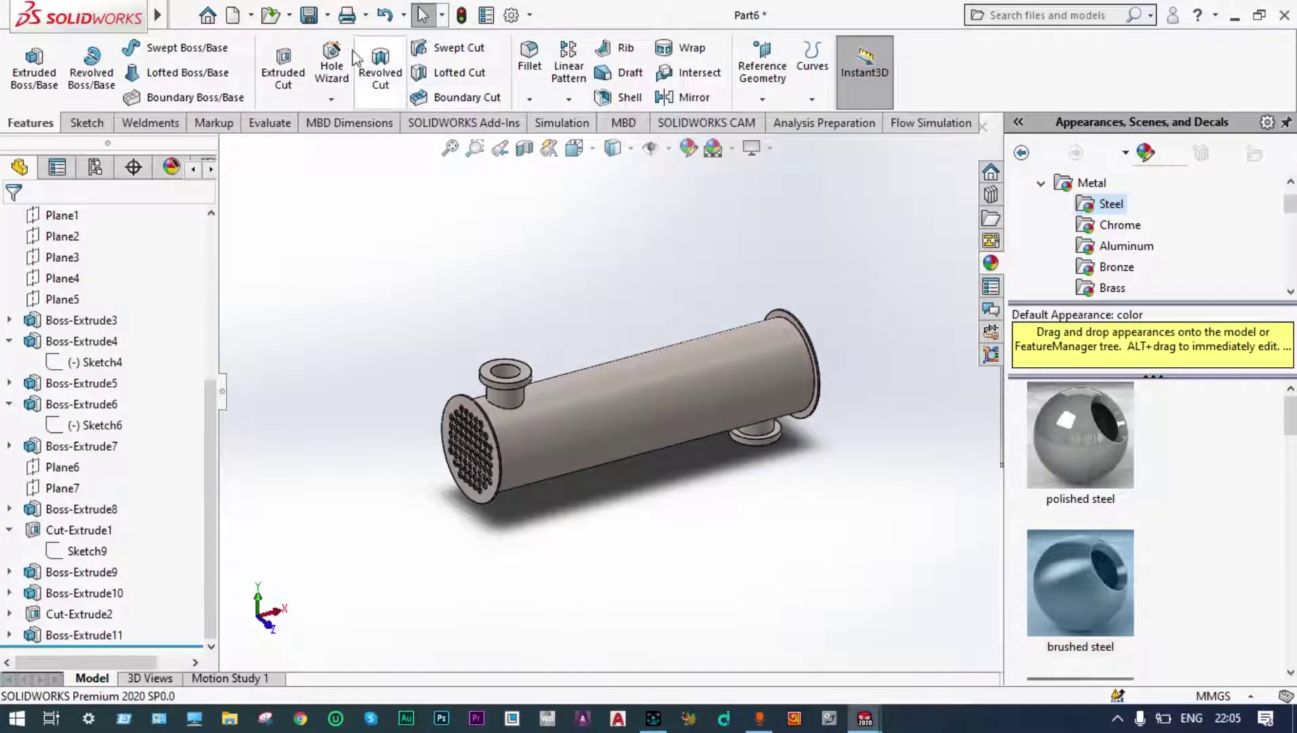
pyautogui.click(327, 15)
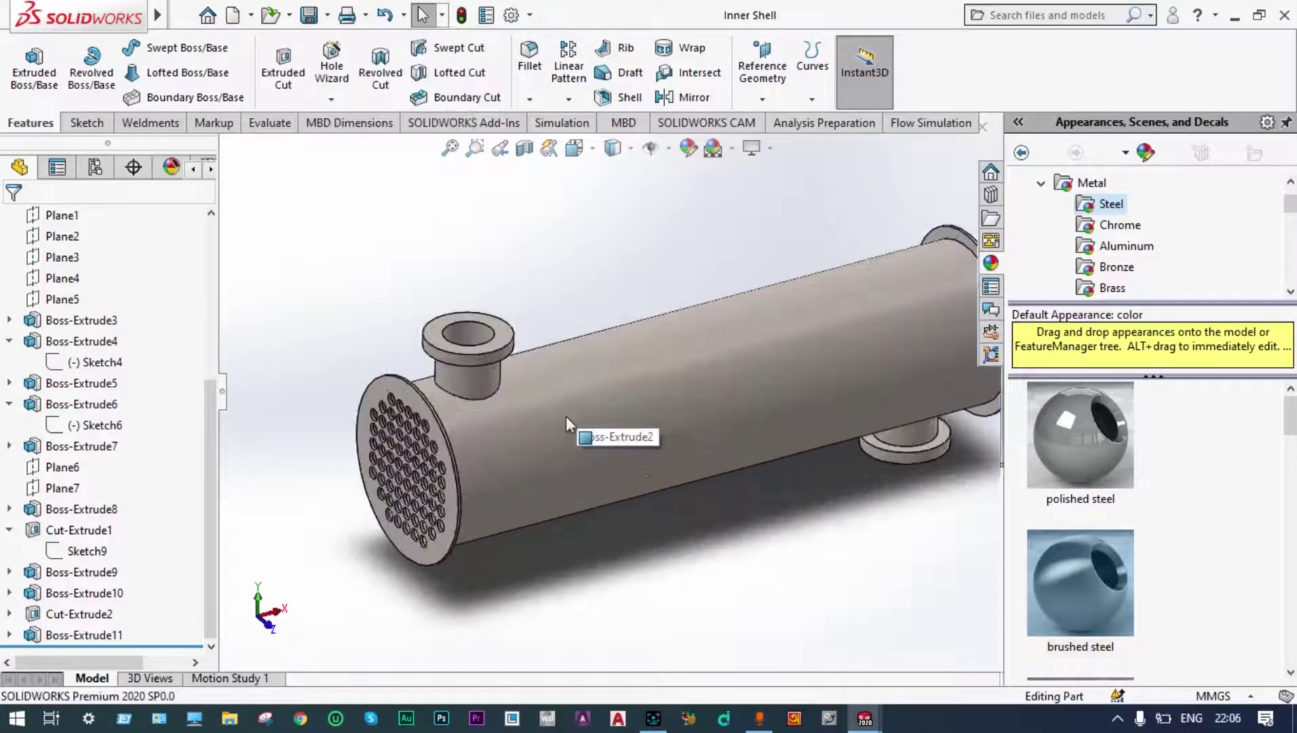
# - Sketch a circle about 1388 mm in diameter on the perforated end plate's outer face, centred on the middle tube hole
pyautogui.moveTo(565, 415); pyautogui.dragTo(613, 374, button='middle')
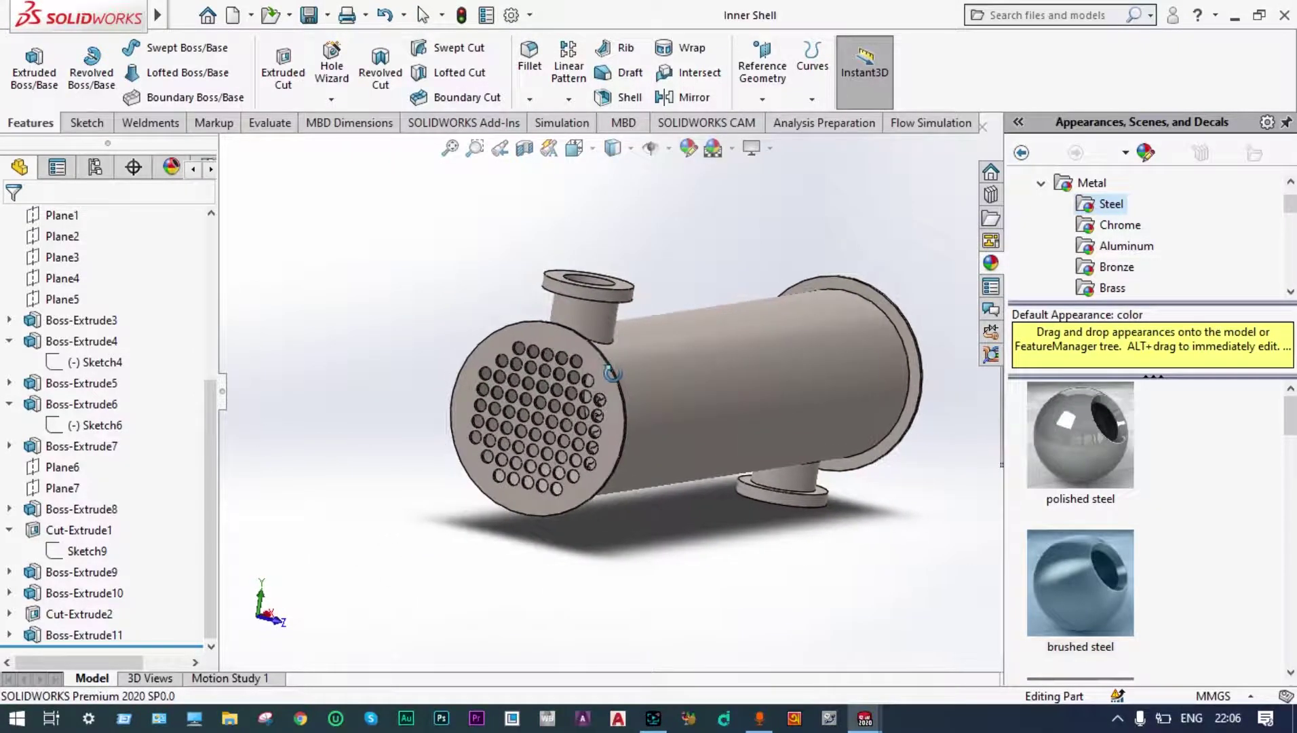
pyautogui.scroll(-2, 562, 362)
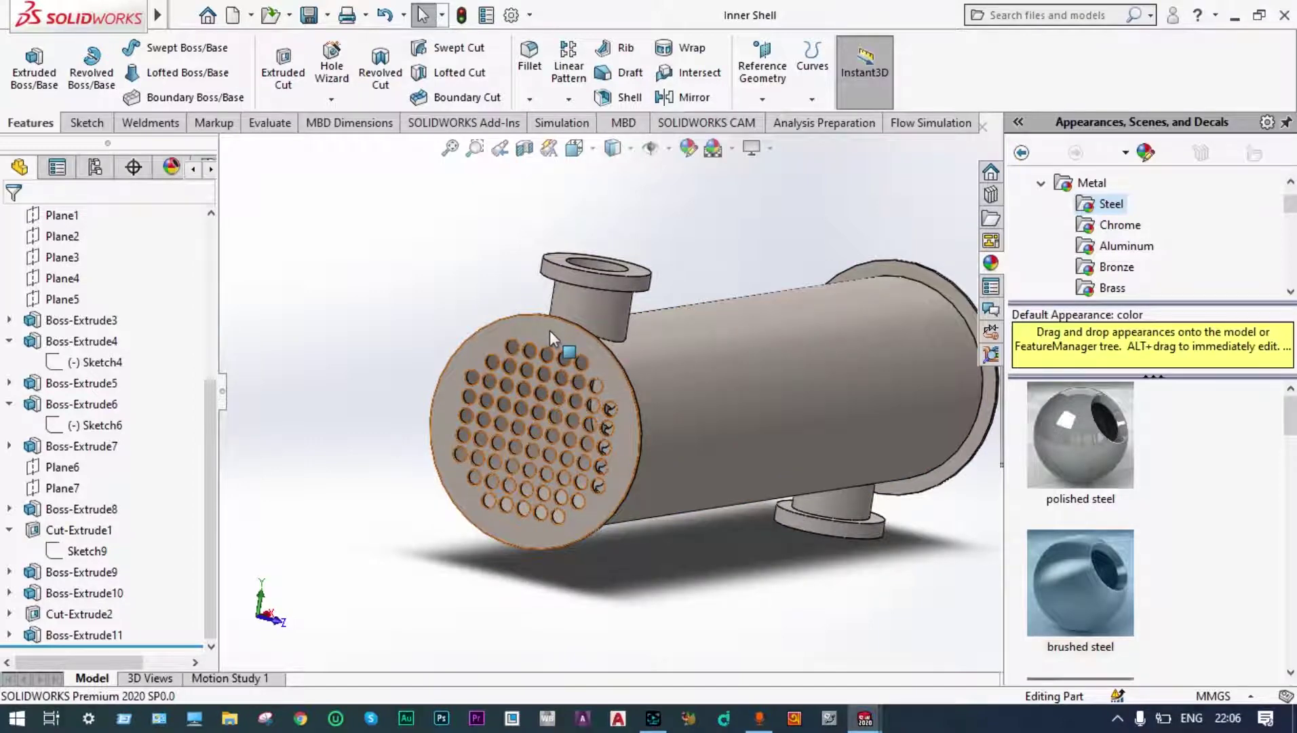
pyautogui.click(549, 330)
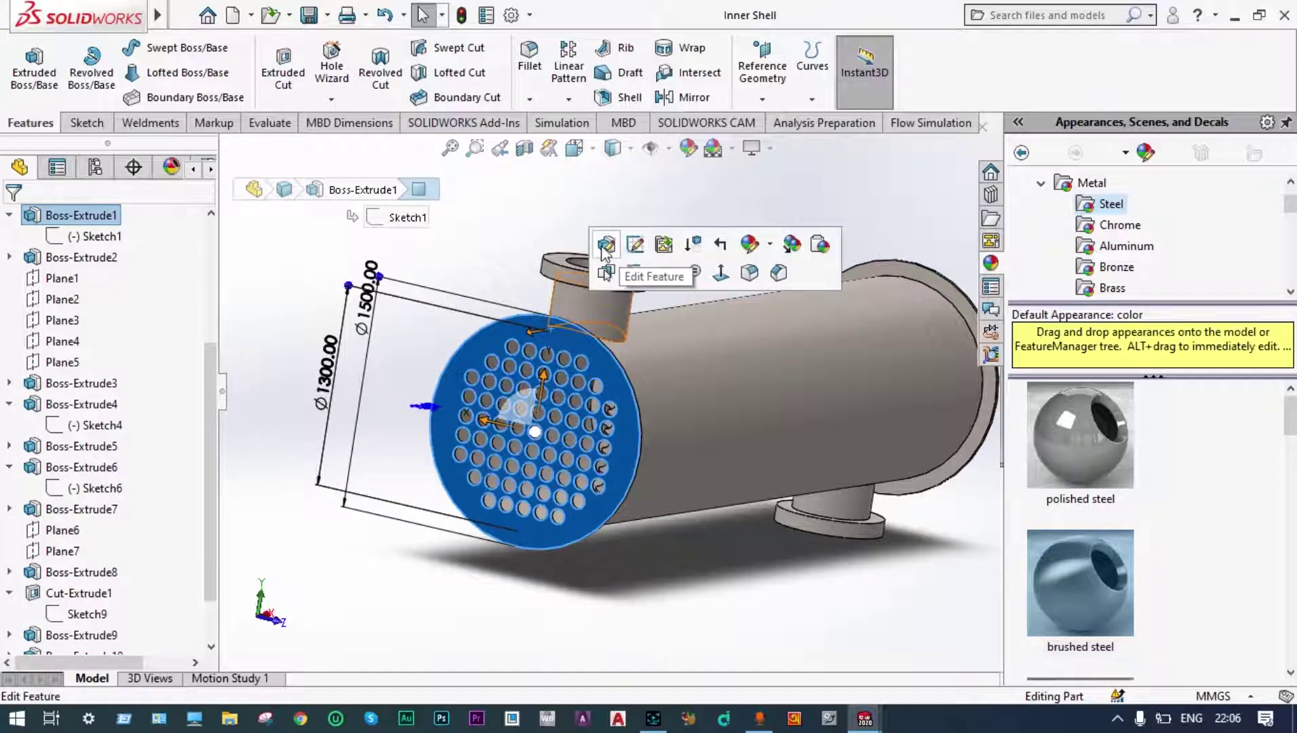
pyautogui.click(723, 273)
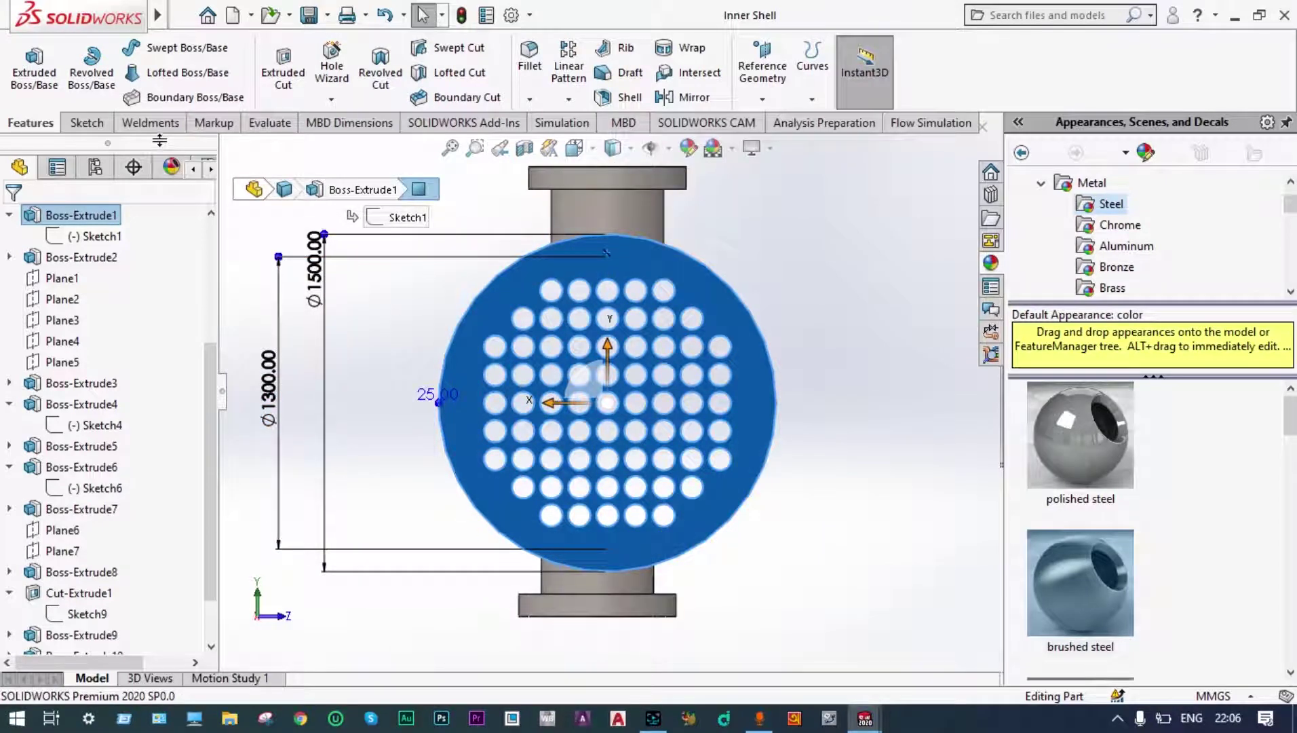
pyautogui.click(87, 122)
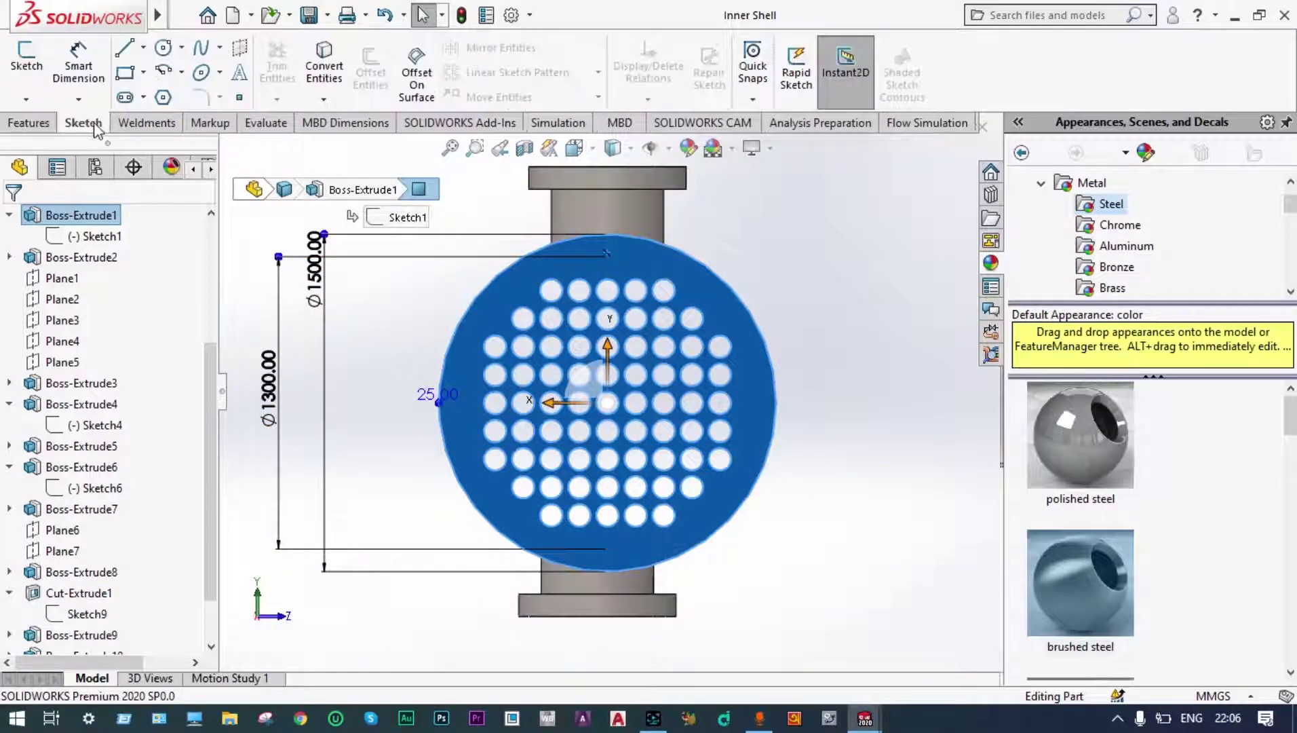
pyautogui.click(164, 49)
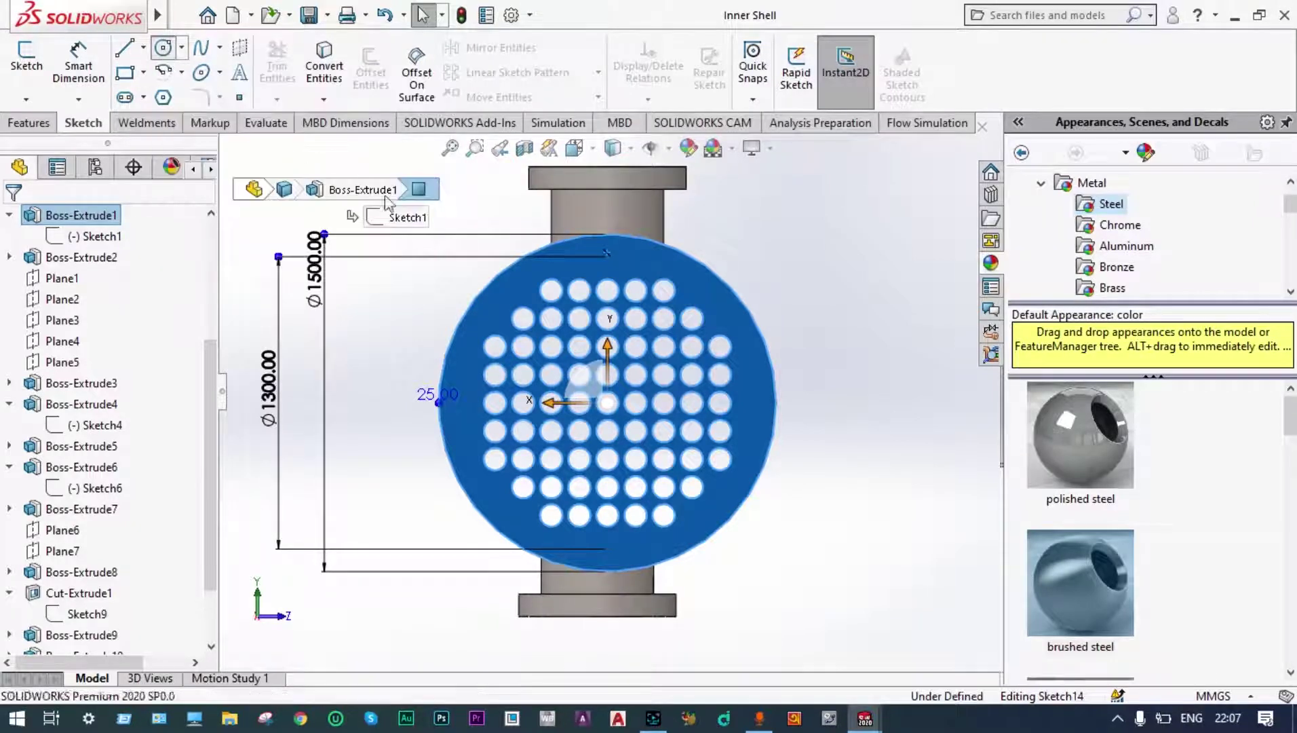
pyautogui.click(608, 403)
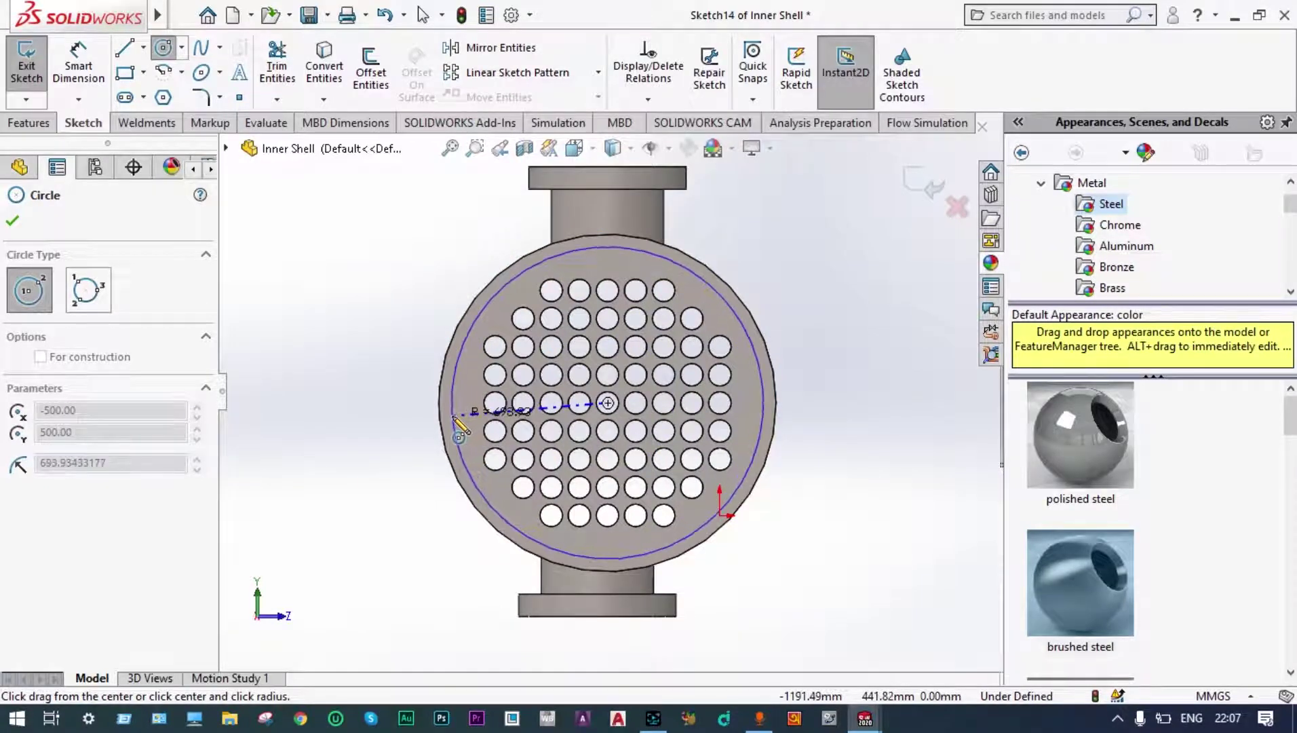
pyautogui.click(454, 416)
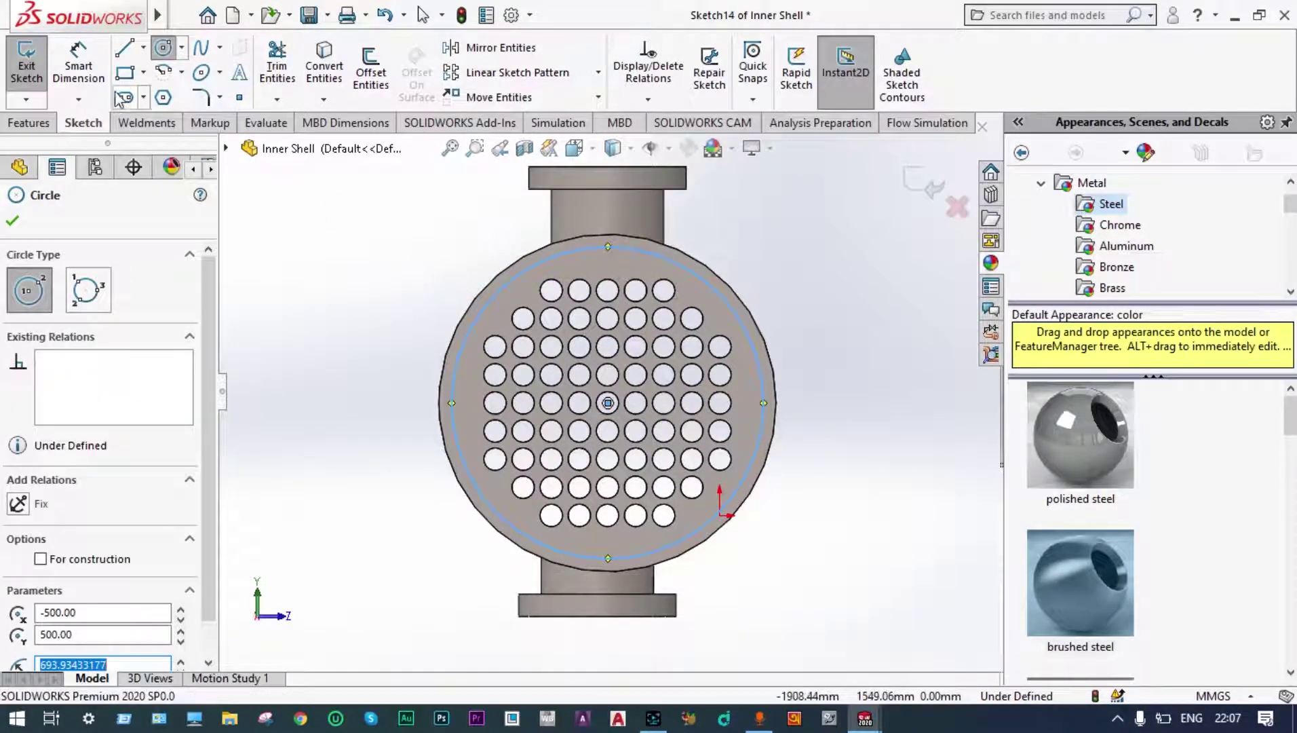
# - Set the circle's diameter to 1400 mm and convert it to construction geometry
pyautogui.click(95, 78)
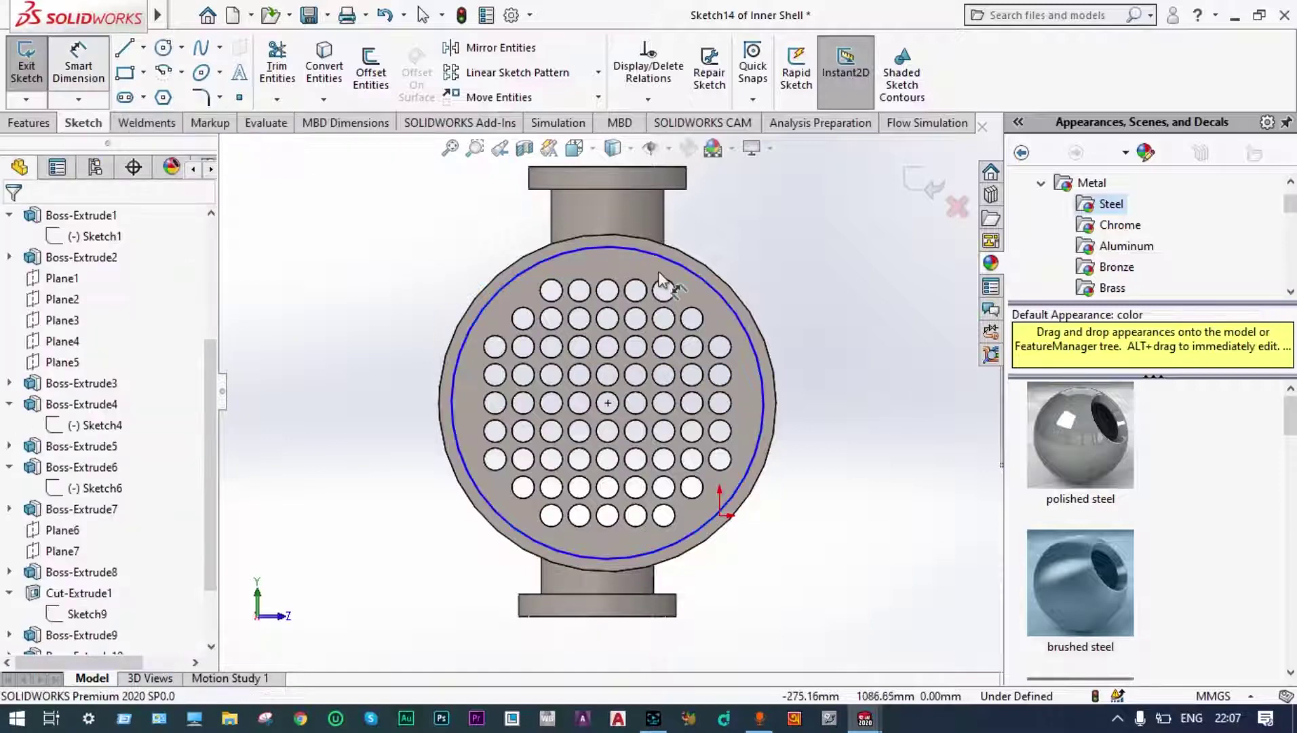
pyautogui.click(694, 280)
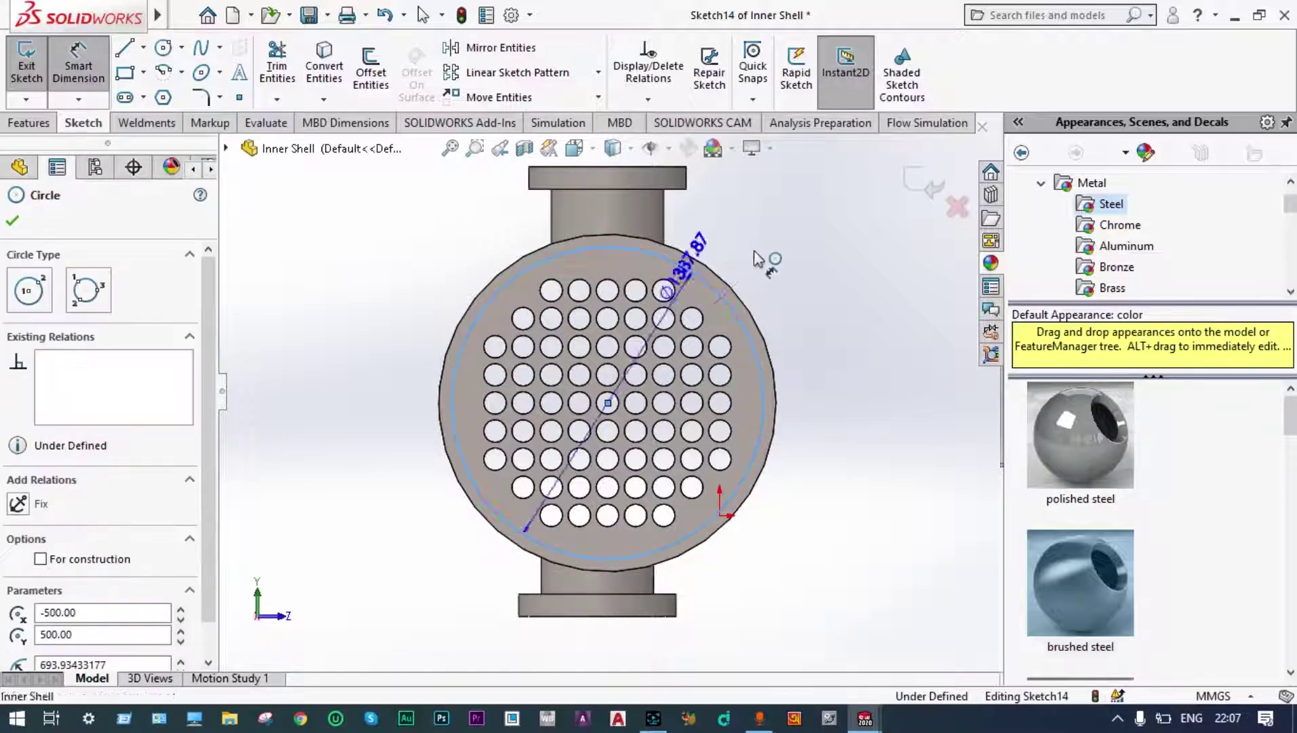
pyautogui.click(789, 246)
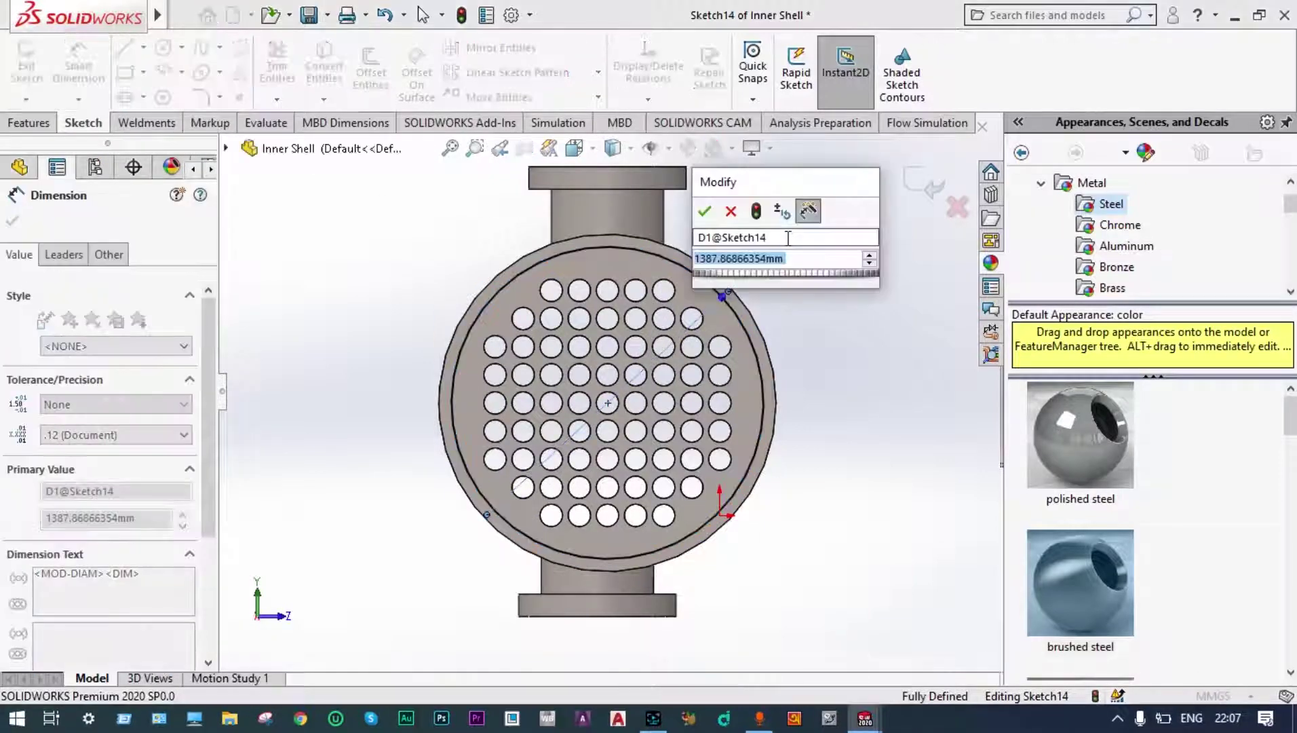
pyautogui.write('14')
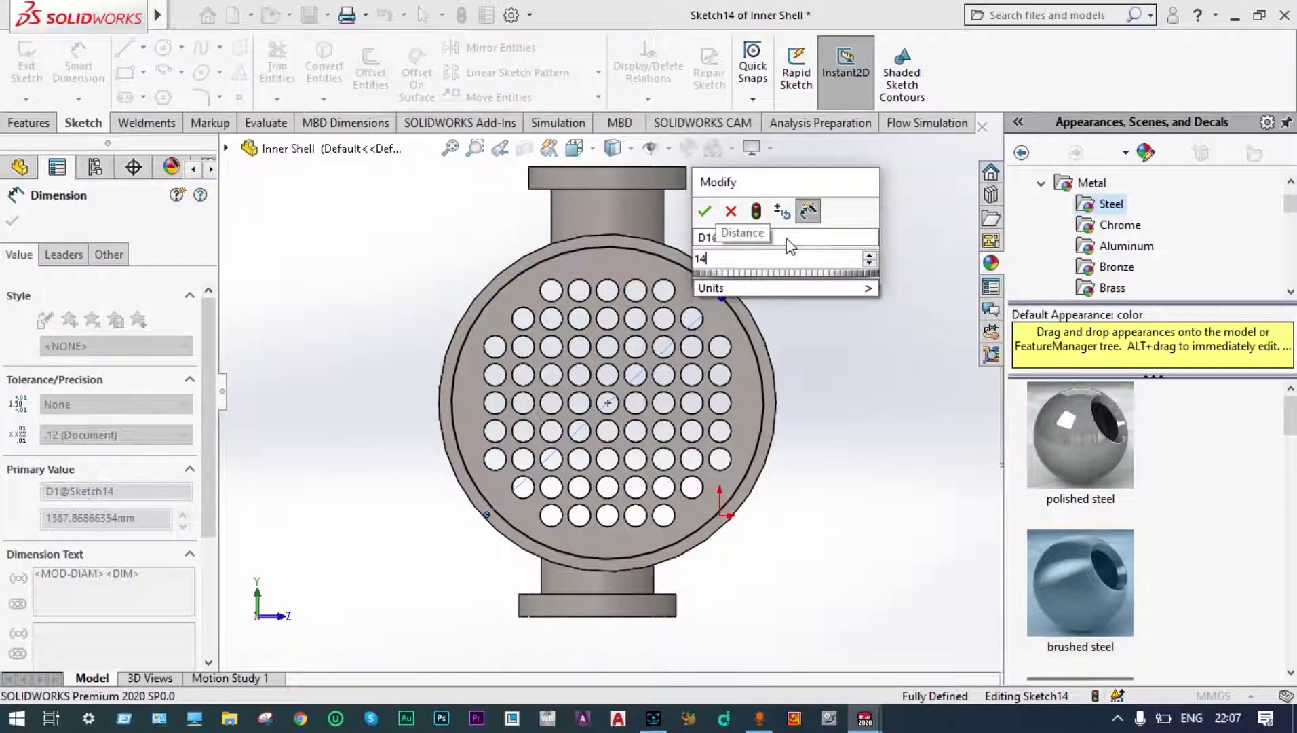
pyautogui.write('00')
pyautogui.press('Return')
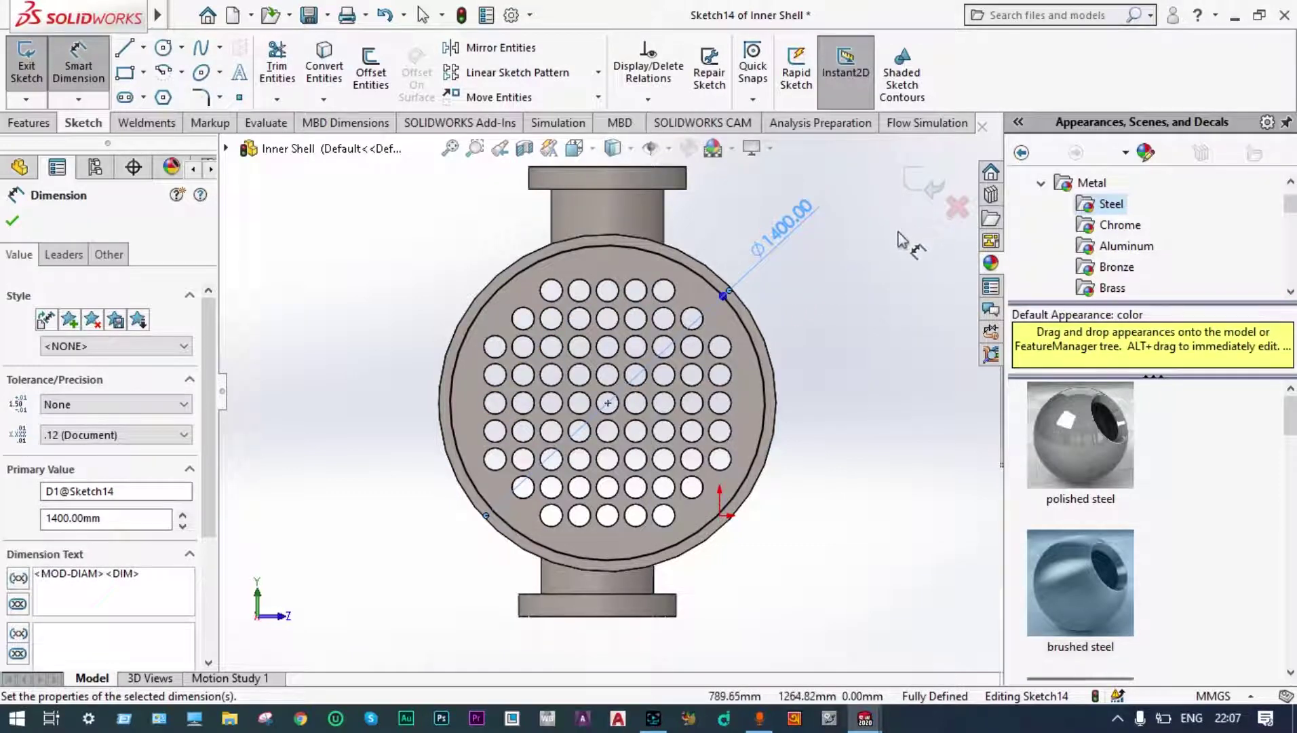
pyautogui.press('Escape')
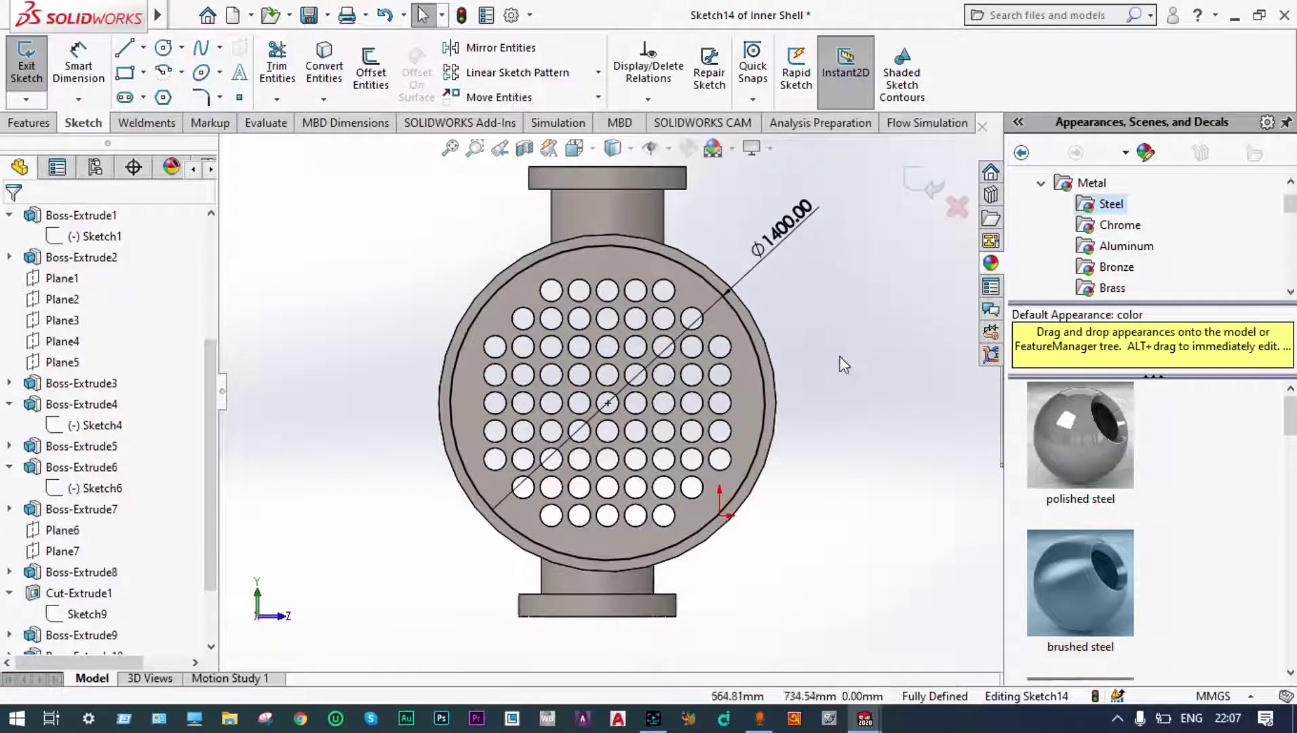
pyautogui.click(768, 423)
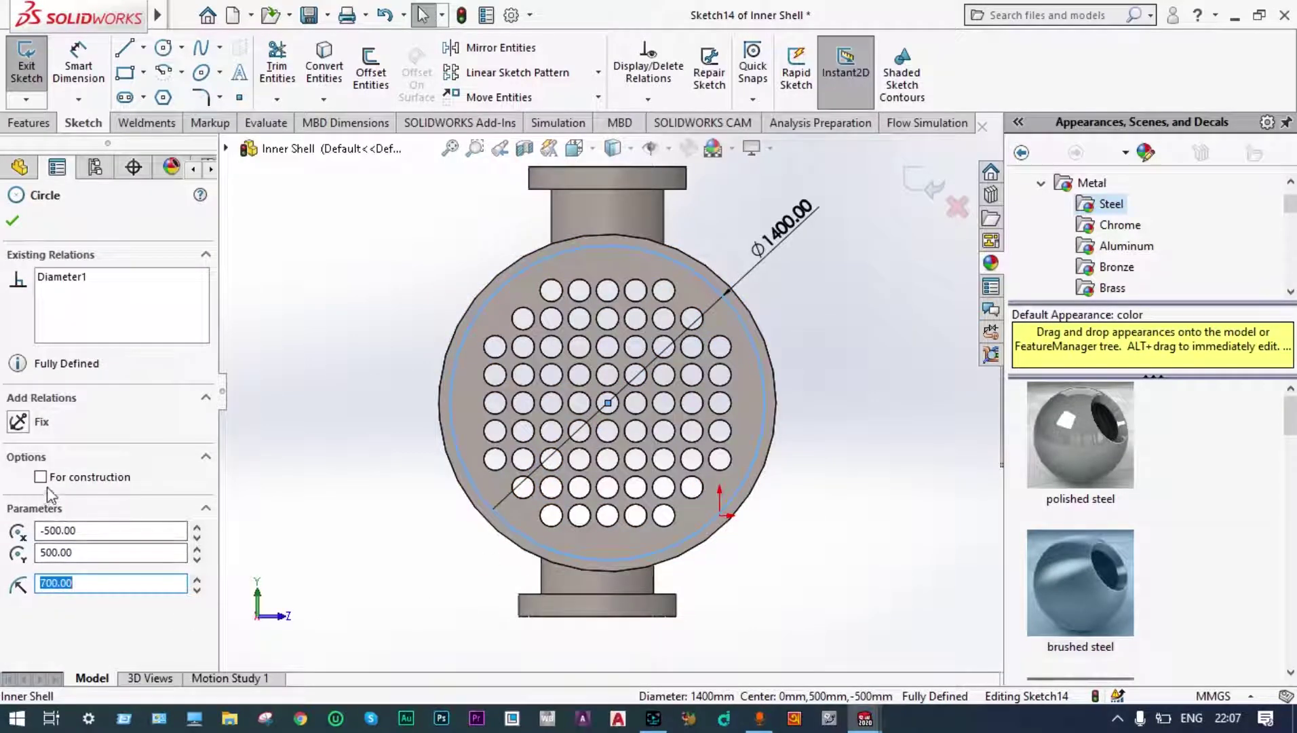
pyautogui.click(12, 221)
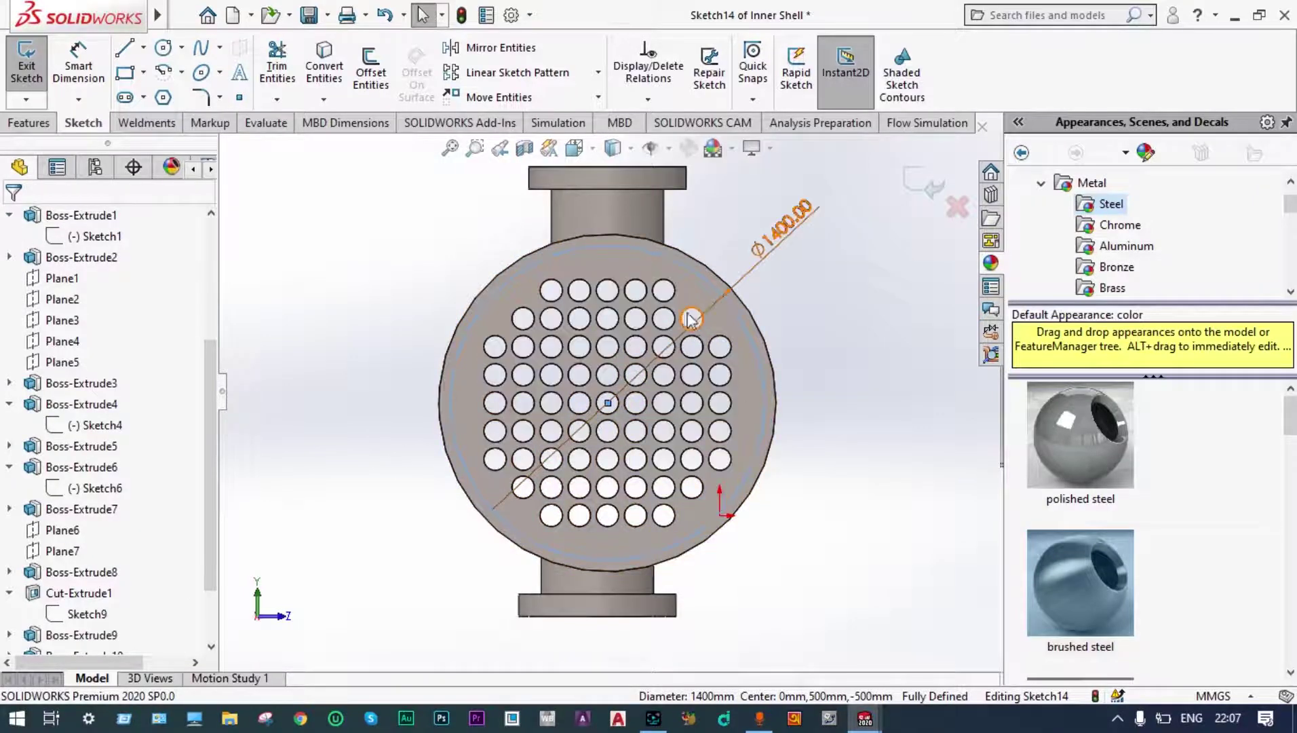
# - Sketch a bolt-hole circle about 74 mm in diameter, centred on the construction circle's three-o'clock quadrant point
pyautogui.scroll(-5, 689, 318)
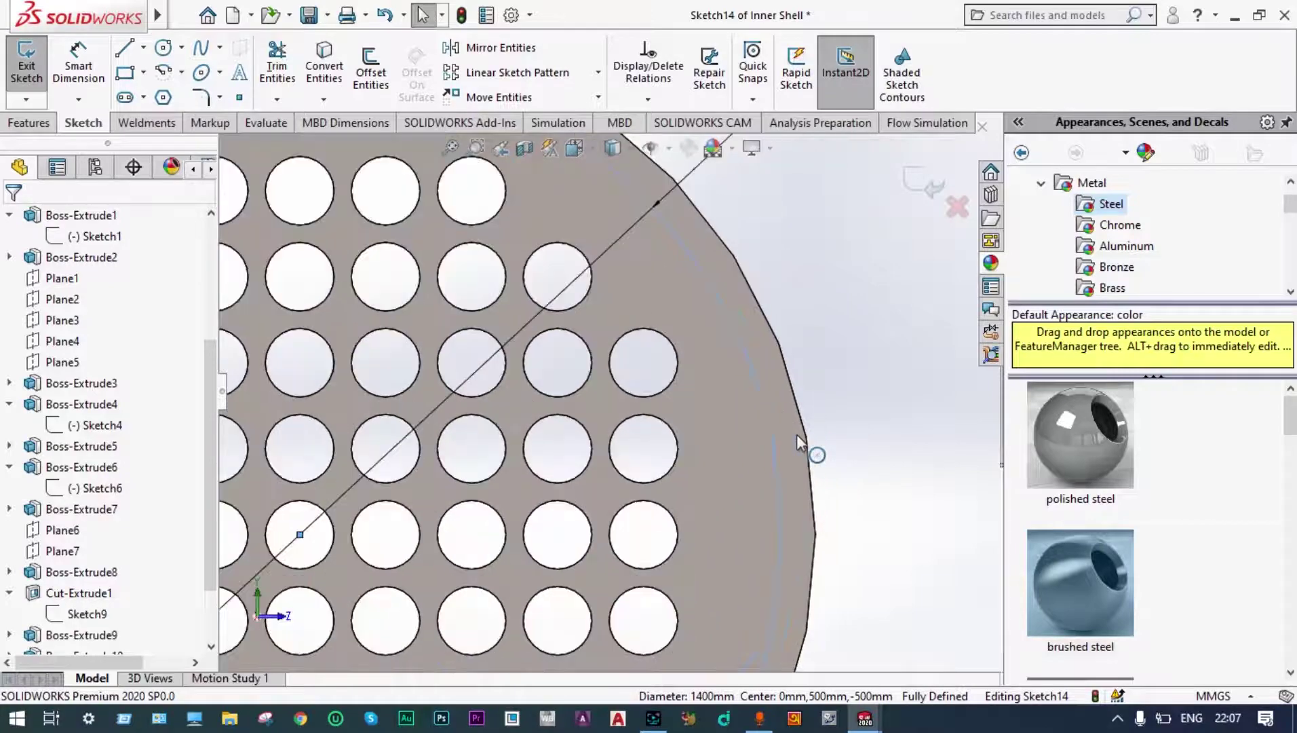
pyautogui.press('f')
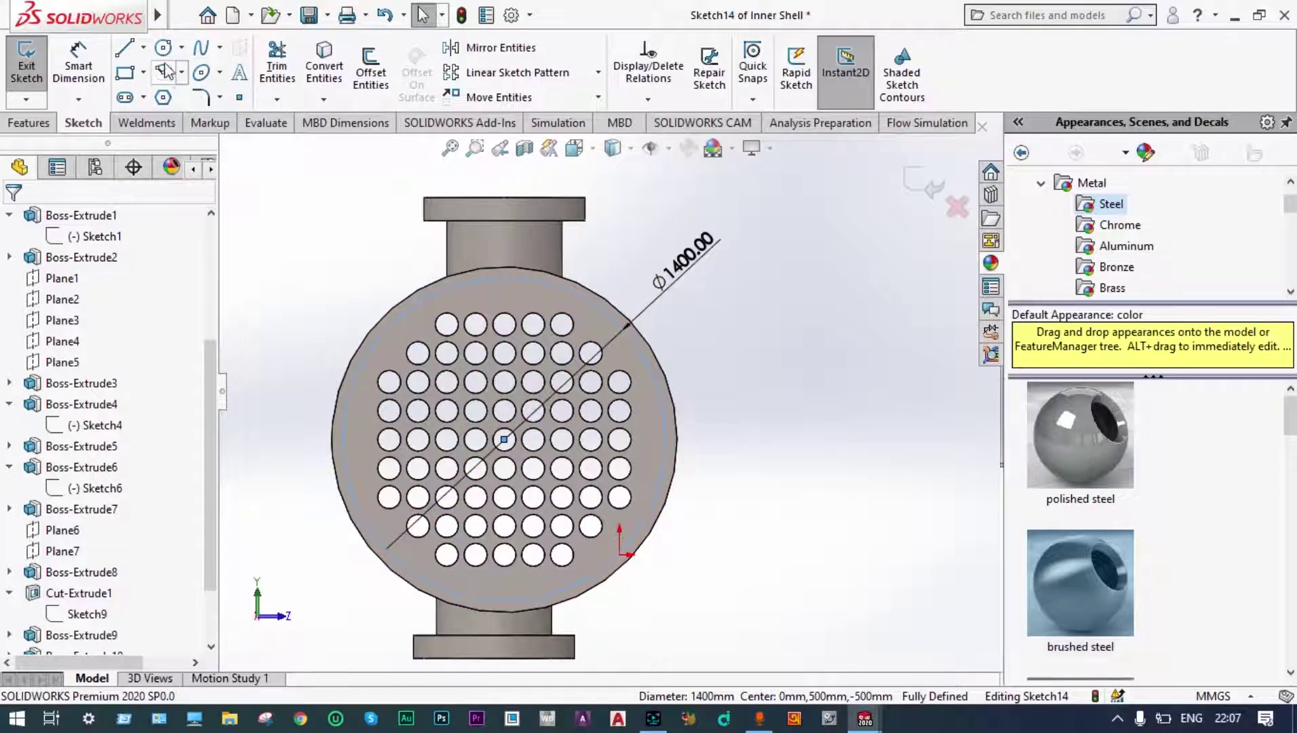
pyautogui.click(163, 47)
pyautogui.click(665, 439)
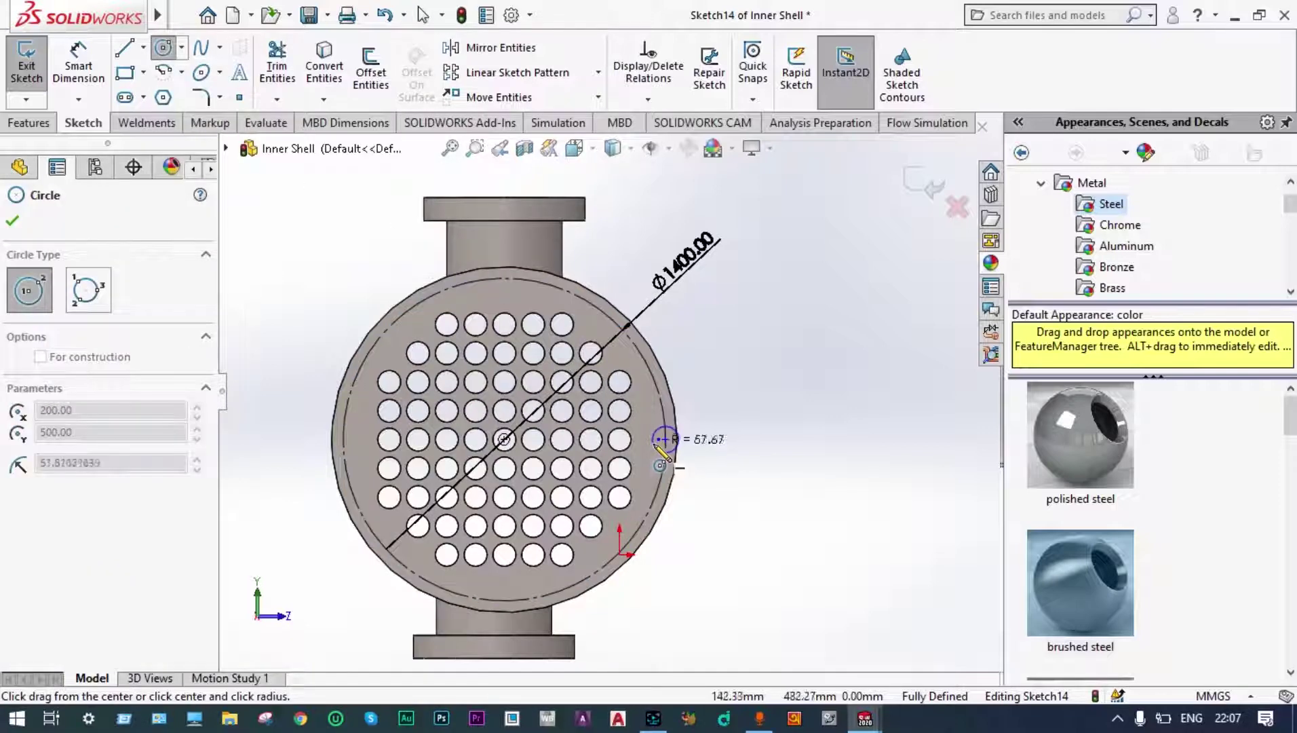
pyautogui.click(674, 439)
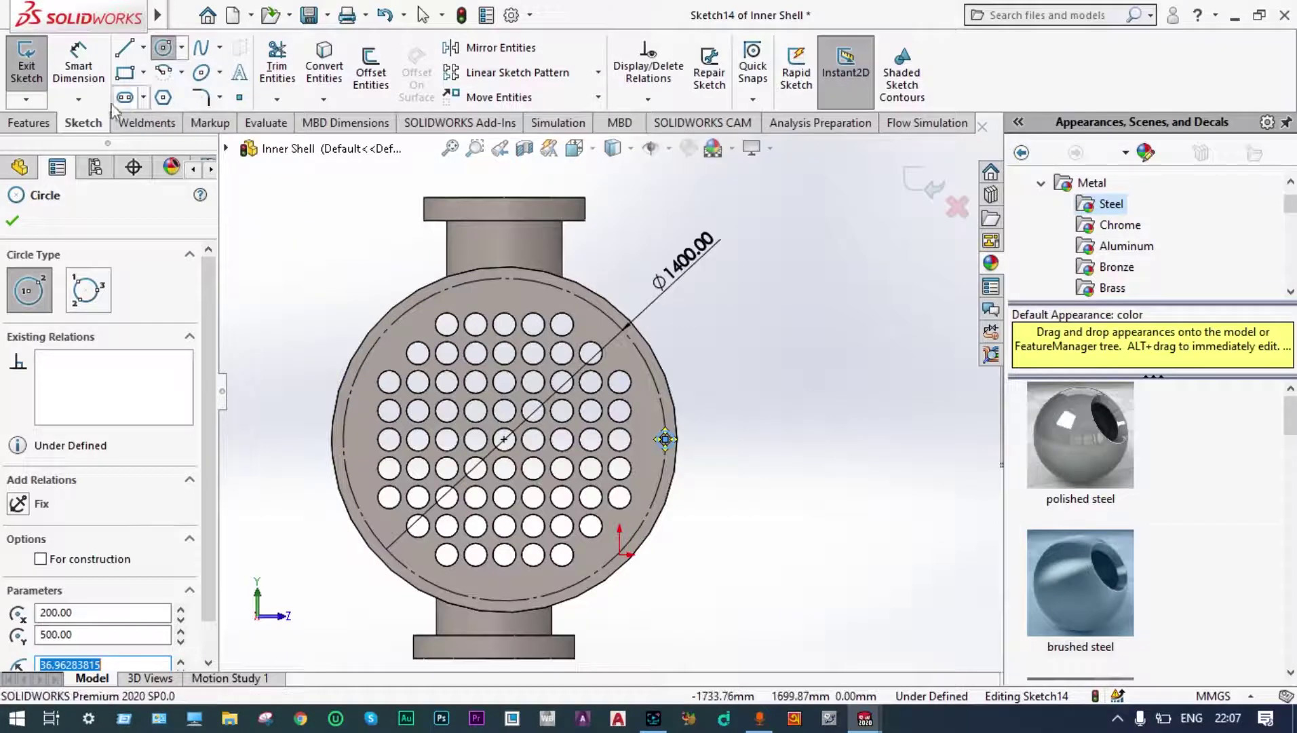
pyautogui.scroll(-6, 705, 441)
pyautogui.click(587, 422)
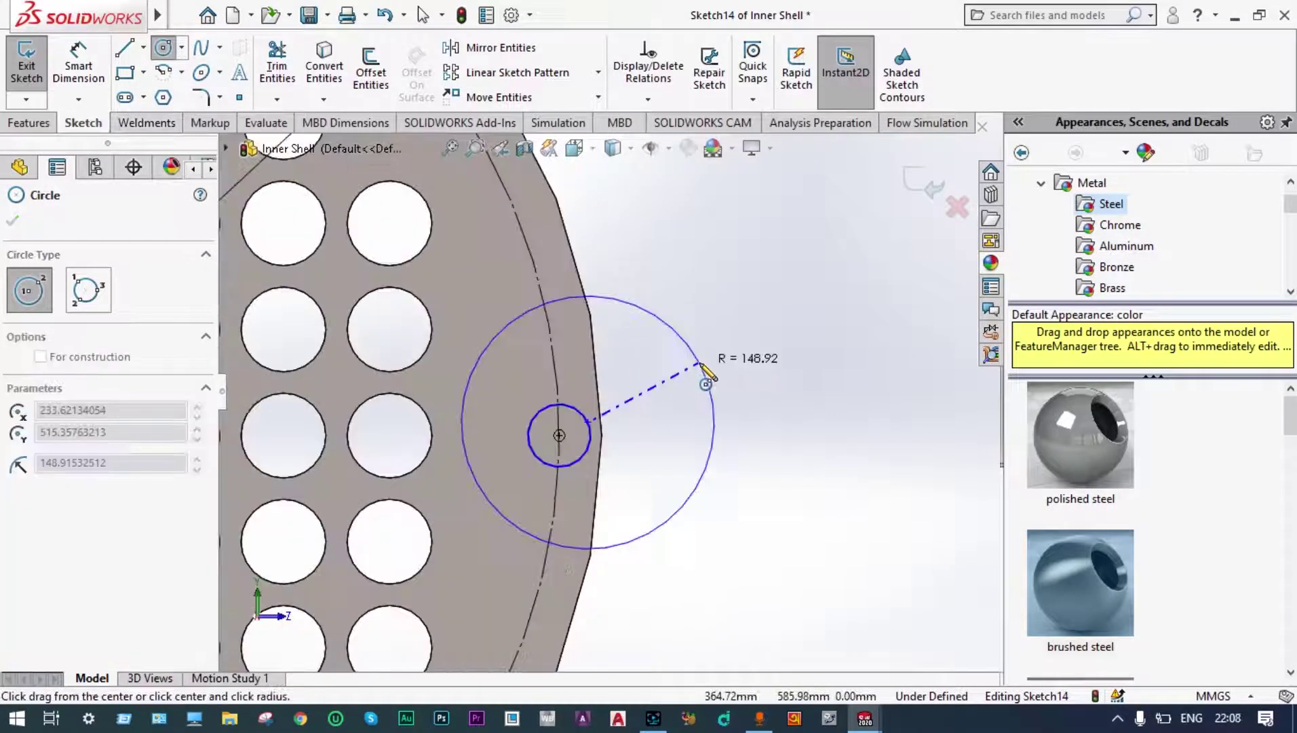
pyautogui.press('Escape')
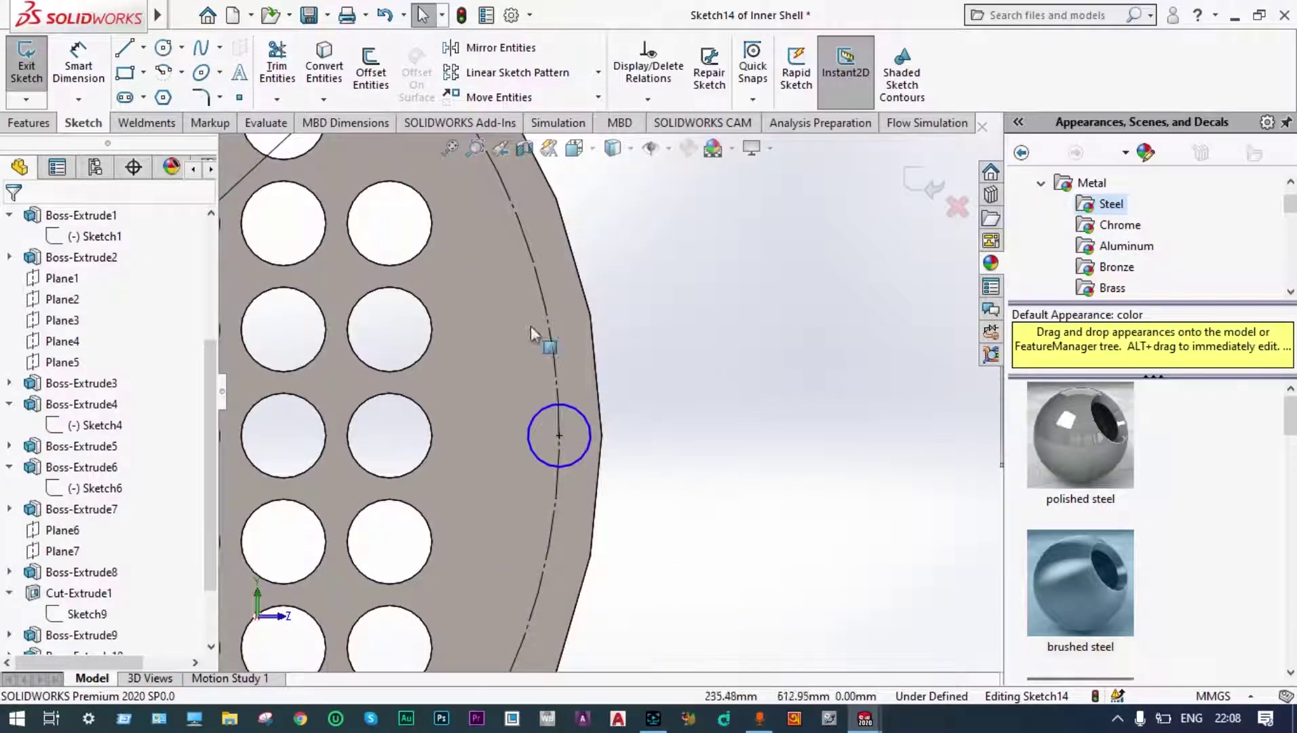
# - Set the bolt-hole circle's diameter to 50 mm and finish the sketch
pyautogui.click(78, 68)
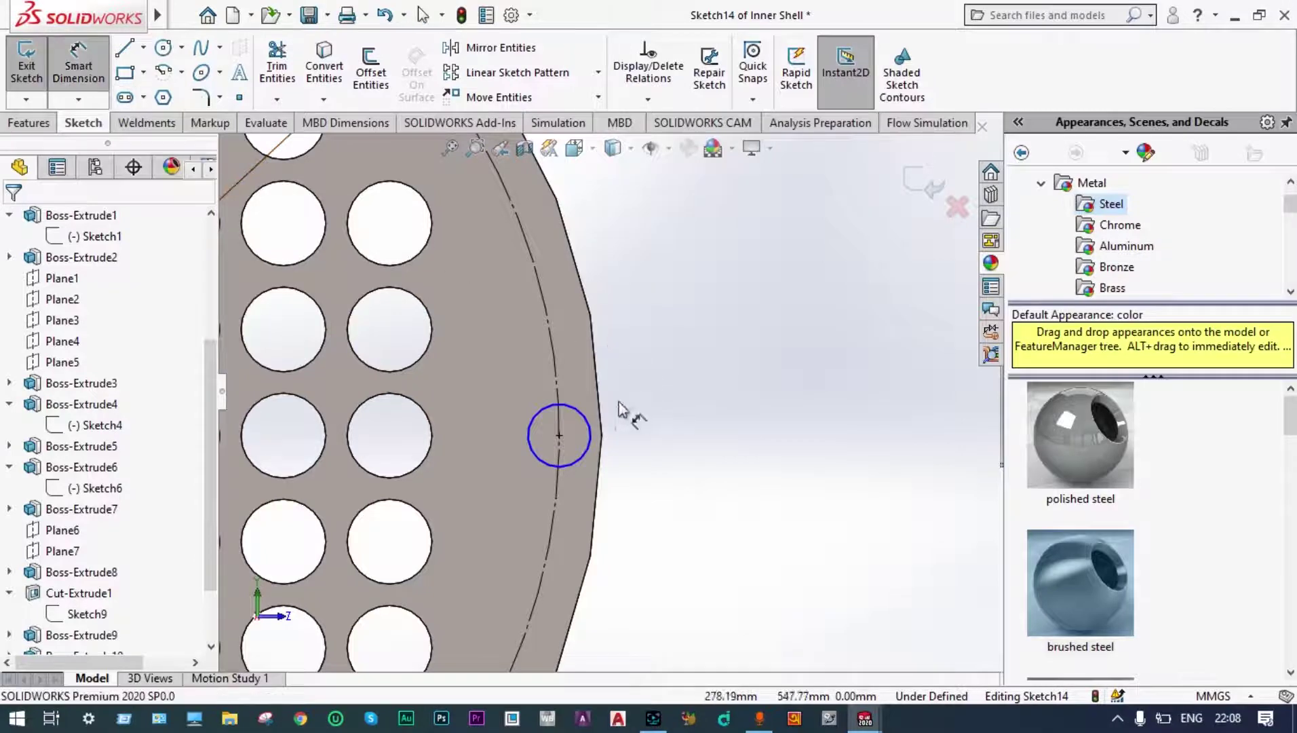
pyautogui.click(587, 421)
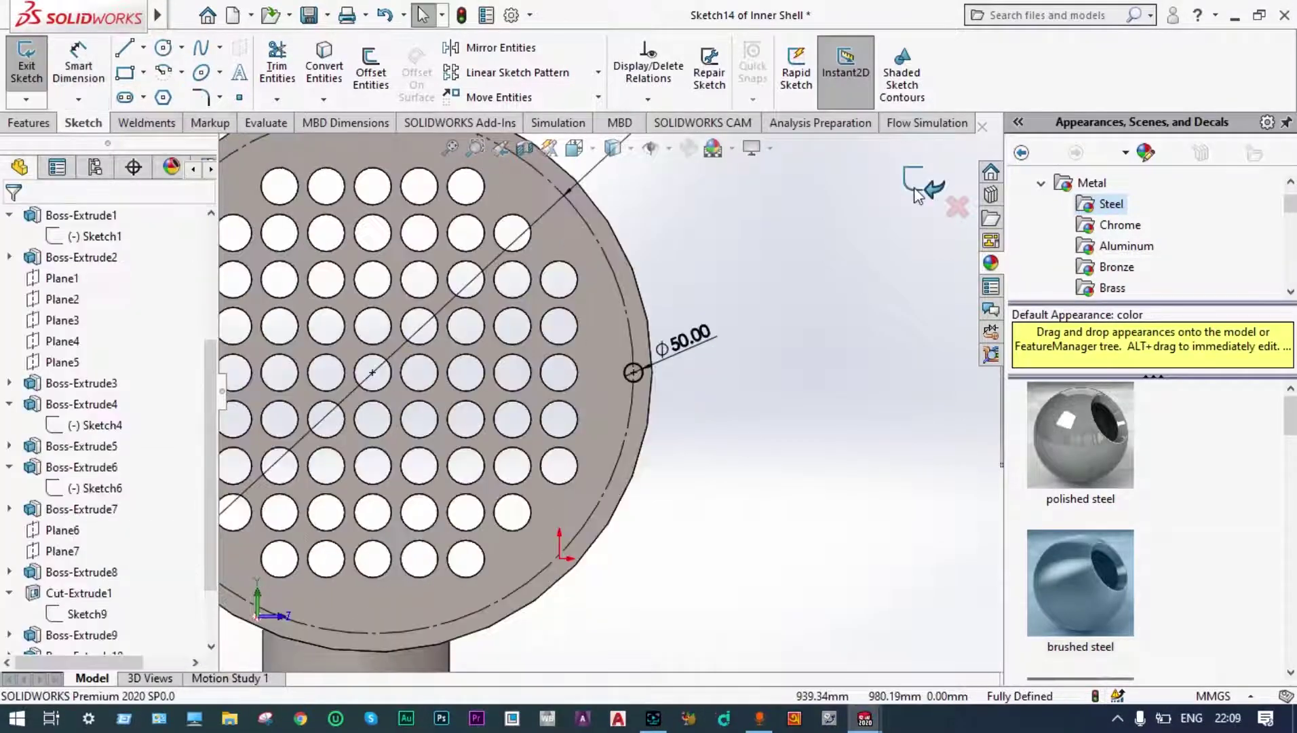
pyautogui.click(914, 187)
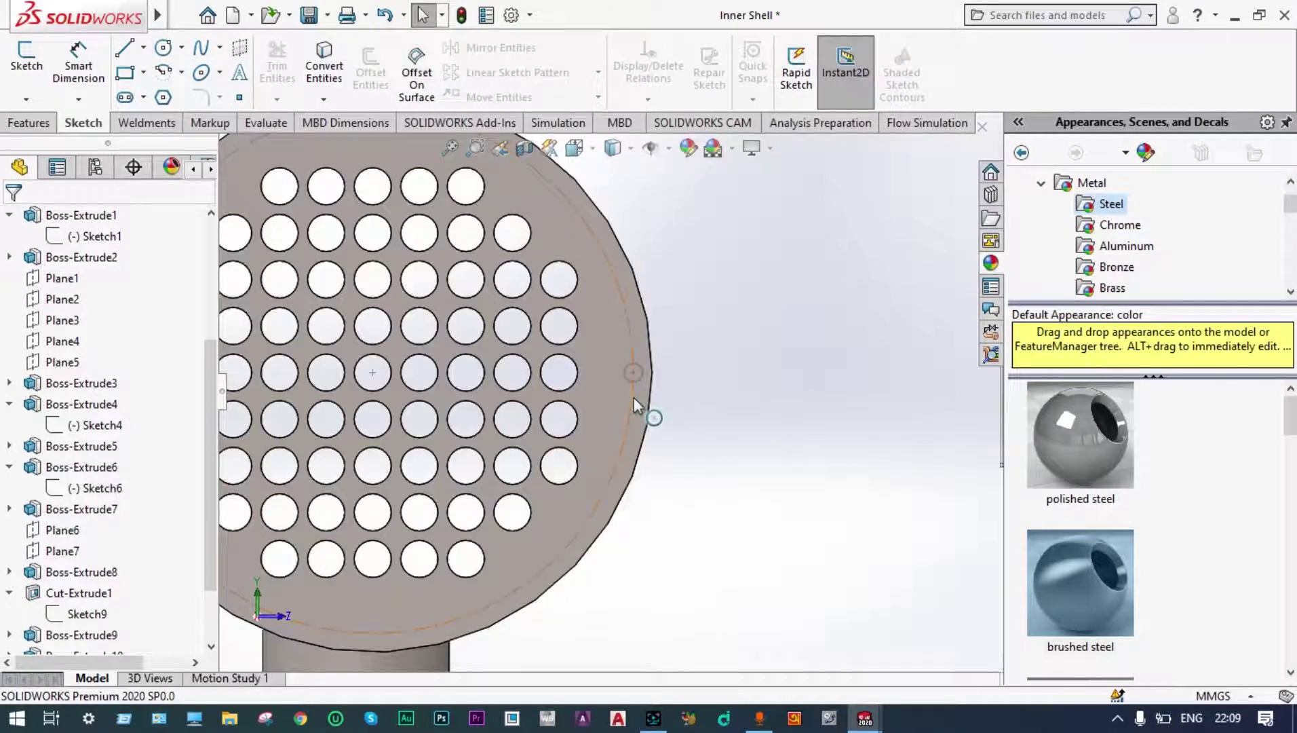
# - Cut-extrude the 50 mm bolt-hole circle through the perforated end plate with the Up To Next end condition
pyautogui.click(632, 373)
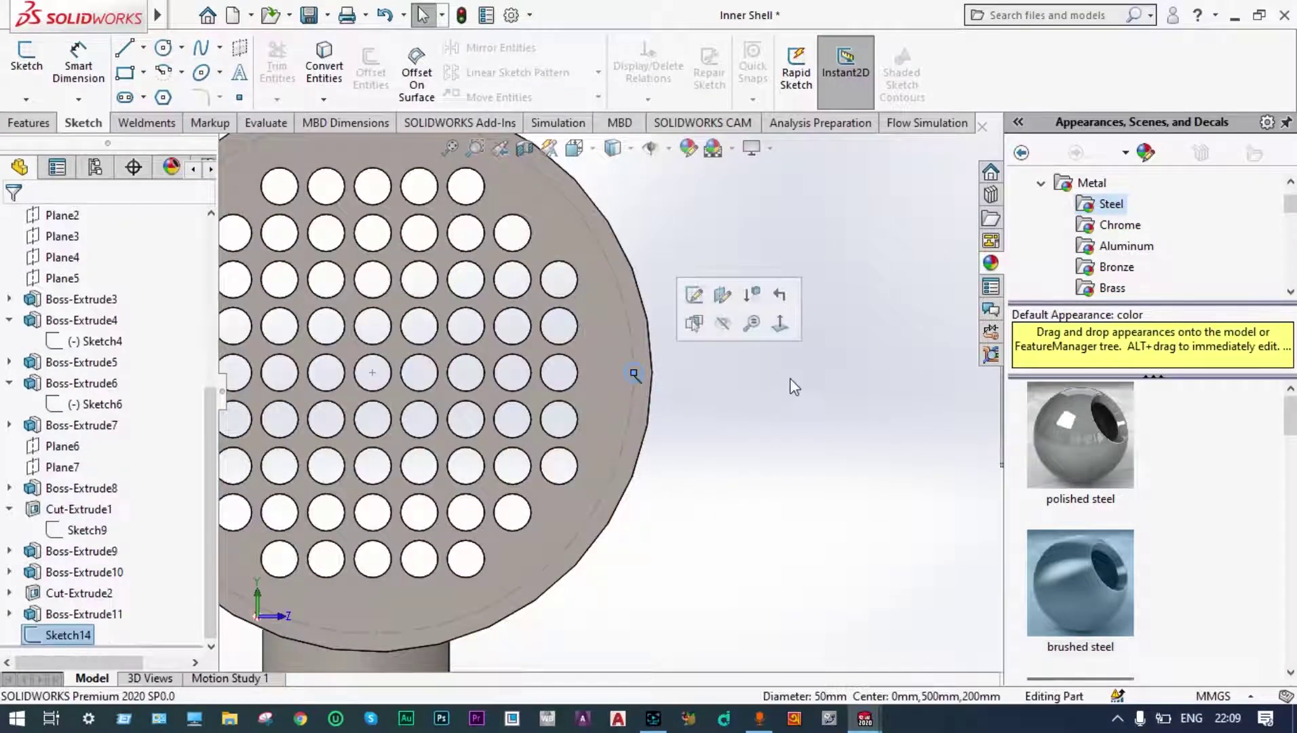
pyautogui.press('f')
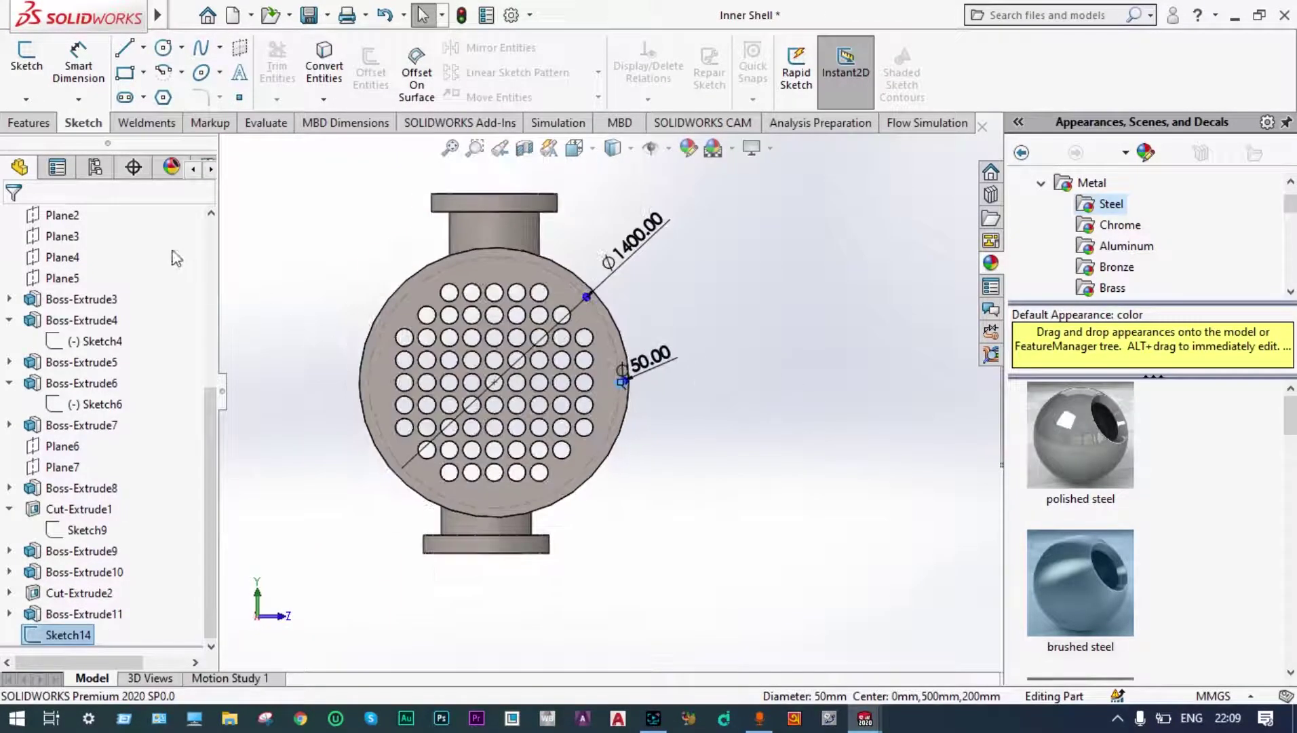
pyautogui.click(29, 122)
pyautogui.click(285, 63)
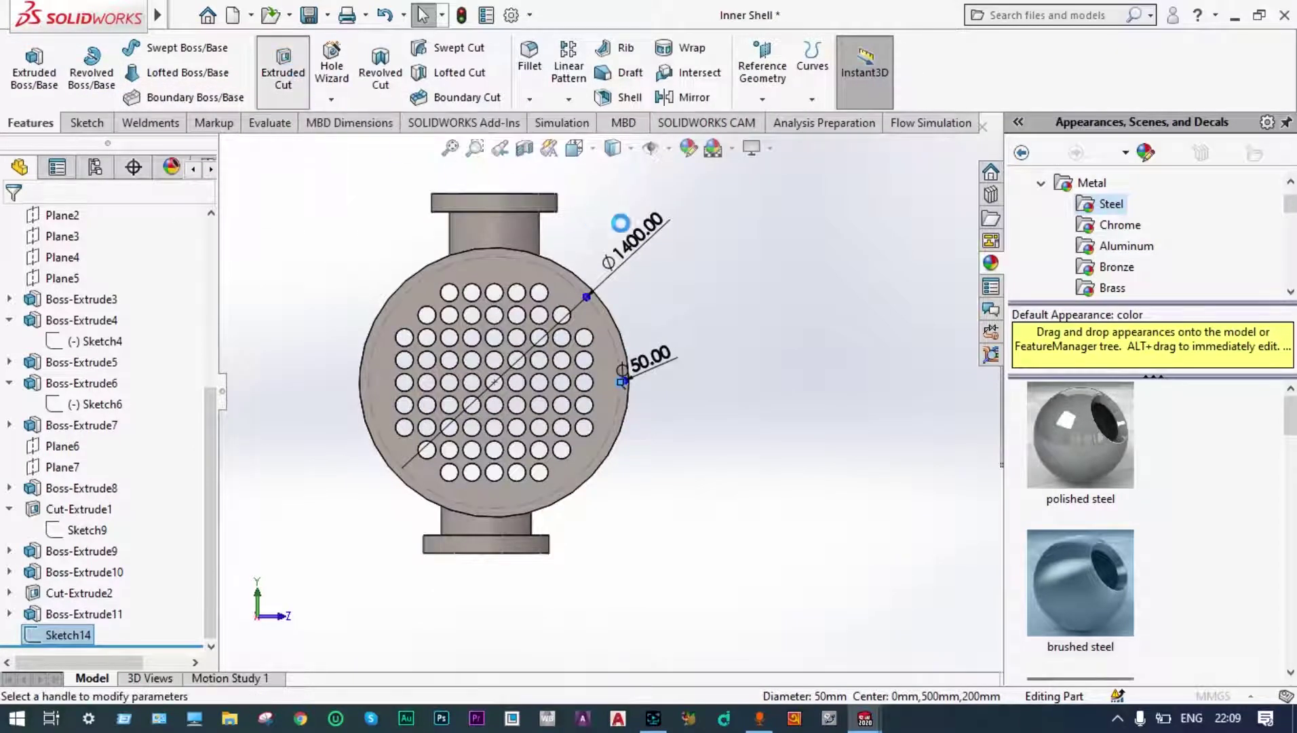
pyautogui.moveTo(648, 246); pyautogui.dragTo(629, 266, button='middle')
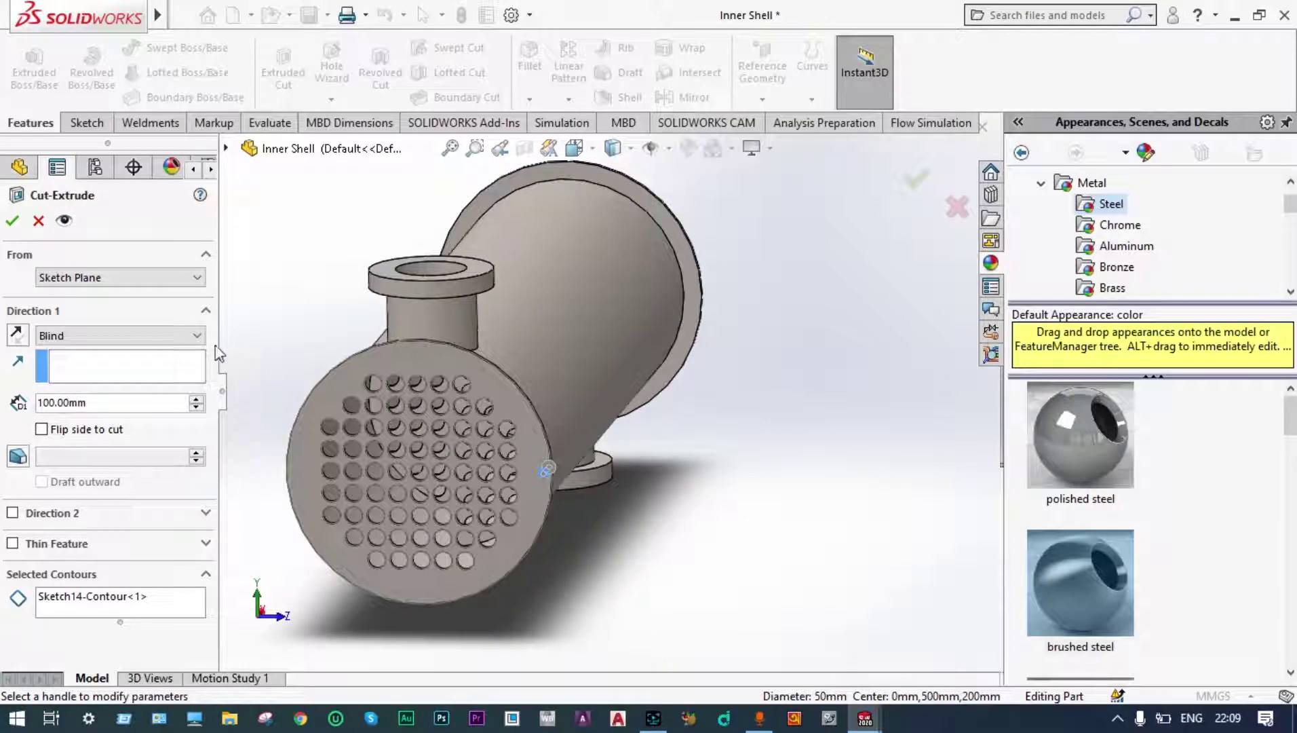
pyautogui.click(193, 335)
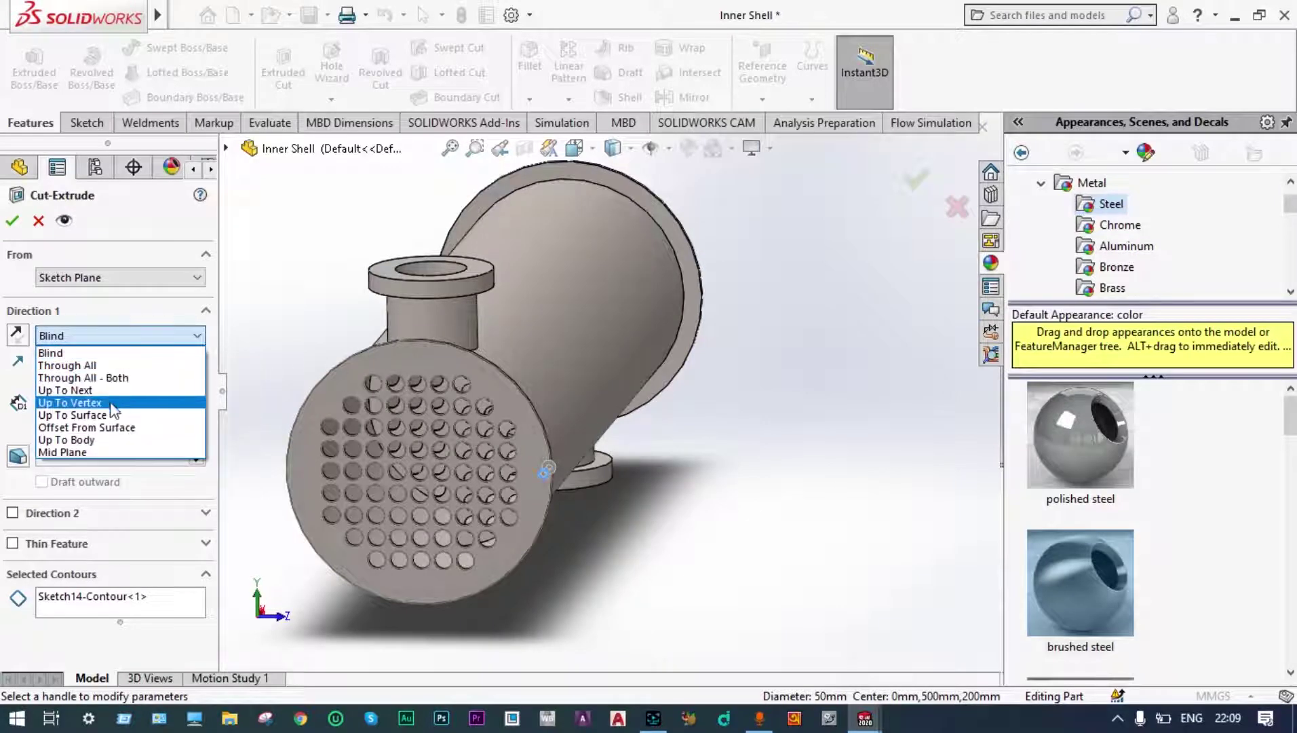
pyautogui.click(103, 391)
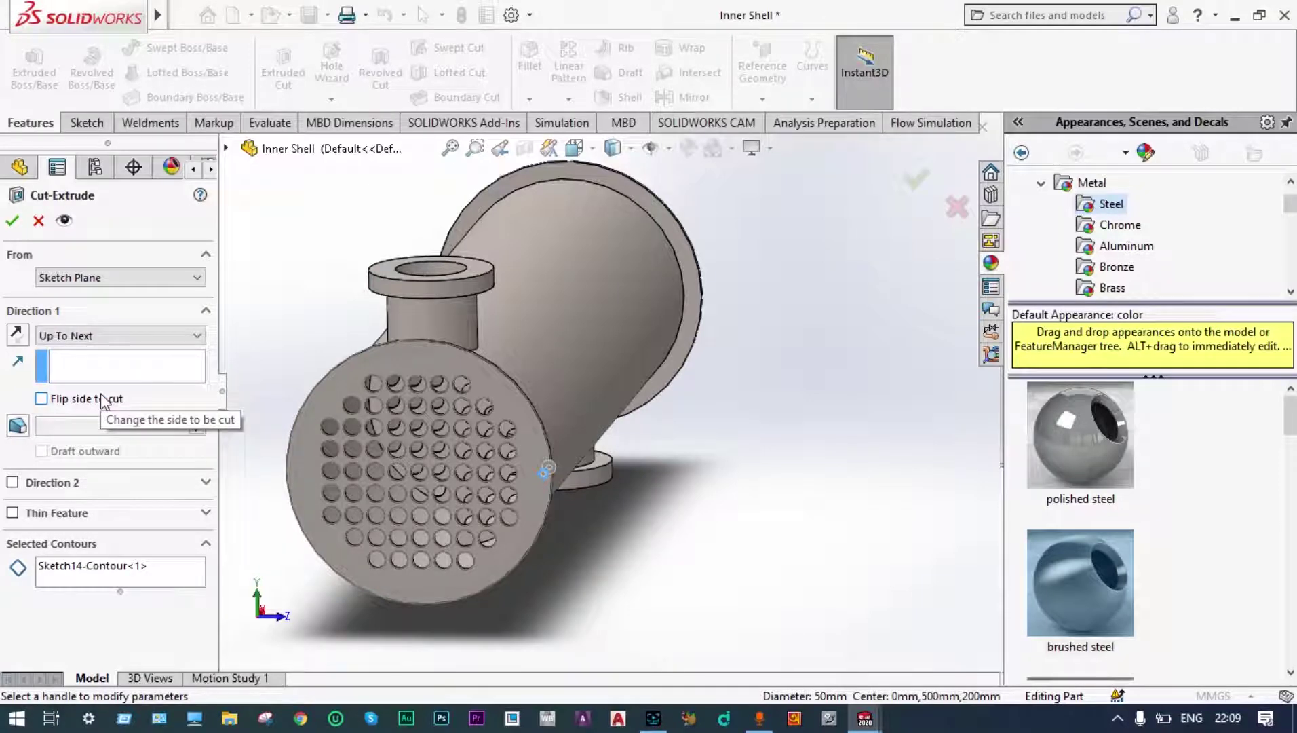
pyautogui.scroll(-8, 583, 478)
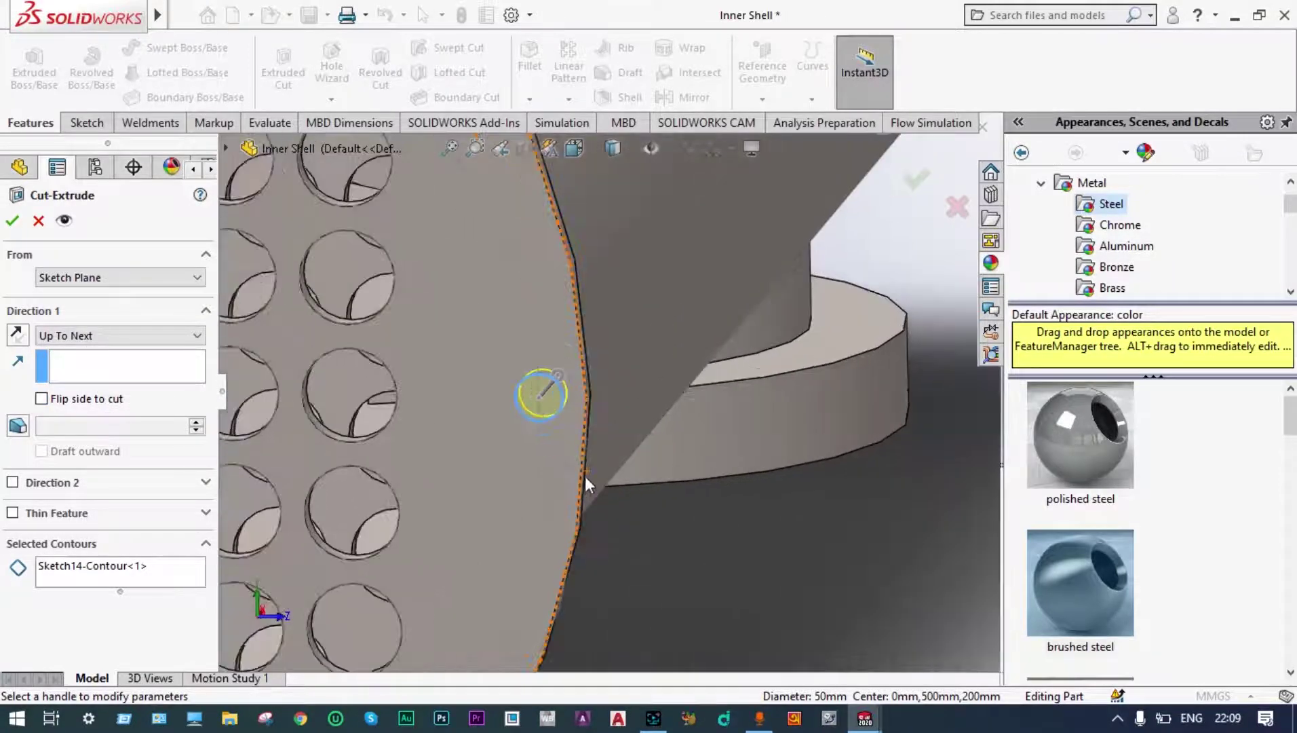
pyautogui.click(14, 224)
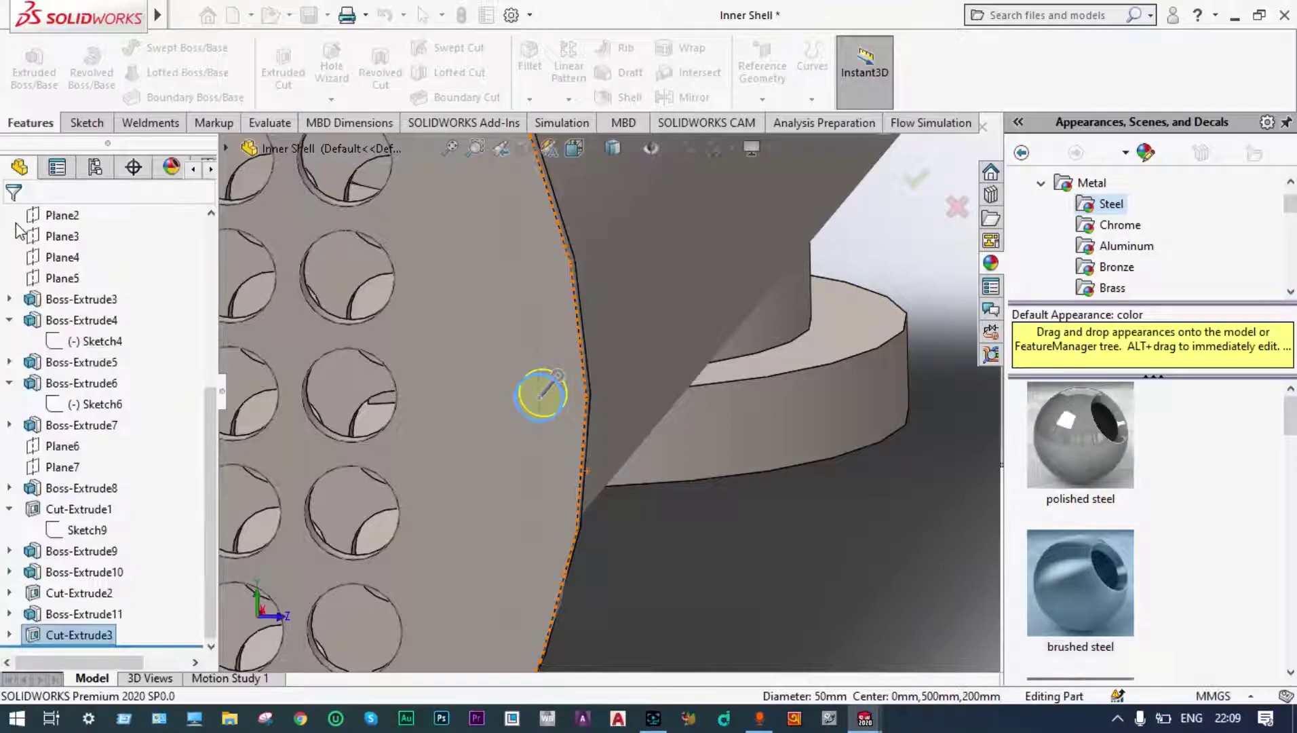
# - Examine the bolt hole from the back and front of the perforated end plate to check that it passes through
pyautogui.scroll(3, 801, 443)
pyautogui.moveTo(801, 439); pyautogui.dragTo(538, 527, button='middle')
pyautogui.scroll(4, 770, 458)
pyautogui.scroll(-8, 440, 425)
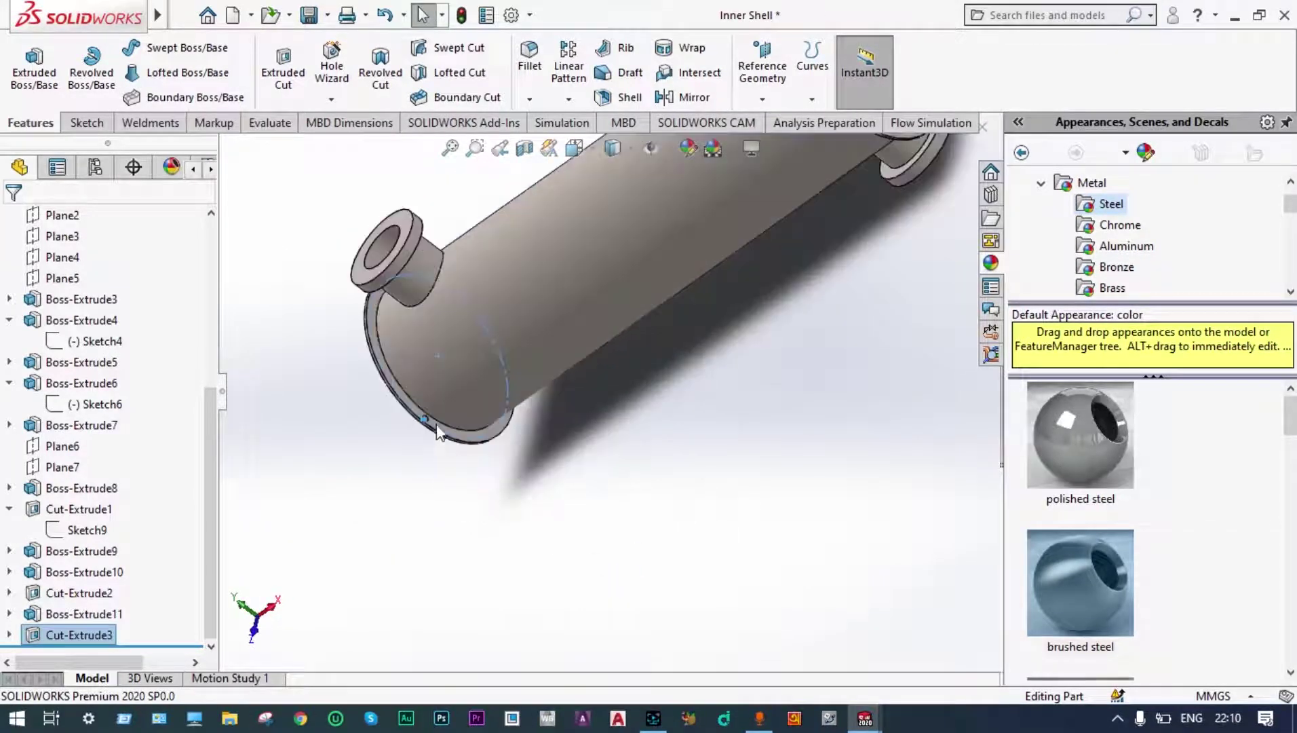
pyautogui.scroll(-3, 516, 360)
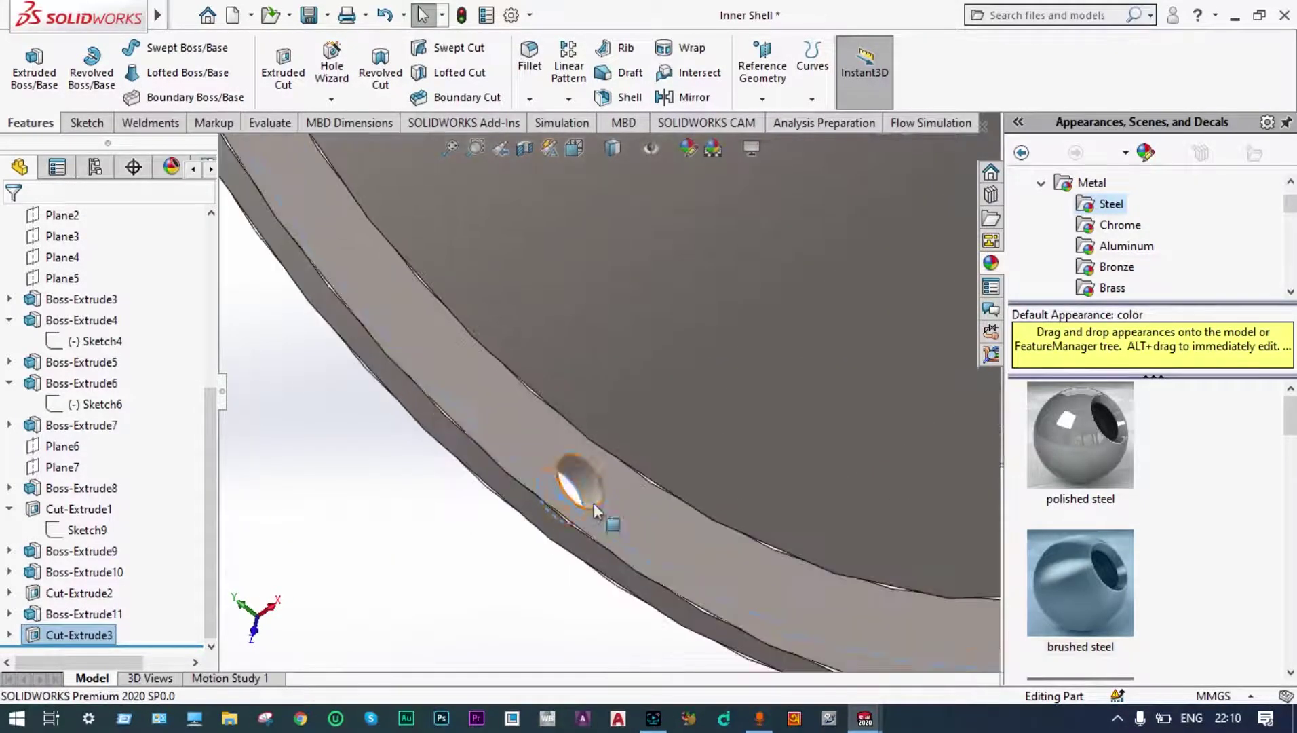
pyautogui.scroll(3, 516, 551)
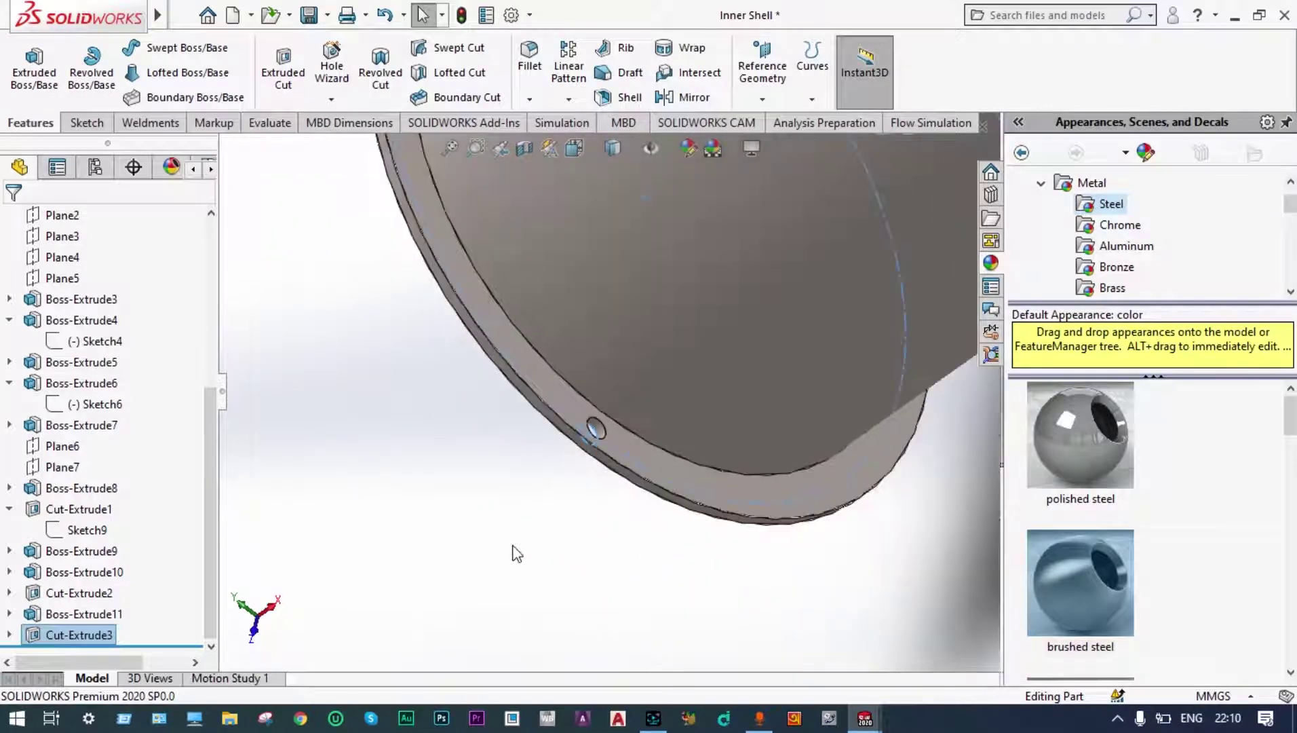
pyautogui.moveTo(517, 554); pyautogui.dragTo(665, 416, button='middle')
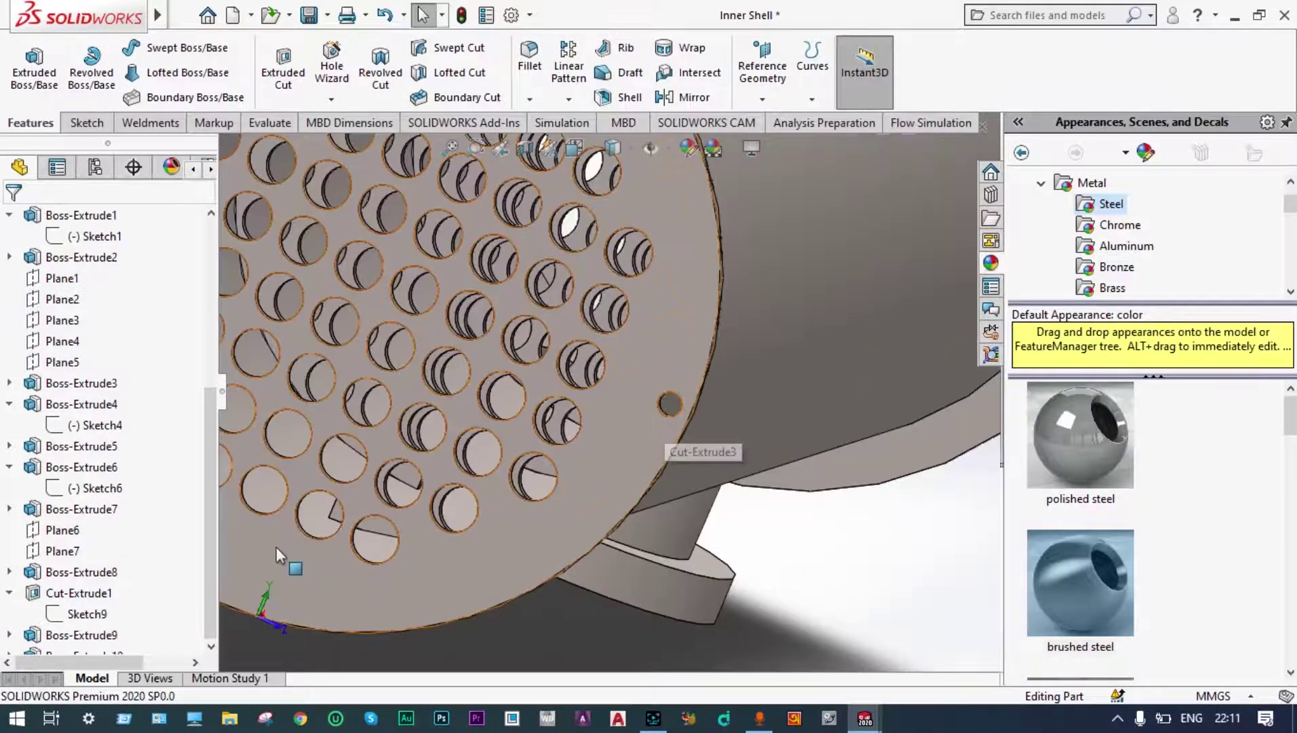
# - Circular-pattern the bolt-hole cut around the shell's cylindrical face with 12 equally spaced instances over 360 degrees
pyautogui.moveTo(207, 509); pyautogui.dragTo(206, 577)
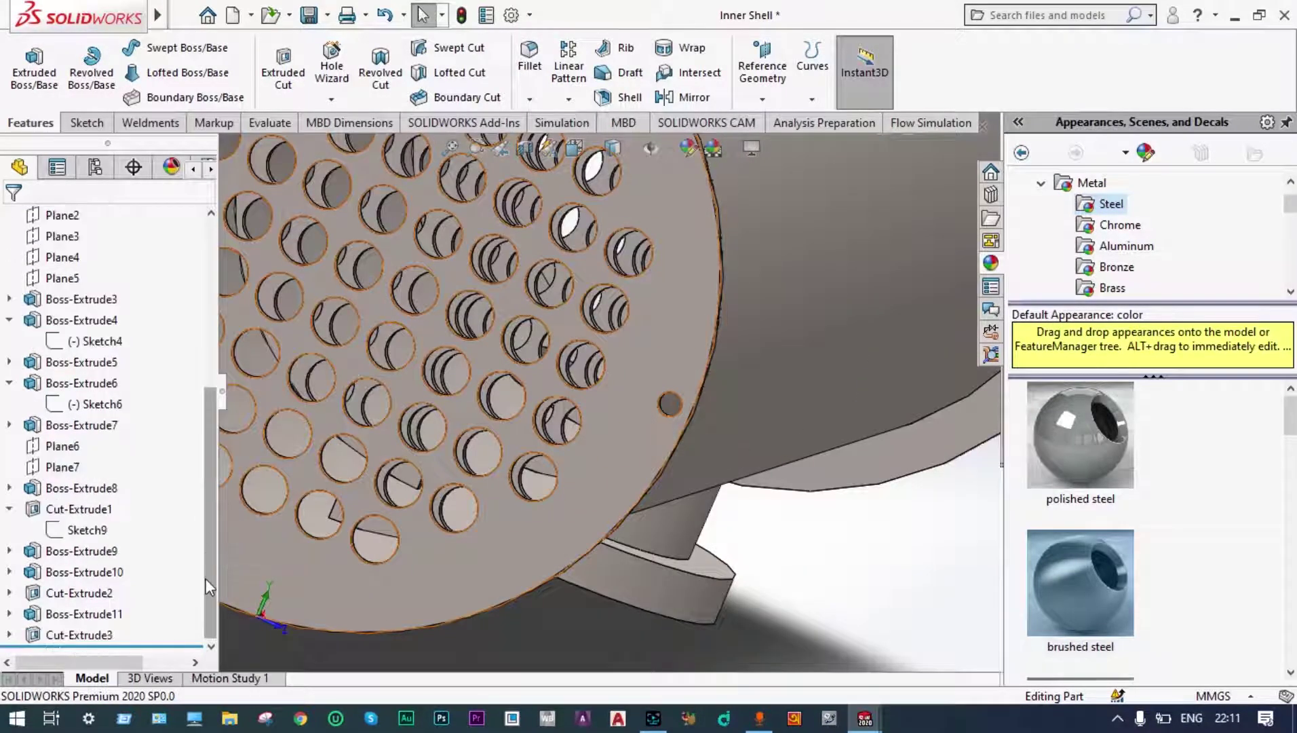
pyautogui.click(99, 636)
pyautogui.press('f')
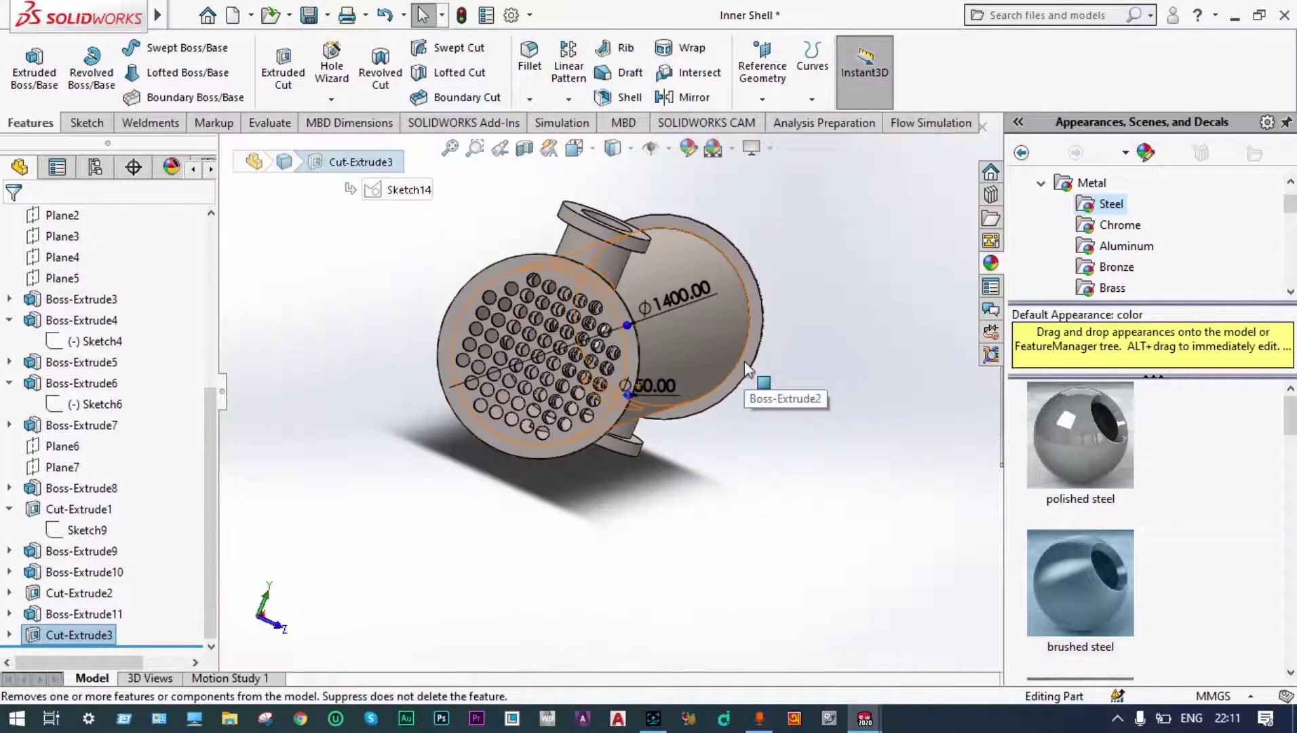
pyautogui.click(570, 100)
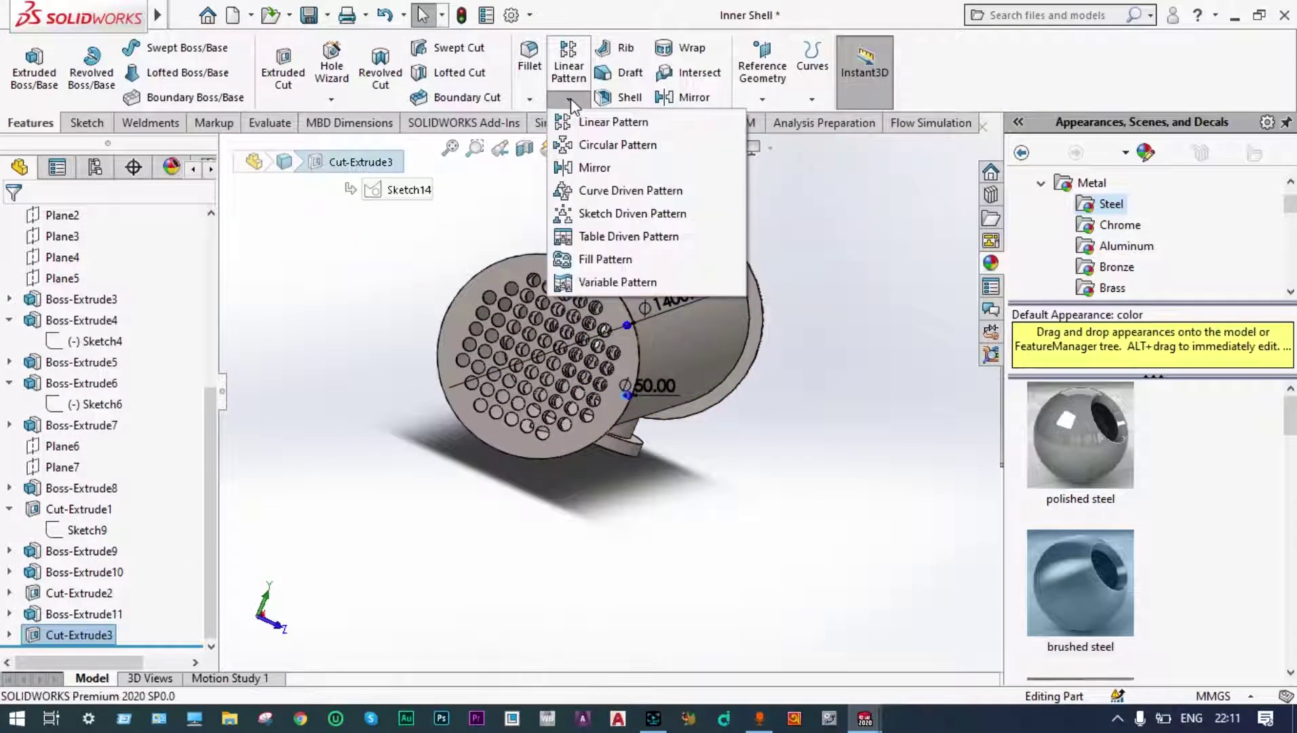
pyautogui.click(587, 145)
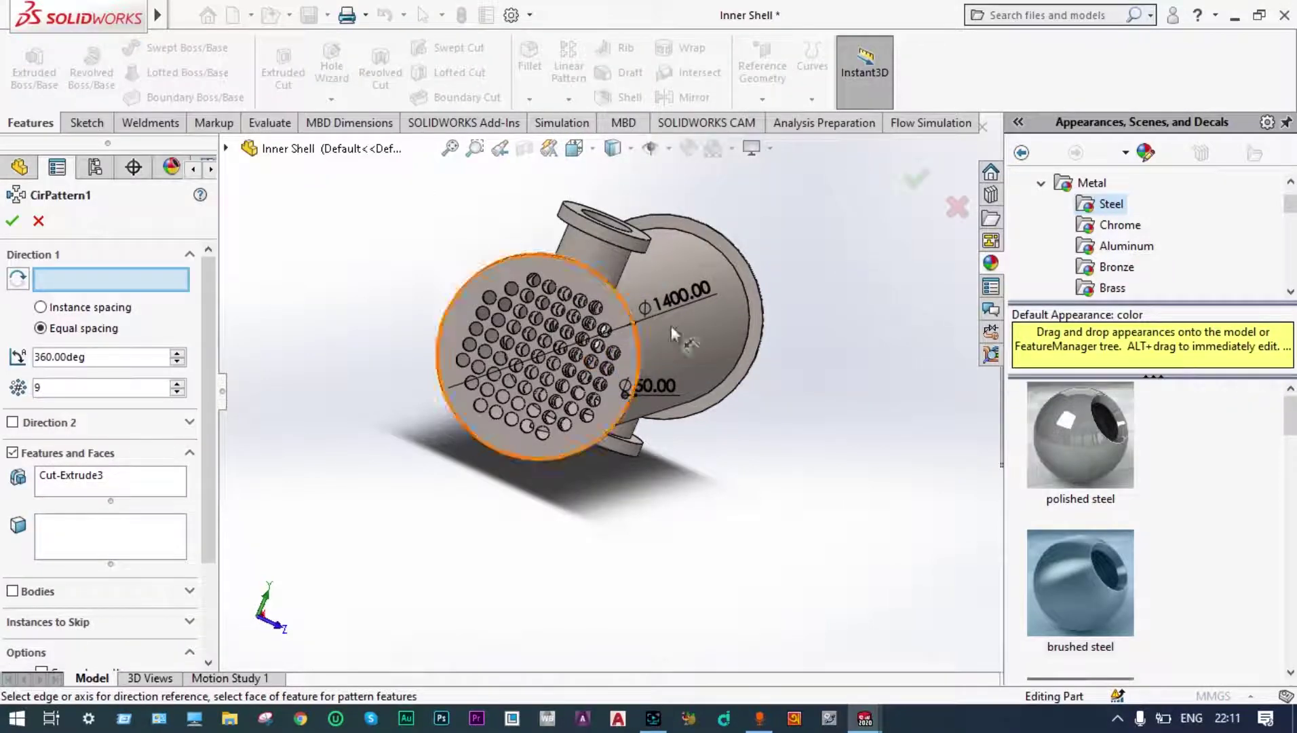
pyautogui.moveTo(857, 340); pyautogui.dragTo(643, 335, button='middle')
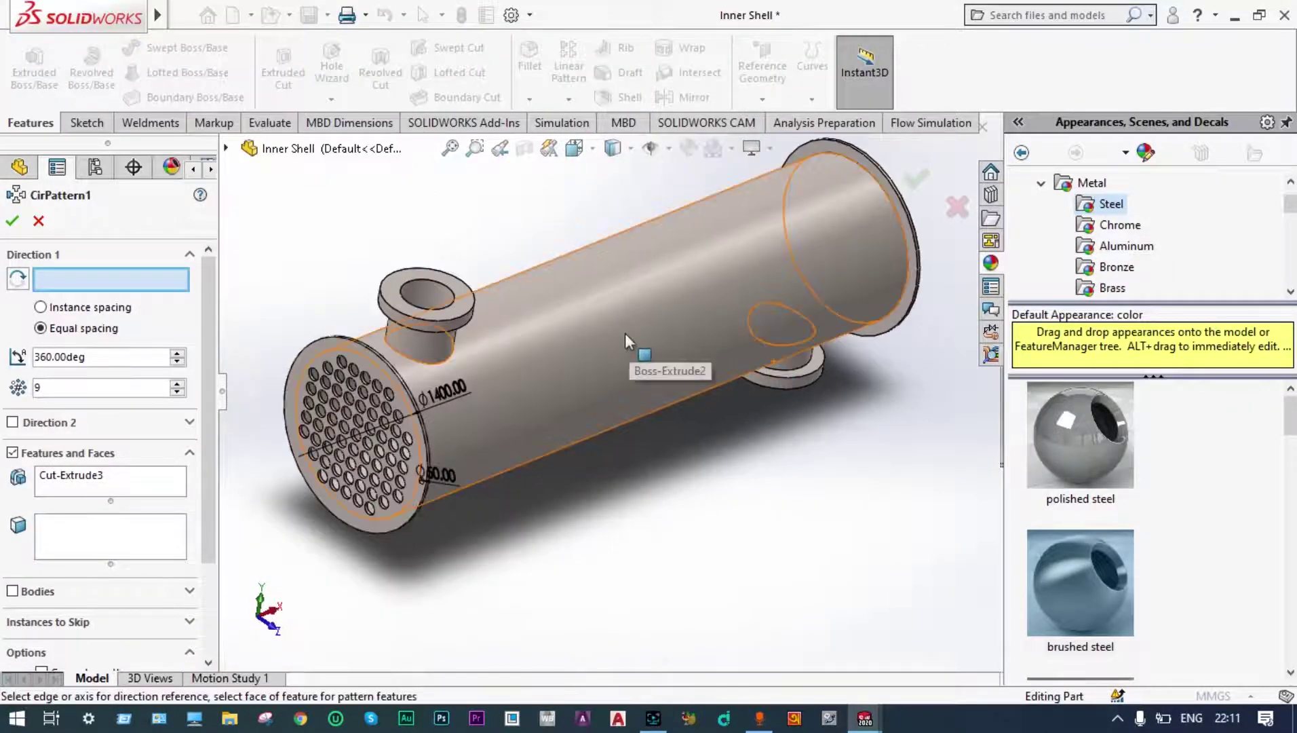
pyautogui.click(626, 333)
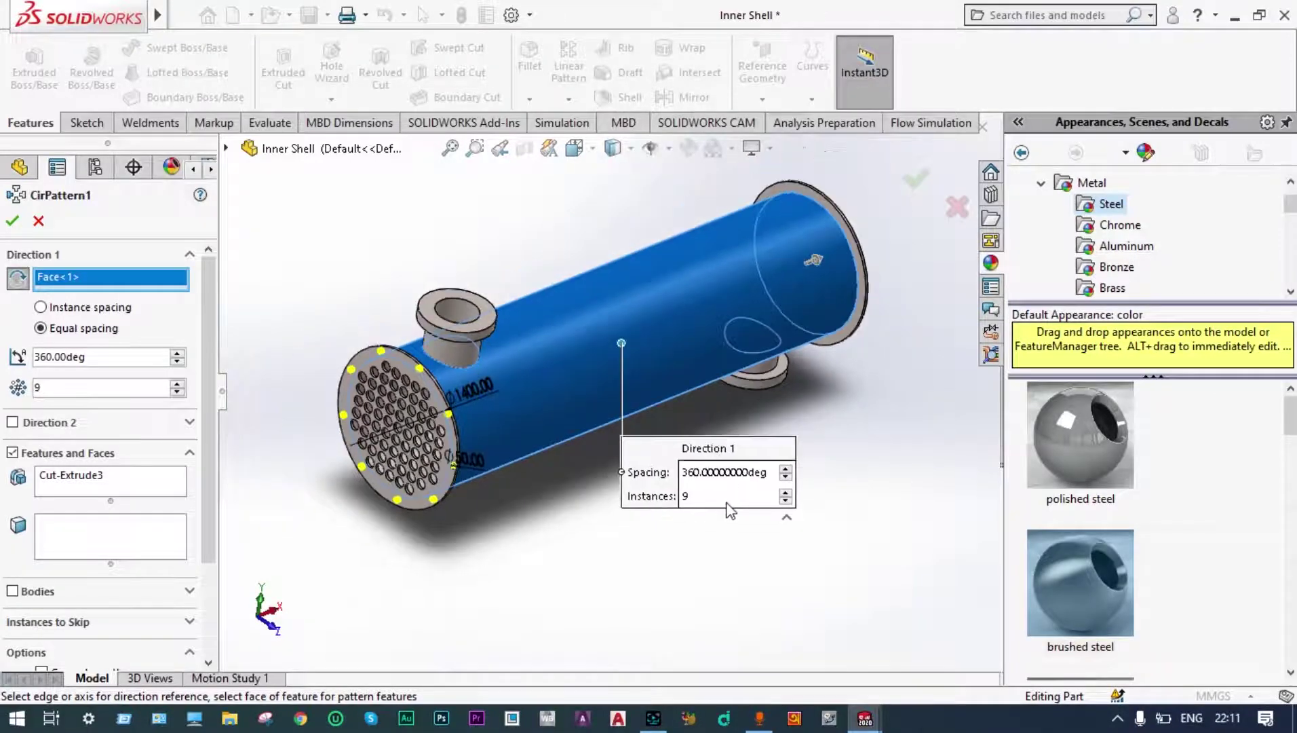
pyautogui.moveTo(716, 444); pyautogui.dragTo(762, 460, button='middle')
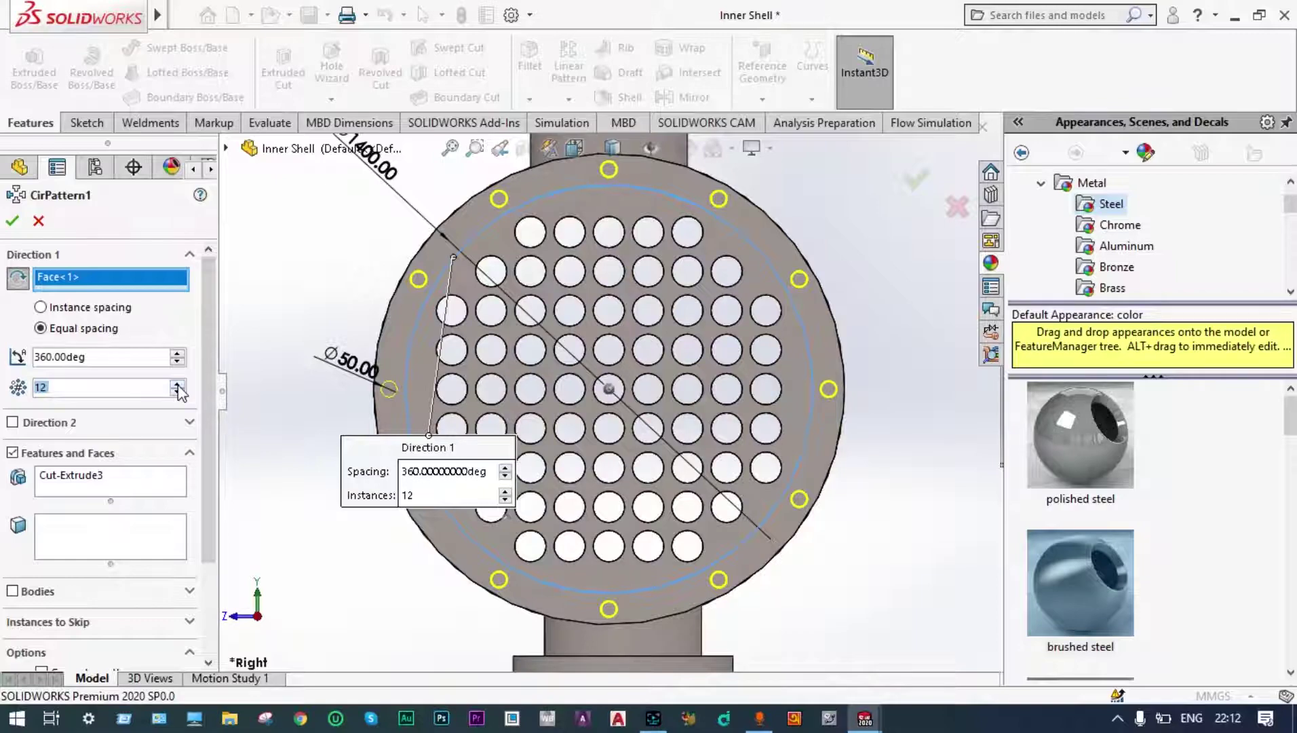
pyautogui.click(915, 181)
# - Examine the ring of bolt holes on the perforated end plate and the shell from several angles
pyautogui.moveTo(891, 209); pyautogui.dragTo(678, 354, button='middle')
pyautogui.press('f')
pyautogui.scroll(-2, 850, 232)
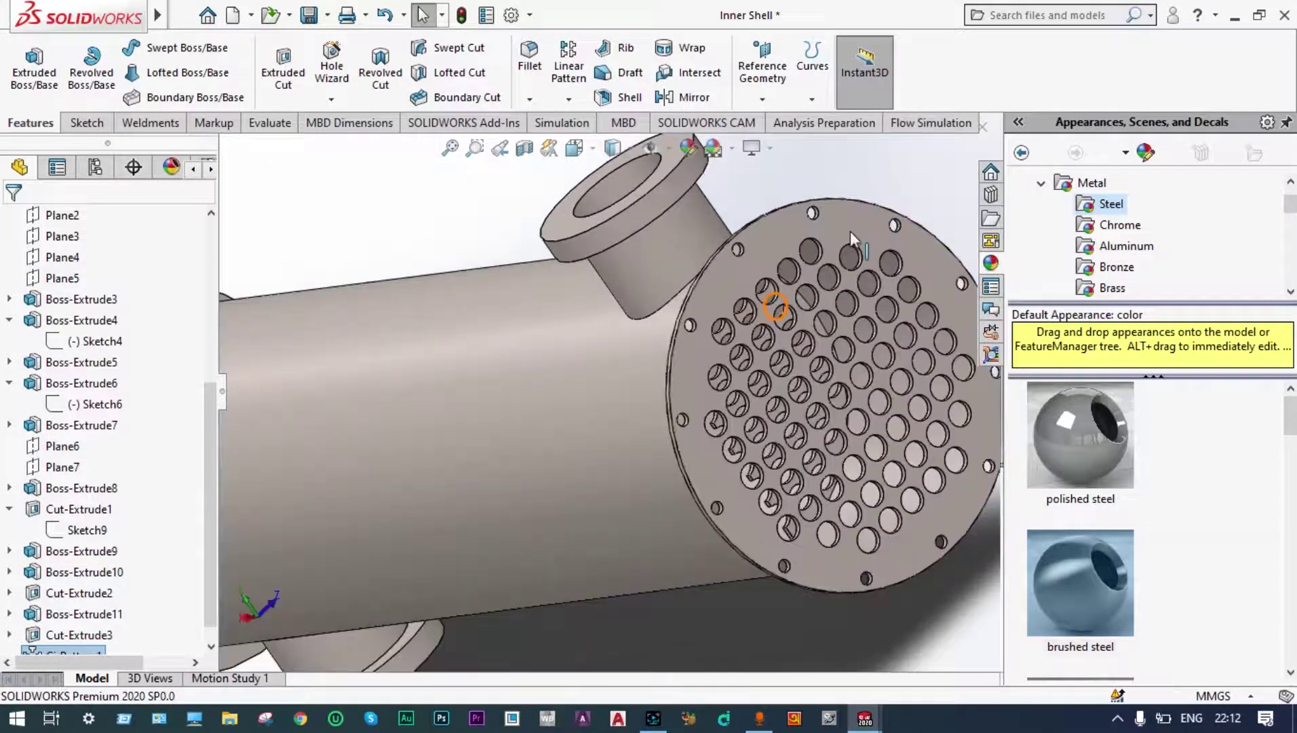
pyautogui.scroll(2, 814, 244)
pyautogui.moveTo(790, 234); pyautogui.dragTo(817, 254, button='middle')
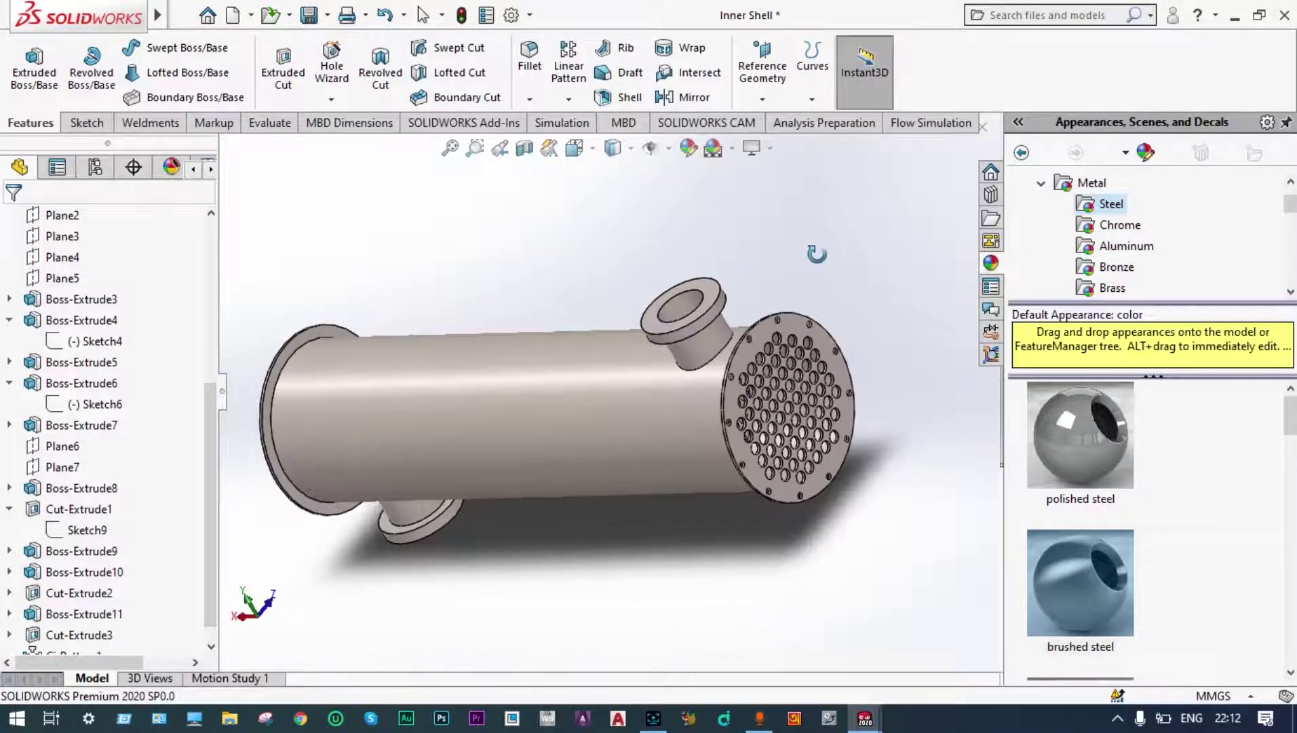
pyautogui.scroll(3, 794, 287)
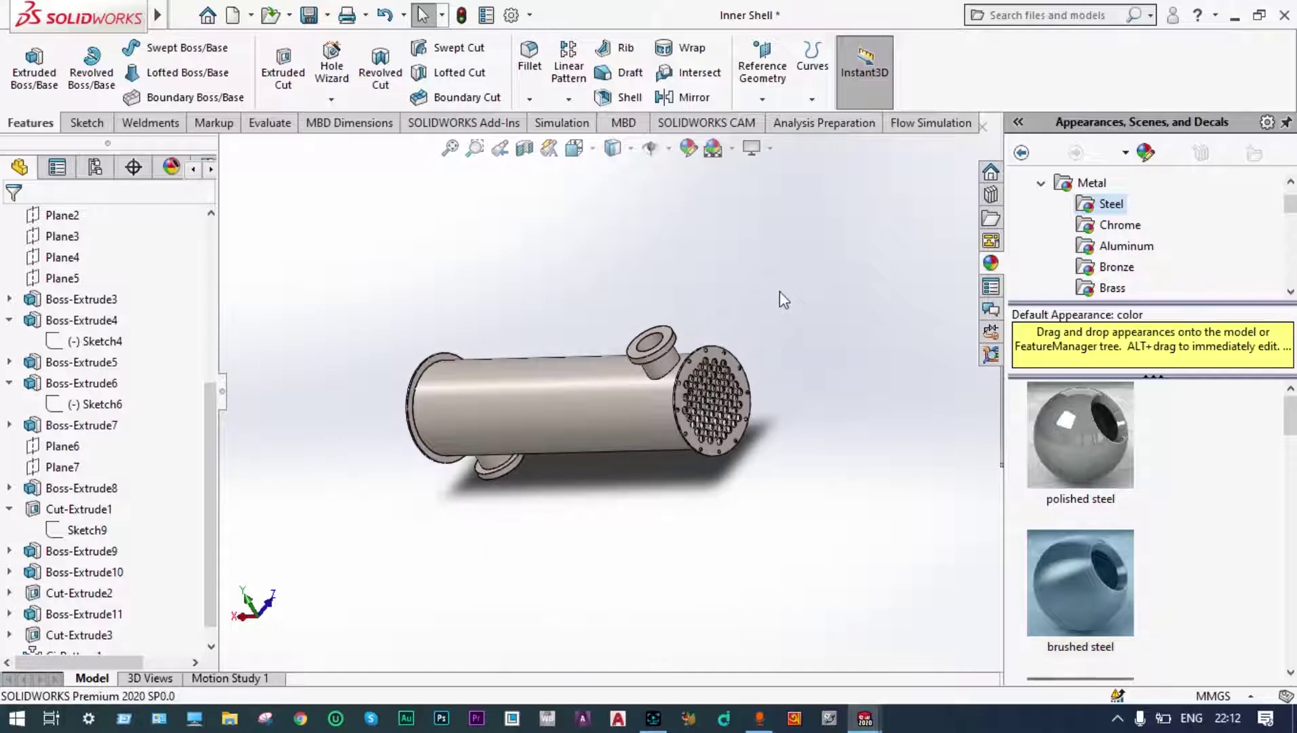
pyautogui.scroll(-2, 684, 425)
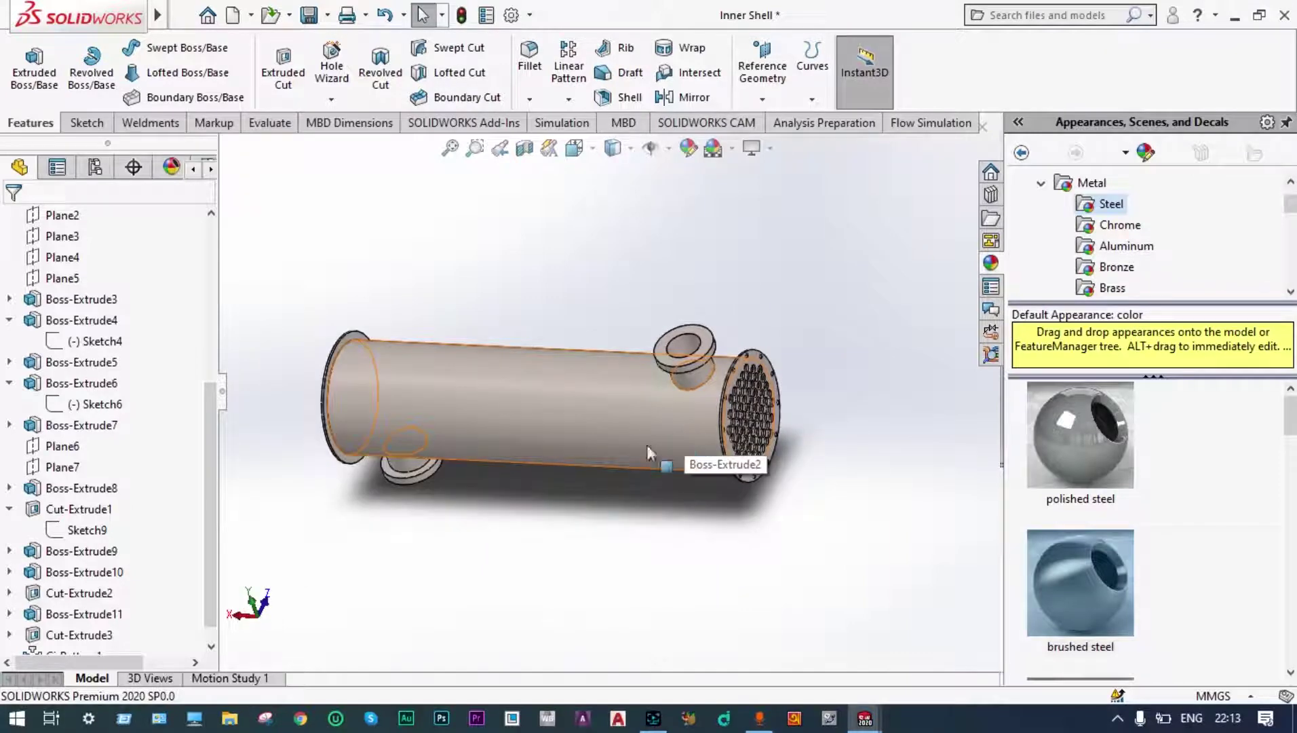
pyautogui.scroll(-1, 214, 510)
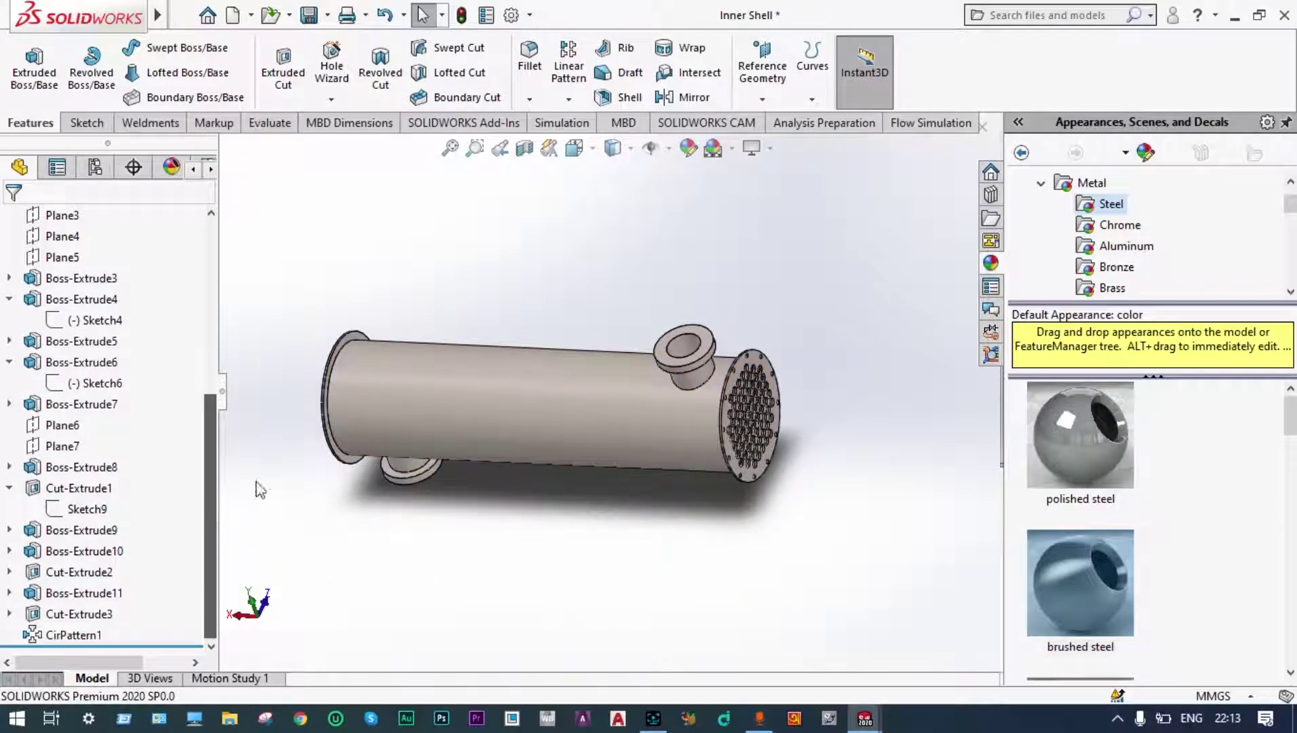
# - Linear-pattern the circular bolt-hole pattern along the shell's cylindrical face, 2 instances spaced 5000 mm, with the direction reversed towards the opposite flange
pyautogui.click(90, 637)
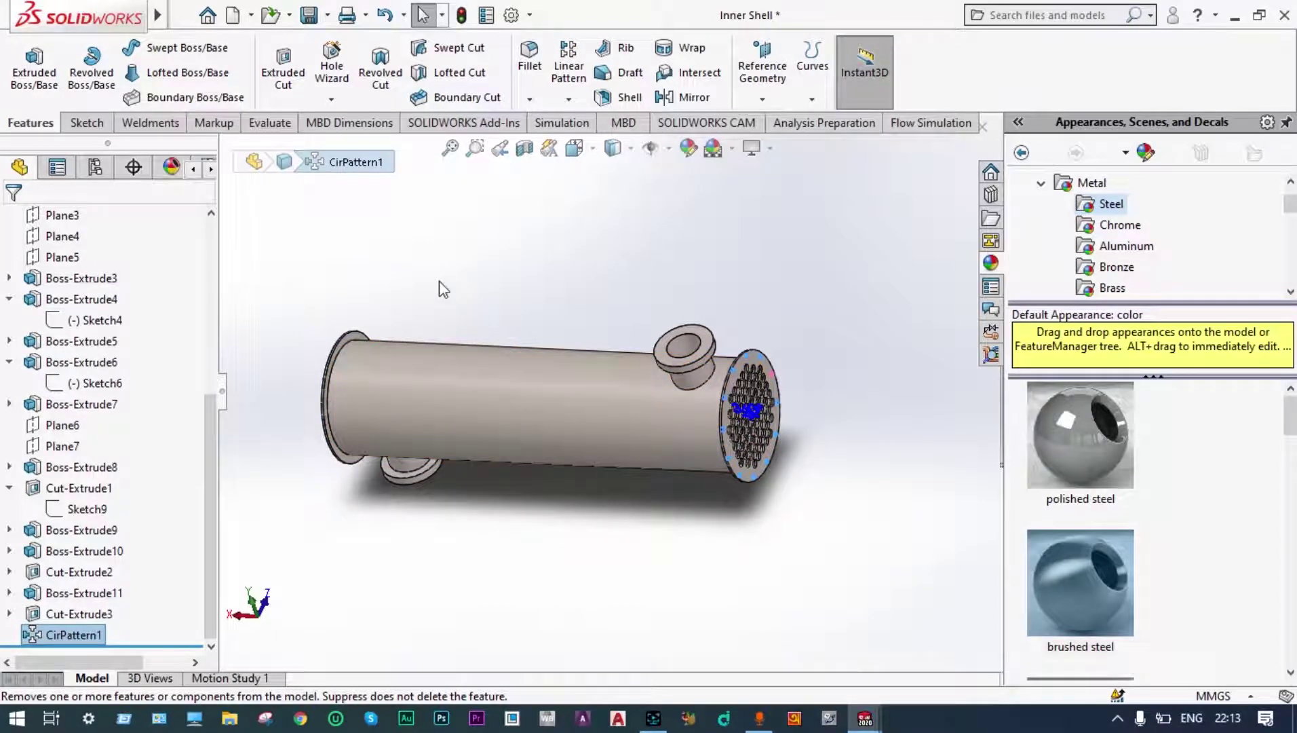
pyautogui.click(570, 75)
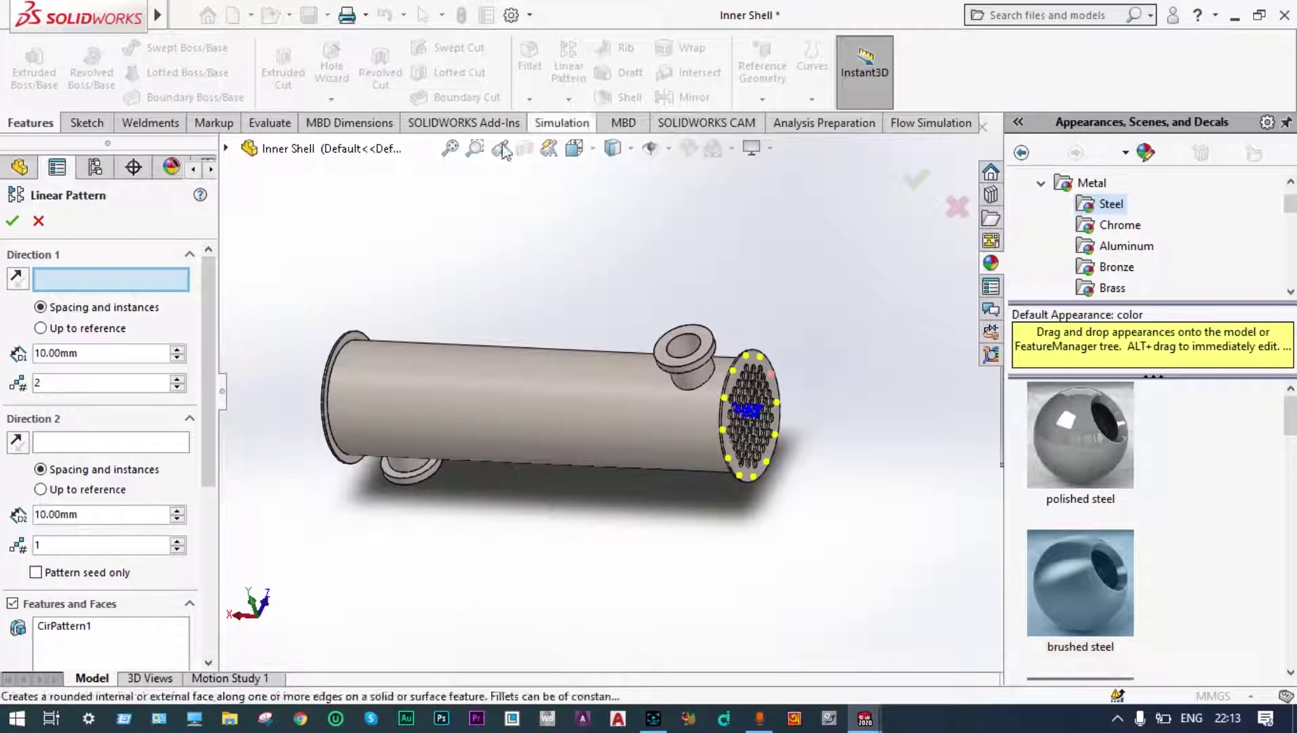
pyautogui.click(43, 352)
pyautogui.press('BackSpace')
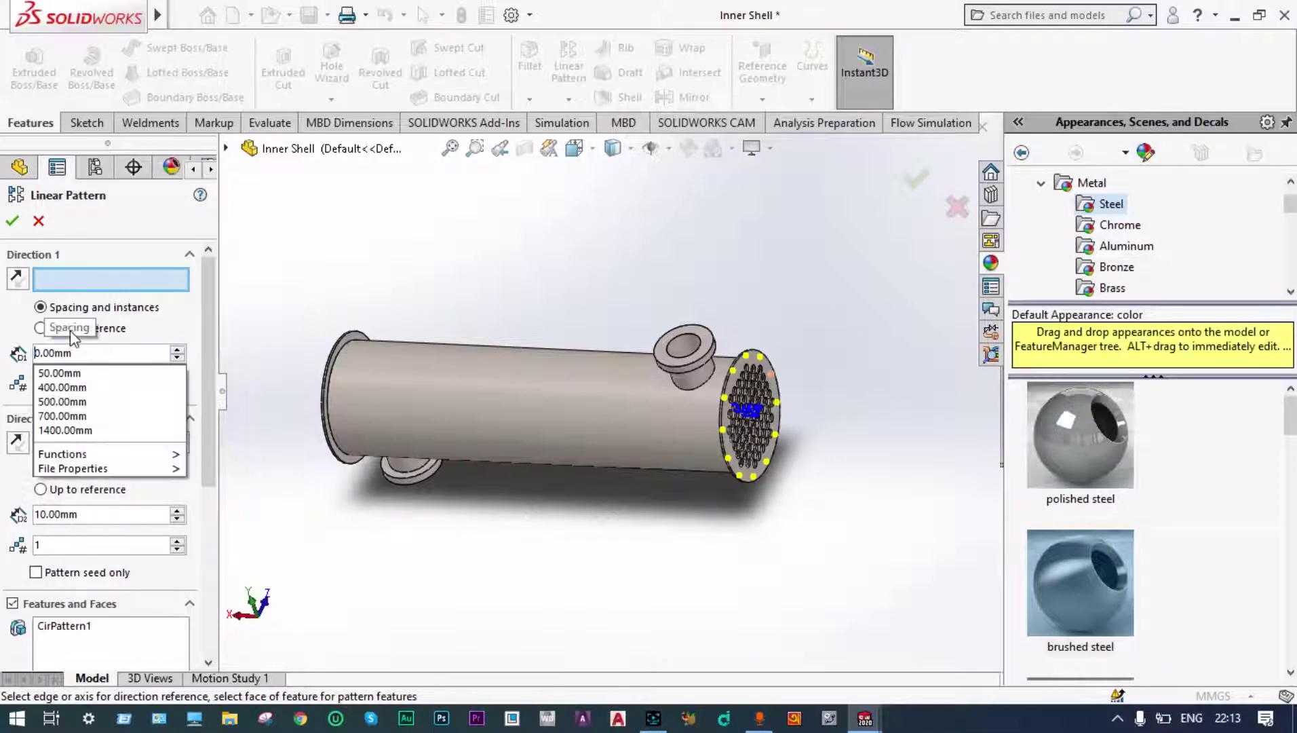
pyautogui.write('500')
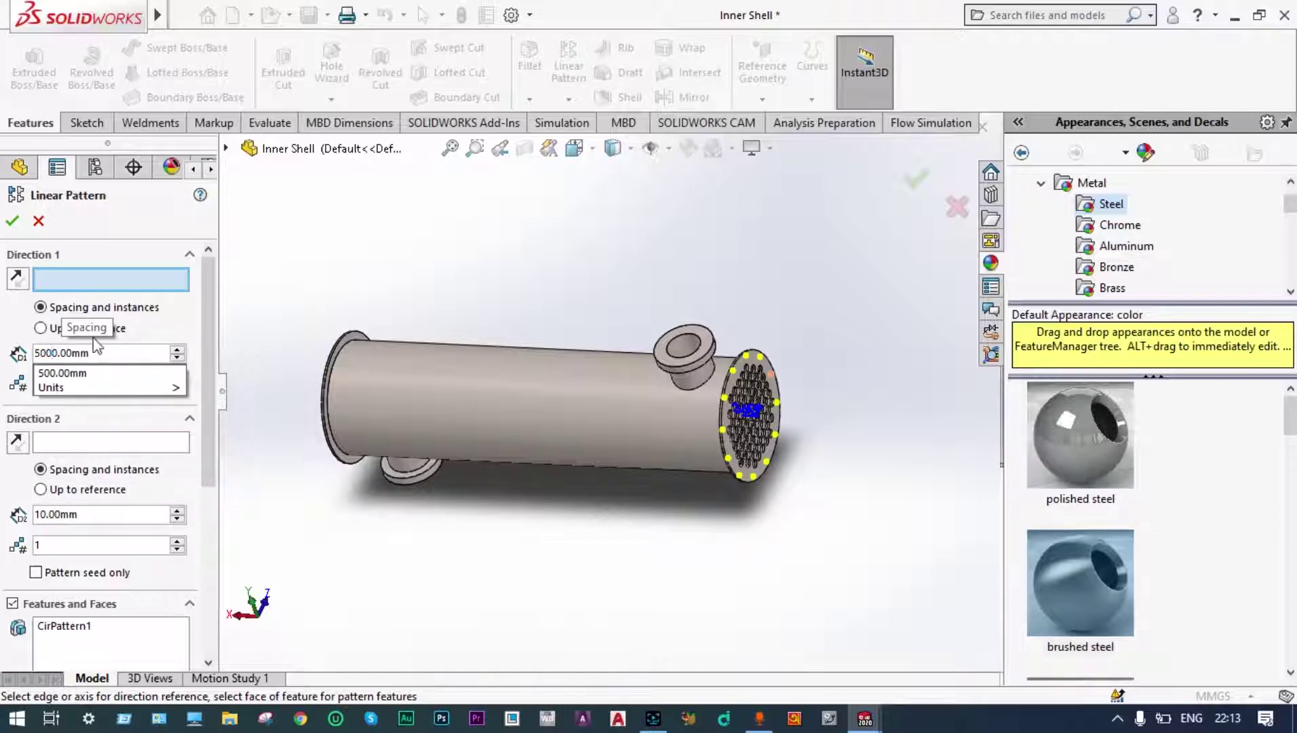
pyautogui.click(417, 380)
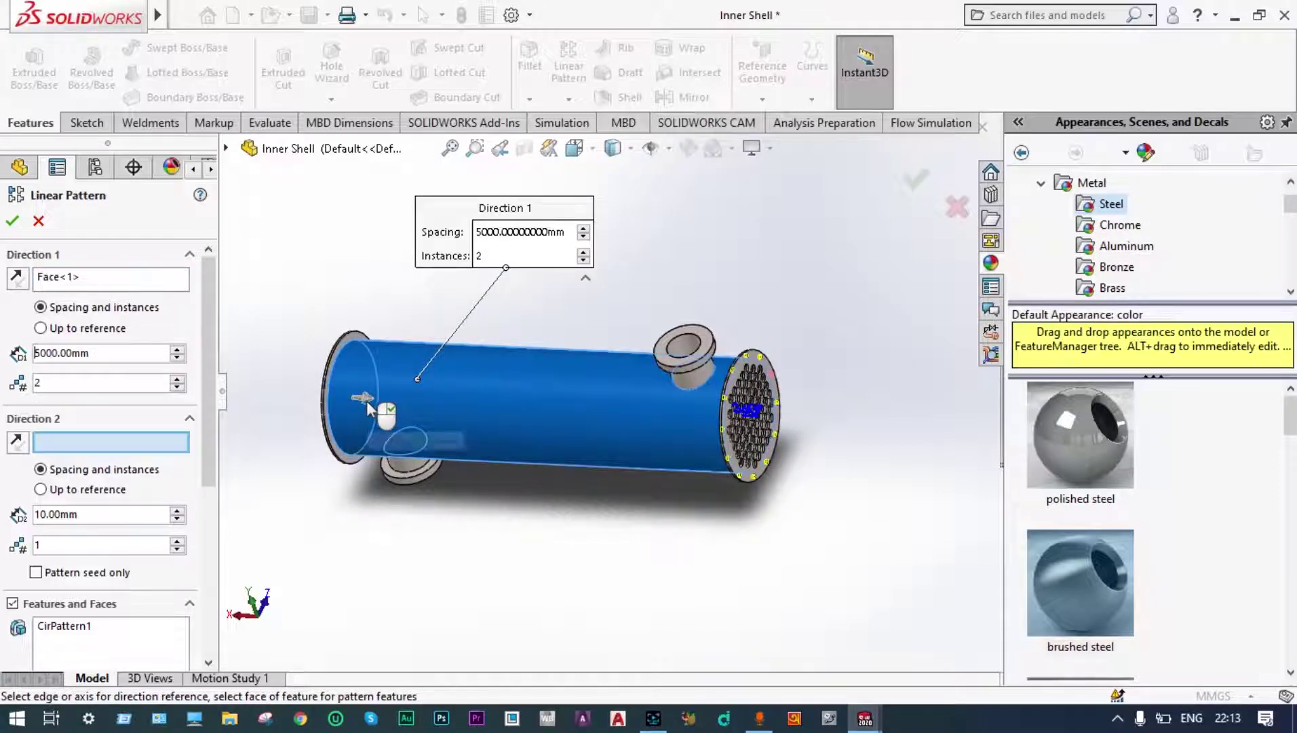
pyautogui.click(25, 287)
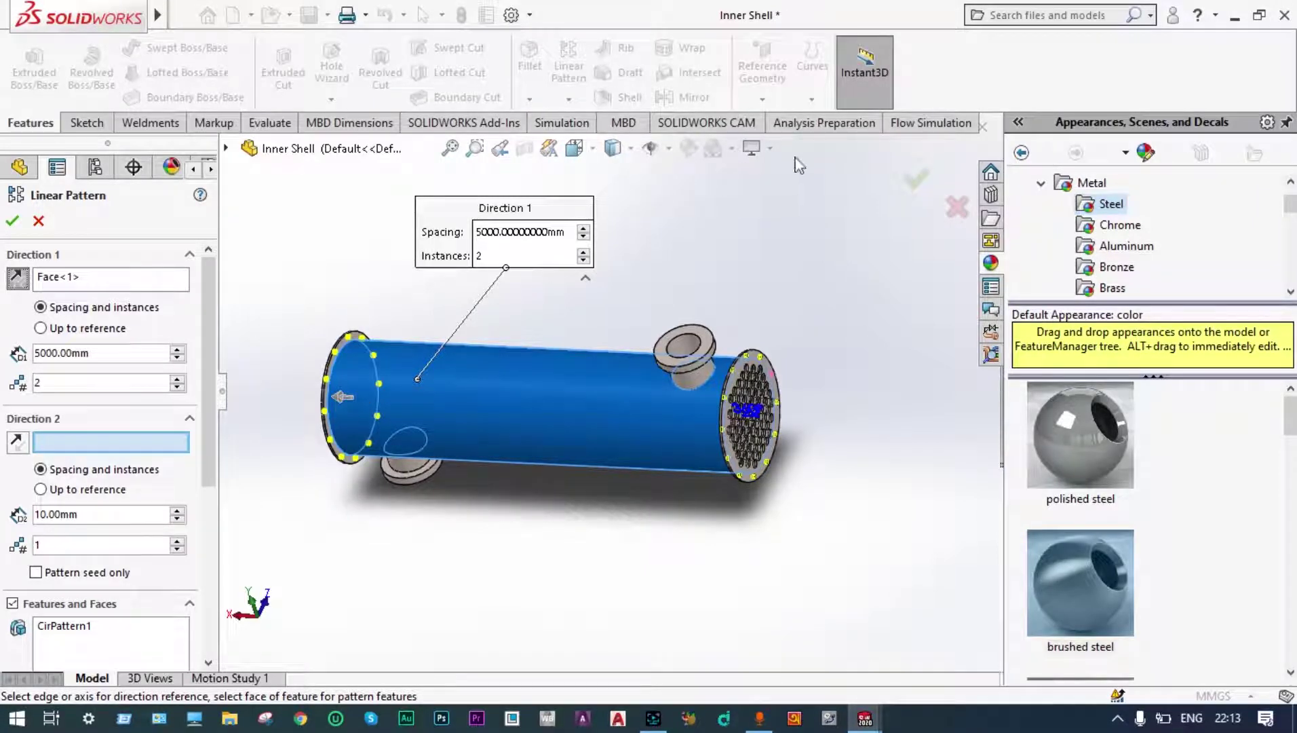
pyautogui.click(915, 182)
# - Examine the bolt holes on both end flanges of the shell from several angles
pyautogui.moveTo(784, 247); pyautogui.dragTo(860, 271, button='middle')
pyautogui.scroll(-2, 420, 375)
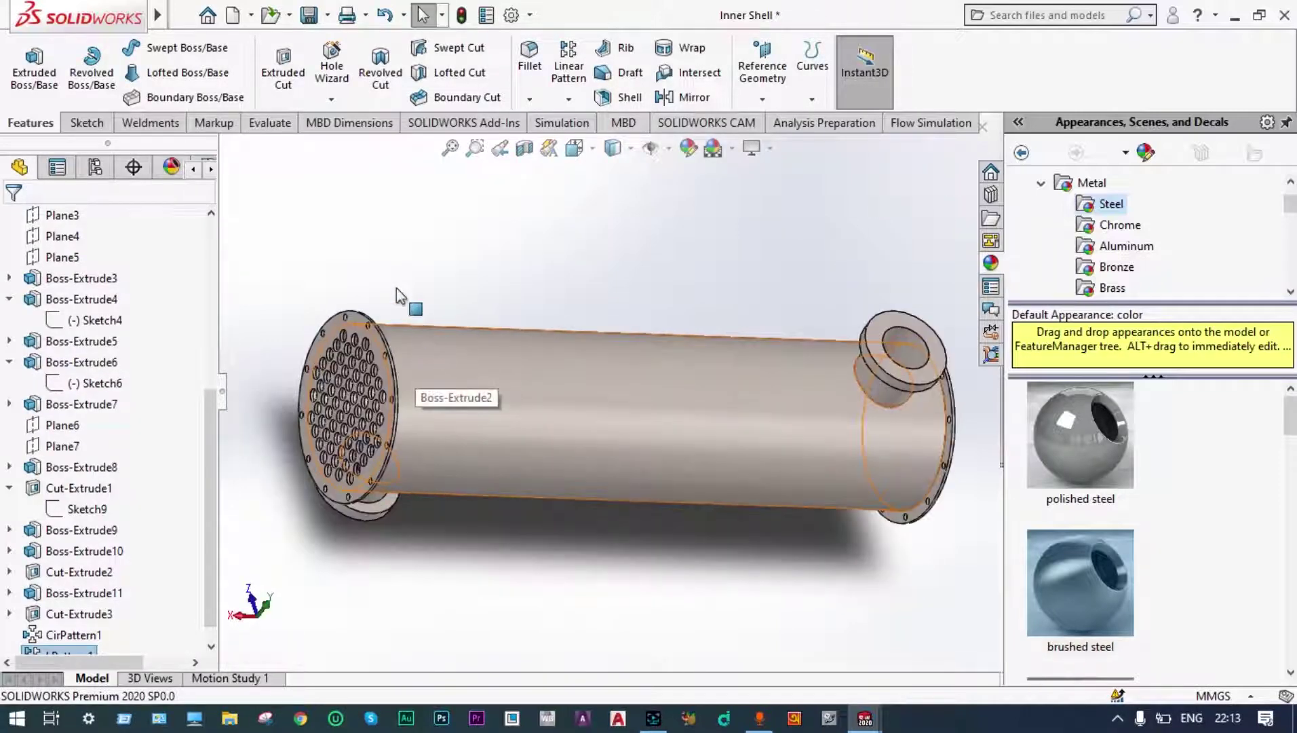
pyautogui.moveTo(399, 290); pyautogui.dragTo(462, 285, button='middle')
pyautogui.scroll(-3, 609, 285)
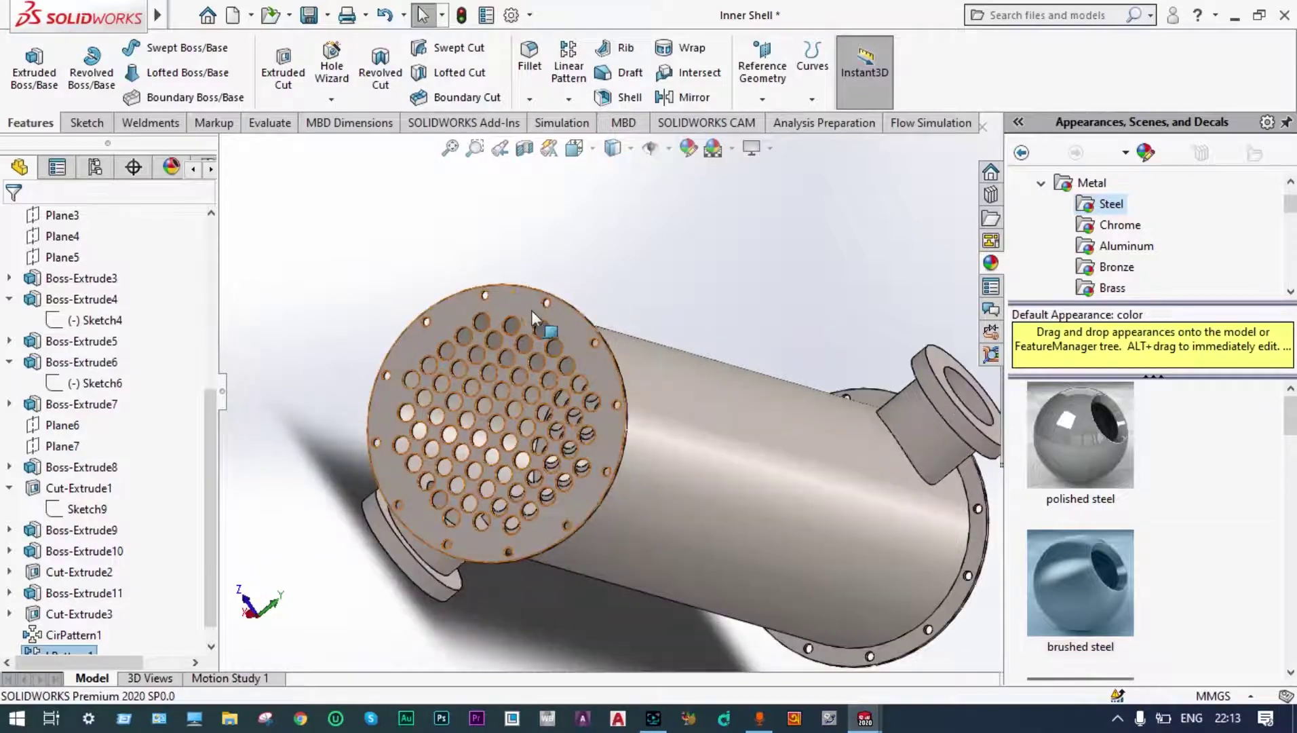
pyautogui.moveTo(609, 283); pyautogui.dragTo(662, 279, button='middle')
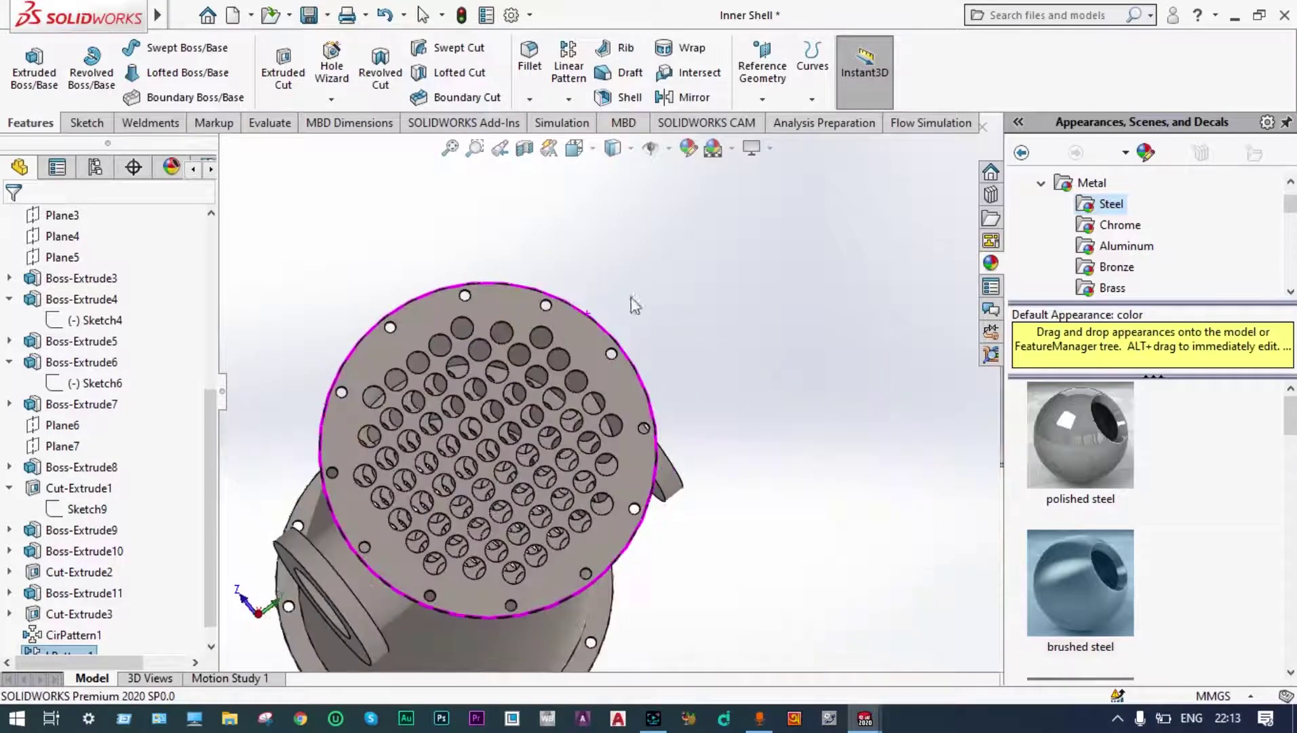
pyautogui.scroll(-2, 620, 316)
pyautogui.moveTo(617, 324); pyautogui.dragTo(418, 354, button='middle')
pyautogui.scroll(5, 418, 354)
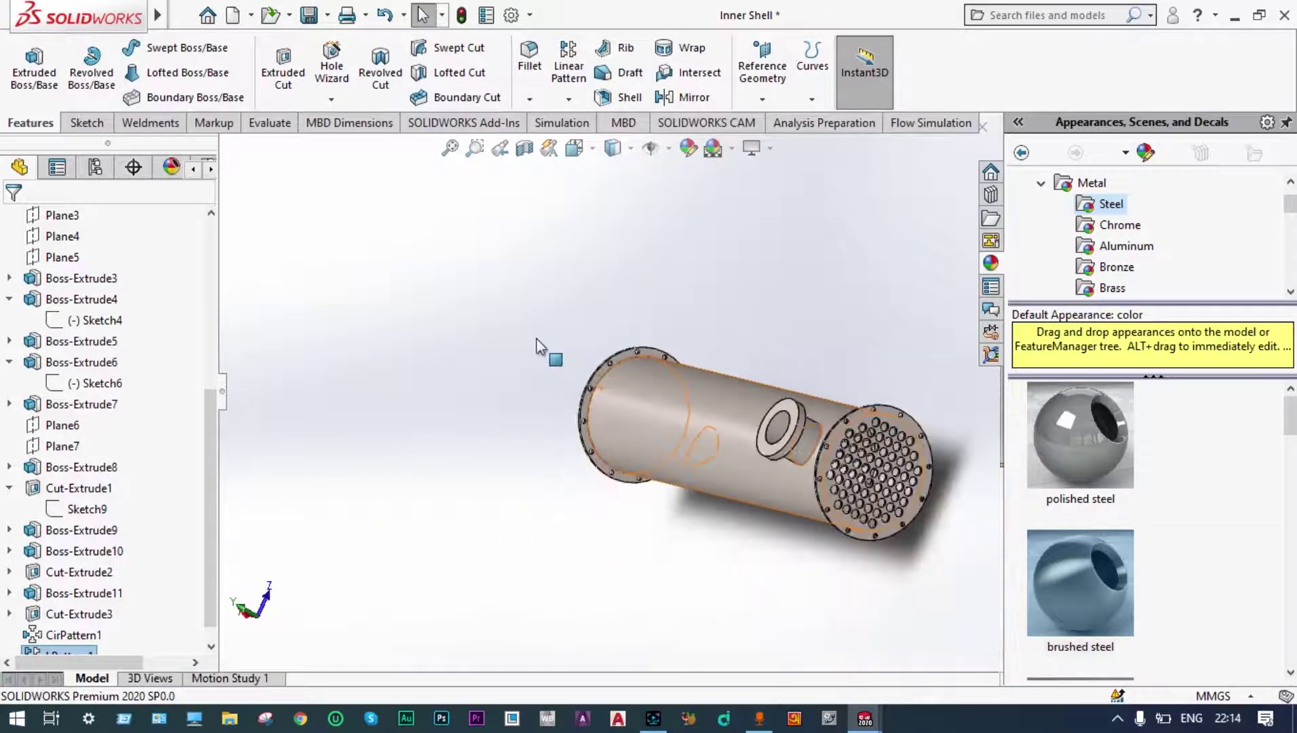
pyautogui.scroll(-1, 549, 333)
pyautogui.moveTo(555, 324); pyautogui.dragTo(668, 261, button='middle')
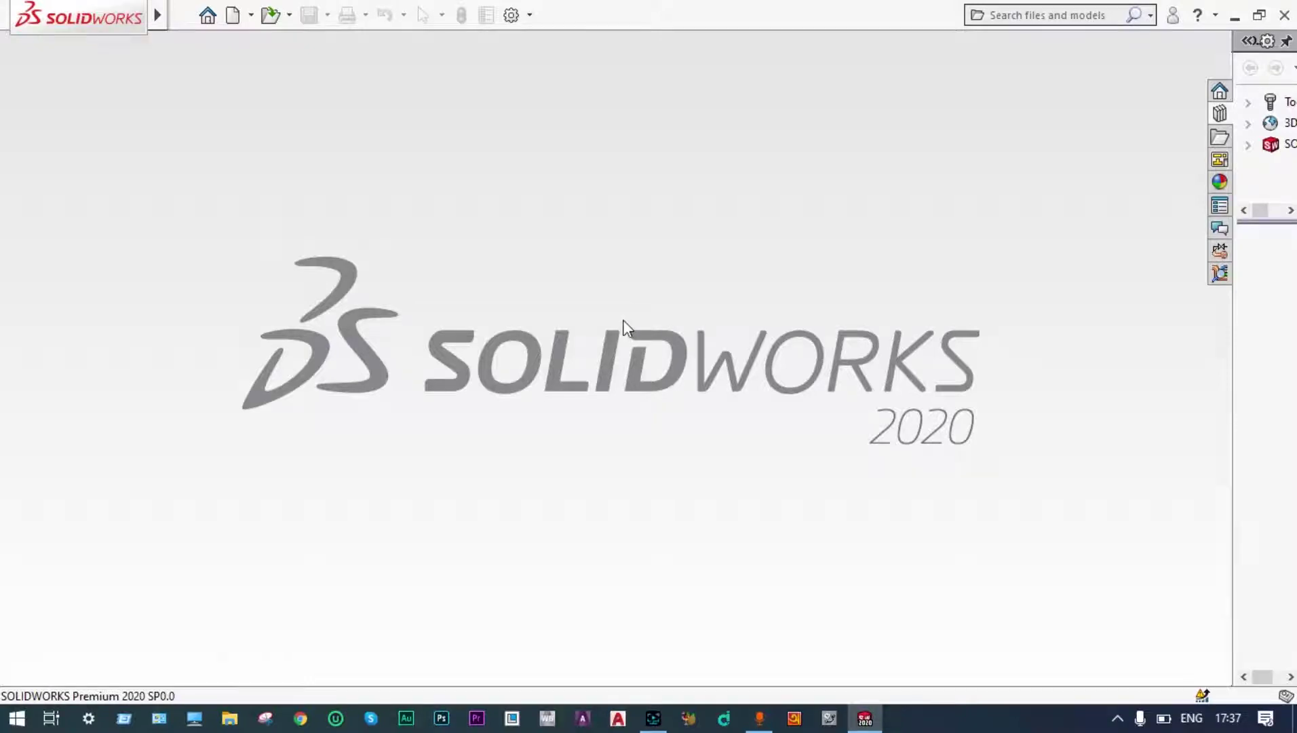
# - Create a new part document and orient the view normal to the Right Plane
pyautogui.hotkey('ctrl', 'n')
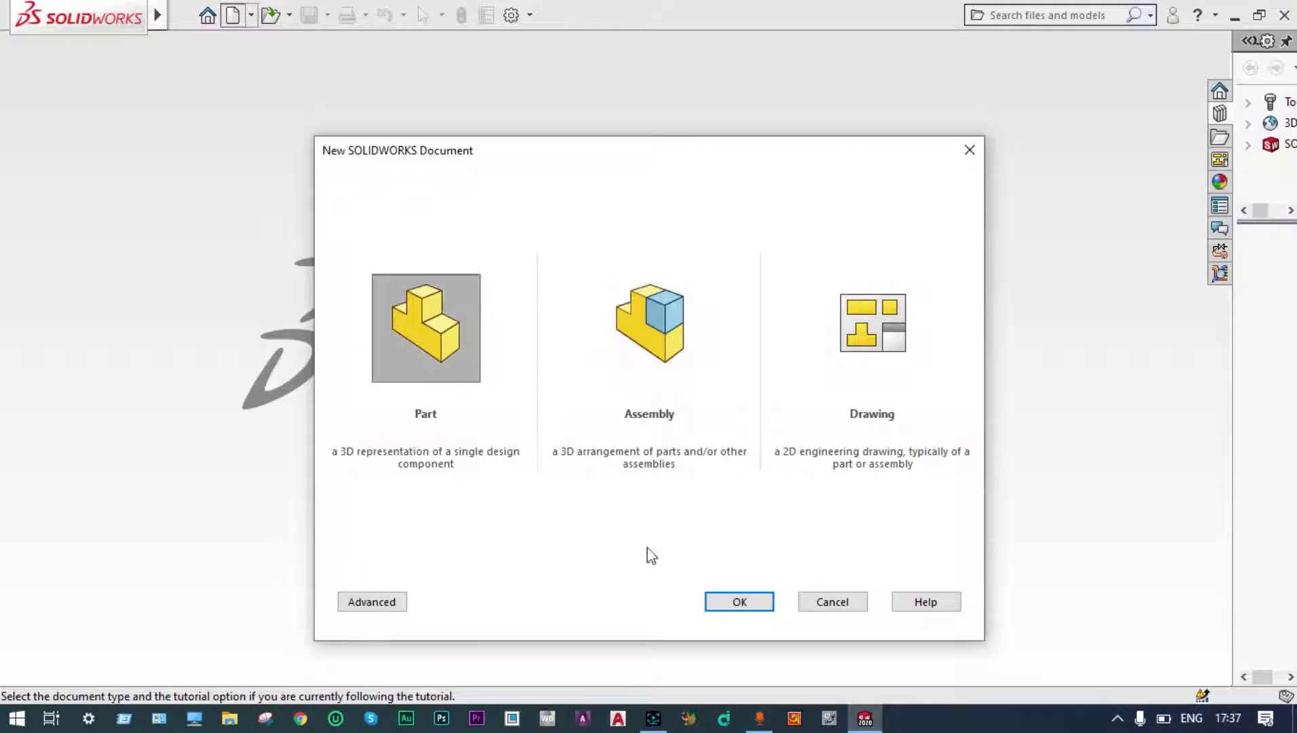
pyautogui.click(721, 603)
pyautogui.click(85, 369)
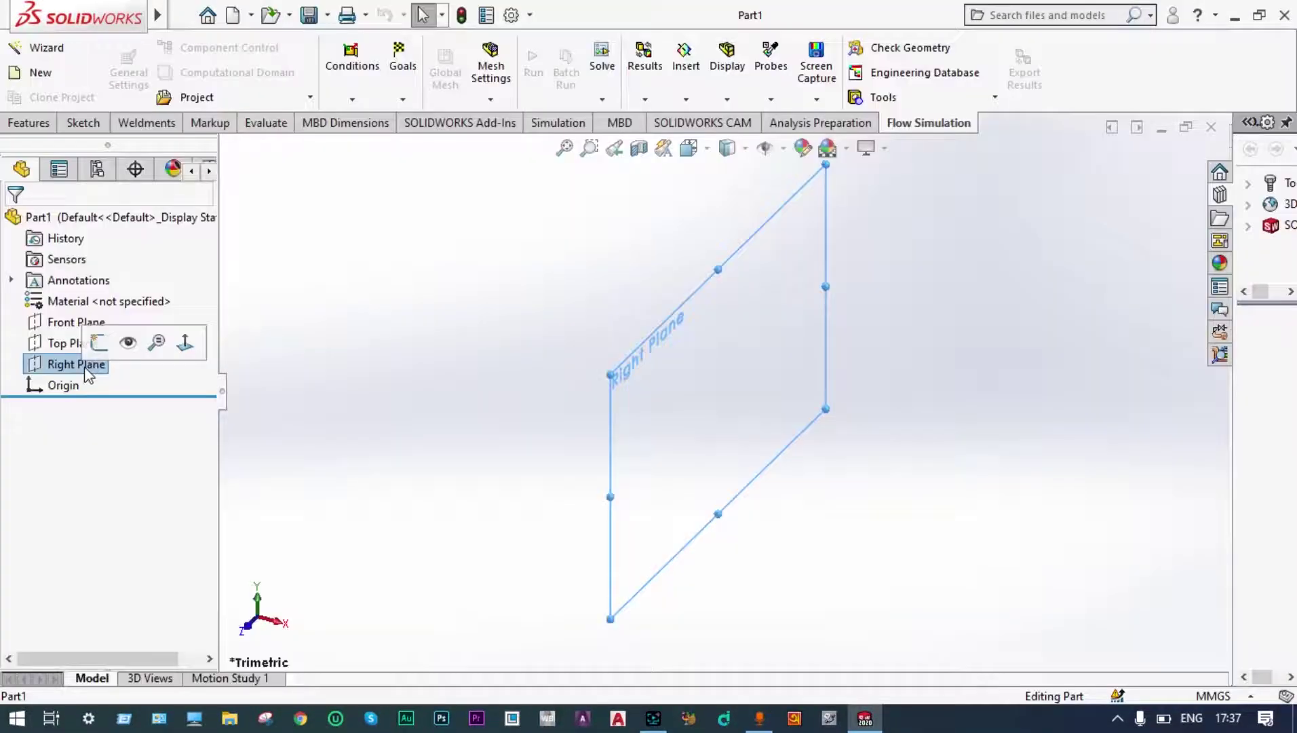
pyautogui.click(185, 342)
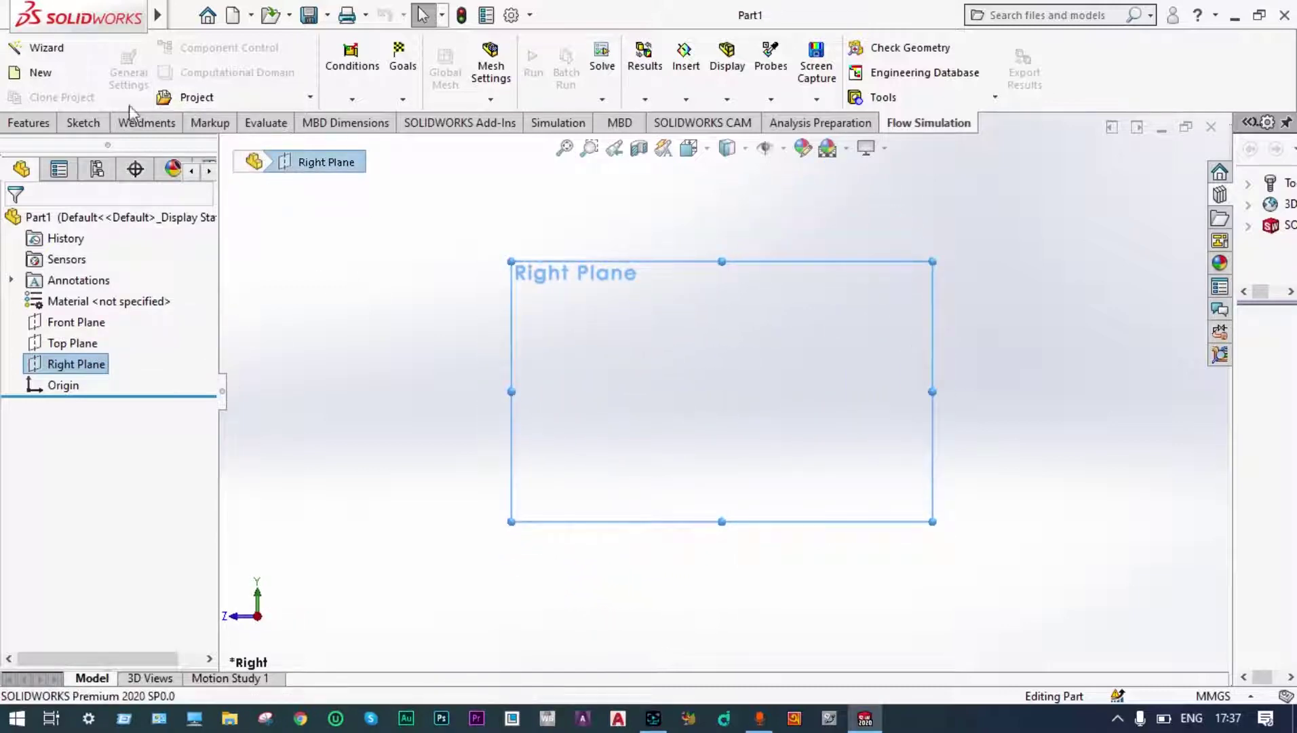
# - Sketch two concentric circles centred on the origin of the Right Plane, with radii of about 79 mm and 68 mm
pyautogui.click(90, 124)
pyautogui.click(163, 47)
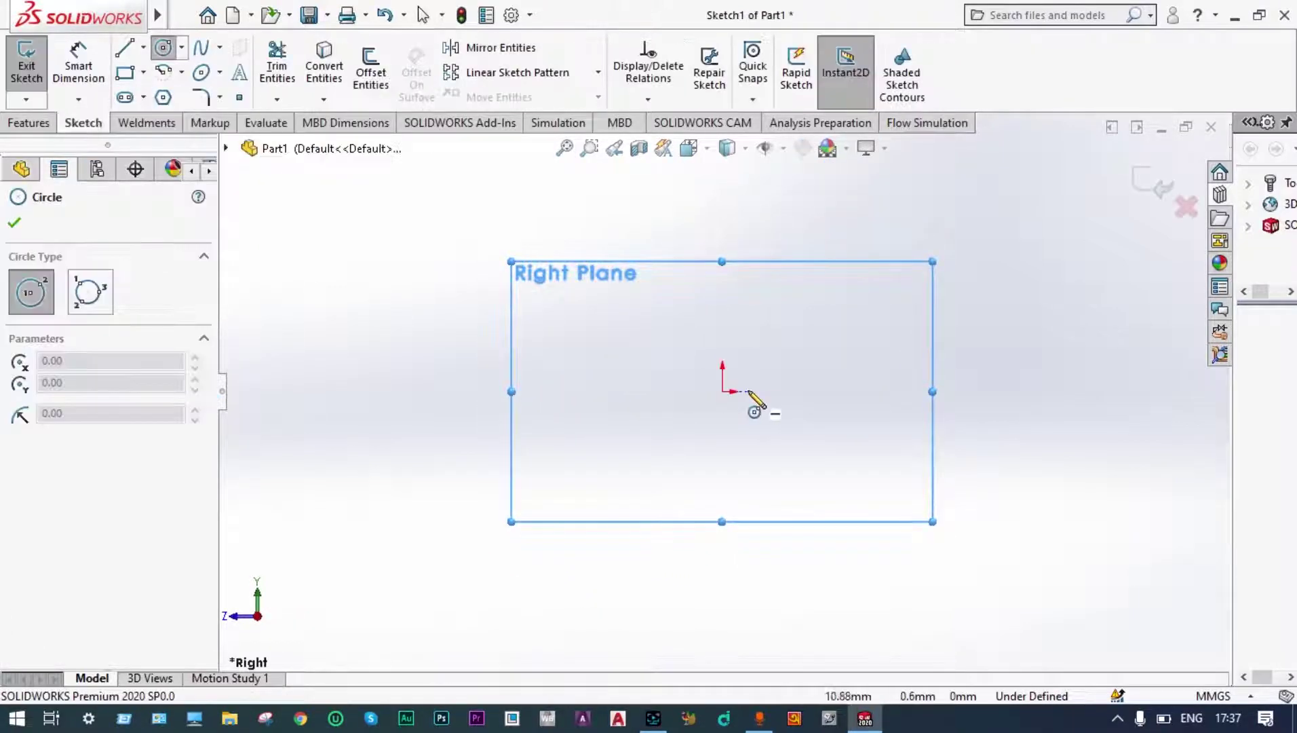
pyautogui.click(724, 392)
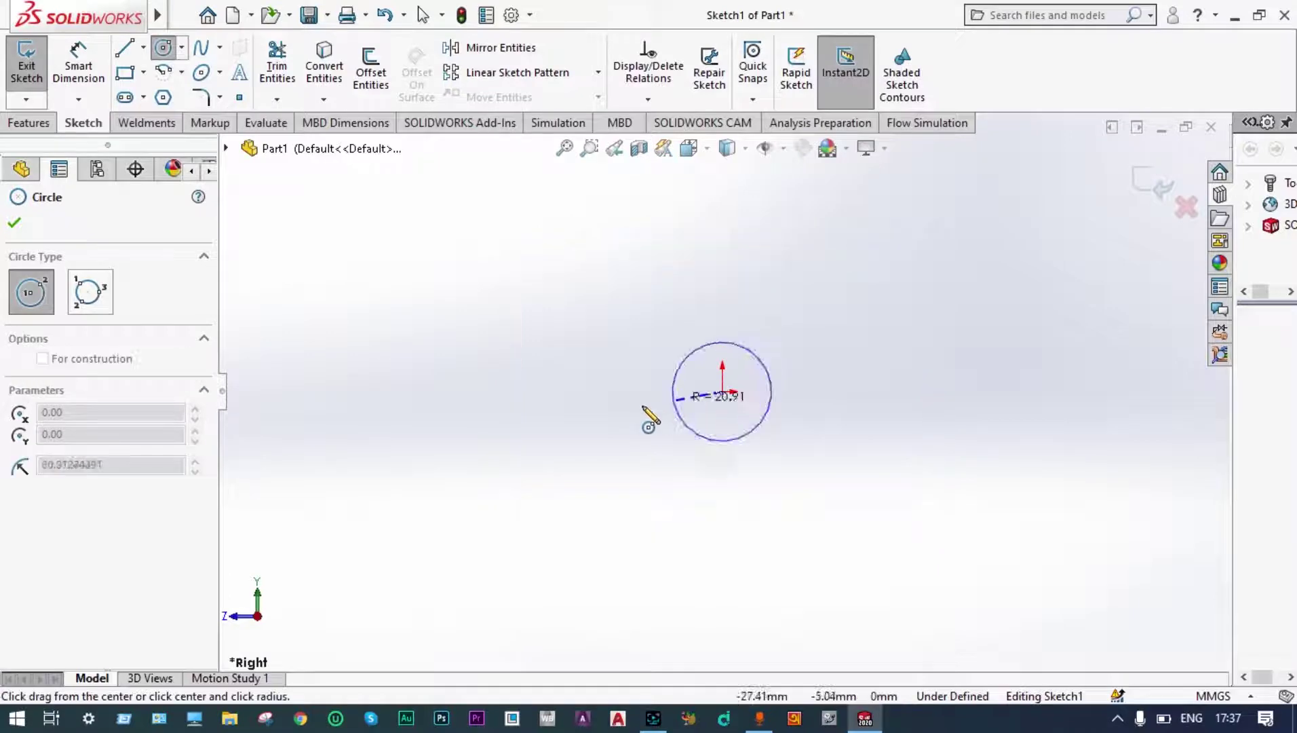
pyautogui.click(539, 429)
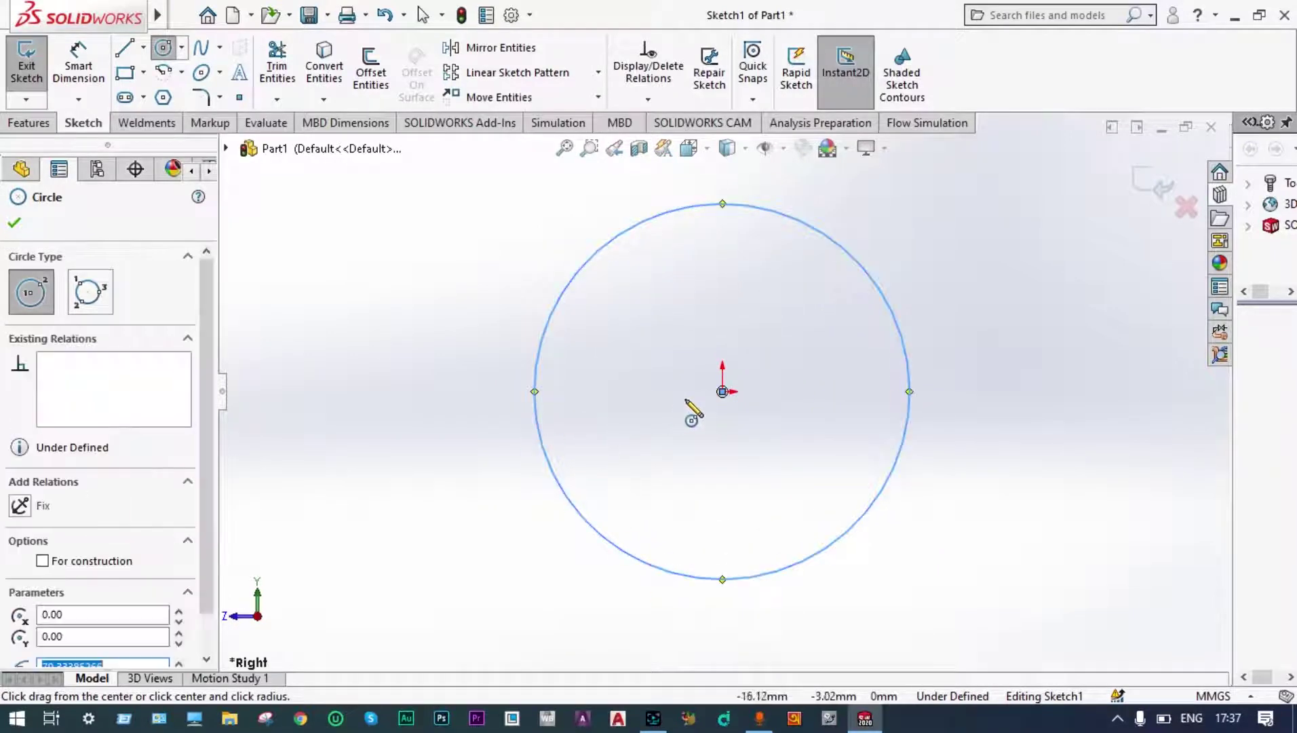
pyautogui.click(723, 392)
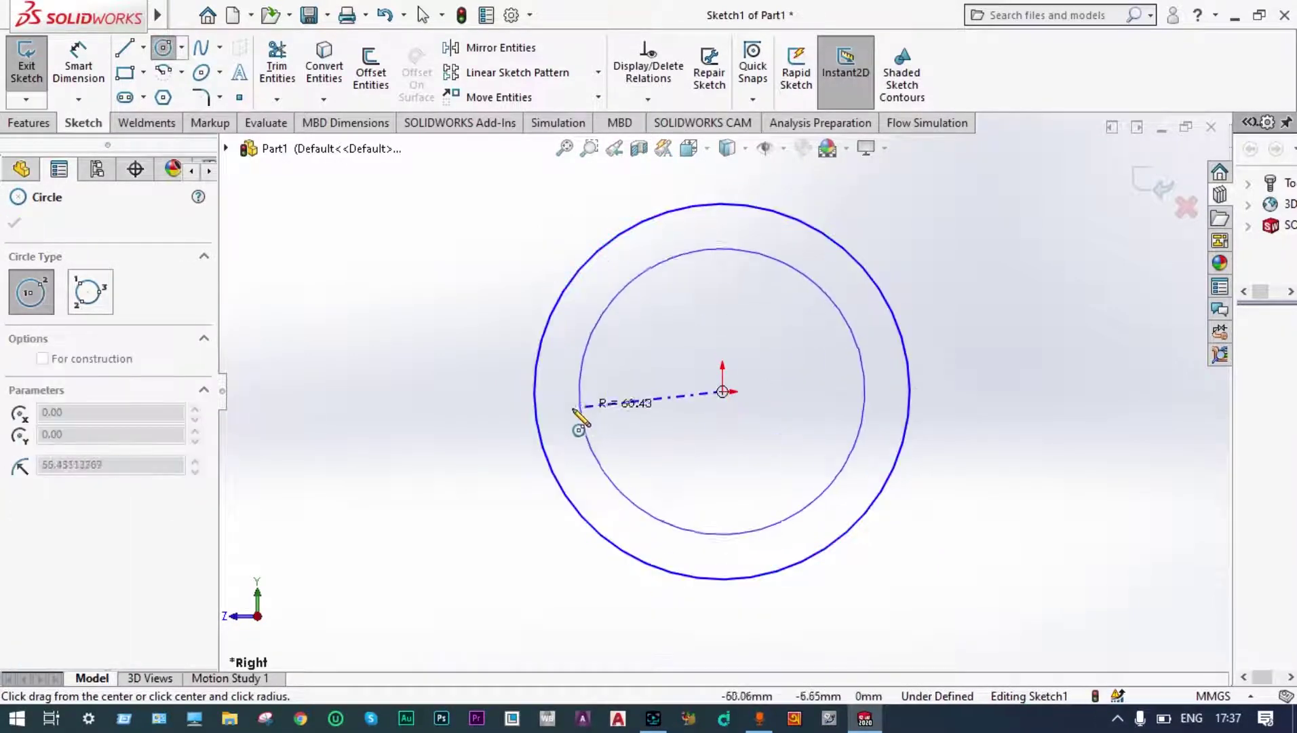
pyautogui.click(565, 411)
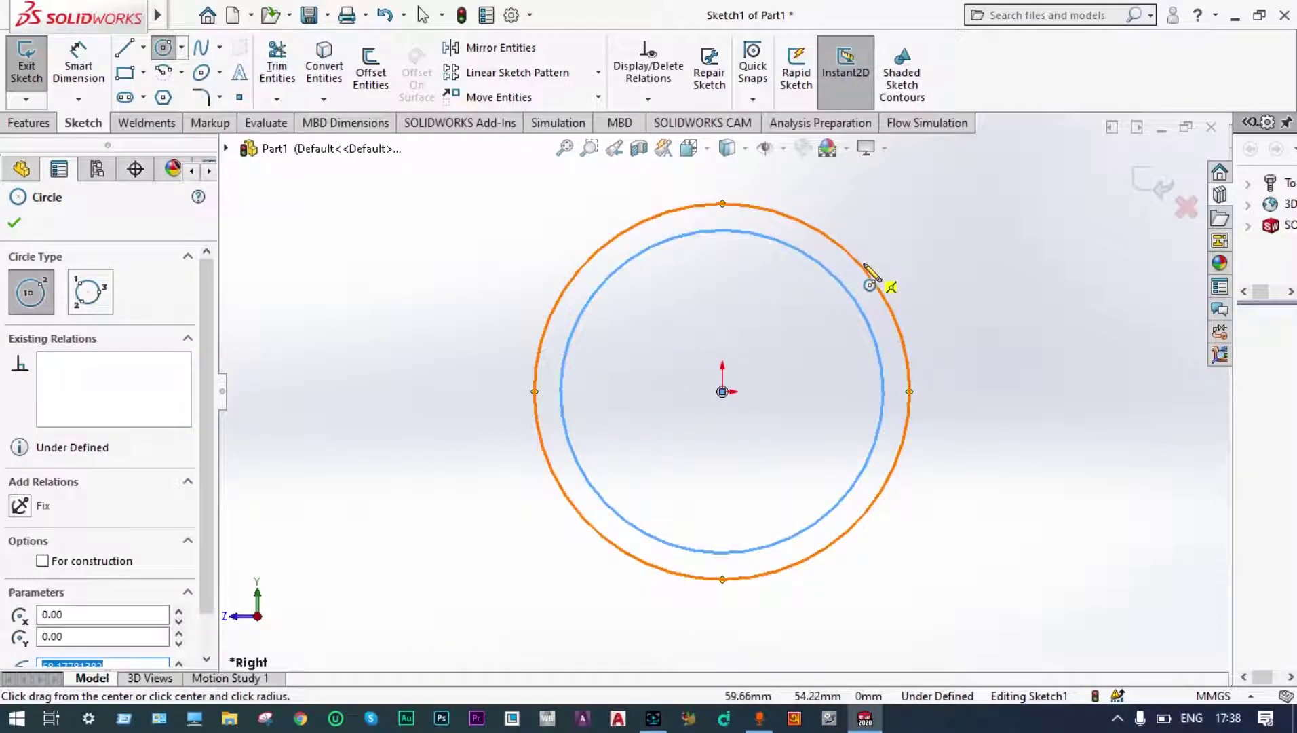
# - Dimension the outer circle to 1300 mm and the inner circle to 1250 mm diameter, and close the sketch
pyautogui.click(79, 67)
pyautogui.click(900, 329)
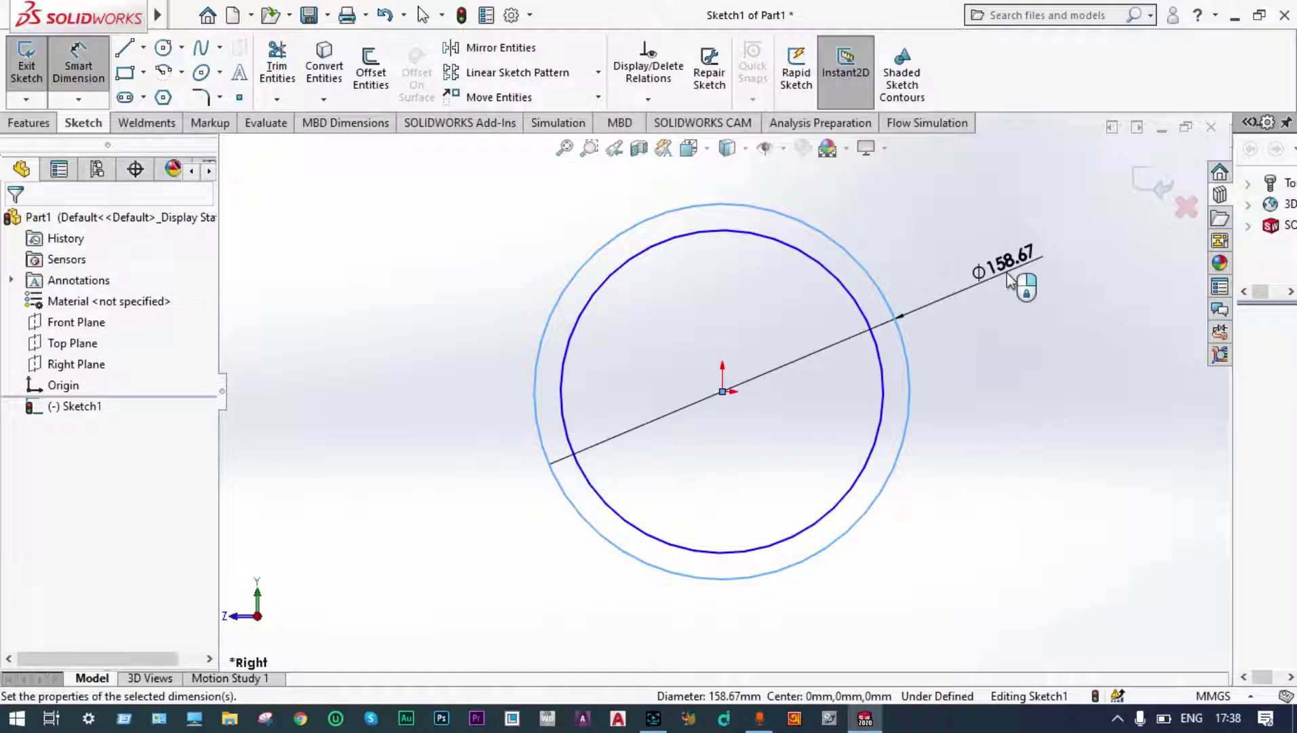
pyautogui.click(1009, 280)
pyautogui.write('13')
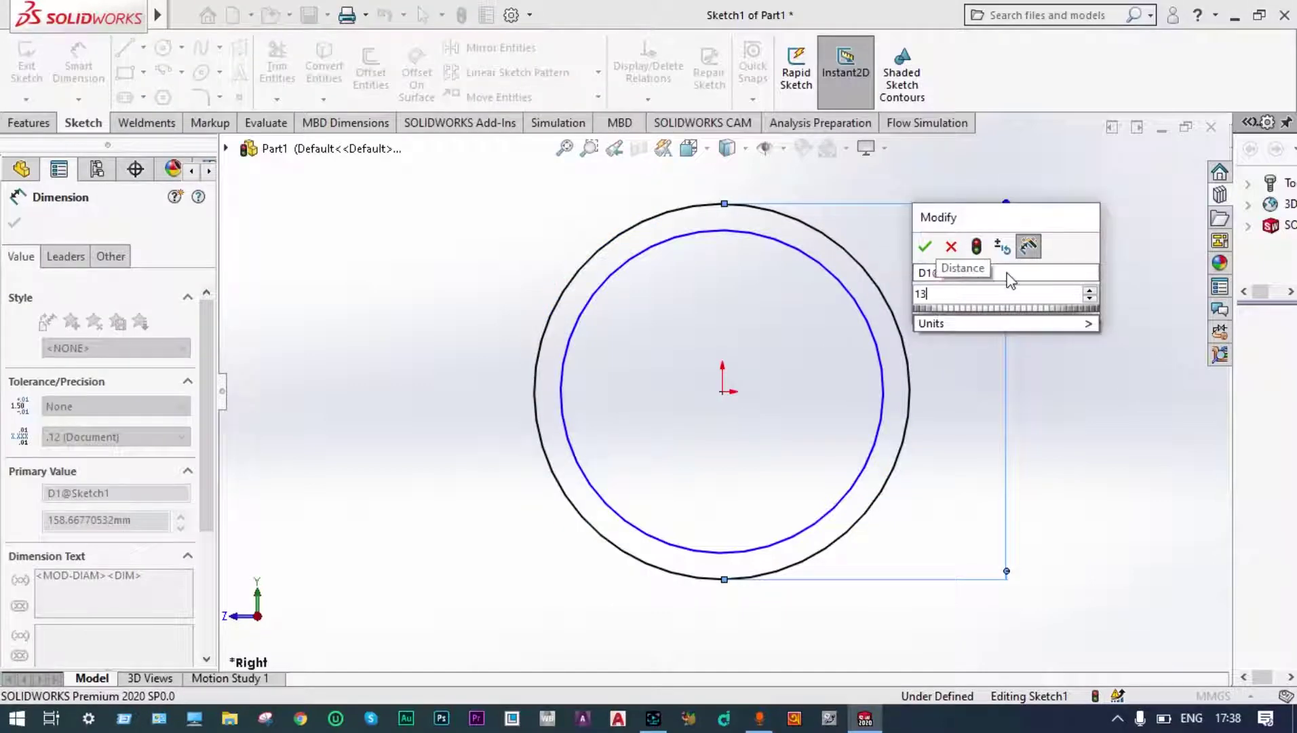
pyautogui.write('00')
pyautogui.press('Return')
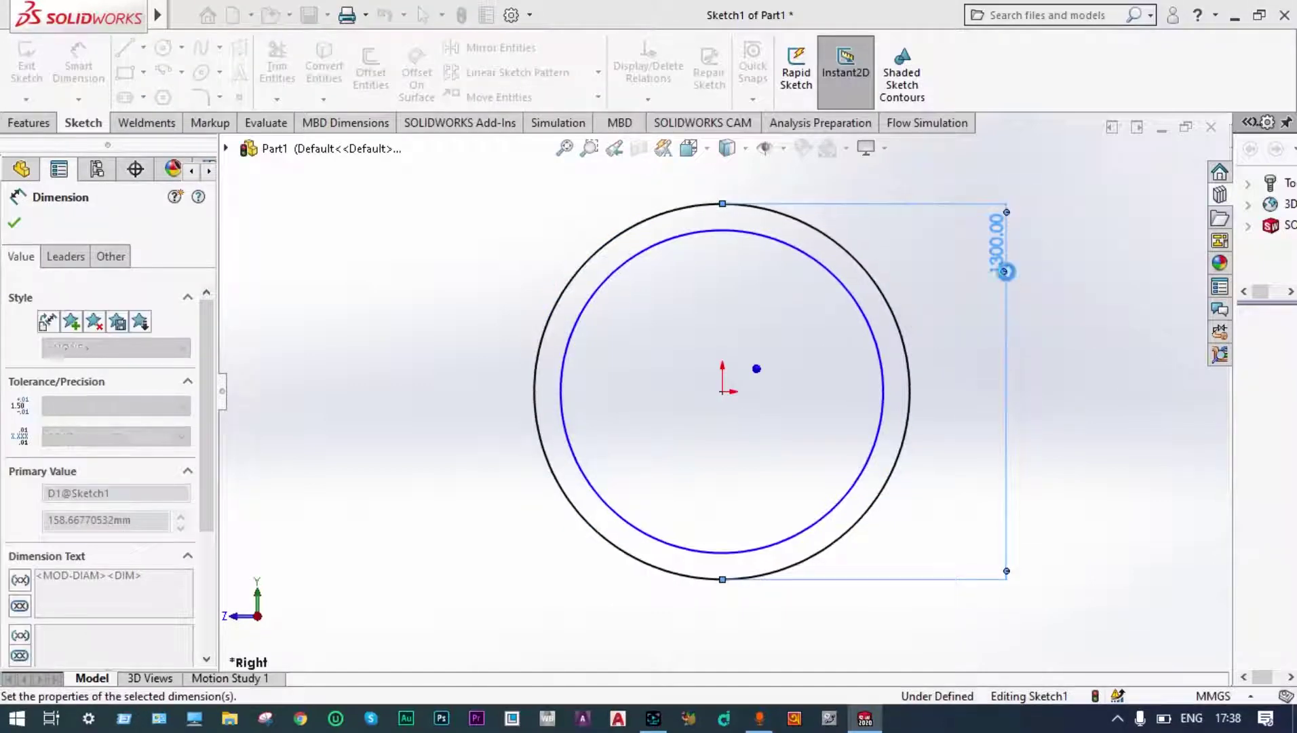
pyautogui.click(878, 363)
pyautogui.click(1080, 366)
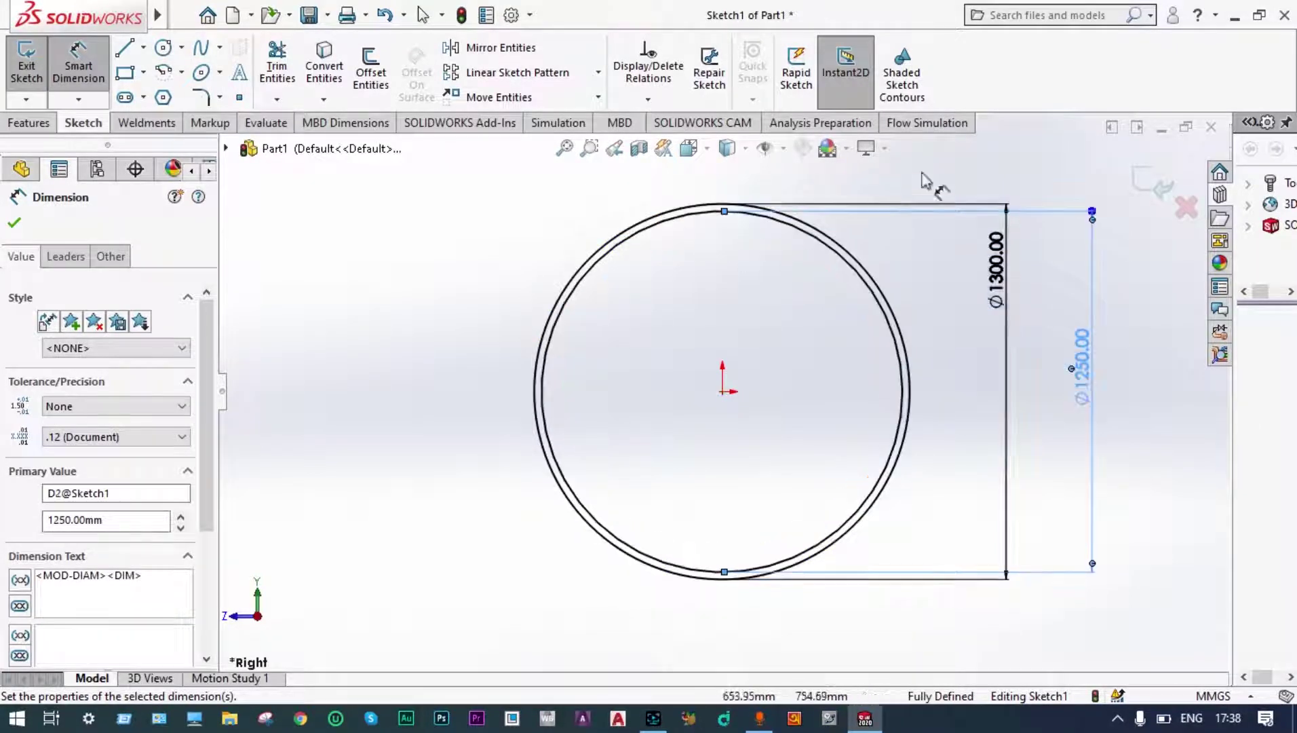
pyautogui.click(1152, 188)
pyautogui.click(1150, 189)
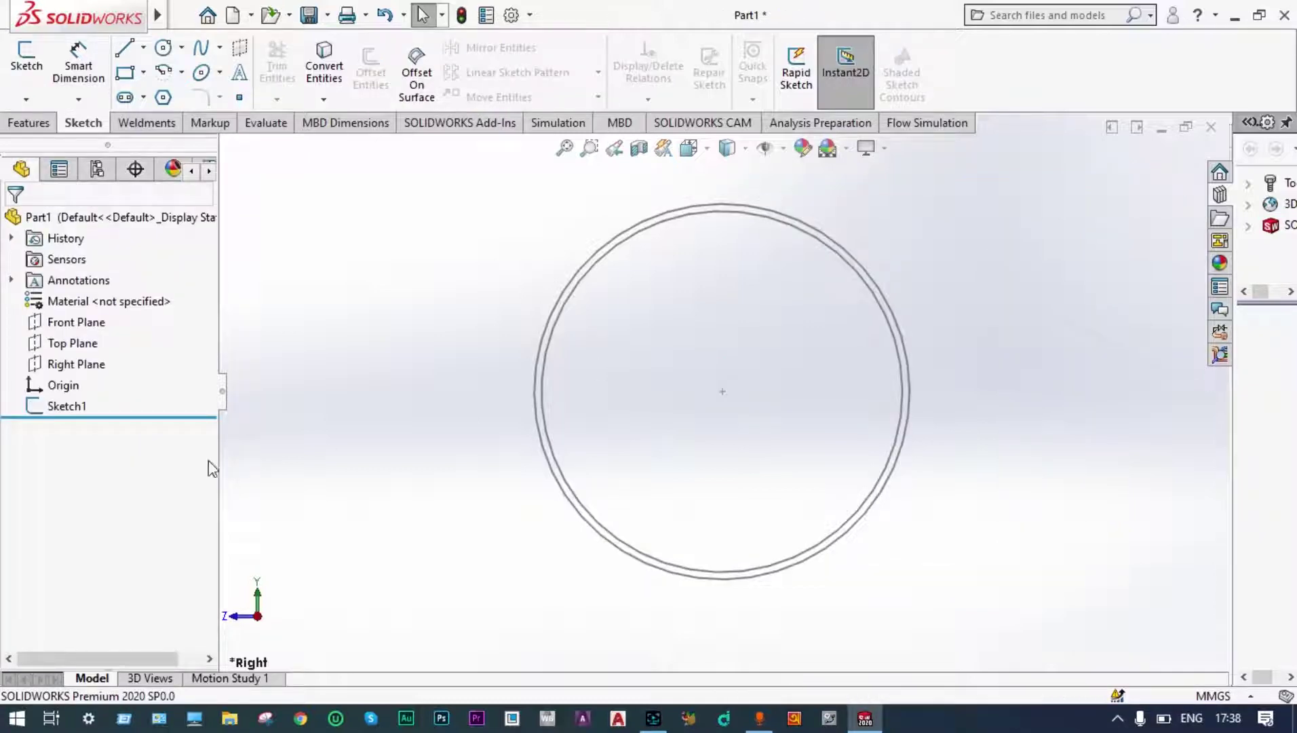
# - Extrude the ring sketch to a blind depth of 500 mm
pyautogui.click(76, 406)
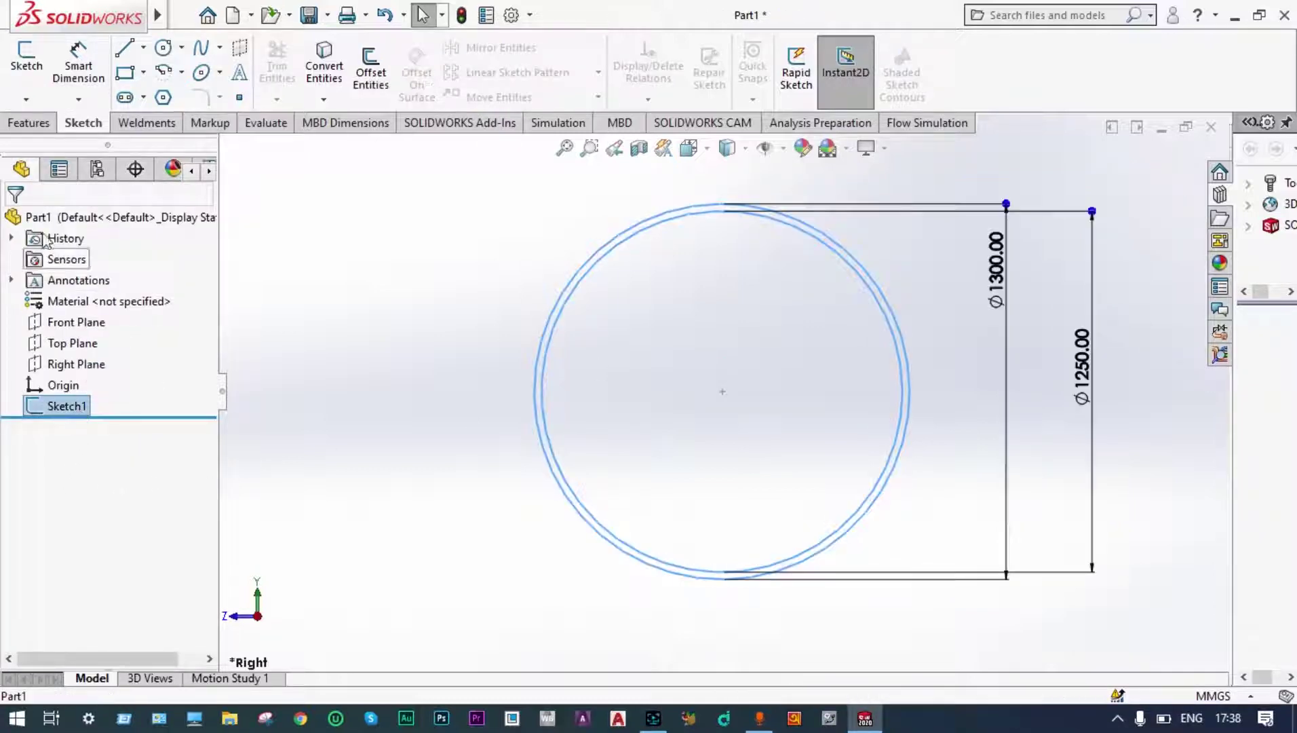
pyautogui.click(30, 125)
pyautogui.click(34, 61)
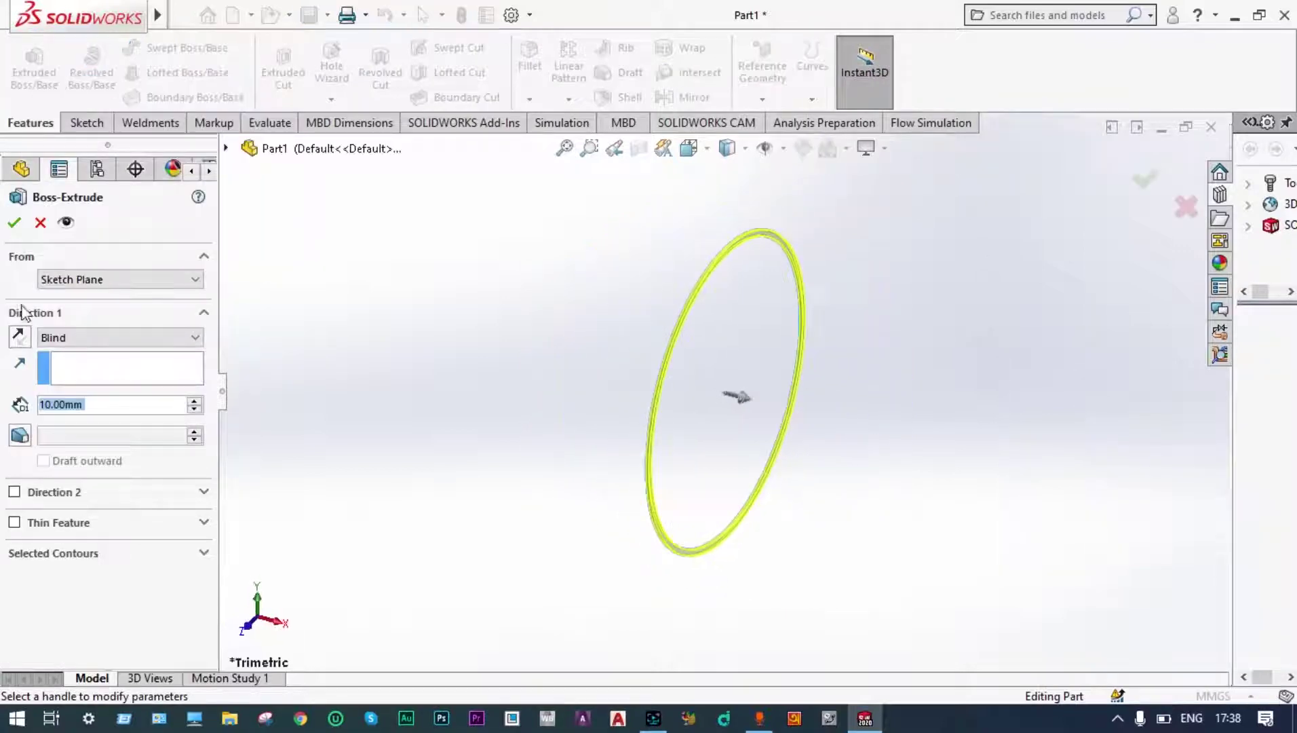
pyautogui.write('500')
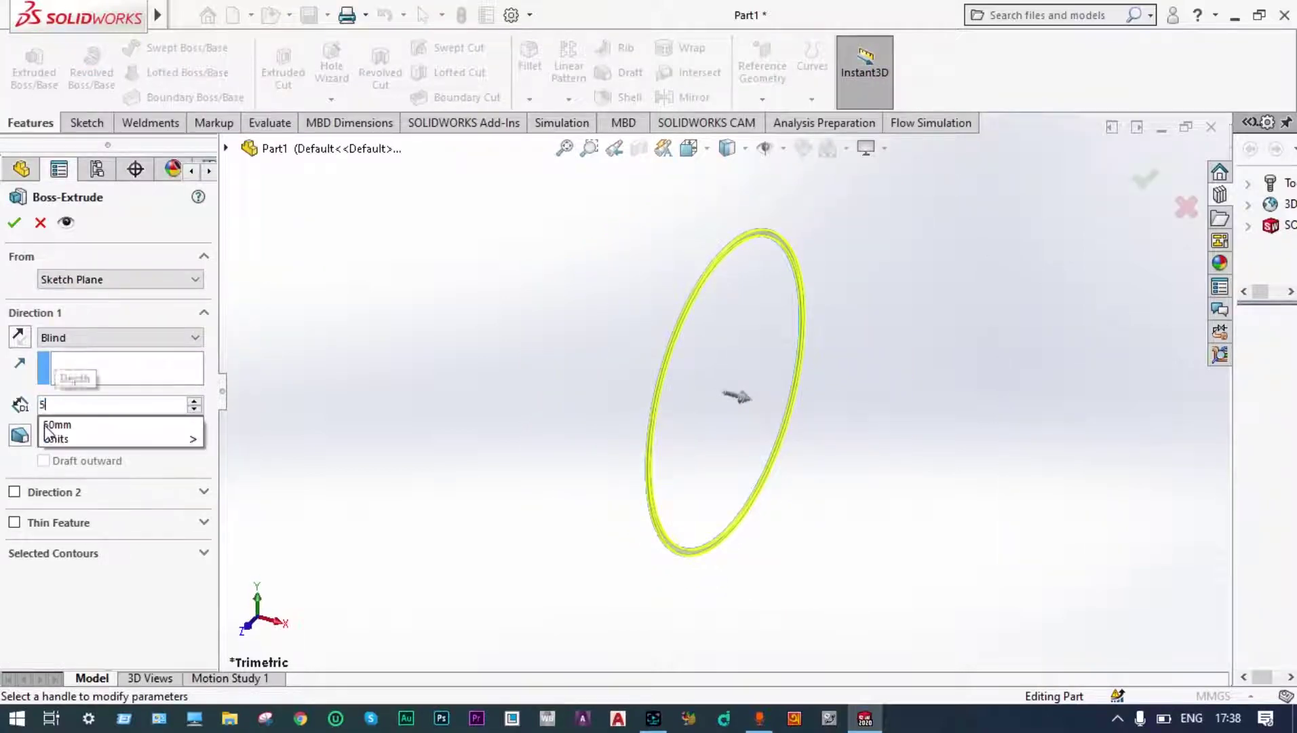
pyautogui.press('Return')
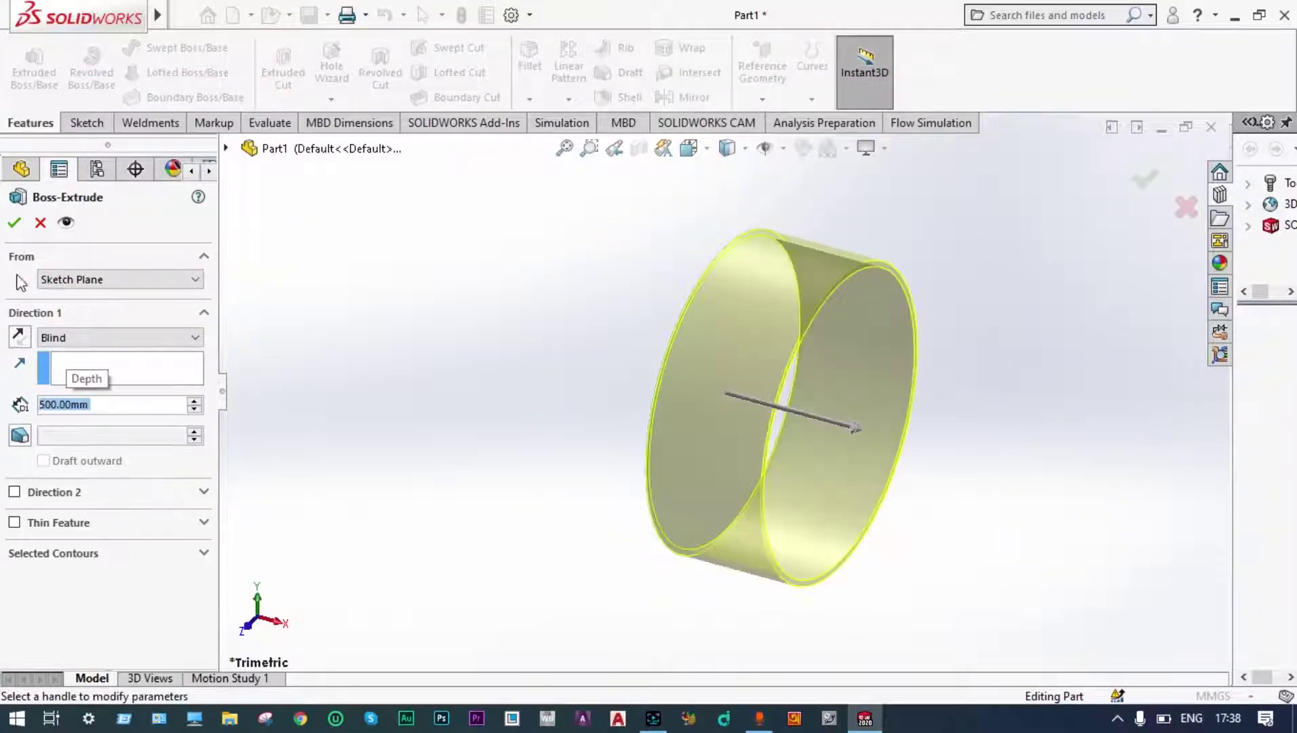
pyautogui.click(14, 223)
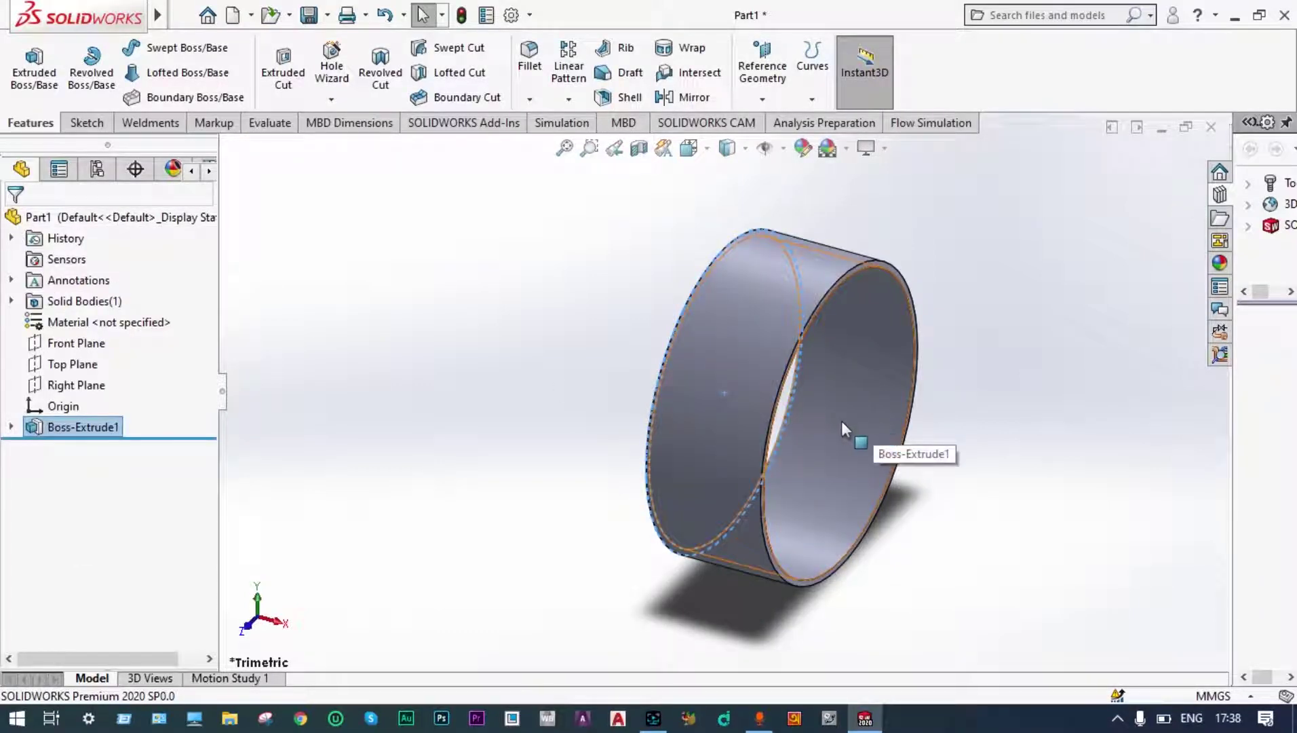
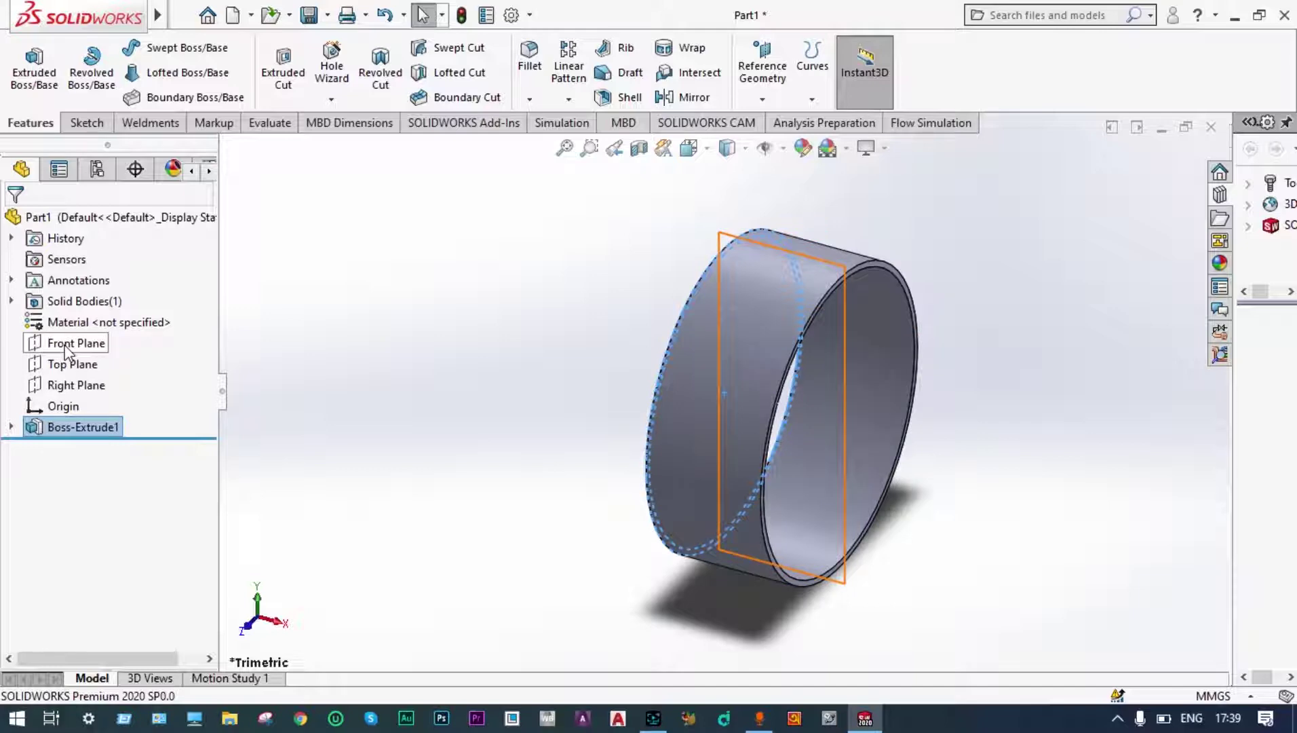
# - Start a sketch on the Front Plane and draw a vertical centerline along the ring's full end edge through the origin
pyautogui.click(67, 344)
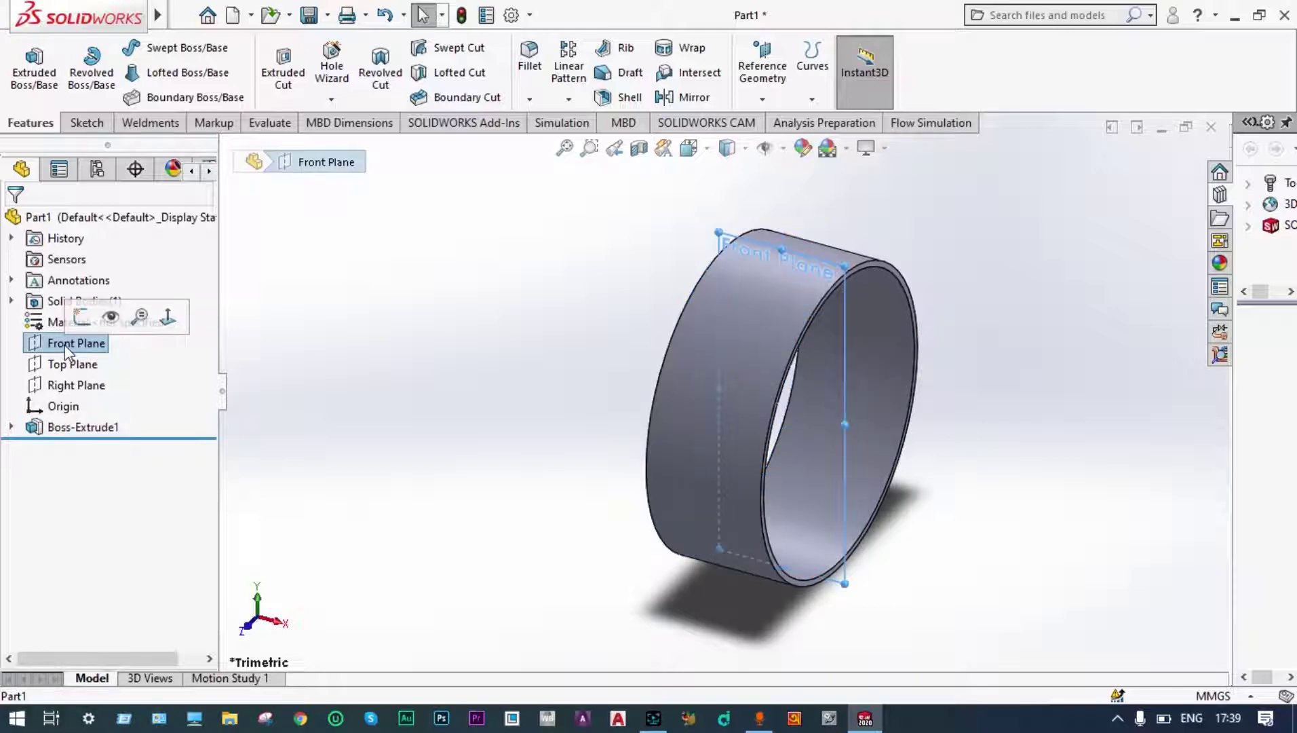
pyautogui.click(167, 317)
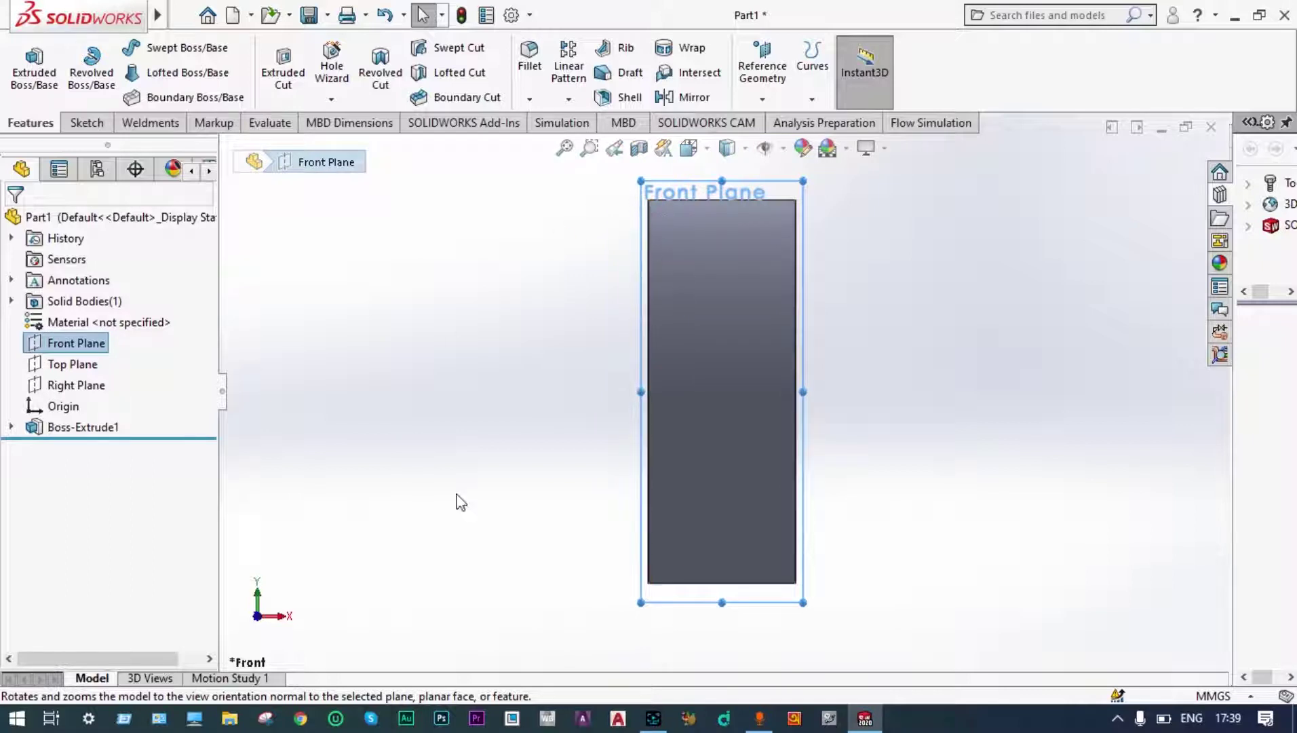
pyautogui.click(87, 123)
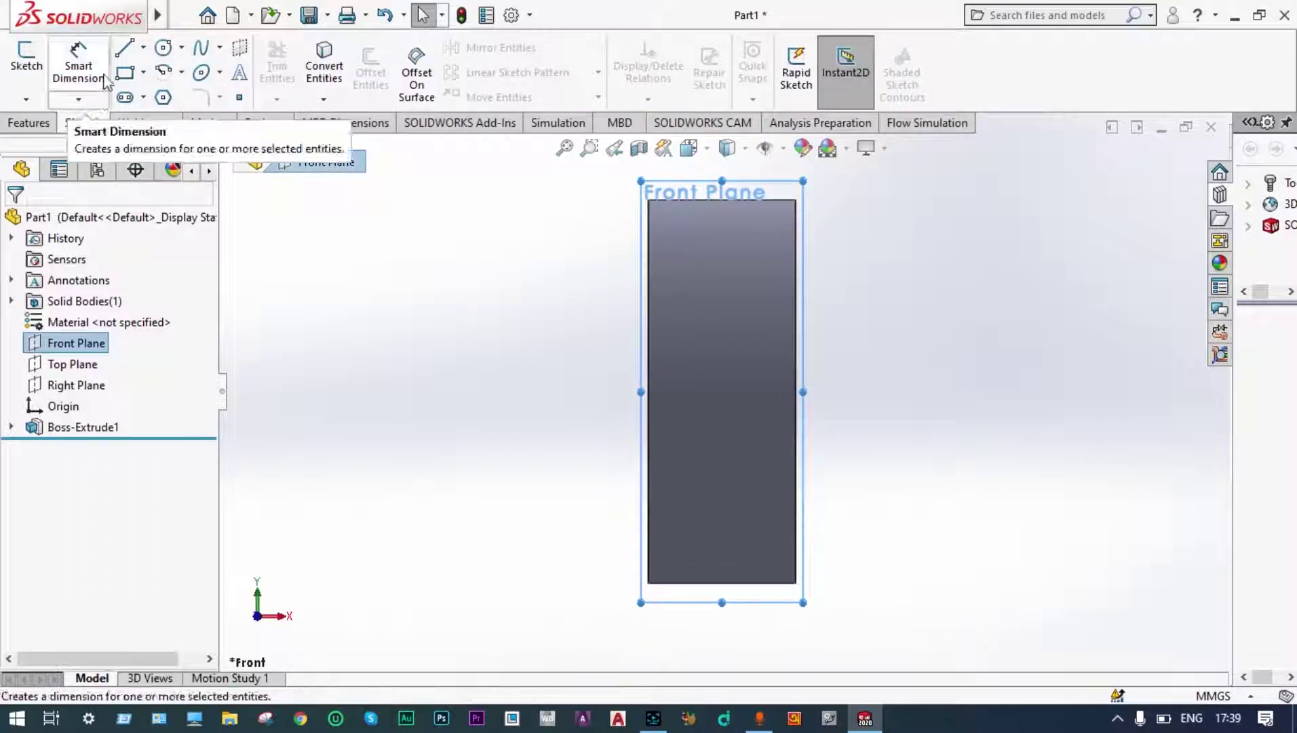
pyautogui.click(144, 49)
pyautogui.click(171, 95)
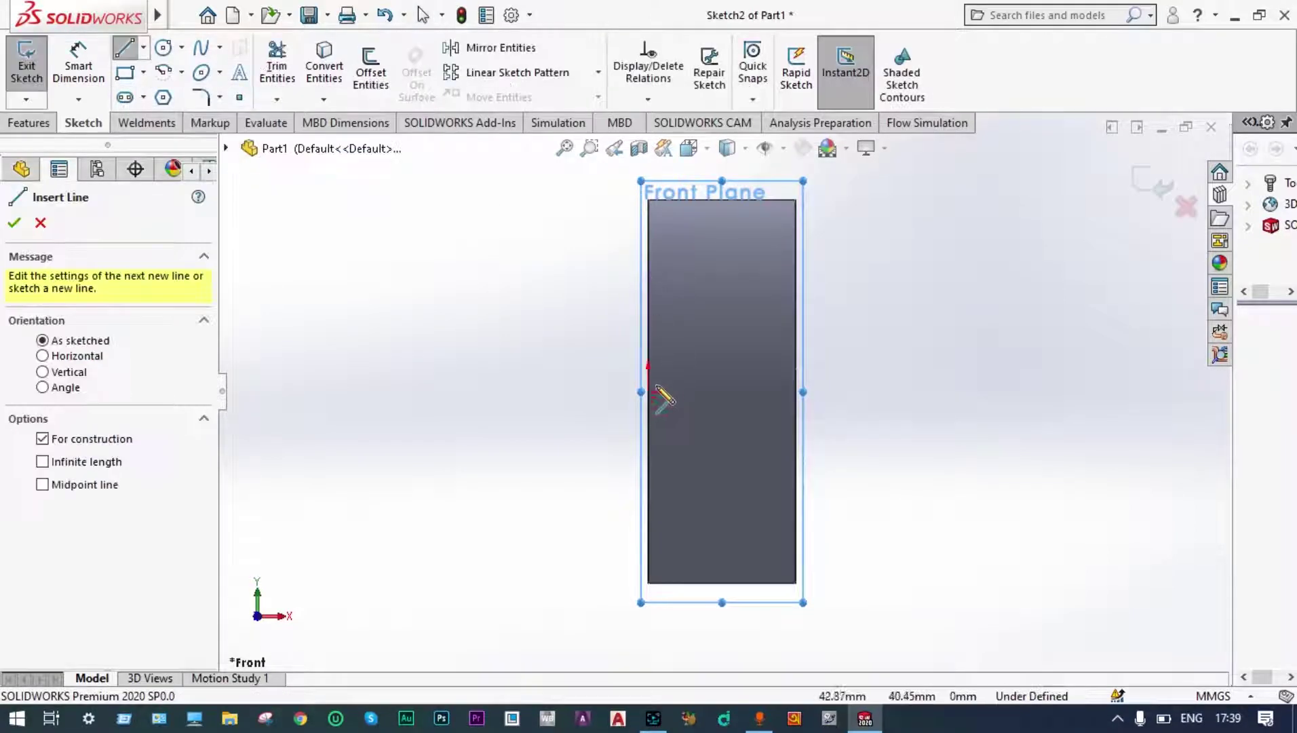
pyautogui.click(648, 201)
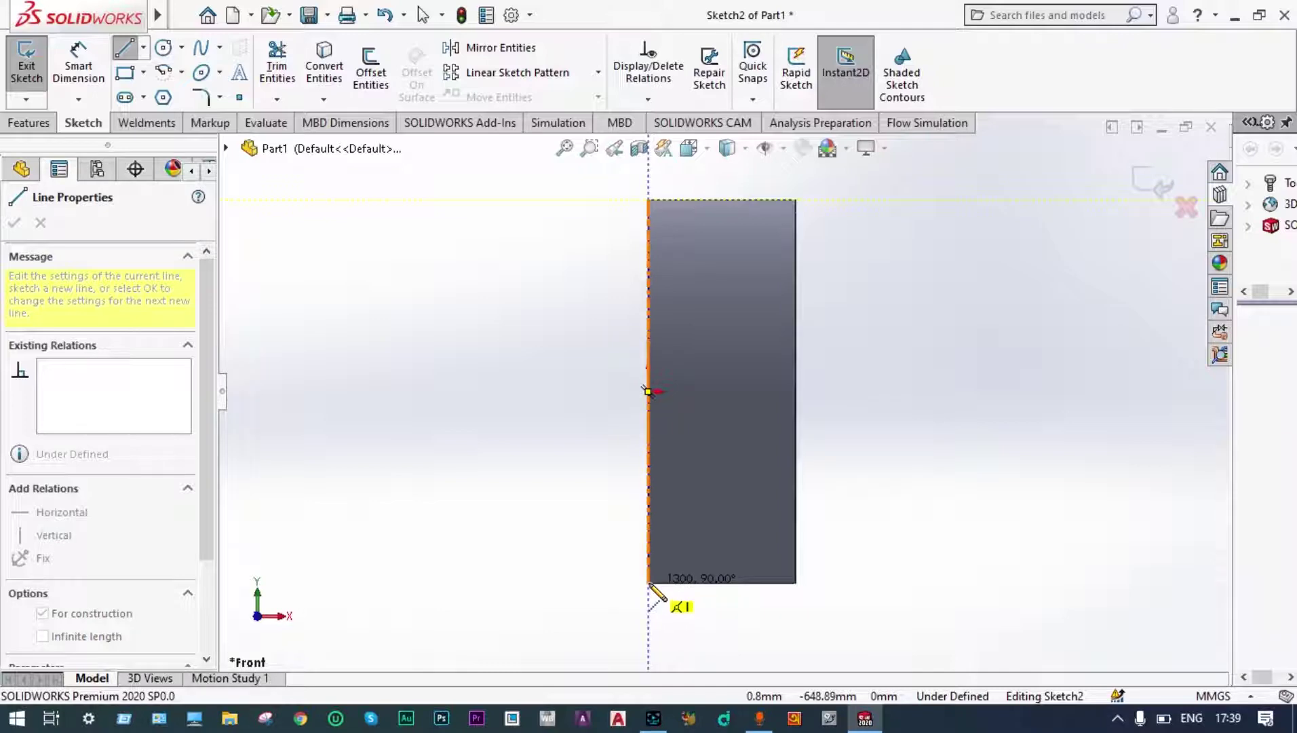
pyautogui.click(649, 583)
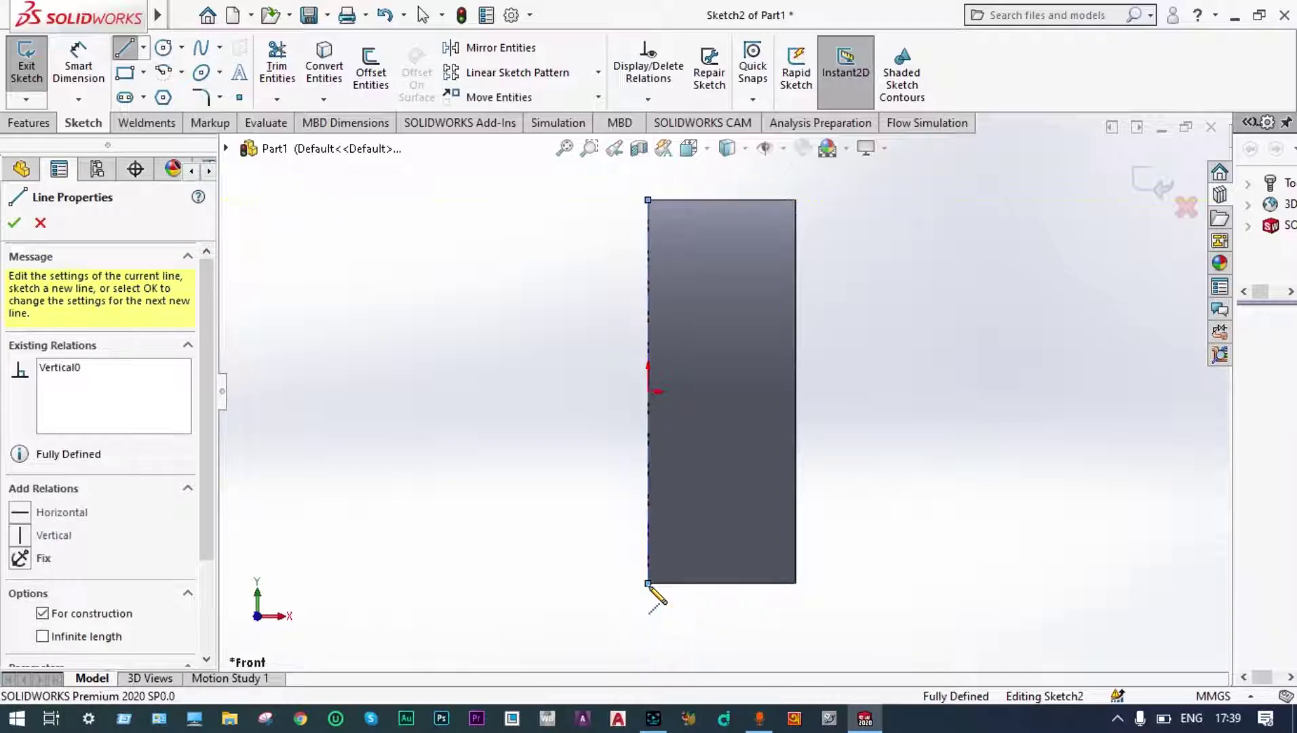
pyautogui.press('Escape')
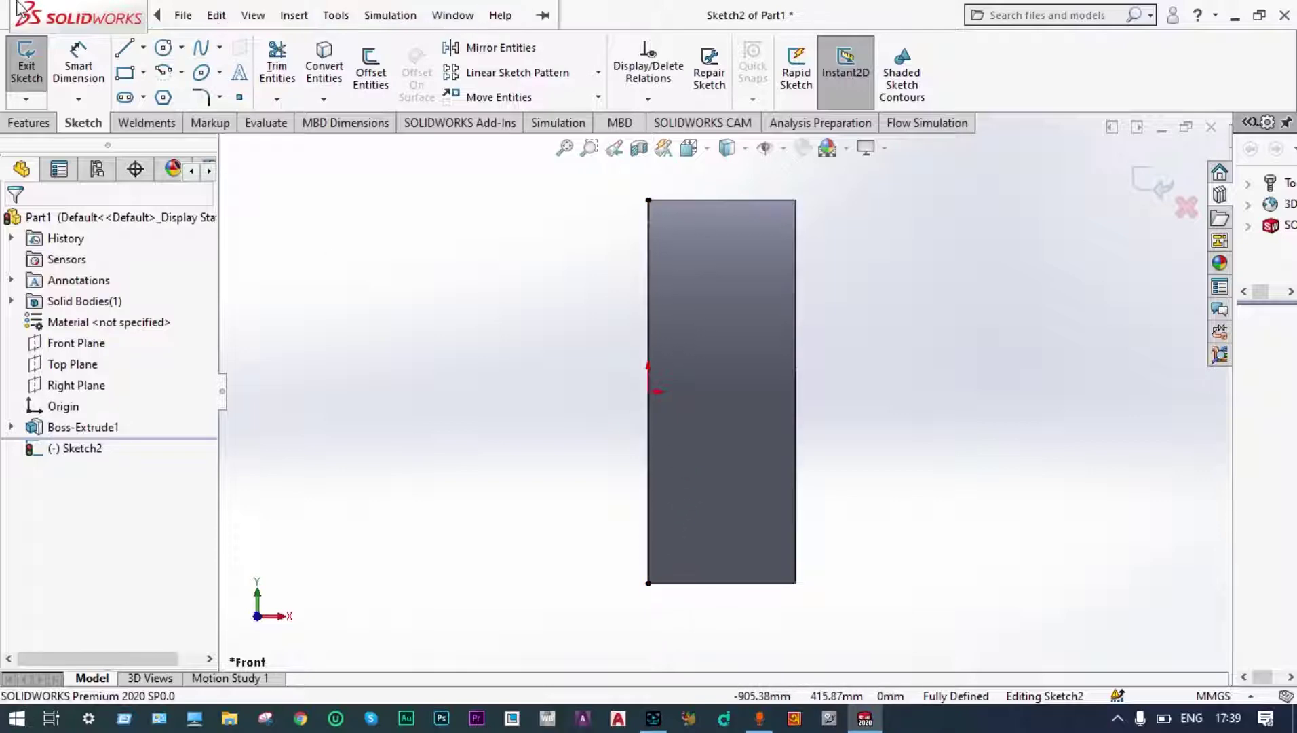
# - Draw a horizontal centerline from the origin outward, away from the extruded ring
pyautogui.click(143, 48)
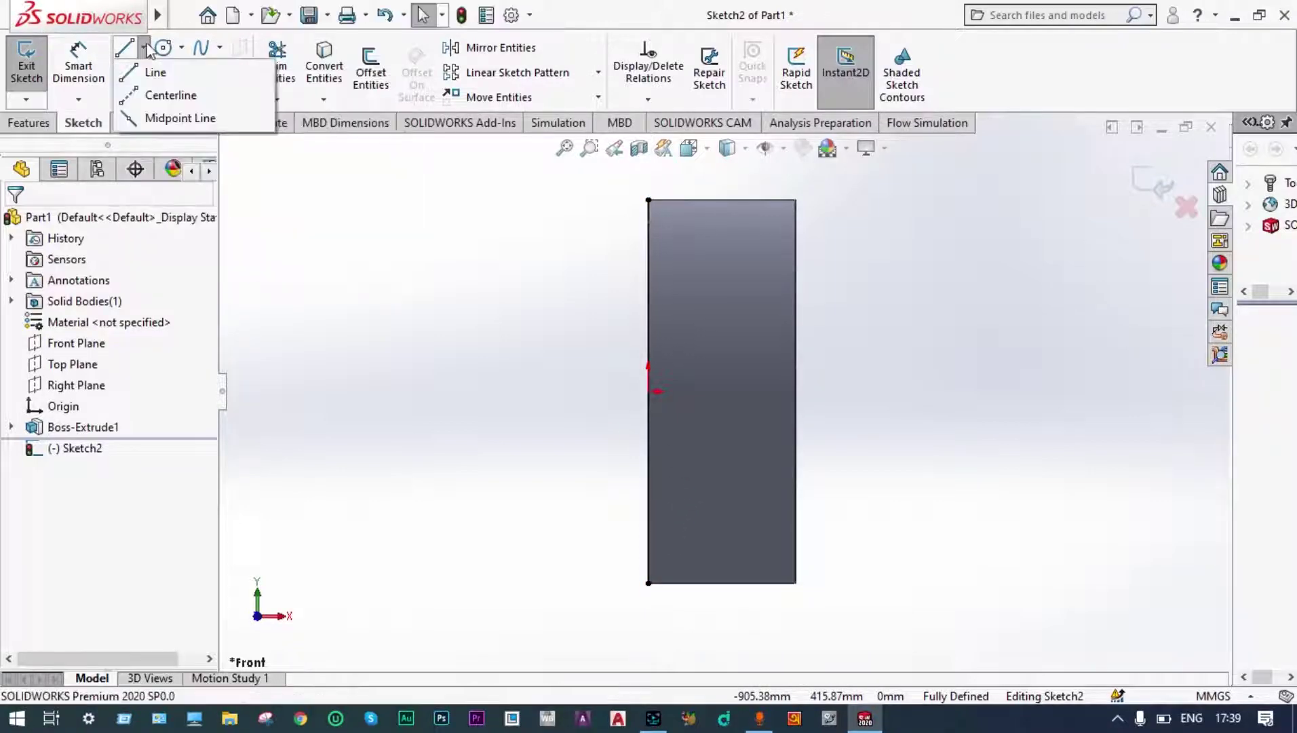
pyautogui.click(174, 93)
pyautogui.moveTo(649, 392); pyautogui.dragTo(329, 392)
pyautogui.press('Escape')
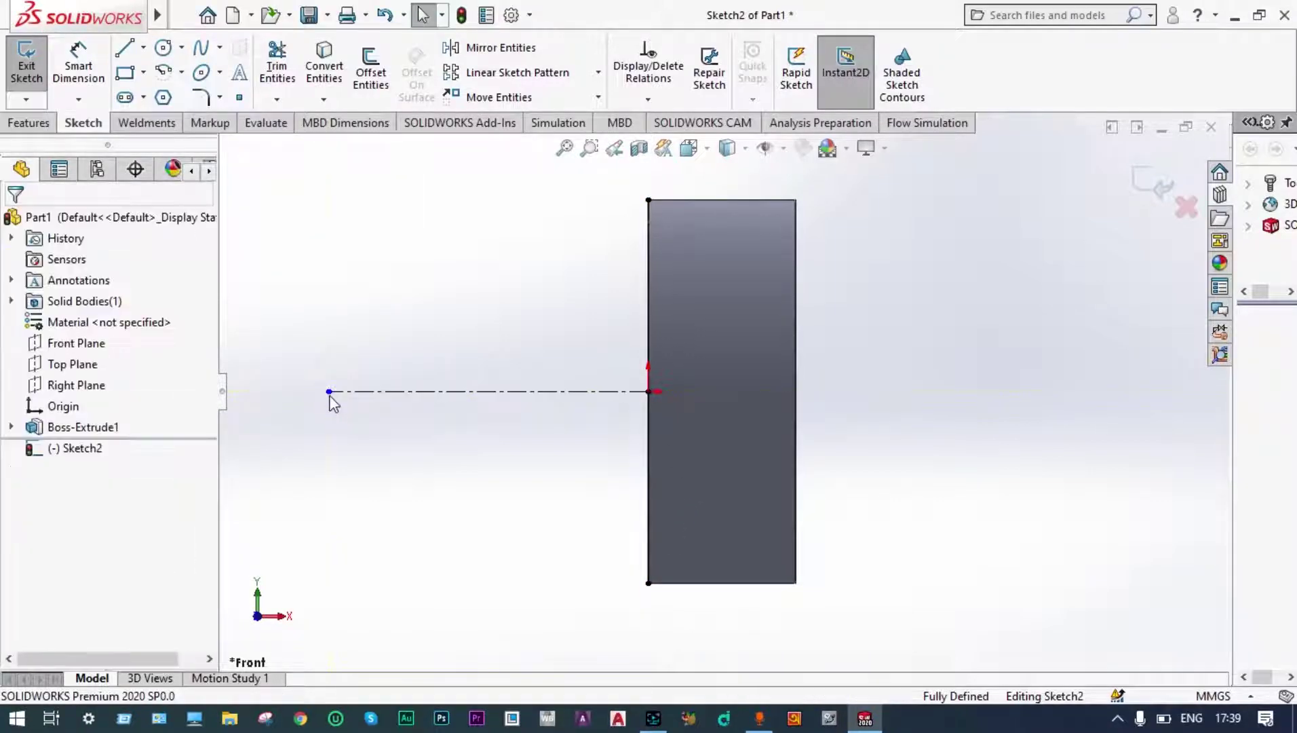
# - Draw a centerpoint arc about the origin joining the ring's two end corners as a semicircle bulging away from the ring
pyautogui.click(163, 74)
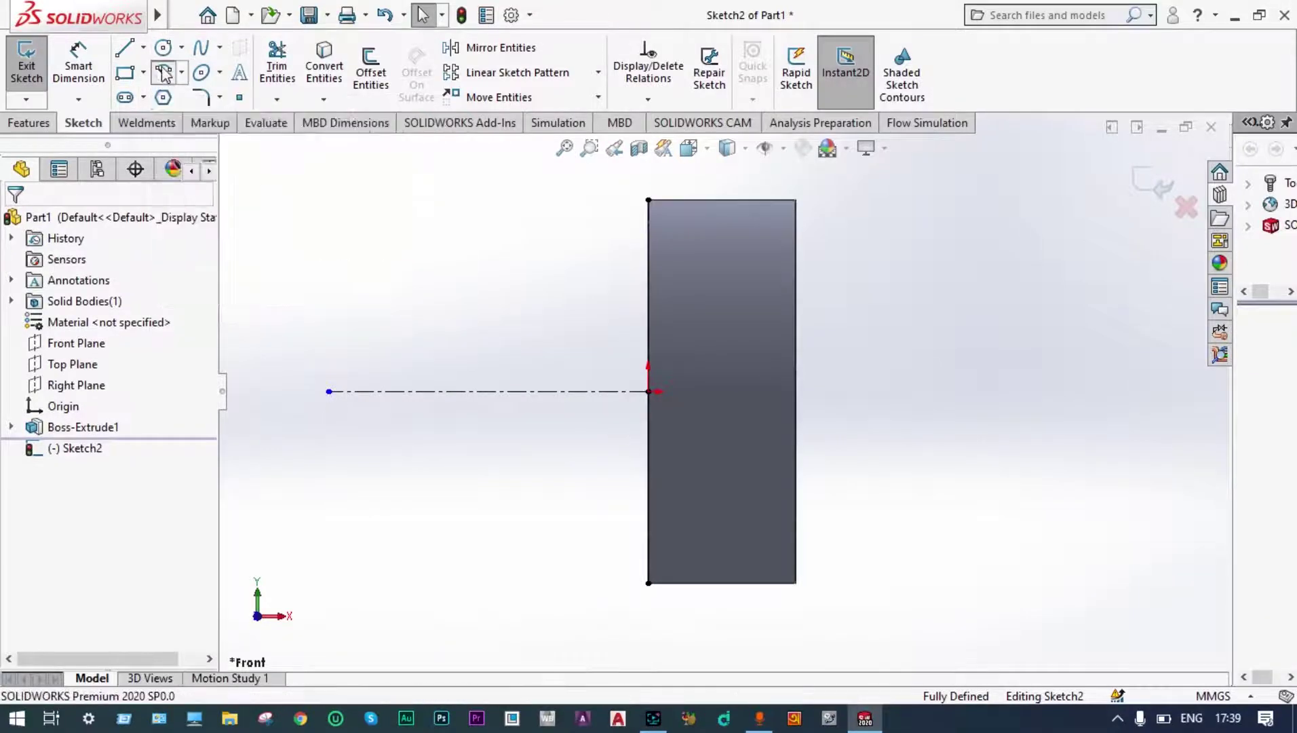
pyautogui.click(648, 391)
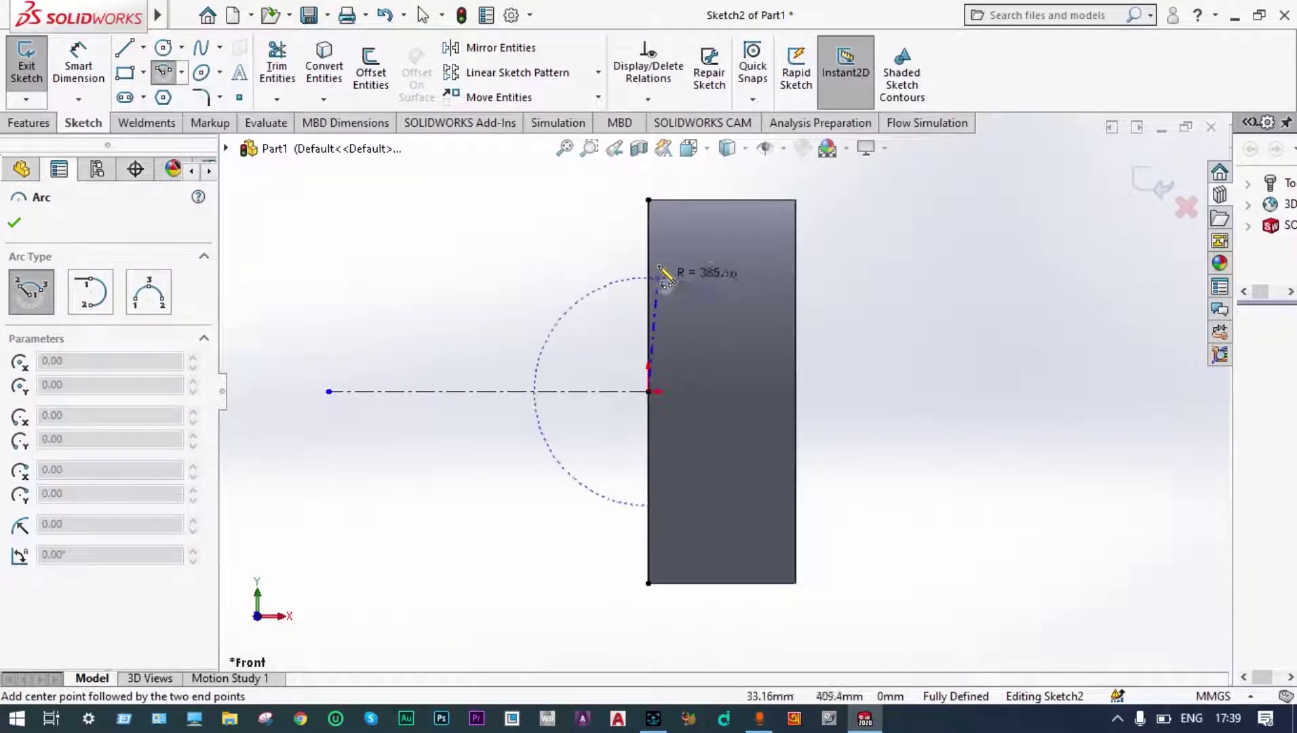
pyautogui.click(648, 199)
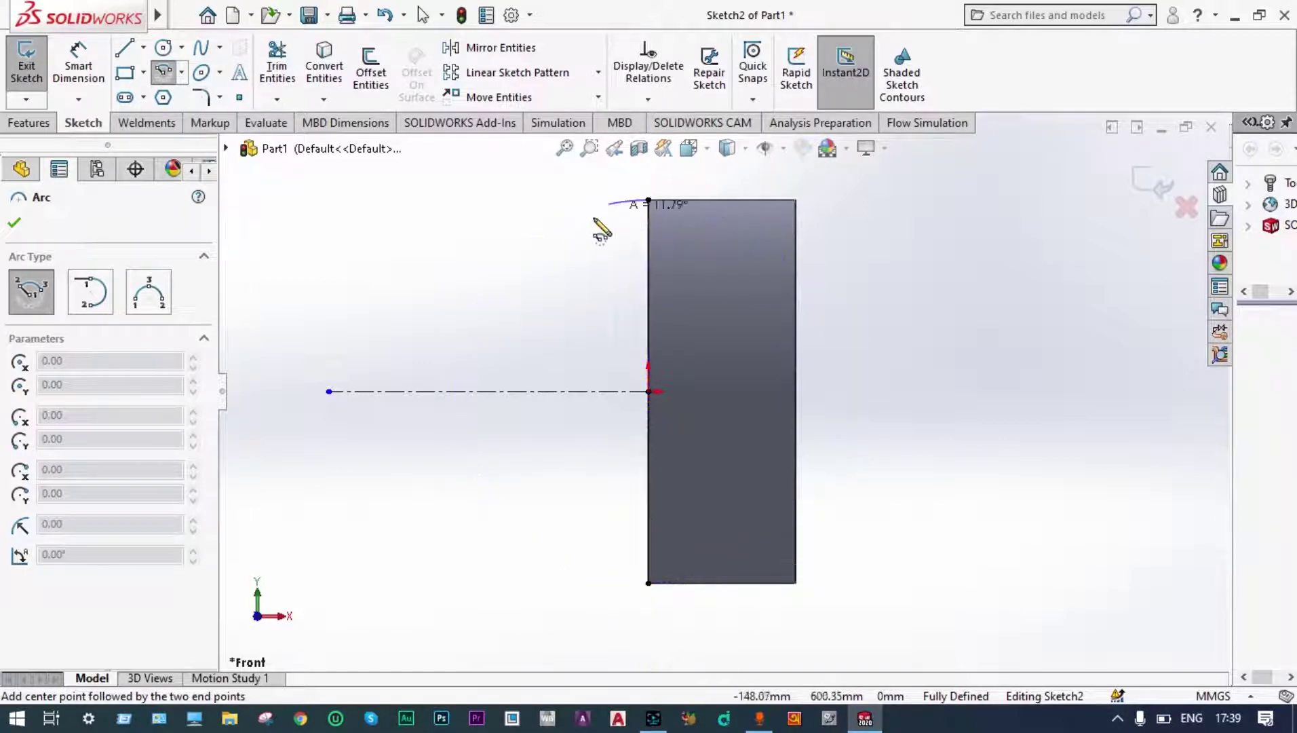
pyautogui.click(649, 581)
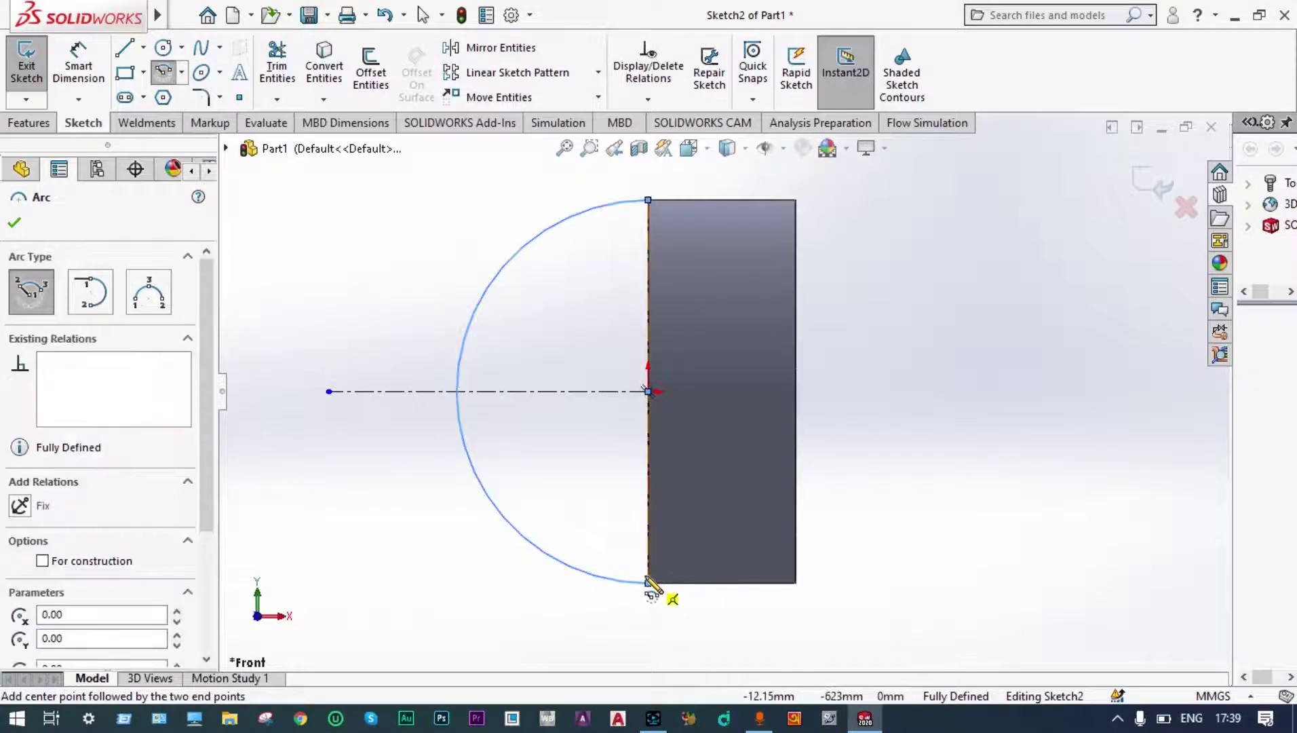
pyautogui.press('Escape')
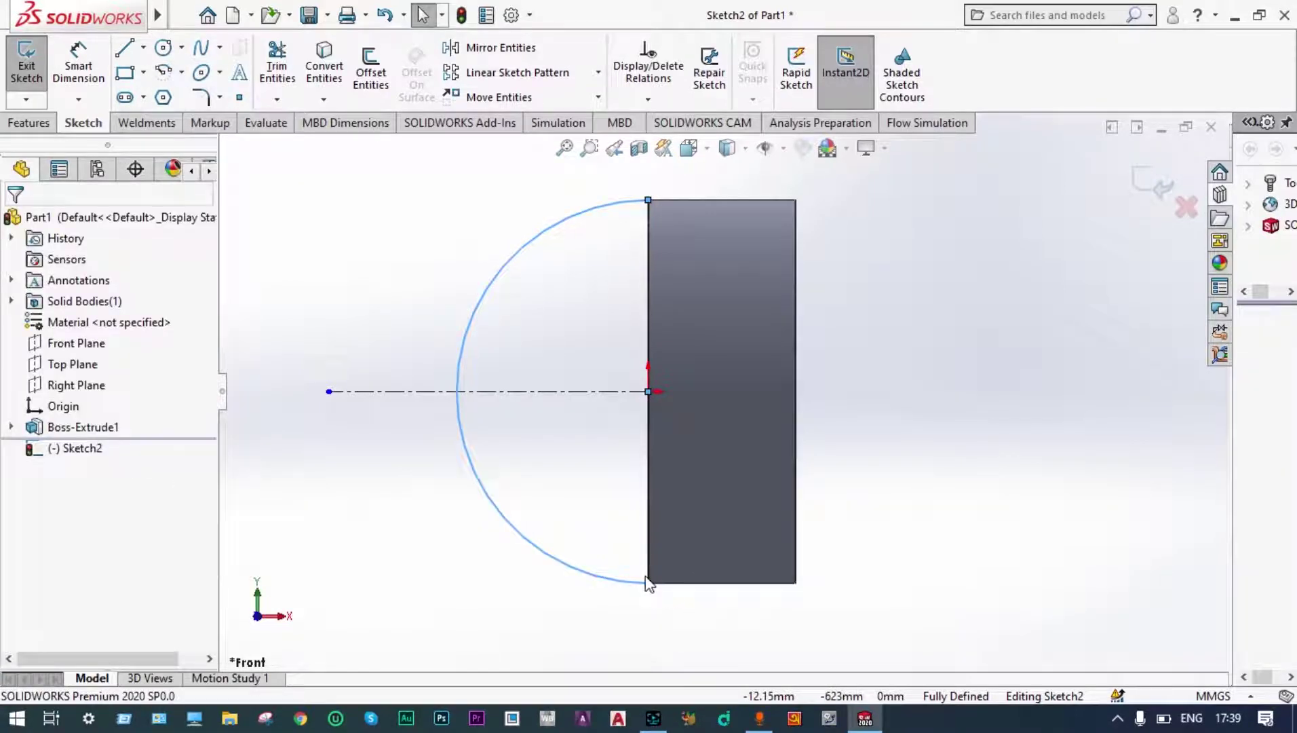
# - Draw a smaller concentric semicircular arc about the origin, just inside the first, with both ends on the vertical centerline
pyautogui.click(163, 71)
pyautogui.click(649, 391)
pyautogui.click(648, 219)
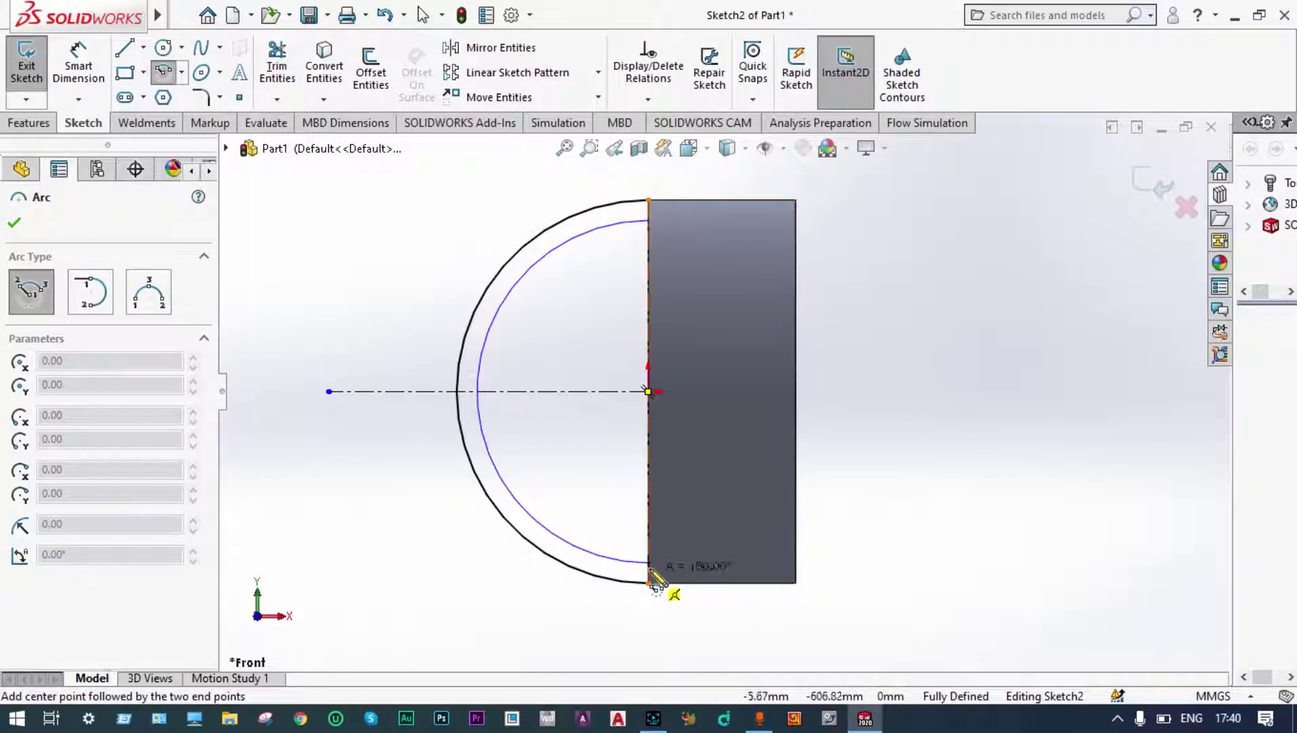
pyautogui.click(650, 563)
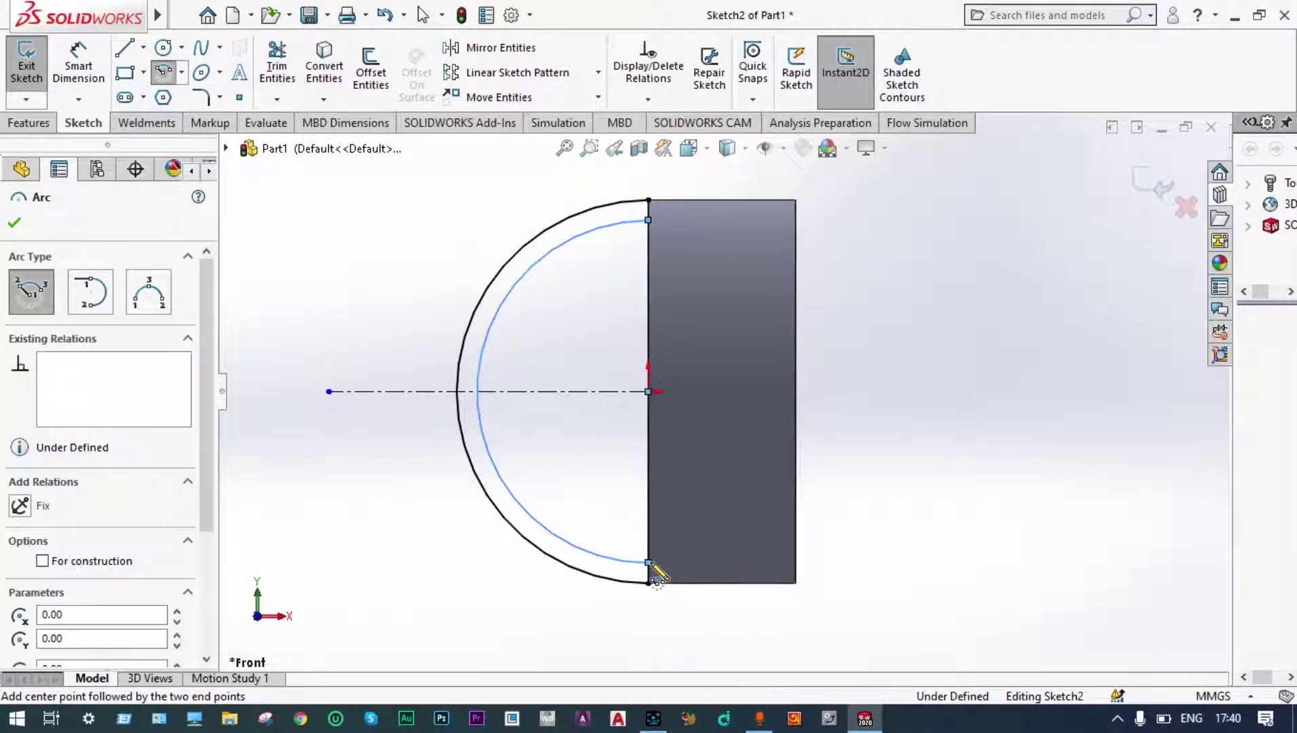
# - Dimension the inner semicircular arc with a radius of 625 mm
pyautogui.press('Escape')
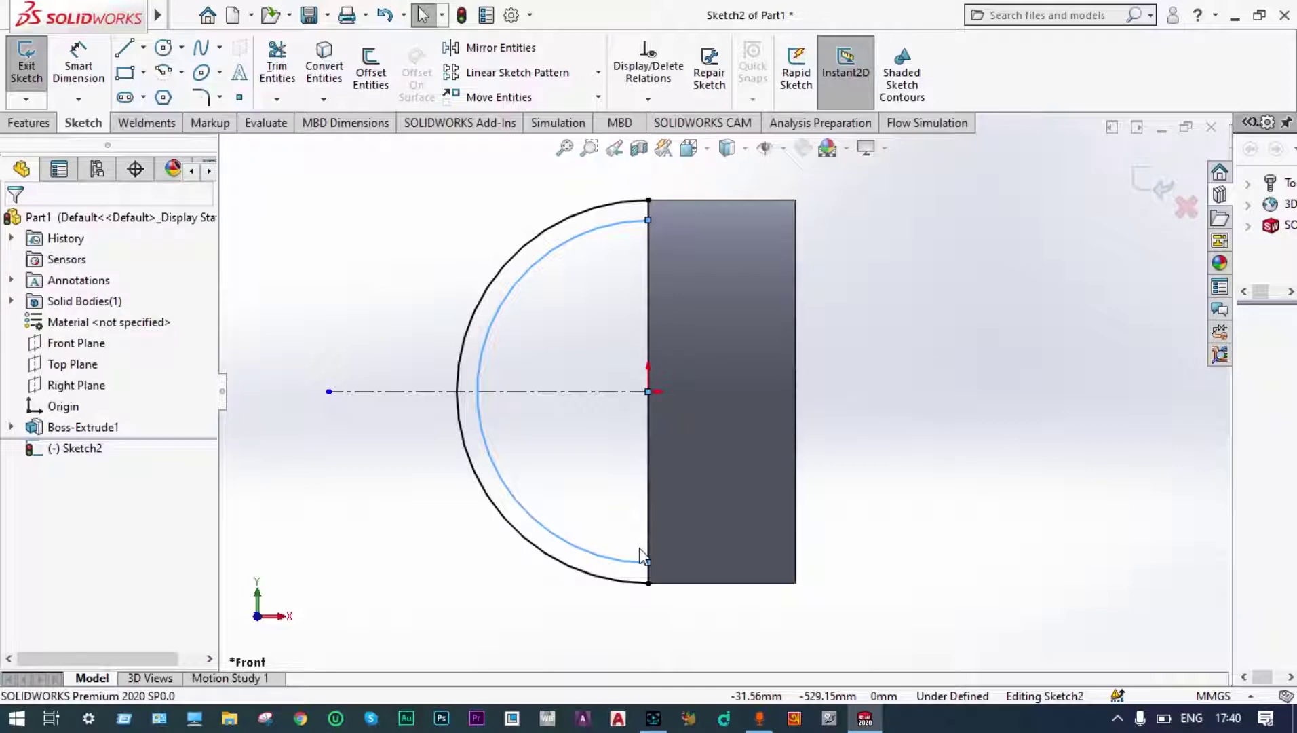
pyautogui.click(78, 64)
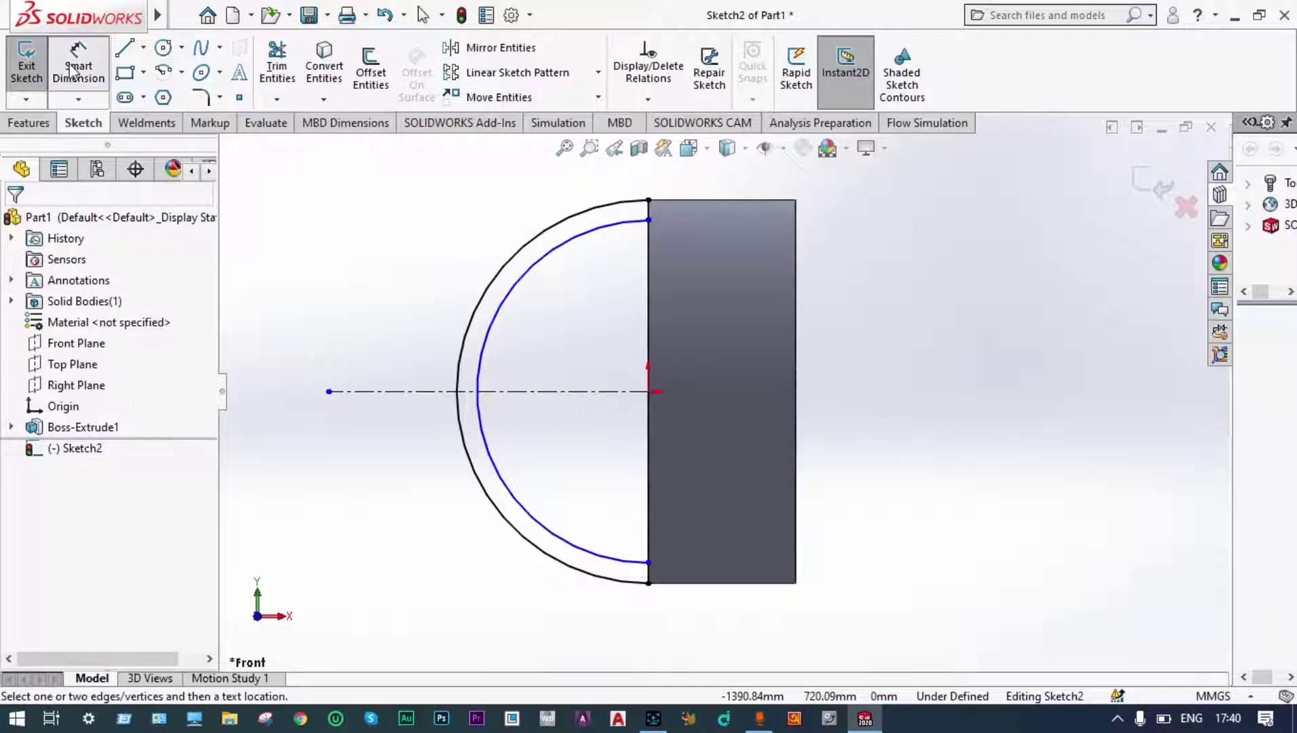
pyautogui.click(568, 252)
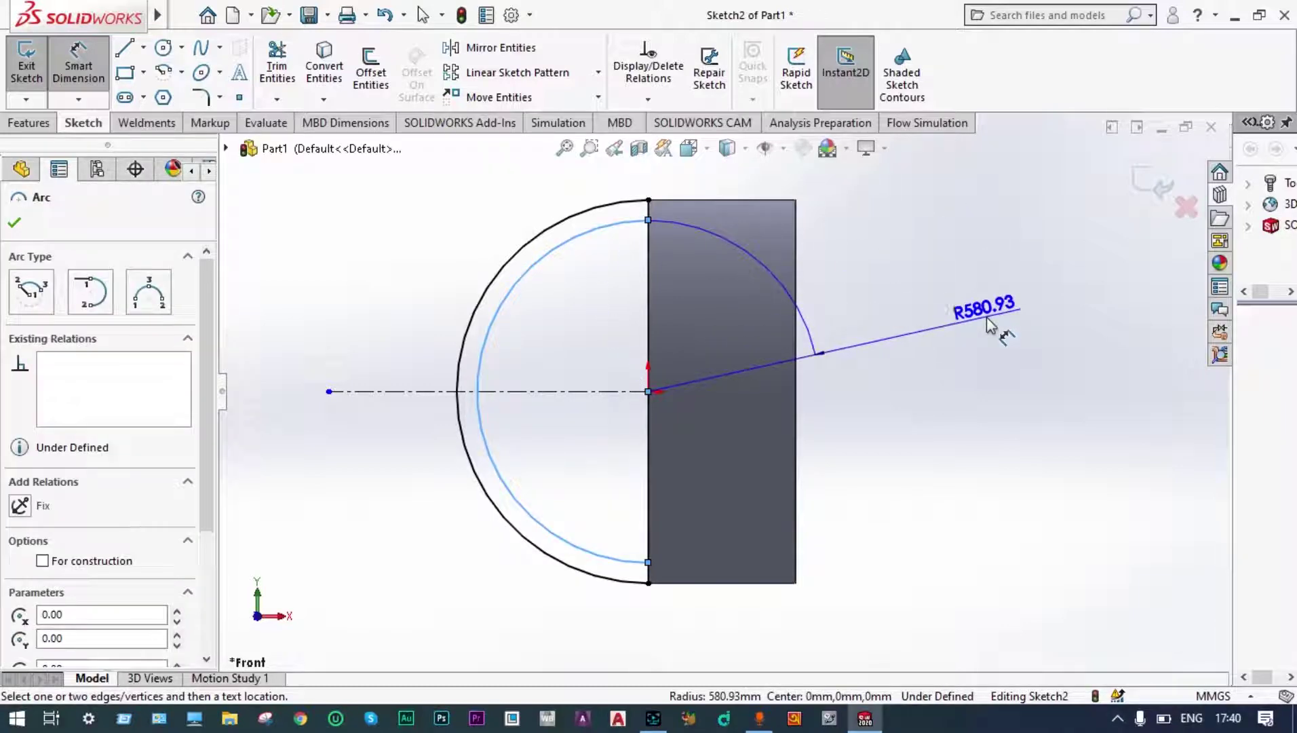
pyautogui.click(987, 326)
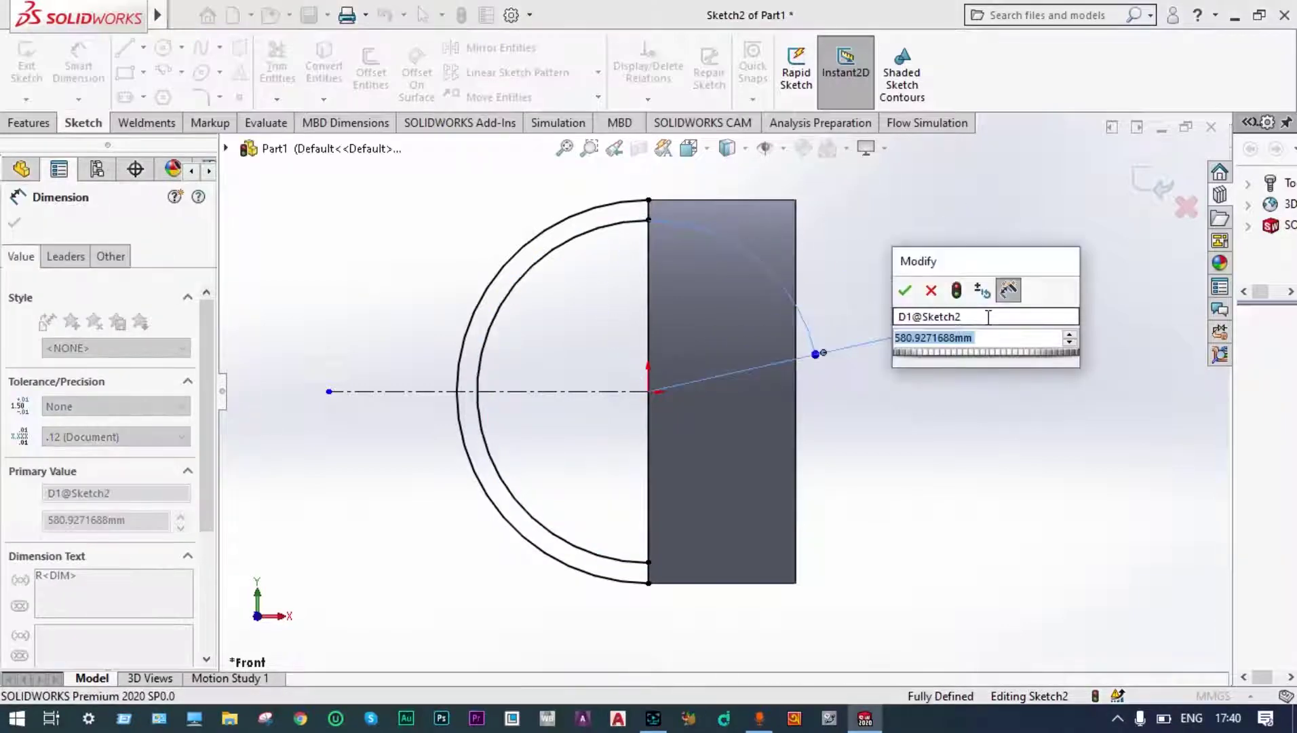
pyautogui.write('625')
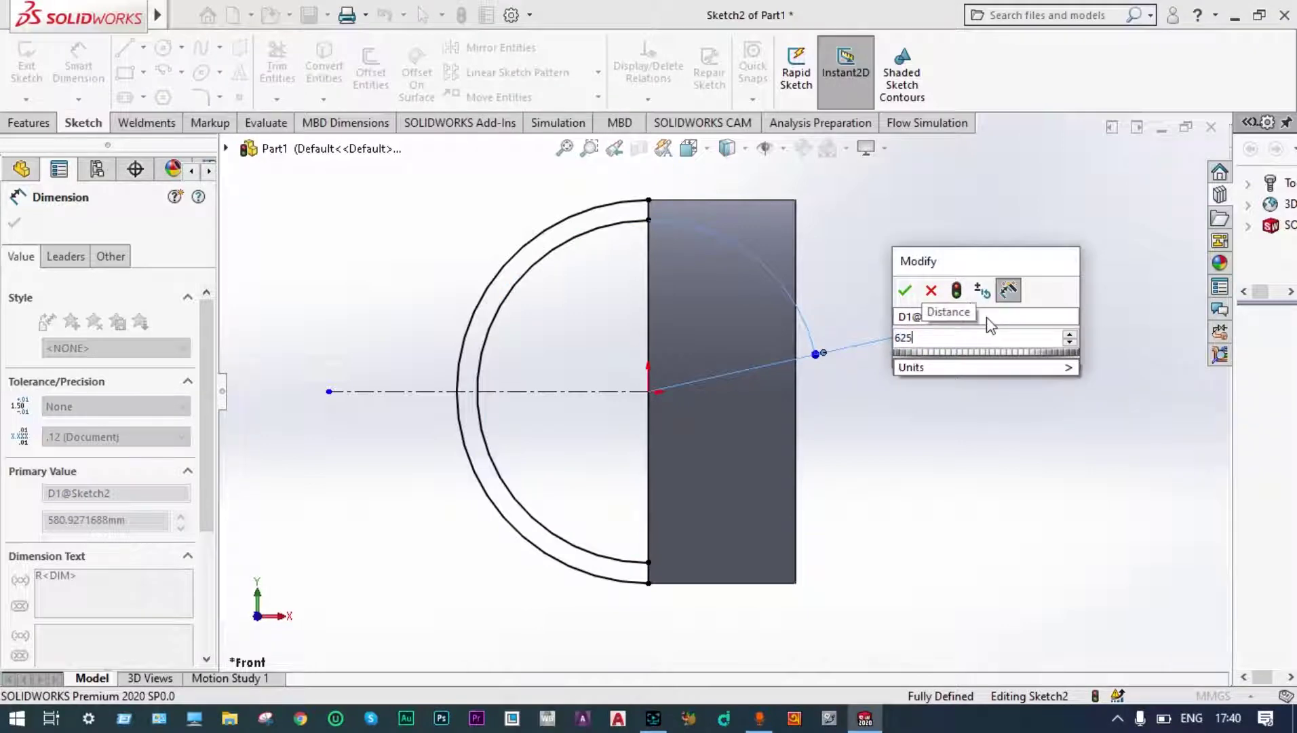
pyautogui.press('Return')
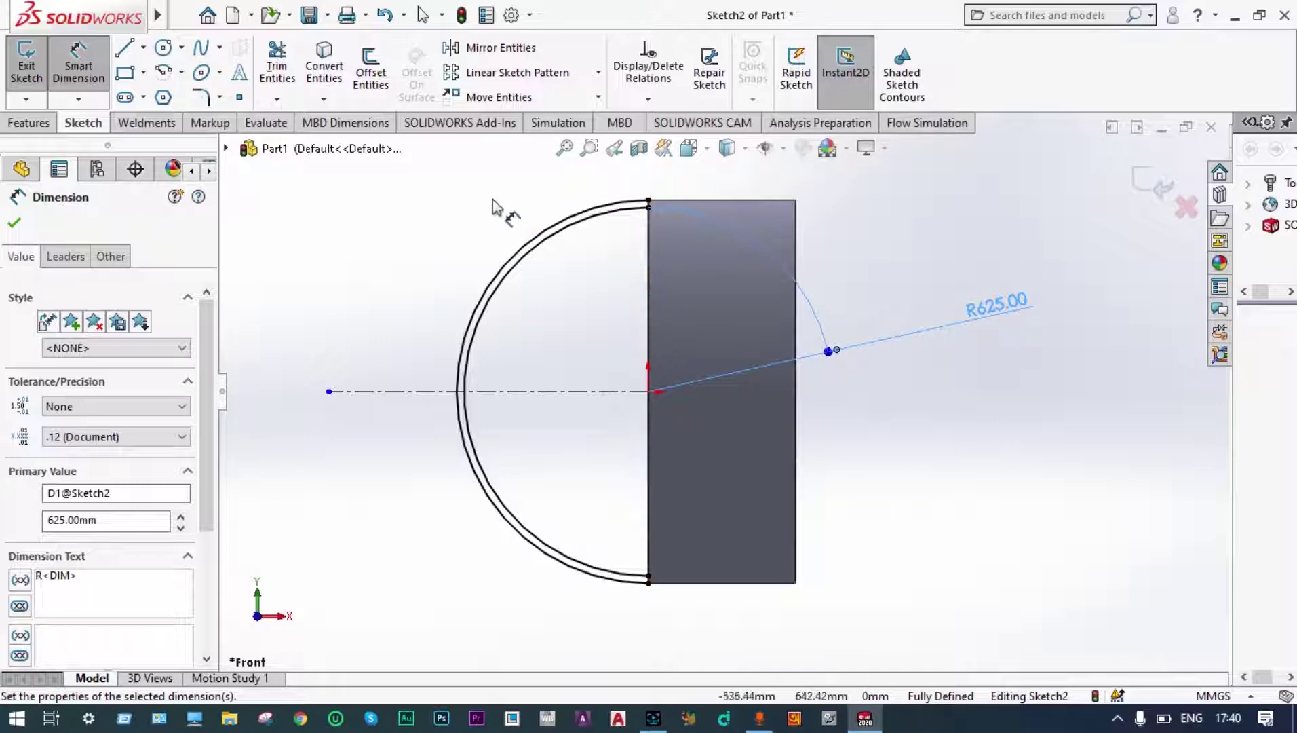
# - Draw a short vertical line joining the upper endpoints of the two concentric arcs
pyautogui.scroll(-2, 644, 225)
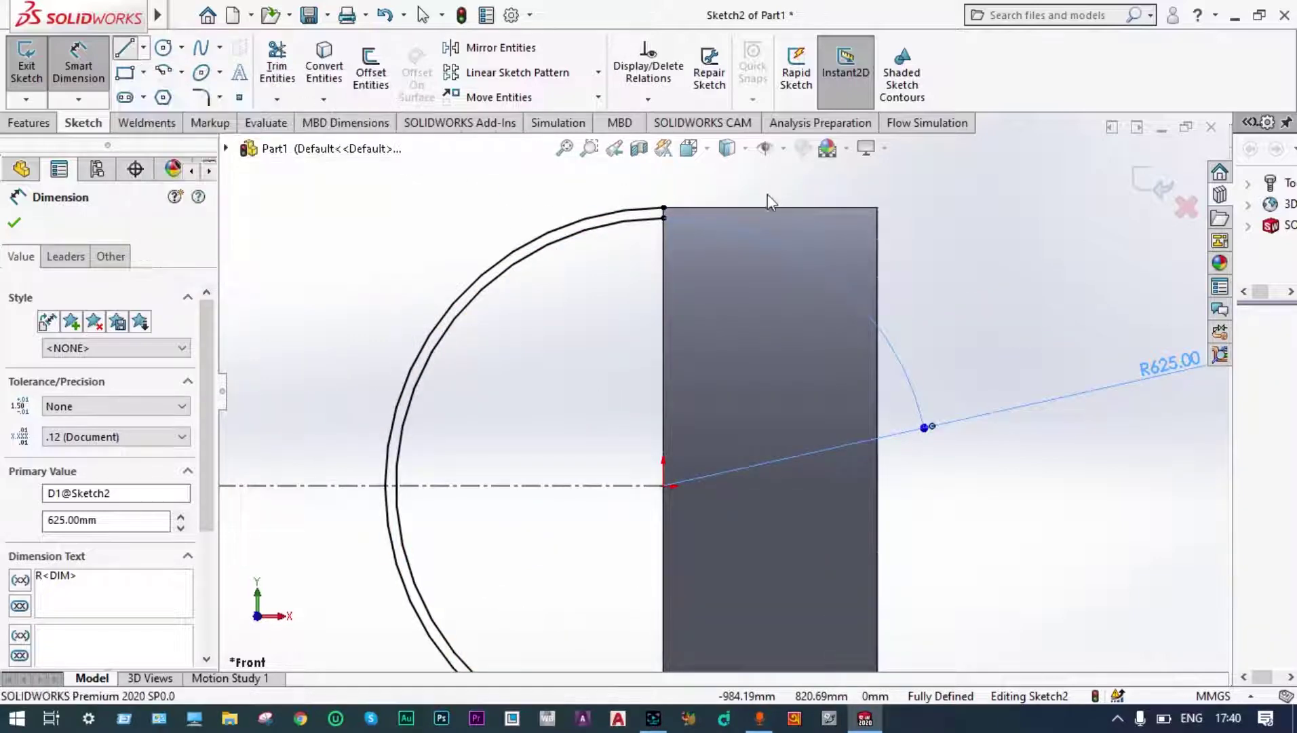
pyautogui.press('l')
pyautogui.scroll(-2, 664, 192)
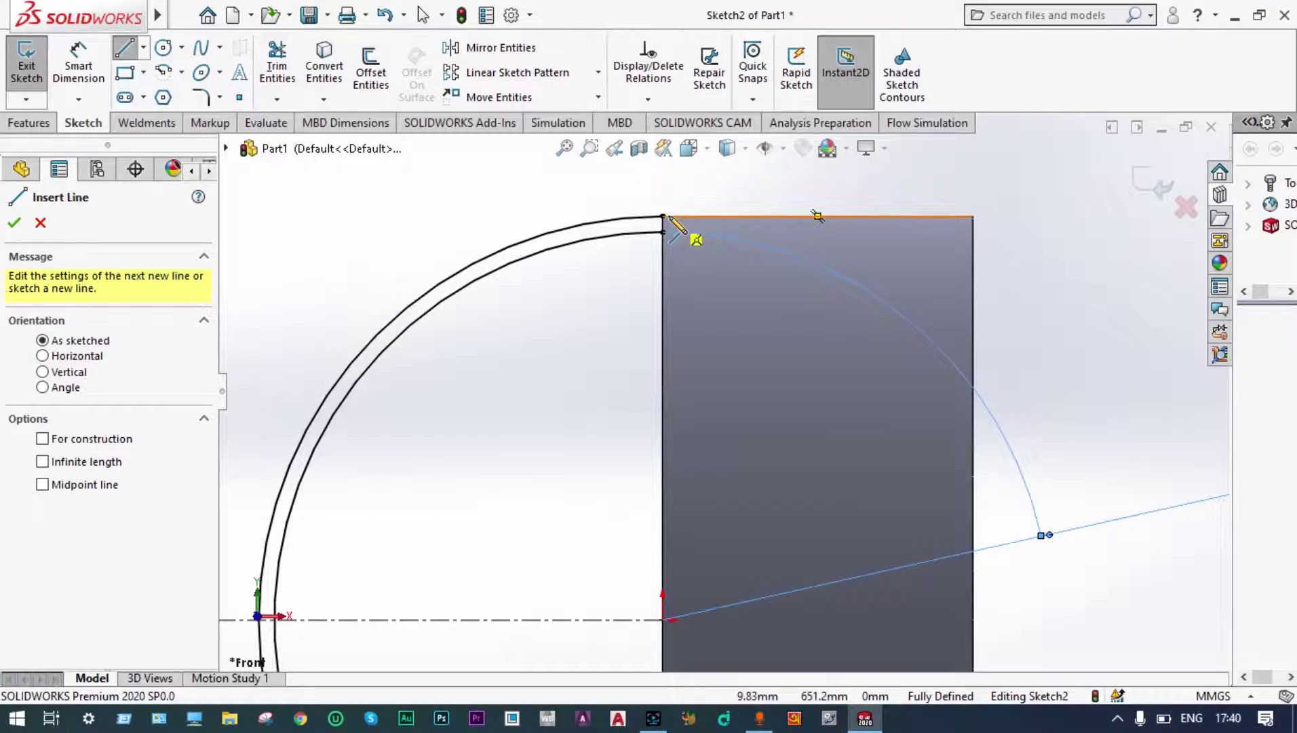
pyautogui.click(662, 217)
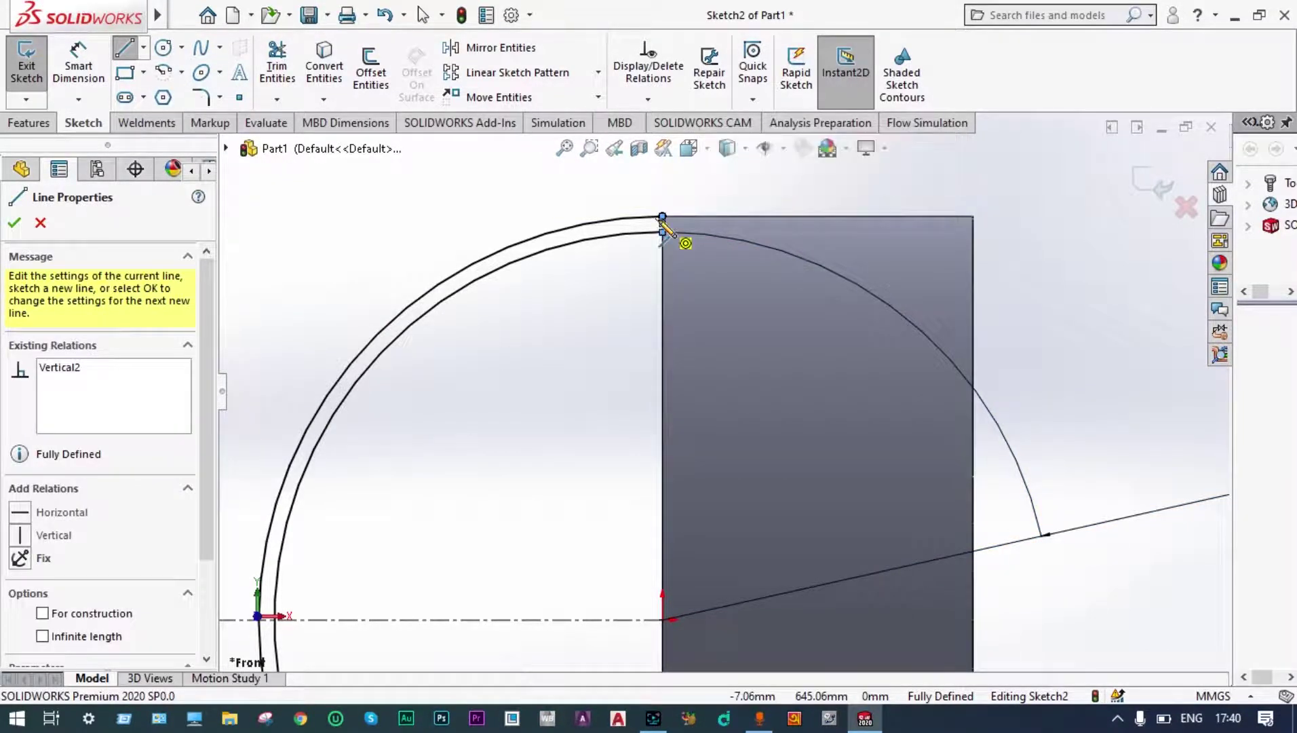
# - Close the profile with a 25 mm vertical line joining the arcs' lower endpoints, and exit the sketch
pyautogui.scroll(2, 862, 577)
pyautogui.scroll(2, 861, 576)
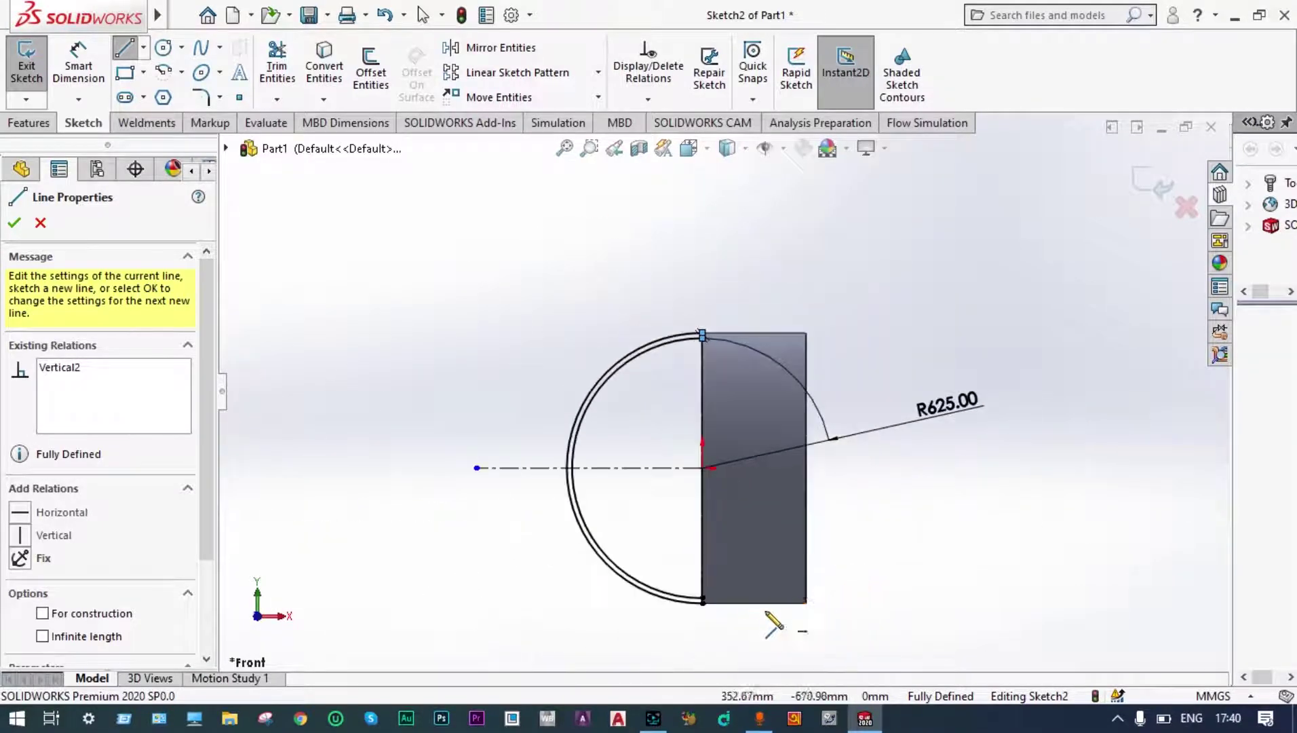
pyautogui.scroll(-6, 705, 568)
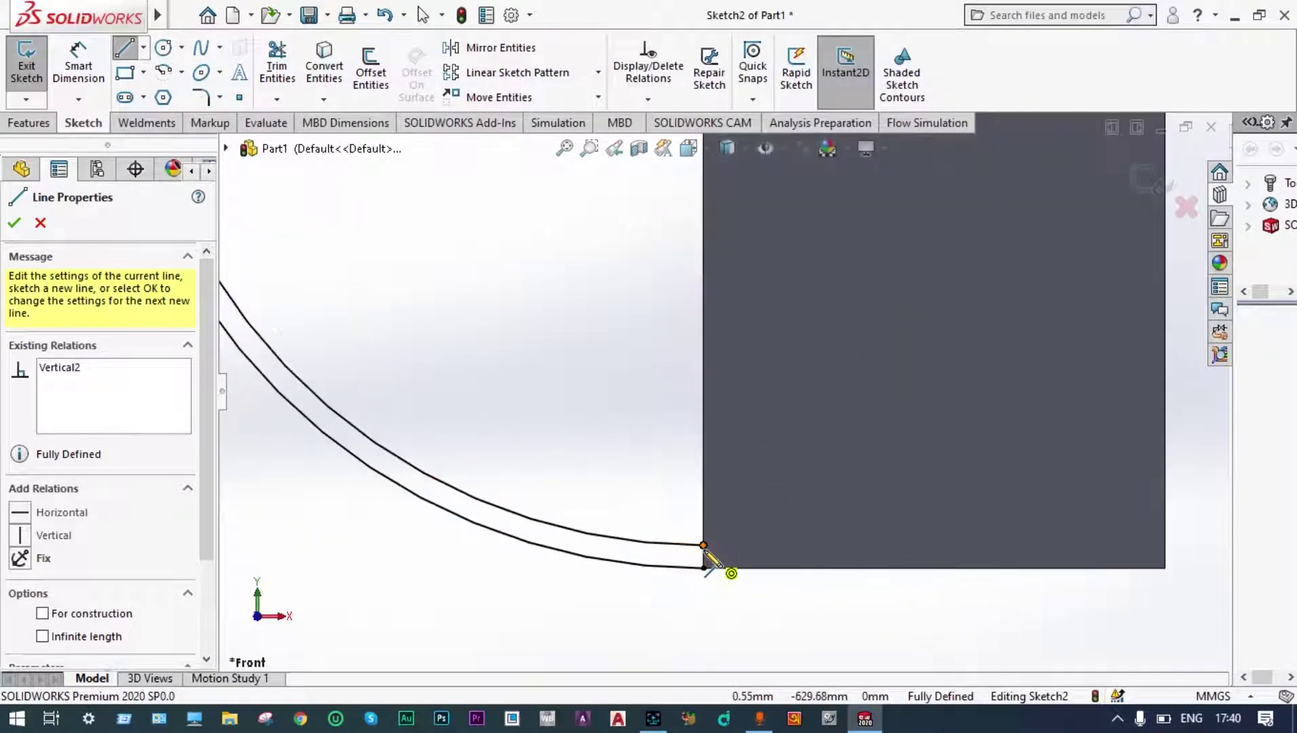
pyautogui.click(702, 544)
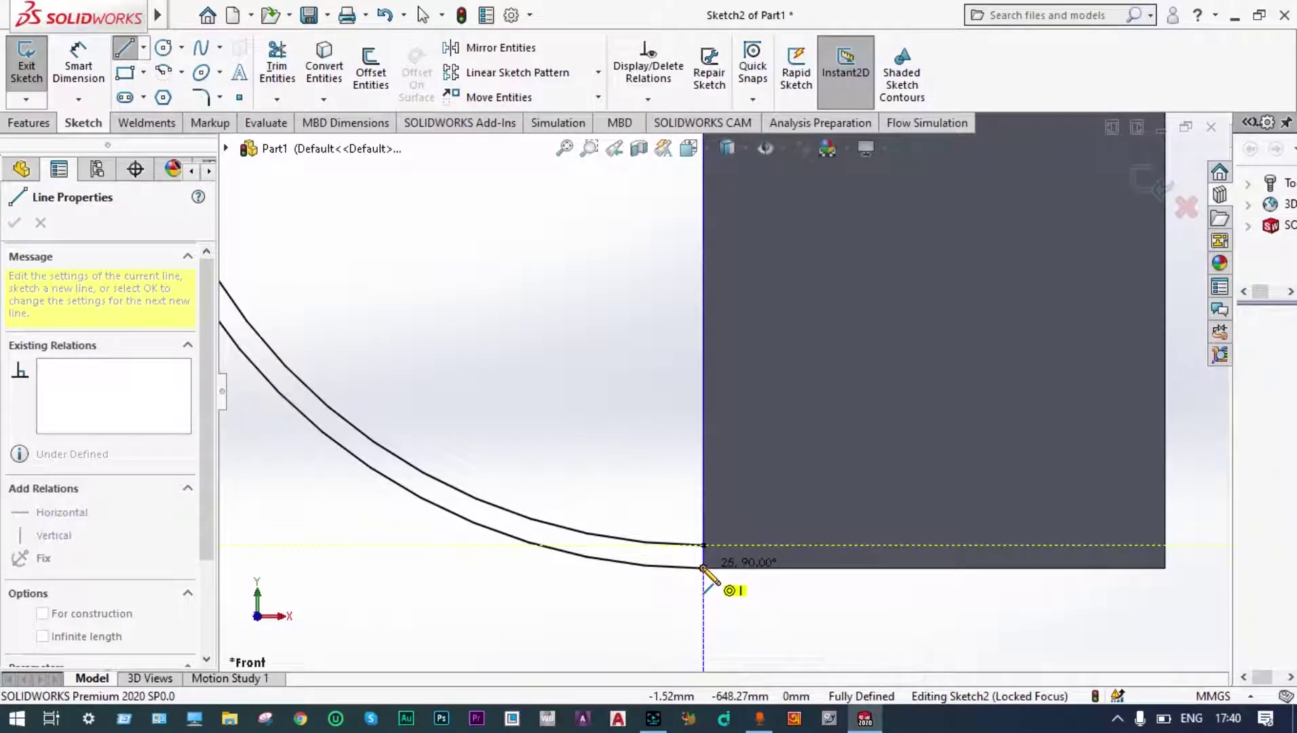
pyautogui.click(704, 568)
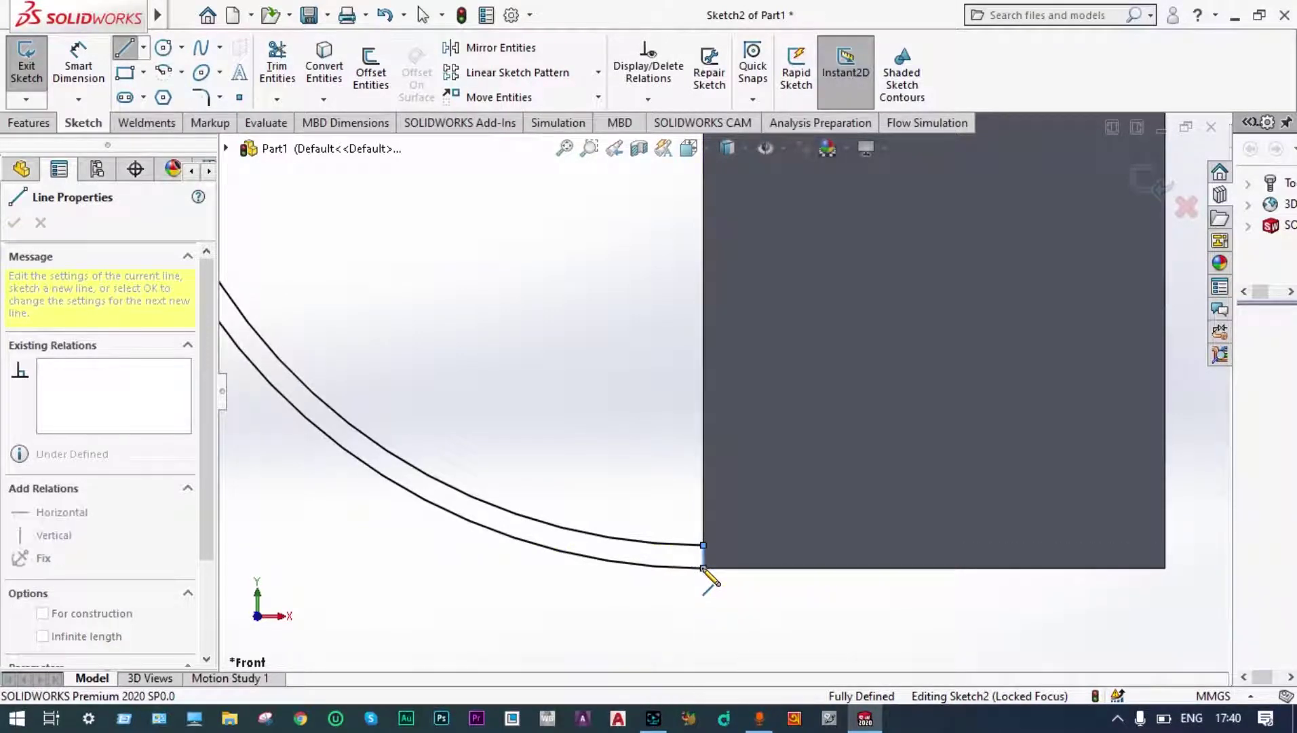
pyautogui.press('Escape')
pyautogui.scroll(3, 720, 277)
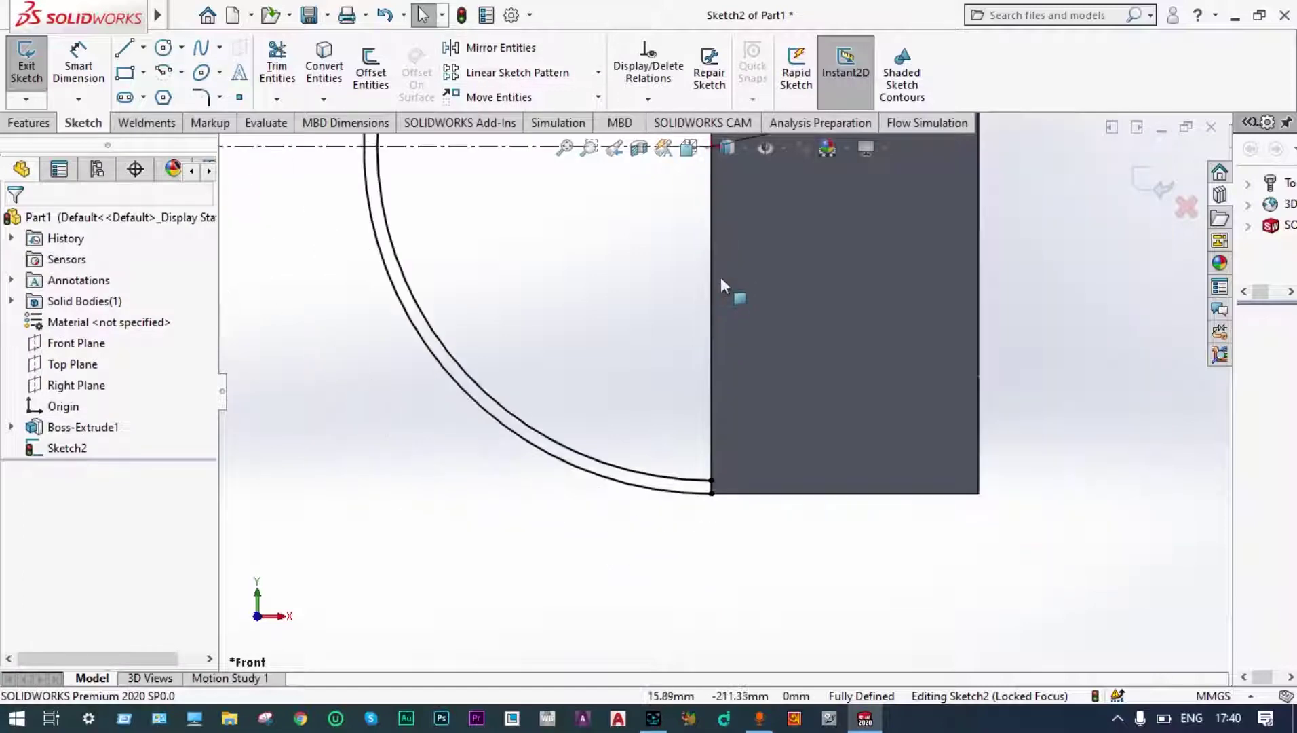
pyautogui.scroll(3, 721, 276)
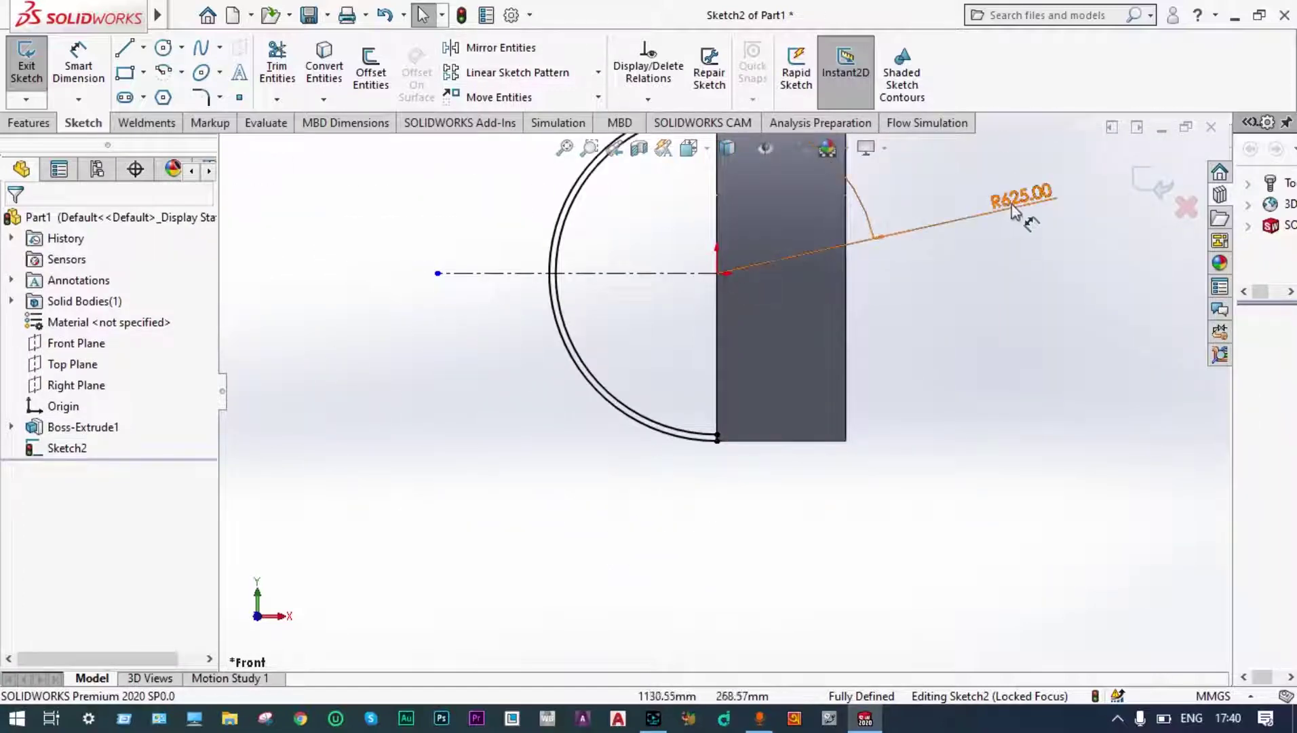
pyautogui.click(1151, 184)
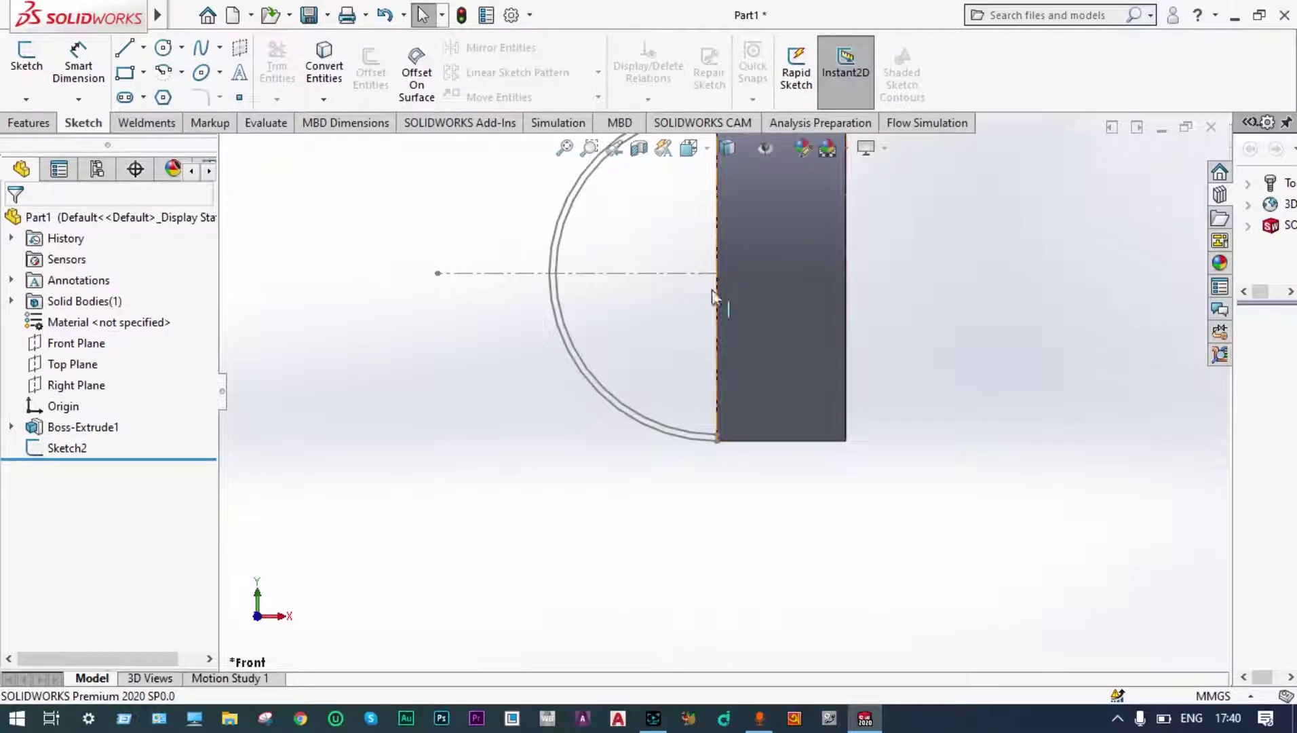
# - Revolve the semicircular profile 180 degrees about the vertical centerline using Mid Plane, merged with the ring
pyautogui.press('f')
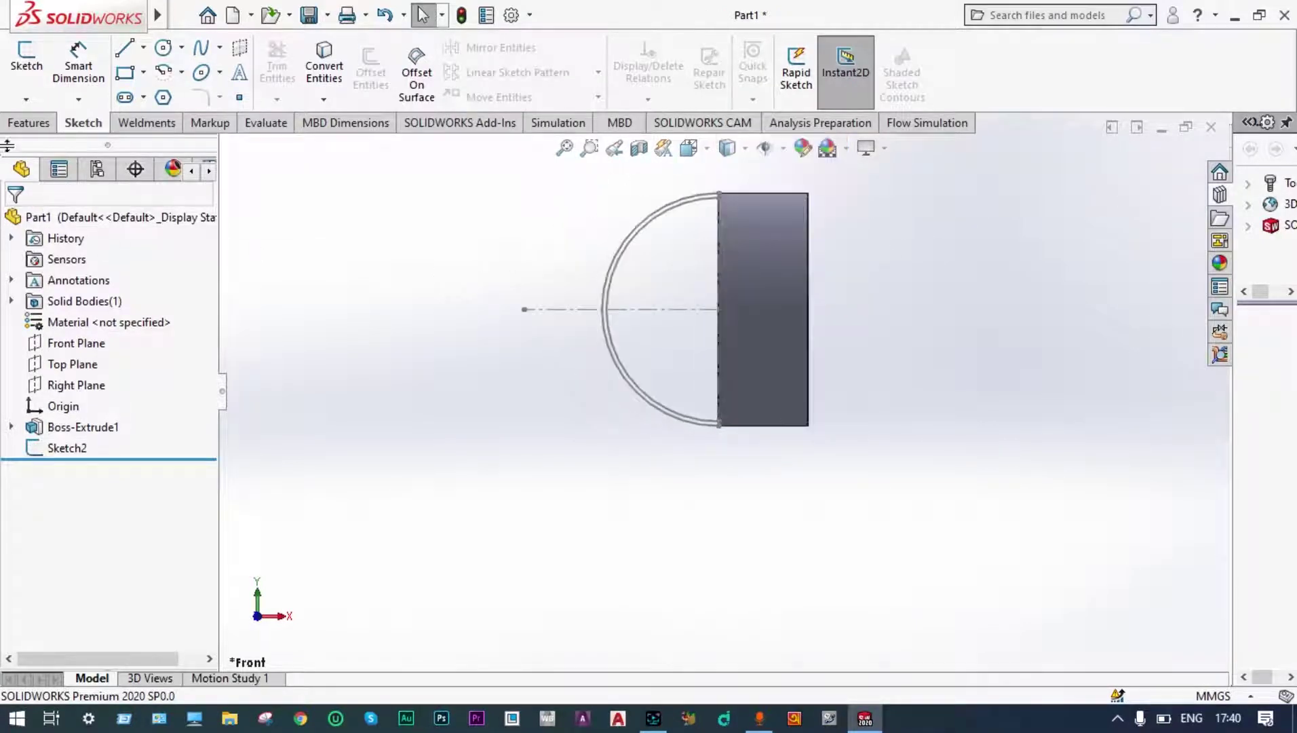
pyautogui.click(27, 124)
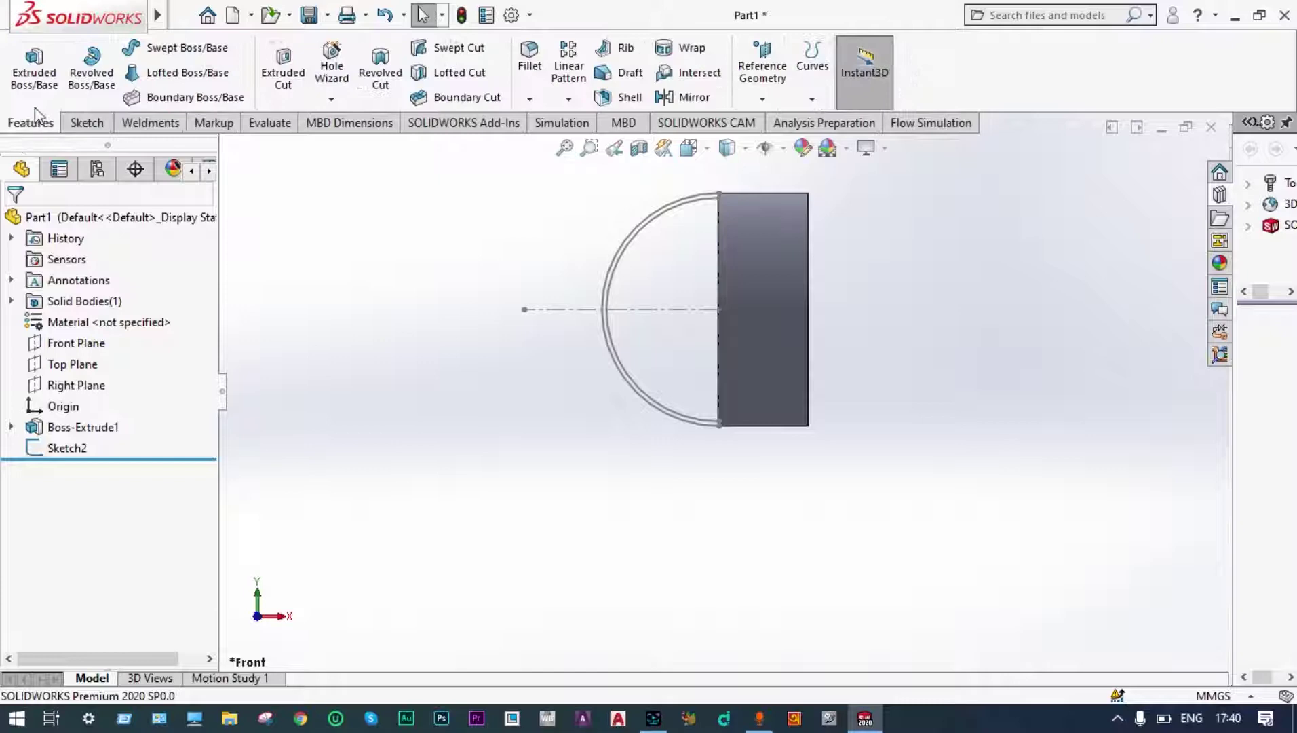
pyautogui.click(93, 61)
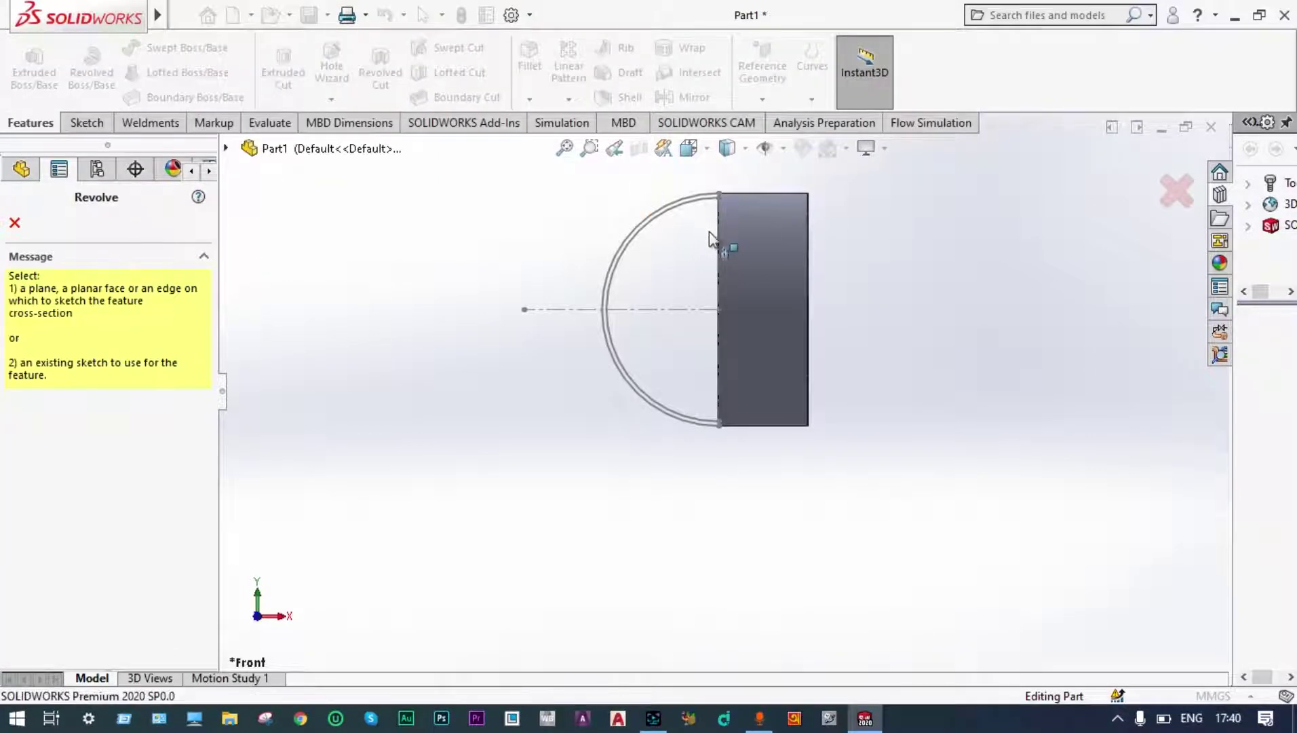
pyautogui.click(716, 249)
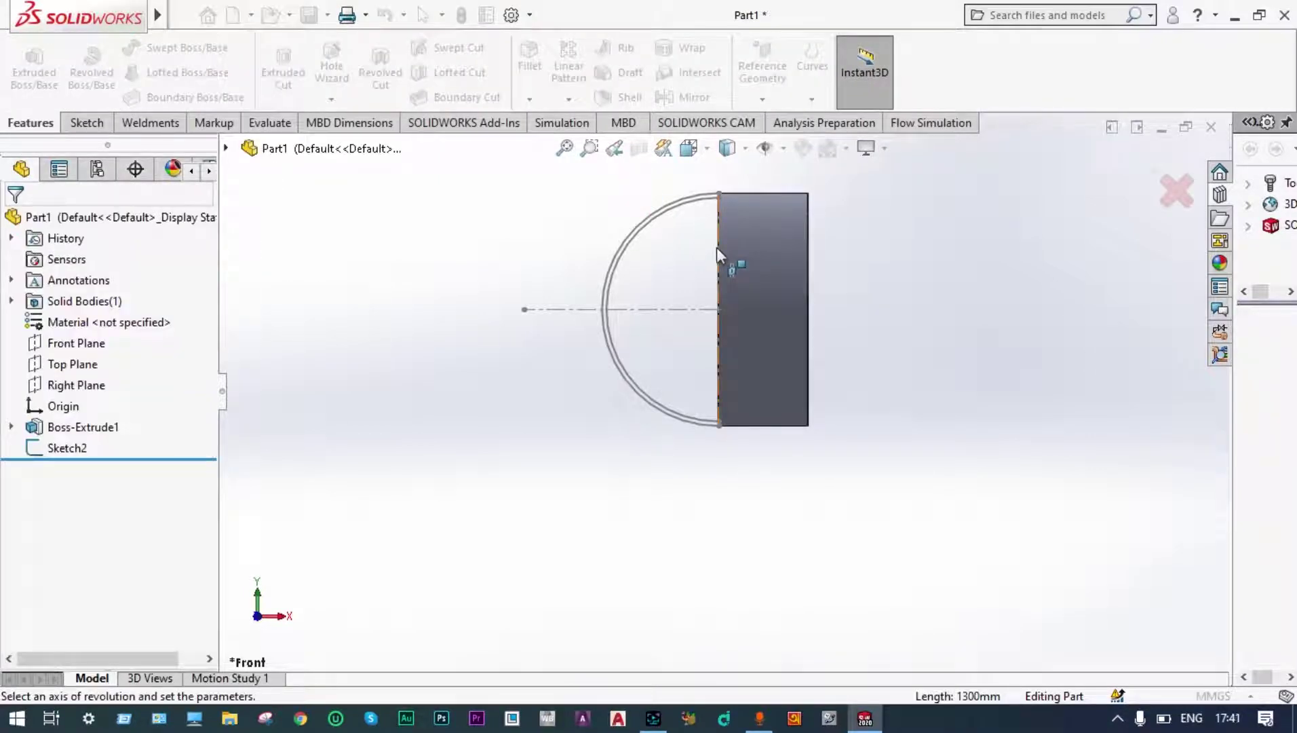
pyautogui.scroll(1, 428, 295)
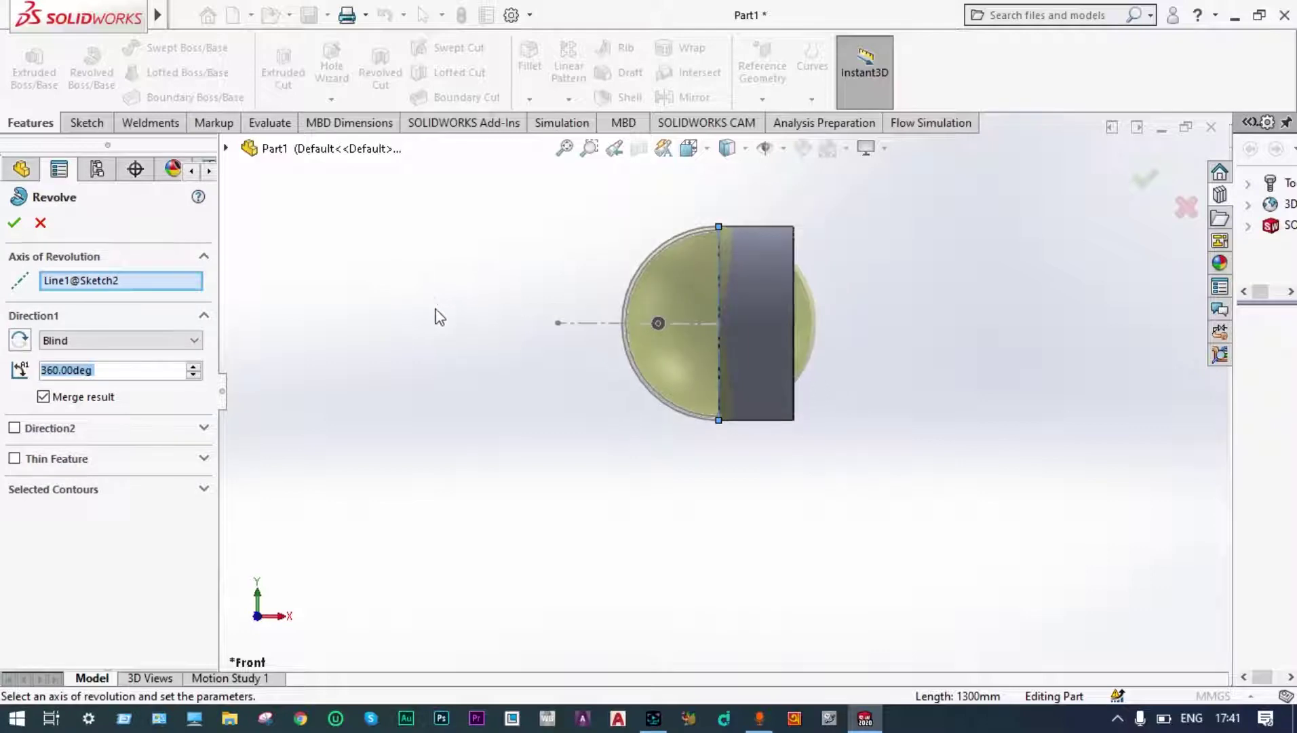
pyautogui.moveTo(438, 317); pyautogui.dragTo(453, 378, button='middle')
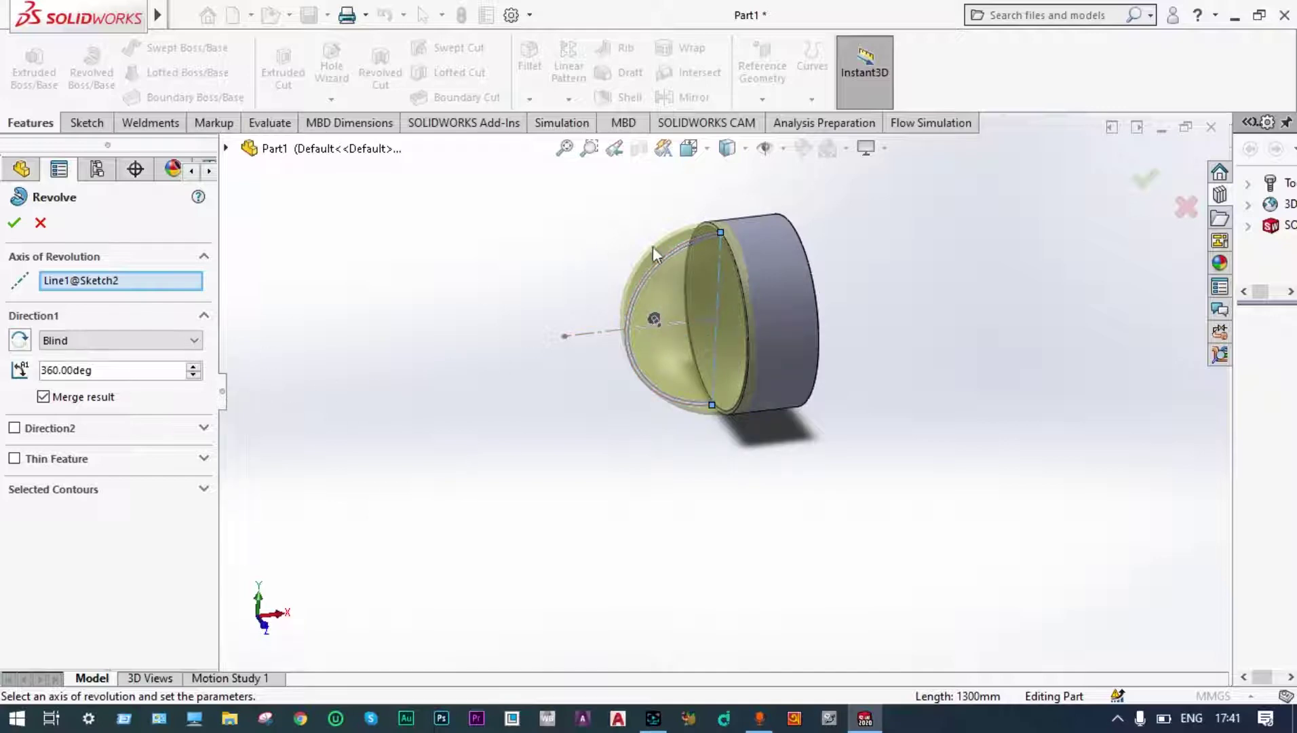
pyautogui.click(196, 341)
pyautogui.click(116, 407)
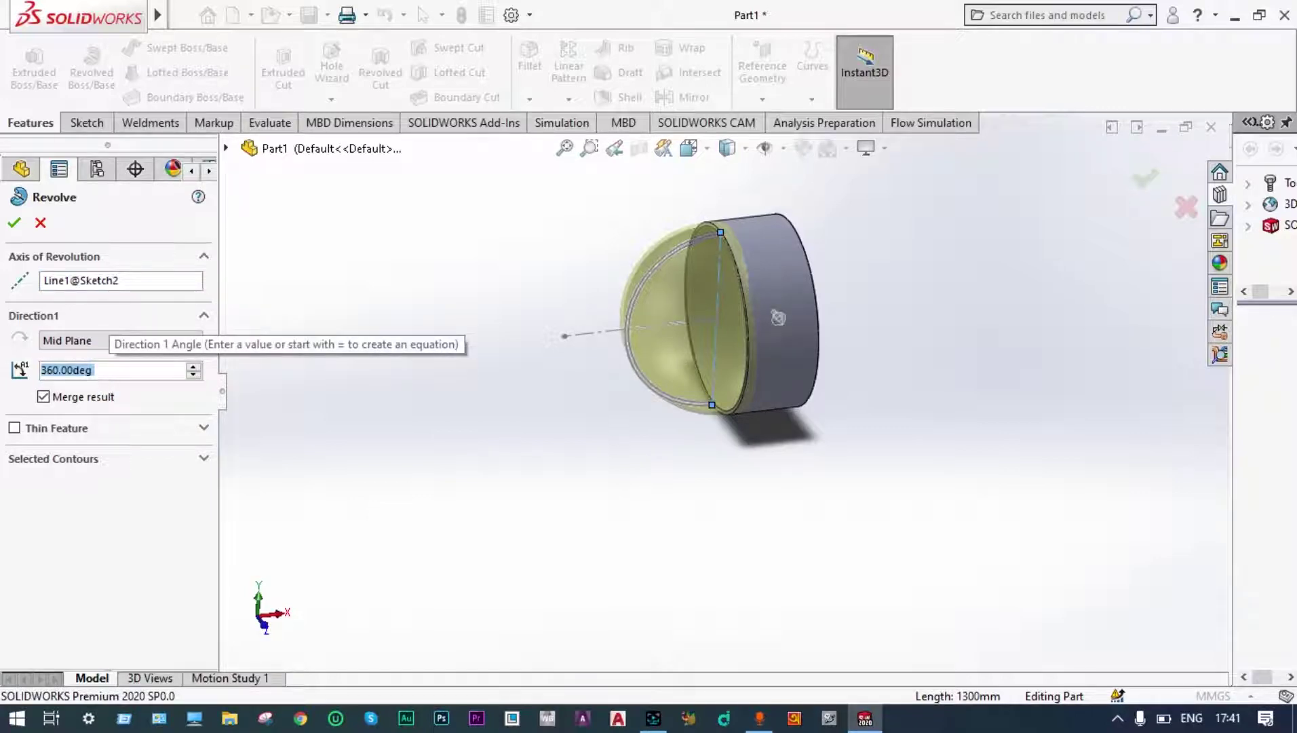
pyautogui.write('180')
pyautogui.press('Return')
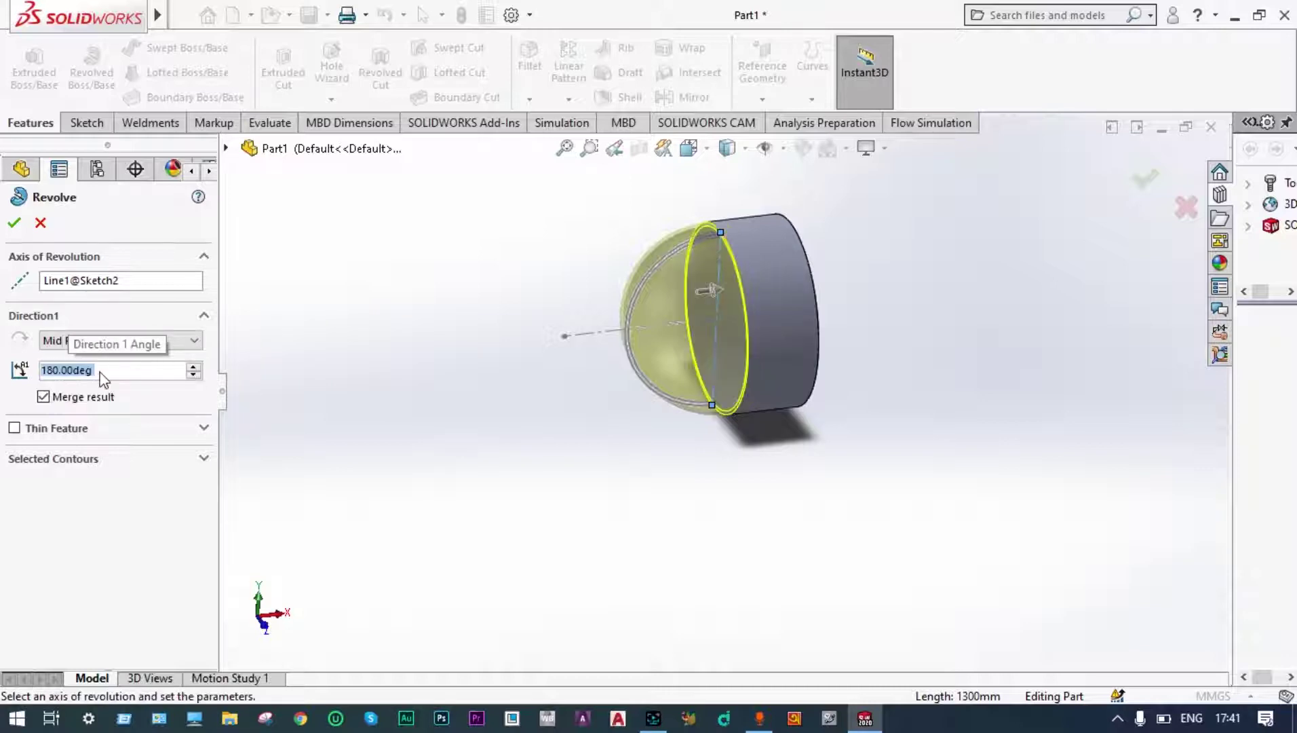
pyautogui.click(15, 224)
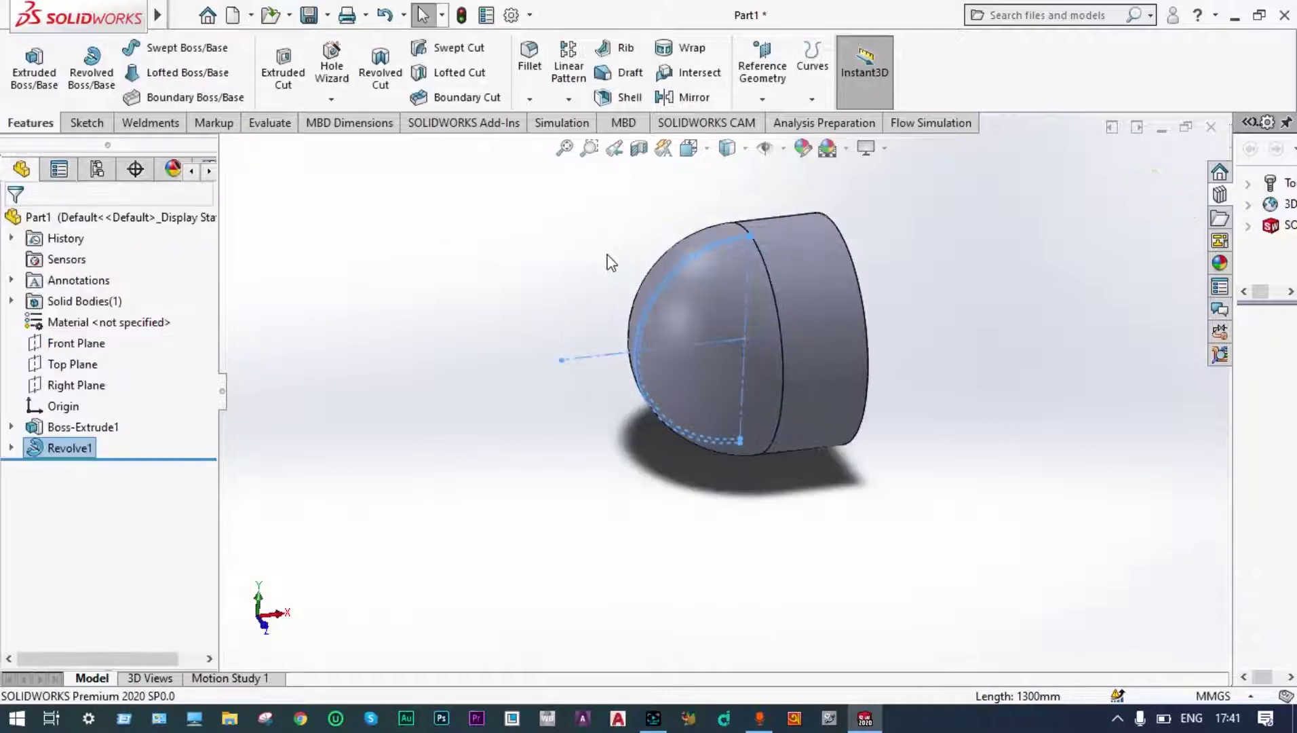
# - Start a sketch on the ring's open annular end face and view it normal to the sketch plane
pyautogui.scroll(-3, 604, 271)
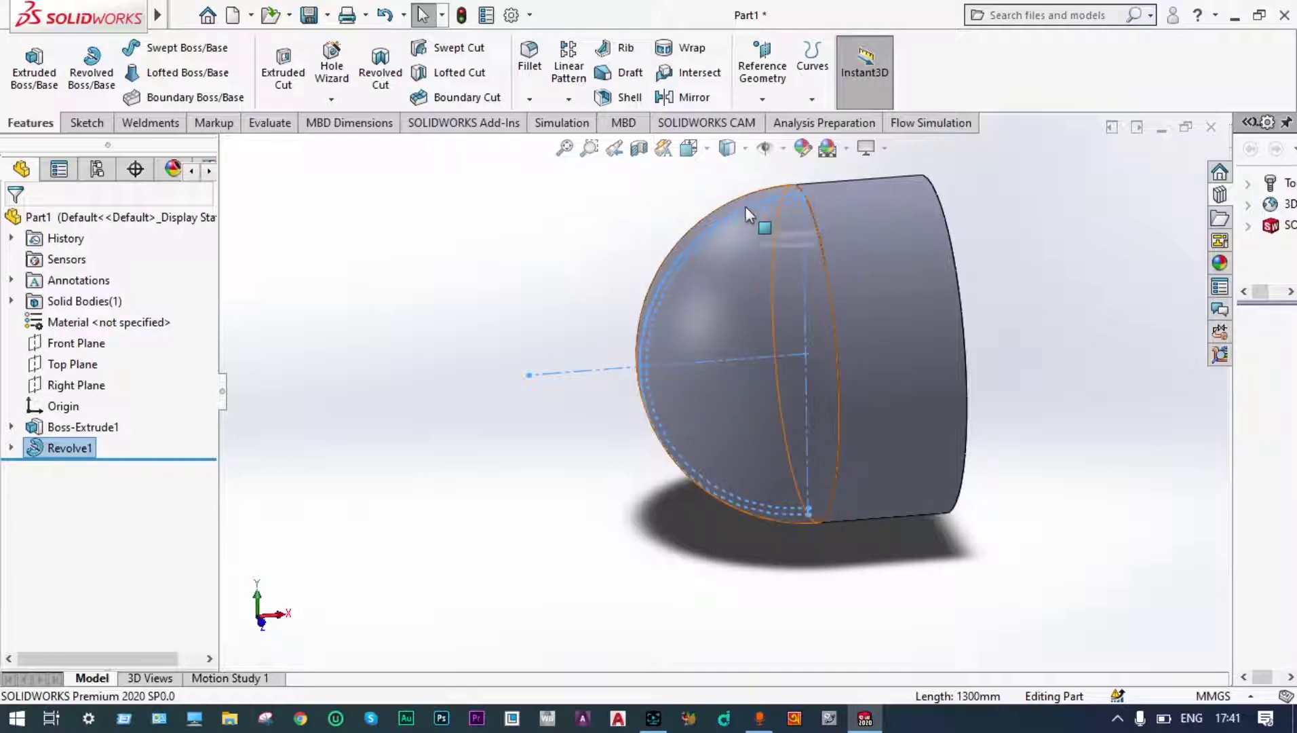
pyautogui.moveTo(609, 323); pyautogui.dragTo(588, 347, button='middle')
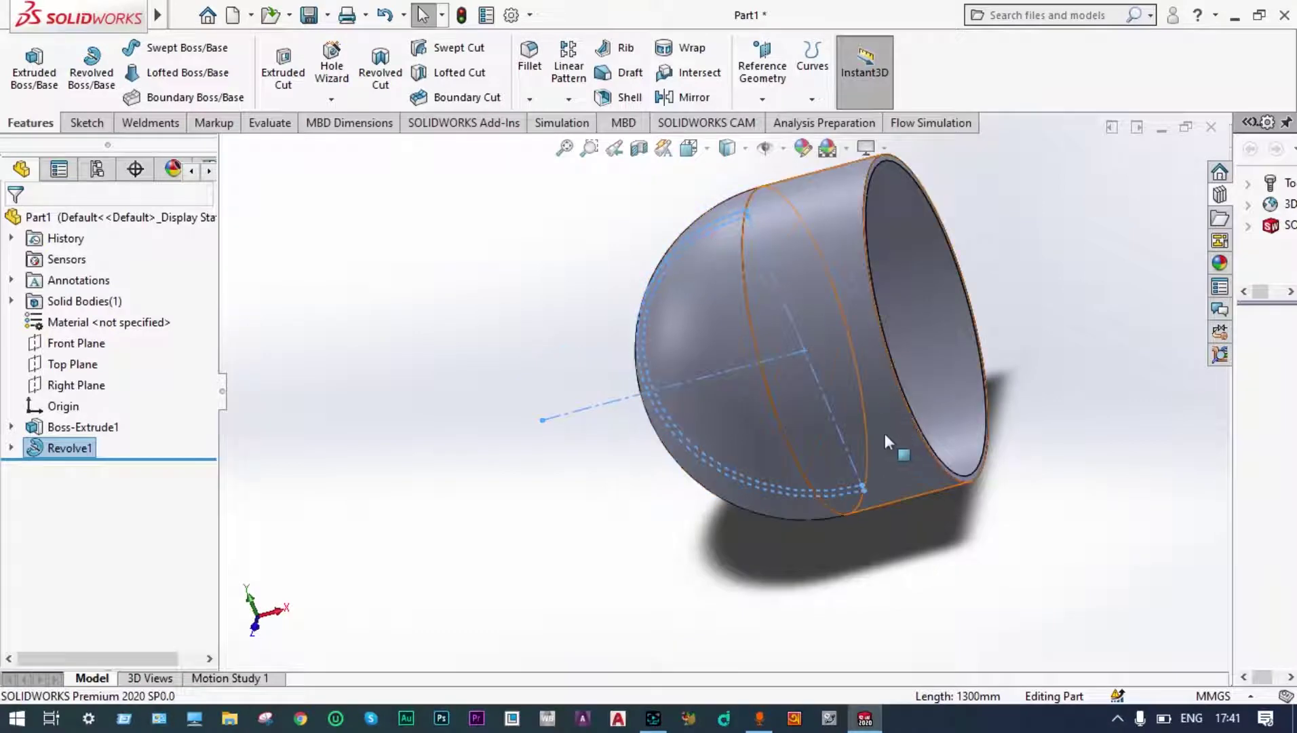
pyautogui.moveTo(885, 441)
pyautogui.mouseDown(button='middle')
pyautogui.moveTo(947, 298)
pyautogui.moveTo(918, 284)
pyautogui.moveTo(920, 332)
pyautogui.moveTo(994, 256)
pyautogui.moveTo(980, 312)
pyautogui.moveTo(941, 345)
pyautogui.moveTo(950, 369)
pyautogui.mouseUp(button='middle')
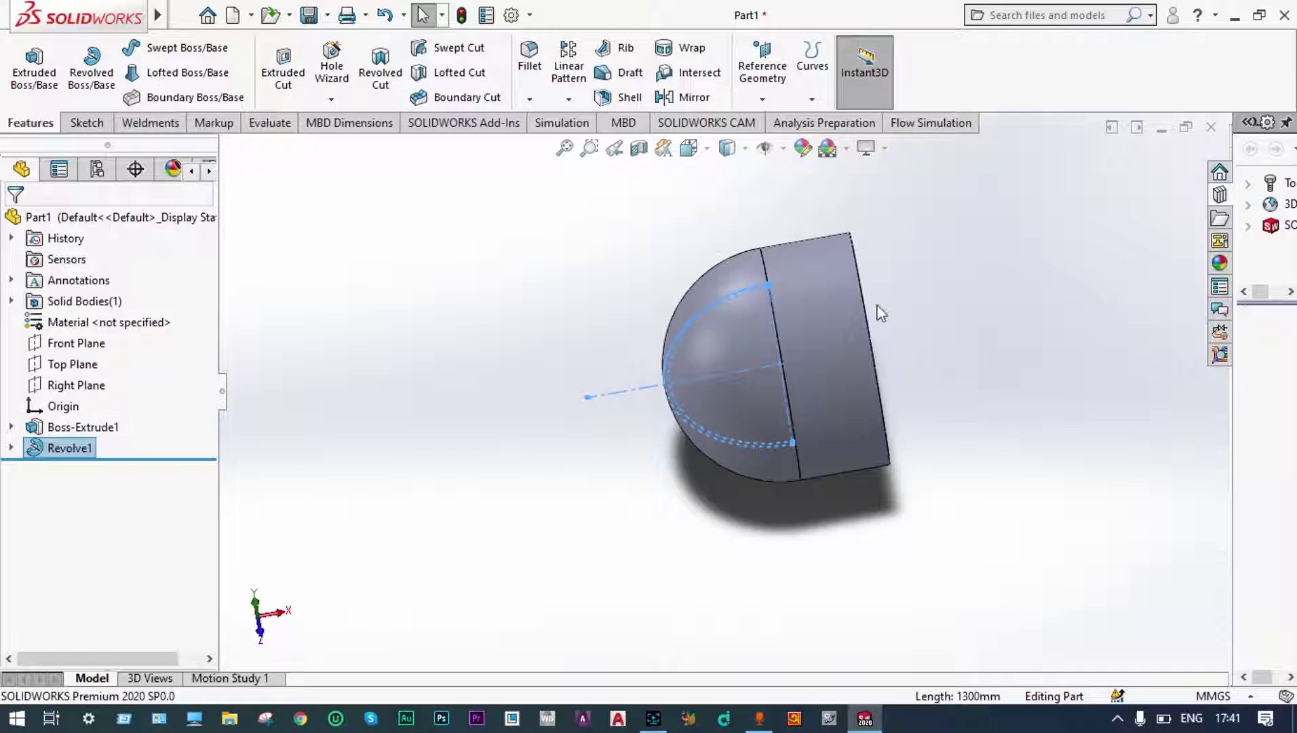
pyautogui.moveTo(936, 272); pyautogui.dragTo(789, 285, button='middle')
pyautogui.scroll(-4, 787, 283)
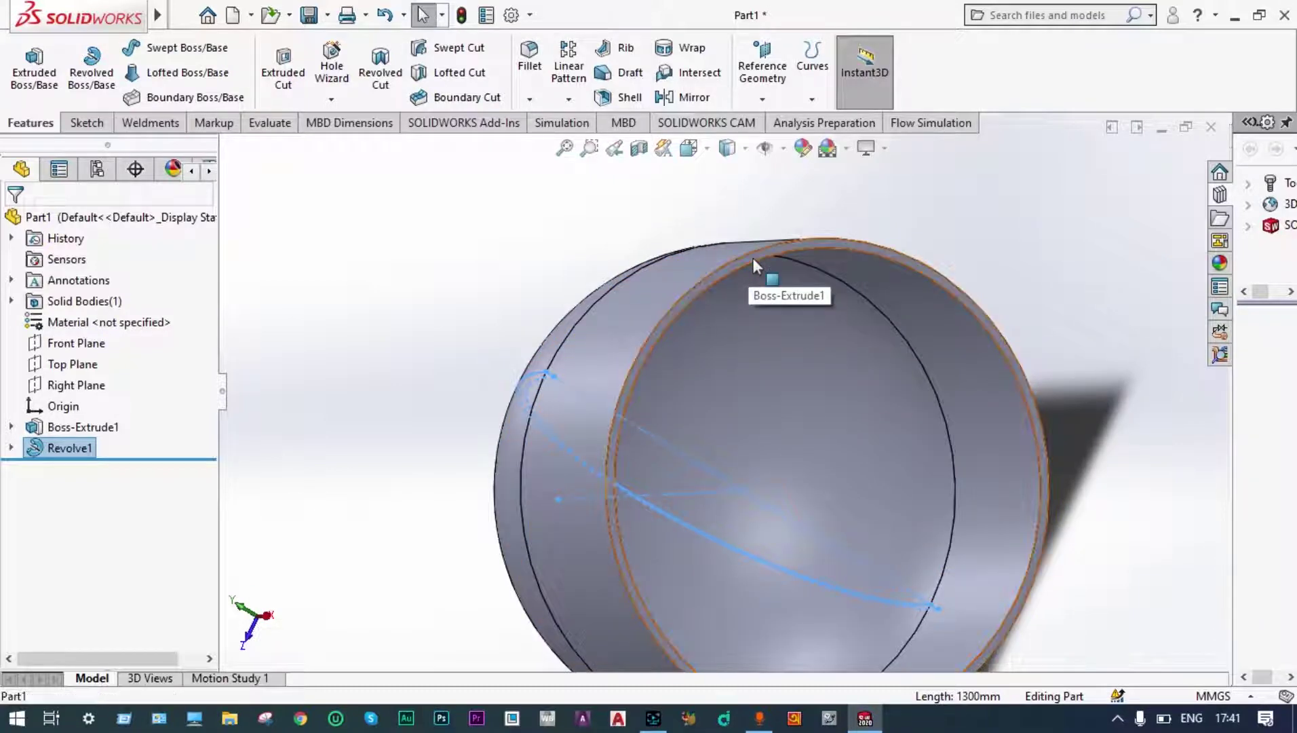
pyautogui.click(753, 257)
pyautogui.click(835, 202)
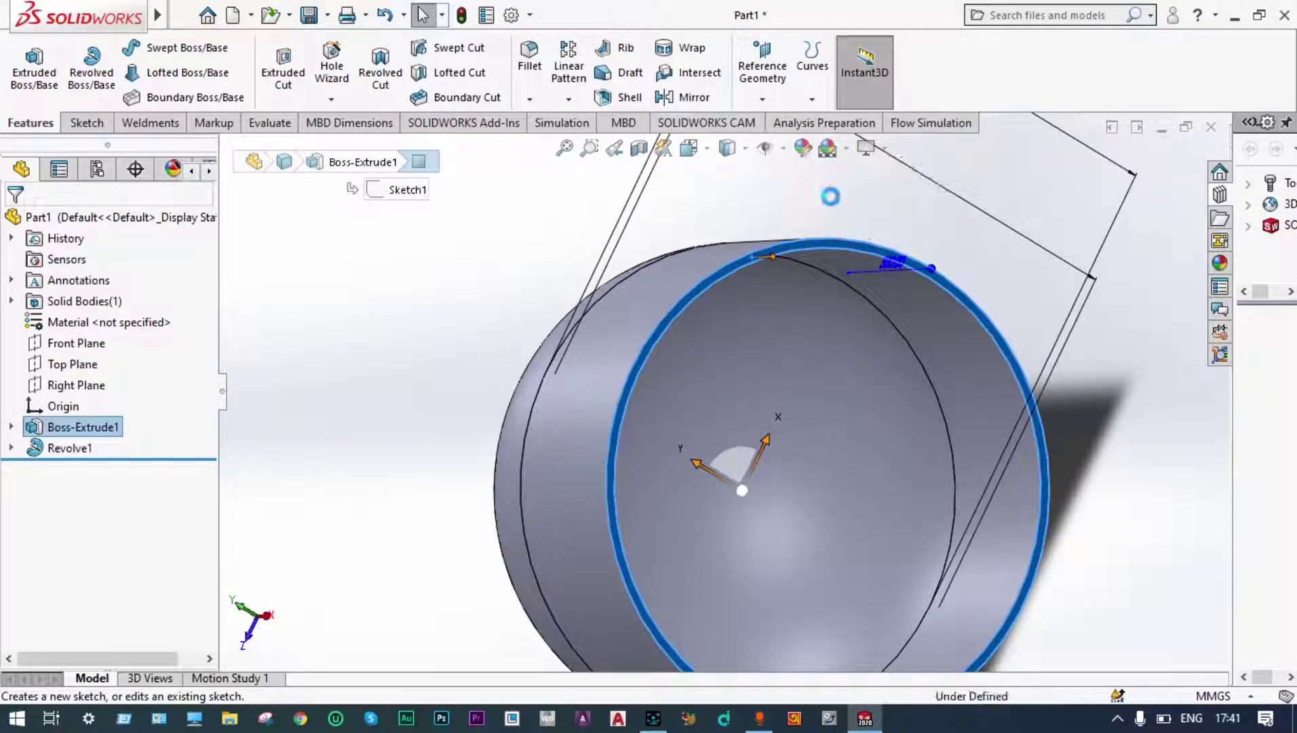
pyautogui.click(87, 473)
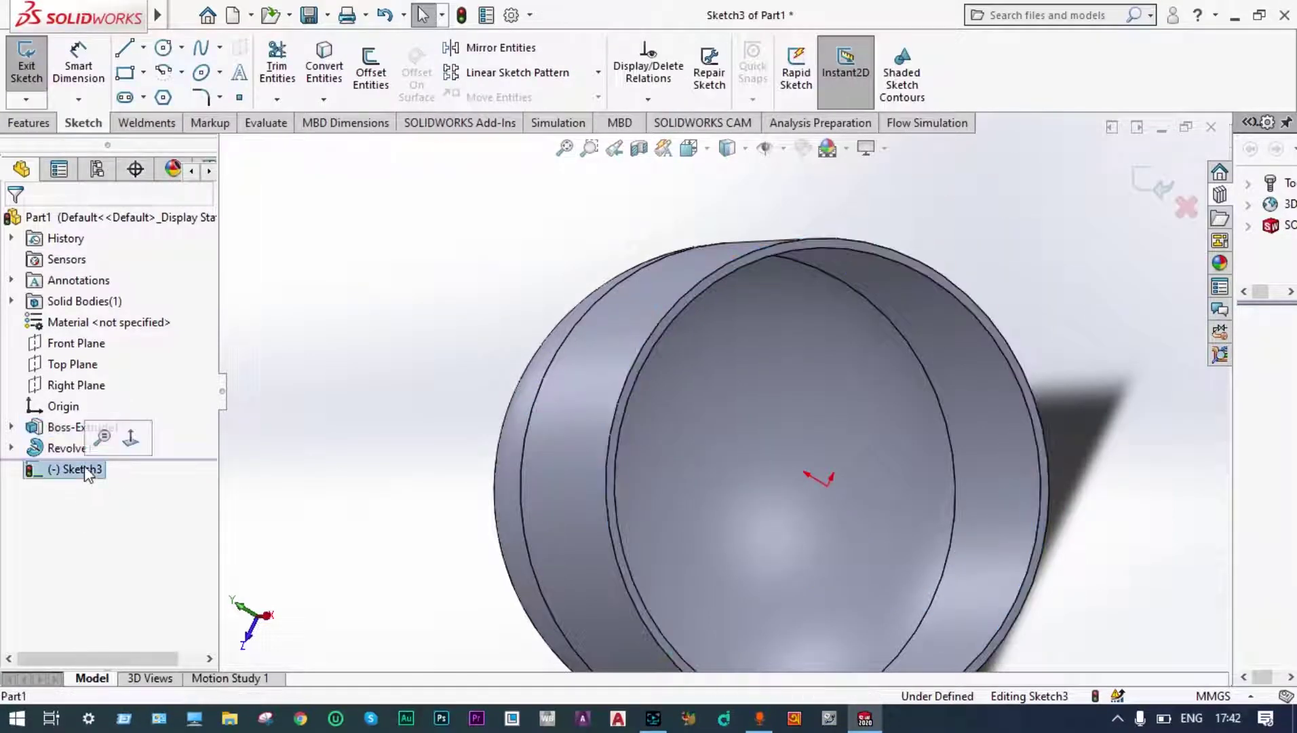
pyautogui.click(129, 439)
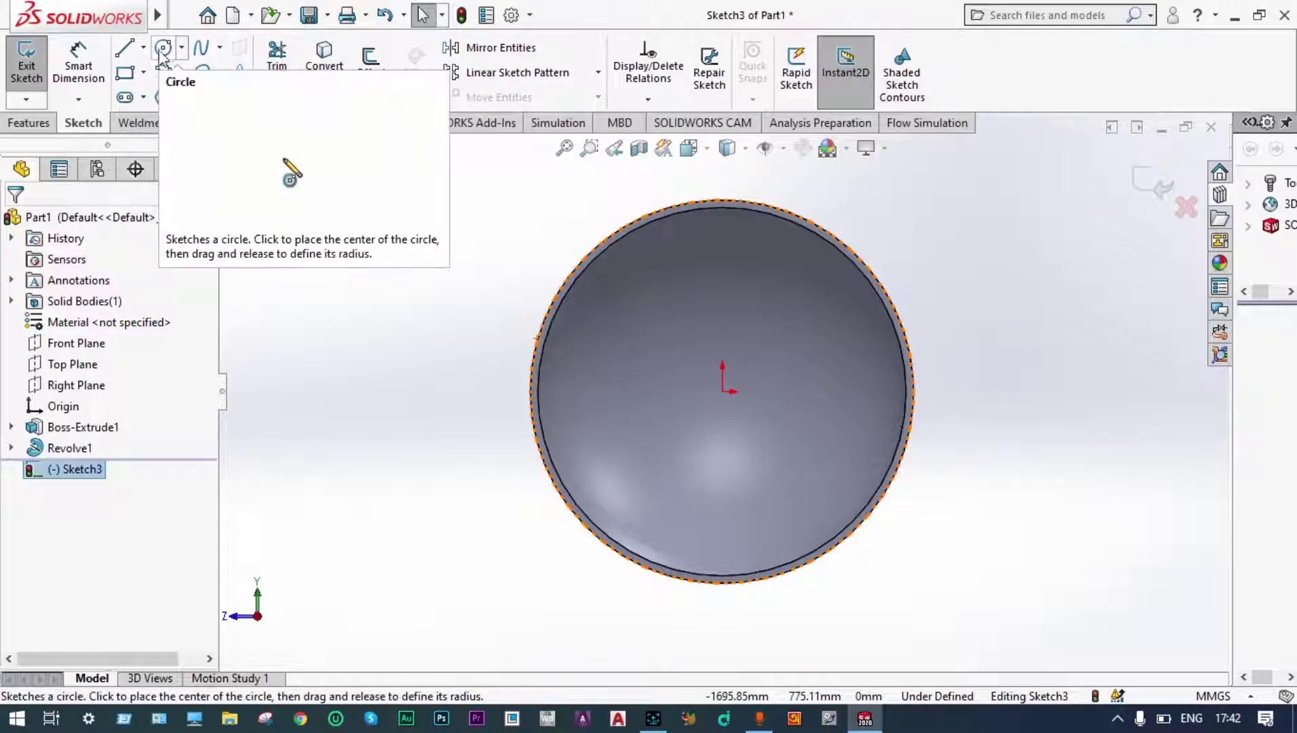
# - Sketch two circles centred on the origin: one on the ring's inner edge and one about 1812 mm in diameter outside the ring
pyautogui.click(163, 47)
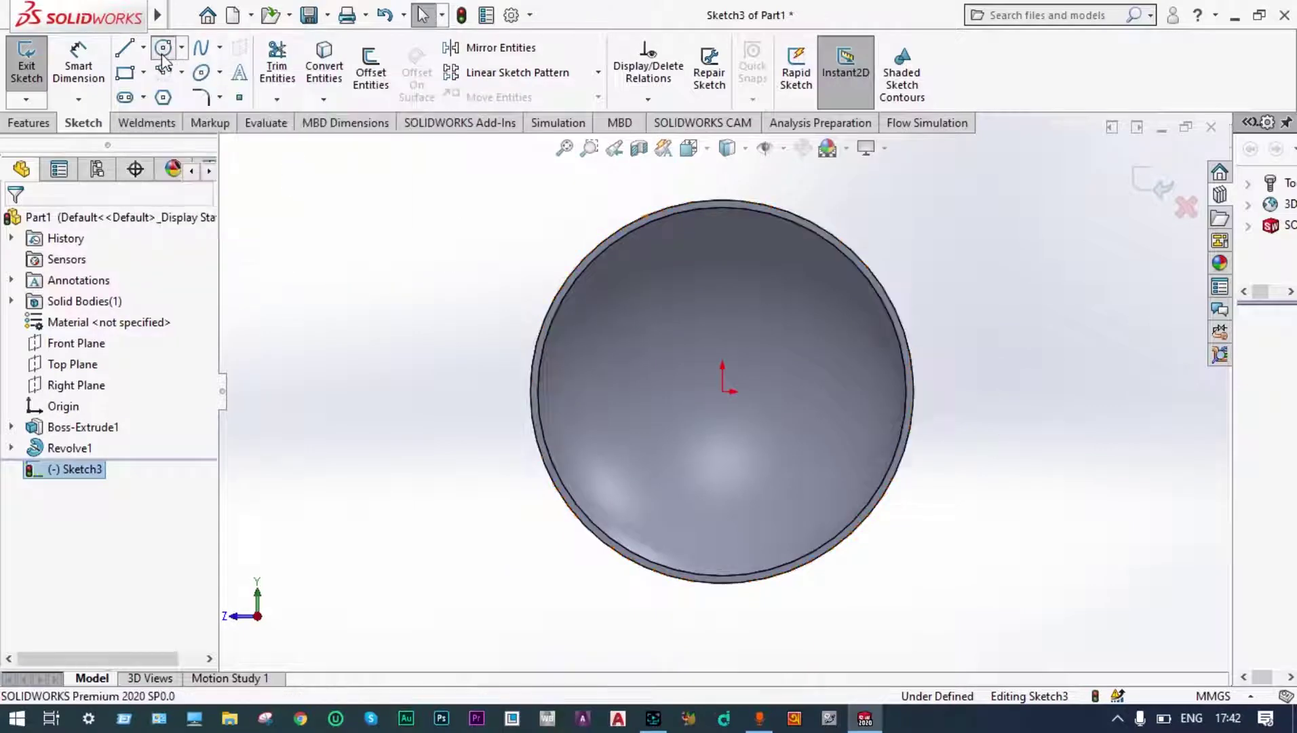
pyautogui.click(723, 391)
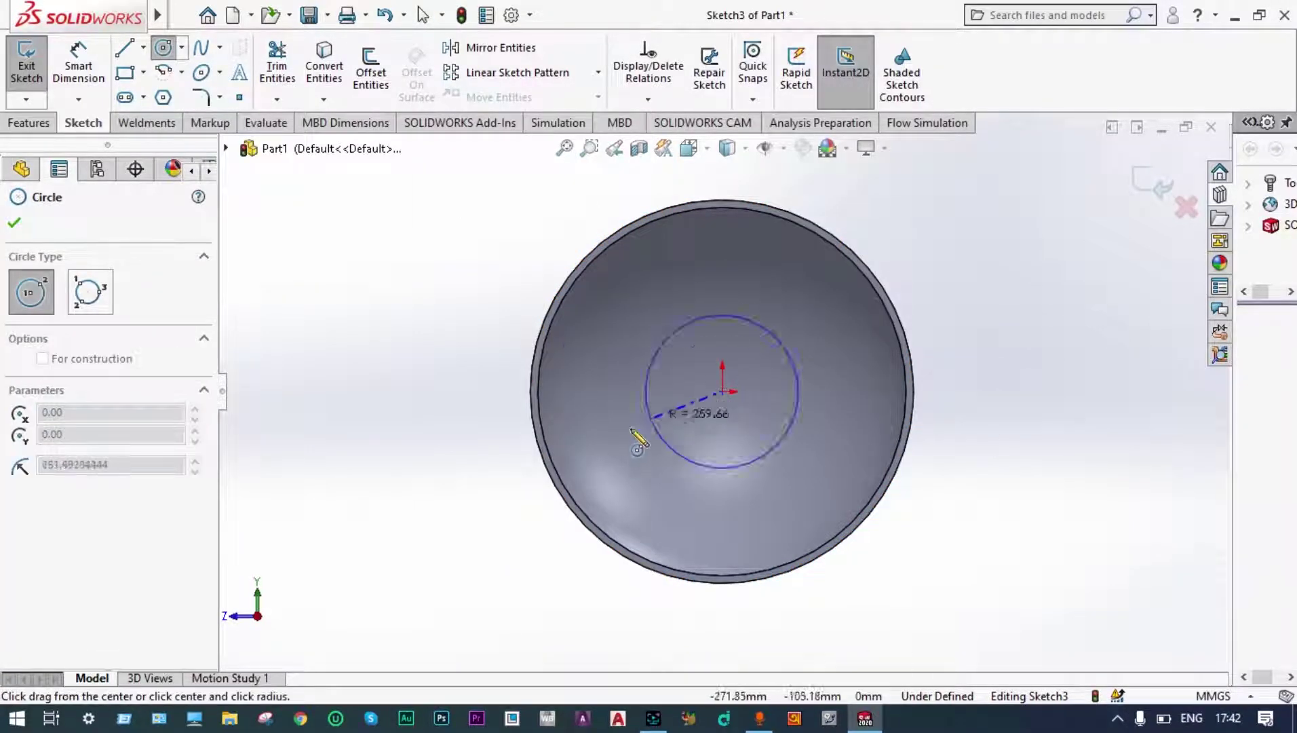
pyautogui.click(557, 468)
pyautogui.click(722, 391)
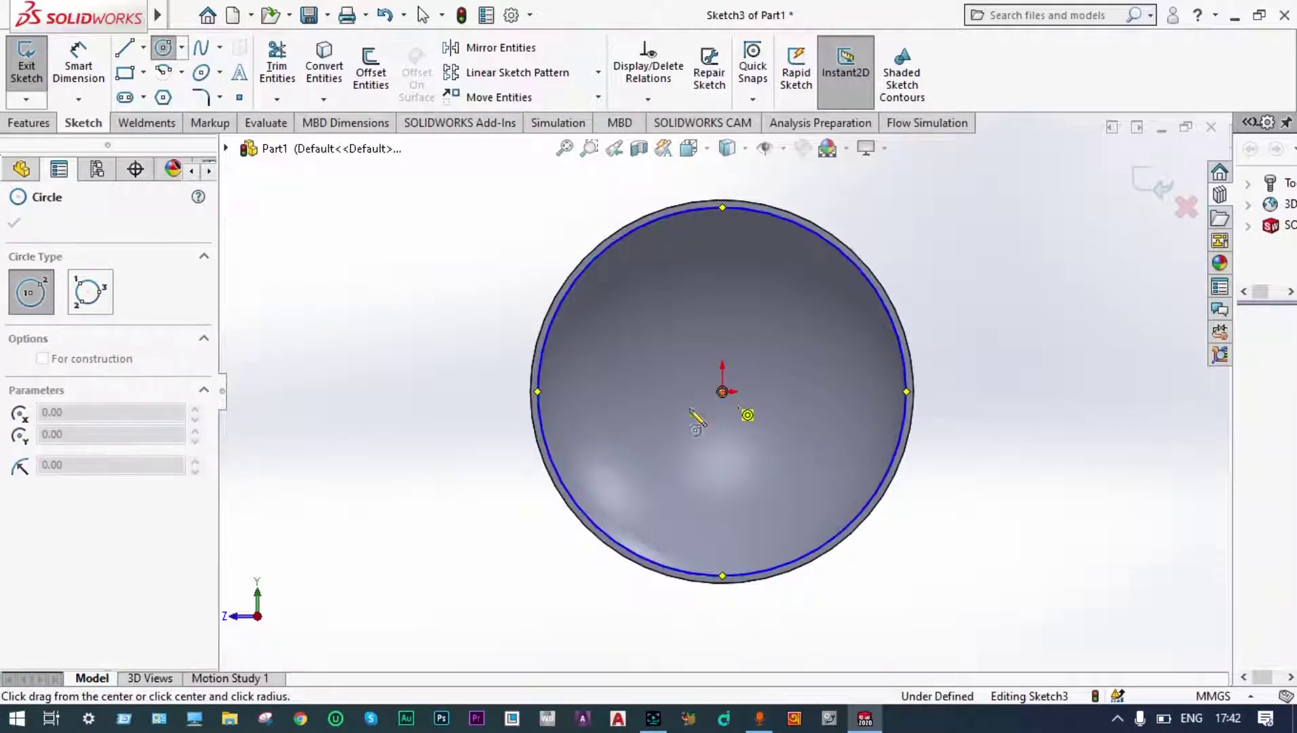
pyautogui.click(458, 428)
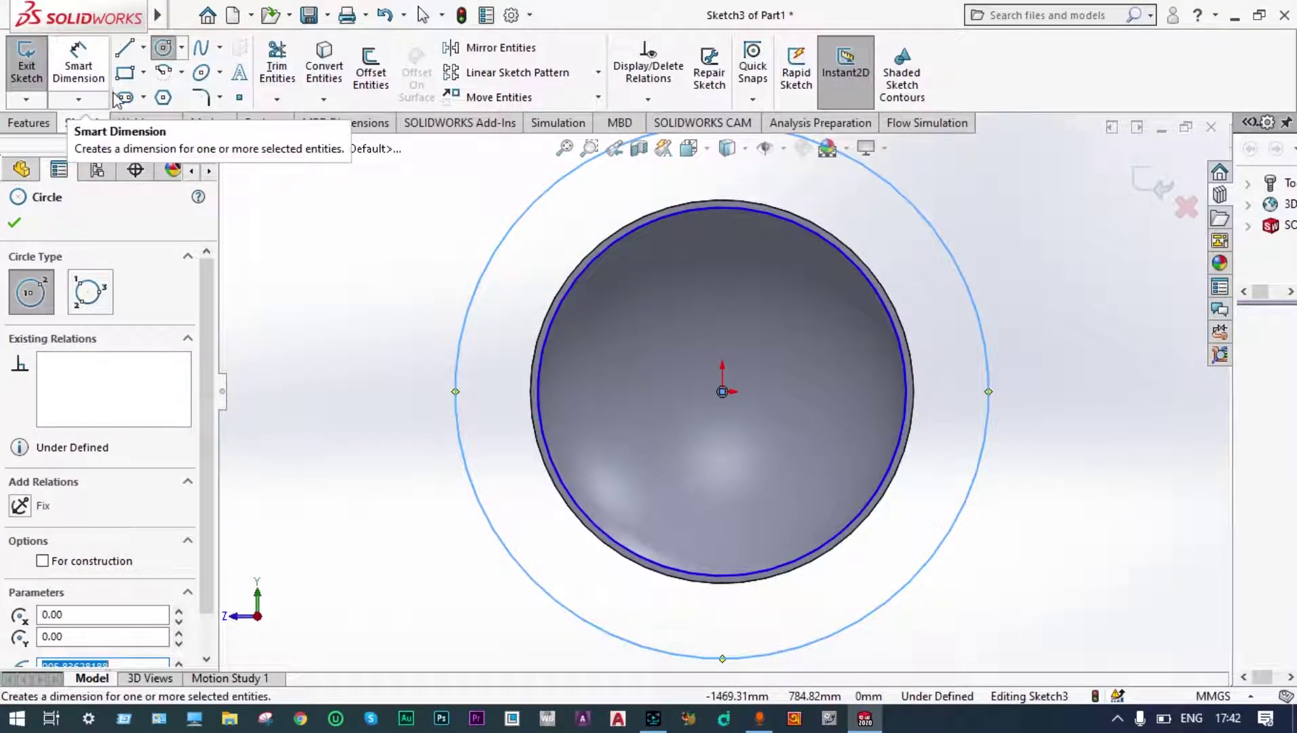
# - Dimension the outer circle's diameter as 1500 mm
pyautogui.click(80, 63)
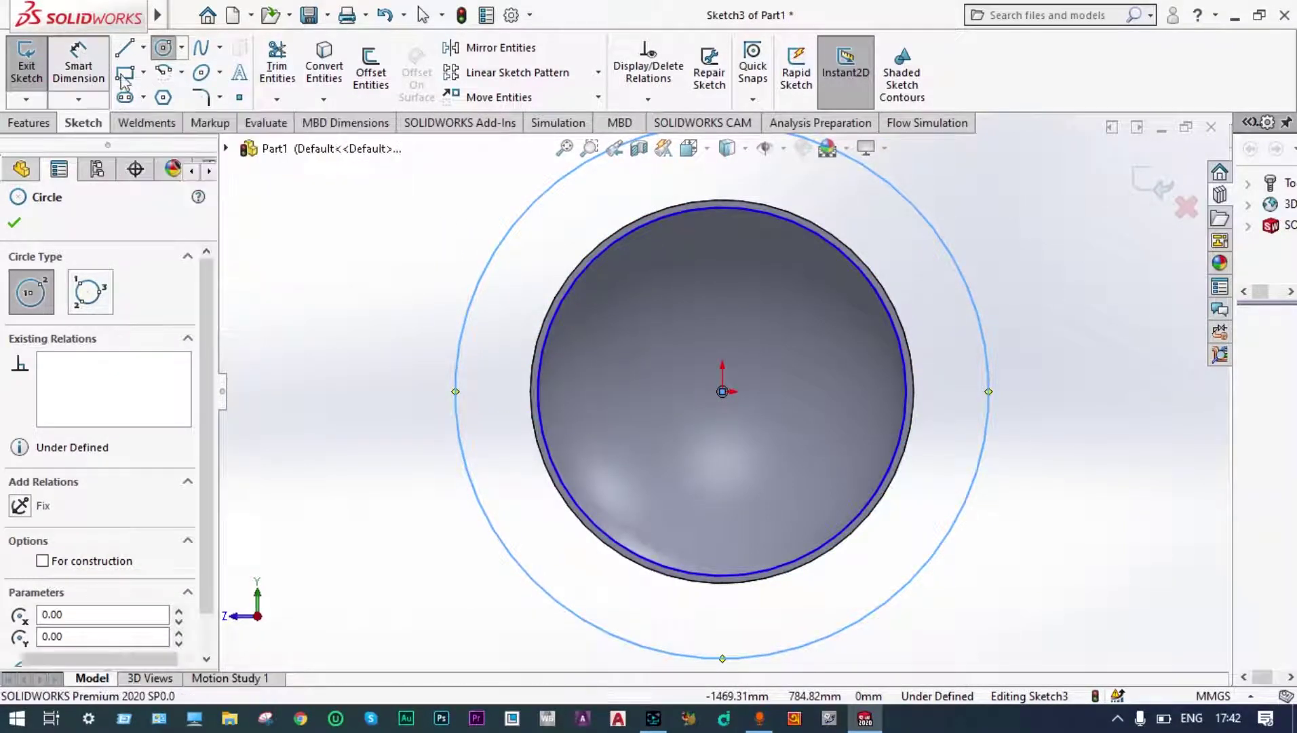
pyautogui.click(497, 276)
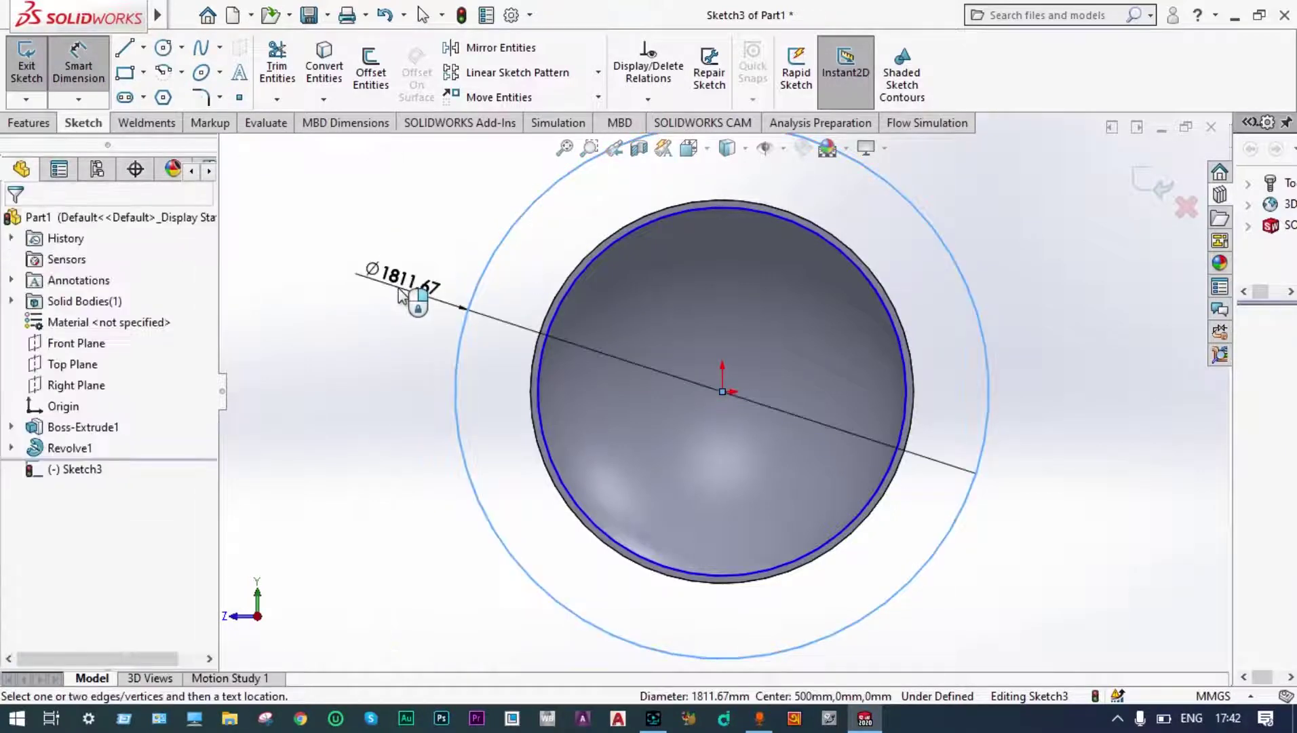
pyautogui.click(399, 293)
pyautogui.write('1500')
pyautogui.press('Return')
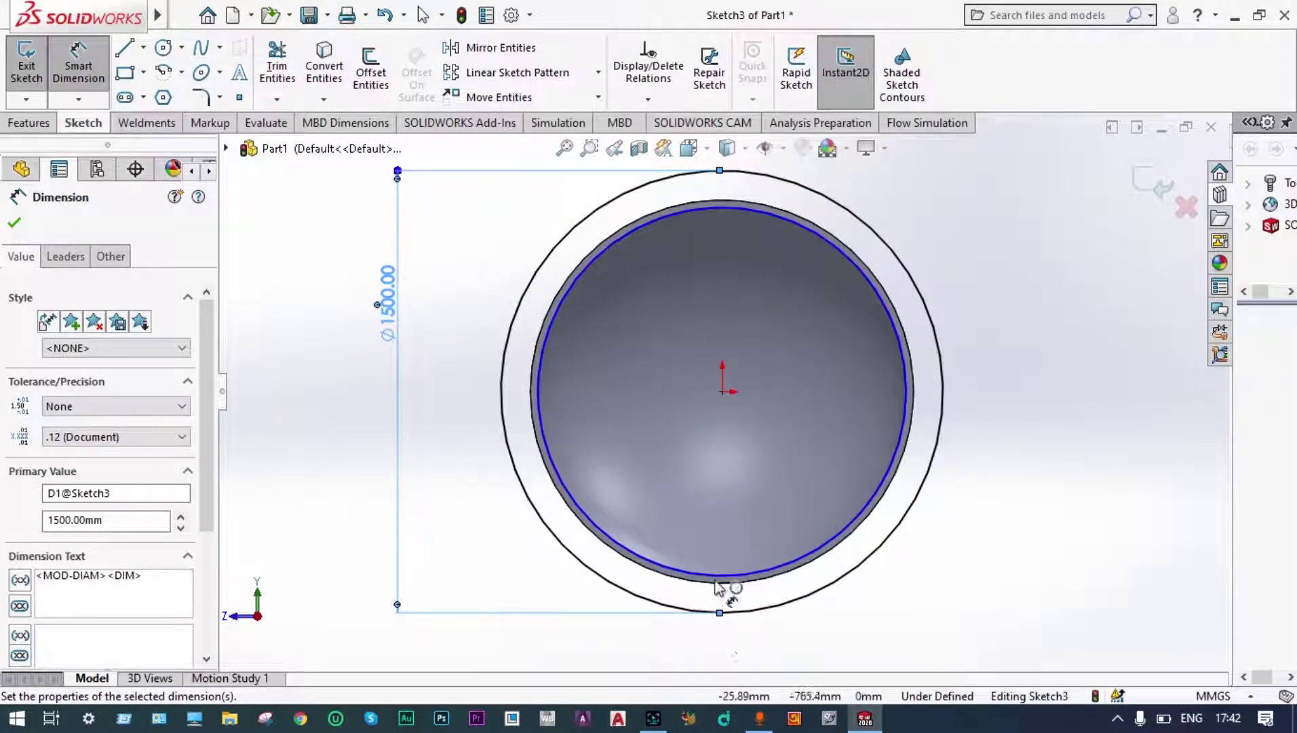
# - Sketch a bolt-hole circle about 57 mm in diameter between the ring and the outer circle, horizontally aligned with the origin
pyautogui.click(163, 49)
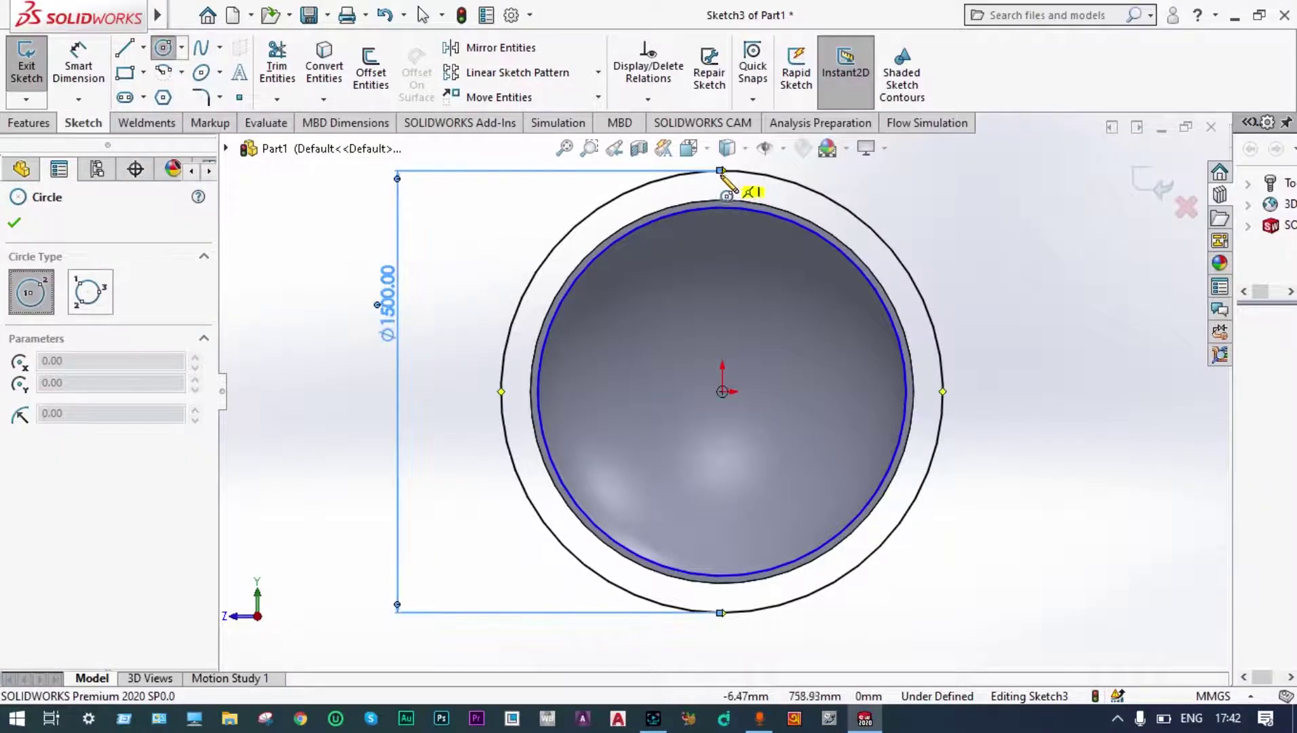
pyautogui.scroll(-3, 936, 400)
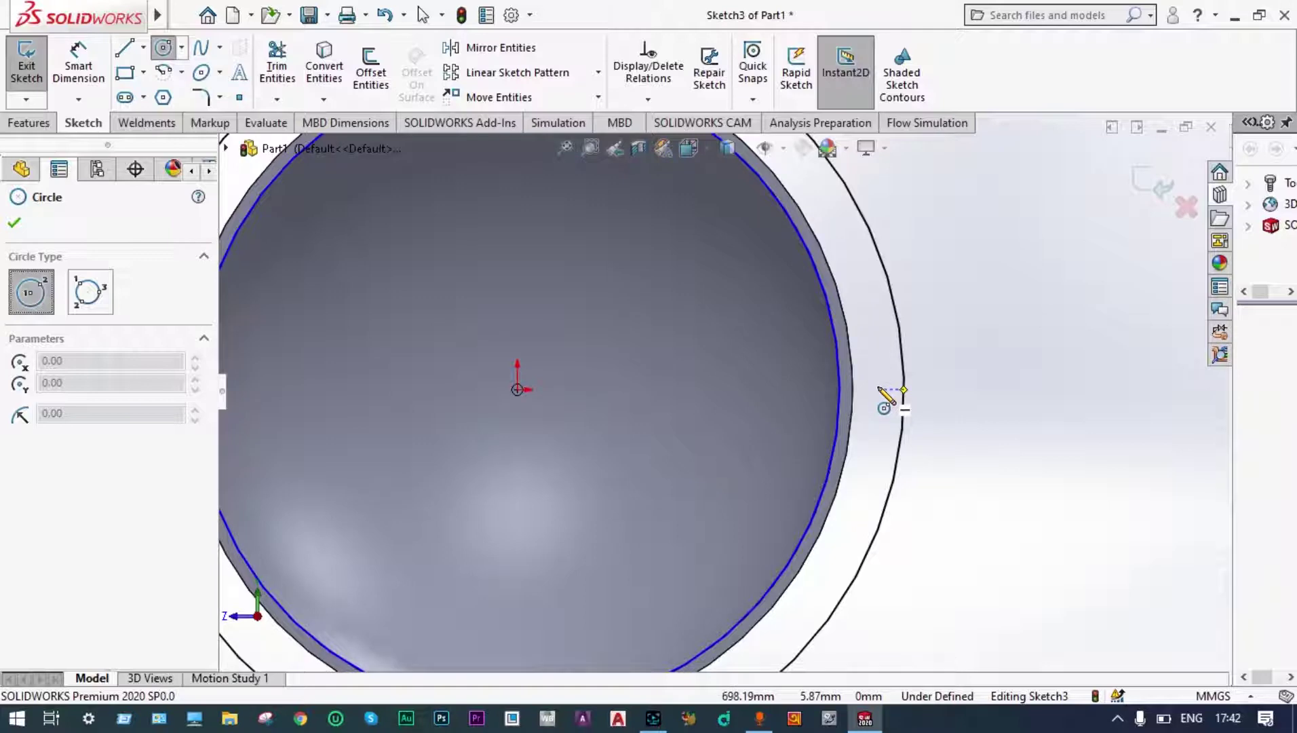
pyautogui.click(878, 389)
pyautogui.click(894, 391)
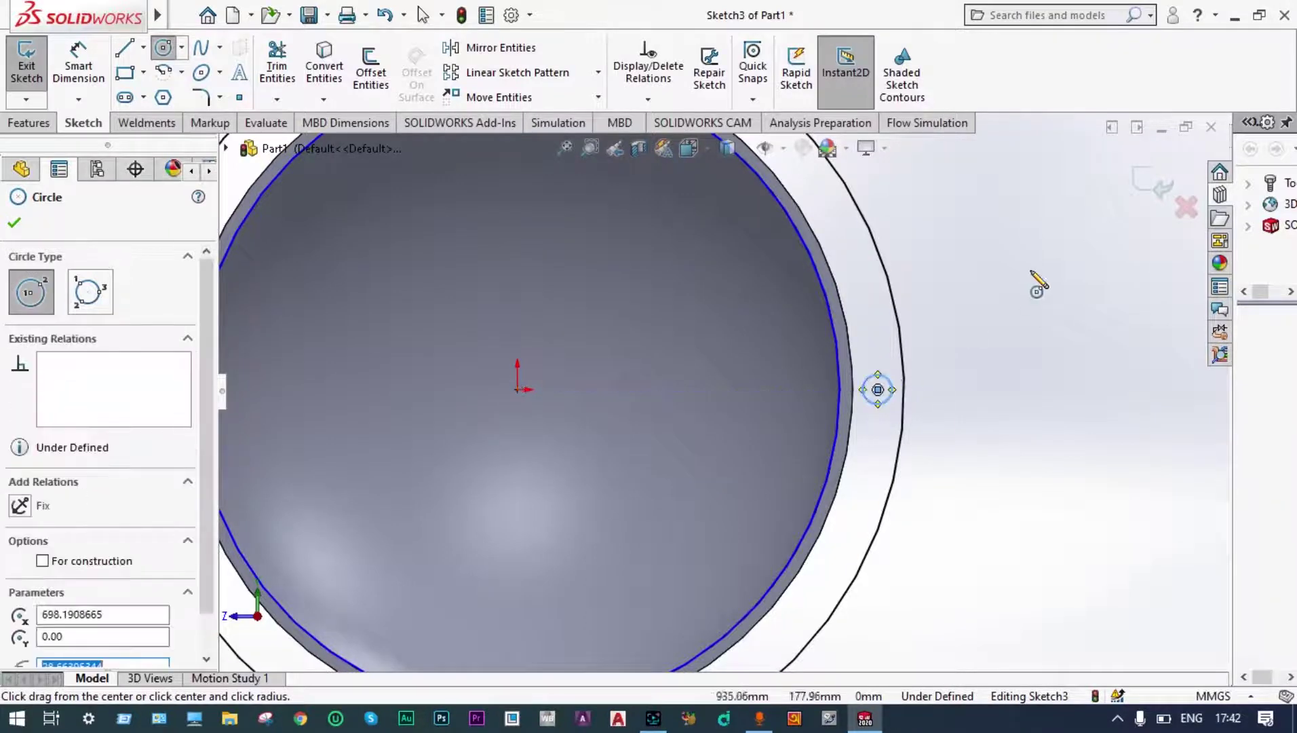
# - Dimension the distance from the origin to the small circle's centre as 700 mm
pyautogui.click(78, 67)
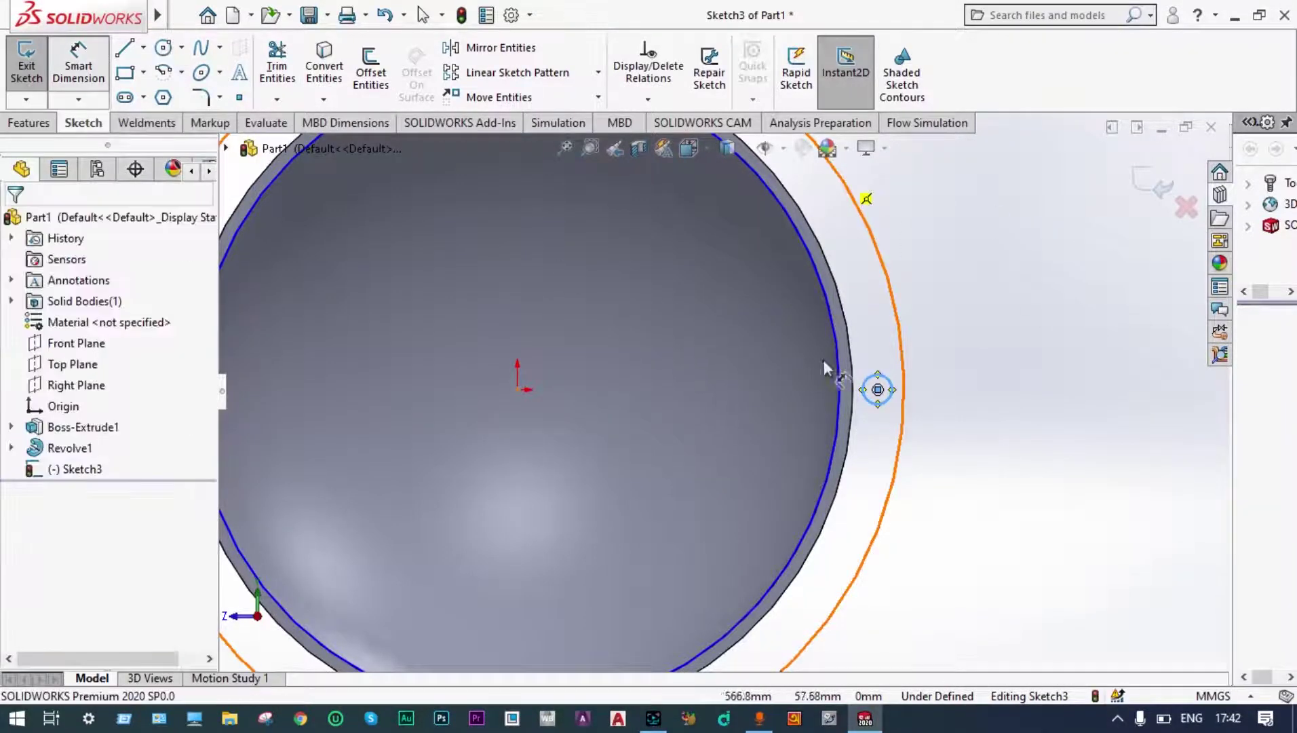
pyautogui.click(878, 390)
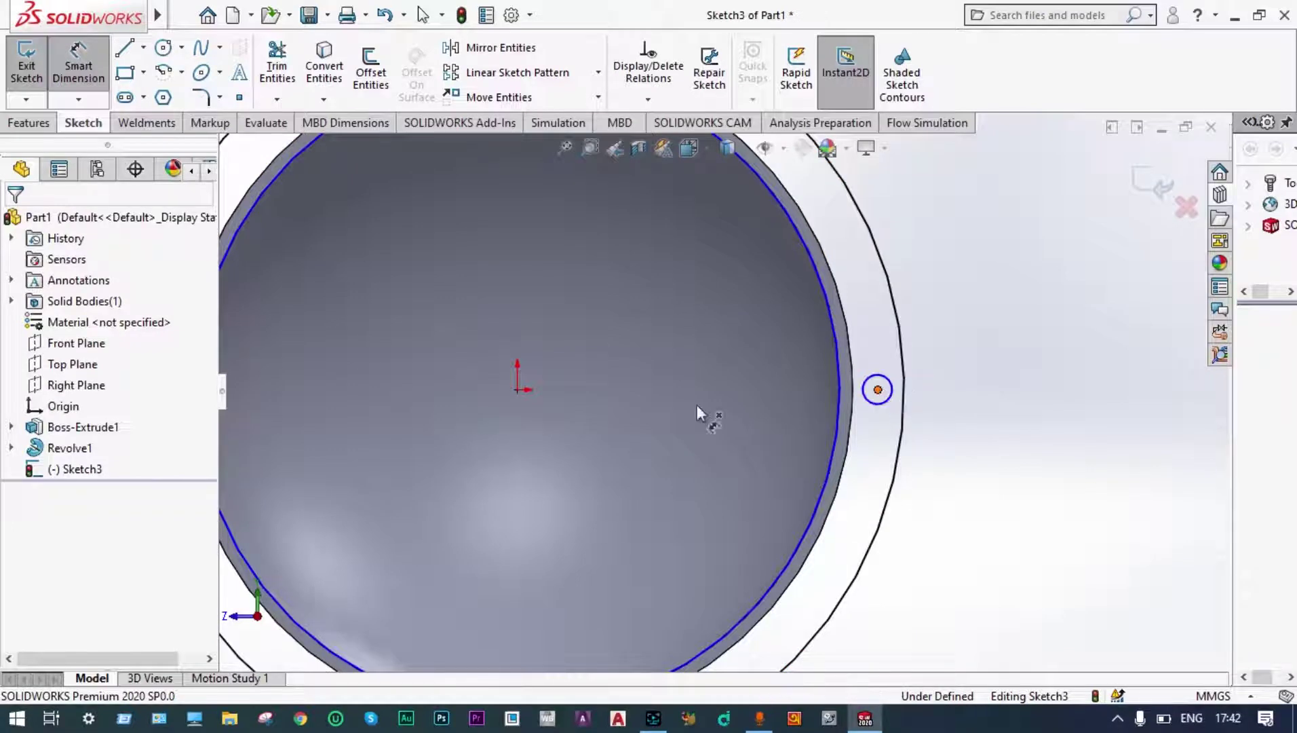
pyautogui.click(518, 390)
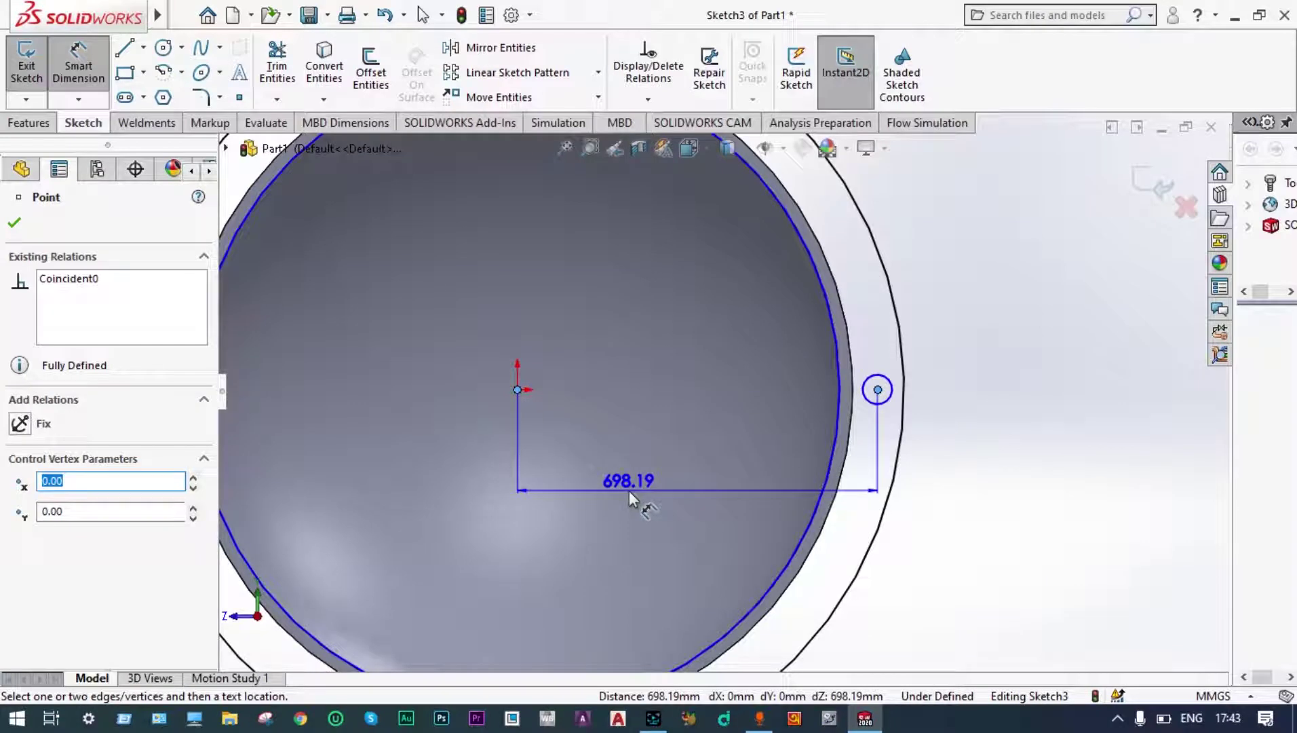
pyautogui.click(655, 484)
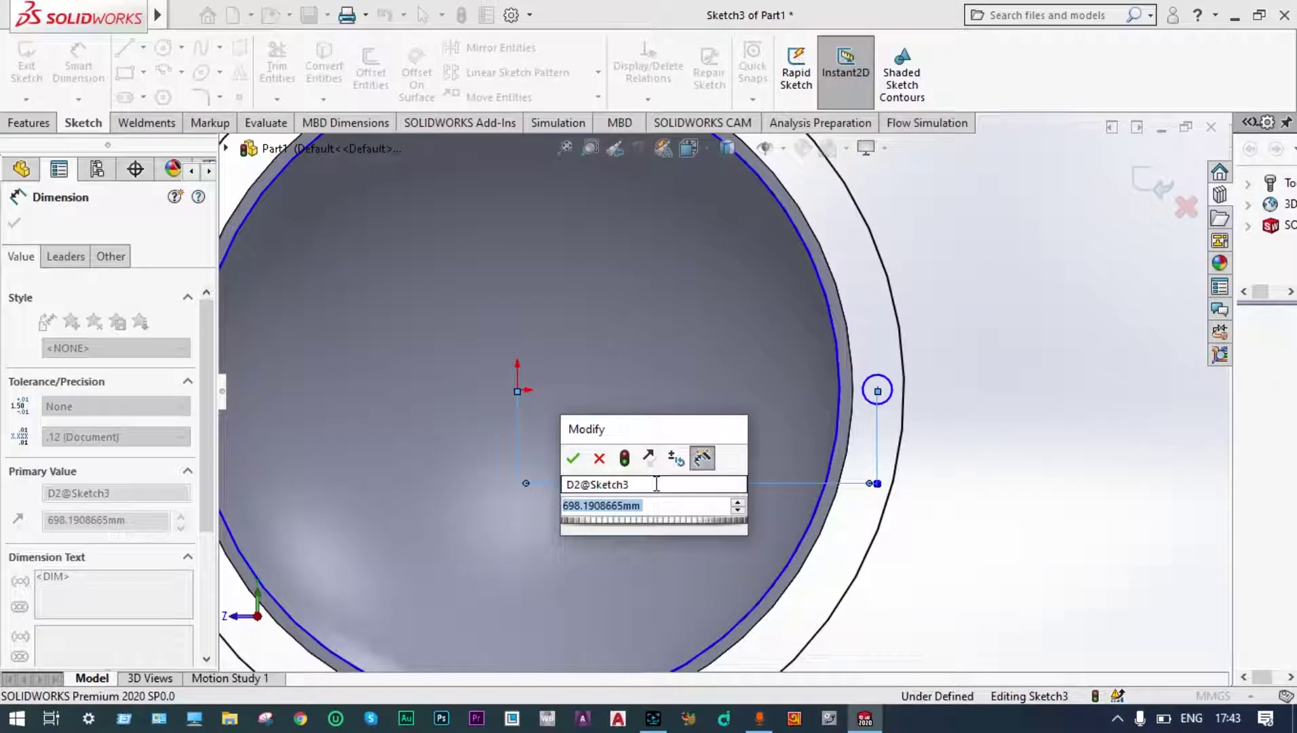
pyautogui.write('500')
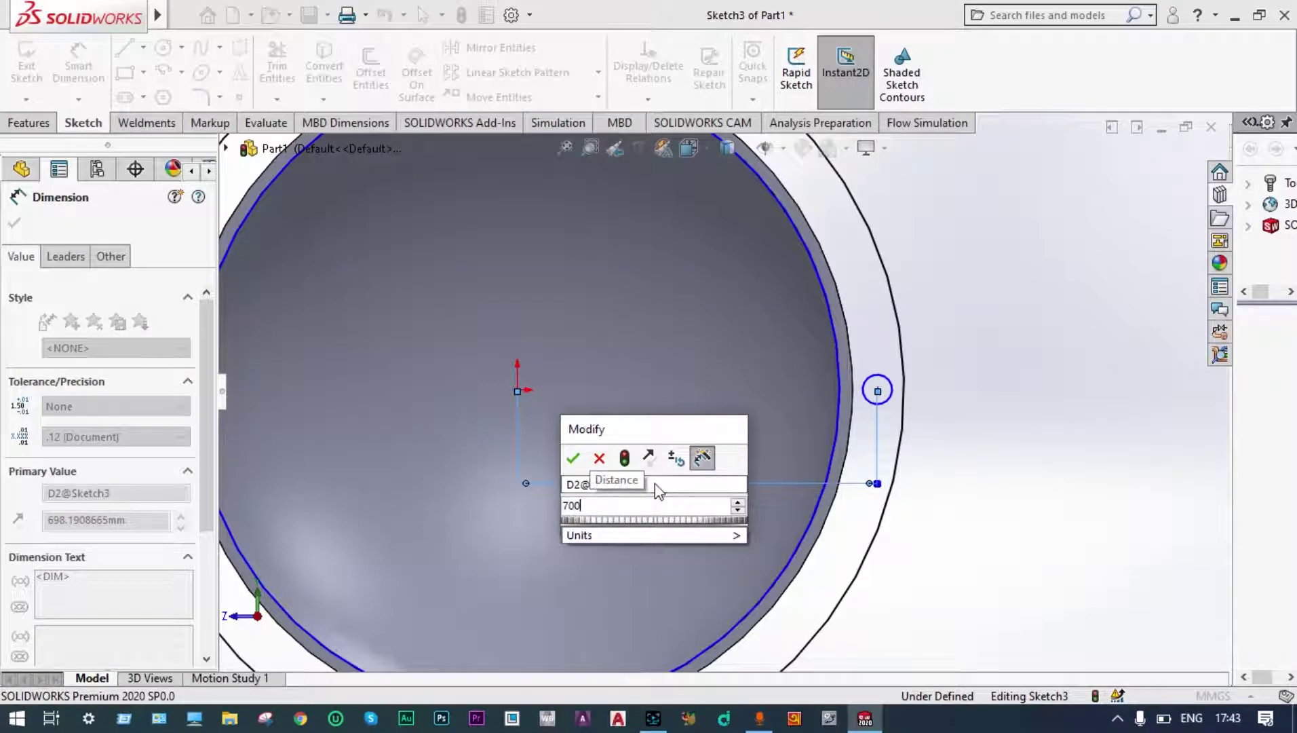
pyautogui.press('Return')
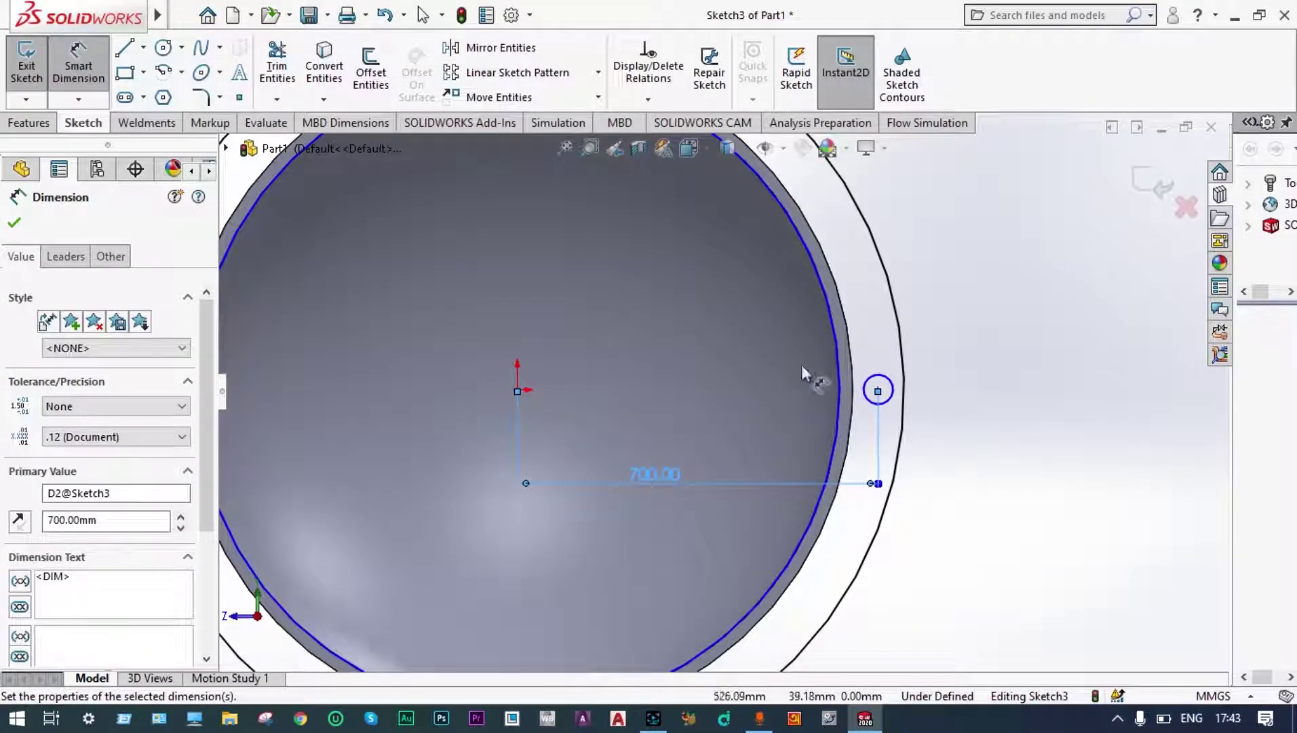
# - Dimension the small bolt-hole circle's diameter as 50 mm and end dimensioning
pyautogui.click(890, 380)
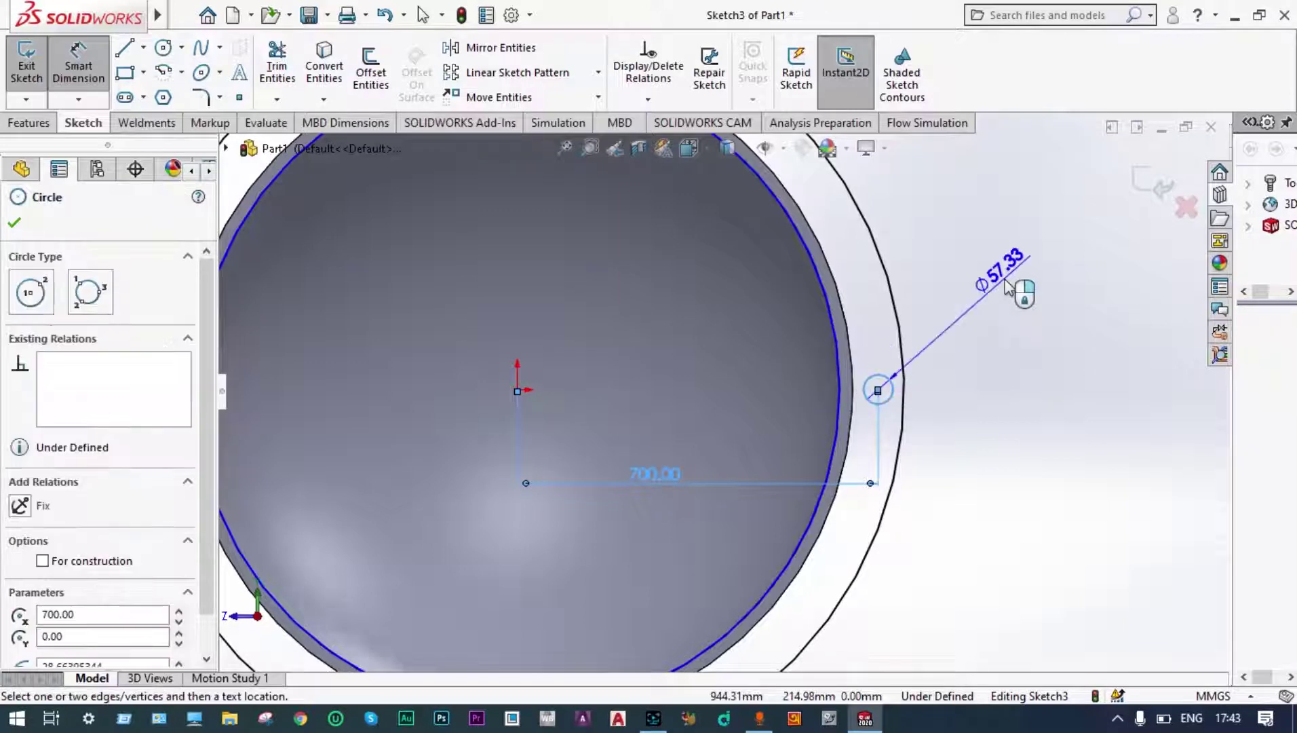
pyautogui.click(1006, 281)
pyautogui.write('50')
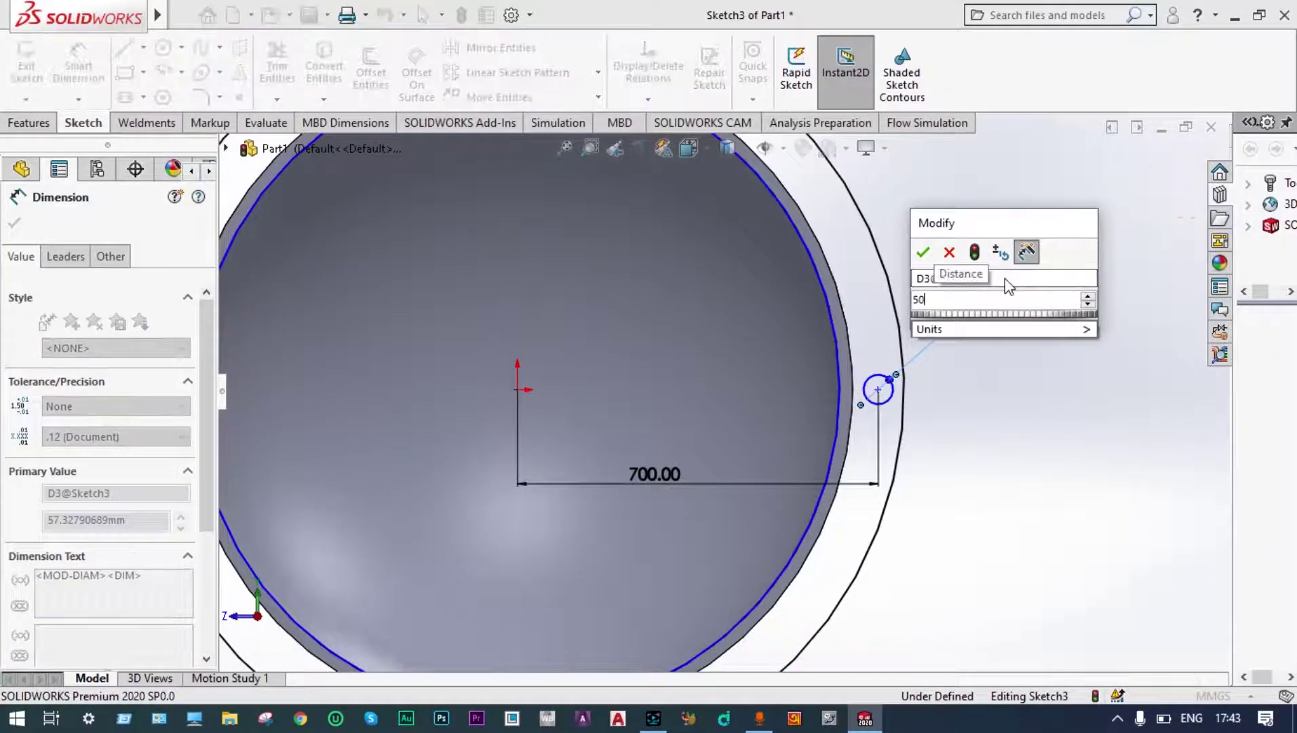
pyautogui.press('Return')
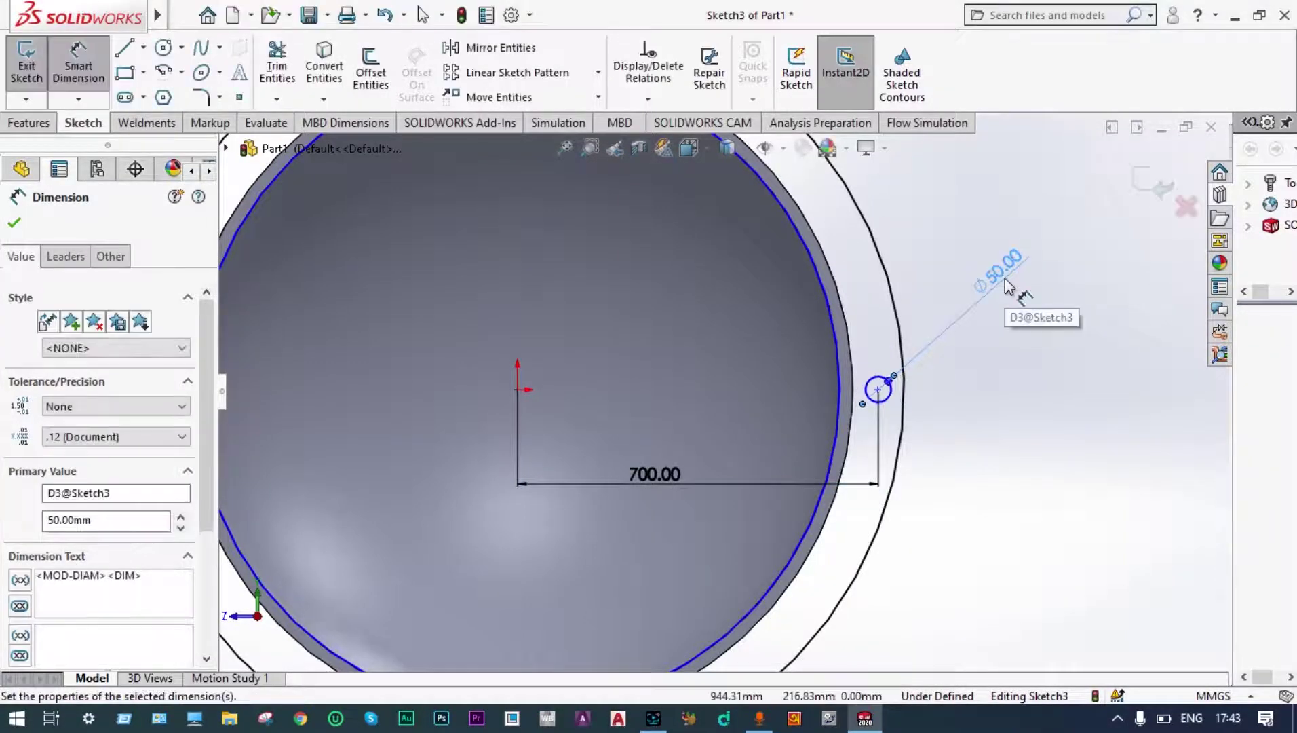
pyautogui.scroll(4, 1006, 283)
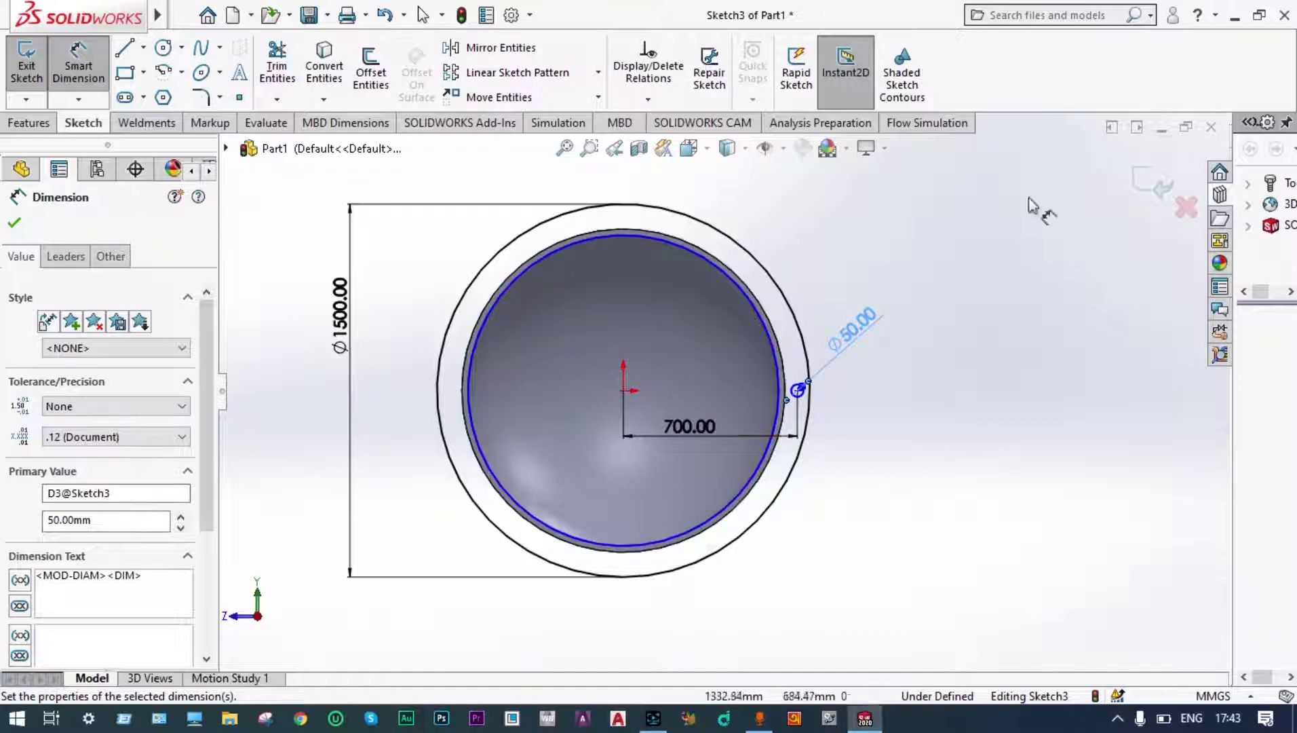
pyautogui.press('Escape')
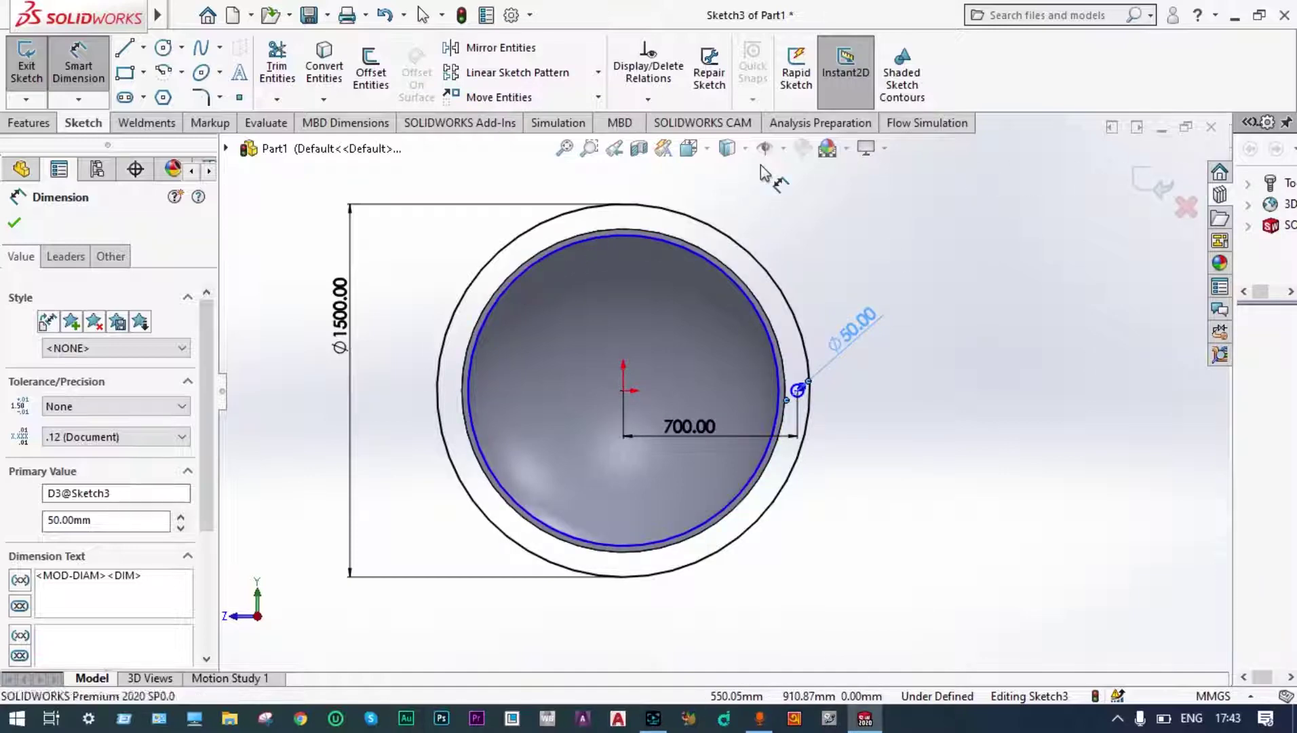
# - Circular-pattern the 50 mm circle into 12 equally spaced instances over 360 degrees about the origin, and exit the sketch
pyautogui.click(599, 73)
pyautogui.click(551, 120)
pyautogui.scroll(-3, 780, 418)
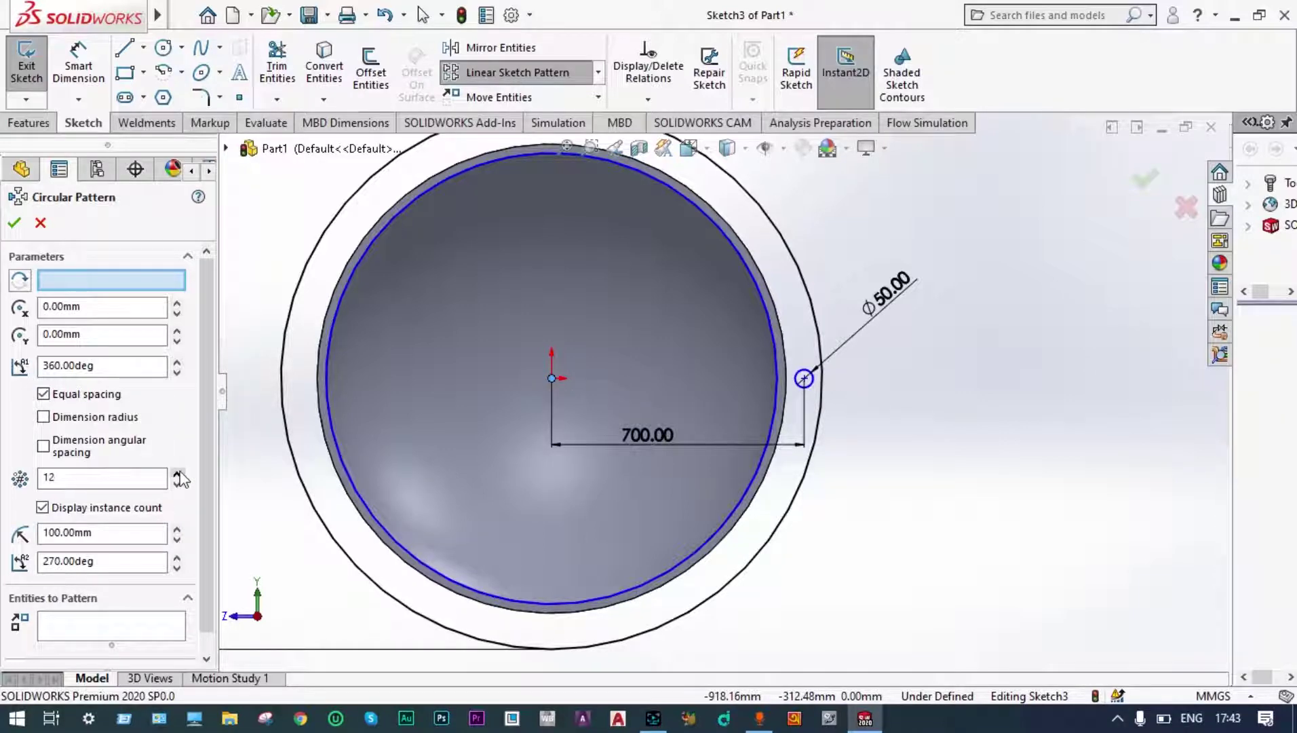
pyautogui.click(804, 378)
pyautogui.scroll(2, 674, 372)
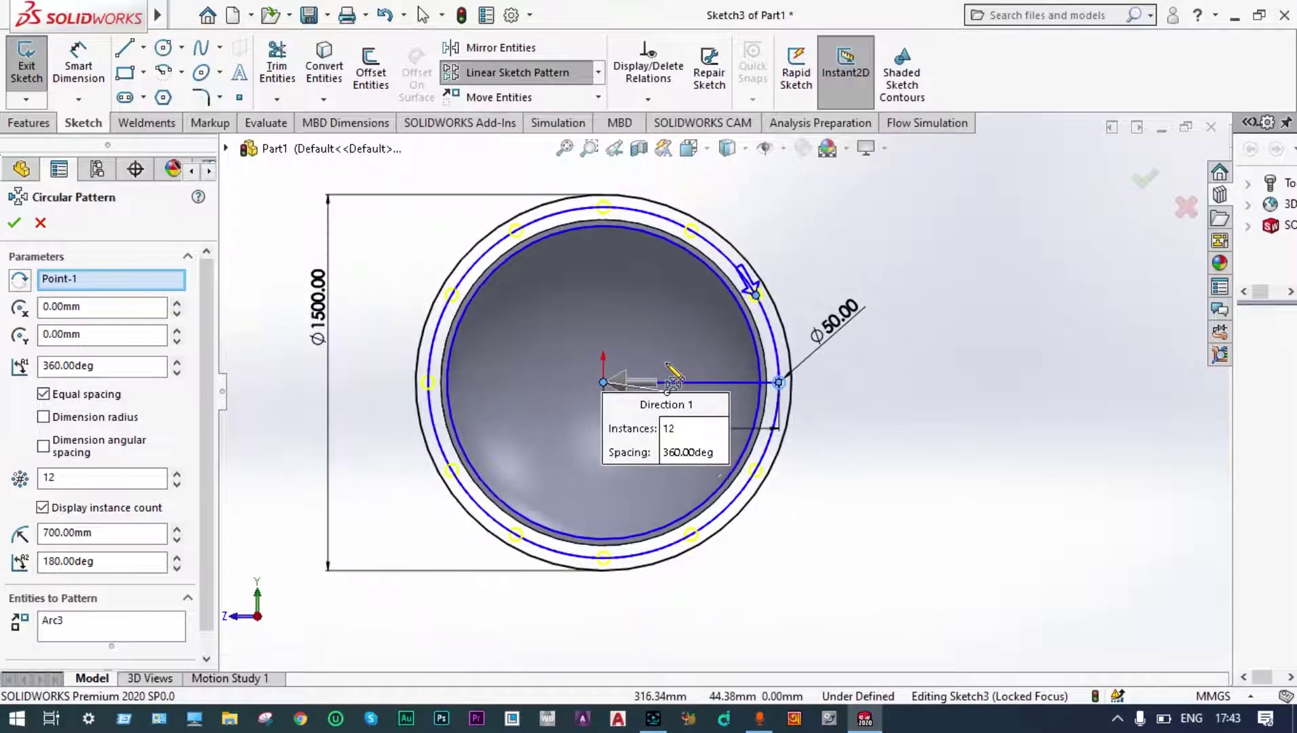
pyautogui.click(1148, 181)
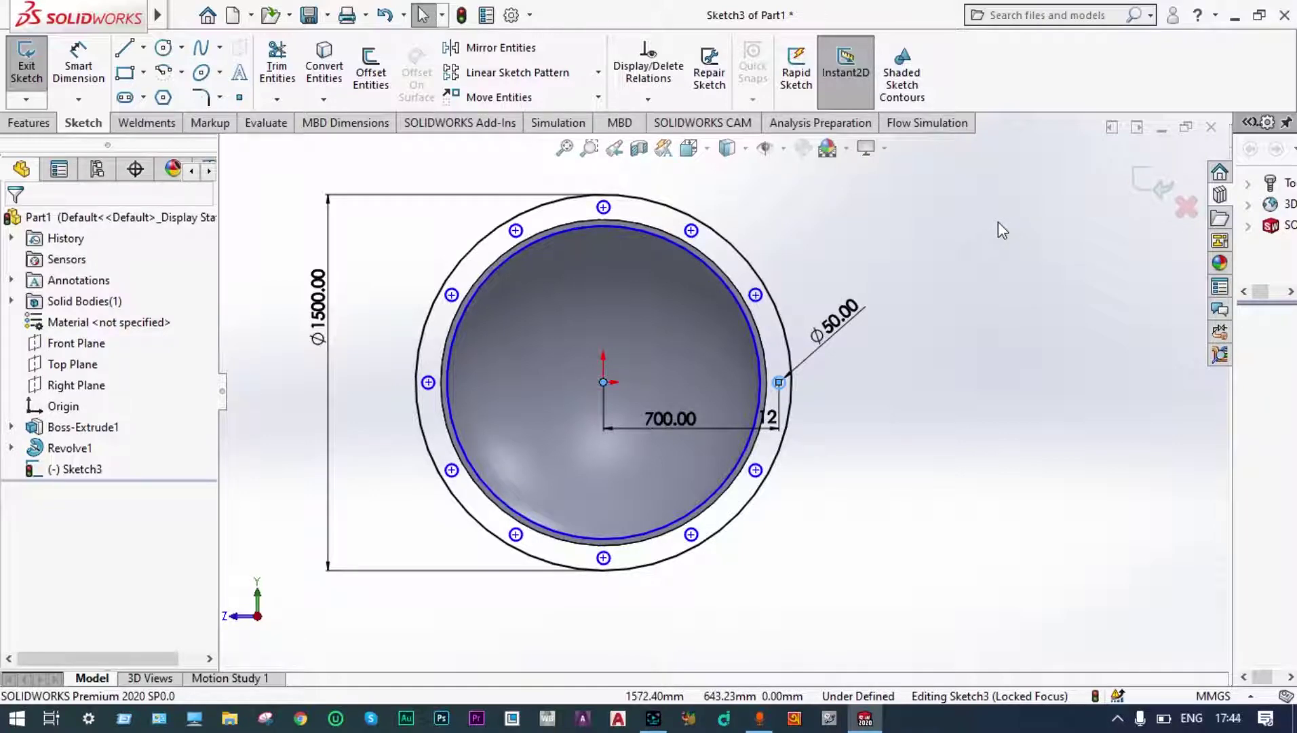
pyautogui.click(1145, 197)
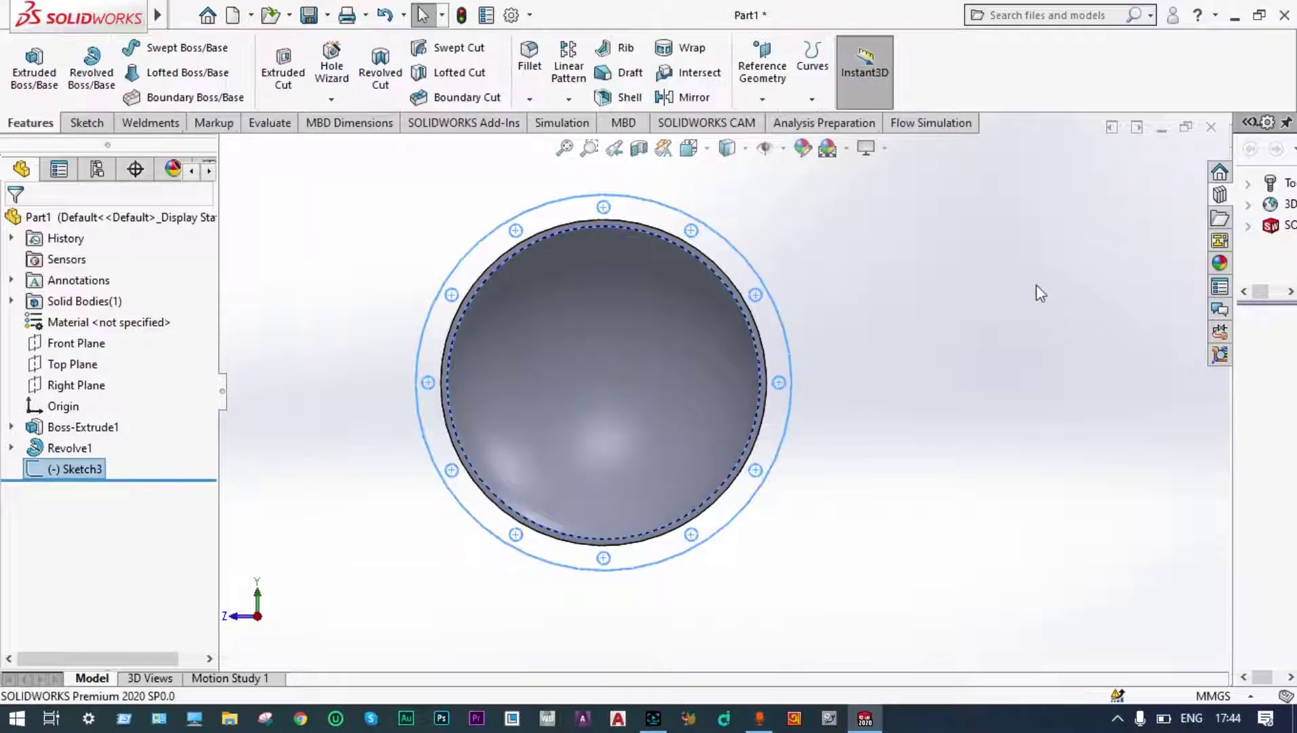
# - Extrude the flange sketch 25 mm as a Blind boss merged with the ring
pyautogui.moveTo(1038, 287); pyautogui.dragTo(931, 432, button='middle')
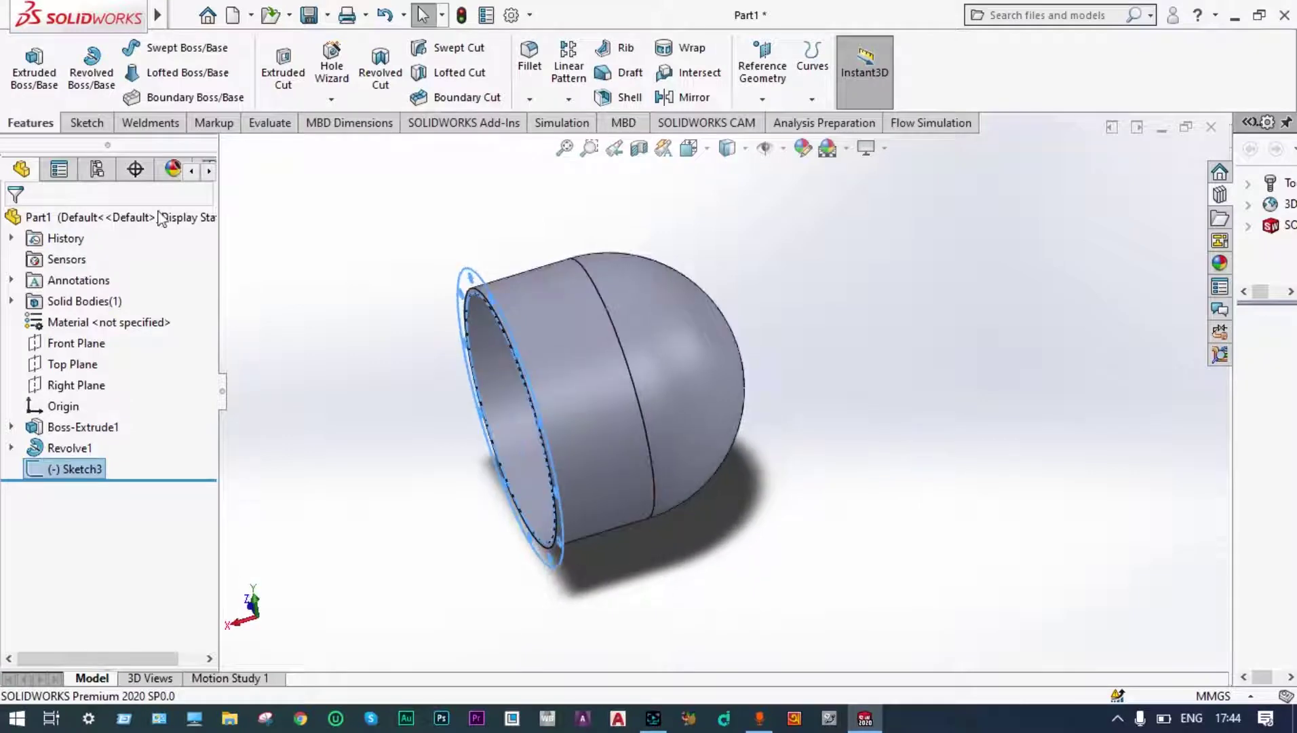
pyautogui.click(32, 68)
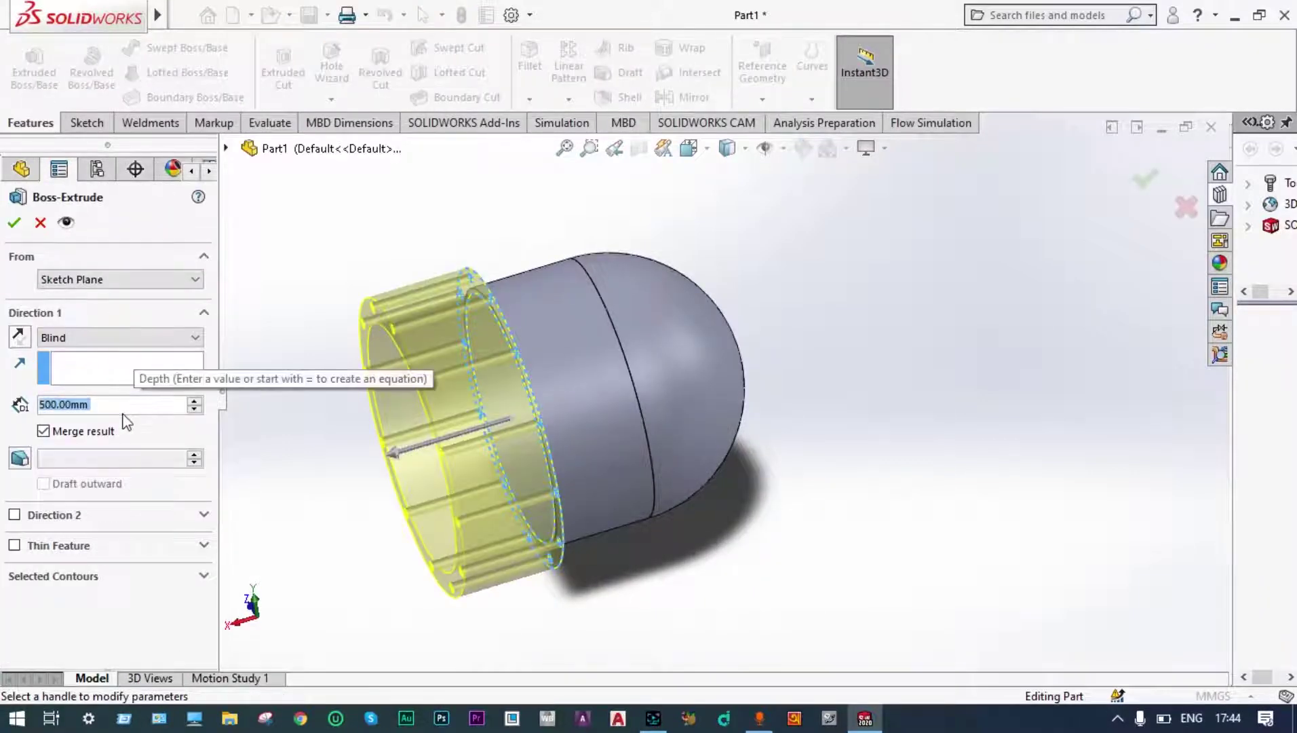
pyautogui.write('25')
pyautogui.press('Return')
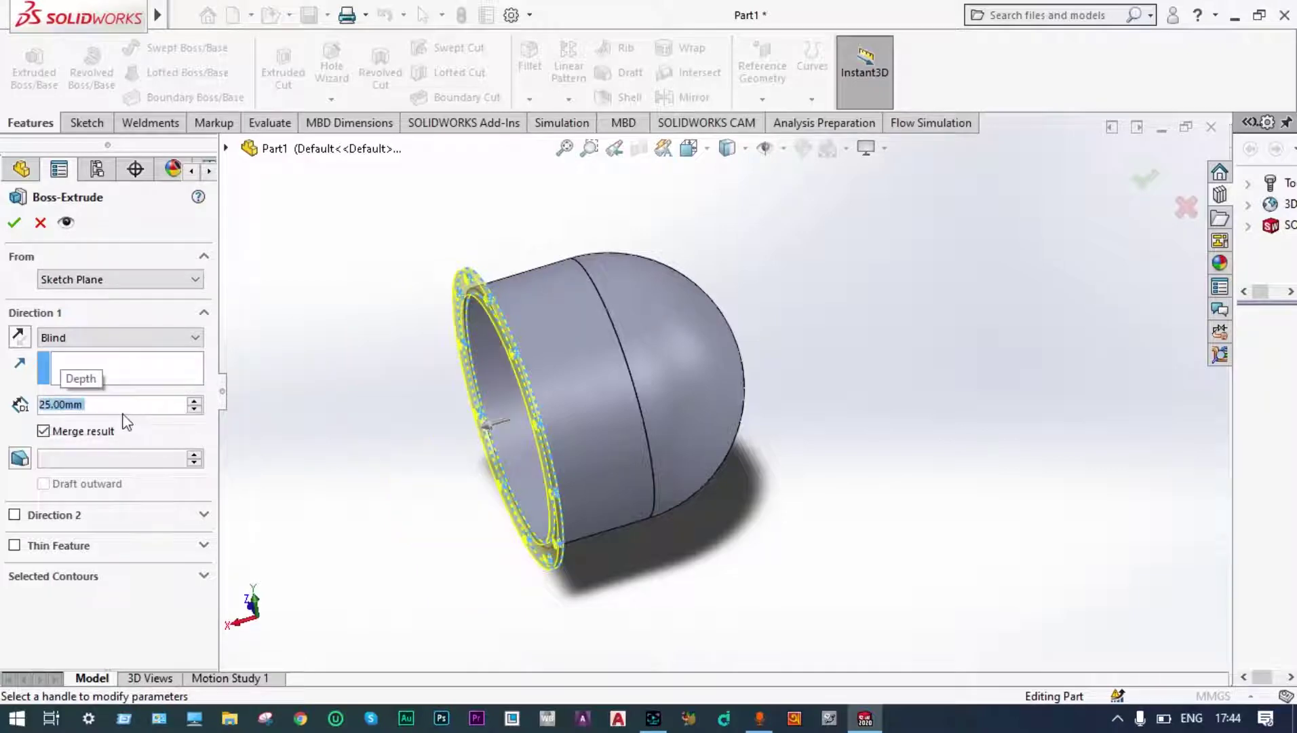
pyautogui.click(14, 223)
pyautogui.moveTo(384, 316); pyautogui.dragTo(1149, 469, button='middle')
pyautogui.scroll(-5, 671, 358)
pyautogui.scroll(5, 944, 289)
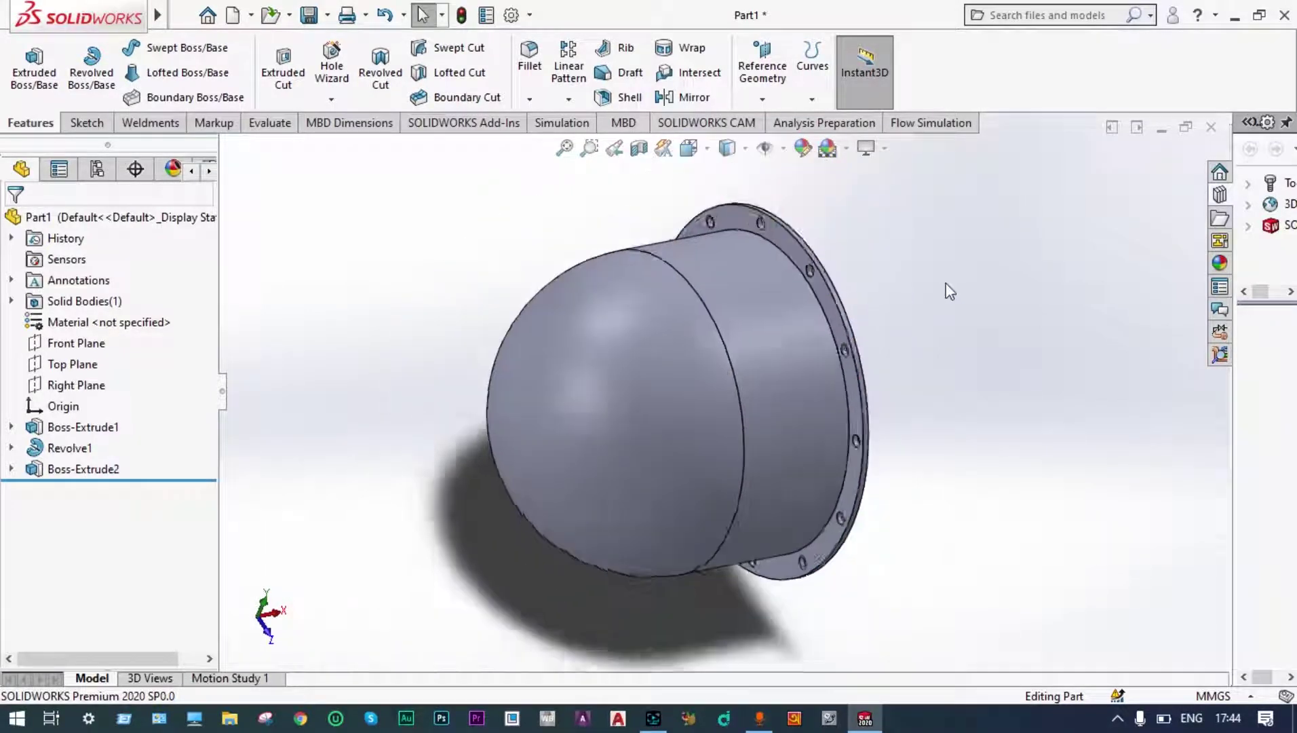
pyautogui.moveTo(941, 292)
pyautogui.mouseDown(button='middle')
pyautogui.moveTo(869, 304)
pyautogui.moveTo(876, 316)
pyautogui.moveTo(925, 294)
pyautogui.mouseUp(button='middle')
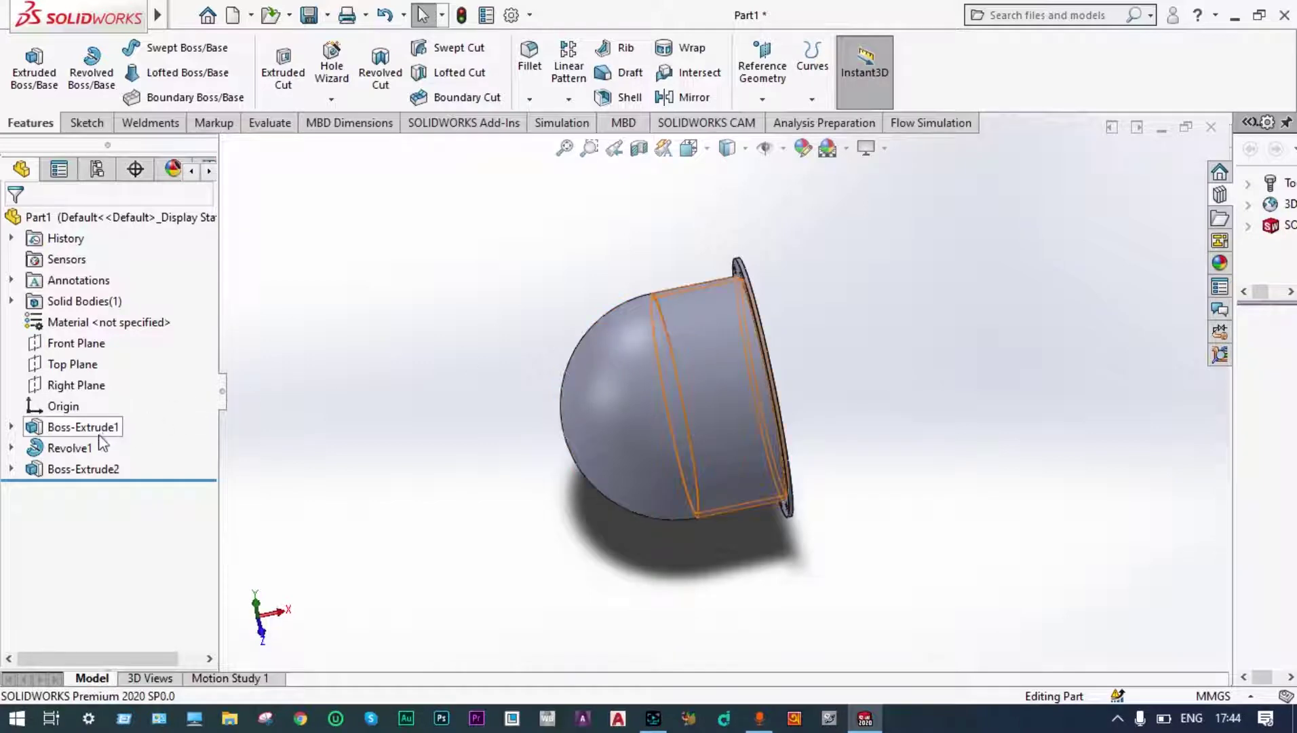
# - On the Front Plane, sketch a centerline about 1321 mm long from the origin, running diagonally up and out through the dome
pyautogui.click(67, 342)
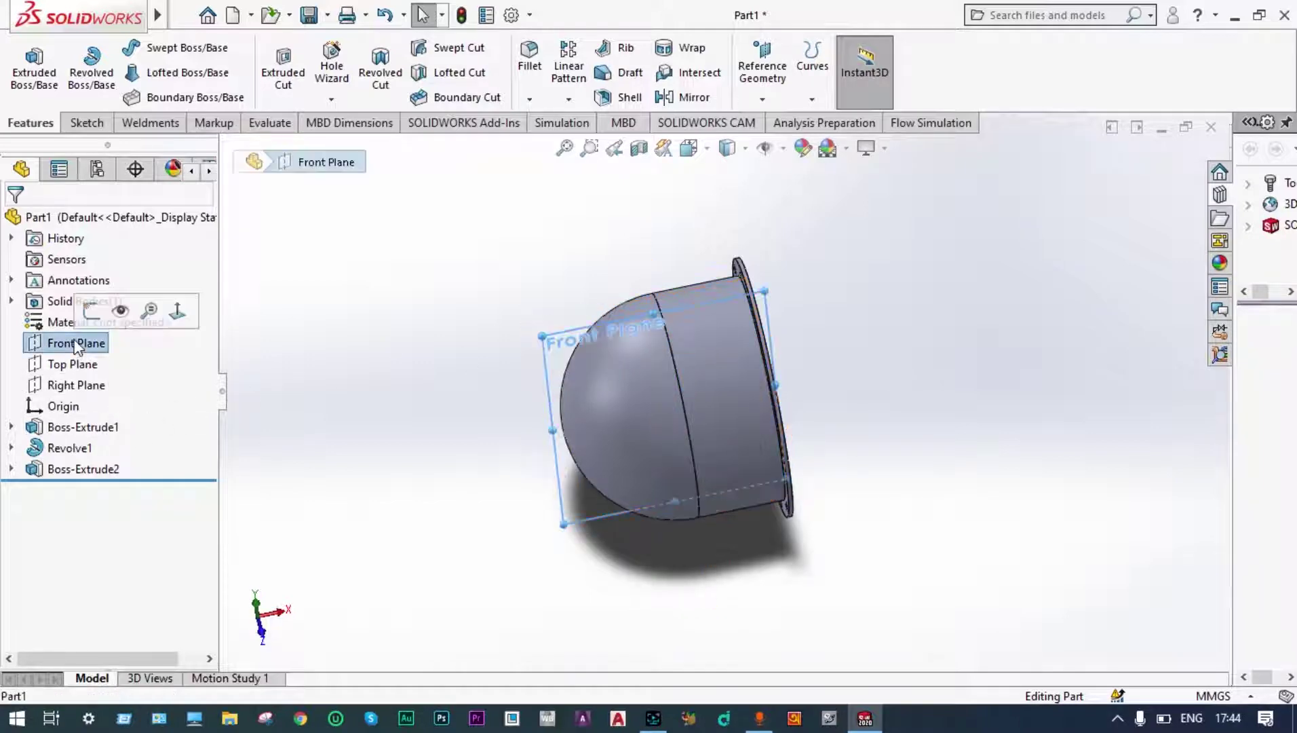
pyautogui.click(177, 311)
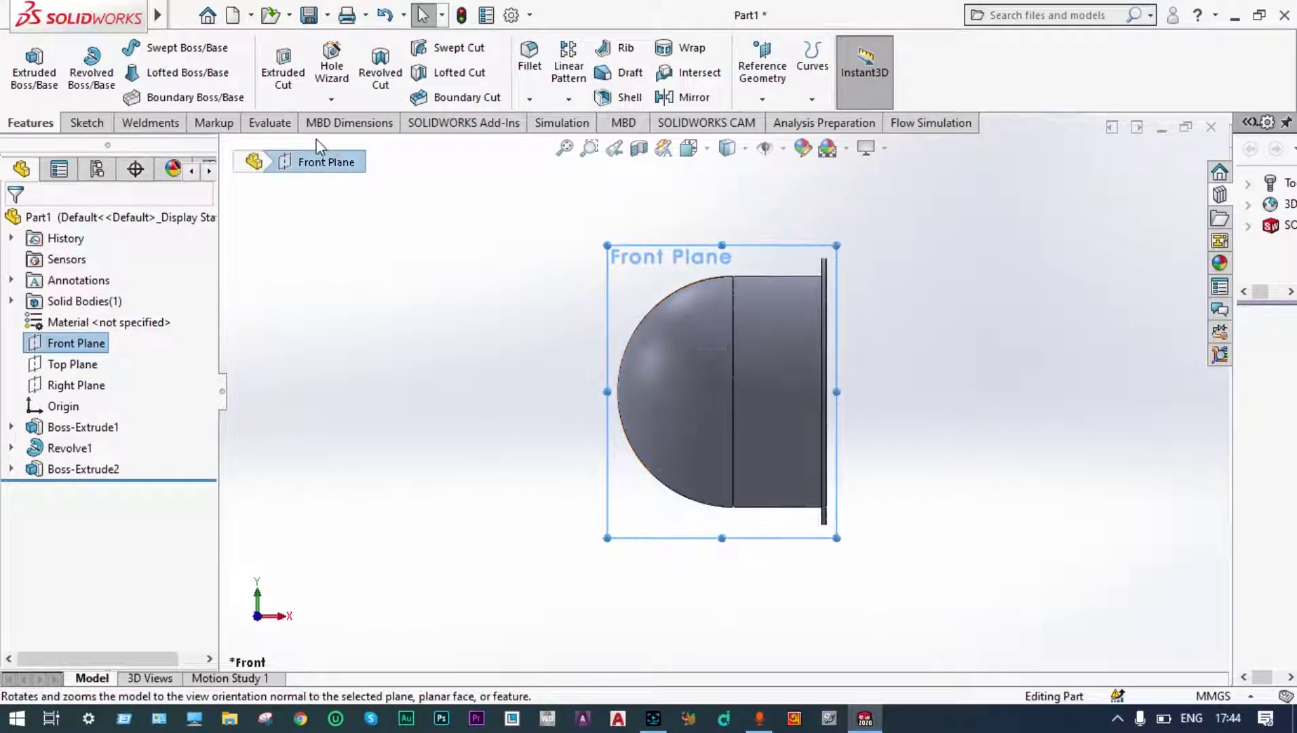
pyautogui.click(95, 127)
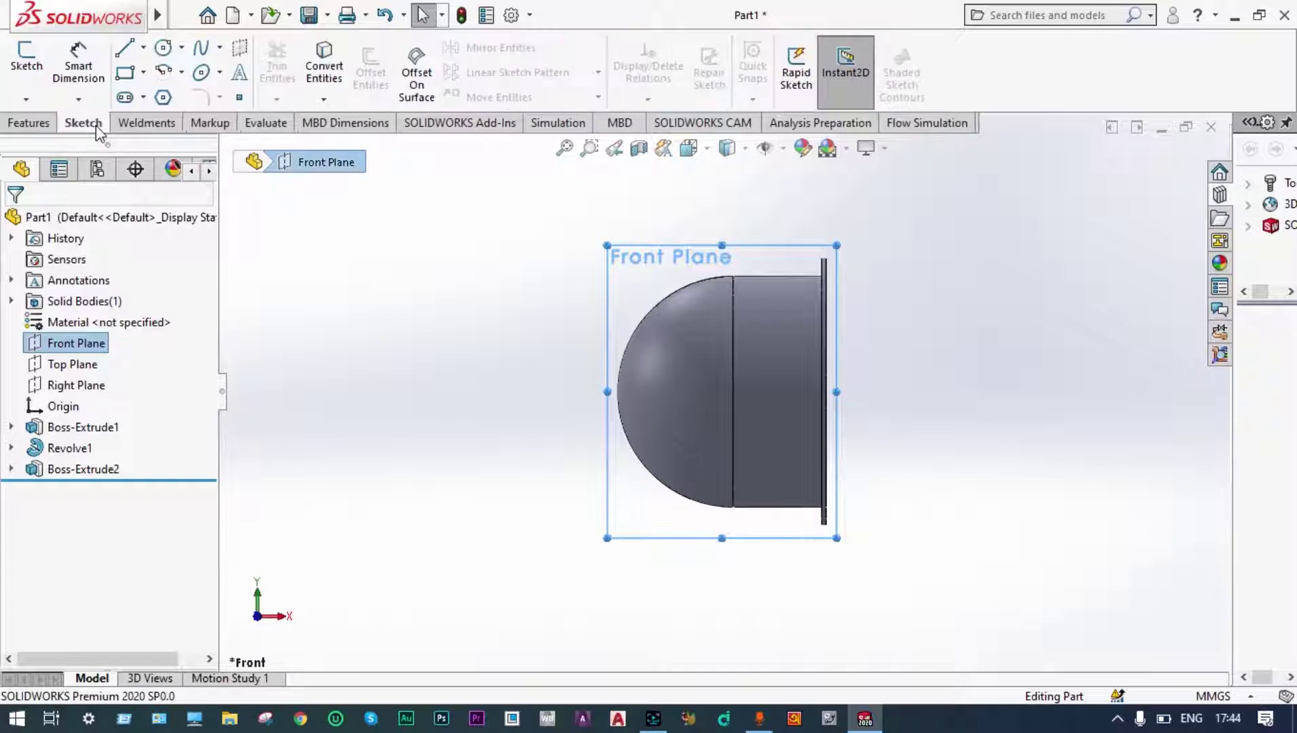
pyautogui.click(145, 49)
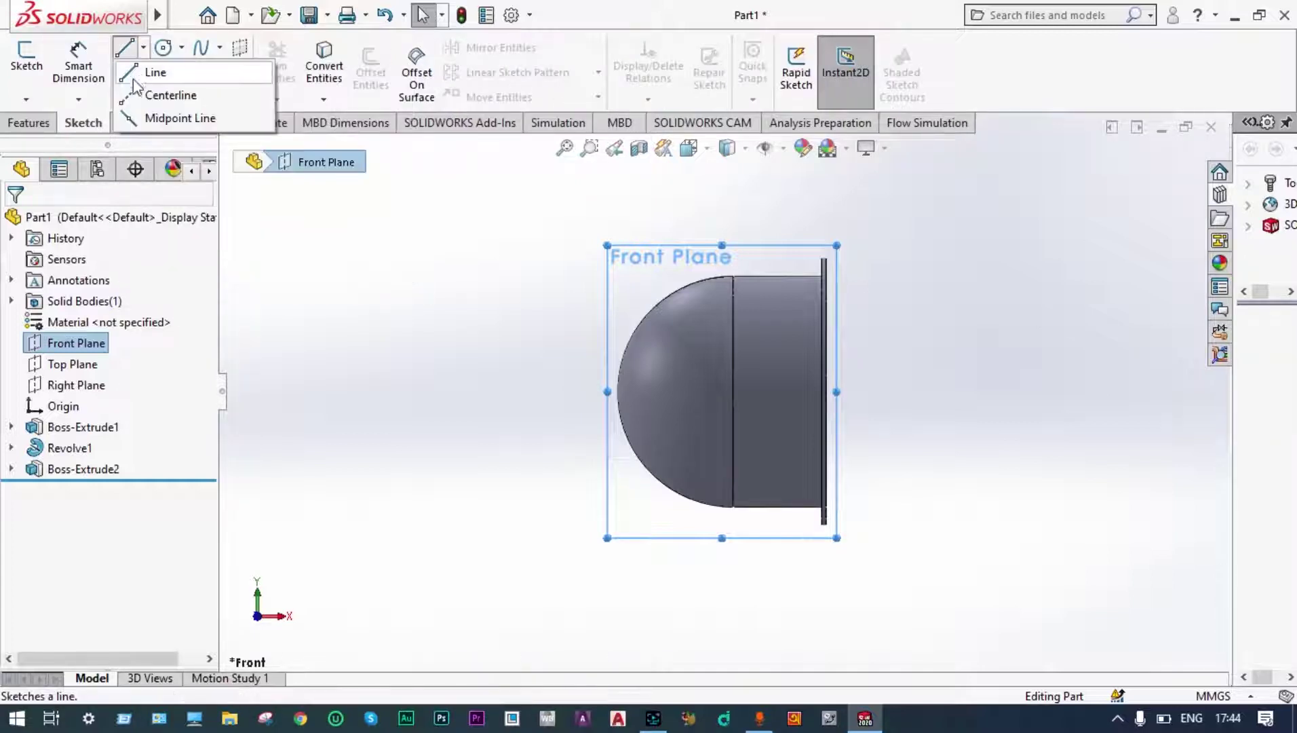
pyautogui.click(166, 95)
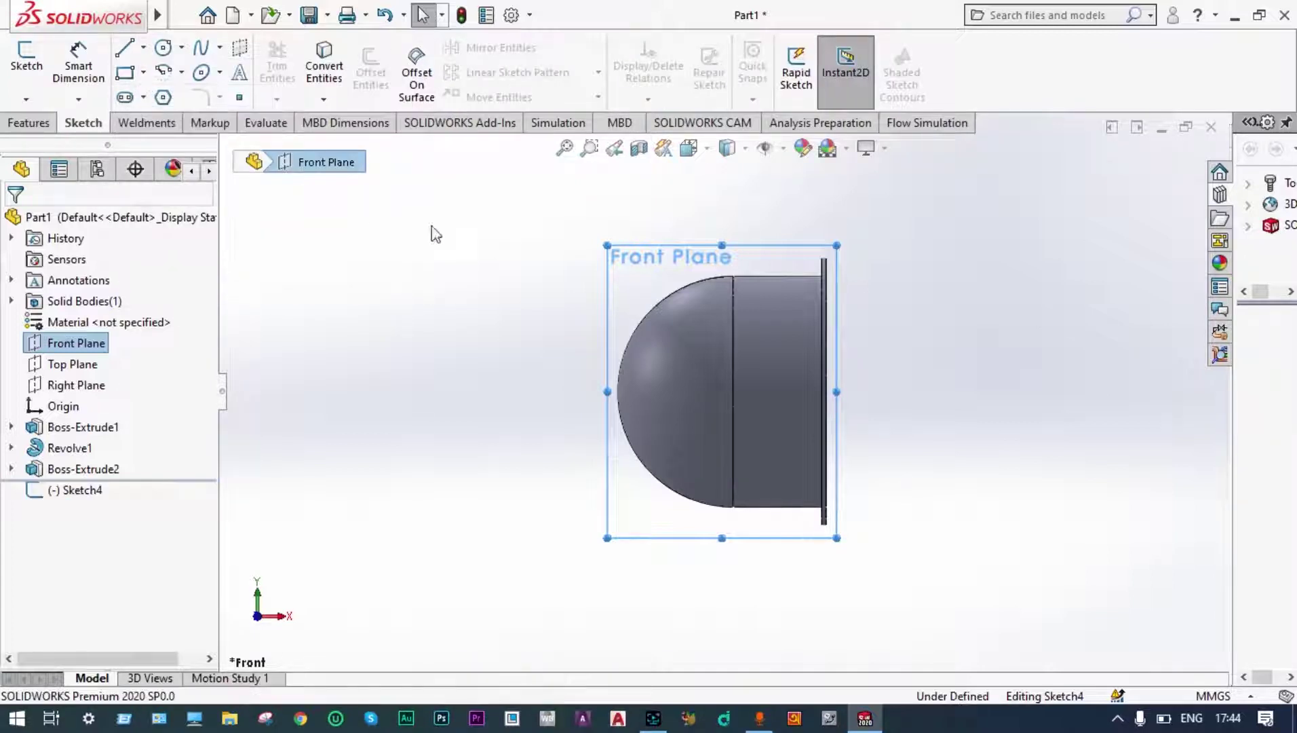
pyautogui.click(732, 391)
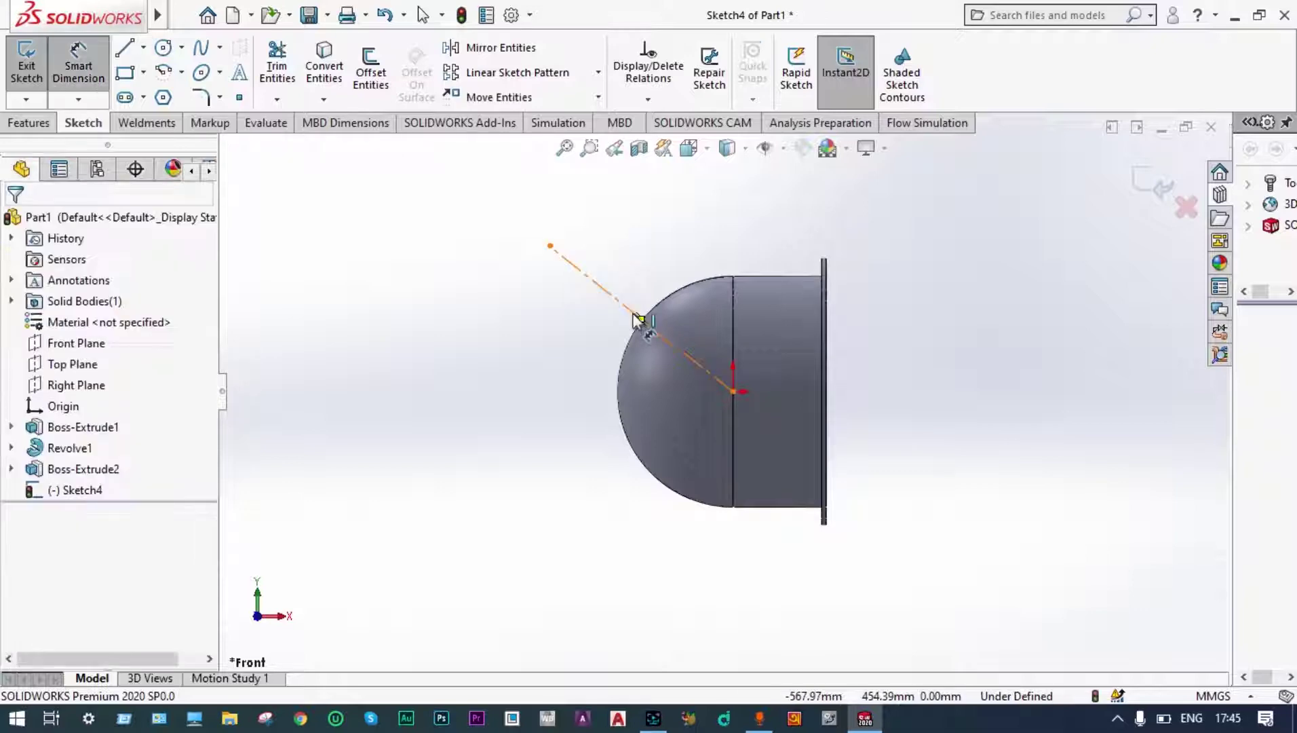
# - Dimension the angle between the centerline and the vertical edge where dome and ring meet as 45 degrees
pyautogui.click(636, 314)
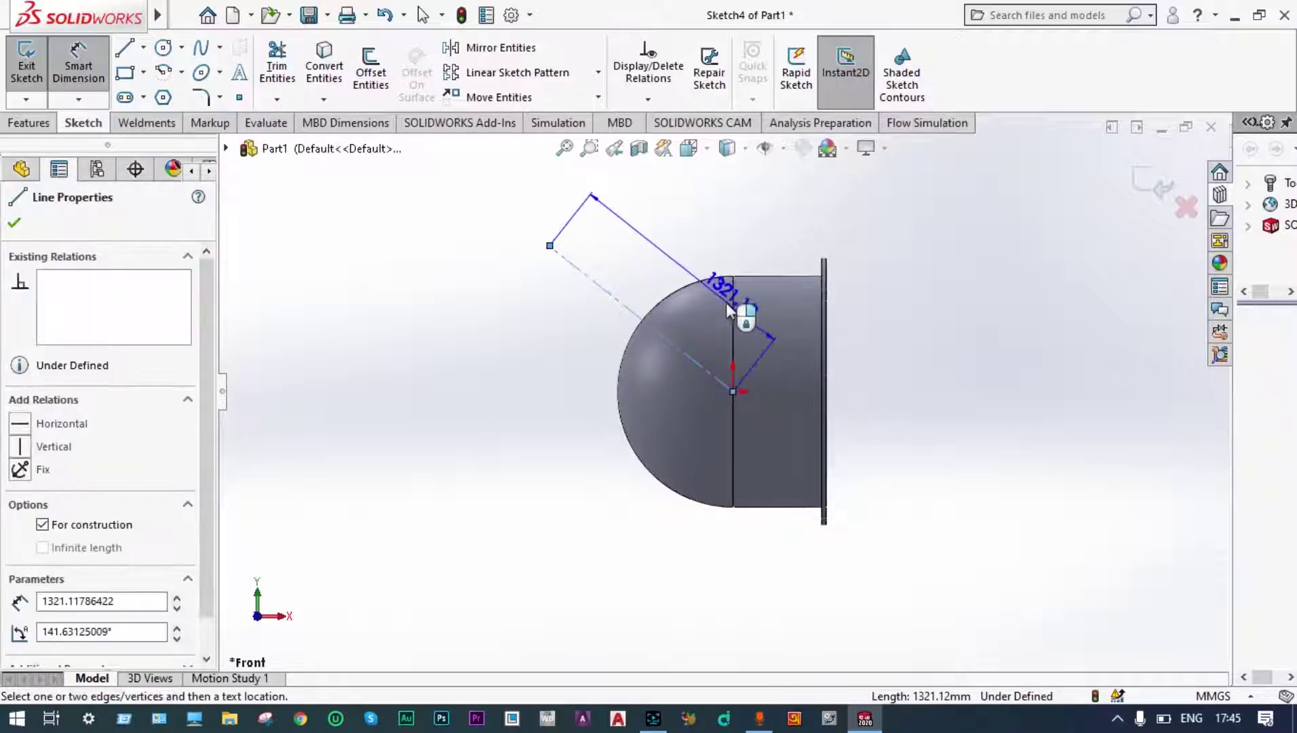
pyautogui.click(731, 309)
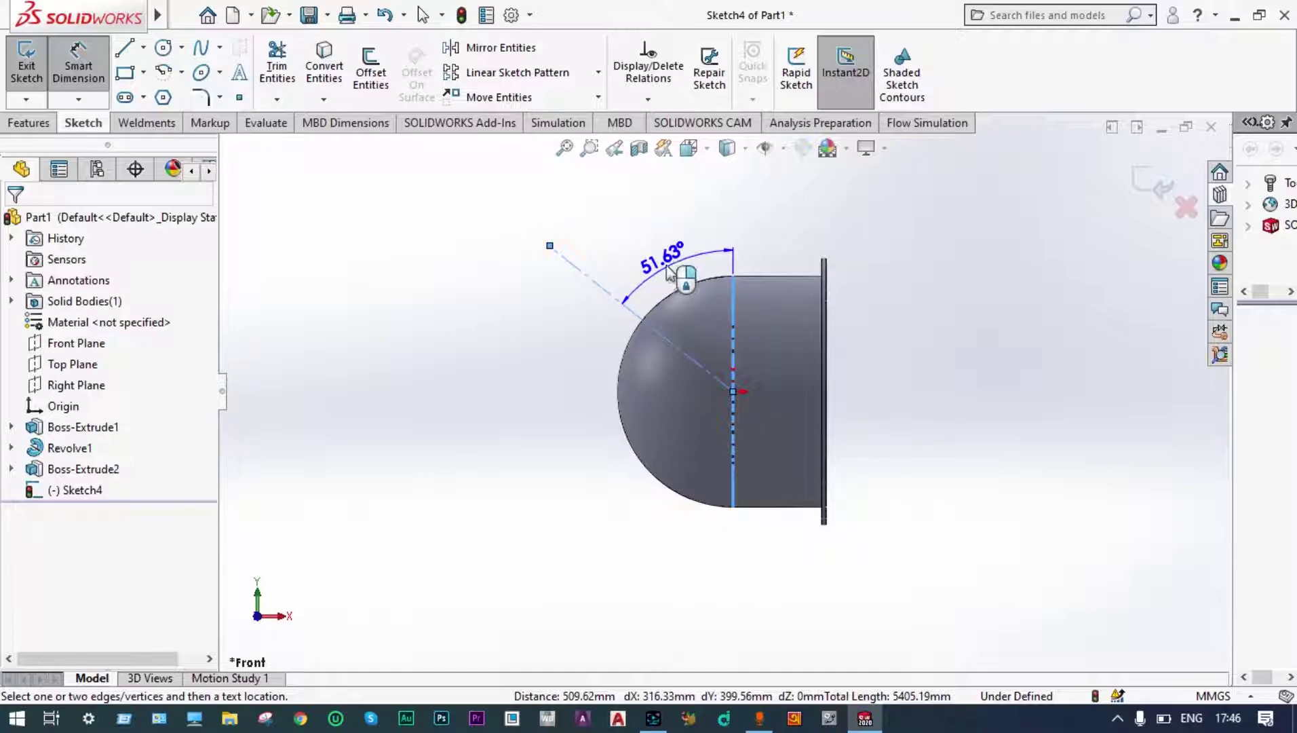
pyautogui.click(668, 271)
pyautogui.write('5')
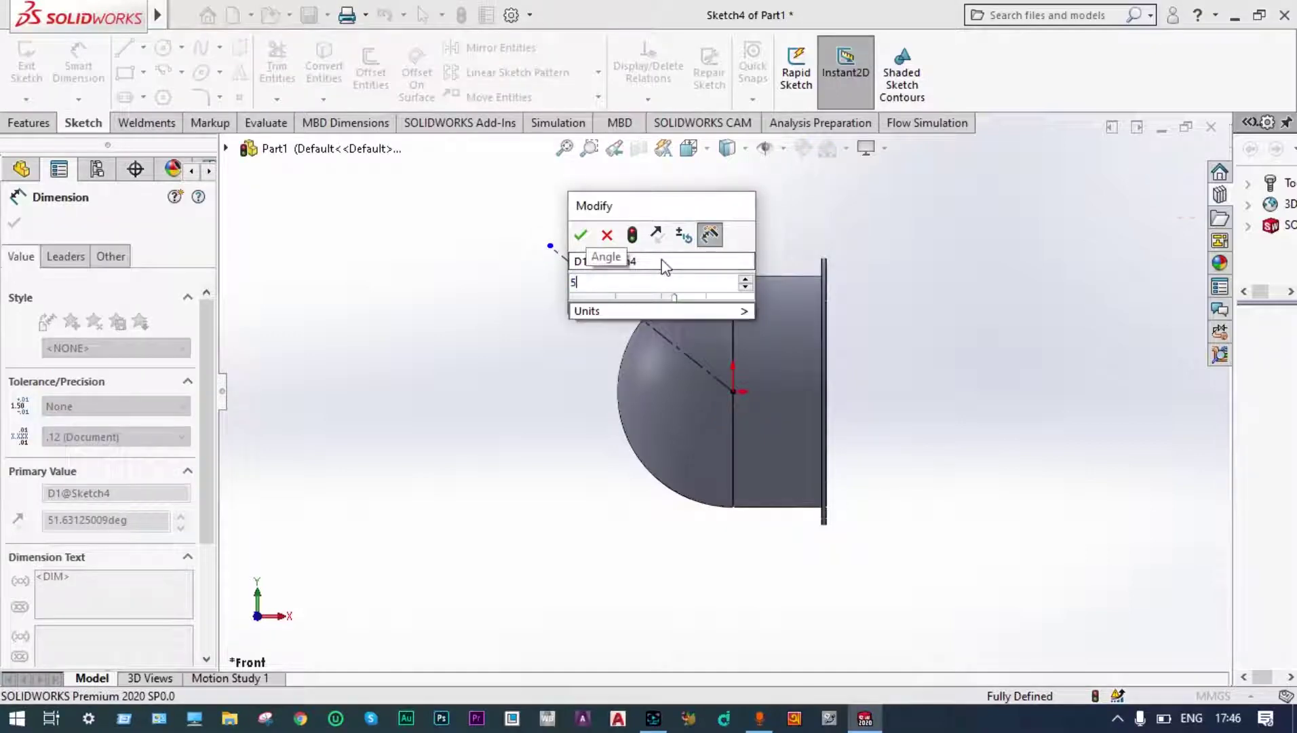
pyautogui.press('BackSpace')
pyautogui.write('45')
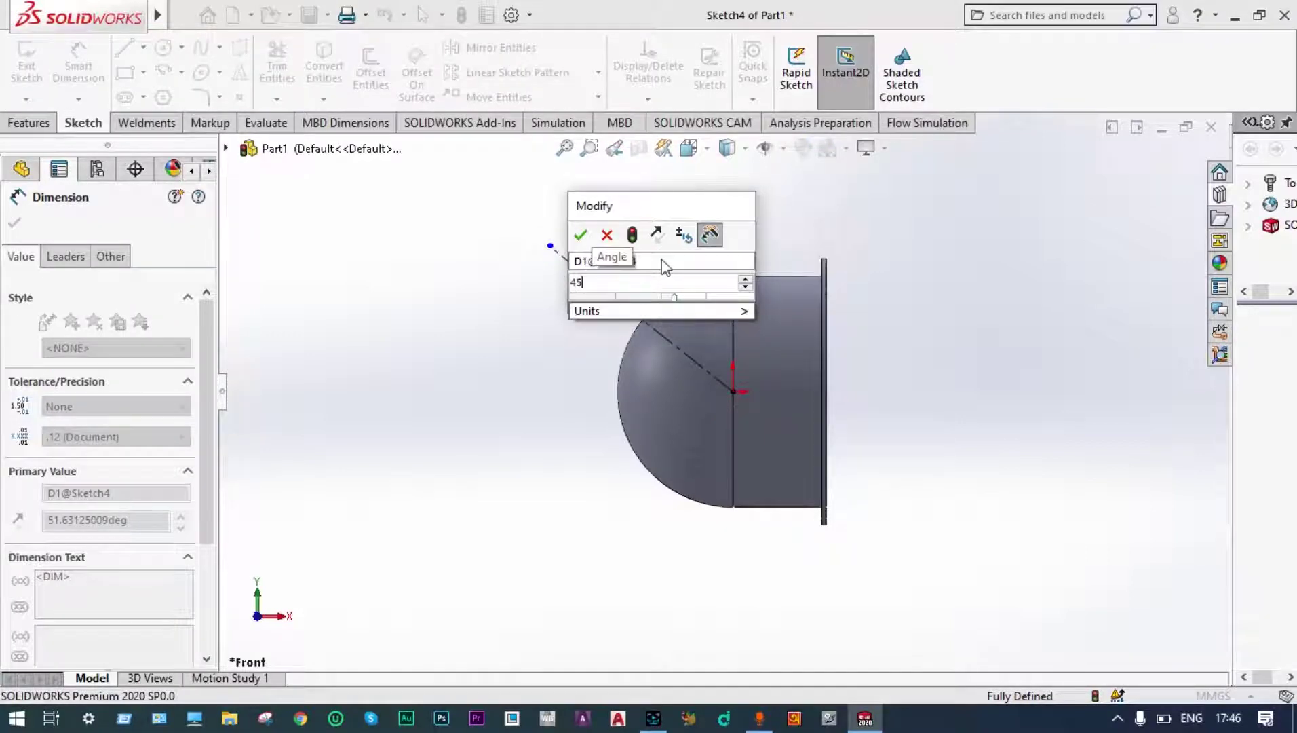
pyautogui.press('Return')
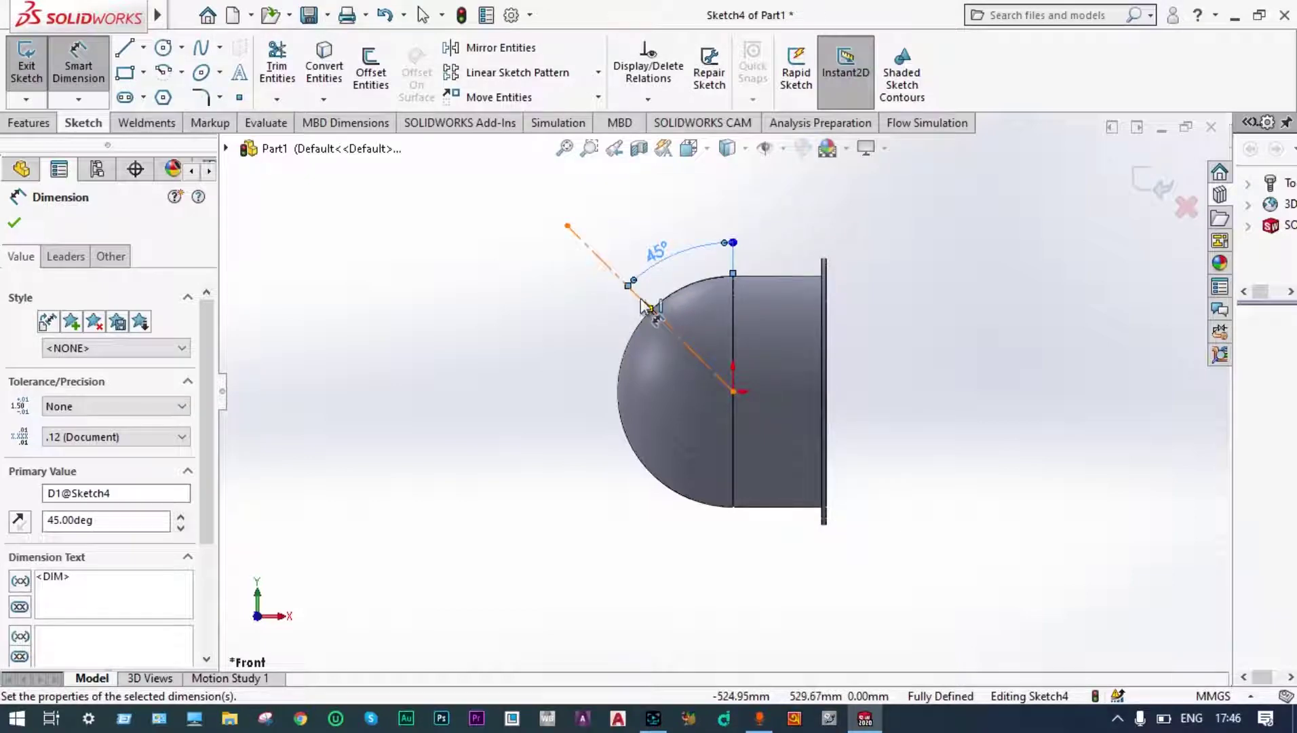
# - Dimension the centerline's length as 1300 mm and exit the sketch
pyautogui.click(641, 299)
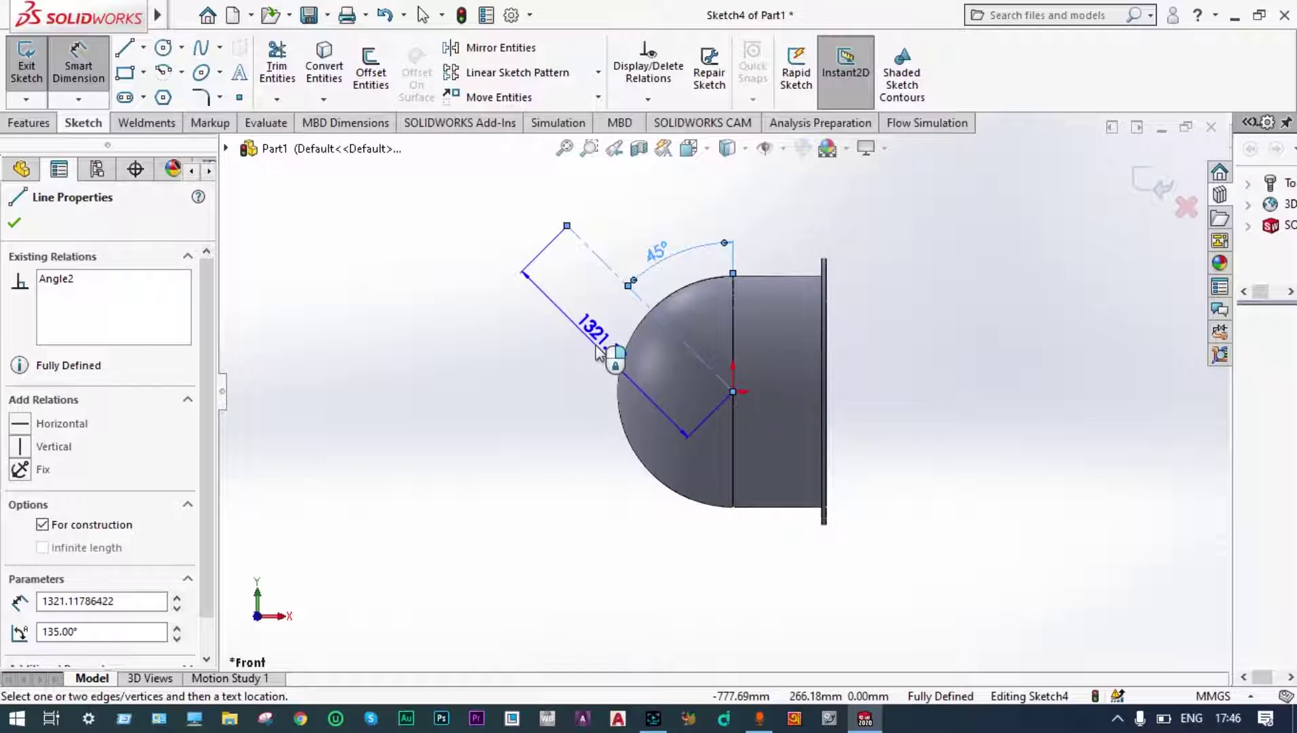
pyautogui.click(597, 351)
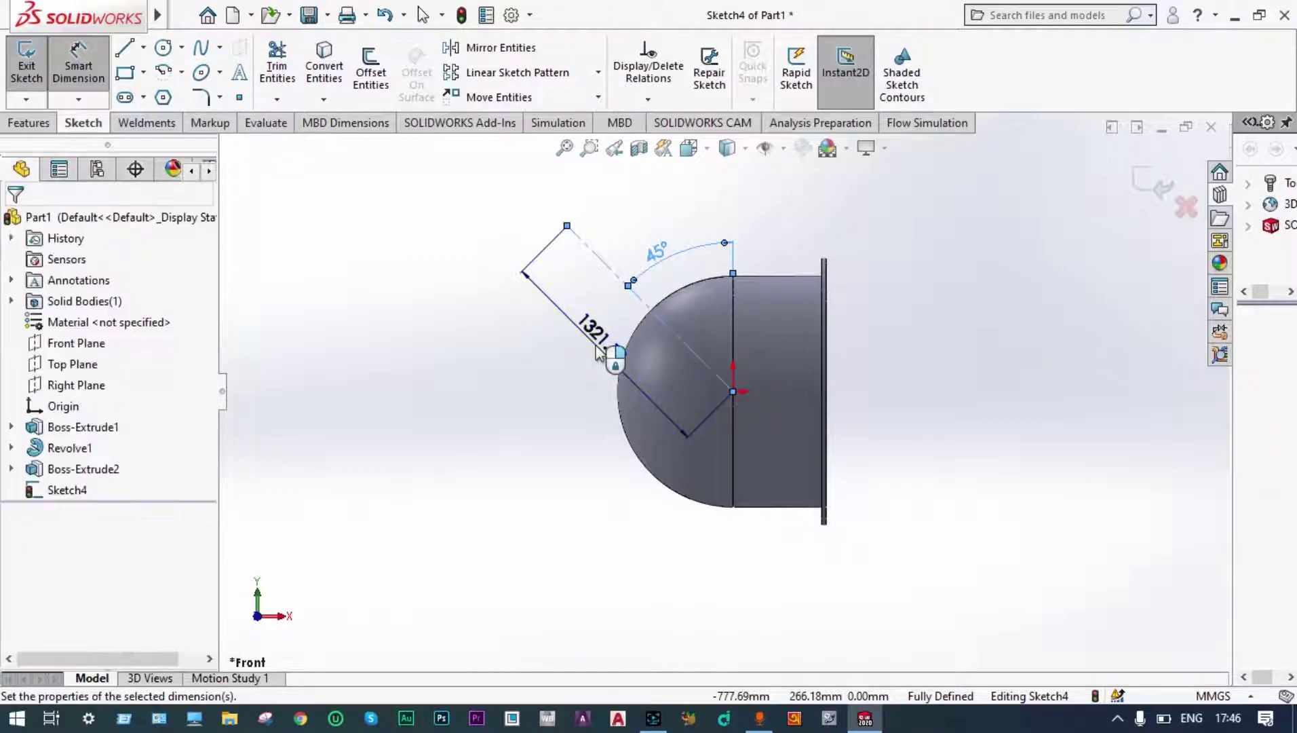
pyautogui.write('1300')
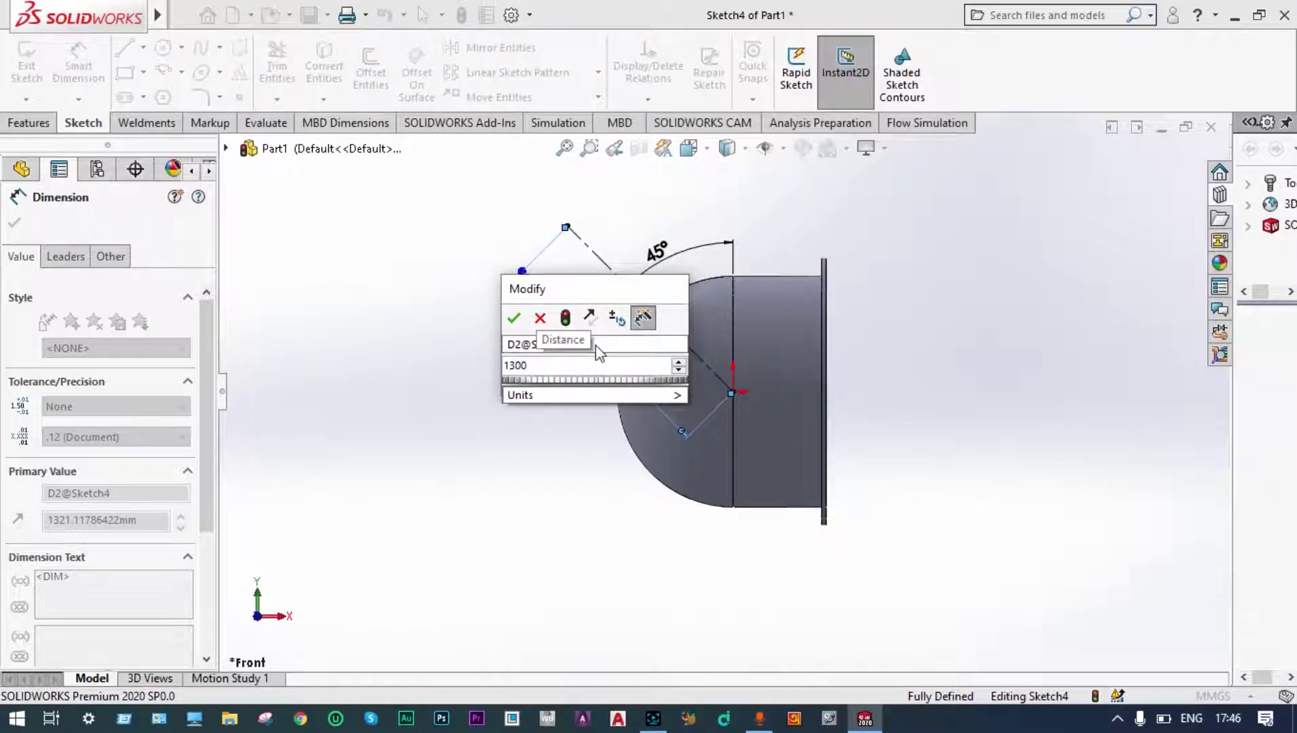
pyautogui.press('Return')
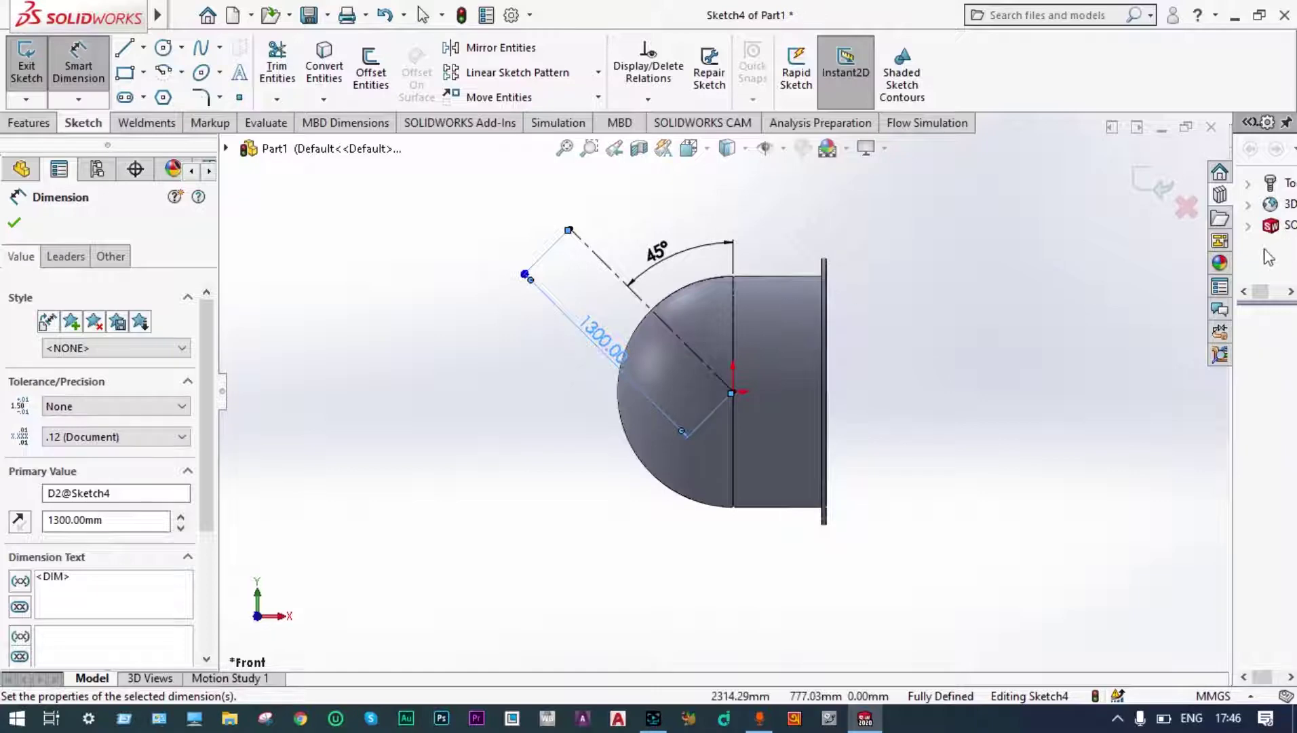
pyautogui.click(1145, 194)
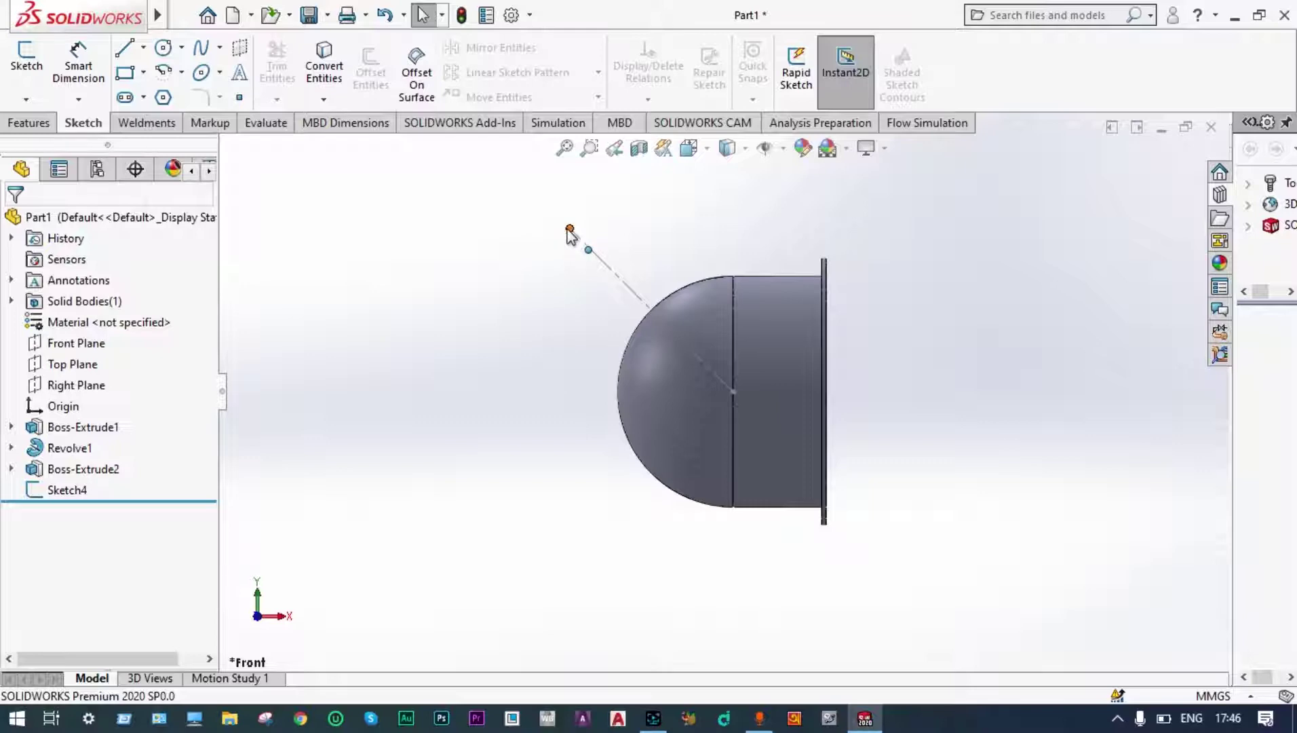
# - Create a reference plane coincident with the centerline's outer endpoint and perpendicular to the centerline
pyautogui.click(570, 229)
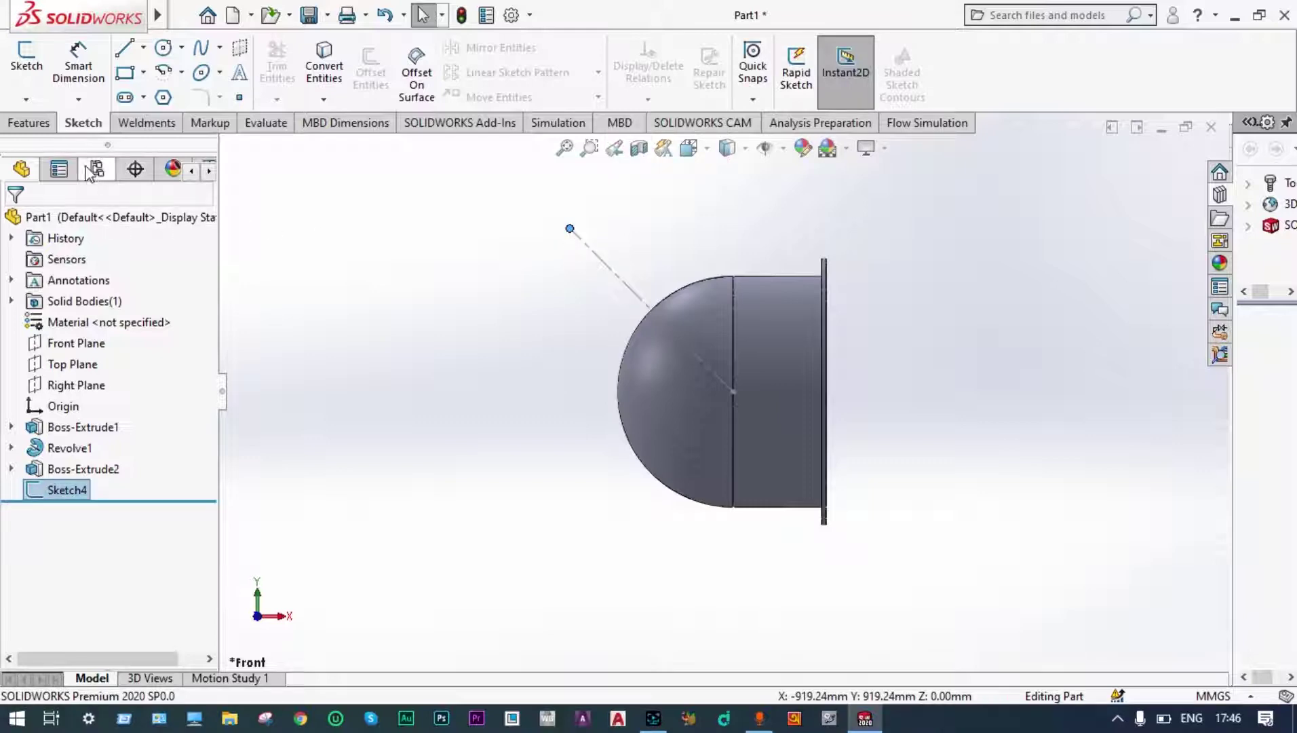
pyautogui.click(28, 124)
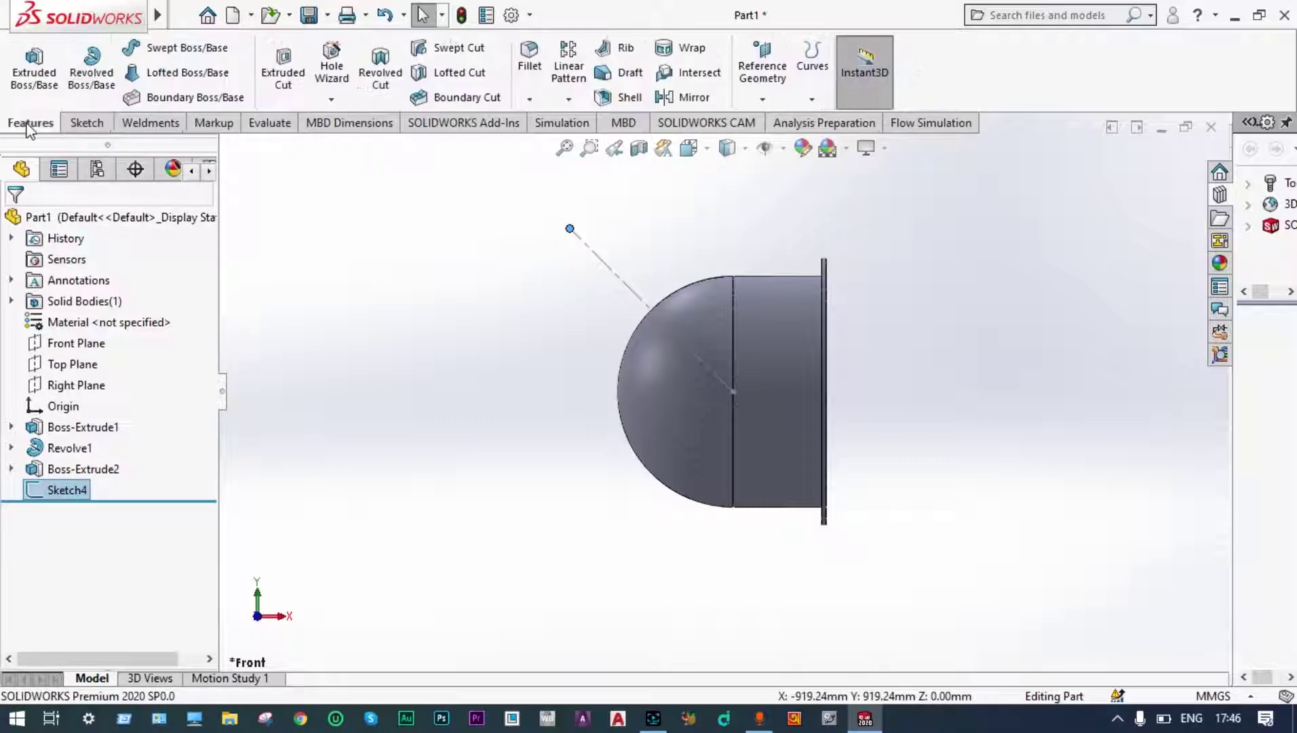
pyautogui.click(764, 99)
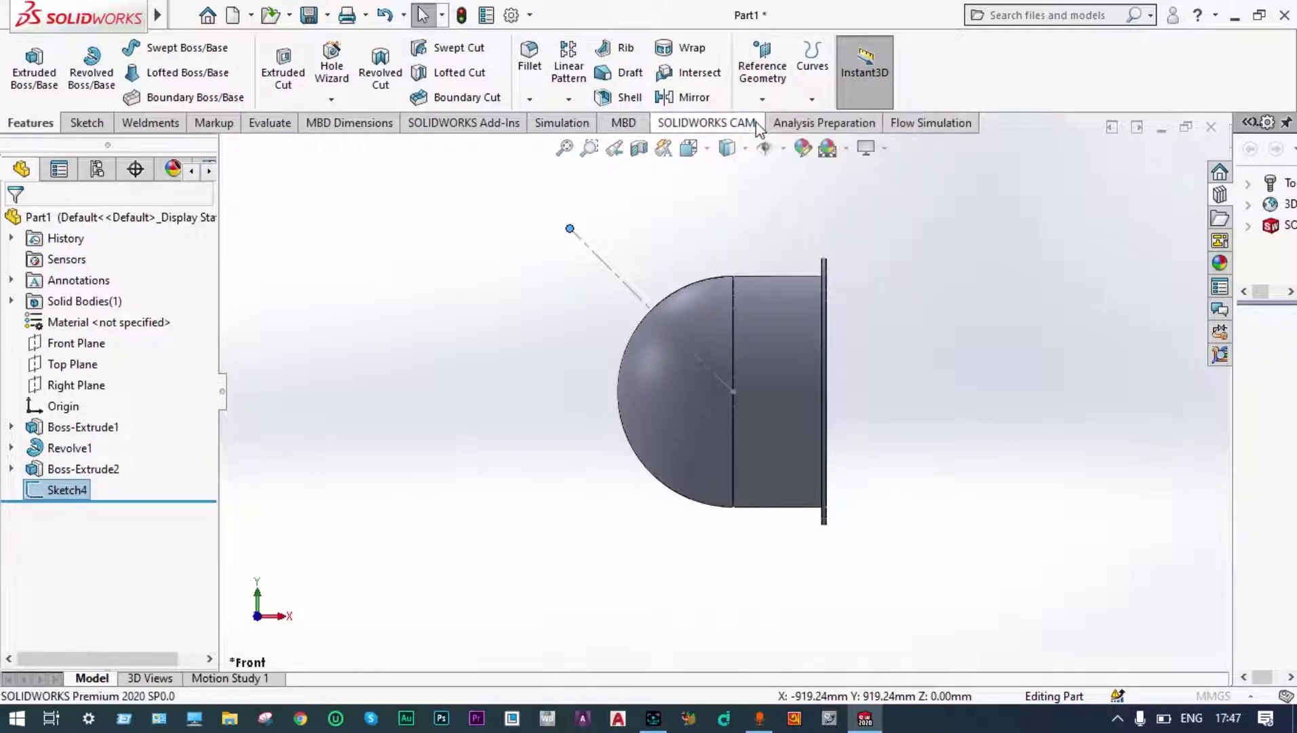
pyautogui.click(570, 228)
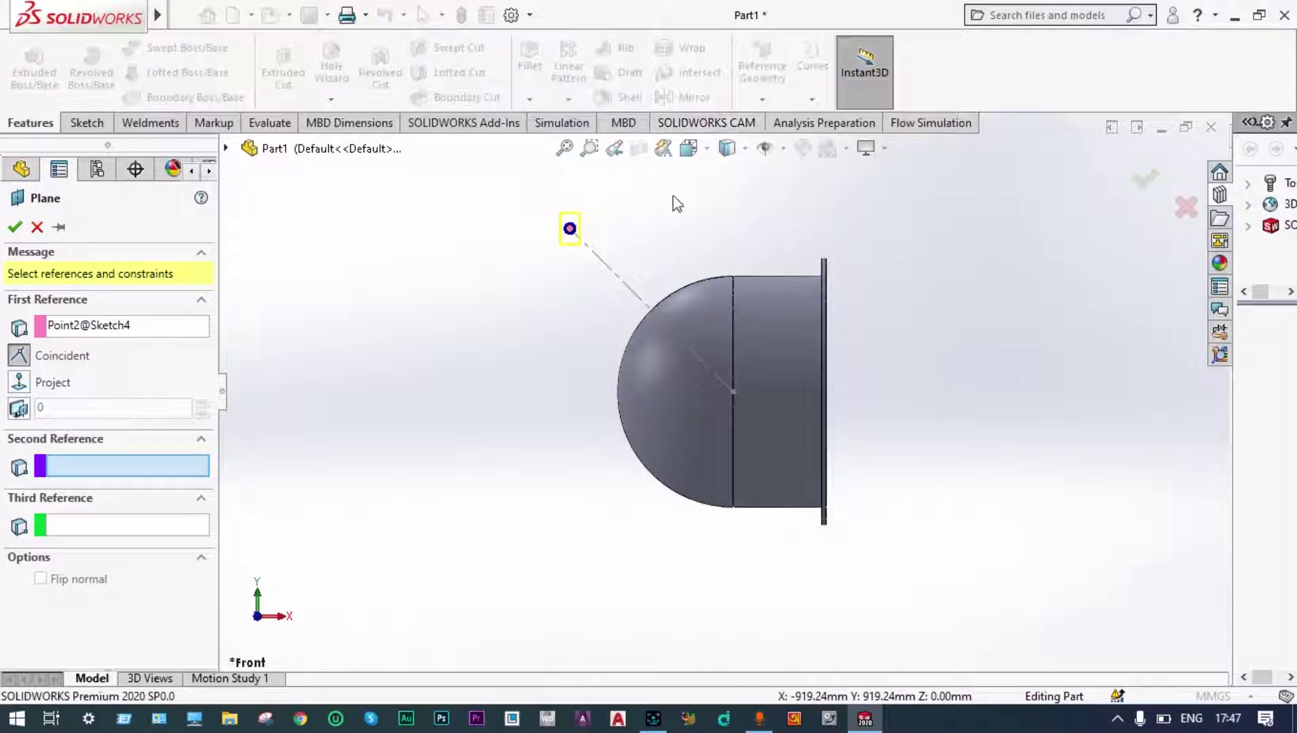
pyautogui.click(604, 263)
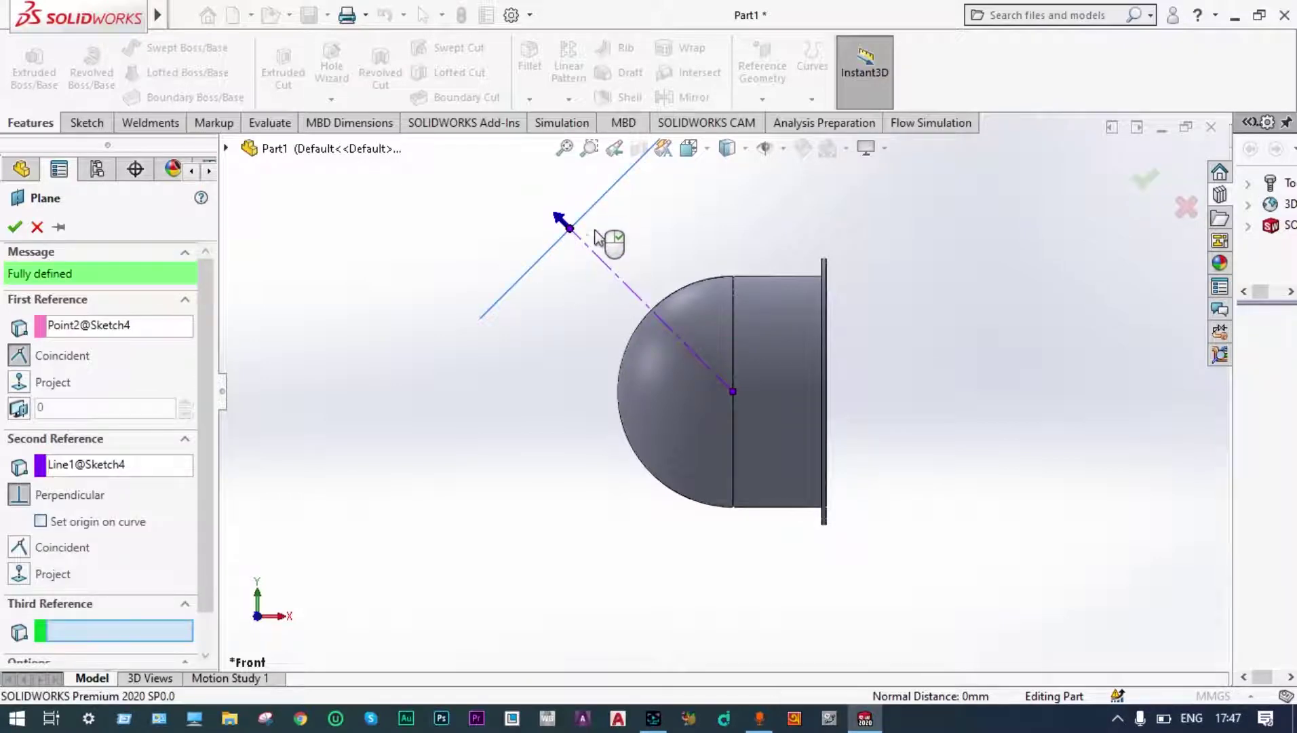
pyautogui.click(1145, 179)
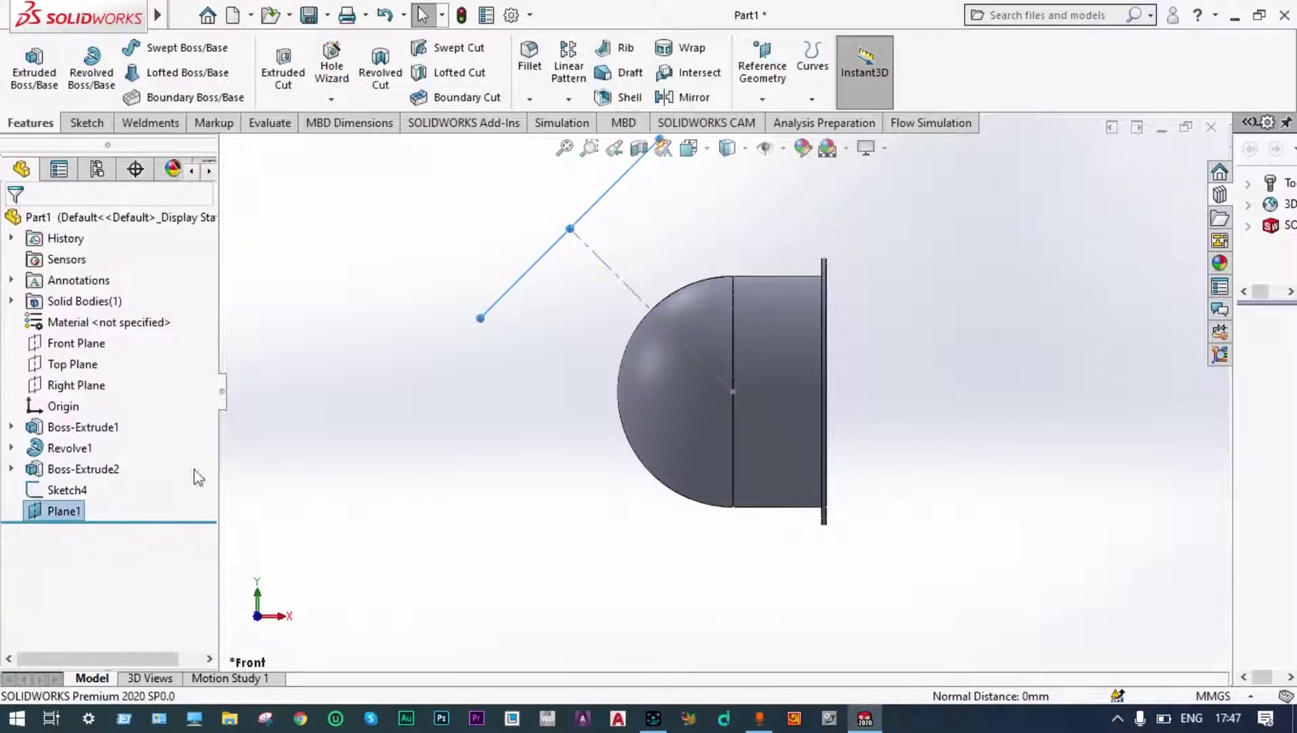
# - On the new angled plane, viewed face-on, sketch a circle about 438 mm in diameter centred on the centerline's endpoint
pyautogui.rightClick(57, 508)
pyautogui.click(163, 279)
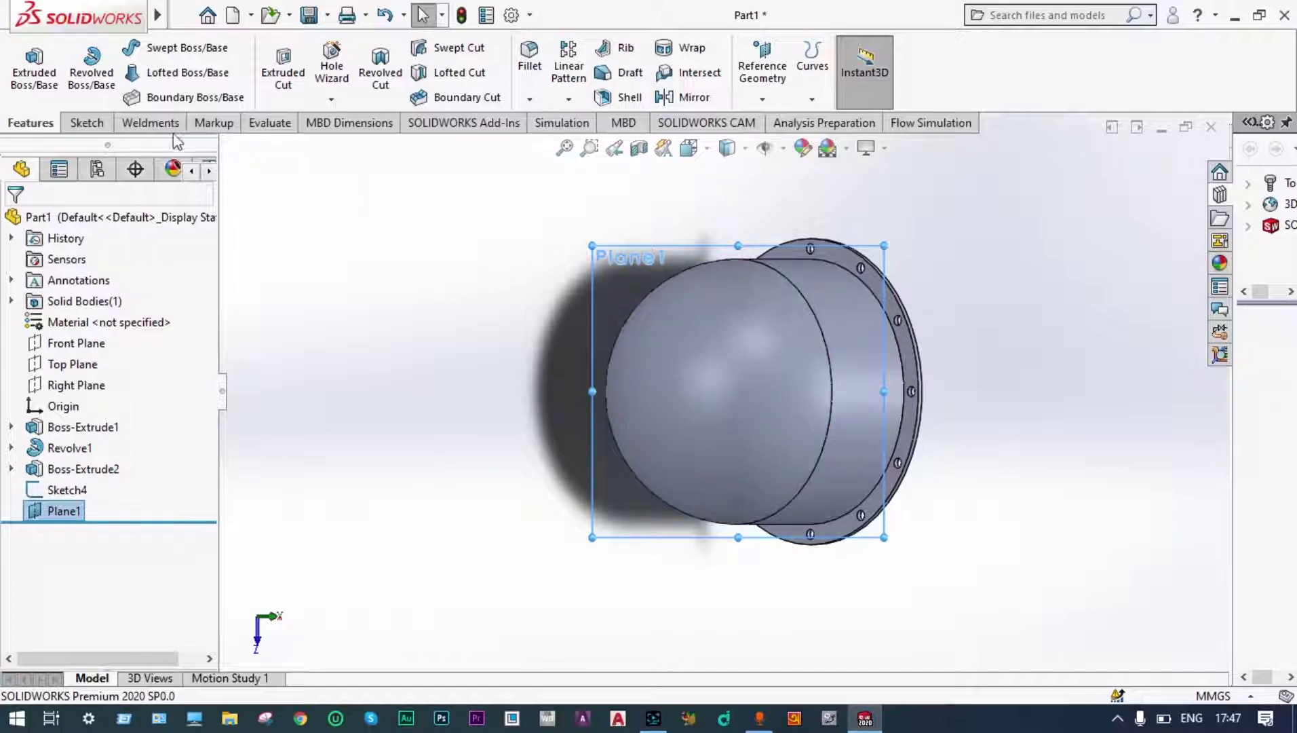
pyautogui.click(87, 123)
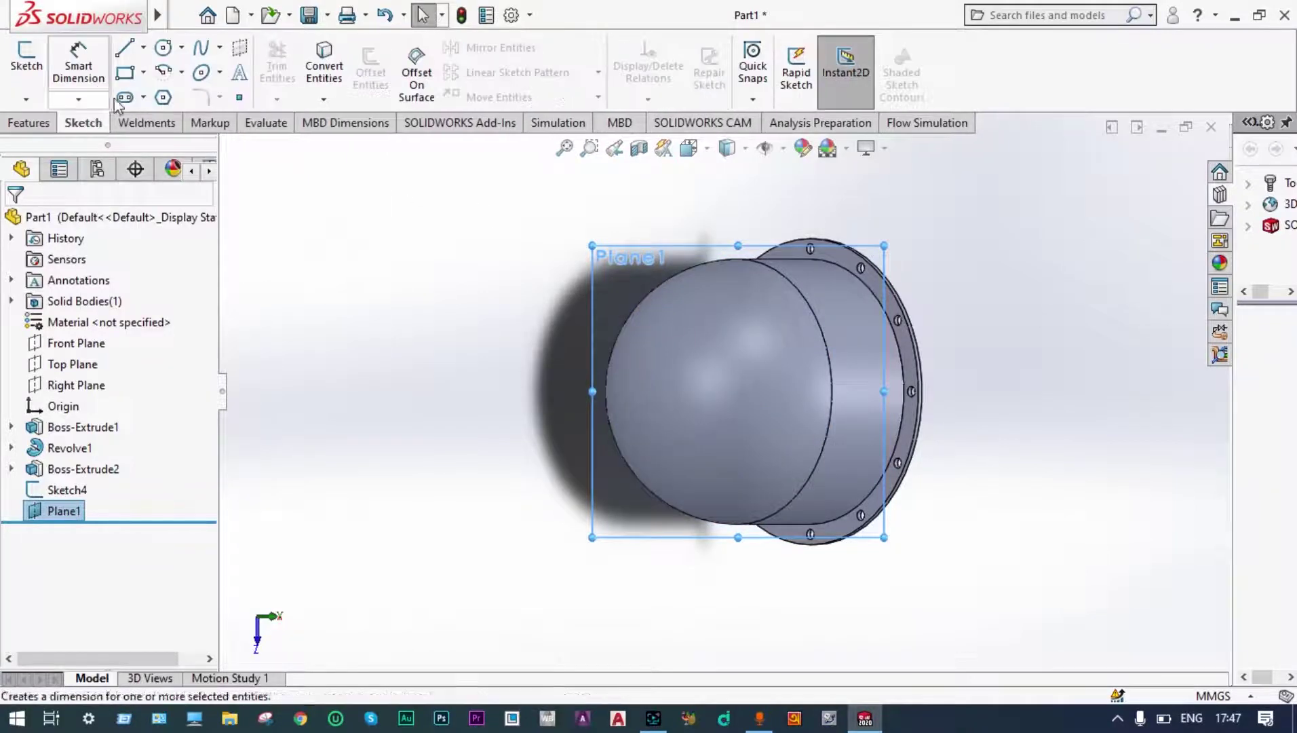
pyautogui.click(163, 47)
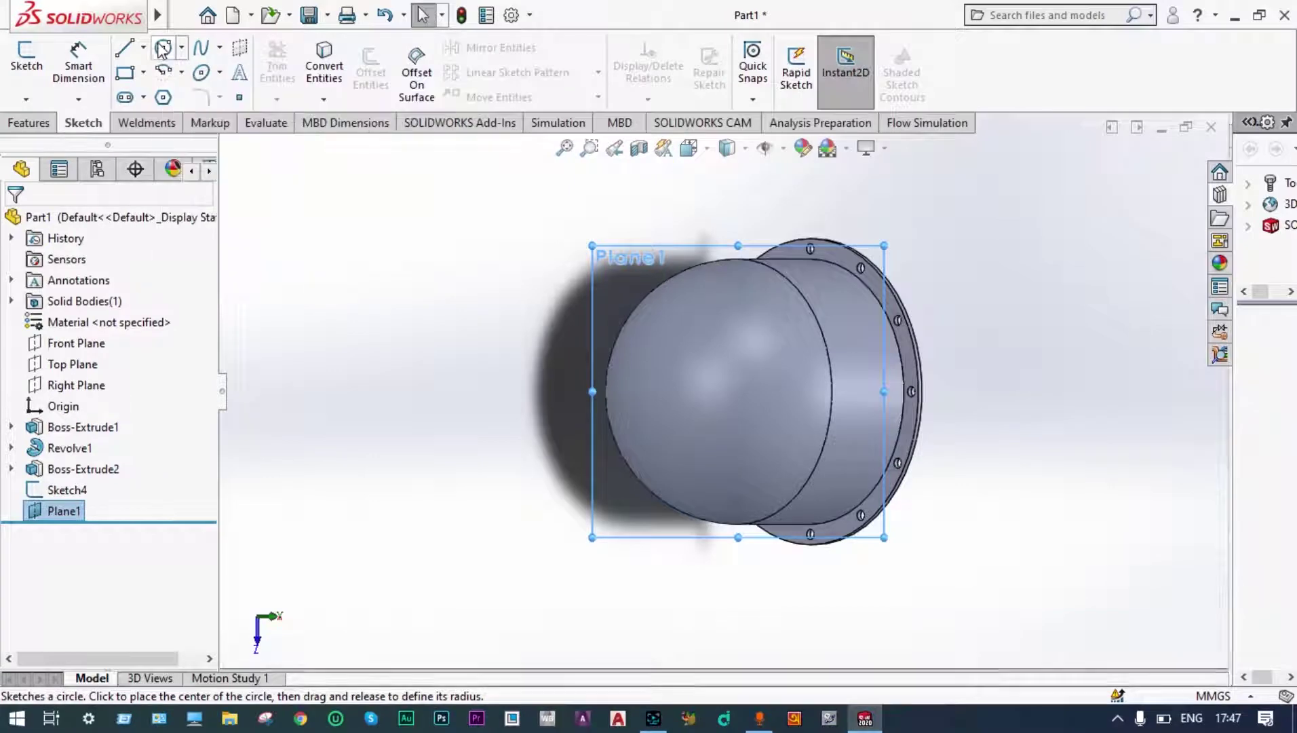
pyautogui.click(738, 392)
pyautogui.click(772, 363)
# - Dimension the circle's diameter as 400 mm and exit the sketch
pyautogui.moveTo(772, 363); pyautogui.dragTo(768, 333, button='right')
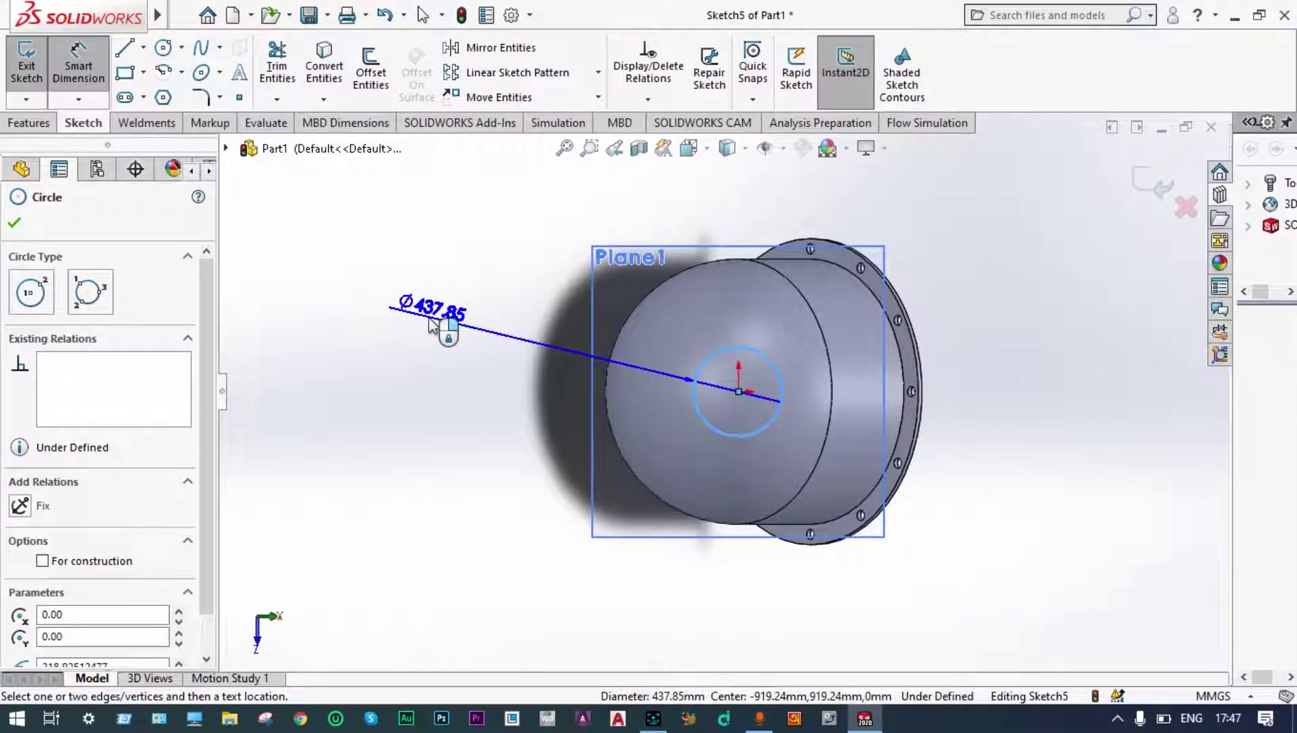
pyautogui.click(438, 326)
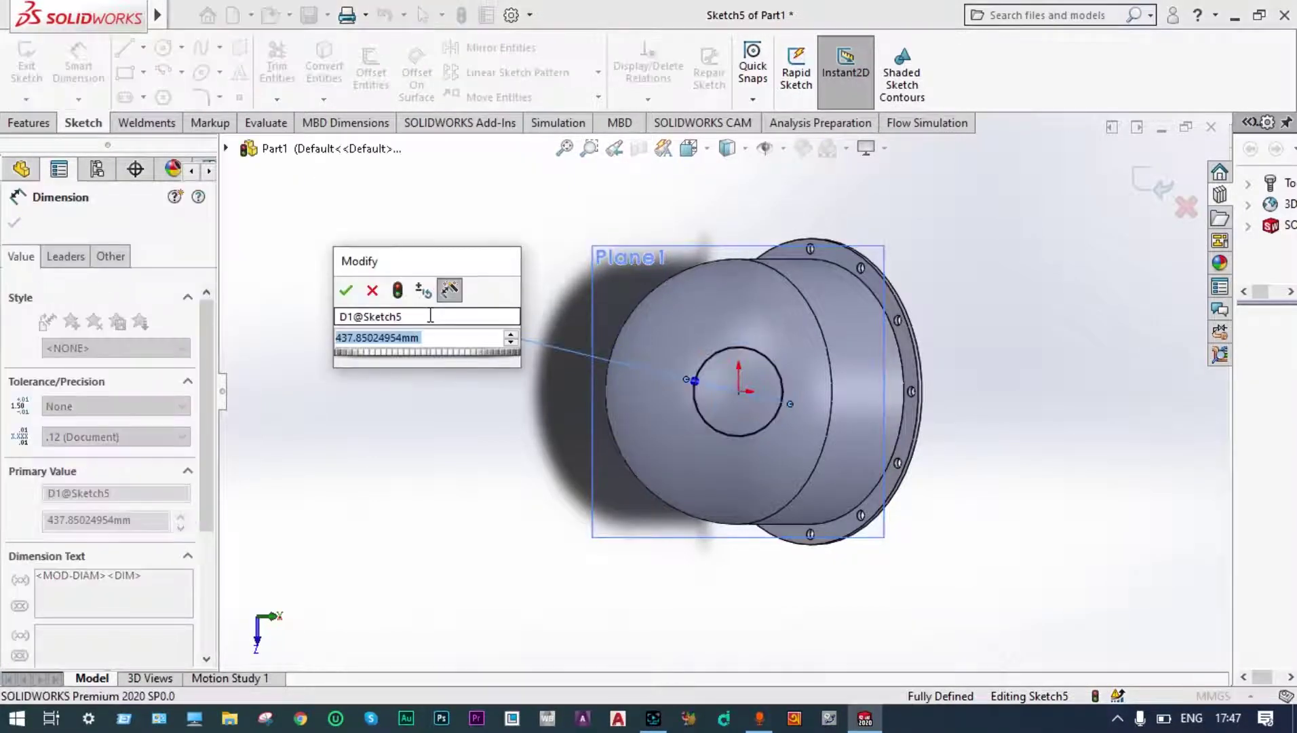
pyautogui.write('400')
pyautogui.press('Return')
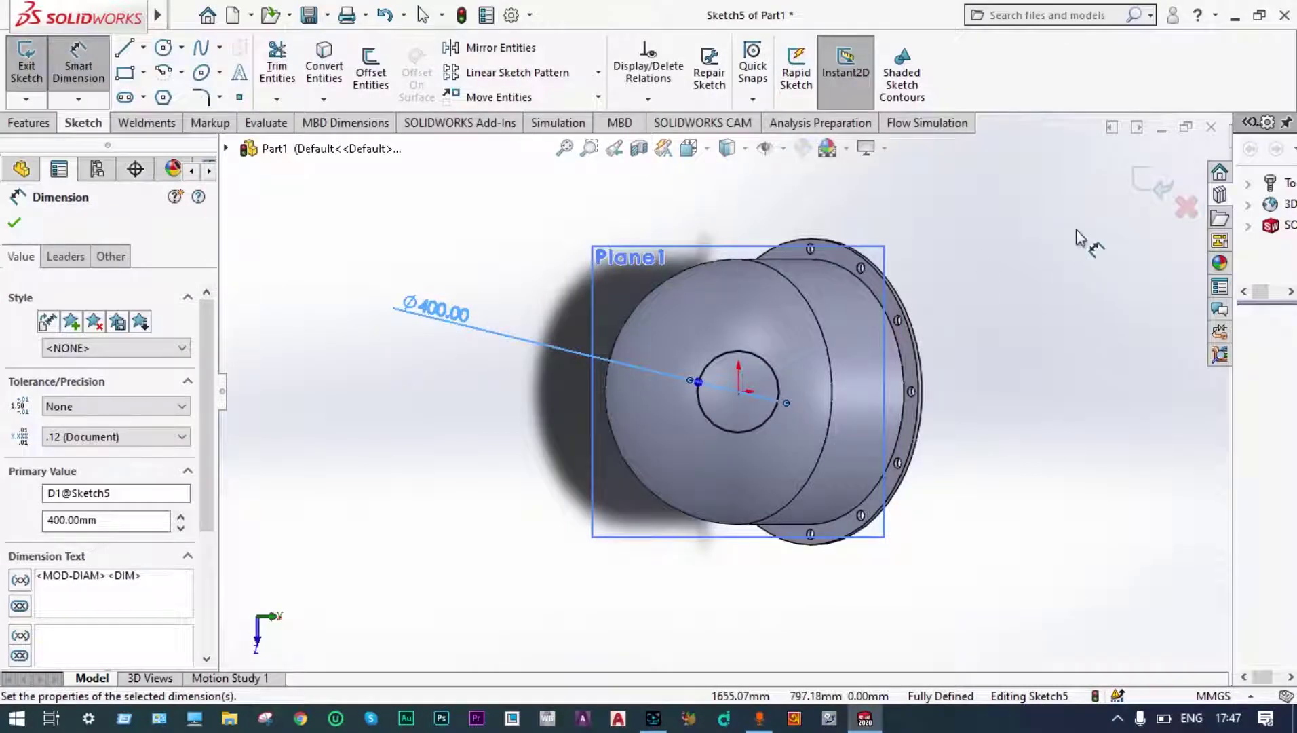
pyautogui.click(1141, 186)
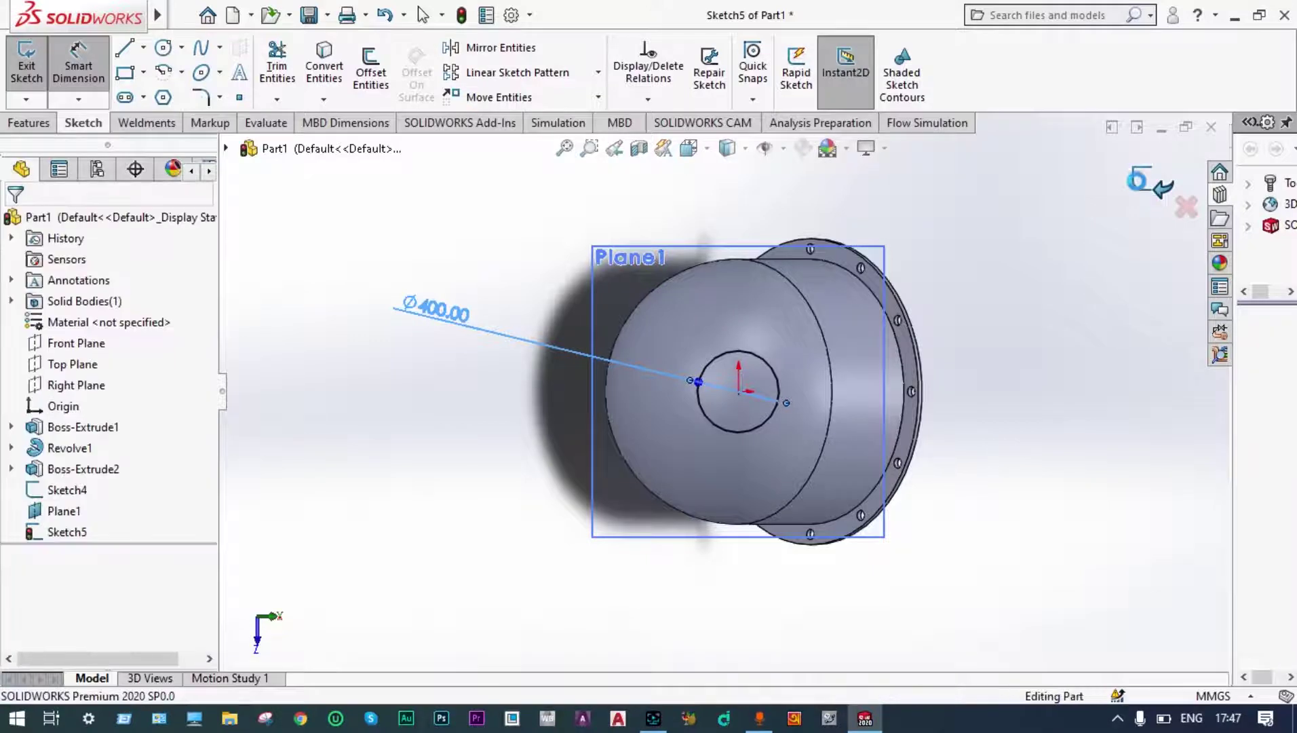
# - Extrude the 400 mm circle as a boss up to the dome's outer surface, merged with the body
pyautogui.click(71, 532)
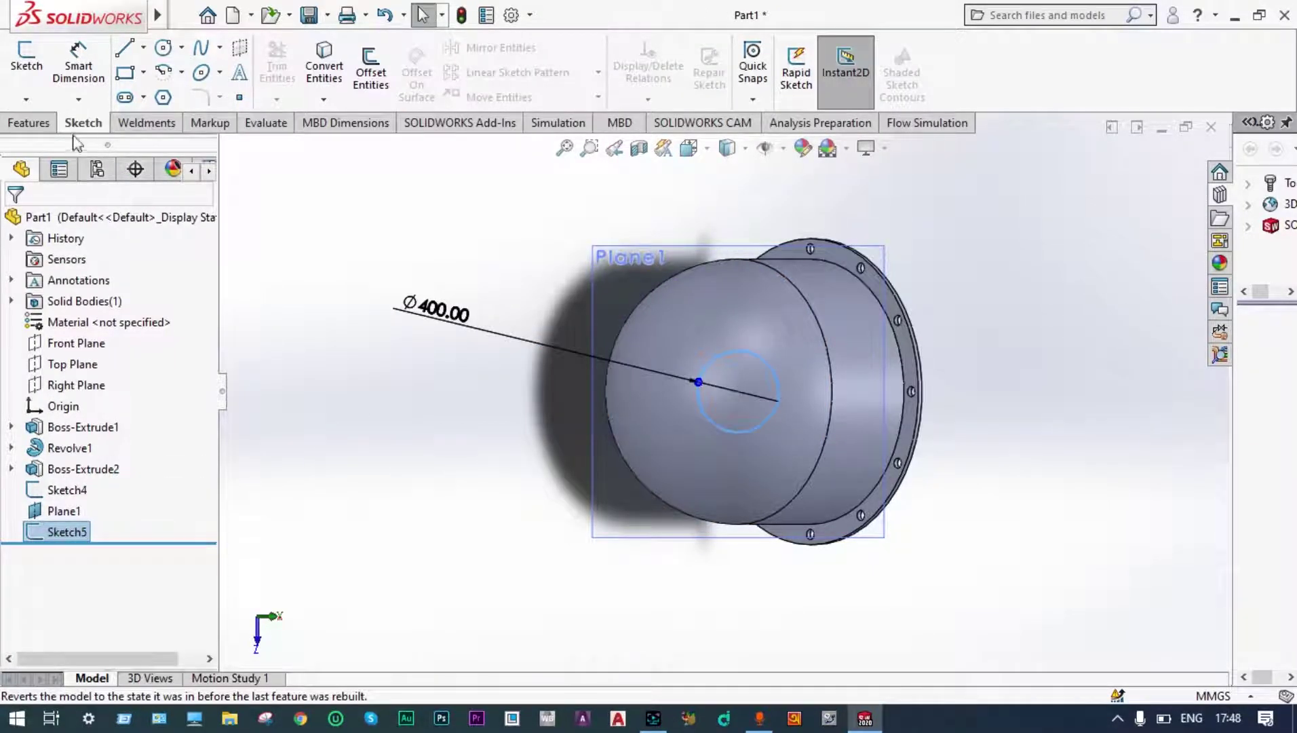
pyautogui.click(30, 123)
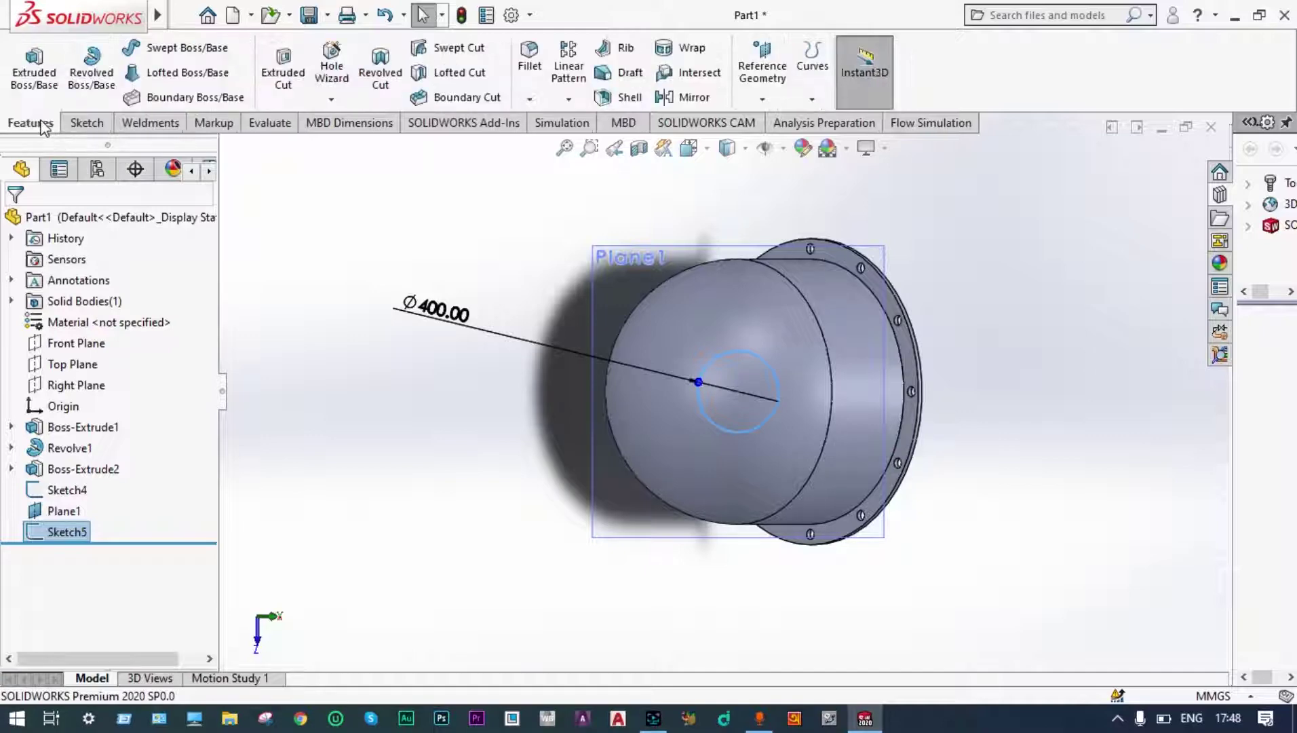
pyautogui.click(34, 71)
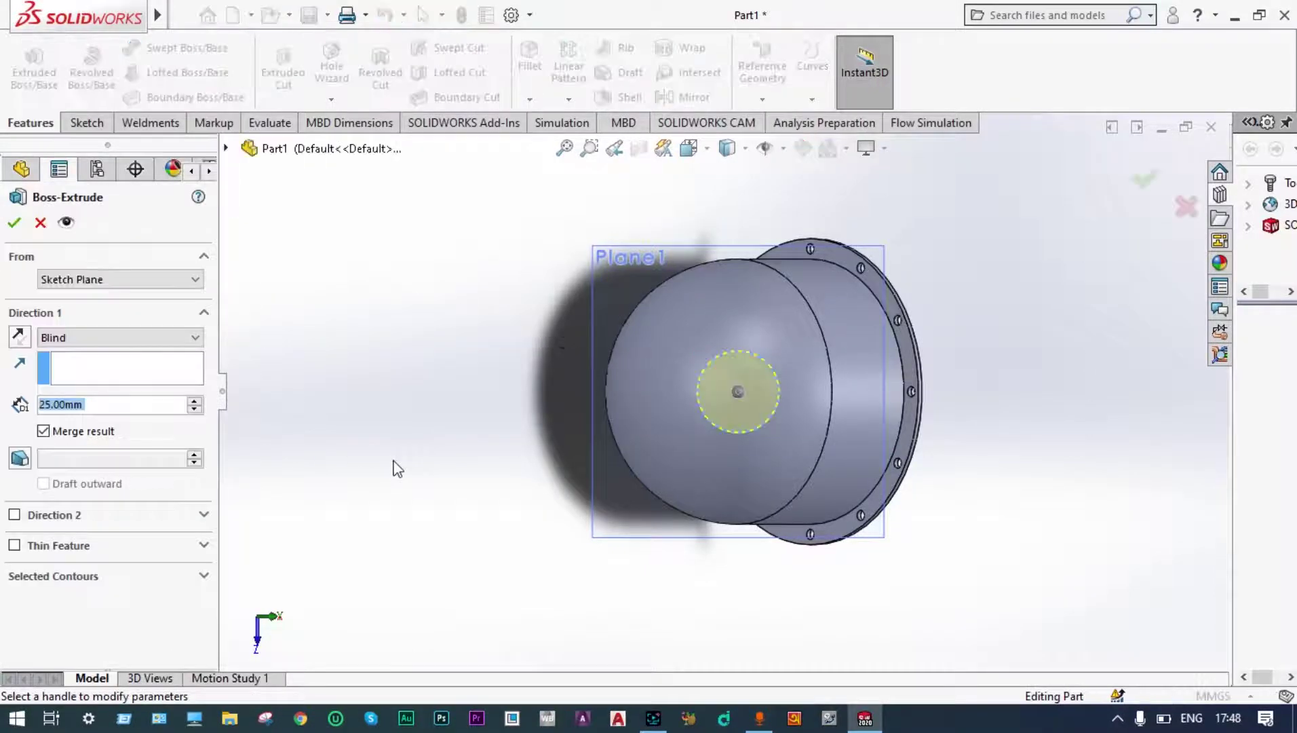
pyautogui.click(198, 339)
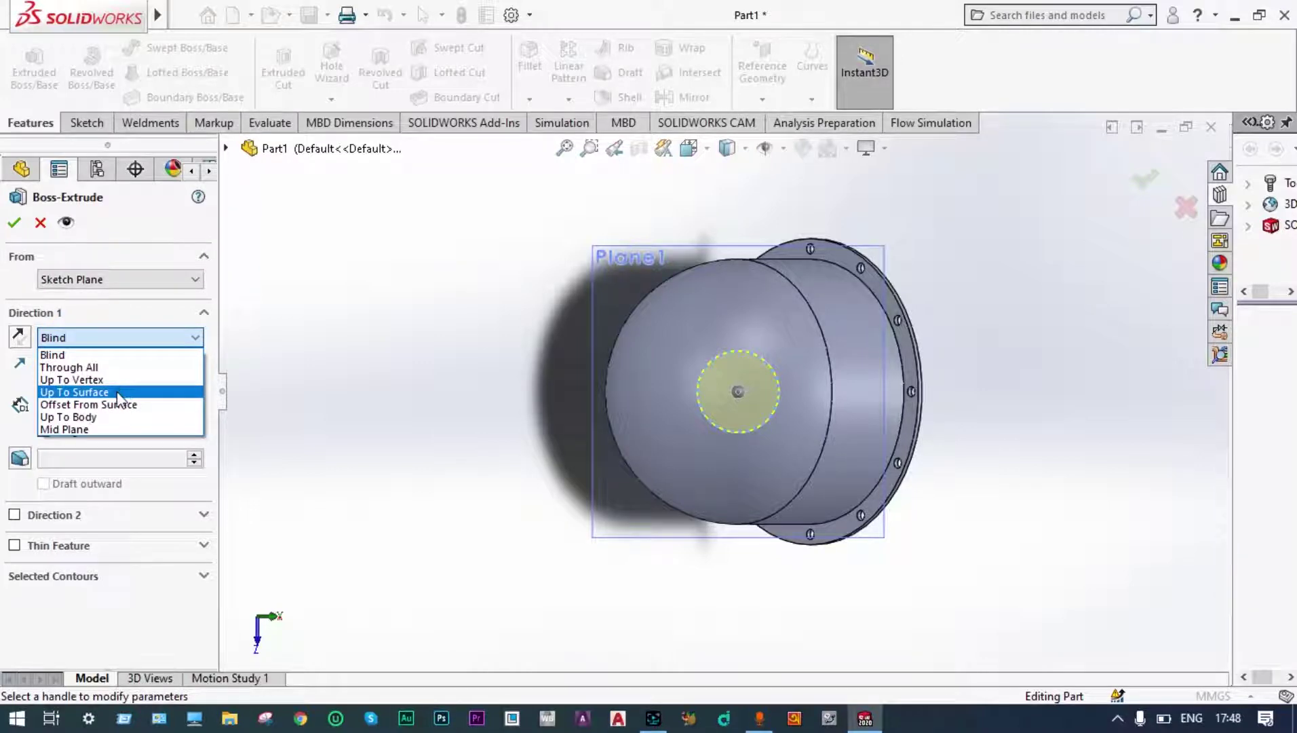
pyautogui.click(119, 393)
pyautogui.moveTo(486, 478); pyautogui.dragTo(483, 328, button='middle')
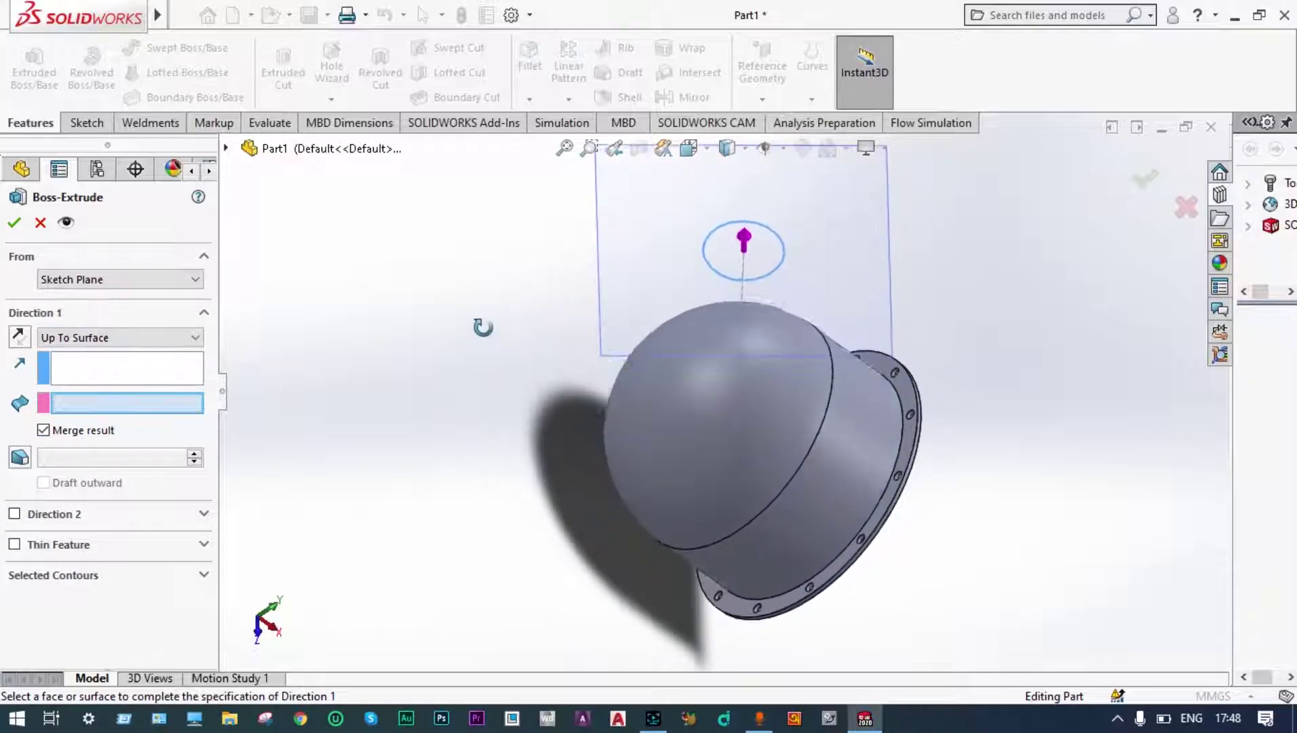
pyautogui.click(699, 395)
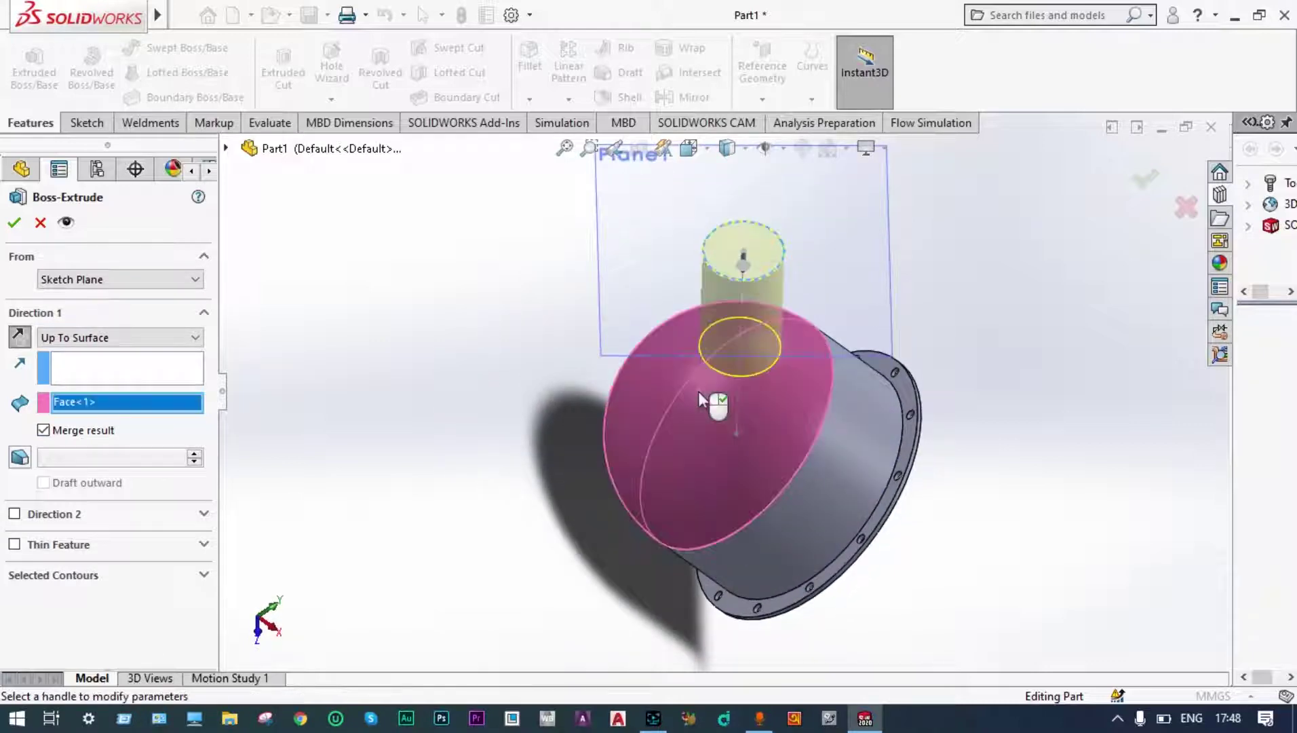
pyautogui.click(1146, 181)
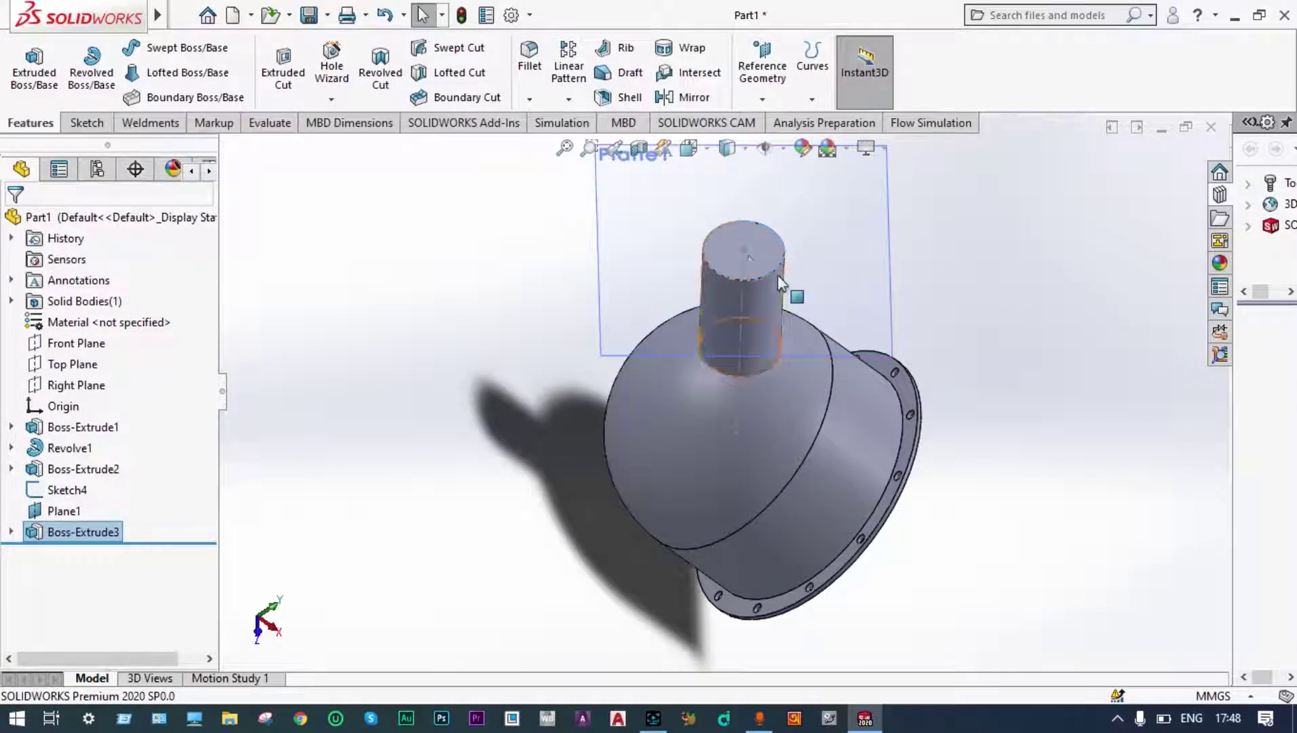
# - On the nozzle's outer end face, sketch a circle about 233 mm in diameter centred on the nozzle axis
pyautogui.click(735, 242)
pyautogui.click(819, 188)
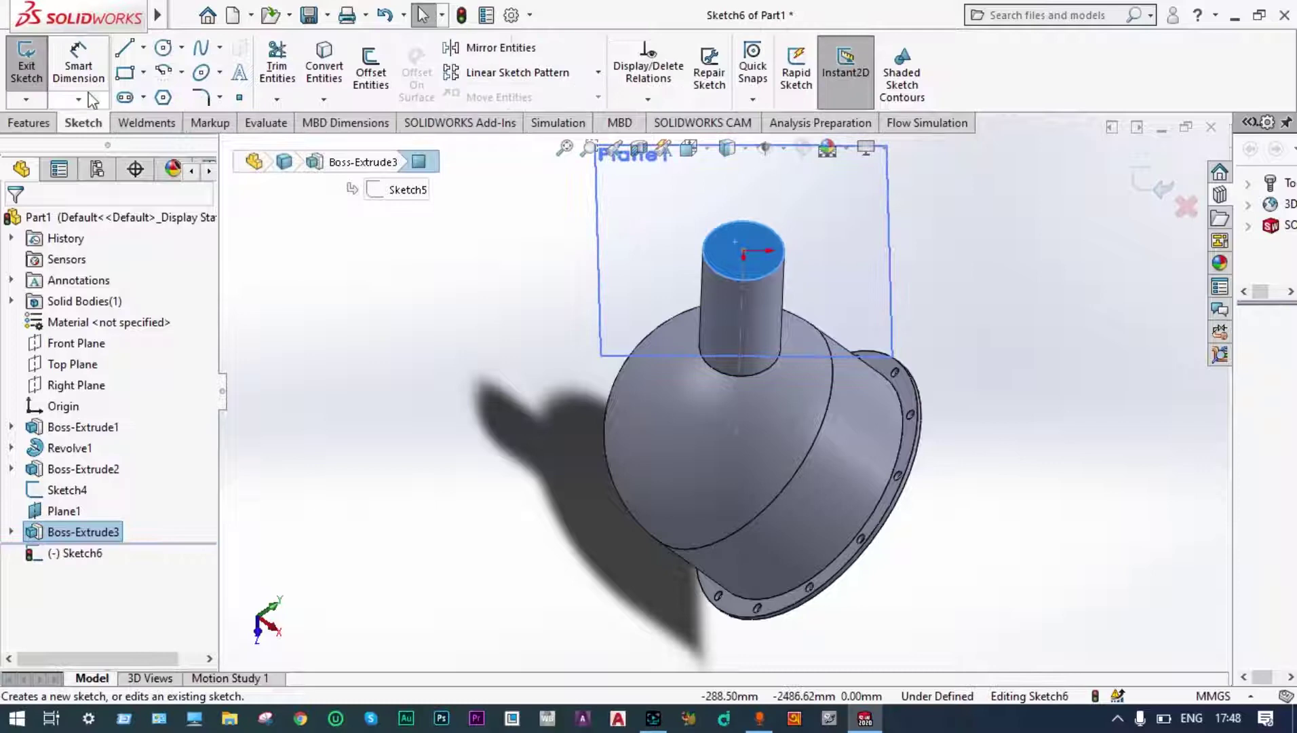
pyautogui.click(162, 47)
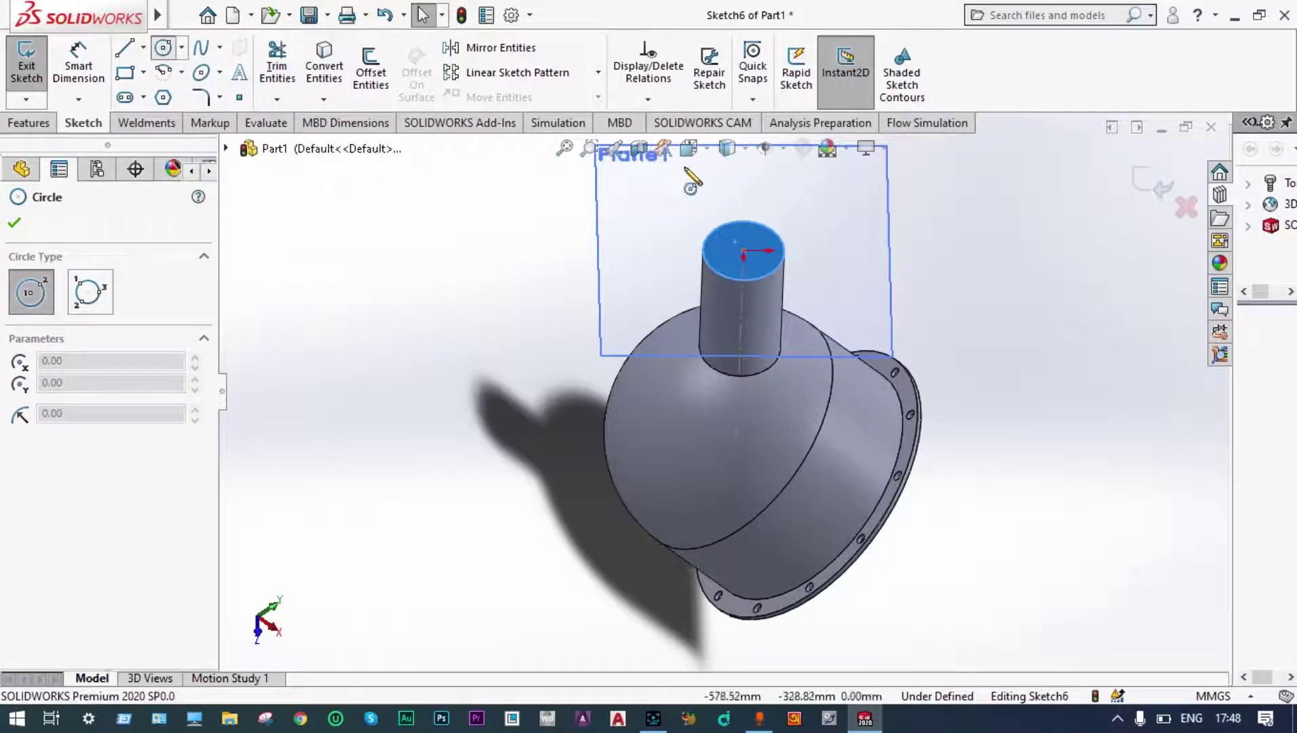
pyautogui.click(743, 251)
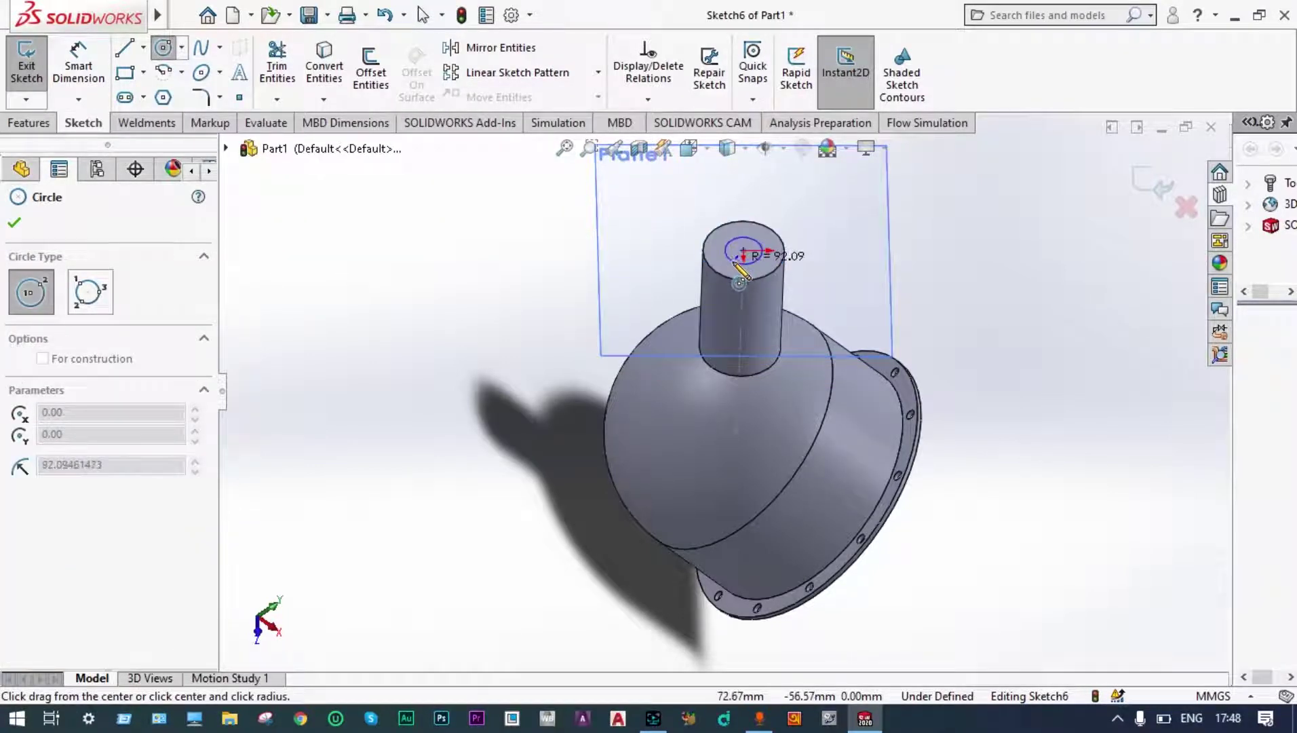
pyautogui.click(732, 268)
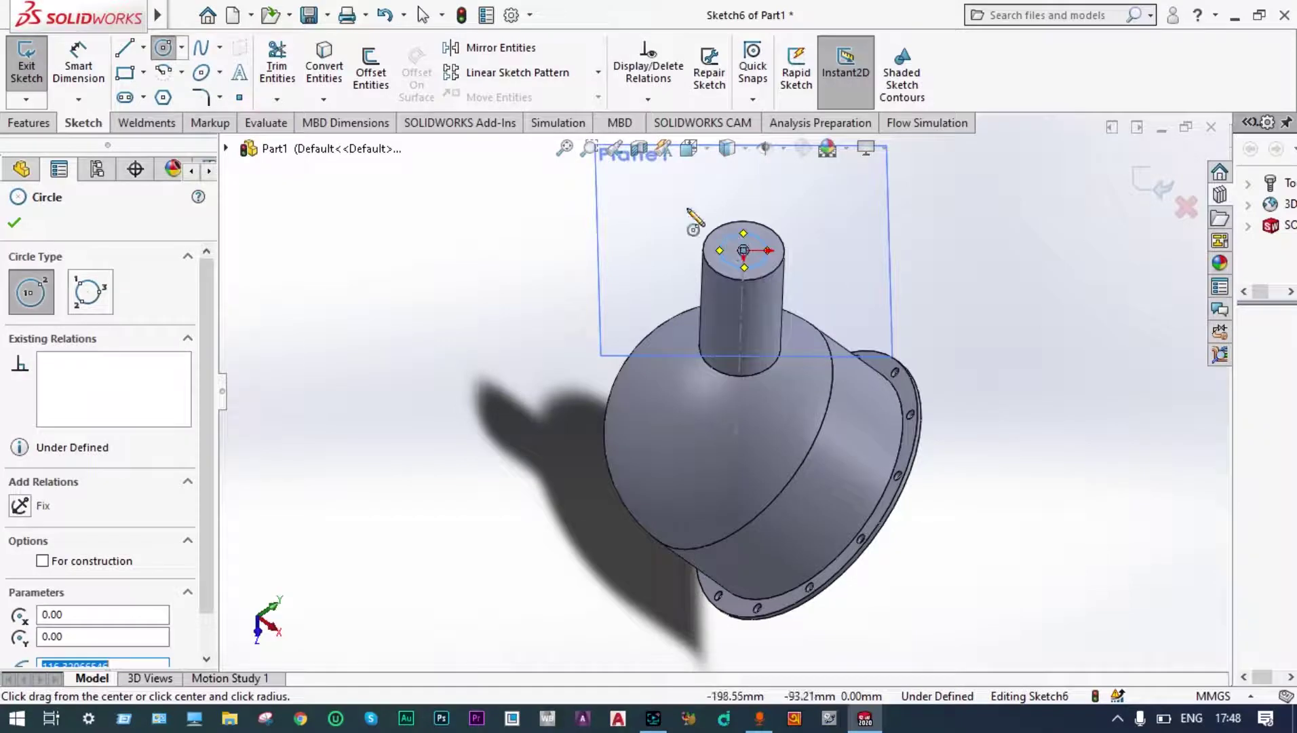
# - Dimension the nozzle bore circle's diameter as 300 mm and exit the sketch
pyautogui.click(78, 68)
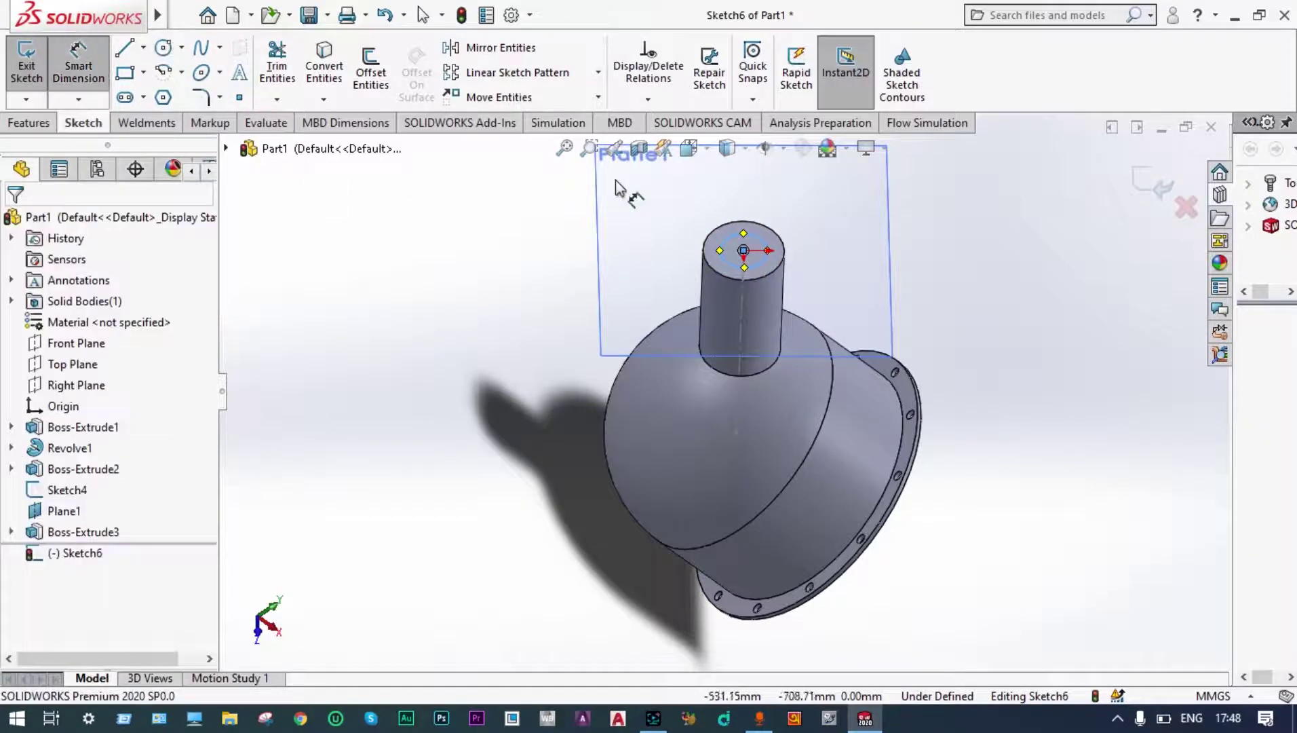
pyautogui.click(769, 252)
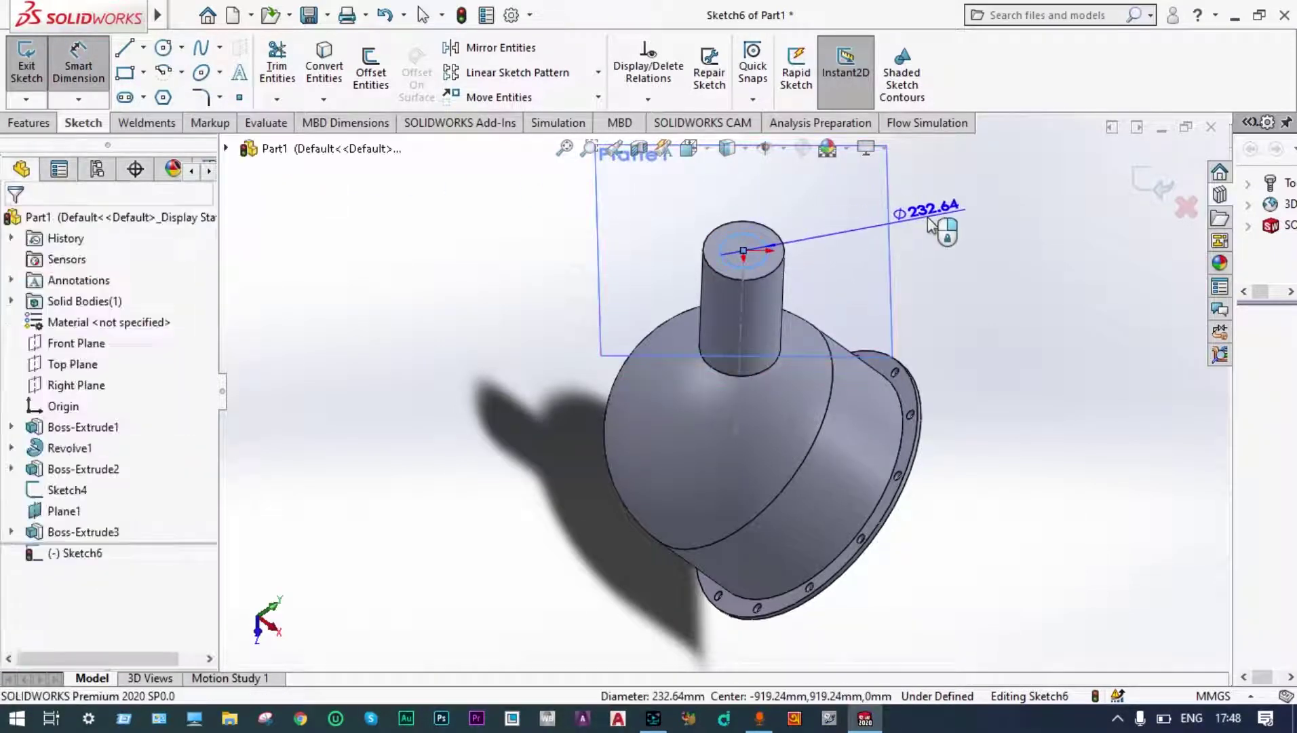
pyautogui.click(931, 224)
pyautogui.write('300')
pyautogui.press('Return')
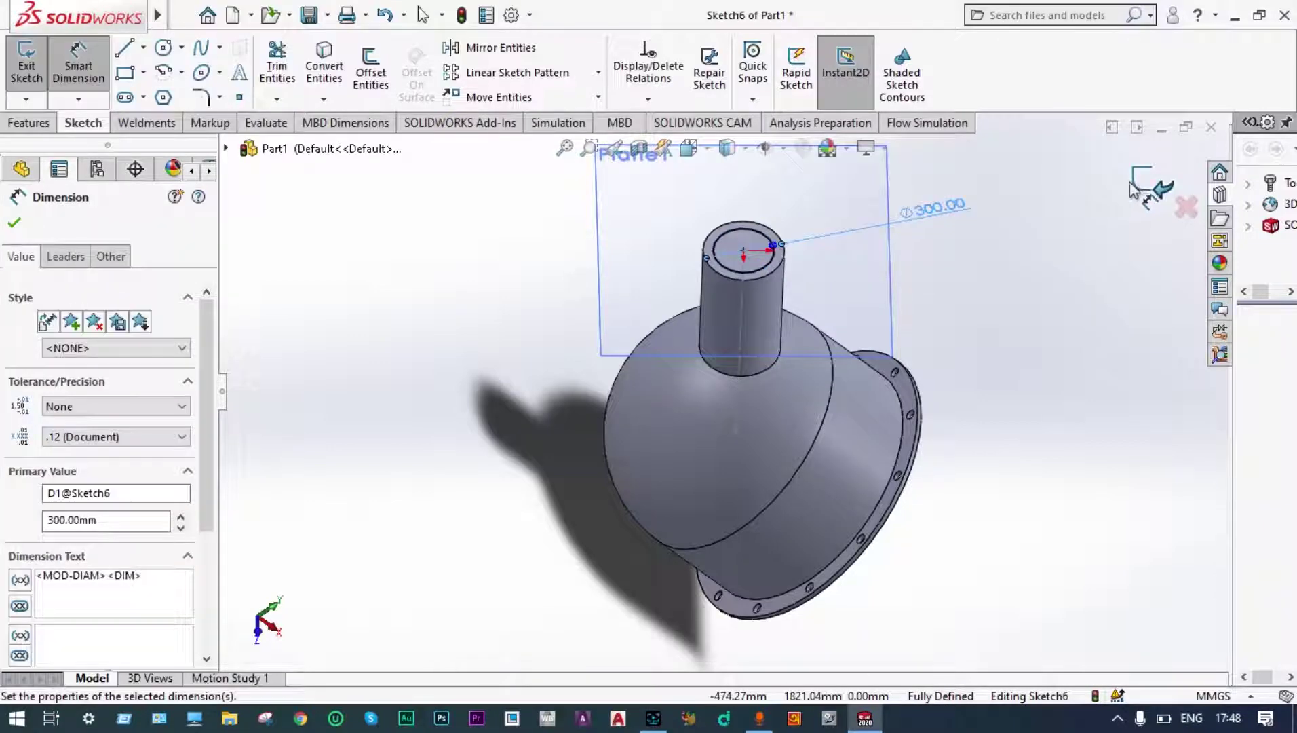
pyautogui.click(1142, 191)
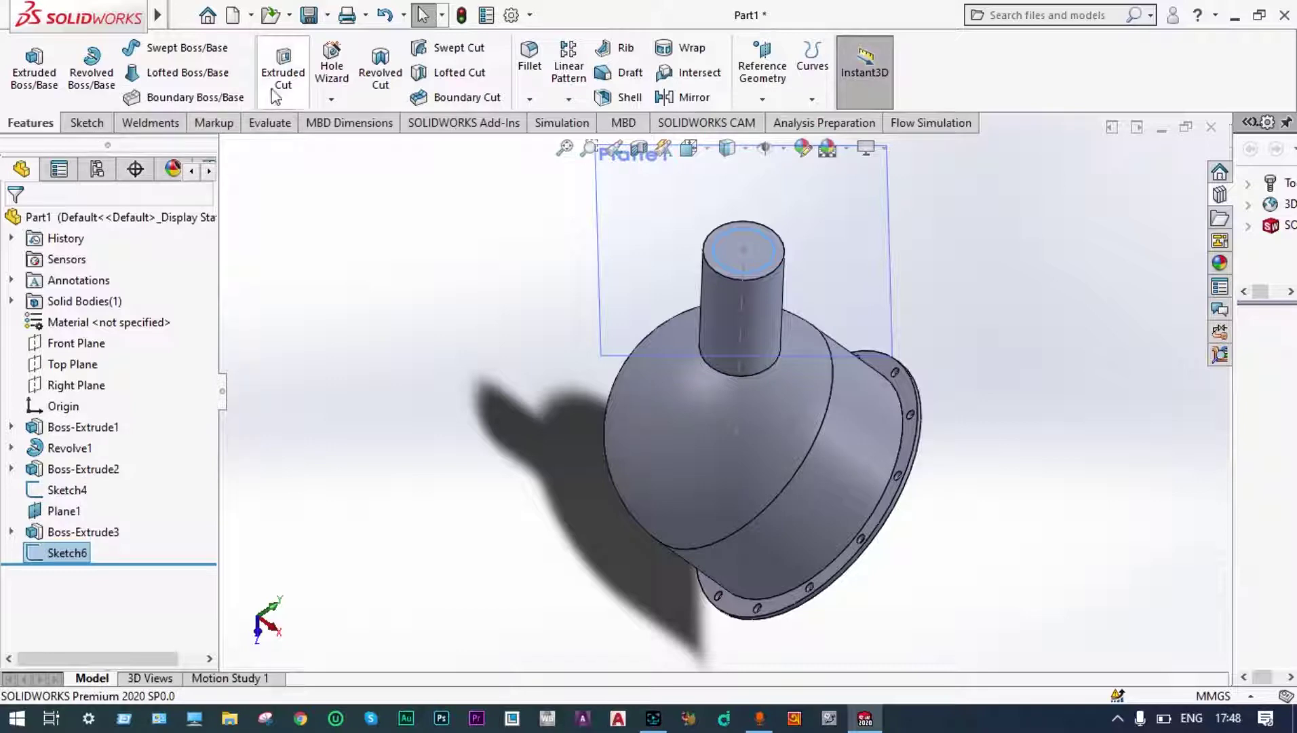
# - Cut-extrude the 300 mm circle through the nozzle up to the dome's inner surface
pyautogui.click(283, 71)
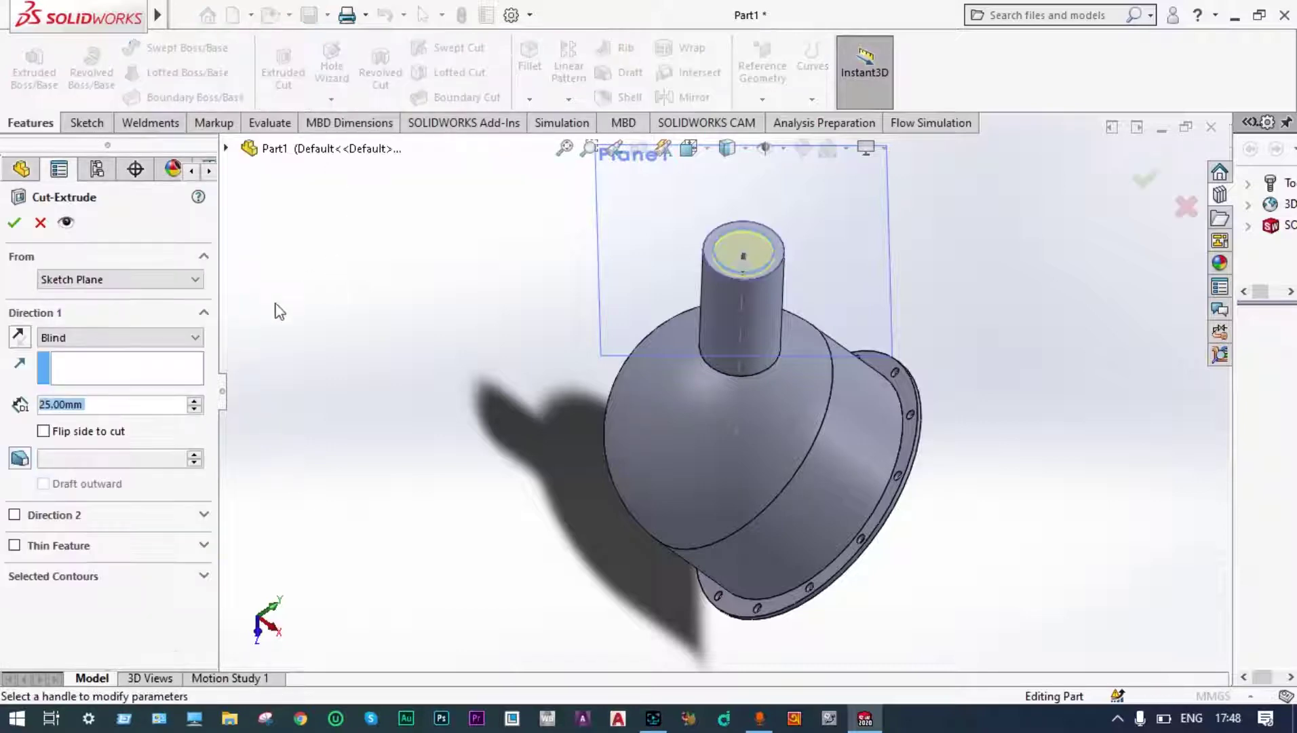
pyautogui.click(197, 339)
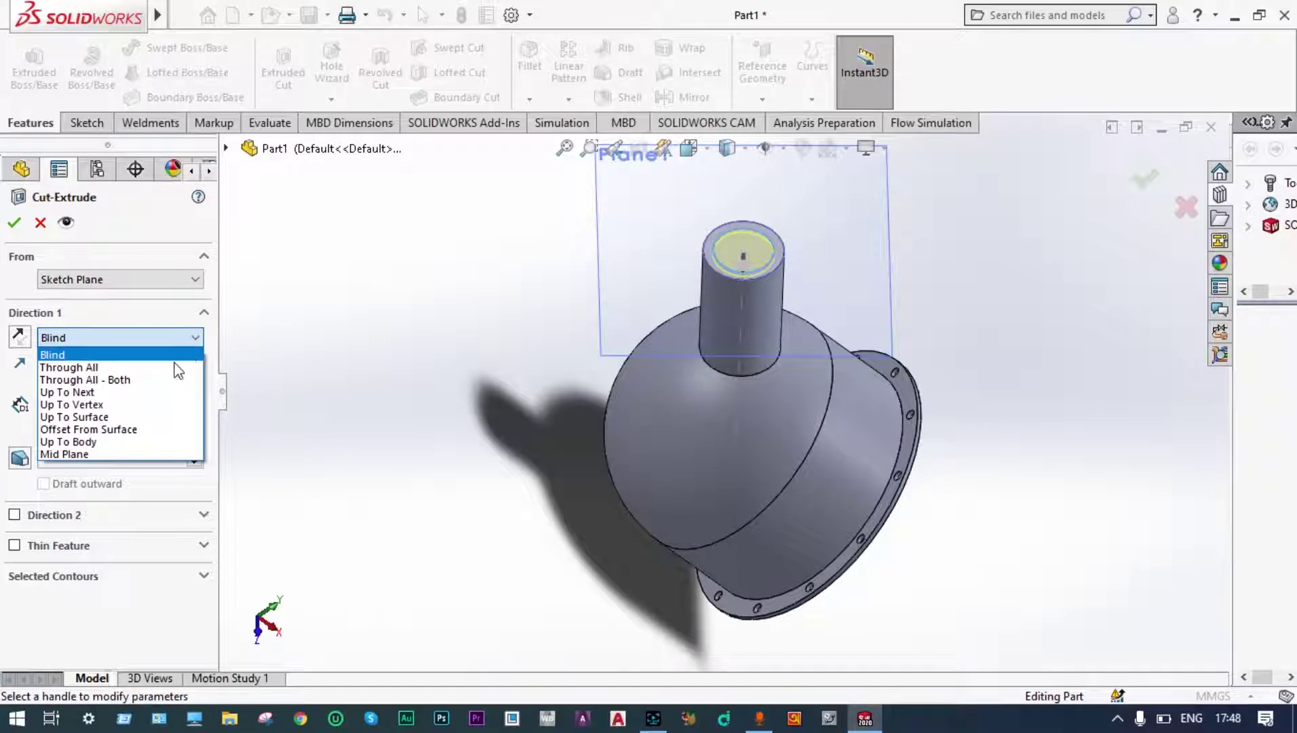
pyautogui.click(113, 419)
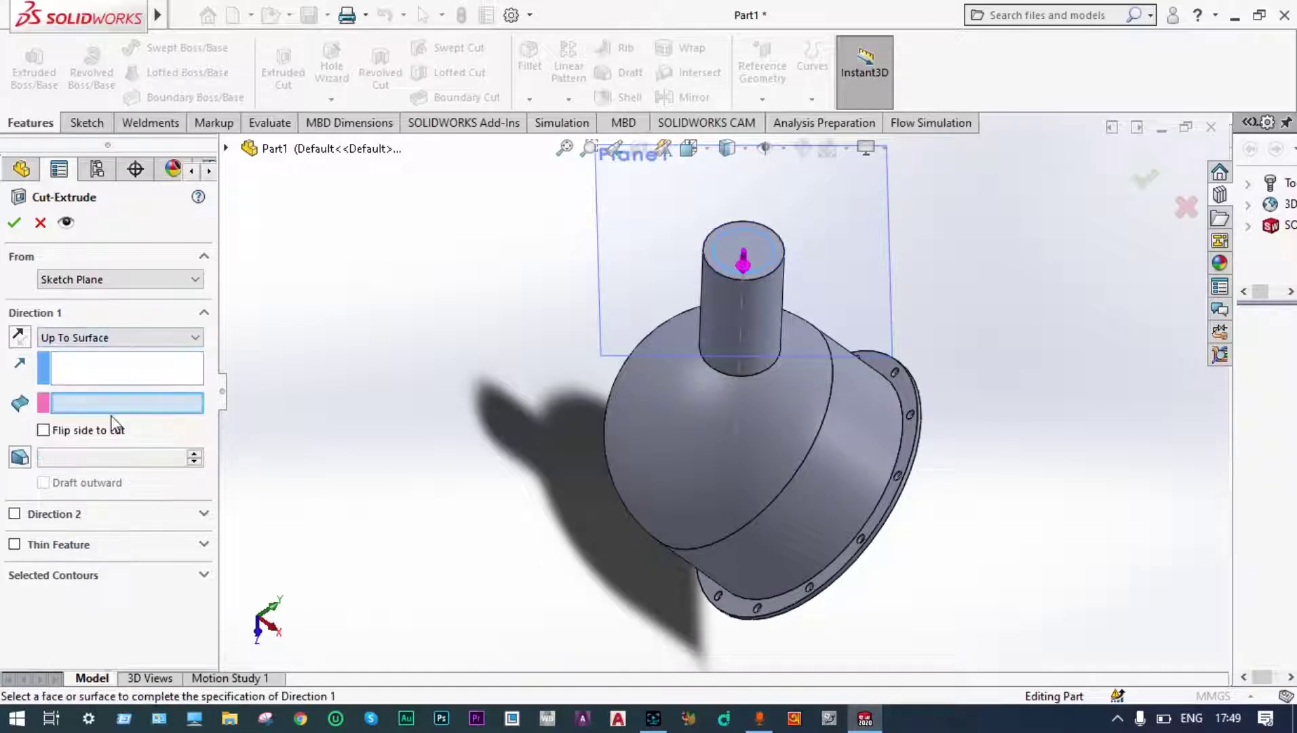
pyautogui.moveTo(448, 429); pyautogui.dragTo(278, 246, button='middle')
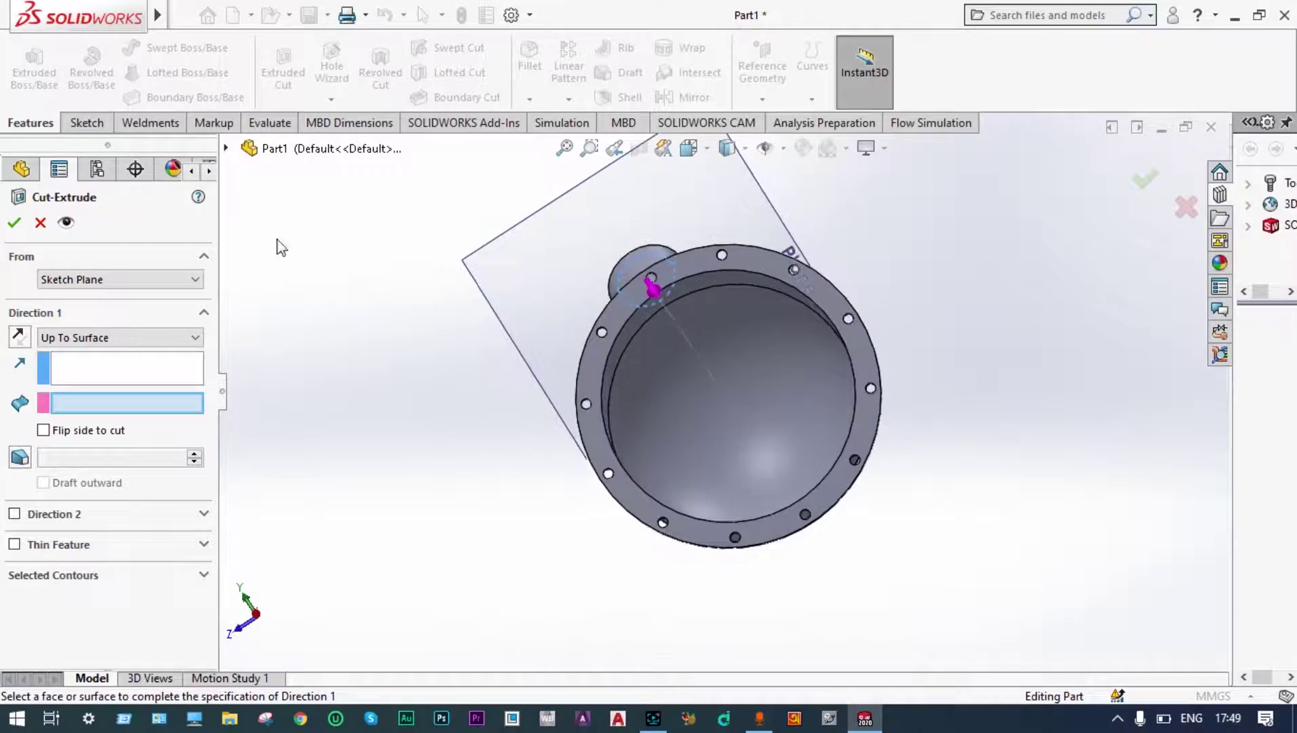
pyautogui.click(655, 343)
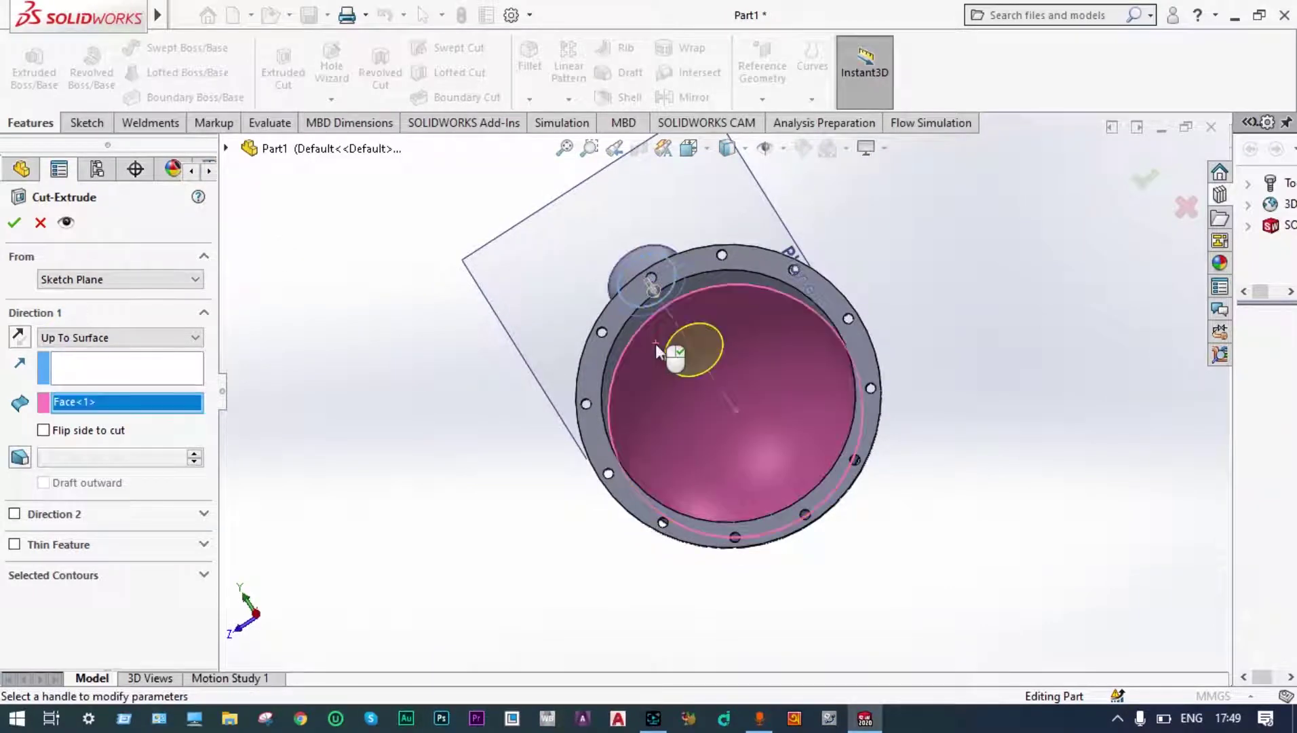
pyautogui.click(15, 225)
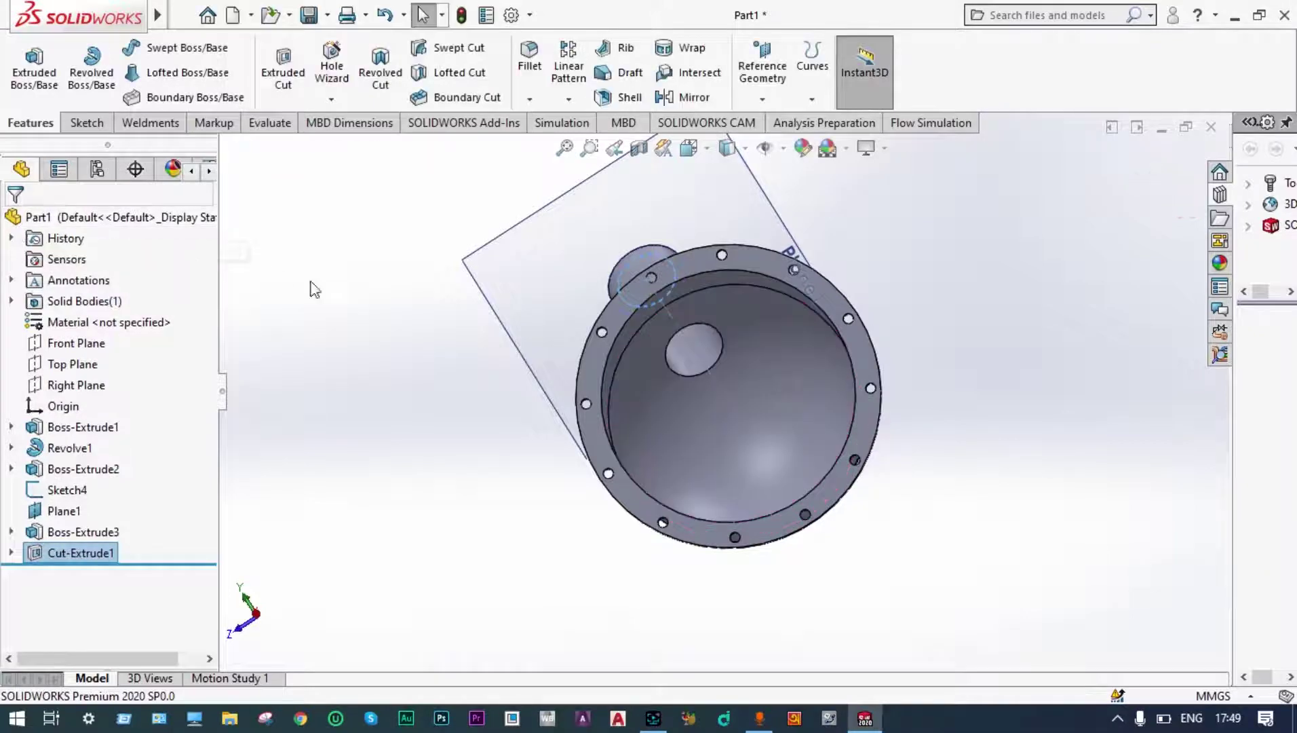
# - On the angled plane at the nozzle's end, viewed face-on, sketch a circle of 150 mm radius centred on the origin and matching the bore edge
pyautogui.moveTo(402, 310); pyautogui.dragTo(569, 406, button='middle')
pyautogui.scroll(-1, 1085, 289)
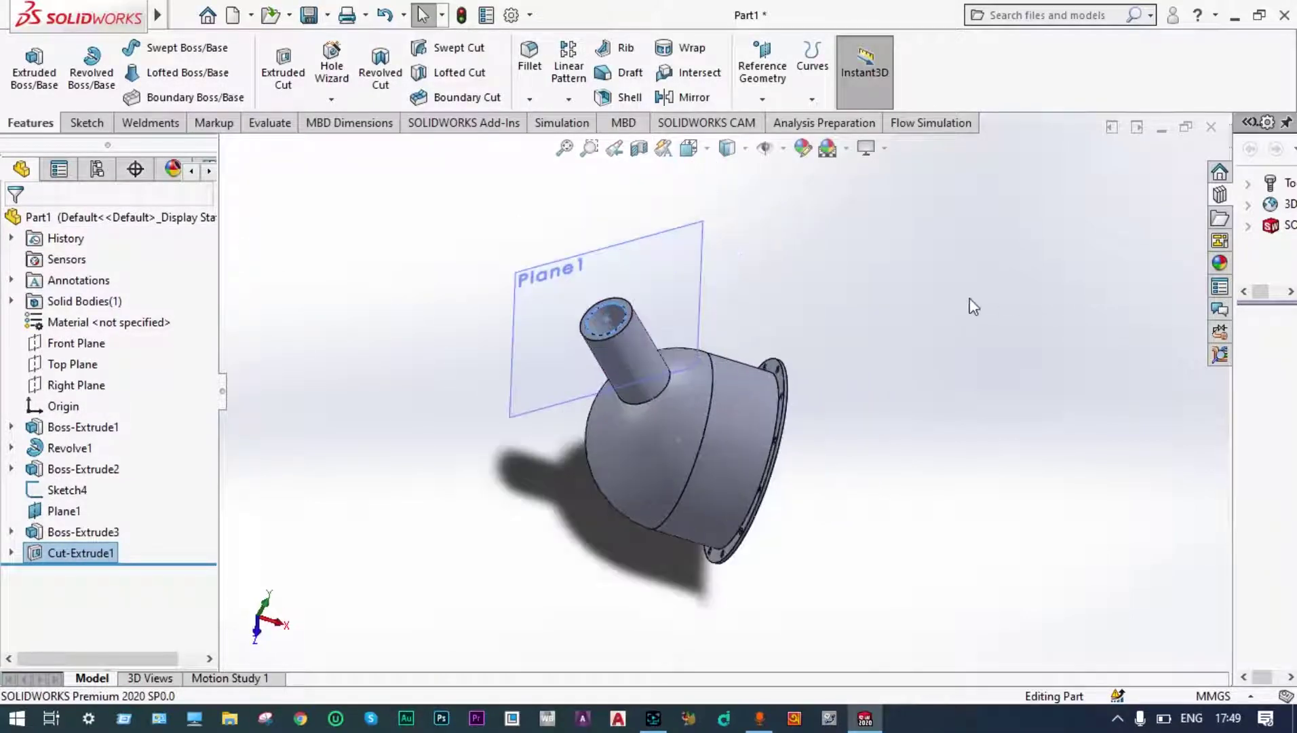
pyautogui.moveTo(968, 299); pyautogui.dragTo(997, 275, button='middle')
pyautogui.scroll(-2, 685, 332)
pyautogui.click(64, 511)
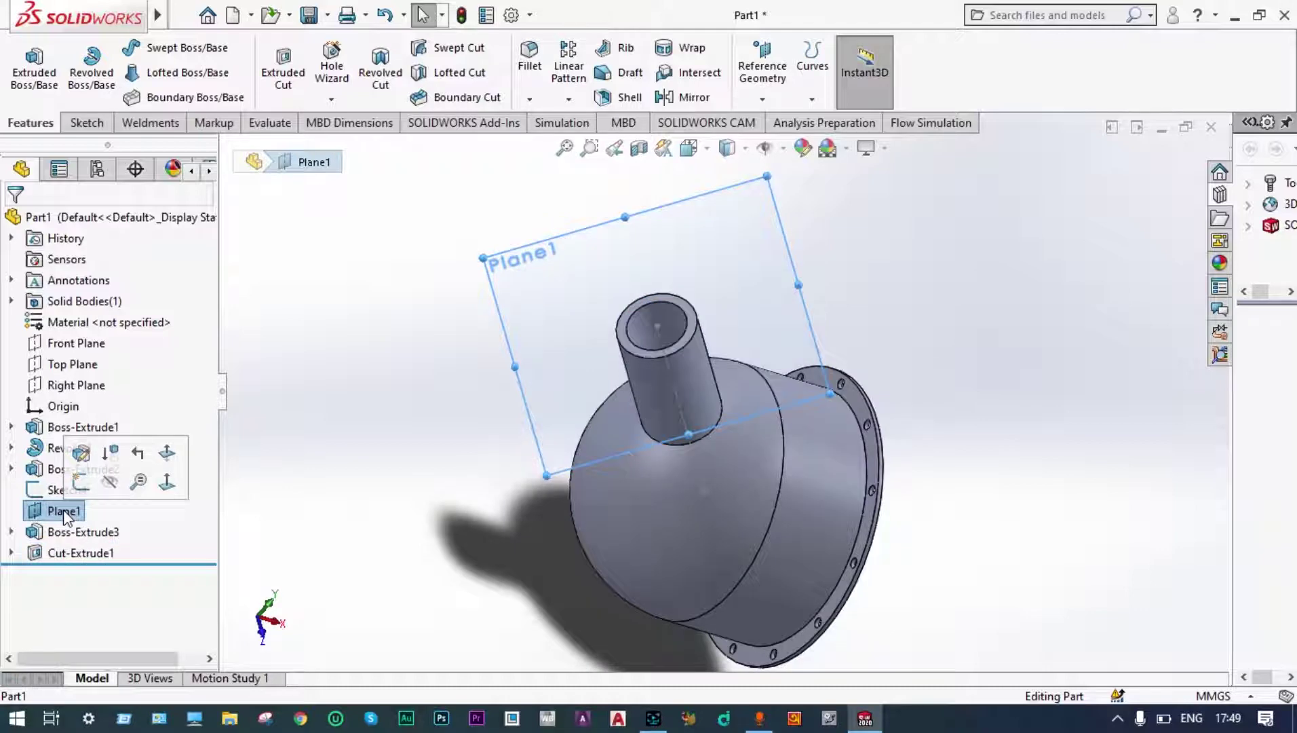
pyautogui.click(80, 482)
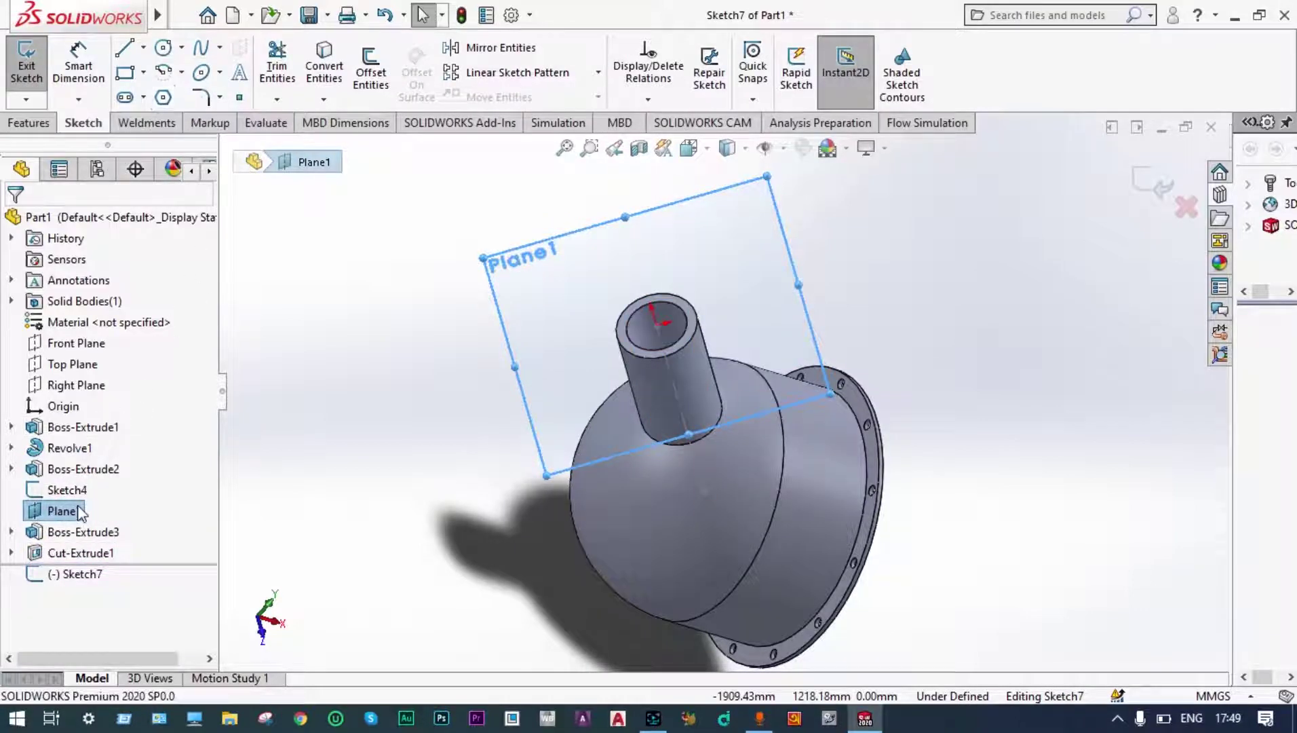
pyautogui.rightClick(80, 514)
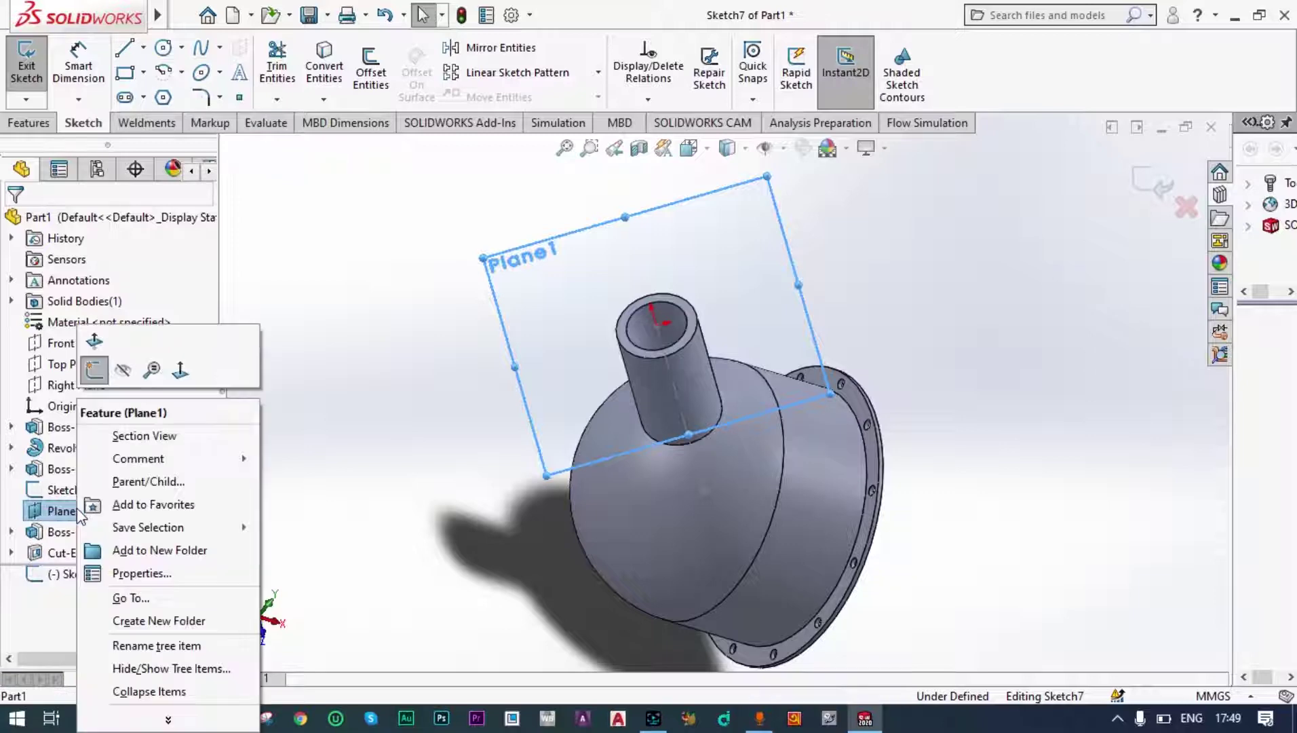
pyautogui.click(190, 367)
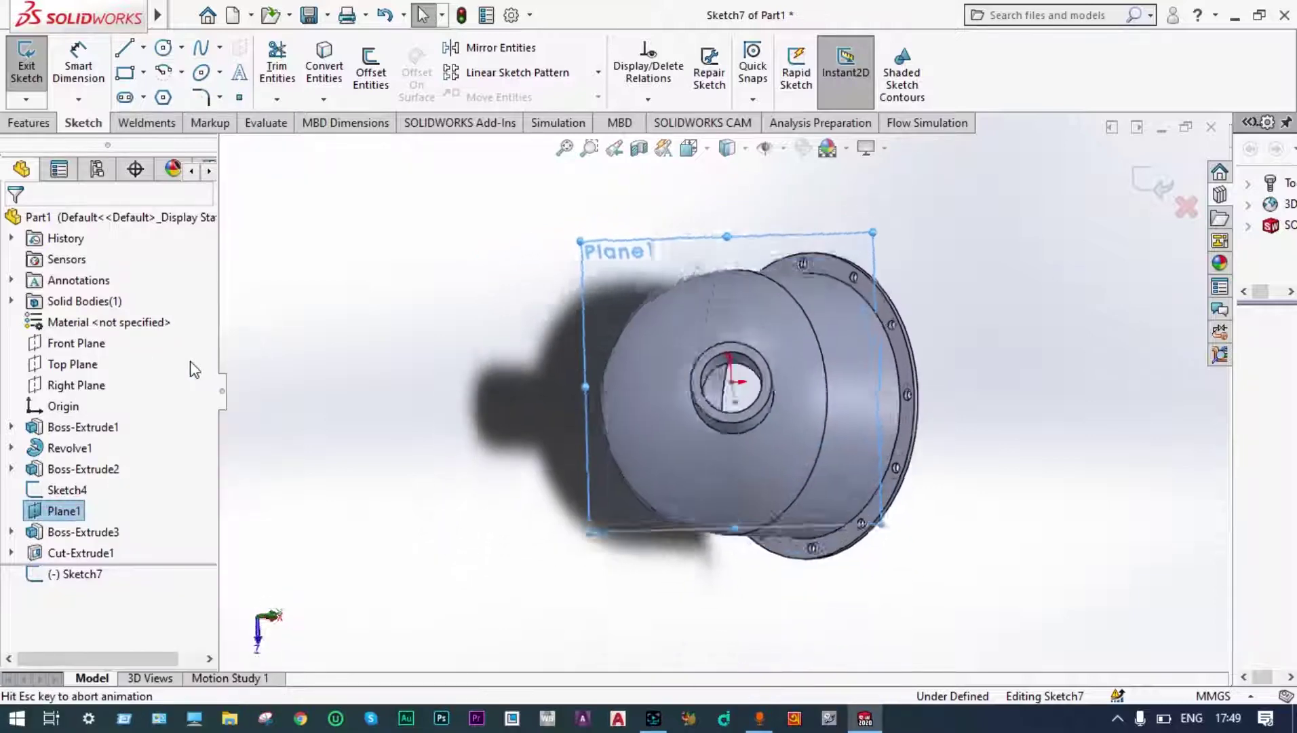
pyautogui.click(163, 49)
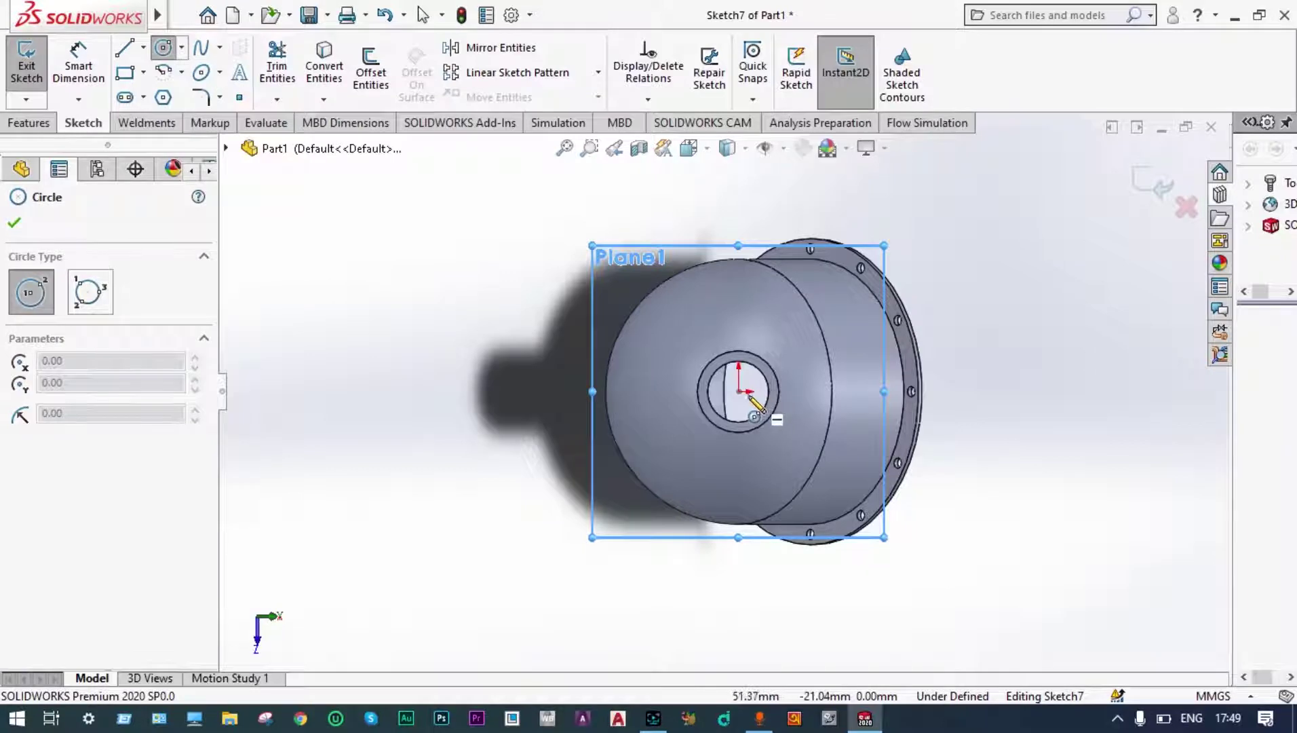
pyautogui.click(738, 391)
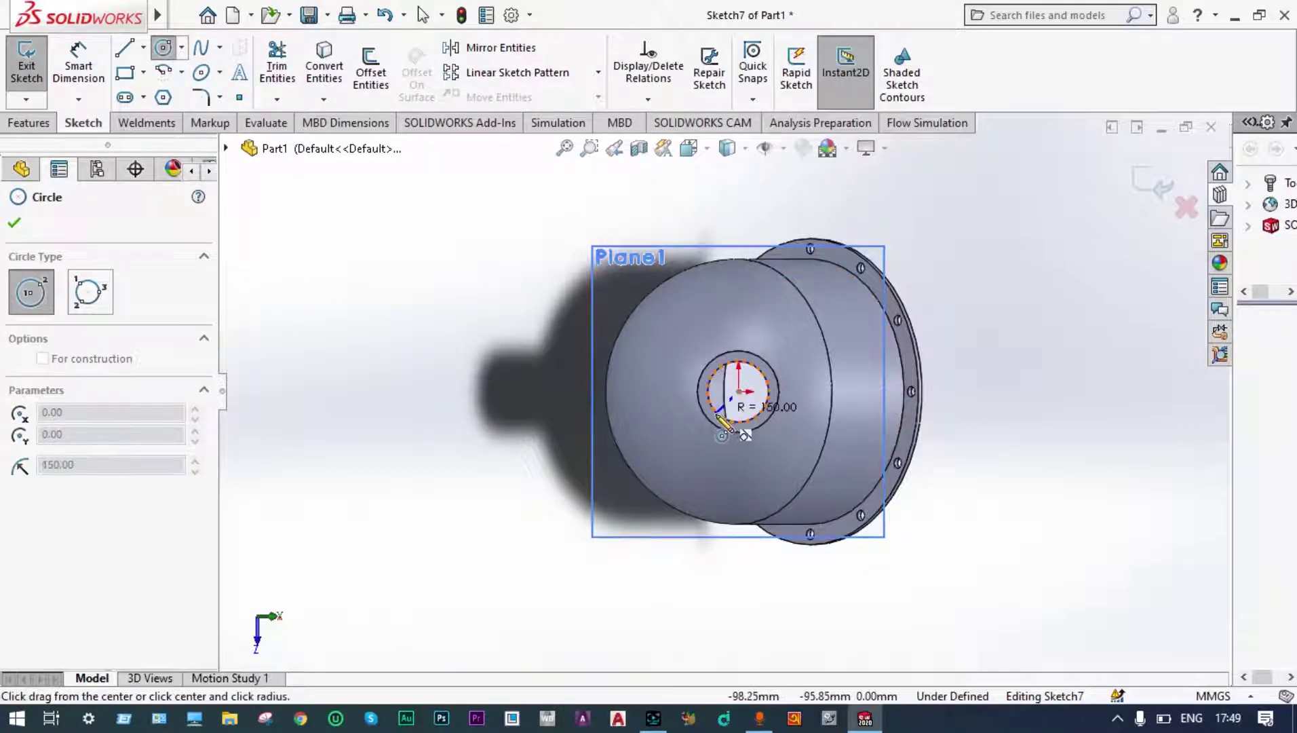
pyautogui.click(720, 416)
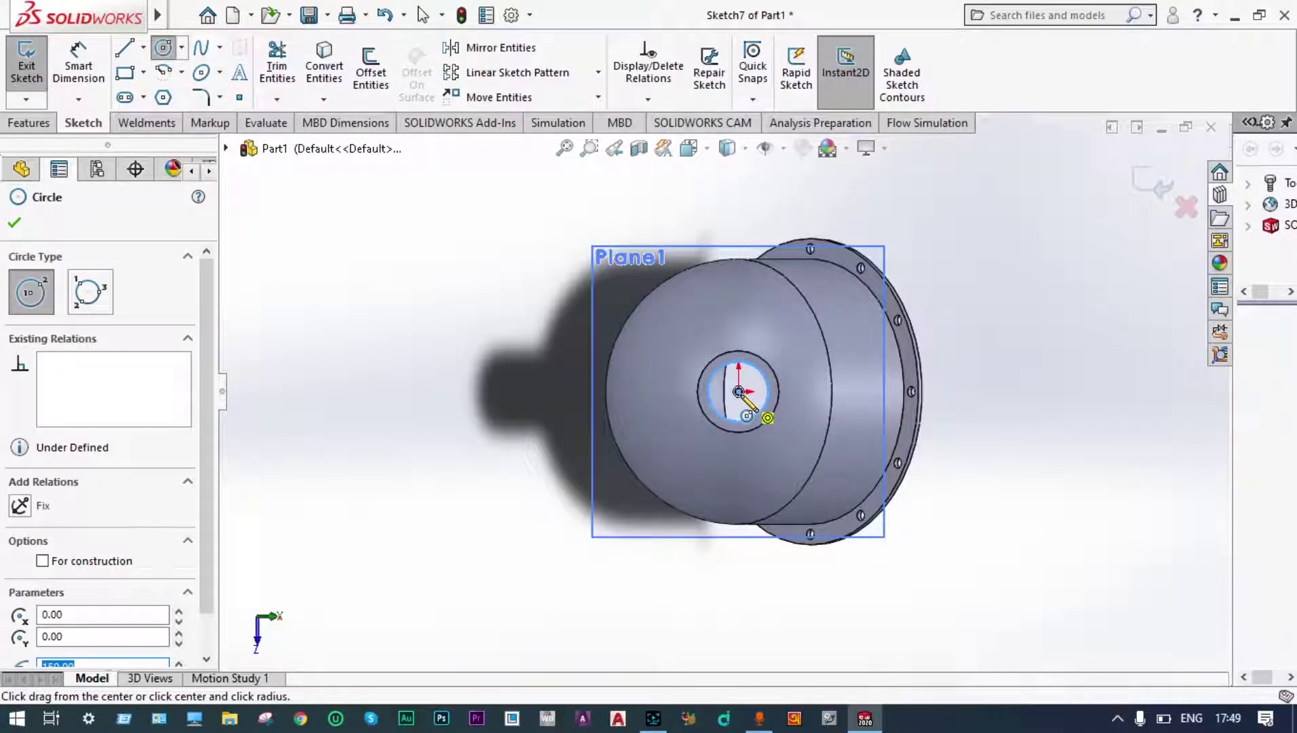
# - Sketch a larger concentric circle about 667 mm in diameter around the nozzle and dimension its diameter as 500 mm
pyautogui.click(738, 391)
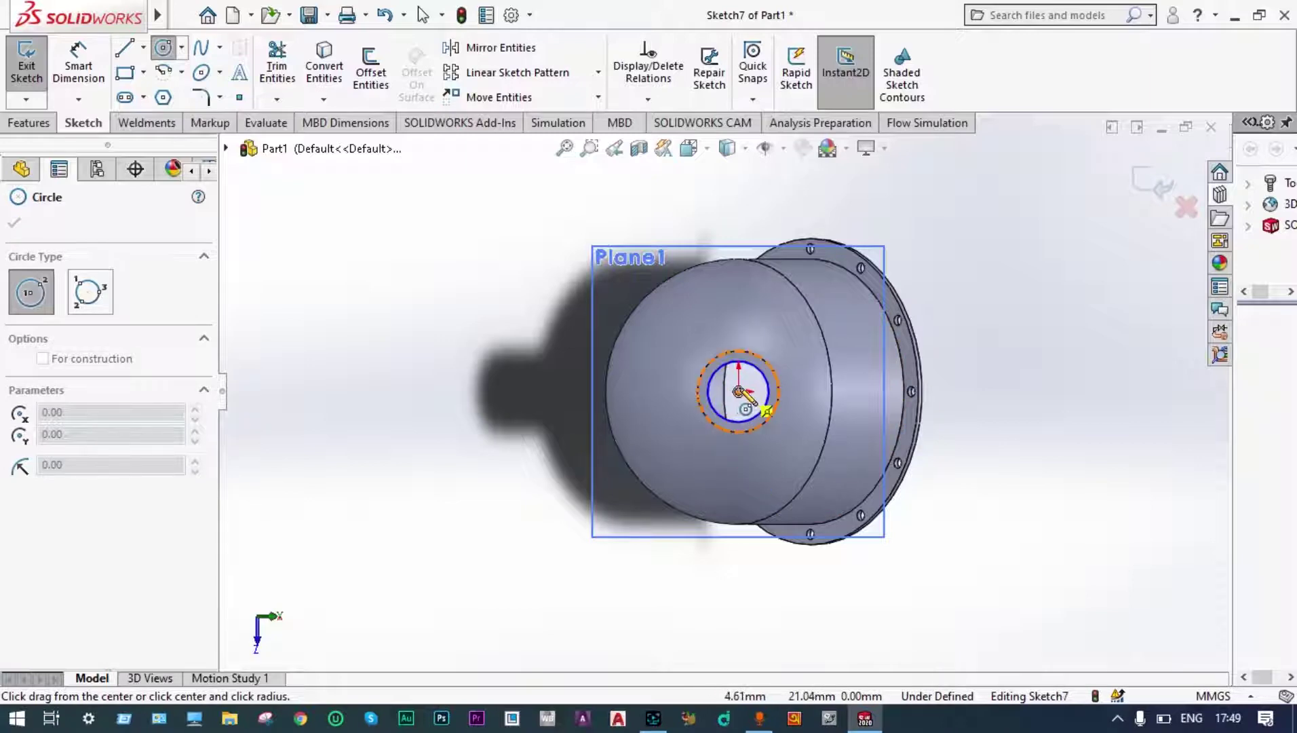
pyautogui.click(689, 438)
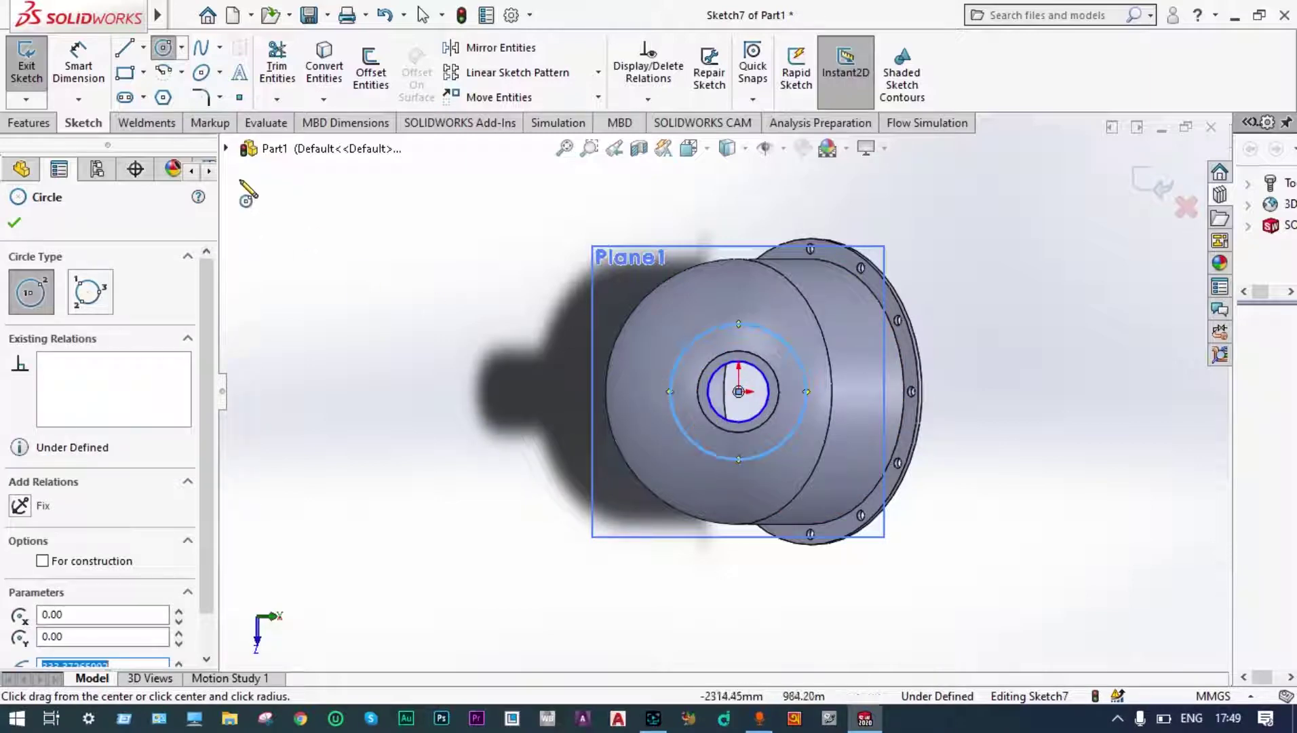
pyautogui.click(80, 72)
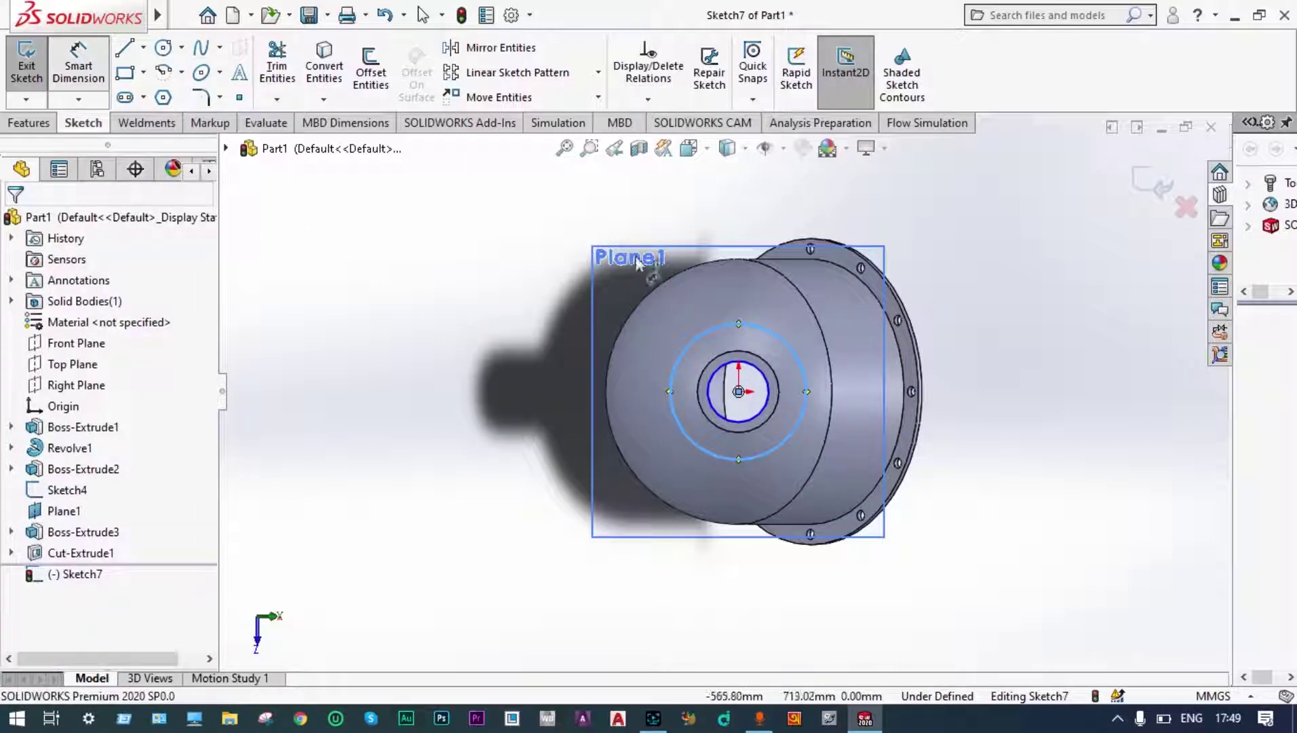
pyautogui.click(701, 333)
pyautogui.click(517, 323)
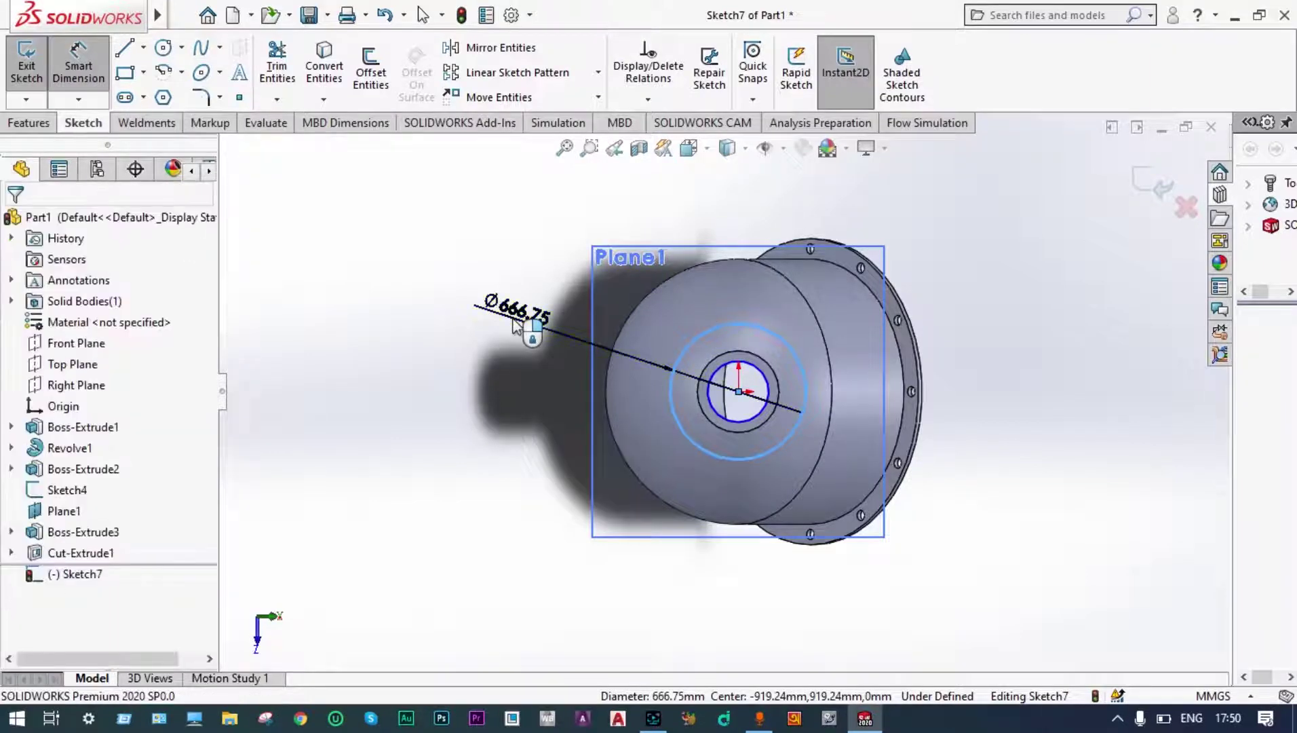
pyautogui.write('500')
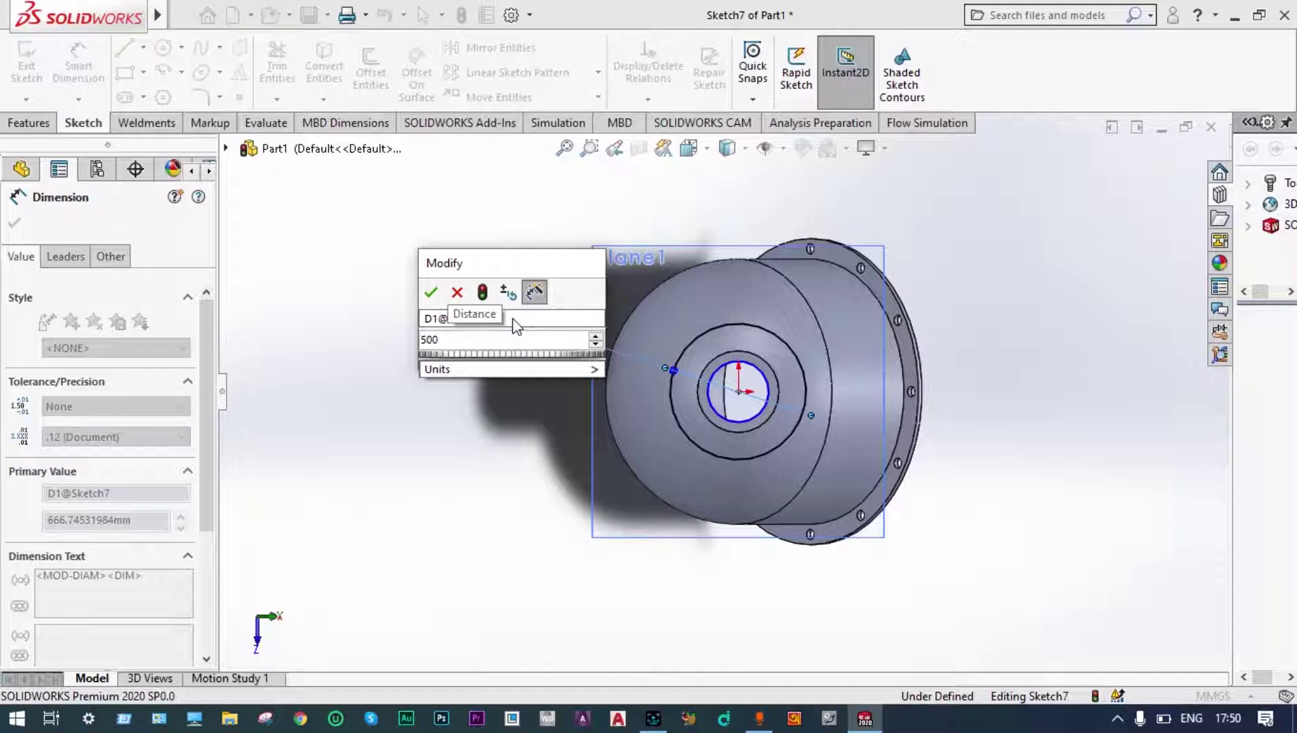
pyautogui.press('Return')
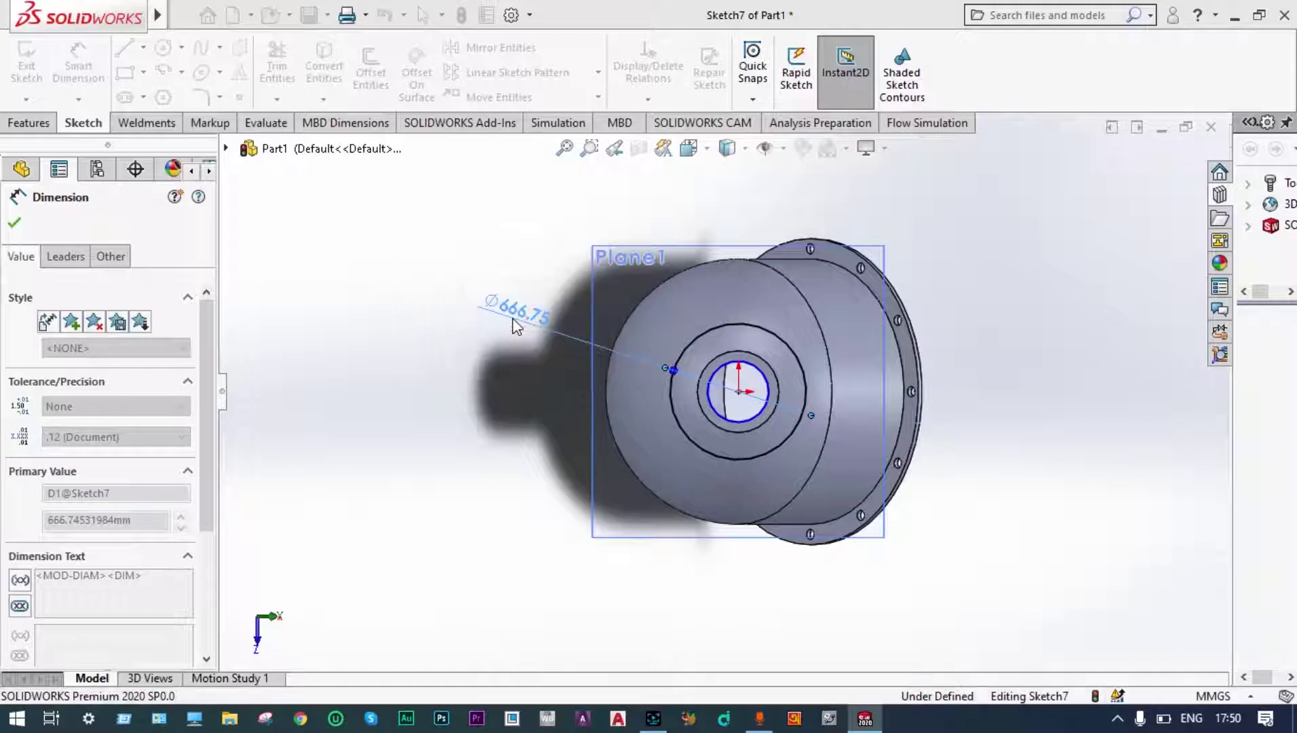
# - Exit the nozzle-end sketch and extrude its ring 100 mm as a merged boss to form the nozzle flange
pyautogui.click(1146, 192)
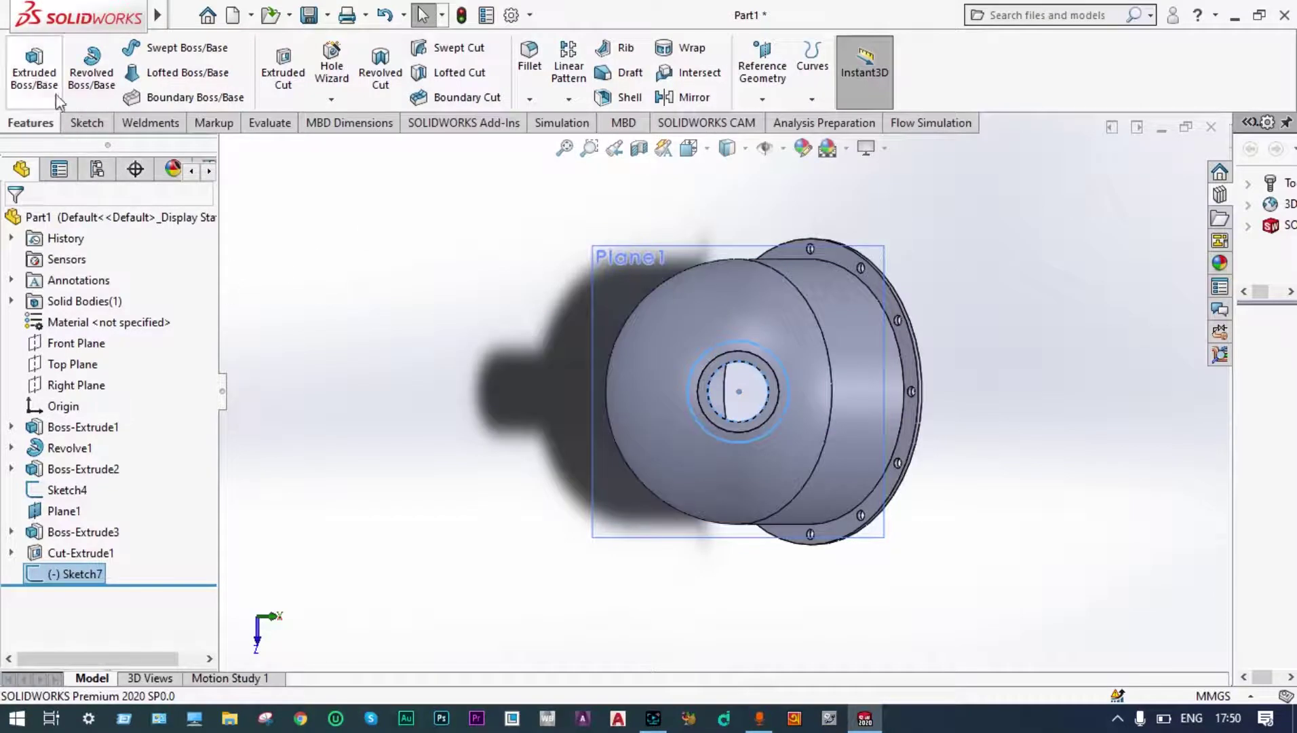
pyautogui.click(34, 71)
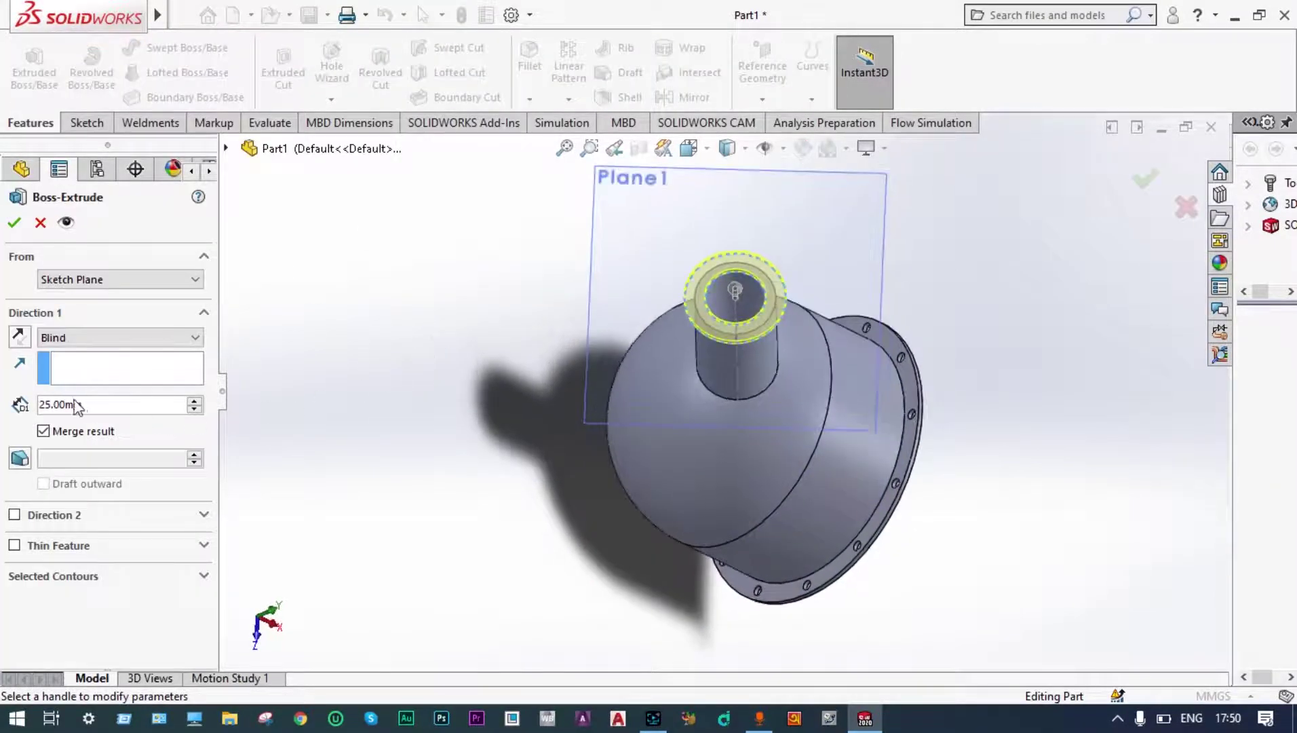
pyautogui.doubleClick(50, 404)
pyautogui.write('100')
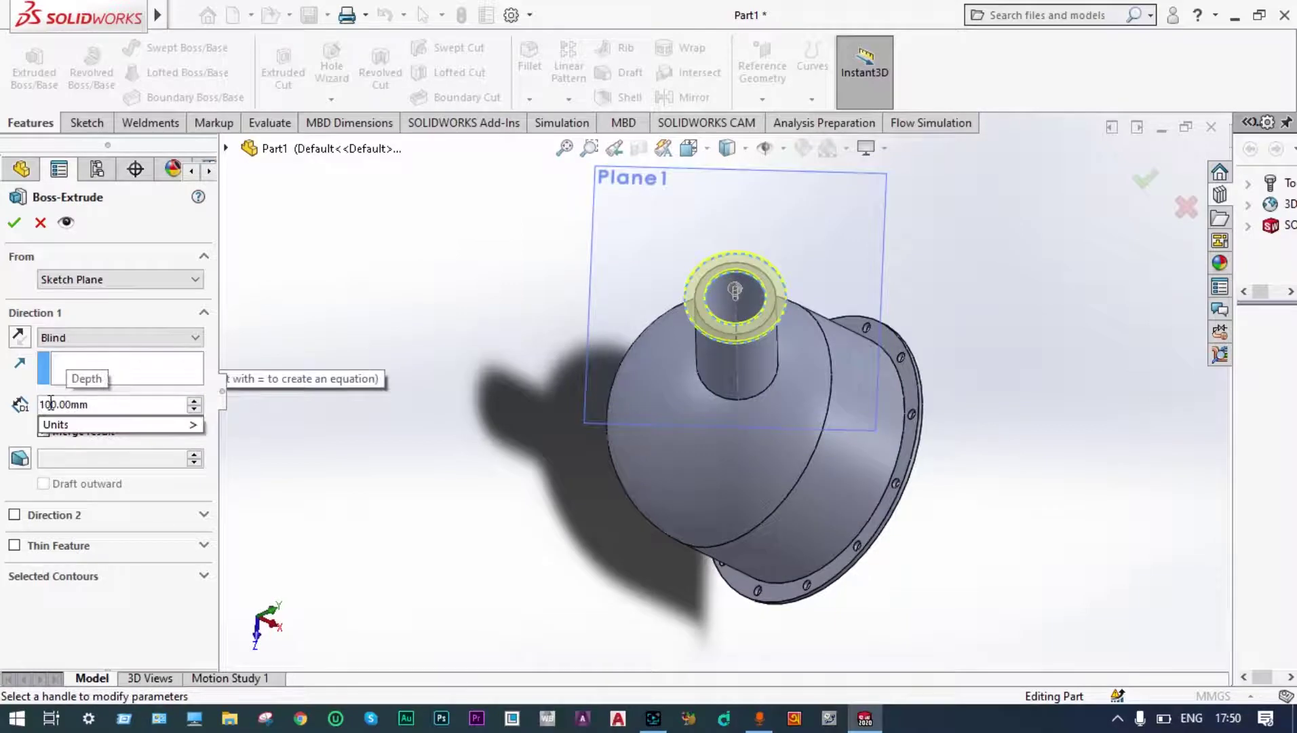
pyautogui.press('Return')
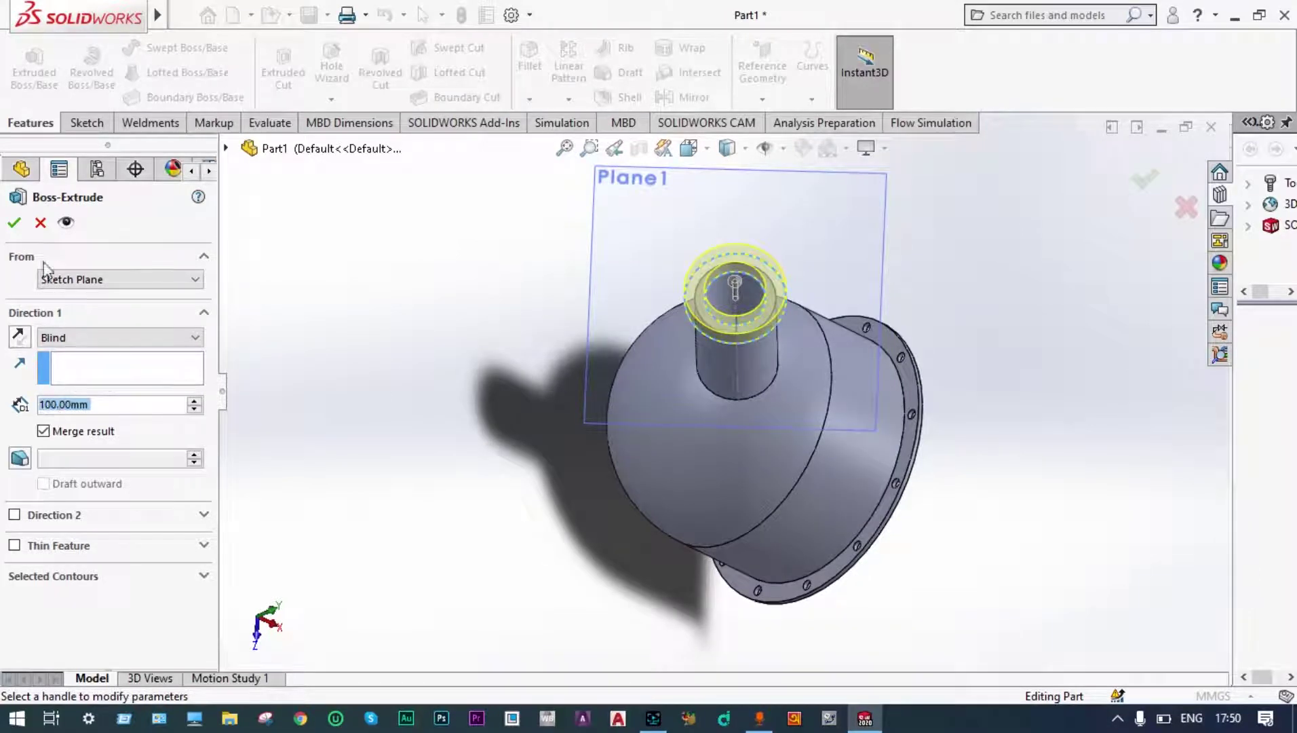
pyautogui.click(13, 224)
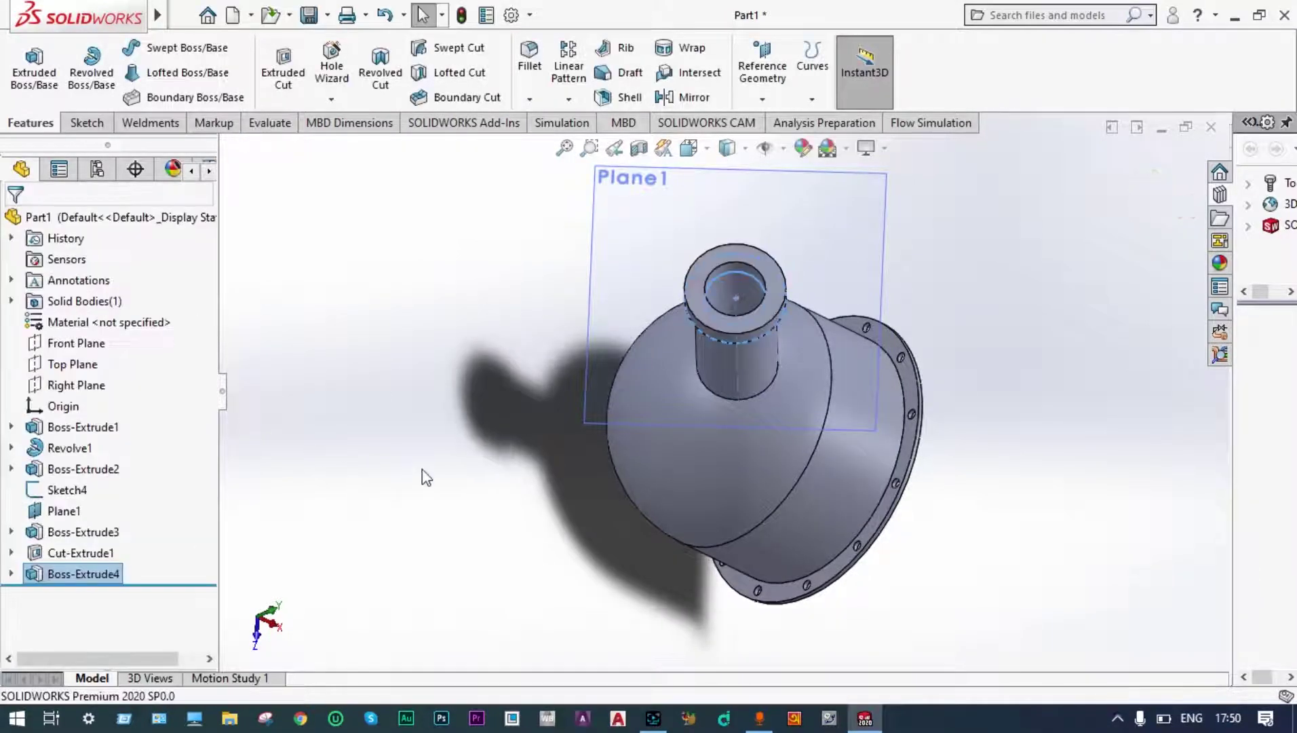
# - Hide the angled reference plane at the nozzle's end and the line sketch running along the nozzle's axis
pyautogui.moveTo(423, 475); pyautogui.dragTo(473, 386, button='middle')
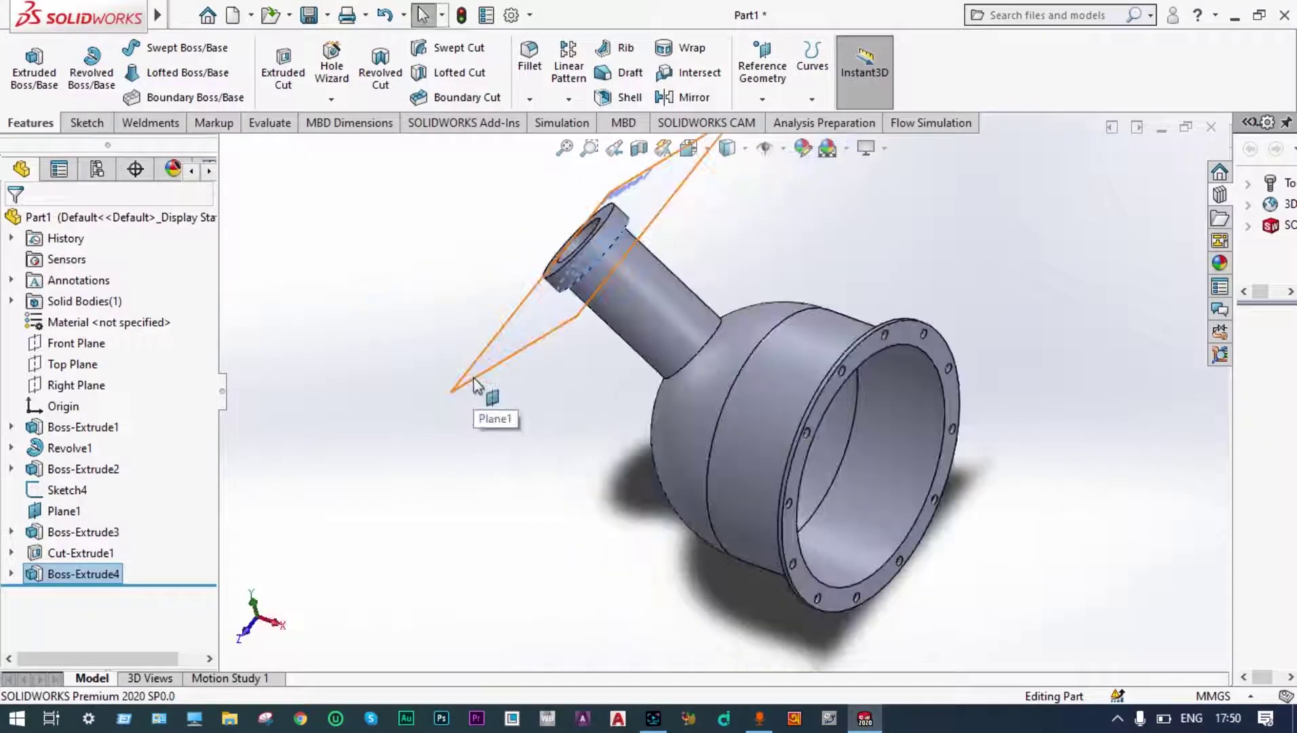
pyautogui.rightClick(475, 384)
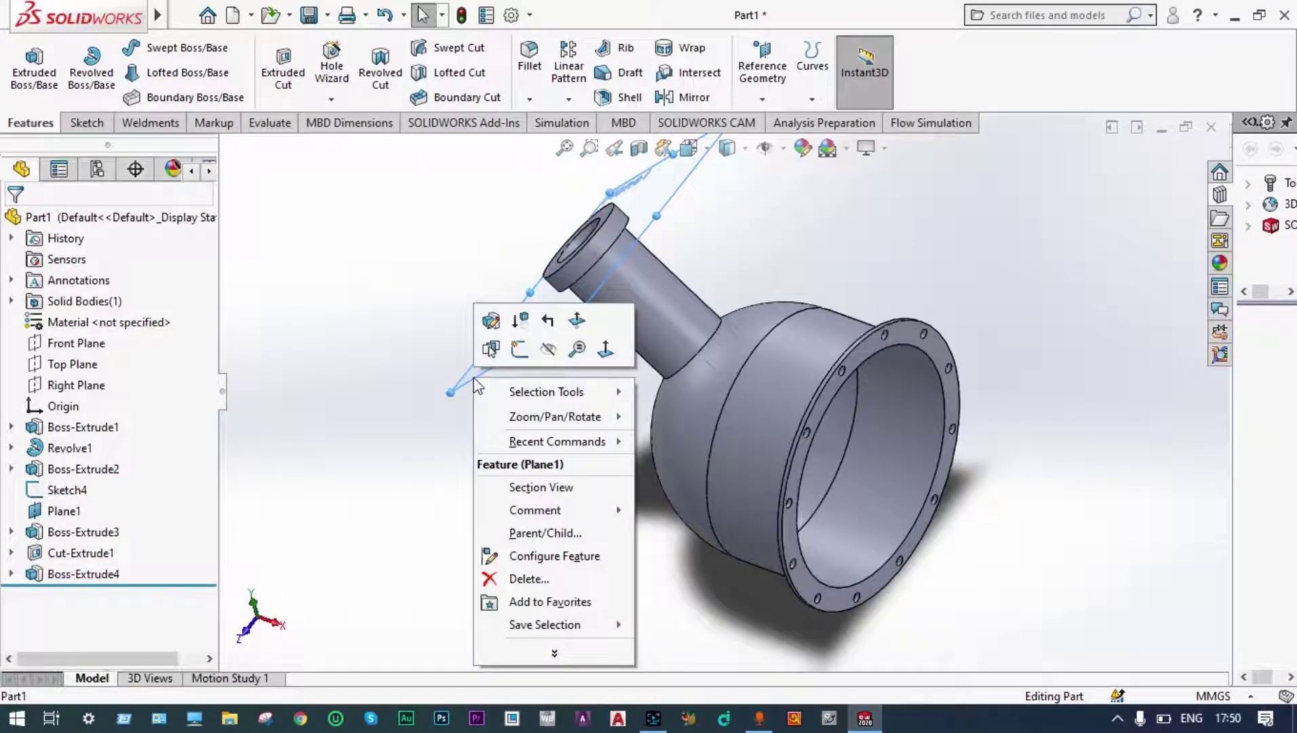
pyautogui.click(550, 348)
pyautogui.moveTo(510, 506); pyautogui.dragTo(542, 493, button='middle')
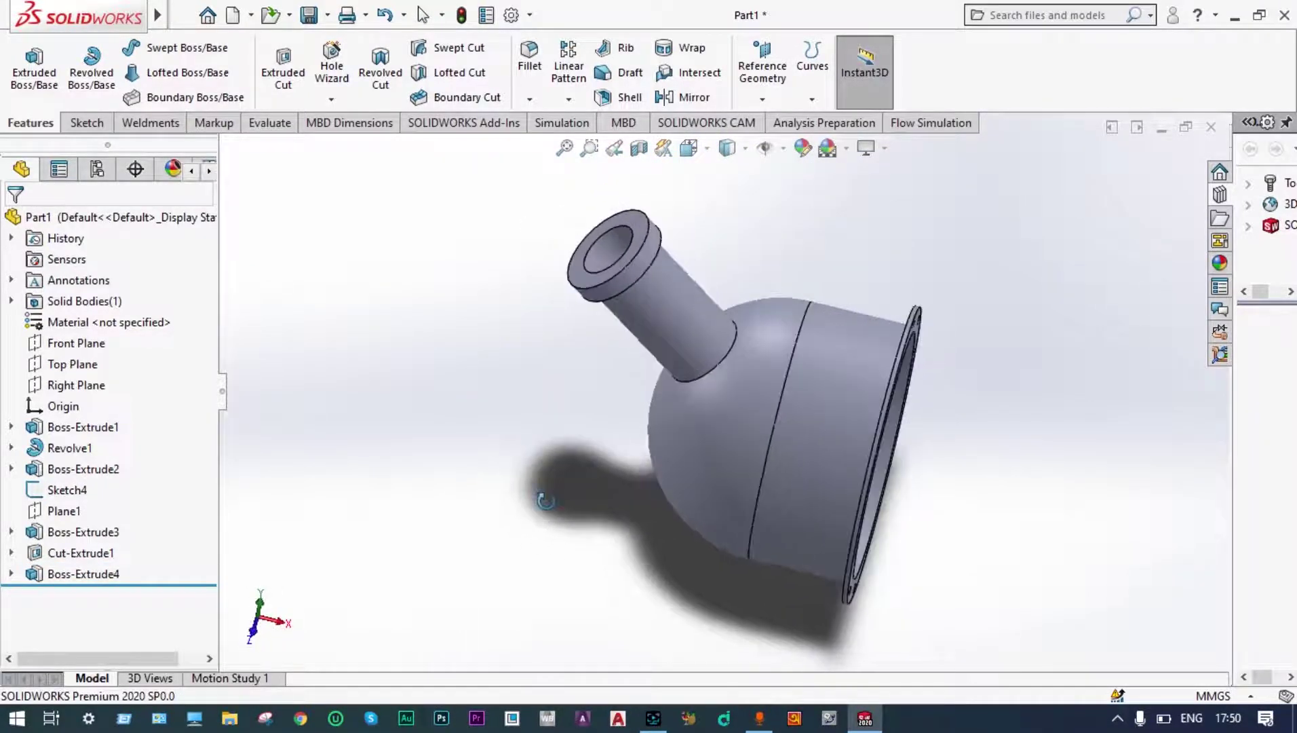
pyautogui.rightClick(708, 352)
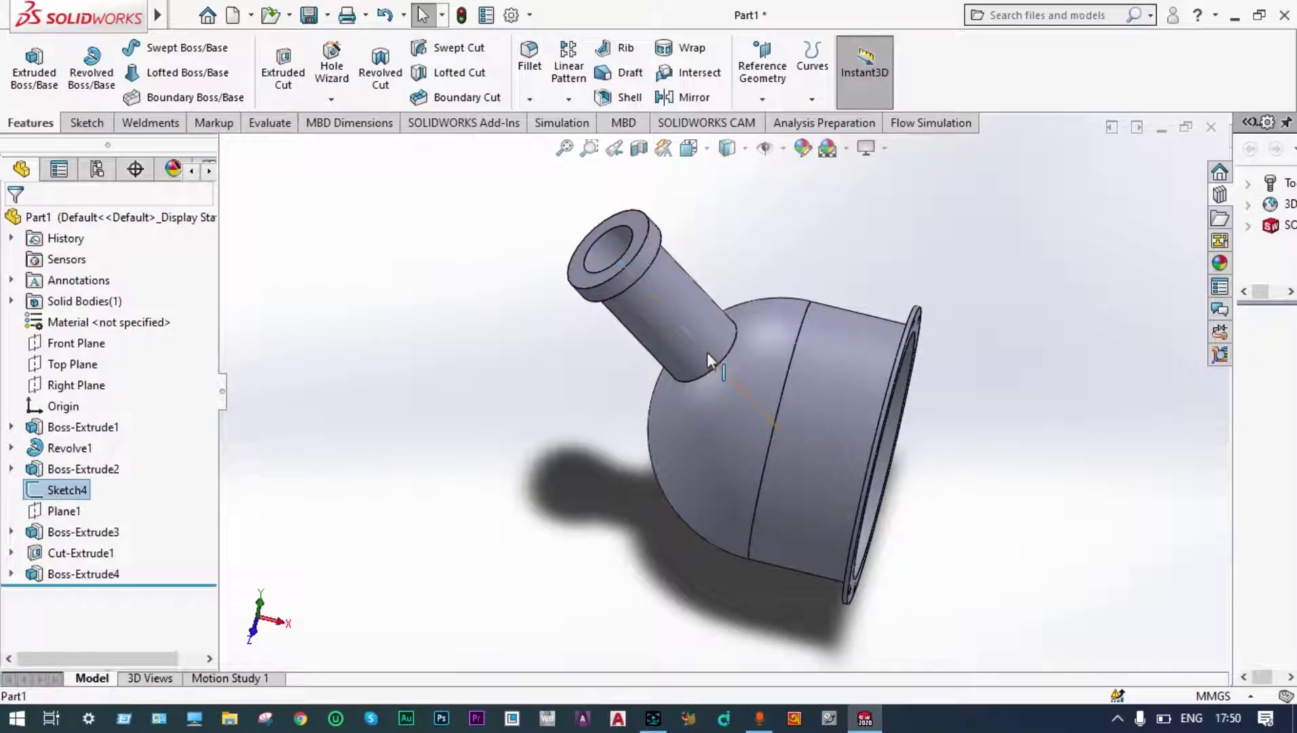
pyautogui.click(746, 327)
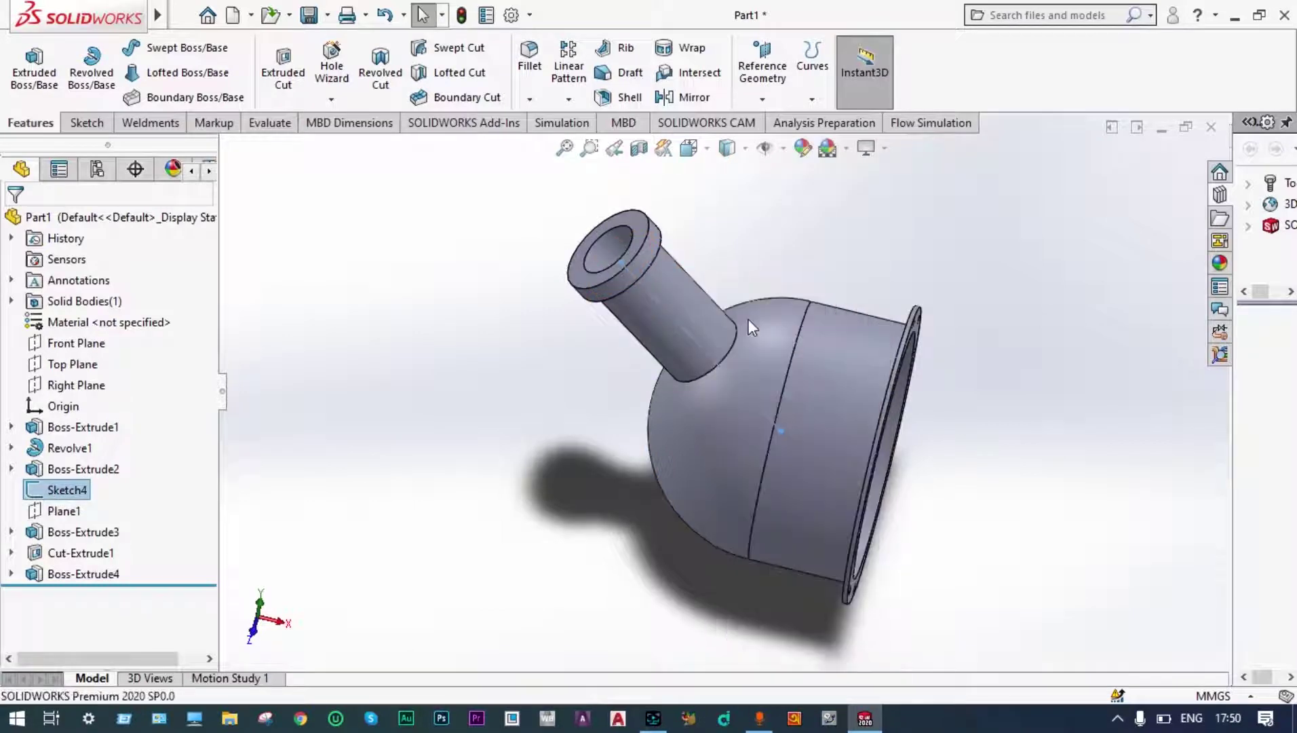
pyautogui.moveTo(831, 237)
pyautogui.mouseDown(button='middle')
pyautogui.moveTo(842, 211)
pyautogui.moveTo(741, 348)
pyautogui.moveTo(732, 278)
pyautogui.moveTo(712, 272)
pyautogui.moveTo(826, 270)
pyautogui.moveTo(822, 283)
pyautogui.mouseUp(button='middle')
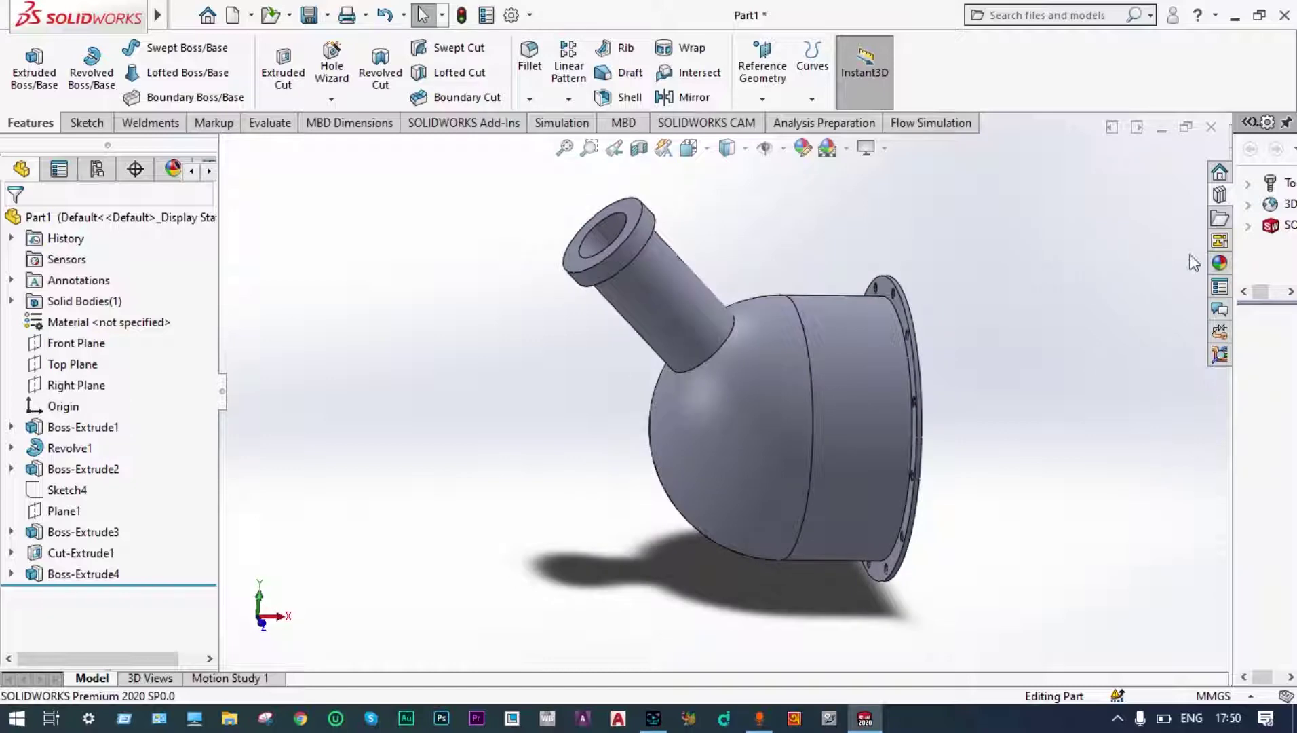
# - Apply the brushed steel appearance from the Metal > Steel library to the whole part
pyautogui.click(1225, 266)
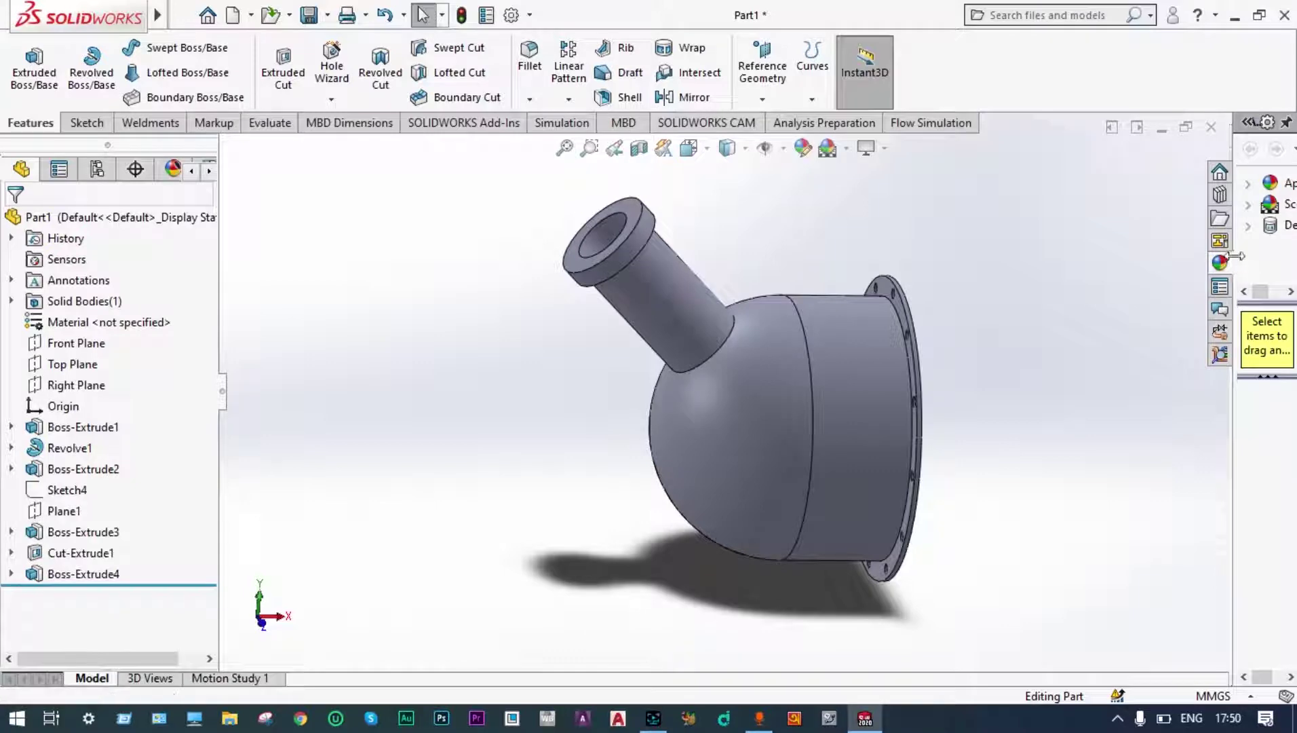
pyautogui.moveTo(1236, 257); pyautogui.dragTo(1082, 277)
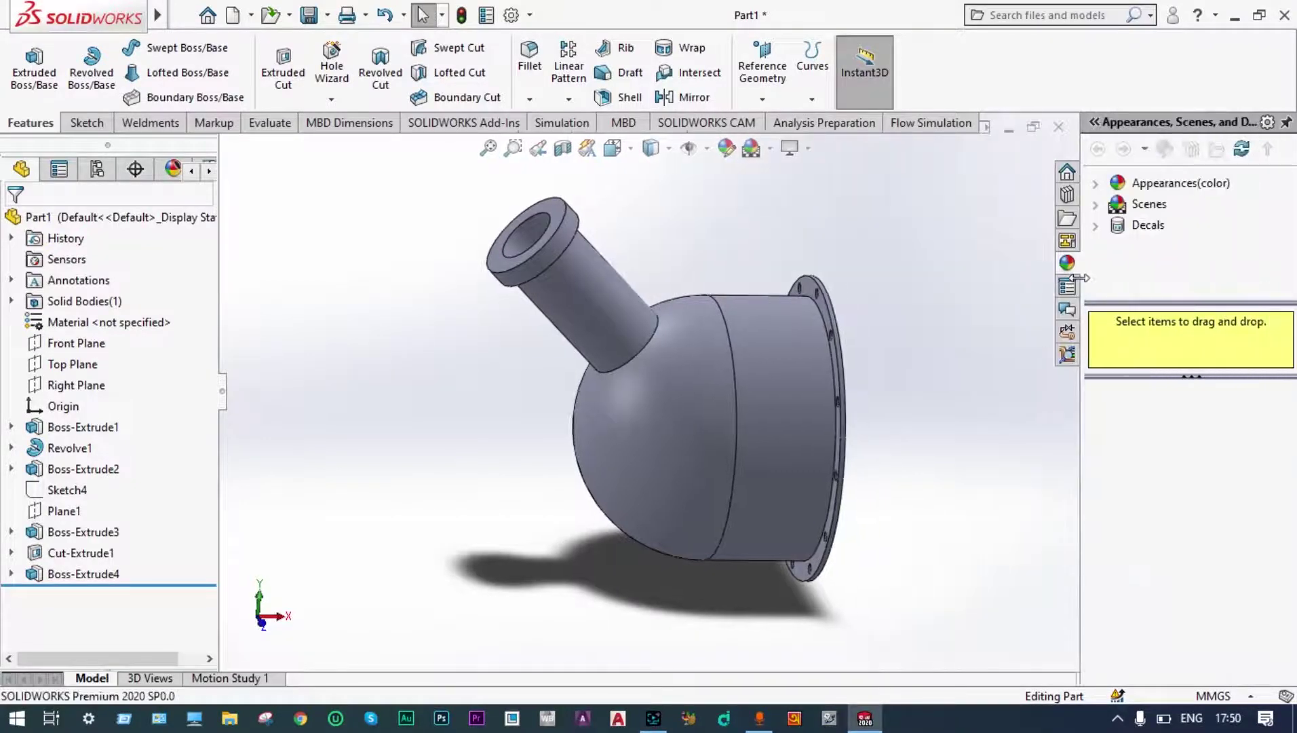
pyautogui.click(1097, 186)
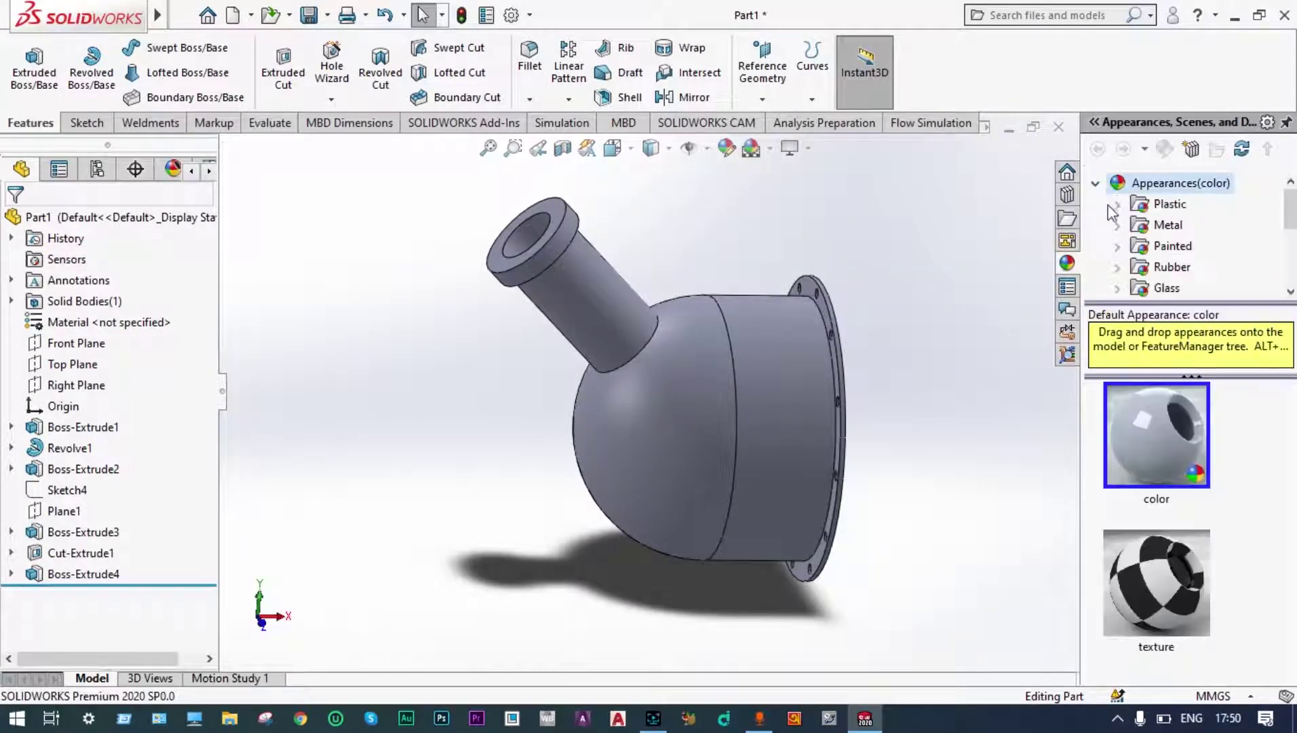
pyautogui.click(1118, 224)
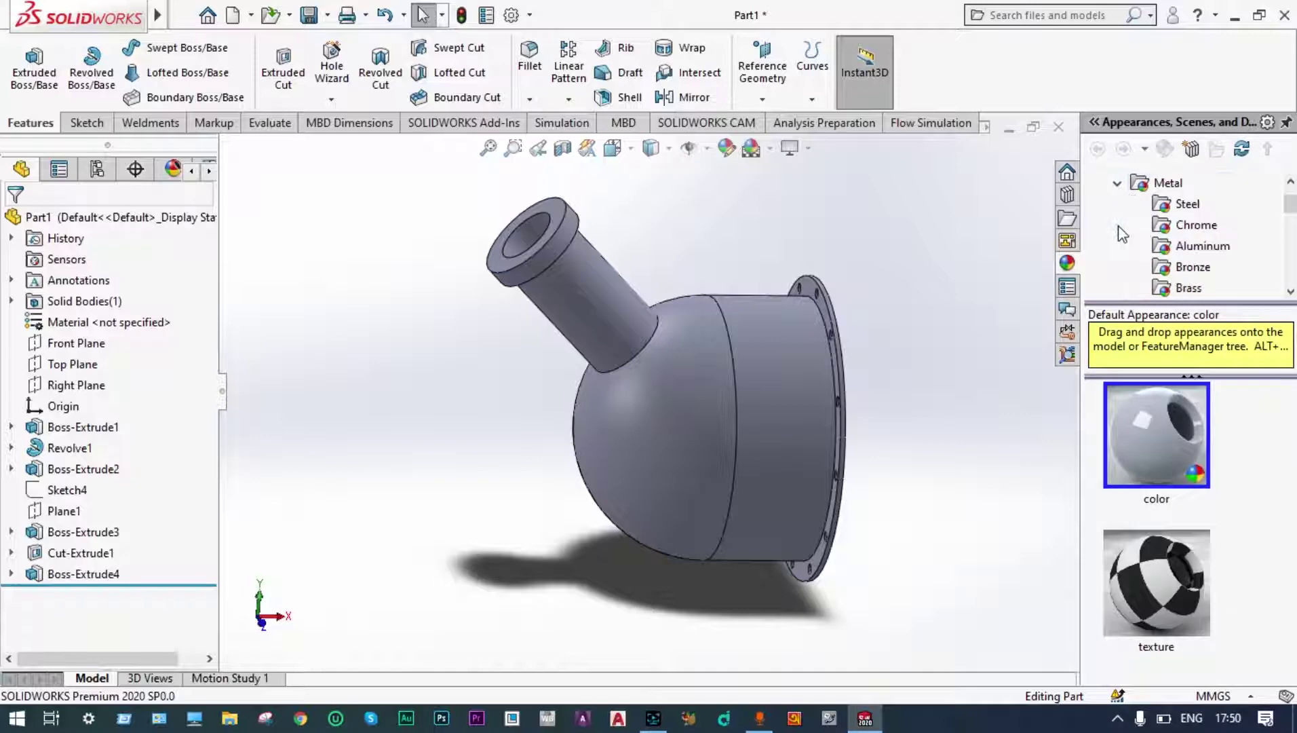
pyautogui.click(1160, 210)
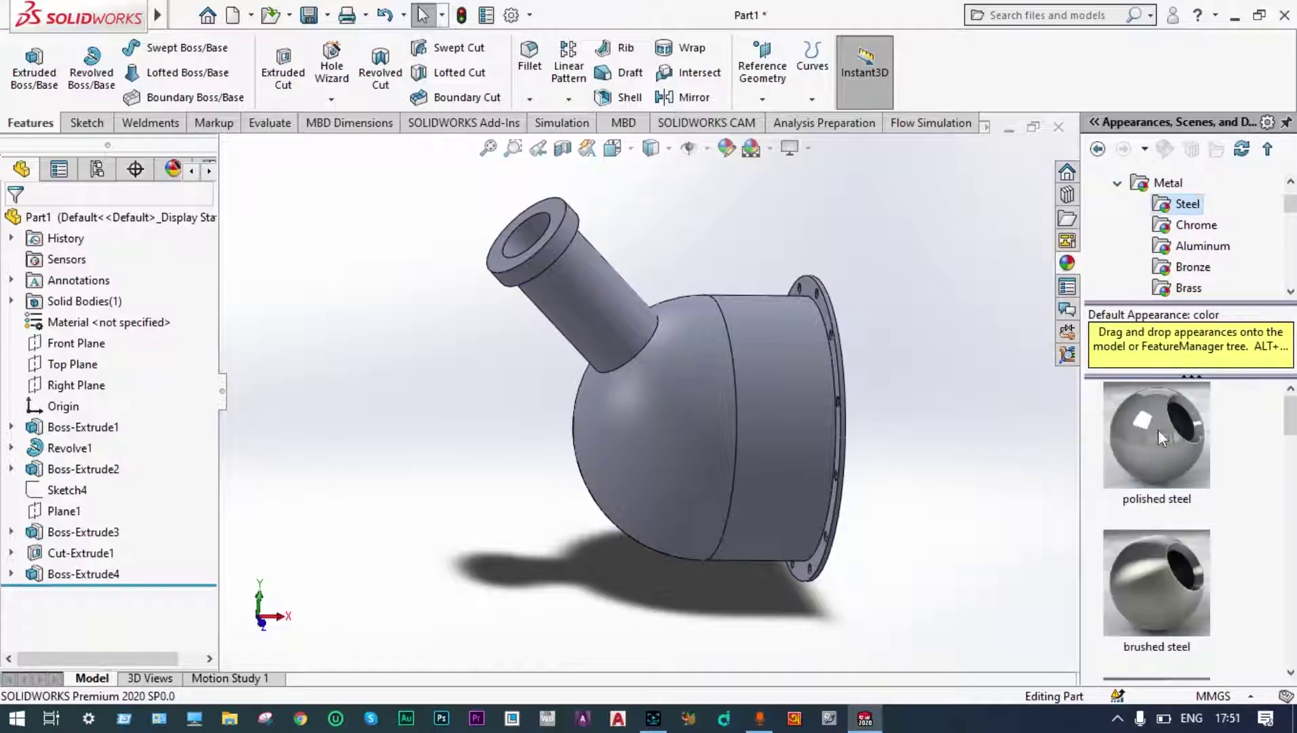
pyautogui.moveTo(1162, 629)
pyautogui.mouseDown()
pyautogui.moveTo(1162, 613)
pyautogui.moveTo(698, 459)
pyautogui.mouseUp()
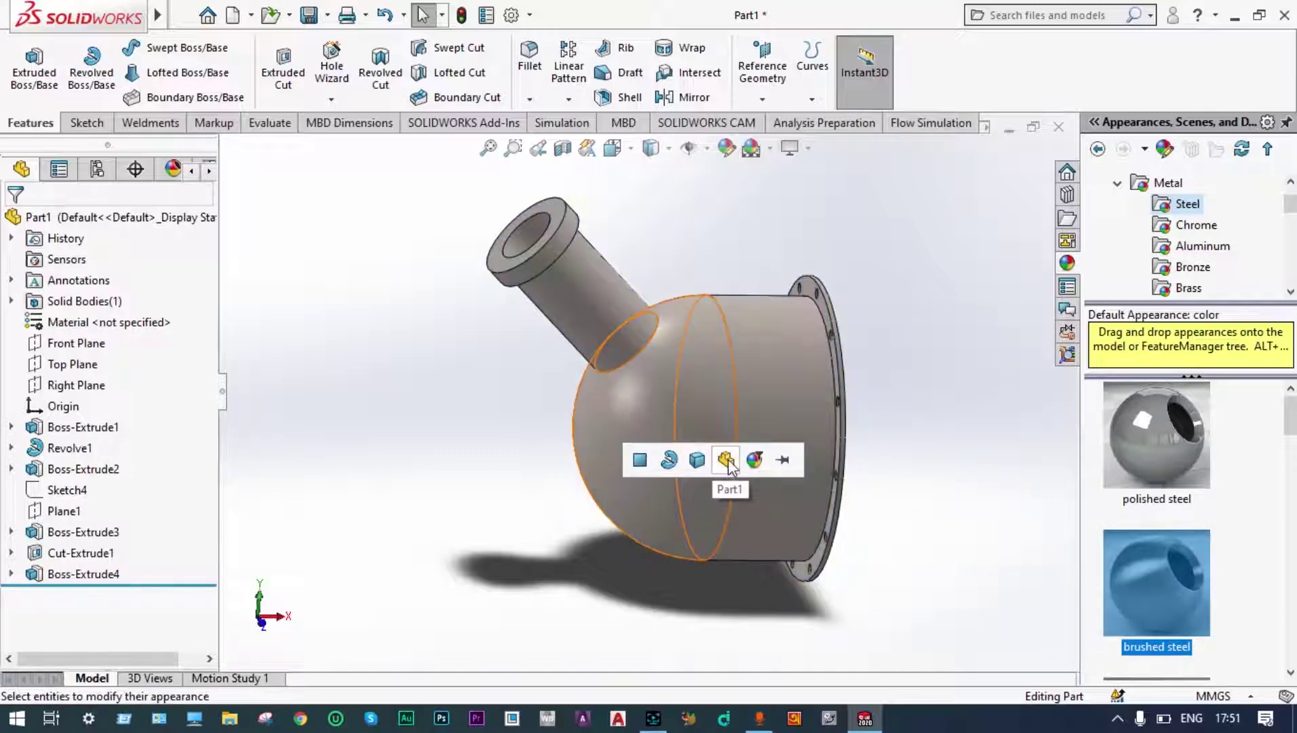
pyautogui.click(726, 461)
pyautogui.moveTo(854, 241); pyautogui.dragTo(747, 265, button='middle')
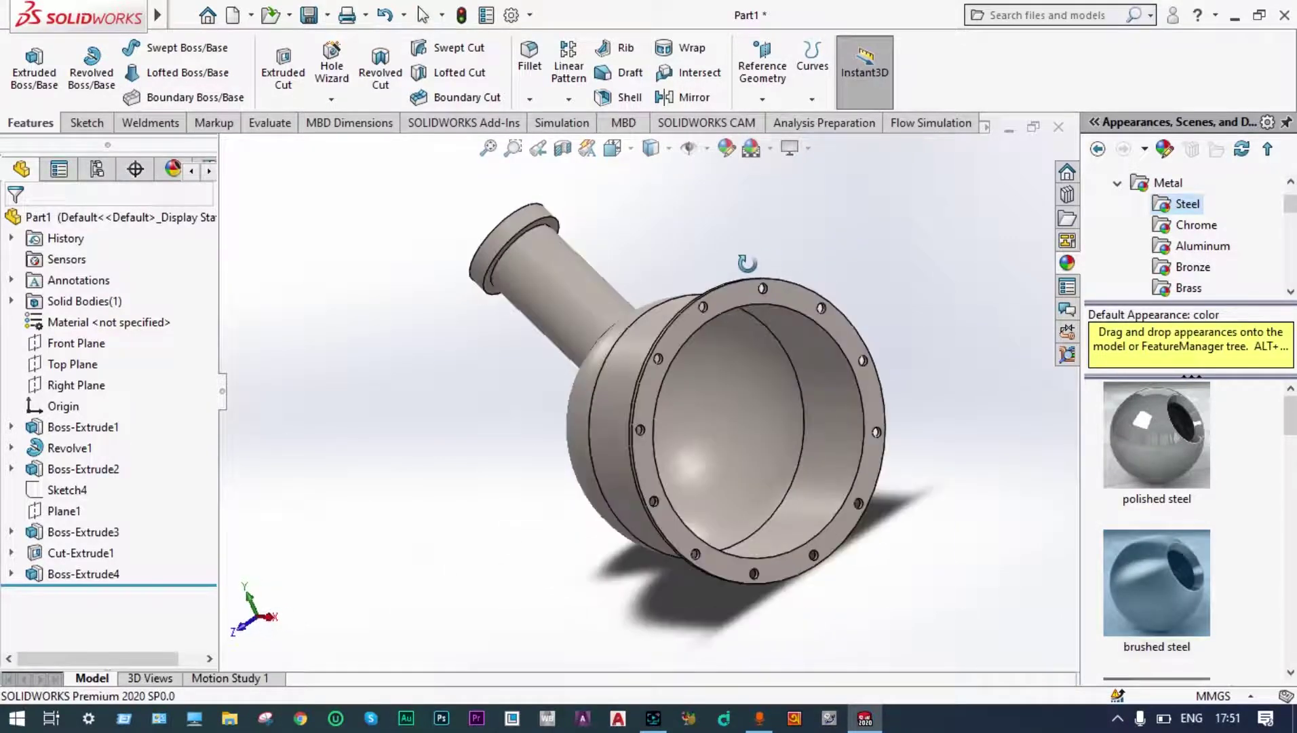
# - Change the background scene to Plain White
pyautogui.click(770, 148)
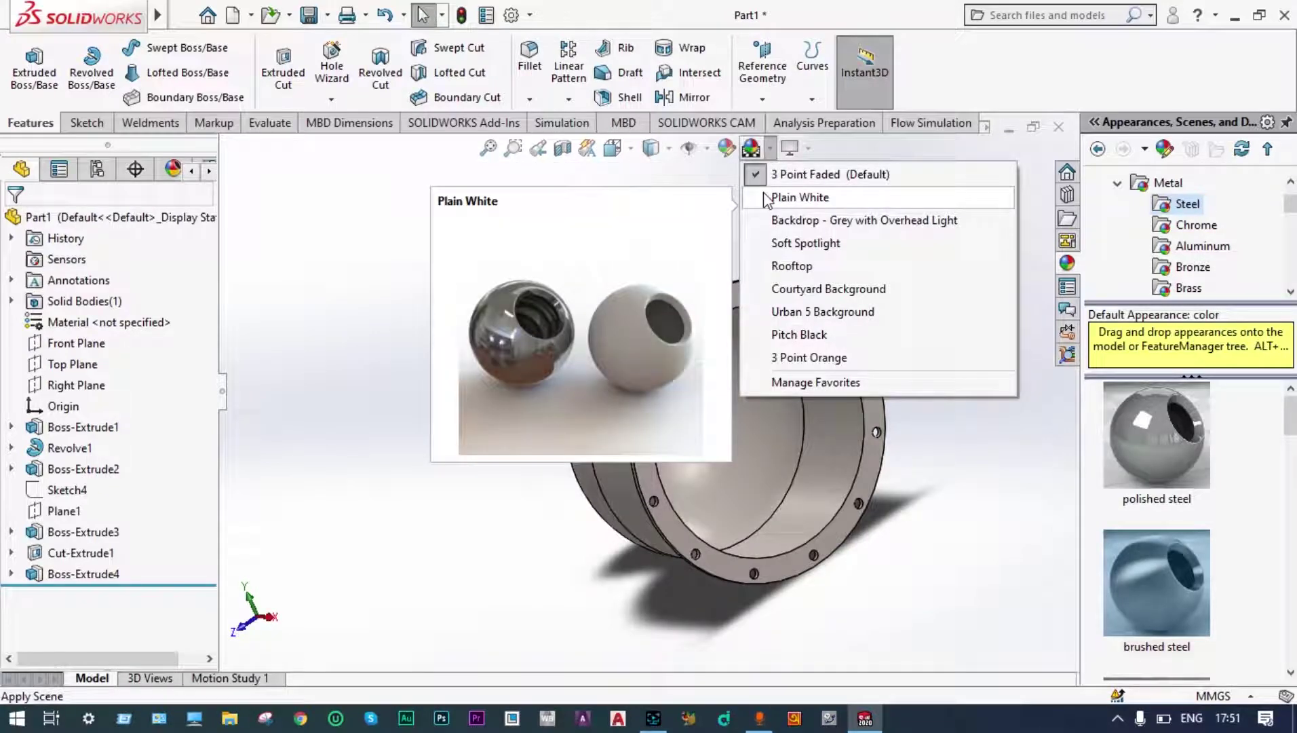
pyautogui.click(800, 198)
pyautogui.moveTo(764, 214); pyautogui.dragTo(818, 292, button='middle')
pyautogui.scroll(2, 818, 292)
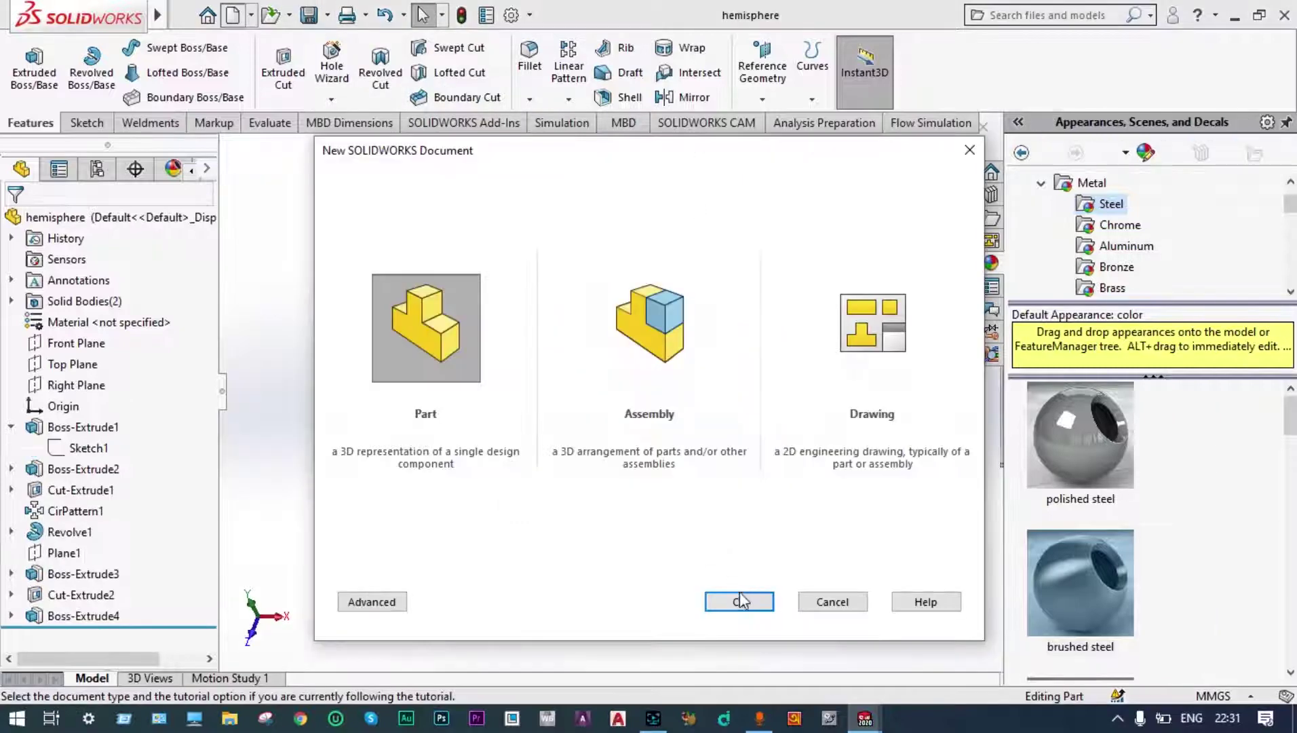
# - Create a new part document and view its Right Plane face-on
pyautogui.click(739, 599)
pyautogui.click(77, 365)
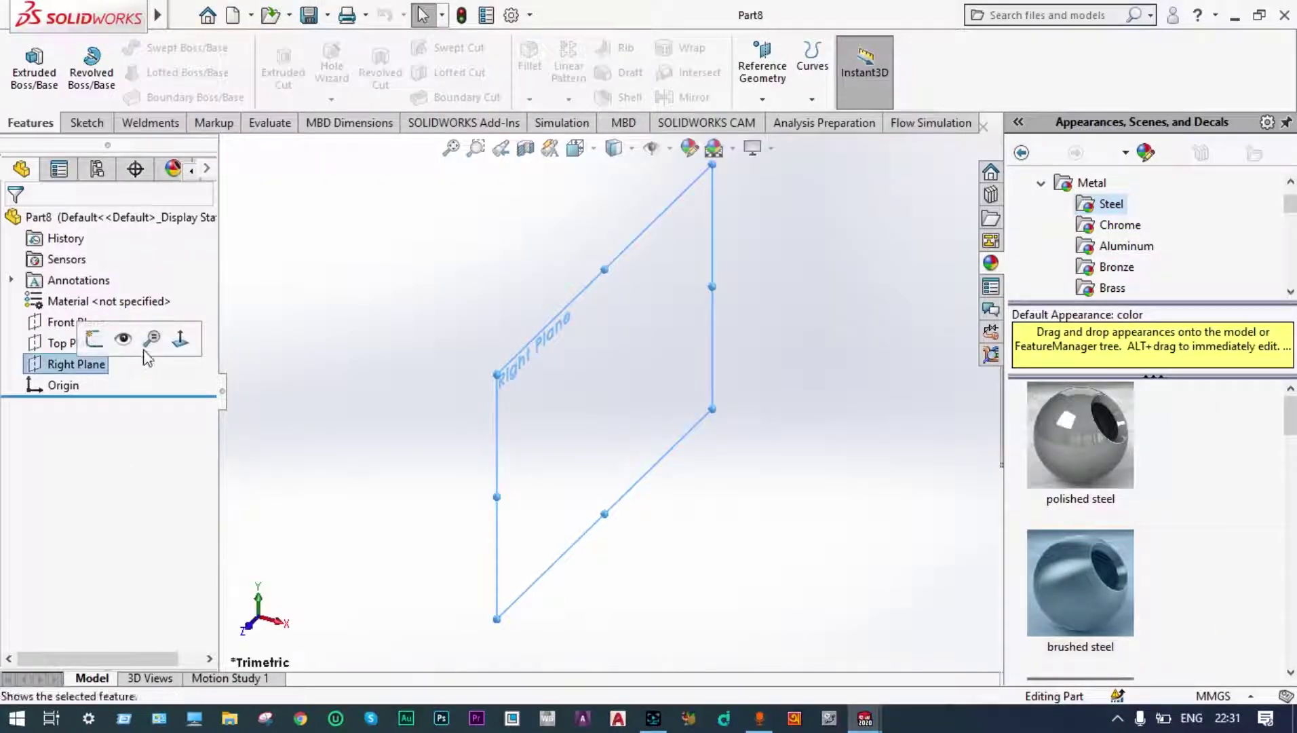
pyautogui.click(181, 342)
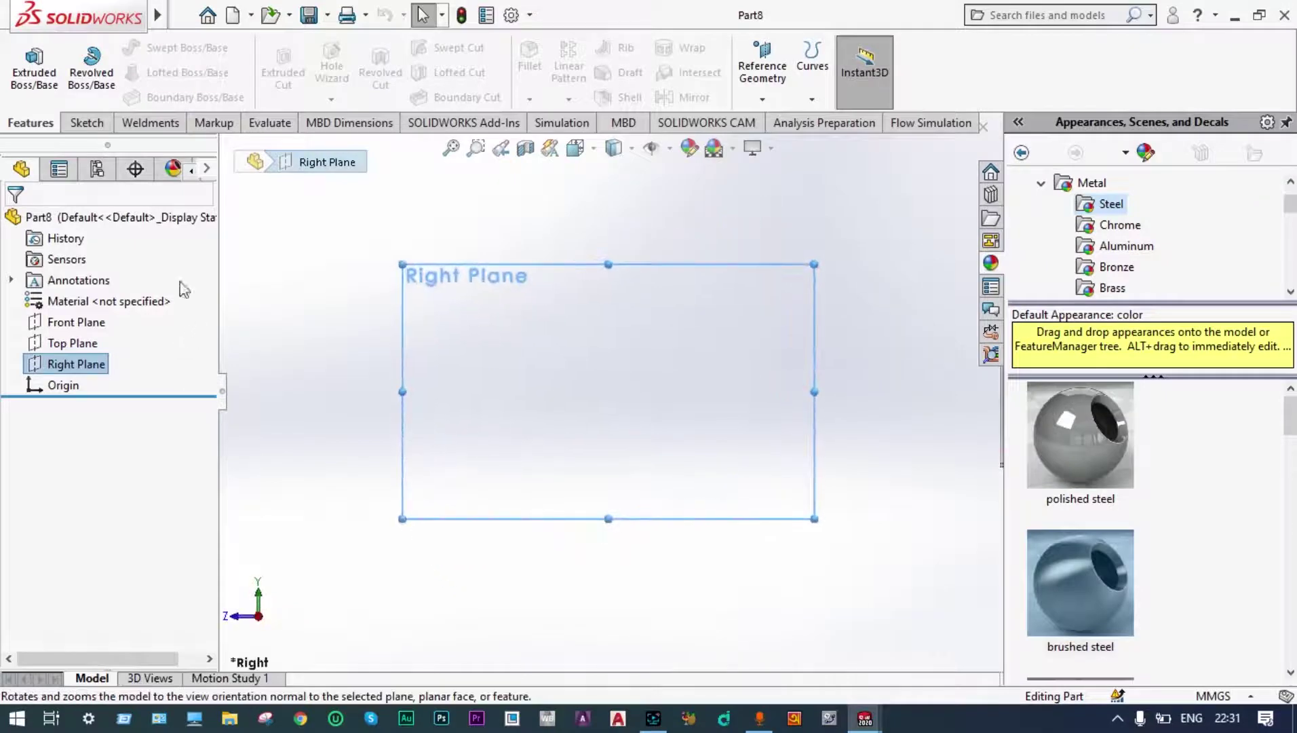
# - Sketch two concentric circles centred on the origin on the Right Plane, the outer one about 80 mm in diameter
pyautogui.click(87, 122)
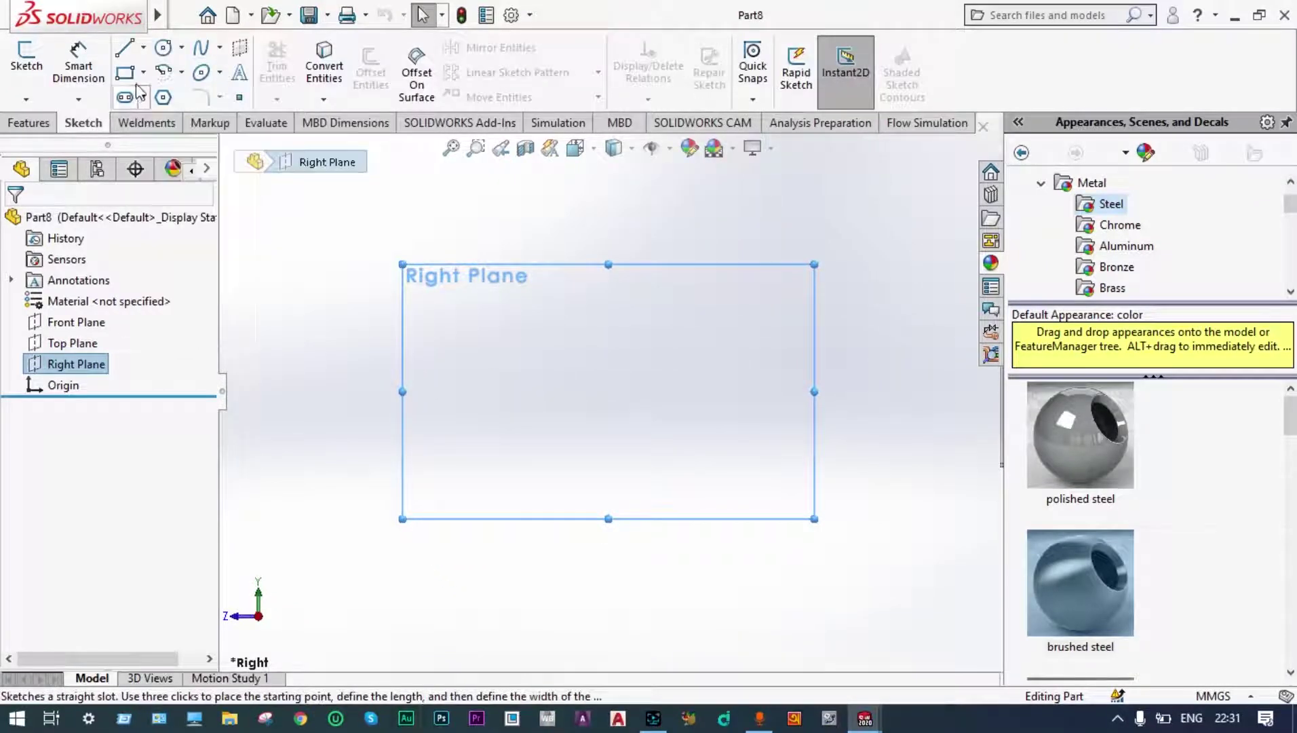
pyautogui.click(164, 48)
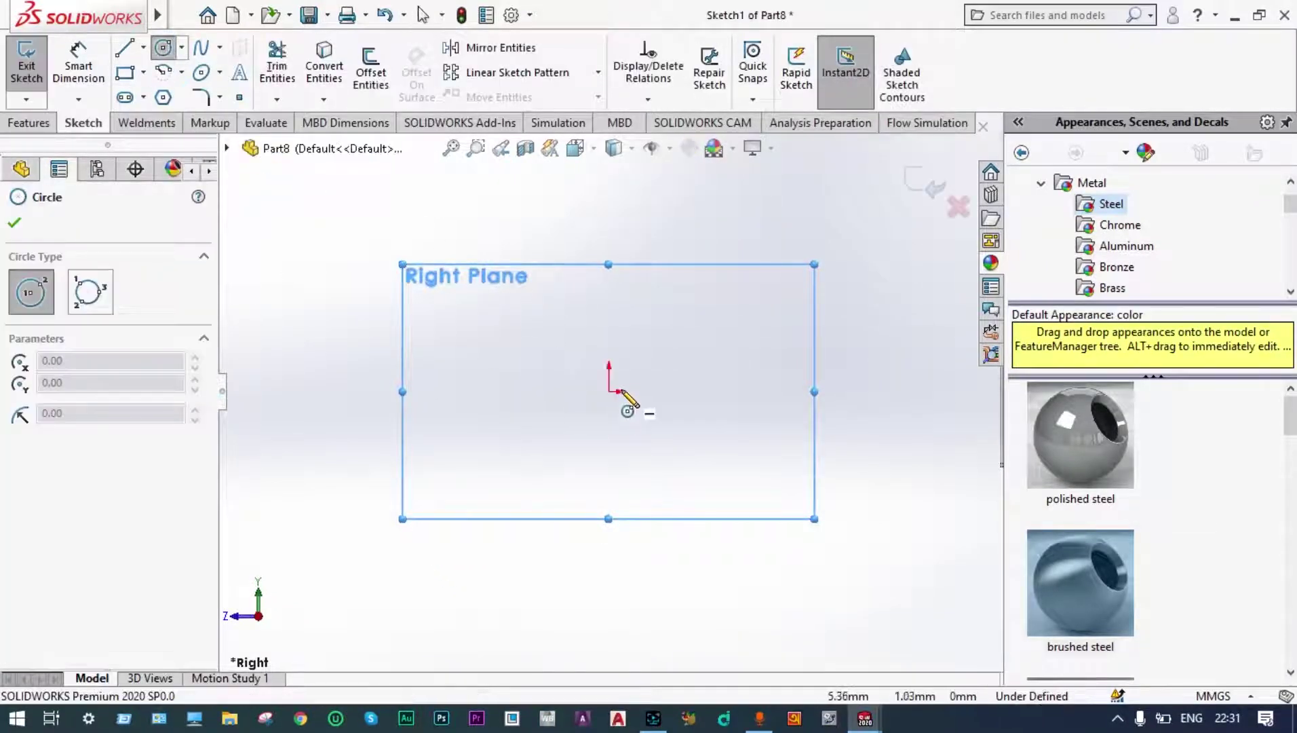
pyautogui.click(608, 392)
pyautogui.click(538, 436)
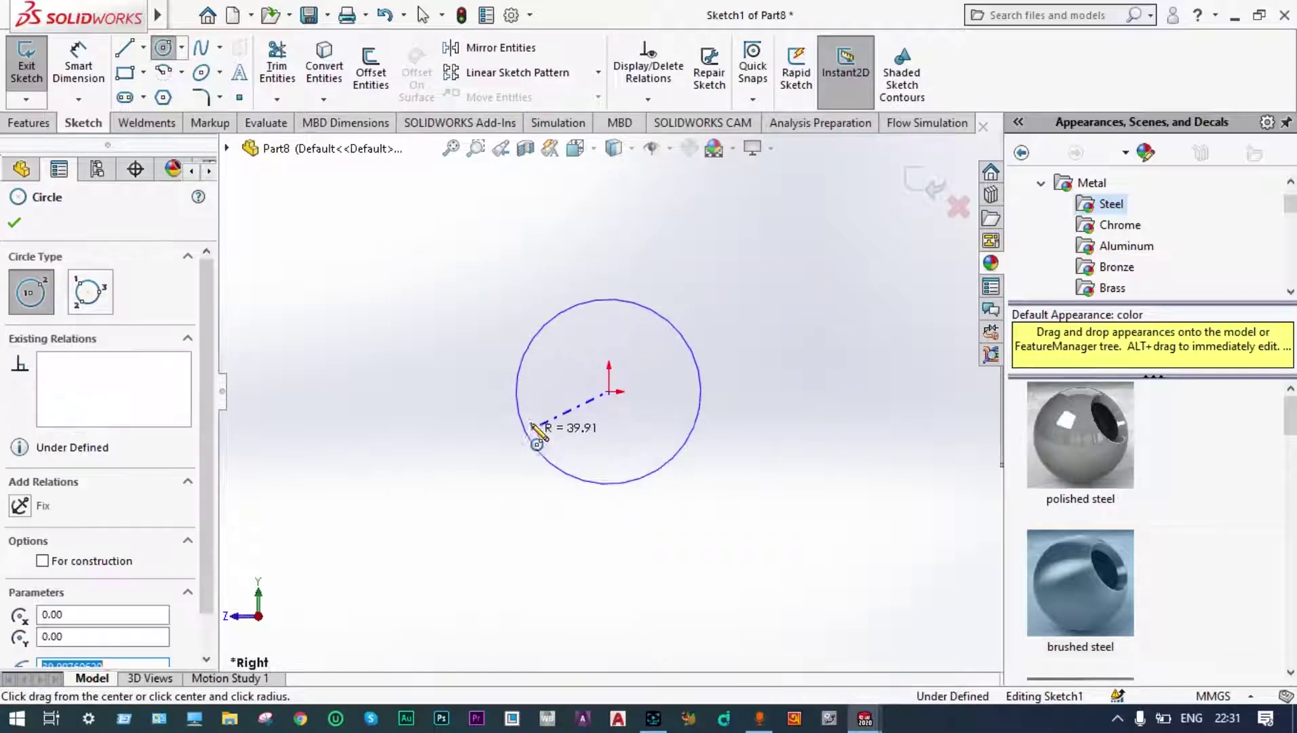
pyautogui.click(608, 391)
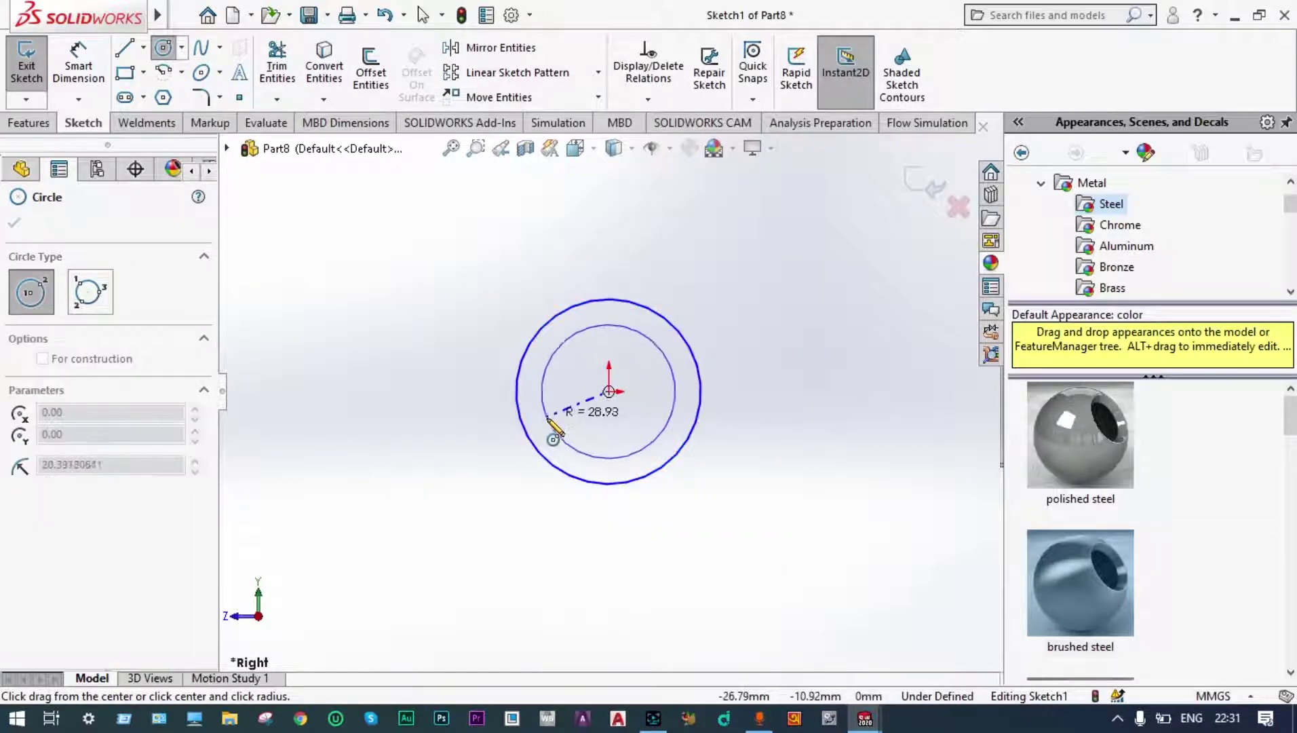
pyautogui.click(542, 421)
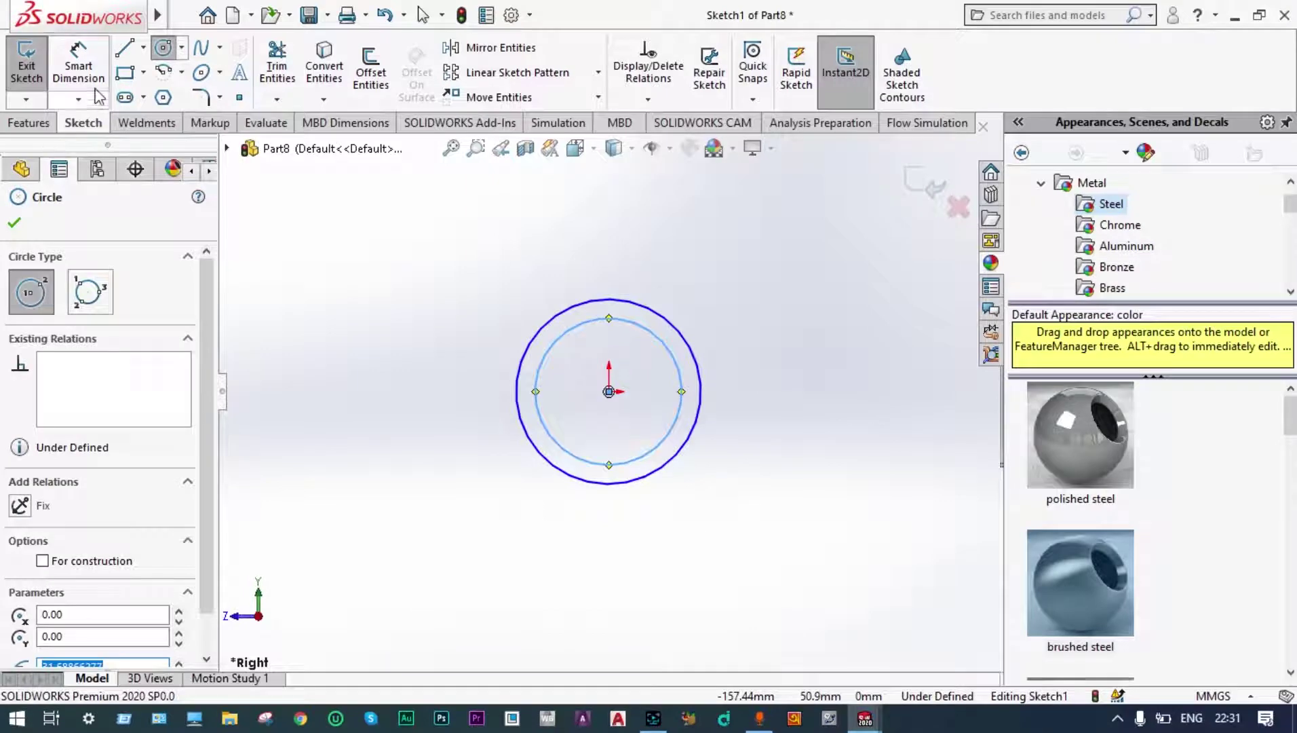
# - Dimension the outer circle's diameter as 100 mm
pyautogui.click(79, 68)
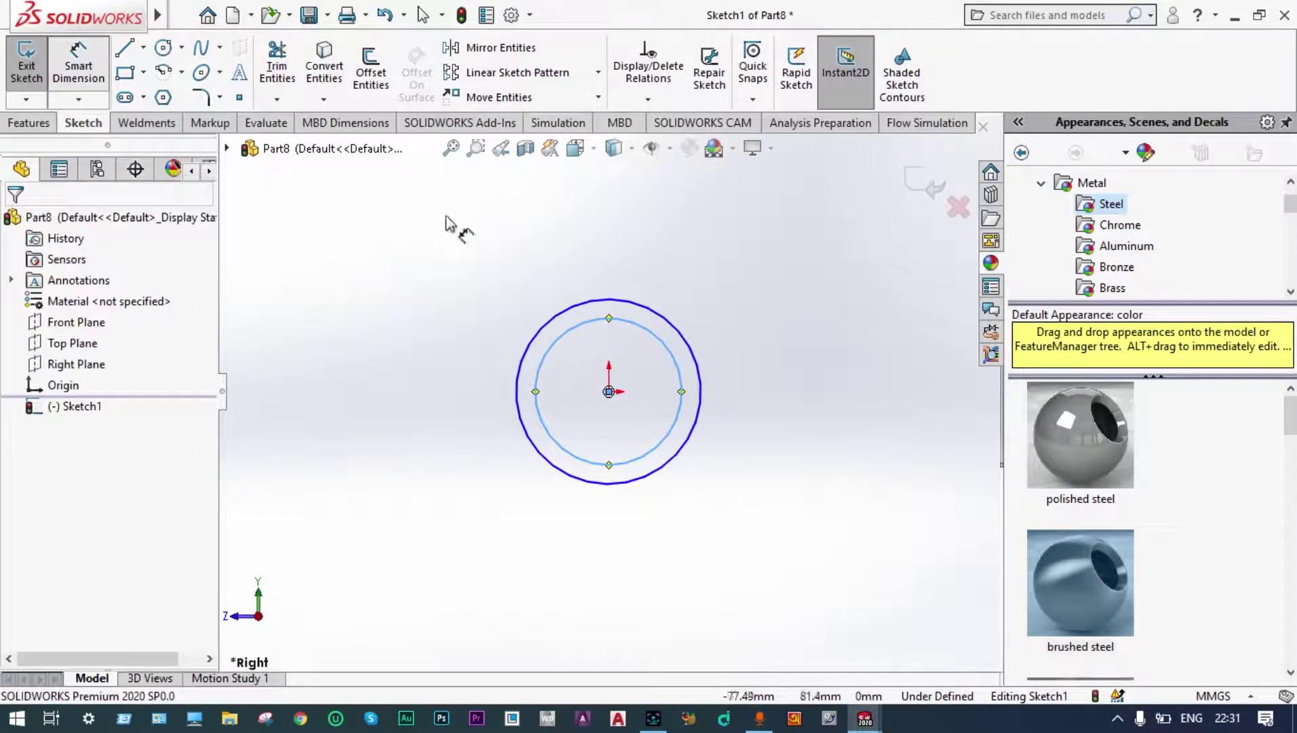
pyautogui.click(599, 304)
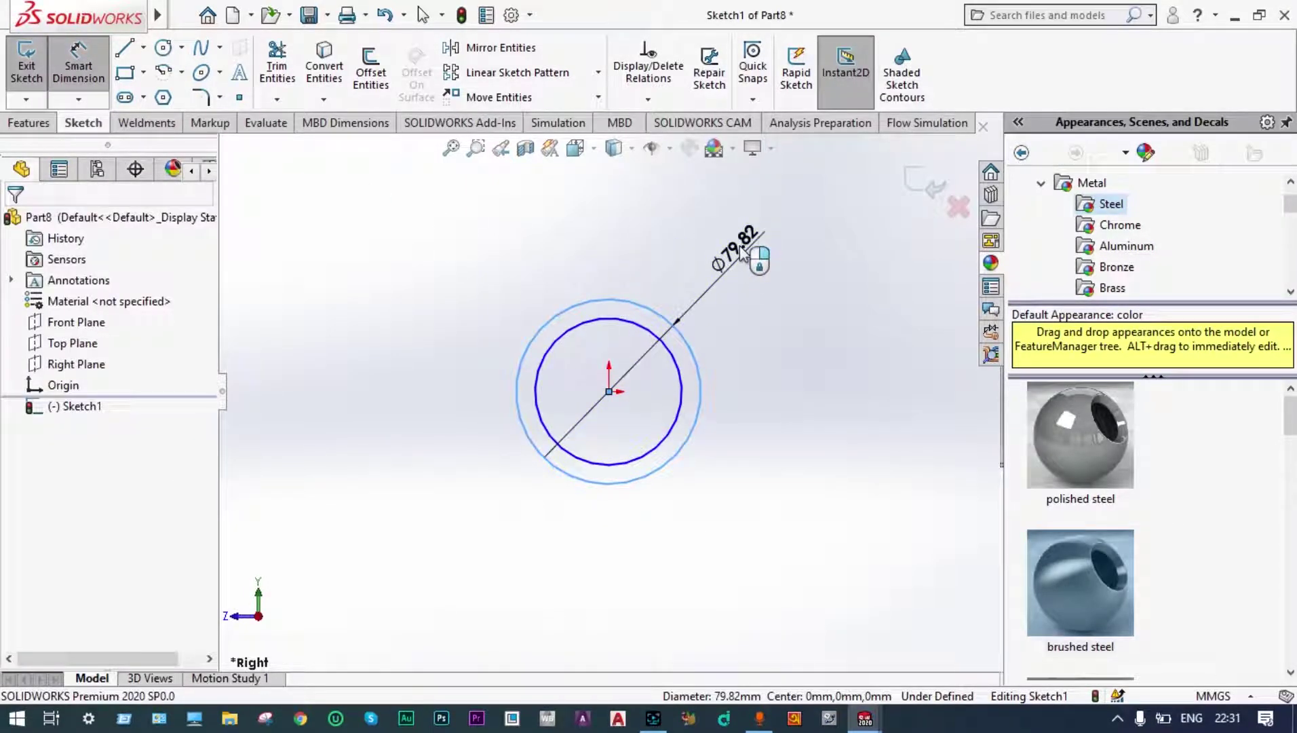
pyautogui.click(743, 253)
pyautogui.write('100')
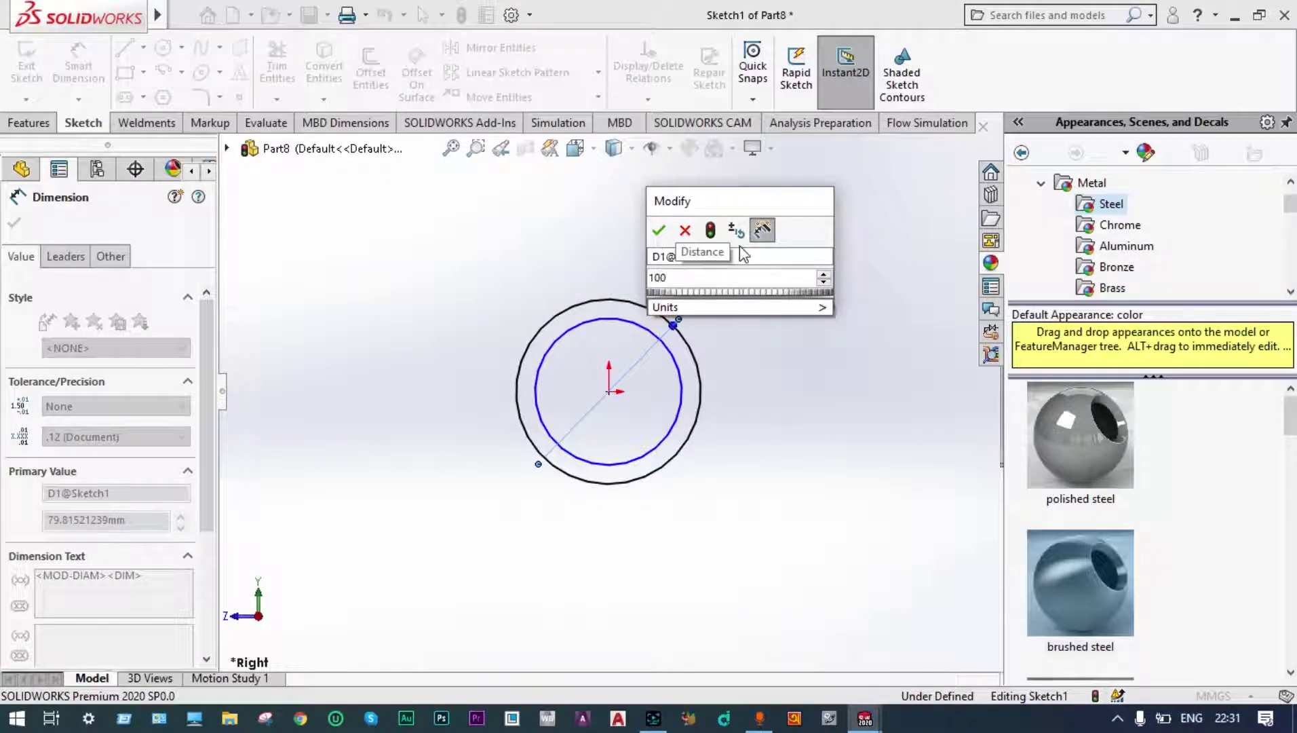
pyautogui.press('Return')
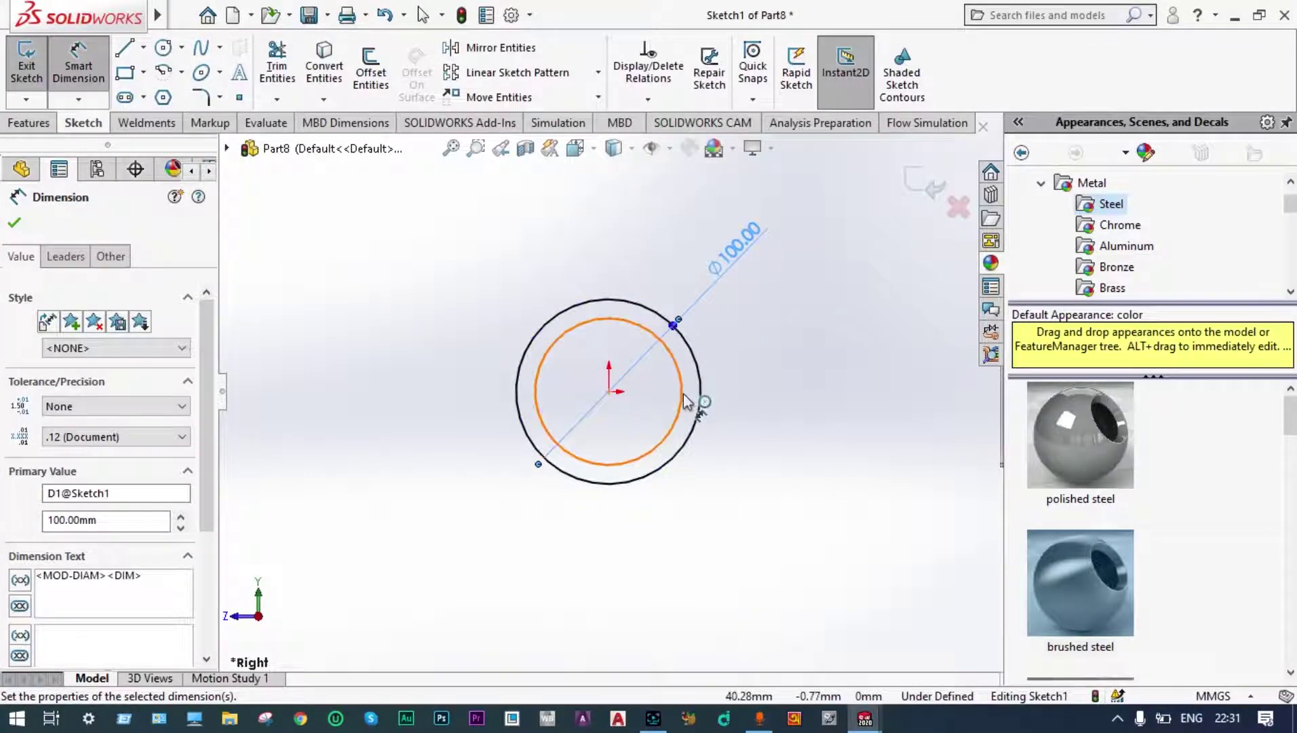
# - Dimension the inner circle's diameter as 75 mm and exit the sketch
pyautogui.click(686, 402)
pyautogui.click(794, 359)
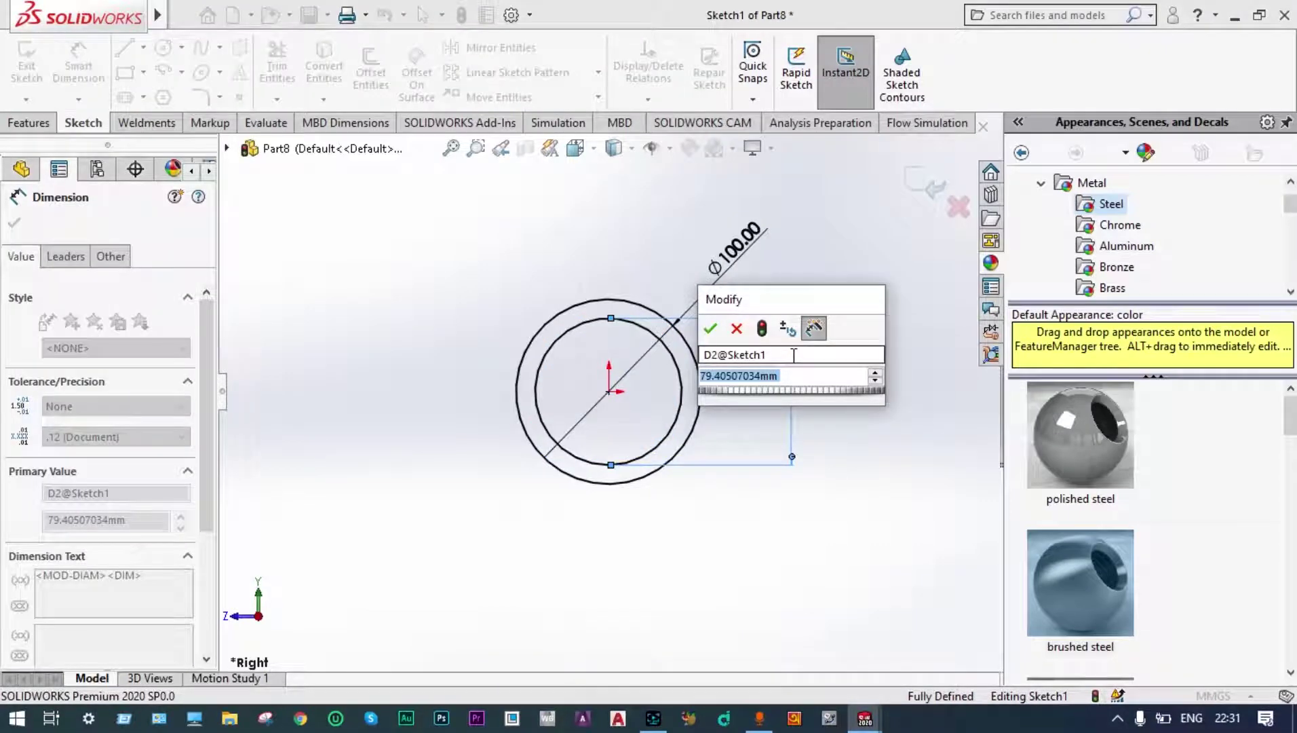
pyautogui.write('75')
pyautogui.press('Return')
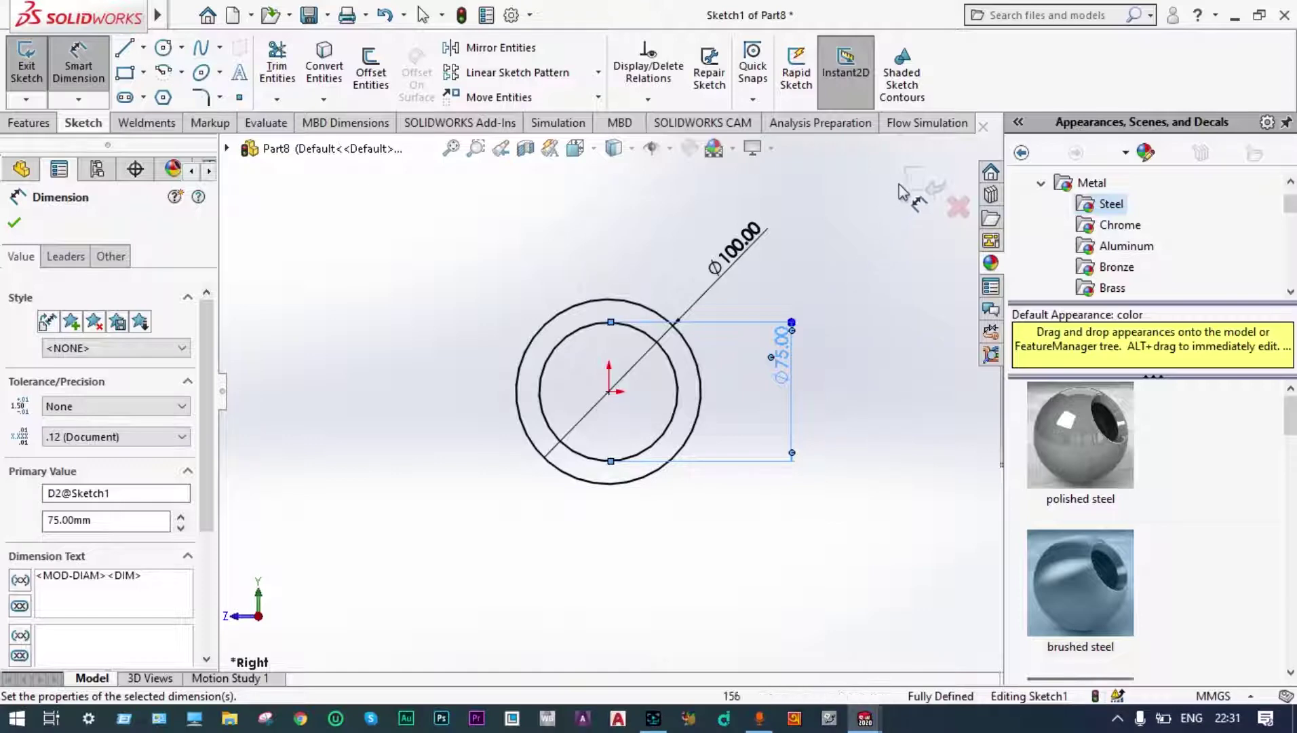
pyautogui.click(930, 187)
pyautogui.click(916, 184)
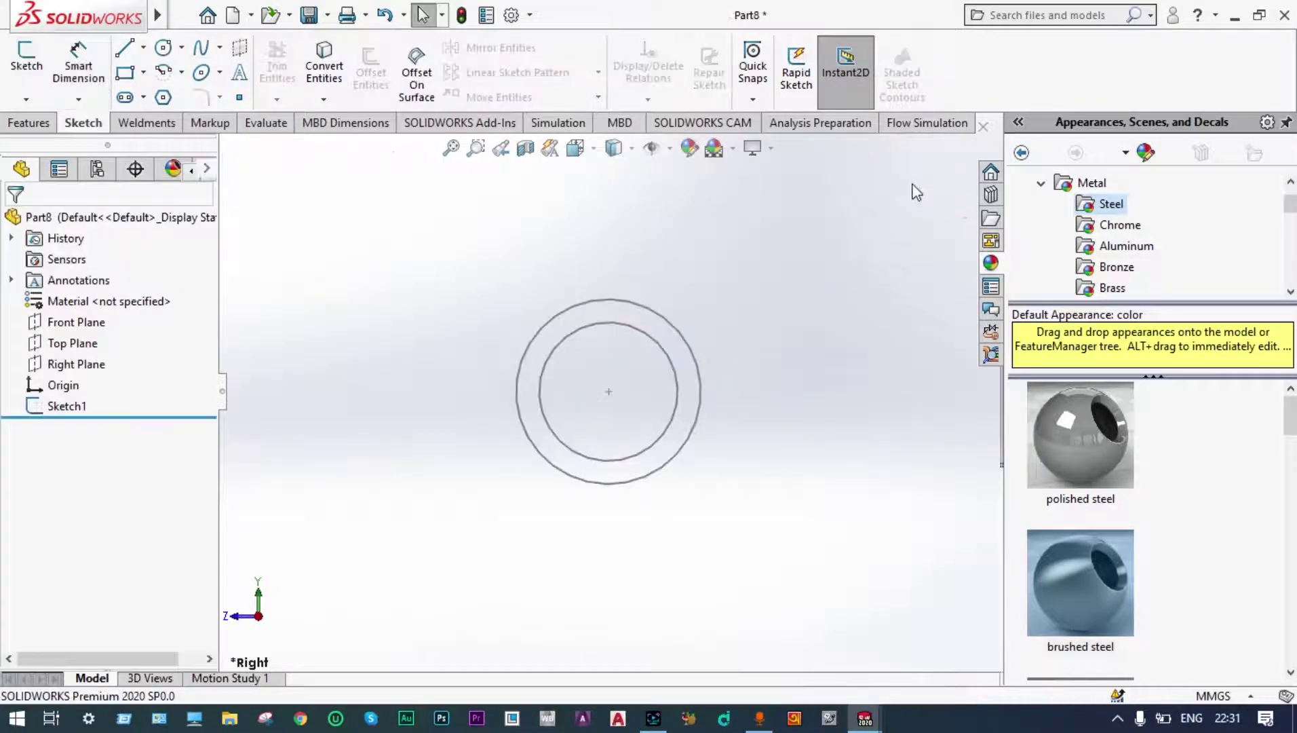
# - Extrude the two-circle ring sketch as a blind boss with a depth of 5025 mm
pyautogui.click(68, 407)
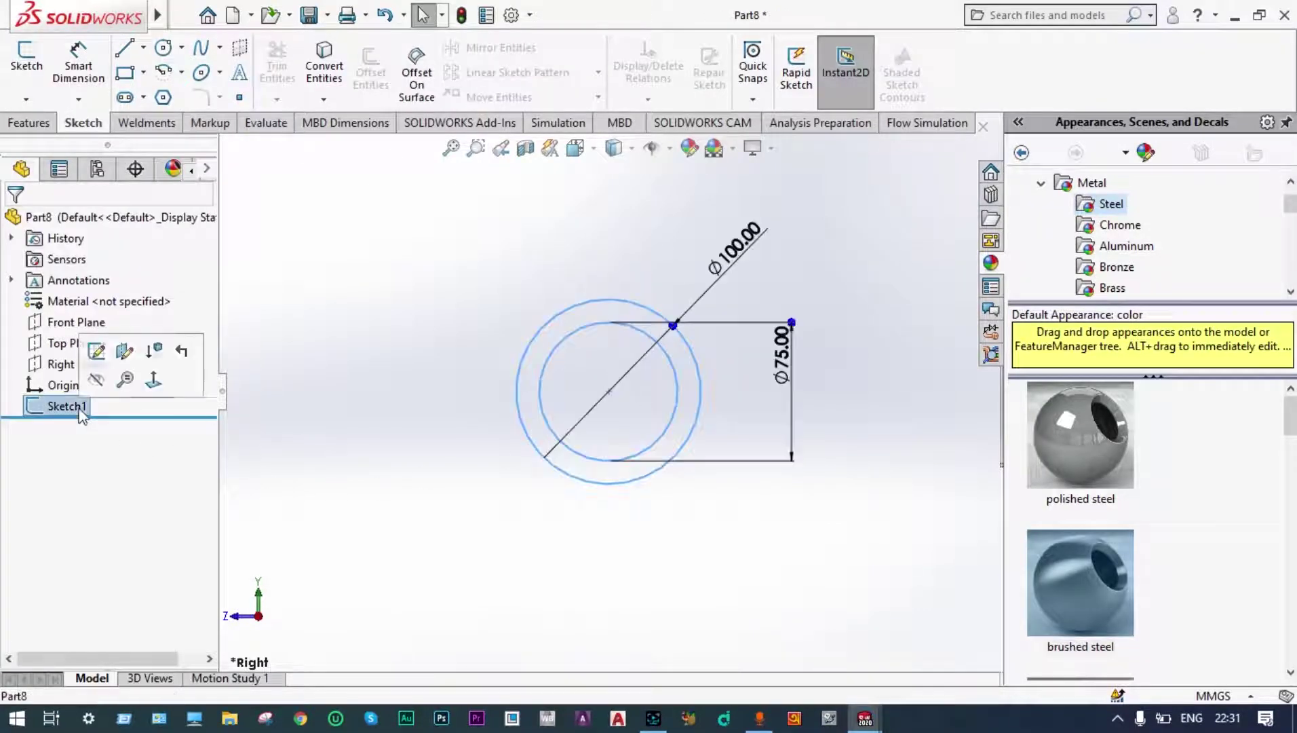
pyautogui.click(38, 126)
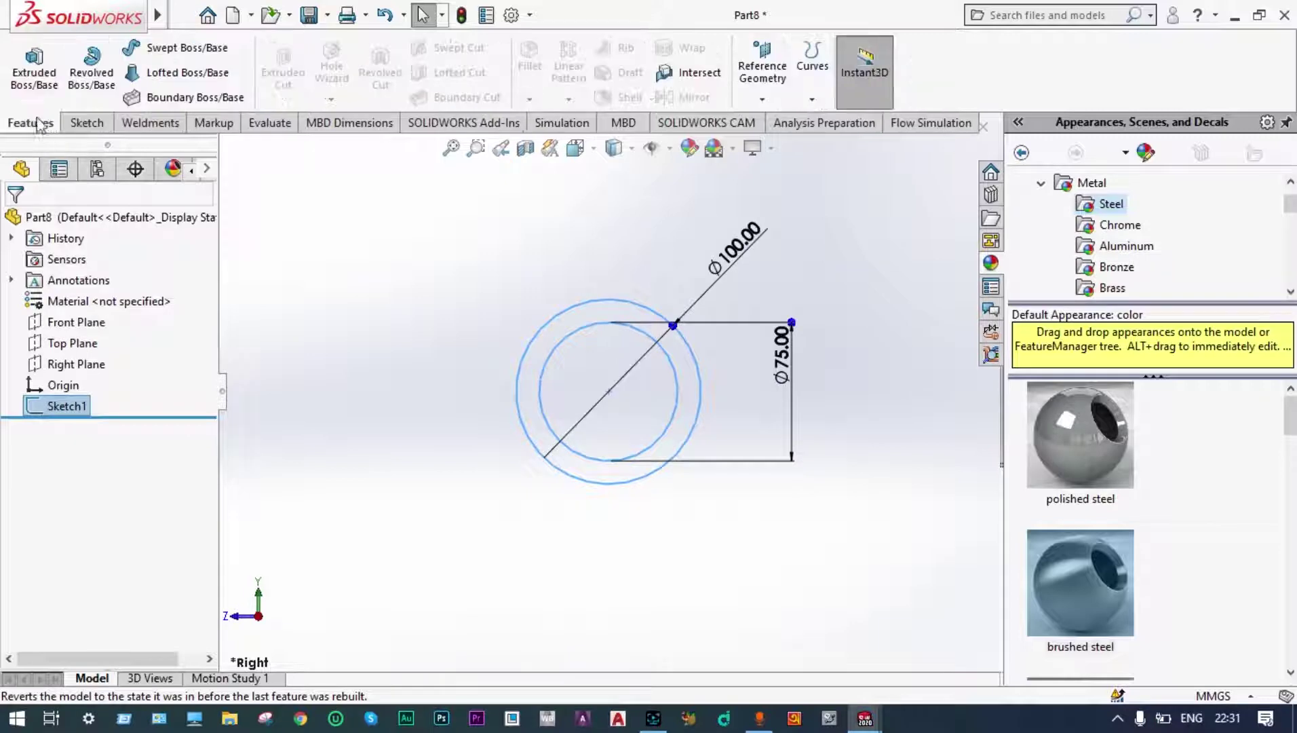
pyautogui.click(25, 70)
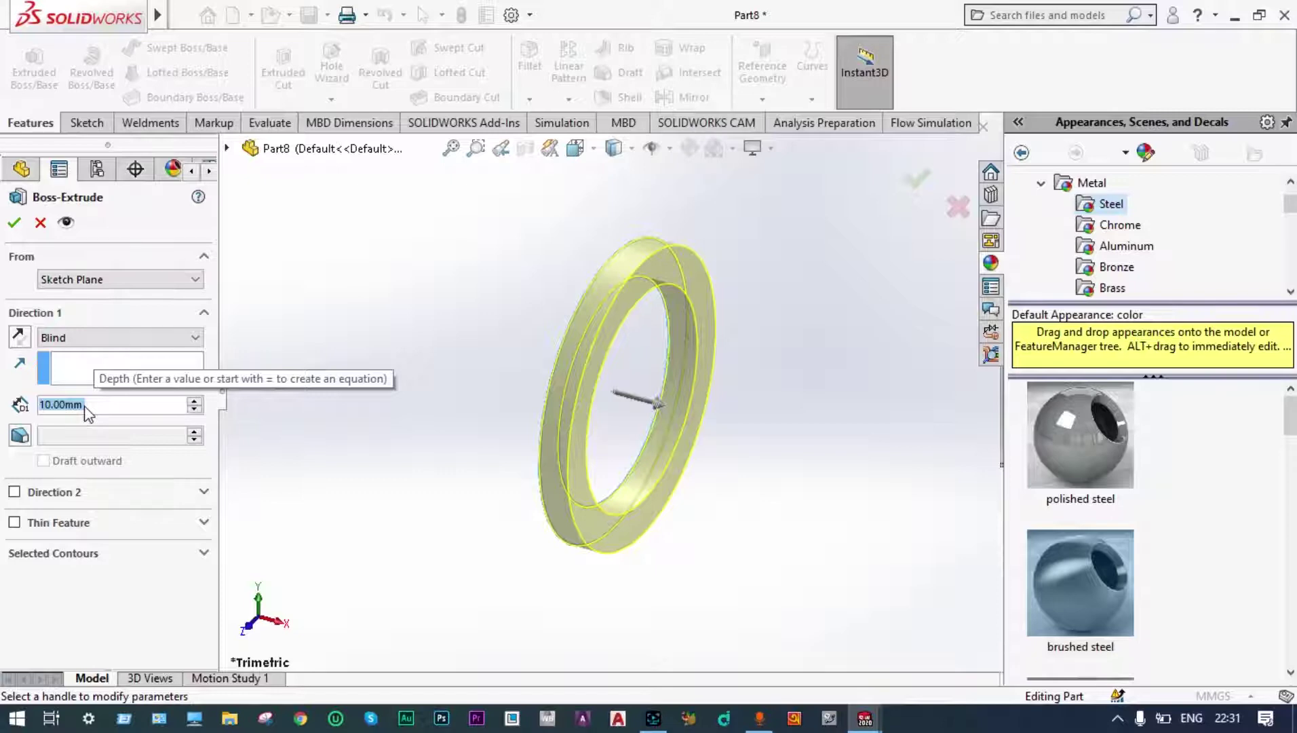
pyautogui.write('5')
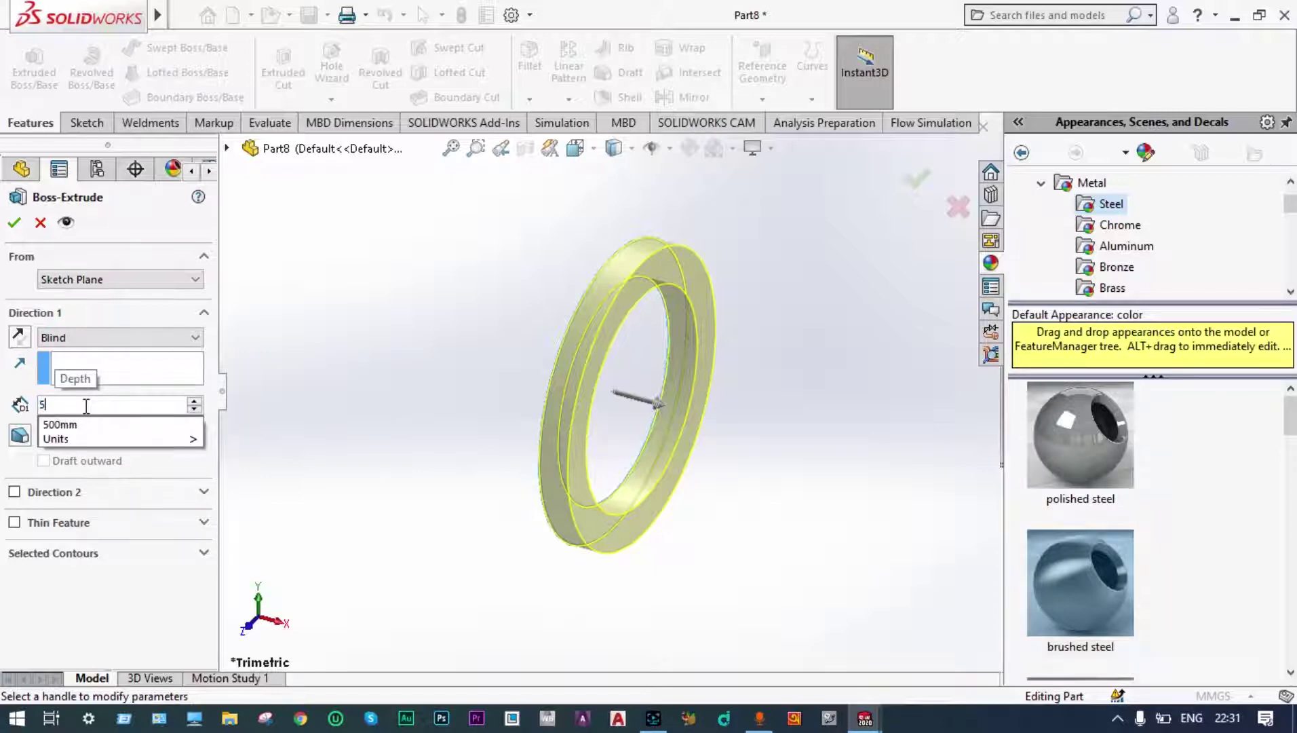
pyautogui.write('025')
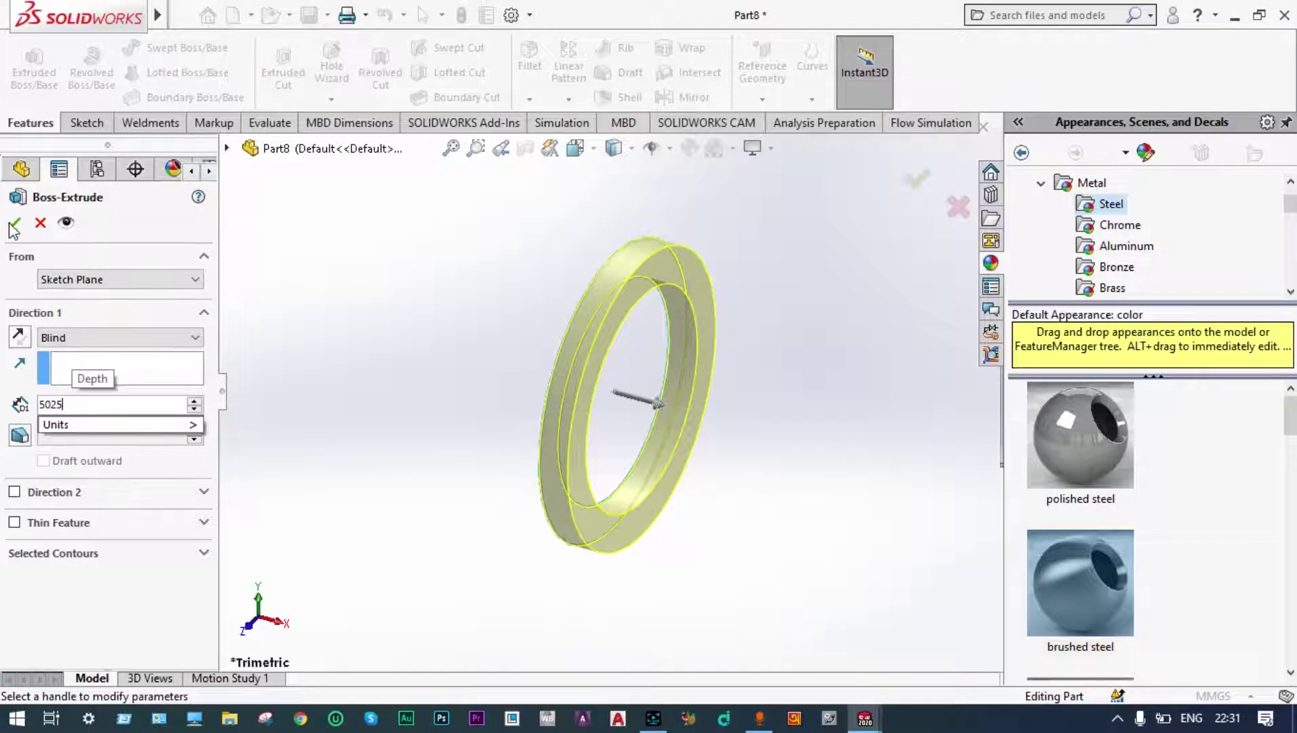
pyautogui.press('Return')
# - Apply the polished copper appearance to the long extruded tube
pyautogui.scroll(14, 425, 381)
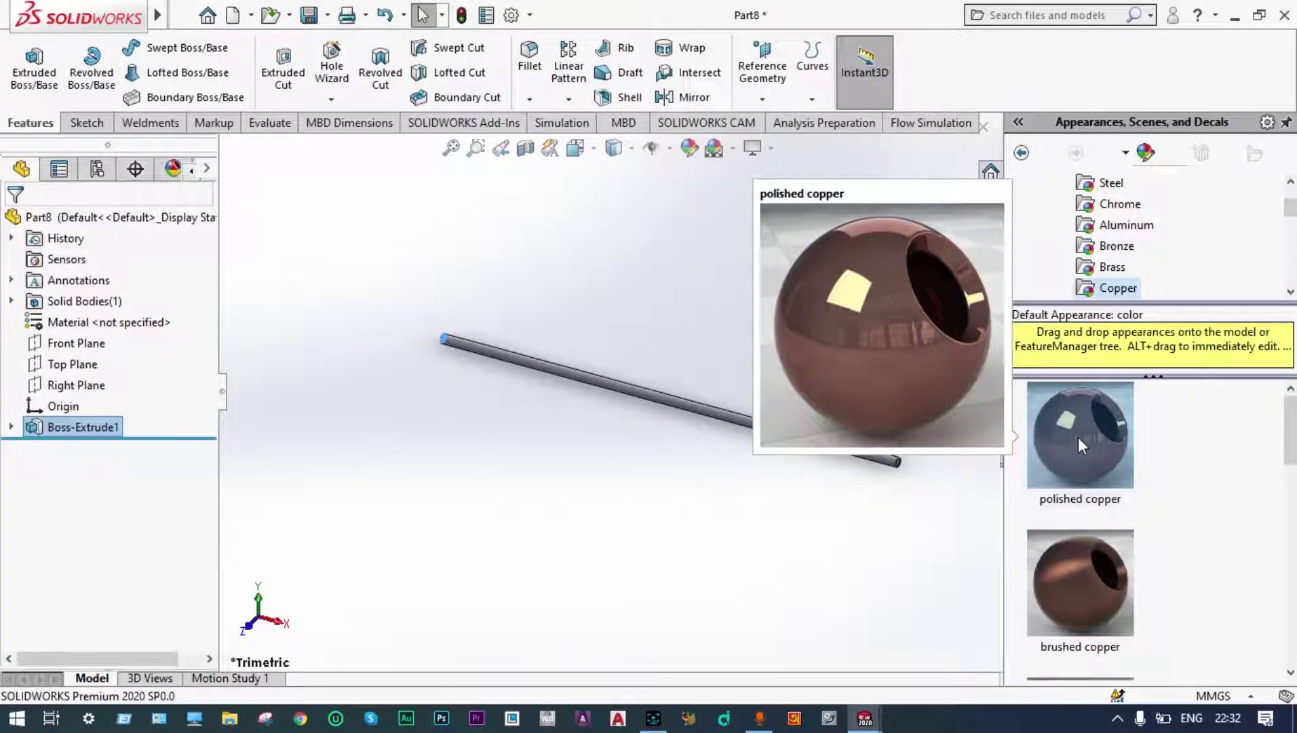
pyautogui.moveTo(1080, 434); pyautogui.dragTo(872, 447)
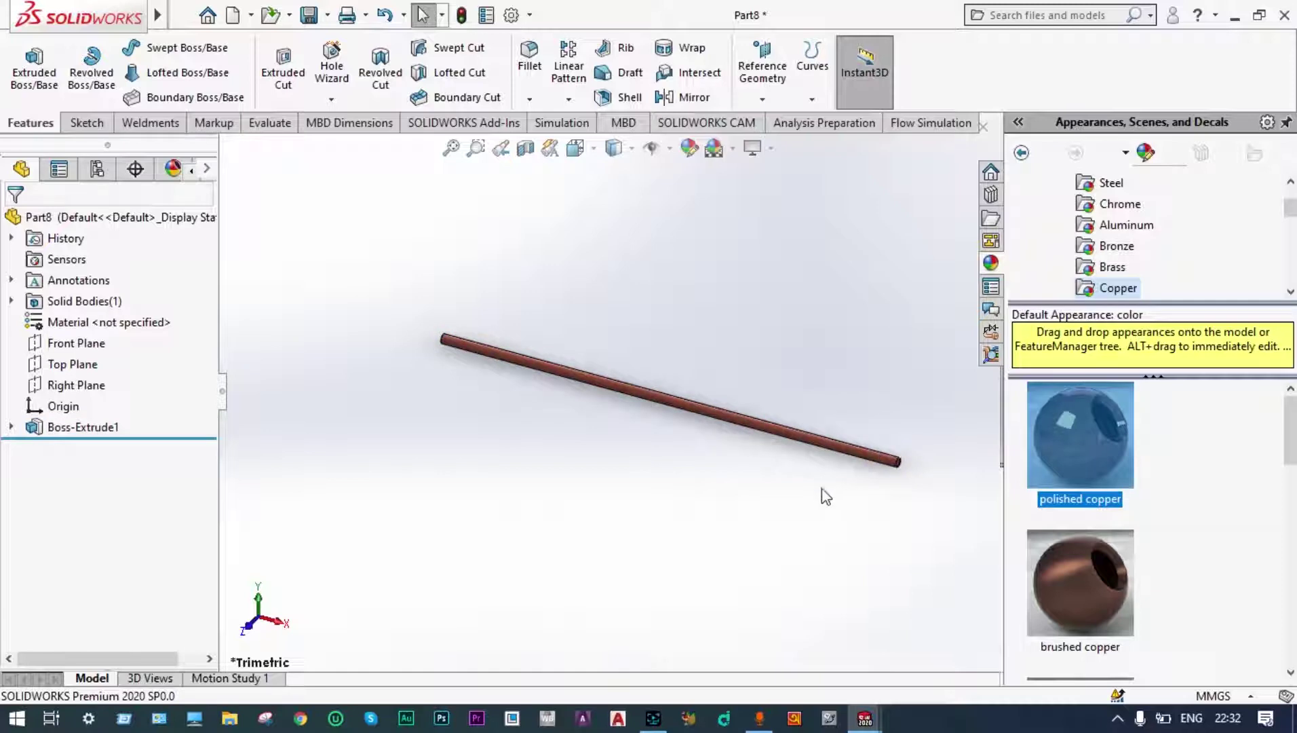
pyautogui.scroll(-3, 832, 496)
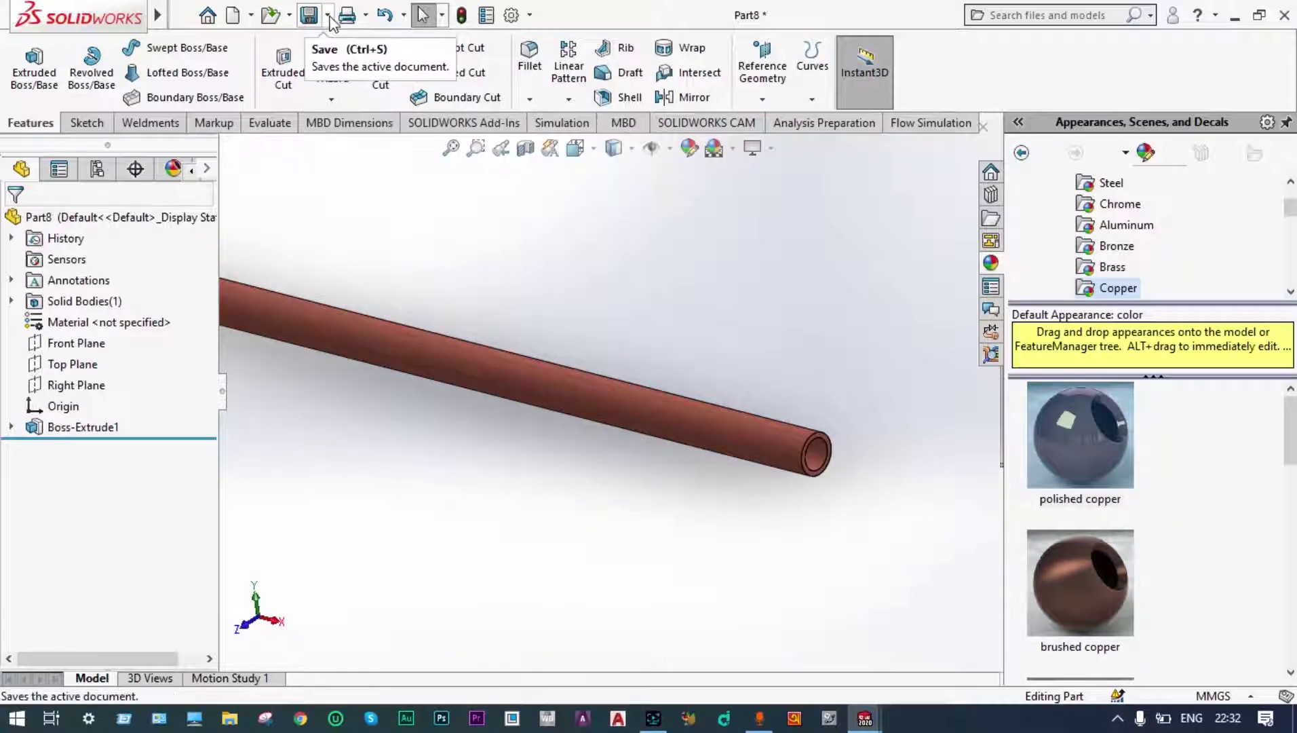
# - Save the tube part under the file name "copper tube"
pyautogui.click(327, 15)
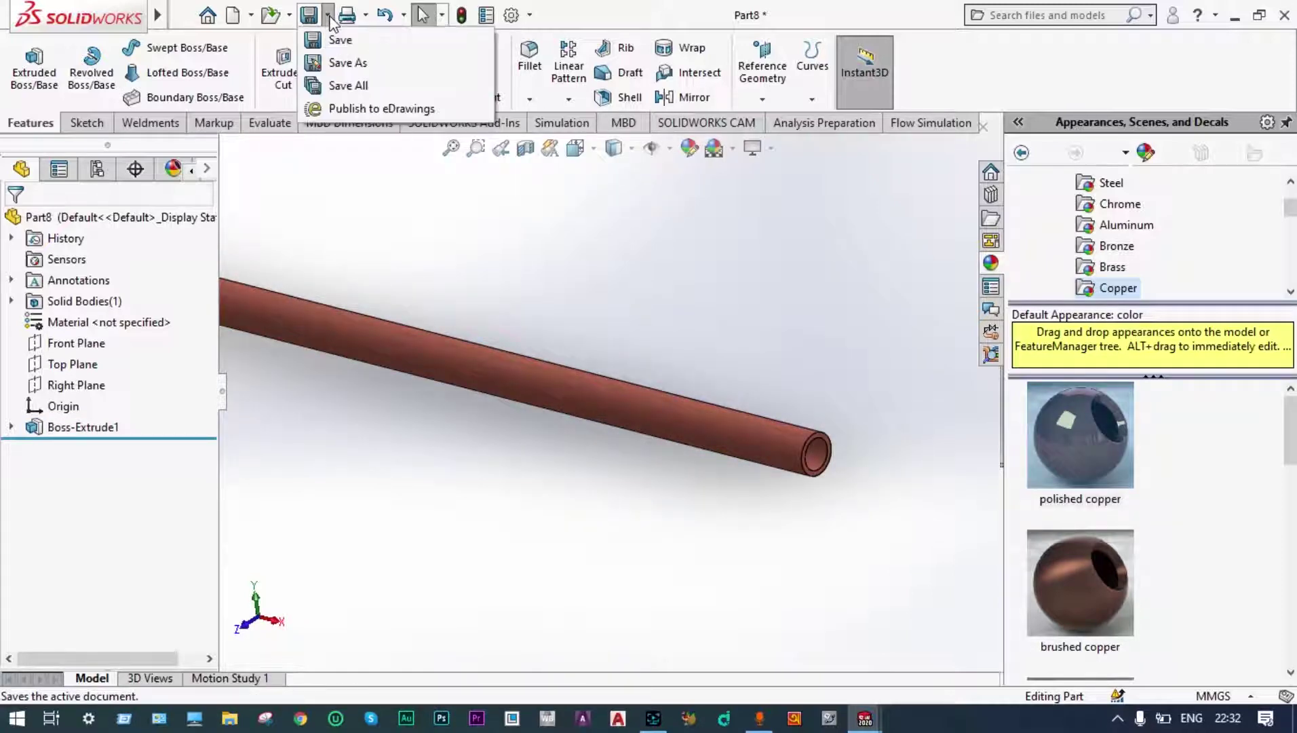
pyautogui.click(334, 63)
pyautogui.click(833, 536)
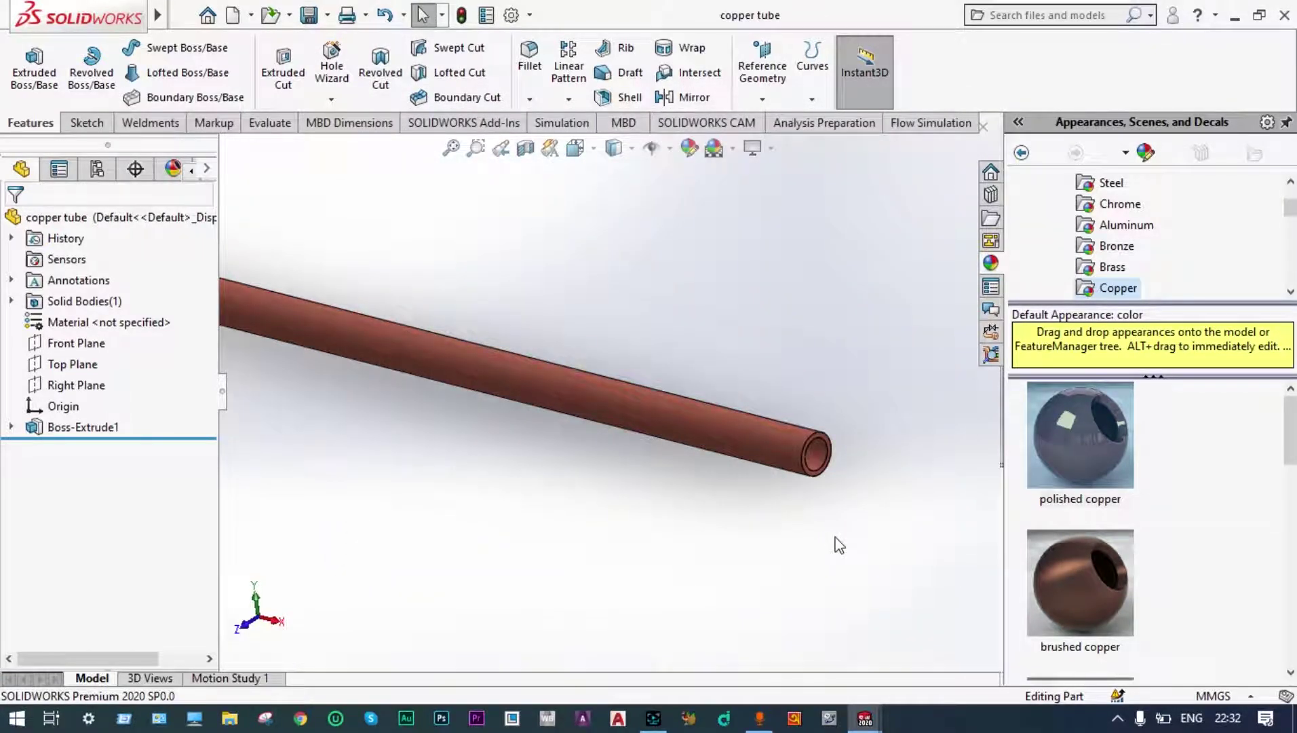
pyautogui.scroll(3, 590, 380)
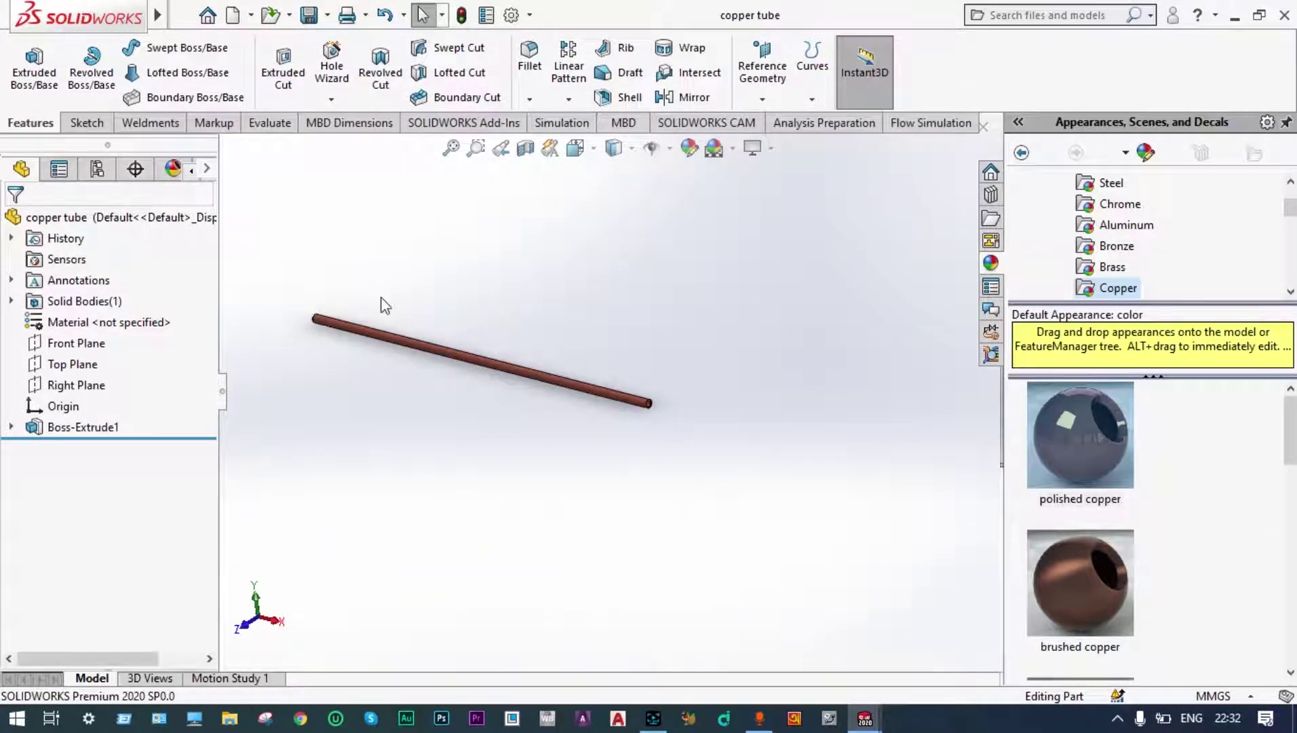
# - Create another new part document and view its Right Plane face-on
pyautogui.click(232, 15)
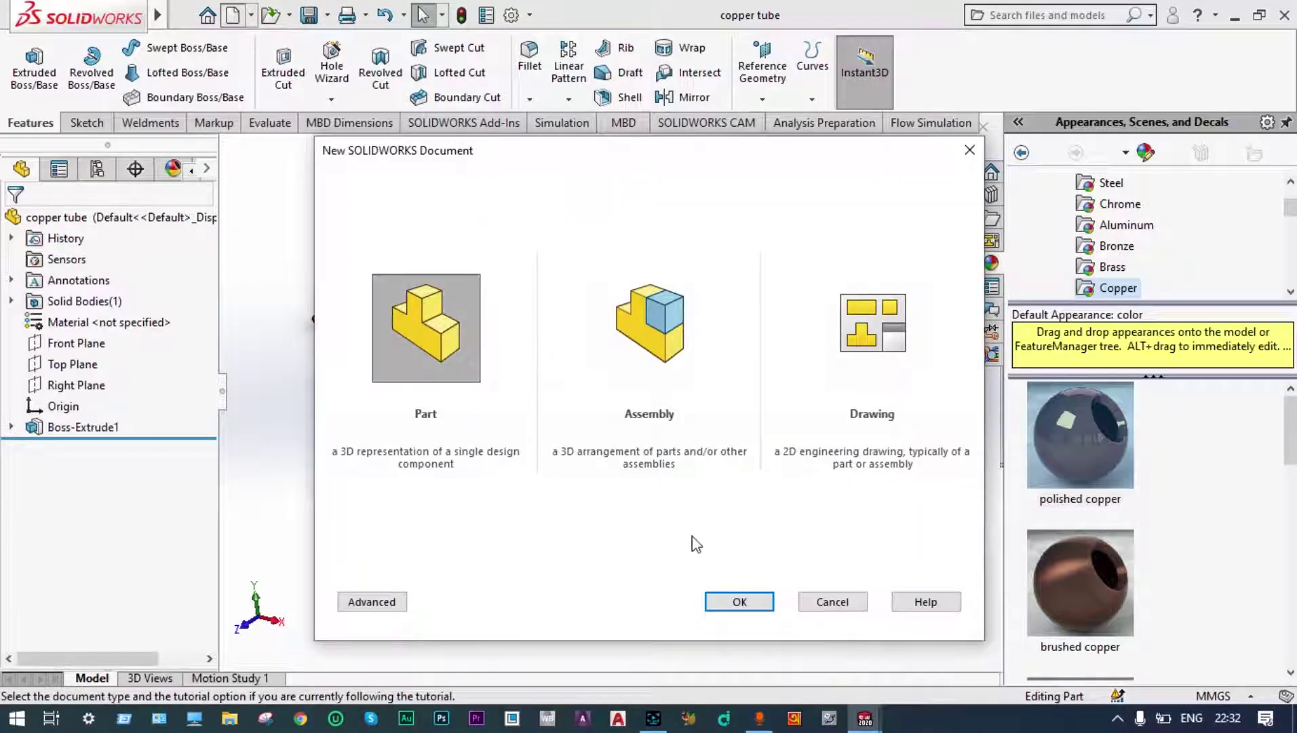
pyautogui.click(725, 604)
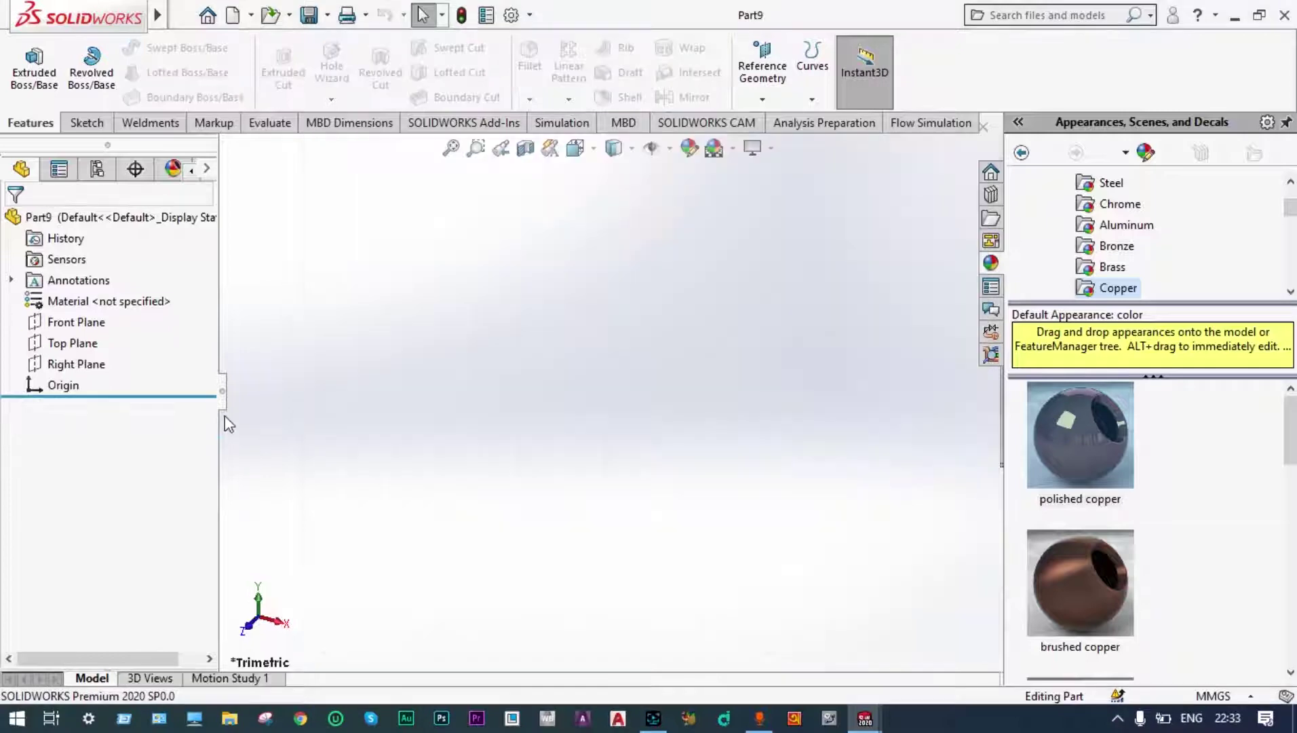
pyautogui.click(96, 364)
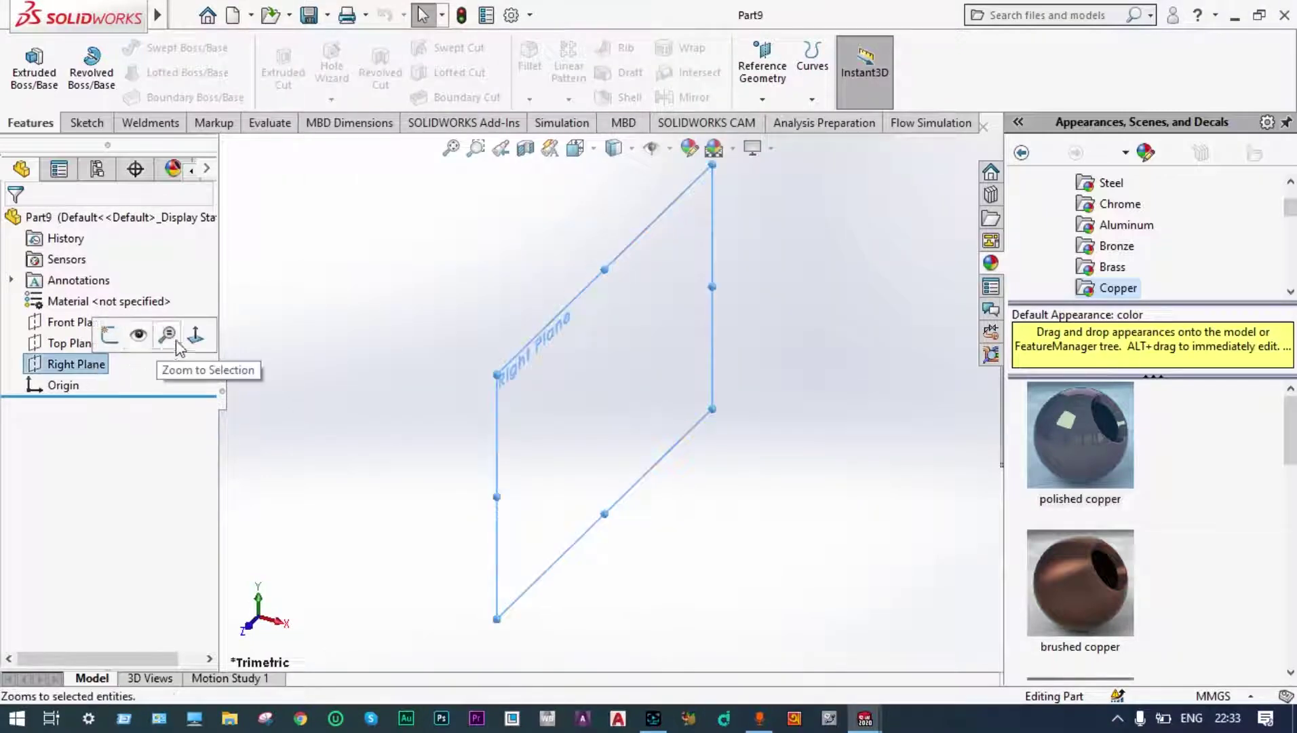
pyautogui.click(197, 335)
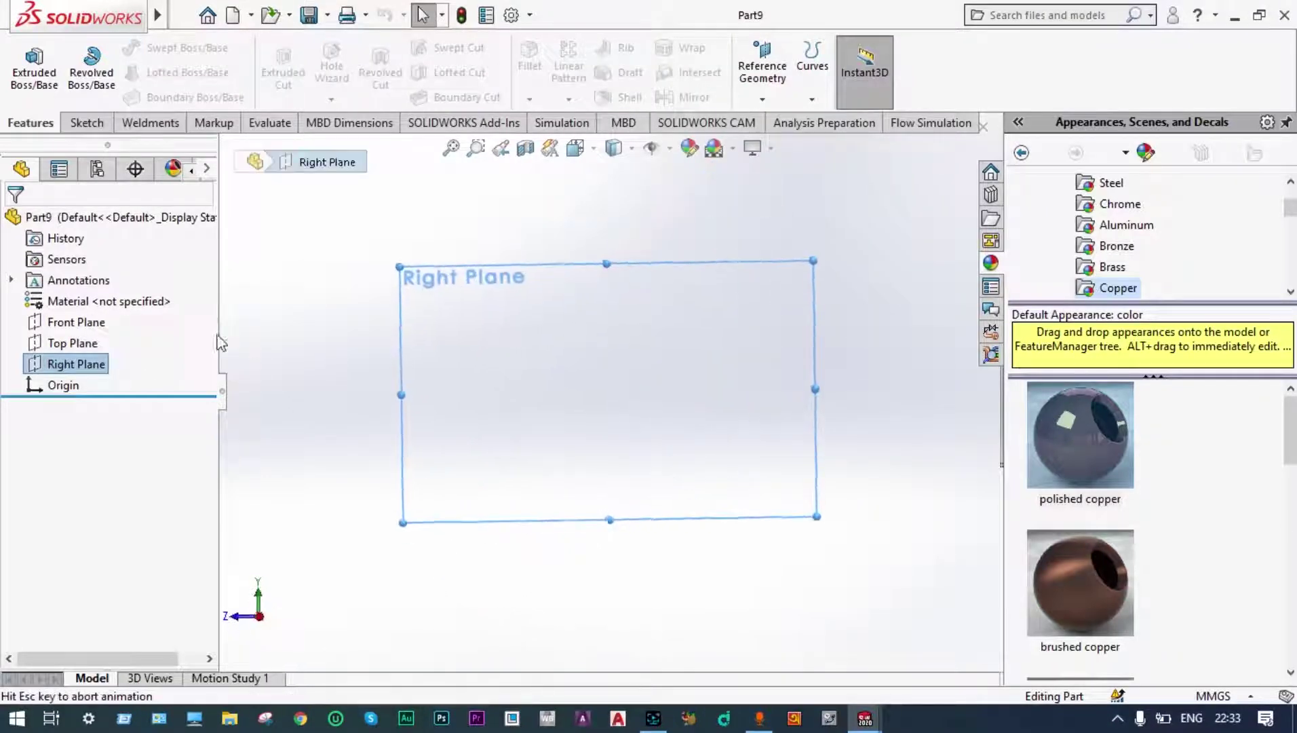
# - Sketch a circle centred on the origin on the Right Plane, about 83 mm in diameter
pyautogui.click(88, 125)
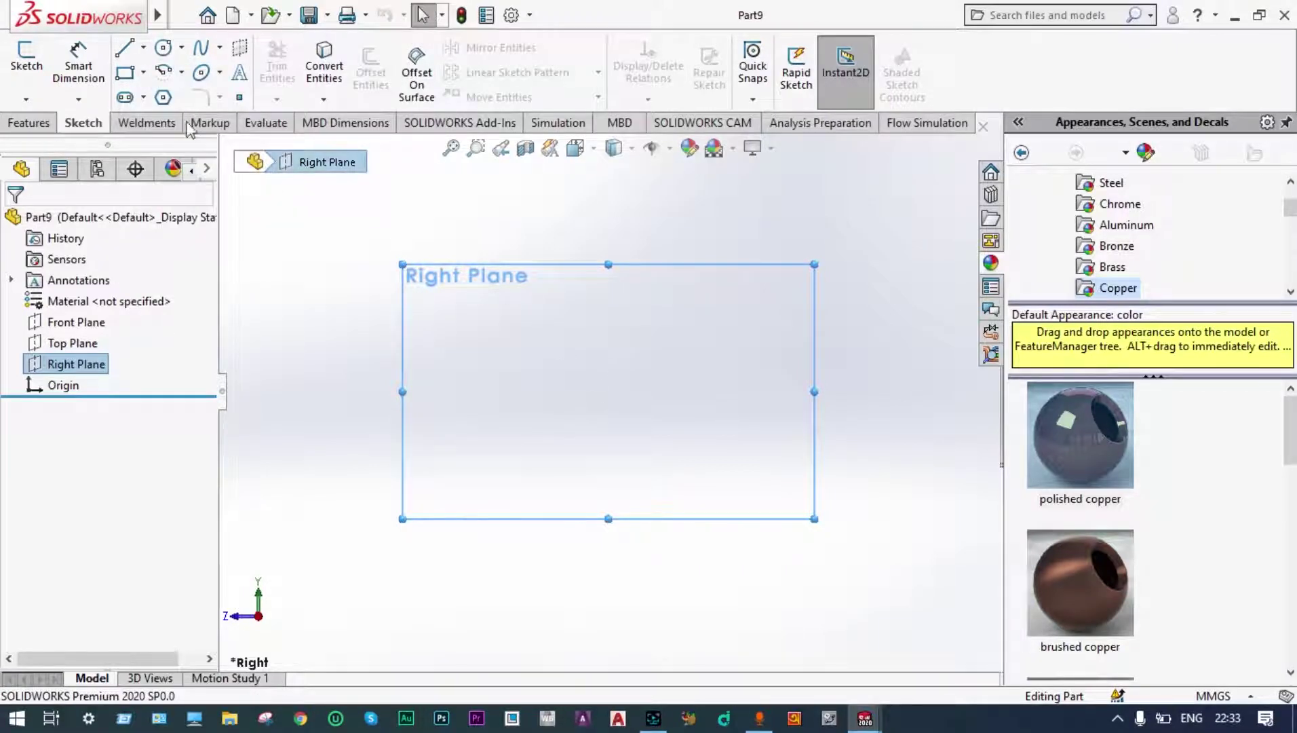
pyautogui.click(163, 47)
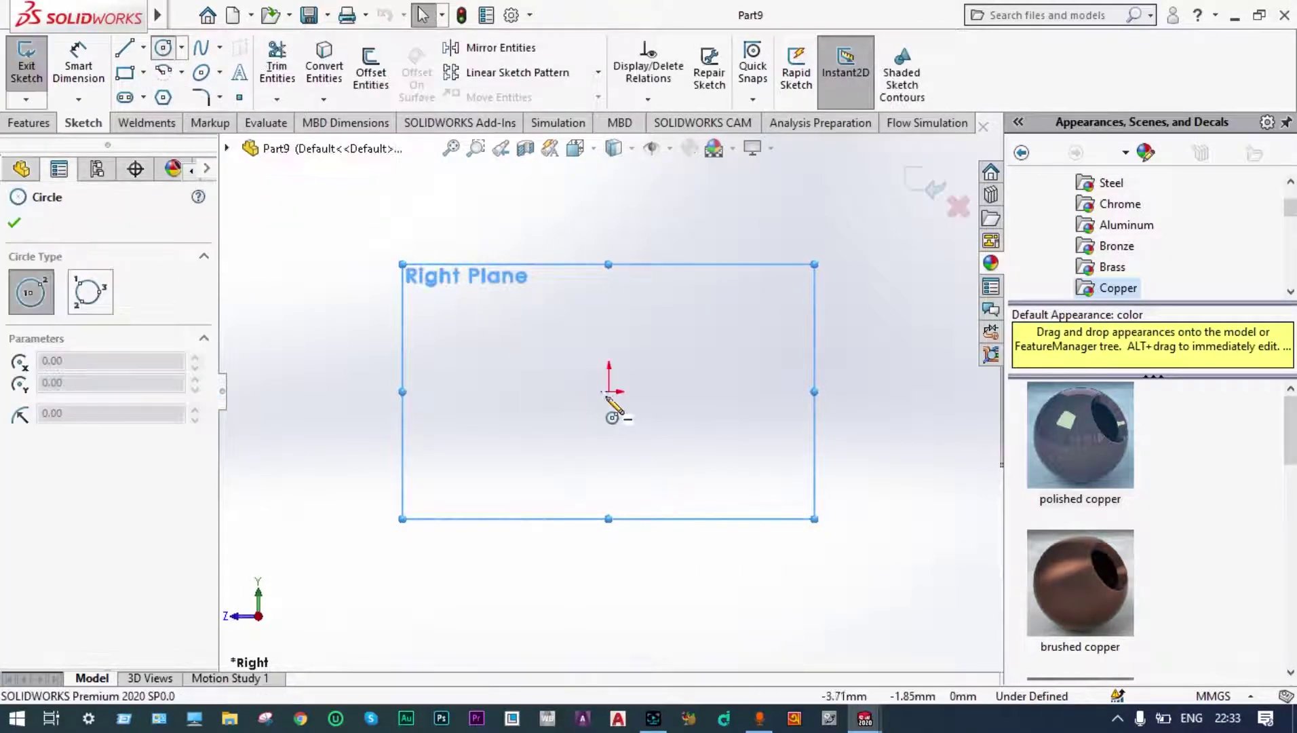
pyautogui.click(610, 393)
pyautogui.click(534, 452)
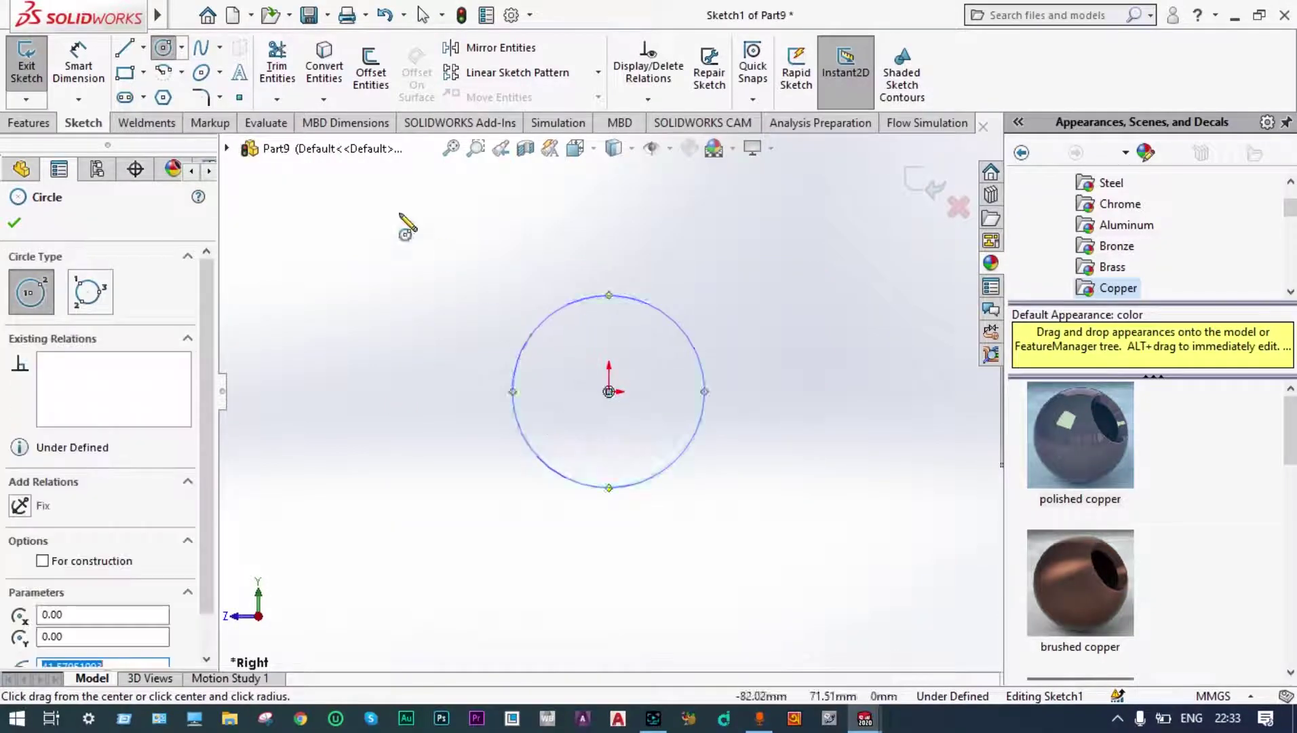
pyautogui.press('Escape')
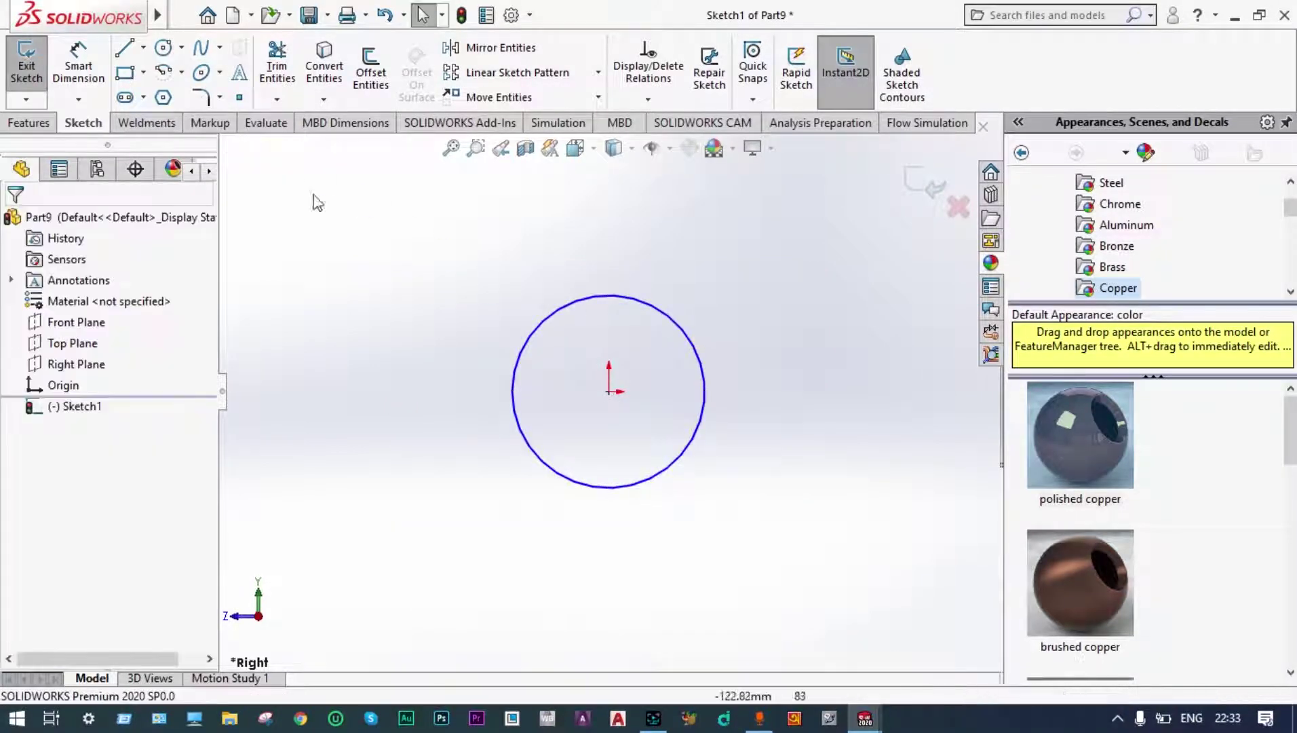
# - Dimension the circle's diameter as 50 mm and exit the sketch
pyautogui.click(78, 67)
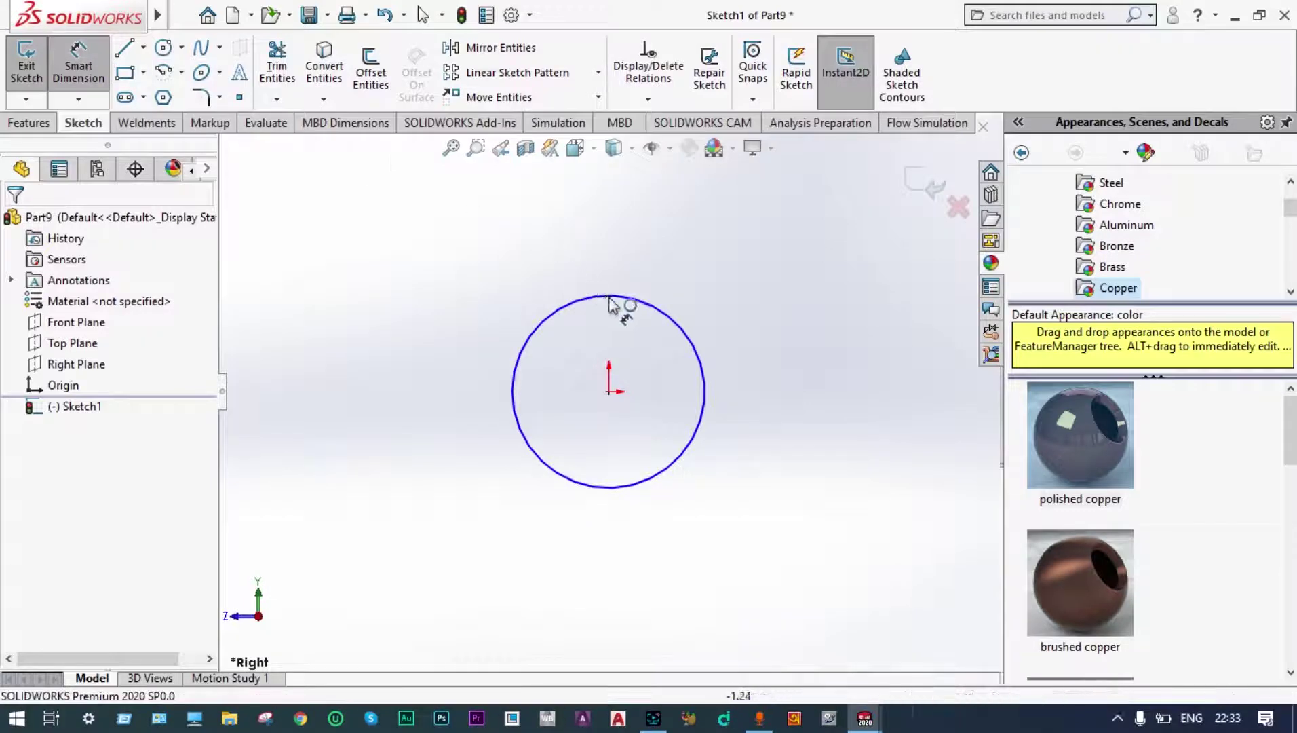
pyautogui.click(693, 345)
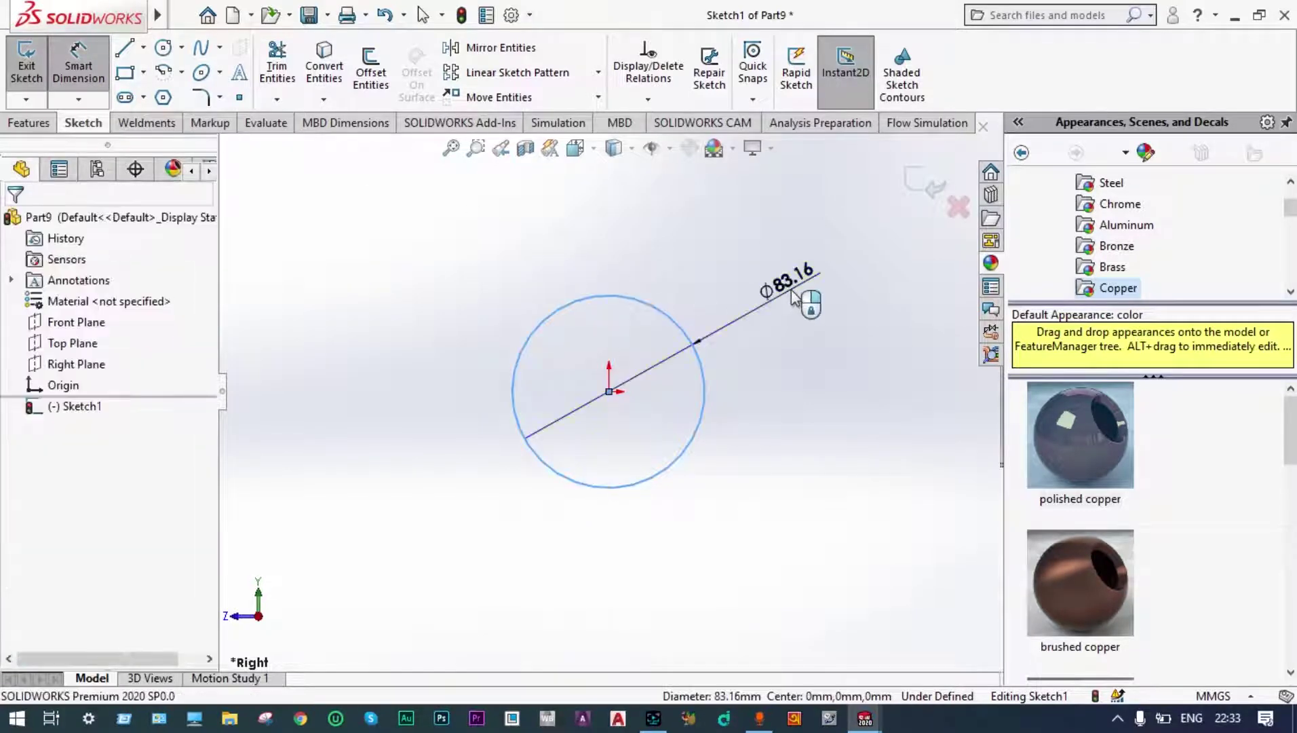
pyautogui.click(787, 292)
pyautogui.write('50')
pyautogui.press('Return')
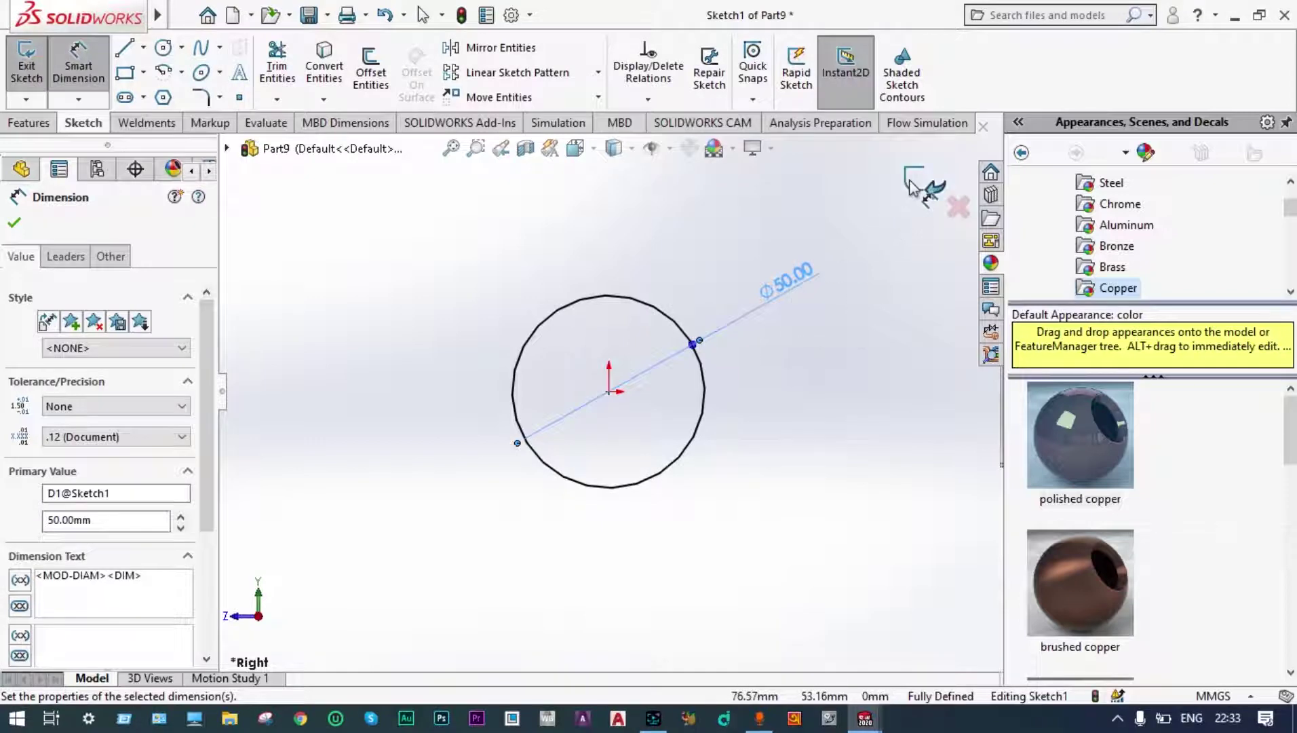
pyautogui.click(917, 182)
pyautogui.click(915, 185)
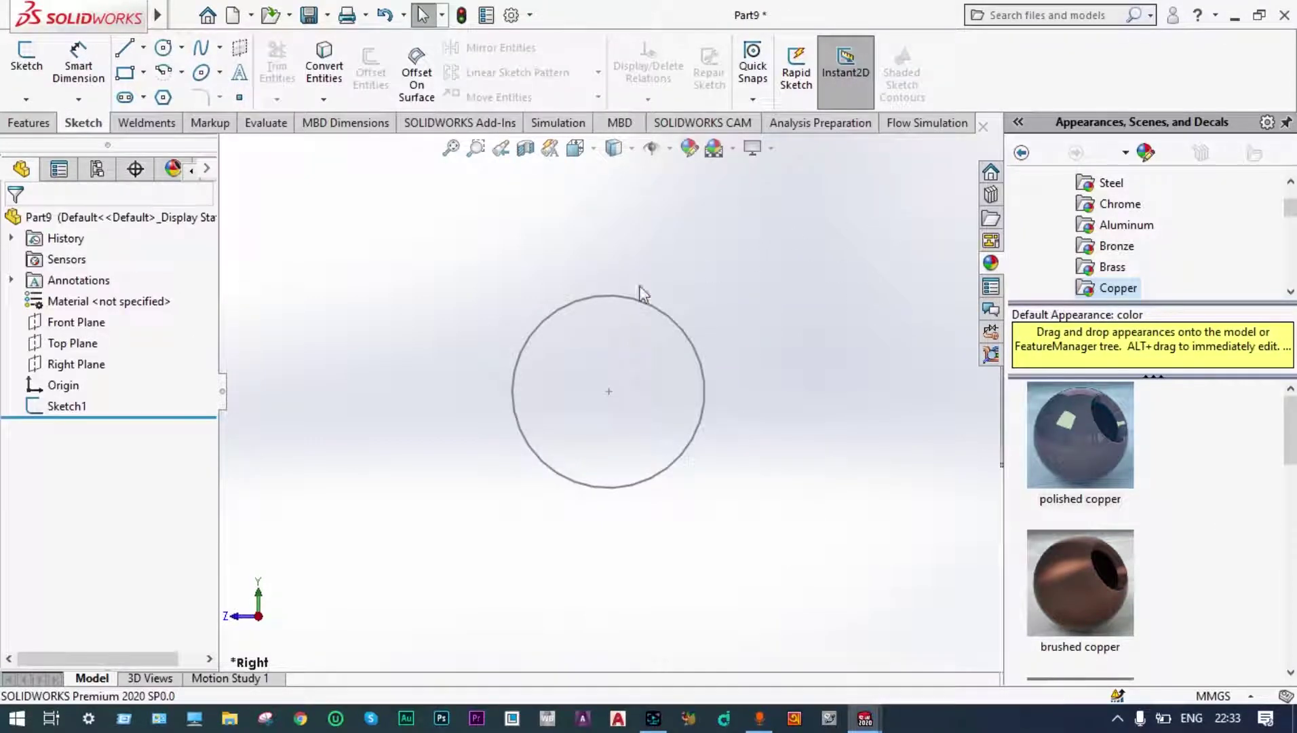
# - Extrude the 50 mm circle sketch as a blind boss with a depth of 70 mm
pyautogui.click(84, 410)
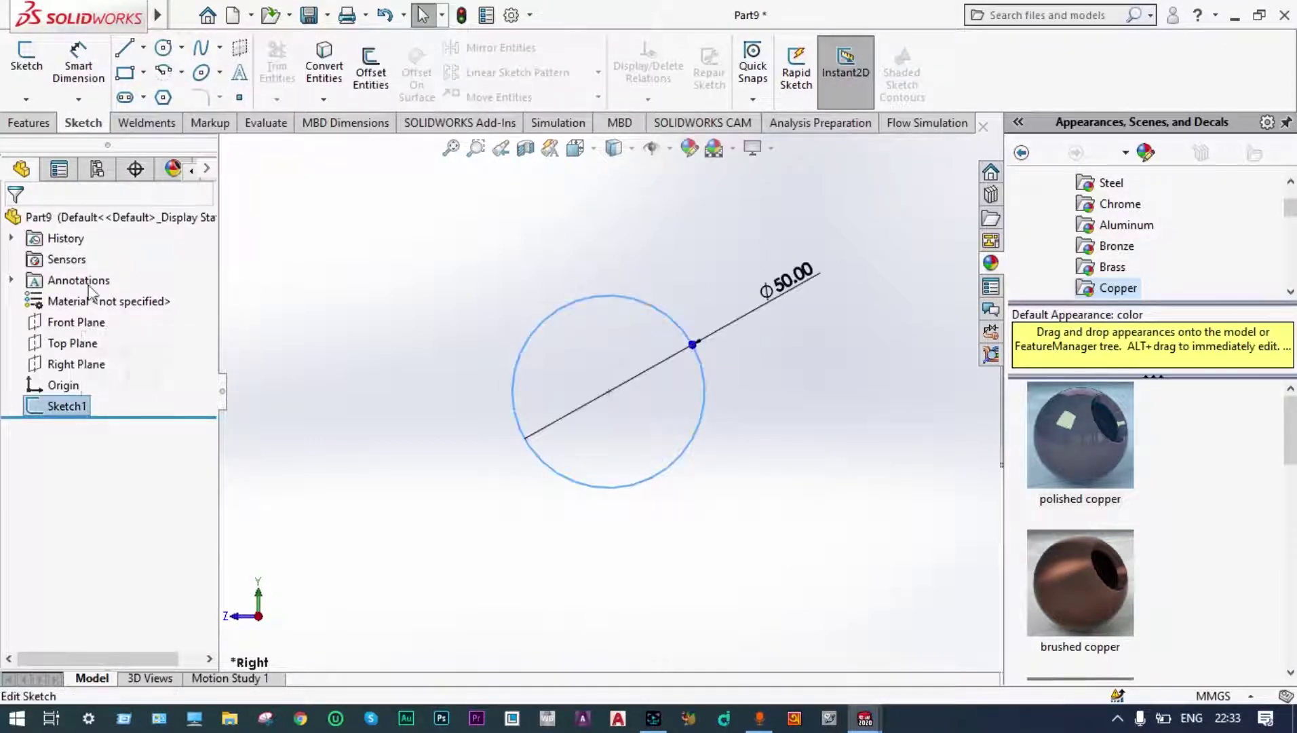
pyautogui.click(28, 125)
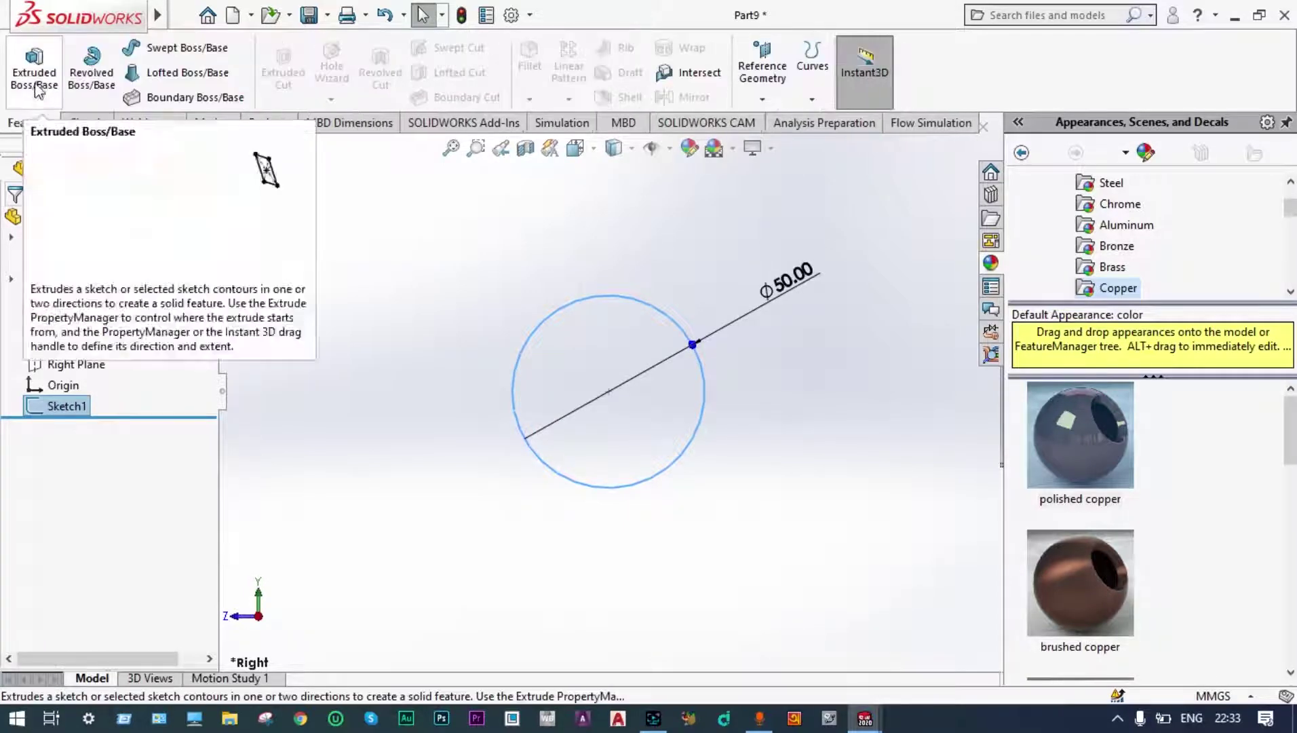
pyautogui.click(34, 68)
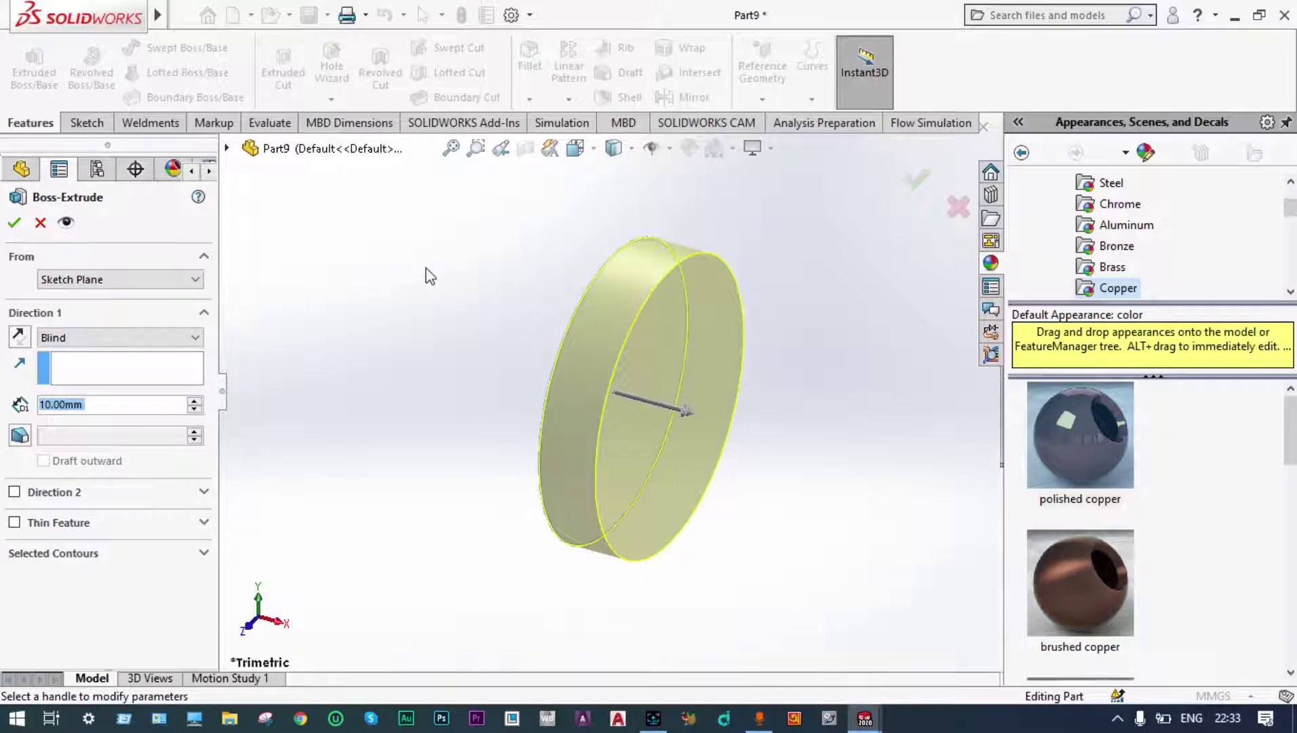
pyautogui.write('70')
pyautogui.press('Return')
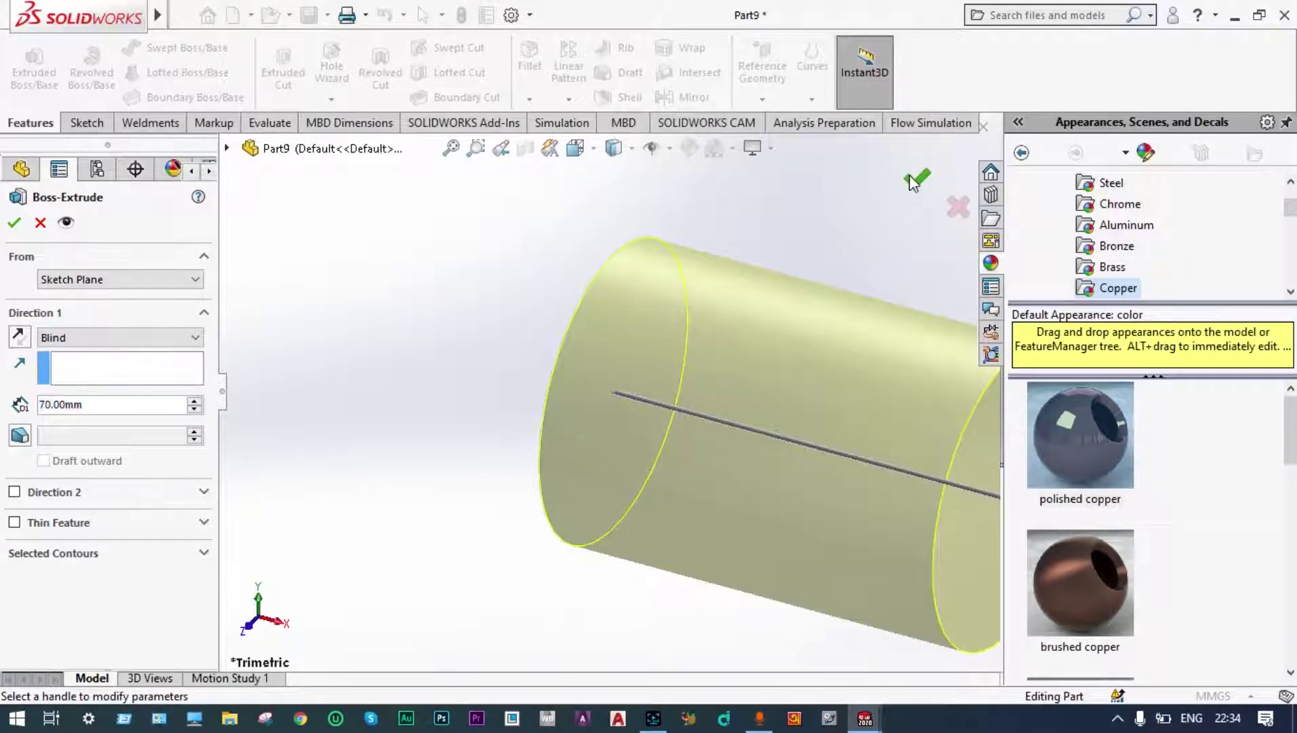
pyautogui.click(916, 180)
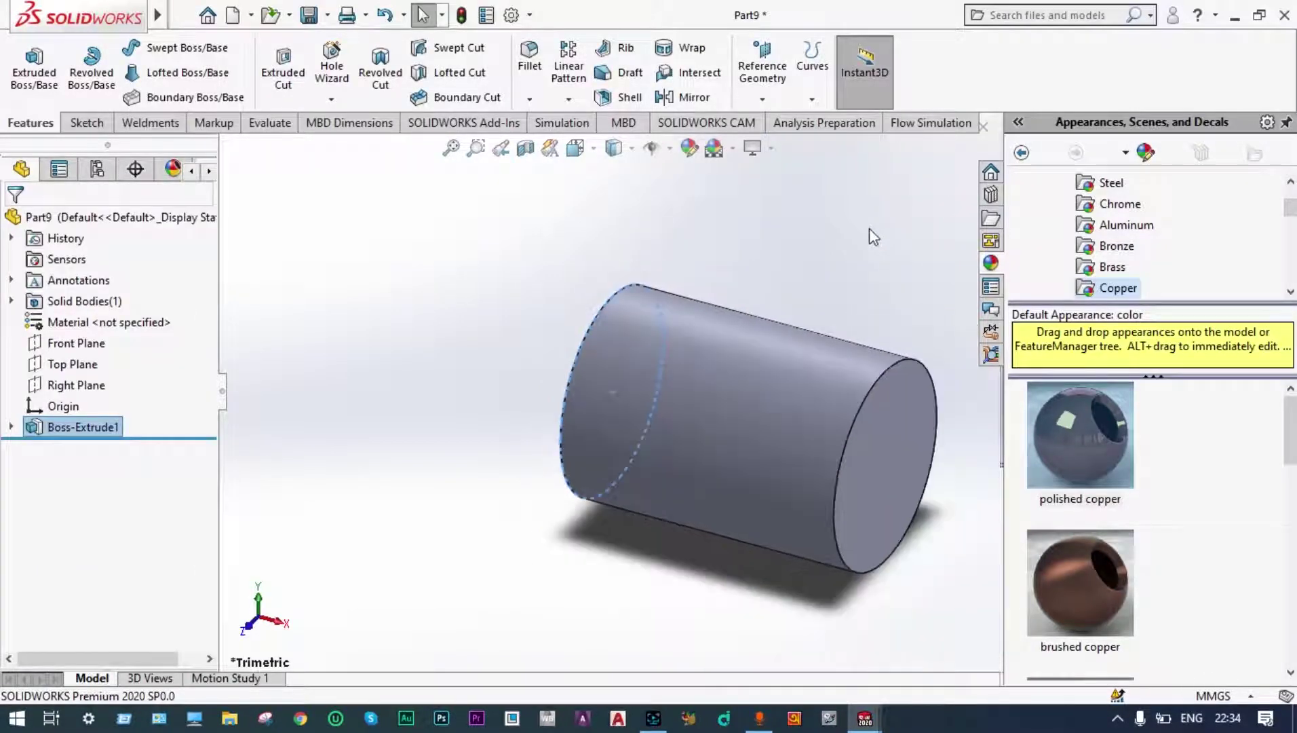
# - Sketch a hexagon centred on the cylinder's flat end face, with an inscribed circle about 57 mm in diameter
pyautogui.scroll(3, 869, 228)
pyautogui.click(845, 272)
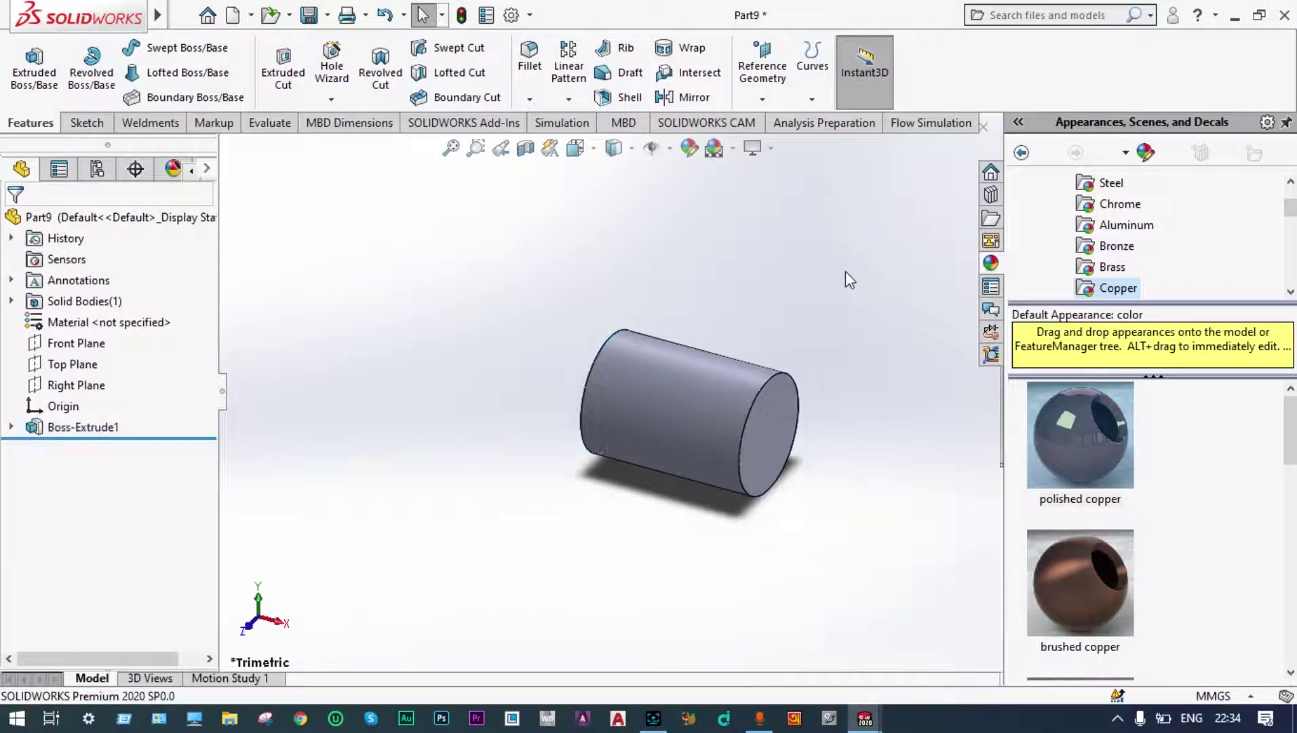
pyautogui.moveTo(846, 271); pyautogui.dragTo(686, 350, button='middle')
pyautogui.click(624, 377)
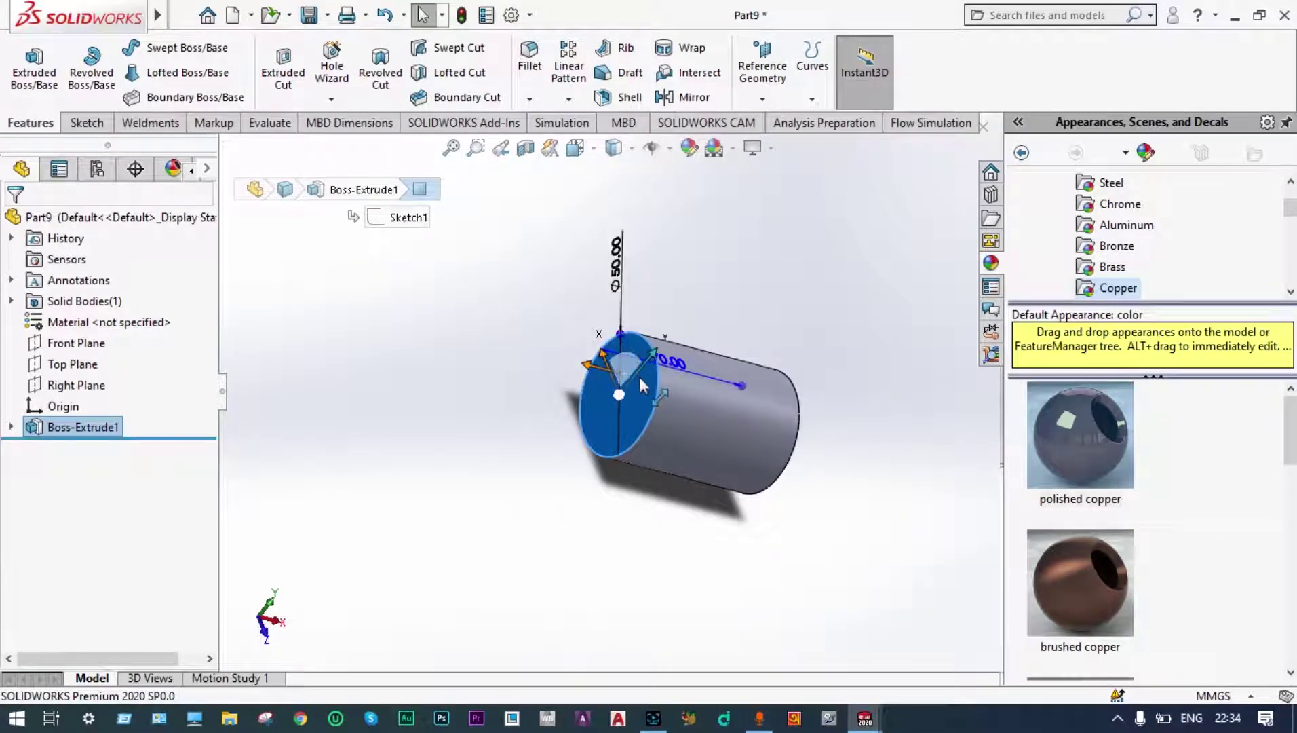
pyautogui.rightClick(629, 392)
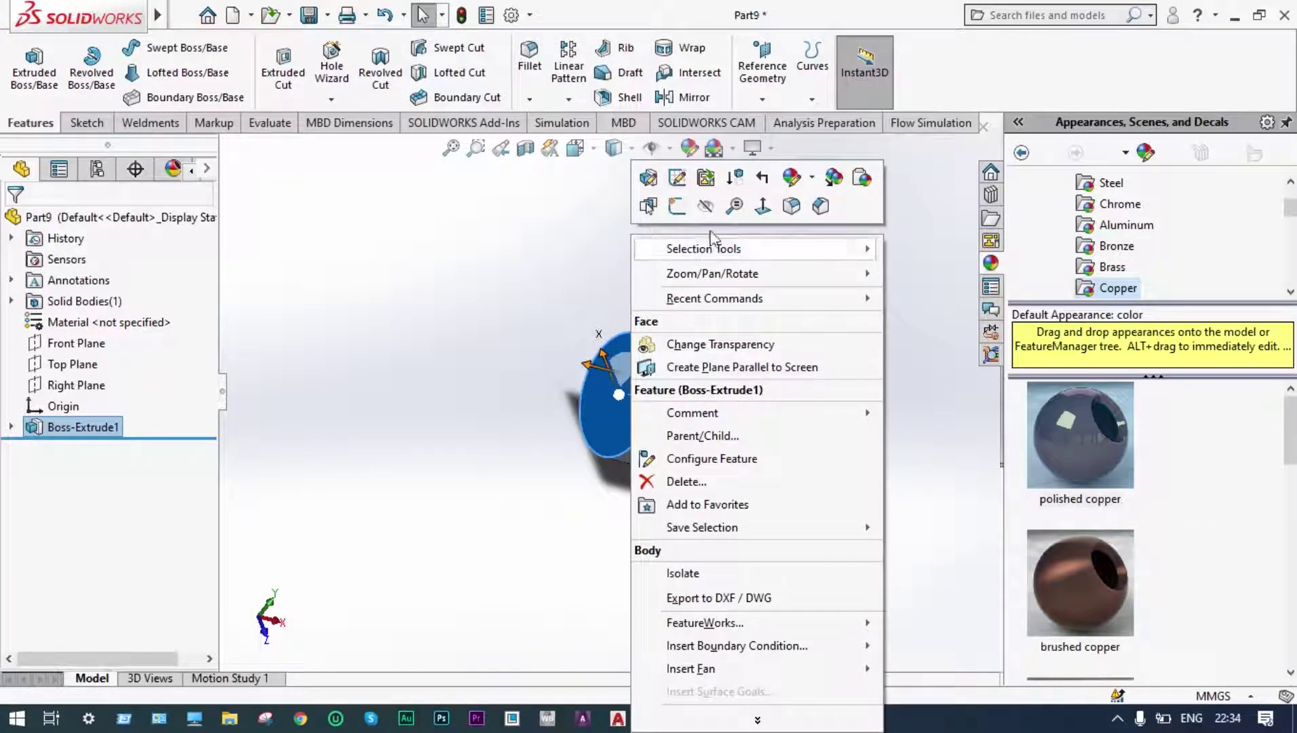
pyautogui.click(677, 207)
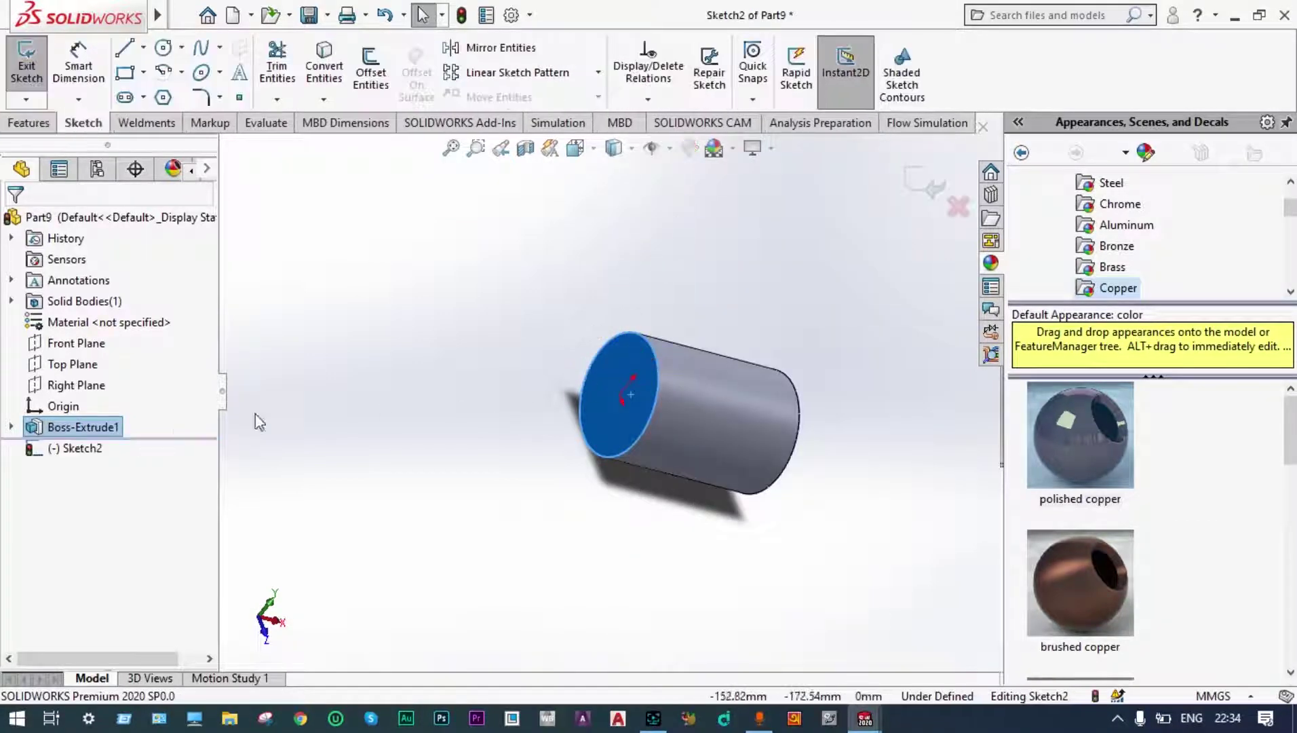
pyautogui.click(102, 451)
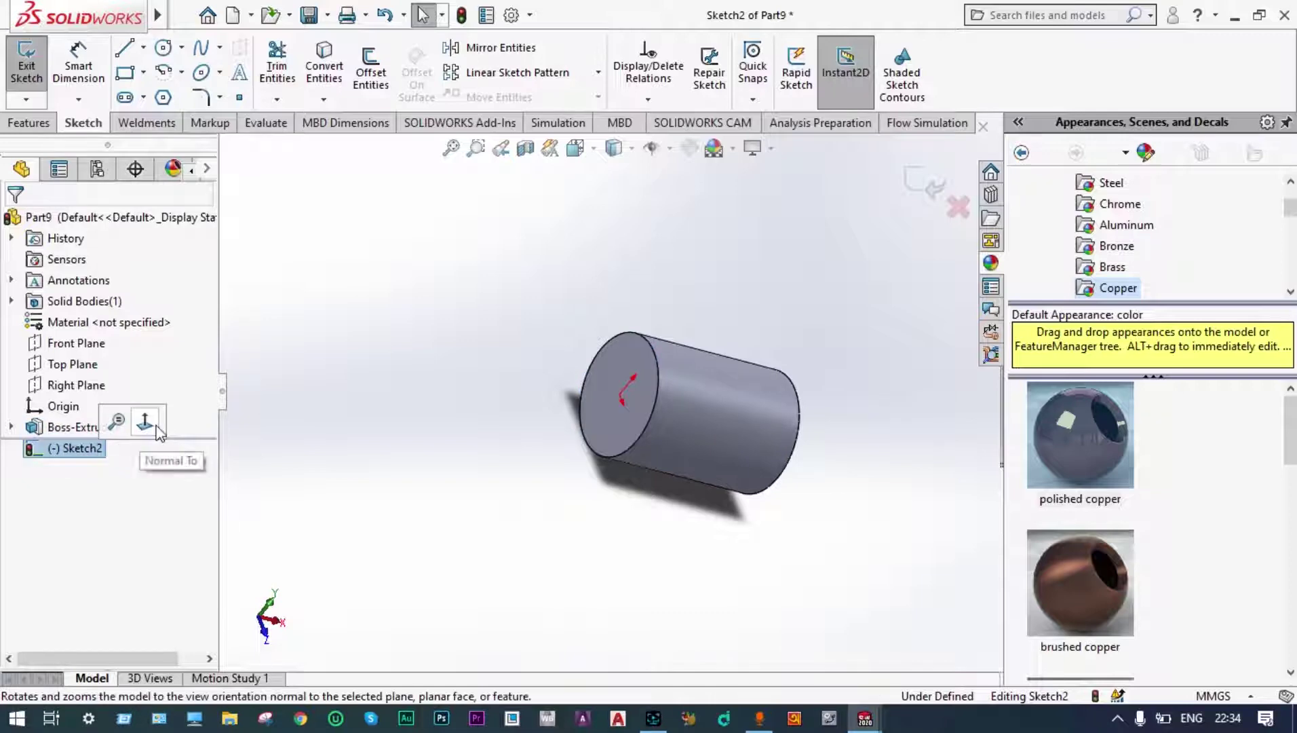
pyautogui.click(144, 440)
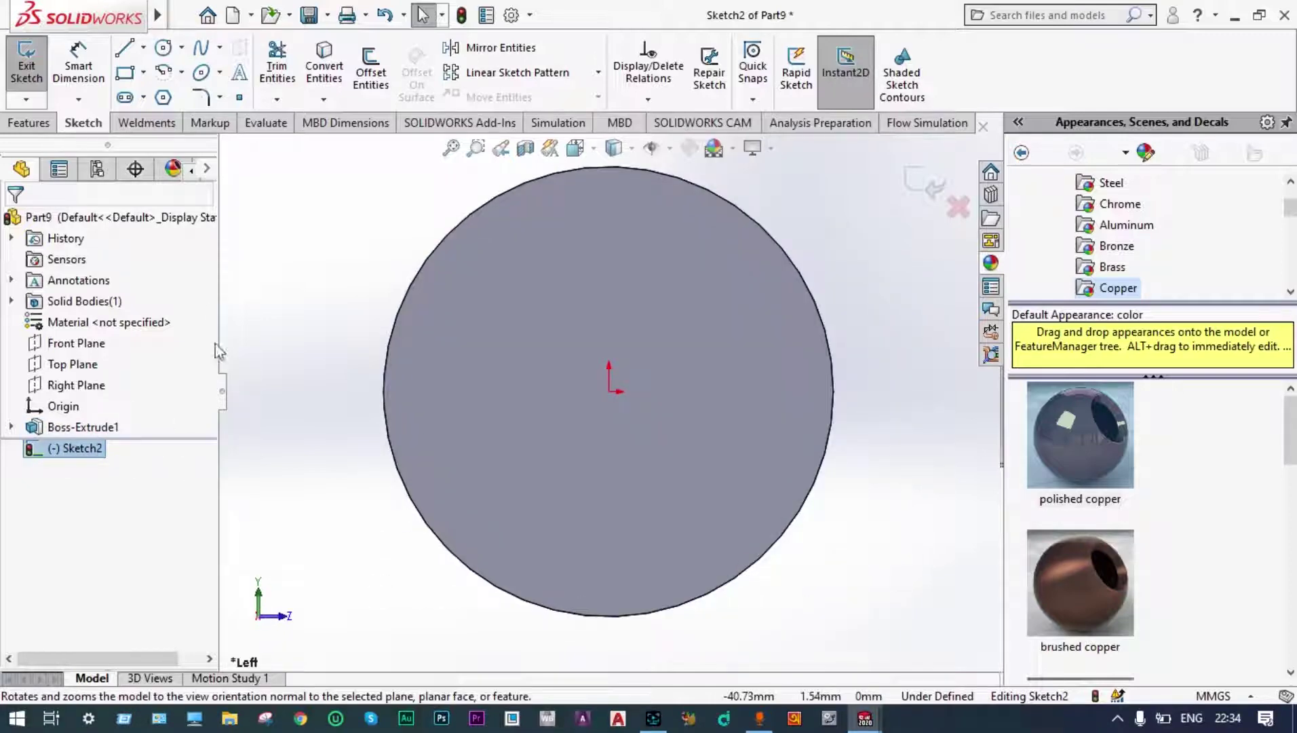
pyautogui.click(162, 97)
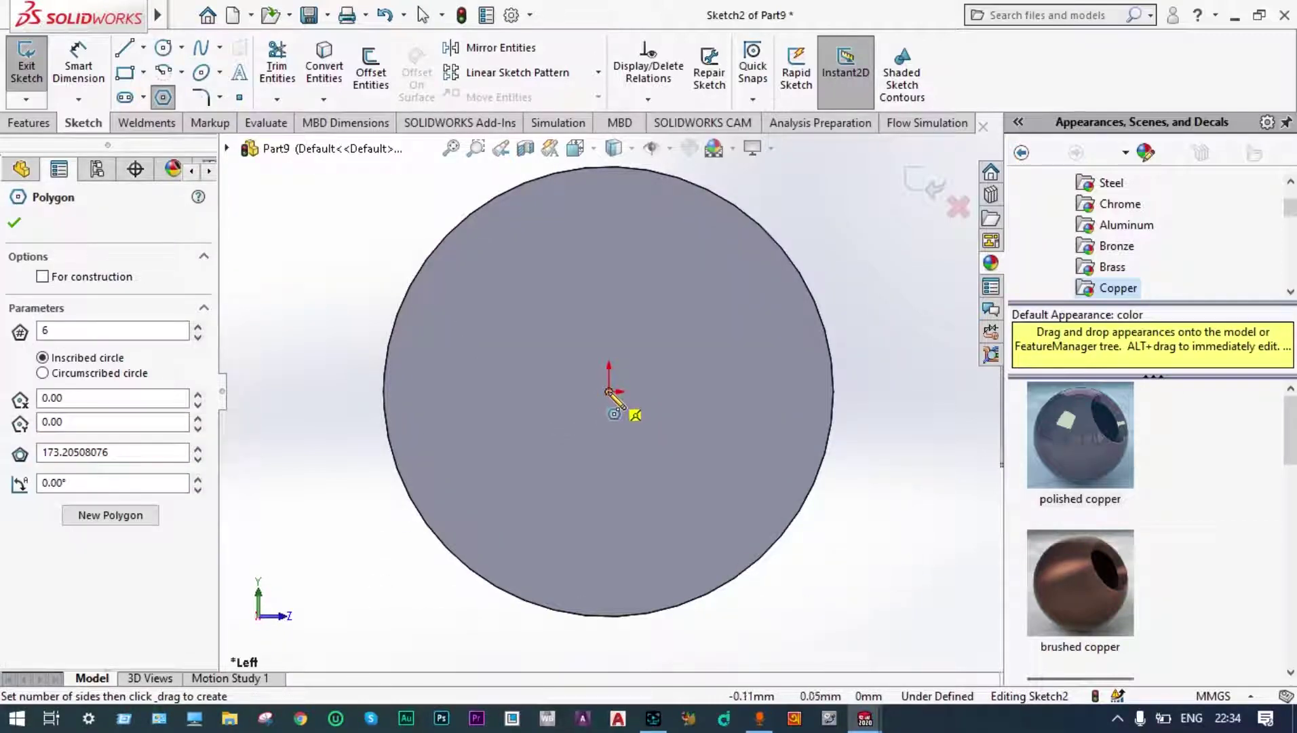
pyautogui.moveTo(609, 391); pyautogui.dragTo(883, 279)
pyautogui.press('Escape')
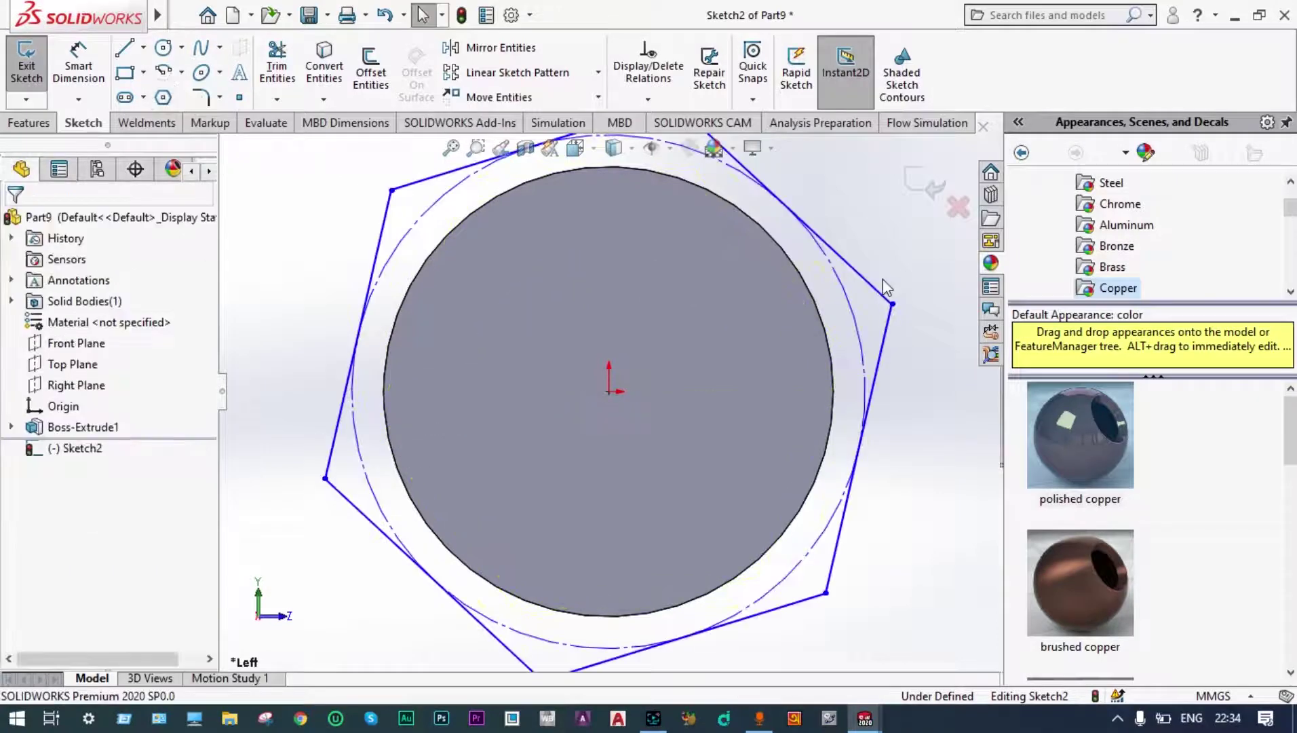
# - Dimension the hexagon's inscribed circle to a 60 mm diameter and finish the sketch
pyautogui.click(79, 68)
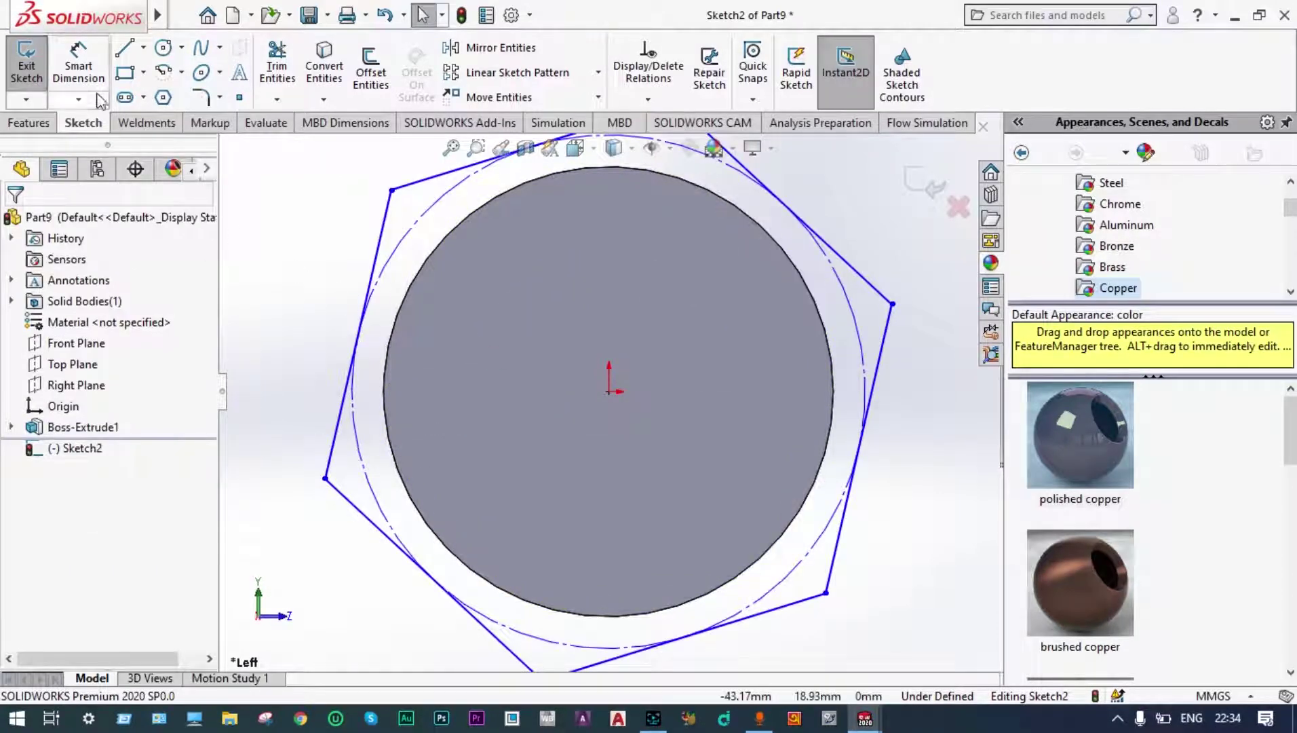
pyautogui.click(850, 306)
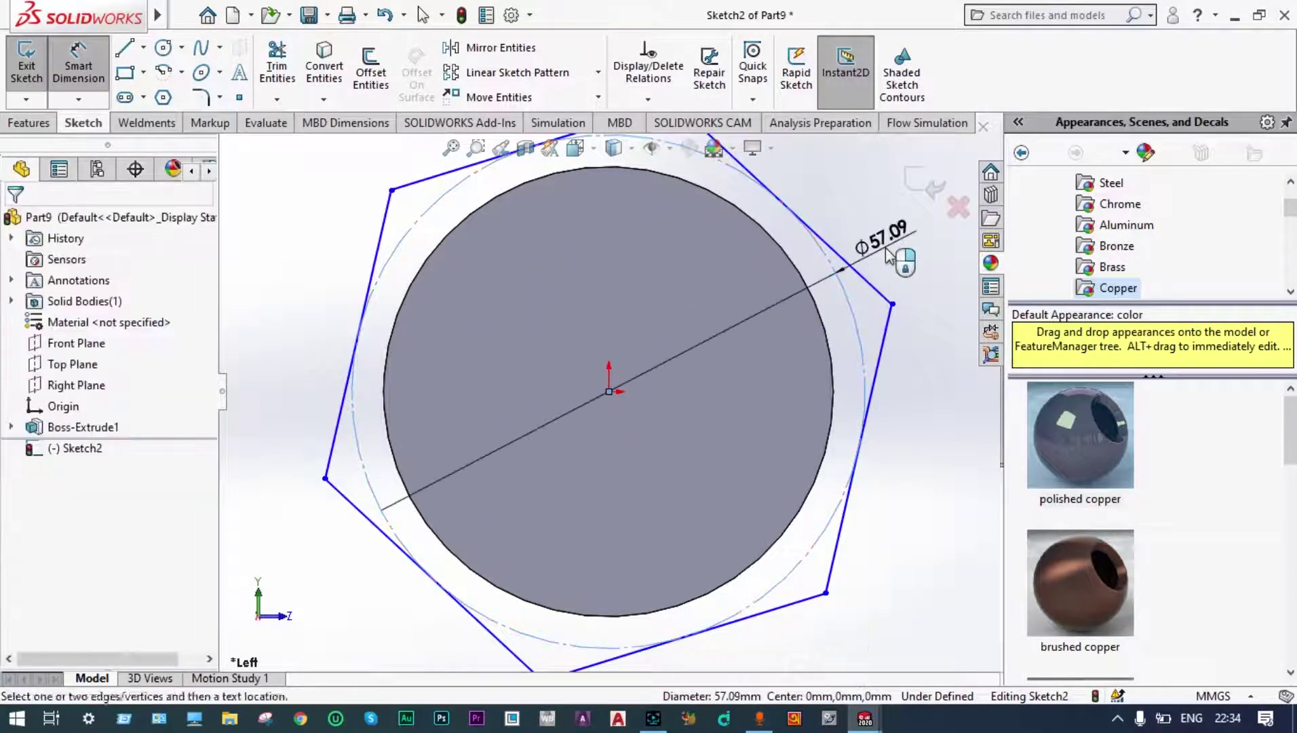
pyautogui.click(886, 253)
pyautogui.write('60')
pyautogui.press('Return')
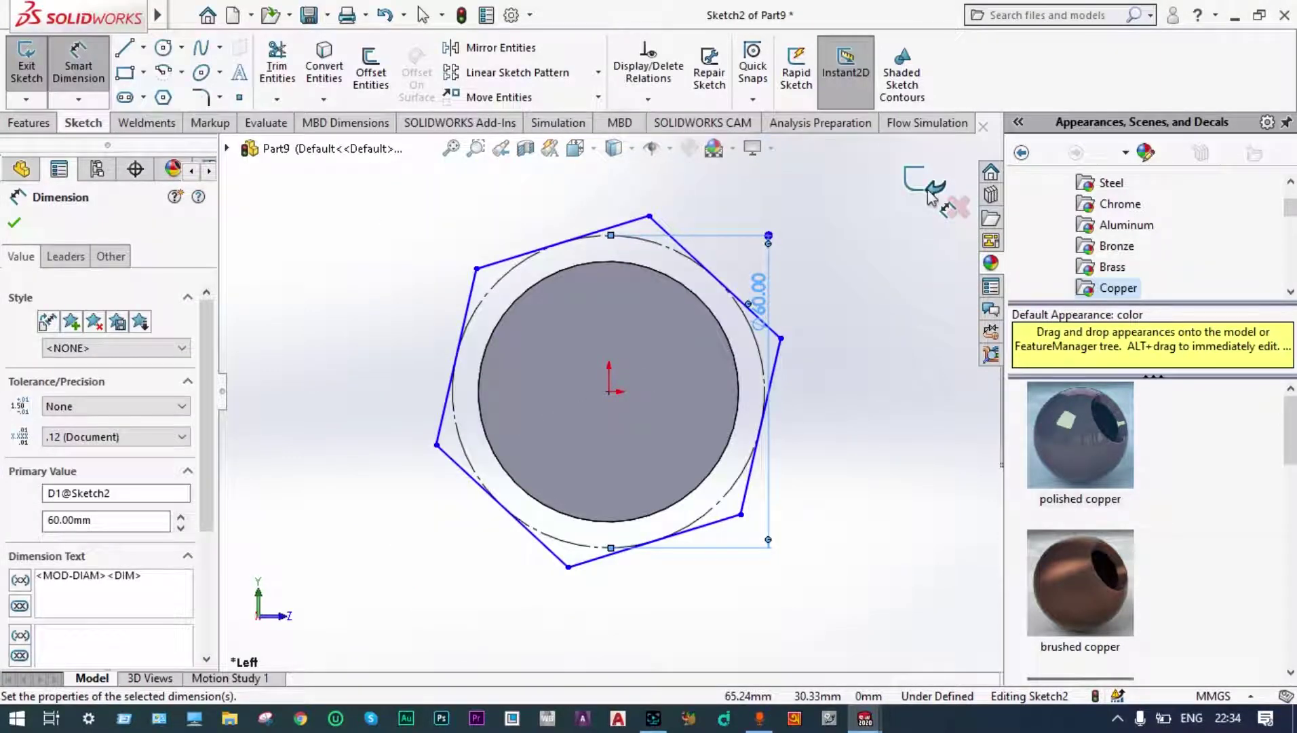
pyautogui.click(927, 192)
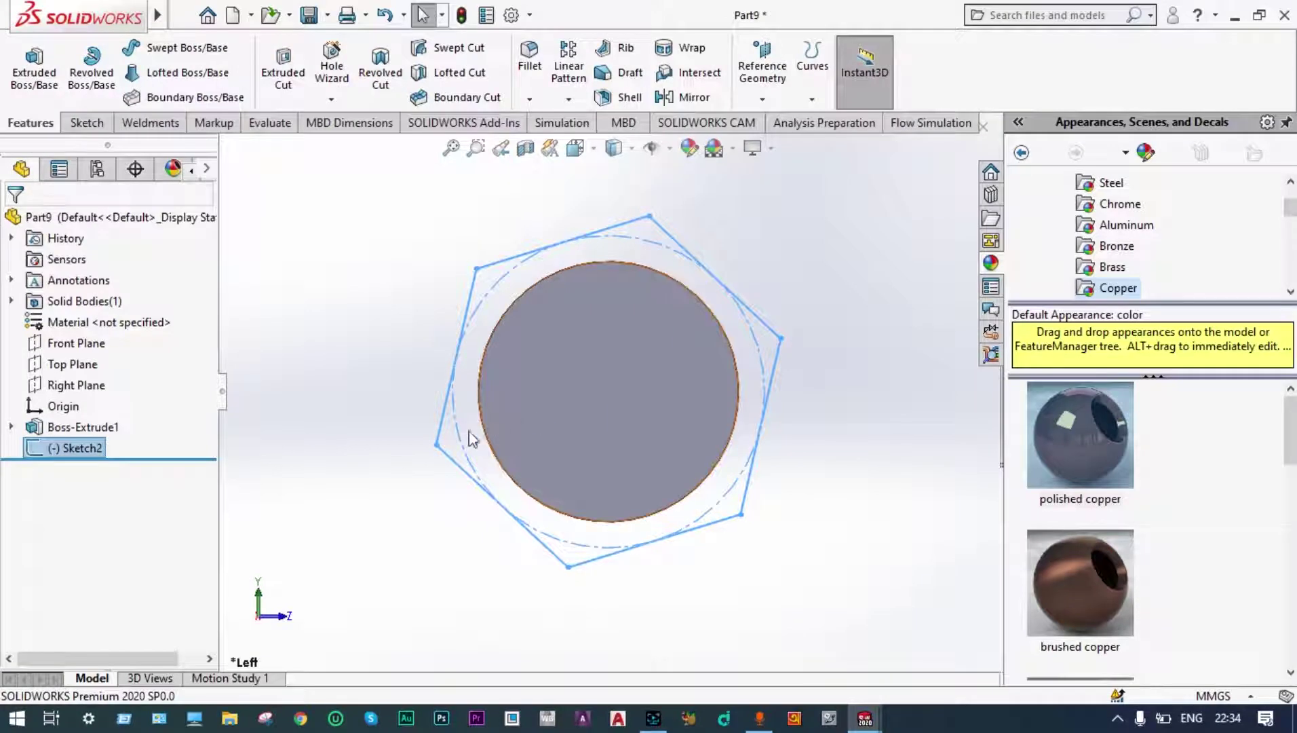
# - Extrude the hexagon 20 mm outward from the cylinder's end, merged with the body, to form the bolt head
pyautogui.click(34, 77)
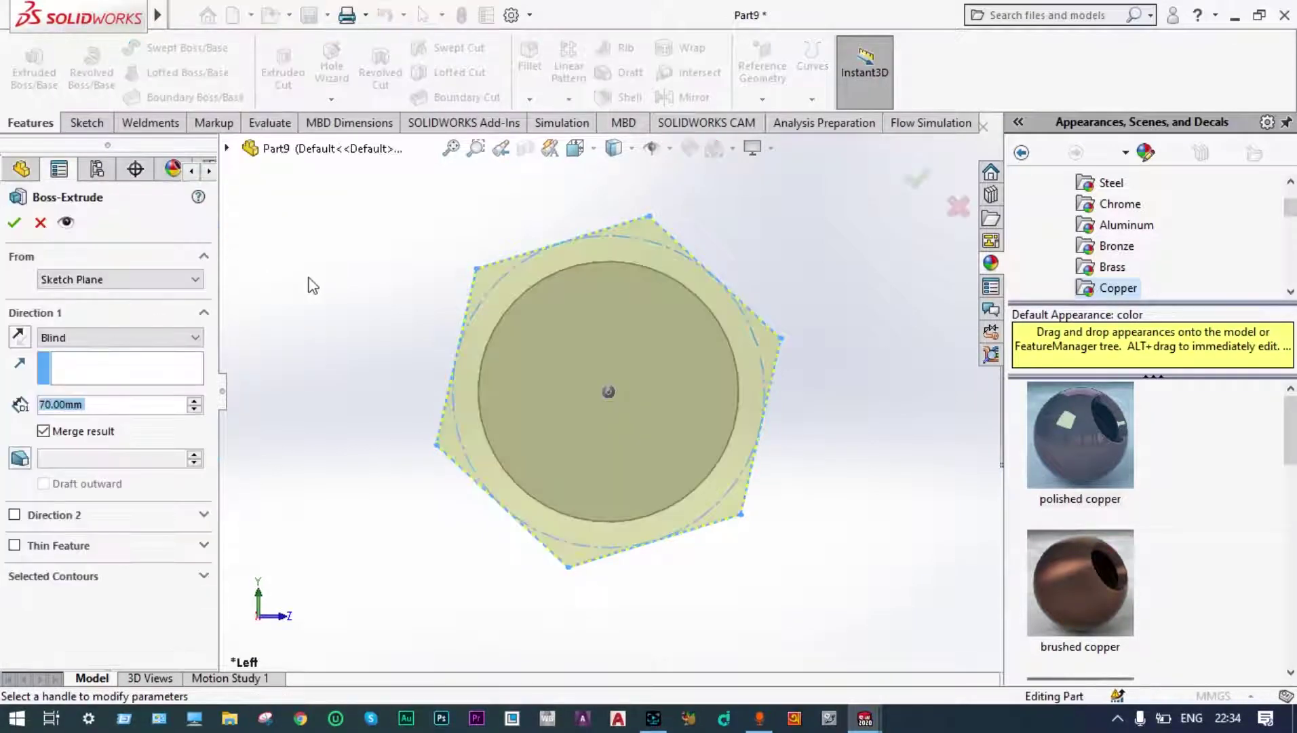
pyautogui.moveTo(337, 270); pyautogui.dragTo(321, 299, button='middle')
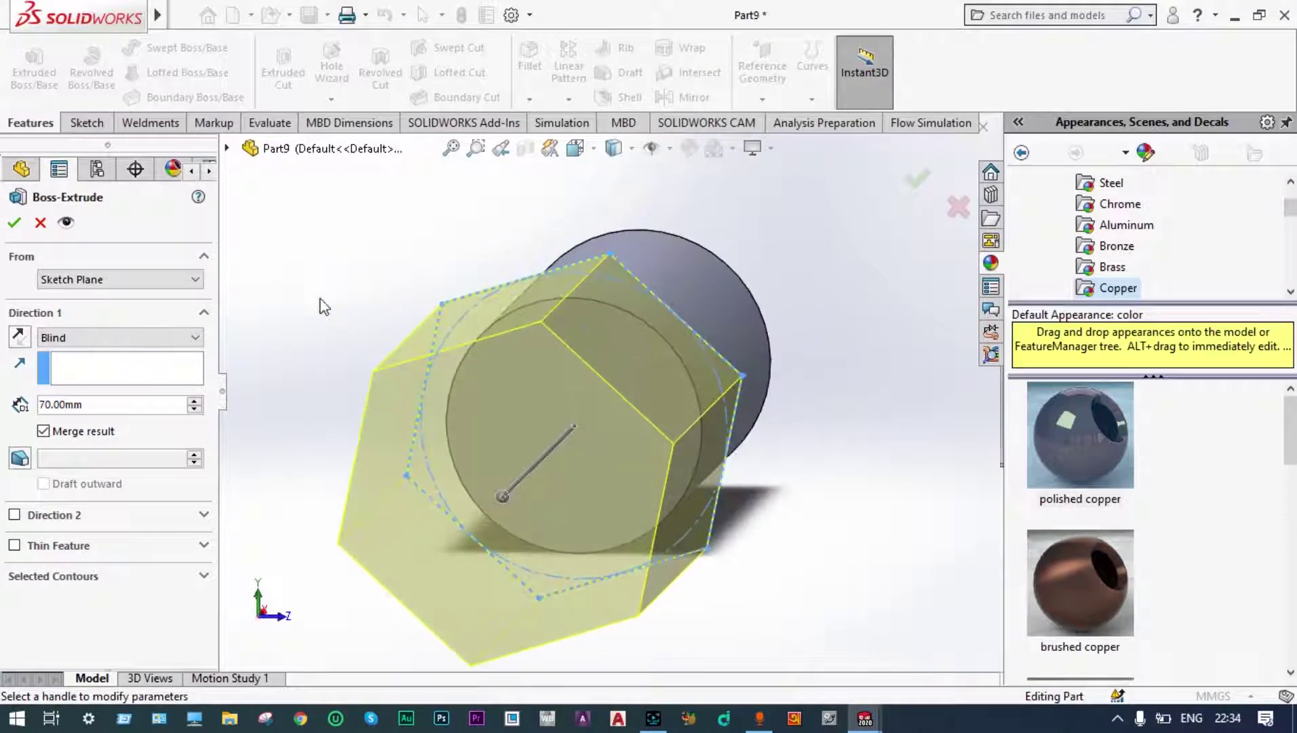
pyautogui.click(14, 222)
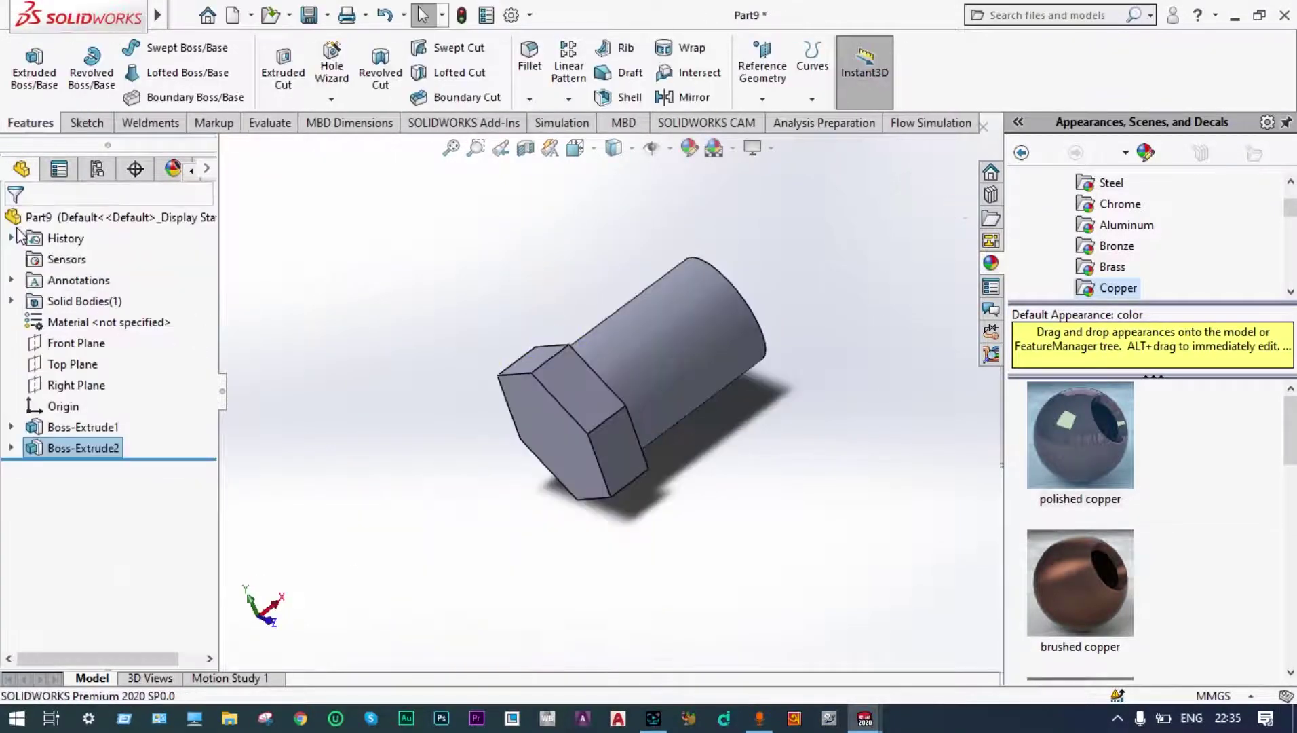
# - Sketch a circle about 53 mm in diameter centred on the outer face of the hexagonal head
pyautogui.moveTo(375, 429); pyautogui.dragTo(535, 359, button='middle')
pyautogui.click(657, 374)
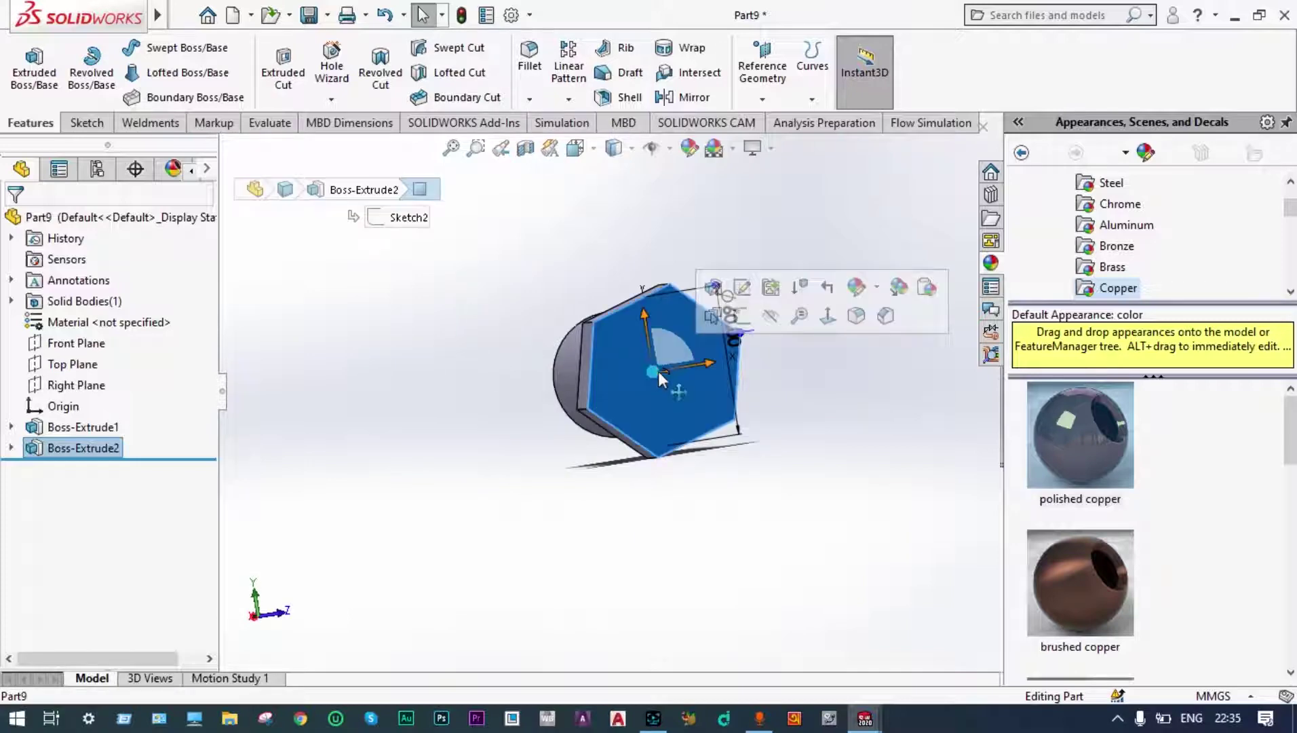
pyautogui.click(747, 326)
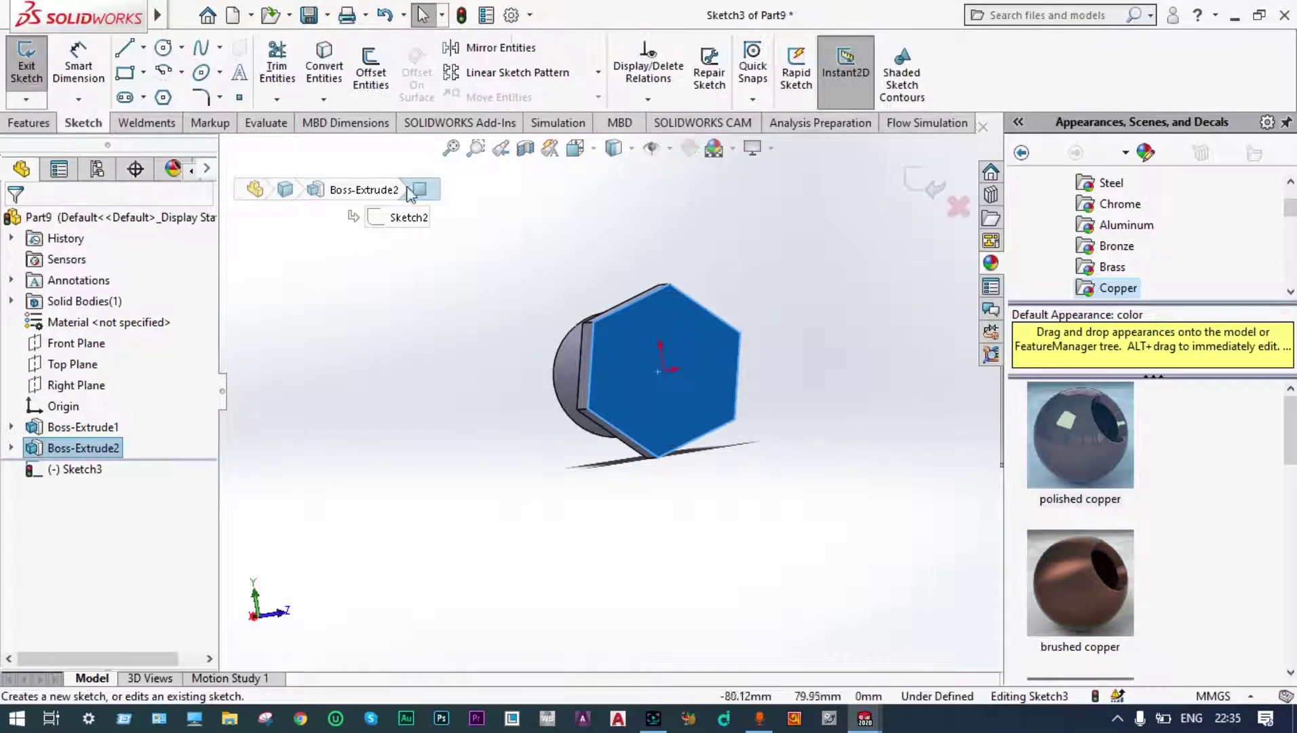
pyautogui.click(167, 58)
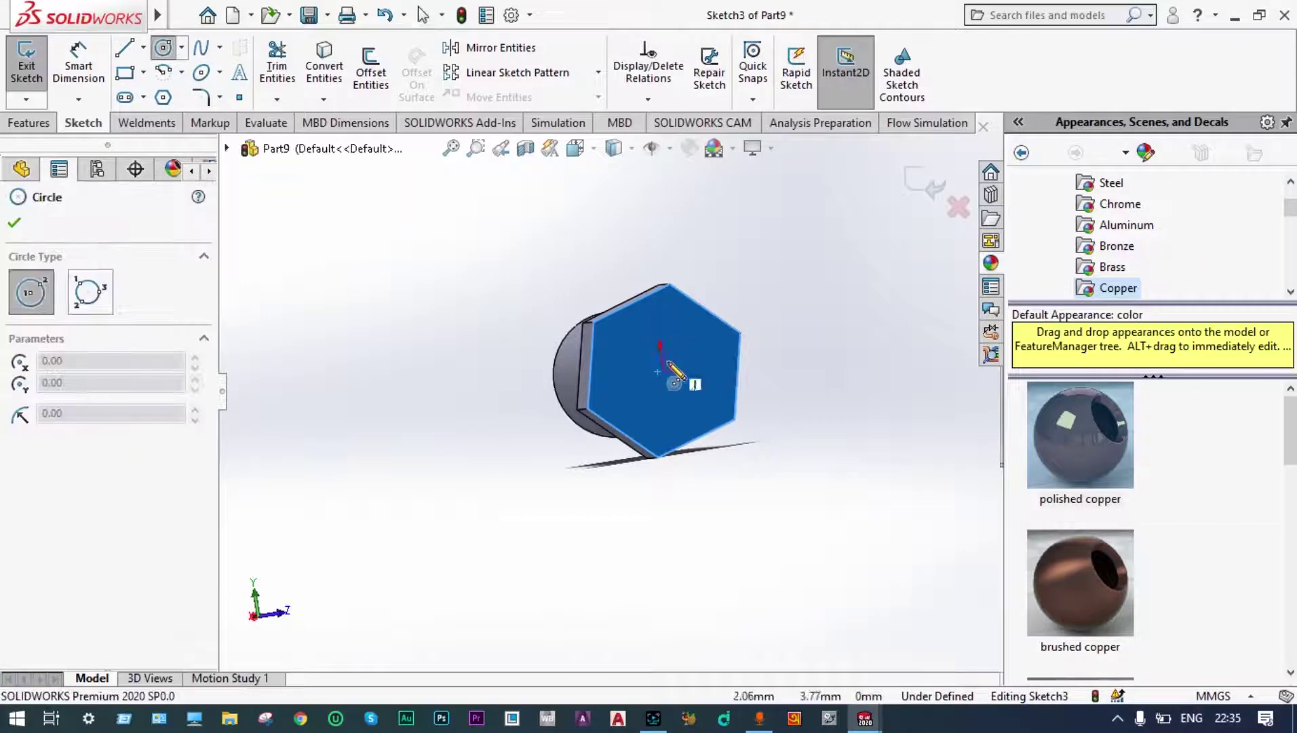
pyautogui.moveTo(665, 372); pyautogui.dragTo(709, 325)
pyautogui.press('Escape')
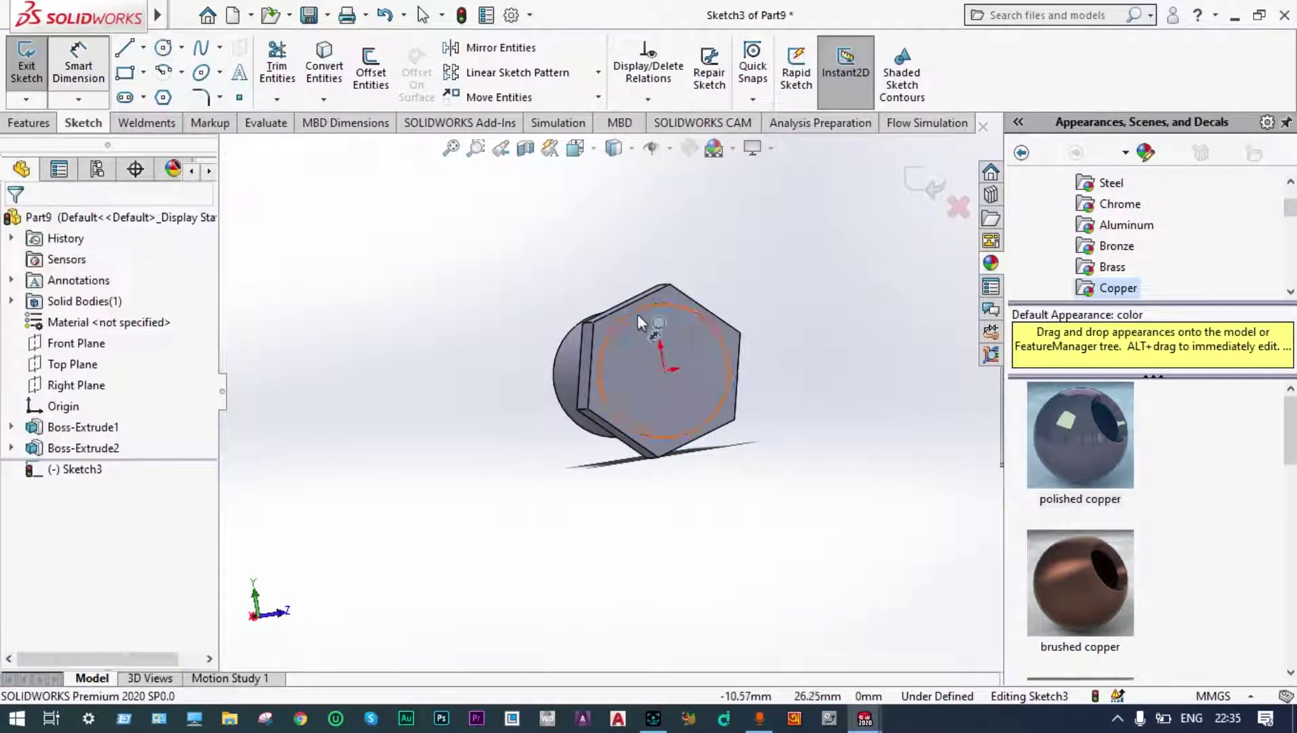
# - Set the circle's diameter to 55 mm and finish the sketch
pyautogui.click(687, 310)
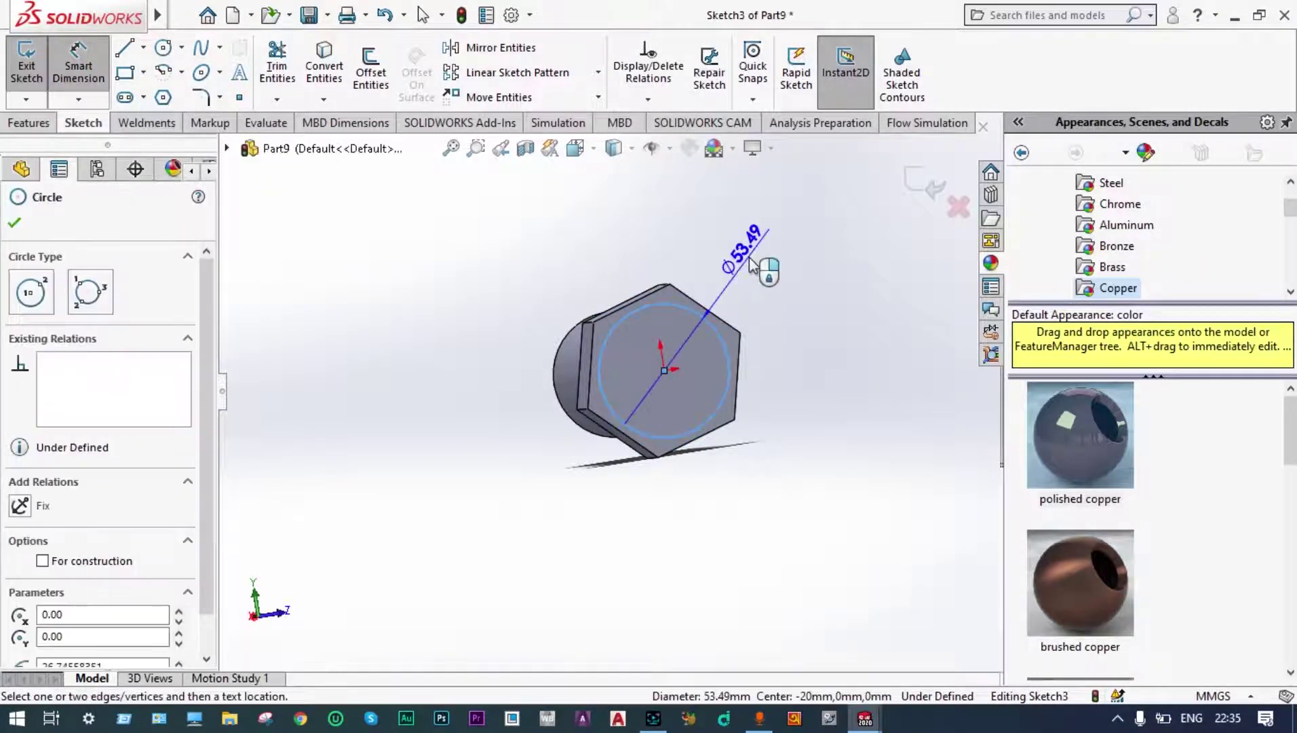
pyautogui.click(750, 259)
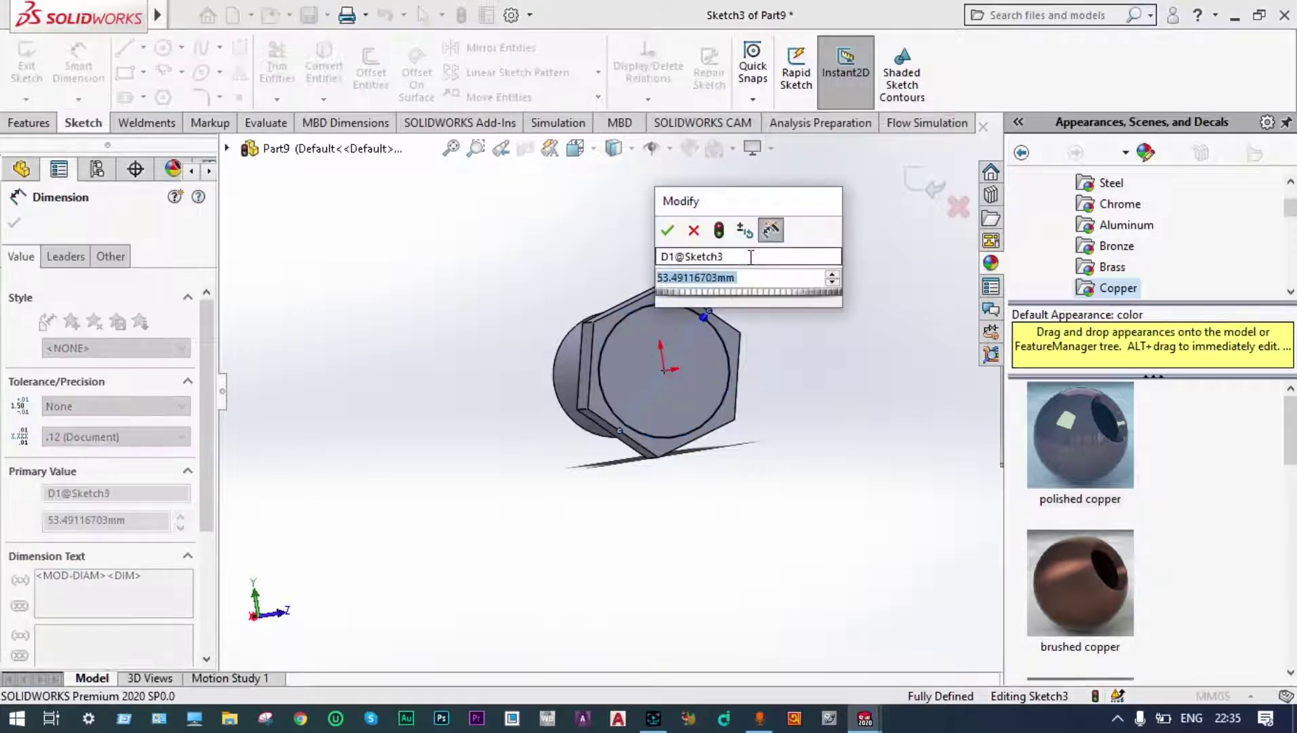
pyautogui.write('55')
pyautogui.press('Return')
pyautogui.click(912, 190)
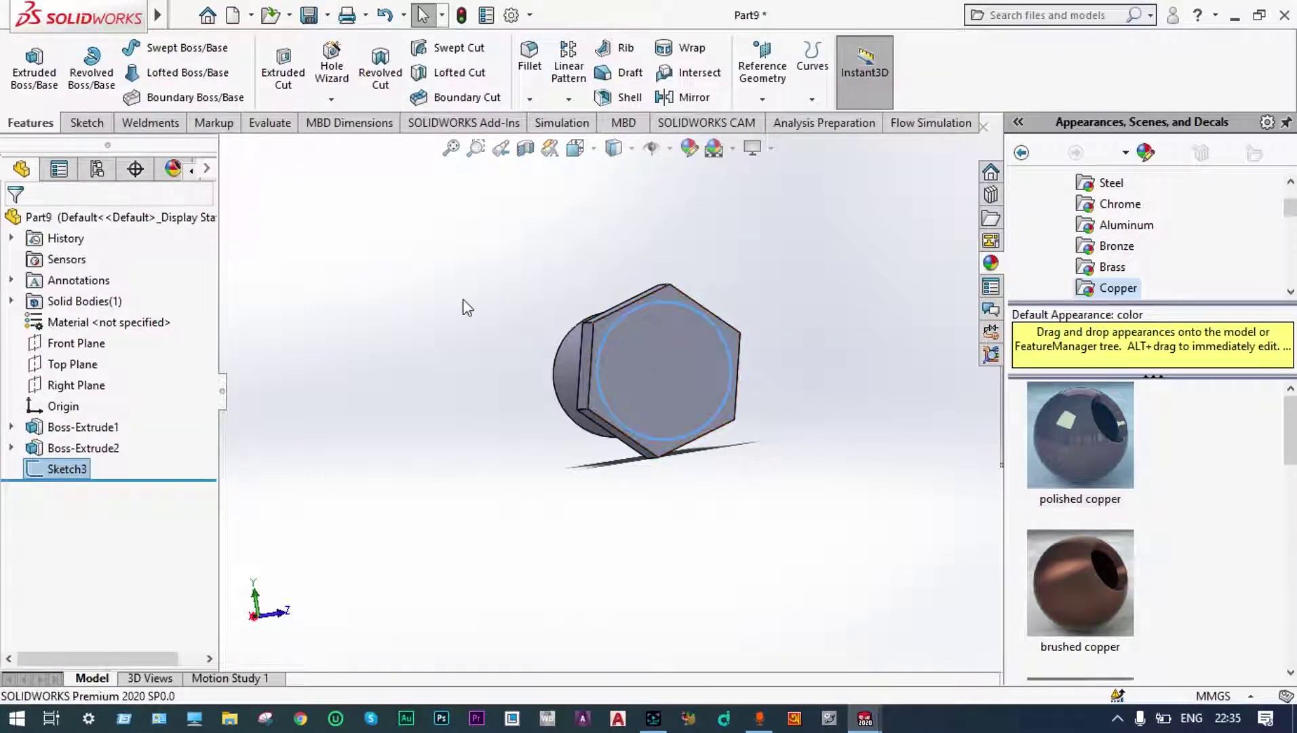
# - Extrude-cut the head outside the circle to a blind depth of 20 mm, with the cut side flipped and a 25° draft
pyautogui.click(281, 89)
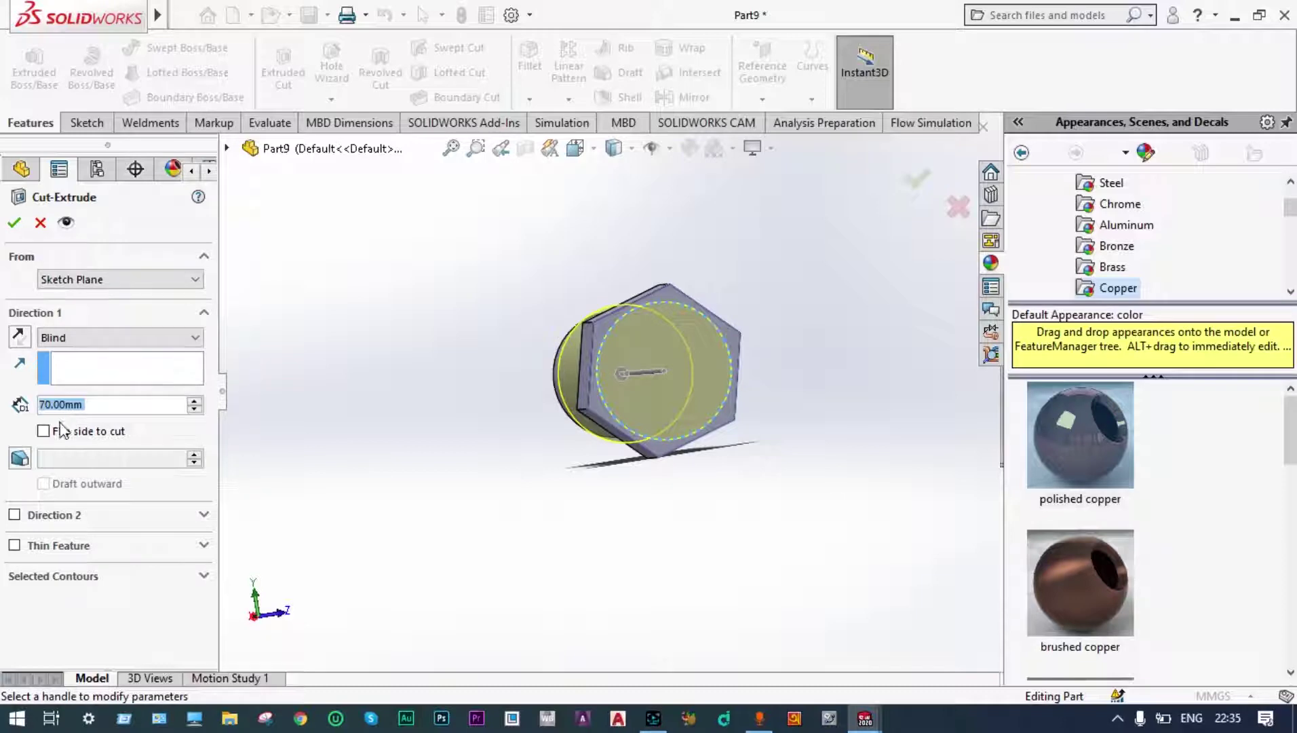
pyautogui.press('BackSpace')
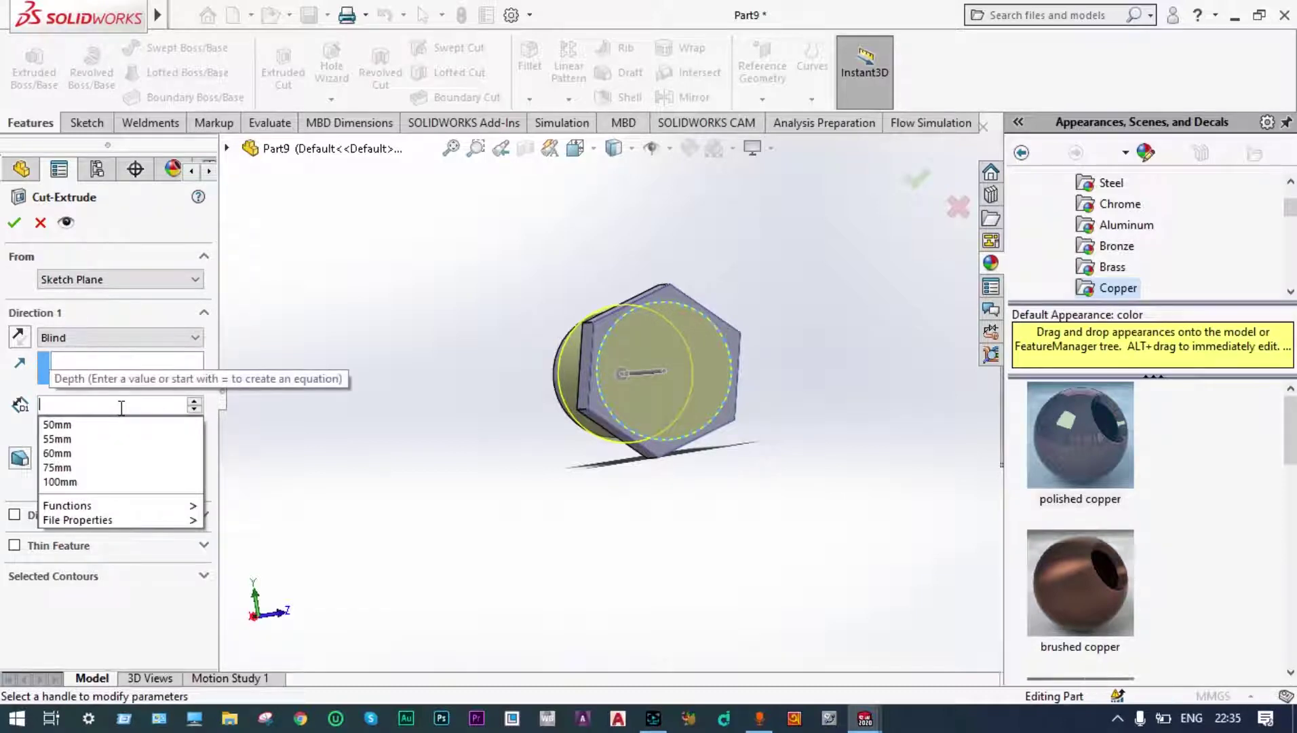
pyautogui.write('10')
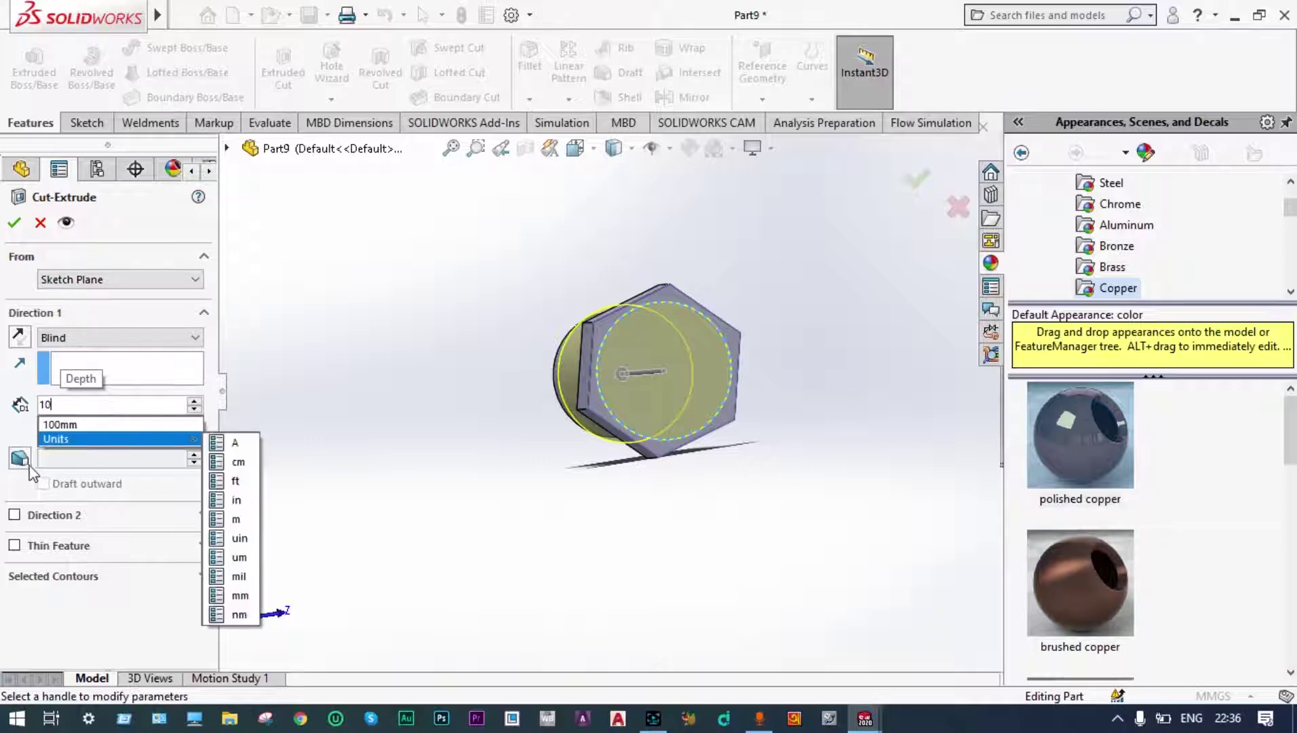
pyautogui.press('Return')
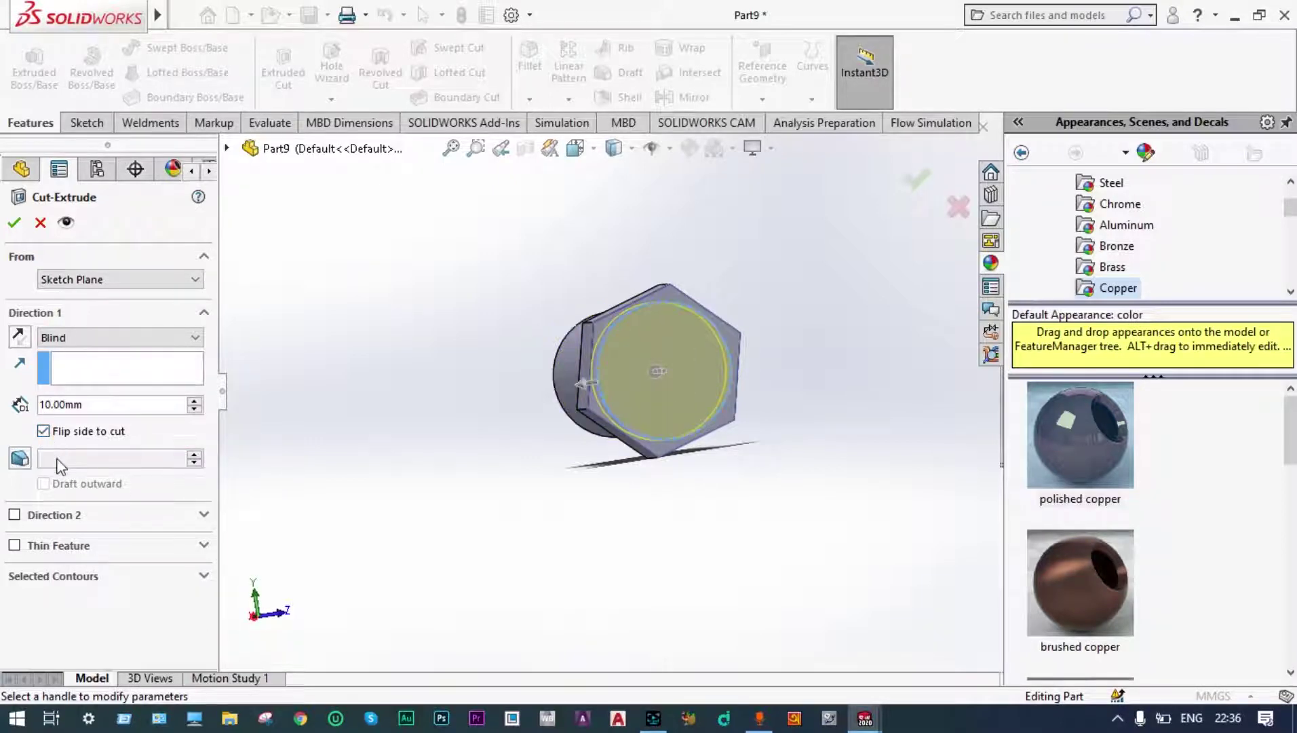
pyautogui.click(19, 458)
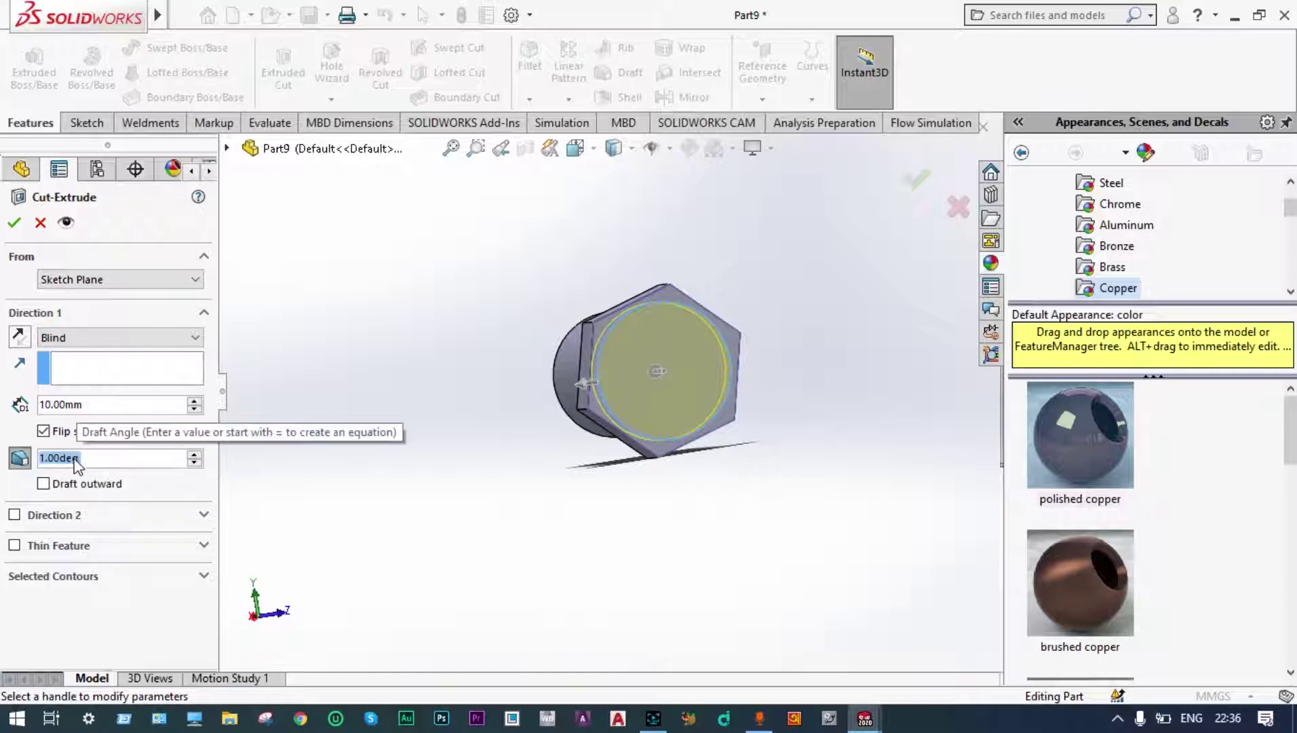
pyautogui.write('25')
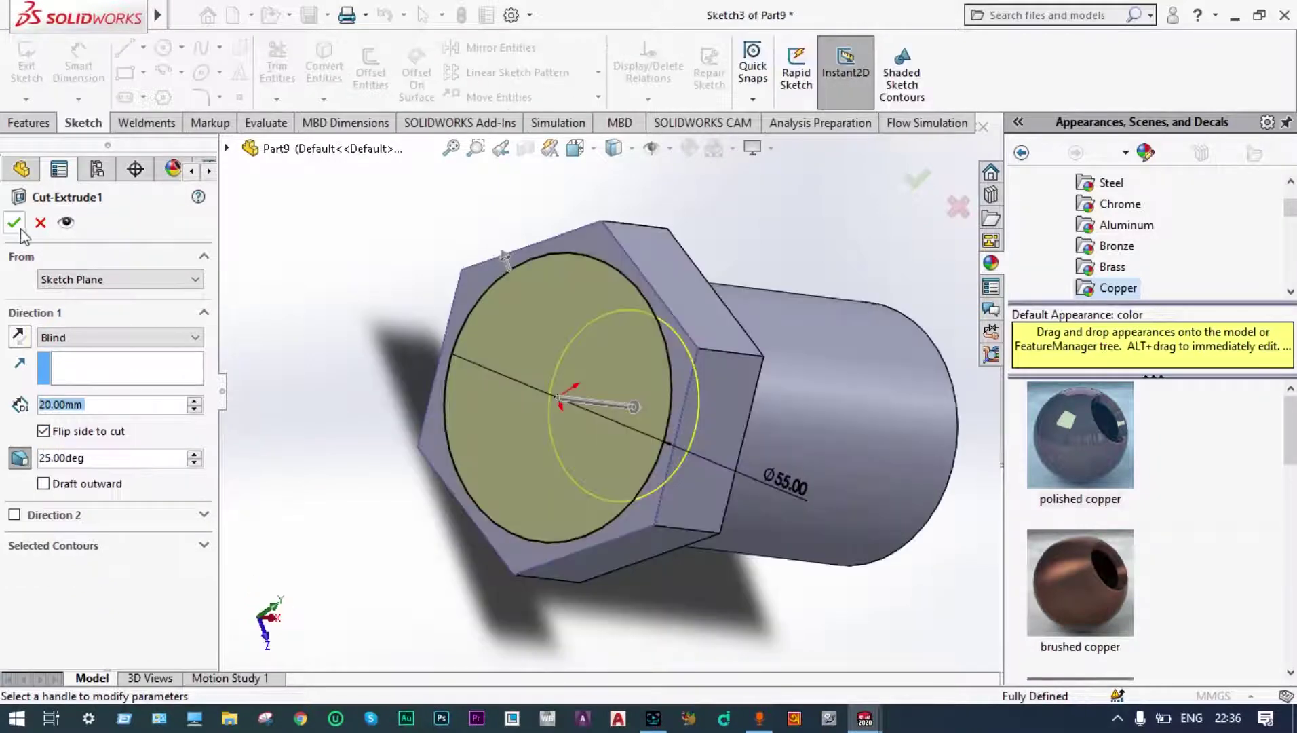
pyautogui.click(14, 222)
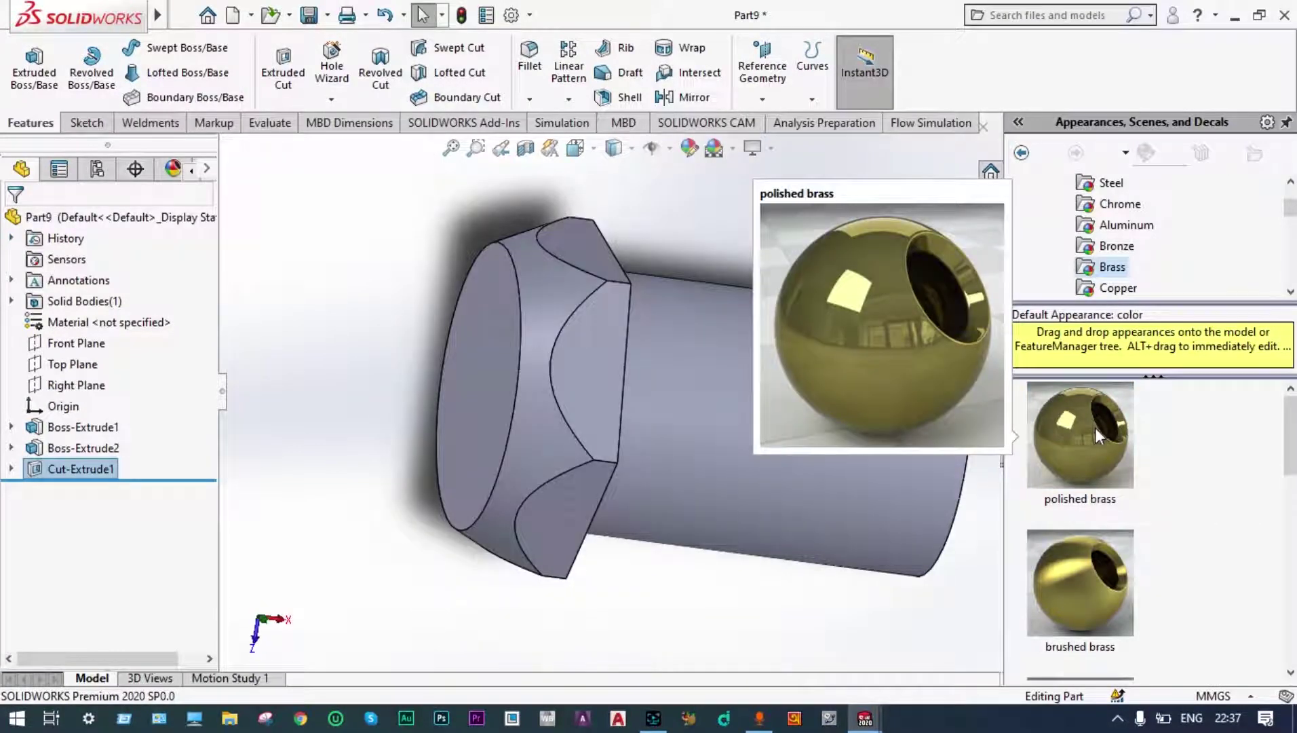
# - Apply the polished brass appearance to the whole part
pyautogui.moveTo(1096, 428); pyautogui.dragTo(809, 442)
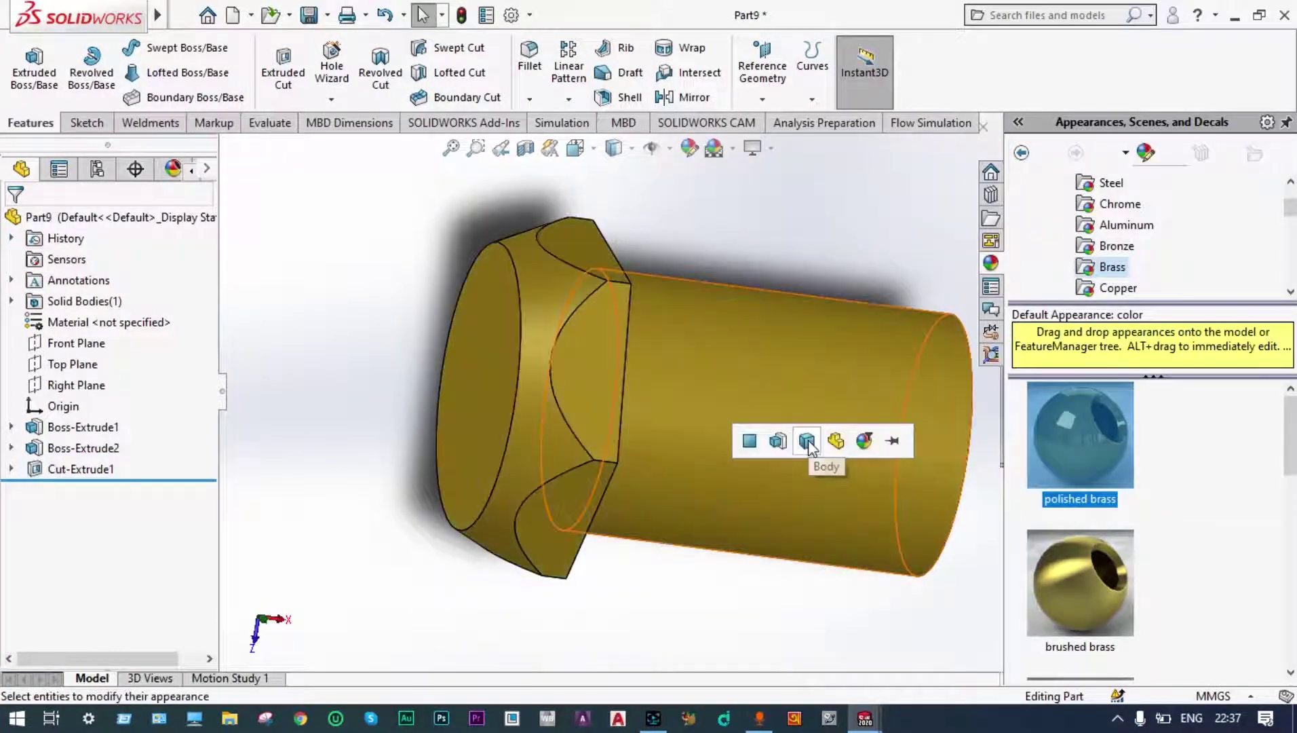
pyautogui.click(835, 443)
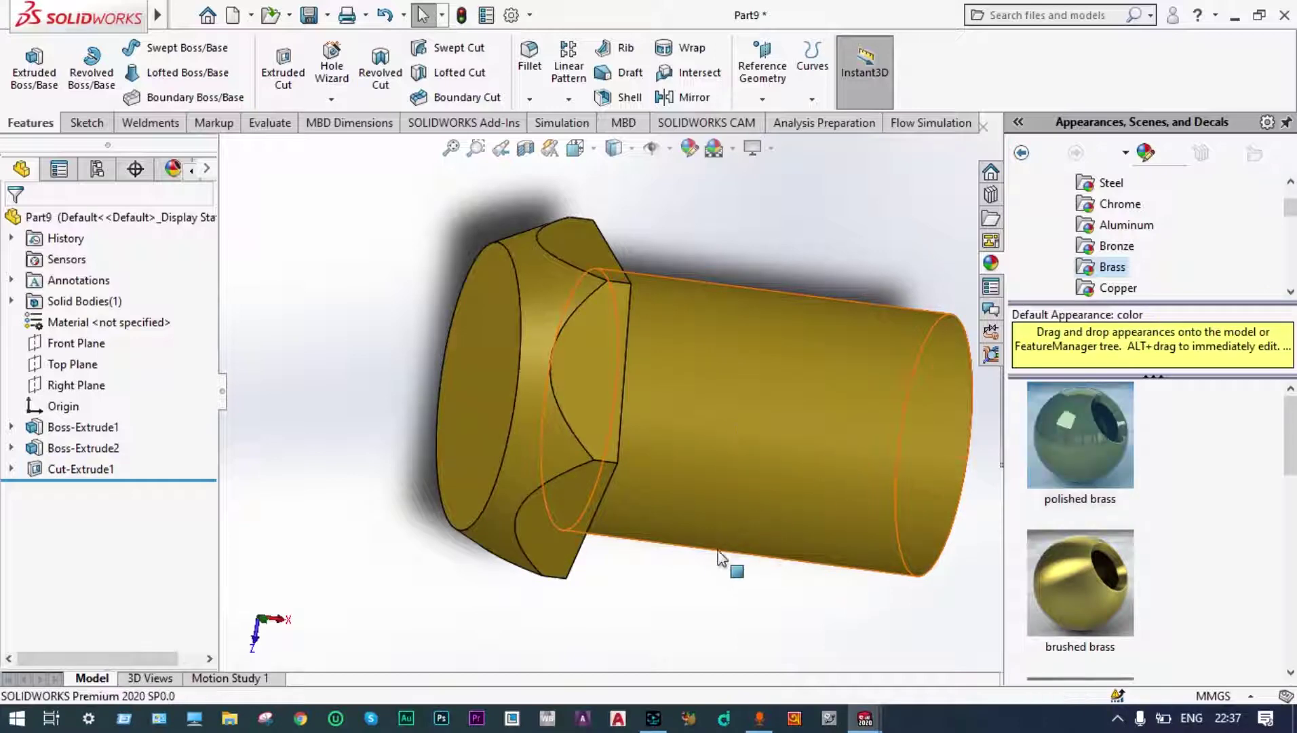
pyautogui.moveTo(719, 574); pyautogui.dragTo(825, 498, button='middle')
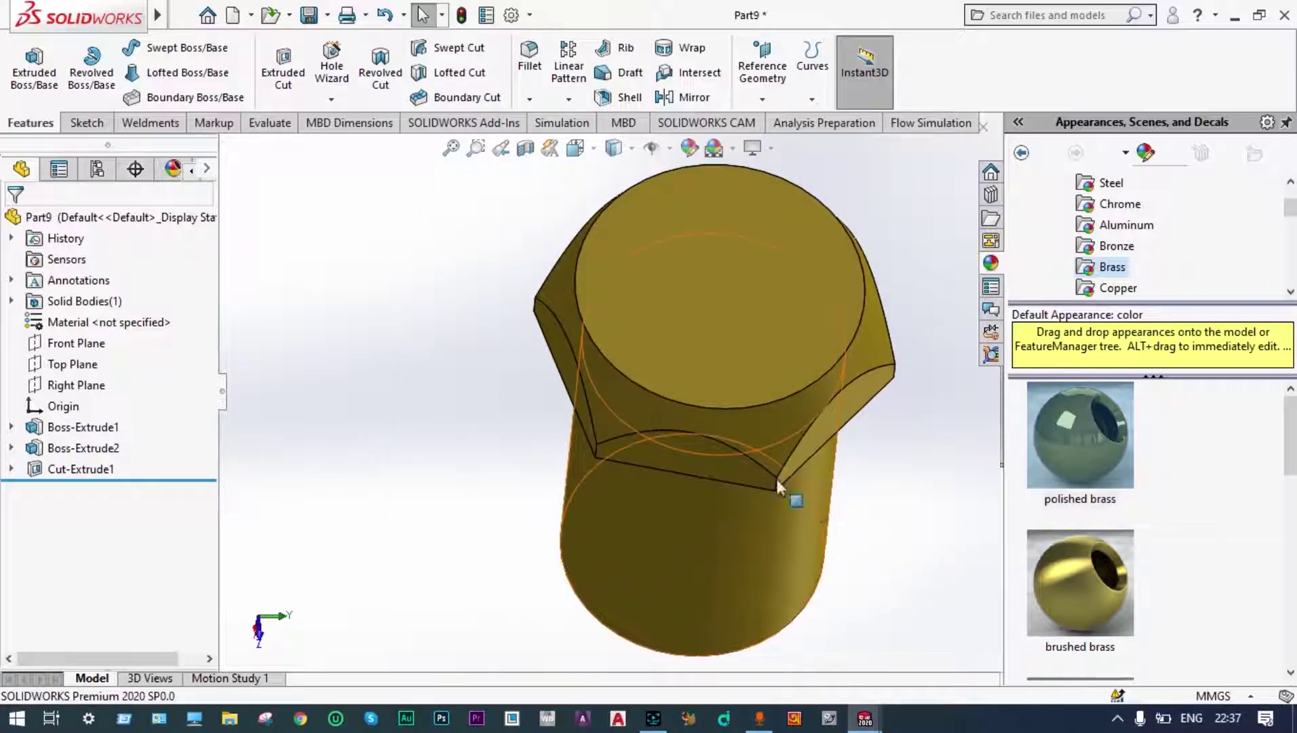
# - Save the part as "bolt" in the Heat Exchanger folder
pyautogui.click(327, 14)
pyautogui.click(342, 65)
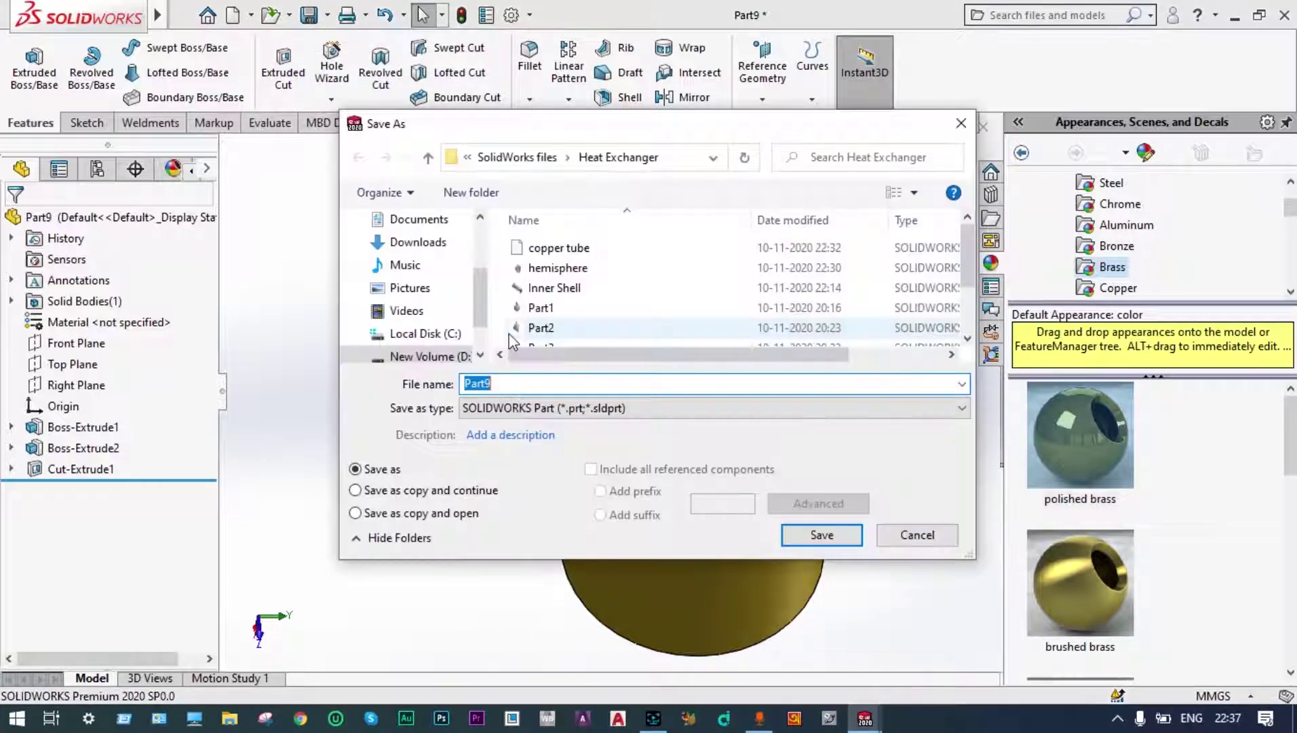
pyautogui.write('bolt')
pyautogui.press('Return')
pyautogui.moveTo(886, 450); pyautogui.dragTo(835, 435, button='middle')
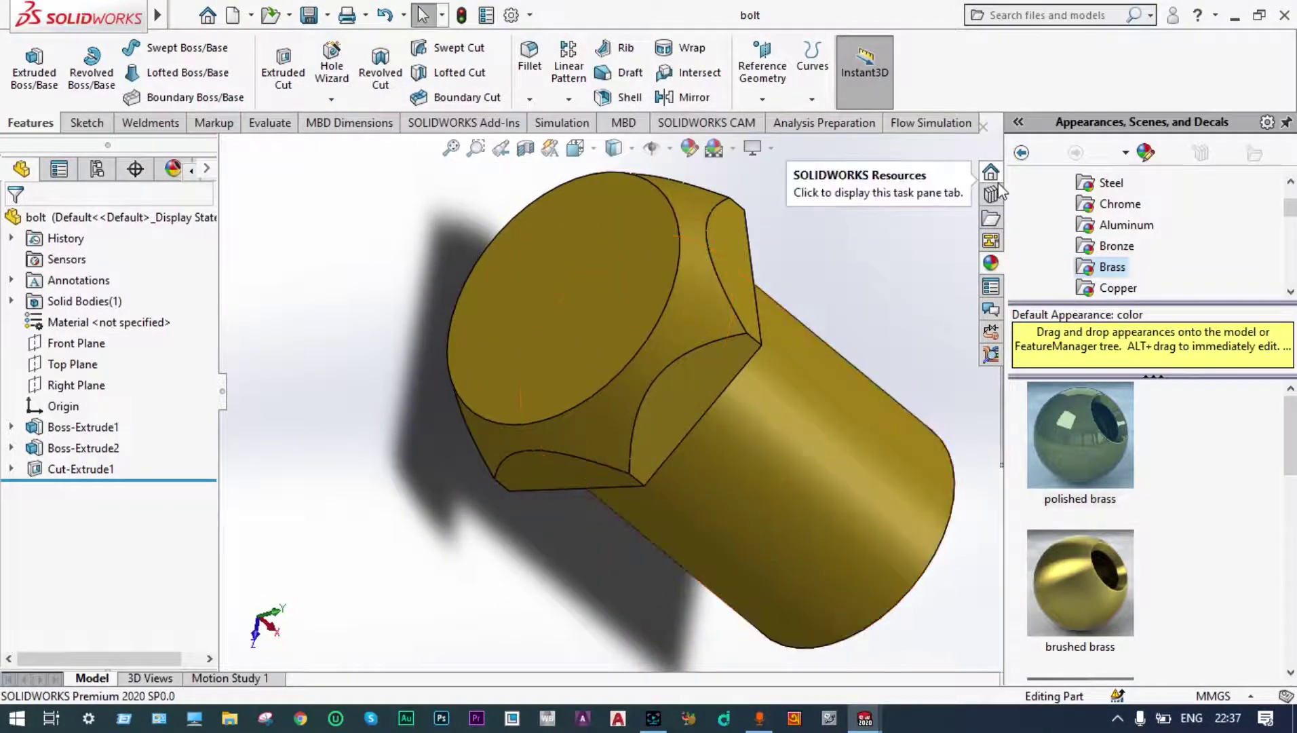
# - Start a new part and sketch a hexagon centred on the origin of the Right Plane, with an inscribed circle about 146 mm in diameter
pyautogui.click(233, 16)
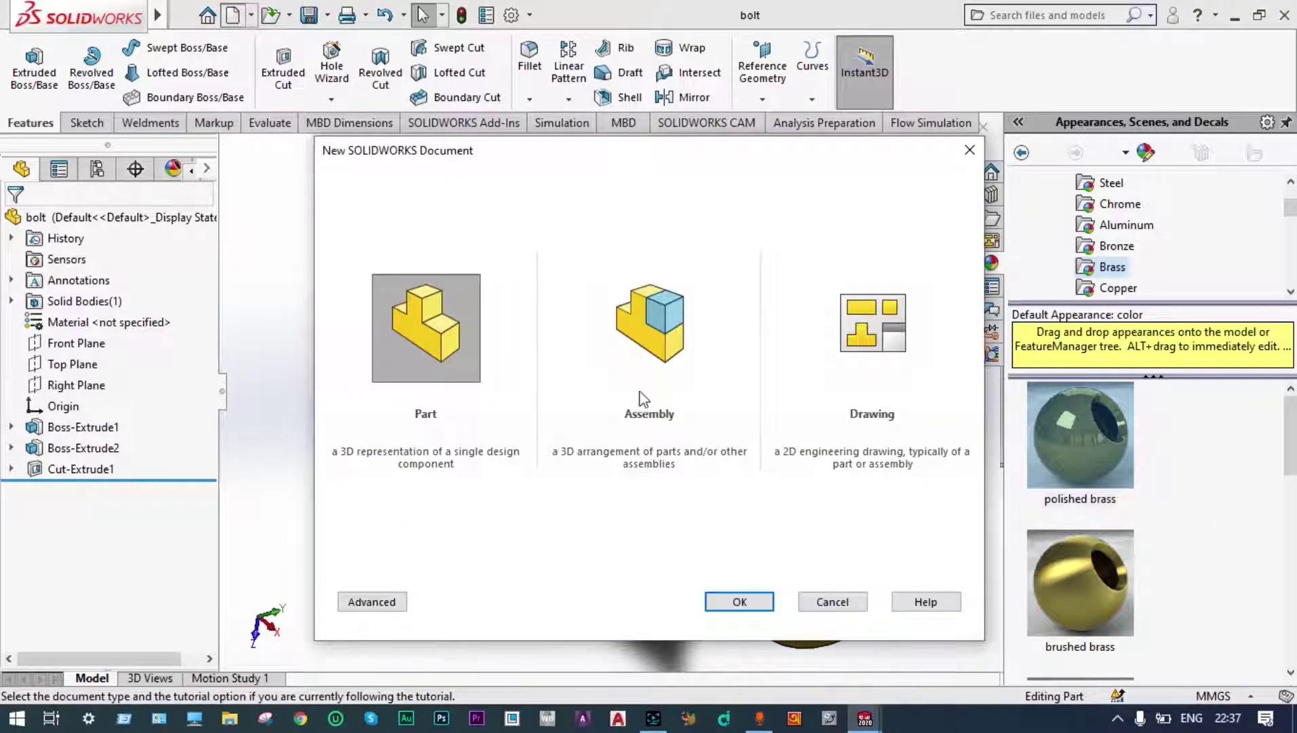
pyautogui.click(740, 602)
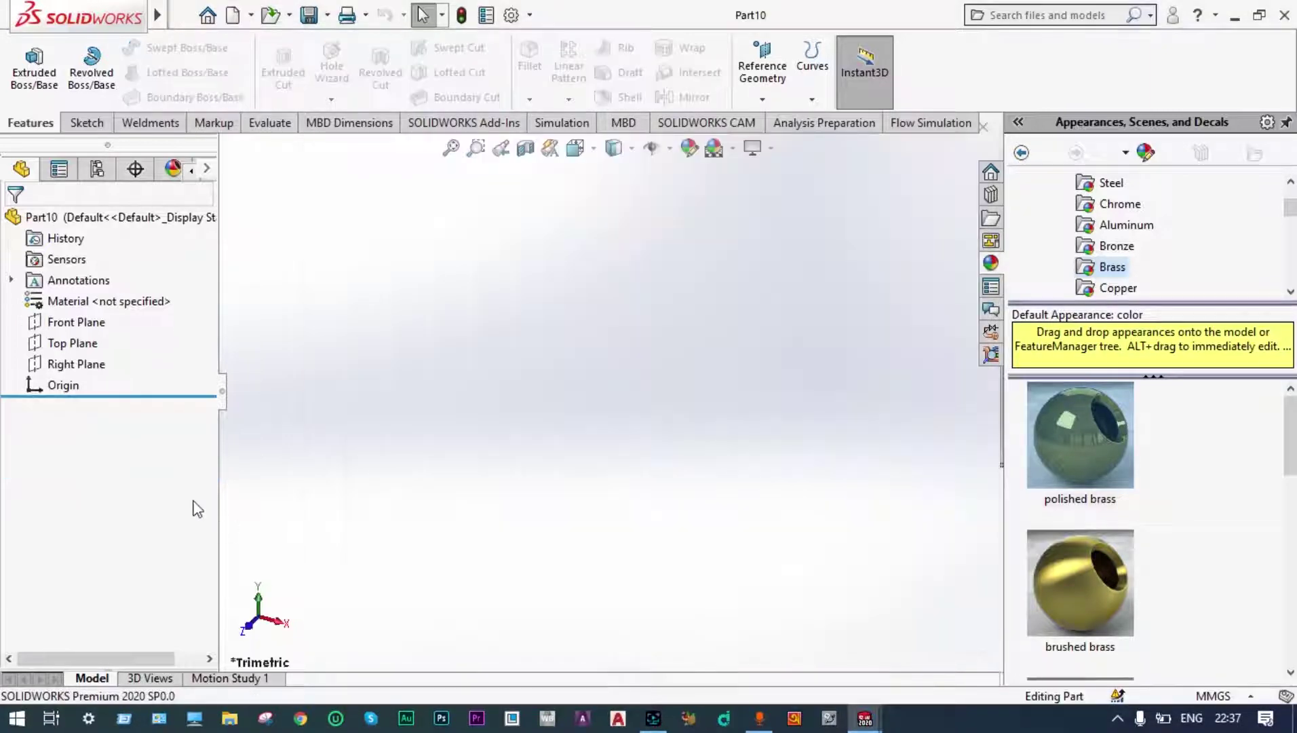
pyautogui.click(78, 364)
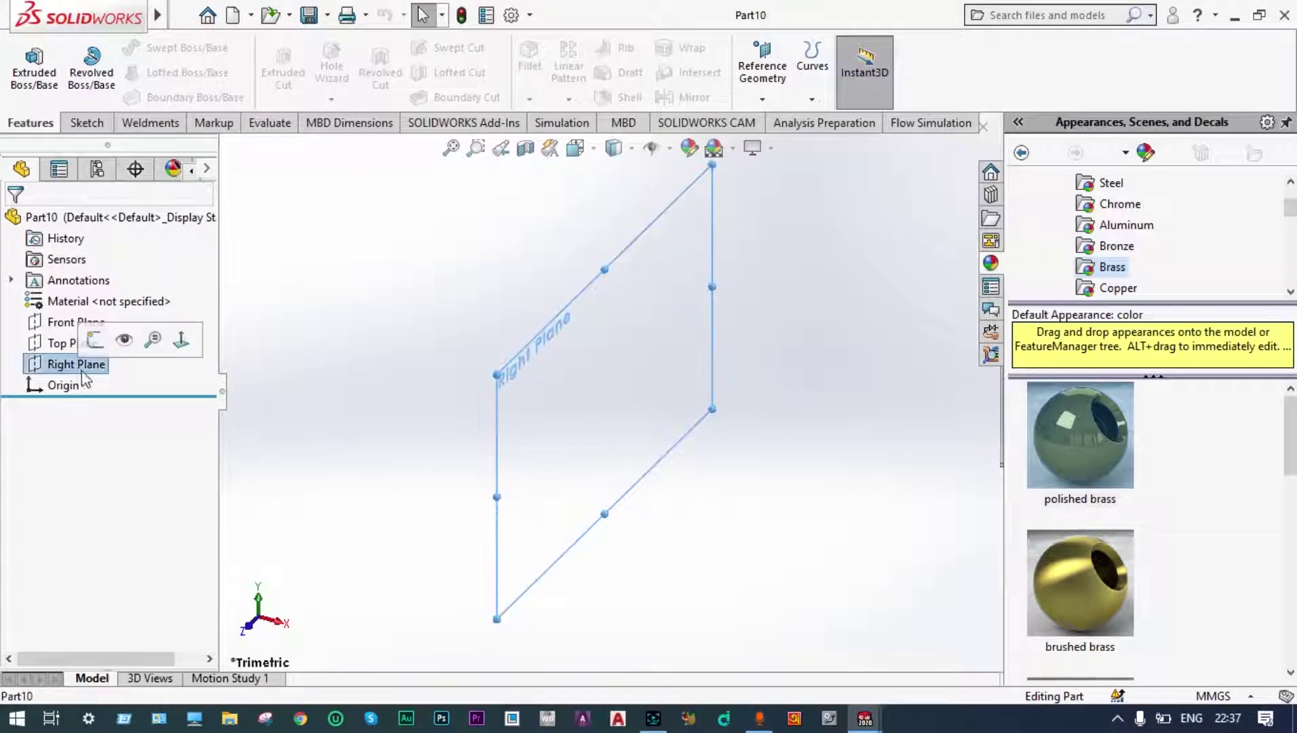
pyautogui.click(181, 342)
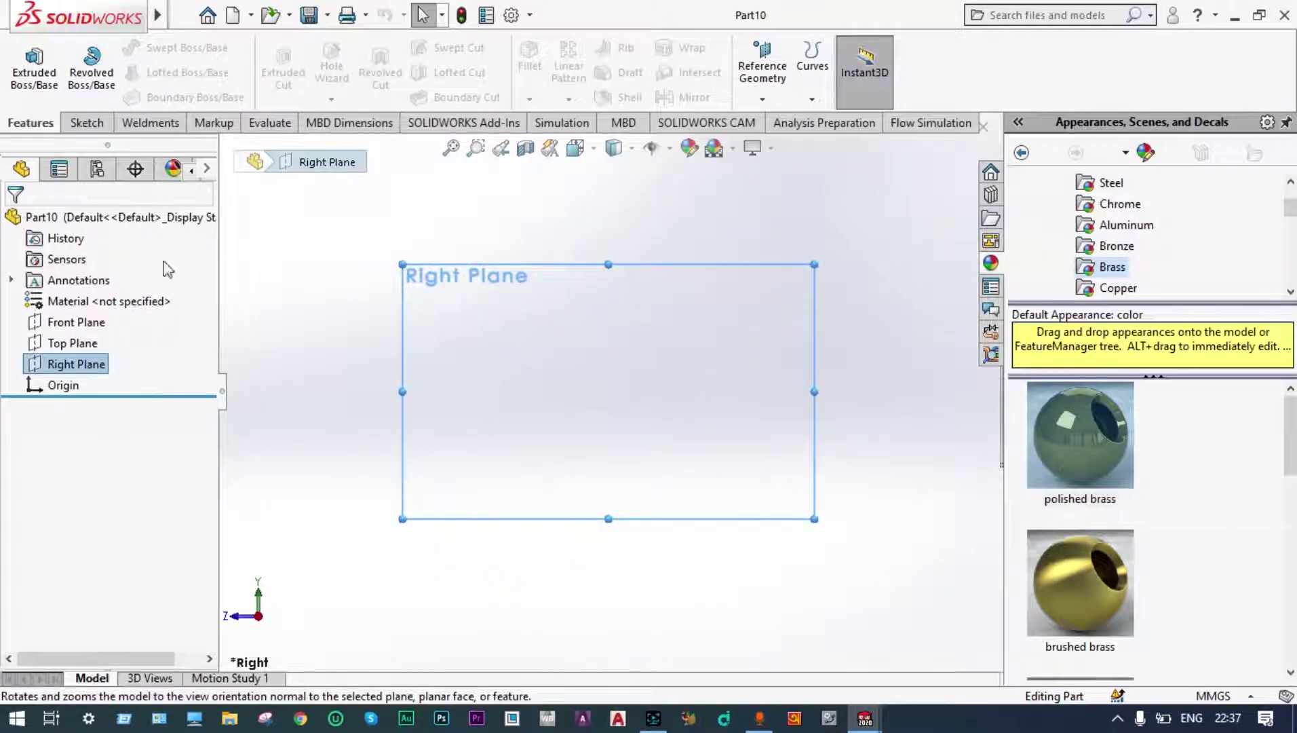
pyautogui.click(75, 123)
pyautogui.click(163, 48)
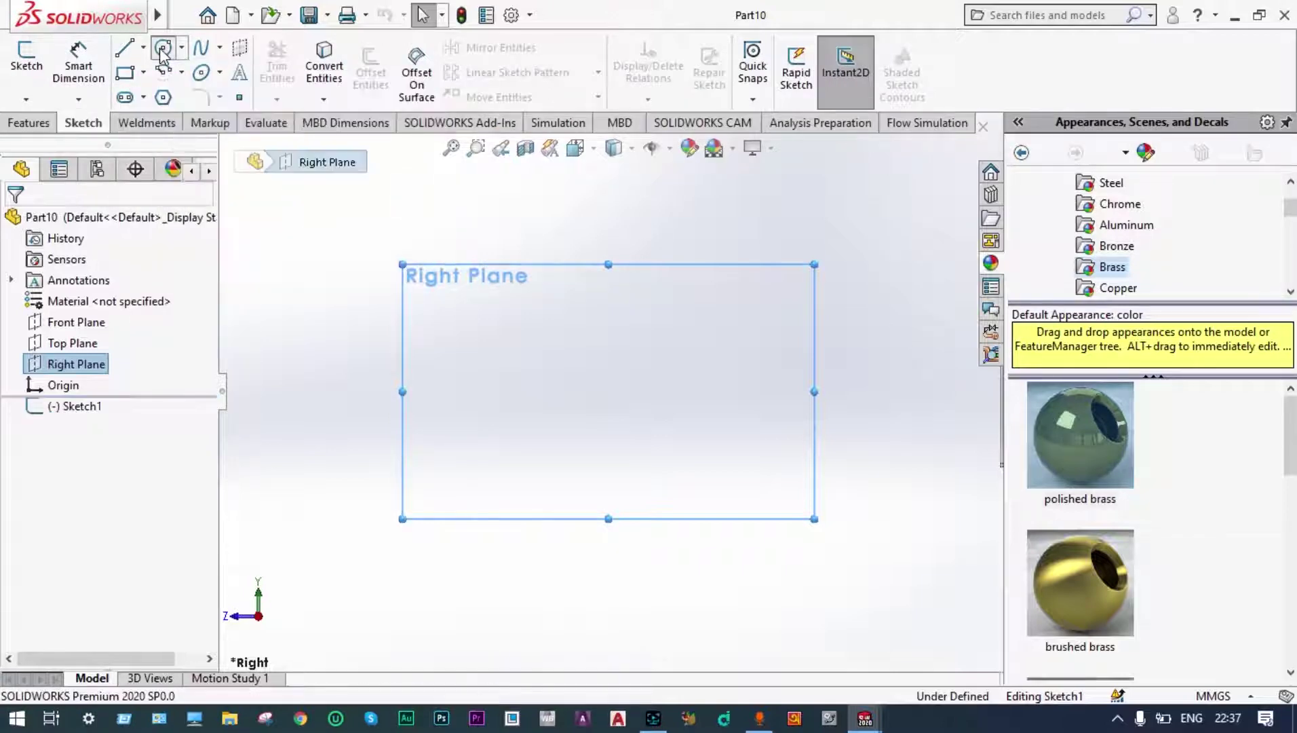
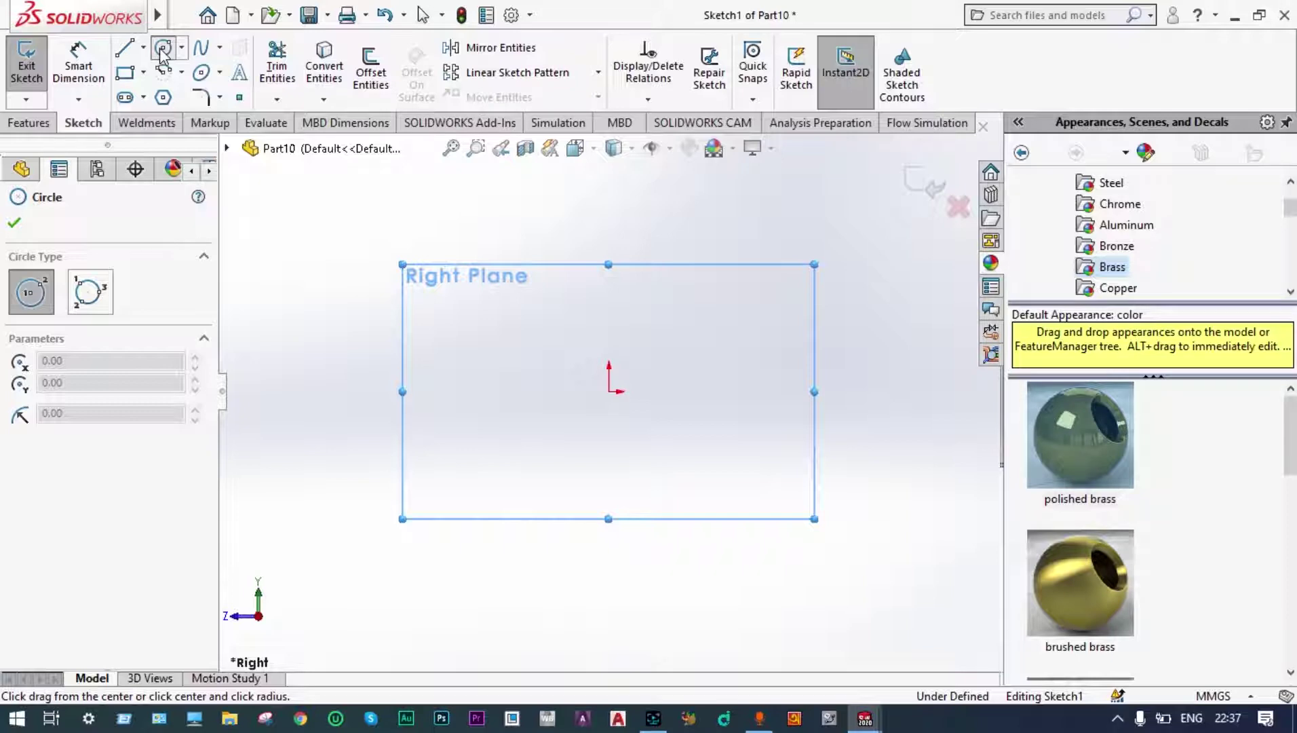
pyautogui.click(163, 98)
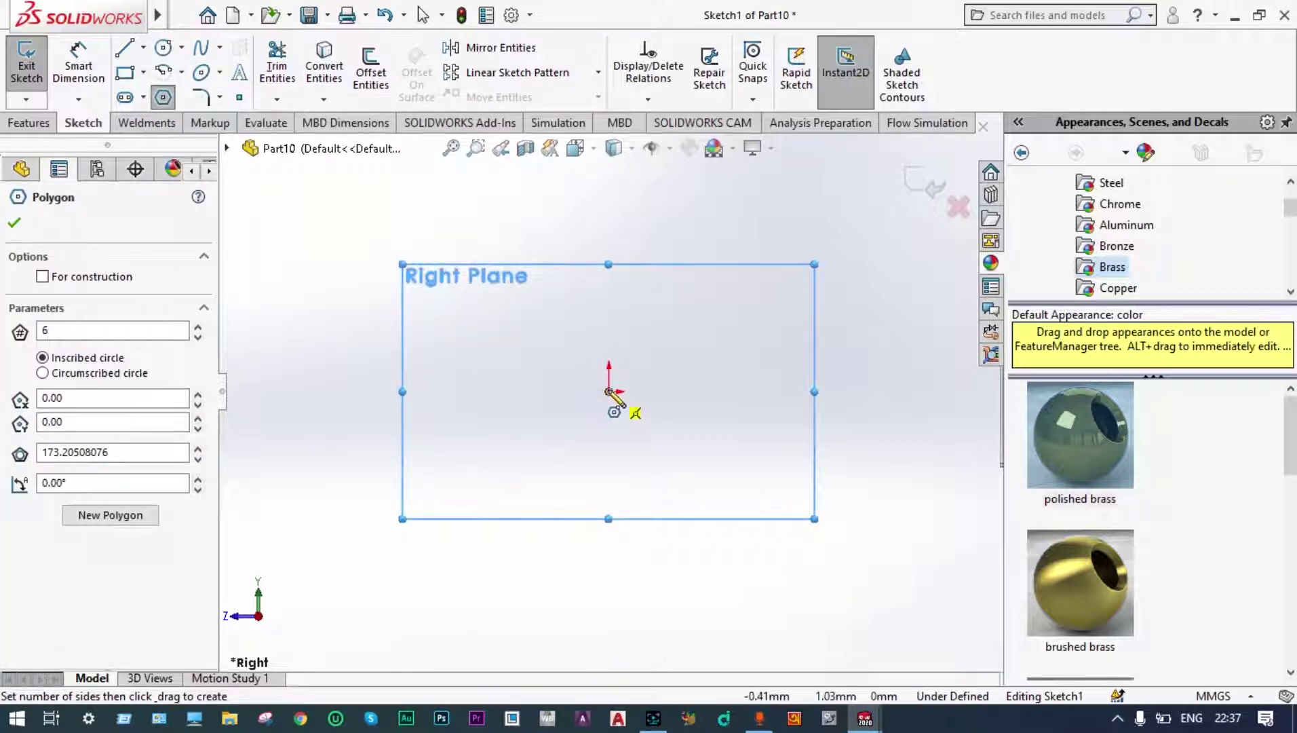
pyautogui.moveTo(609, 391); pyautogui.dragTo(440, 489)
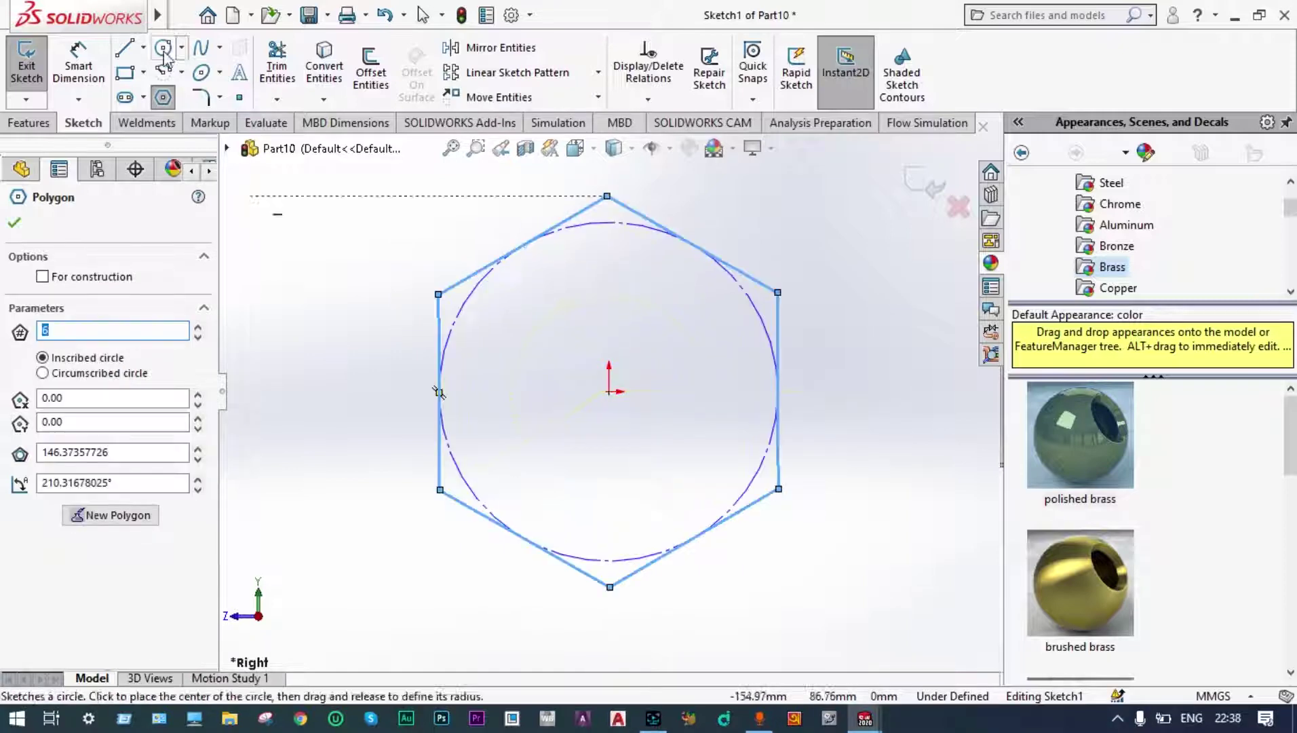
pyautogui.press('Escape')
# - Sketch a circle of about 55 mm radius inside the hexagon, centred on the origin
pyautogui.click(608, 392)
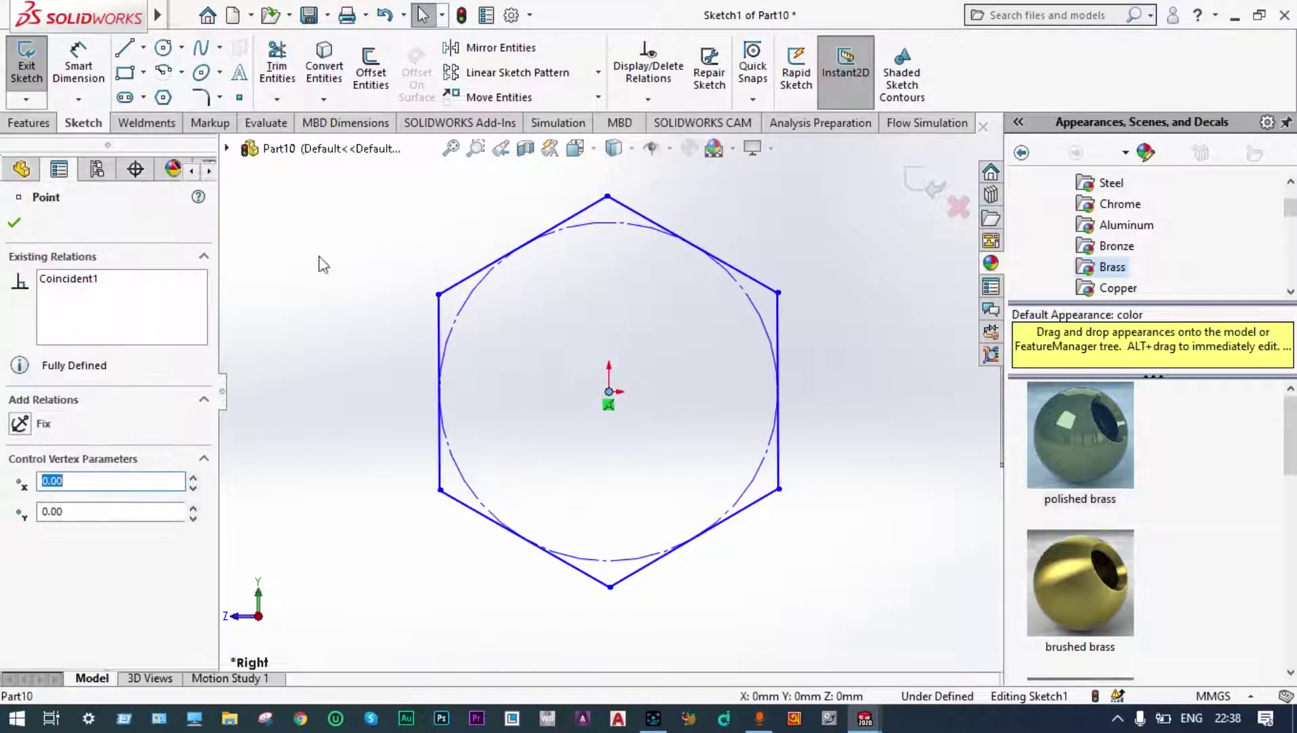
pyautogui.click(163, 47)
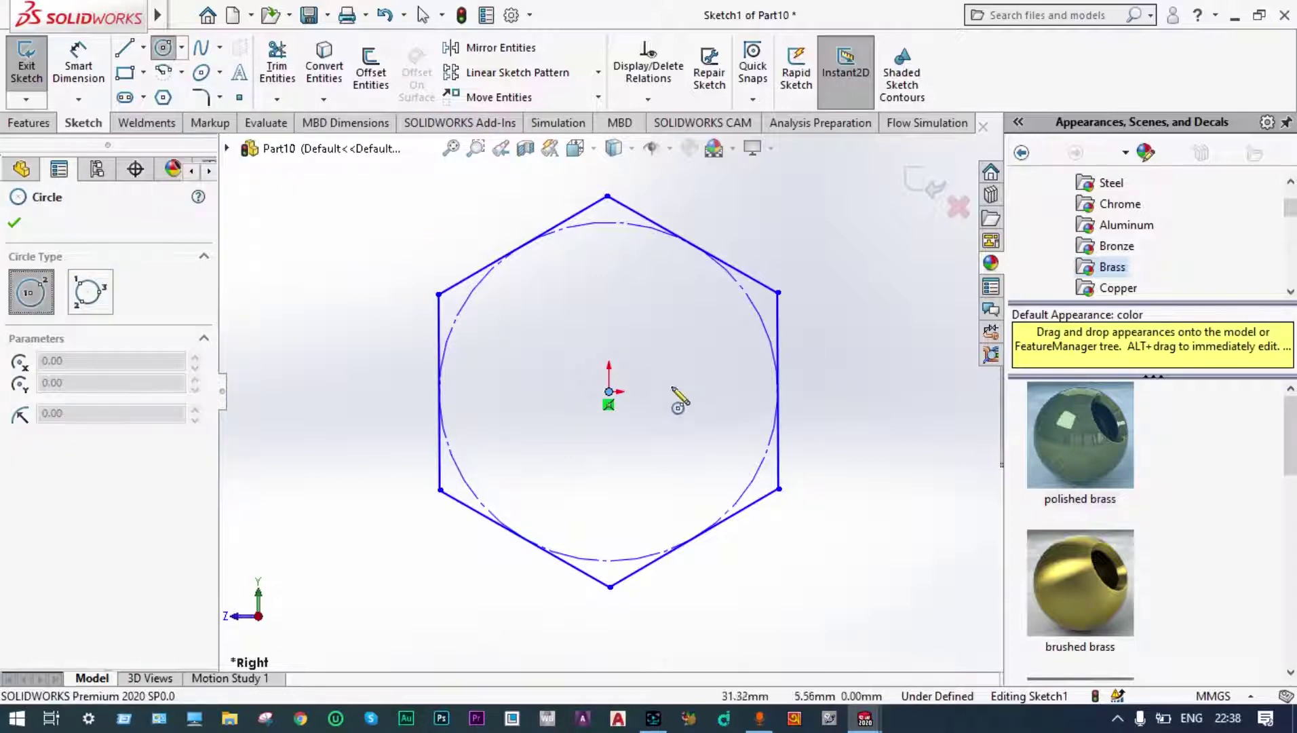
pyautogui.moveTo(609, 392); pyautogui.dragTo(510, 473)
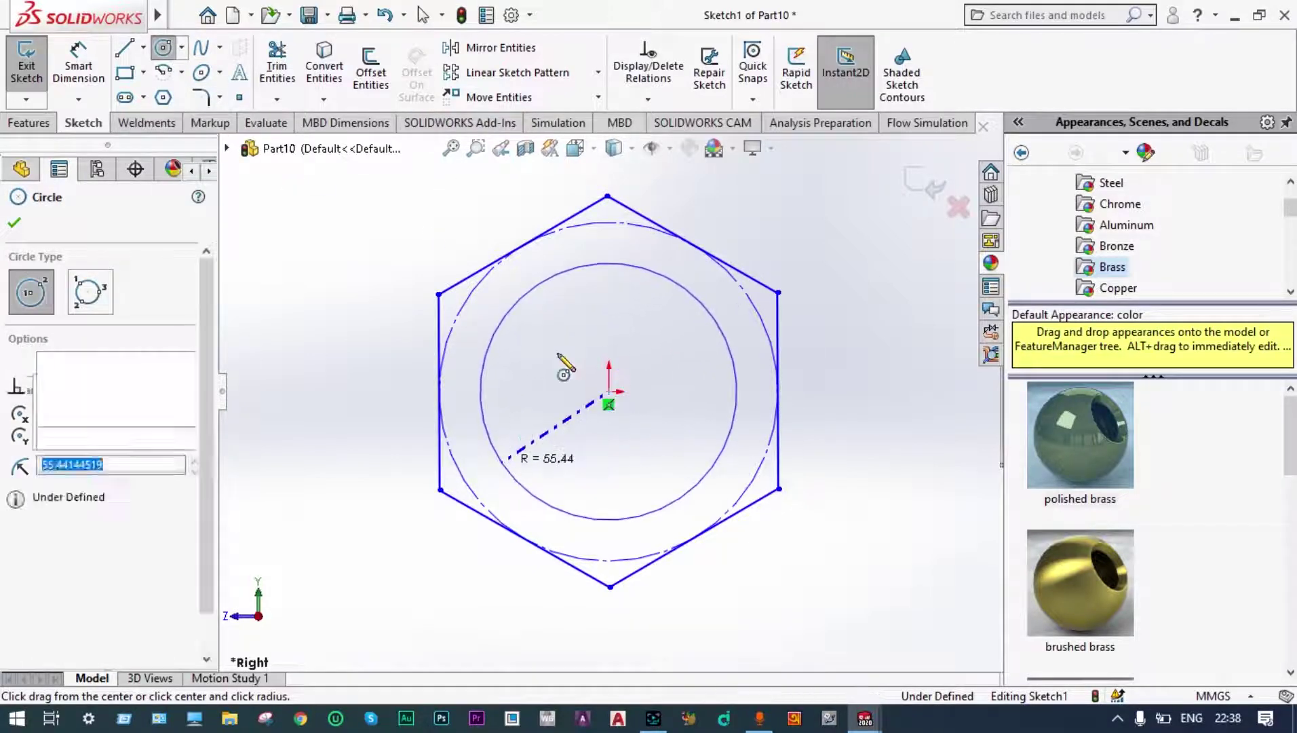
# - Set the inner circle's diameter to 50 mm and the hexagon's inscribed circle to 65 mm, and finish the sketch
pyautogui.click(79, 61)
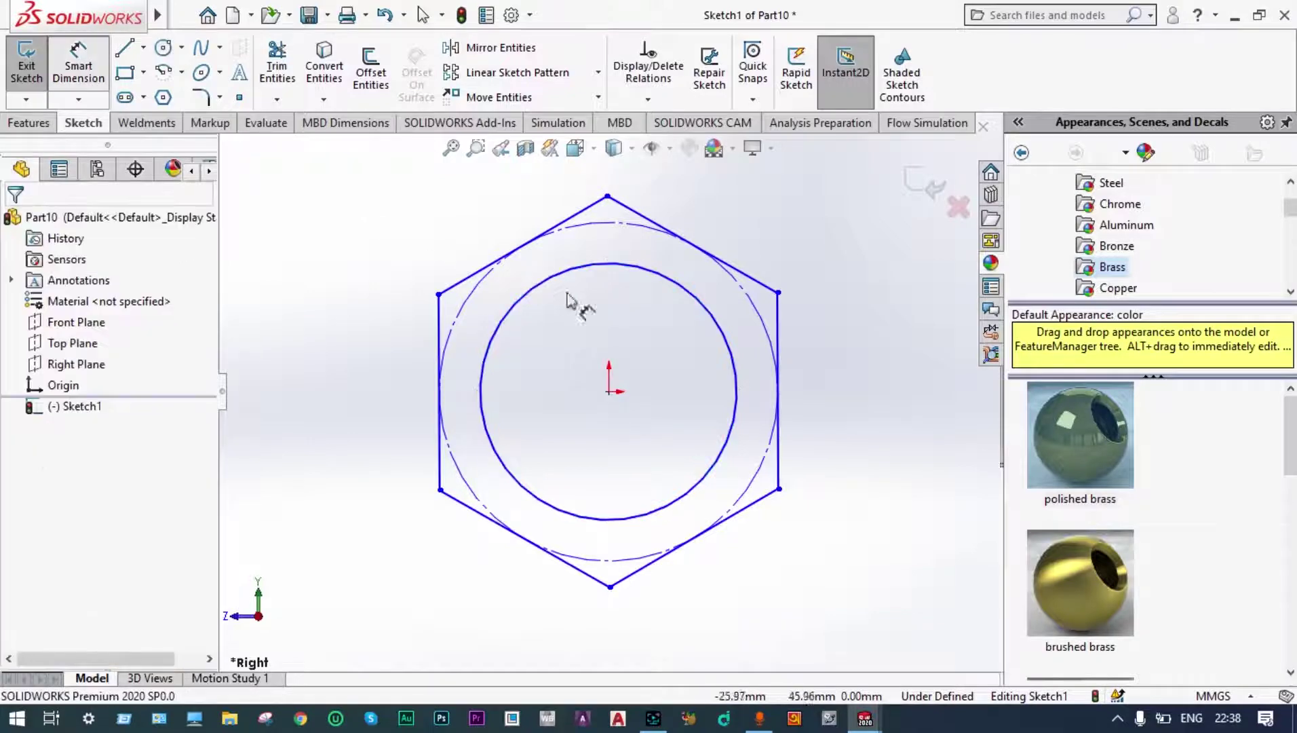
pyautogui.click(700, 298)
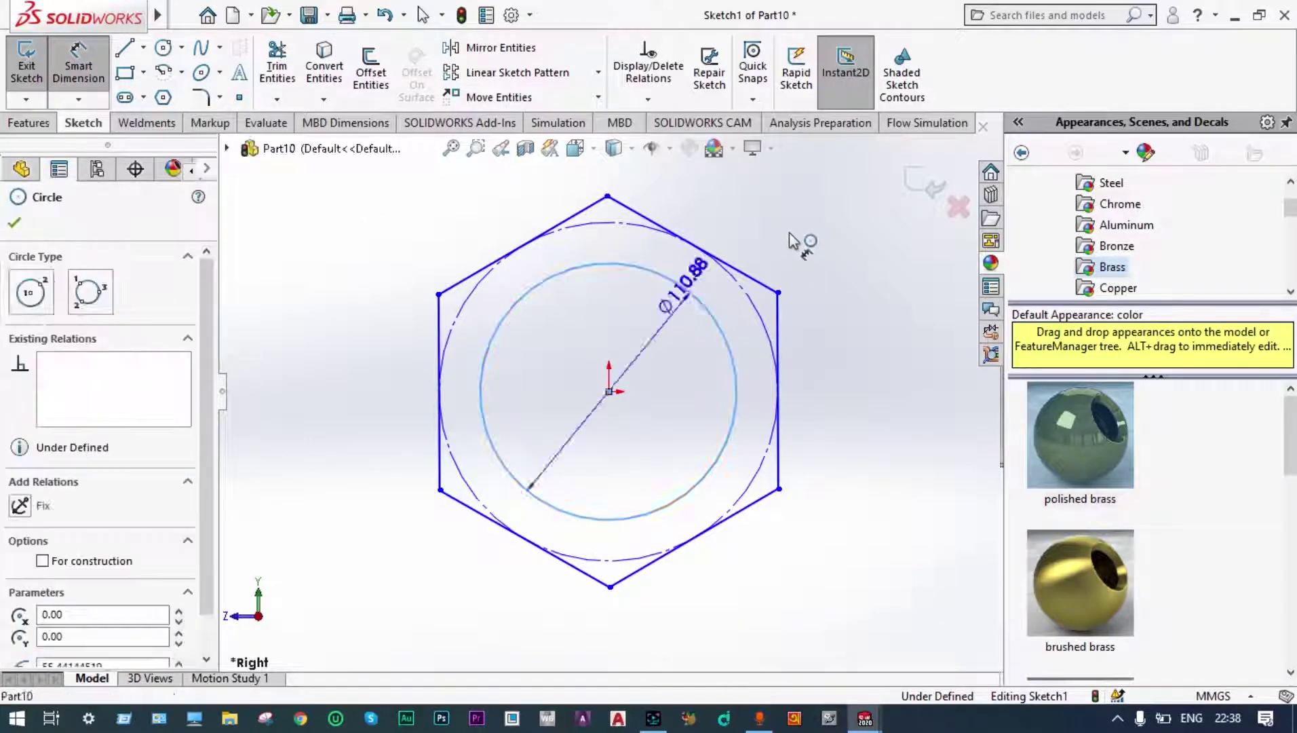
pyautogui.click(797, 238)
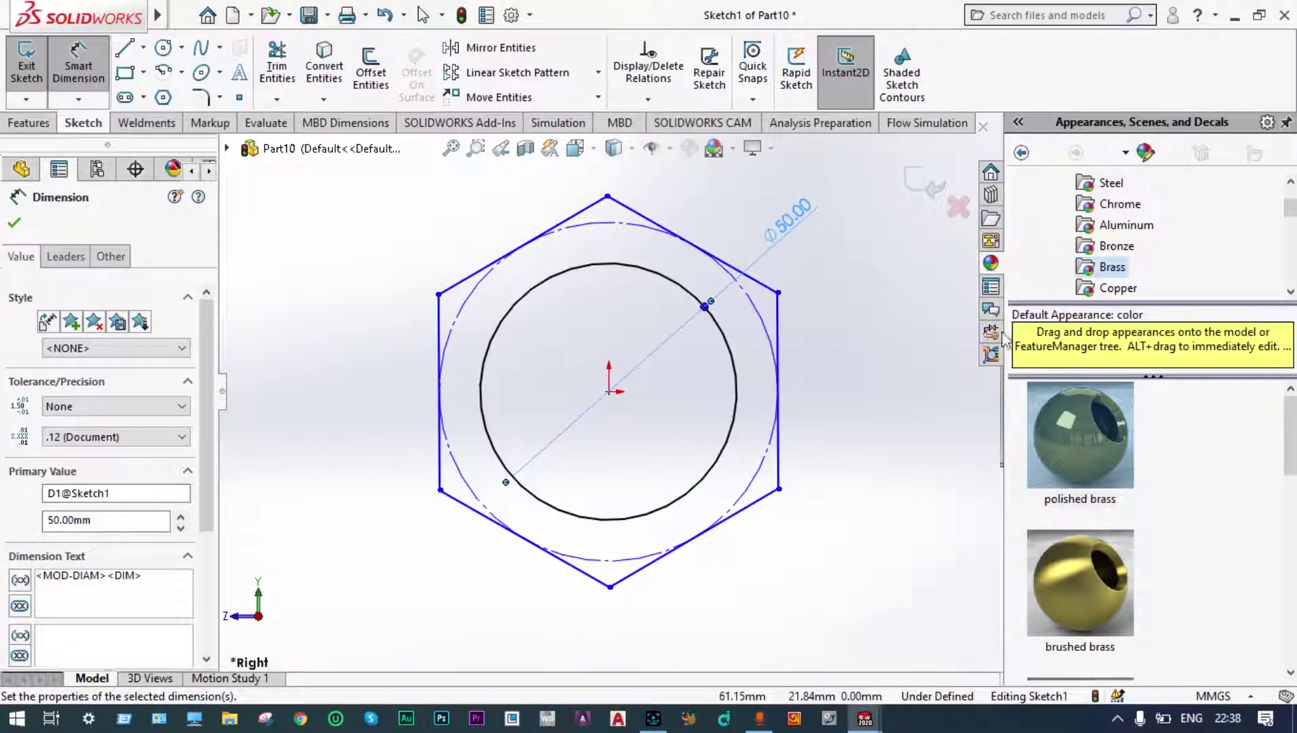
pyautogui.click(763, 319)
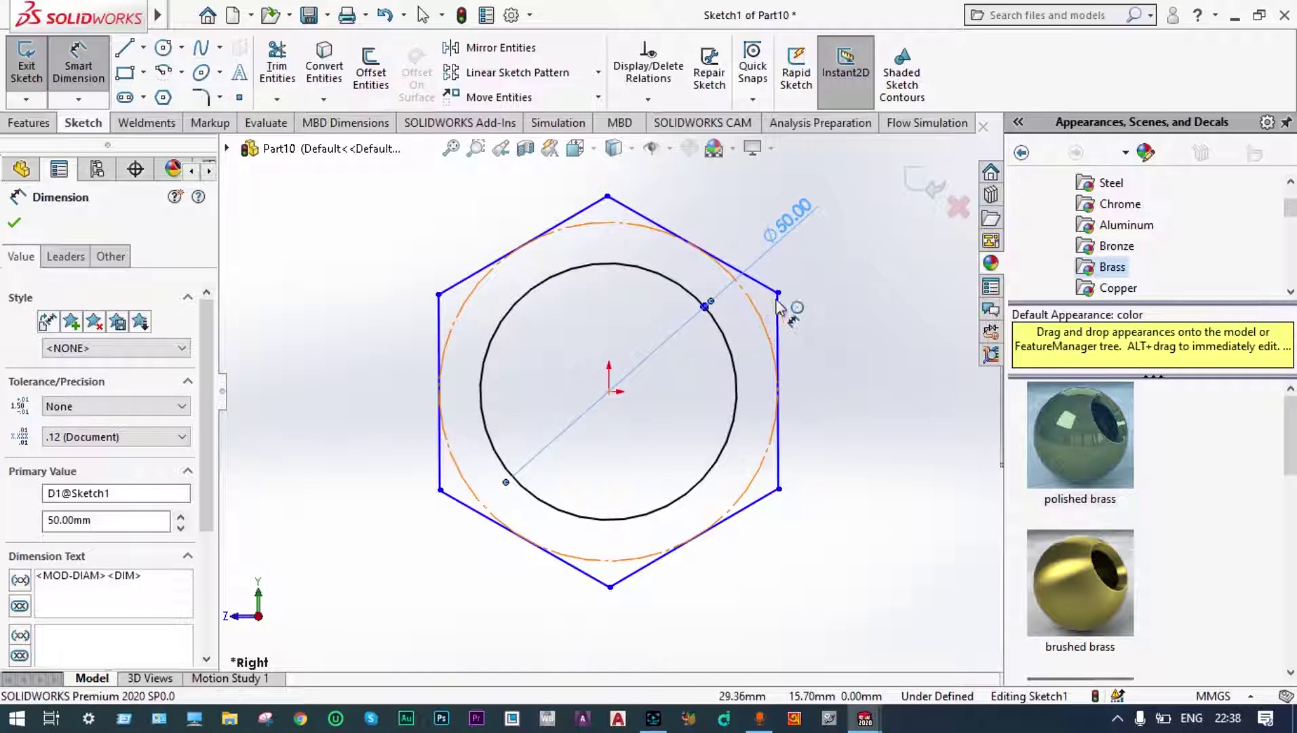
pyautogui.click(827, 278)
pyautogui.write('65')
pyautogui.press('Return')
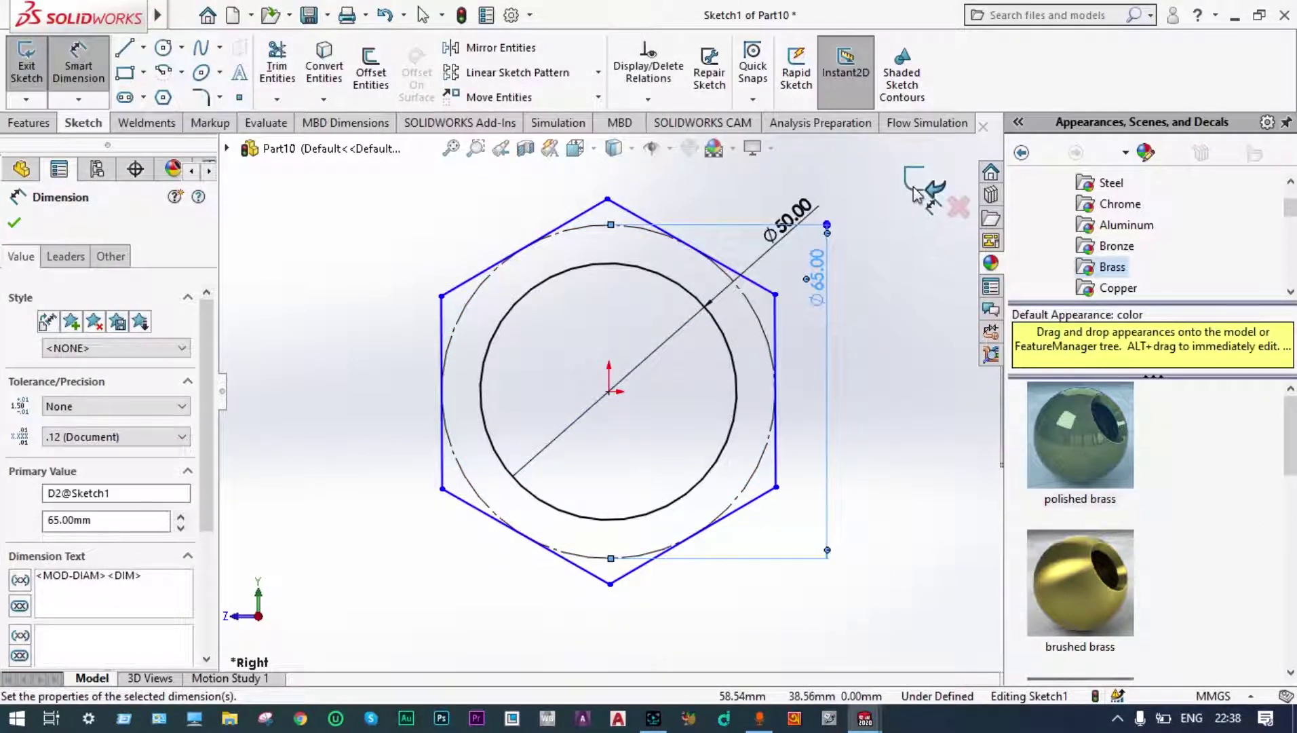
pyautogui.click(918, 193)
pyautogui.click(917, 195)
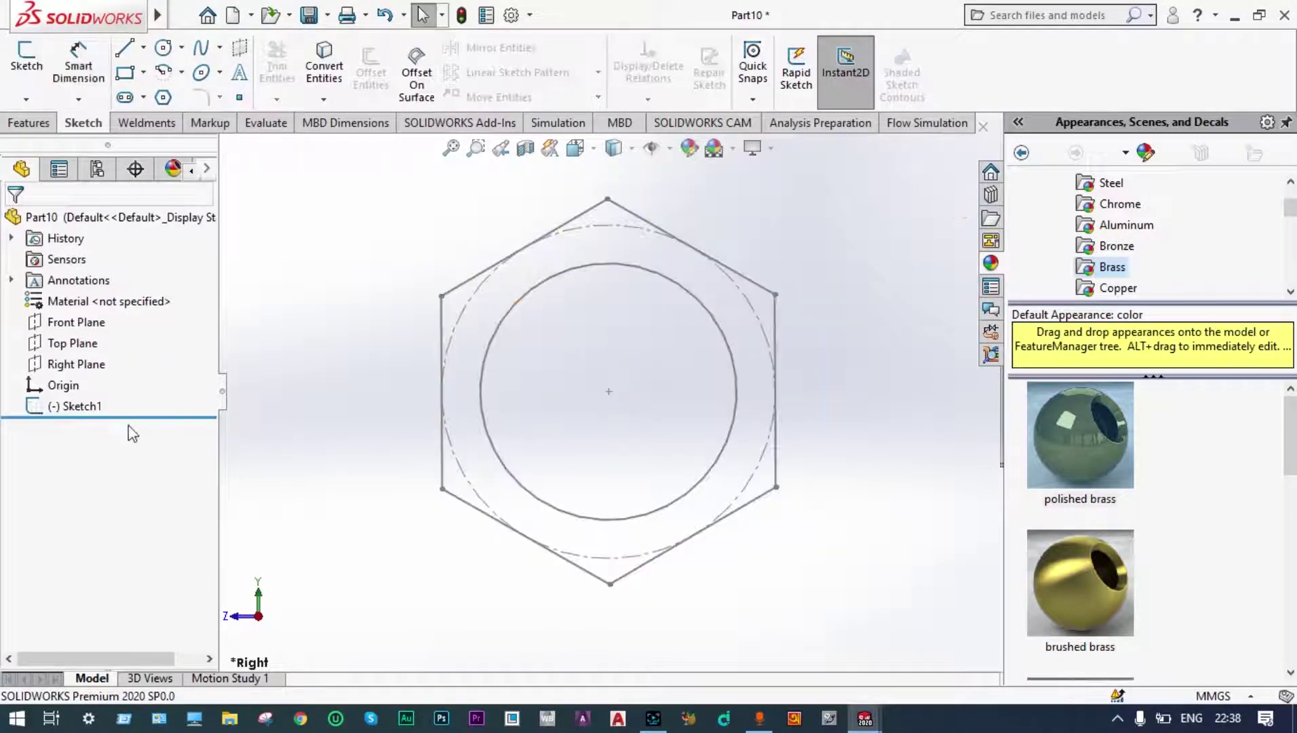
# - Extrude the hexagonal ring profile to a blind depth of 20 mm
pyautogui.click(89, 407)
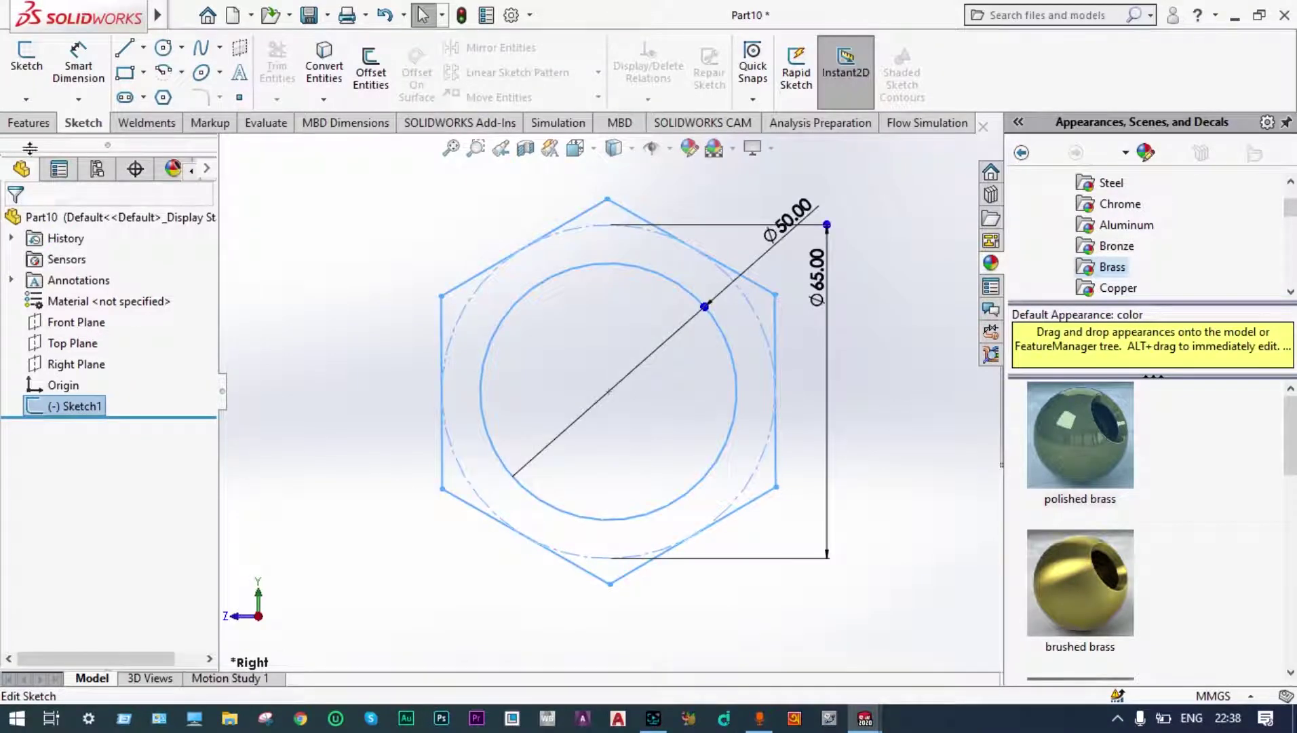
pyautogui.click(29, 122)
pyautogui.click(29, 74)
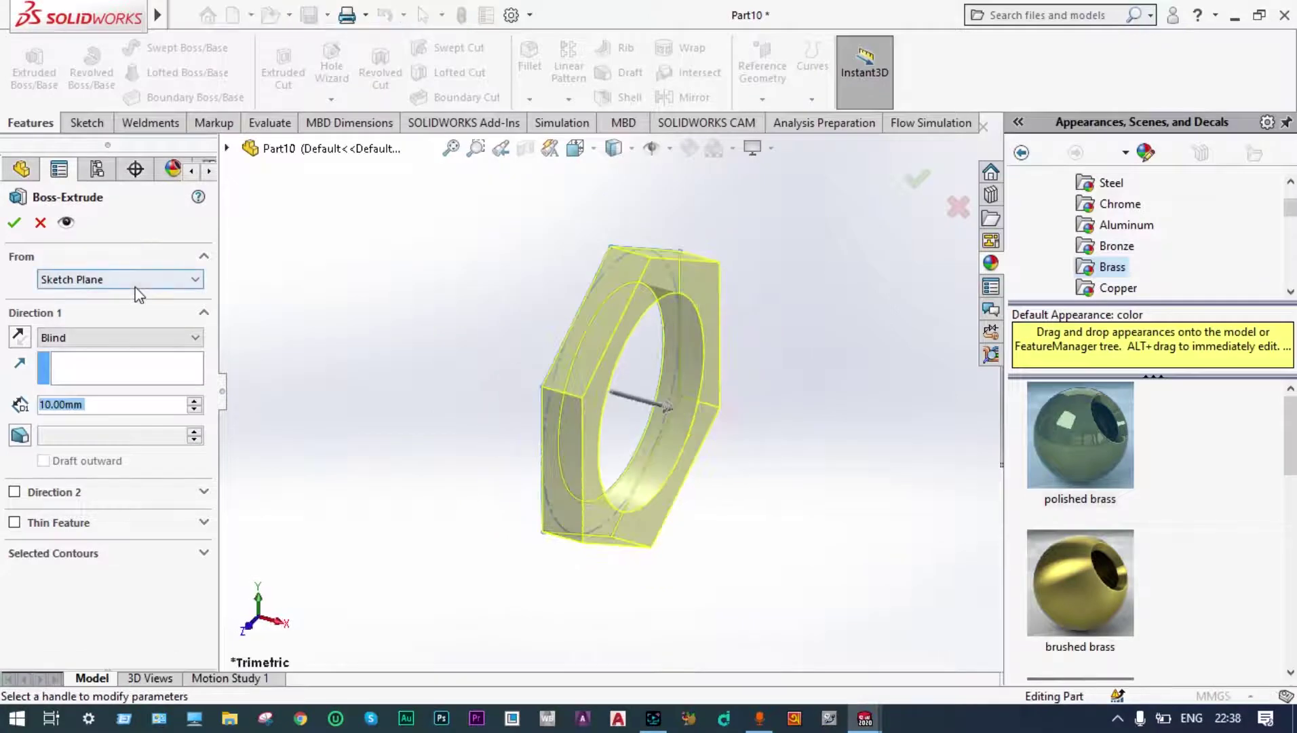
pyautogui.click(196, 401)
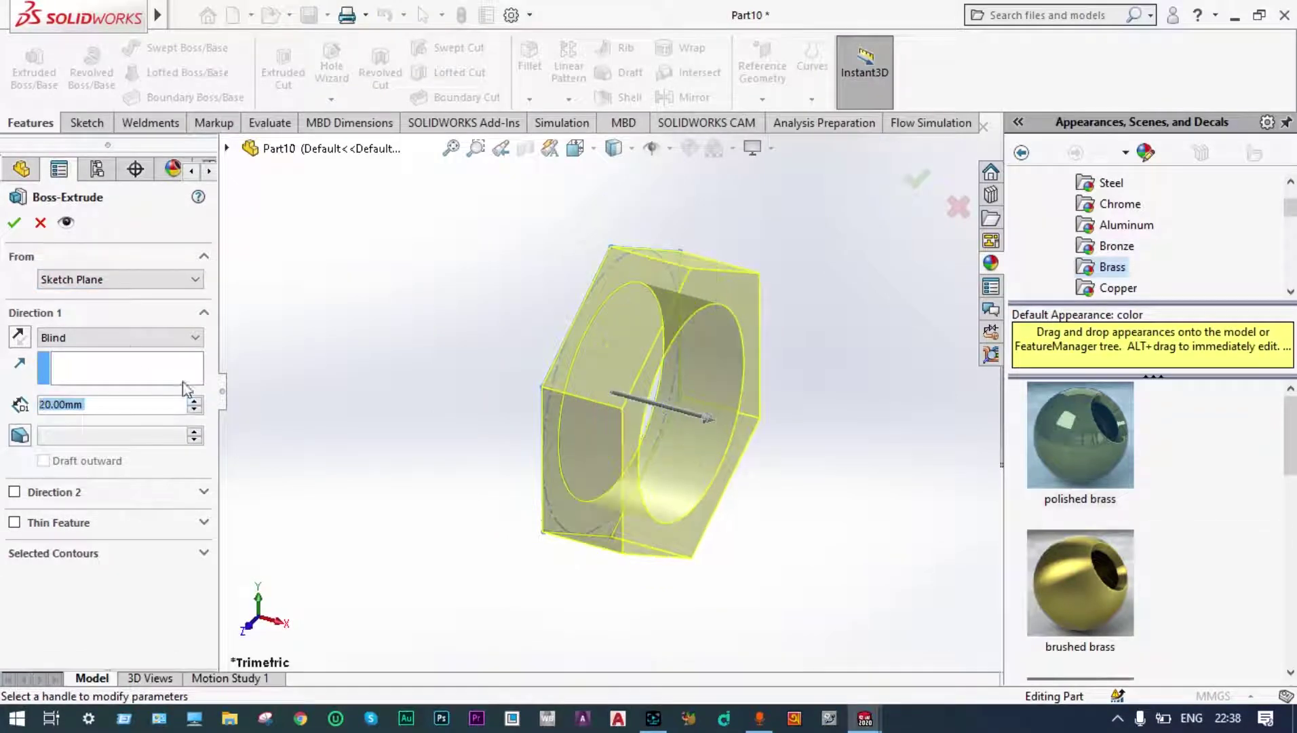
pyautogui.click(14, 222)
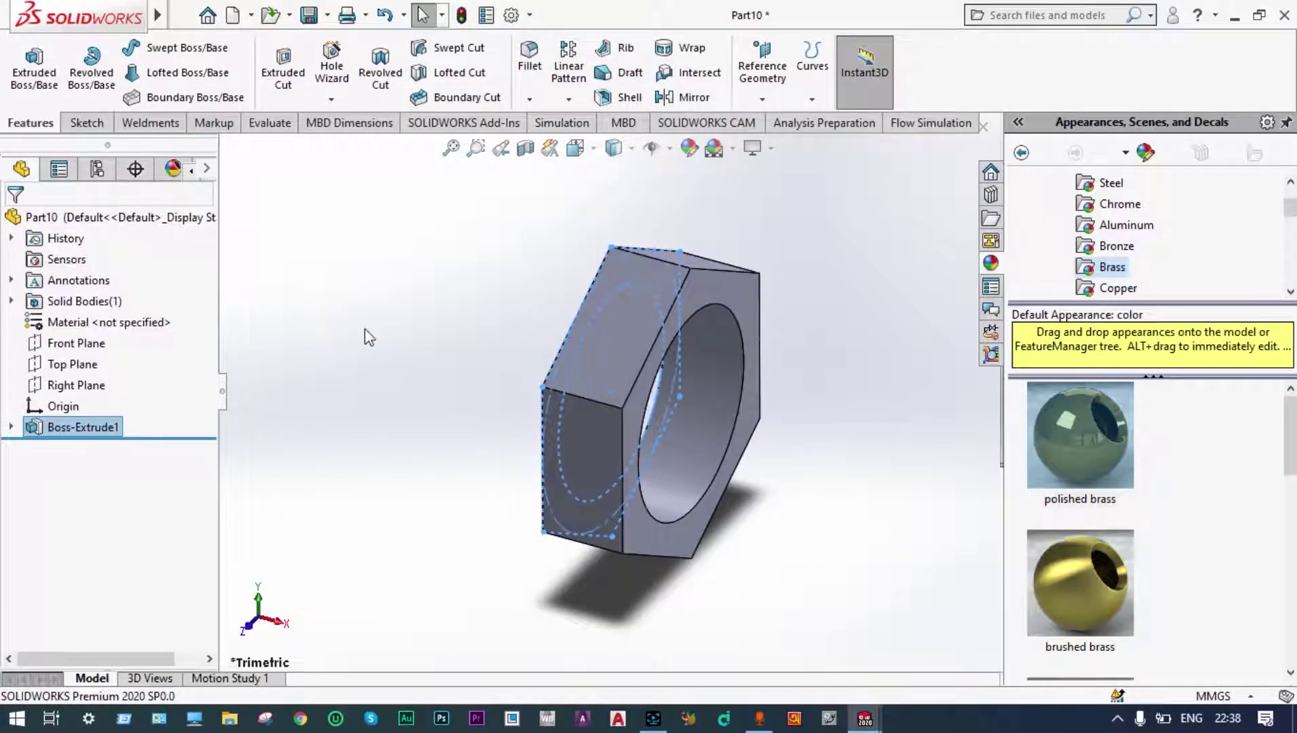
# - Start a sketch on the nut's hexagonal end face and draw a circle about 59 mm in diameter around the hole, centred on the origin
pyautogui.moveTo(368, 337); pyautogui.dragTo(426, 423, button='middle')
pyautogui.moveTo(442, 423); pyautogui.dragTo(444, 425, button='middle')
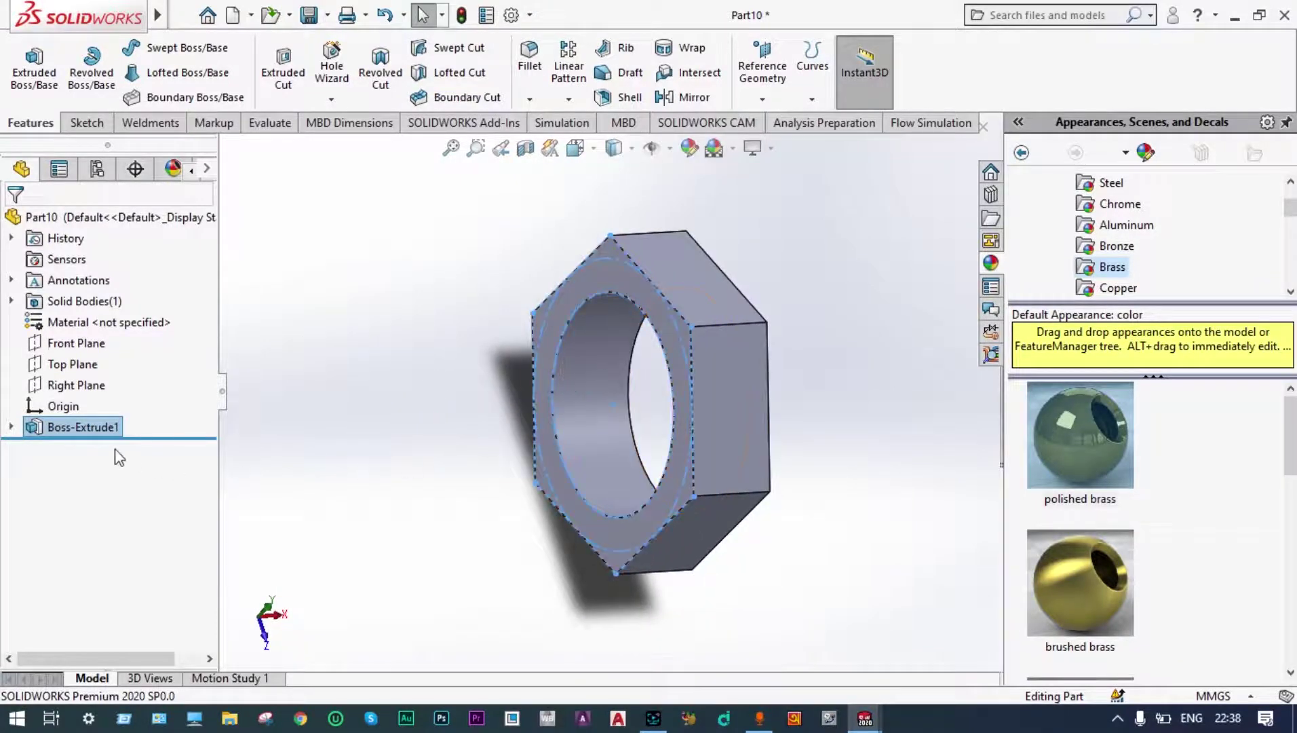
pyautogui.click(564, 308)
pyautogui.click(650, 251)
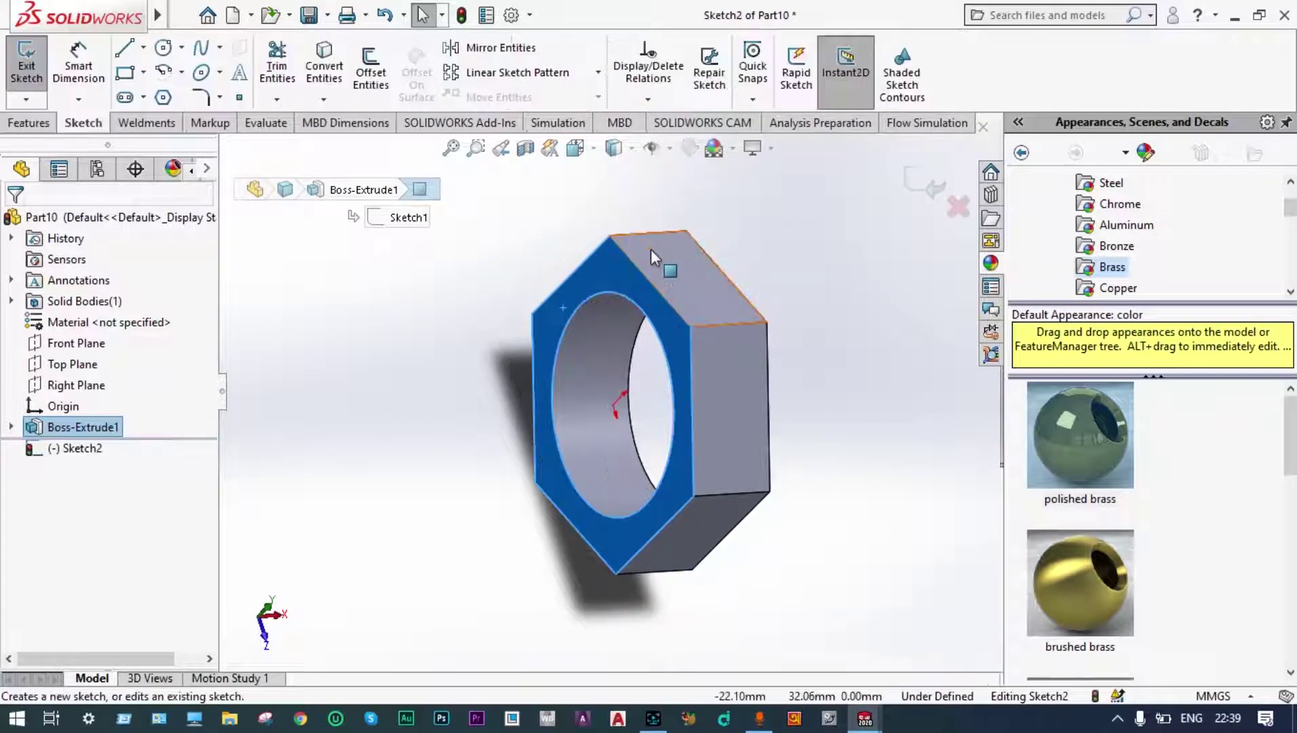
pyautogui.click(83, 448)
pyautogui.rightClick(83, 449)
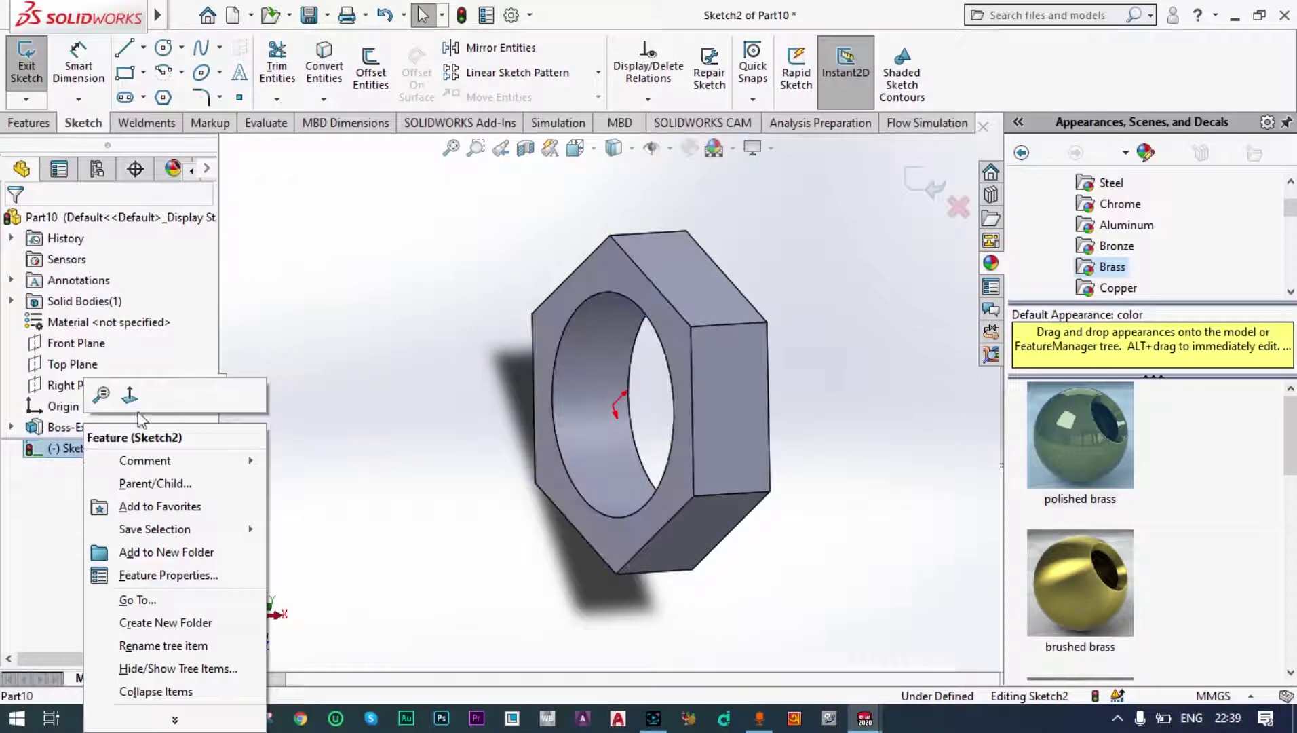
pyautogui.click(138, 400)
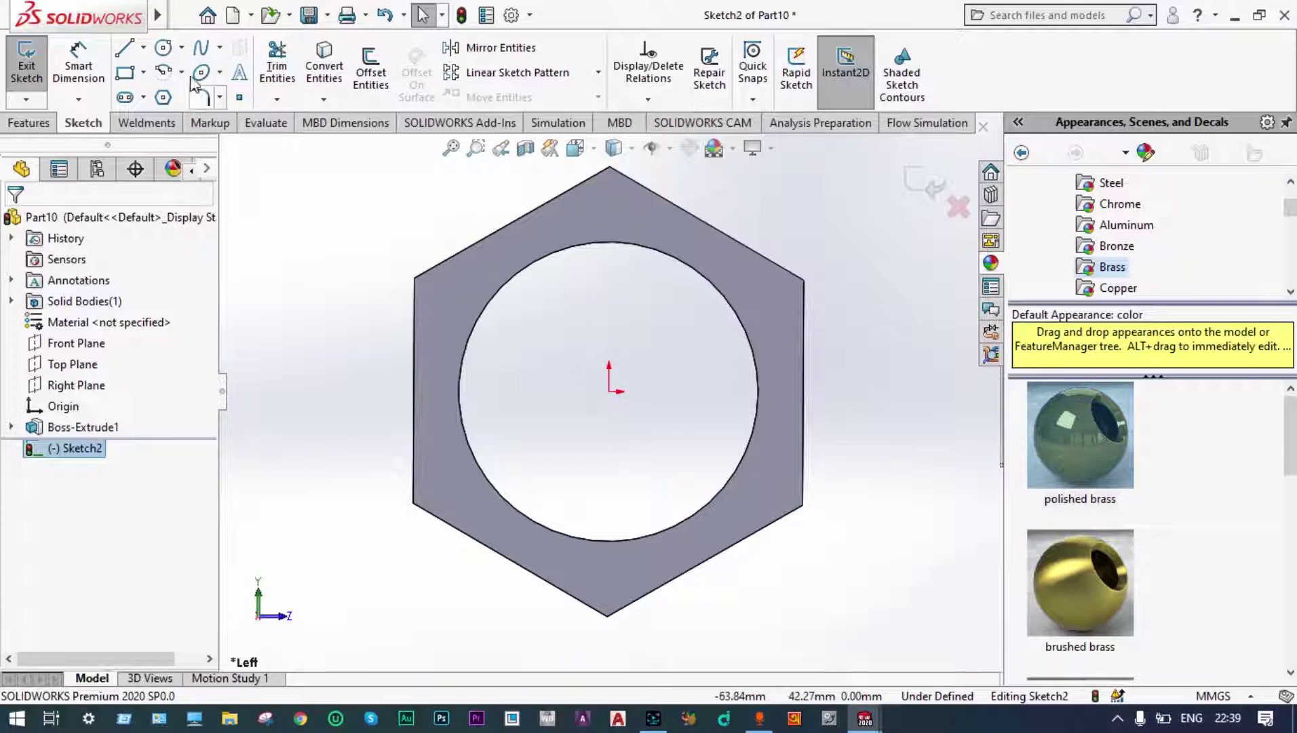
pyautogui.click(163, 48)
# - Set the new circle's diameter to 60 mm and finish the sketch
pyautogui.click(79, 62)
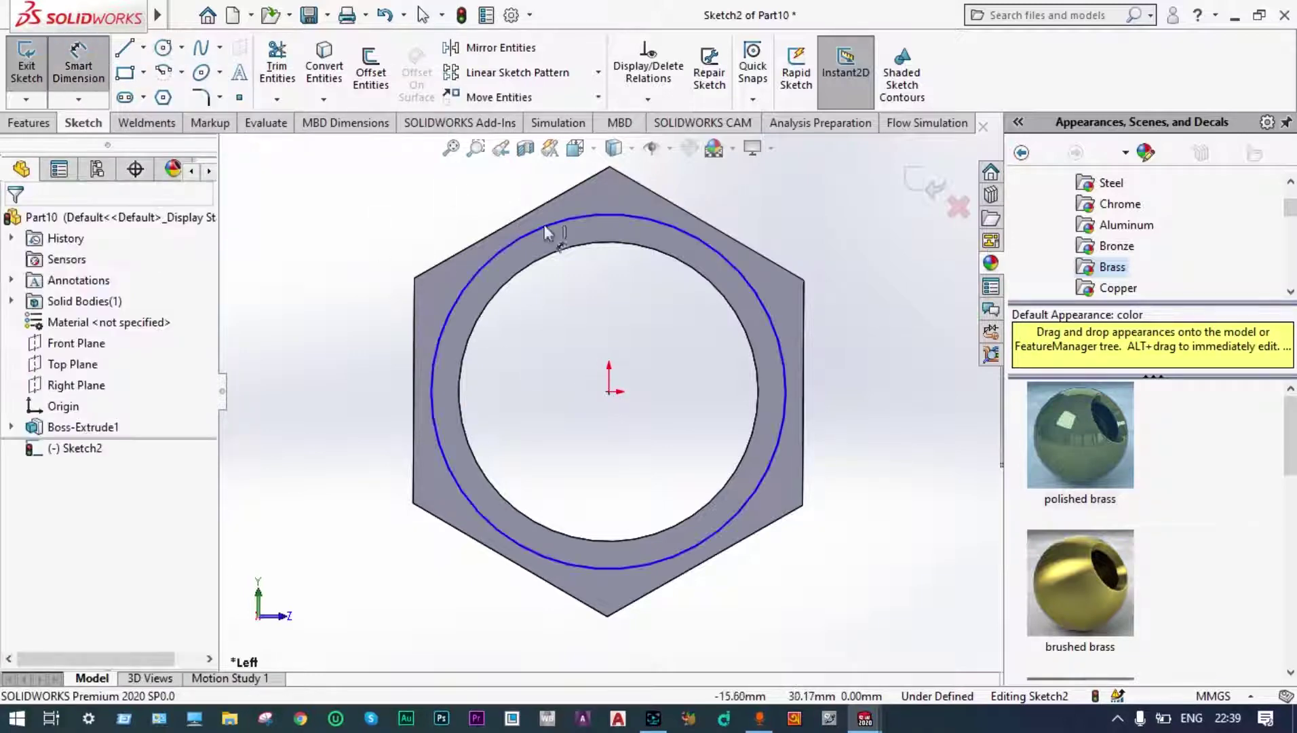
pyautogui.click(674, 227)
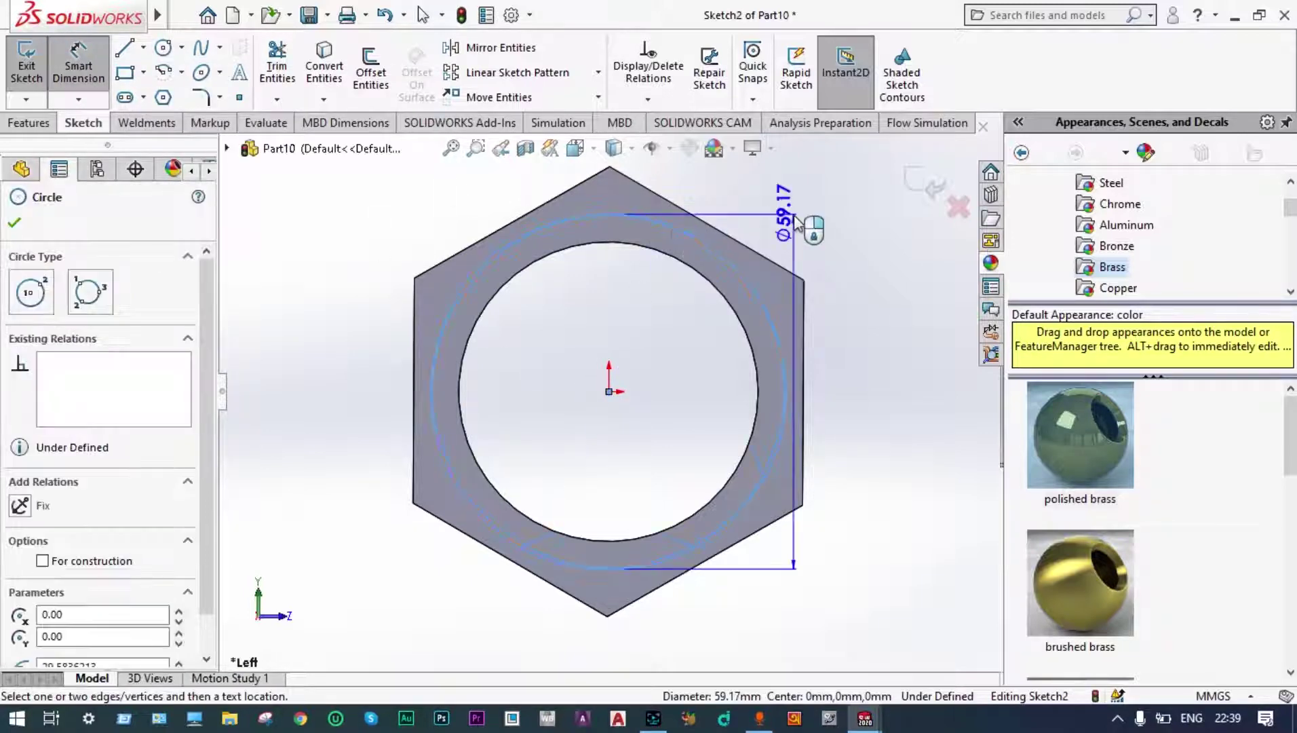
pyautogui.click(809, 220)
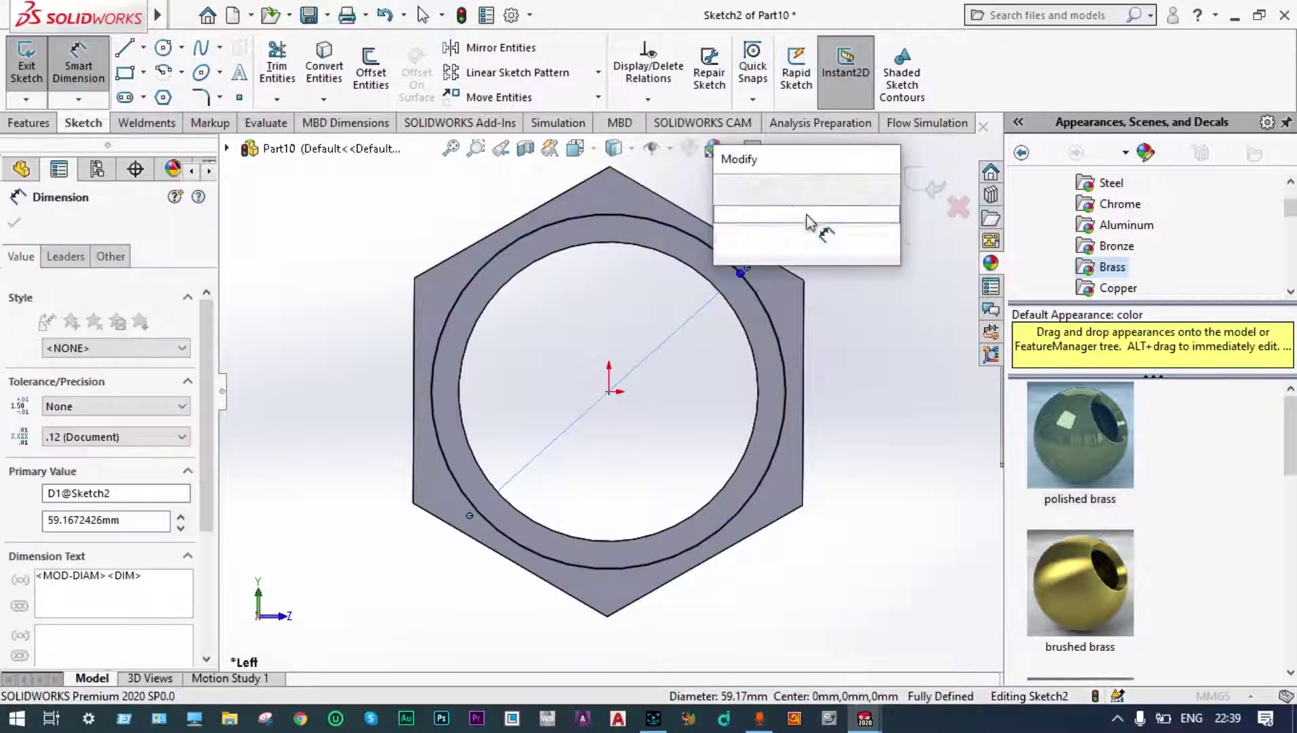
pyautogui.write('60')
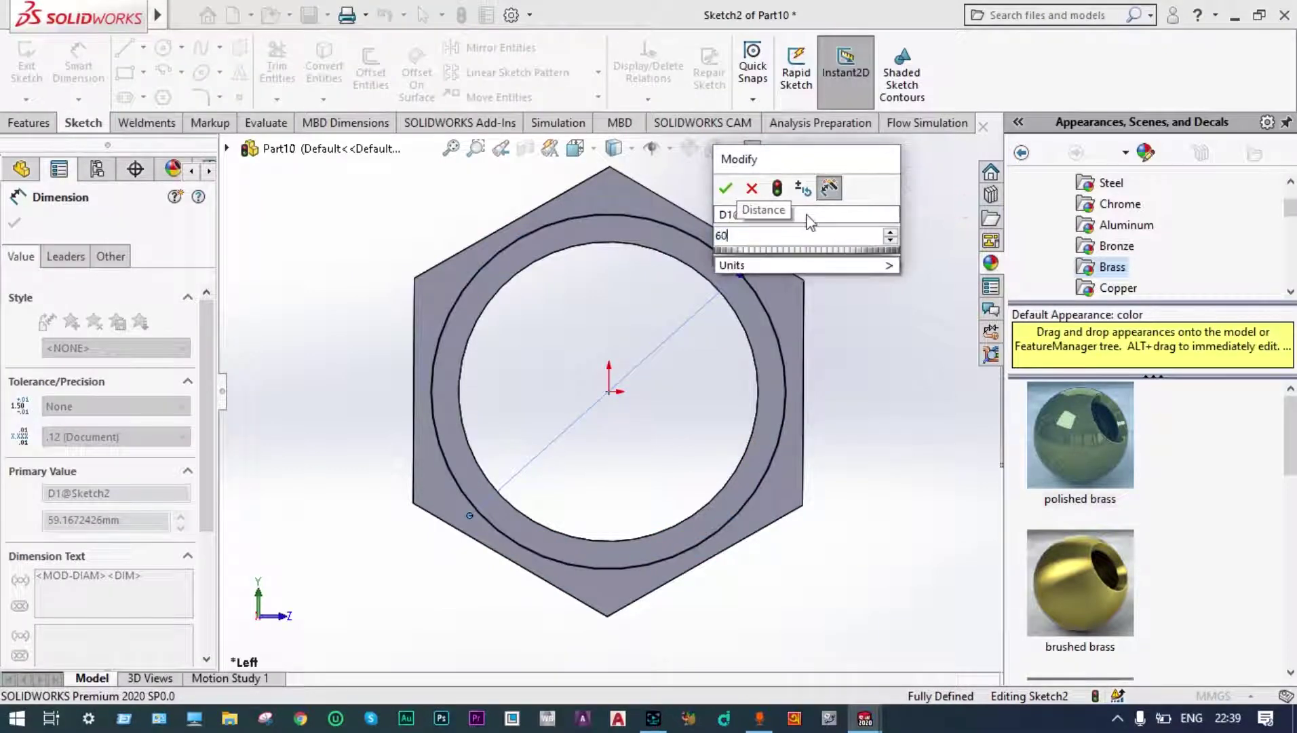
pyautogui.press('Return')
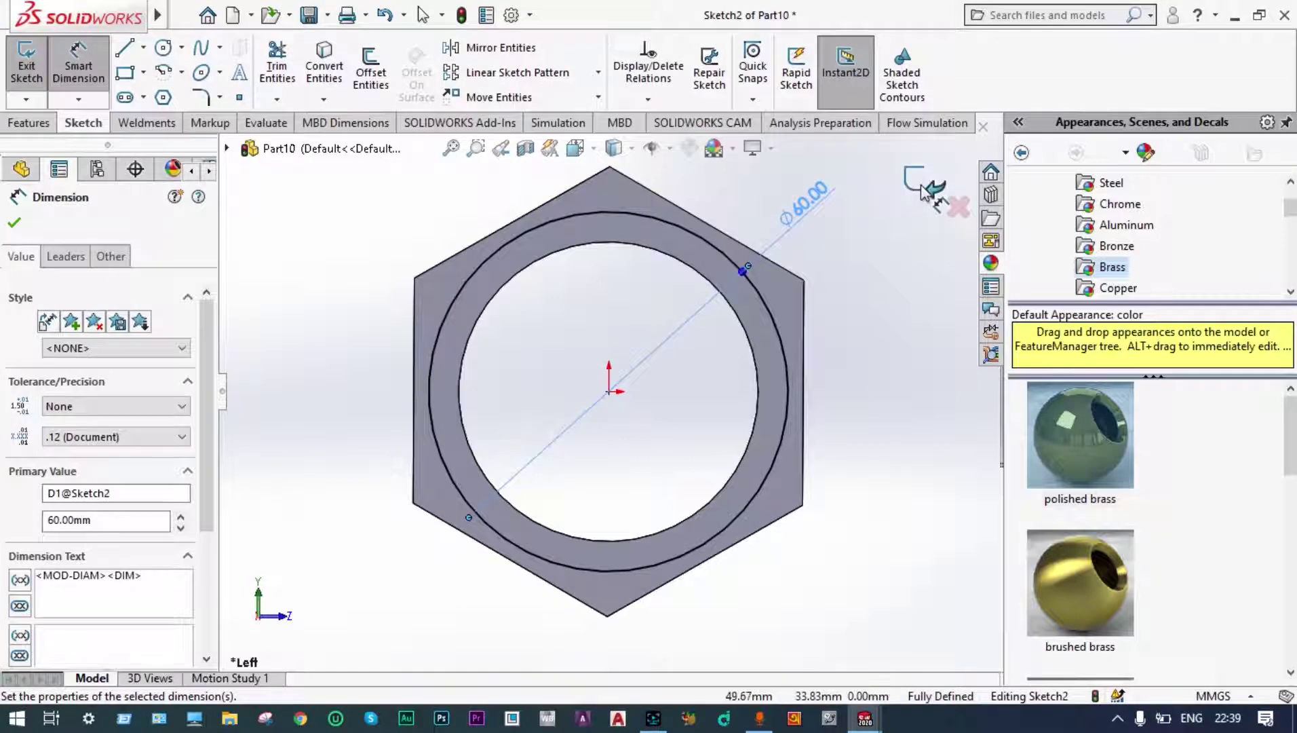
pyautogui.click(924, 188)
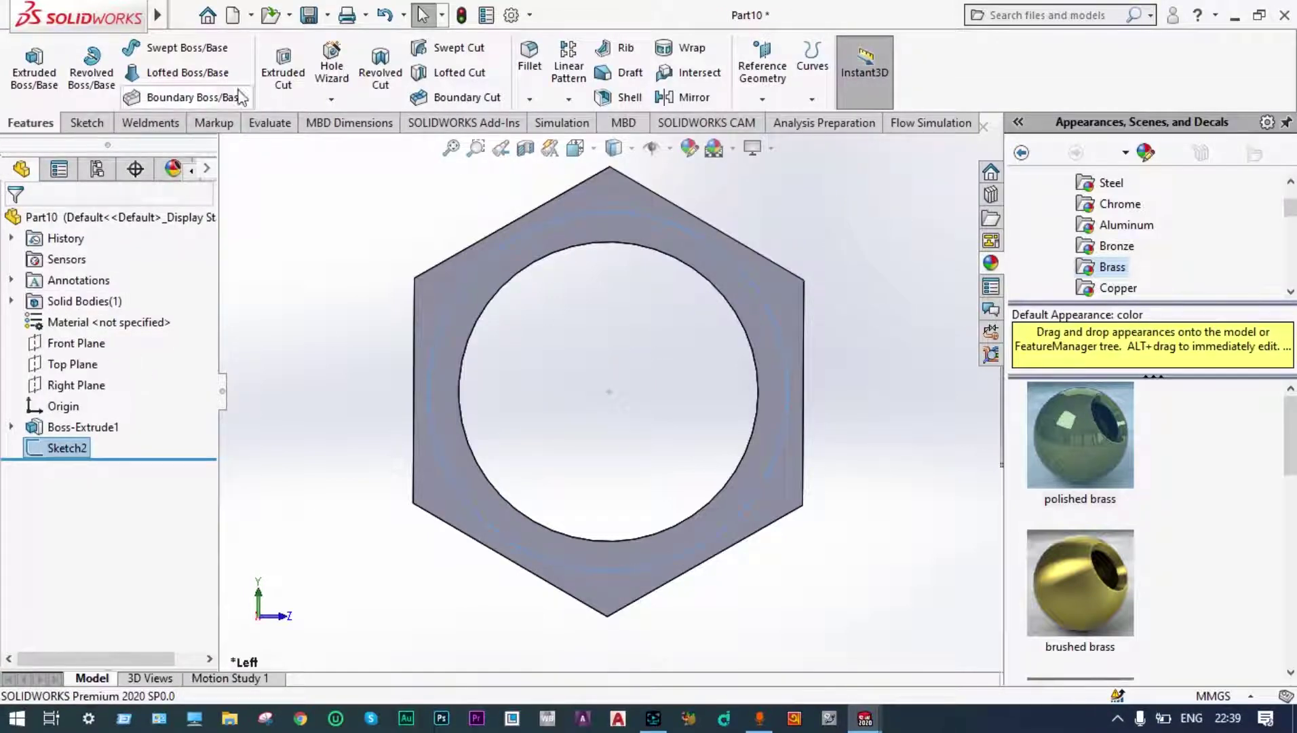
# - Extrude-cut the nut outside the 60 mm circle to a blind depth of 20 mm, with the cut side flipped and a 25° draft
pyautogui.click(274, 63)
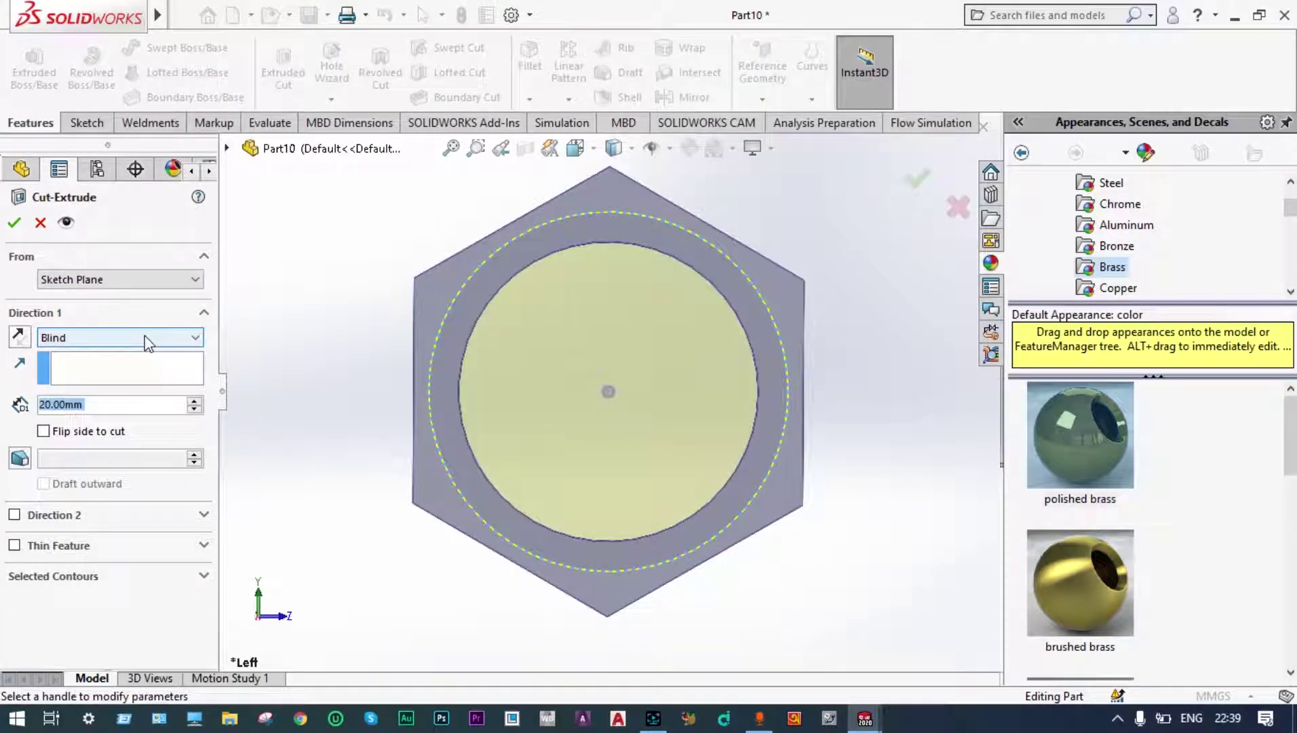
pyautogui.click(43, 431)
pyautogui.click(21, 459)
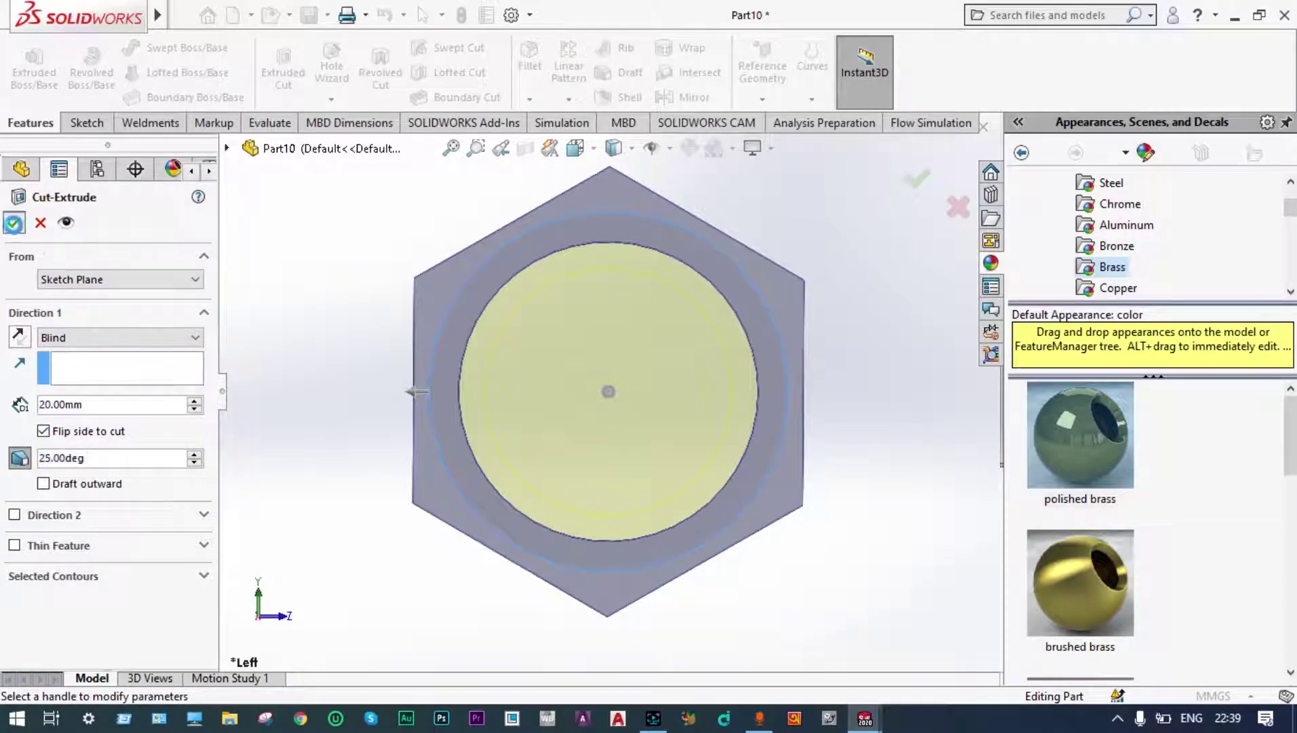
pyautogui.click(14, 223)
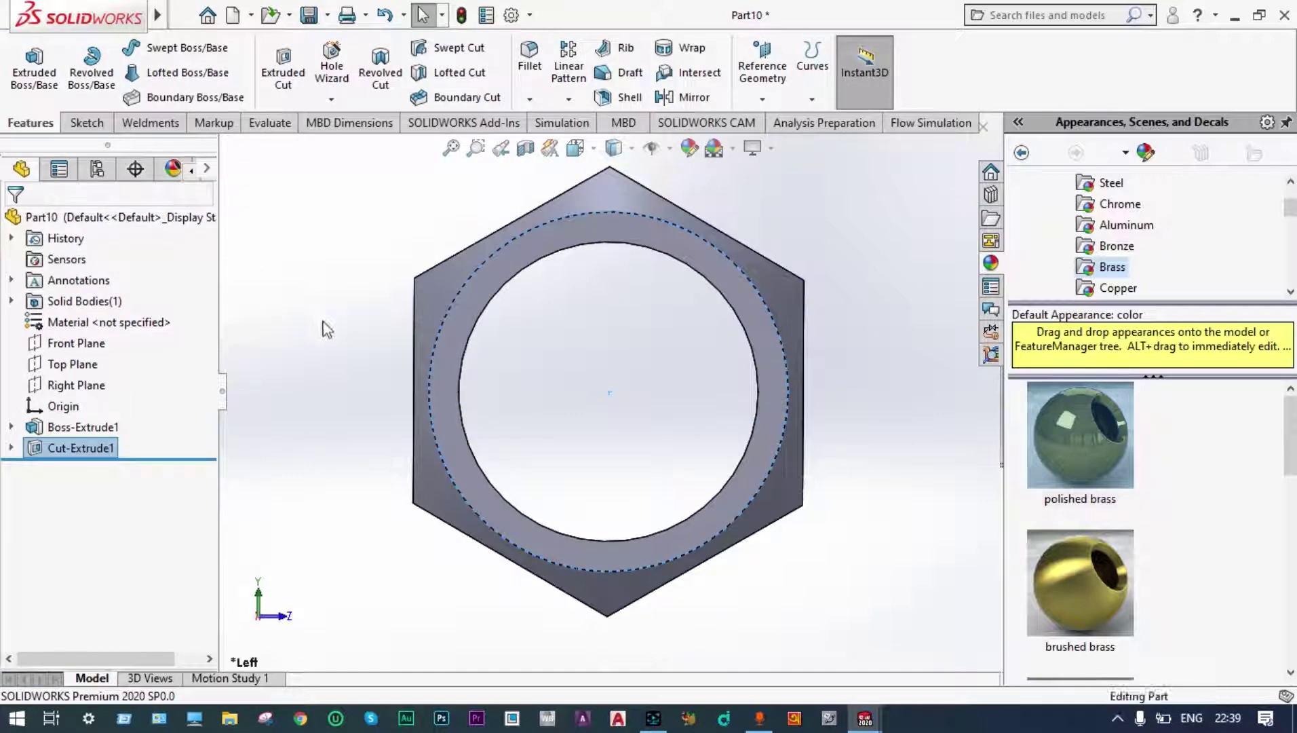
# - Apply the polished brass appearance to the entire nut part
pyautogui.moveTo(326, 329); pyautogui.dragTo(449, 377, button='middle')
pyautogui.moveTo(1080, 425); pyautogui.dragTo(772, 451)
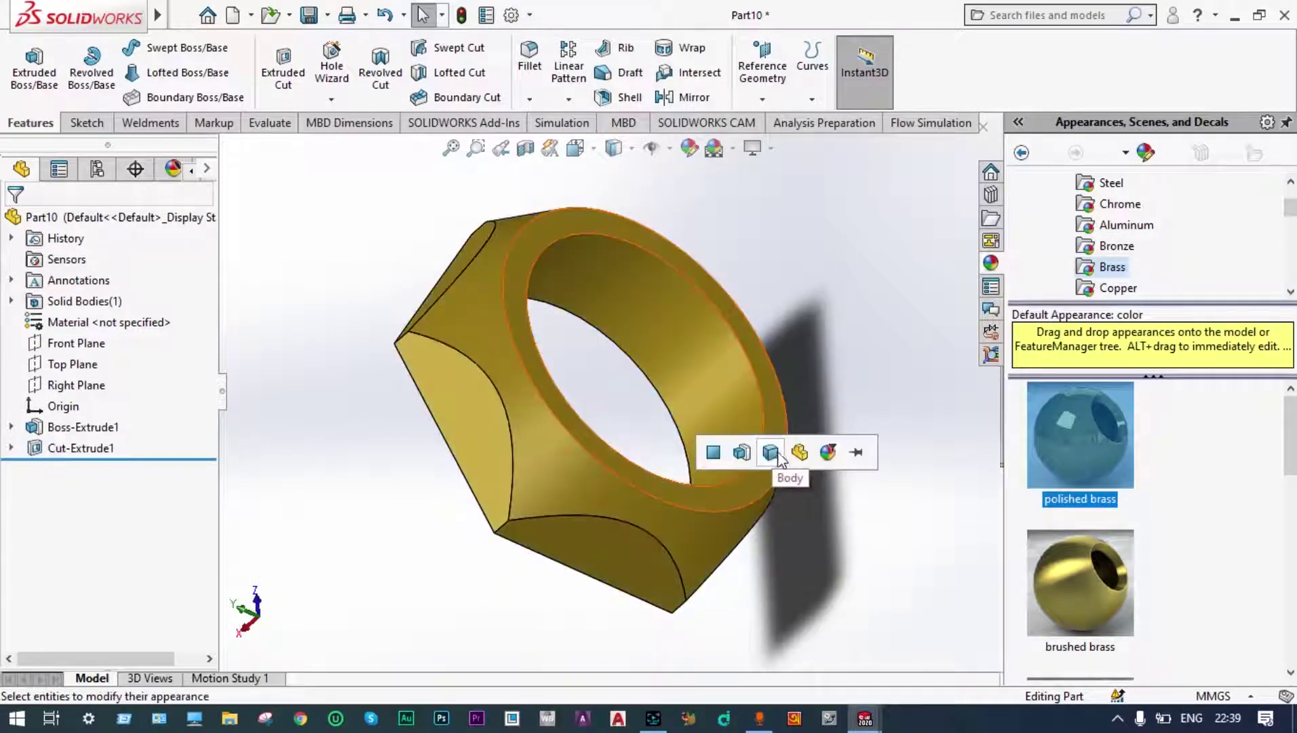
pyautogui.click(800, 452)
pyautogui.moveTo(827, 299); pyautogui.dragTo(877, 447, button='middle')
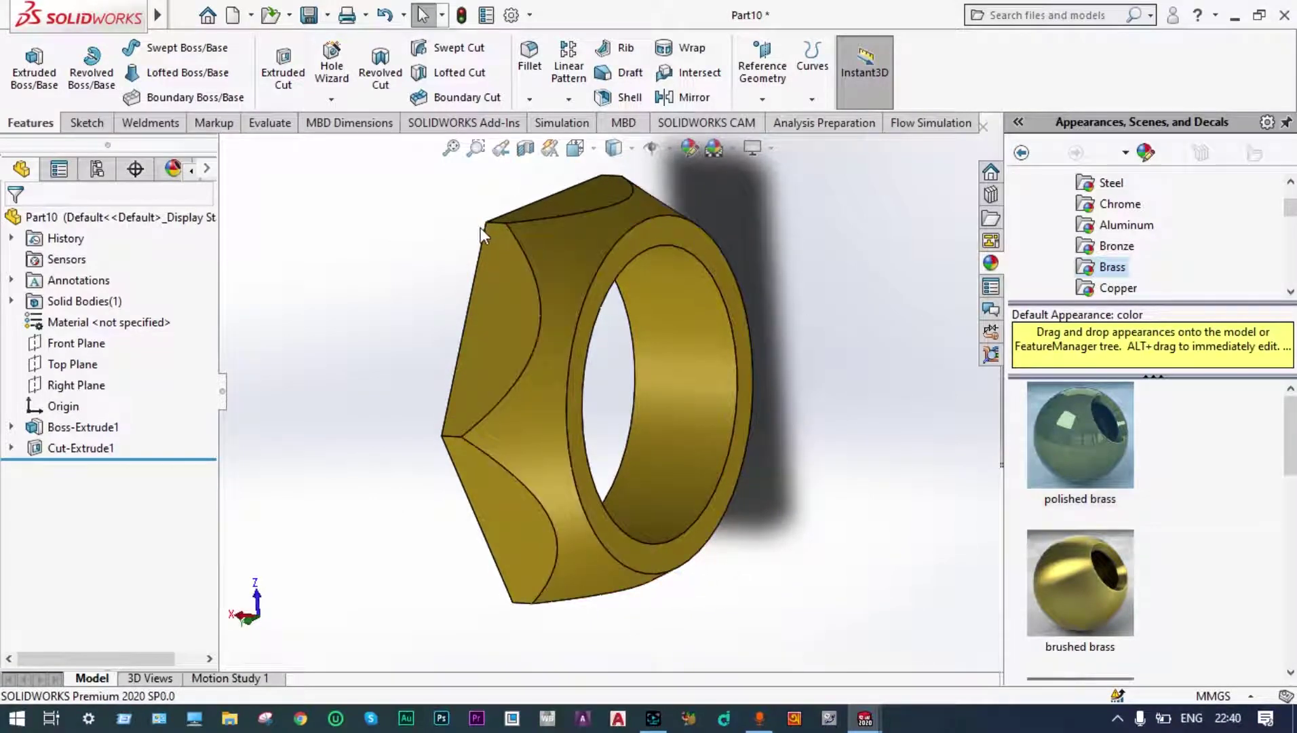
# - Save the part under the name nut in the Heat Exchanger folder
pyautogui.click(327, 15)
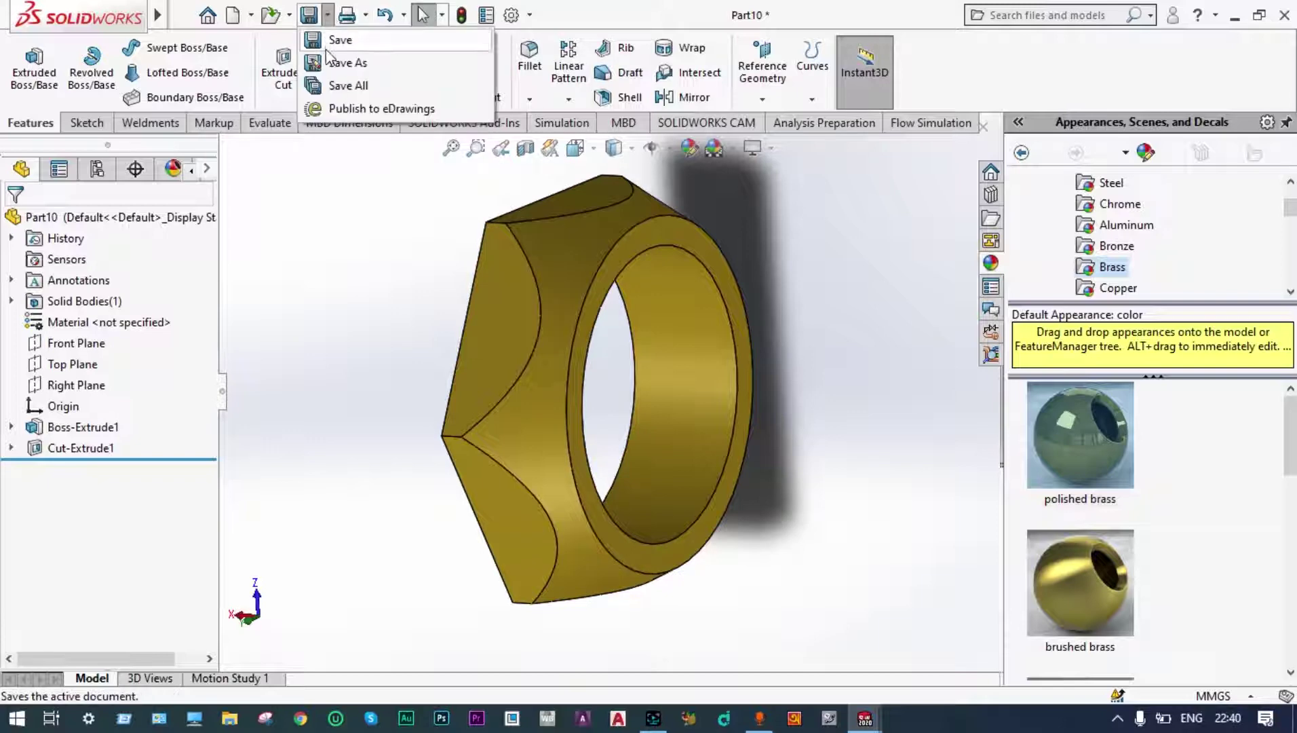
pyautogui.click(348, 62)
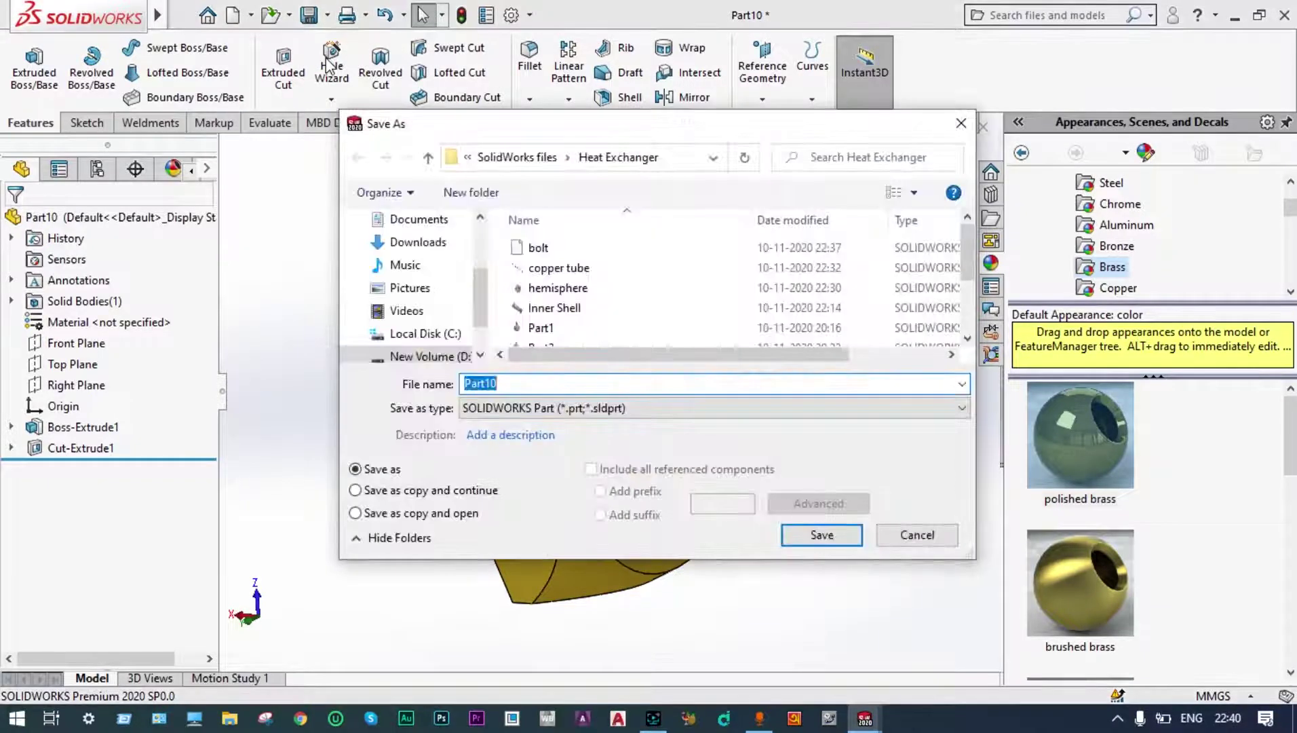
pyautogui.write('nut')
pyautogui.click(818, 533)
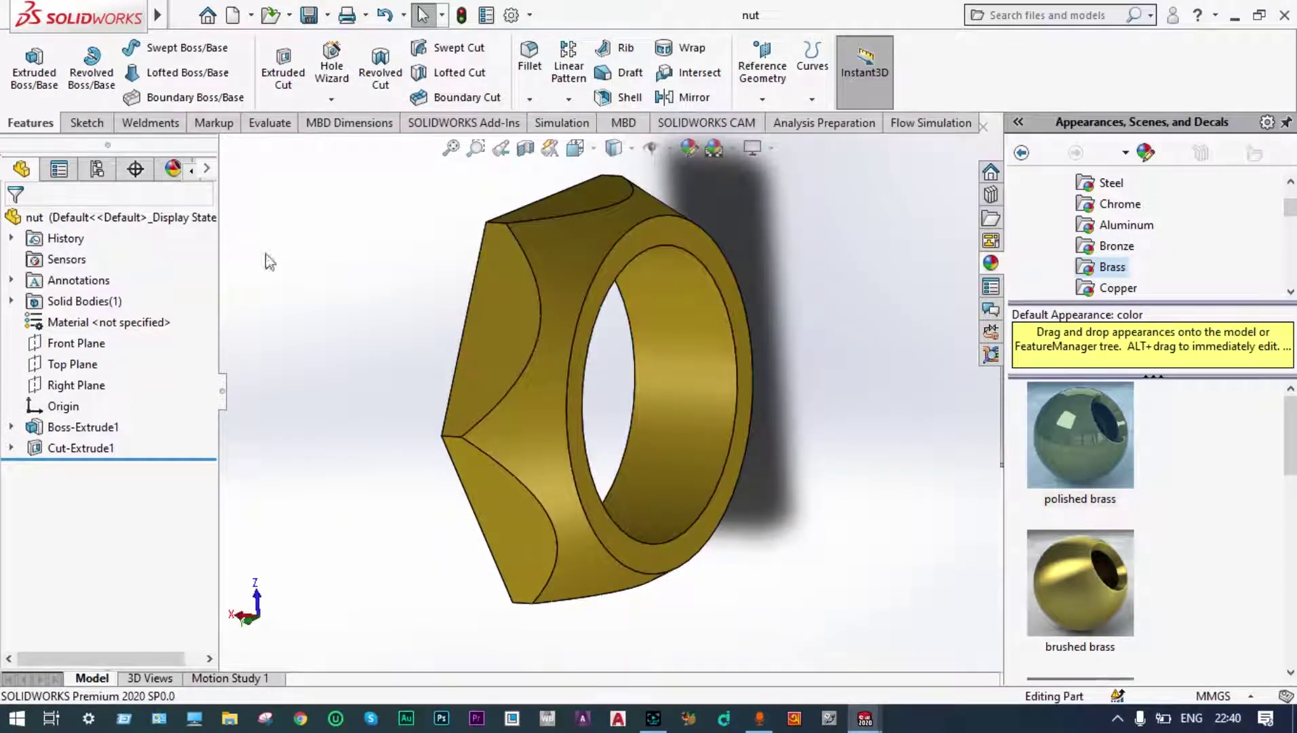
# - Create a new assembly document
pyautogui.click(231, 17)
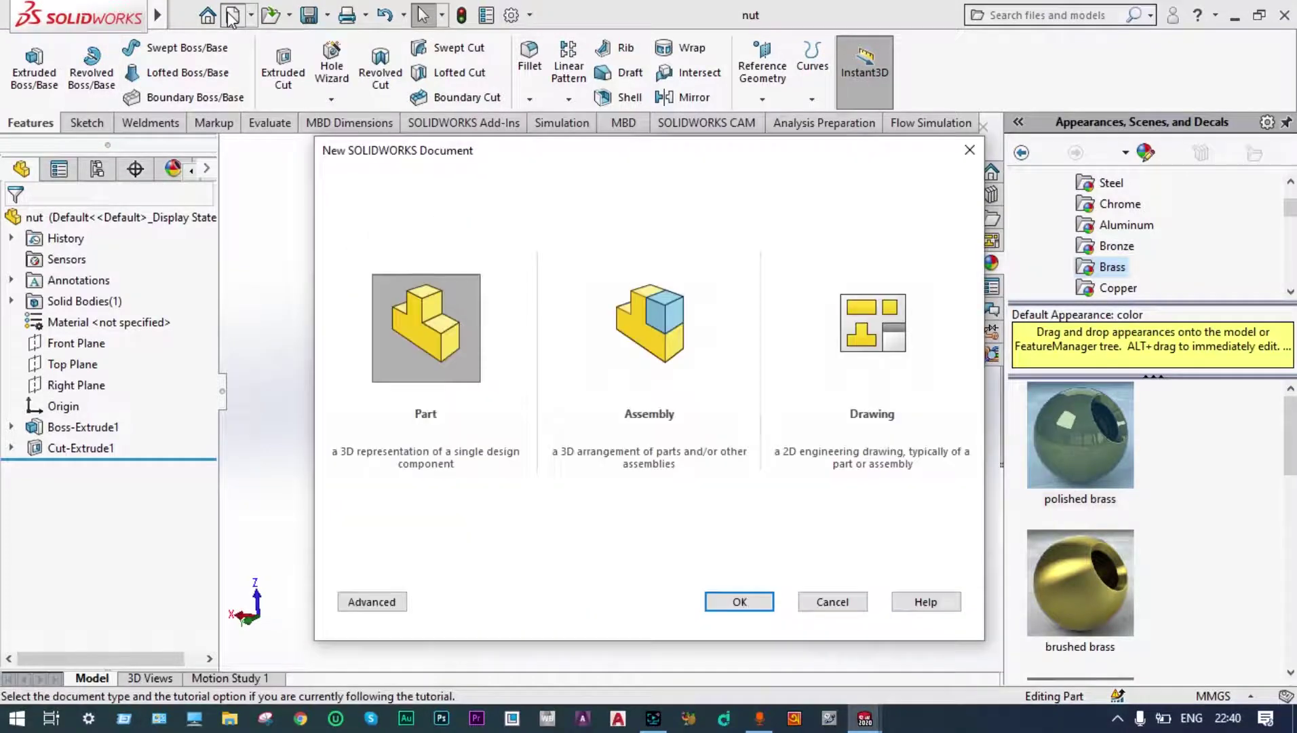
pyautogui.click(655, 331)
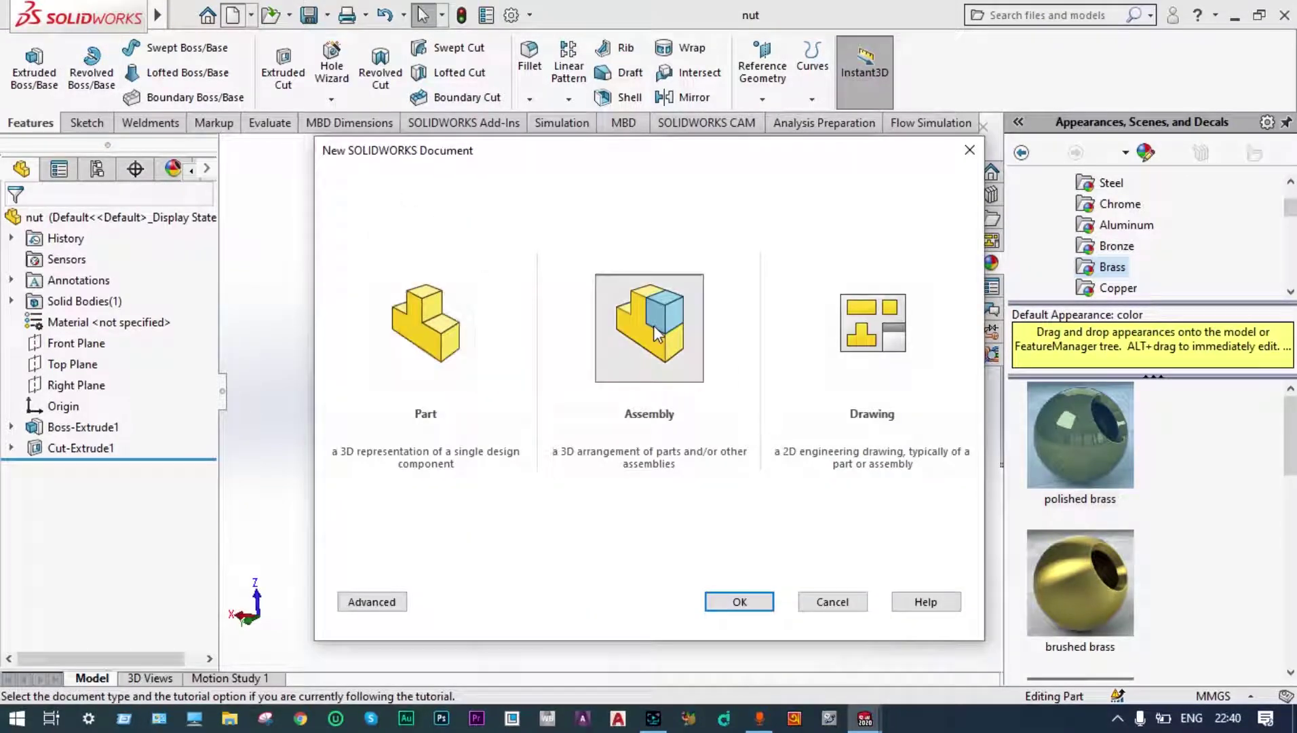
pyautogui.click(741, 602)
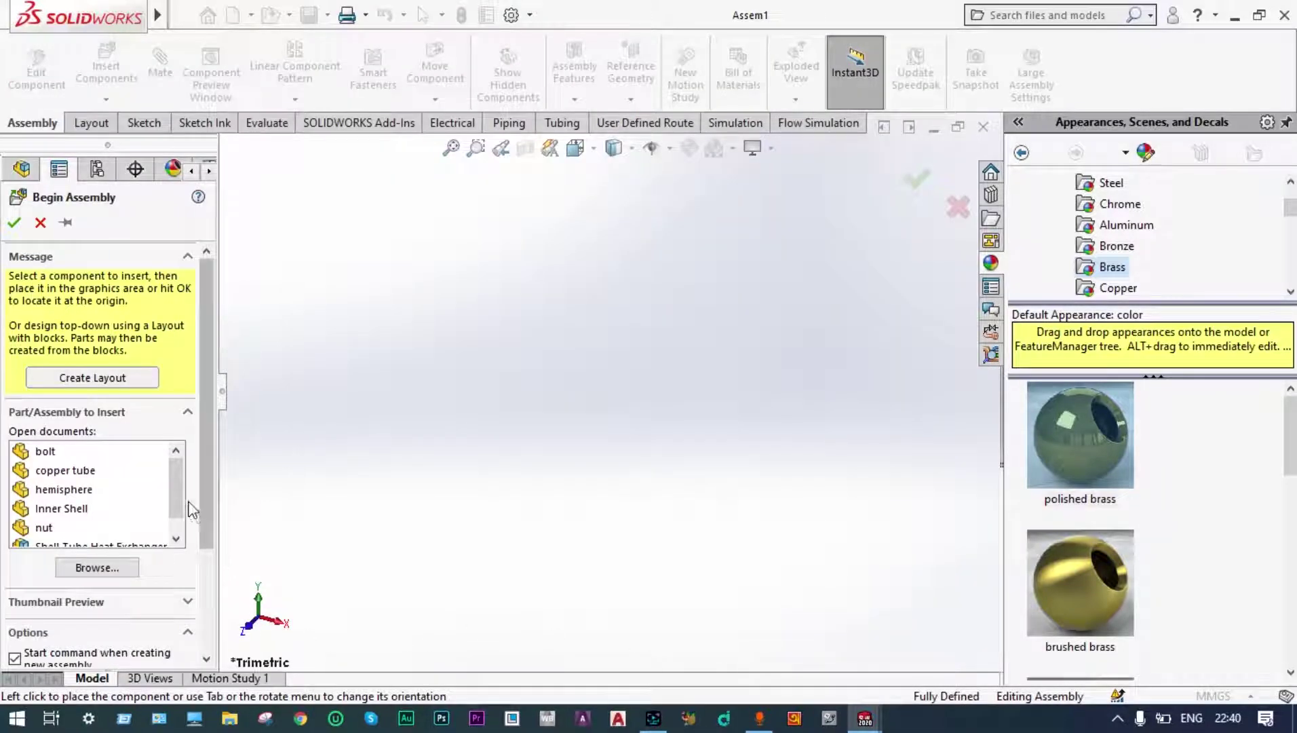
# - Insert the bolt, copper tube, hemisphere, Inner Shell and nut into the assembly, placing them apart from each other
pyautogui.moveTo(176, 489); pyautogui.dragTo(175, 506)
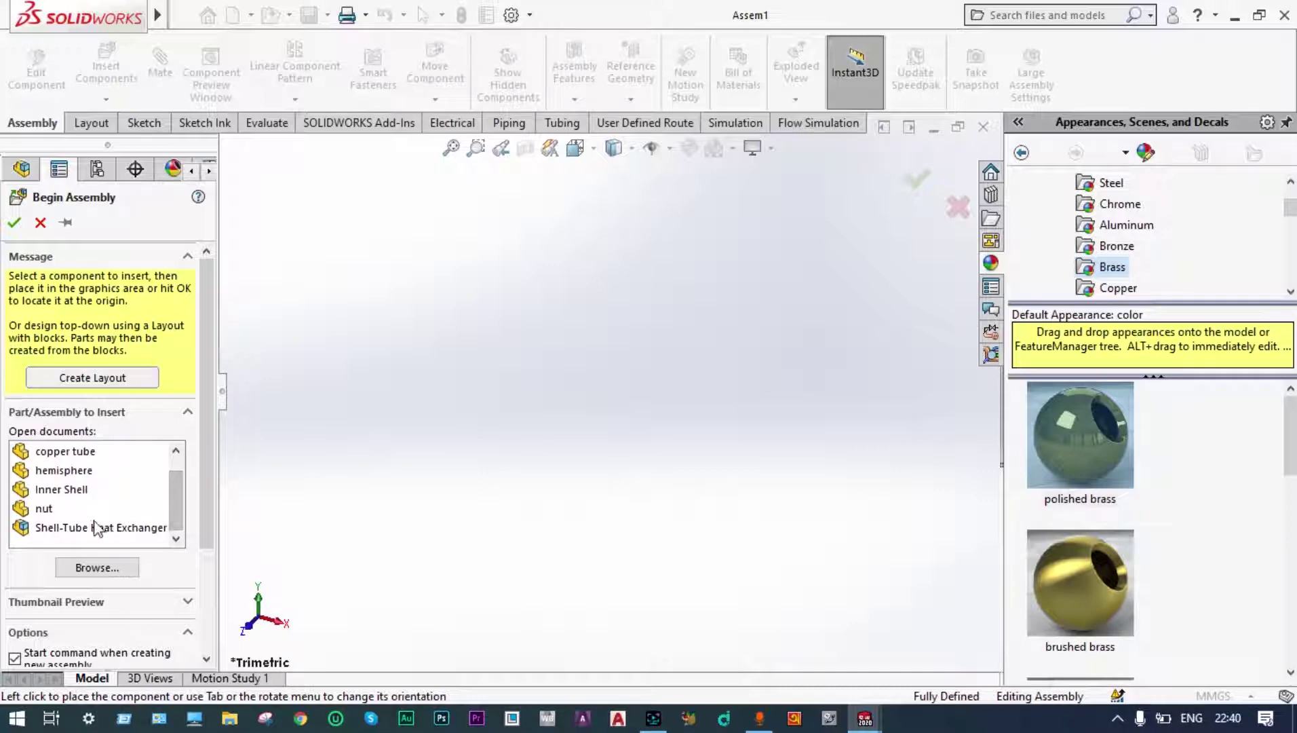
pyautogui.scroll(1, 87, 475)
pyautogui.moveTo(64, 452); pyautogui.dragTo(70, 563)
pyautogui.click(753, 371)
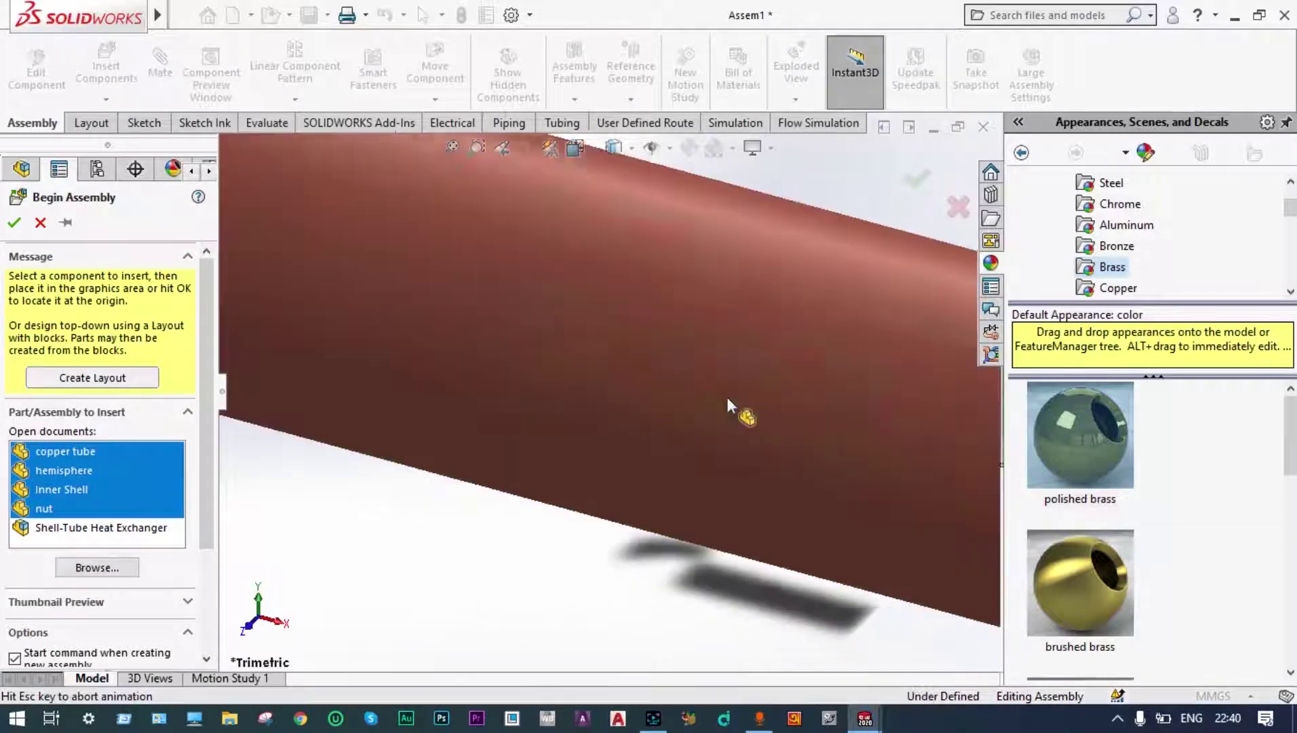
pyautogui.click(701, 366)
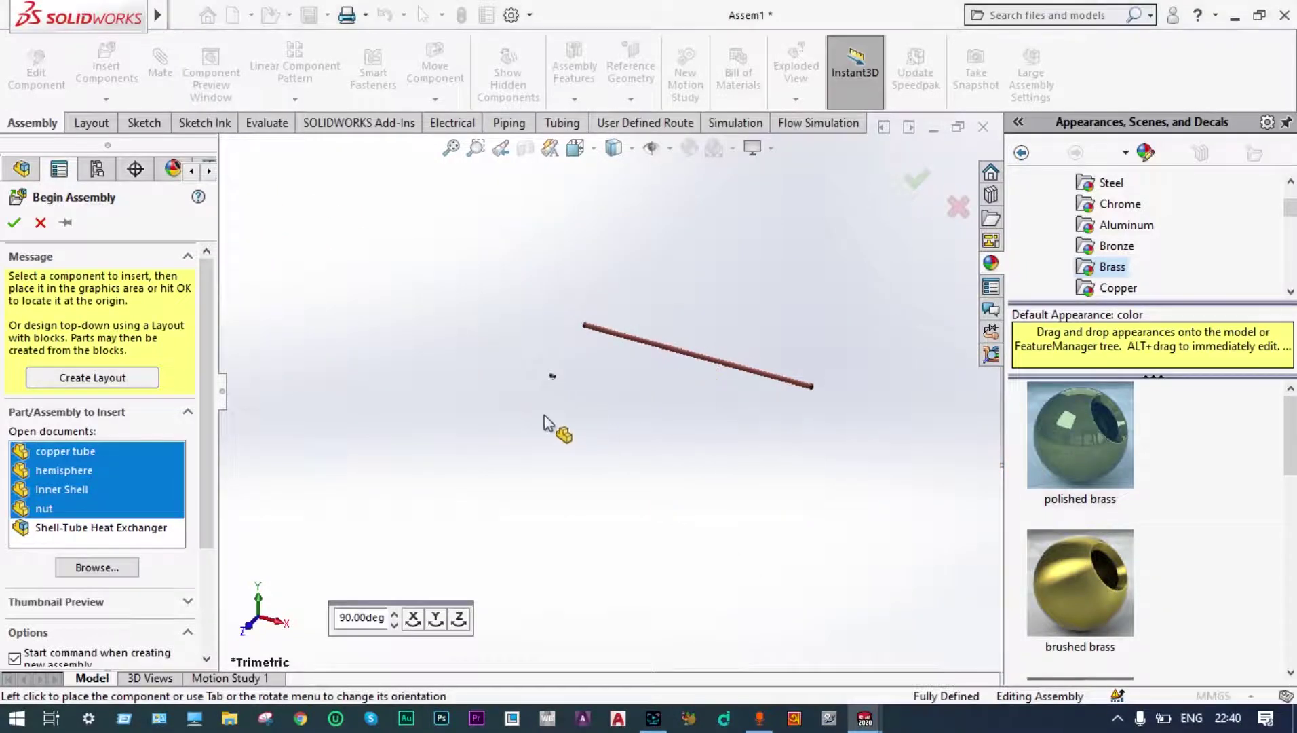
pyautogui.click(449, 382)
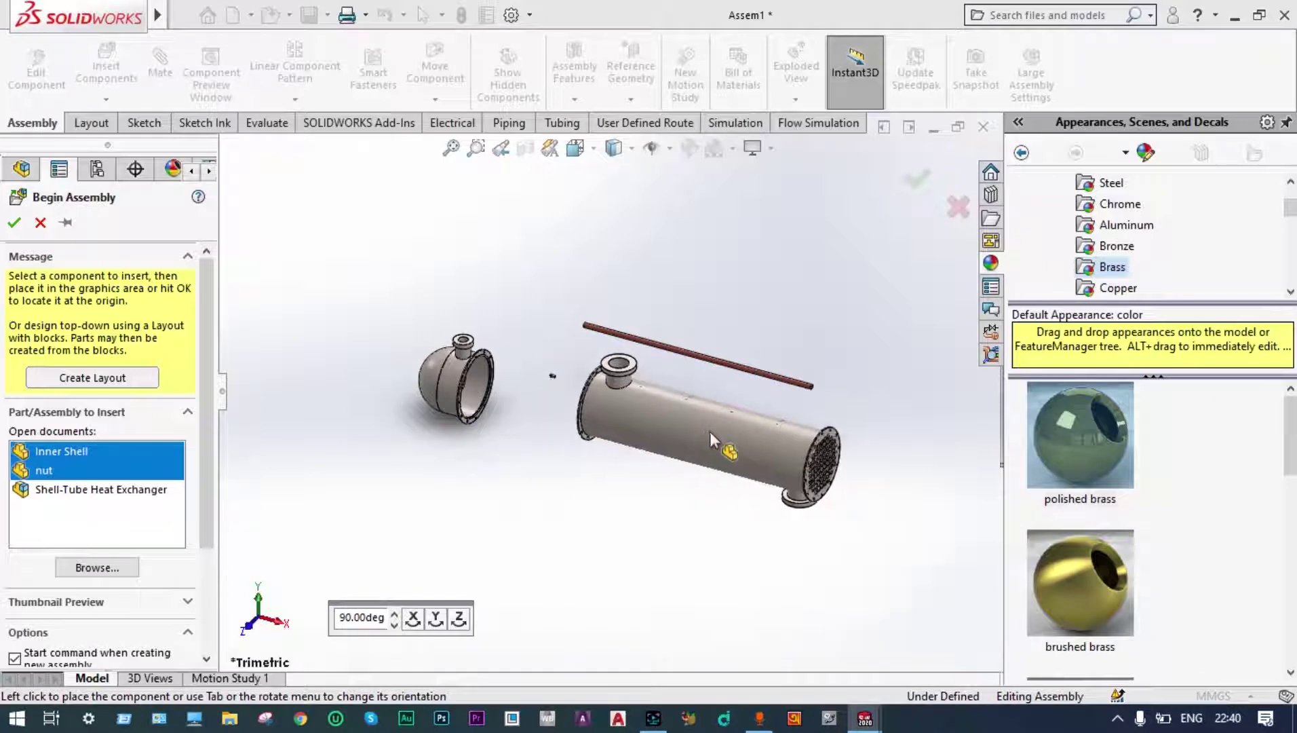
pyautogui.click(709, 432)
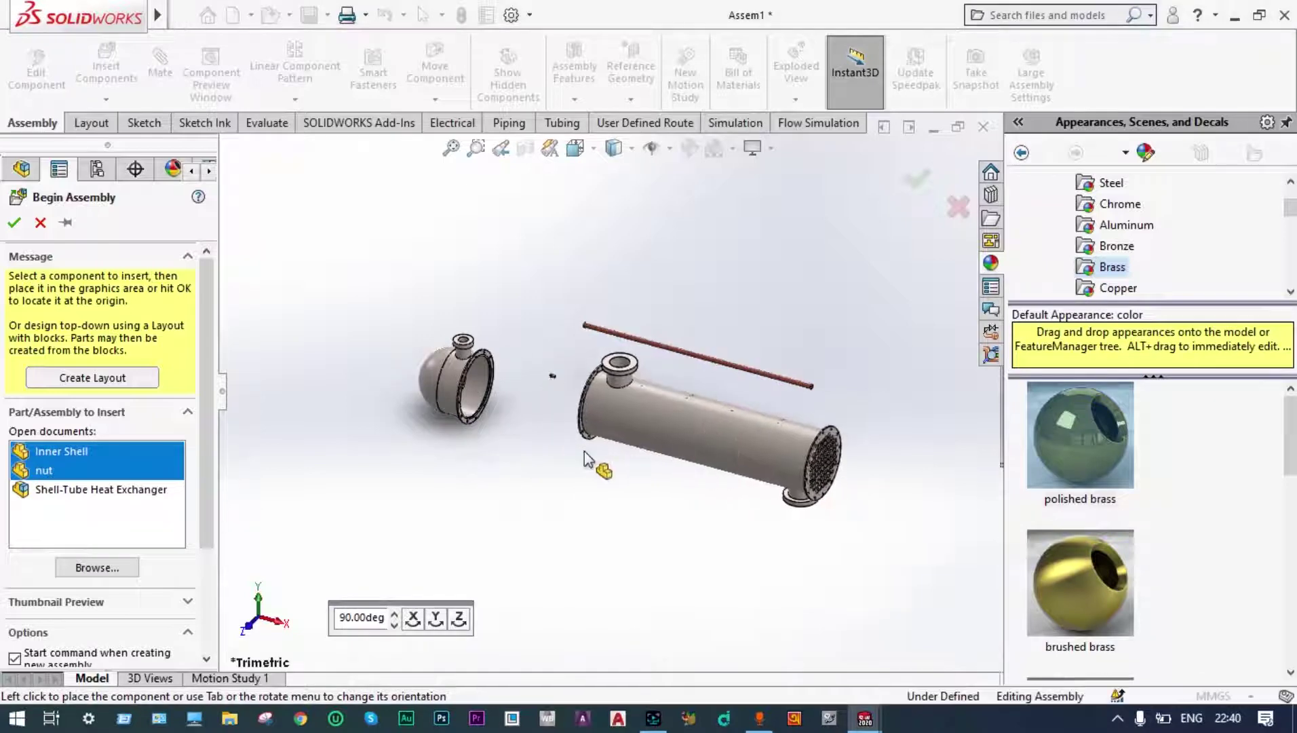
pyautogui.click(535, 323)
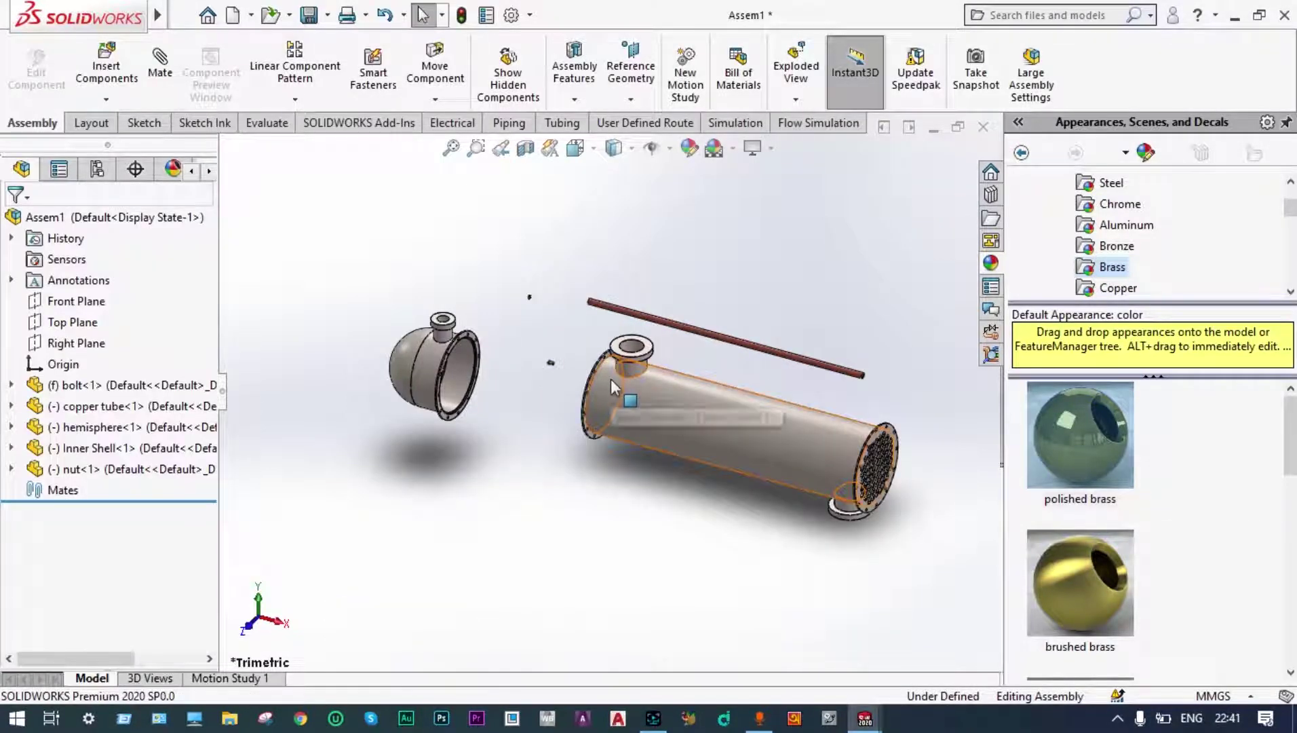
# - Fix the Inner Shell component in place in the assembly
pyautogui.scroll(-2, 739, 359)
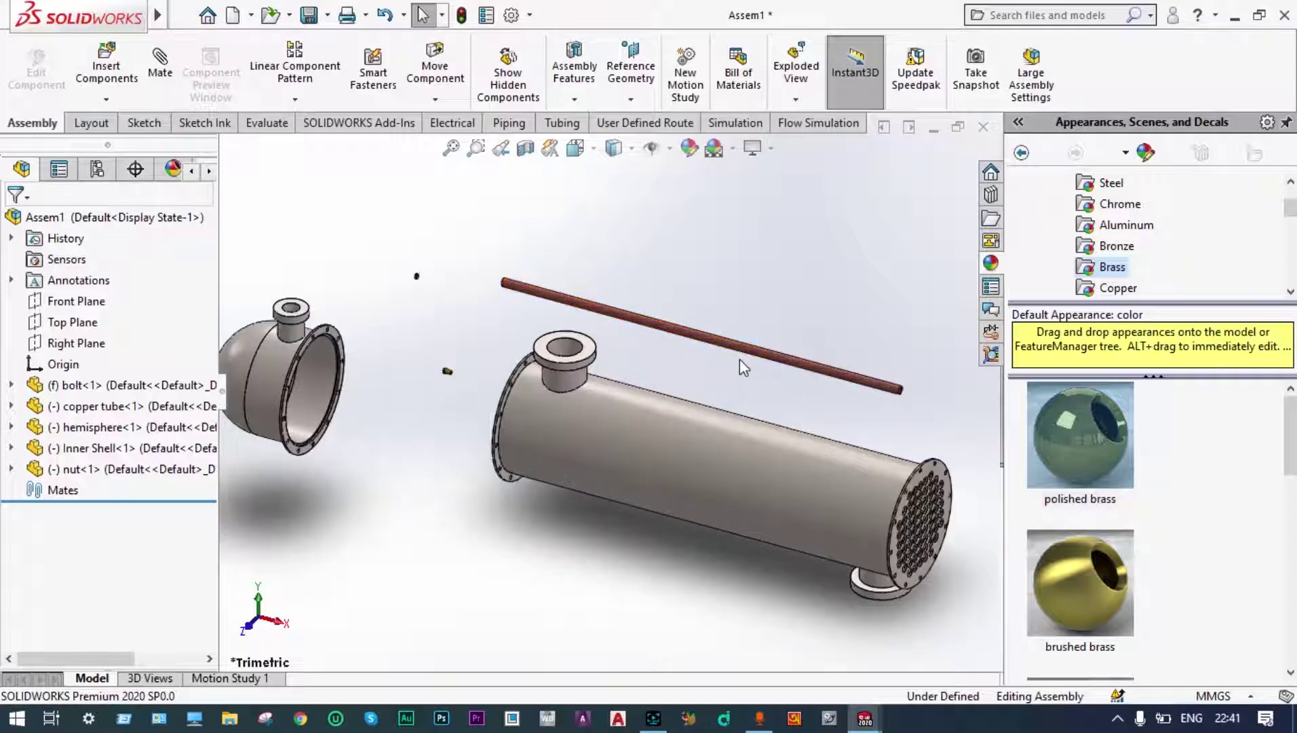
pyautogui.scroll(2, 740, 359)
pyautogui.moveTo(633, 426); pyautogui.dragTo(603, 444)
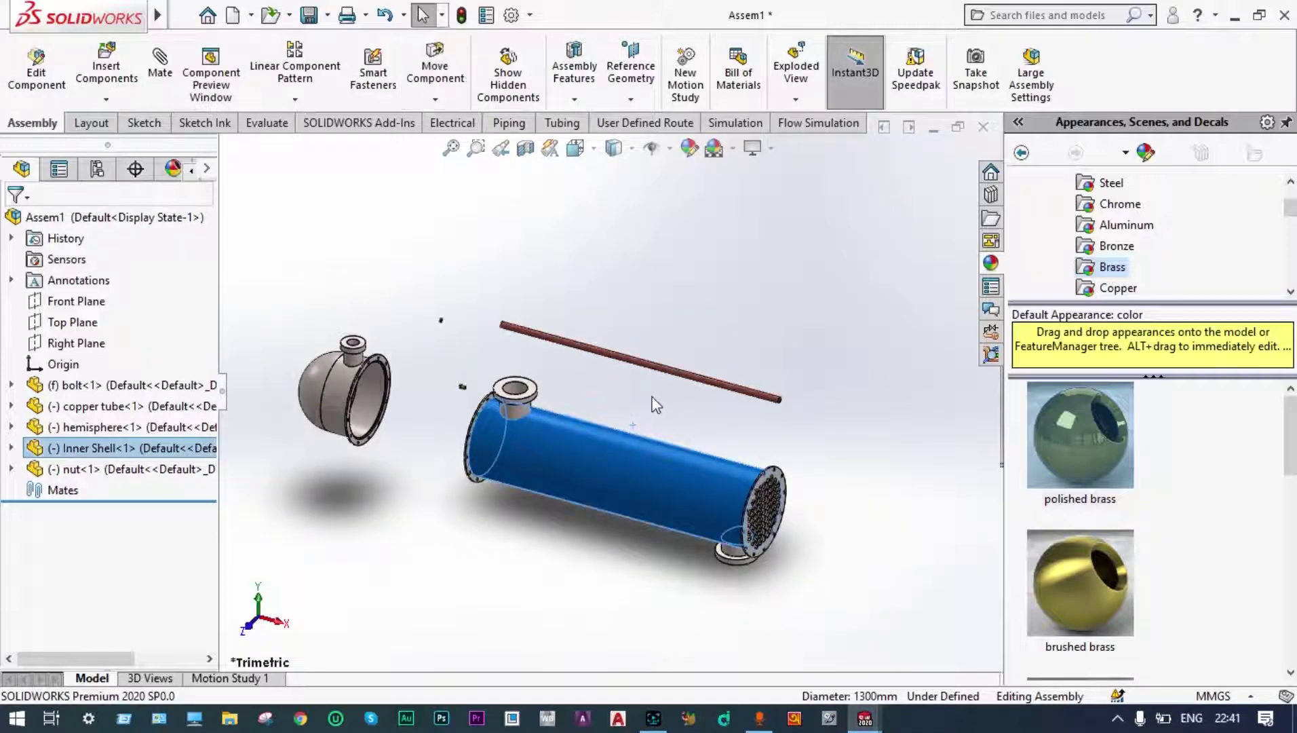
pyautogui.click(652, 397)
pyautogui.click(606, 443)
pyautogui.rightClick(606, 444)
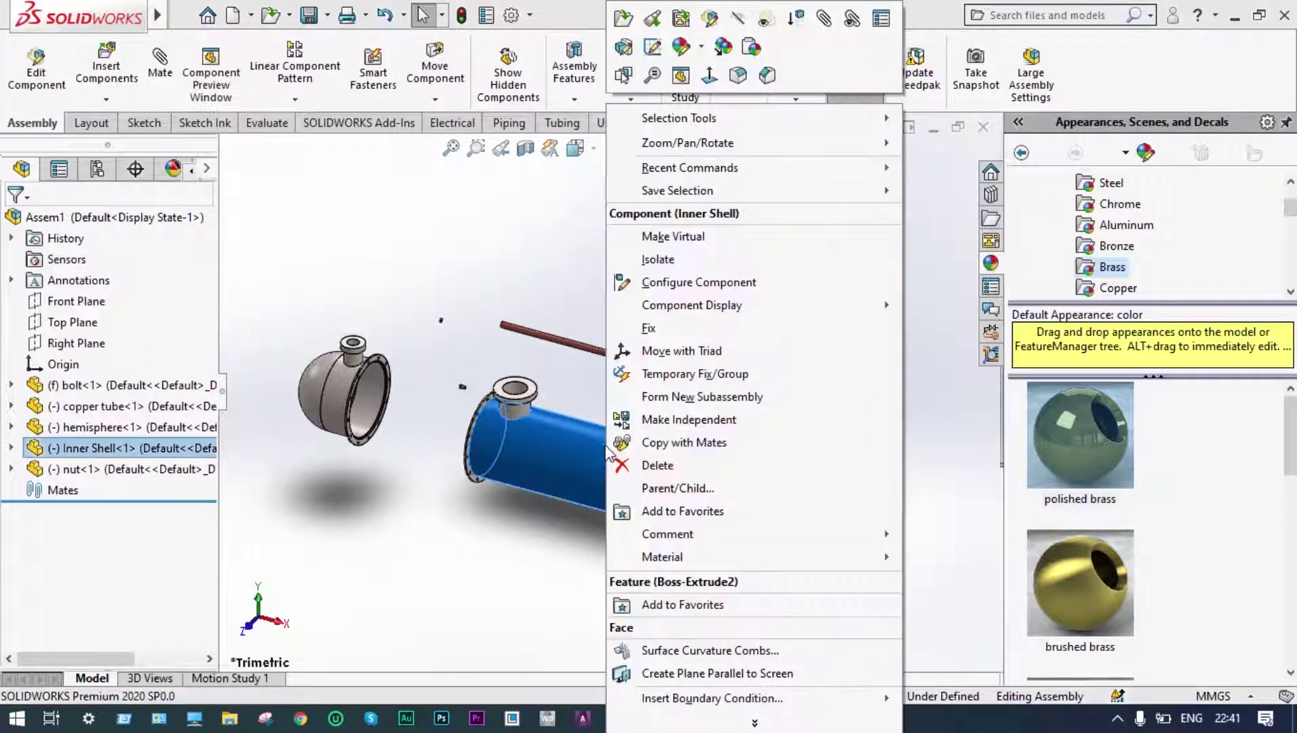
pyautogui.click(646, 328)
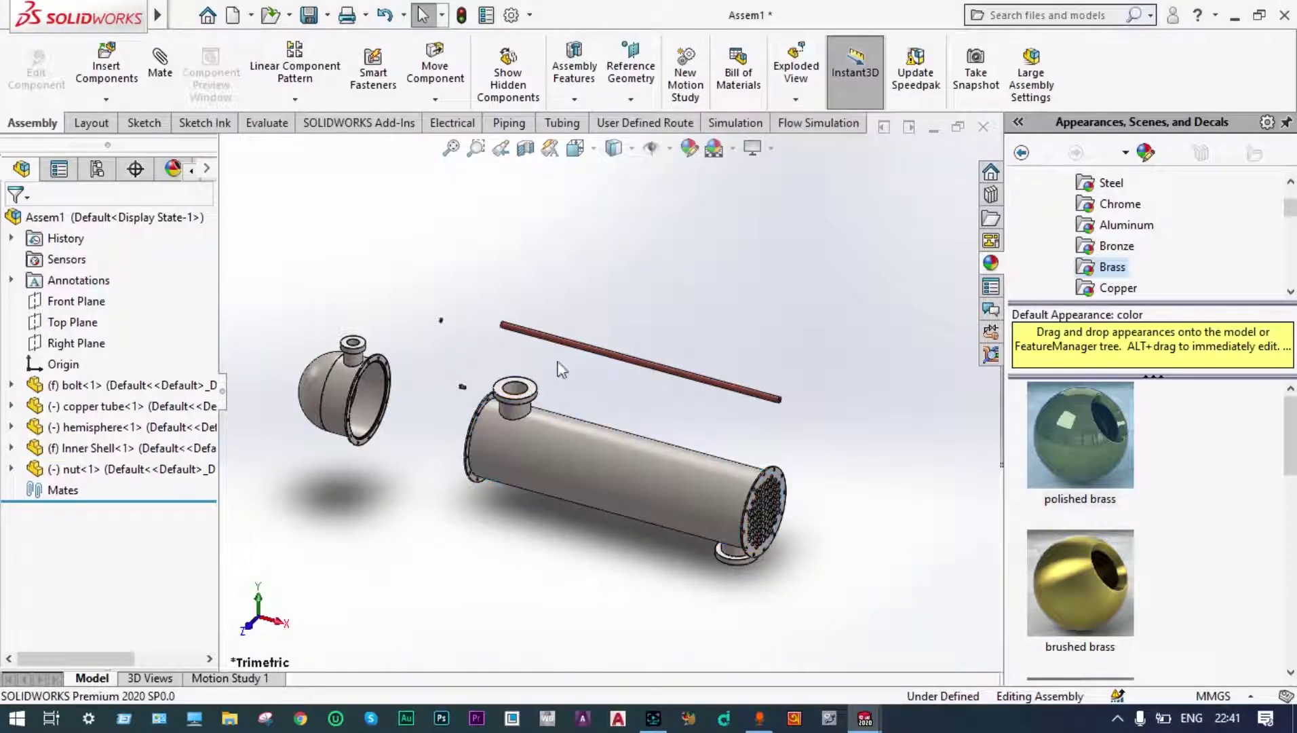
# - Move the nut down towards the bolt and the copper tube
pyautogui.scroll(-2, 572, 361)
pyautogui.scroll(-5, 380, 332)
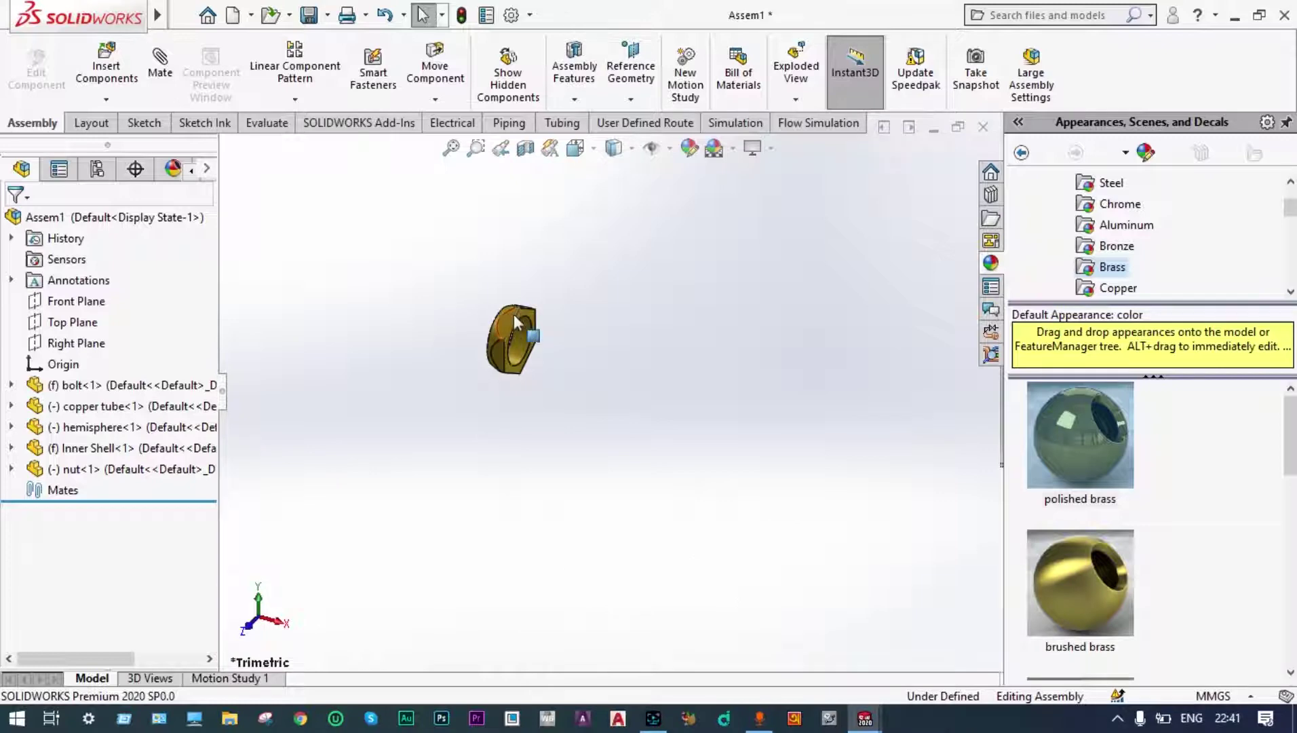
pyautogui.moveTo(512, 330); pyautogui.dragTo(541, 483)
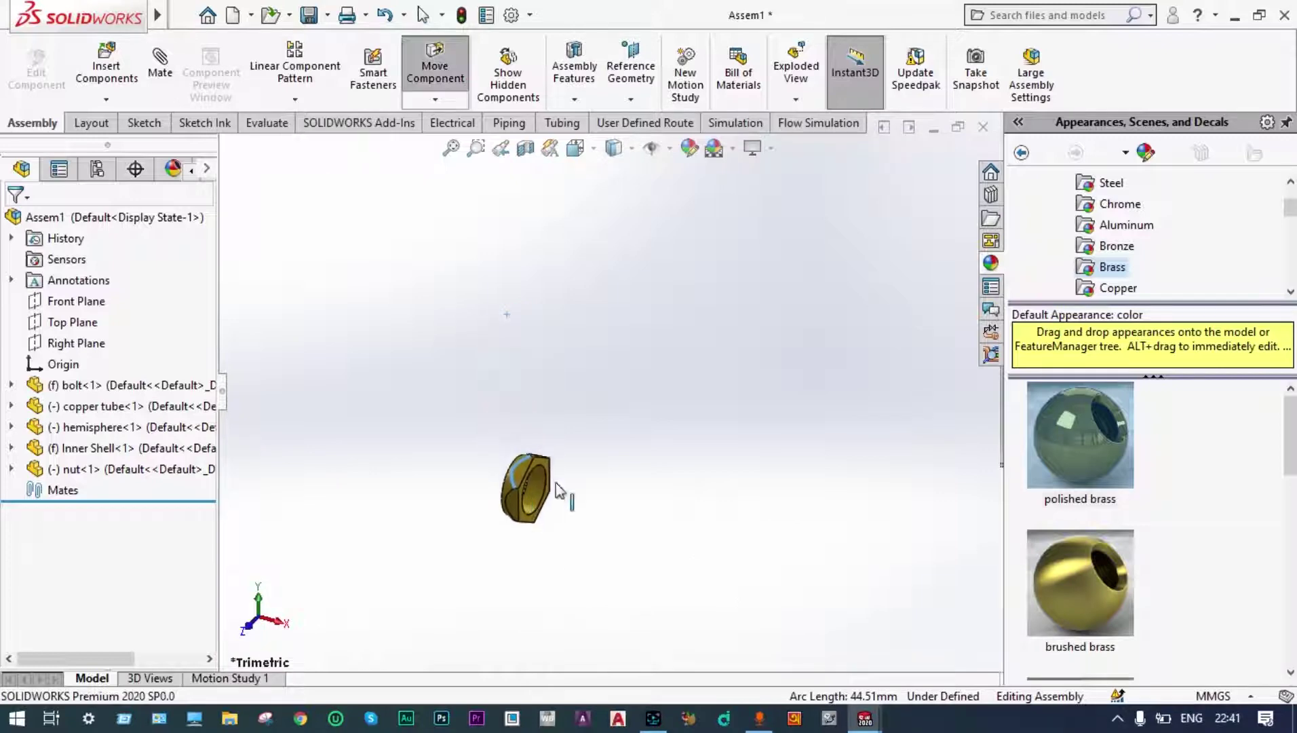
pyautogui.scroll(3, 675, 434)
pyautogui.scroll(3, 678, 434)
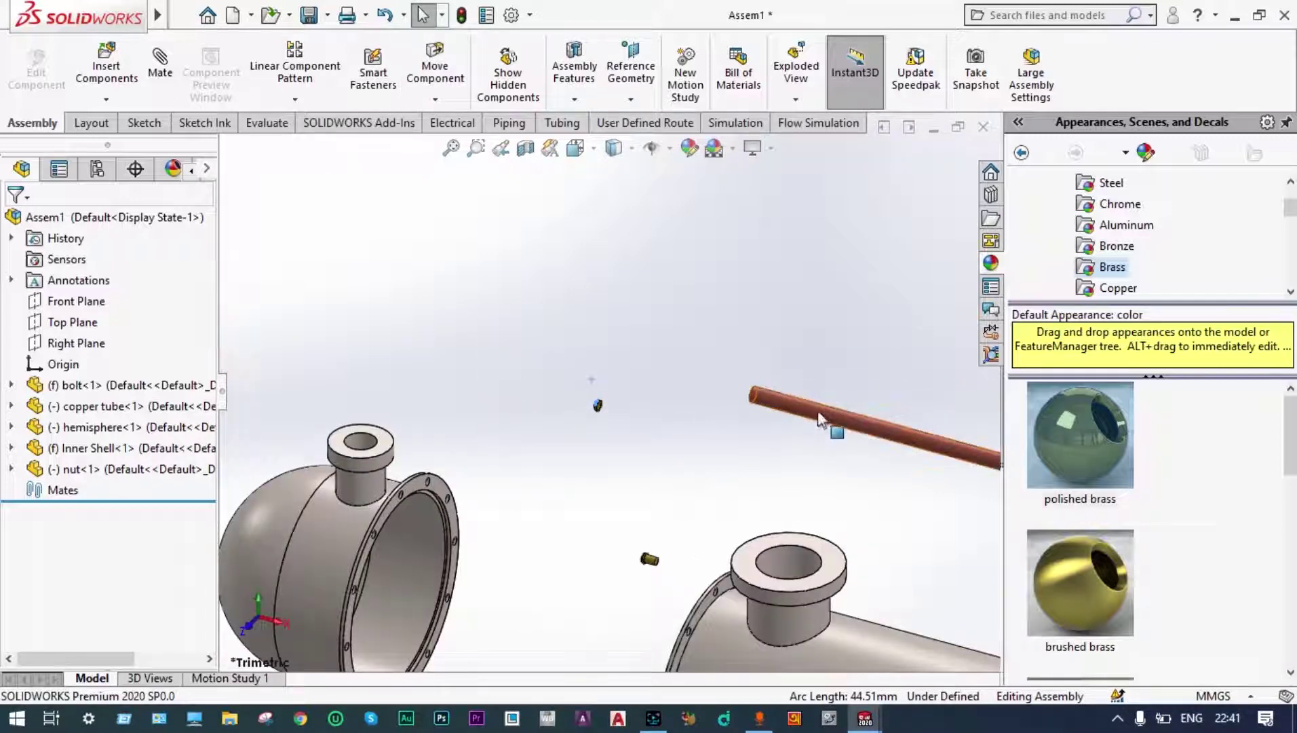
# - Float the fixed bolt and move it beside the nut near the end of the copper tube
pyautogui.click(715, 468)
pyautogui.scroll(-5, 649, 543)
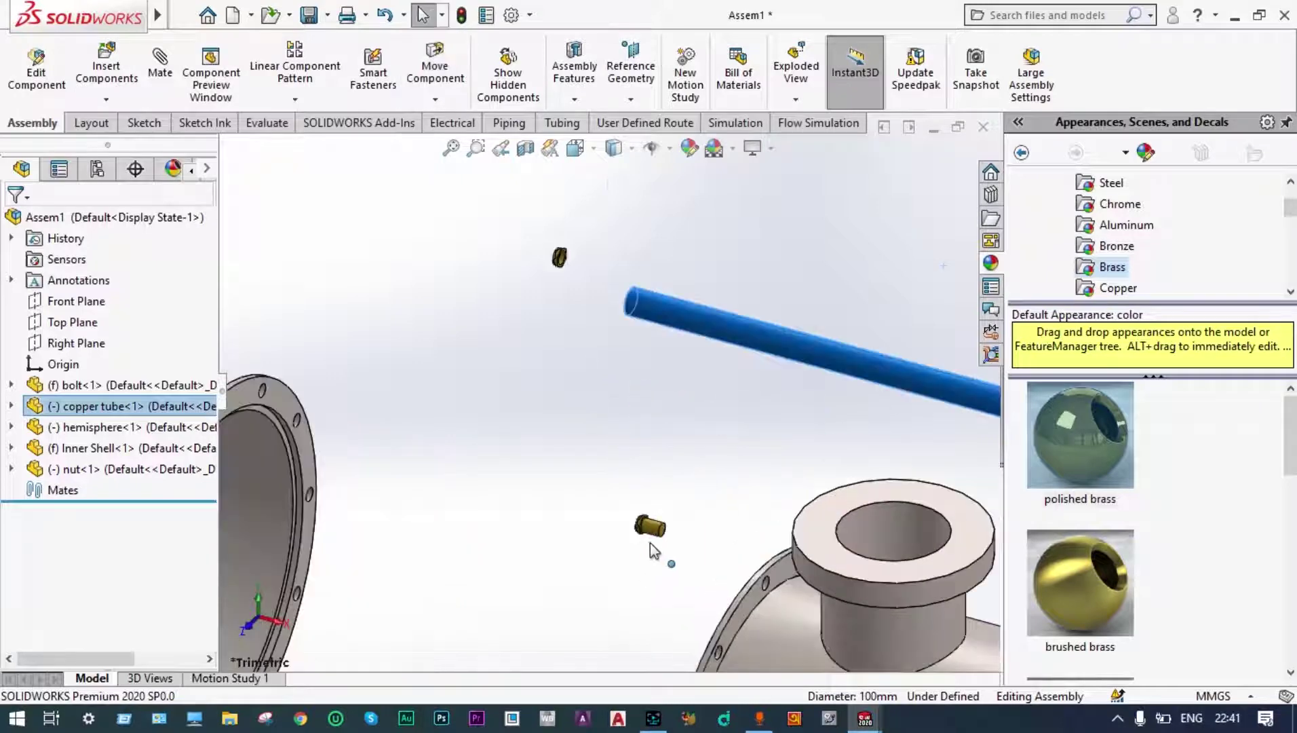
pyautogui.moveTo(646, 473); pyautogui.dragTo(690, 431)
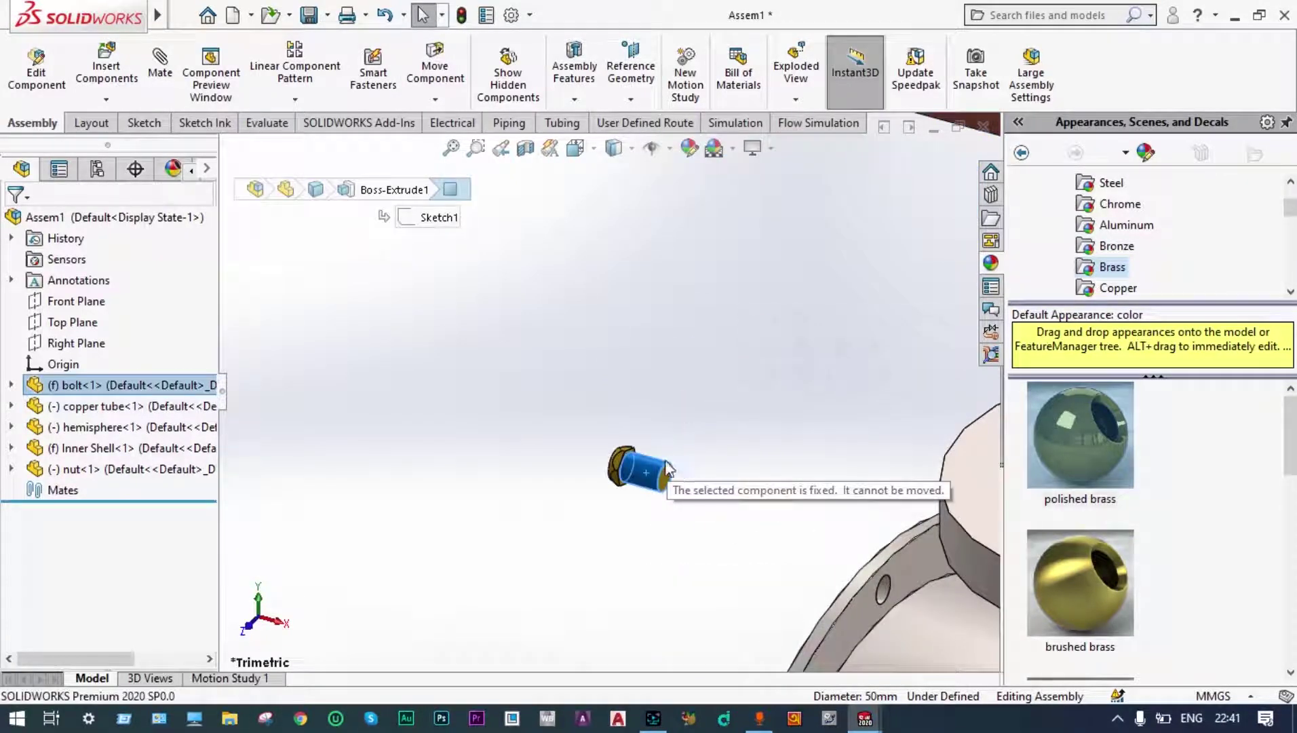
pyautogui.rightClick(652, 473)
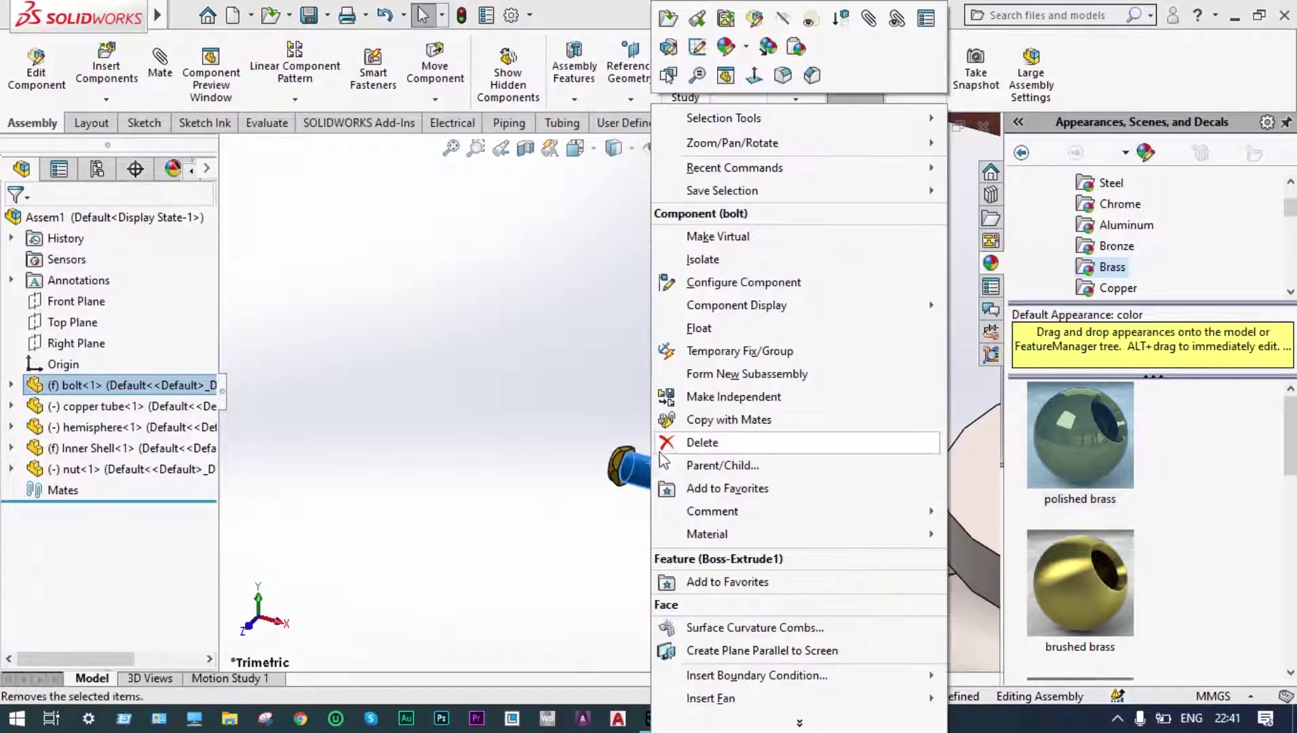
pyautogui.click(699, 329)
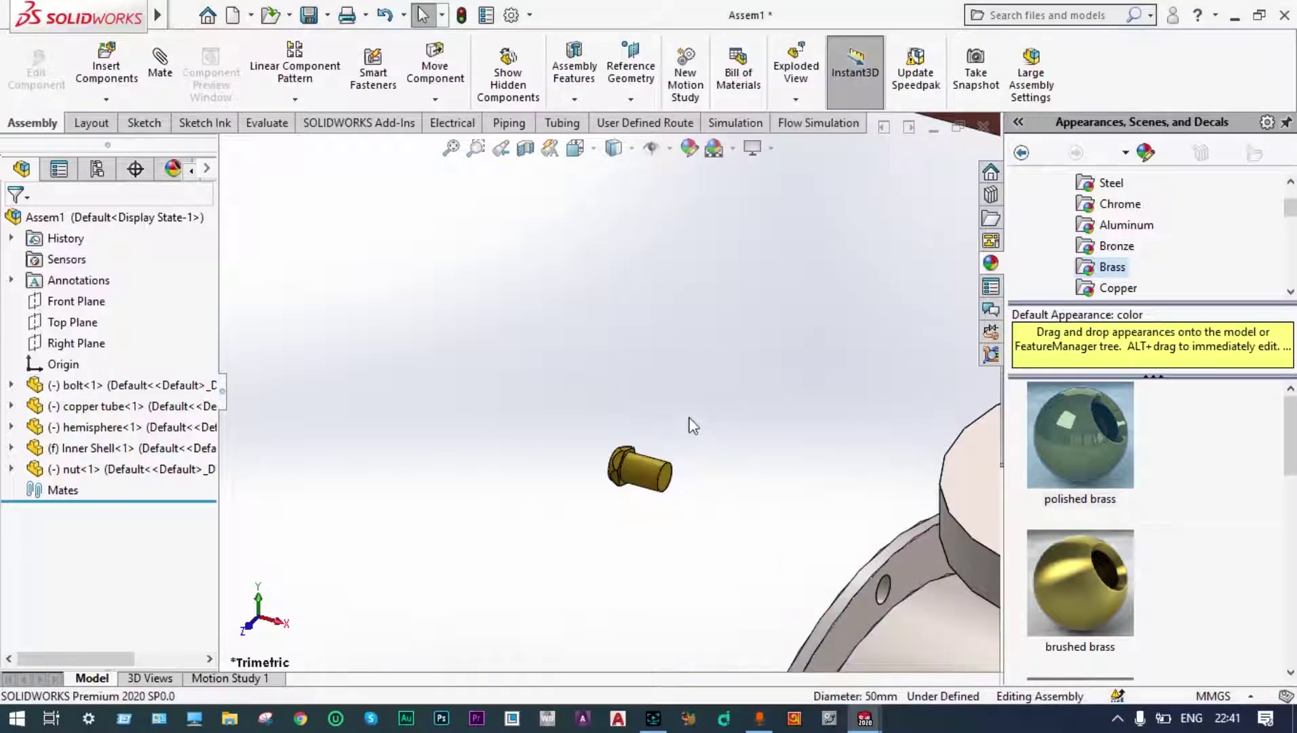
pyautogui.scroll(3, 638, 416)
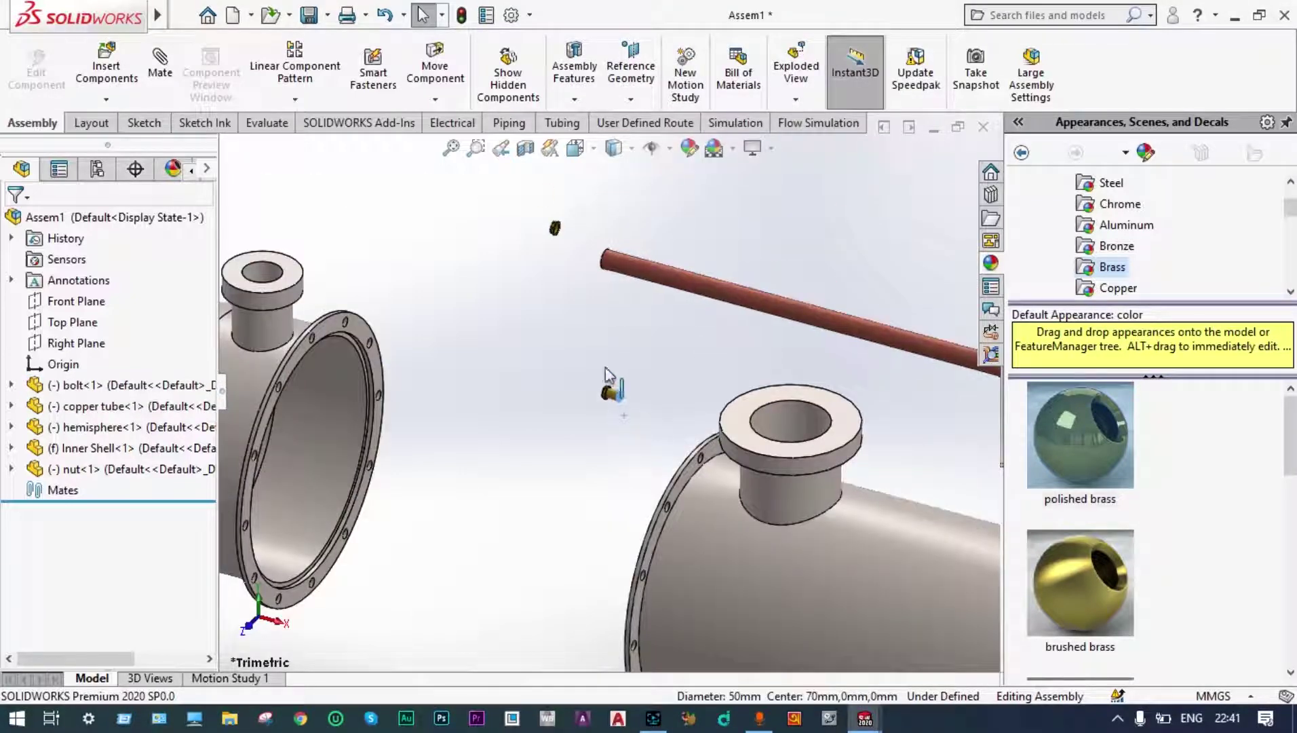
pyautogui.scroll(3, 726, 274)
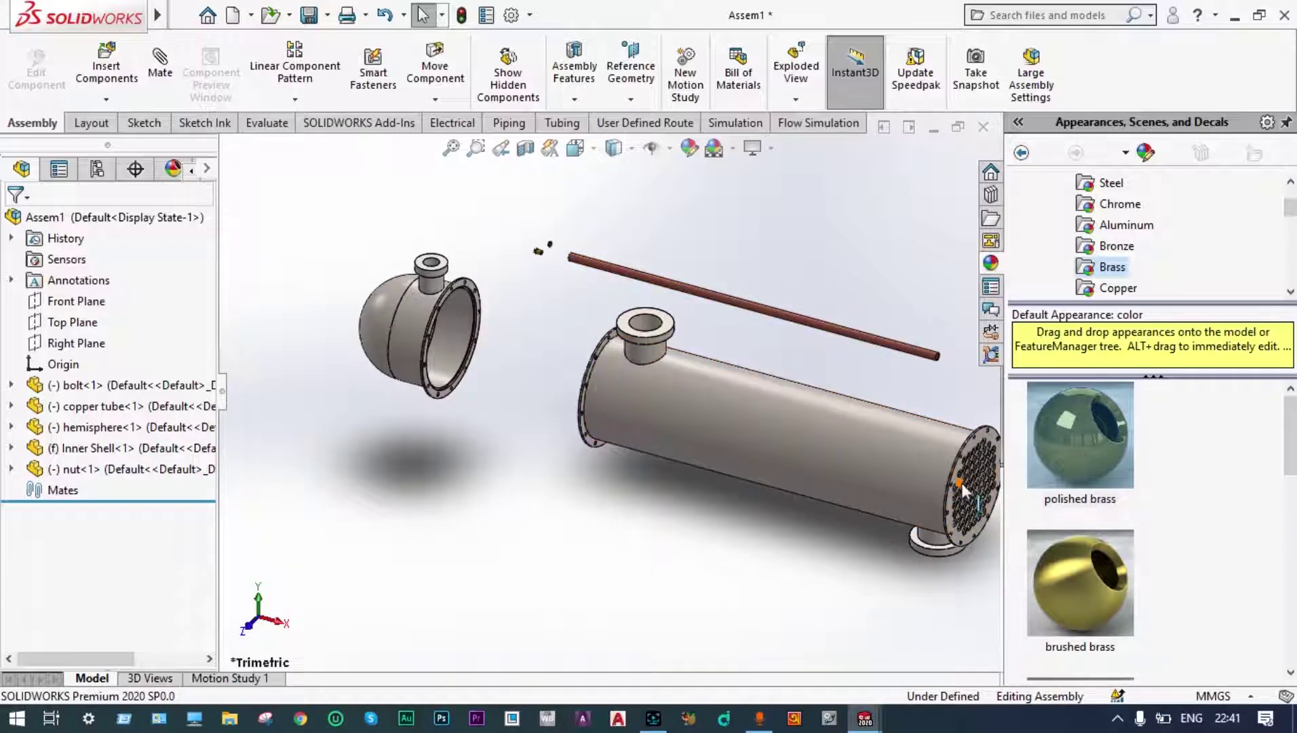
# - Add a concentric mate between the copper tube's cylindrical face and the topmost tube hole in the Inner Shell's end plate
pyautogui.scroll(-3, 963, 479)
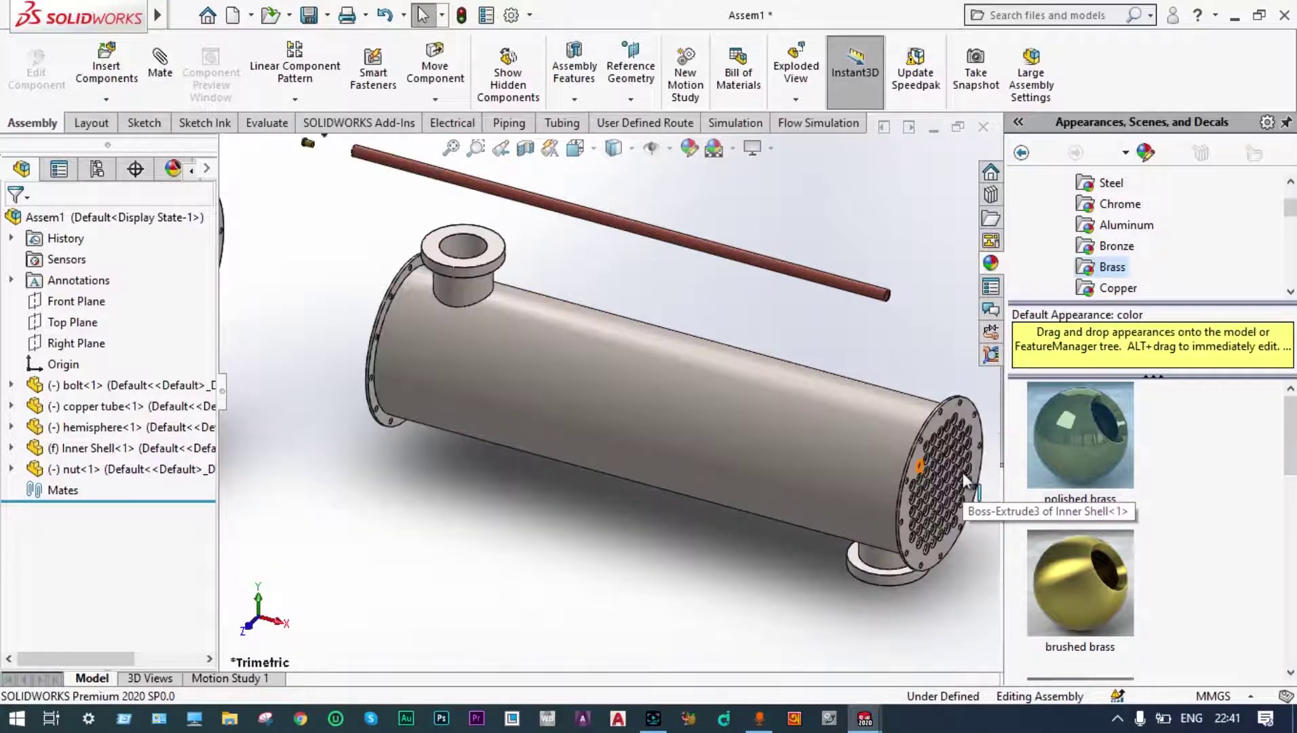
pyautogui.scroll(5, 601, 326)
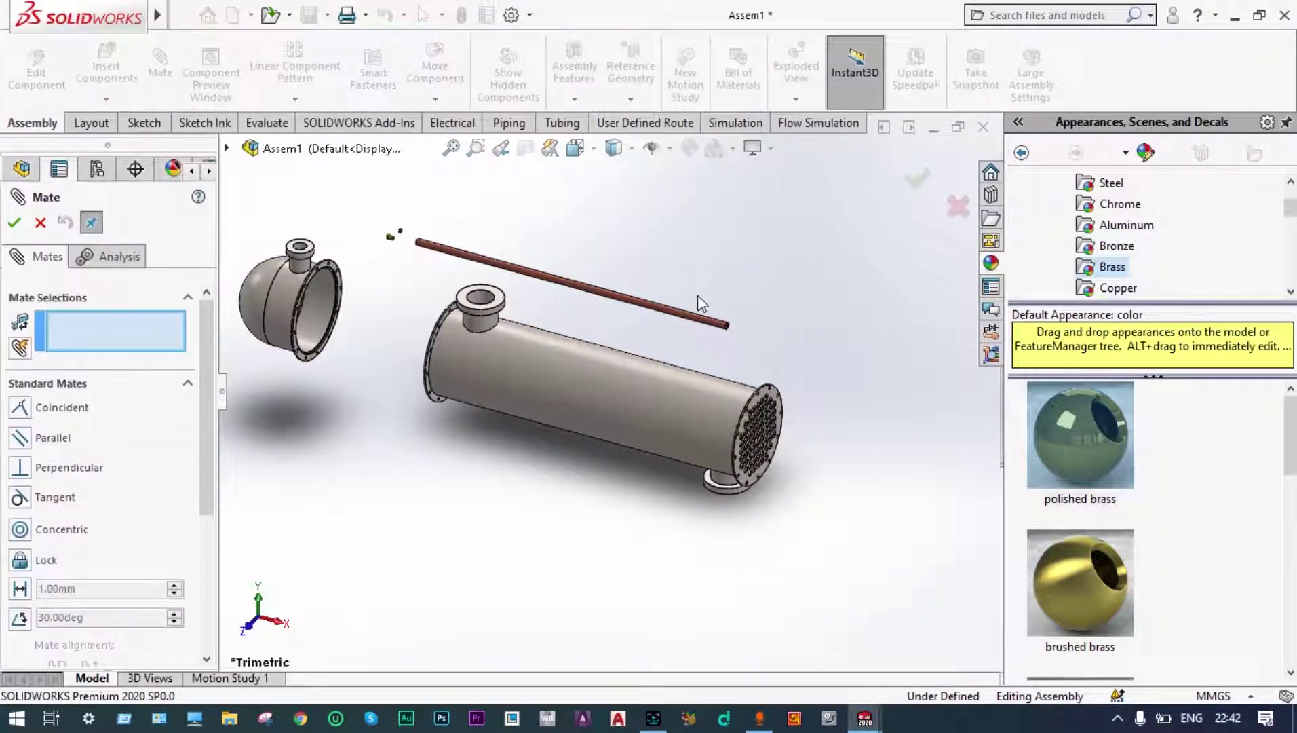
pyautogui.scroll(-3, 685, 324)
pyautogui.scroll(-2, 685, 324)
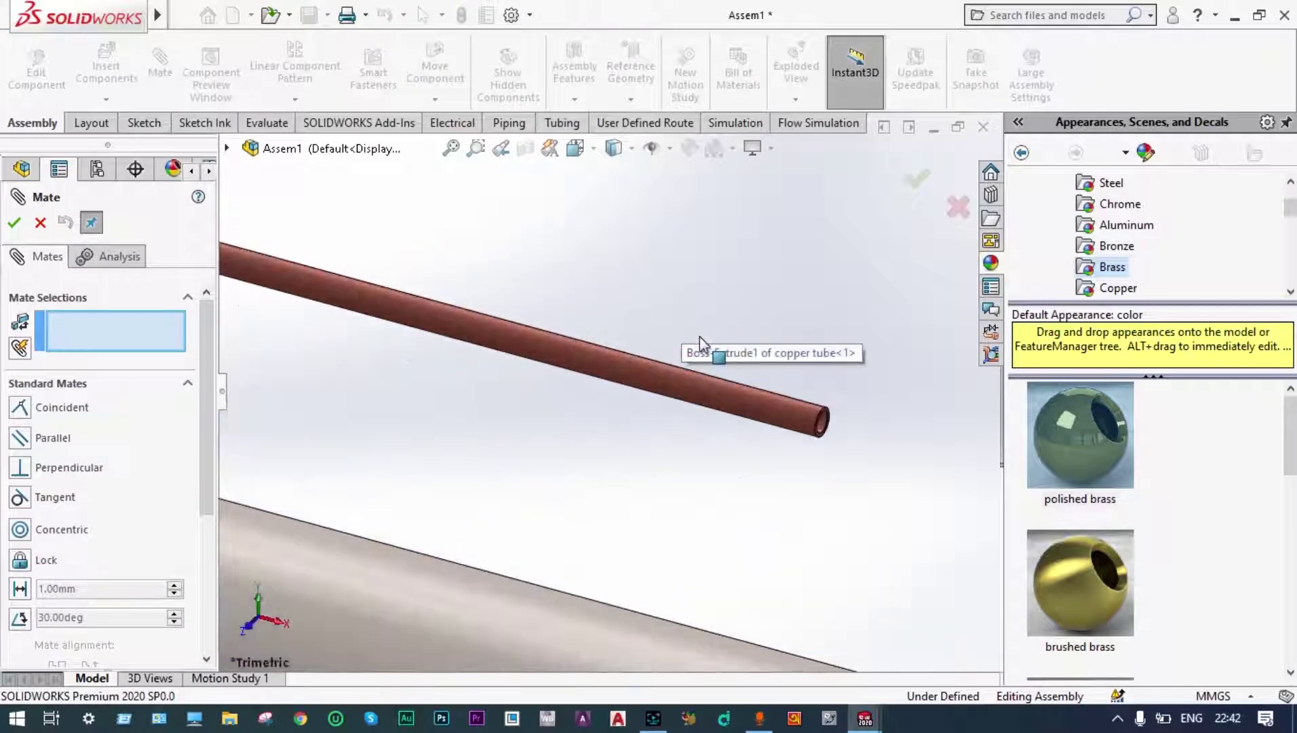
pyautogui.click(727, 391)
pyautogui.scroll(5, 728, 390)
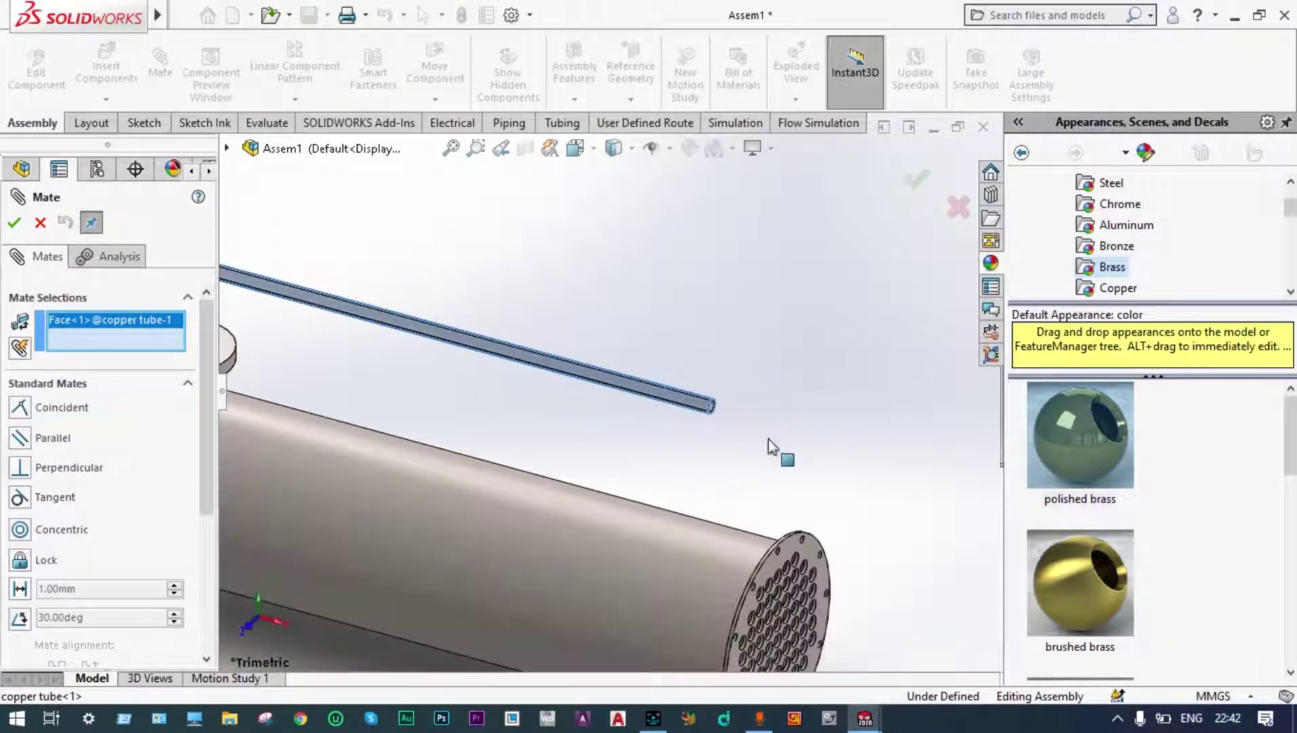
pyautogui.scroll(-6, 777, 399)
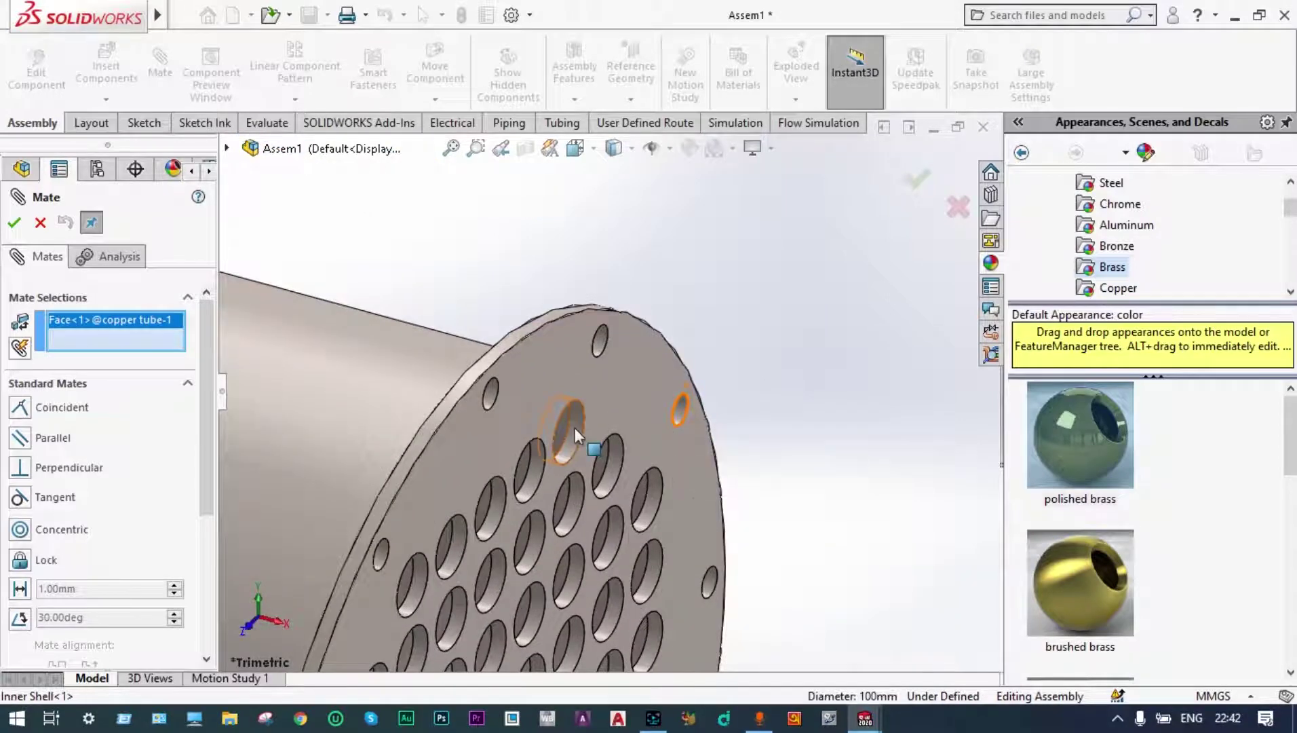
pyautogui.click(575, 427)
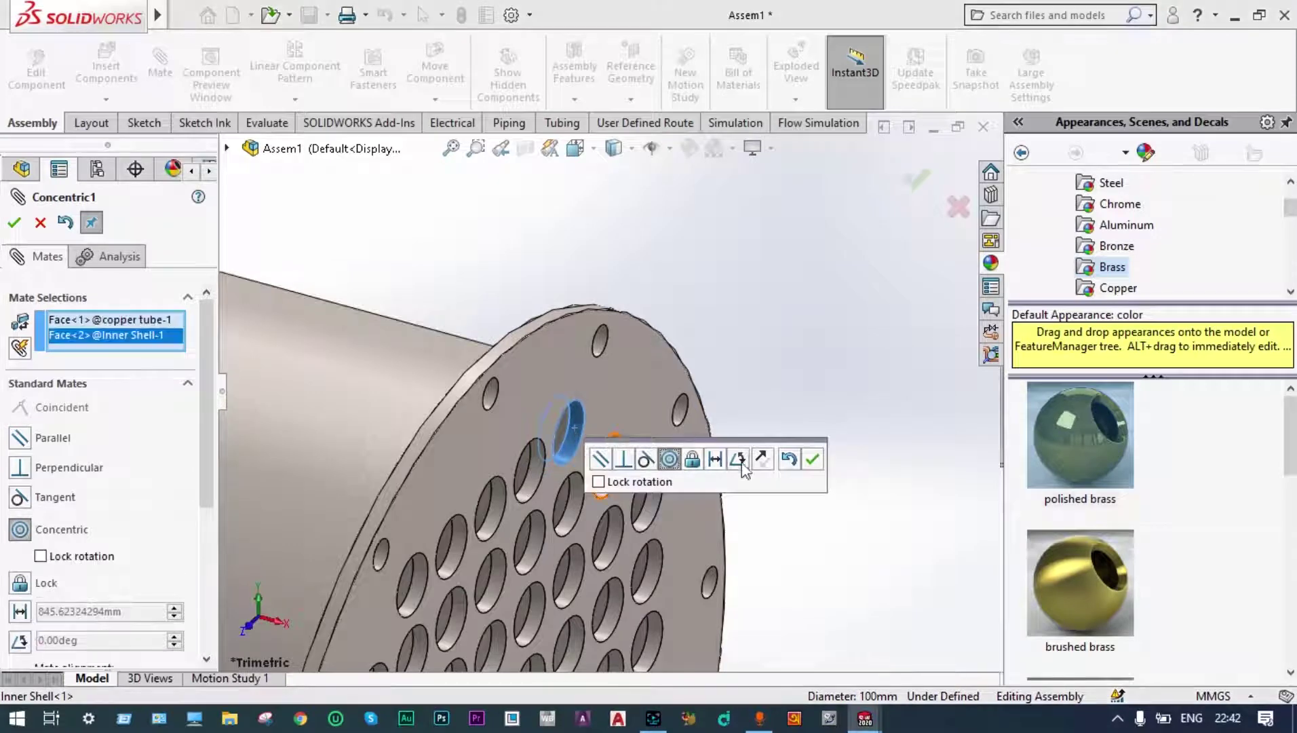
pyautogui.click(812, 460)
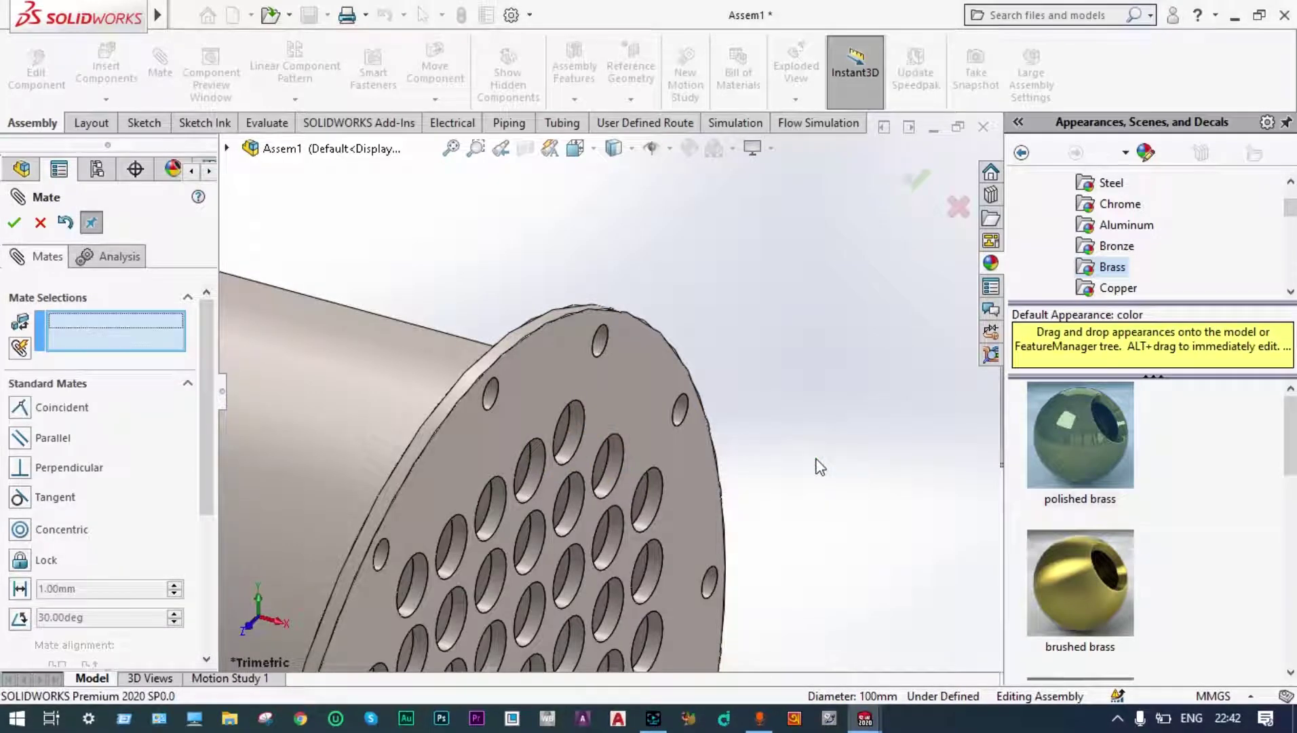
pyautogui.scroll(3, 819, 463)
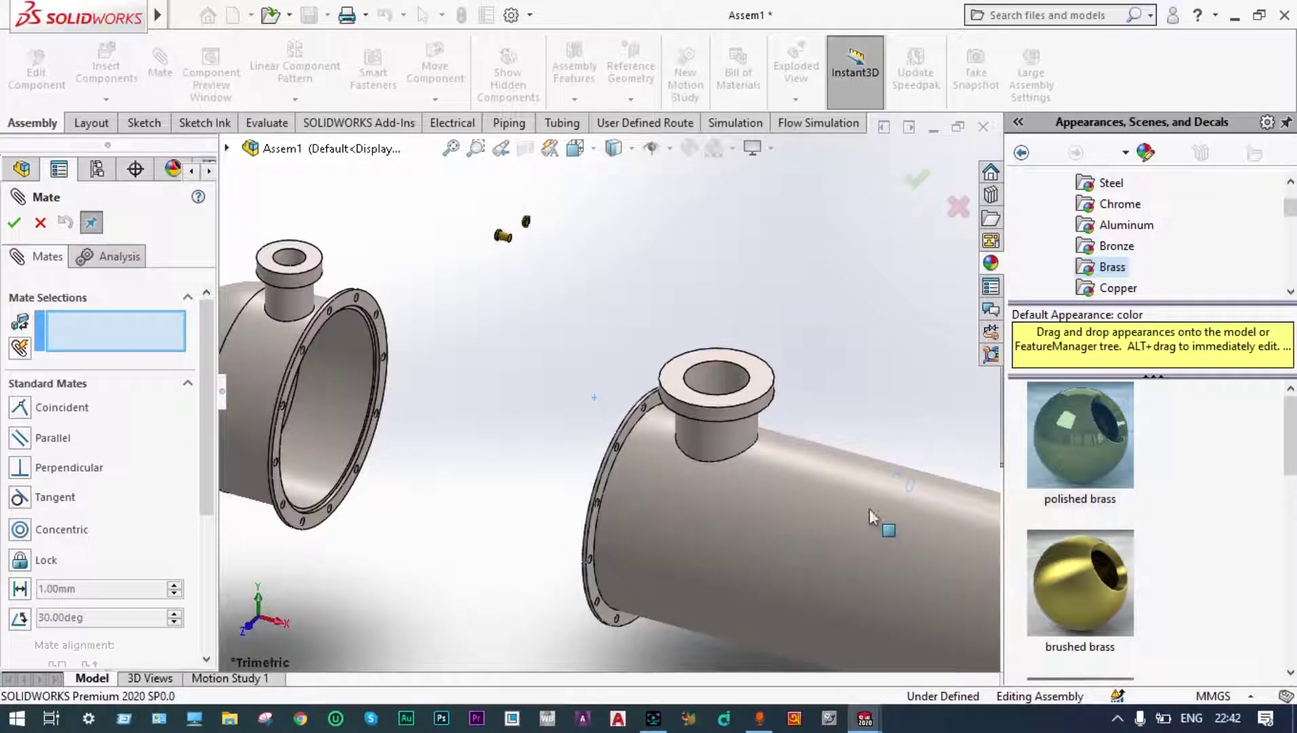
# - Add a coincident mate between the copper tube's end face and the outer face of the Inner Shell's end plate
pyautogui.scroll(5, 870, 508)
pyautogui.scroll(-10, 821, 461)
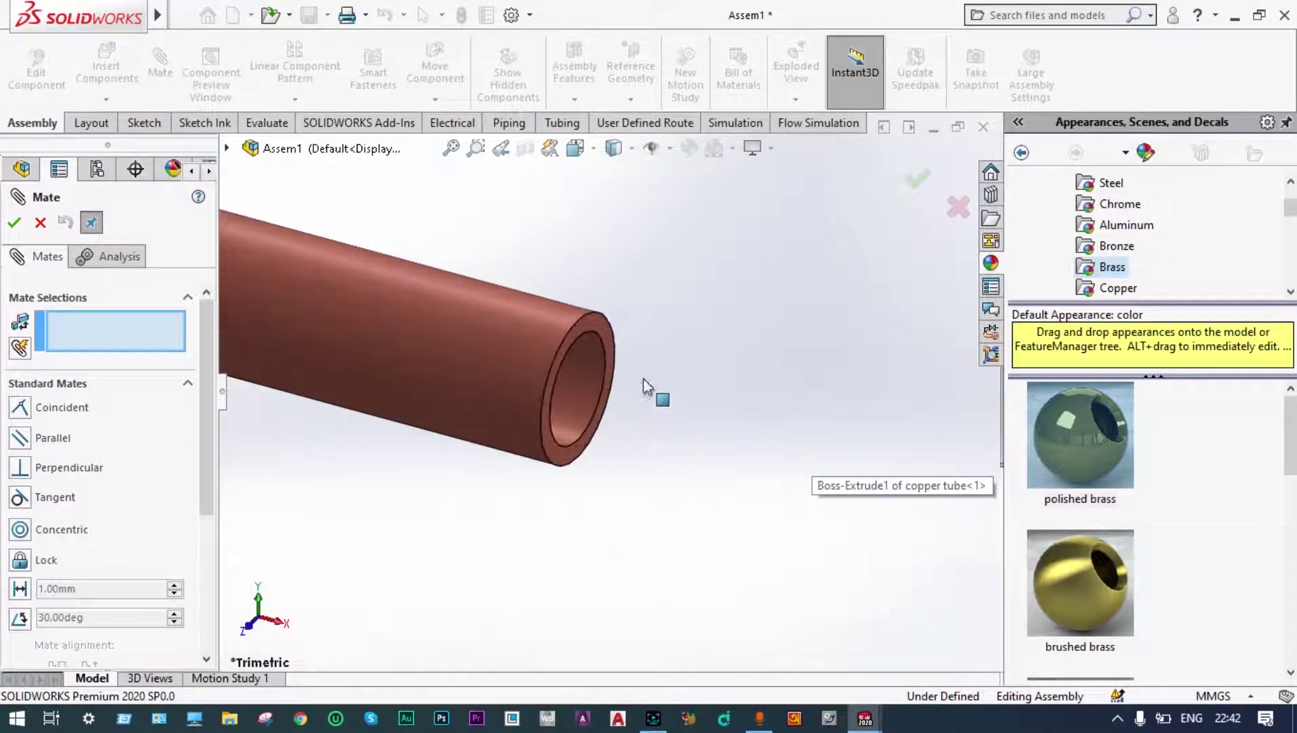
pyautogui.click(595, 325)
pyautogui.scroll(2, 596, 325)
pyautogui.scroll(3, 596, 325)
pyautogui.scroll(-8, 529, 350)
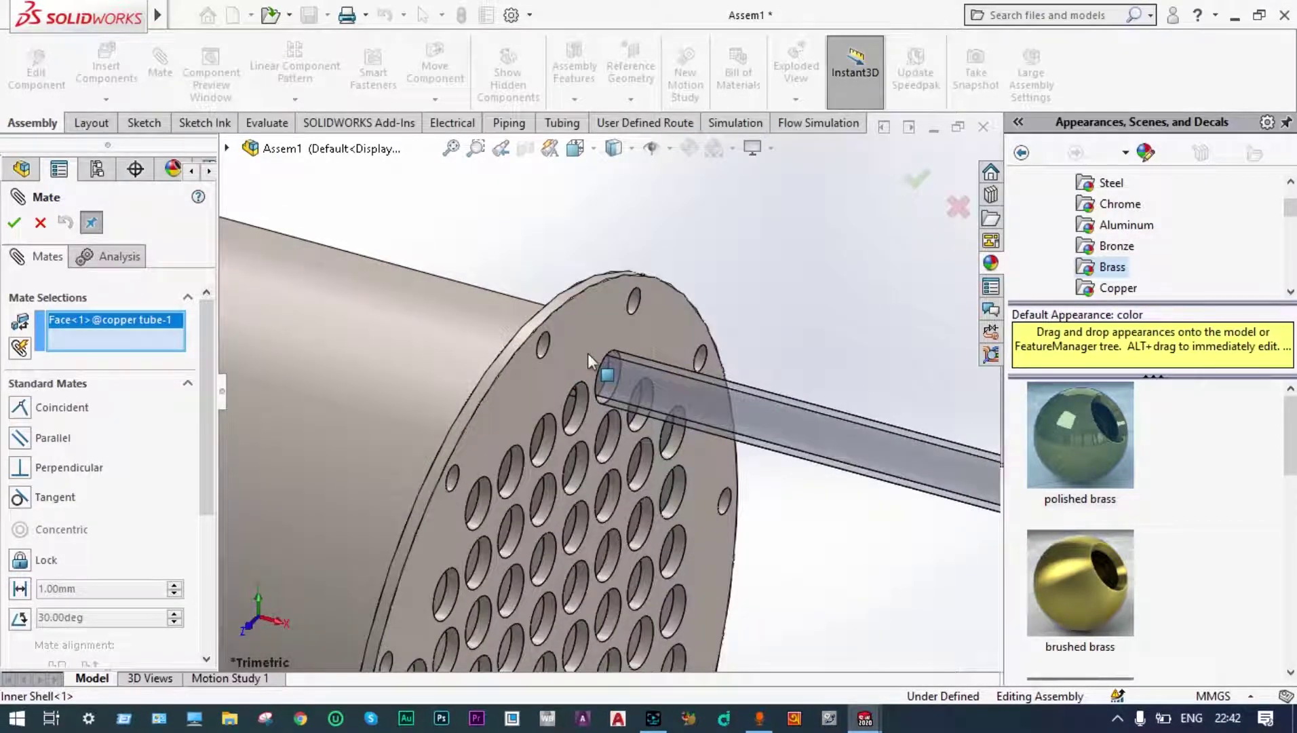
pyautogui.click(589, 351)
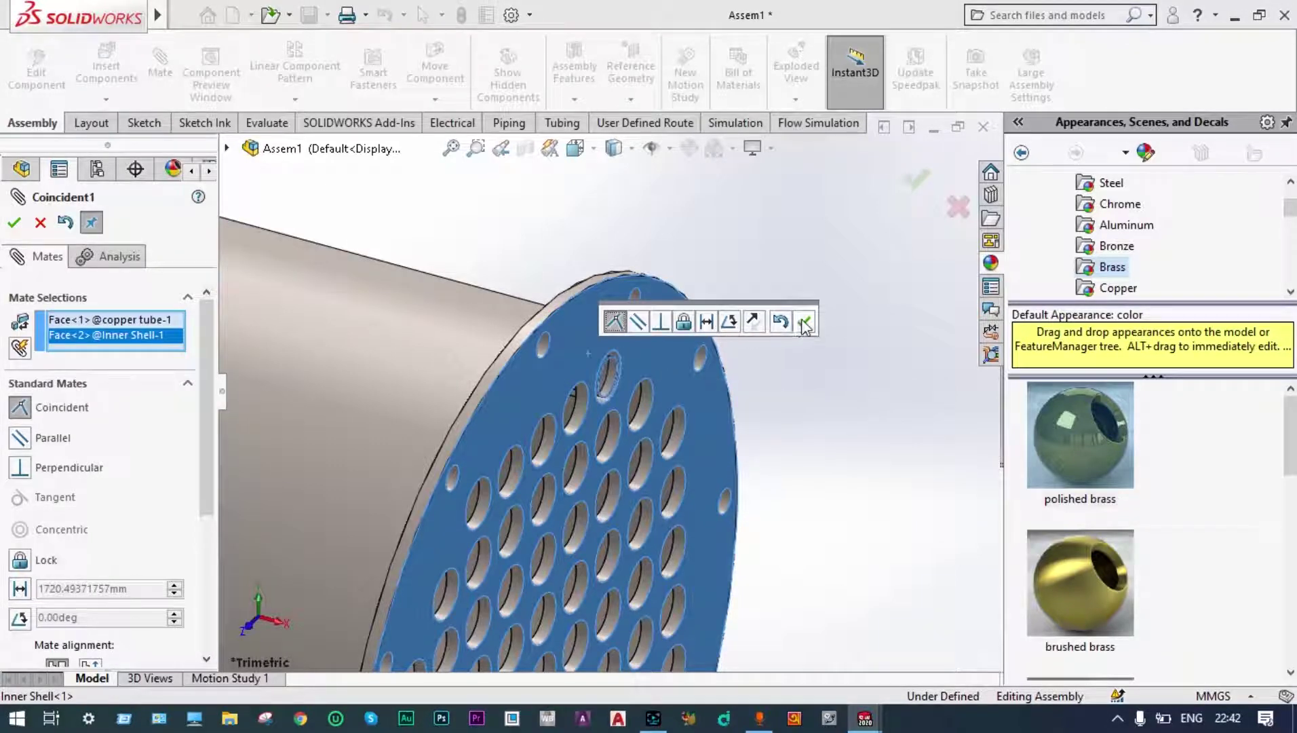
pyautogui.click(804, 326)
# - Inspect the copper tube's far end in the Inner Shell's opposite end plate, and finish the mating session
pyautogui.scroll(5, 804, 325)
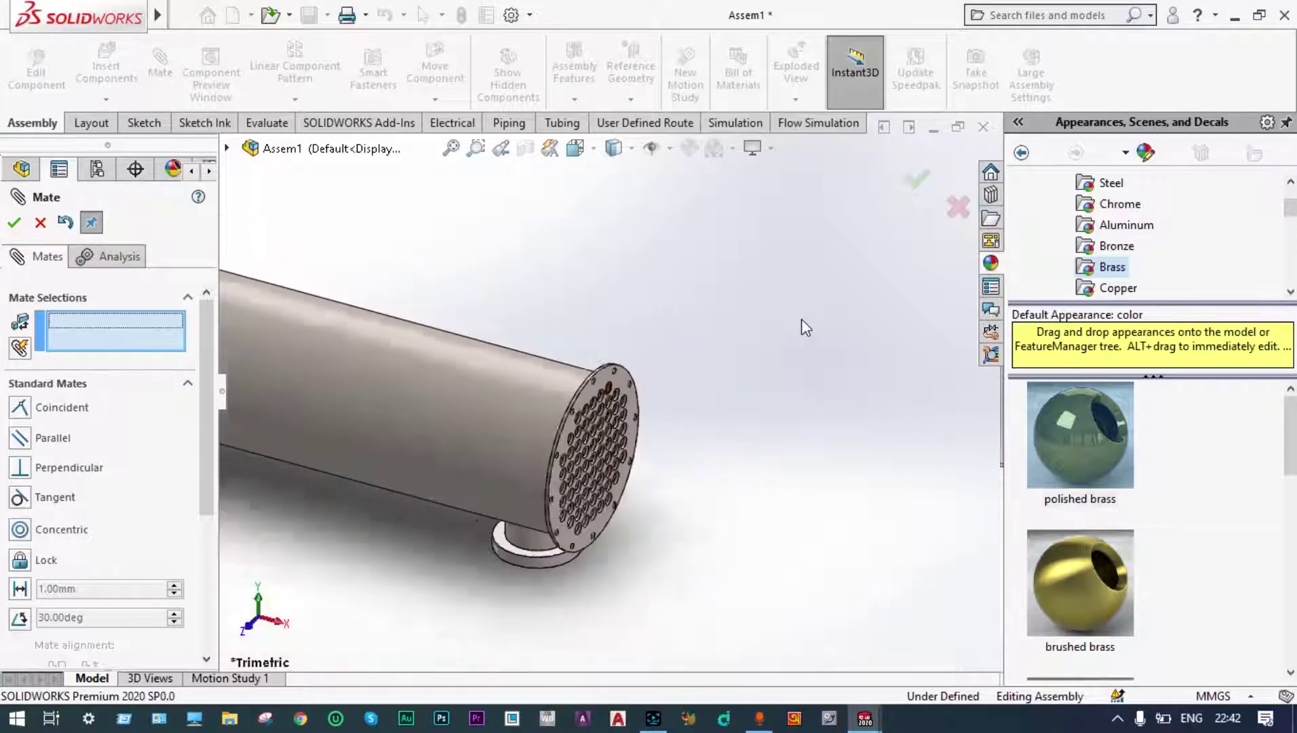
pyautogui.scroll(3, 708, 331)
pyautogui.moveTo(505, 353); pyautogui.dragTo(603, 411, button='middle')
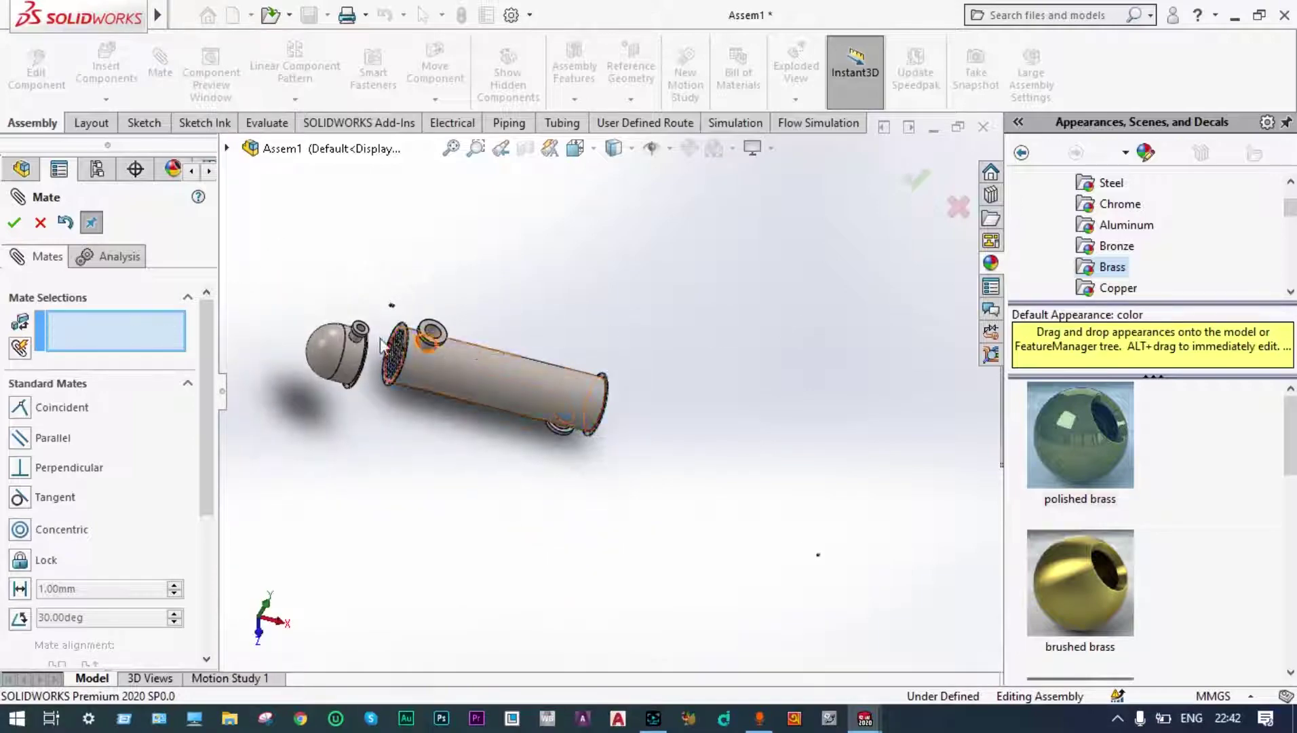
pyautogui.scroll(-8, 604, 411)
pyautogui.scroll(-4, 568, 400)
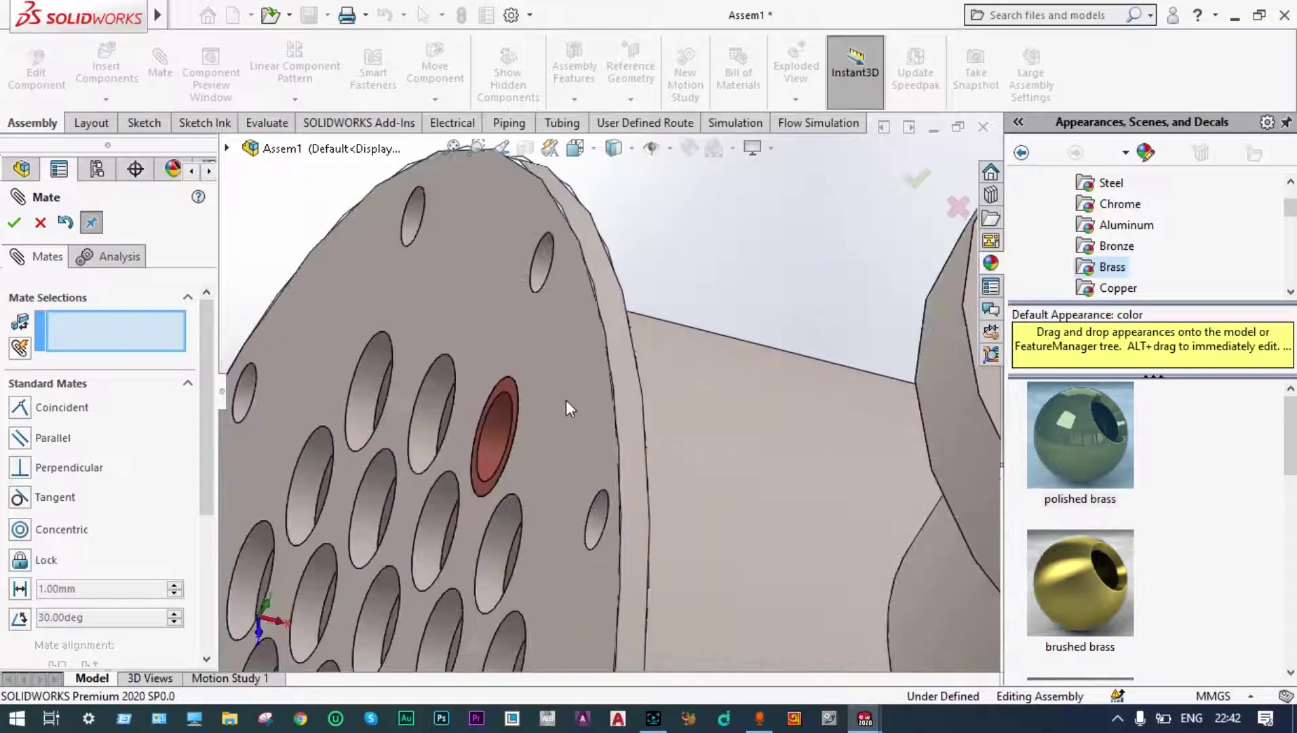
pyautogui.scroll(4, 567, 399)
pyautogui.scroll(6, 565, 394)
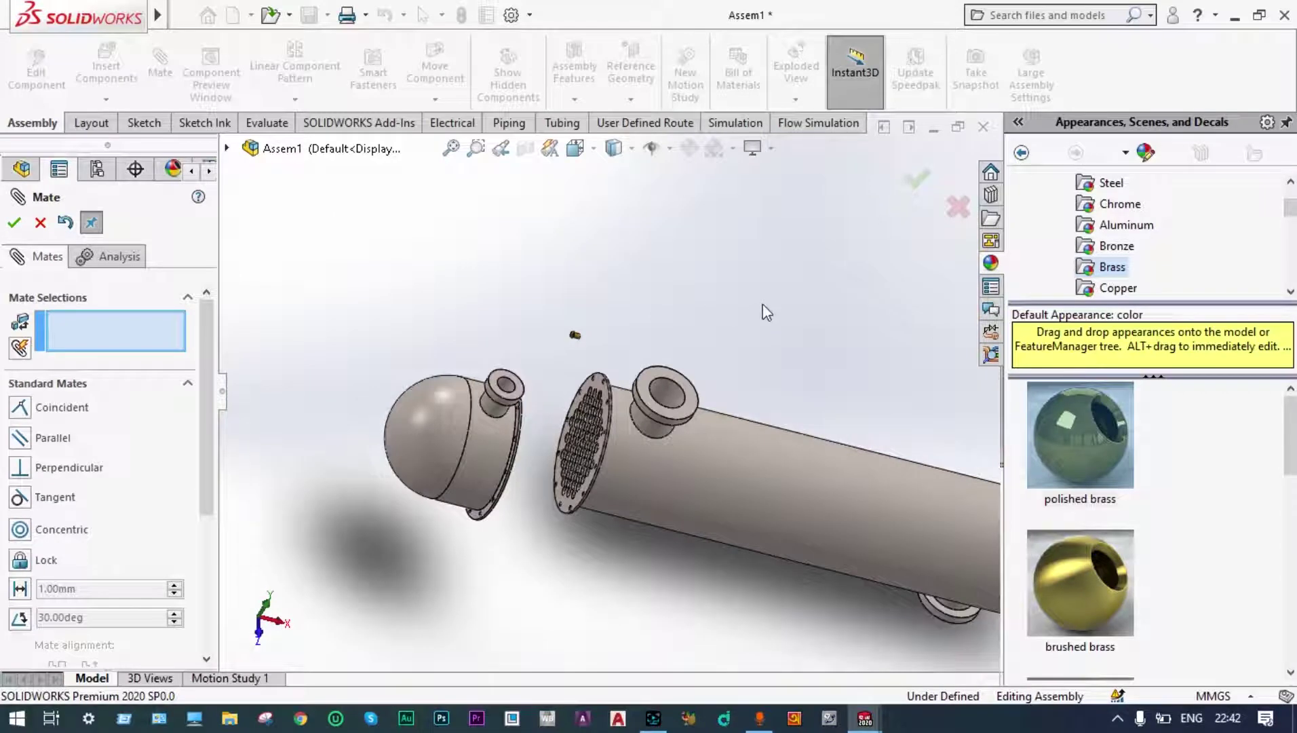
pyautogui.moveTo(763, 305); pyautogui.dragTo(702, 288, button='middle')
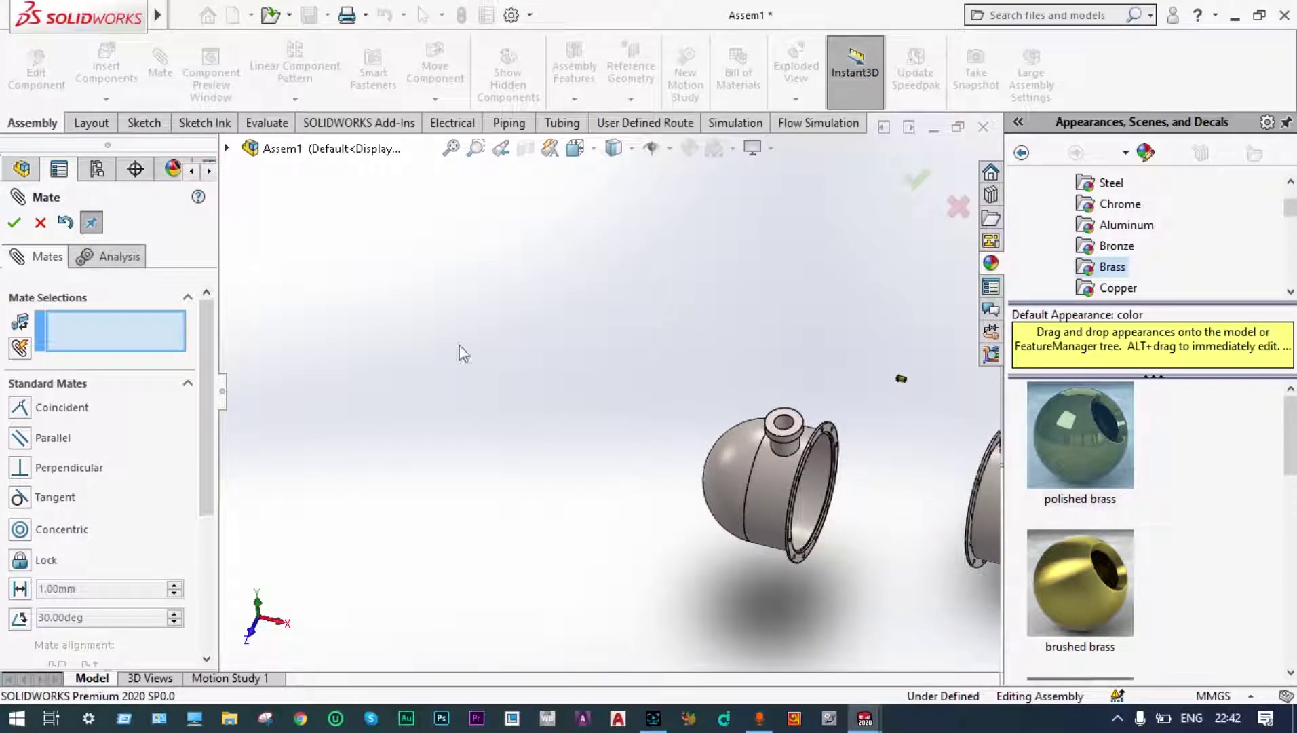
pyautogui.click(14, 222)
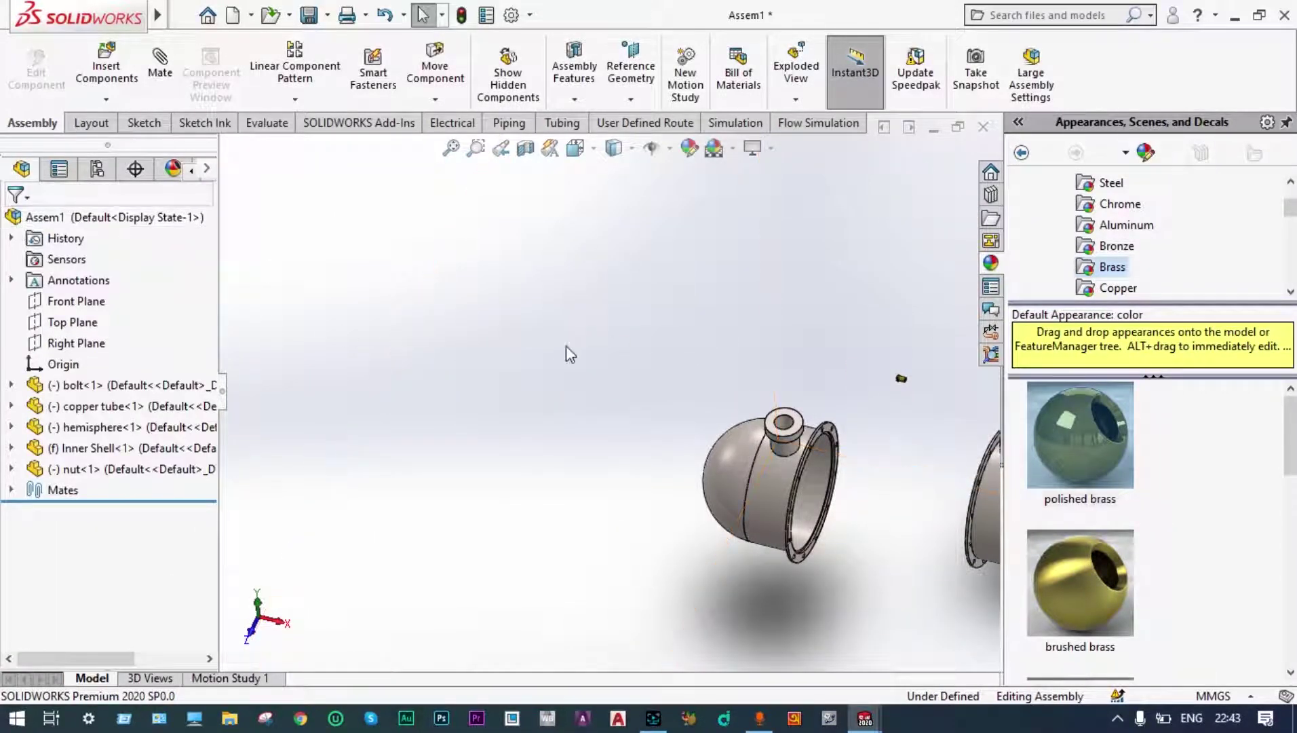
# - Copy the copper tube with its mates into the adjacent end-plate hole, using the hole's cylindrical face and the plate's outer face
pyautogui.scroll(3, 565, 349)
pyautogui.scroll(-5, 765, 422)
pyautogui.click(106, 99)
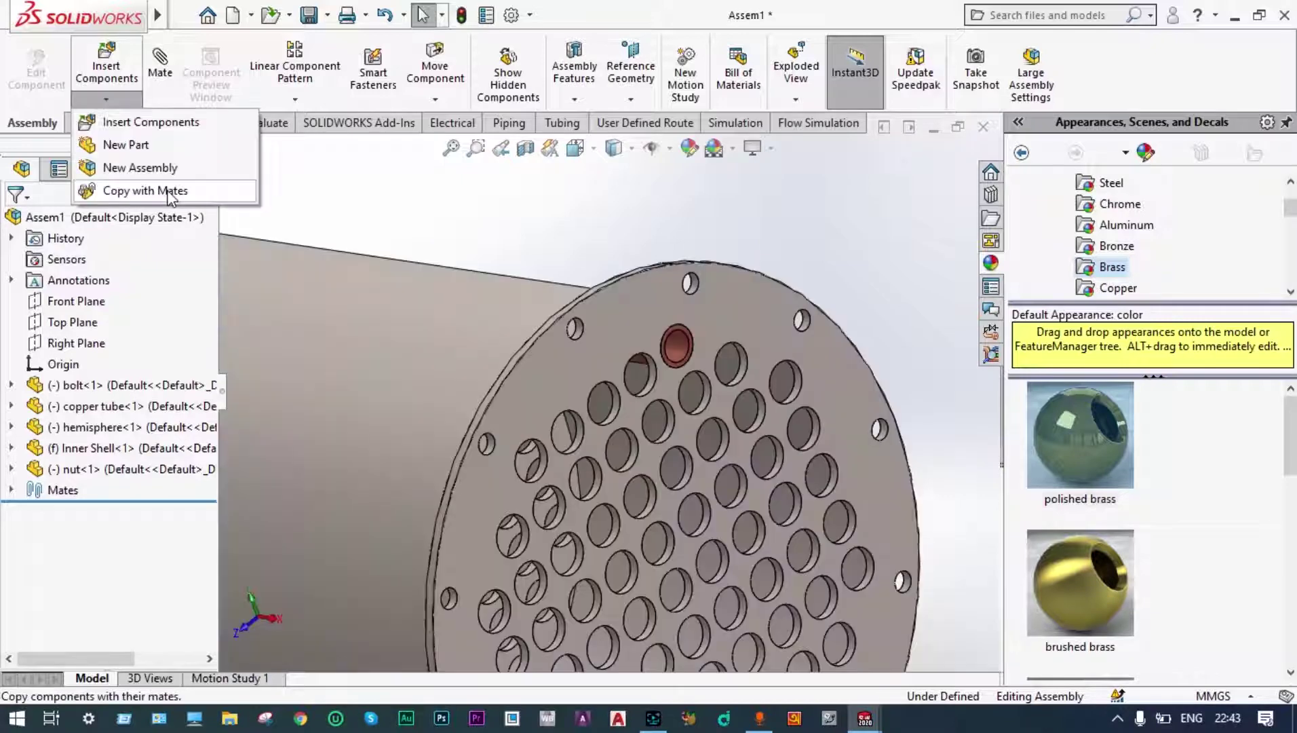
pyautogui.click(169, 192)
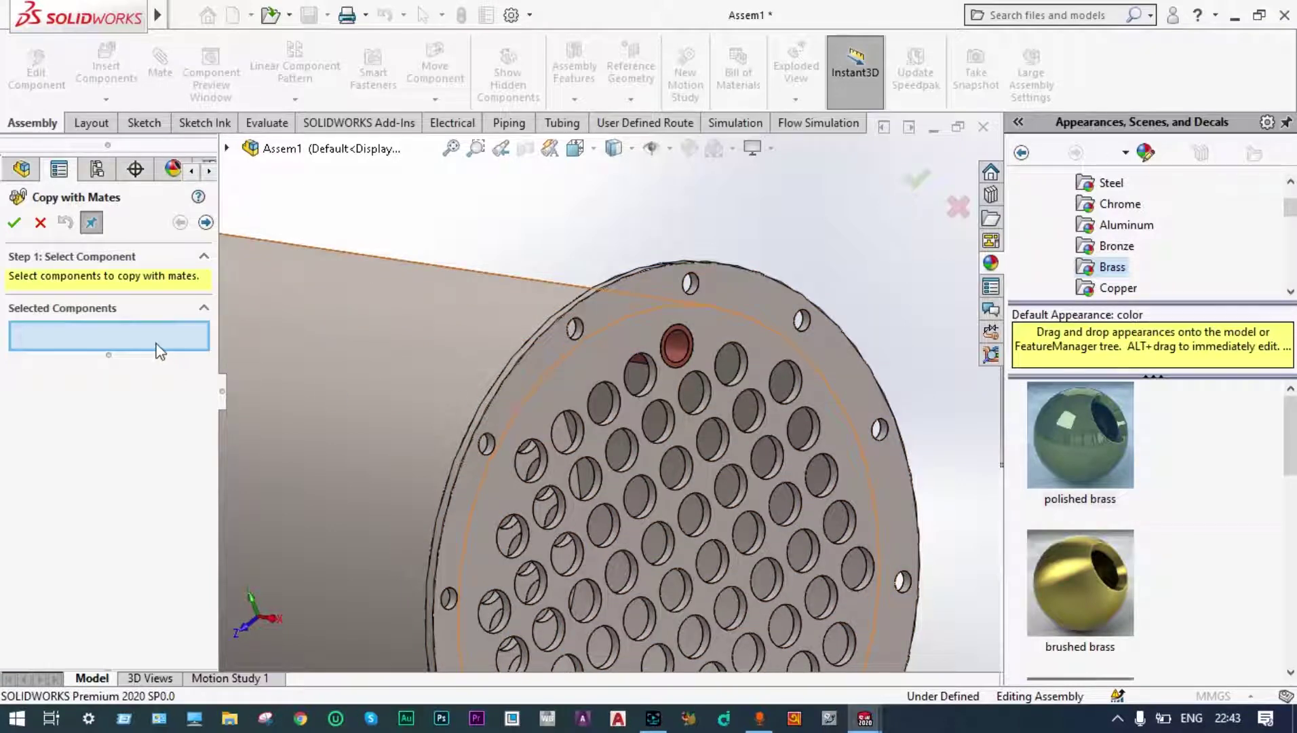
pyautogui.click(678, 349)
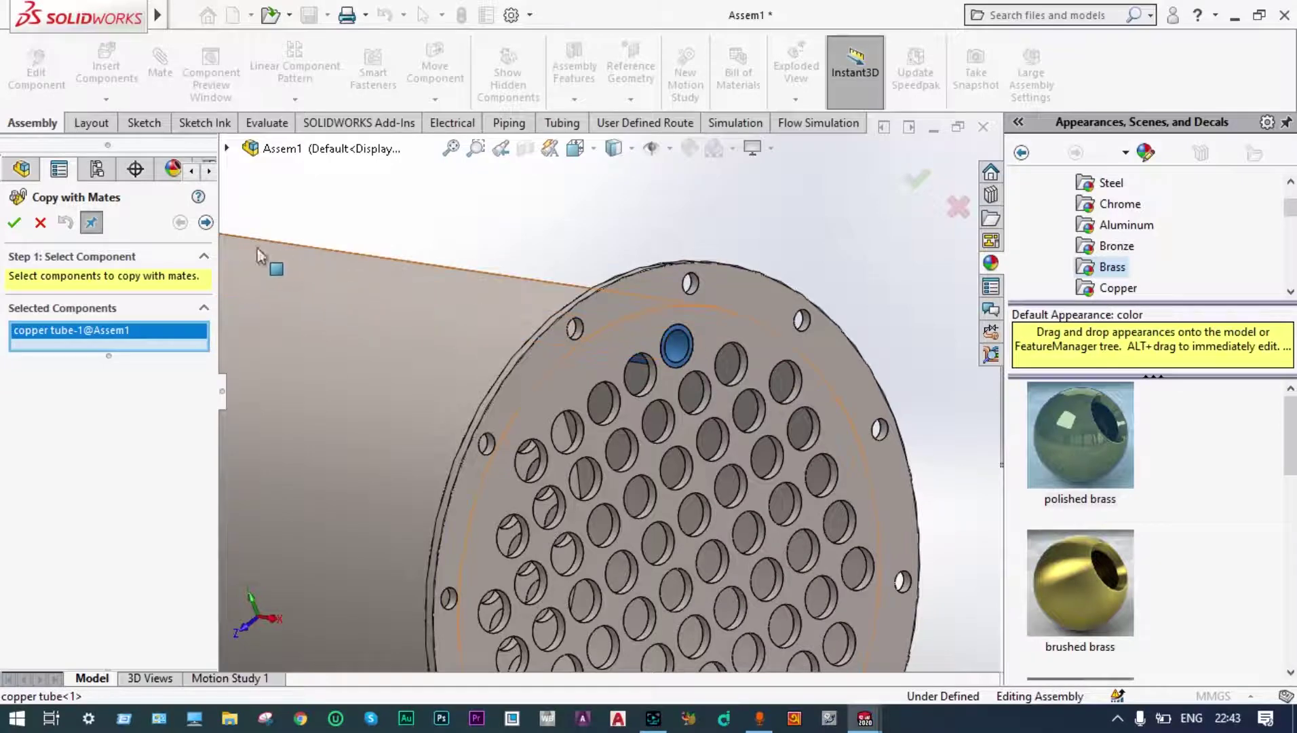
pyautogui.click(206, 222)
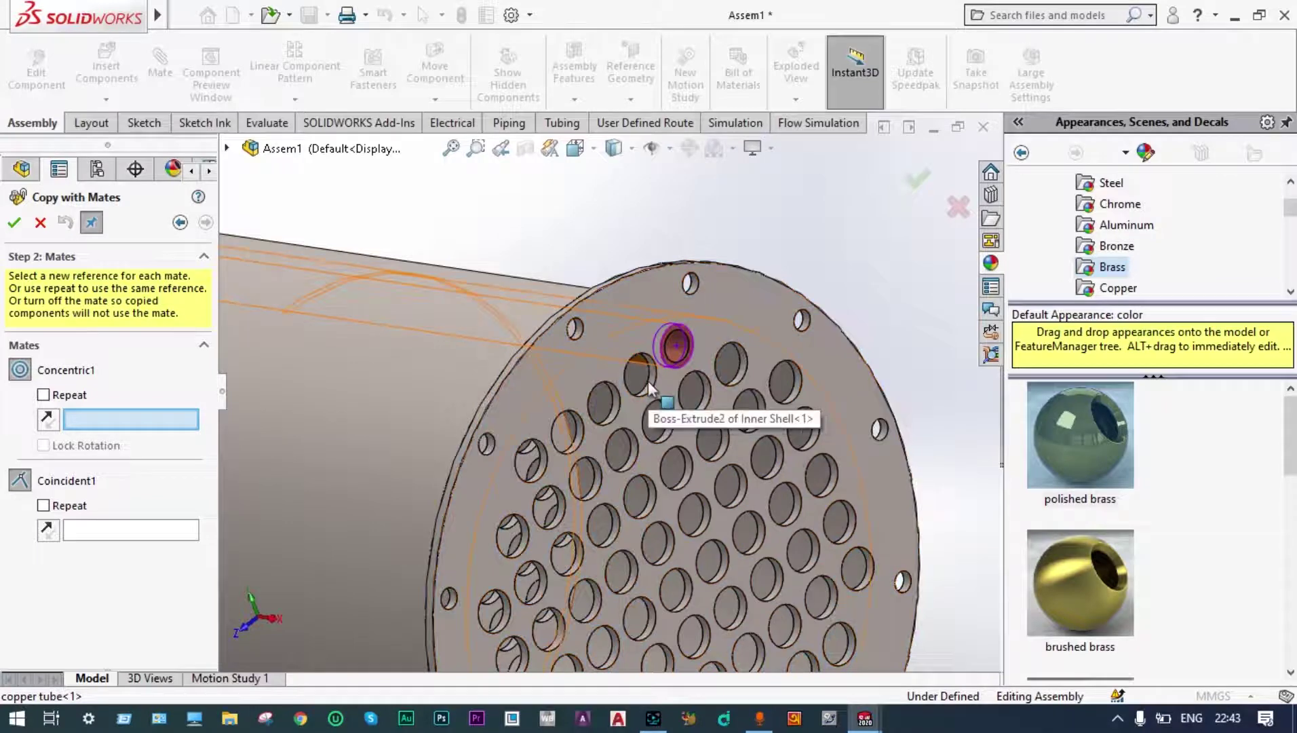
pyautogui.scroll(-2, 652, 373)
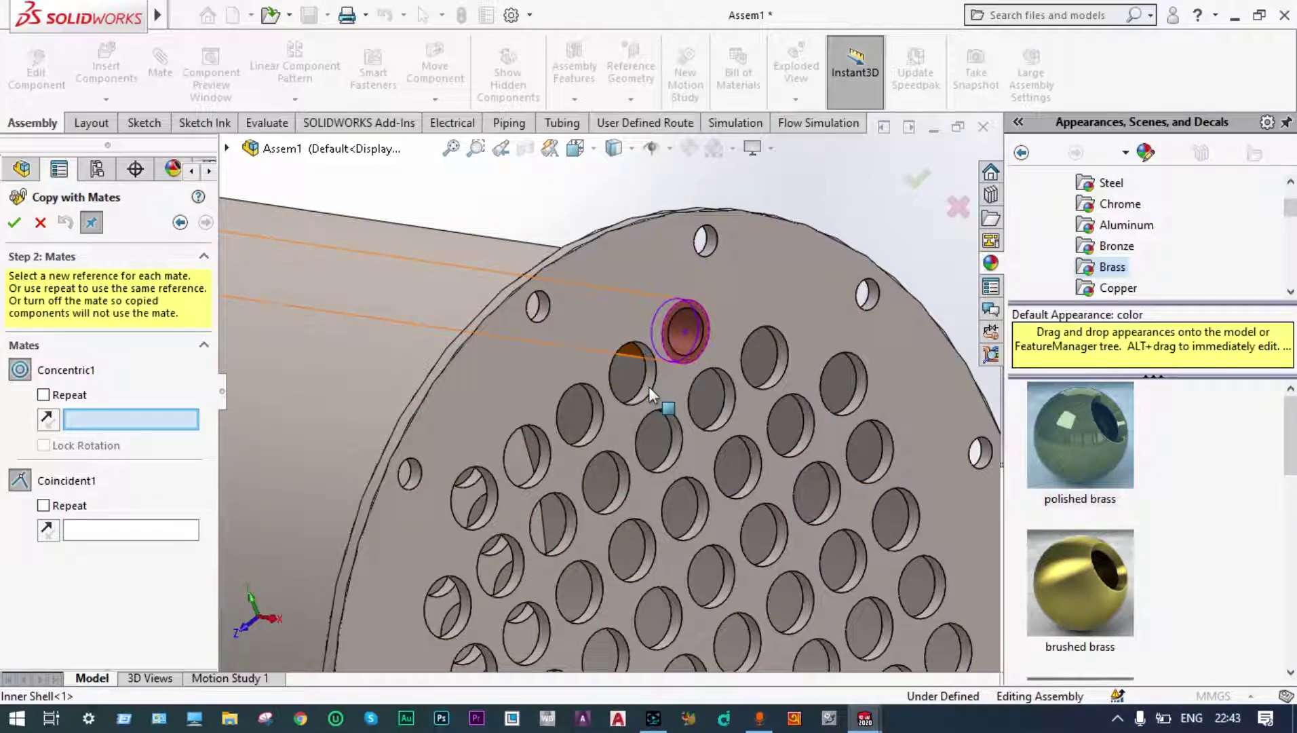
pyautogui.click(648, 386)
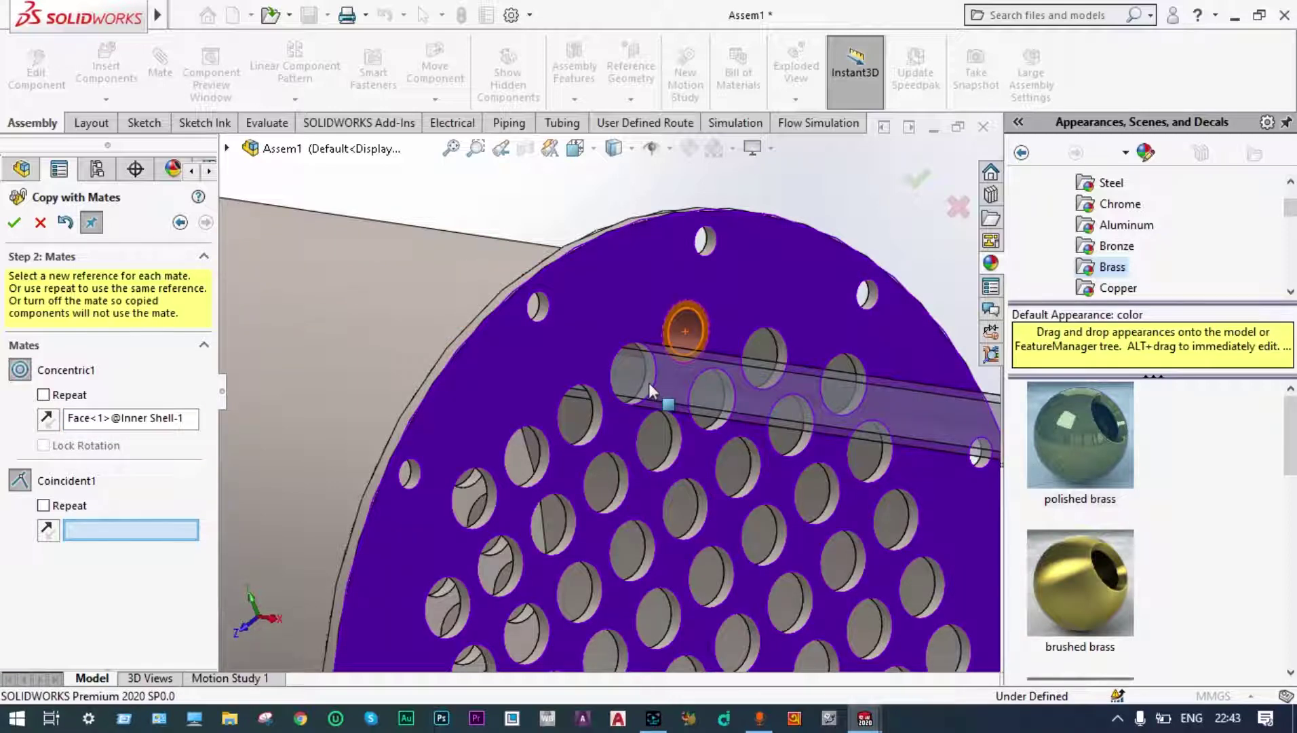
pyautogui.click(550, 341)
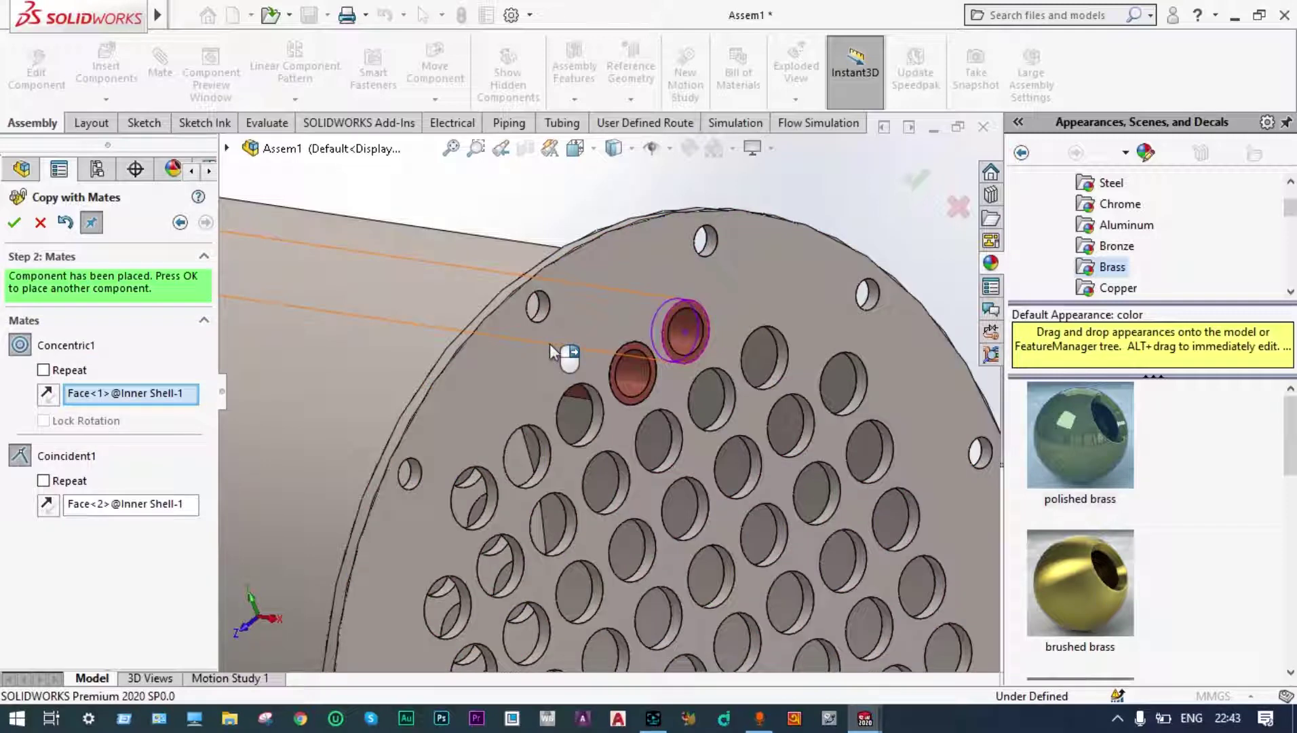
pyautogui.click(14, 222)
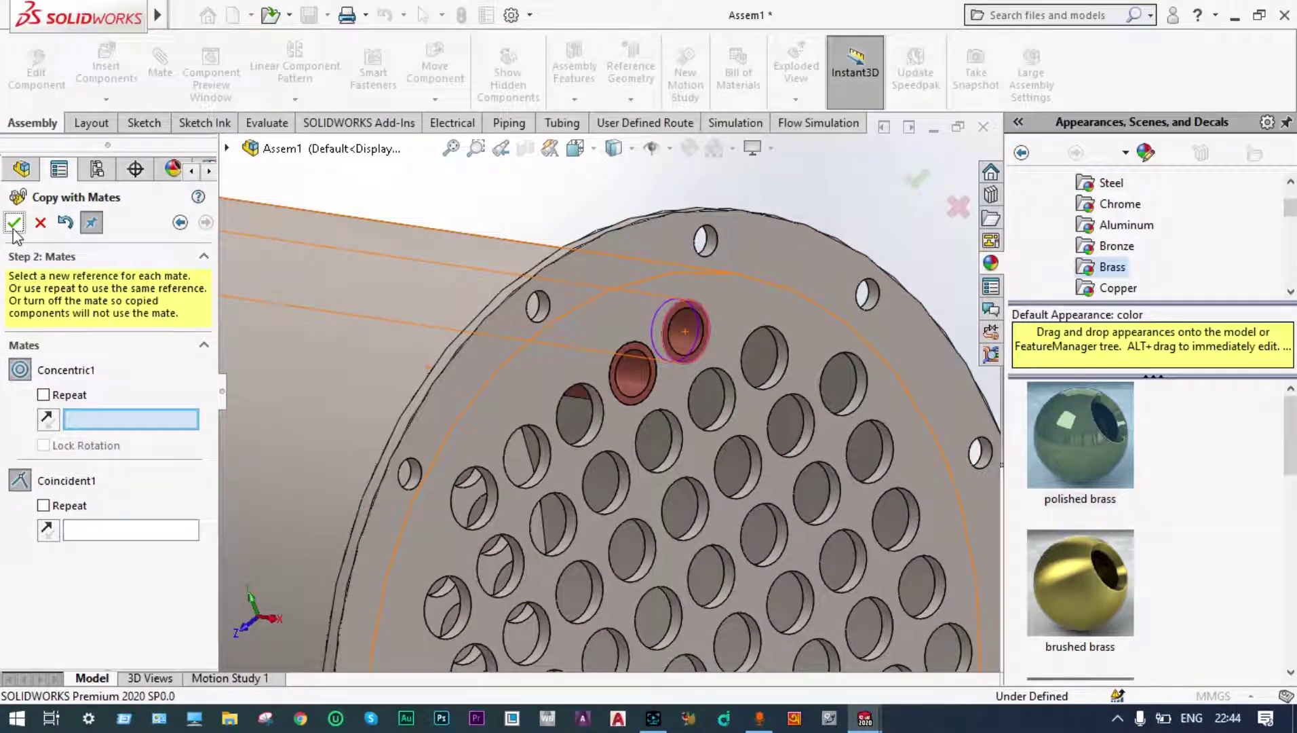
# - Place a copper tube copy in the third hole of the slanted outer row, repeating the coincident mate's reference
pyautogui.click(597, 425)
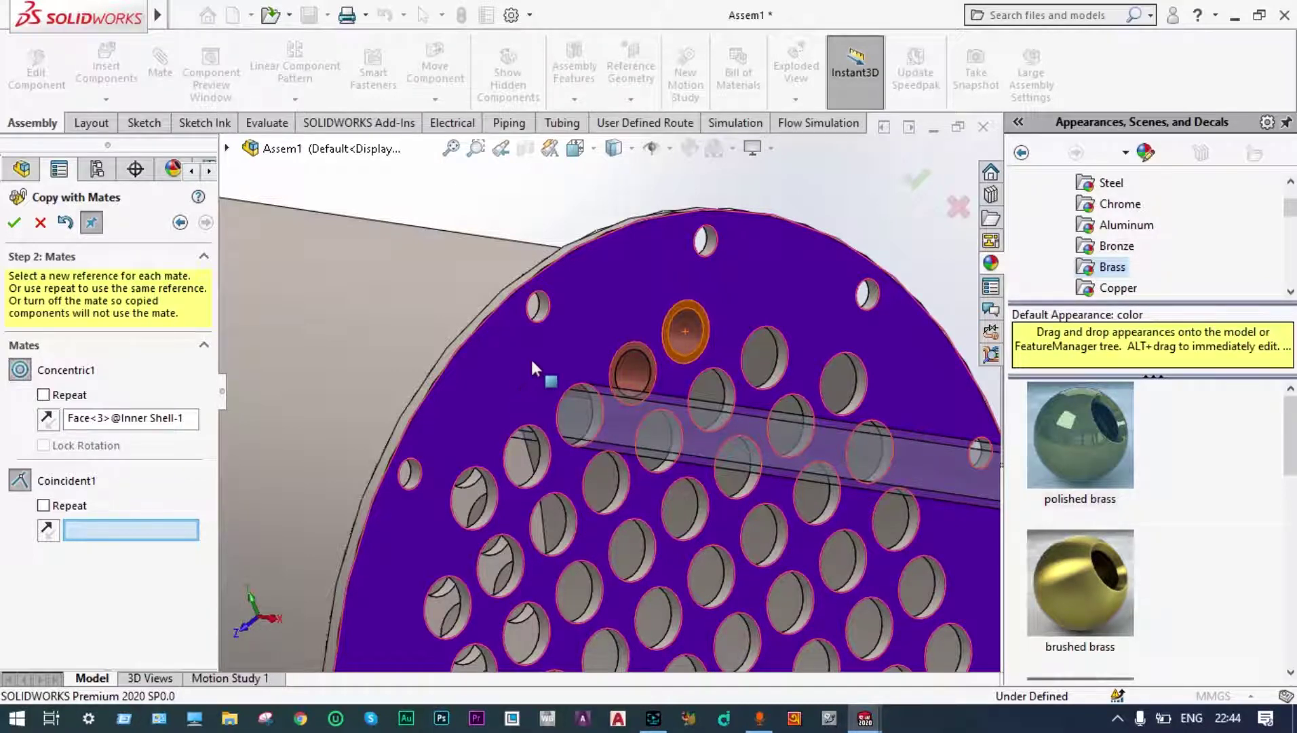
pyautogui.click(43, 506)
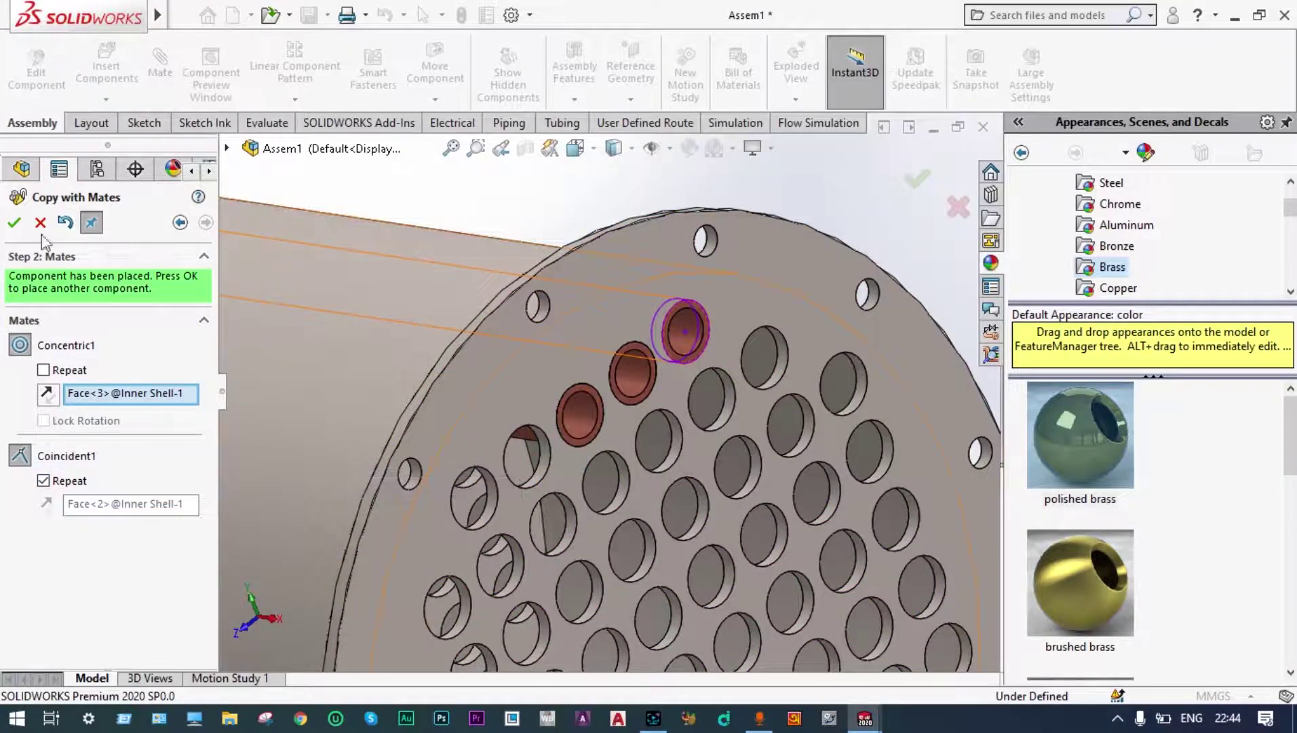
pyautogui.click(10, 227)
# - Place copper tube copies in the fourth and fifth holes of the same slanted outer row
pyautogui.click(547, 457)
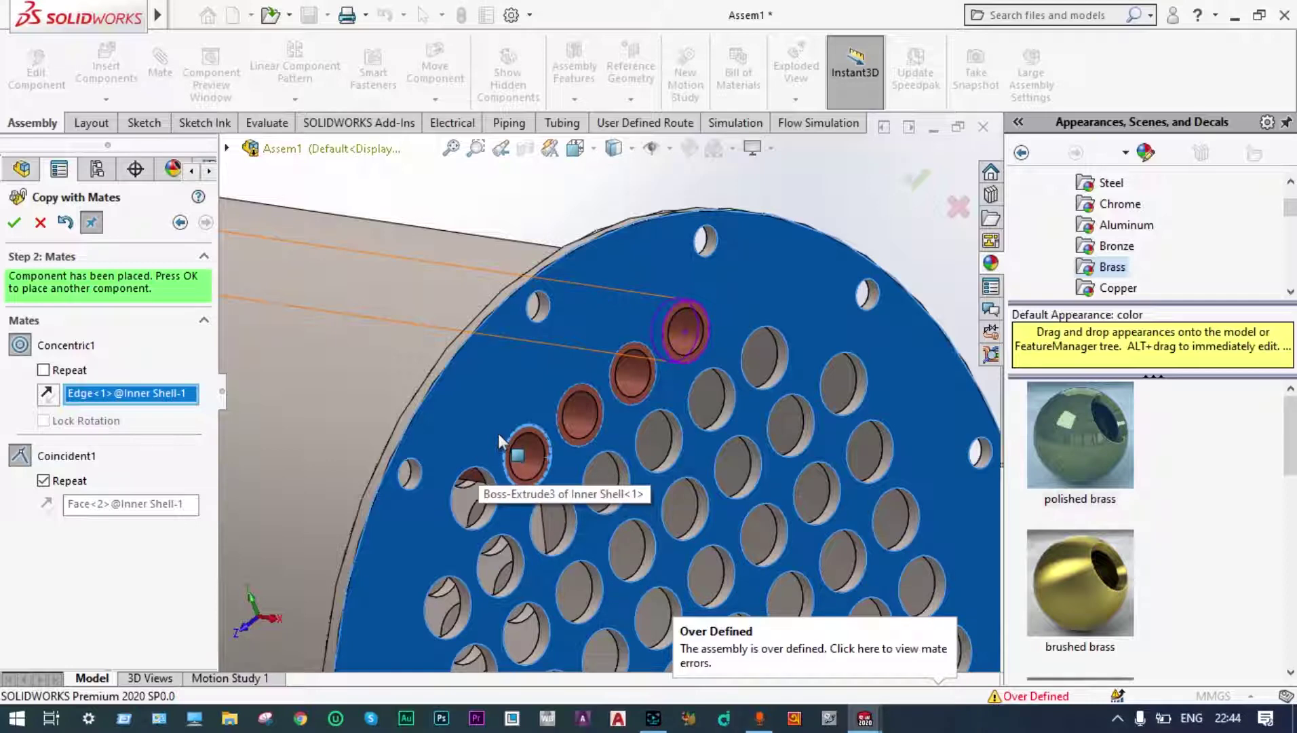
pyautogui.click(13, 225)
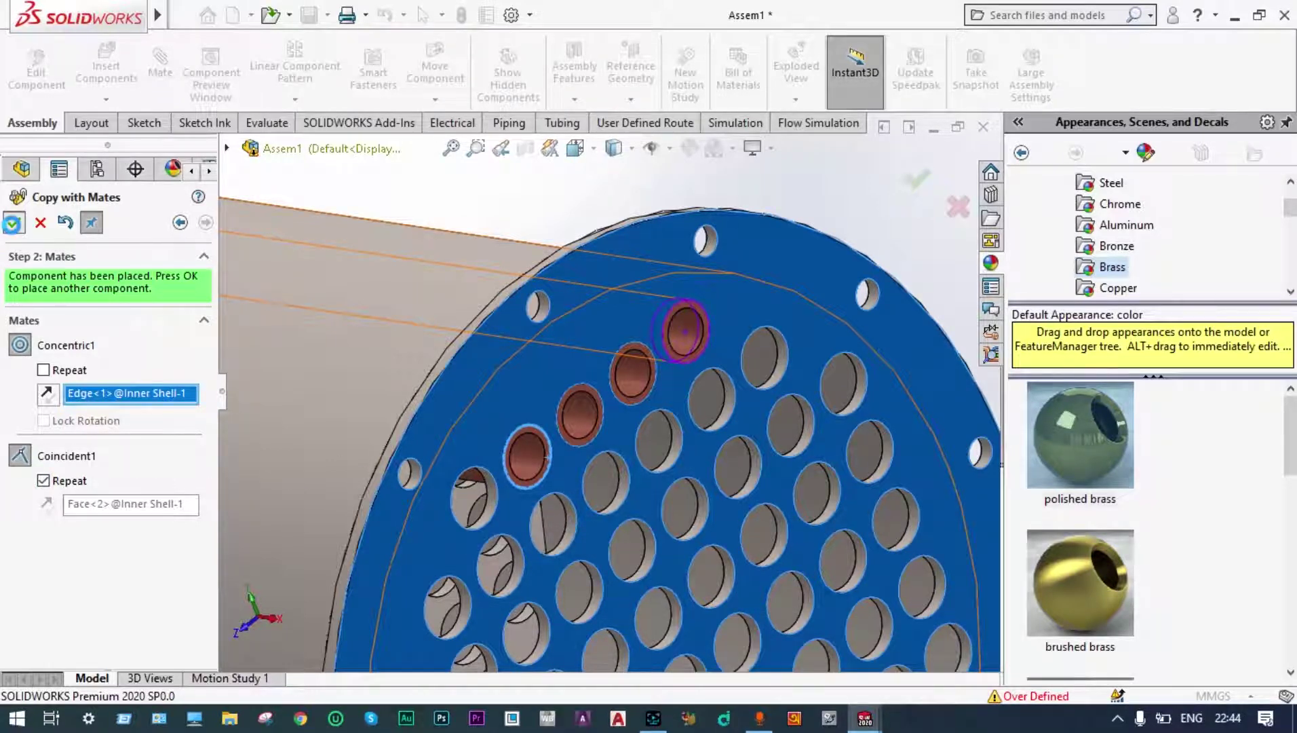
pyautogui.click(492, 503)
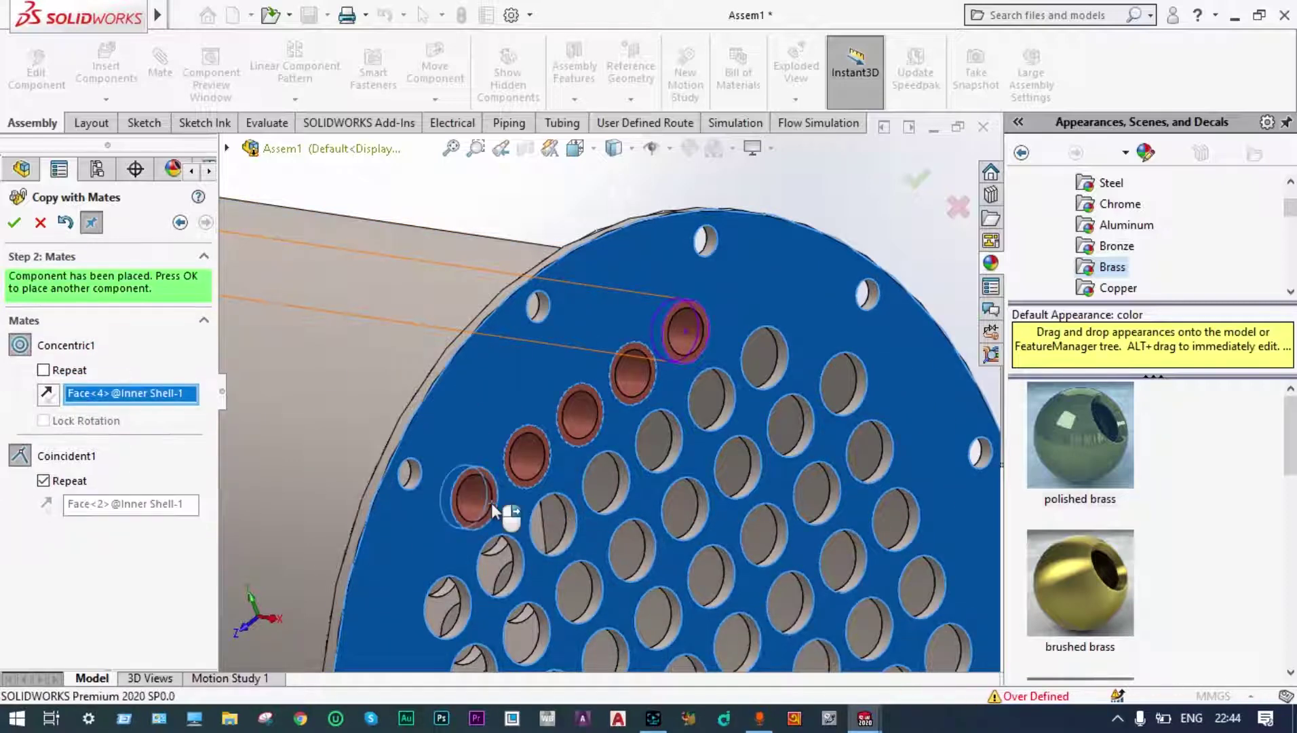
pyautogui.click(13, 224)
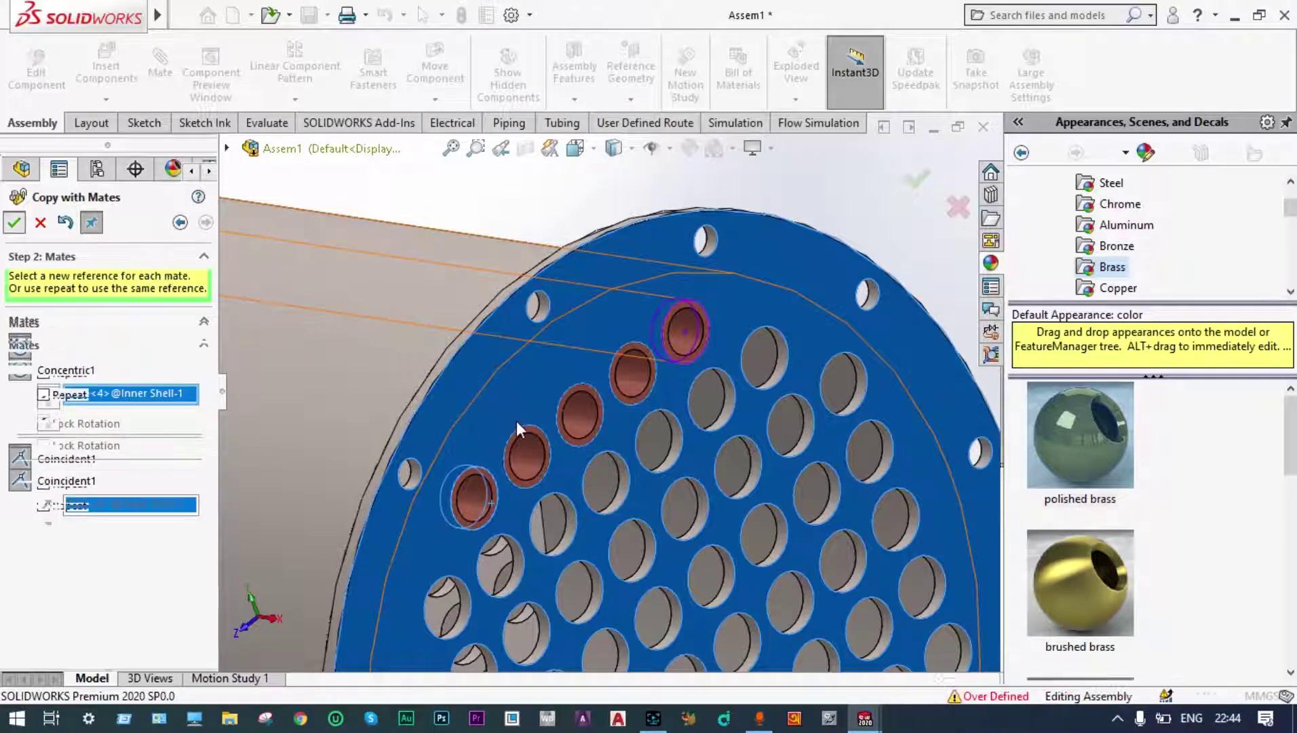
# - Select the empty hole on the other side of the topmost tube as the concentric reference for another copy
pyautogui.scroll(5, 521, 434)
pyautogui.scroll(-2, 596, 479)
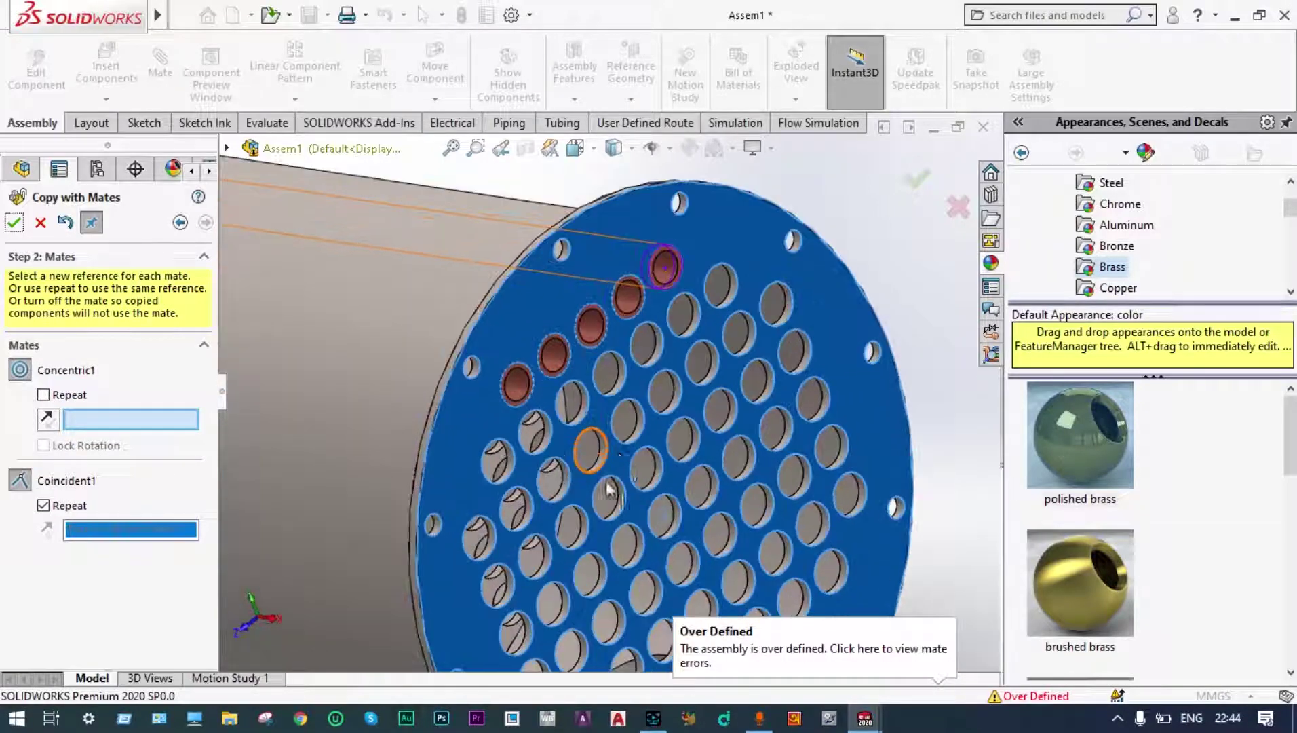
pyautogui.scroll(-2, 741, 325)
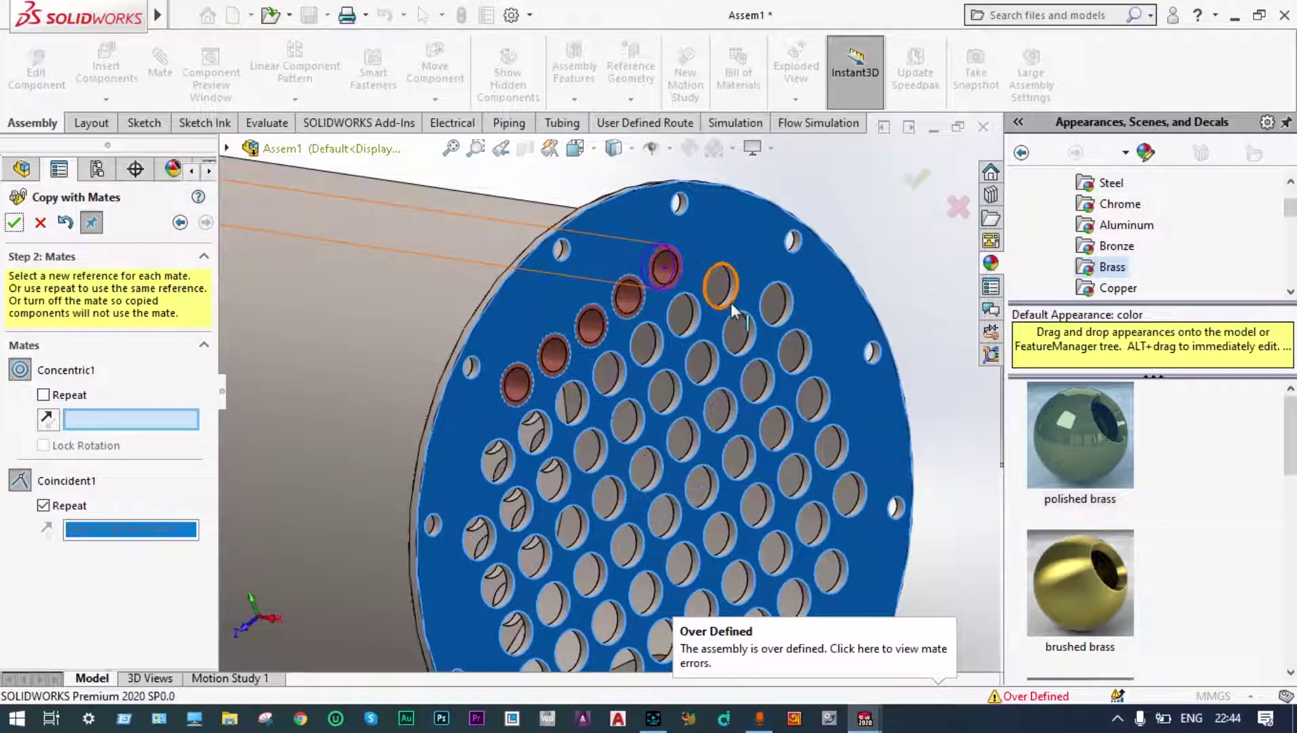
pyautogui.scroll(-2, 736, 319)
pyautogui.click(718, 297)
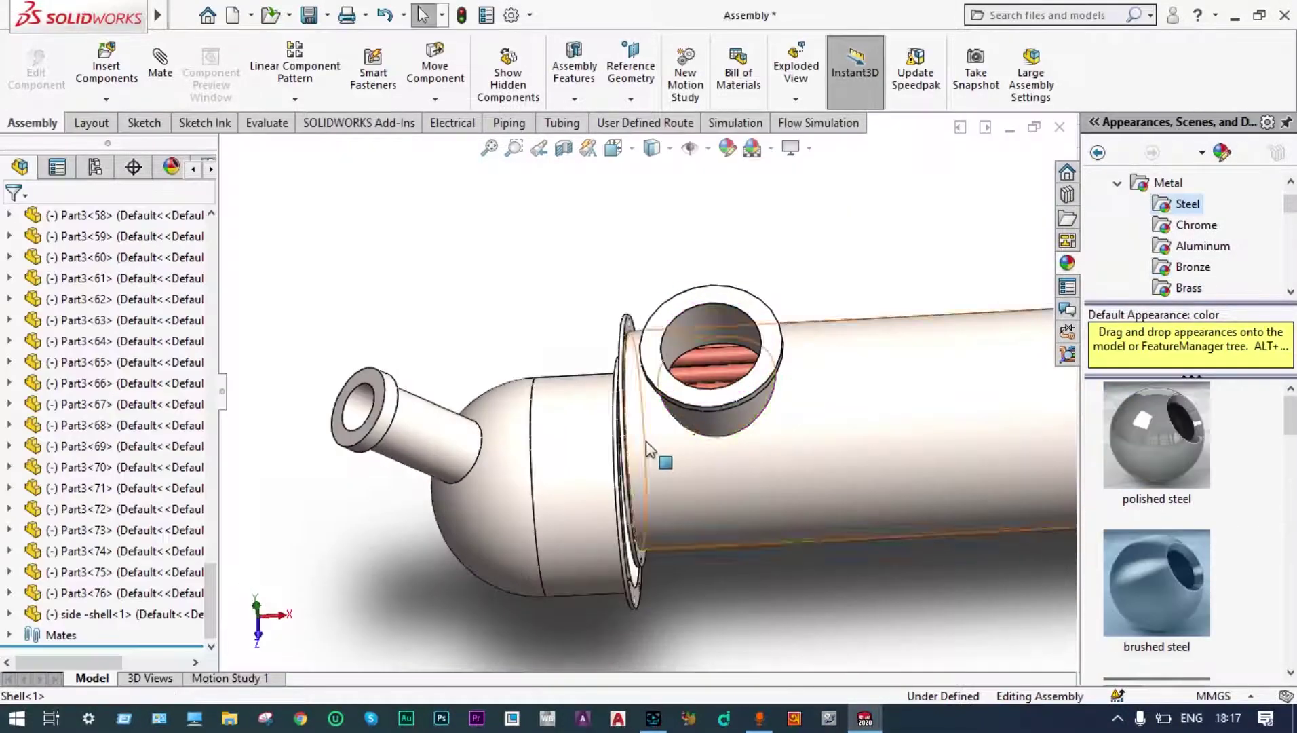
# - Move the side-shell away from the end flange of the main shell
pyautogui.moveTo(559, 460); pyautogui.dragTo(454, 448)
pyautogui.moveTo(550, 388); pyautogui.dragTo(589, 456, button='middle')
pyautogui.scroll(-2, 589, 456)
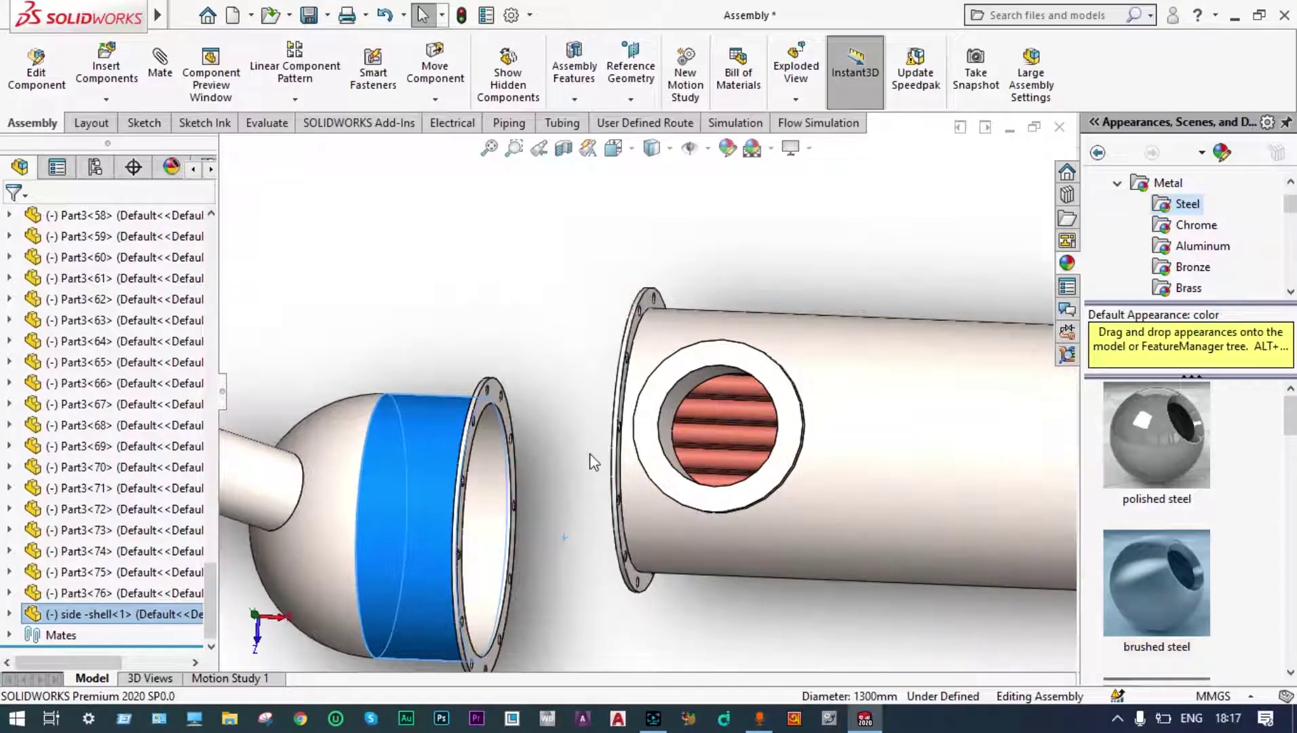
pyautogui.click(570, 305)
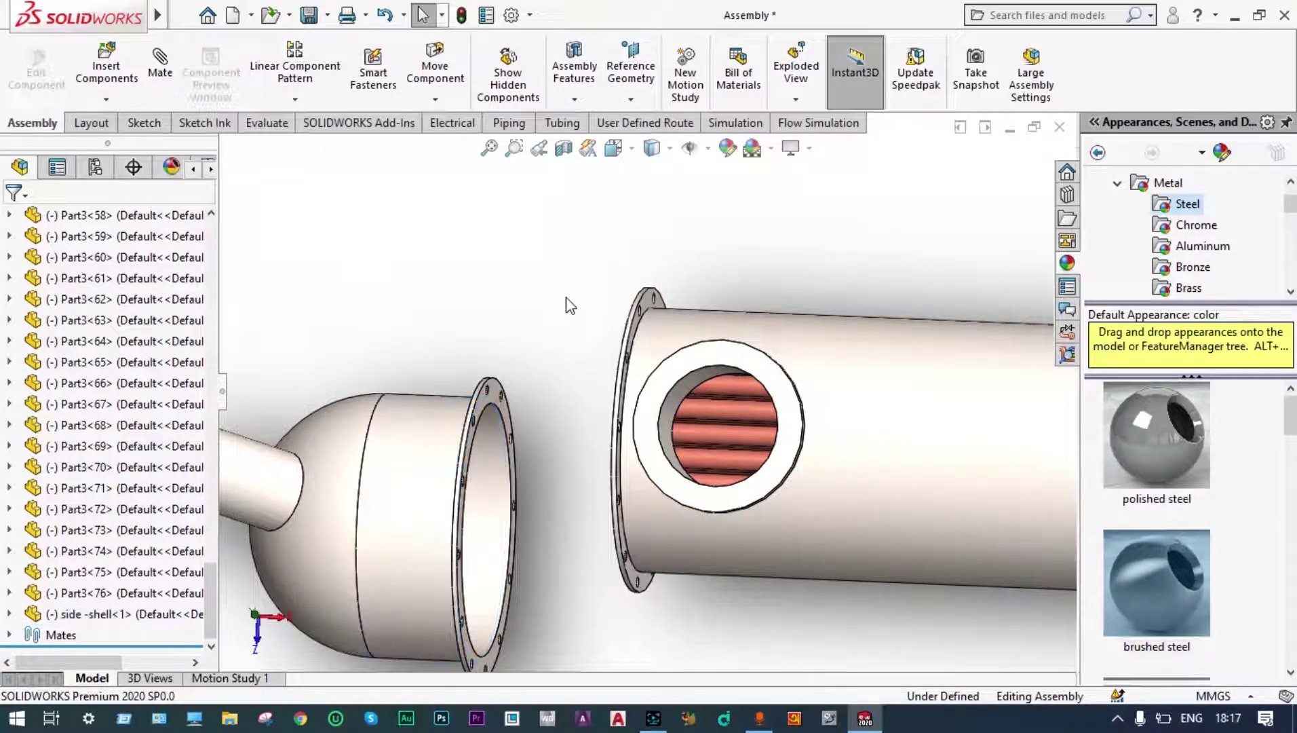
# - Add a concentric mate between the main shell's outer cylindrical face and the side-shell's cylindrical face
pyautogui.click(161, 65)
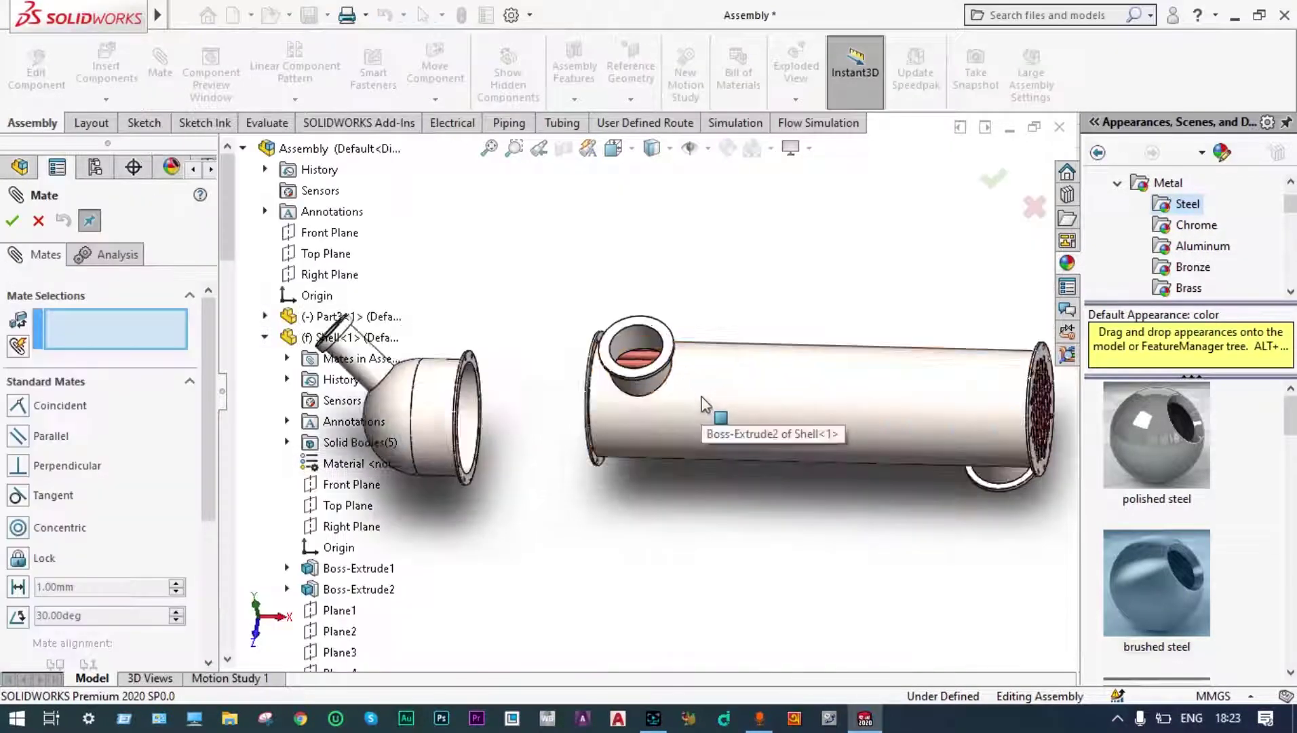
pyautogui.click(701, 396)
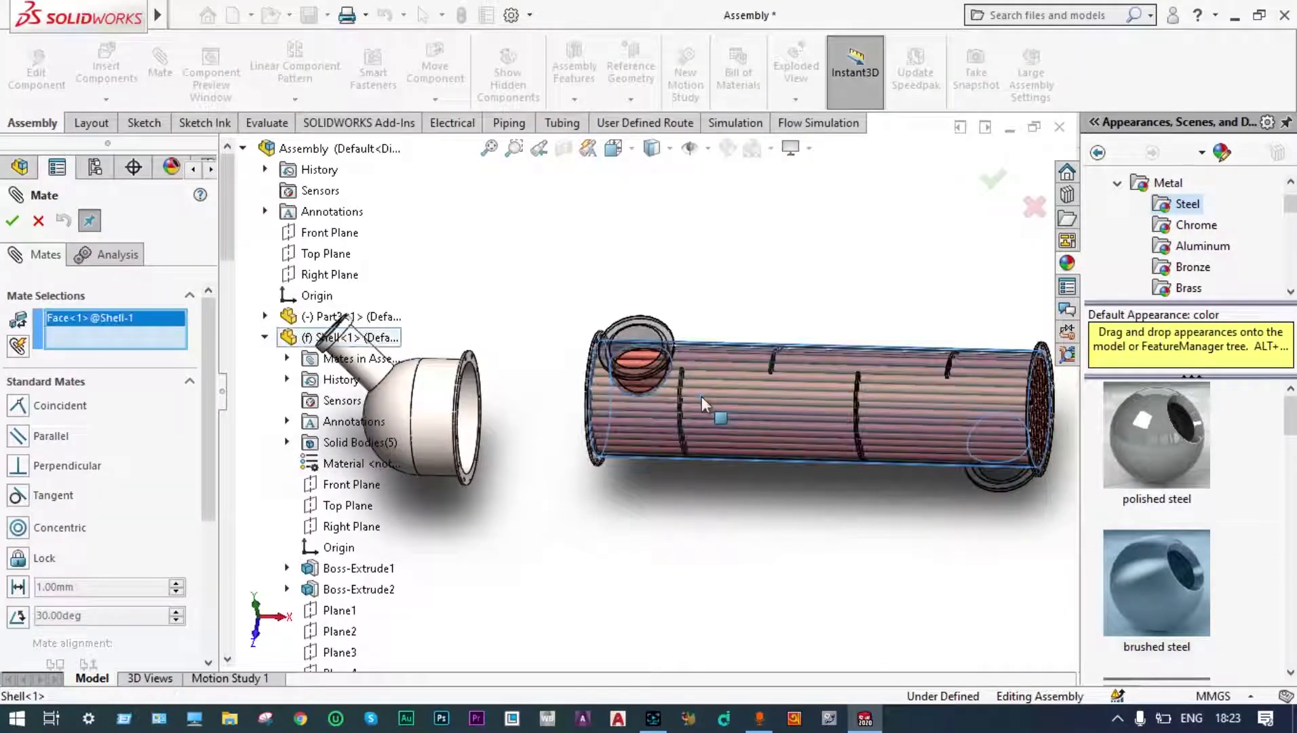
pyautogui.click(436, 422)
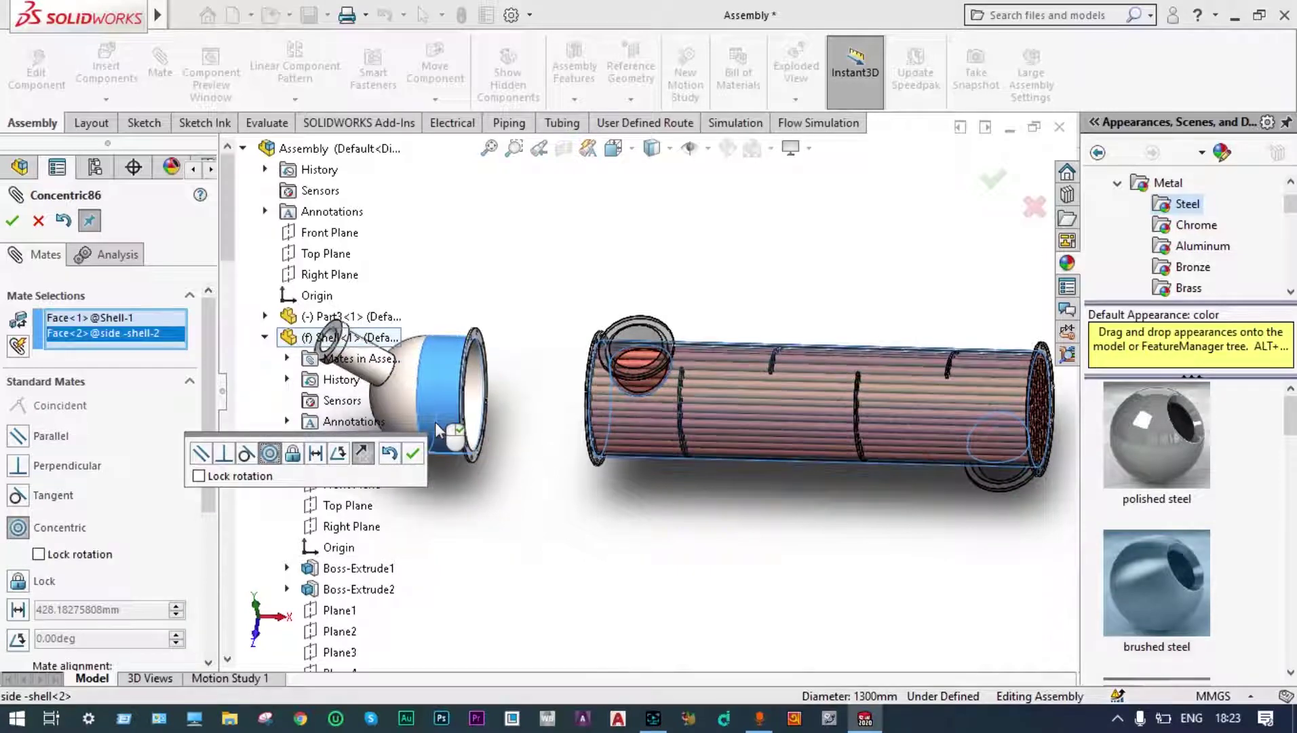
pyautogui.click(412, 454)
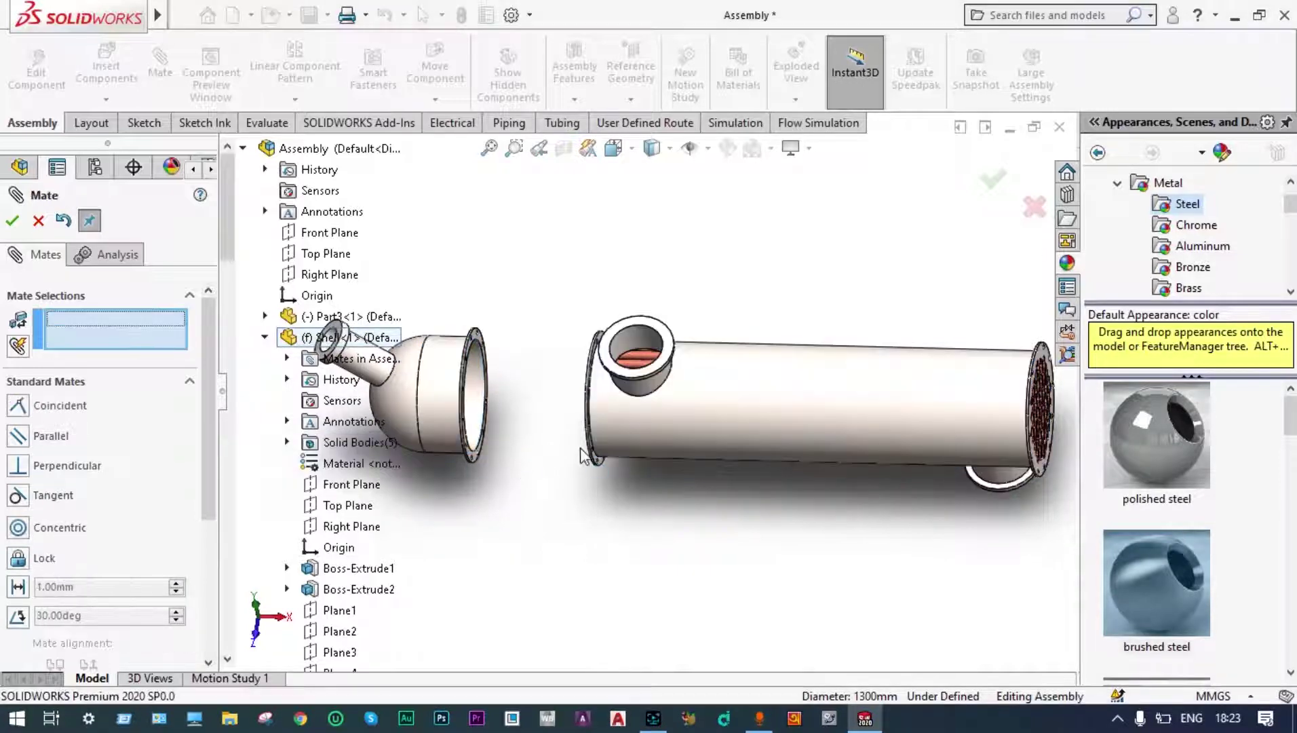
# - Add a concentric mate between a bolt hole in the side-shell's flange and a bolt hole in the main shell's nearer flange
pyautogui.scroll(3, 600, 417)
pyautogui.scroll(-3, 597, 380)
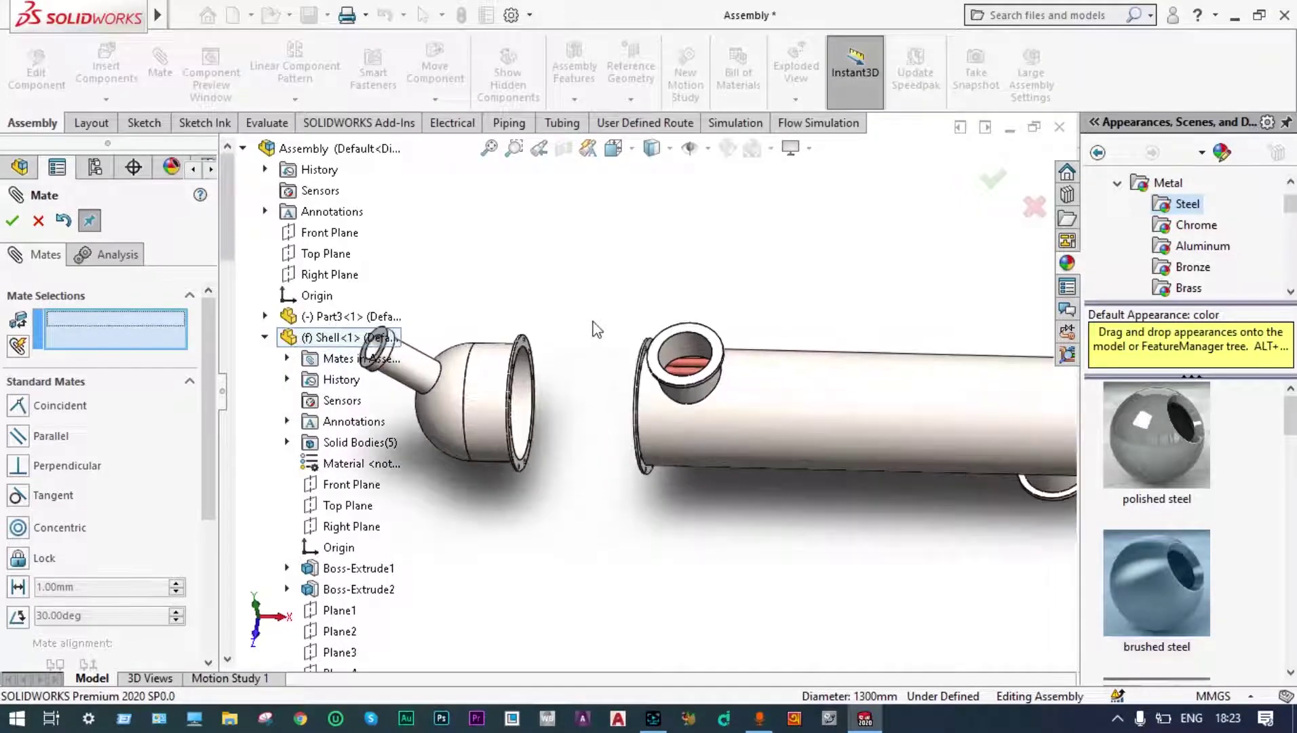
pyautogui.scroll(4, 594, 327)
pyautogui.moveTo(586, 316); pyautogui.dragTo(599, 363, button='middle')
pyautogui.scroll(-5, 601, 363)
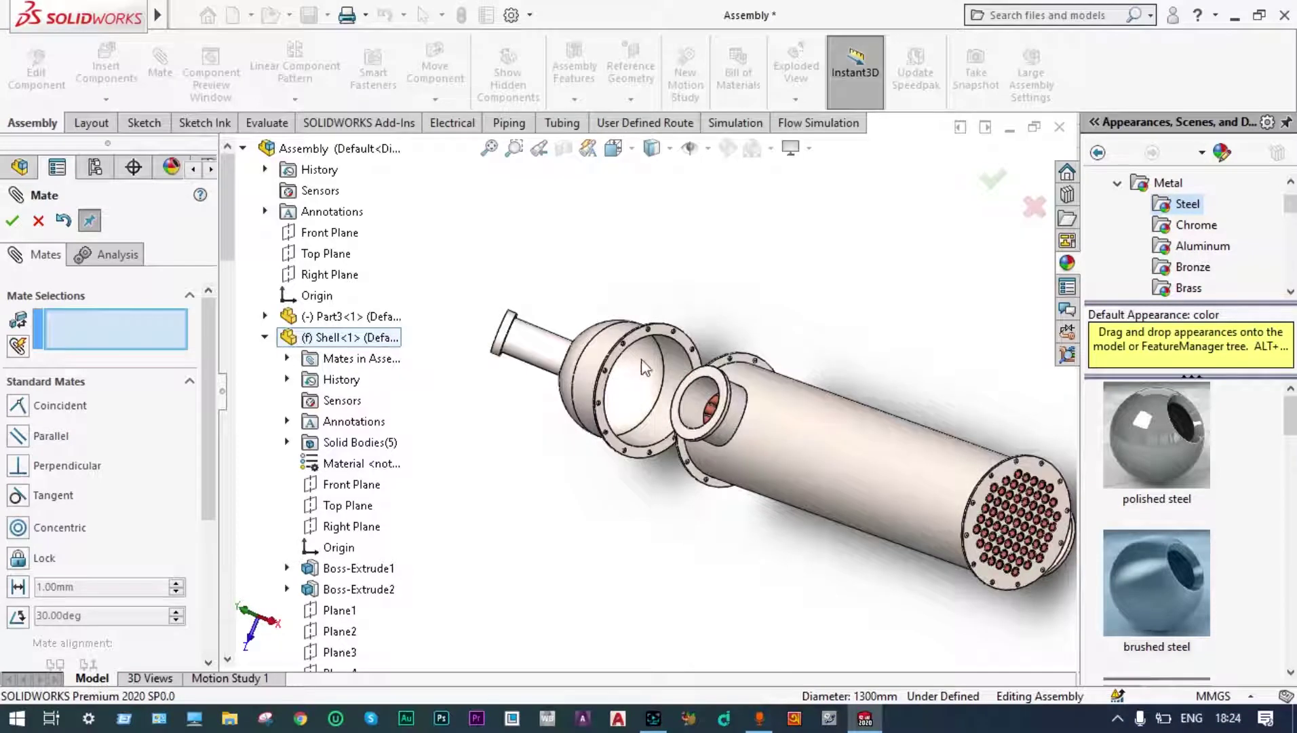
pyautogui.scroll(-5, 624, 359)
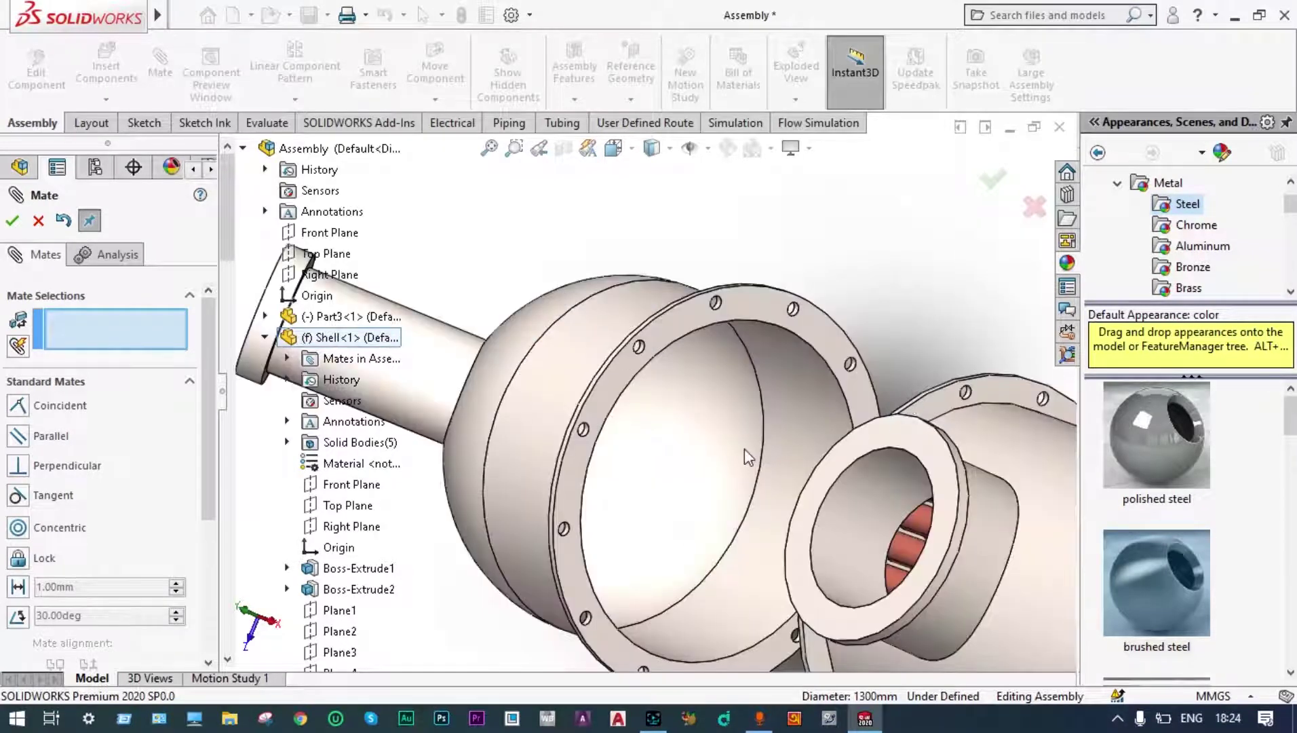
pyautogui.scroll(-3, 746, 457)
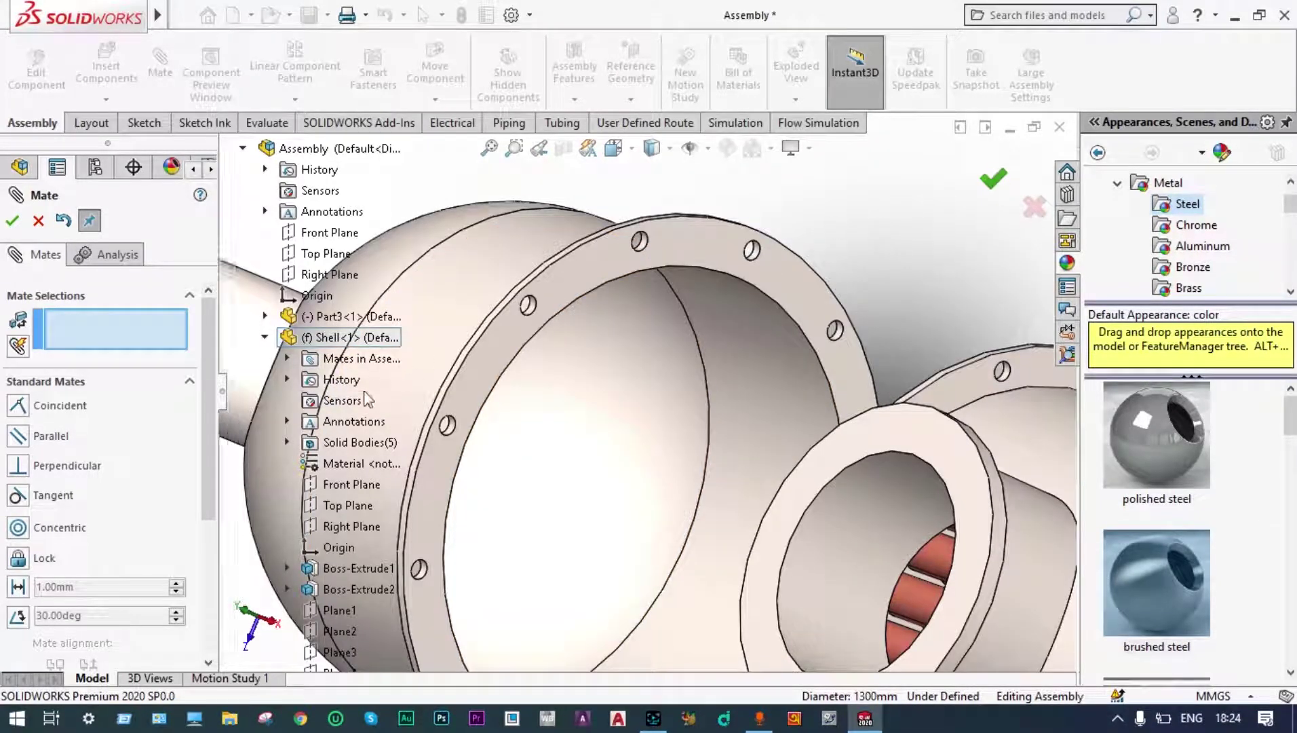
pyautogui.scroll(-2, 434, 442)
pyautogui.scroll(-3, 468, 436)
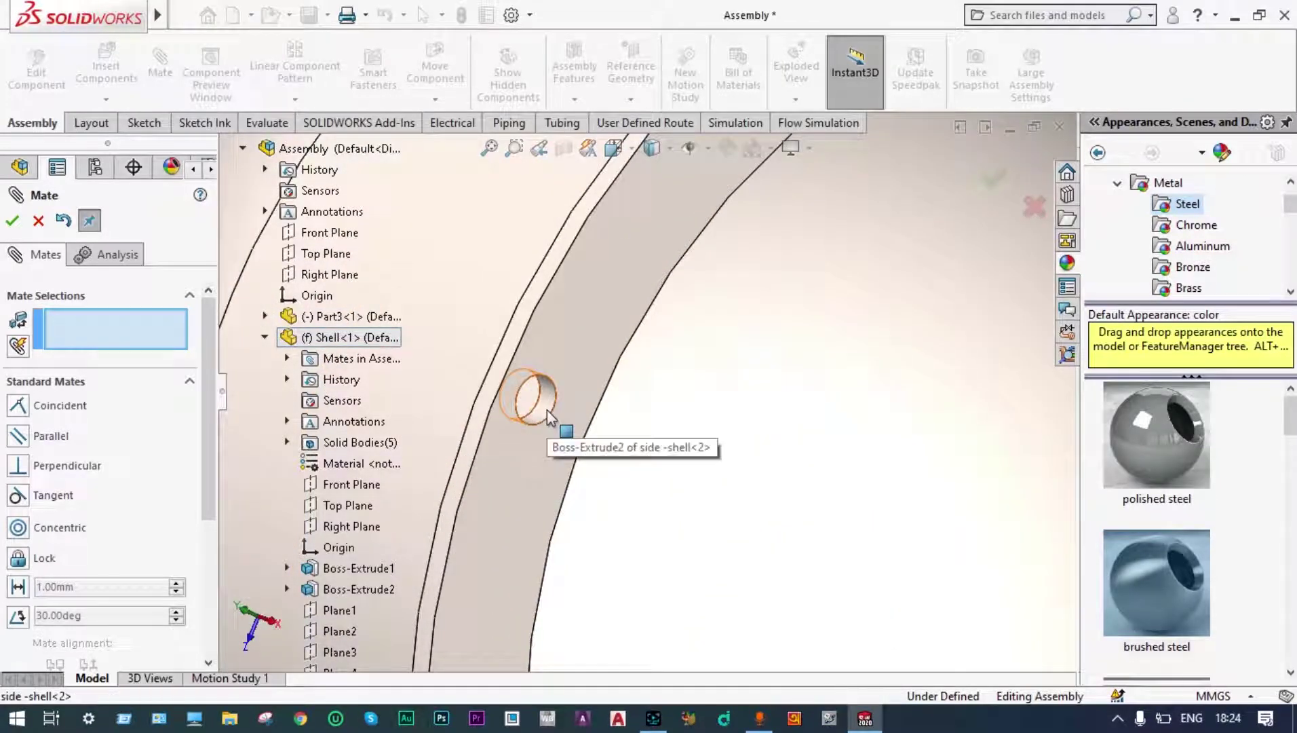
pyautogui.click(548, 416)
pyautogui.scroll(5, 976, 401)
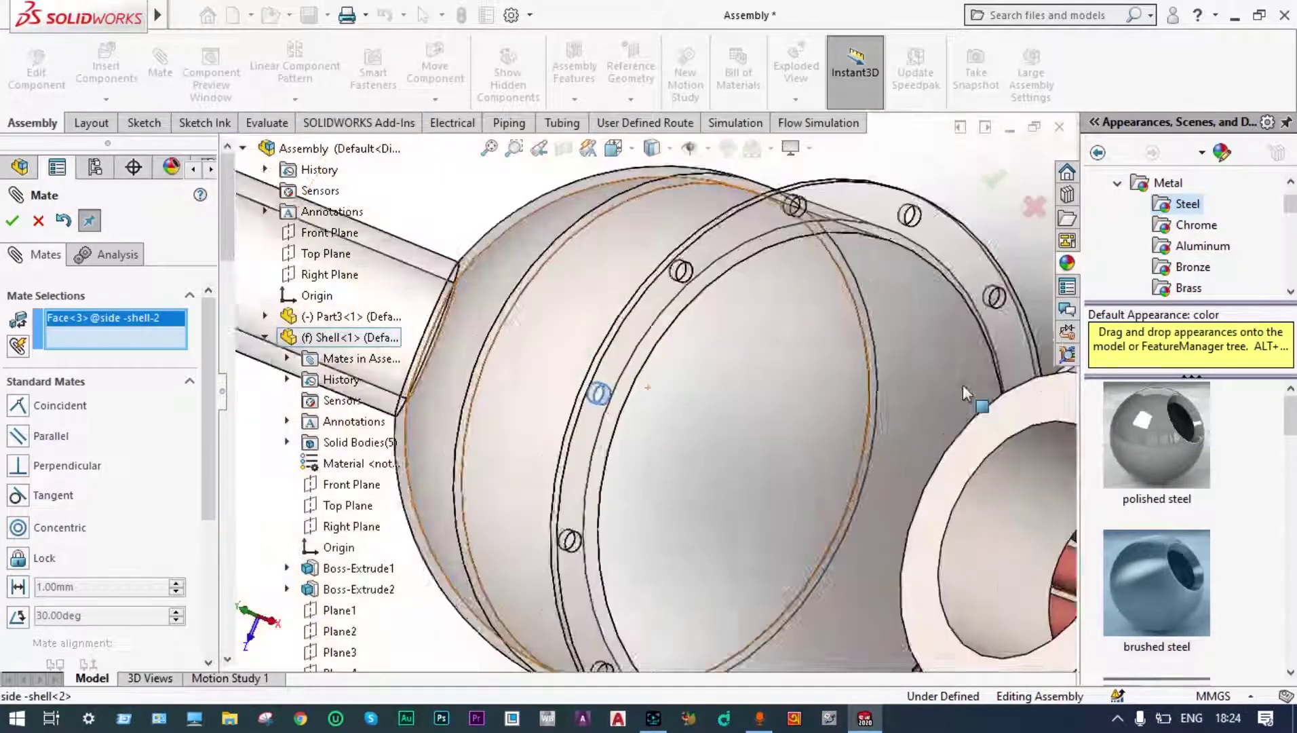
pyautogui.scroll(1, 968, 434)
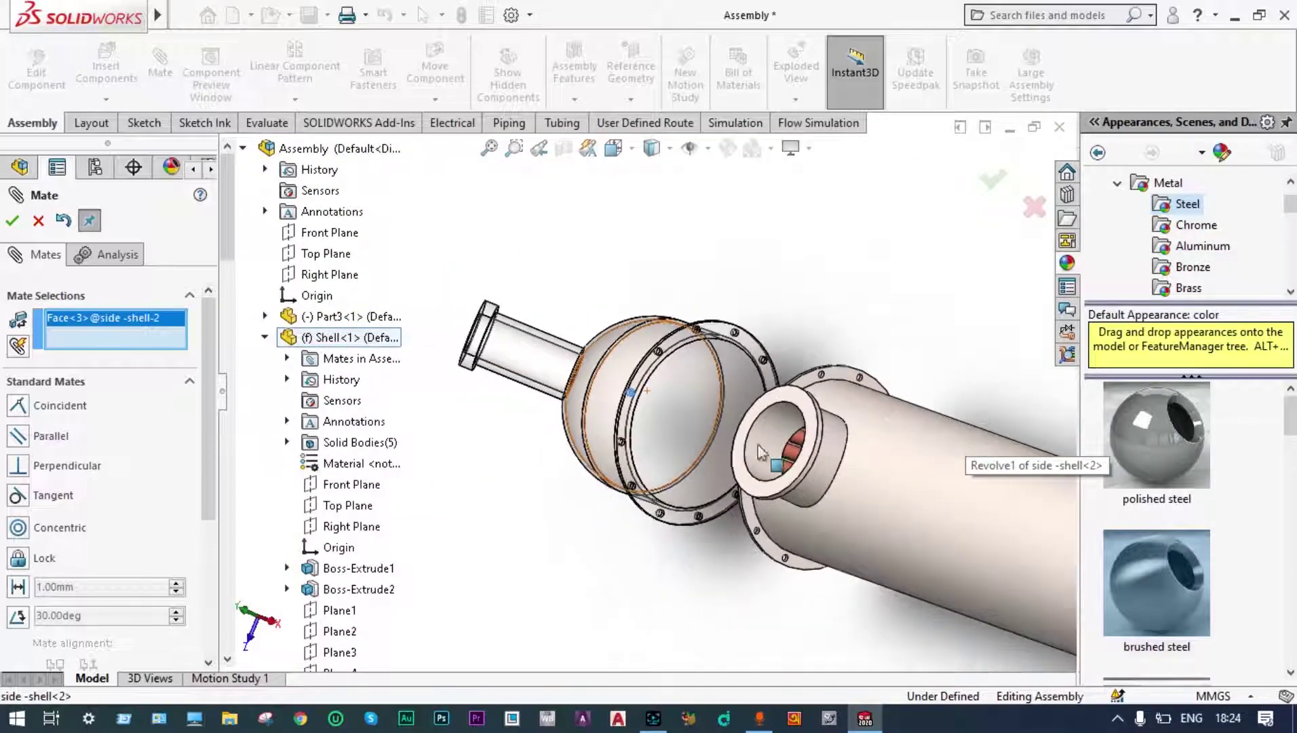
pyautogui.moveTo(582, 519); pyautogui.dragTo(748, 475, button='middle')
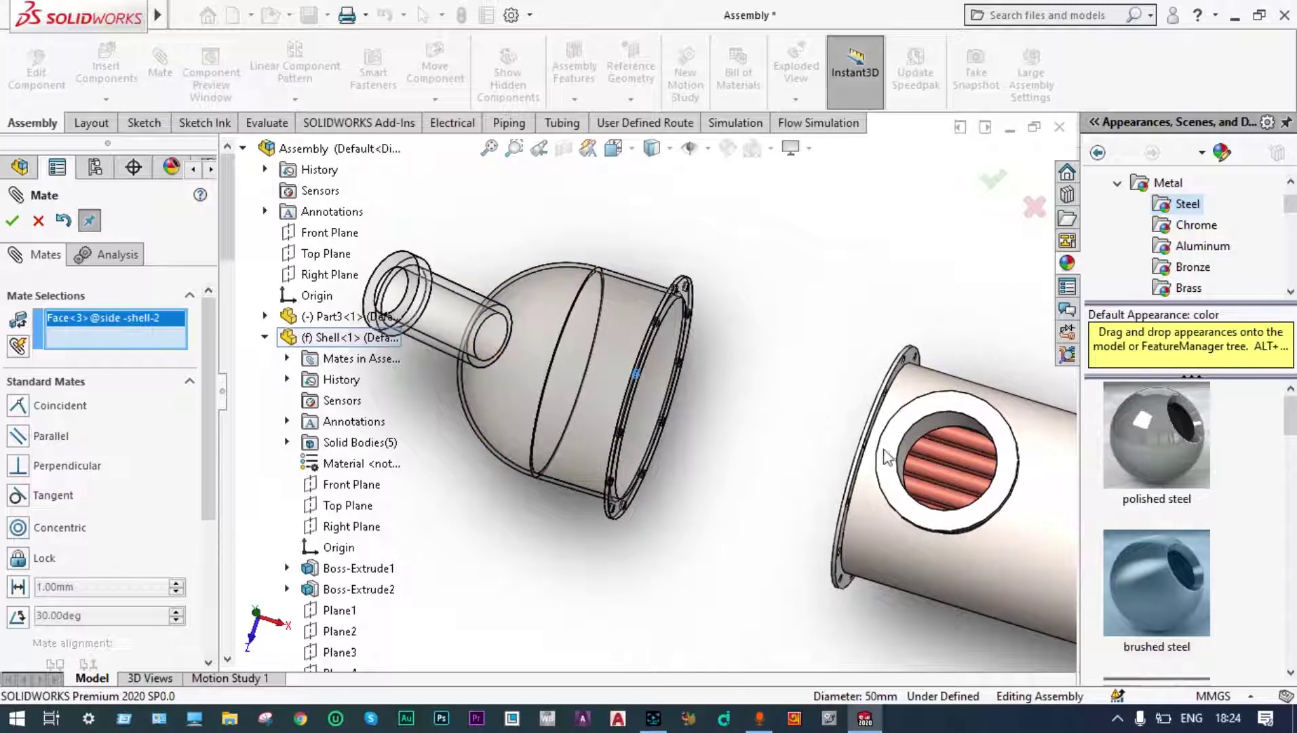
pyautogui.scroll(-6, 885, 457)
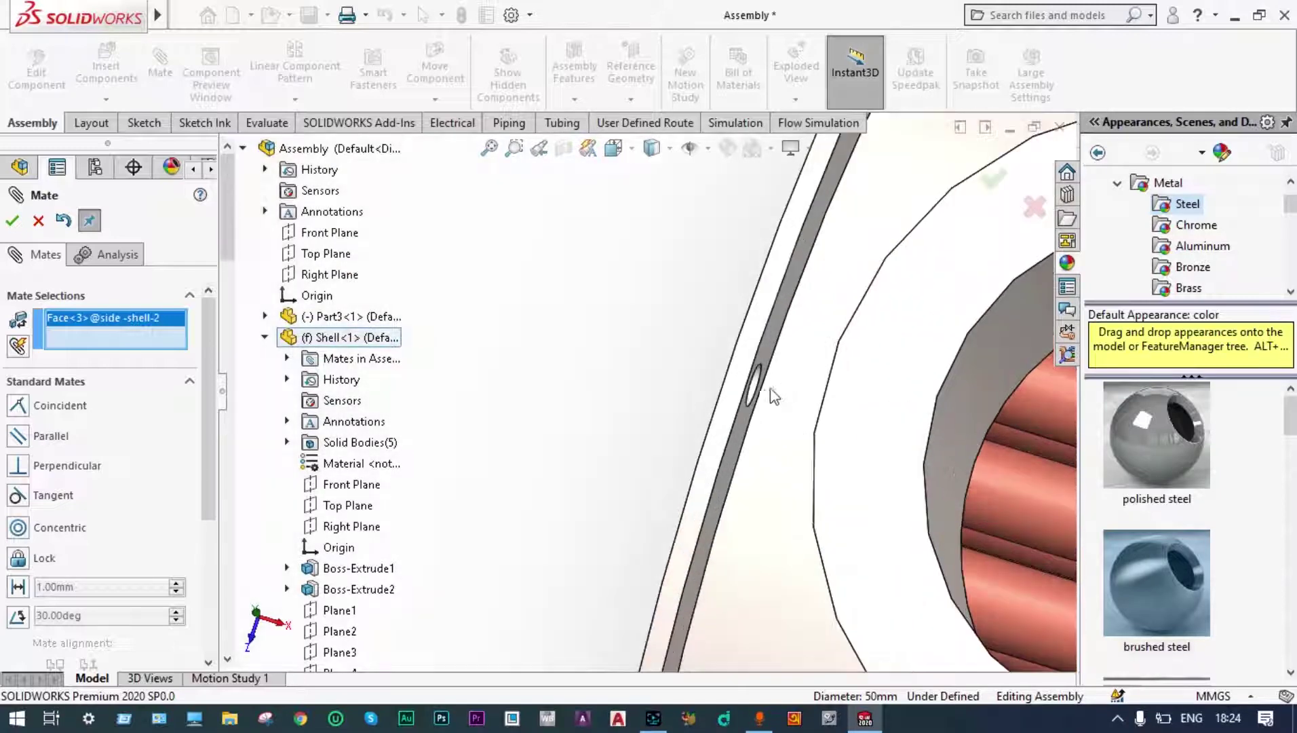
pyautogui.scroll(-4, 774, 397)
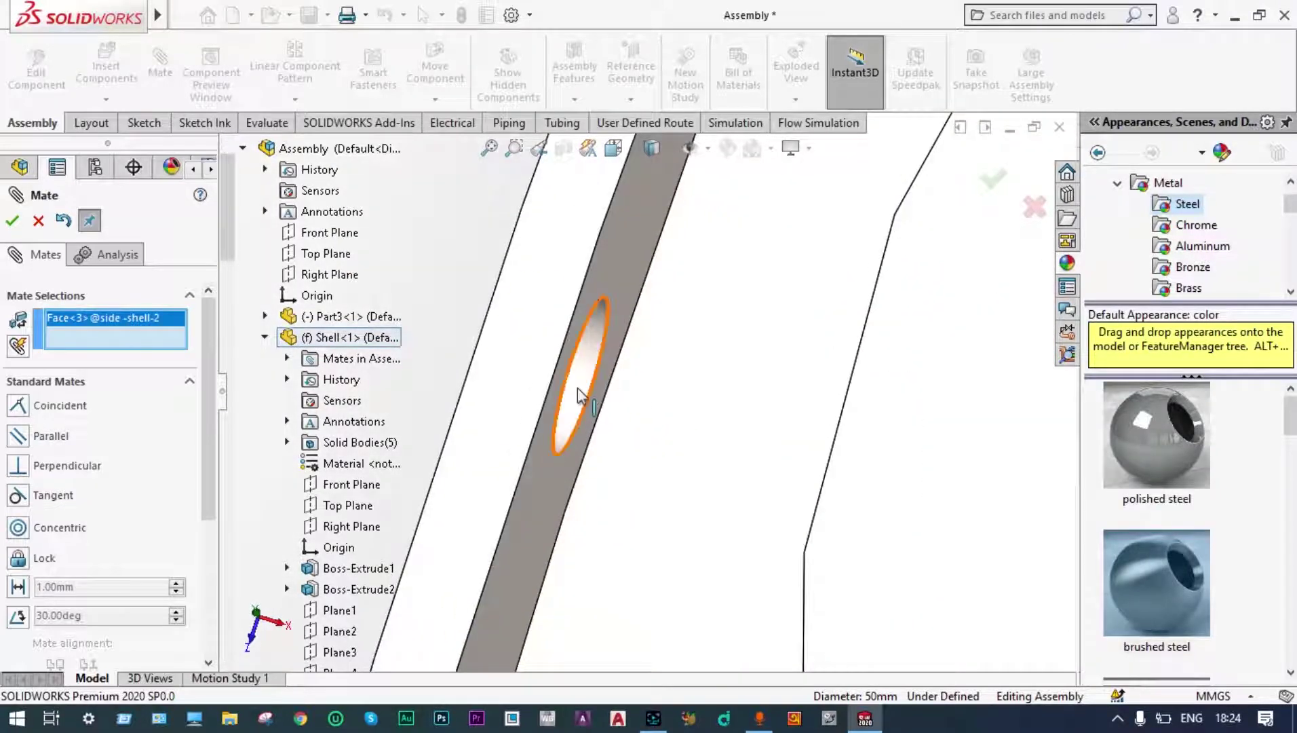
pyautogui.click(580, 396)
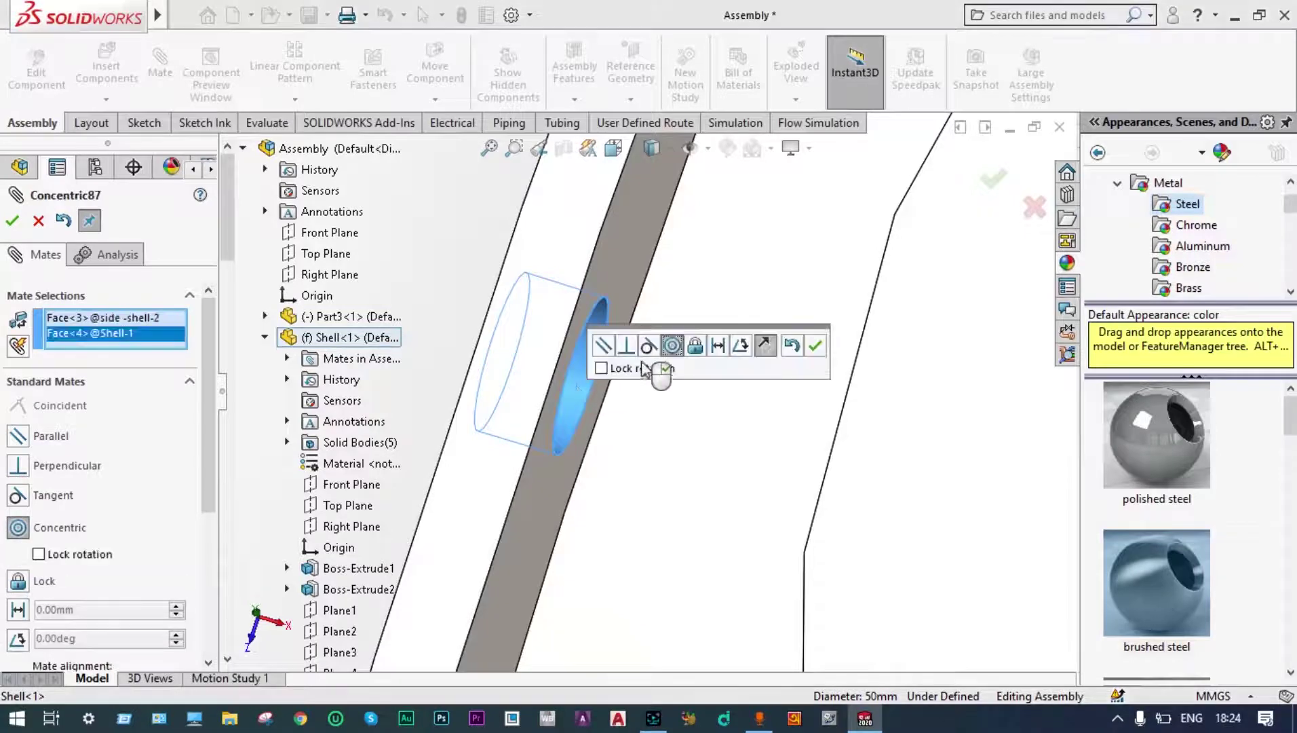
pyautogui.click(815, 347)
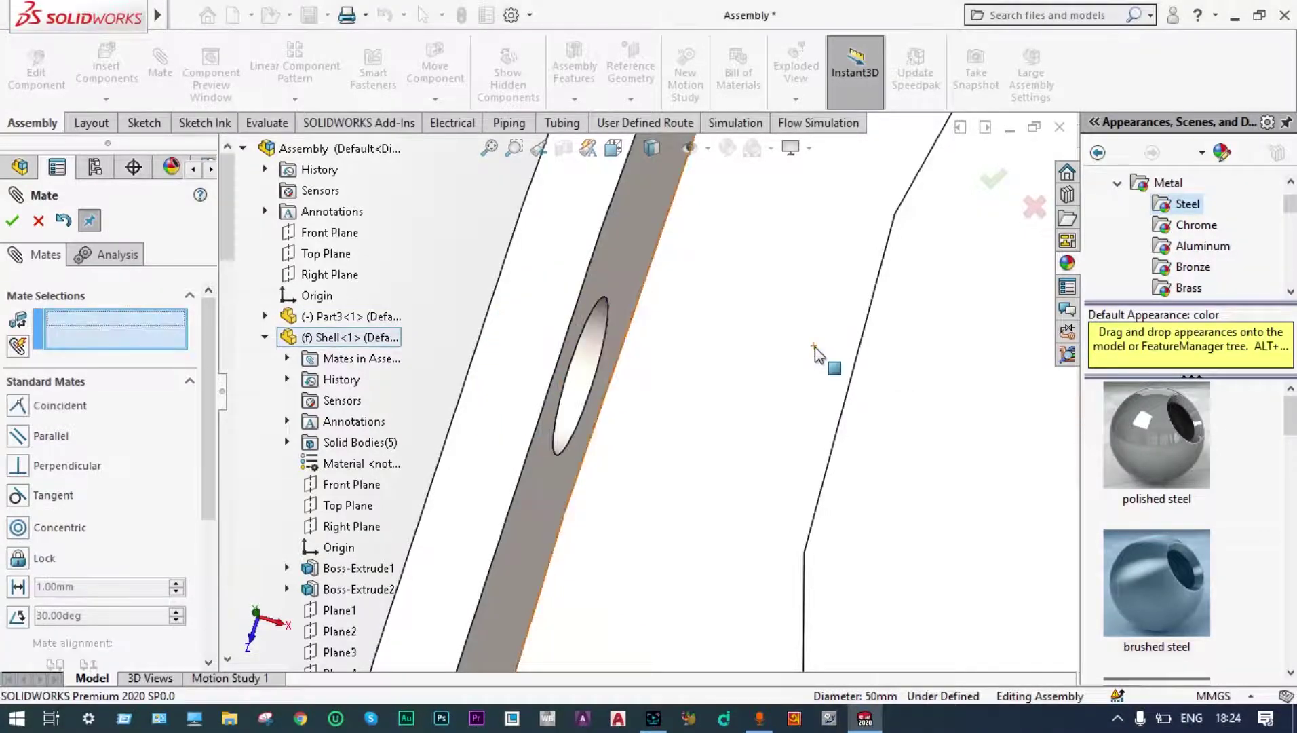
# - Add a coincident mate between the side-shell's flange face and the outer face of the main shell's tube plate
pyautogui.scroll(3, 815, 347)
pyautogui.scroll(12, 819, 342)
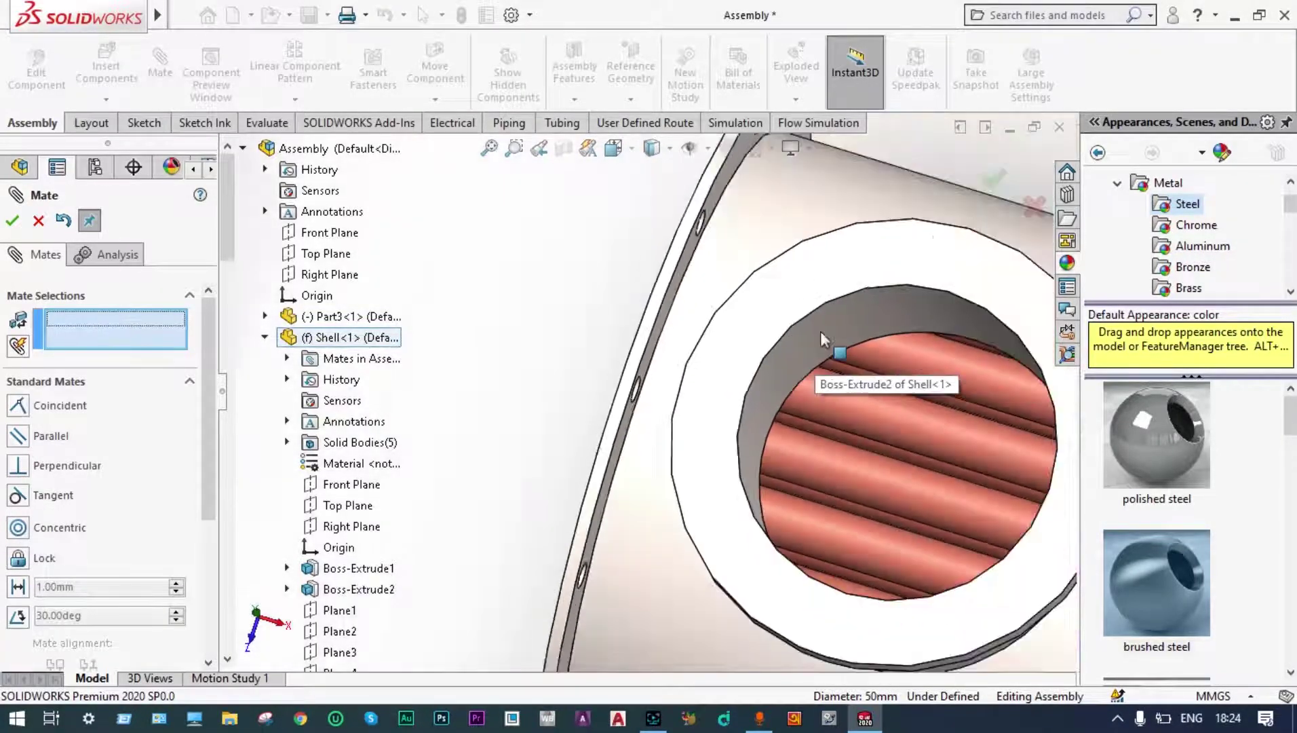
pyautogui.scroll(1, 824, 339)
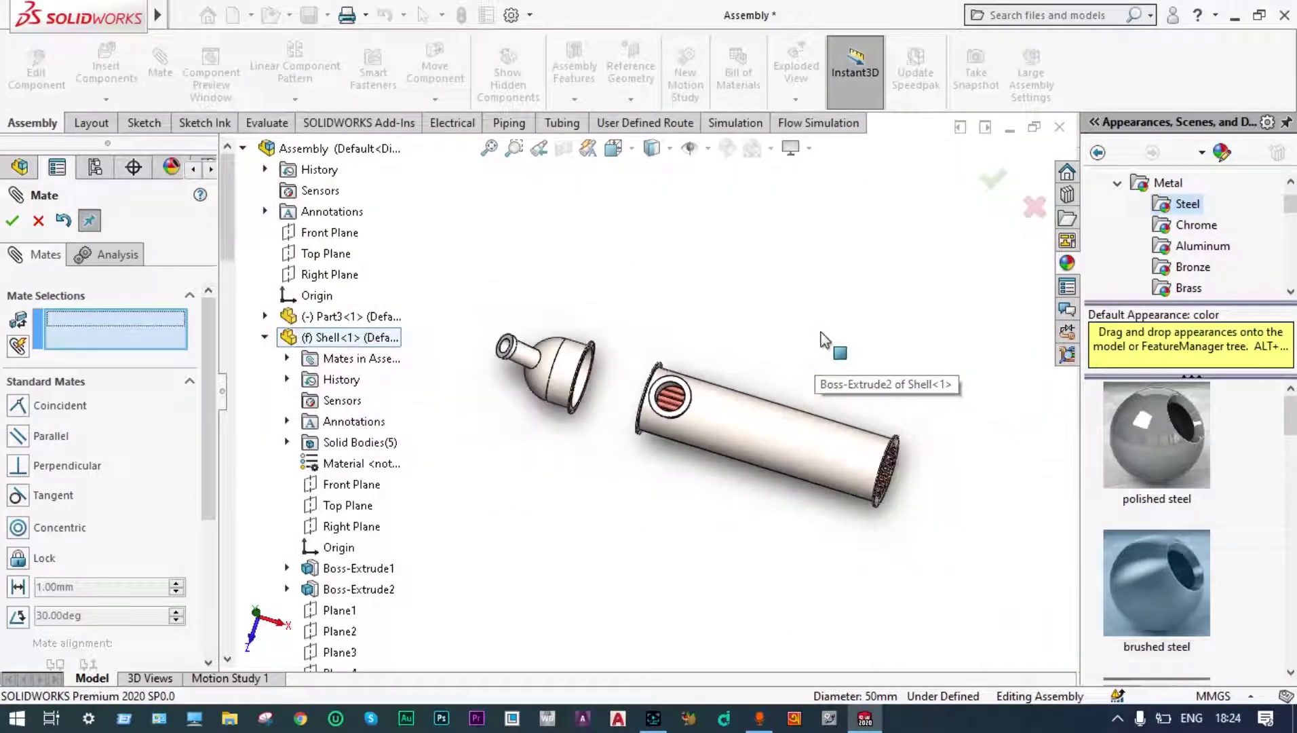
pyautogui.scroll(2, 780, 217)
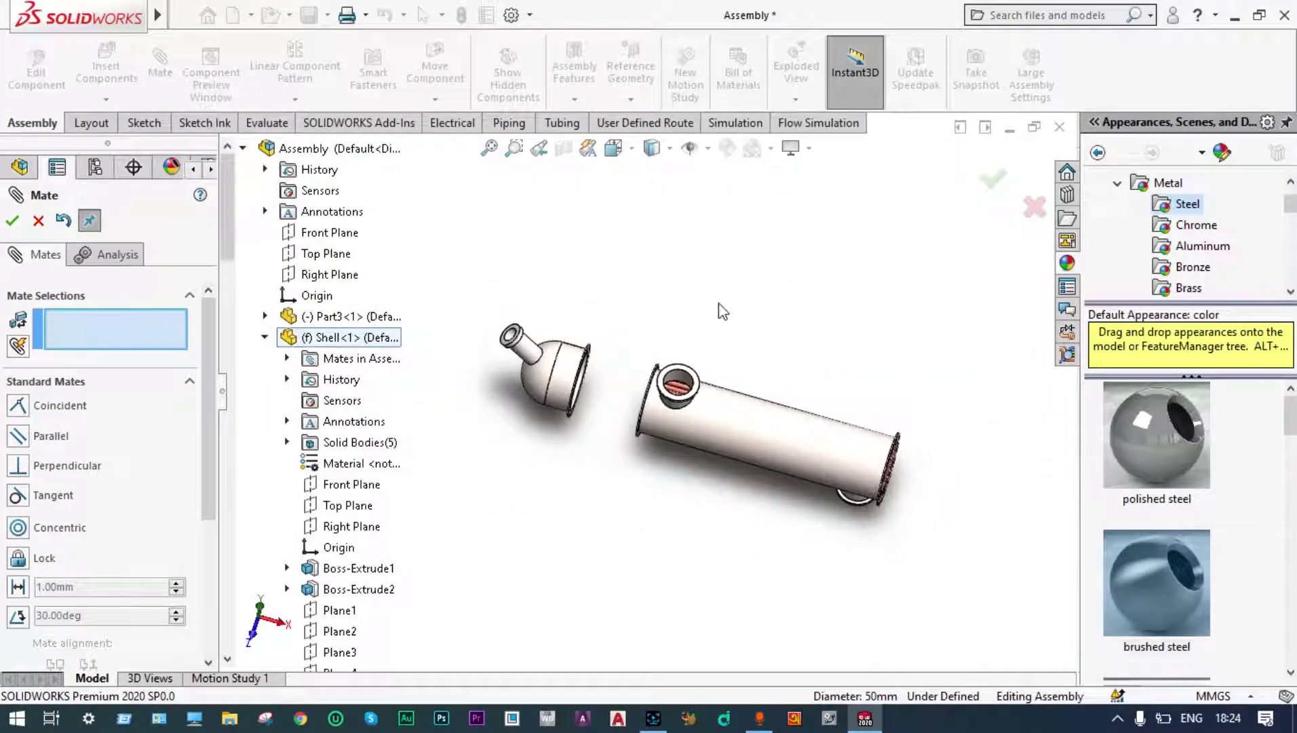
pyautogui.moveTo(713, 266); pyautogui.dragTo(645, 353, button='middle')
pyautogui.scroll(-3, 639, 367)
pyautogui.scroll(-4, 638, 367)
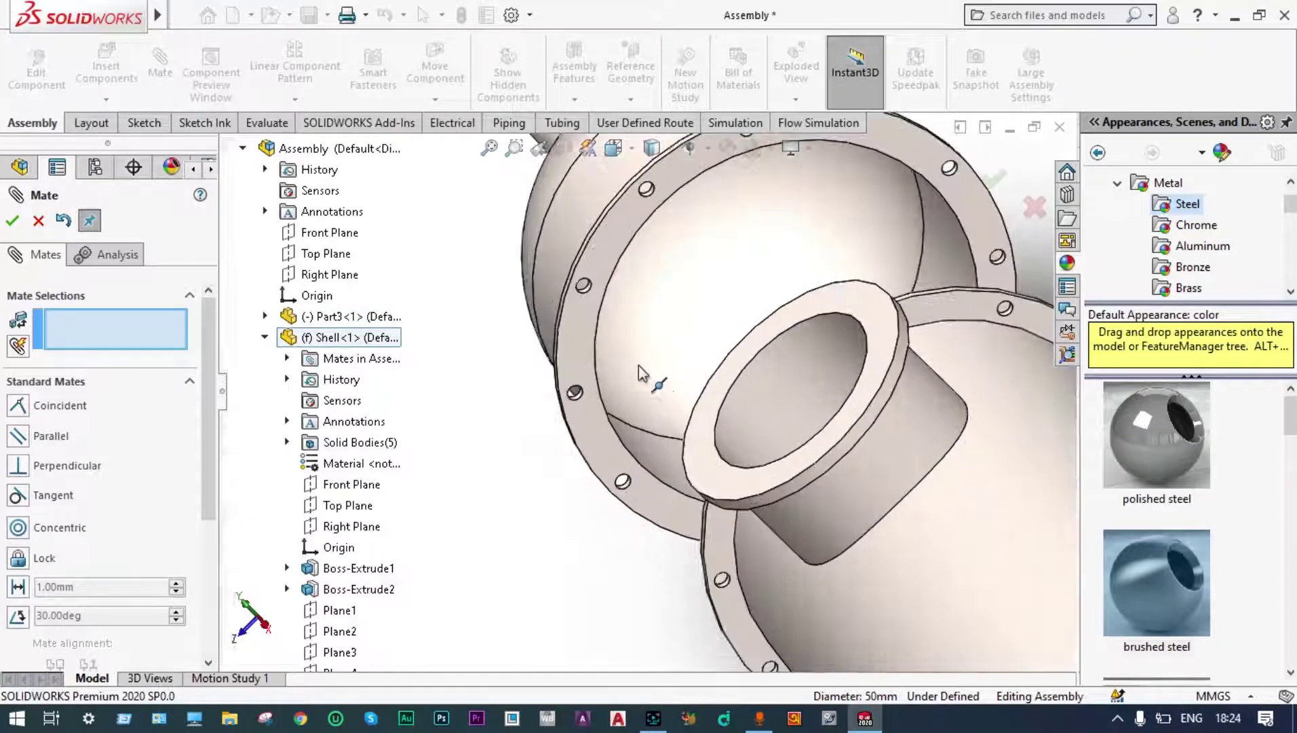
pyautogui.scroll(2, 585, 316)
pyautogui.click(585, 317)
pyautogui.scroll(5, 585, 316)
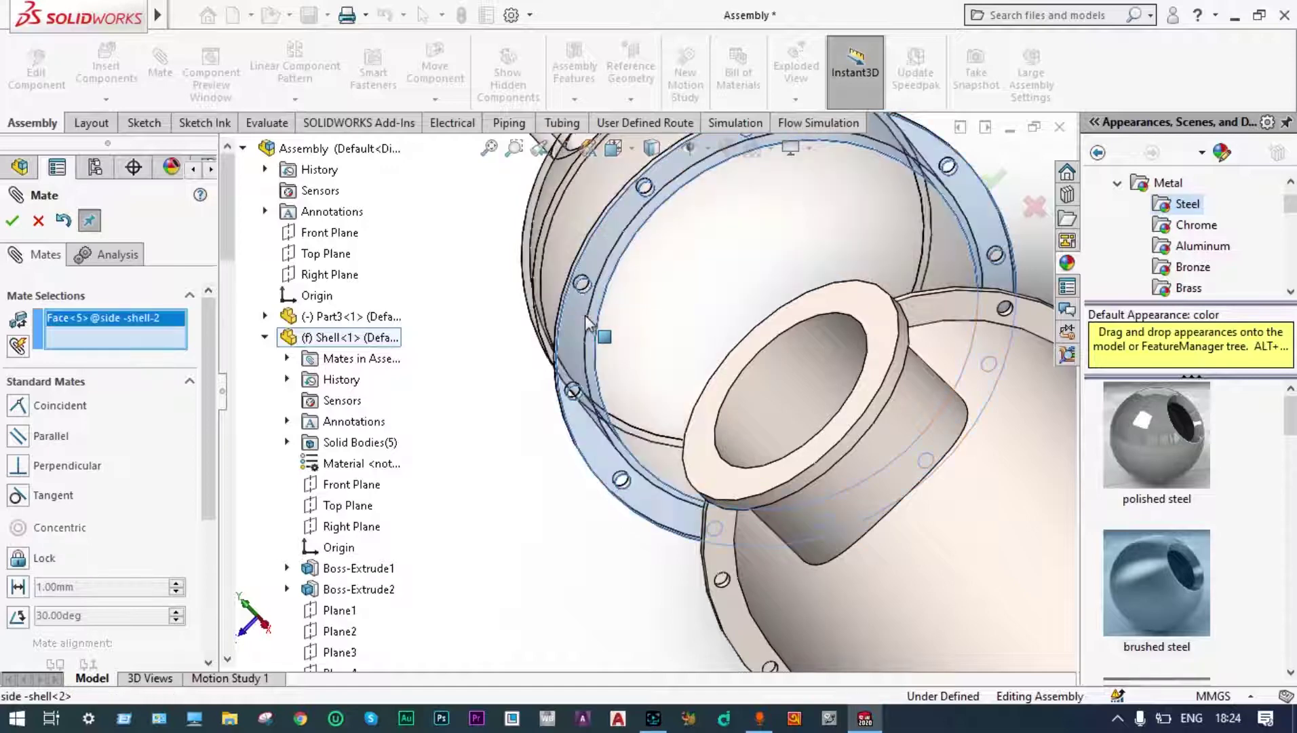
pyautogui.scroll(2, 584, 478)
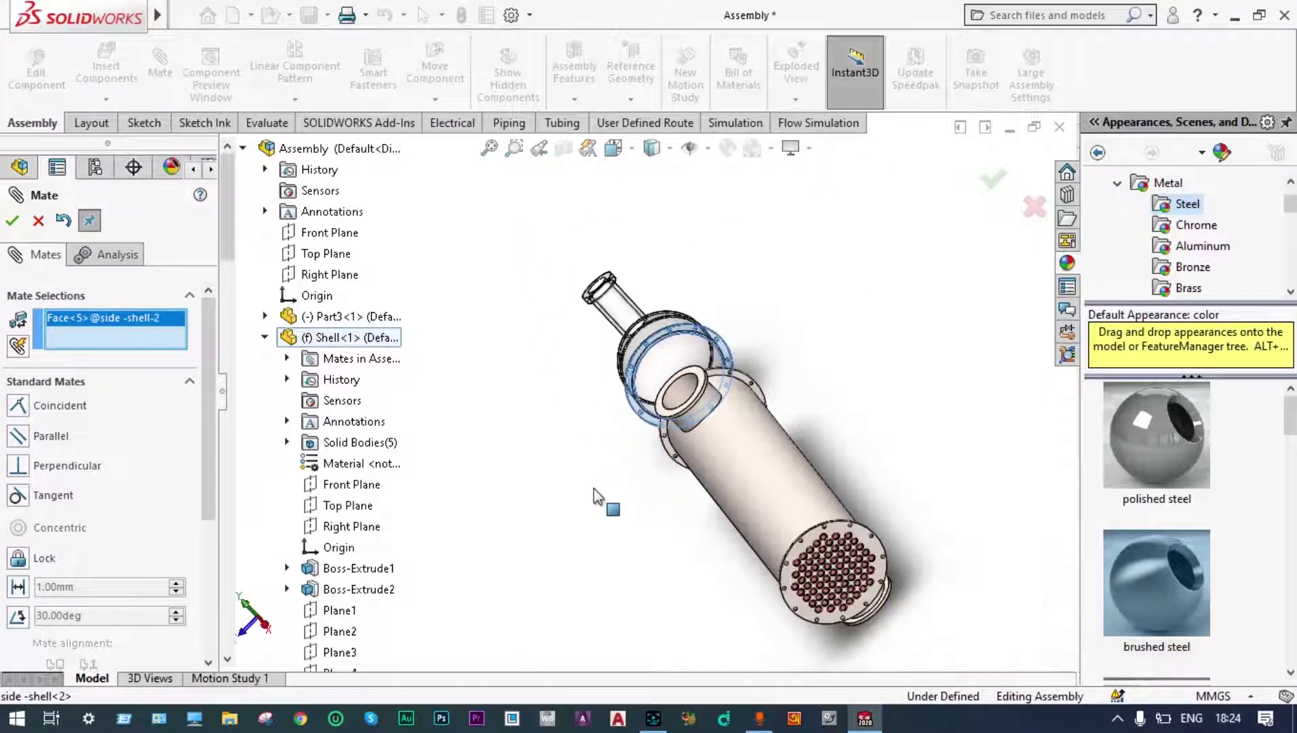
pyautogui.moveTo(594, 464); pyautogui.dragTo(699, 440, button='middle')
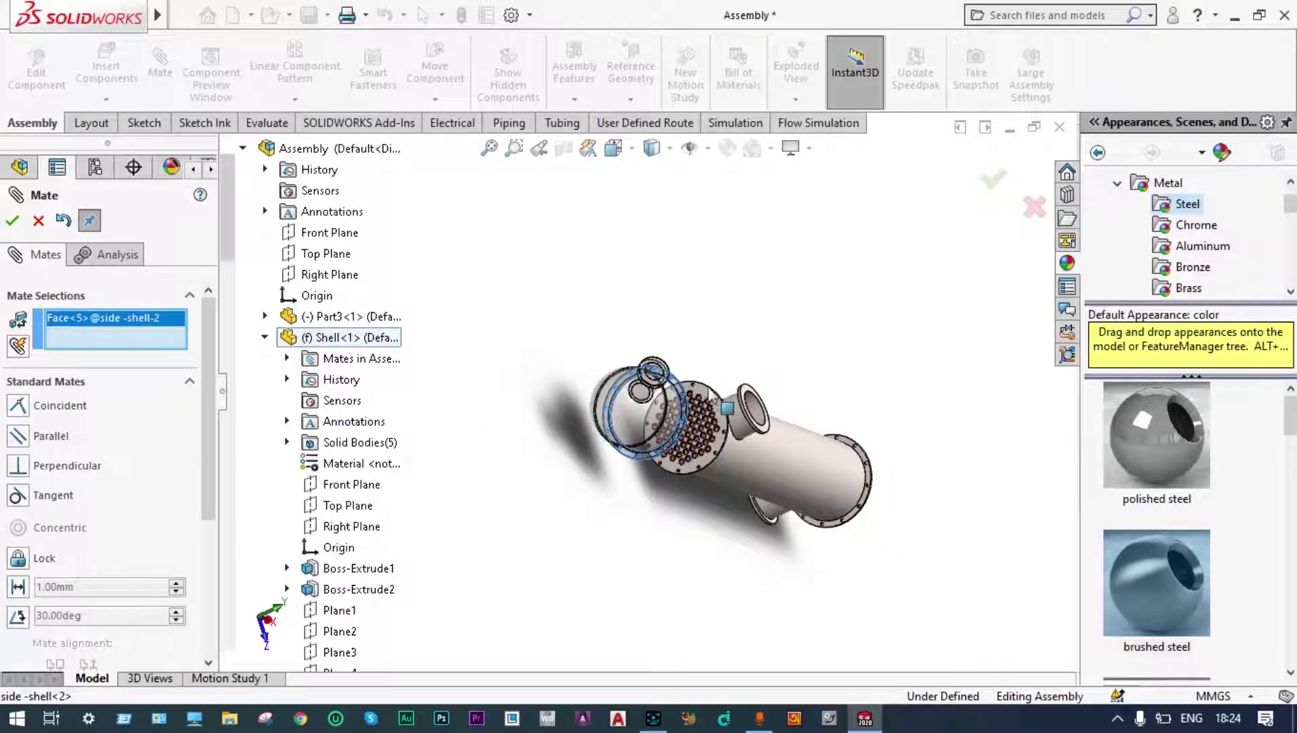
pyautogui.scroll(-5, 730, 419)
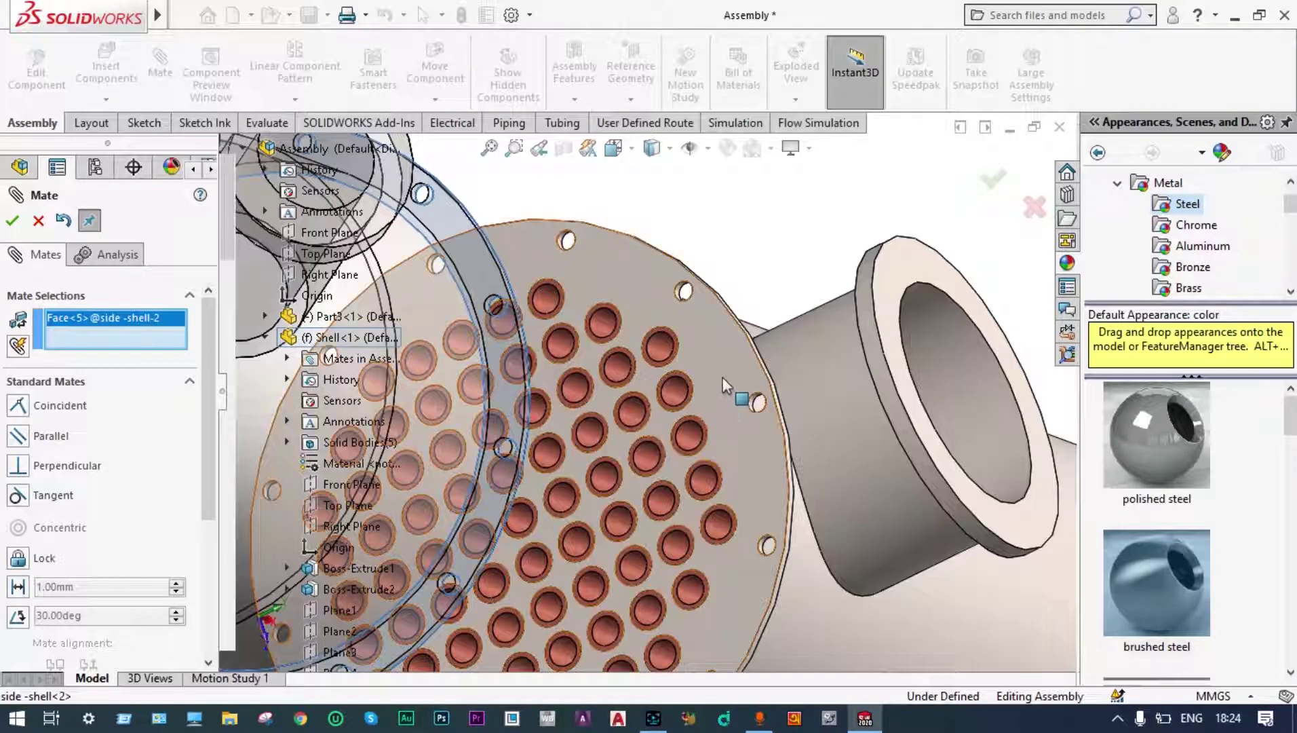
pyautogui.click(723, 385)
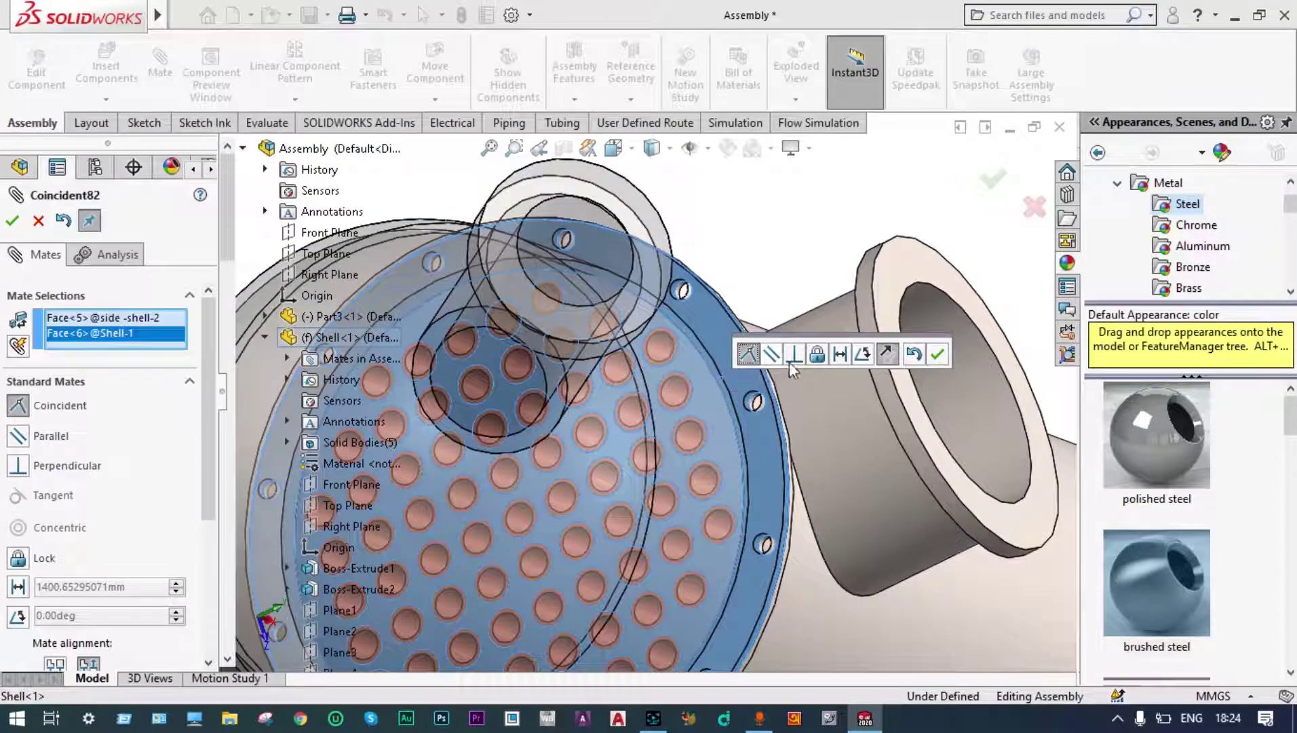
pyautogui.click(937, 354)
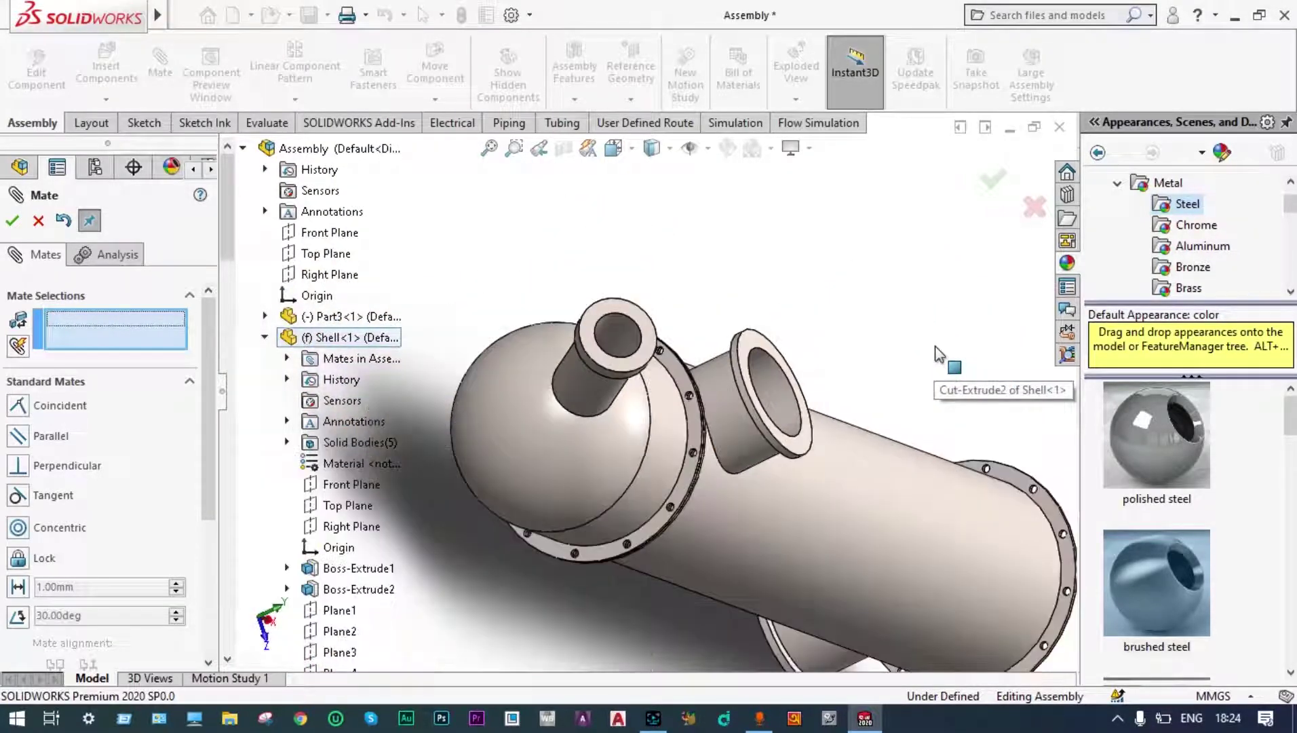
# - Examine the bolt-hole alignment around the joined flanges, including from the Left view, and finish mating
pyautogui.moveTo(860, 290); pyautogui.dragTo(766, 383, button='middle')
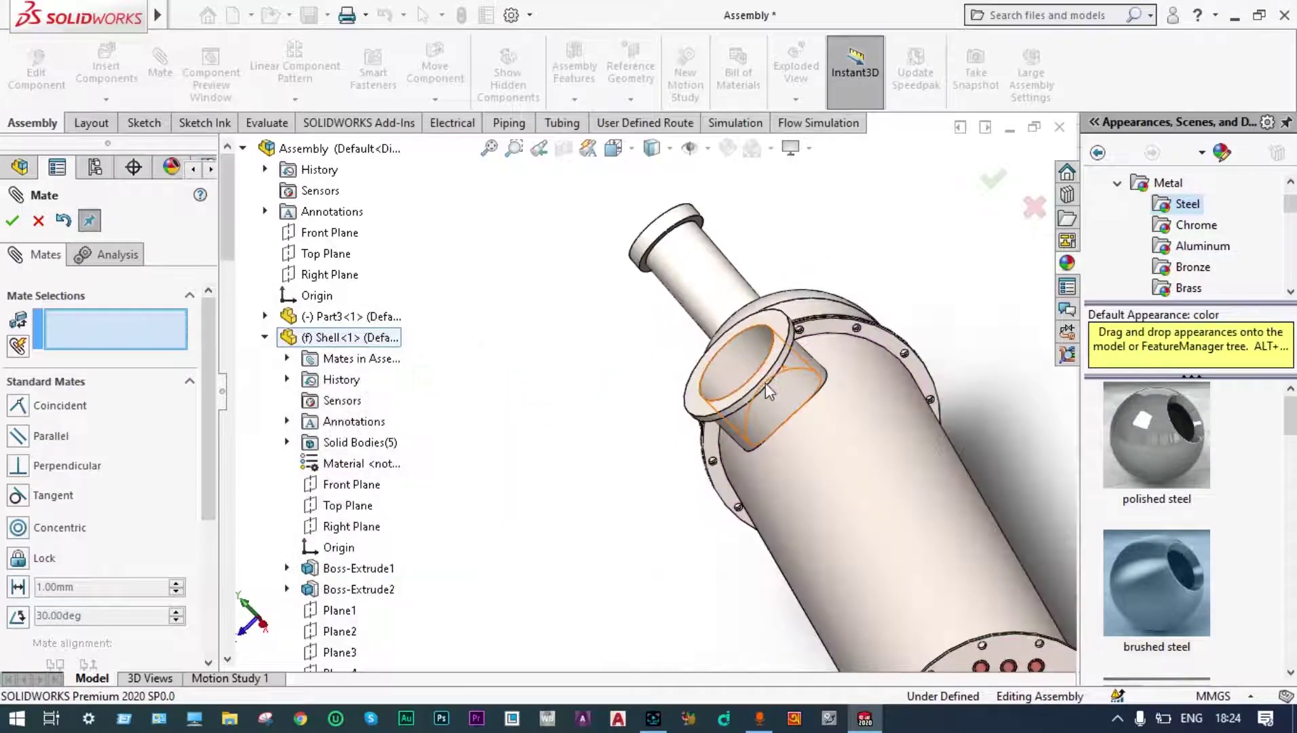
pyautogui.scroll(-5, 836, 339)
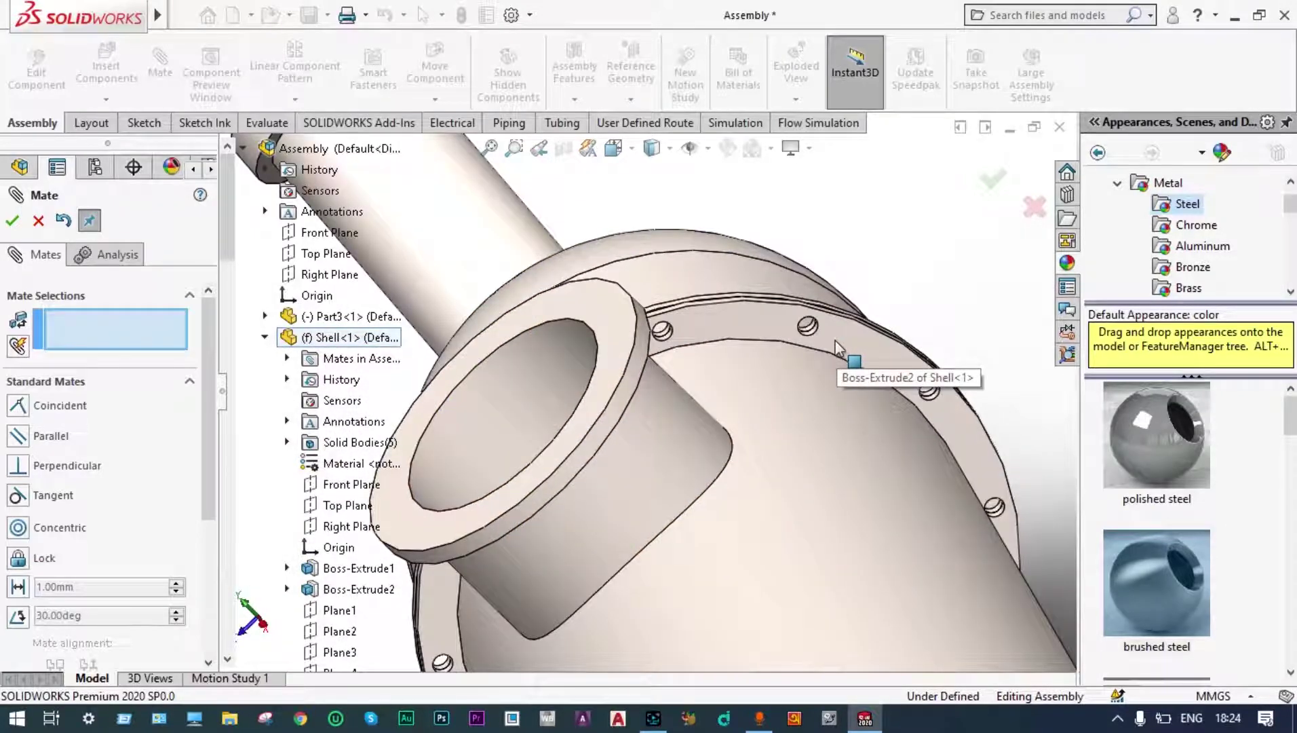
pyautogui.scroll(5, 836, 339)
pyautogui.scroll(1, 836, 339)
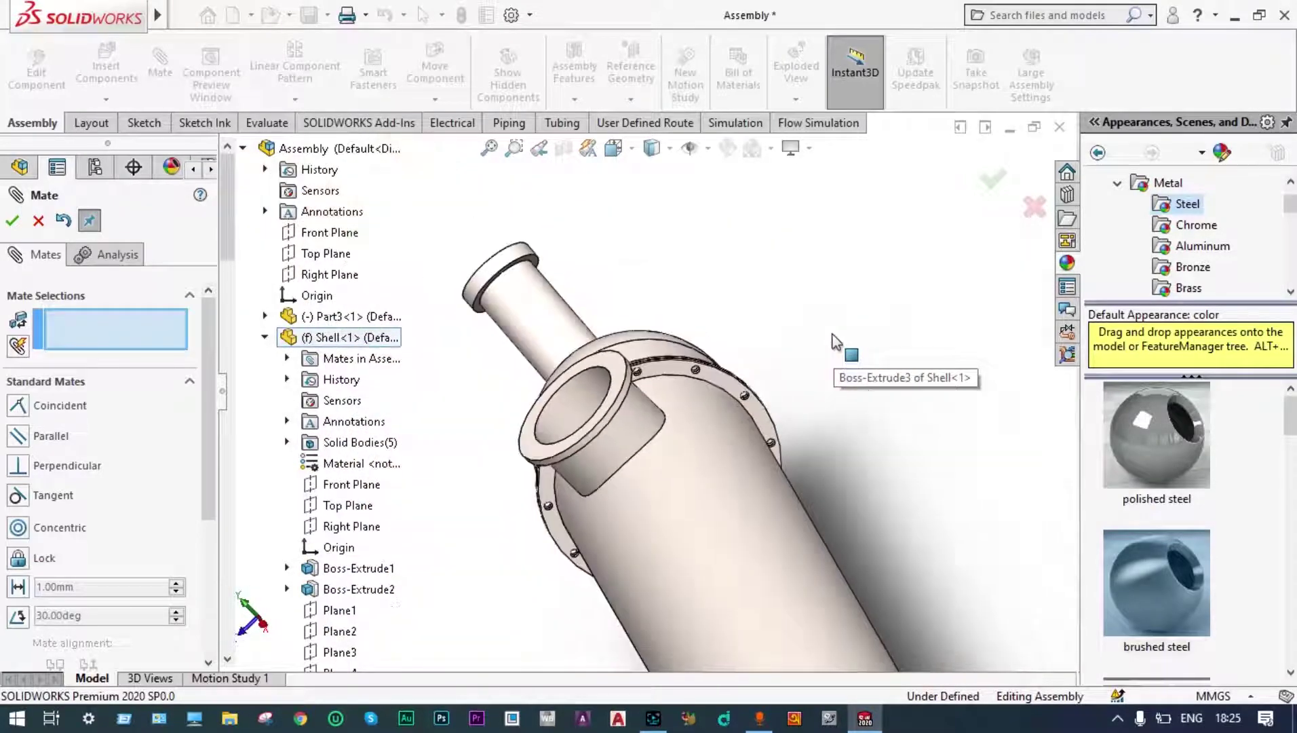
pyautogui.click(633, 149)
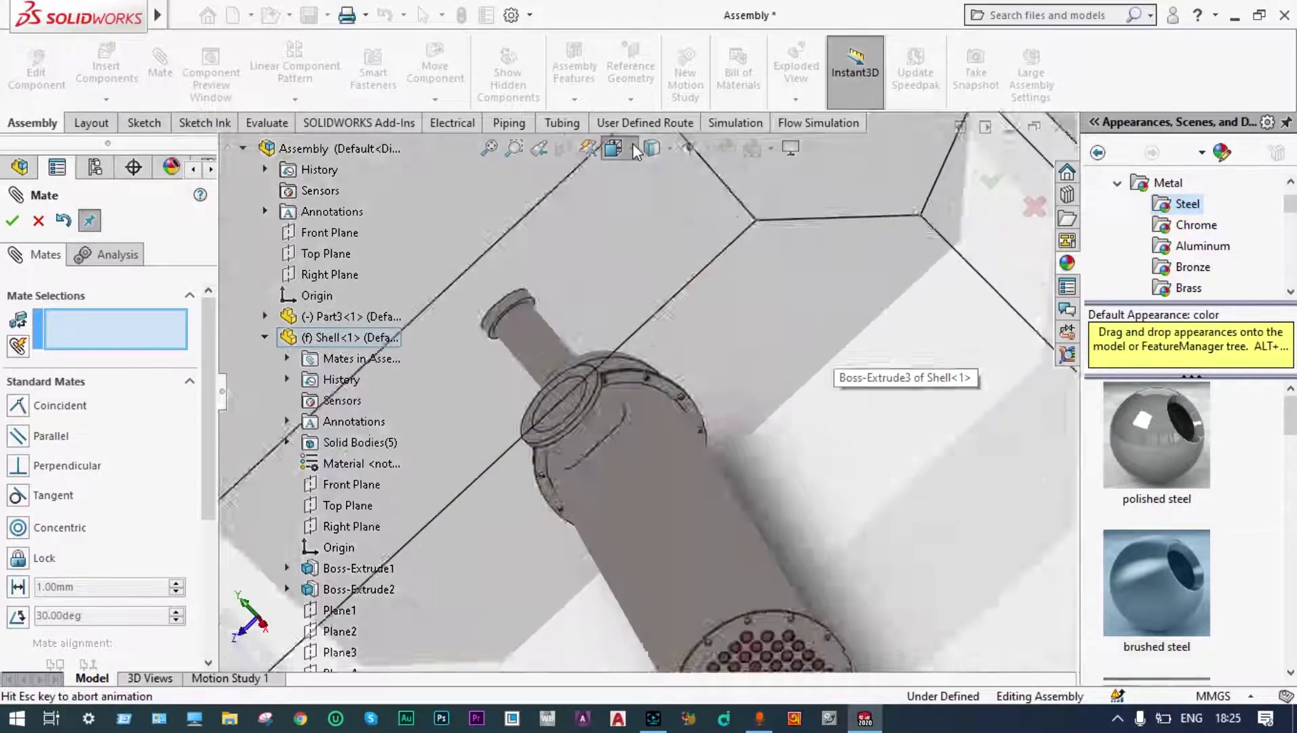
pyautogui.click(615, 228)
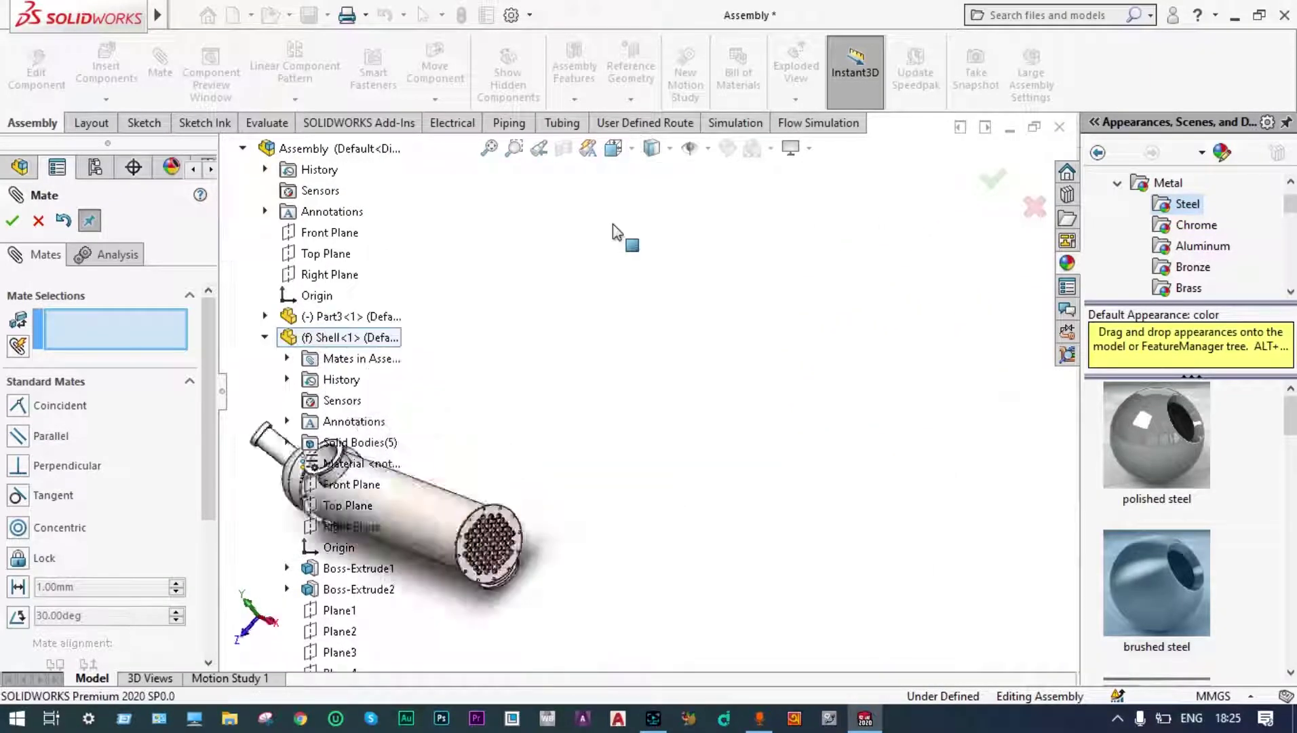
pyautogui.scroll(6, 578, 307)
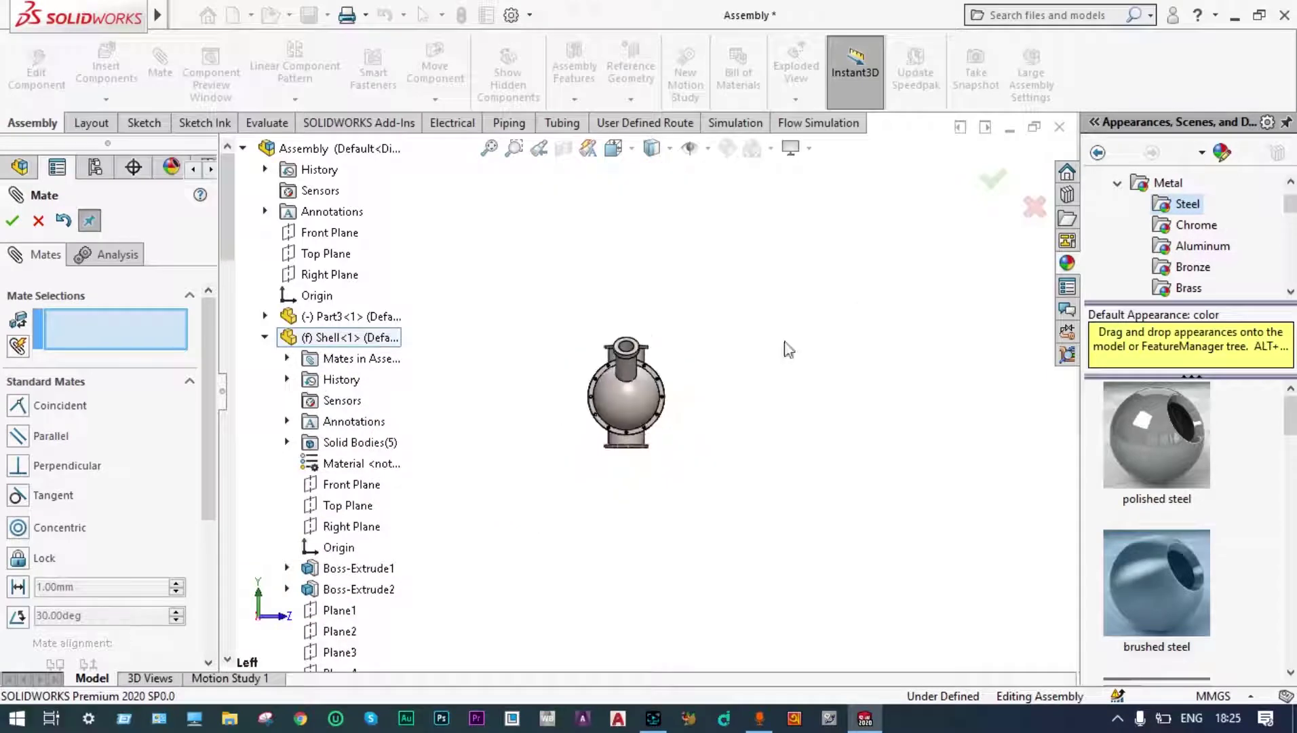
pyautogui.scroll(-5, 636, 406)
pyautogui.scroll(-3, 582, 364)
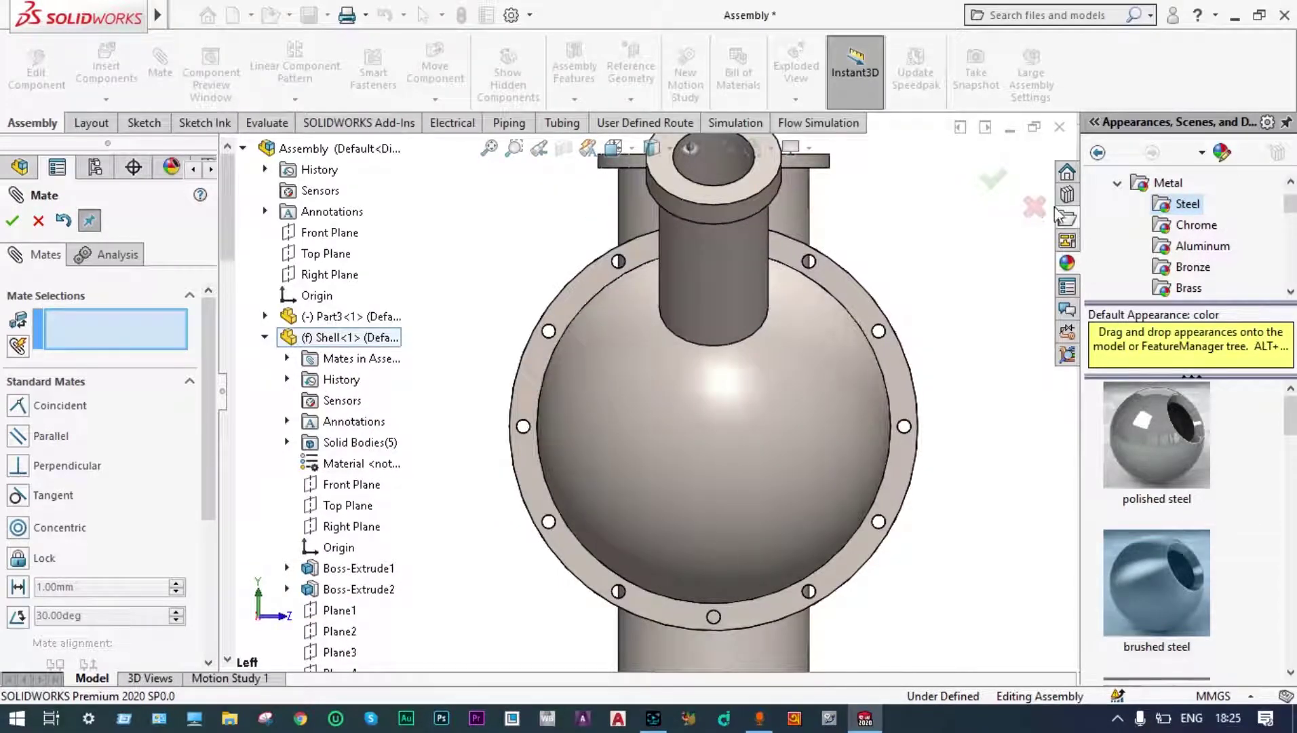
pyautogui.click(992, 180)
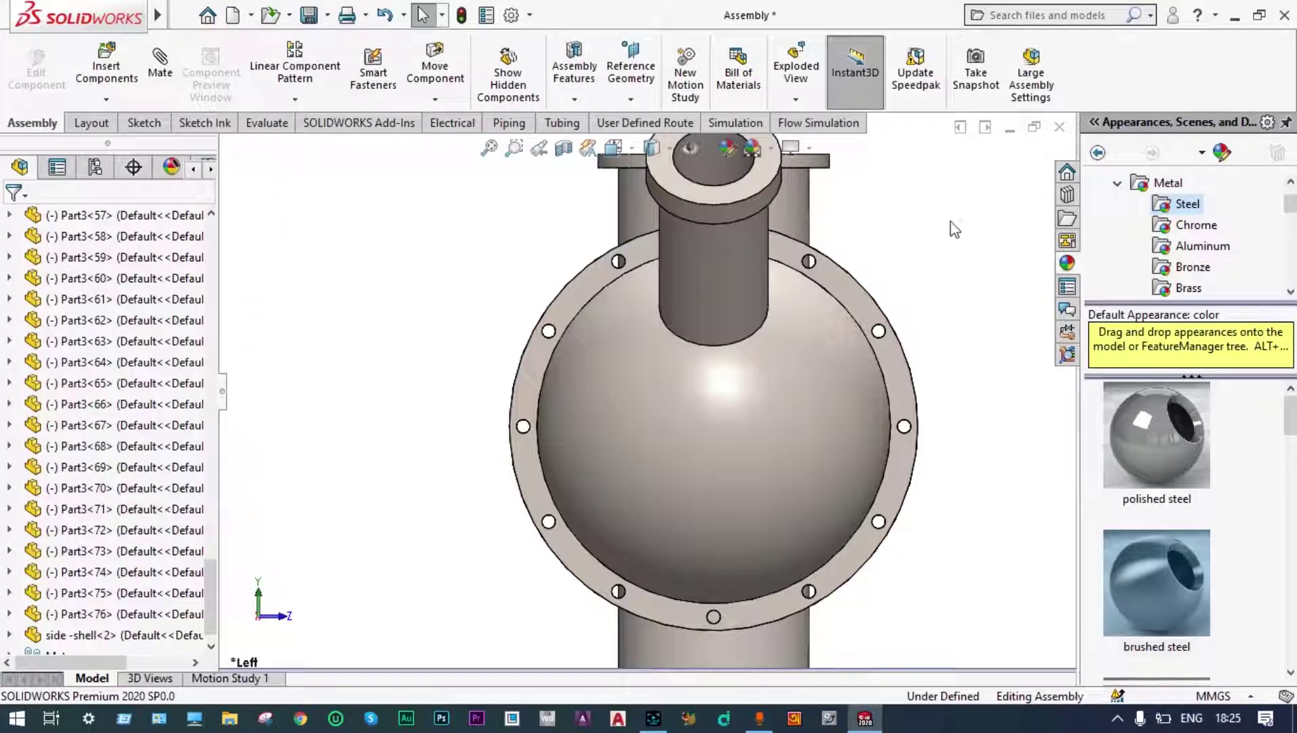
# - Place a copy of the side-shell beyond the open end of the main shell
pyautogui.hotkey('ctrl', '7')
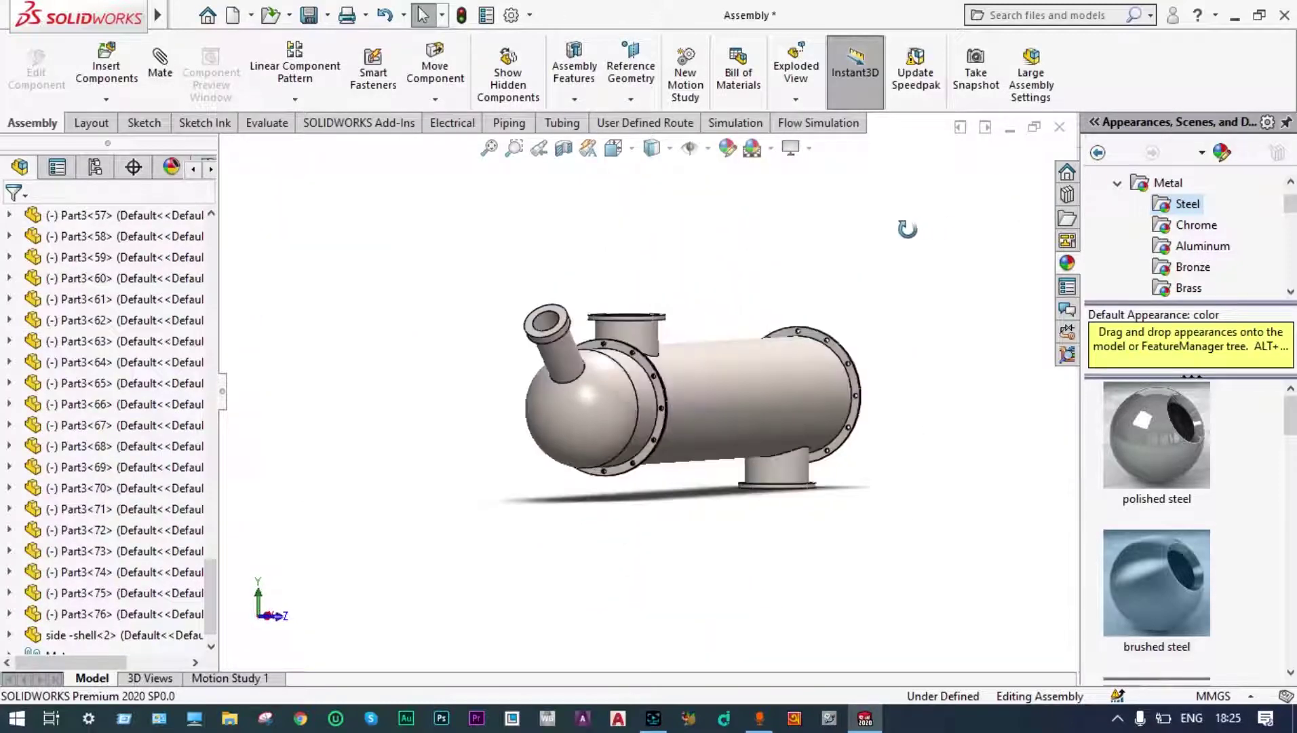
pyautogui.moveTo(908, 229); pyautogui.dragTo(819, 217, button='middle')
pyautogui.scroll(4, 878, 439)
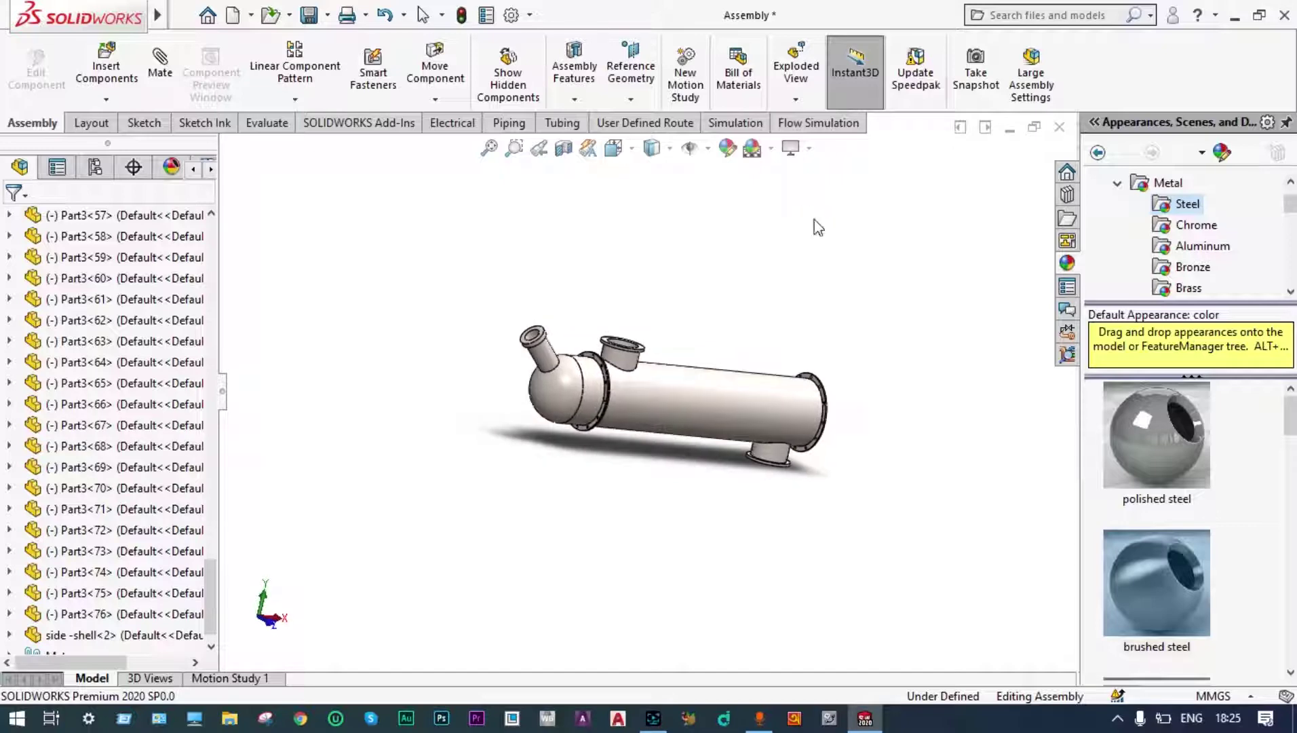
pyautogui.scroll(-2, 843, 444)
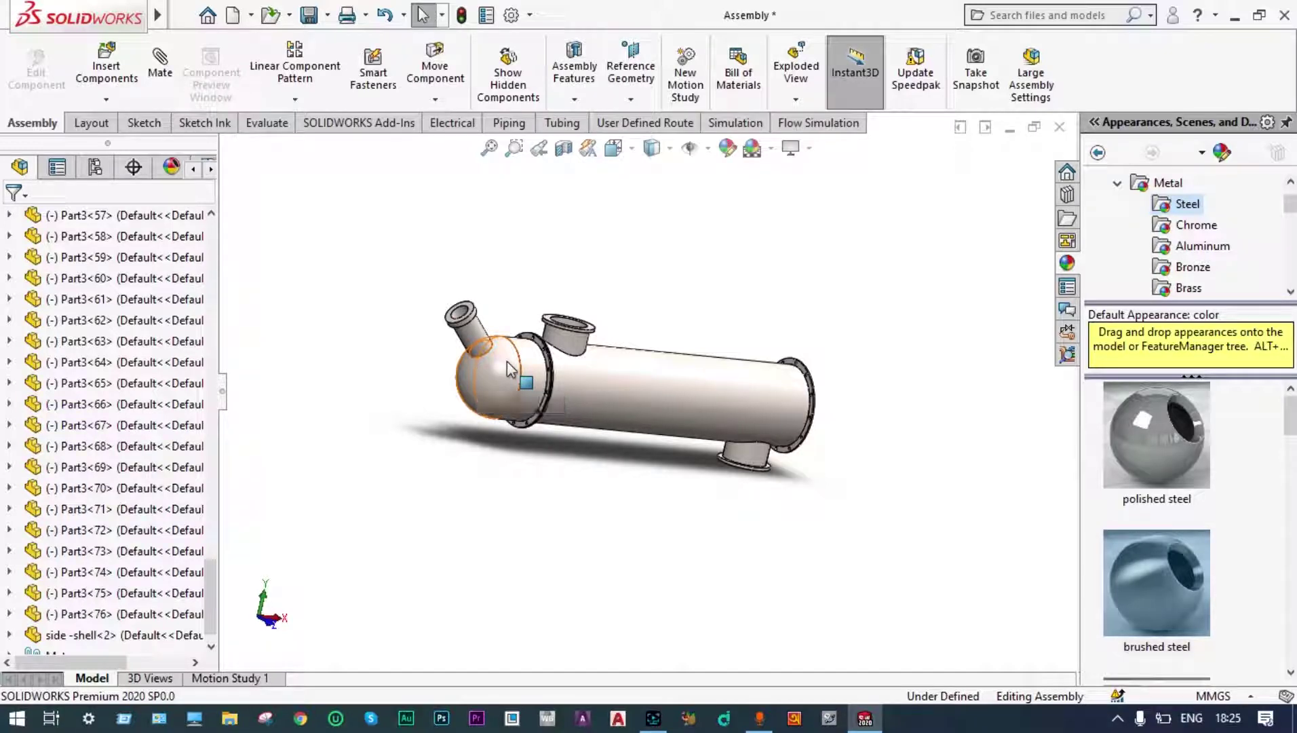
pyautogui.moveTo(510, 370); pyautogui.dragTo(897, 436)
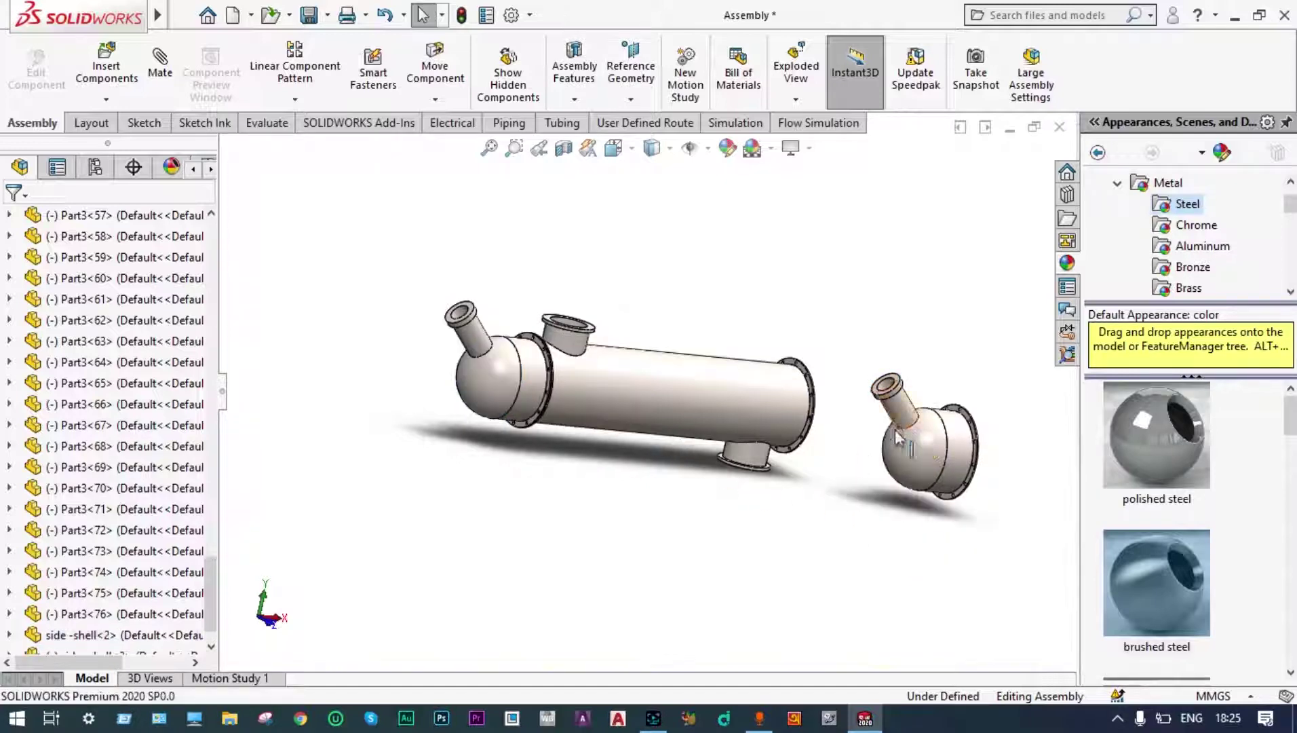
# - Rotate the side-shell copy so its open flange faces the main shell's open end, and shift it roughly in line with the shell
pyautogui.click(433, 99)
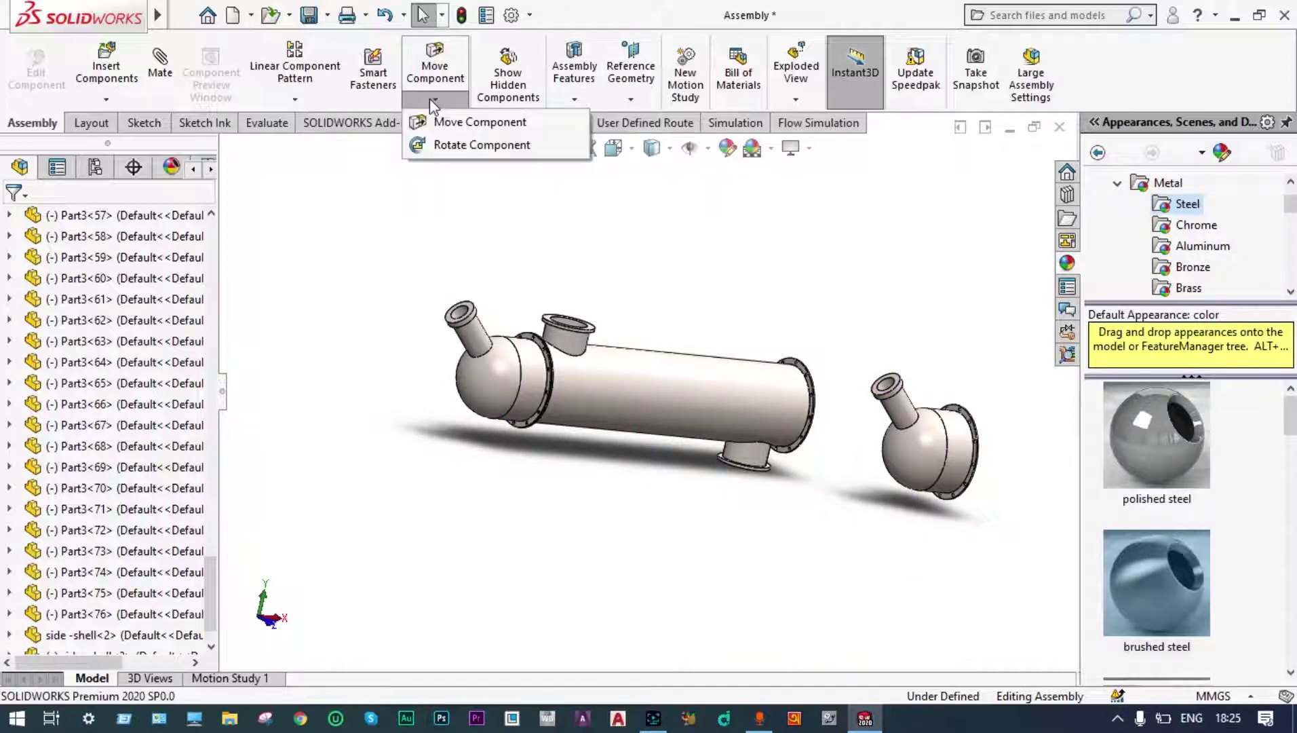
pyautogui.click(439, 146)
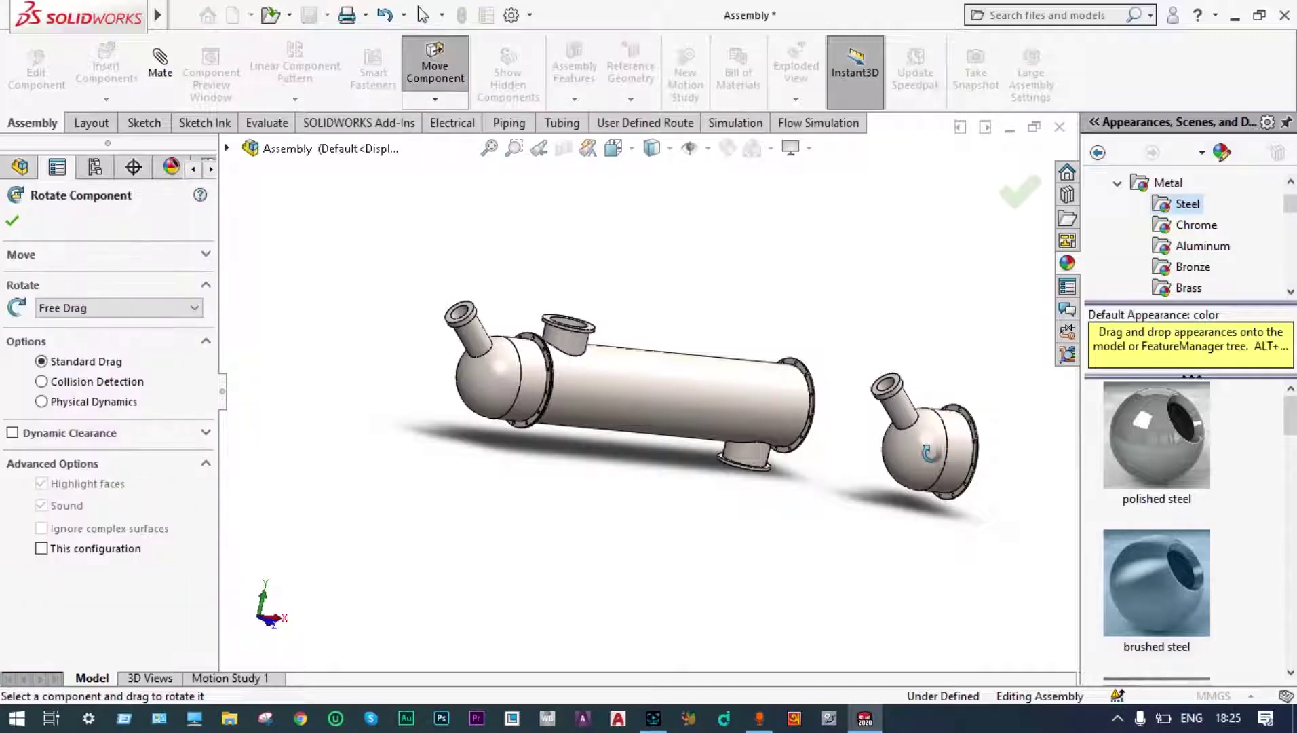
pyautogui.moveTo(926, 451); pyautogui.dragTo(1092, 268)
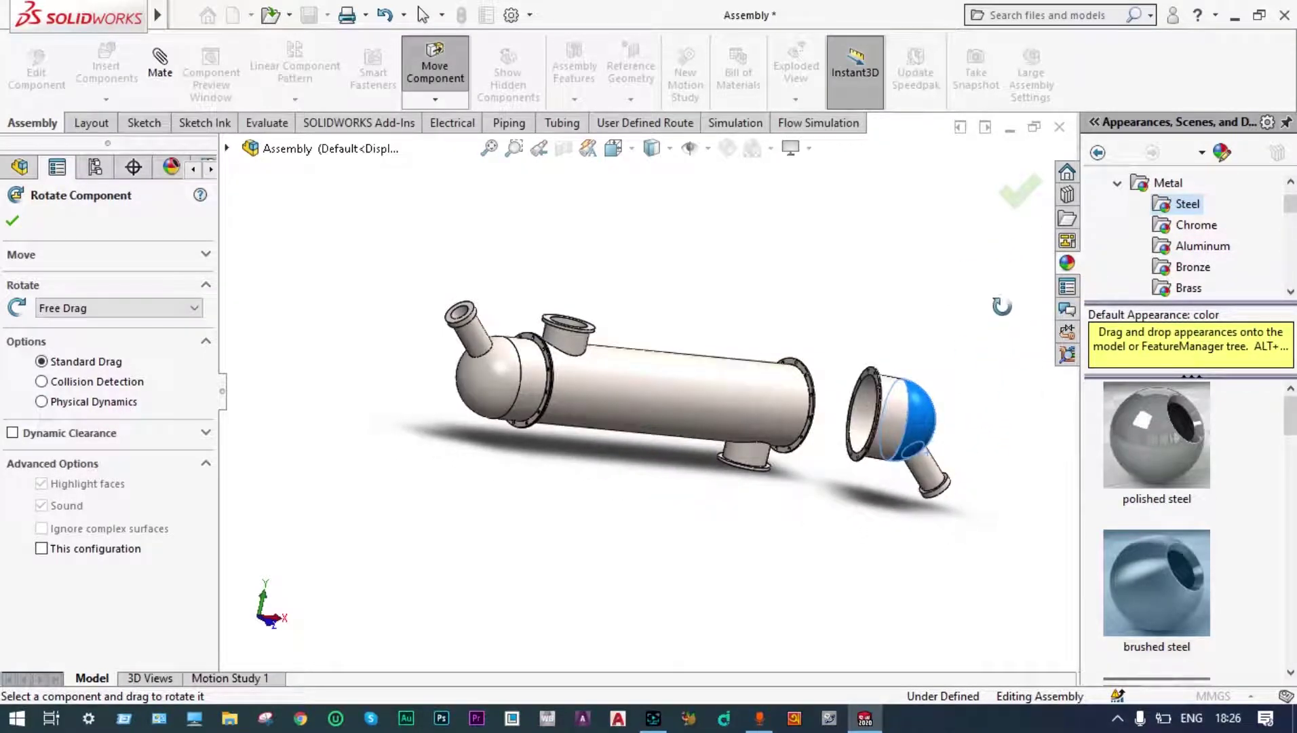
pyautogui.click(1016, 202)
pyautogui.moveTo(882, 407); pyautogui.dragTo(851, 445, button='middle')
pyautogui.scroll(-2, 852, 444)
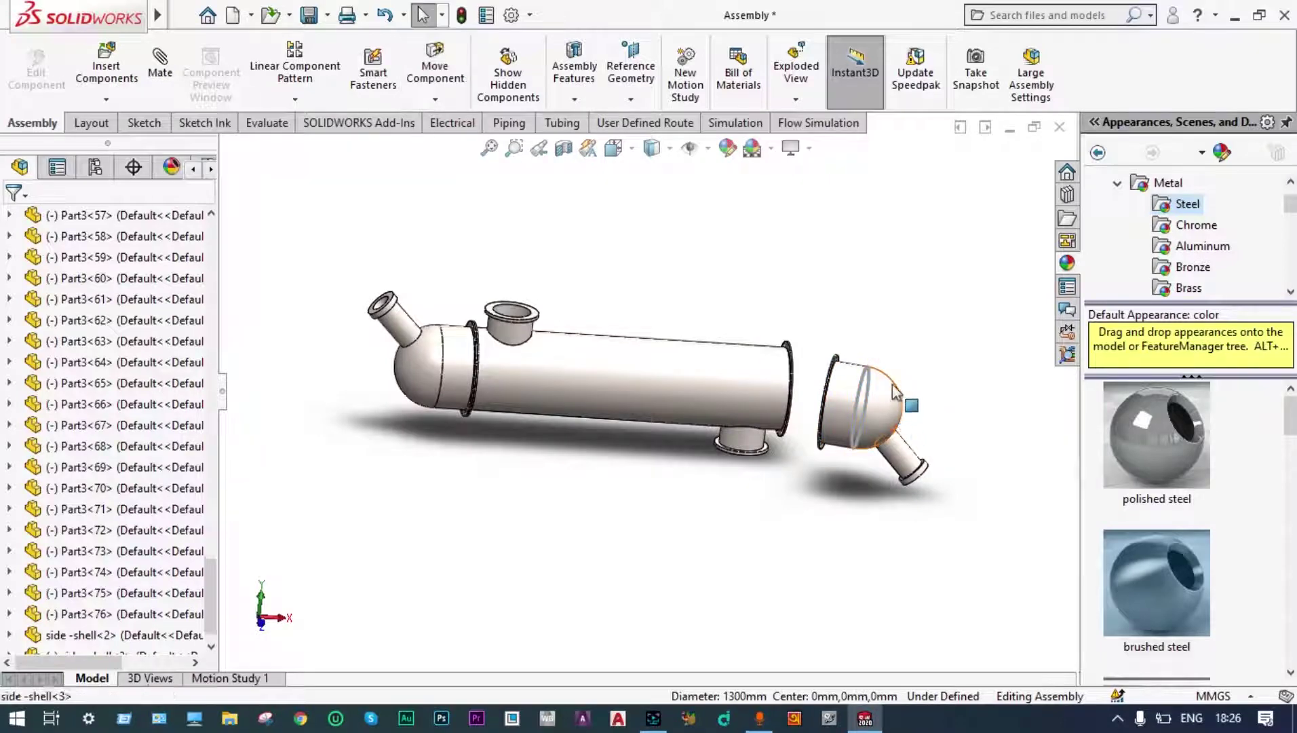
pyautogui.moveTo(862, 378)
pyautogui.mouseDown()
pyautogui.moveTo(900, 349)
pyautogui.moveTo(882, 384)
pyautogui.mouseUp()
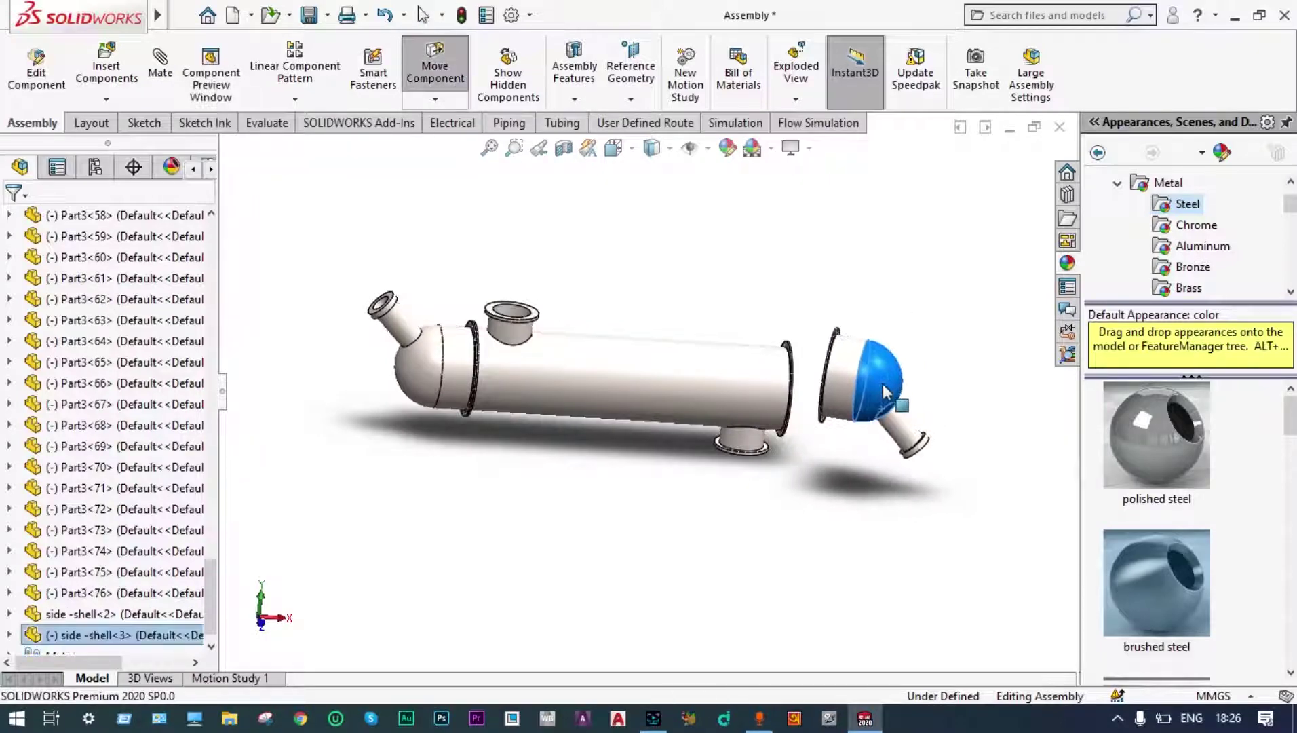
pyautogui.click(935, 293)
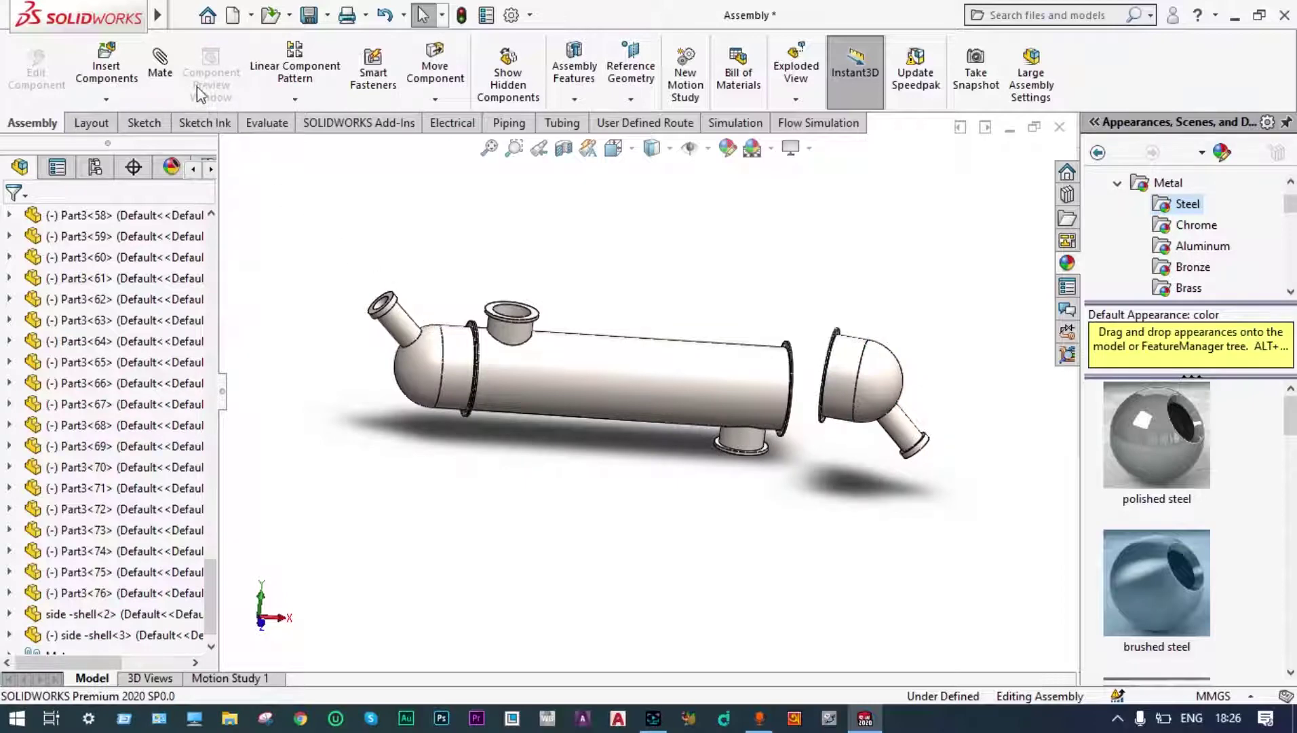
# - Add a concentric mate between the main shell's and the side-shell copy's cylindrical faces, and slide the copy out beyond the shell's open end
pyautogui.click(161, 68)
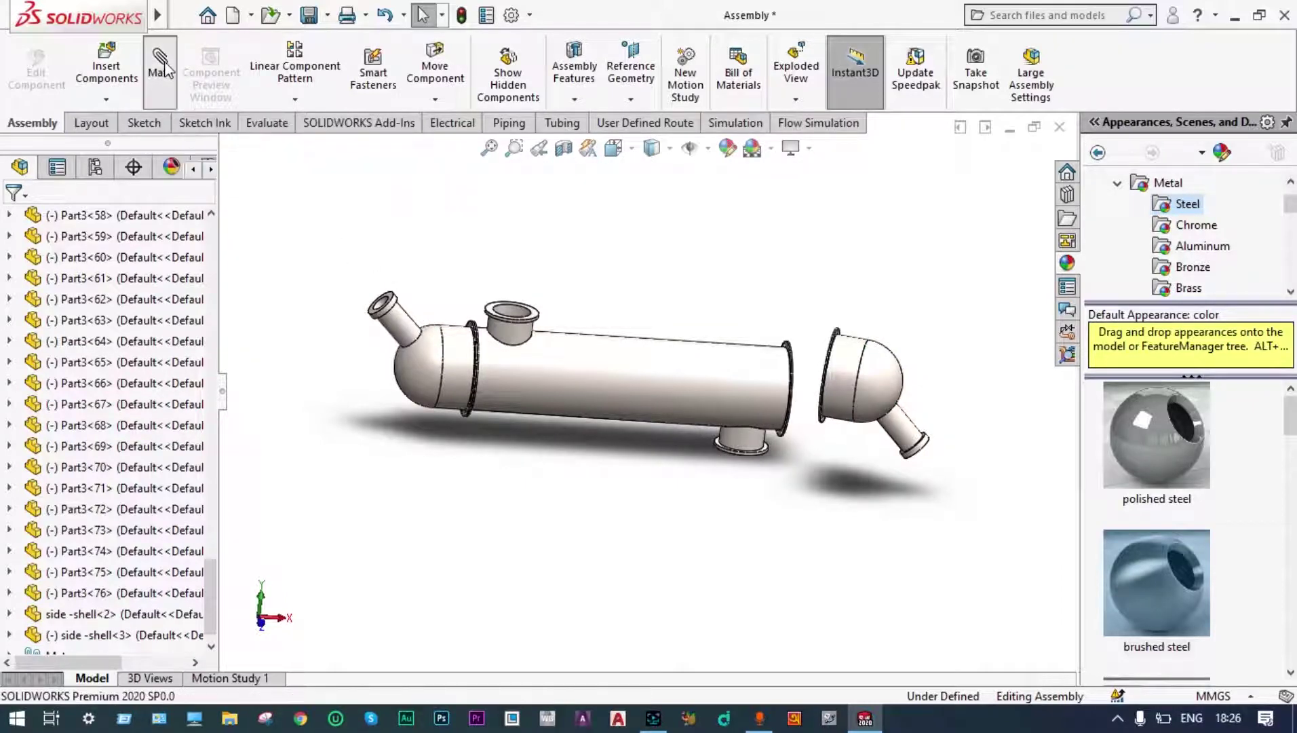
pyautogui.click(669, 389)
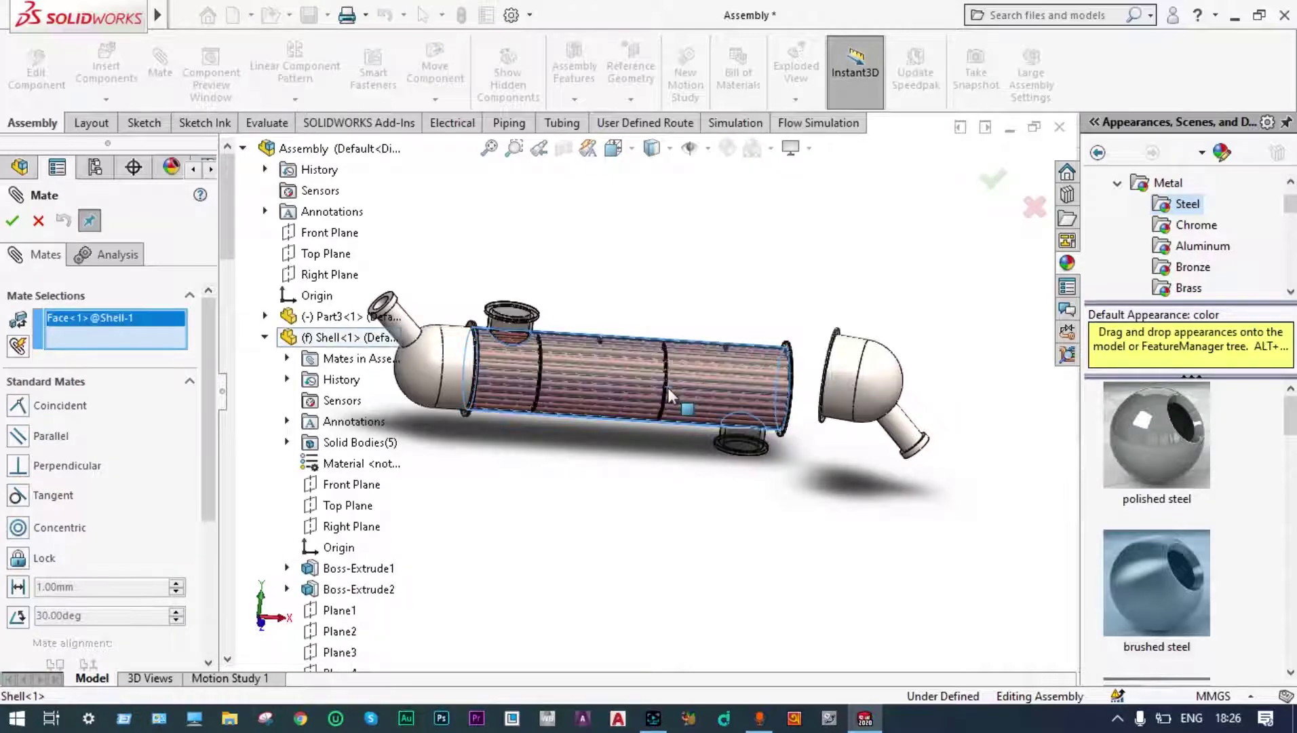
pyautogui.click(848, 388)
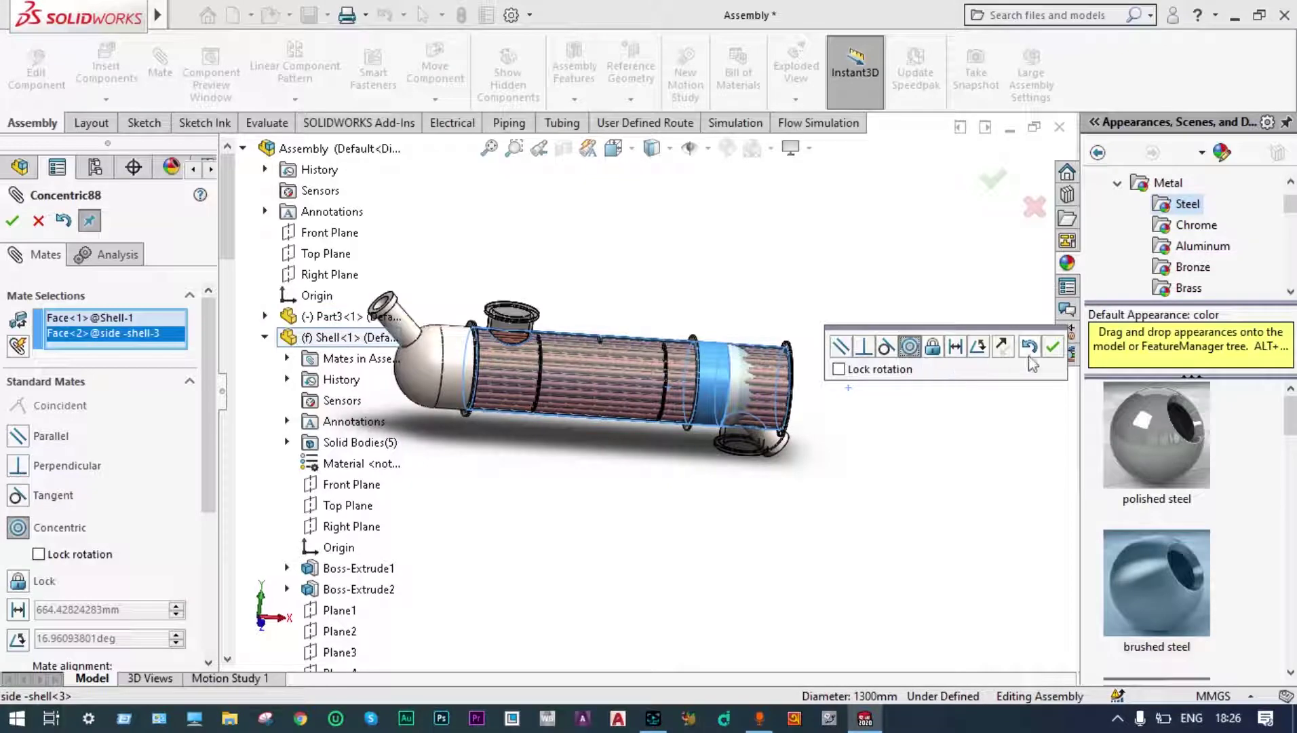
pyautogui.click(1053, 348)
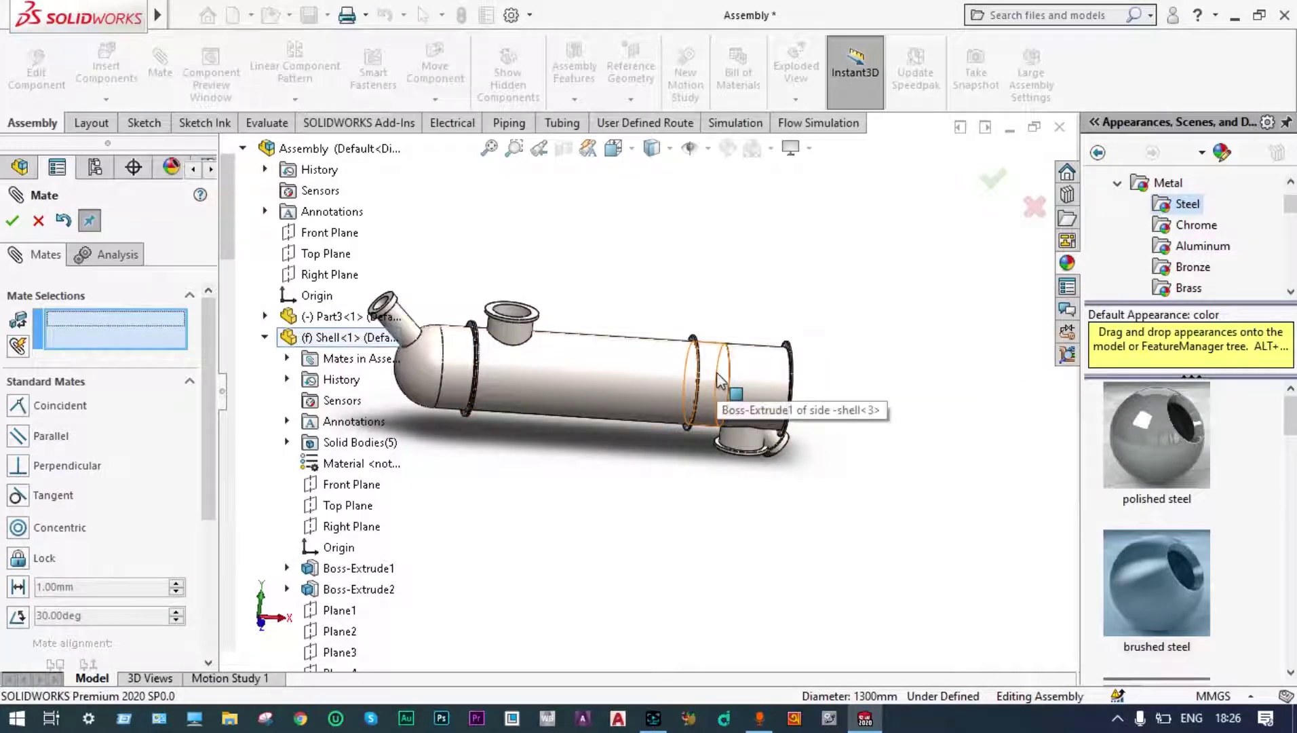
pyautogui.moveTo(753, 388); pyautogui.dragTo(953, 397)
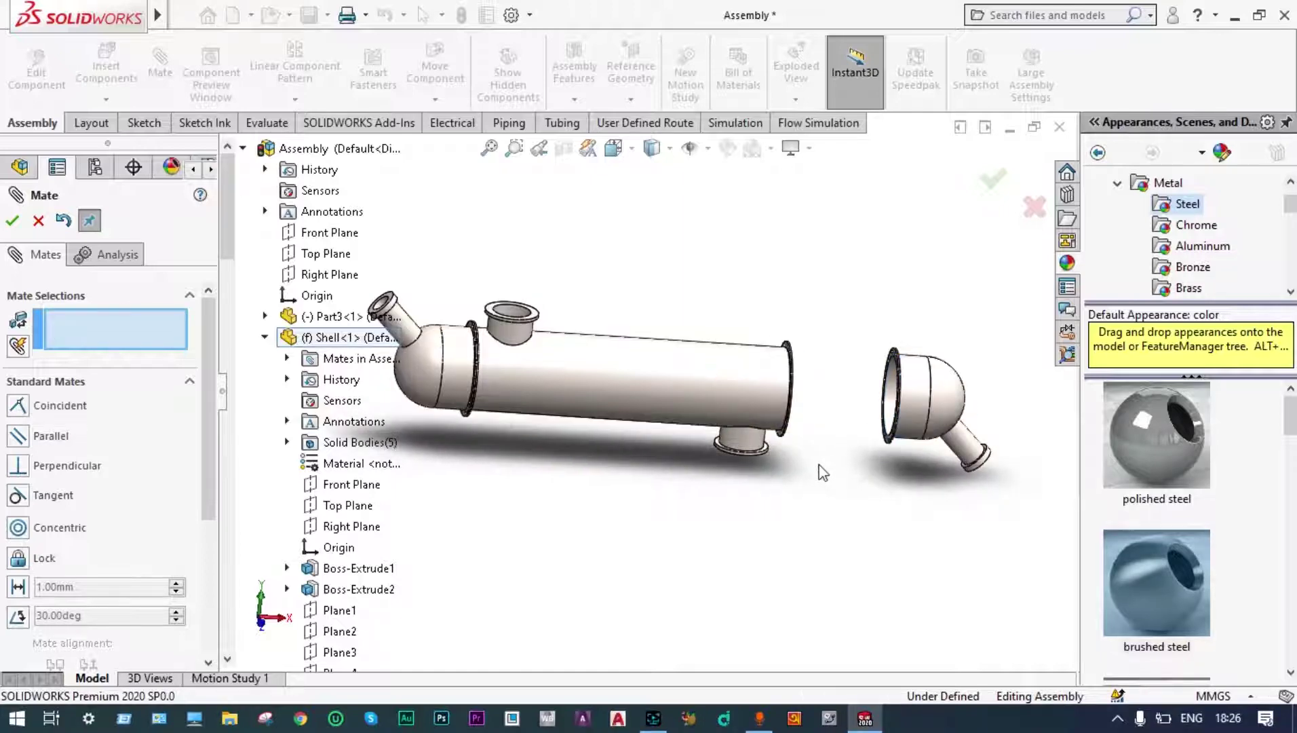
# - Add a concentric mate between a bolt hole in the main shell's open-end flange and a bolt hole in the side-shell copy's flange
pyautogui.moveTo(800, 464); pyautogui.dragTo(723, 485, button='middle')
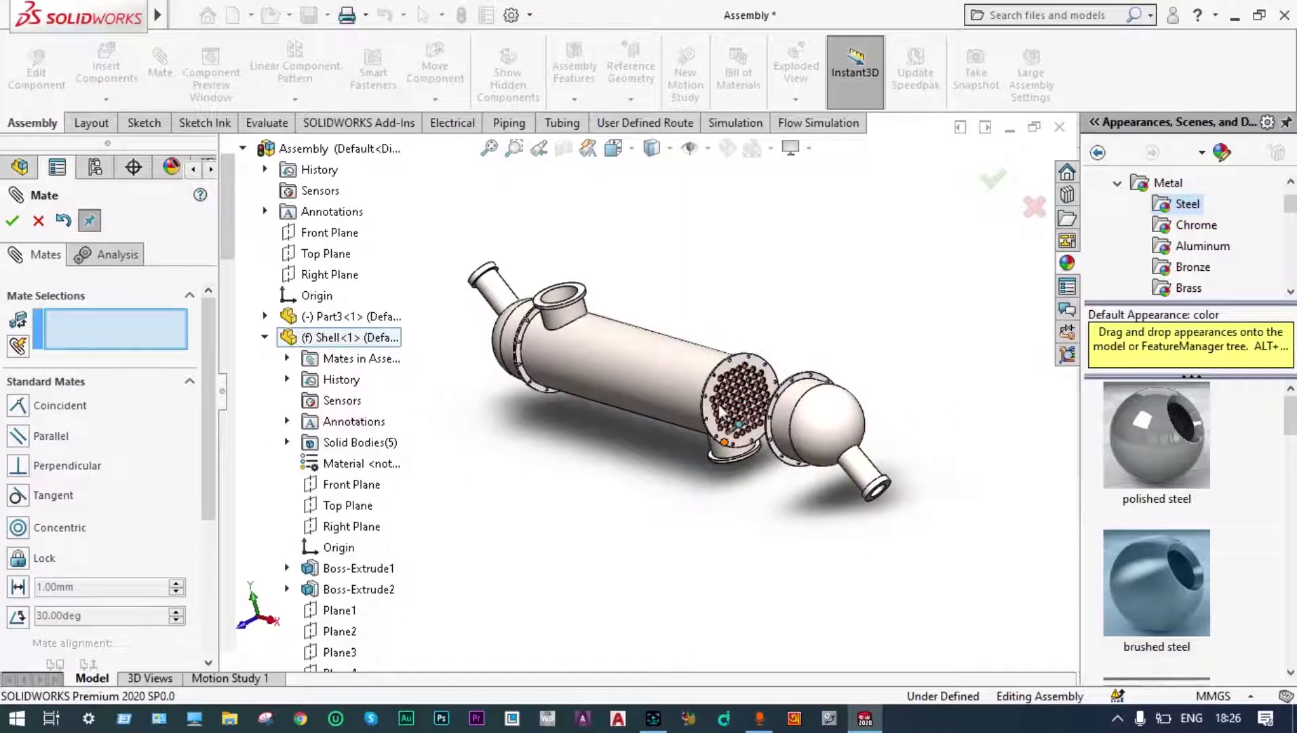
pyautogui.scroll(-5, 733, 343)
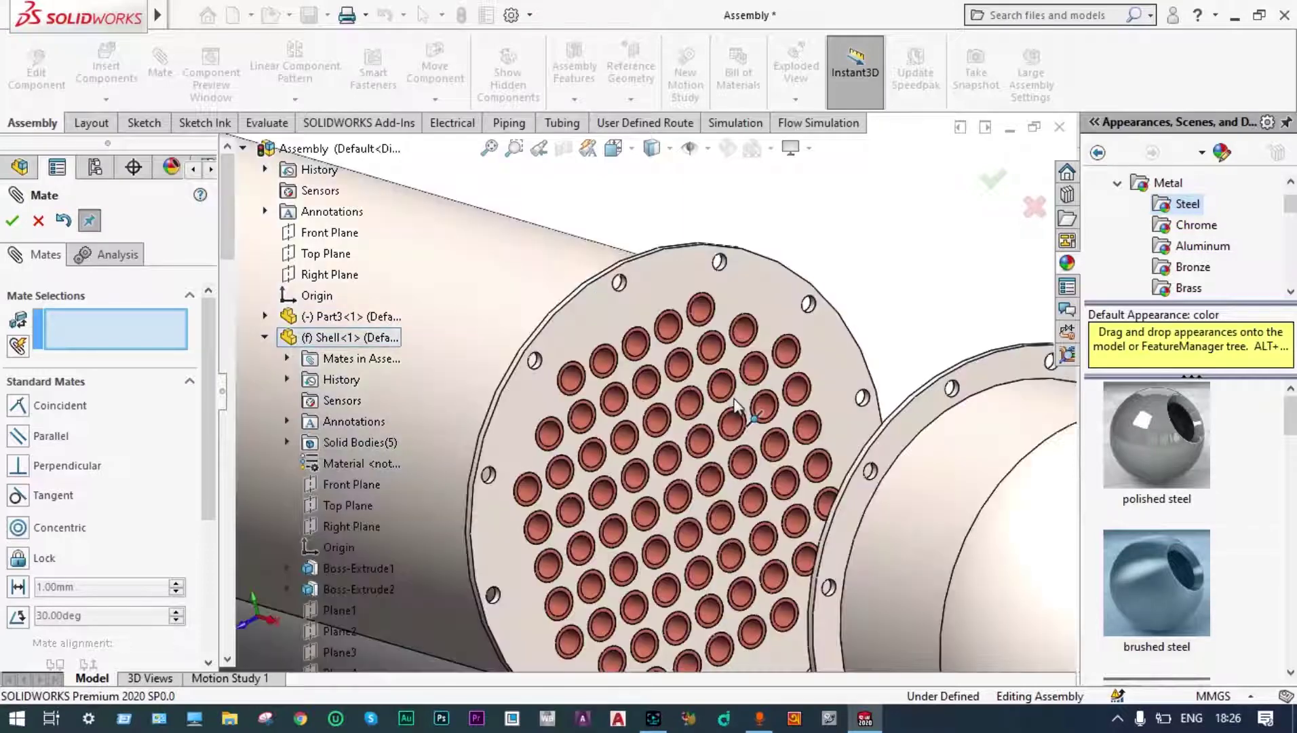
pyautogui.scroll(-2, 700, 329)
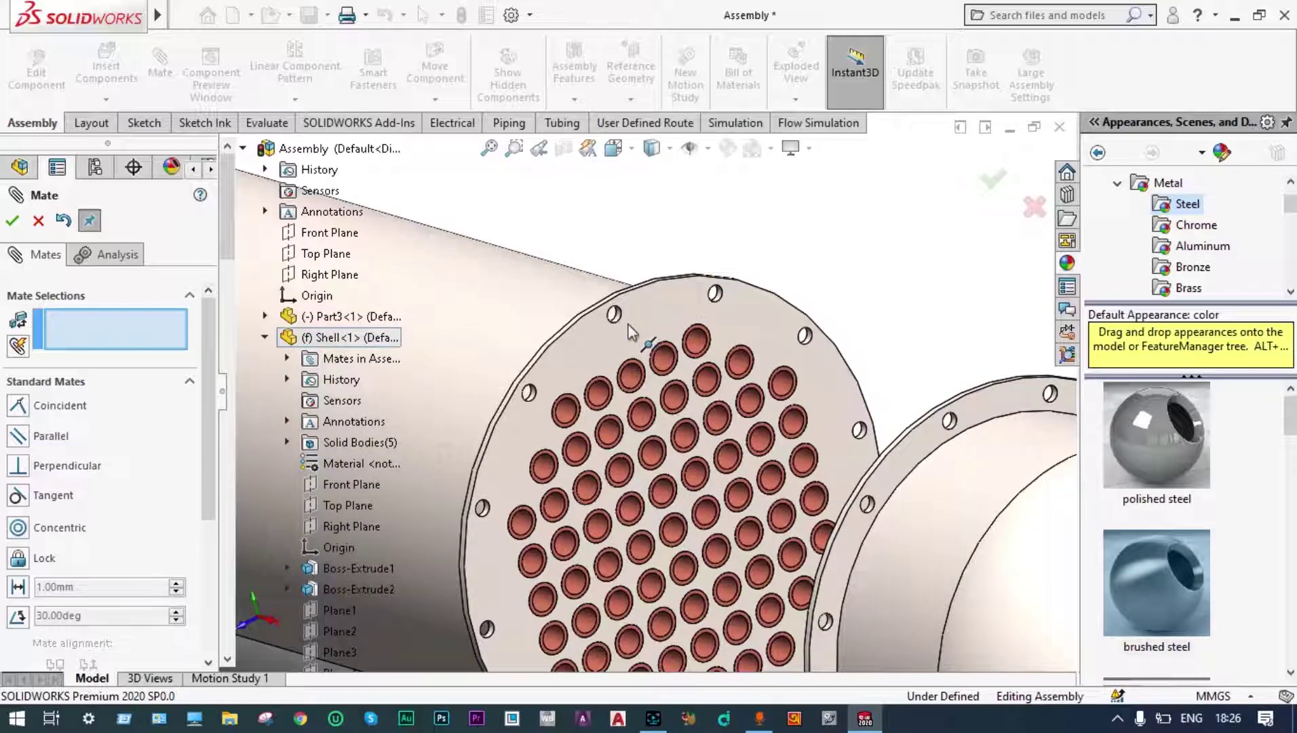
pyautogui.scroll(-4, 631, 333)
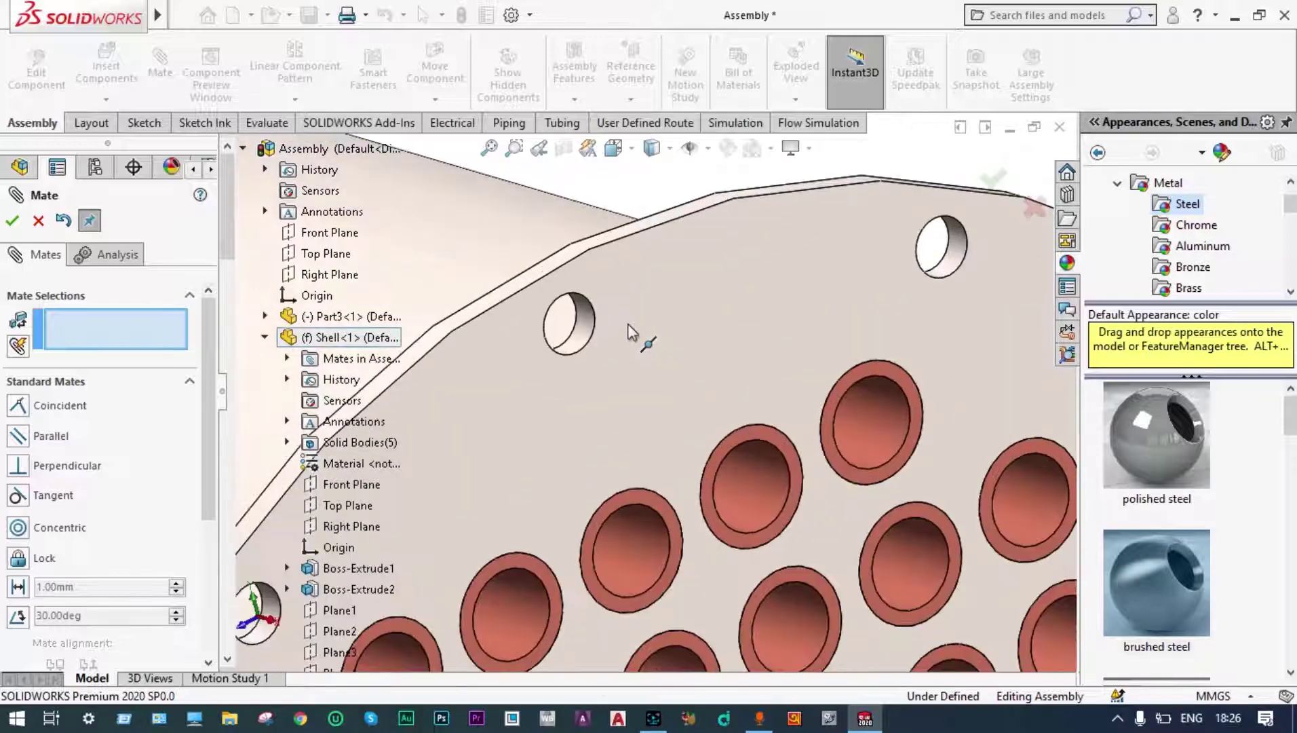
pyautogui.click(574, 339)
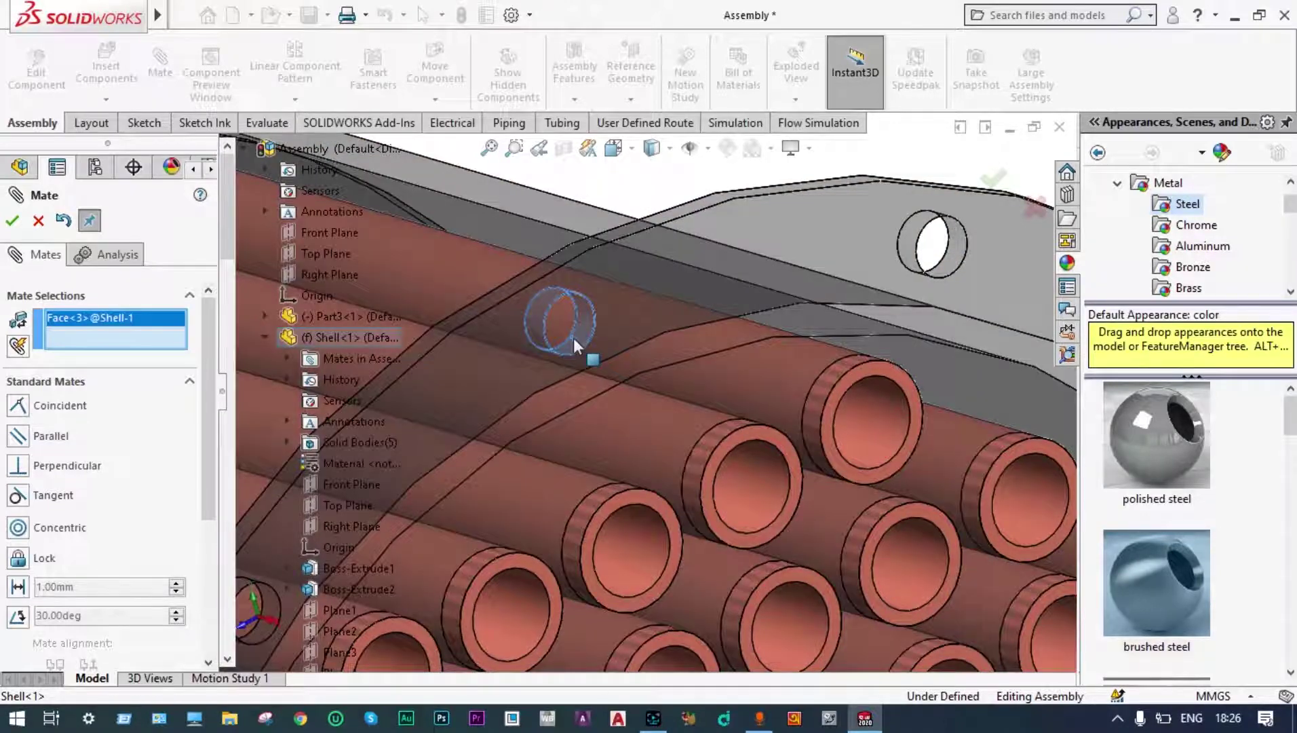
pyautogui.scroll(6, 573, 337)
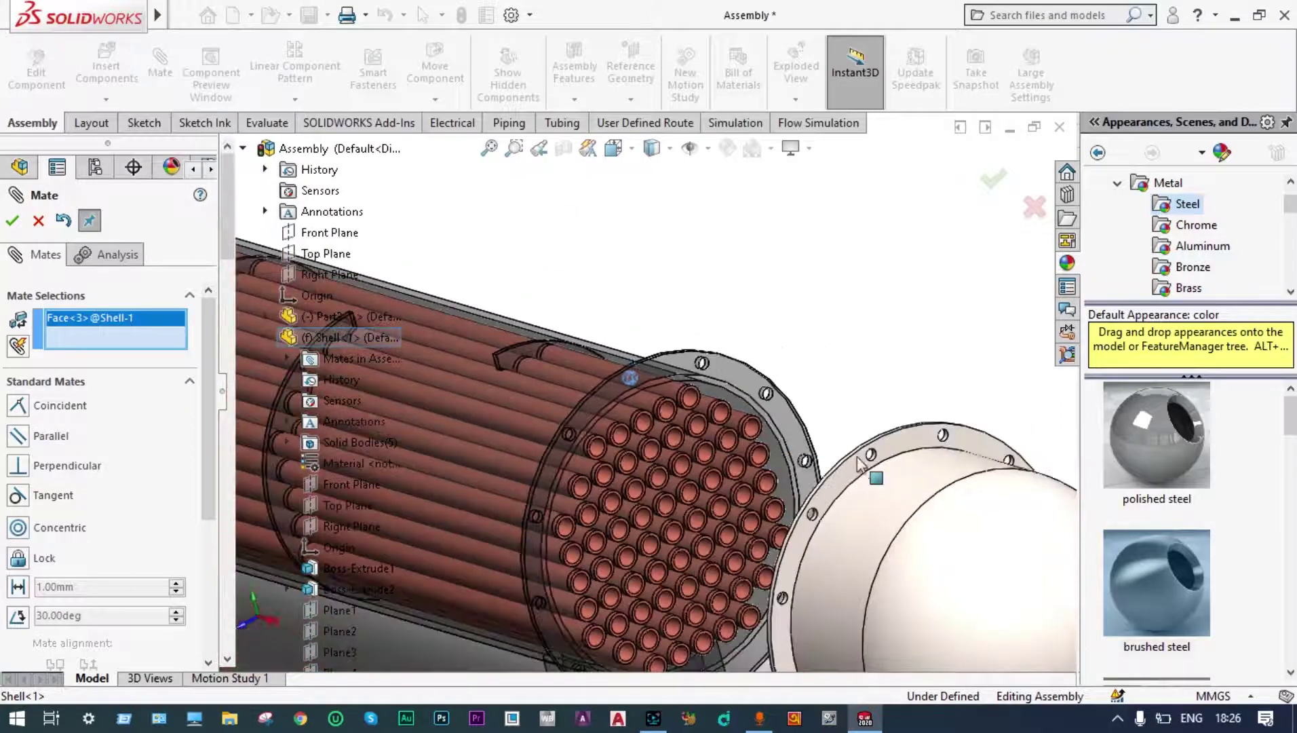
pyautogui.scroll(-2, 859, 462)
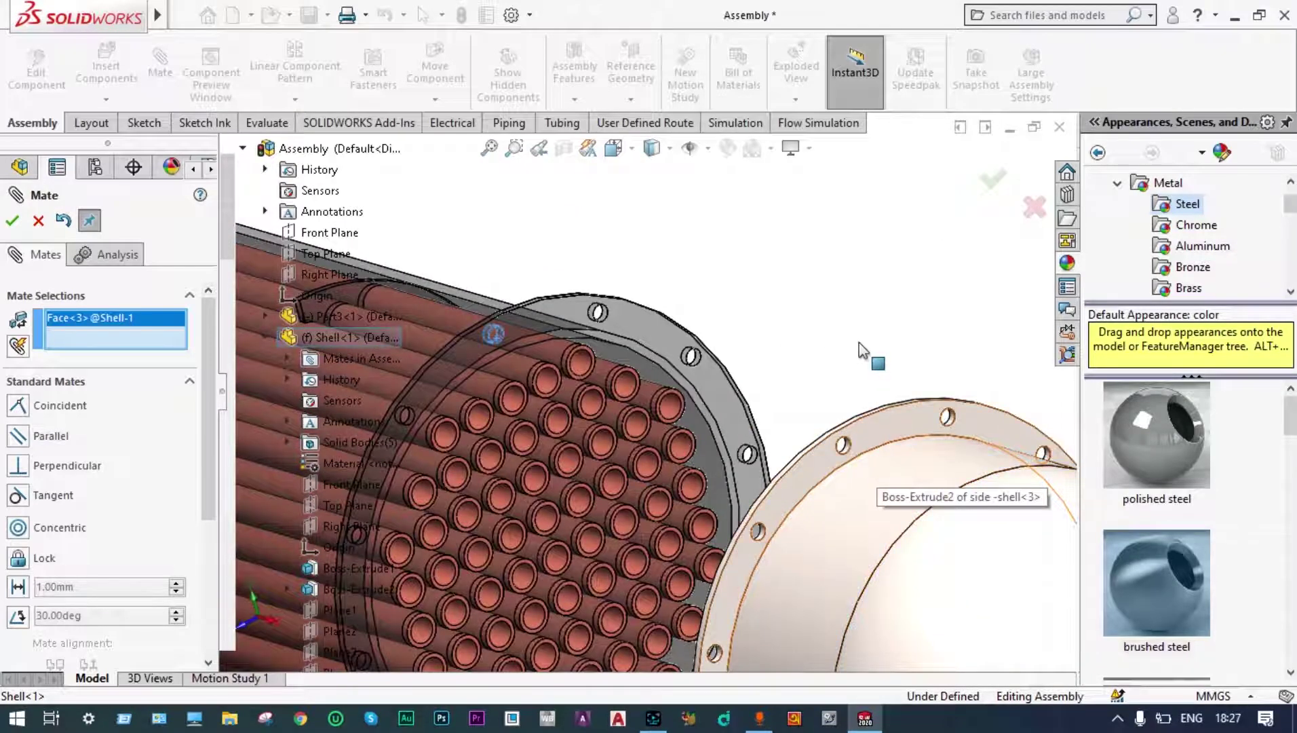
pyautogui.scroll(3, 859, 342)
pyautogui.moveTo(852, 344); pyautogui.dragTo(739, 427, button='middle')
pyautogui.scroll(-2, 726, 435)
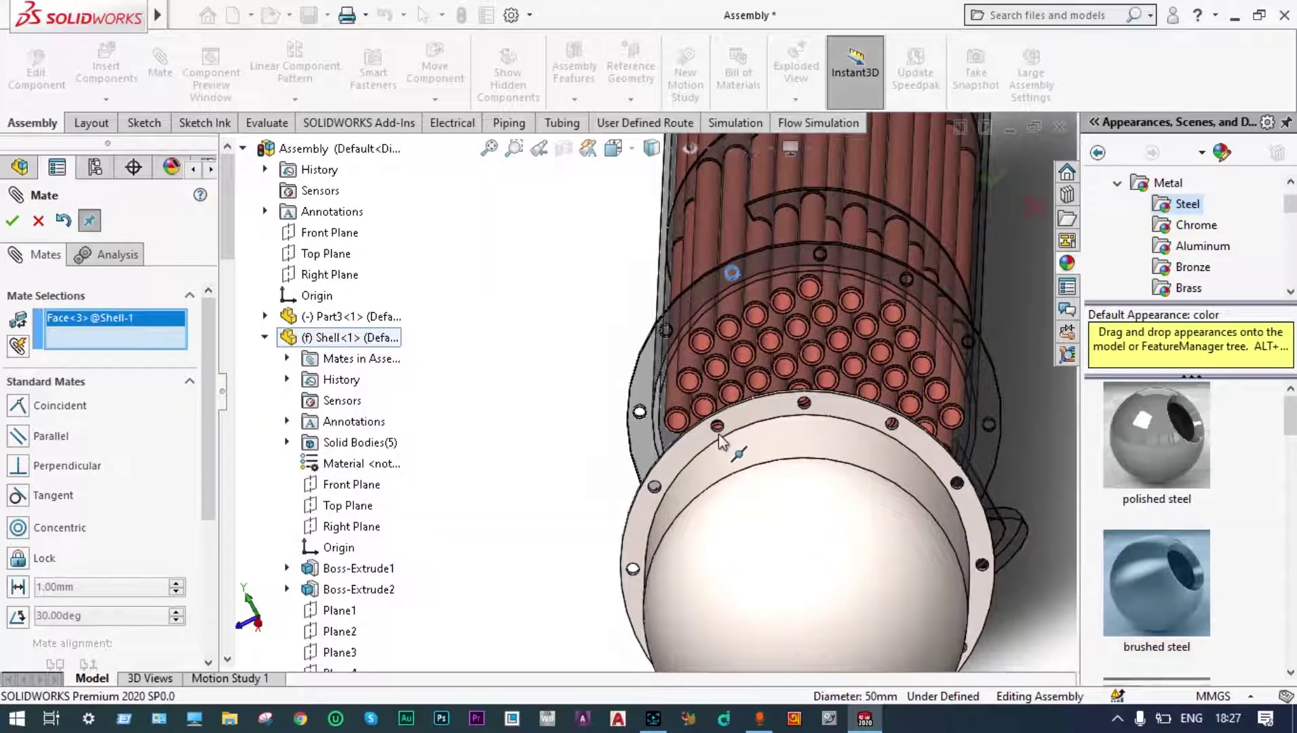
pyautogui.scroll(-5, 719, 436)
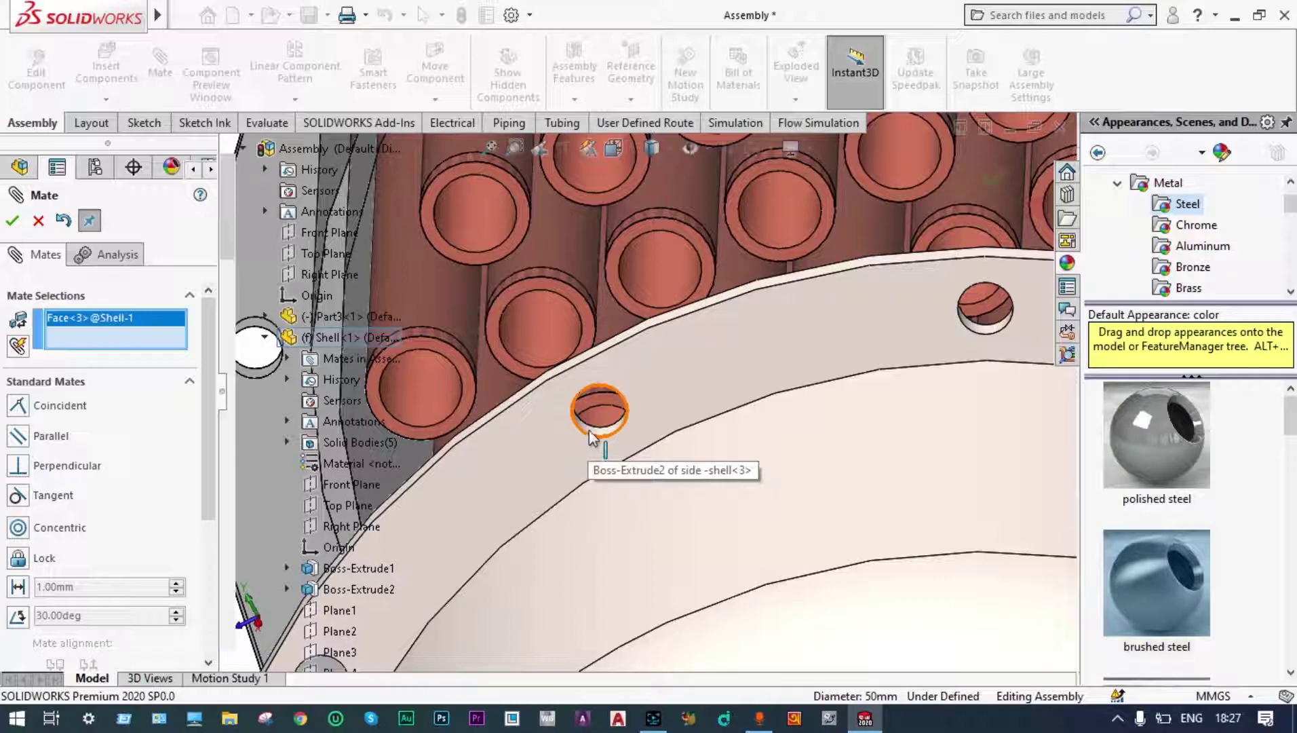
pyautogui.click(589, 432)
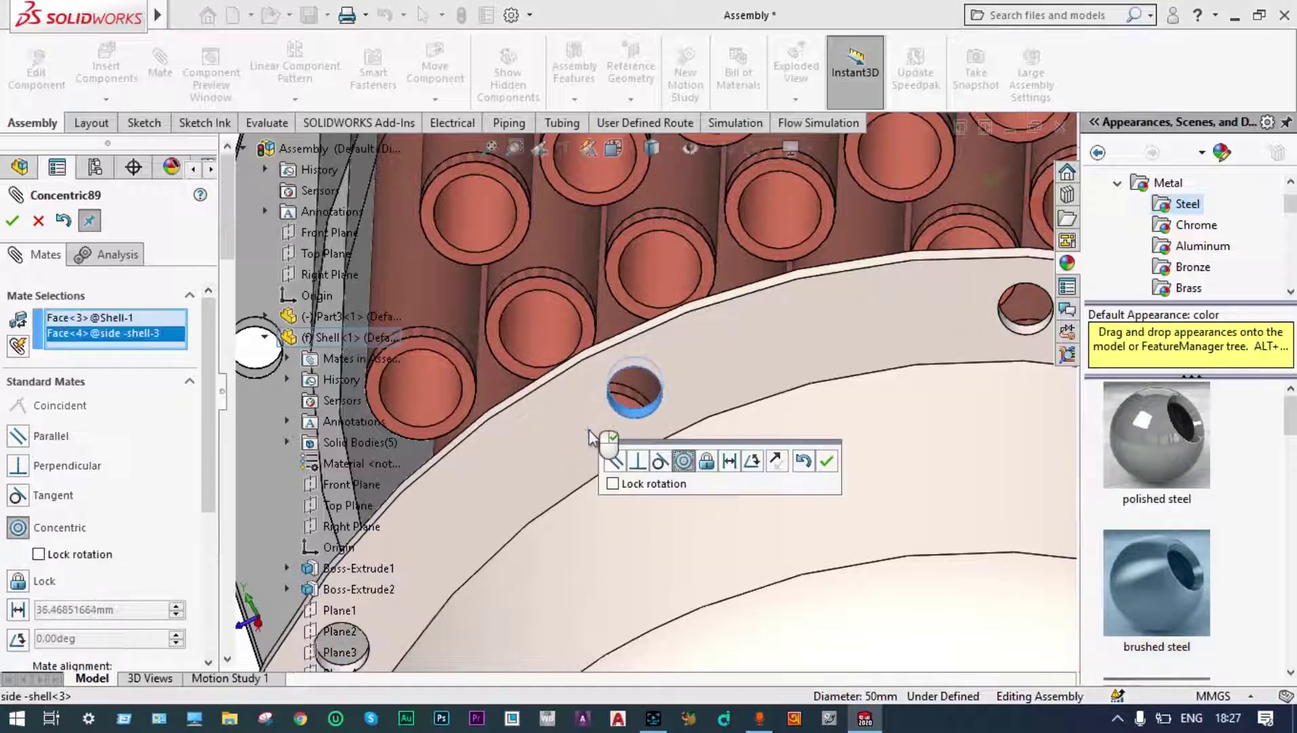
pyautogui.click(826, 462)
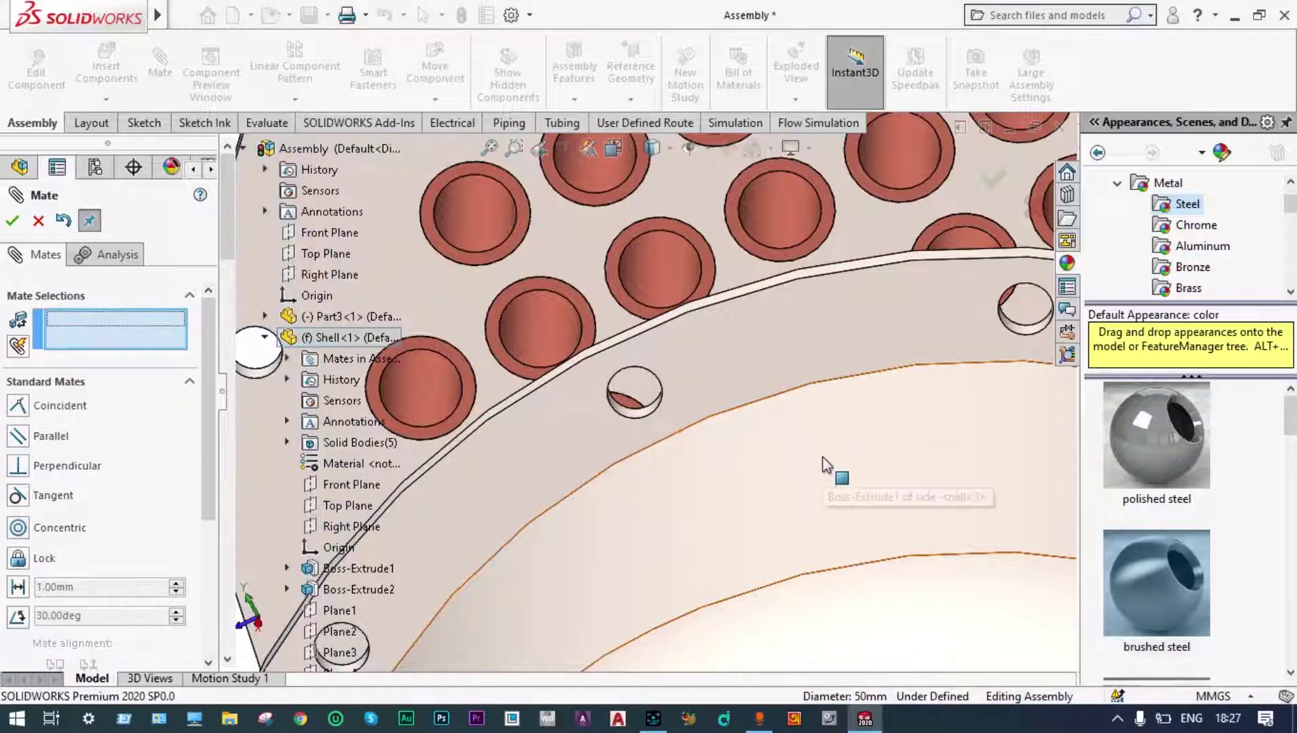
# - Add a coincident mate between the outer face of the main shell's open-end tube plate and the side-shell copy's flange face
pyautogui.scroll(8, 823, 461)
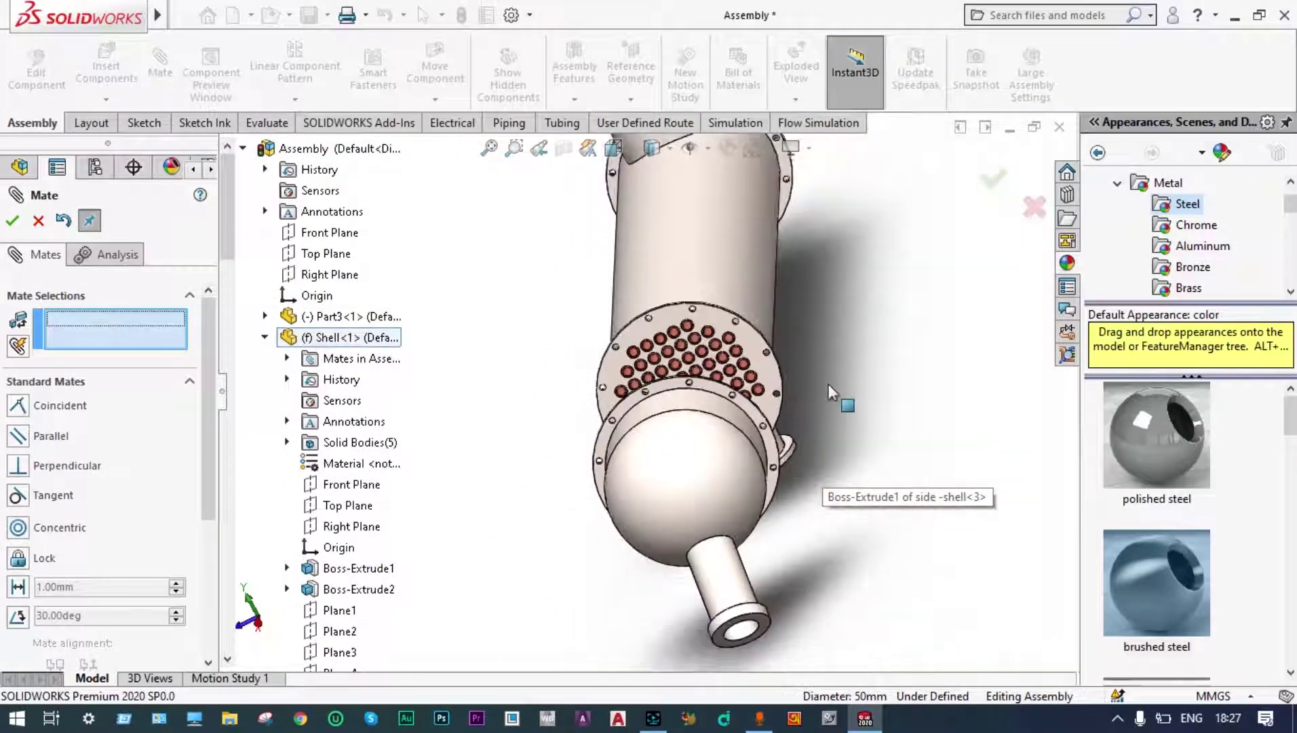
pyautogui.scroll(6, 827, 383)
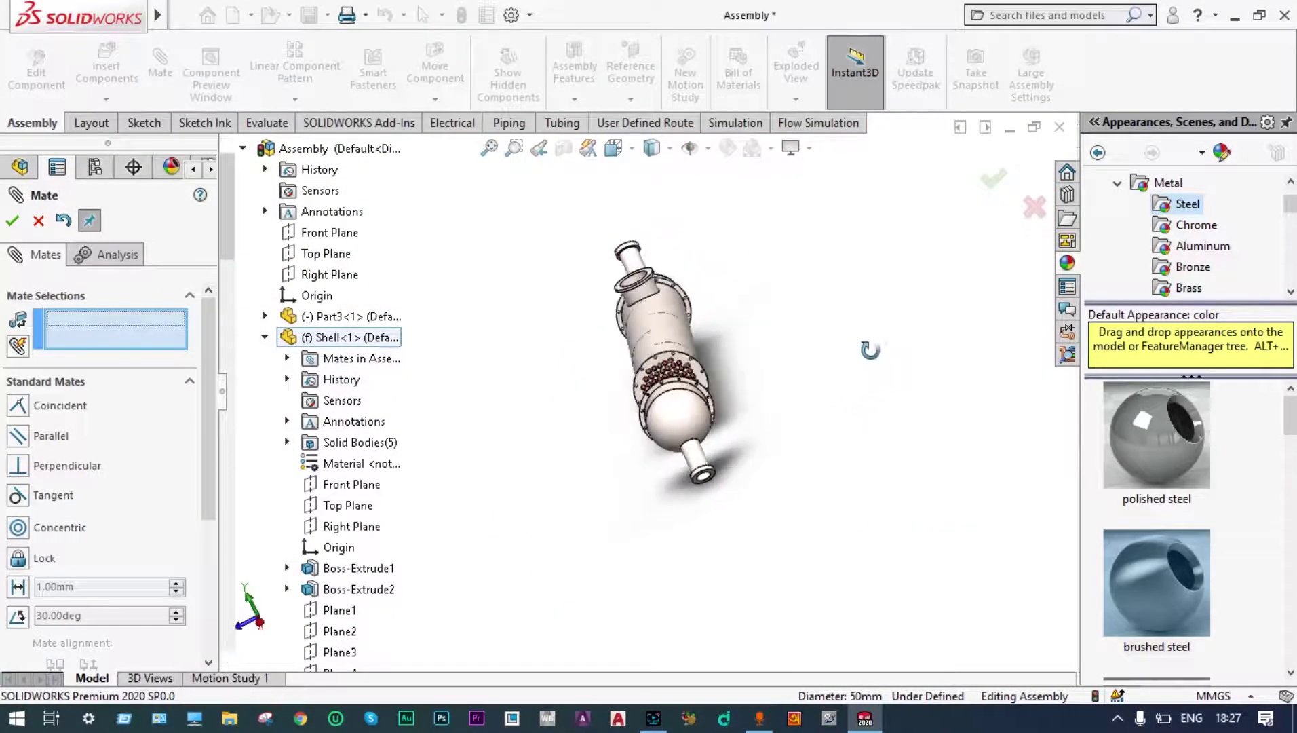
pyautogui.moveTo(870, 350); pyautogui.dragTo(916, 370, button='middle')
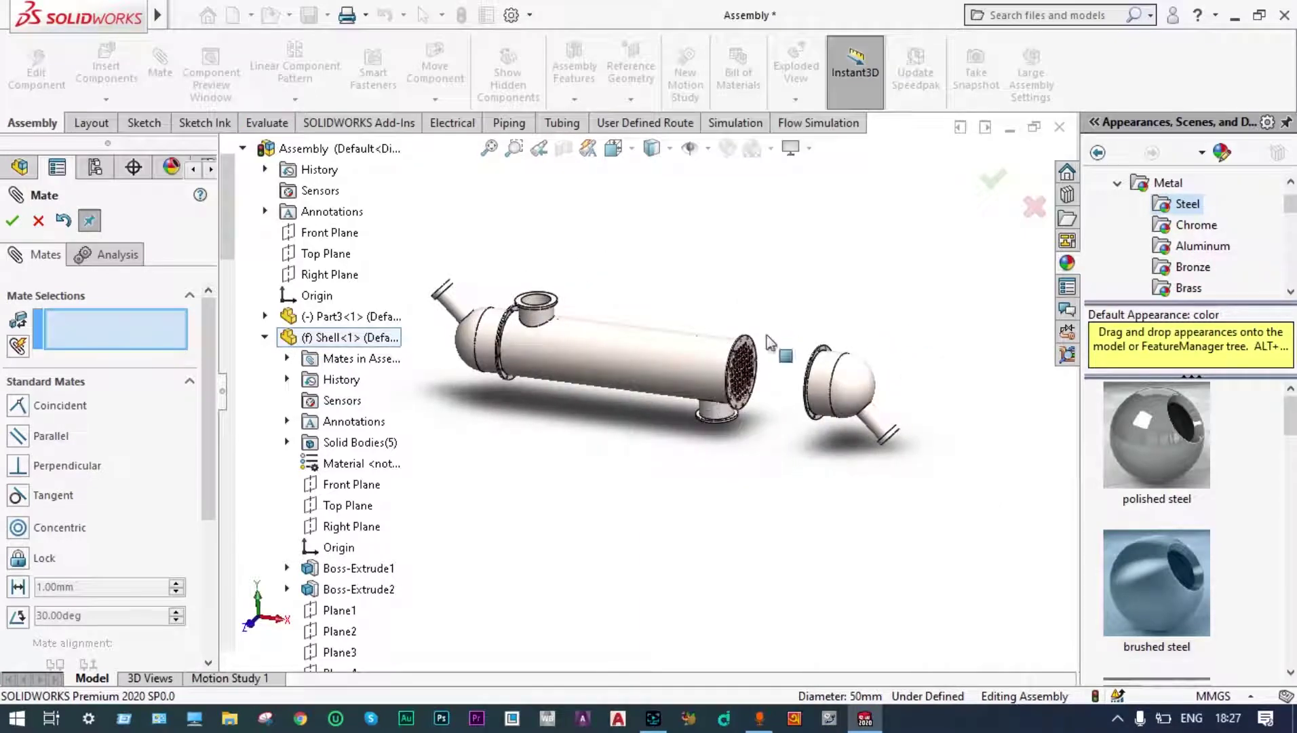
pyautogui.scroll(-5, 767, 336)
pyautogui.scroll(-2, 729, 319)
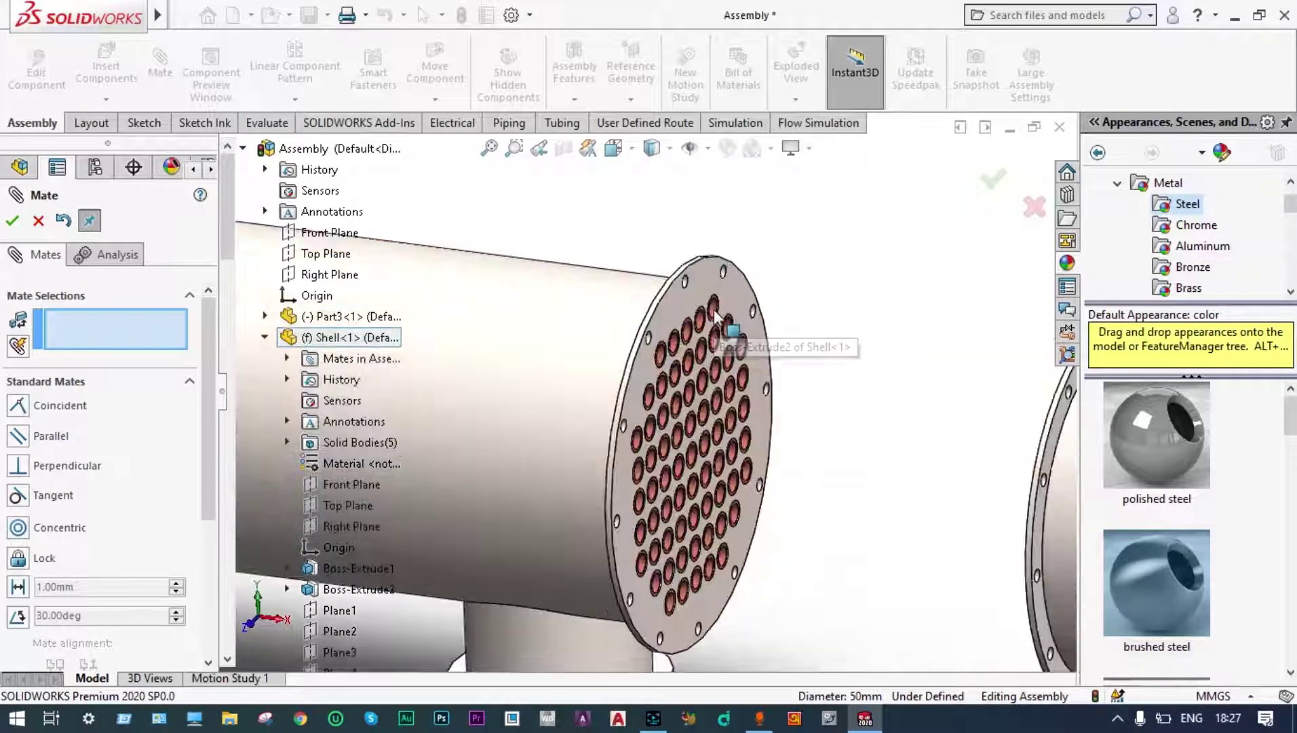
pyautogui.click(682, 300)
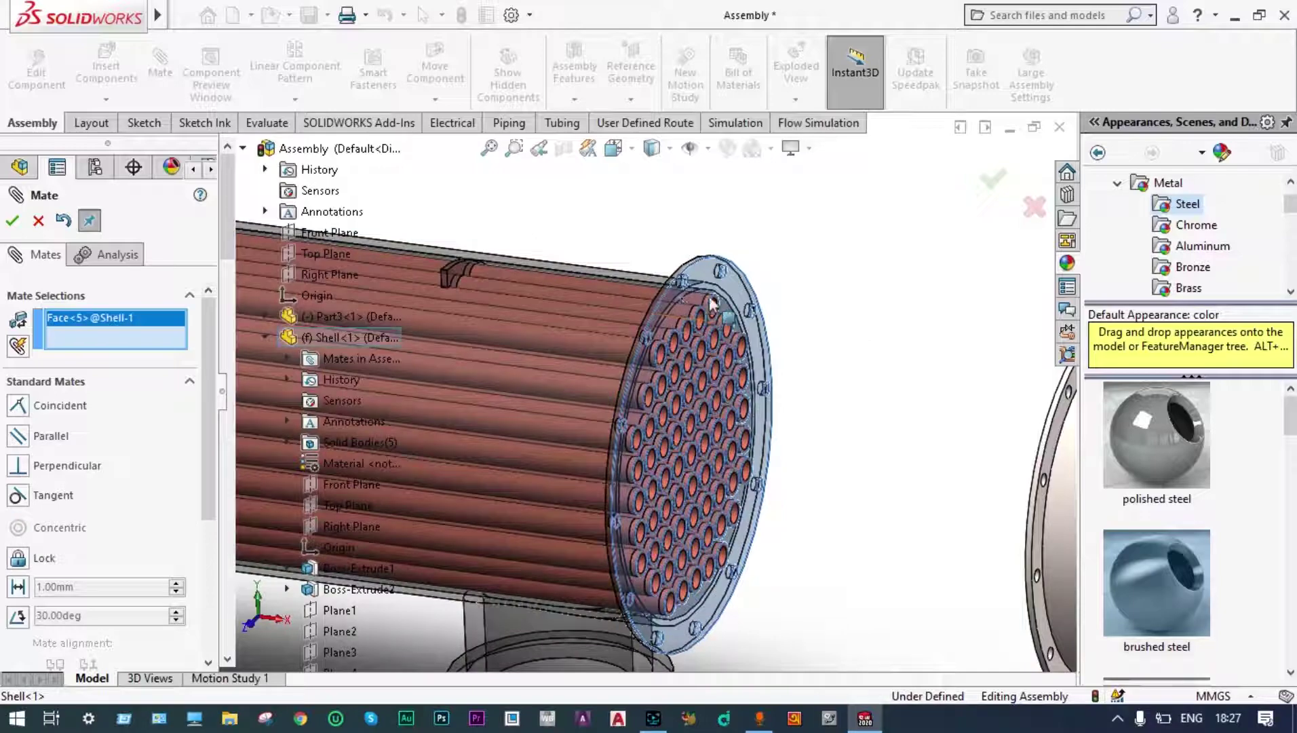
pyautogui.scroll(5, 870, 324)
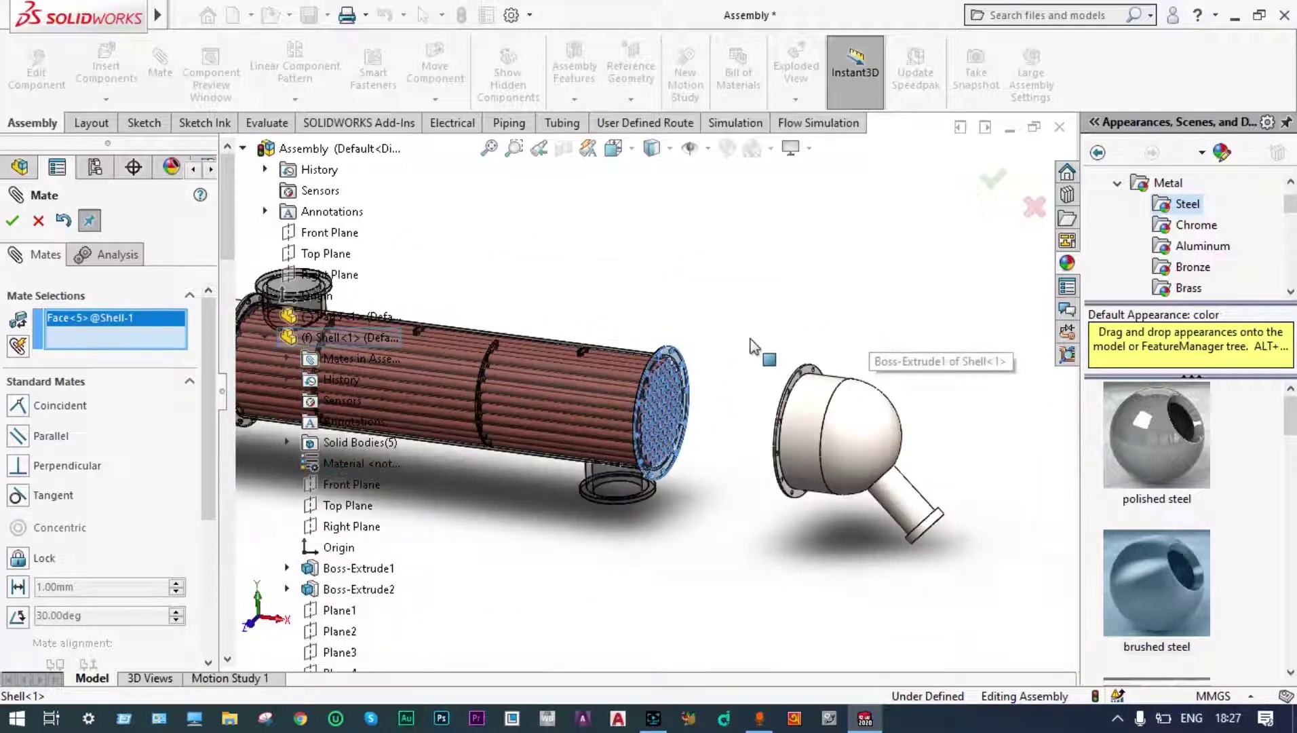
pyautogui.moveTo(794, 370); pyautogui.dragTo(849, 409, button='middle')
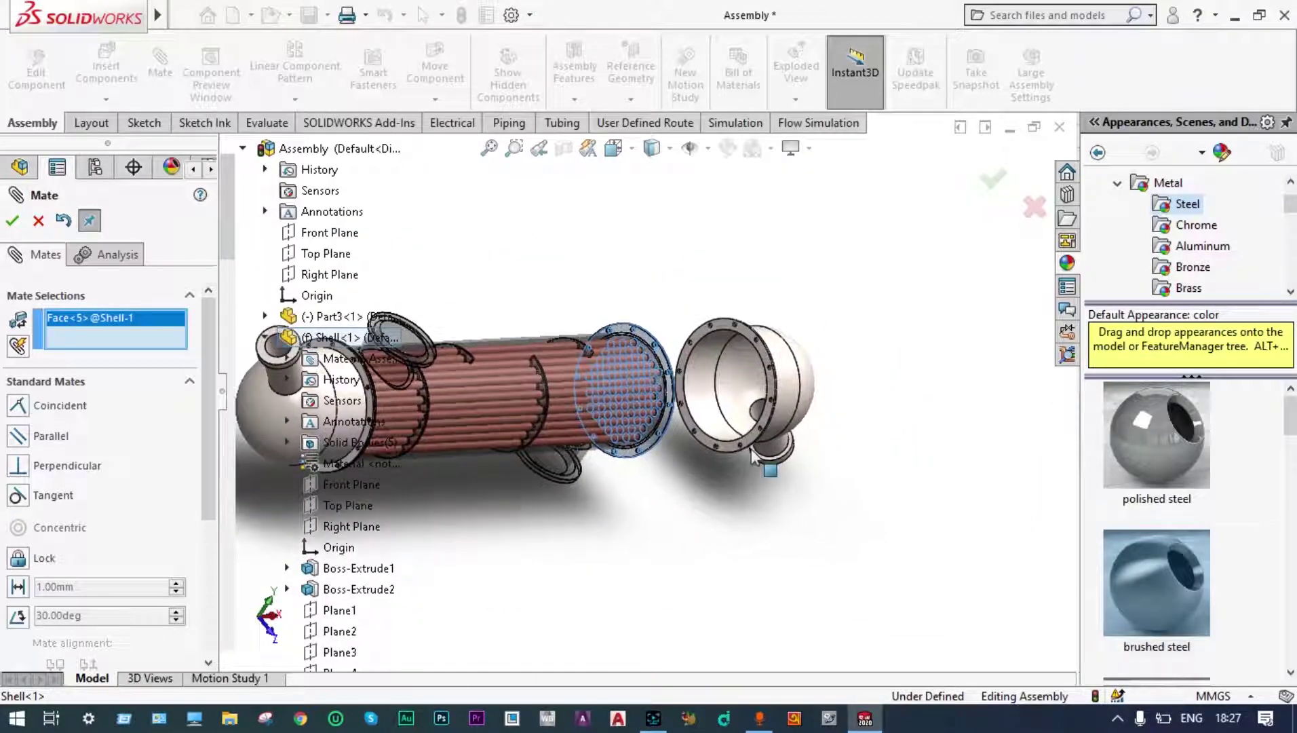
pyautogui.scroll(-3, 743, 445)
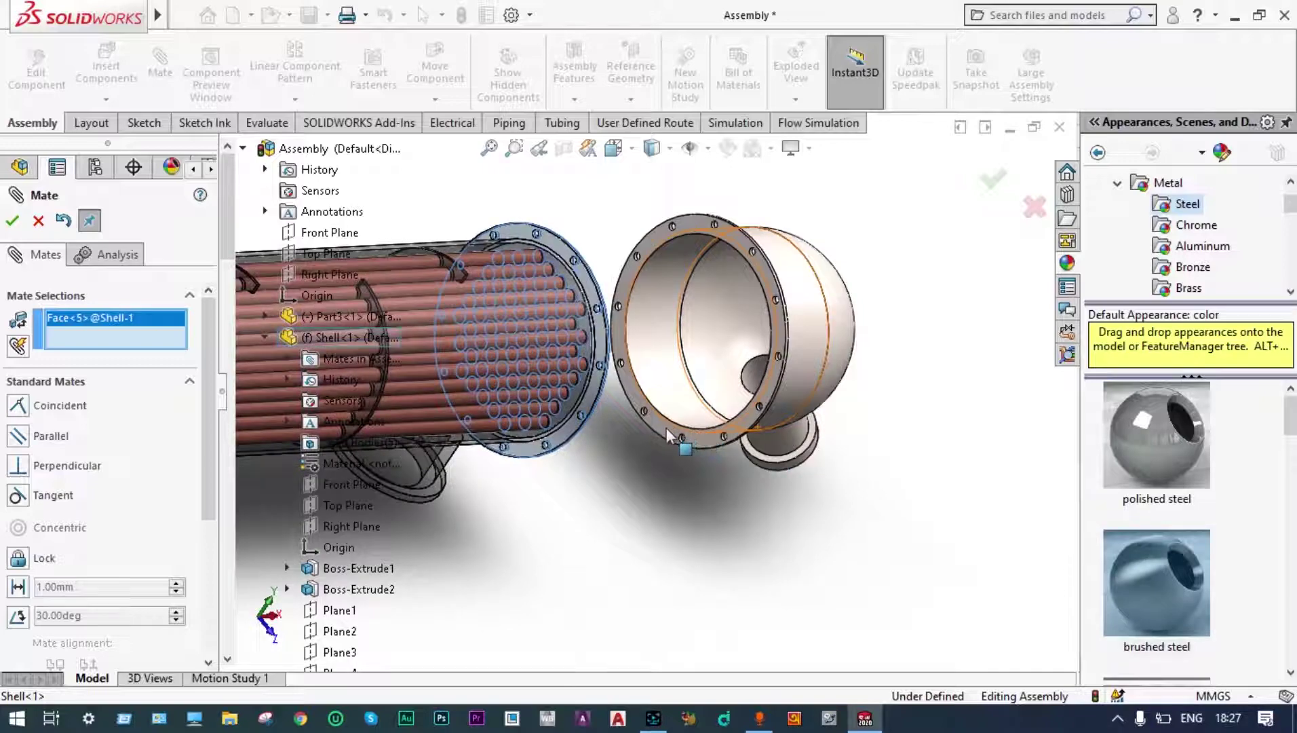
pyautogui.scroll(-2, 666, 427)
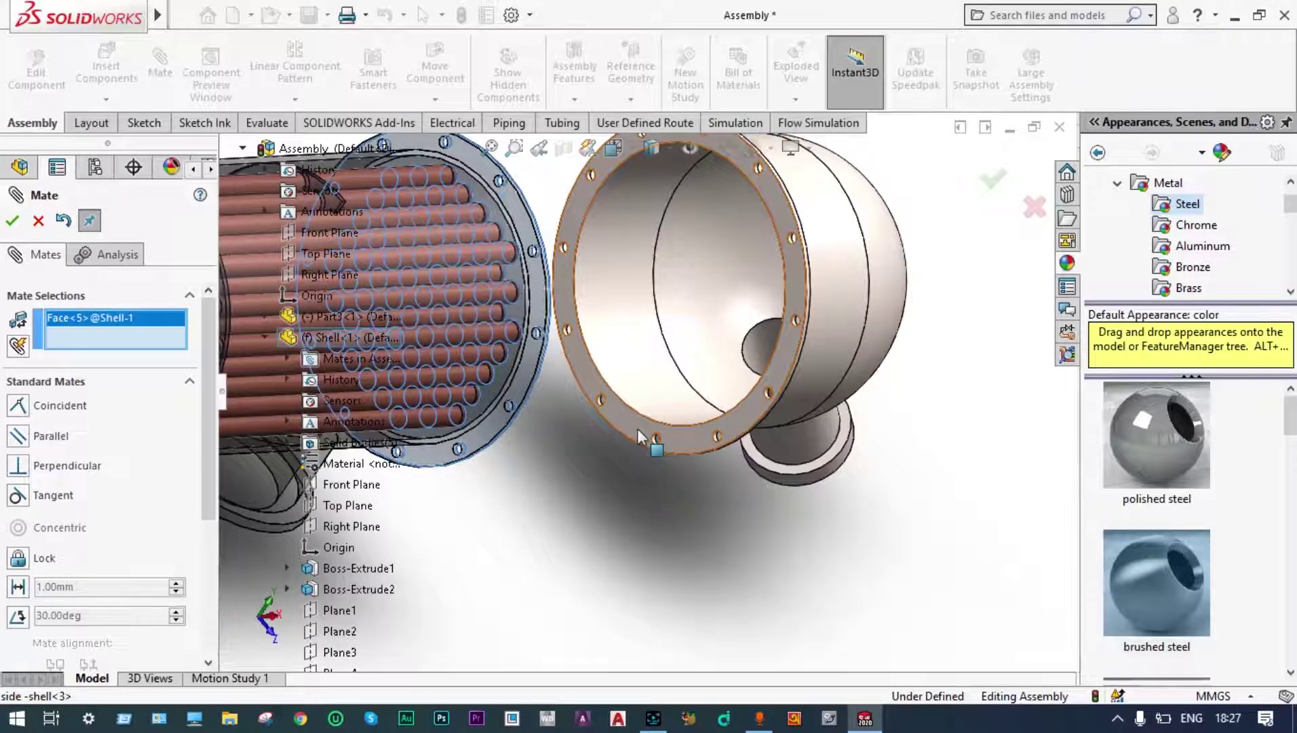
pyautogui.click(638, 427)
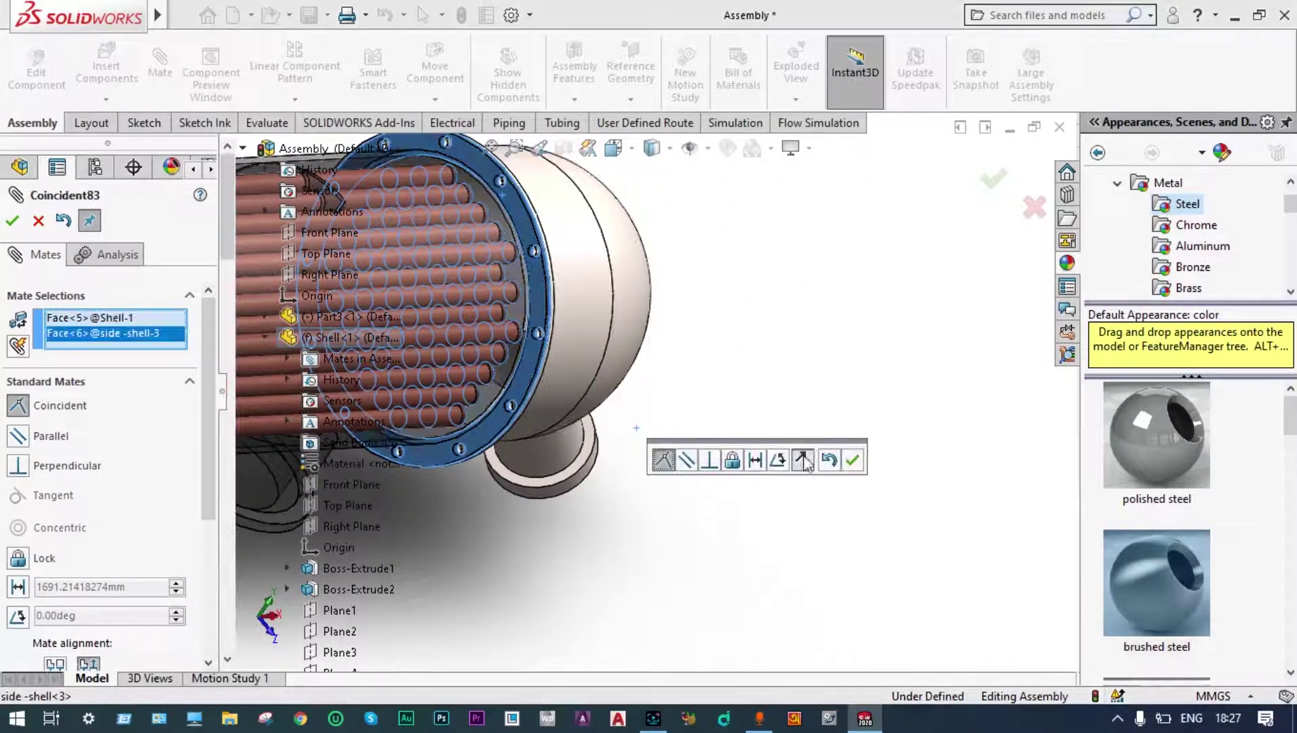
pyautogui.click(852, 461)
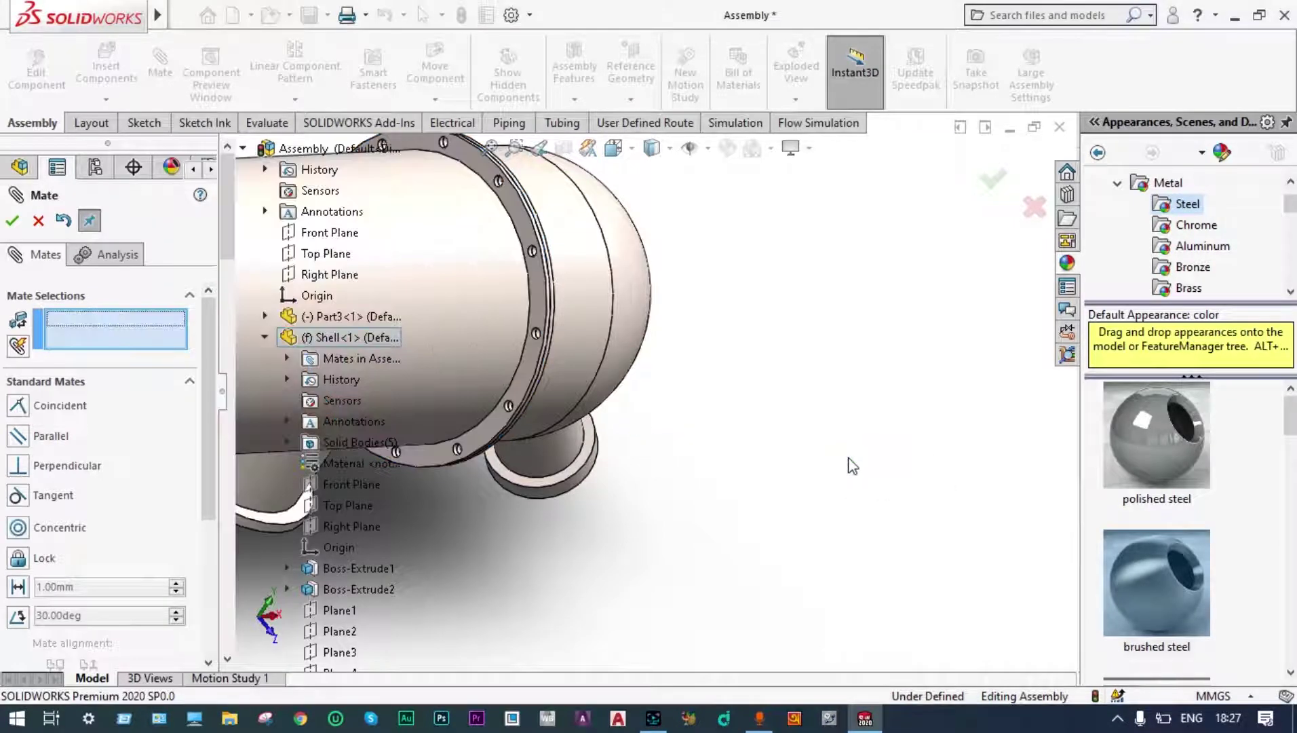
pyautogui.press('f')
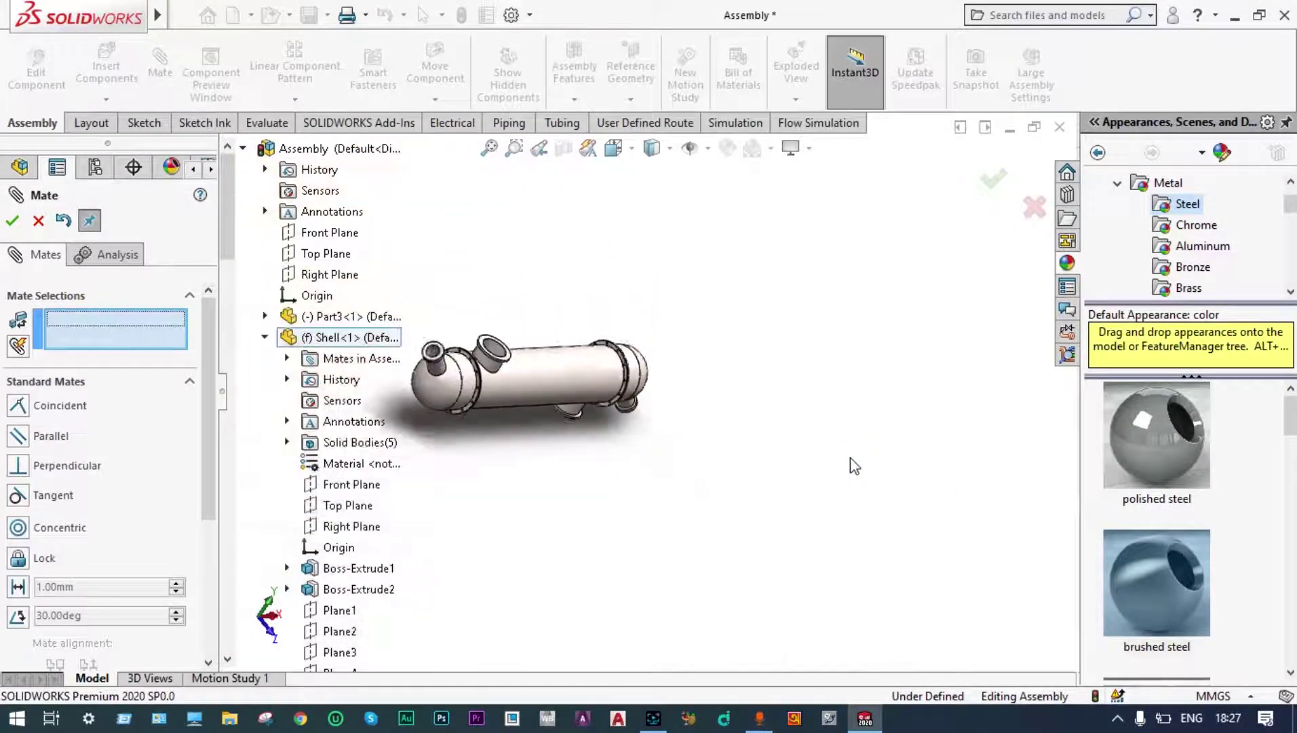
pyautogui.moveTo(798, 393); pyautogui.dragTo(549, 409, button='middle')
pyautogui.scroll(-1, 500, 421)
pyautogui.scroll(-2, 540, 327)
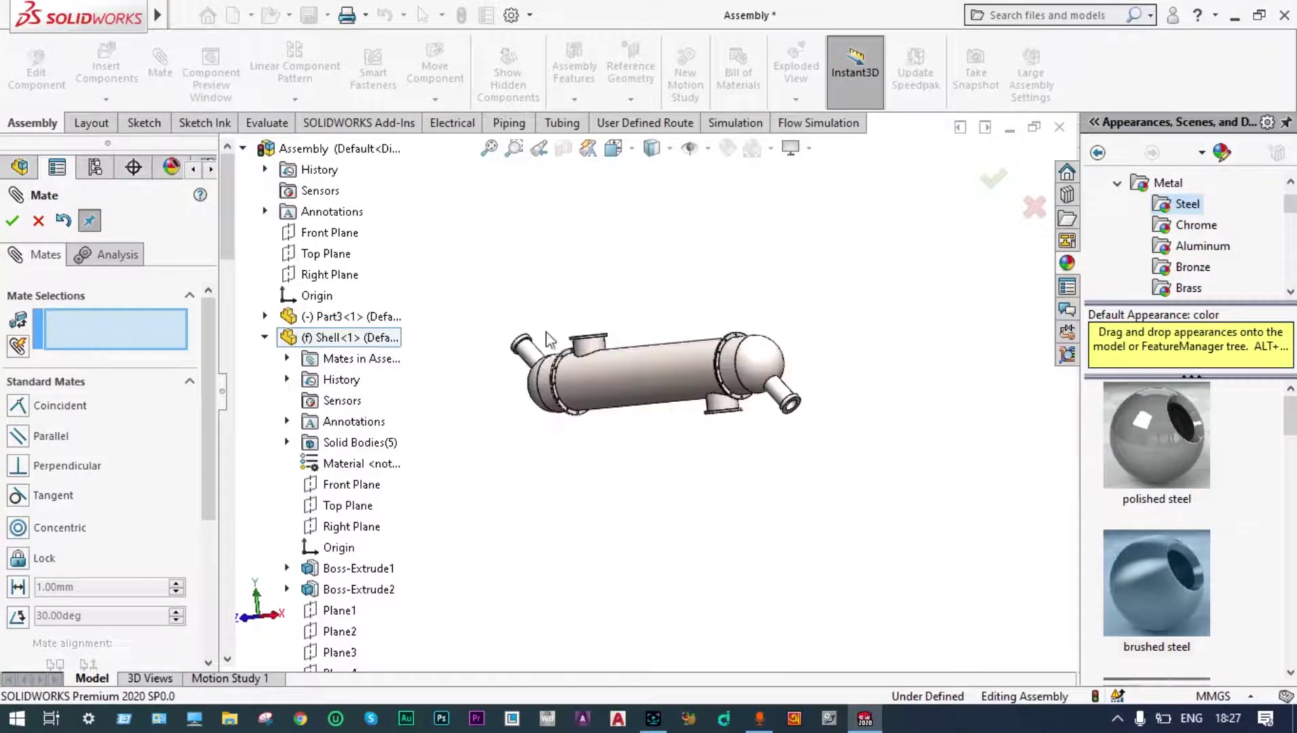
# - Finish the mating session and open the main shell component as its own part
pyautogui.scroll(-6, 551, 335)
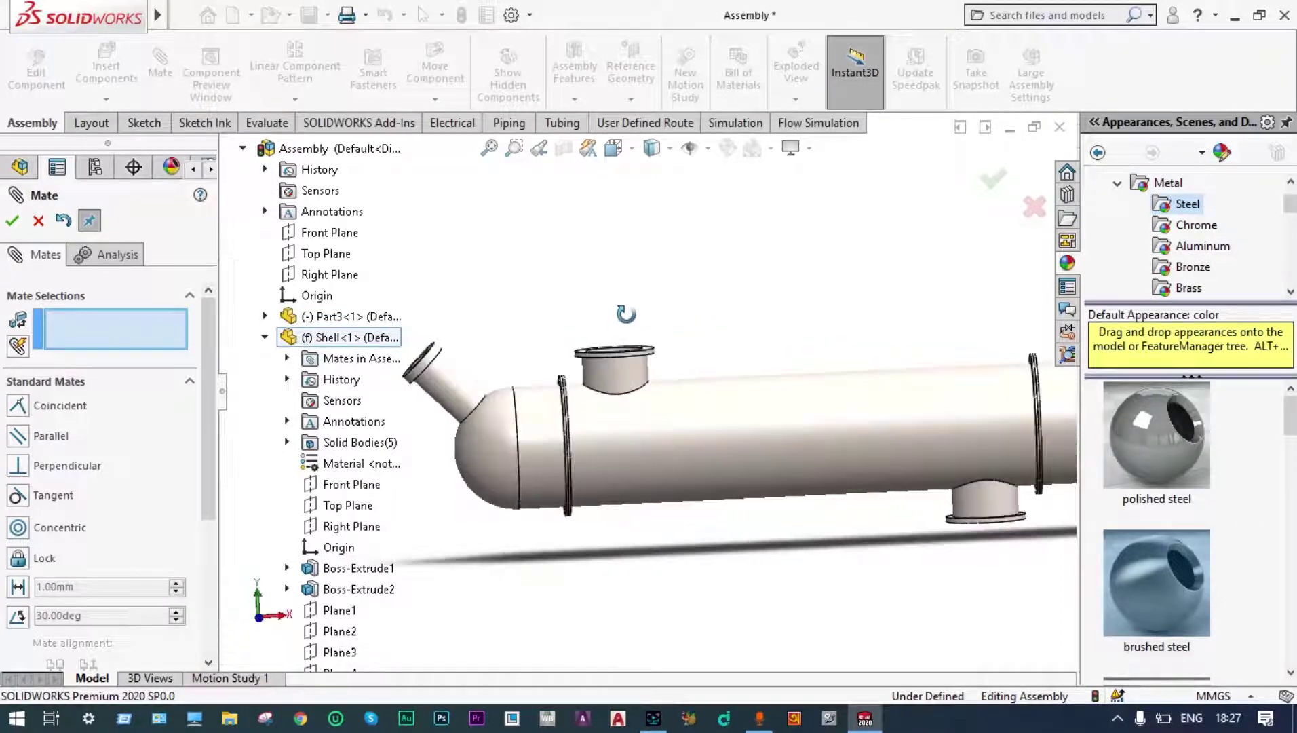
pyautogui.click(992, 180)
pyautogui.scroll(3, 836, 272)
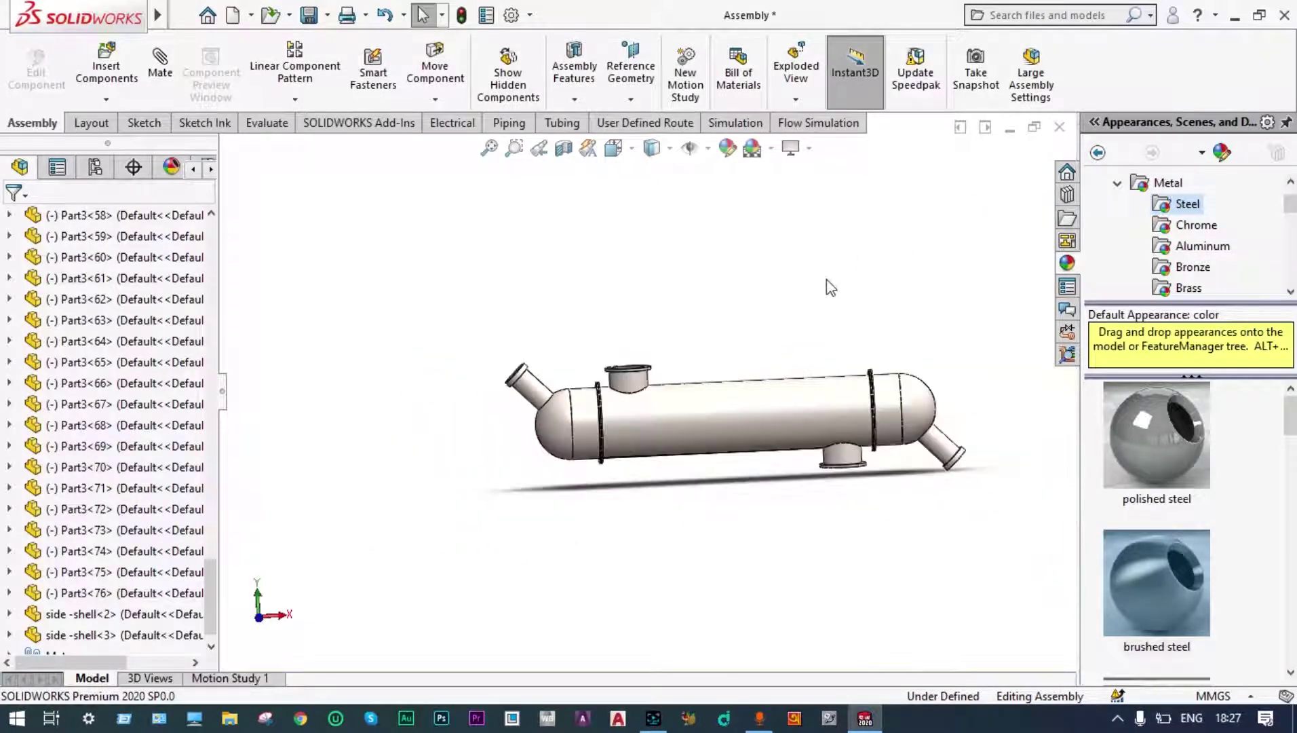
pyautogui.moveTo(827, 279); pyautogui.dragTo(820, 359, button='middle')
pyautogui.scroll(-5, 794, 477)
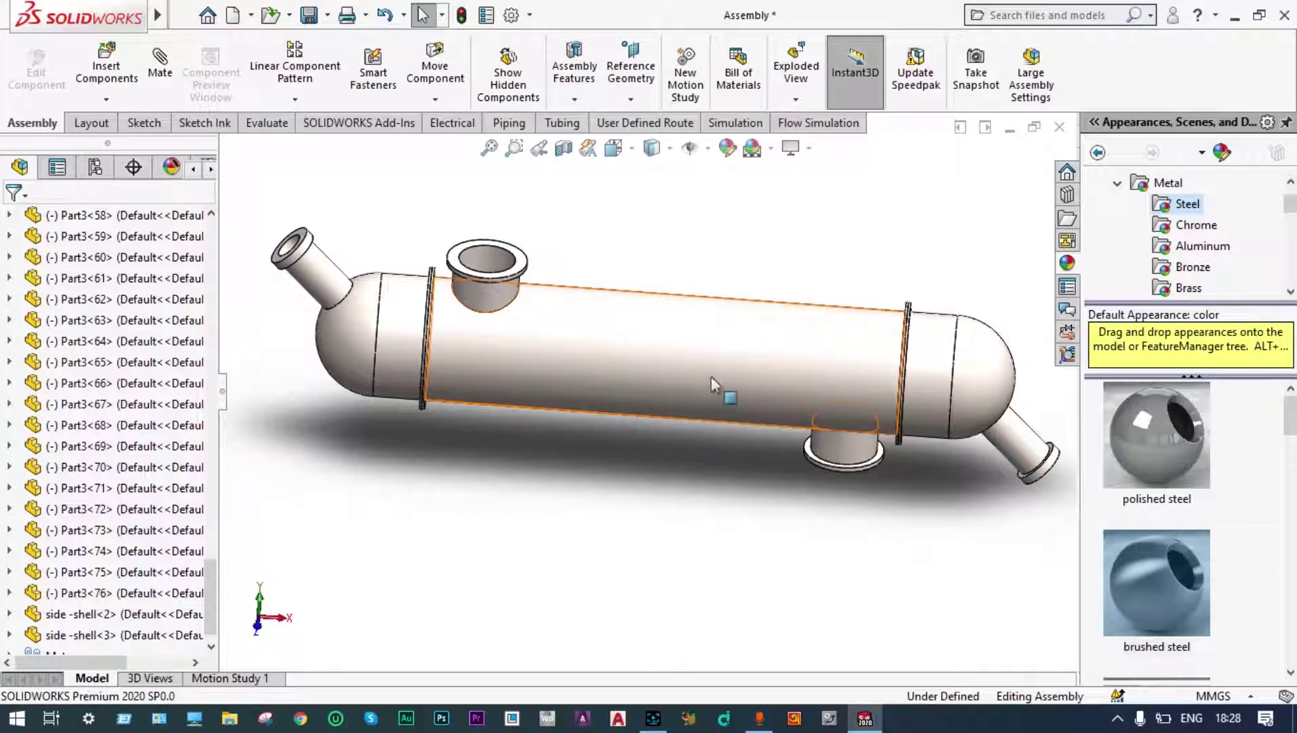
pyautogui.rightClick(619, 326)
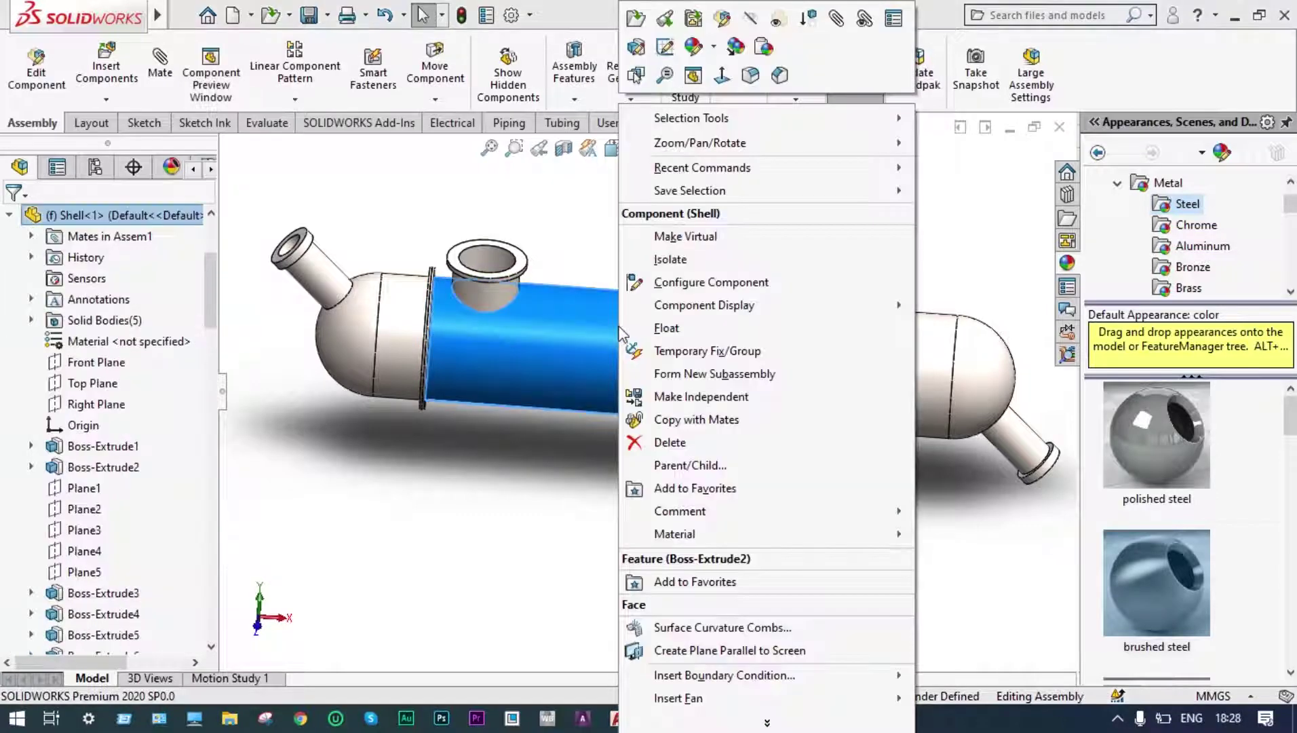
pyautogui.click(635, 20)
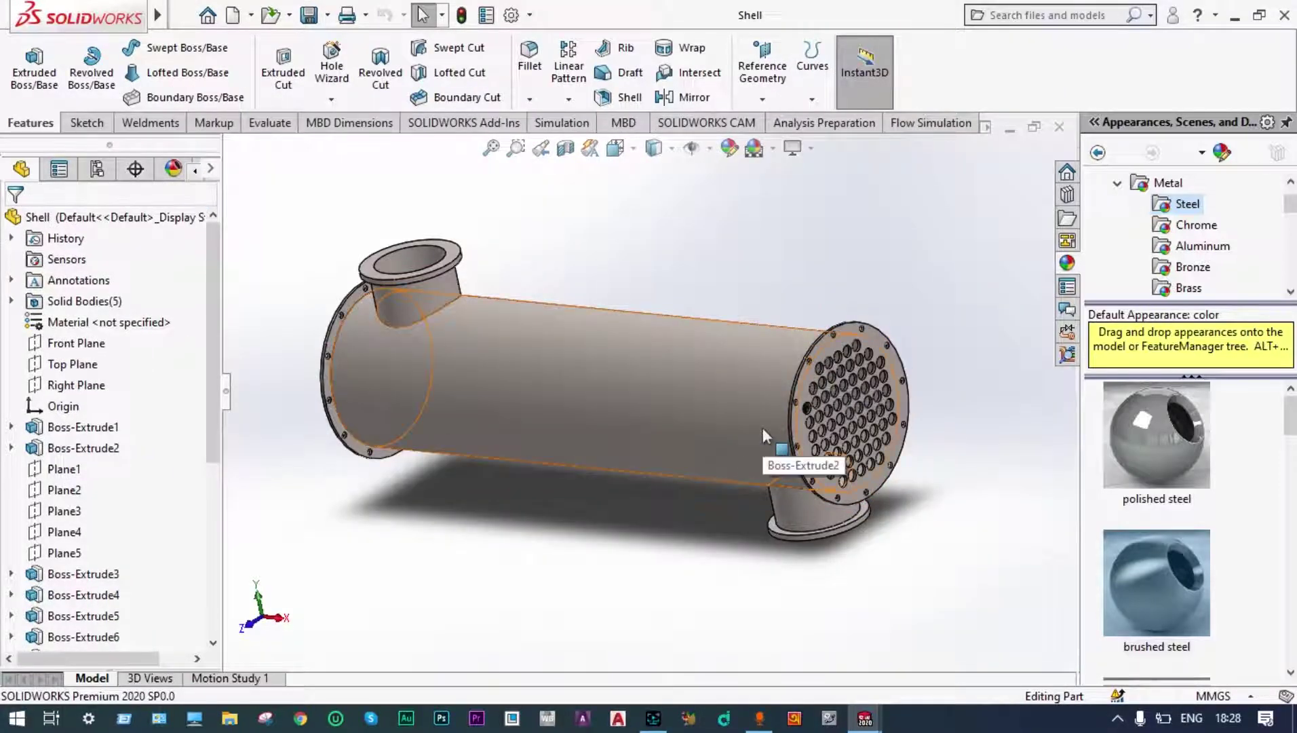
# - Apply the clear glass appearance from the Glass, Gloss category to the shell's cylindrical body
pyautogui.click(1118, 184)
pyautogui.click(1119, 247)
pyautogui.click(1189, 246)
pyautogui.moveTo(1156, 435); pyautogui.dragTo(686, 401)
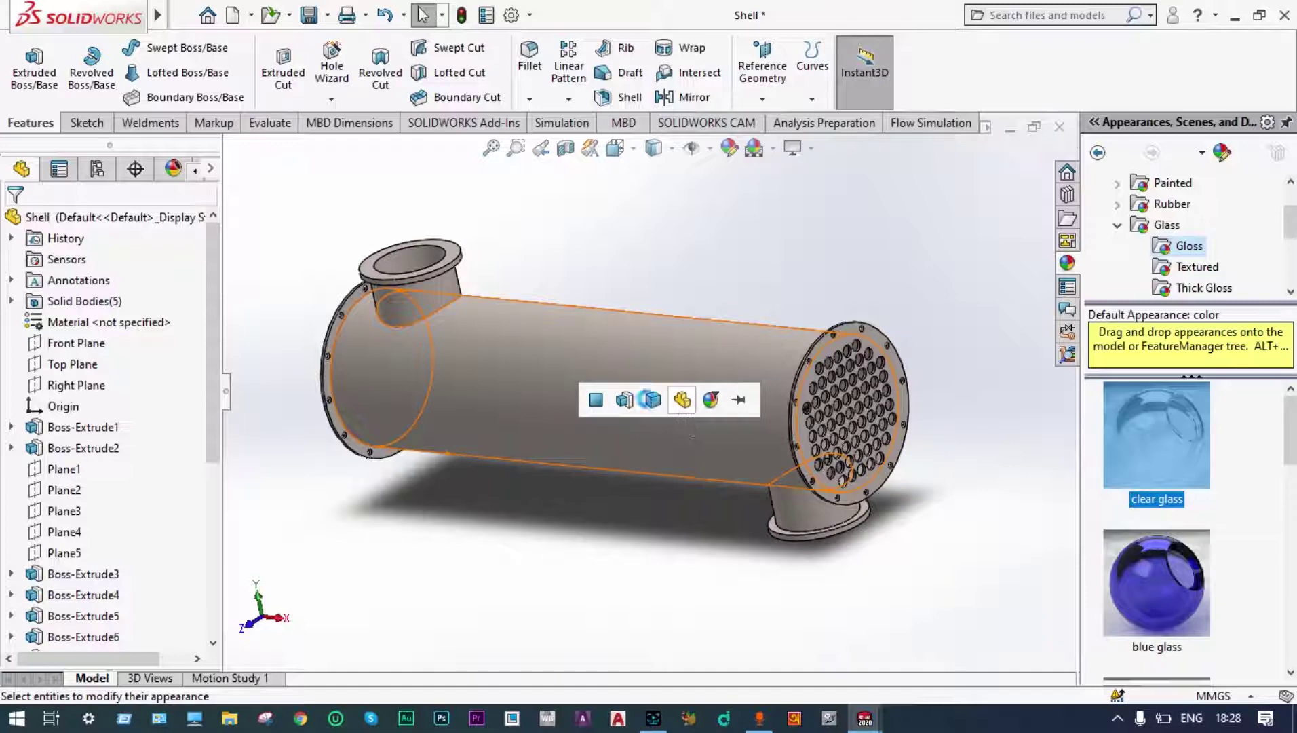
pyautogui.click(653, 399)
pyautogui.moveTo(653, 399); pyautogui.dragTo(566, 572, button='middle')
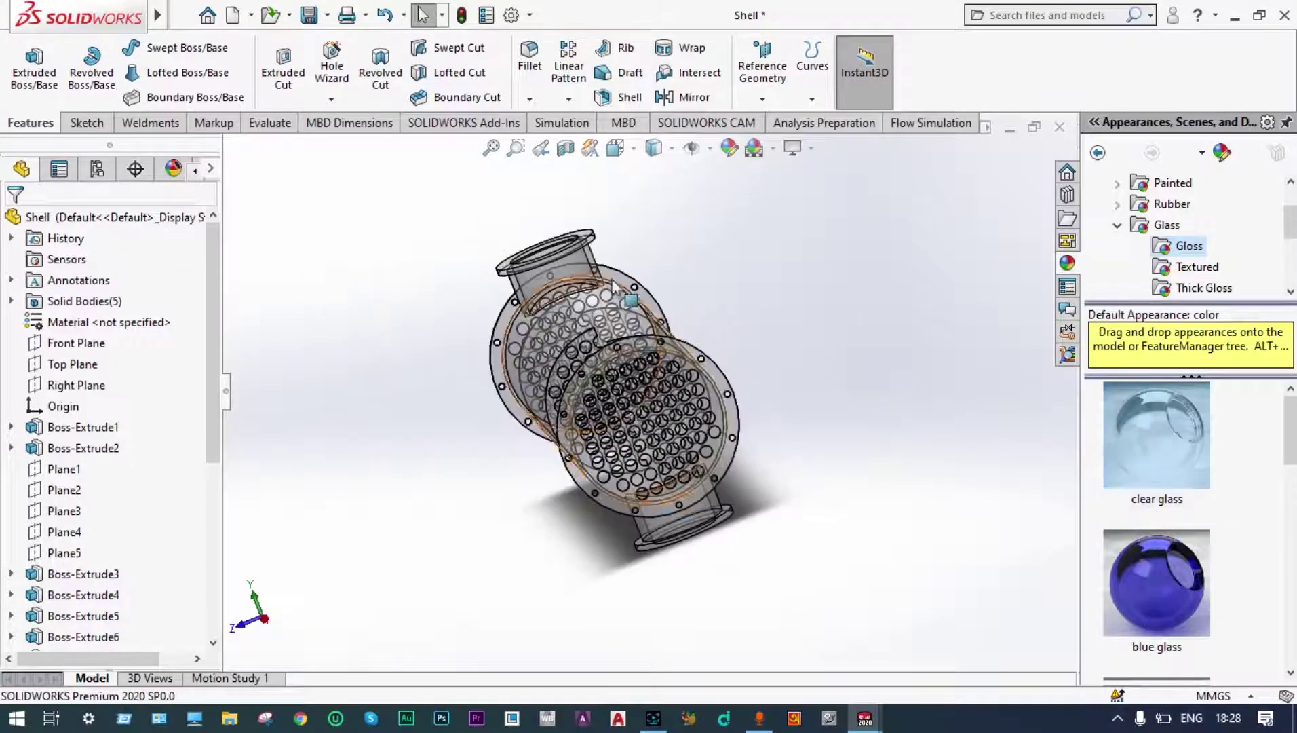
# - Create a reference plane offset 1200 mm from the Right Plane, flipped so it lies inside the shell
pyautogui.click(633, 150)
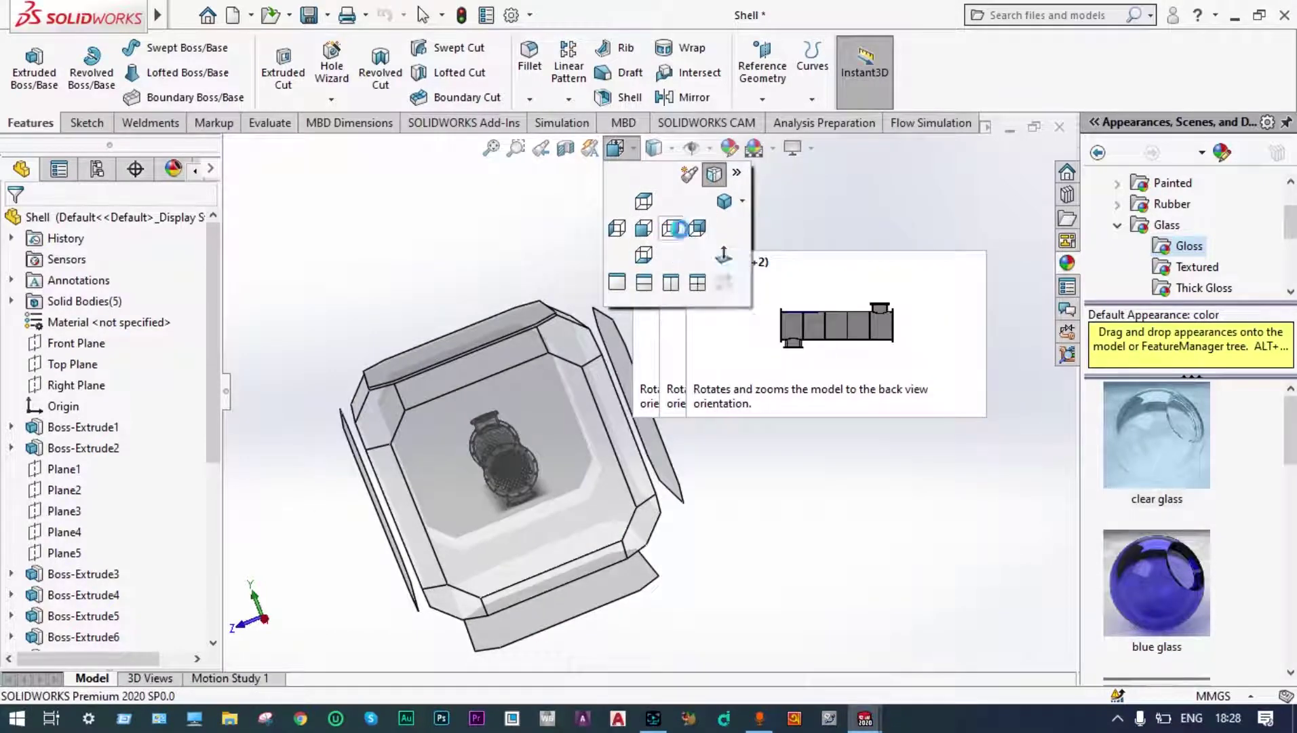
pyautogui.click(672, 230)
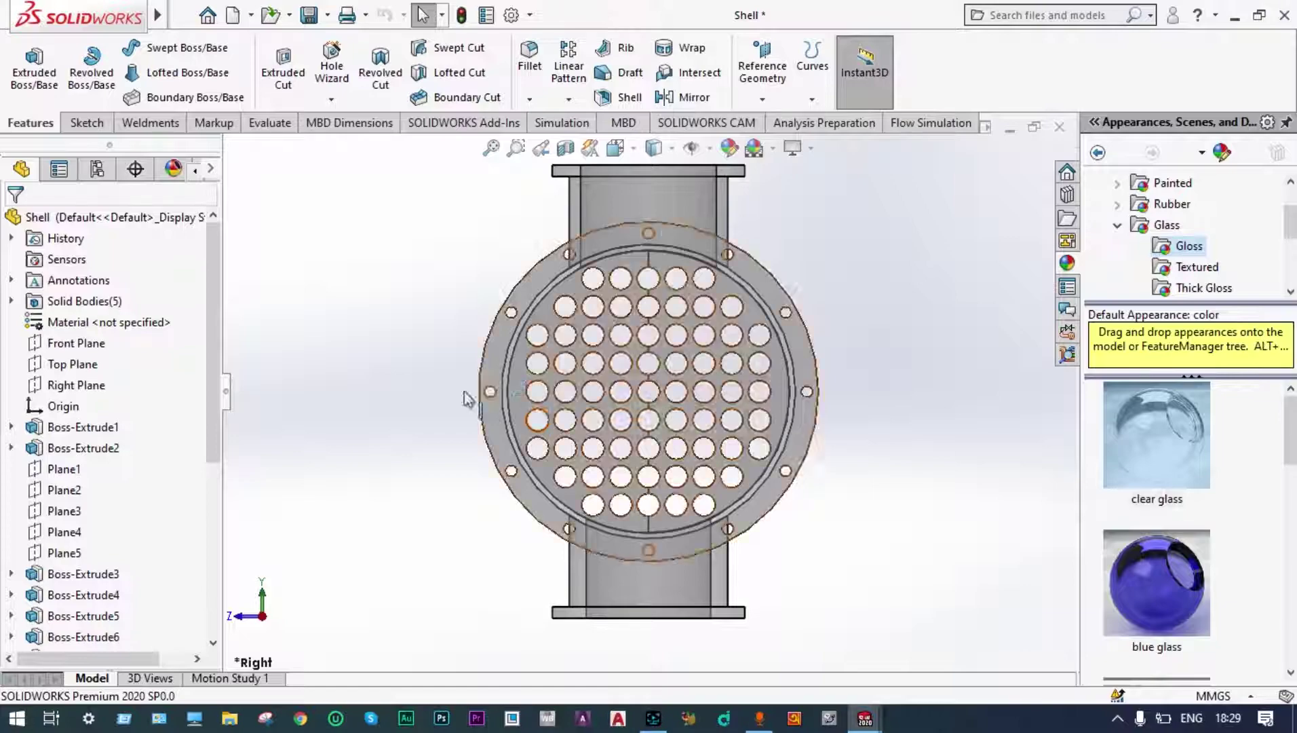
pyautogui.moveTo(363, 440); pyautogui.dragTo(394, 445, button='middle')
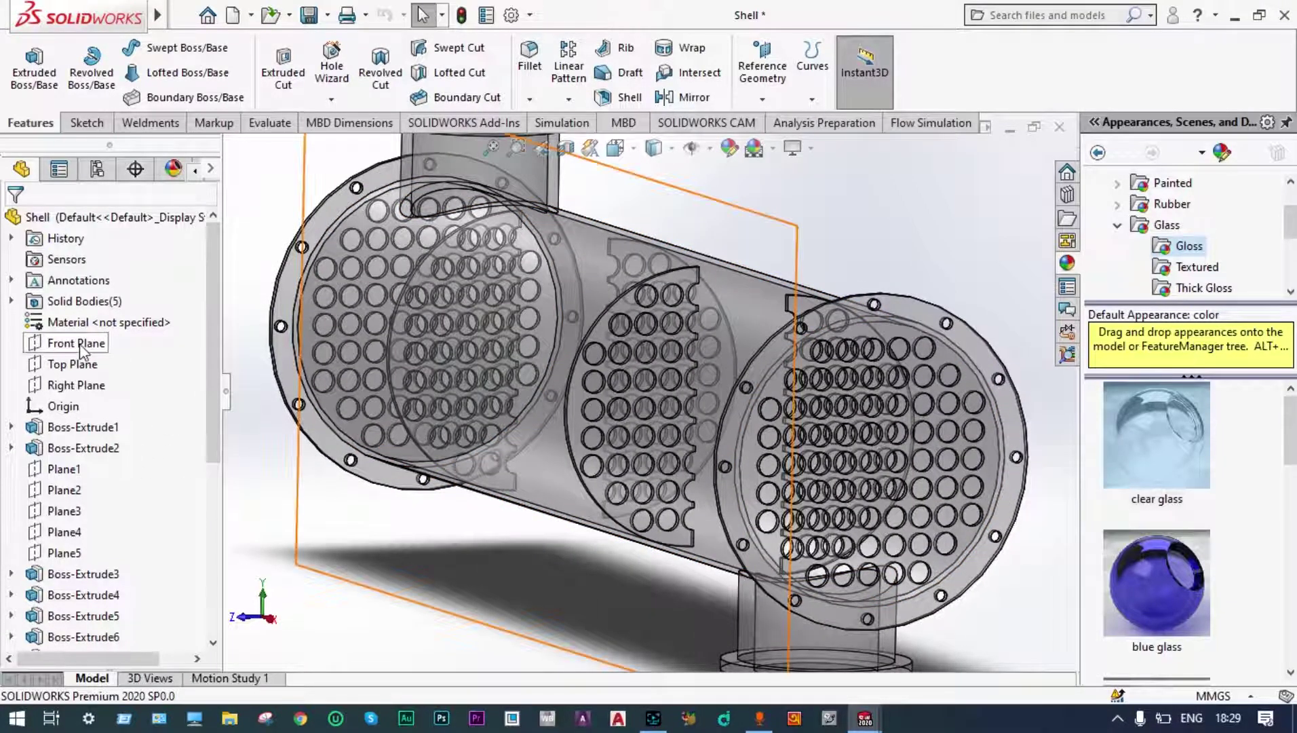
pyautogui.click(78, 387)
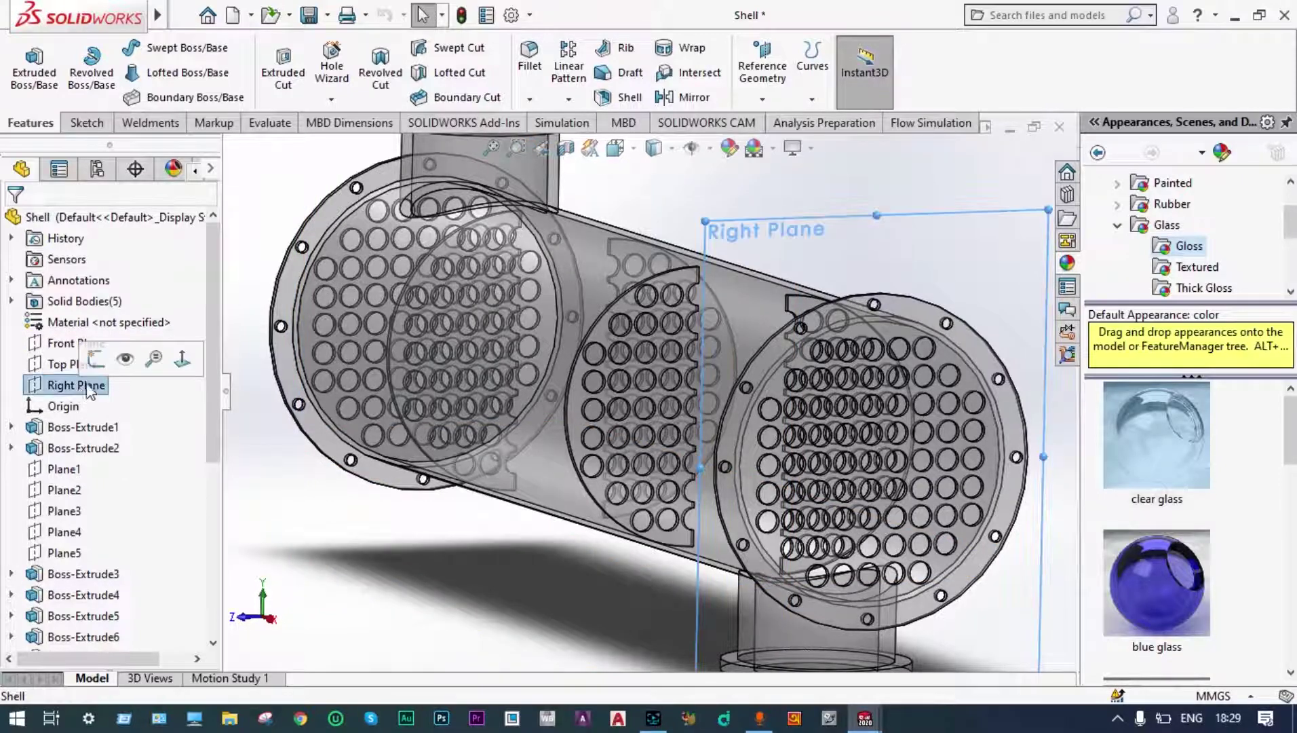
pyautogui.press('f')
pyautogui.moveTo(274, 450); pyautogui.dragTo(342, 515, button='middle')
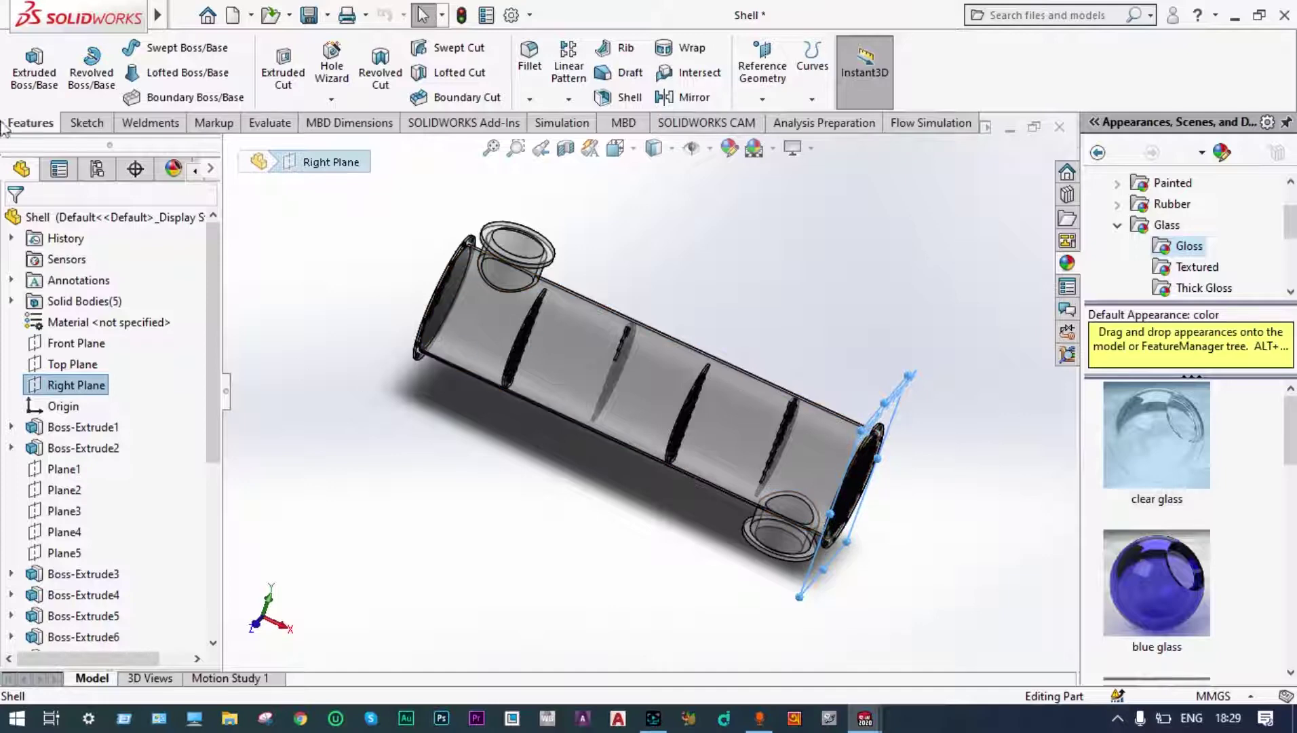
pyautogui.click(763, 101)
pyautogui.click(771, 122)
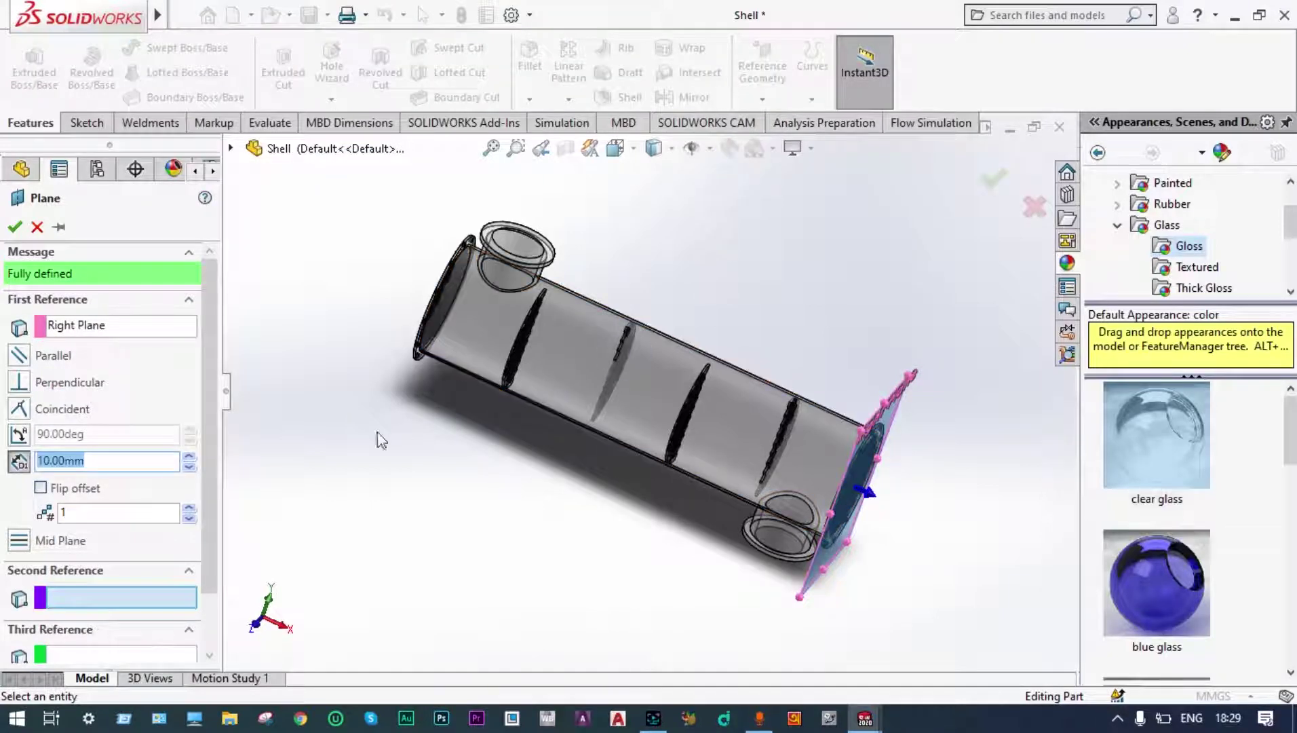
pyautogui.click(52, 490)
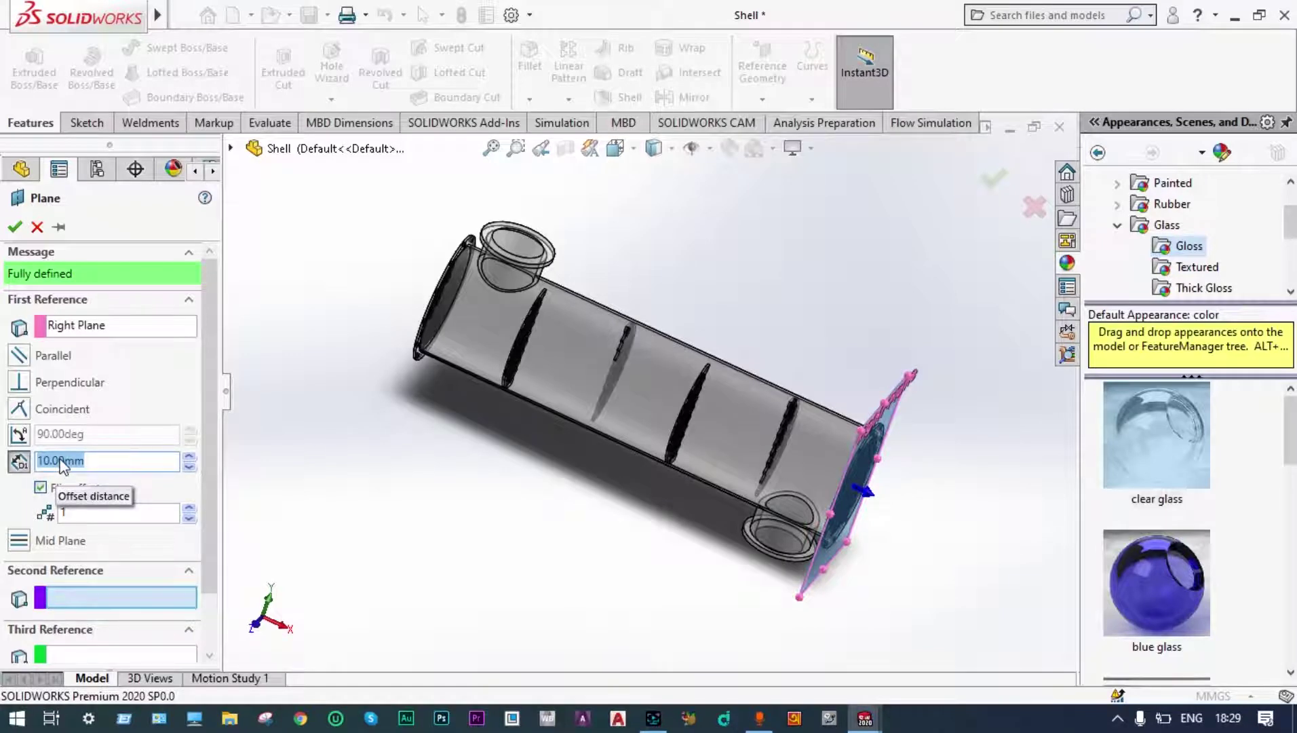
pyautogui.write('1200')
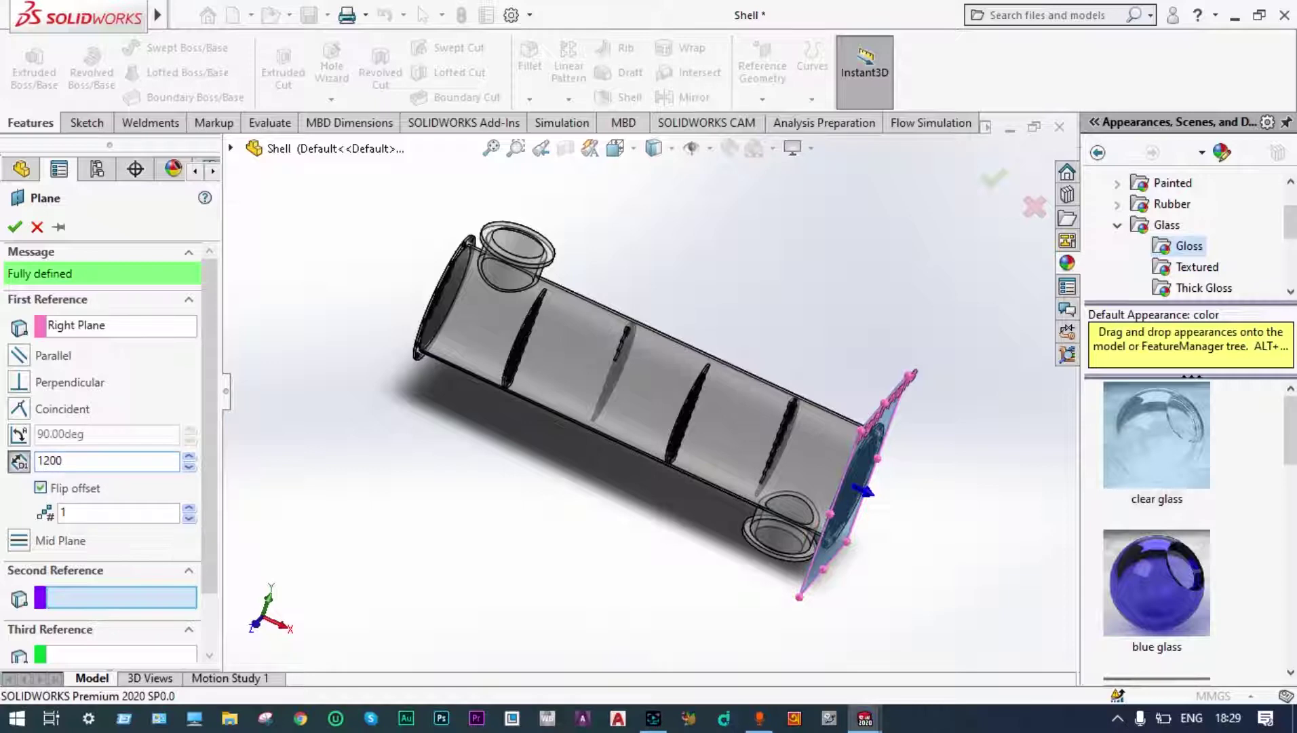
pyautogui.press('Return')
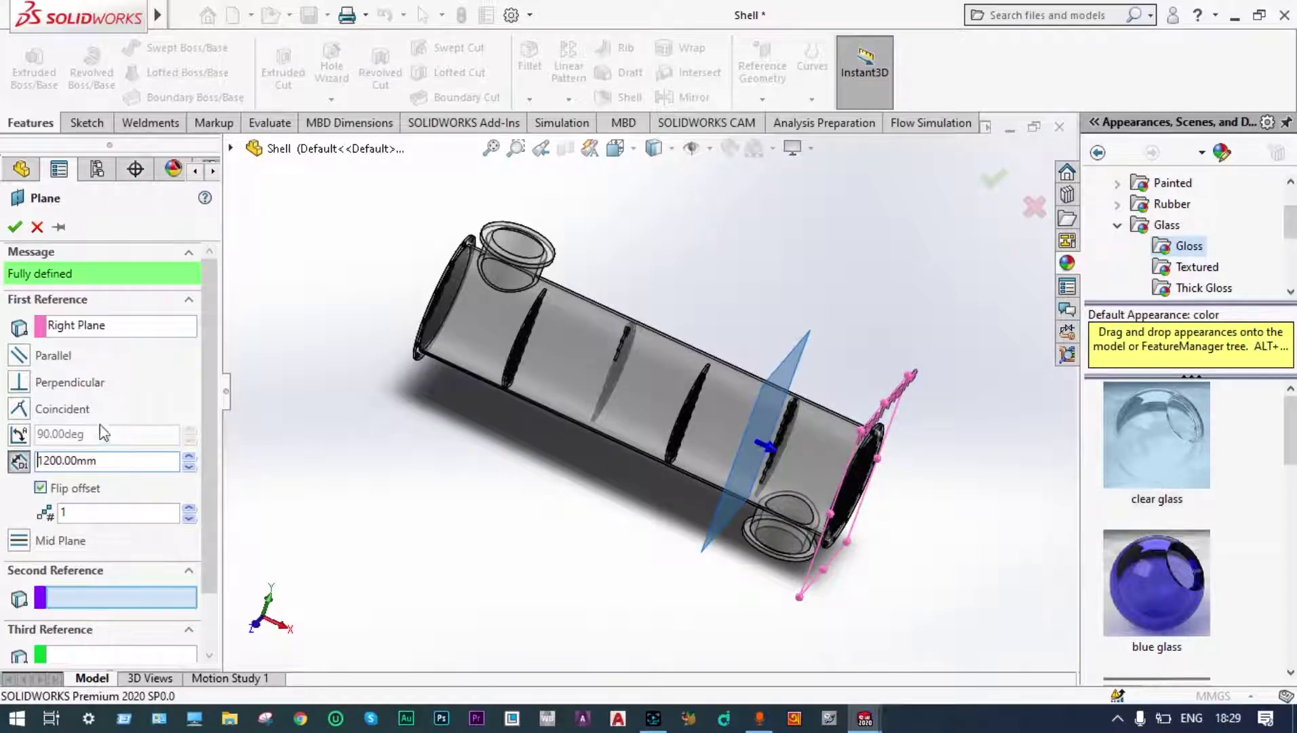
pyautogui.moveTo(455, 491); pyautogui.dragTo(446, 550, button='middle')
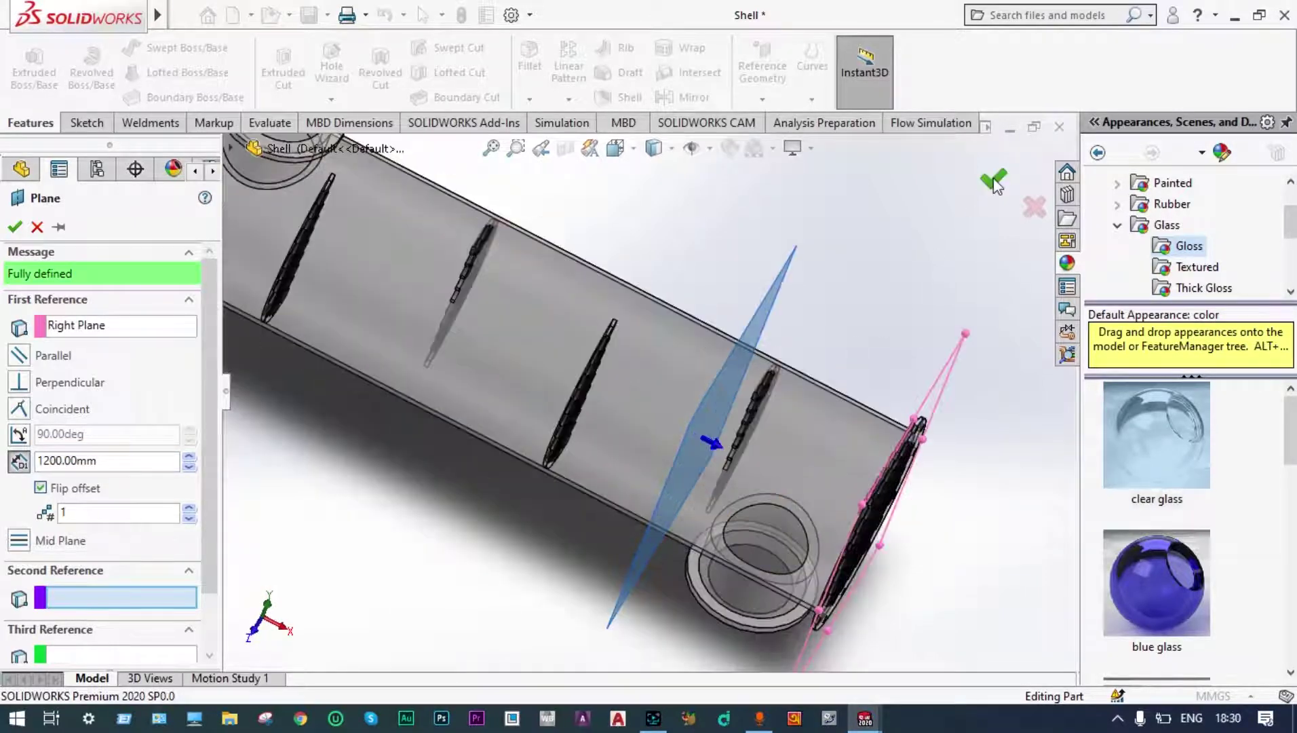
pyautogui.click(994, 178)
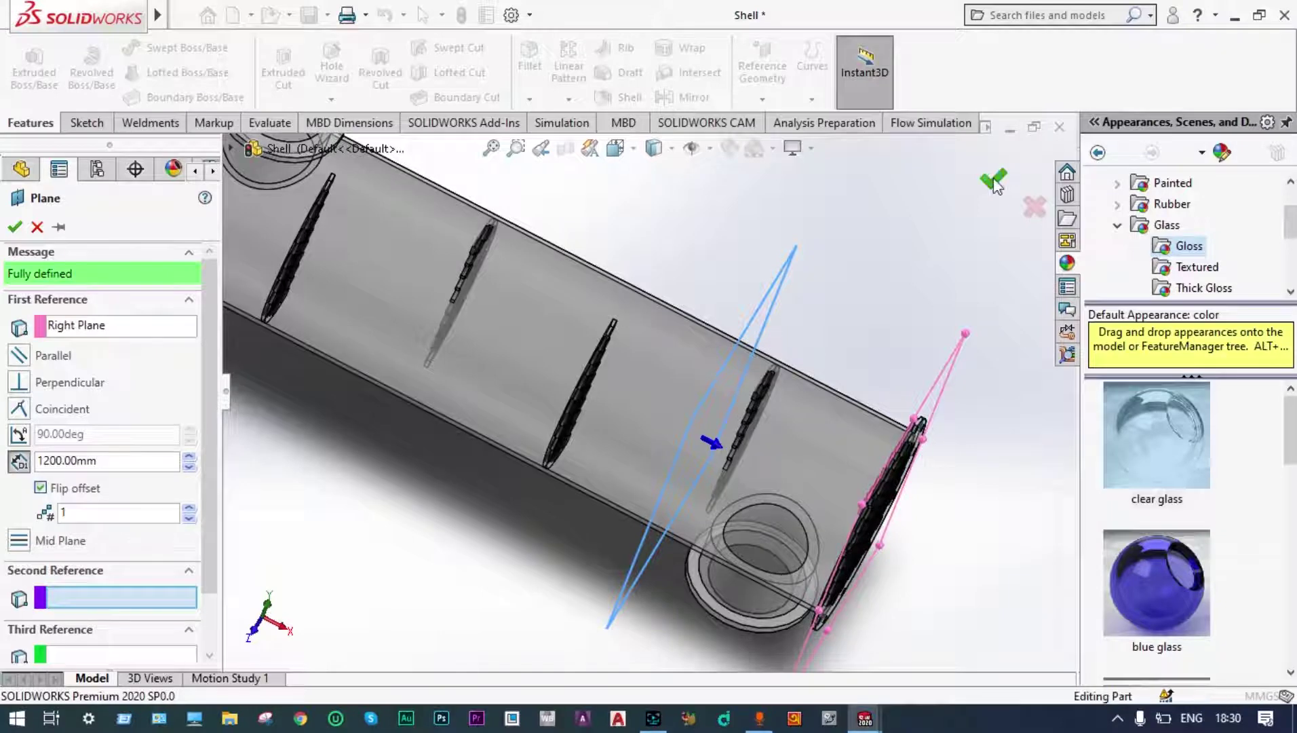
pyautogui.click(993, 180)
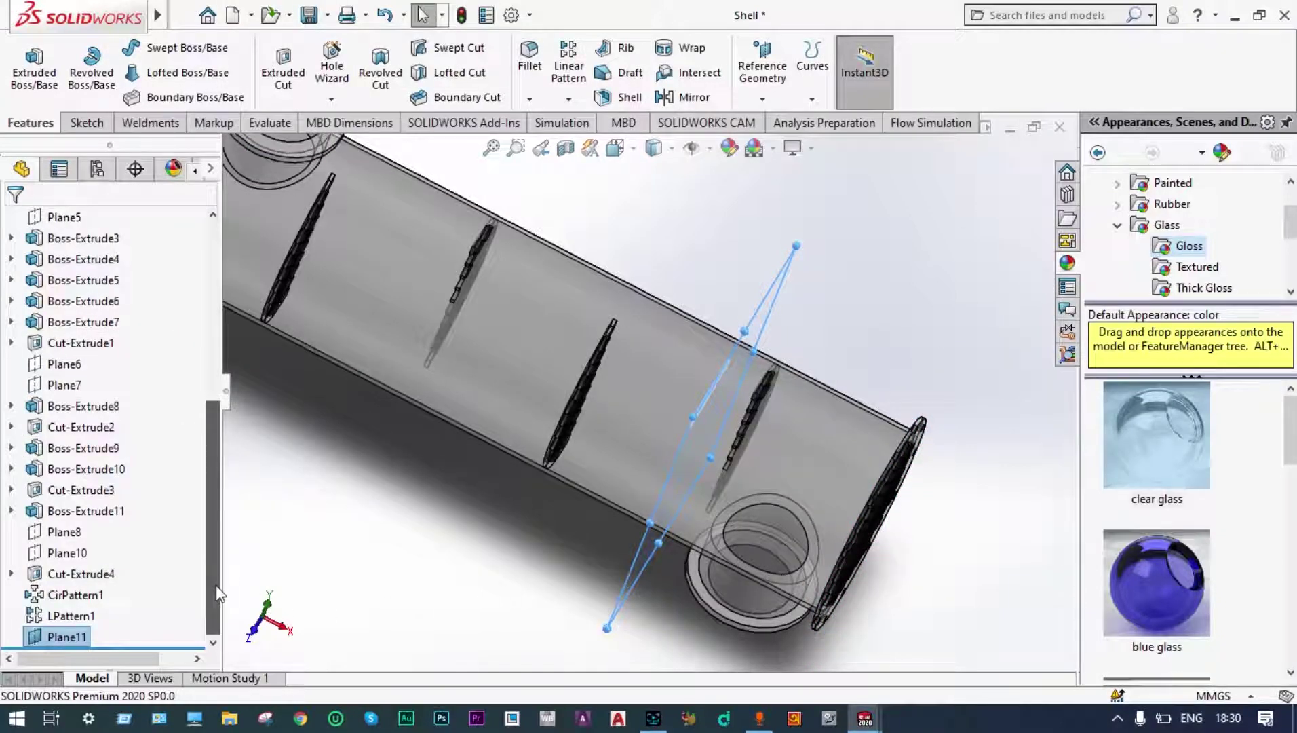
# - Sketch a circle about 1733 mm in diameter on the new plane, centred on the shell's axis
pyautogui.rightClick(71, 637)
pyautogui.click(176, 281)
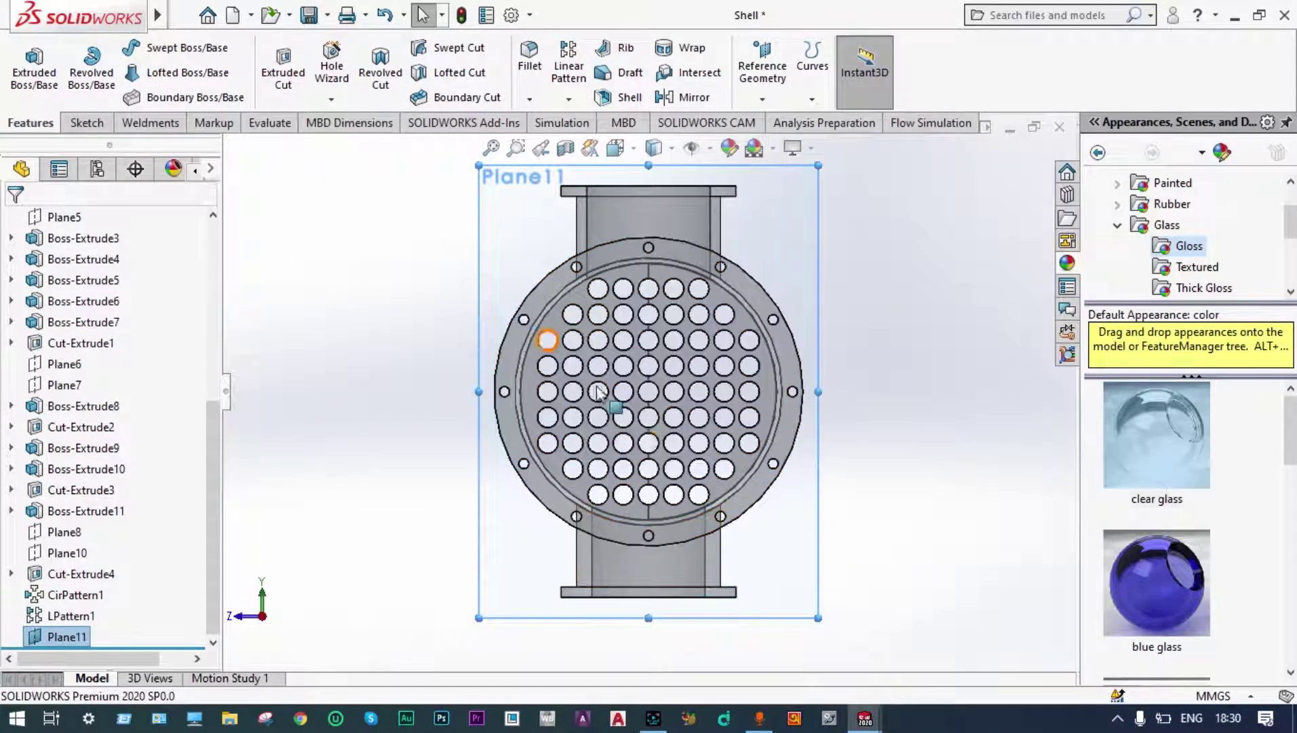
pyautogui.scroll(3, 590, 407)
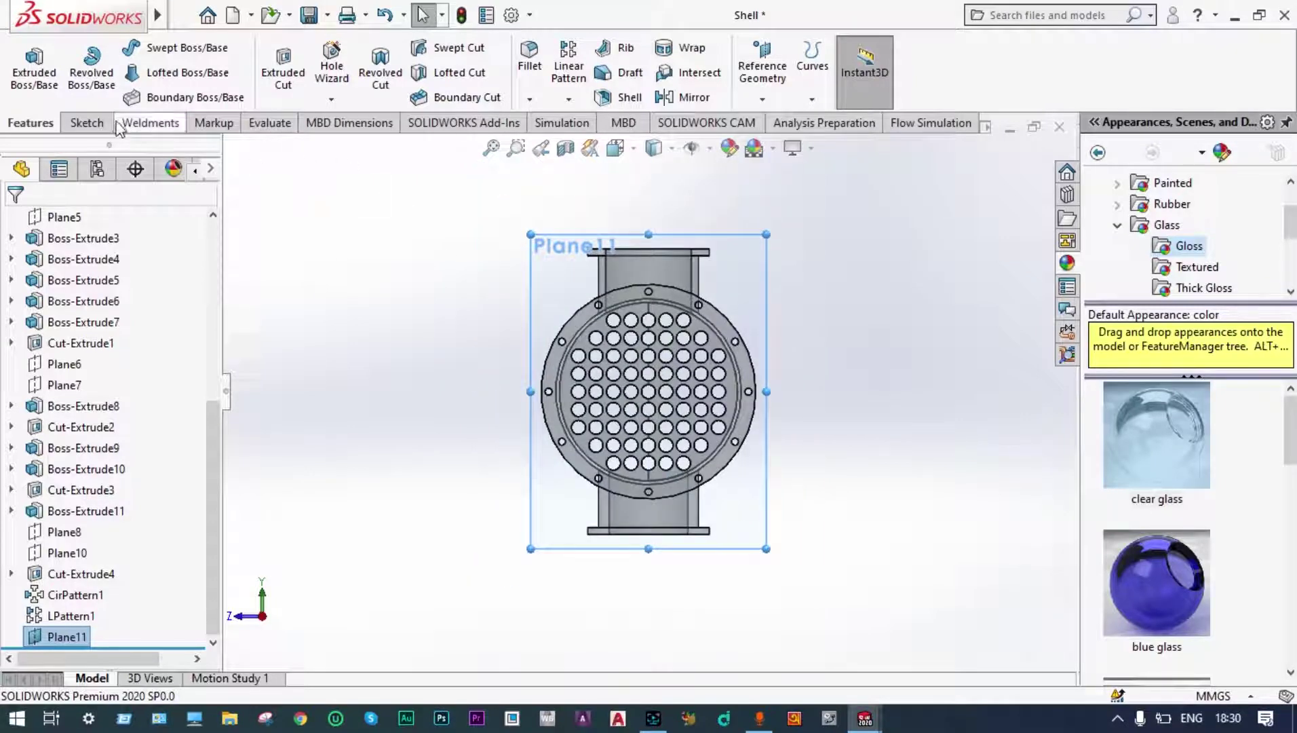
pyautogui.click(100, 125)
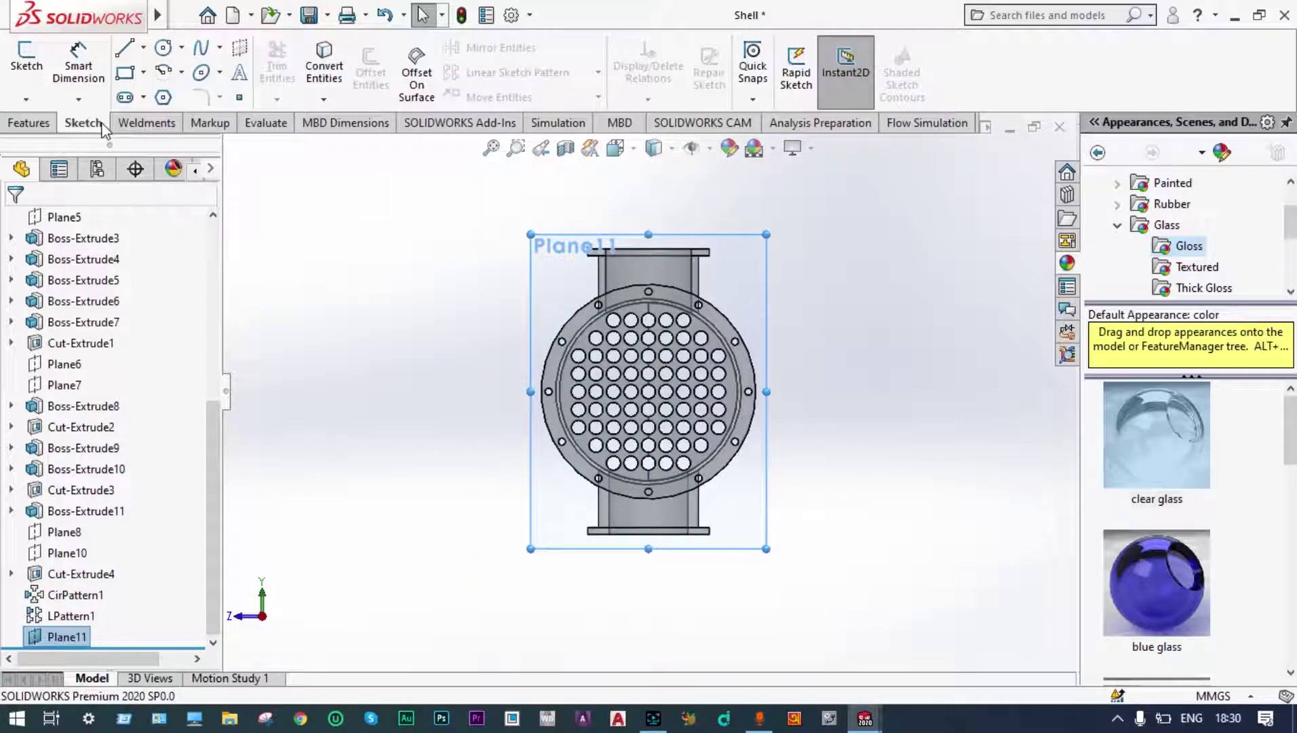
pyautogui.click(166, 49)
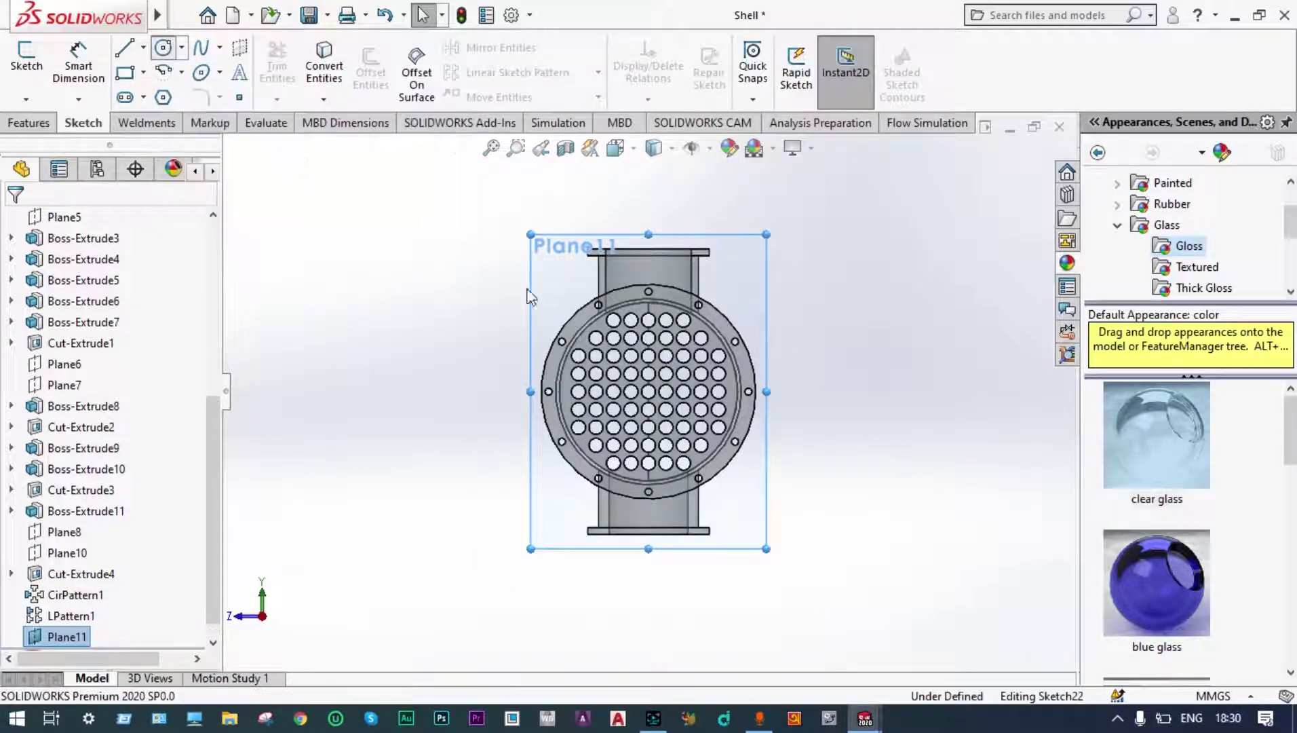
pyautogui.click(649, 393)
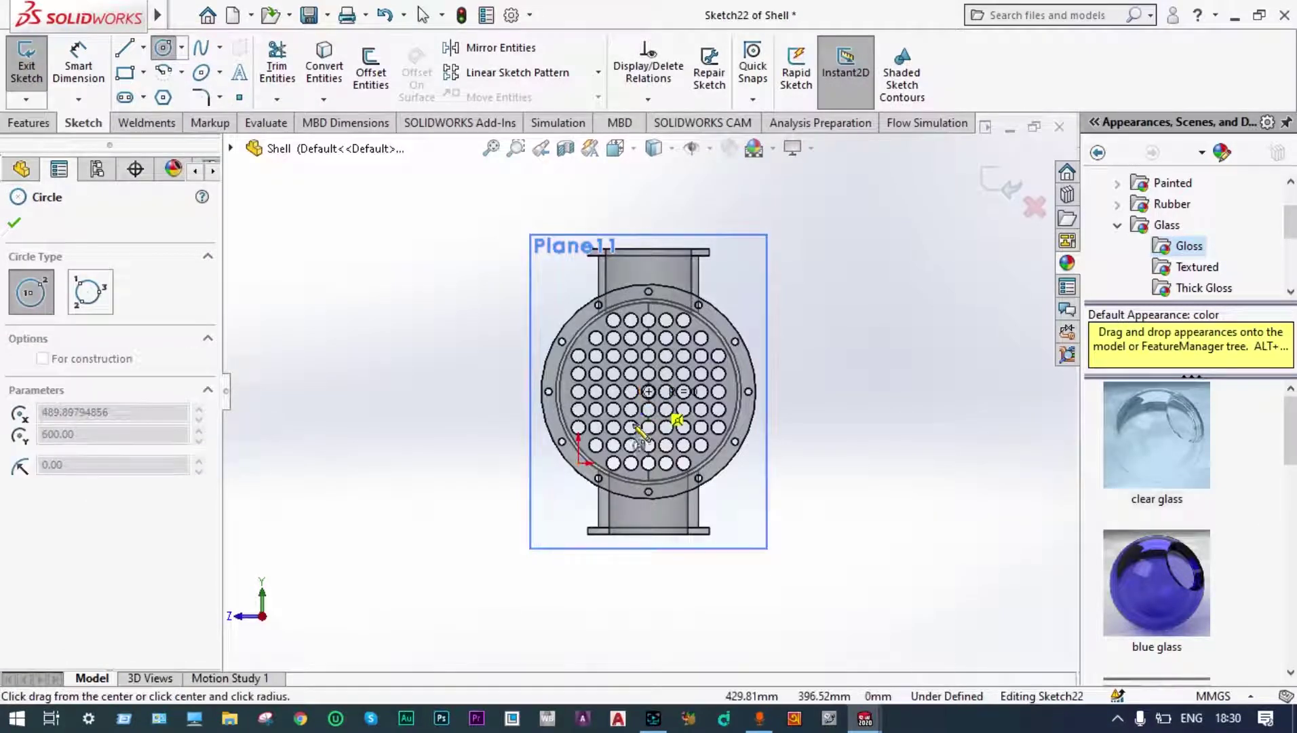
pyautogui.scroll(-5, 608, 484)
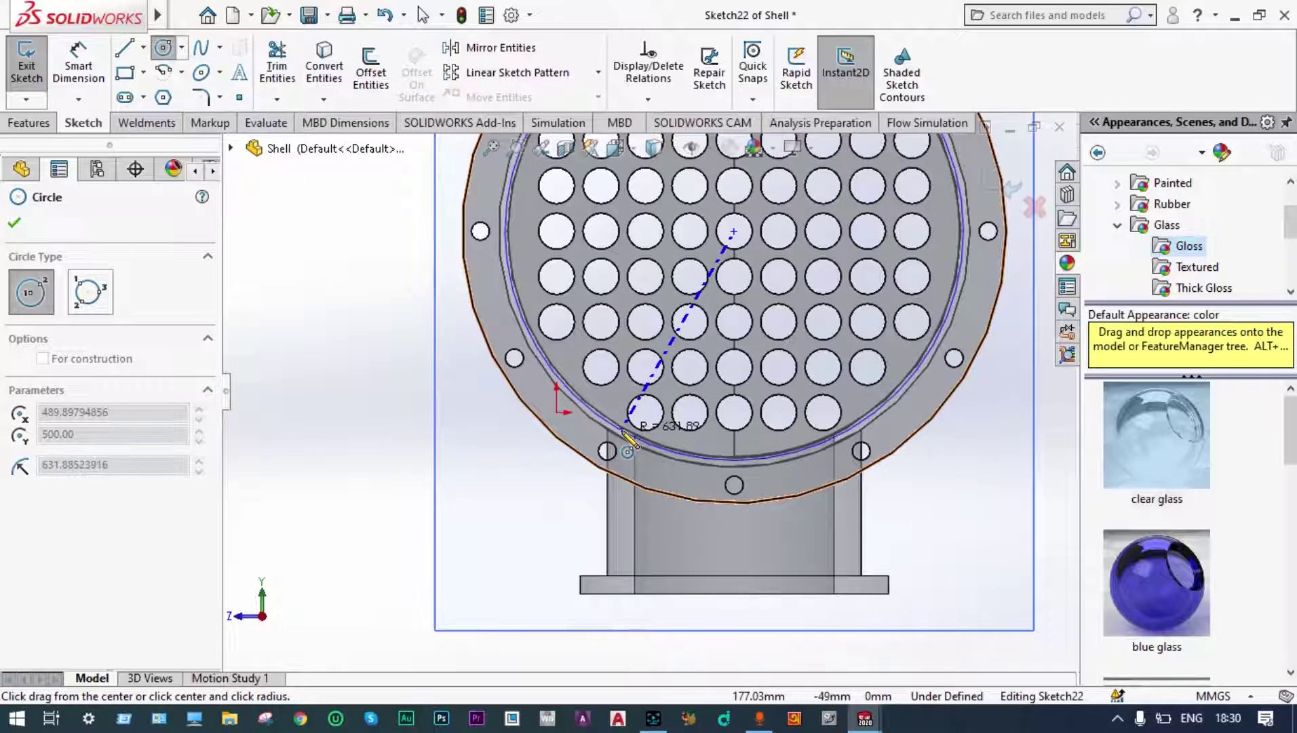
pyautogui.click(591, 514)
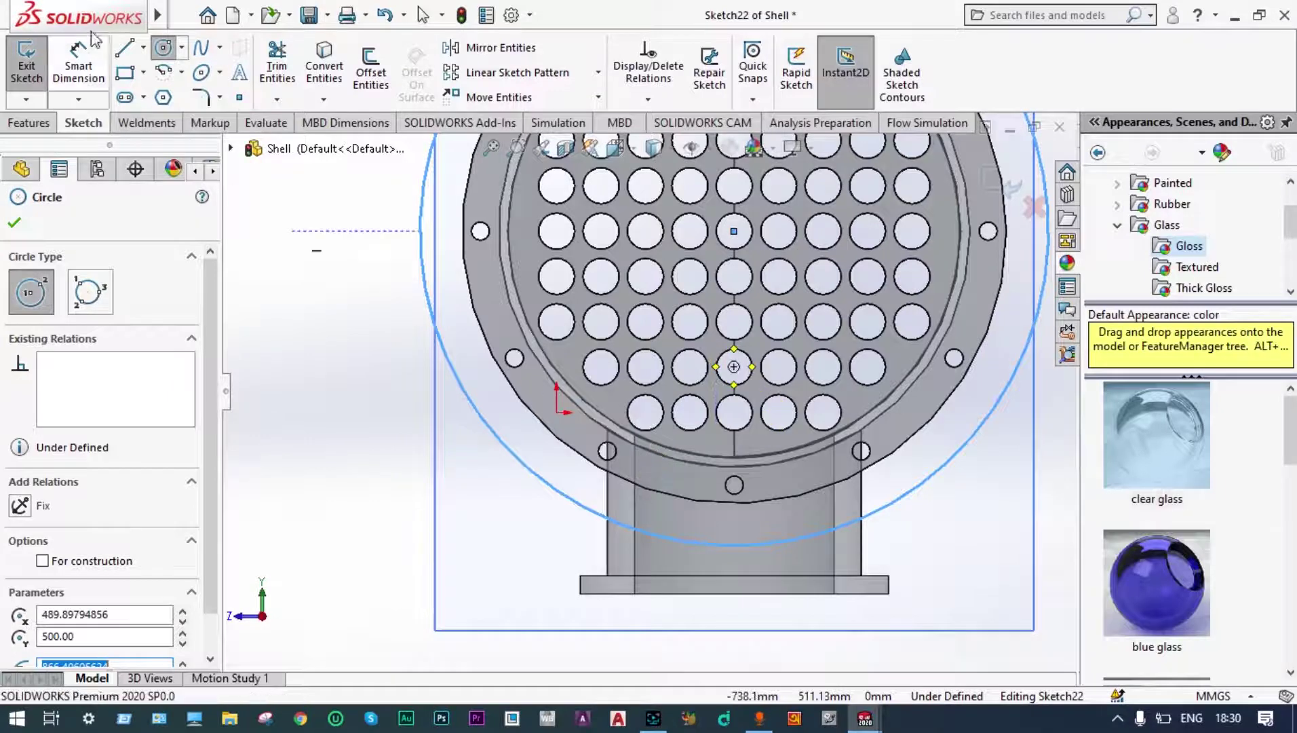
pyautogui.click(529, 452)
pyautogui.press('Escape')
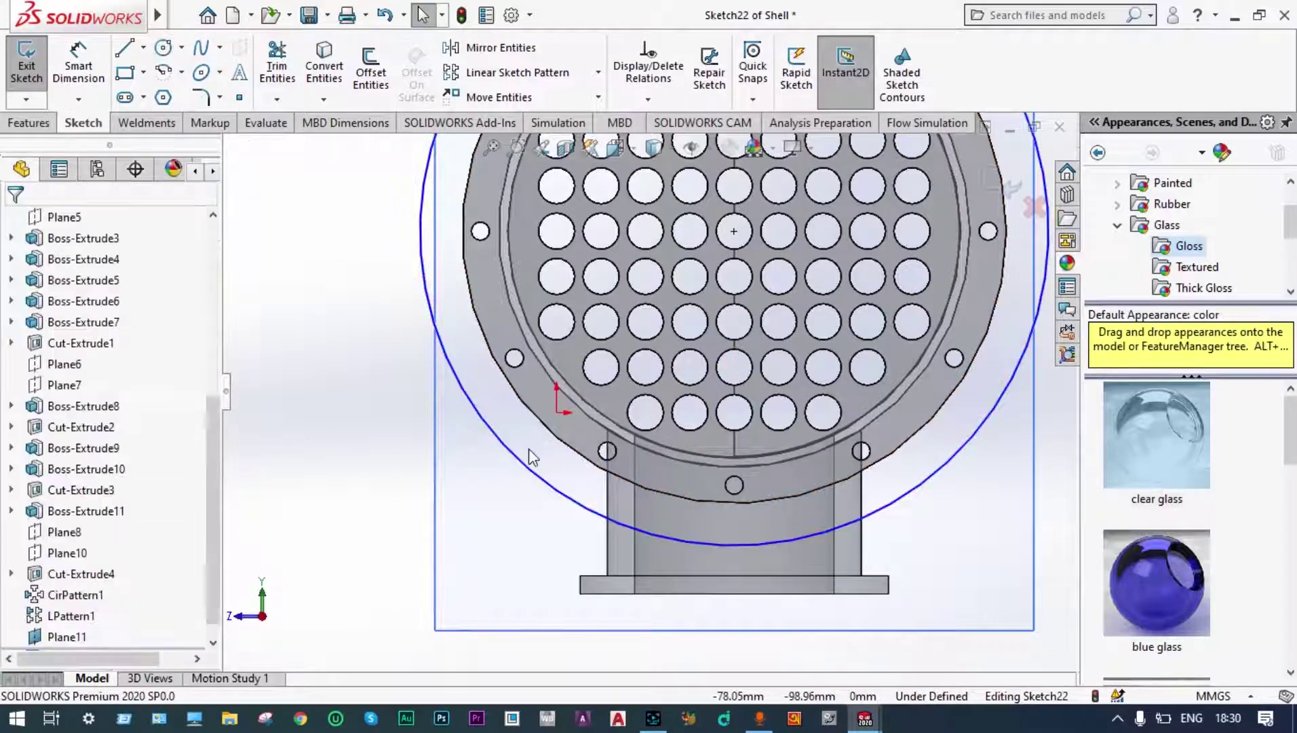
# - Dimension the sketched circle's diameter and set it to 1300 mm
pyautogui.click(76, 72)
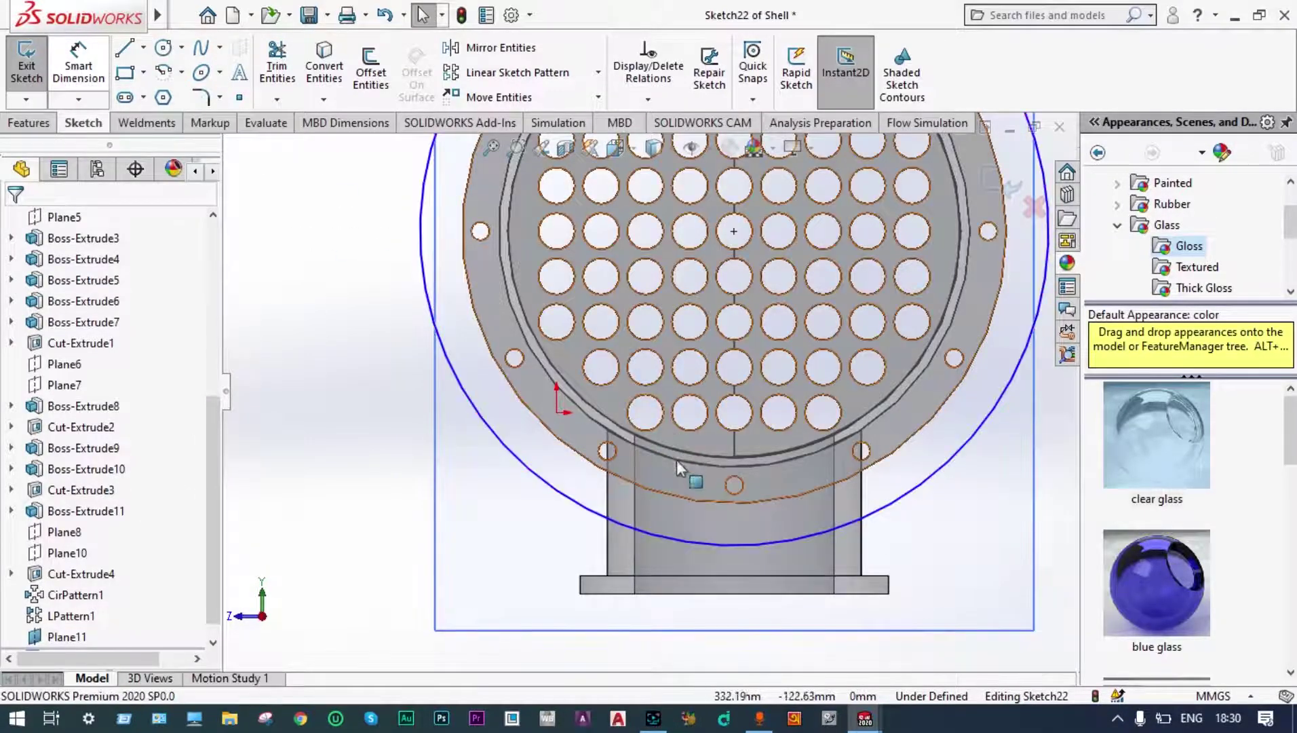
pyautogui.click(601, 522)
pyautogui.click(369, 537)
pyautogui.write('1300')
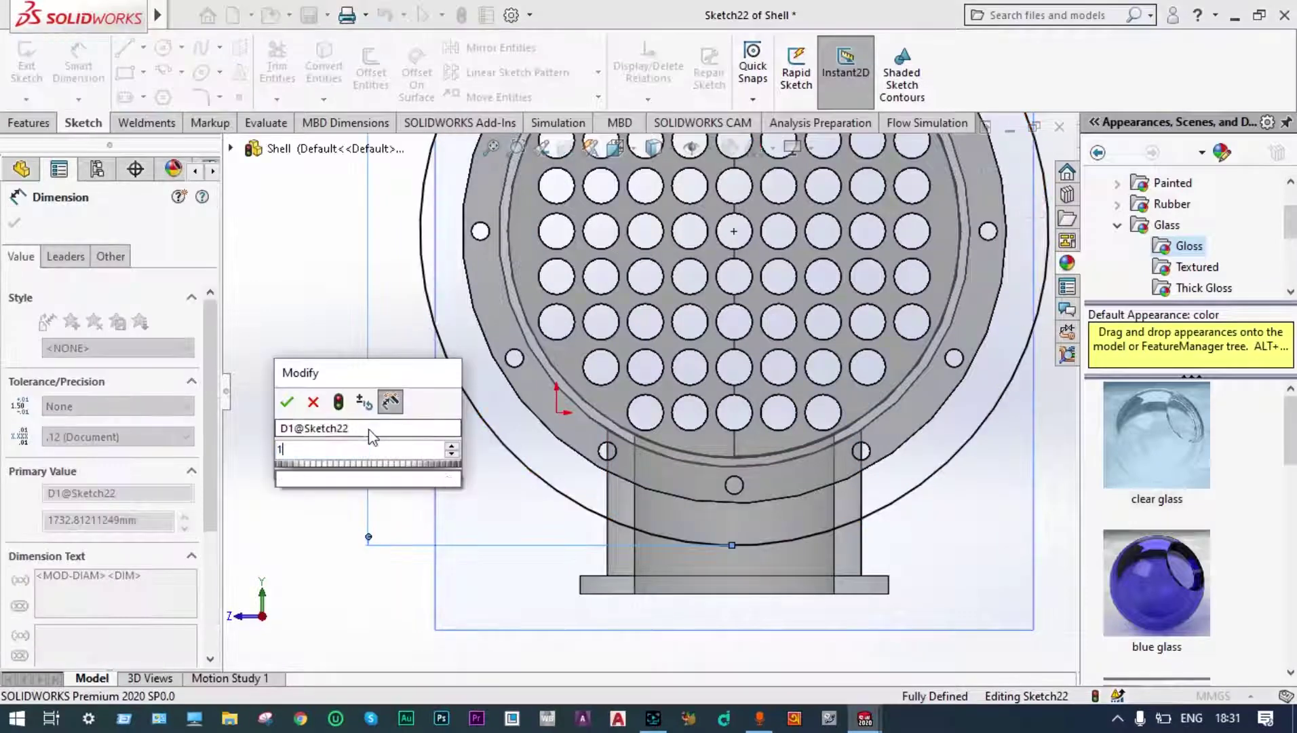
pyautogui.press('Return')
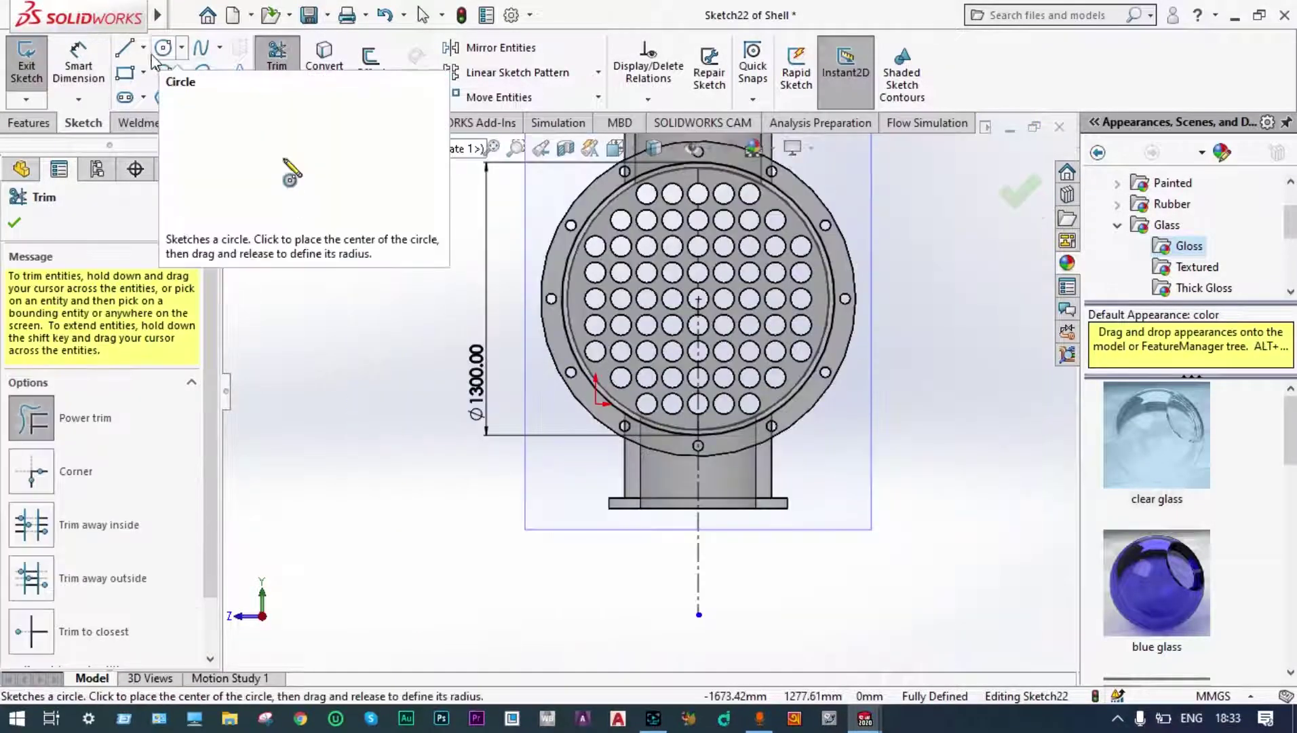
# - Draw a vertical line from just inside the circle to below the lower nozzle, joined by a horizontal line about 577 mm long to the centerline
pyautogui.click(124, 47)
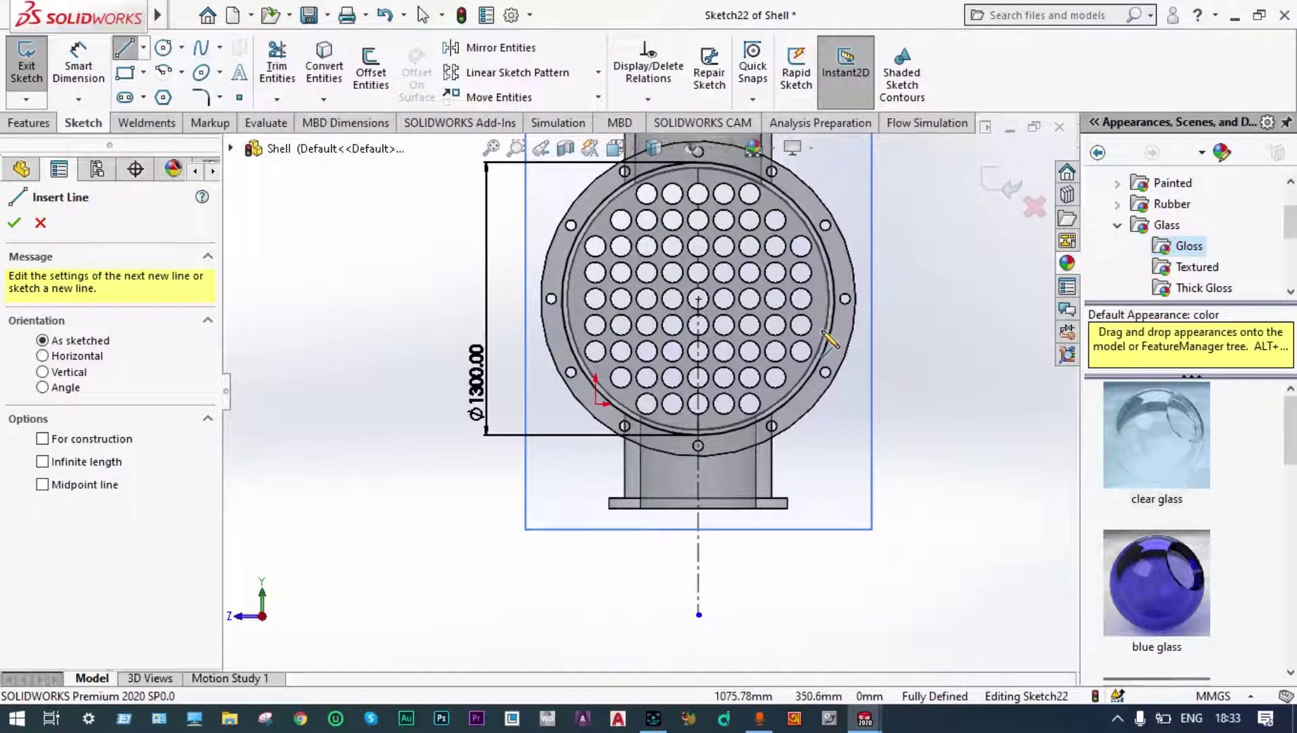
pyautogui.click(819, 332)
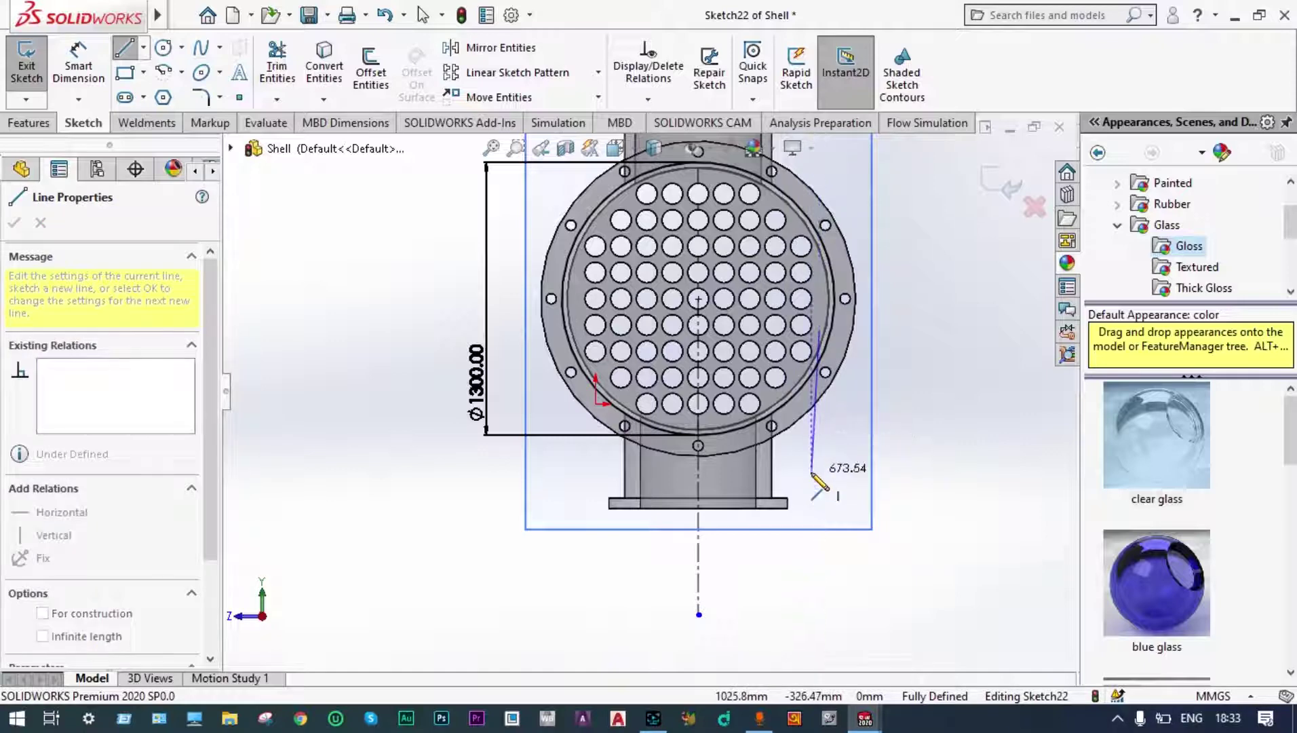
pyautogui.click(819, 601)
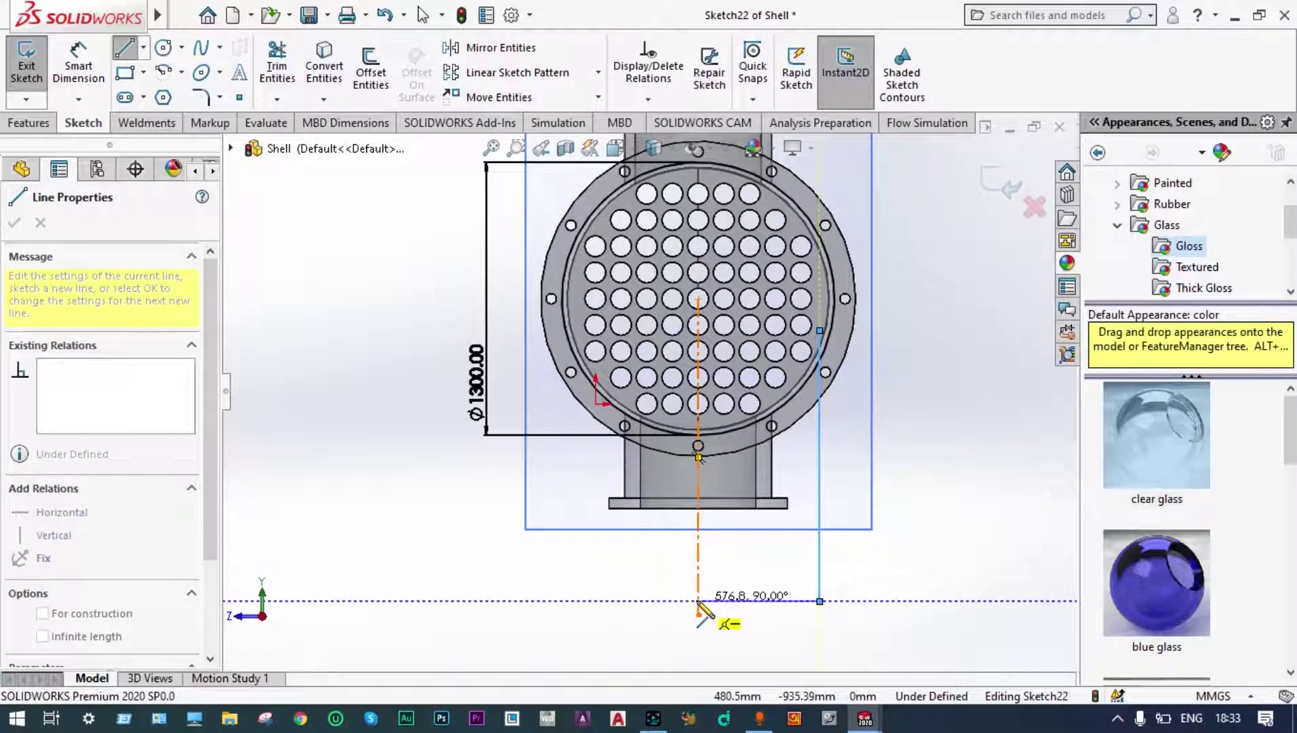
pyautogui.click(698, 601)
pyautogui.press('Escape')
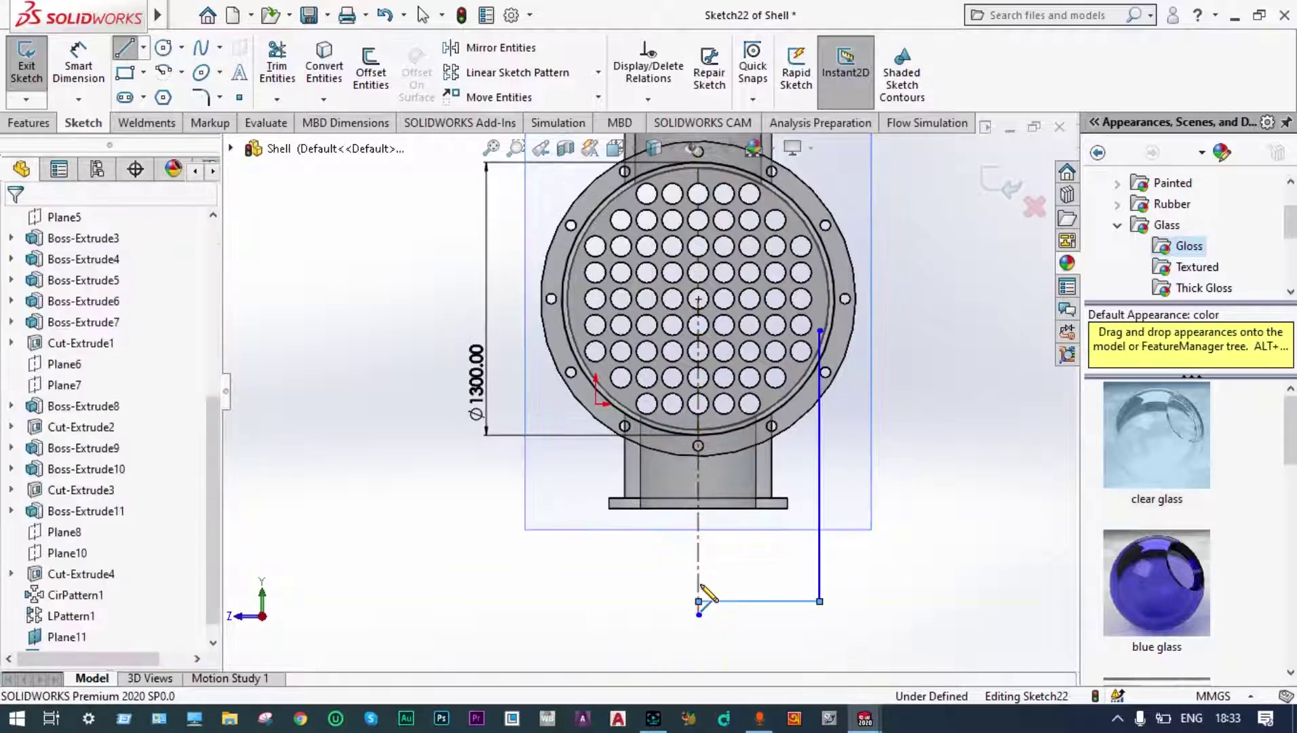
pyautogui.scroll(-5, 848, 361)
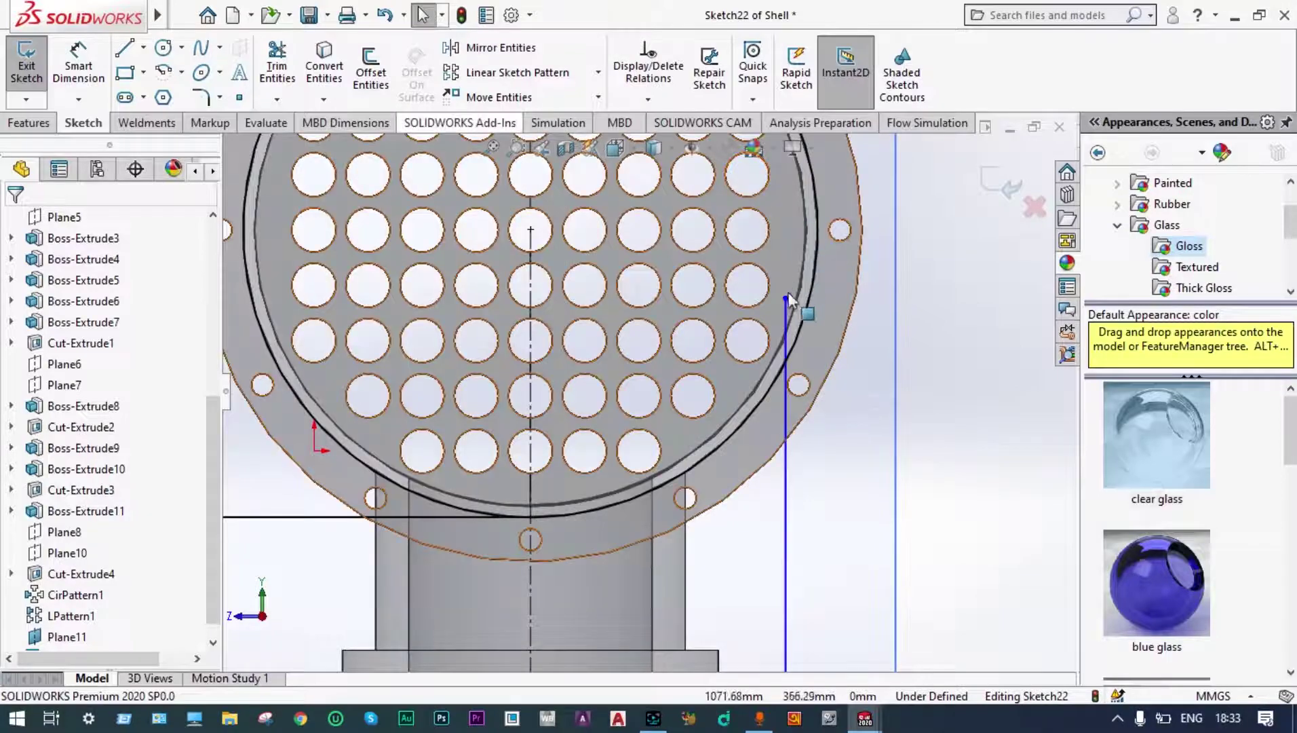
# - Trim the vertical line's end inside the circle and reduce the circle to the lower arc between that line and the centerline
pyautogui.click(782, 320)
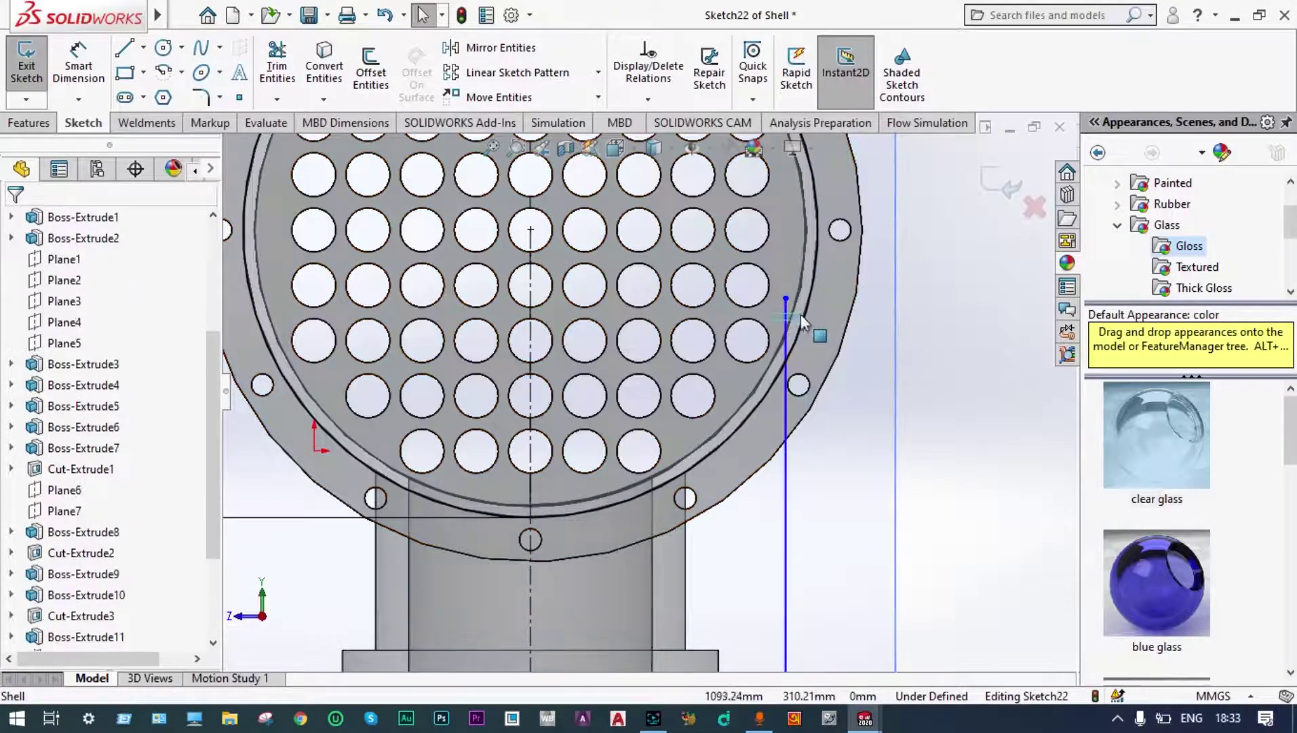
pyautogui.click(278, 61)
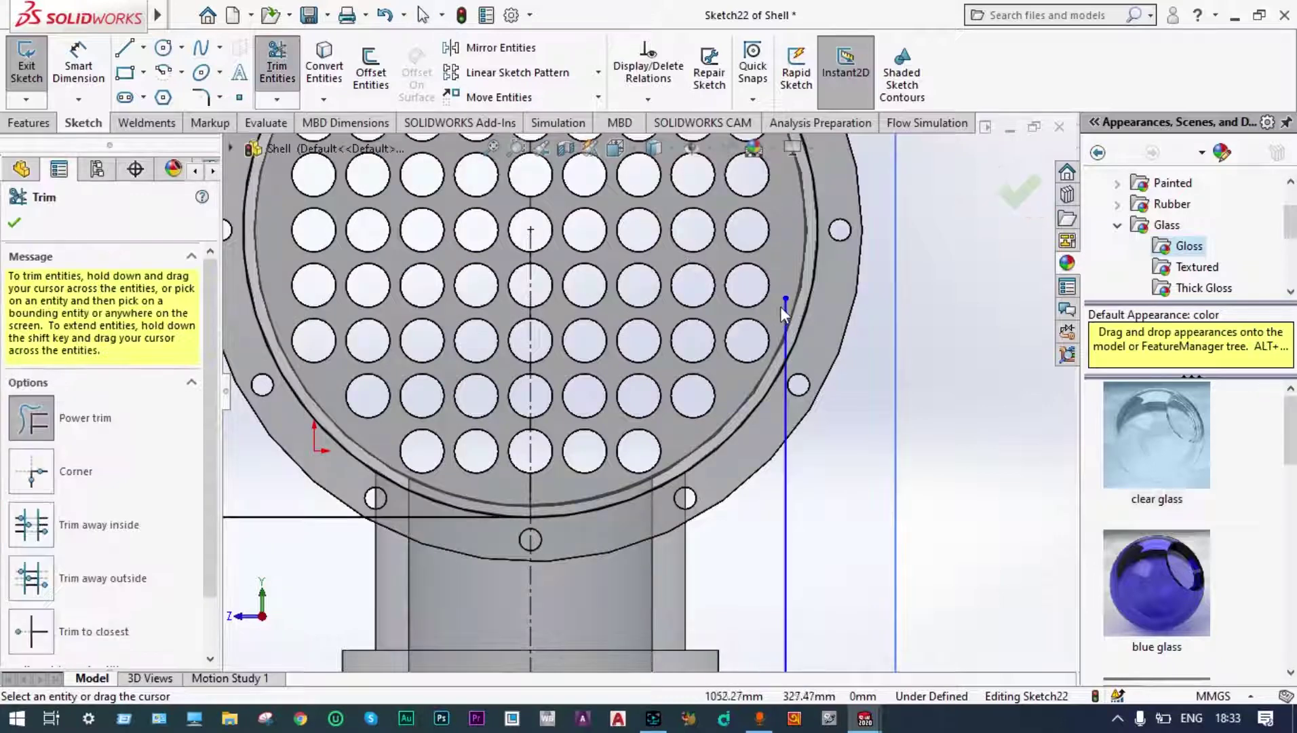
pyautogui.moveTo(780, 306); pyautogui.dragTo(790, 312)
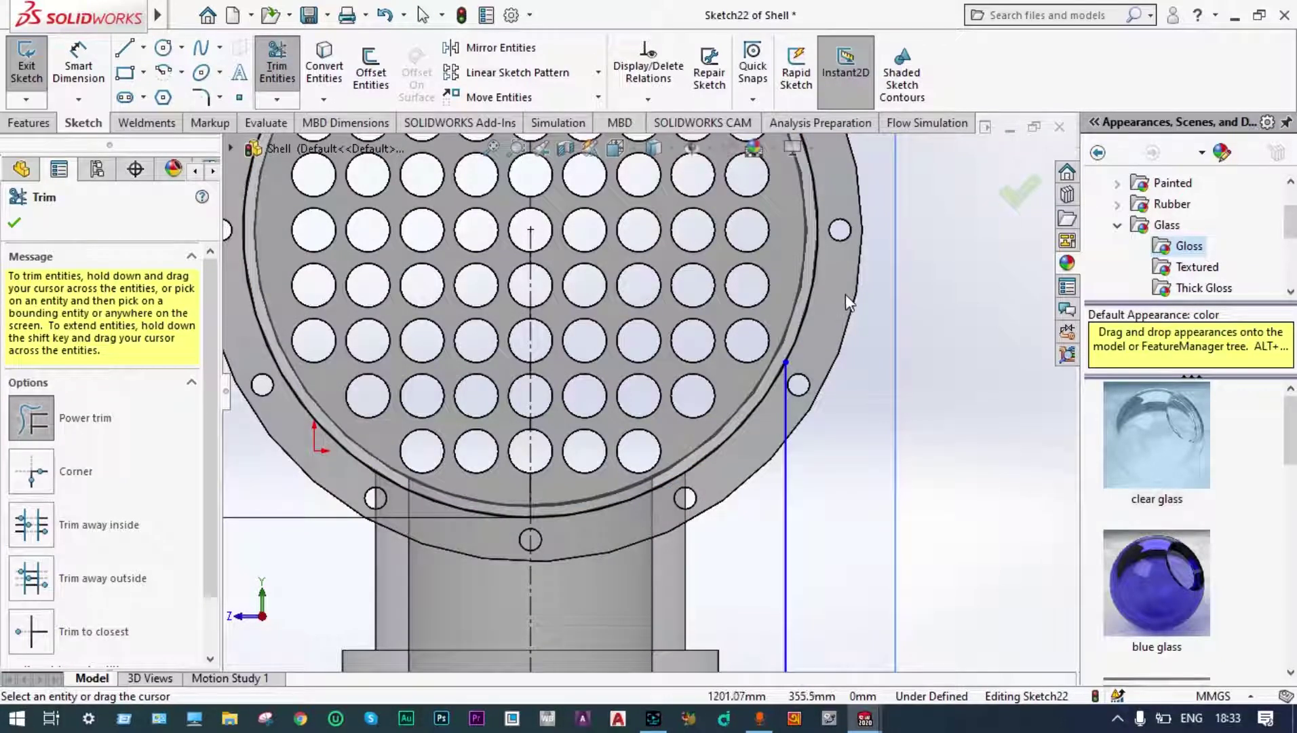
pyautogui.press('f')
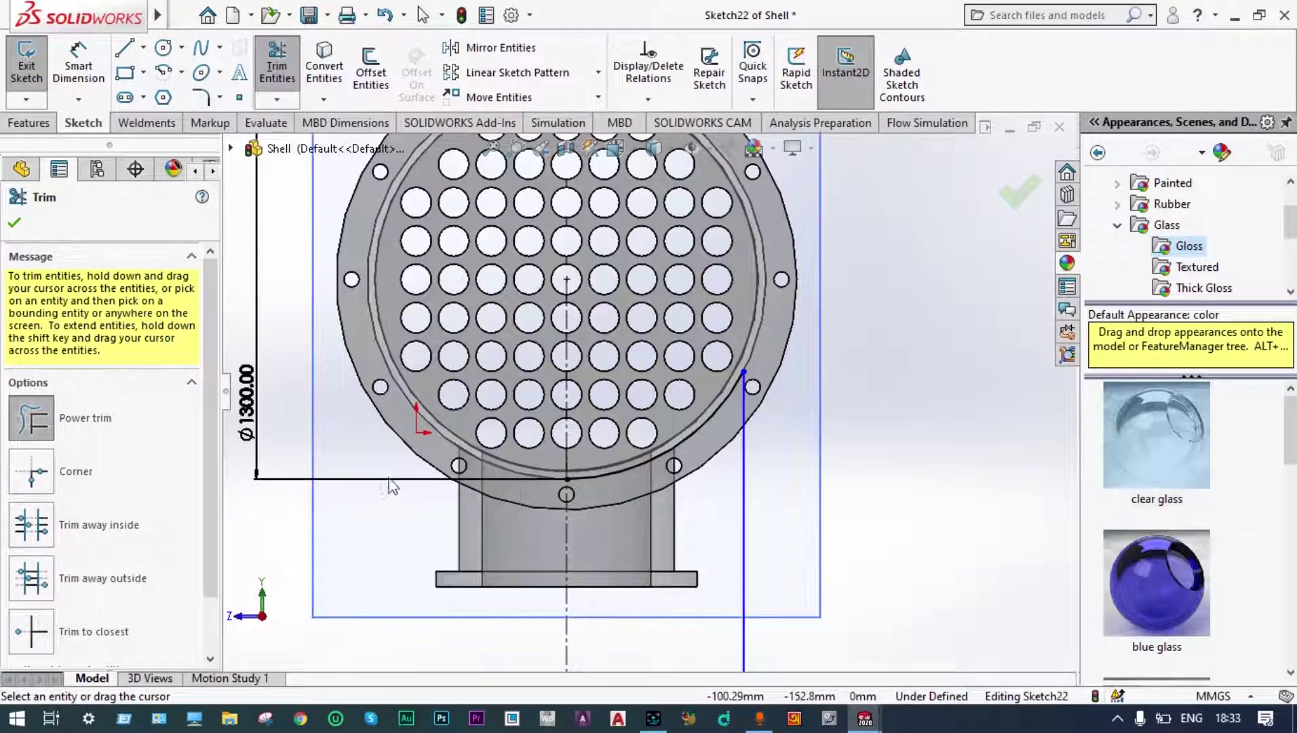
pyautogui.scroll(3, 528, 456)
pyautogui.scroll(-2, 620, 563)
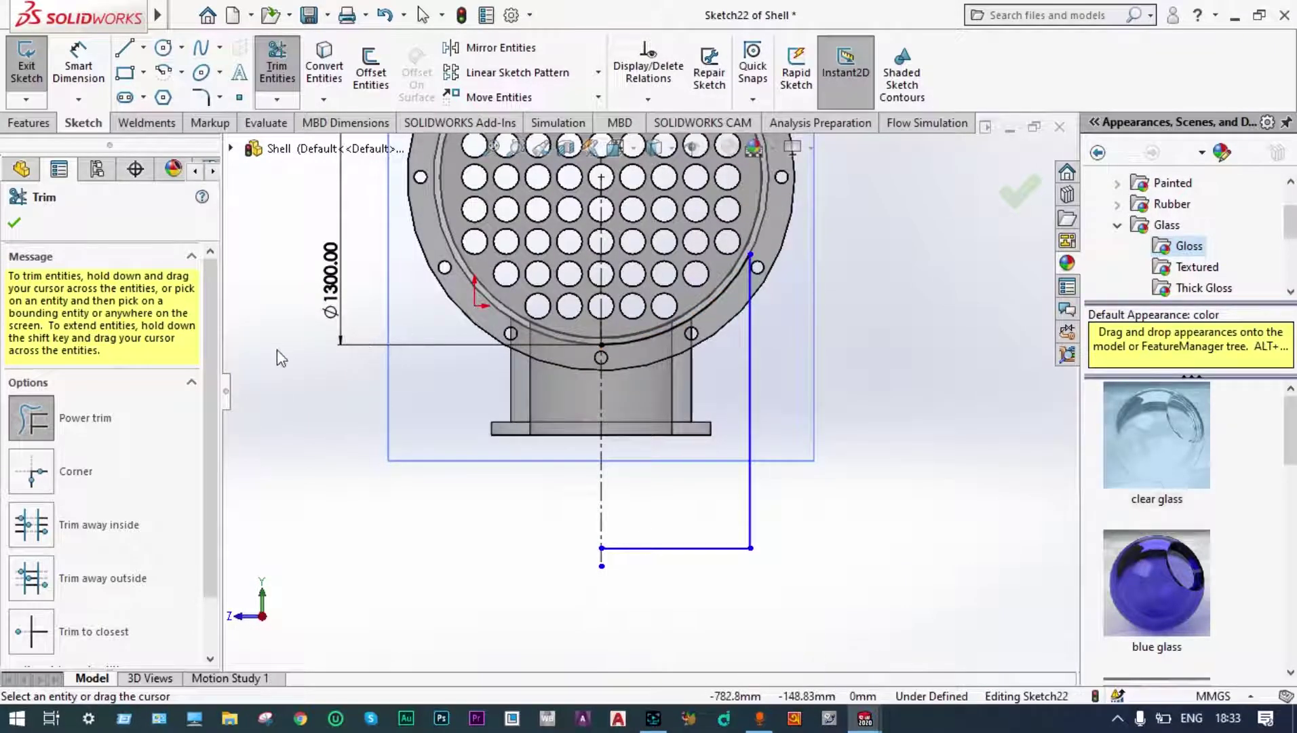
pyautogui.click(1015, 193)
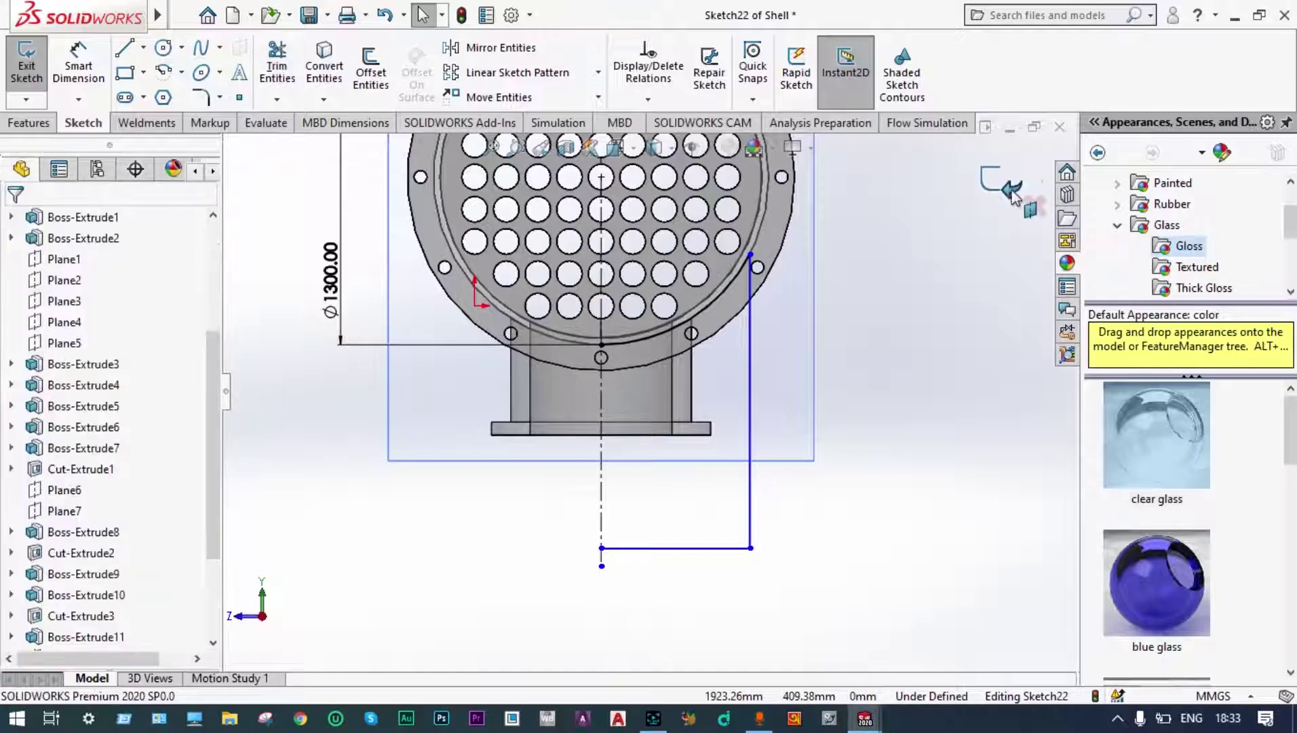
# - Mirror the vertical line, the arc and the horizontal line about the vertical centerline, keeping the originals
pyautogui.click(526, 49)
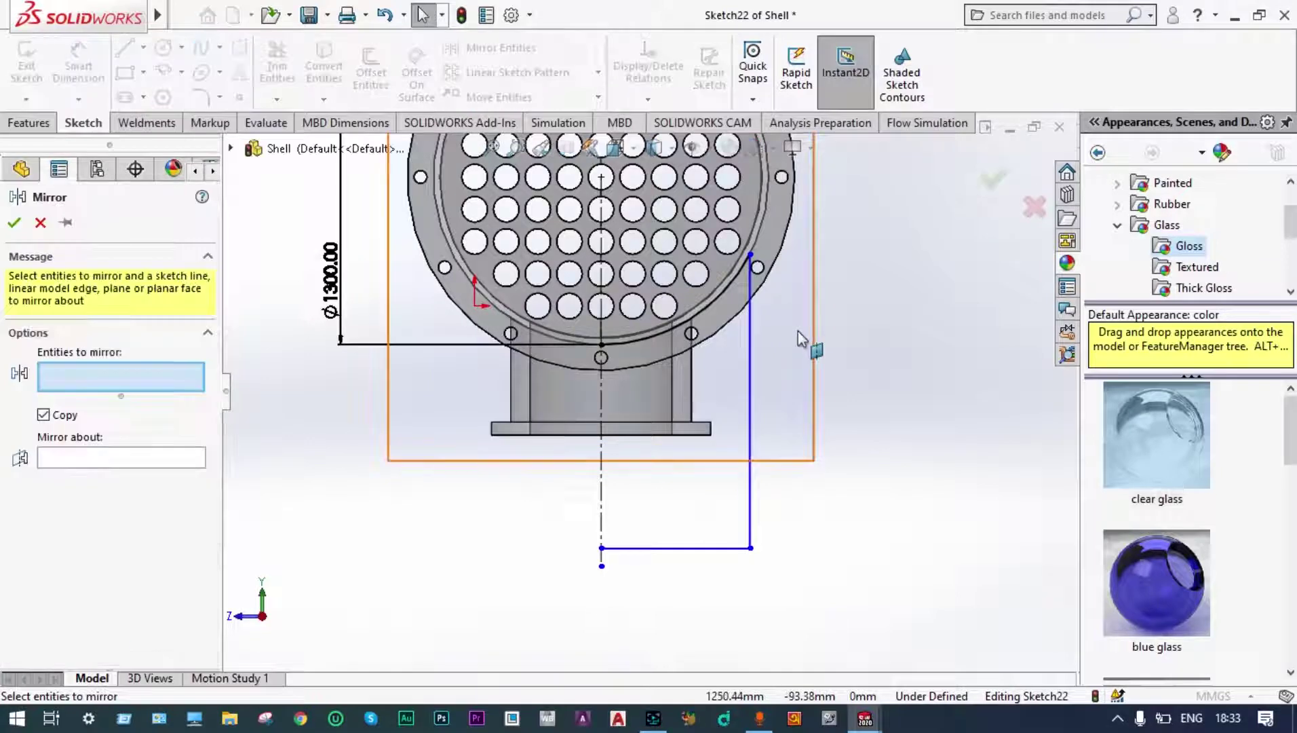
pyautogui.click(749, 342)
pyautogui.click(709, 304)
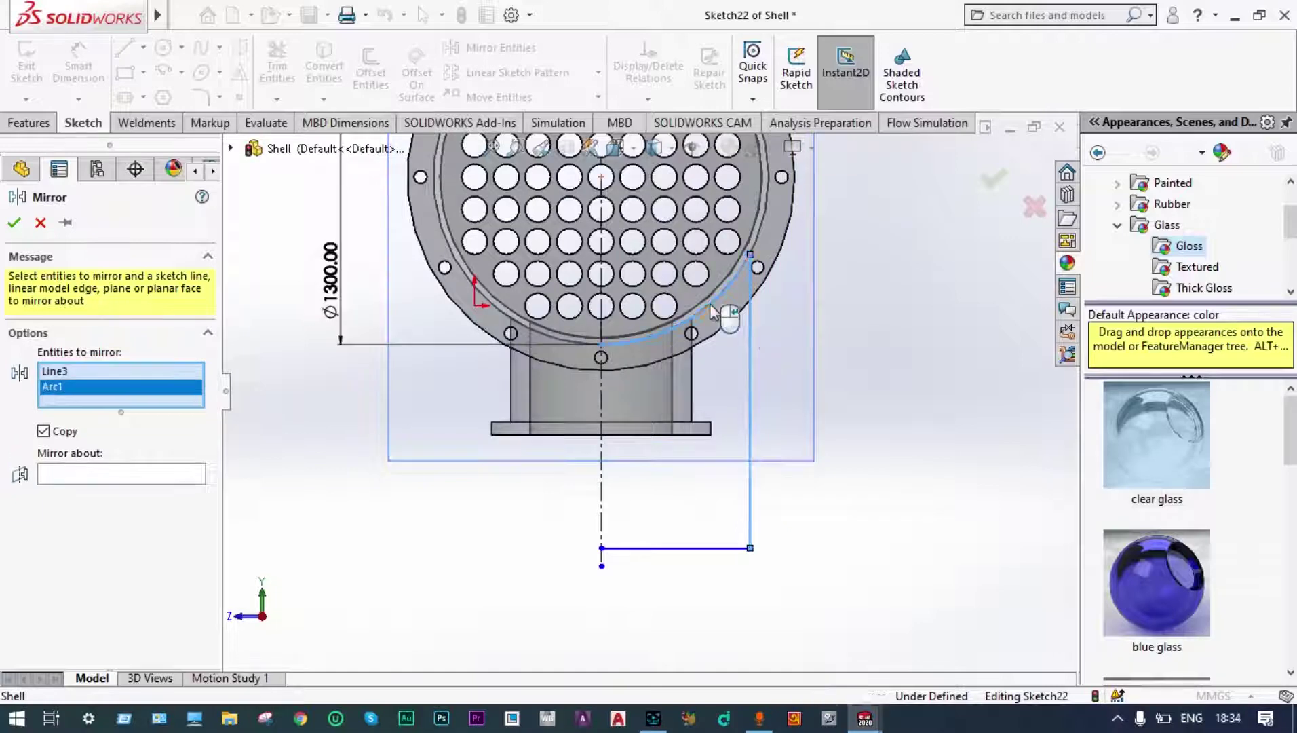
pyautogui.click(726, 549)
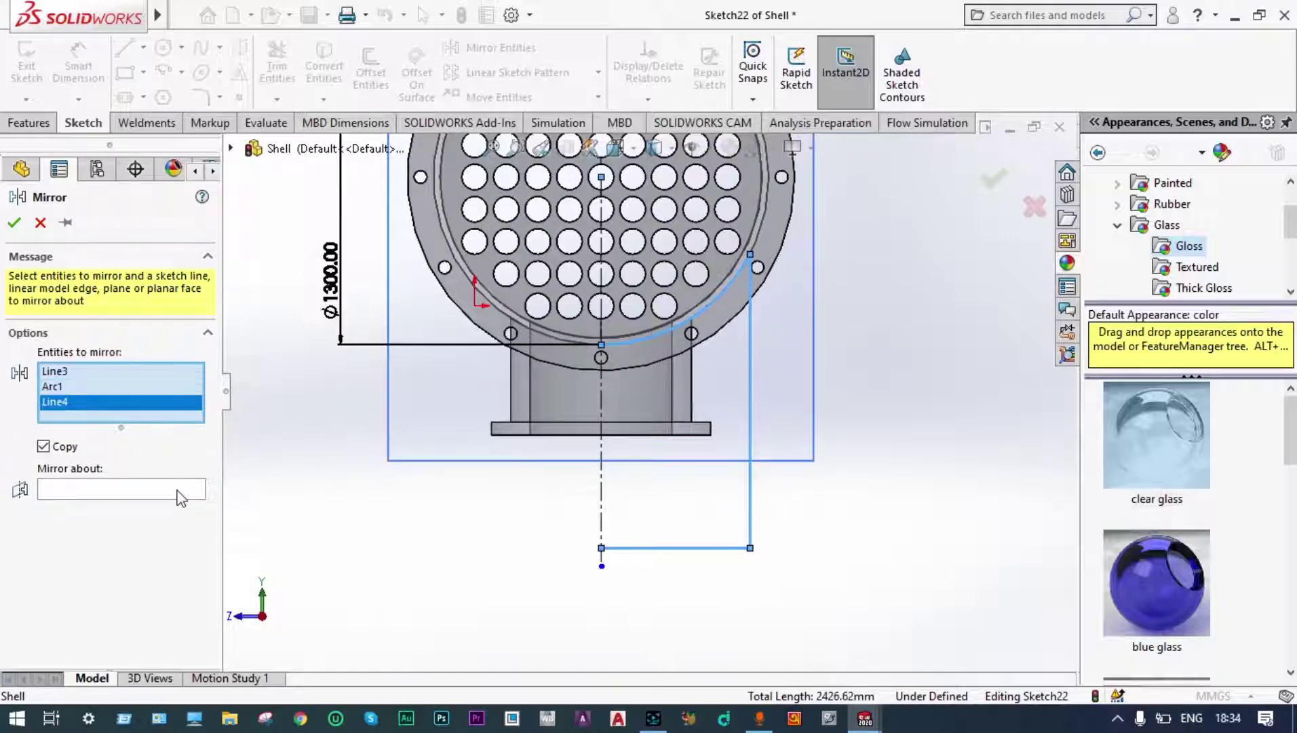
pyautogui.click(183, 490)
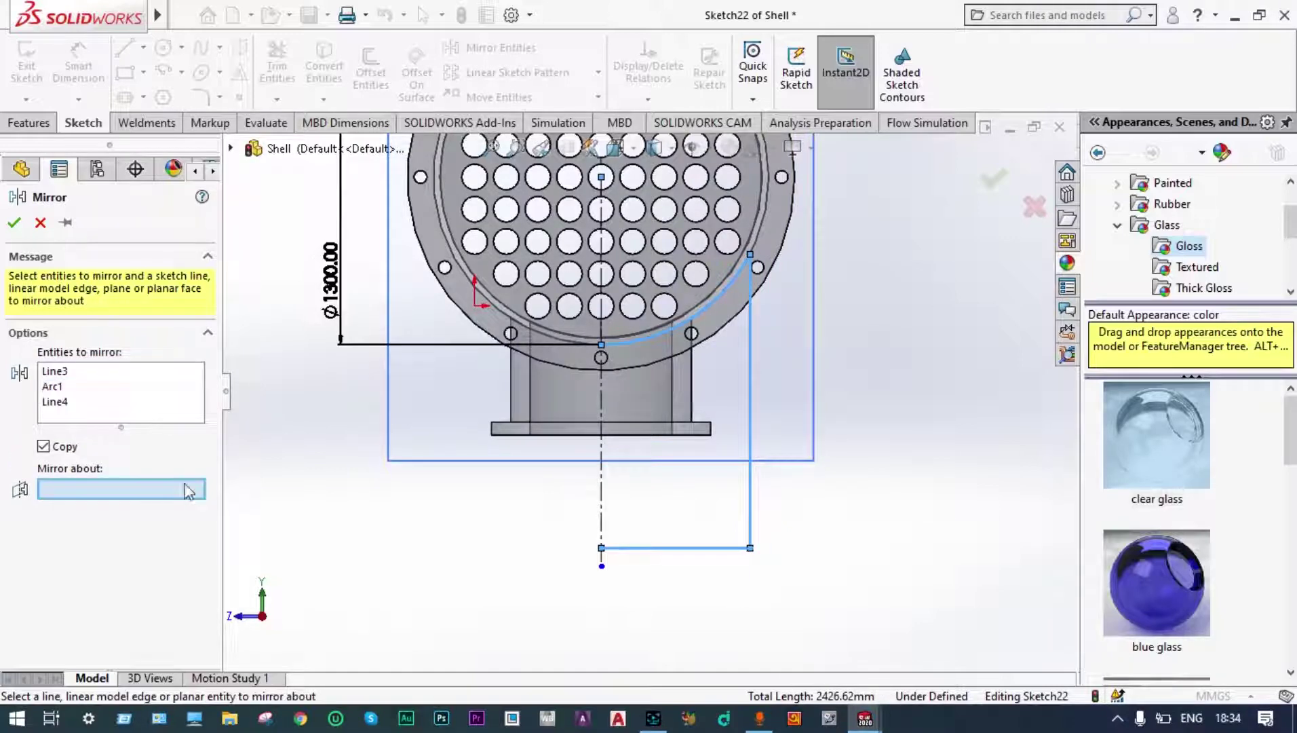
pyautogui.click(601, 496)
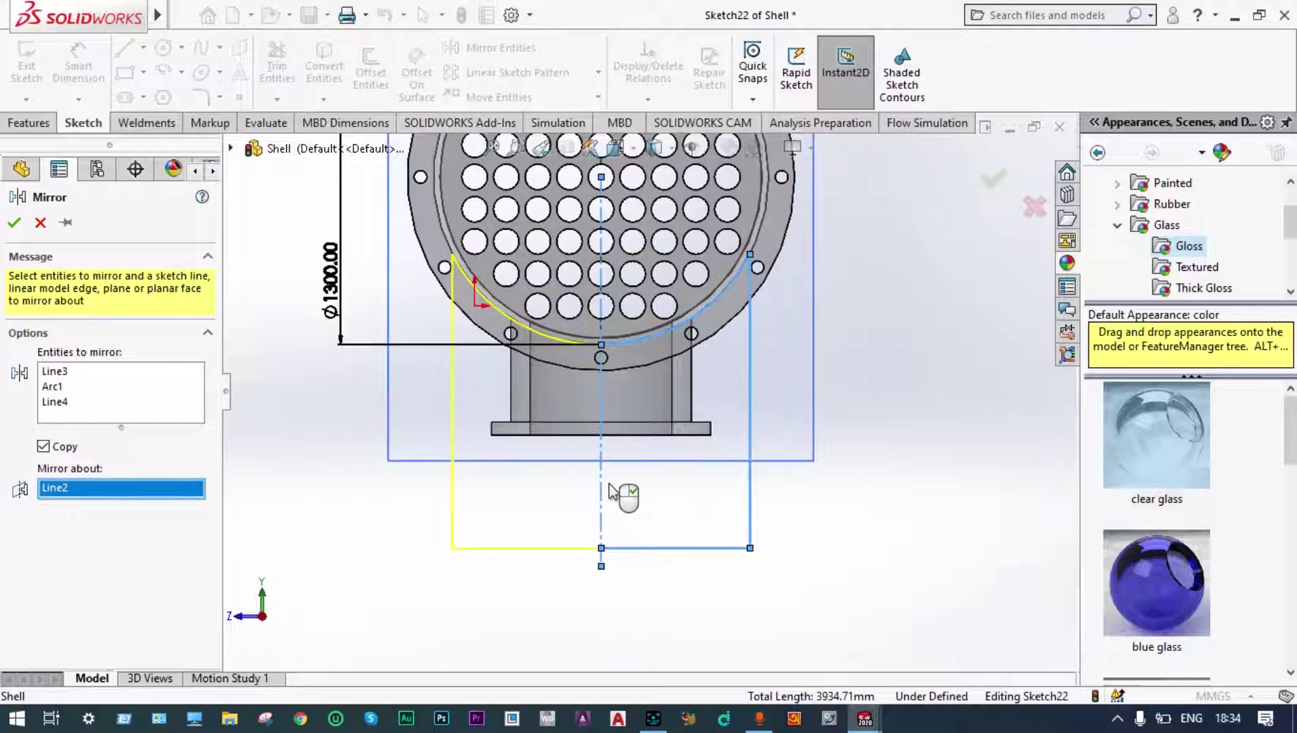
pyautogui.click(995, 186)
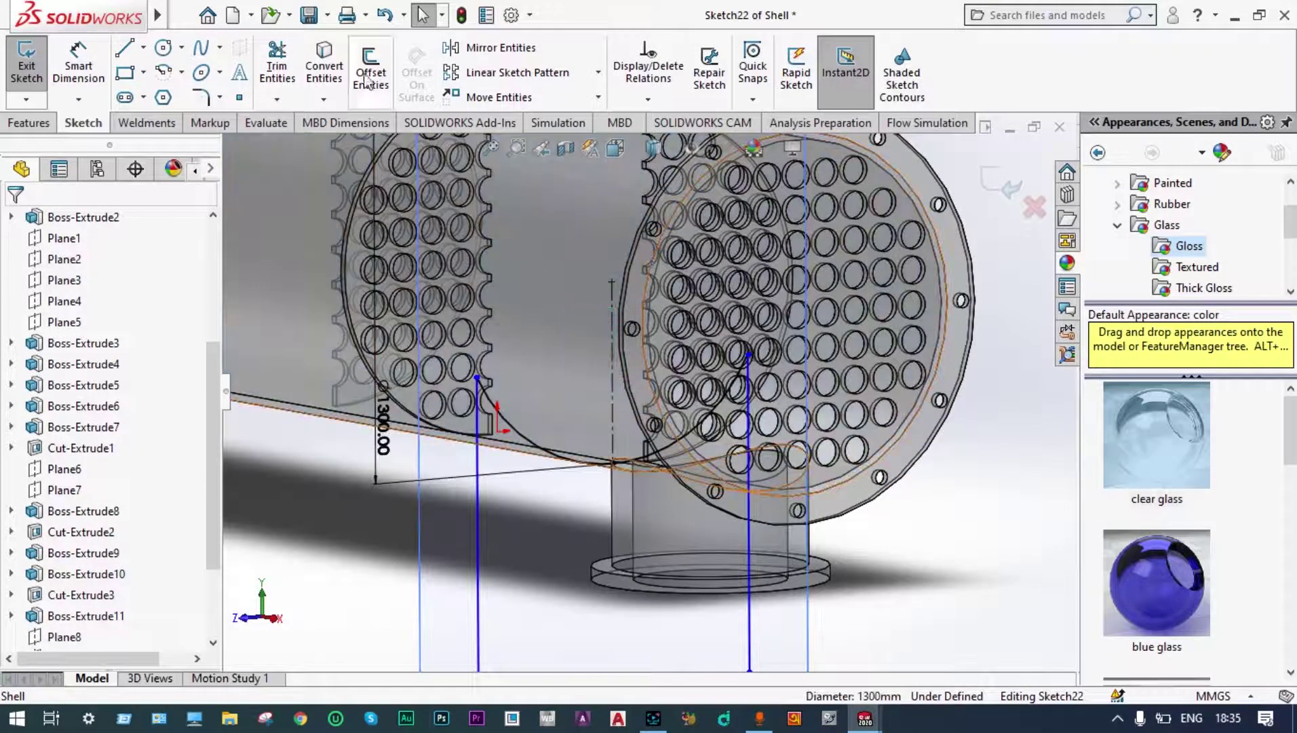
# - Trim away the vertical centerline of the support profile and exit the sketch
pyautogui.click(277, 71)
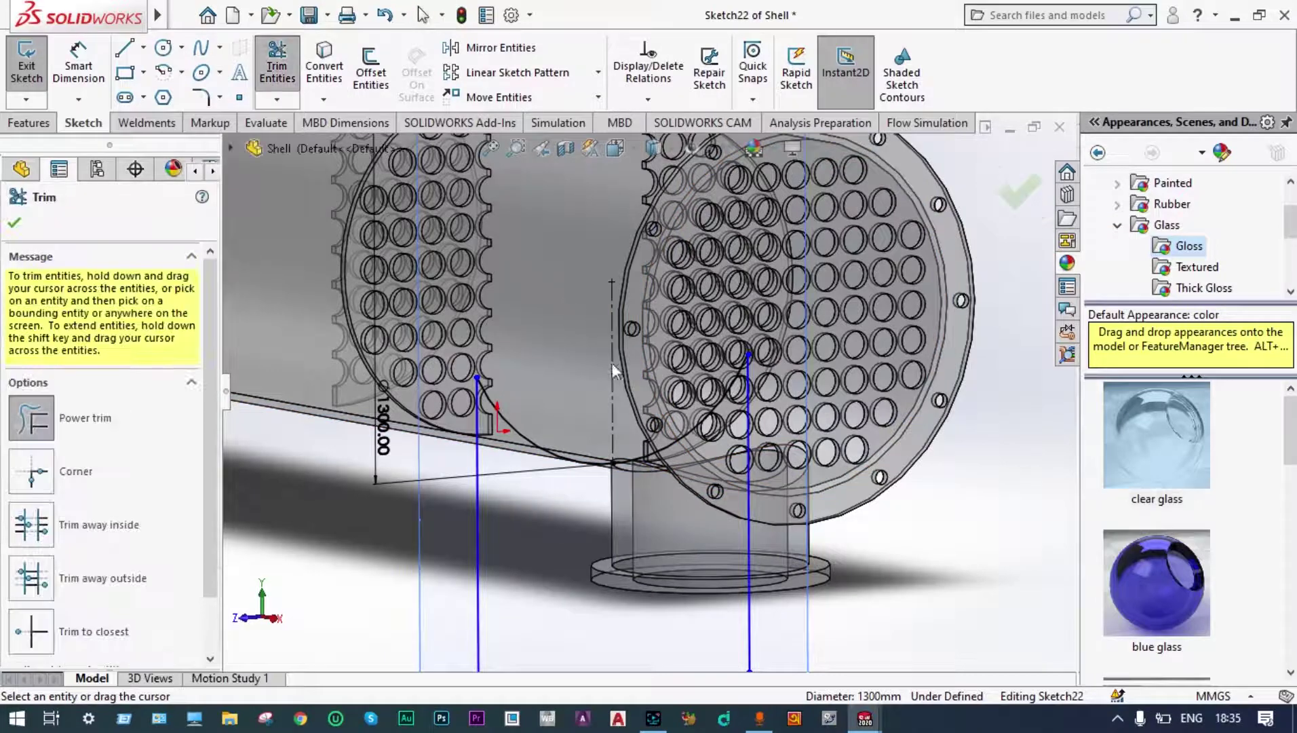
pyautogui.click(612, 399)
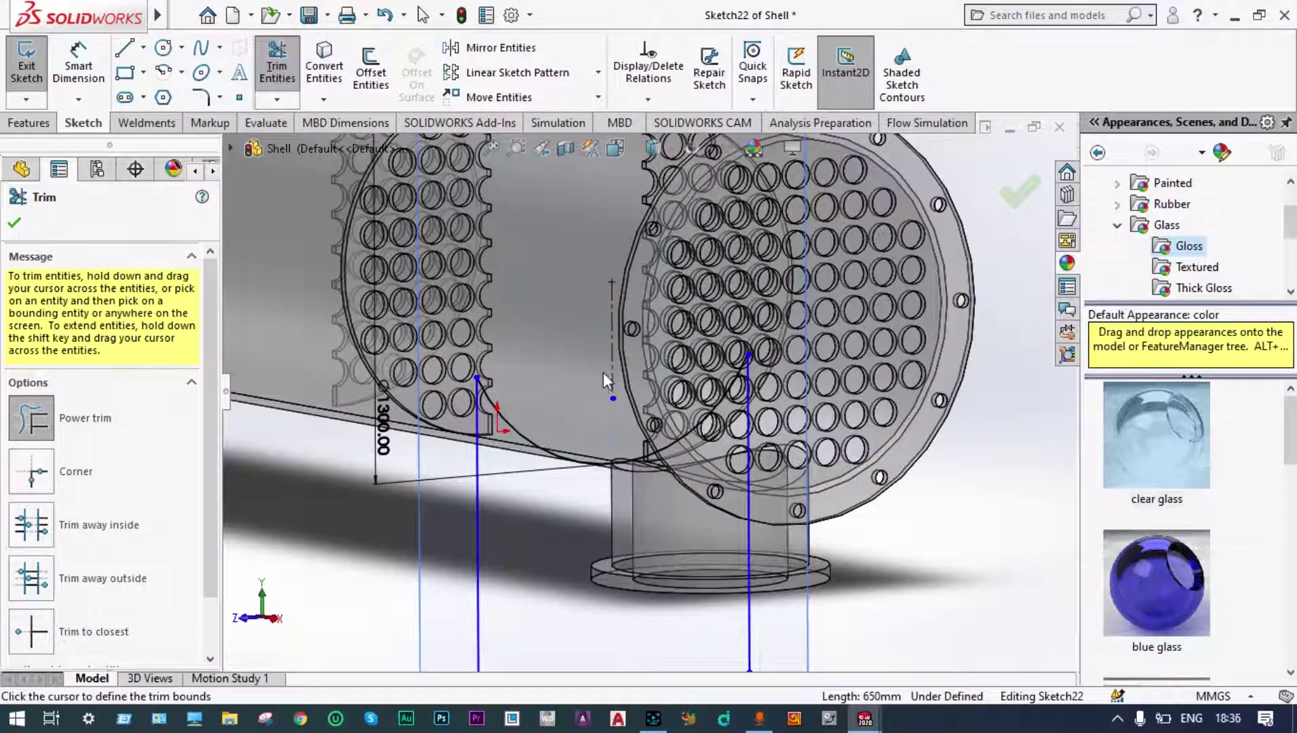
pyautogui.moveTo(603, 372)
pyautogui.mouseDown()
pyautogui.moveTo(611, 359)
pyautogui.moveTo(622, 369)
pyautogui.mouseUp()
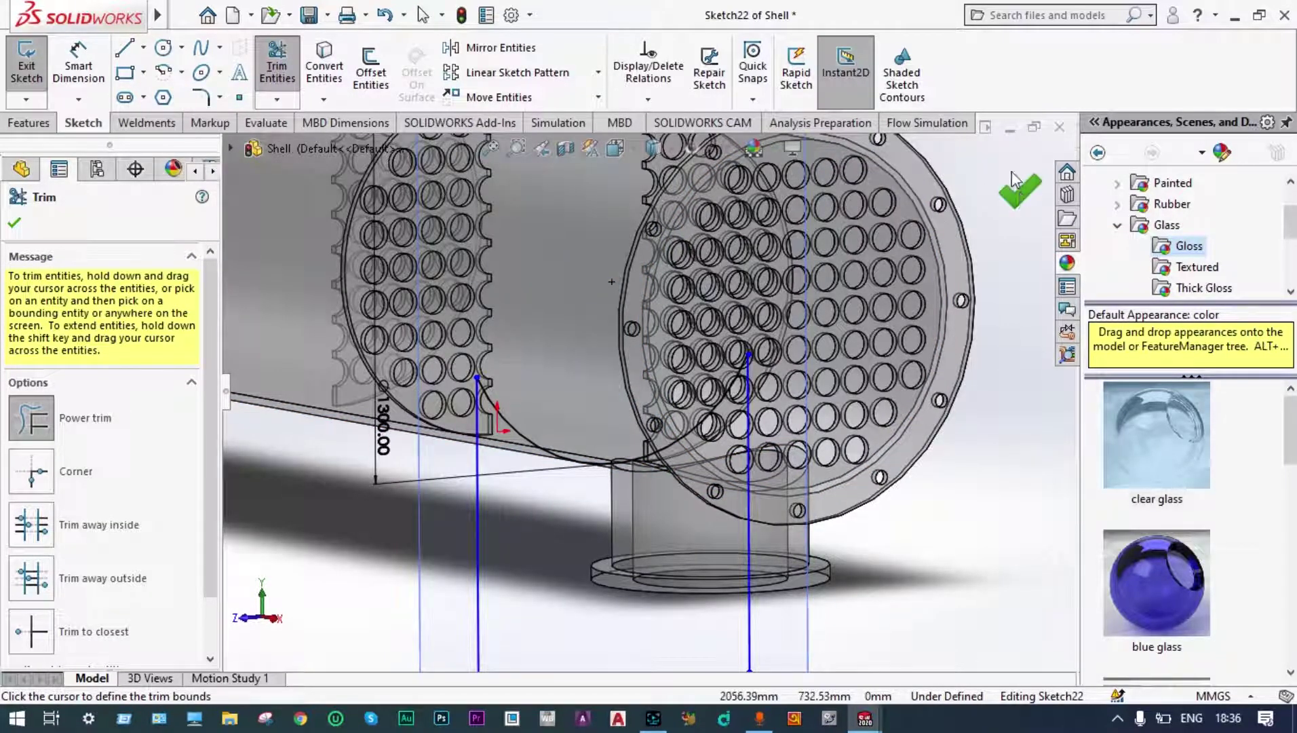
pyautogui.click(1022, 194)
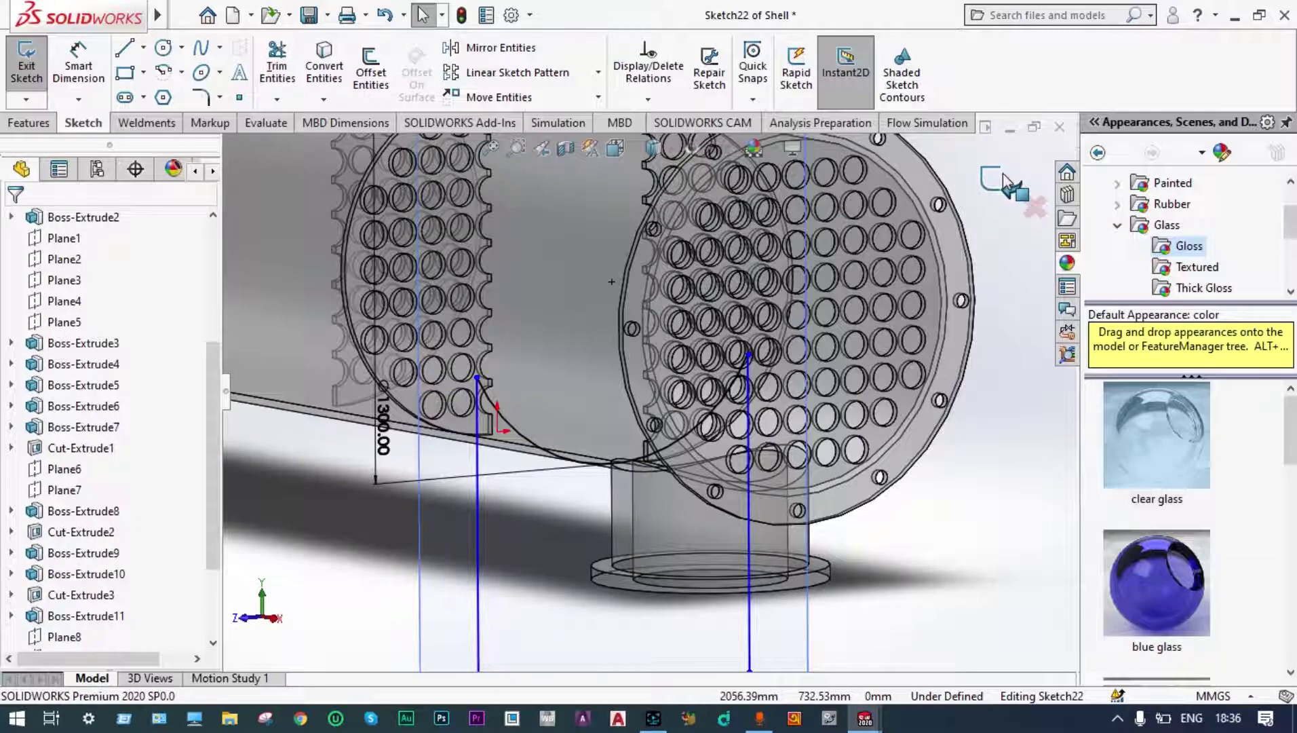
pyautogui.click(995, 180)
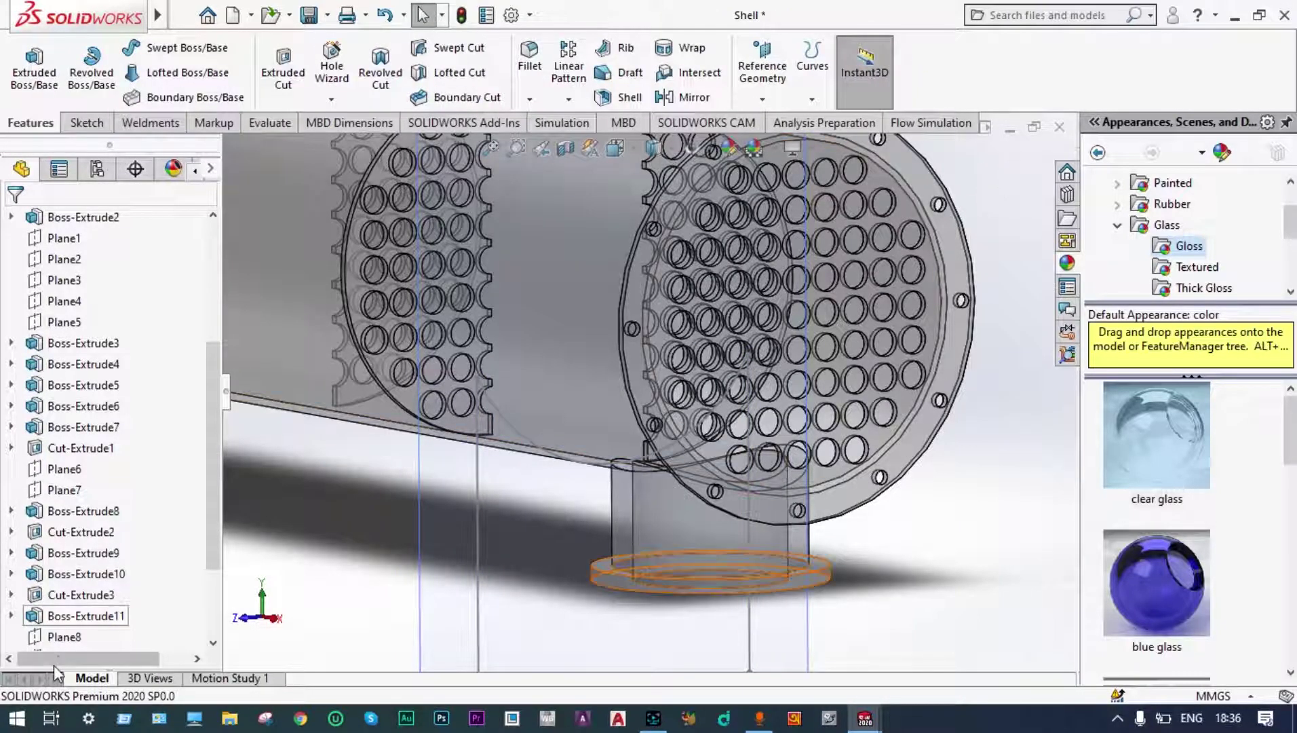
# - Extrude the support profile 400 mm with the Mid Plane end condition, without merging it with the shell body
pyautogui.scroll(-2, 210, 500)
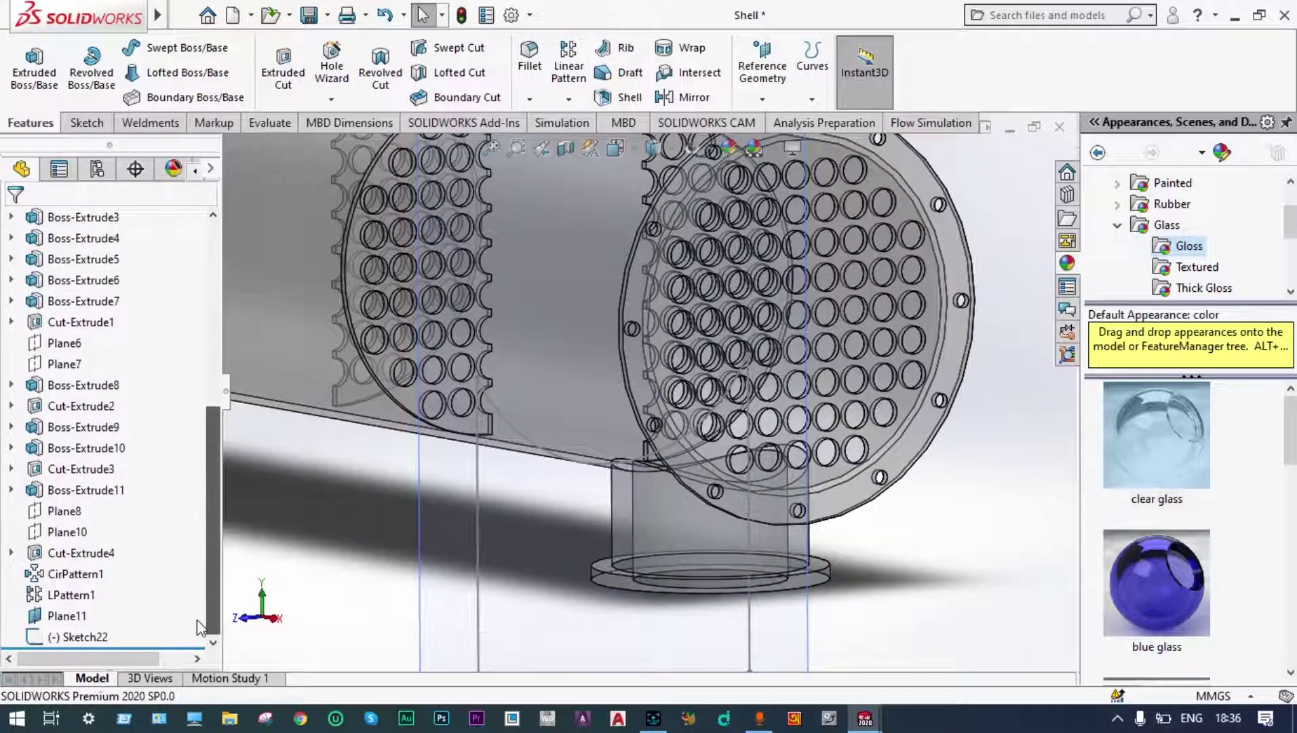
pyautogui.click(93, 636)
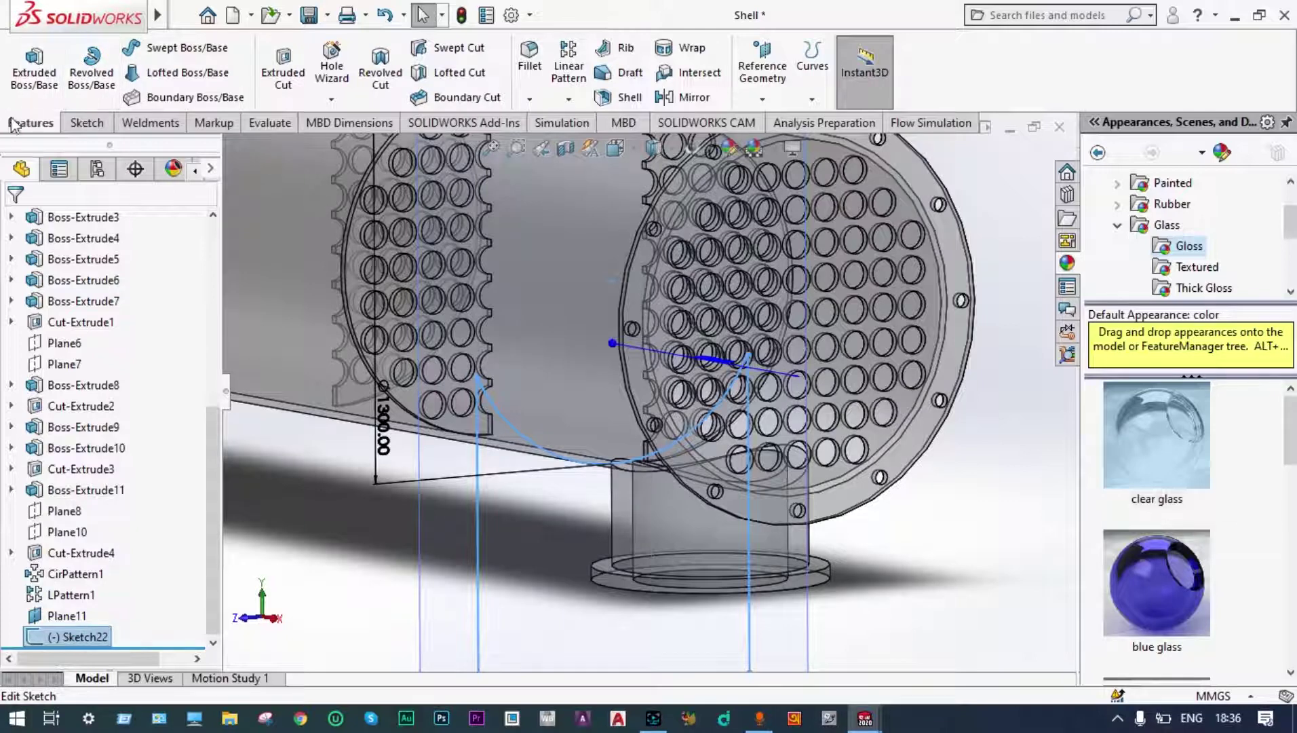
pyautogui.click(34, 78)
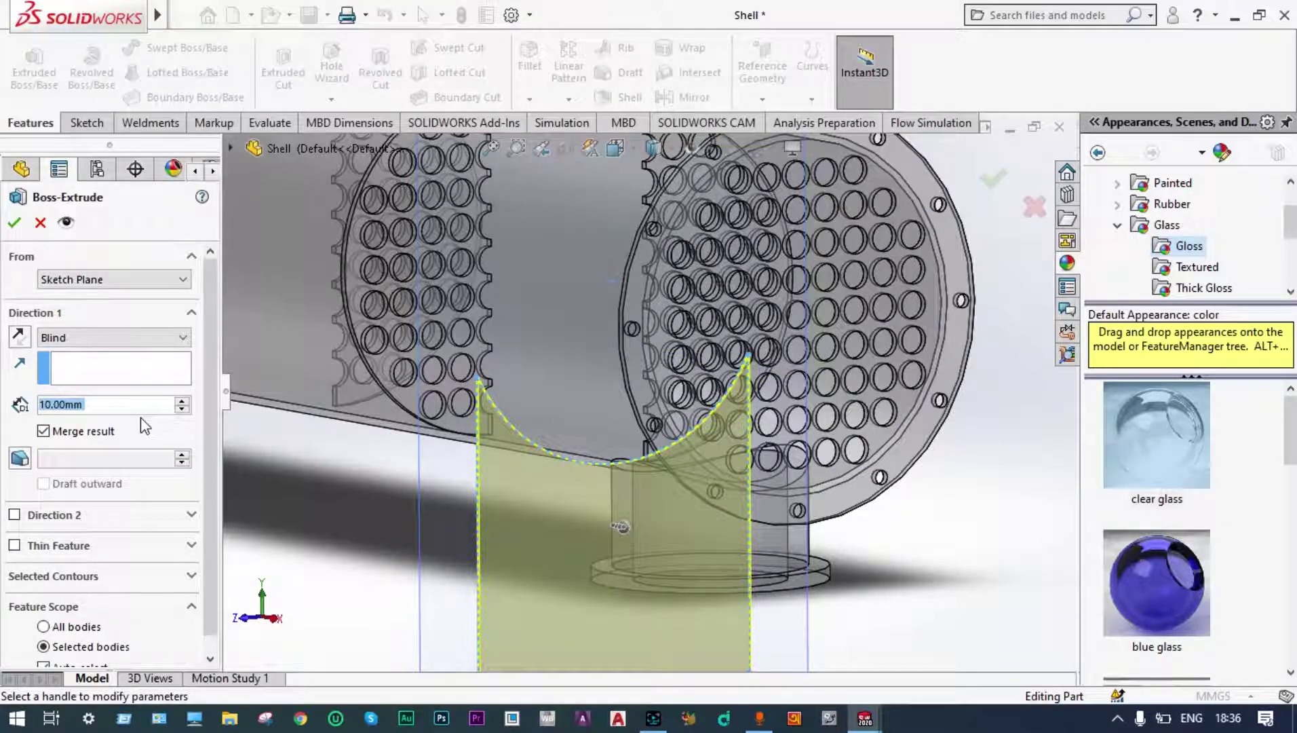
pyautogui.click(182, 338)
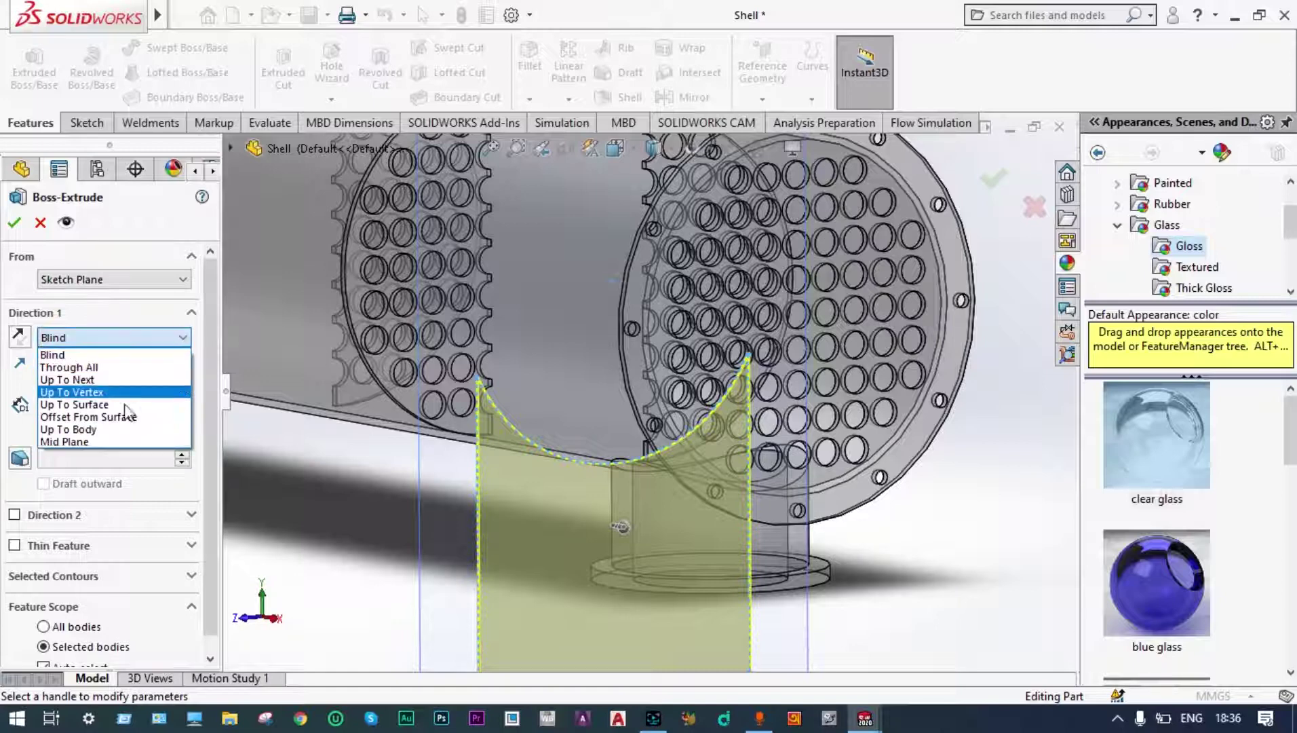
pyautogui.click(101, 442)
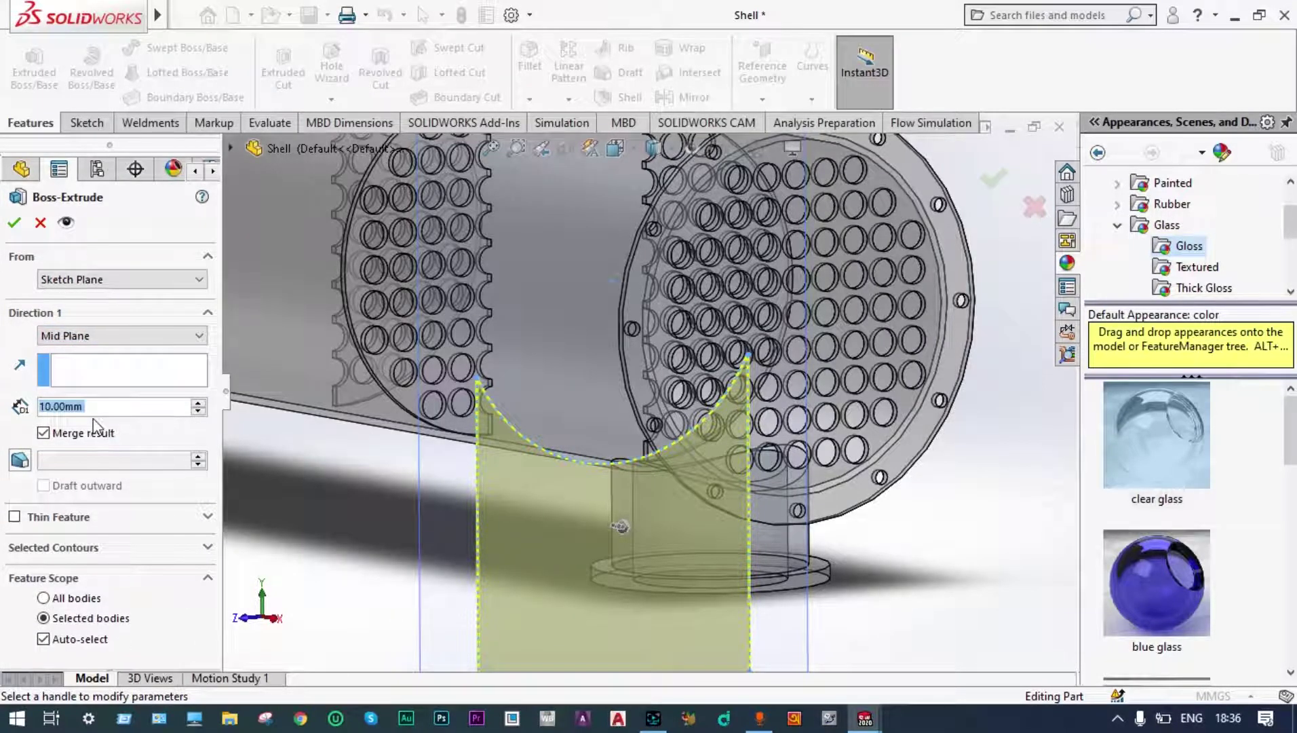
pyautogui.write('400')
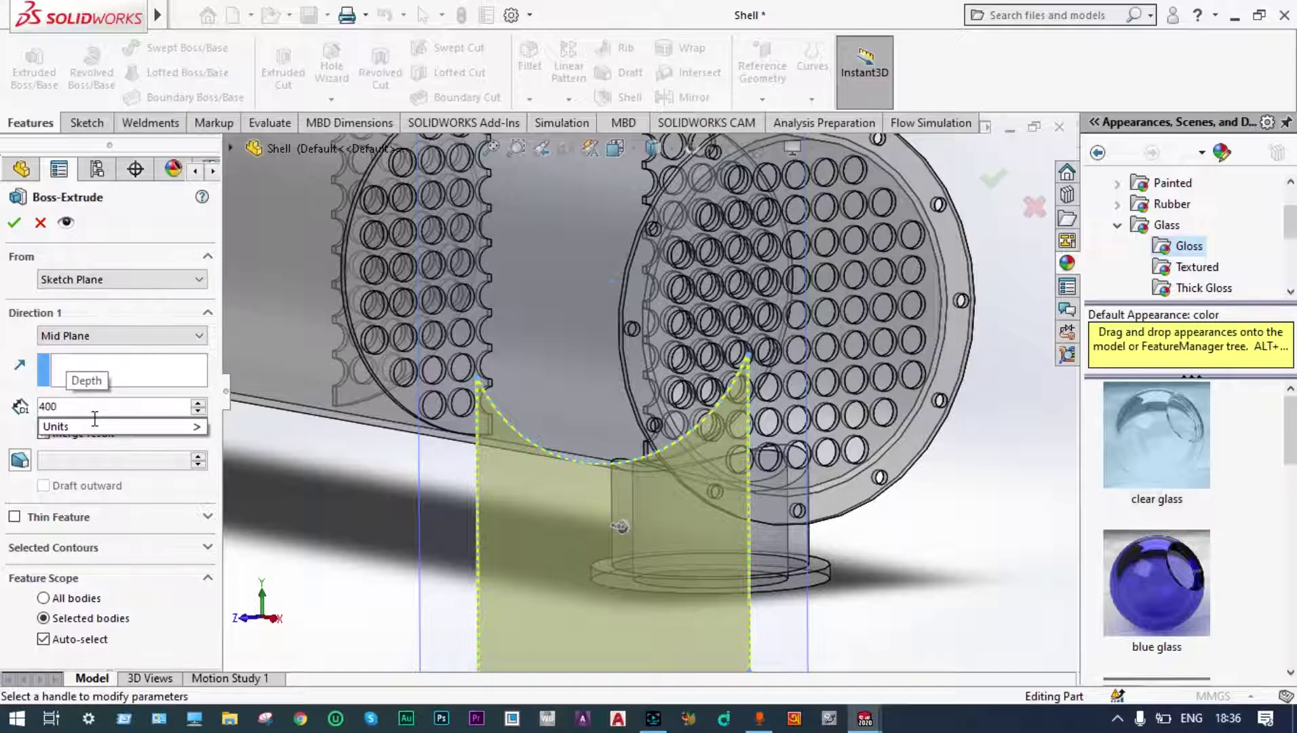
pyautogui.press('Return')
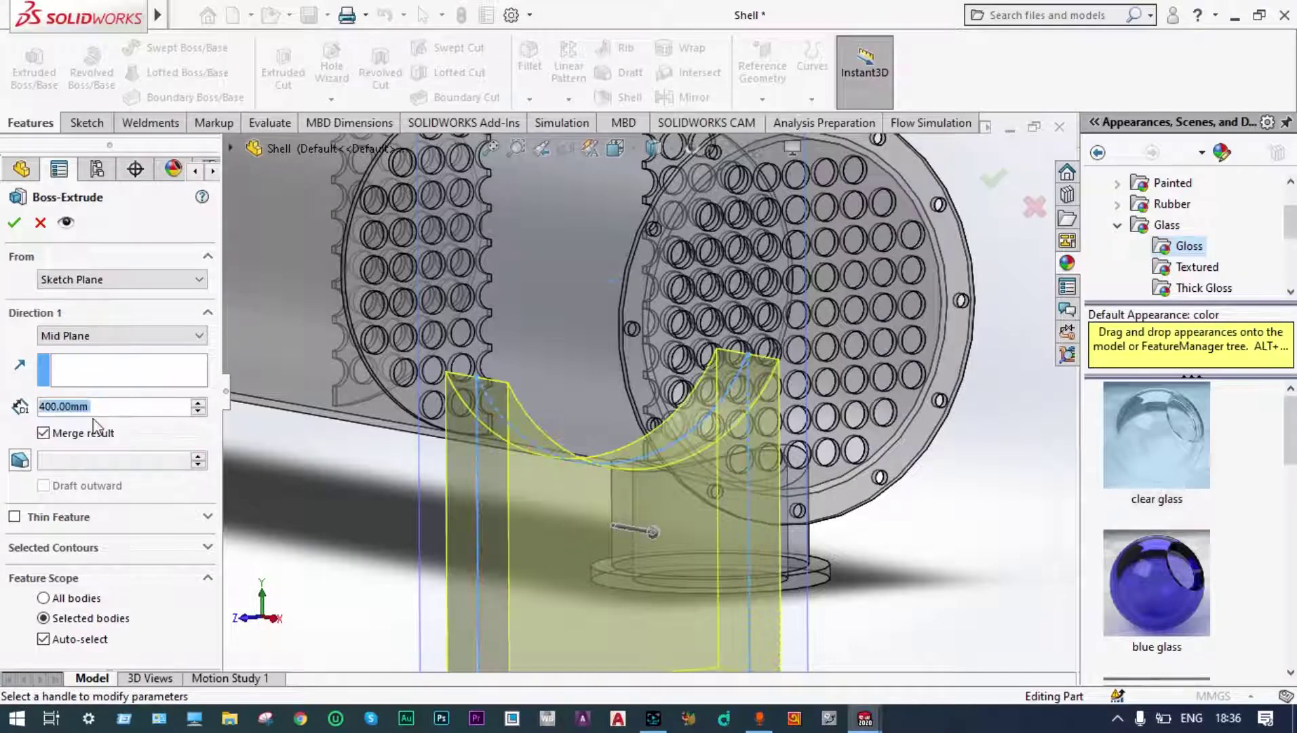
pyautogui.click(15, 224)
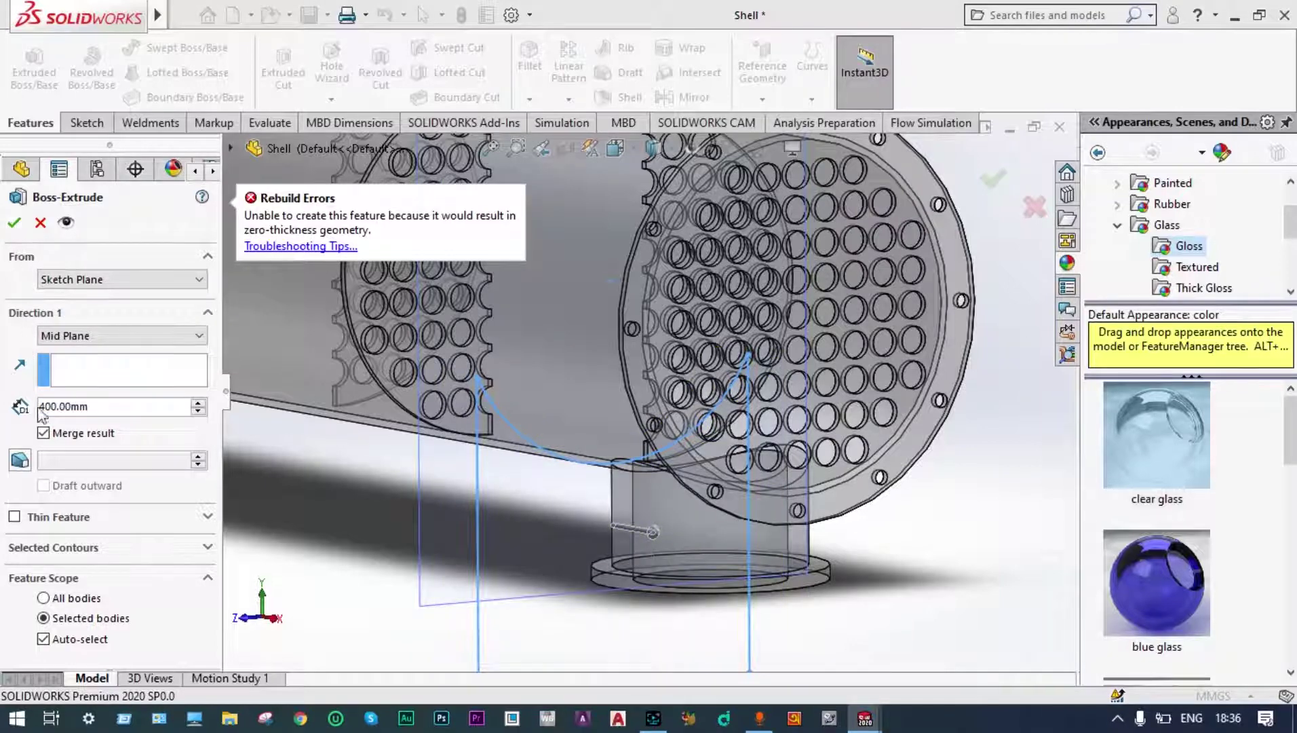
pyautogui.click(43, 433)
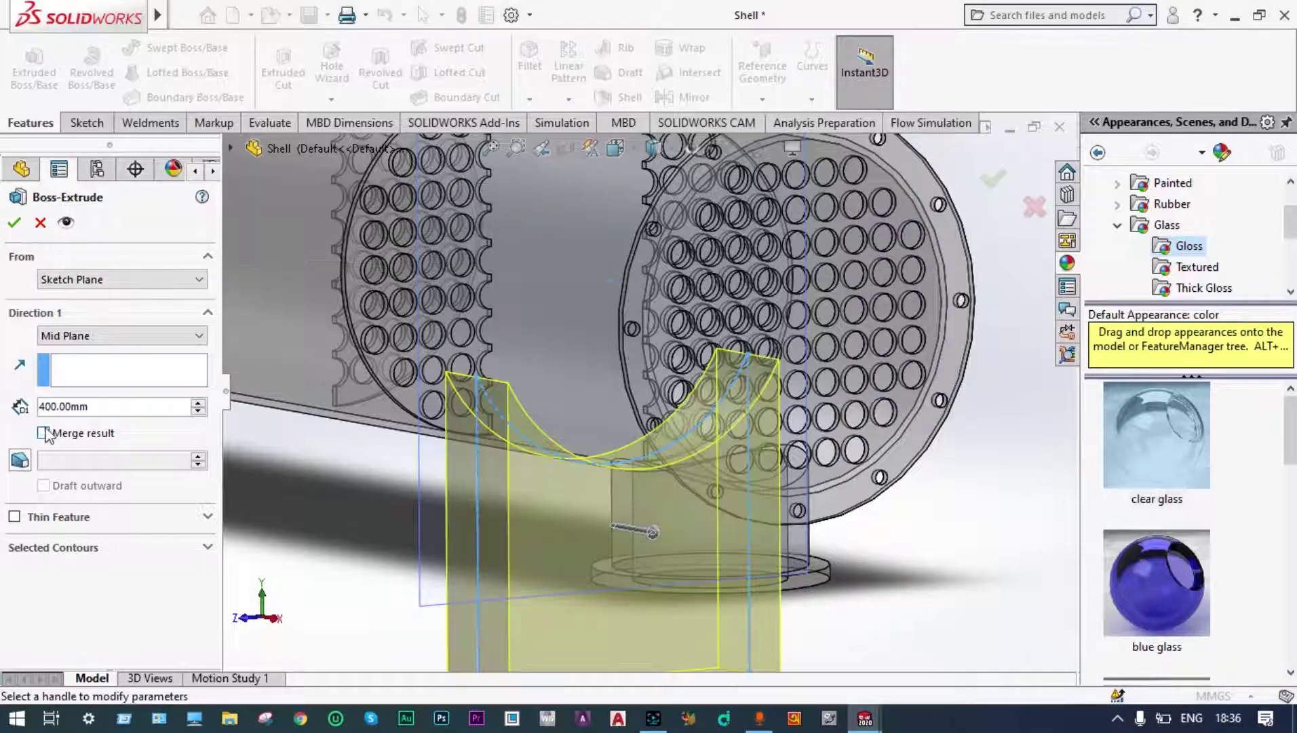
pyautogui.click(14, 222)
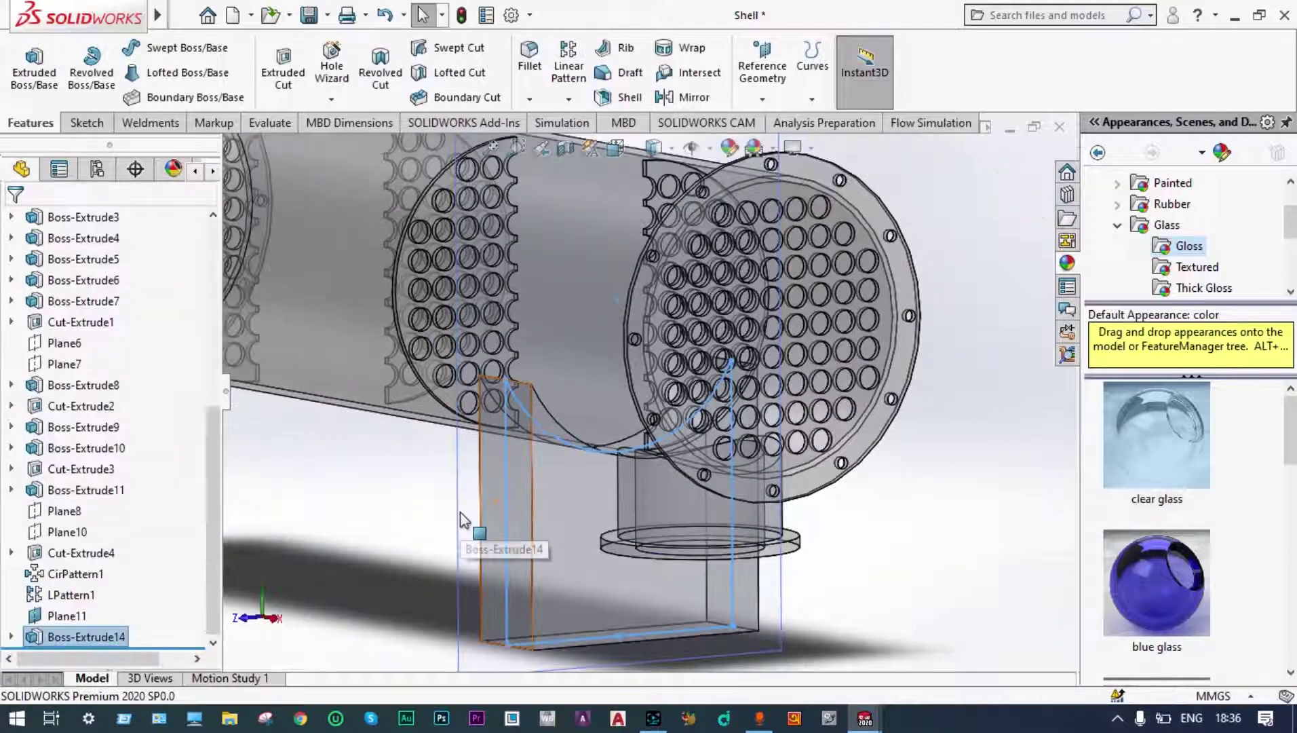
# - Examine the new support from several sides and check the offset distance of its sketch plane
pyautogui.moveTo(448, 512); pyautogui.dragTo(506, 533, button='middle')
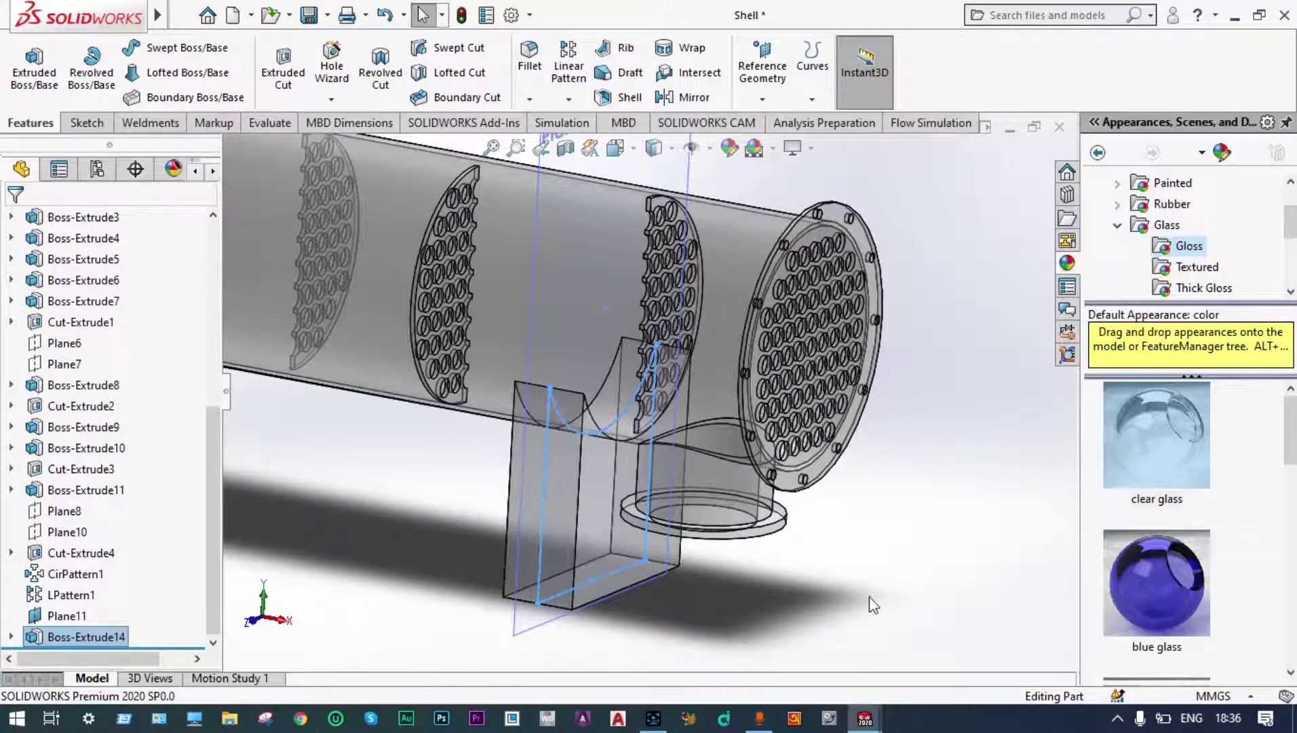
pyautogui.moveTo(873, 605); pyautogui.dragTo(892, 584, button='middle')
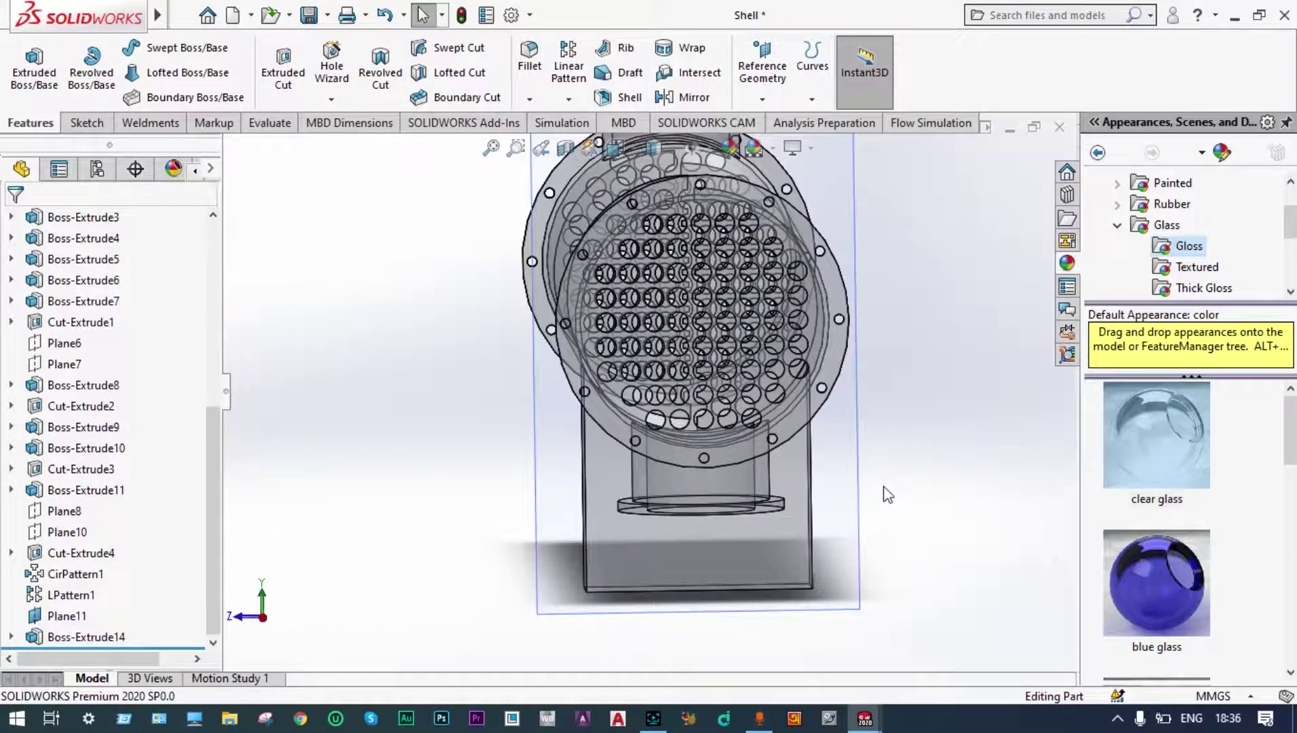
pyautogui.moveTo(886, 486); pyautogui.dragTo(979, 525, button='middle')
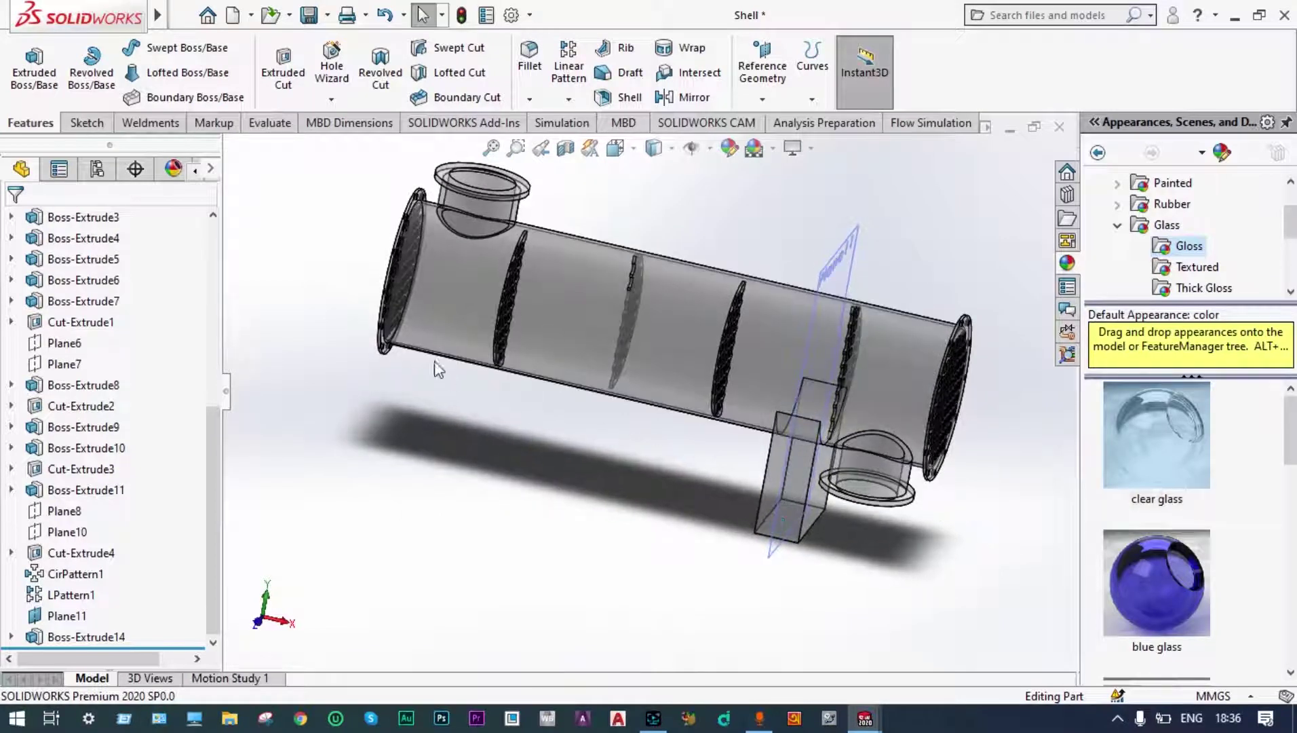
pyautogui.click(842, 261)
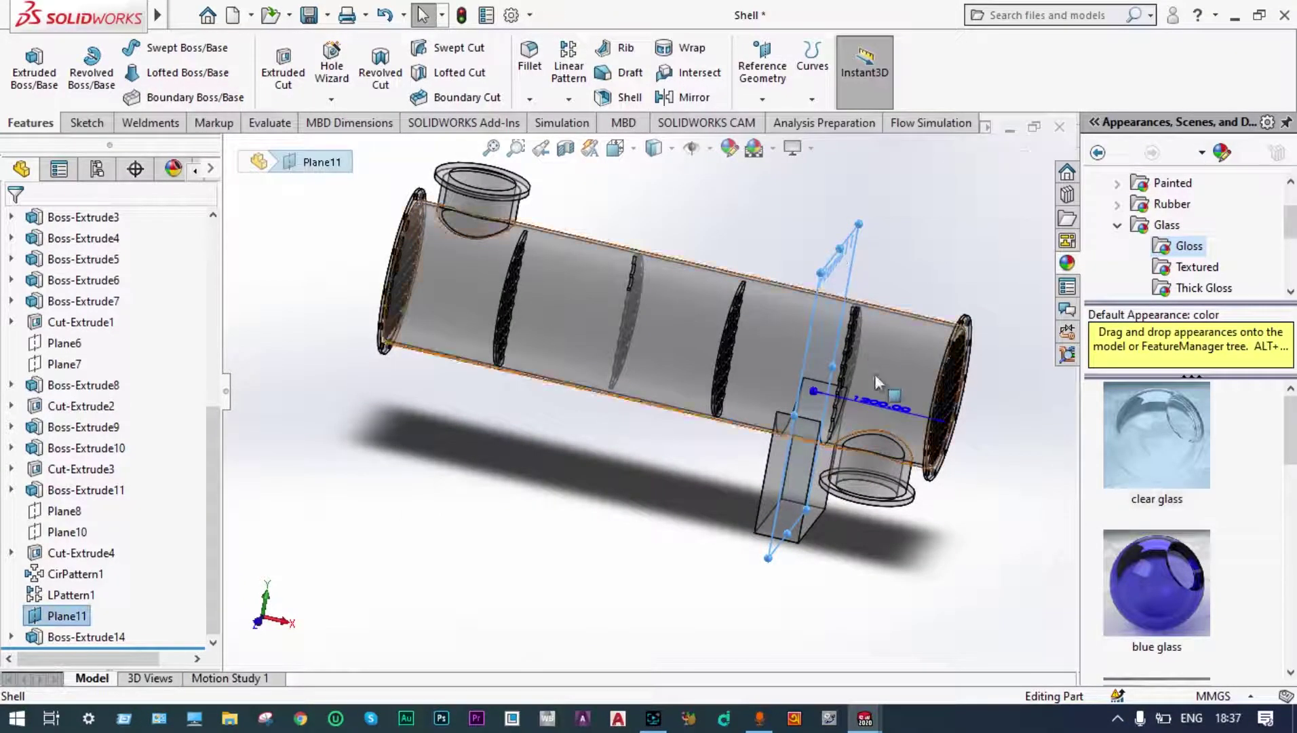
pyautogui.moveTo(880, 546); pyautogui.dragTo(885, 546, button='middle')
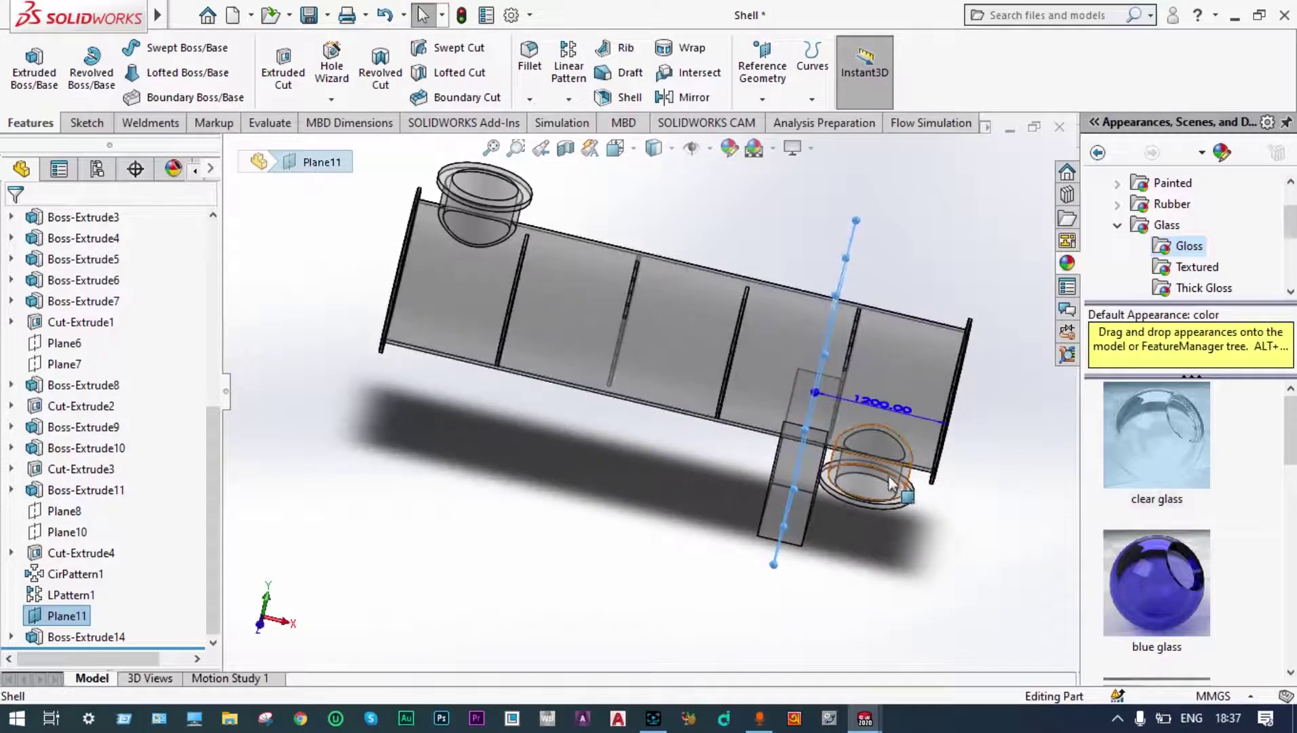
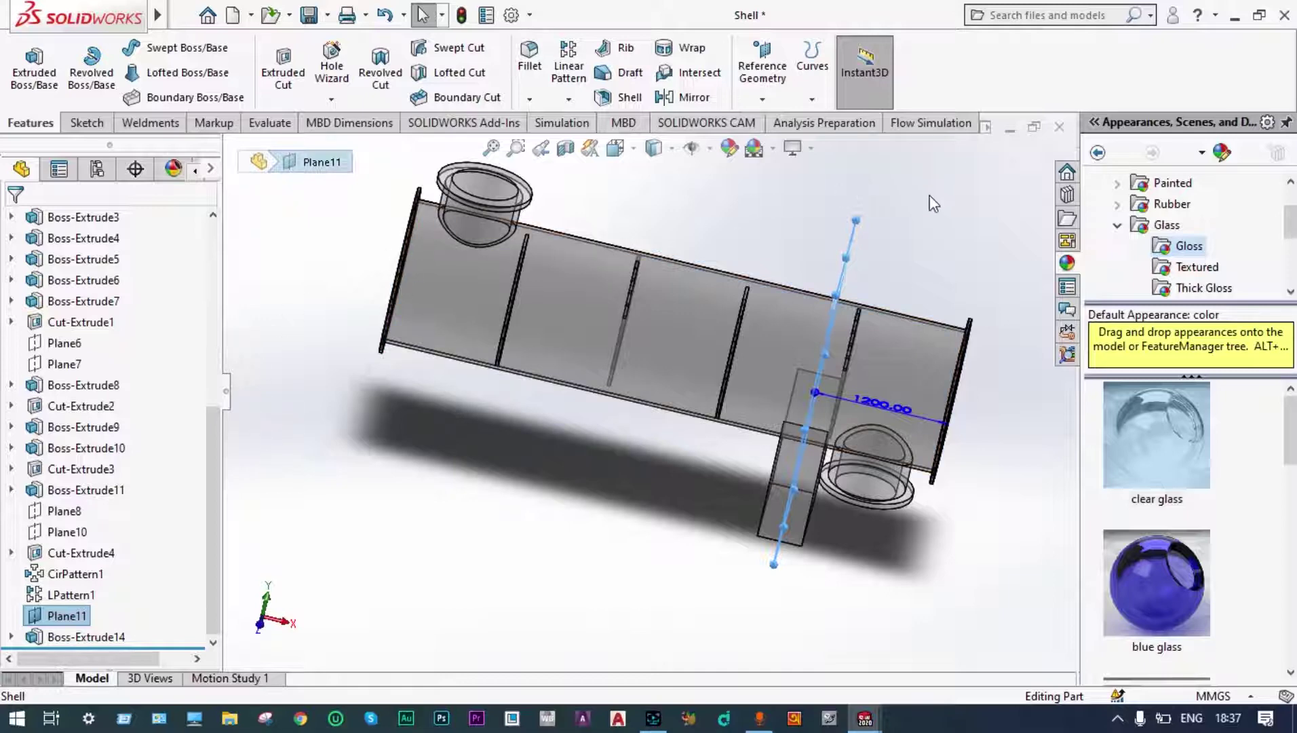
pyautogui.moveTo(934, 203); pyautogui.dragTo(339, 323, button='middle')
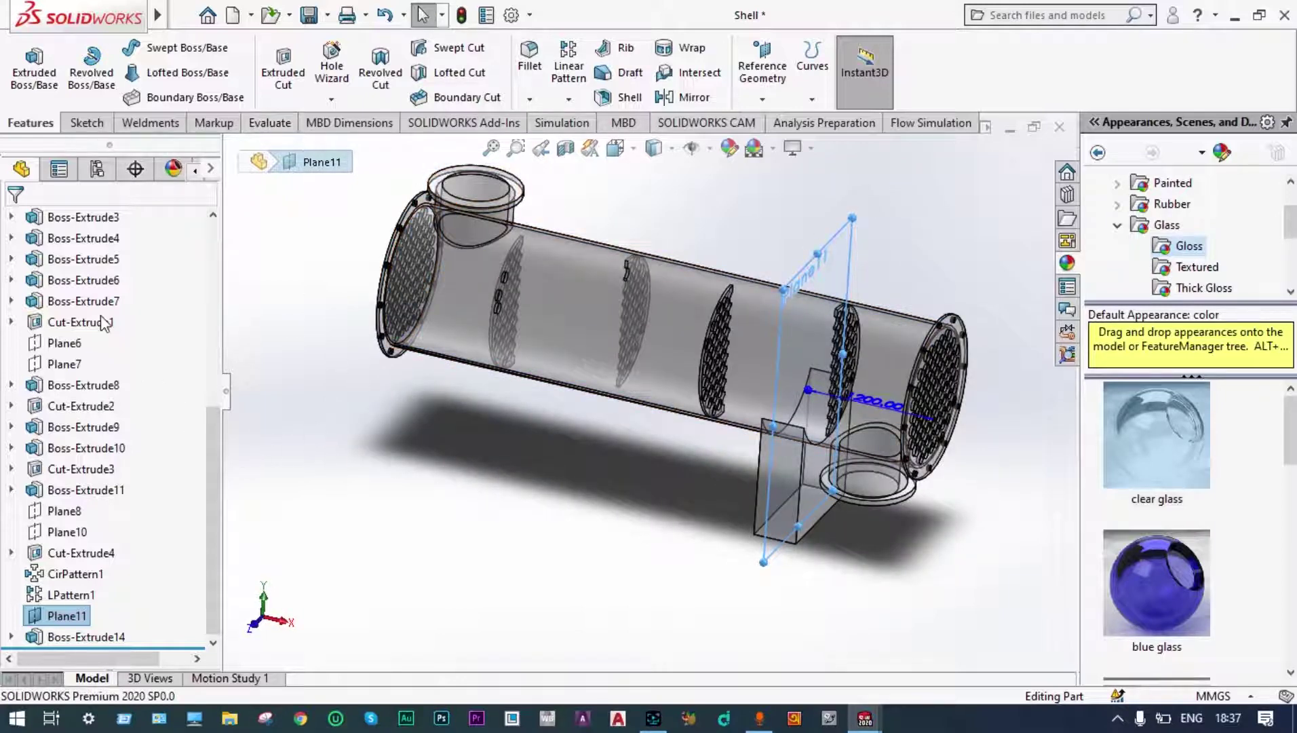
# - Create a reference plane offset 3800 mm from the Right Plane, with the offset flipped towards the shell's far end
pyautogui.click(762, 98)
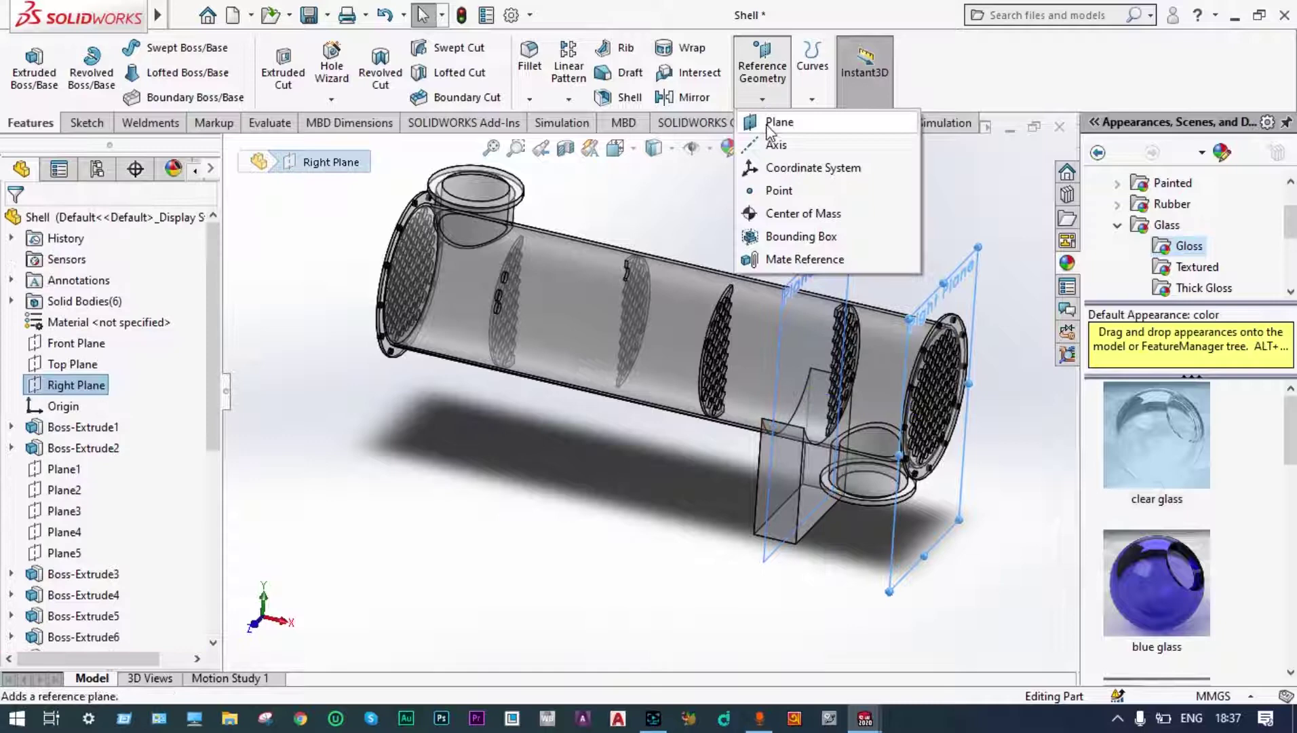
pyautogui.click(773, 123)
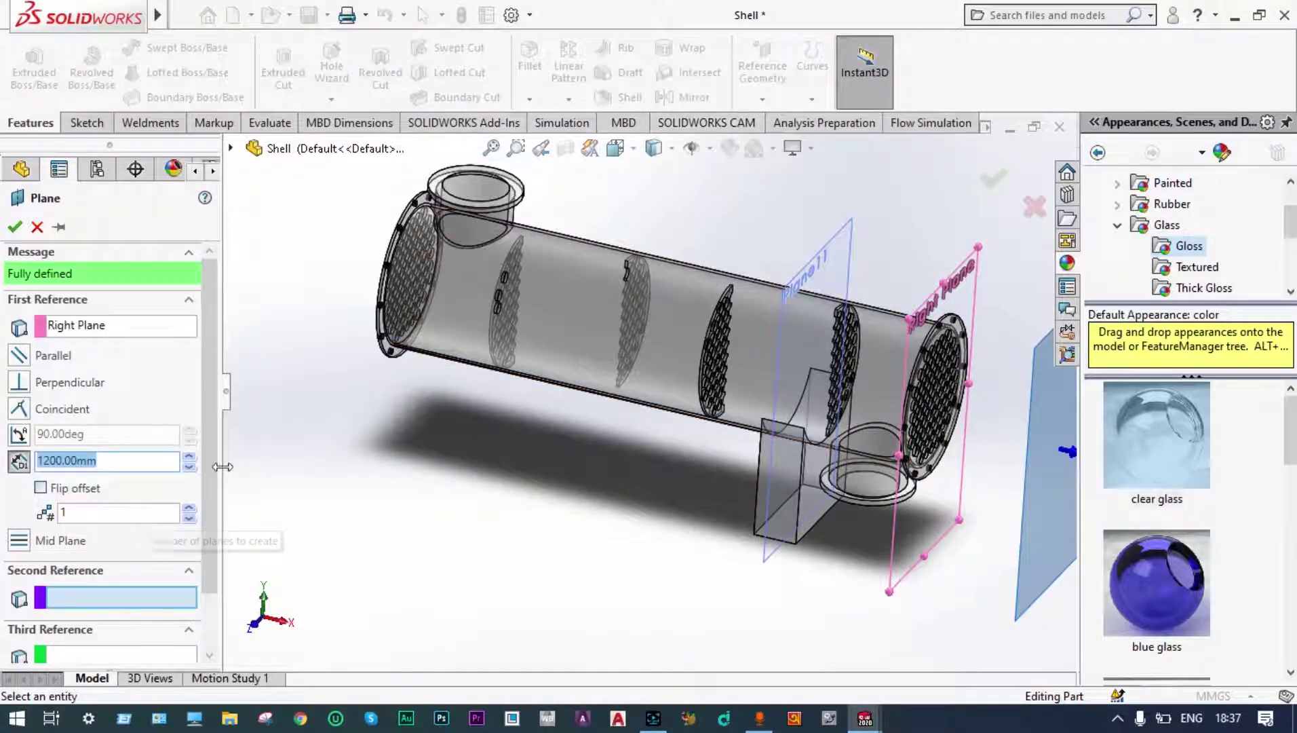
pyautogui.write('3800')
pyautogui.press('Return')
pyautogui.scroll(3, 619, 584)
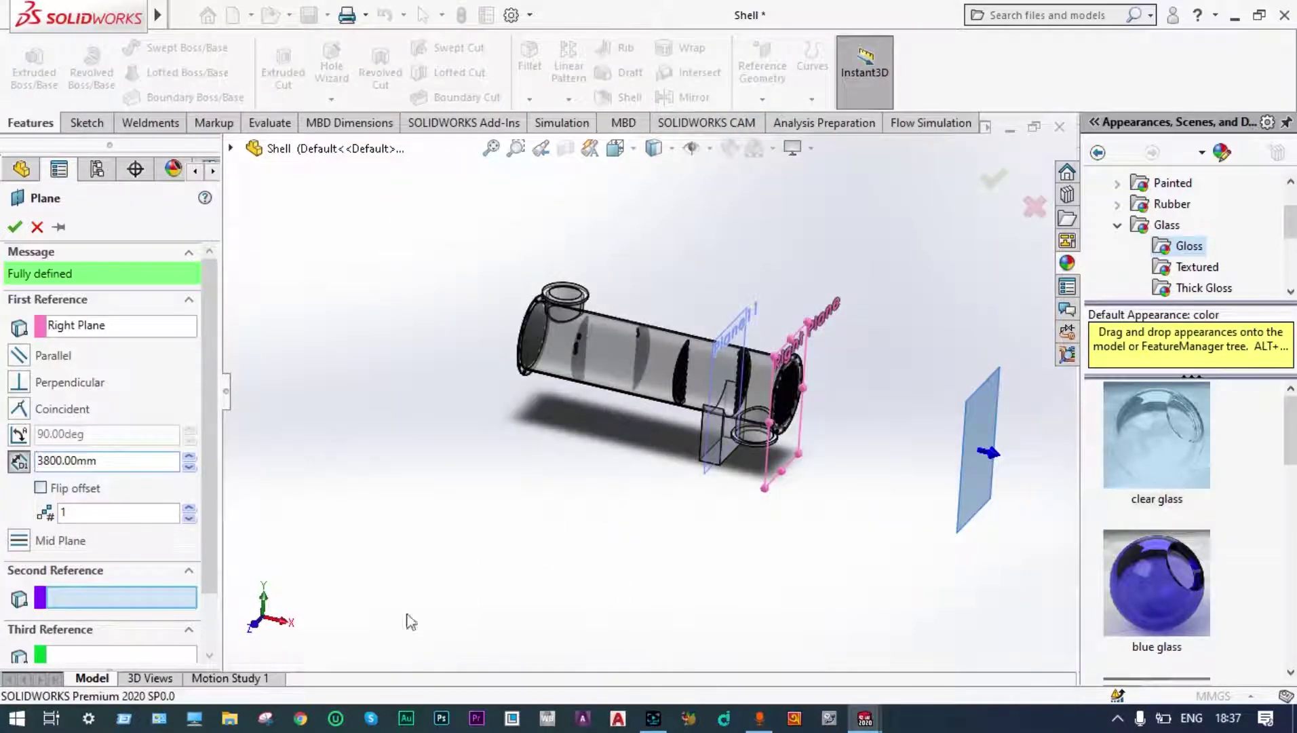
pyautogui.click(40, 487)
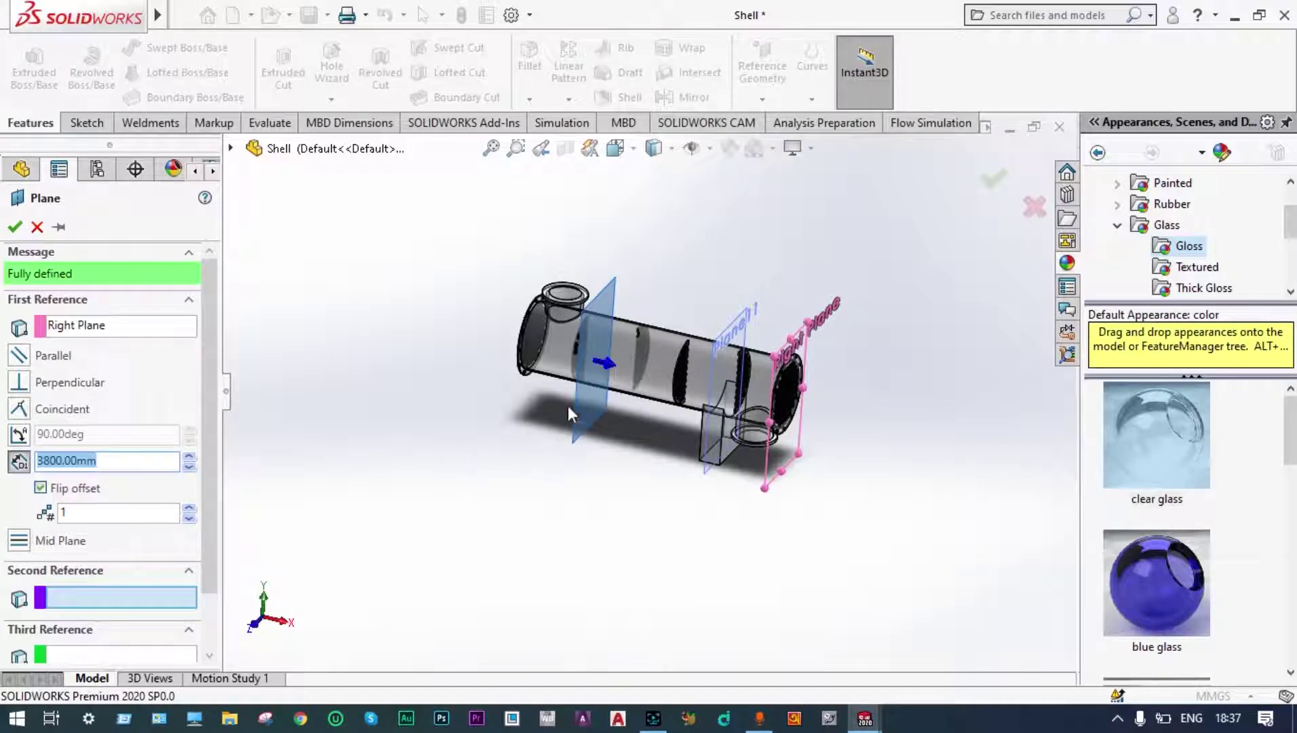
pyautogui.click(992, 182)
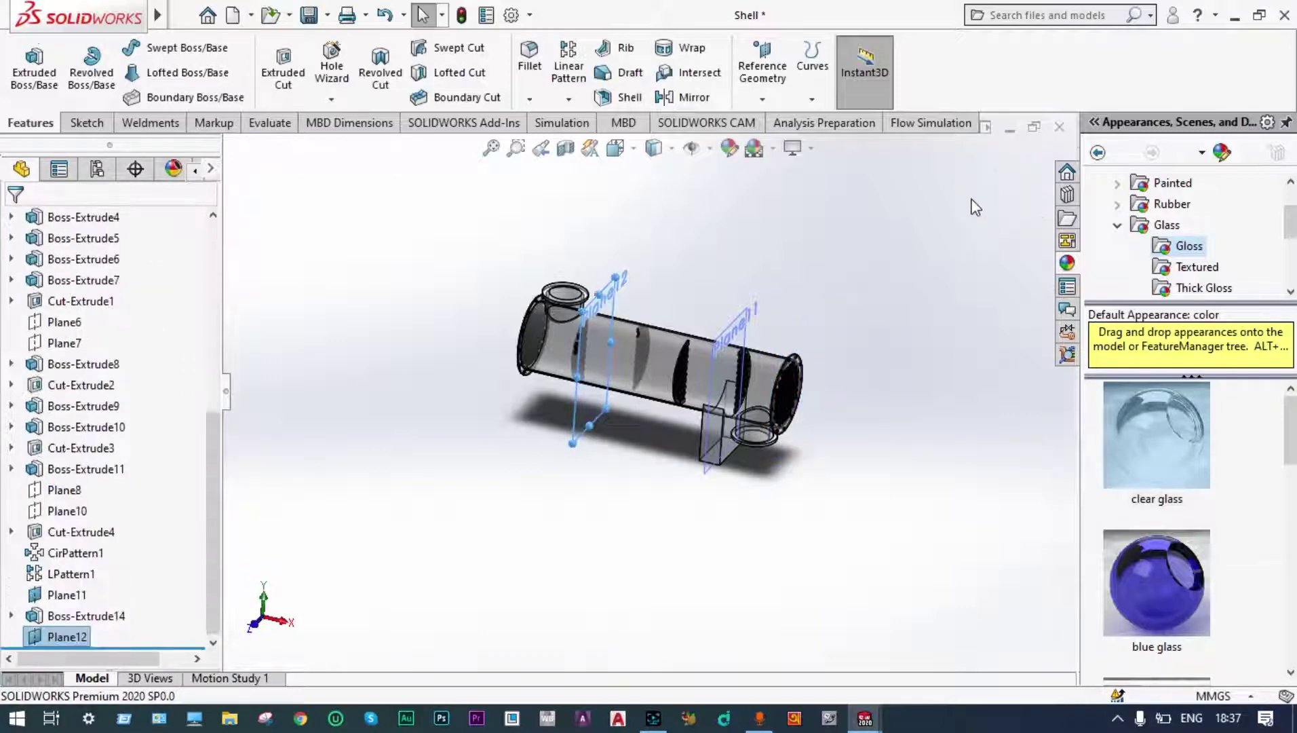
# - Start a sketch on the new offset plane, convert the first support's sketch into it and exit the sketch
pyautogui.moveTo(644, 500); pyautogui.dragTo(625, 487, button='middle')
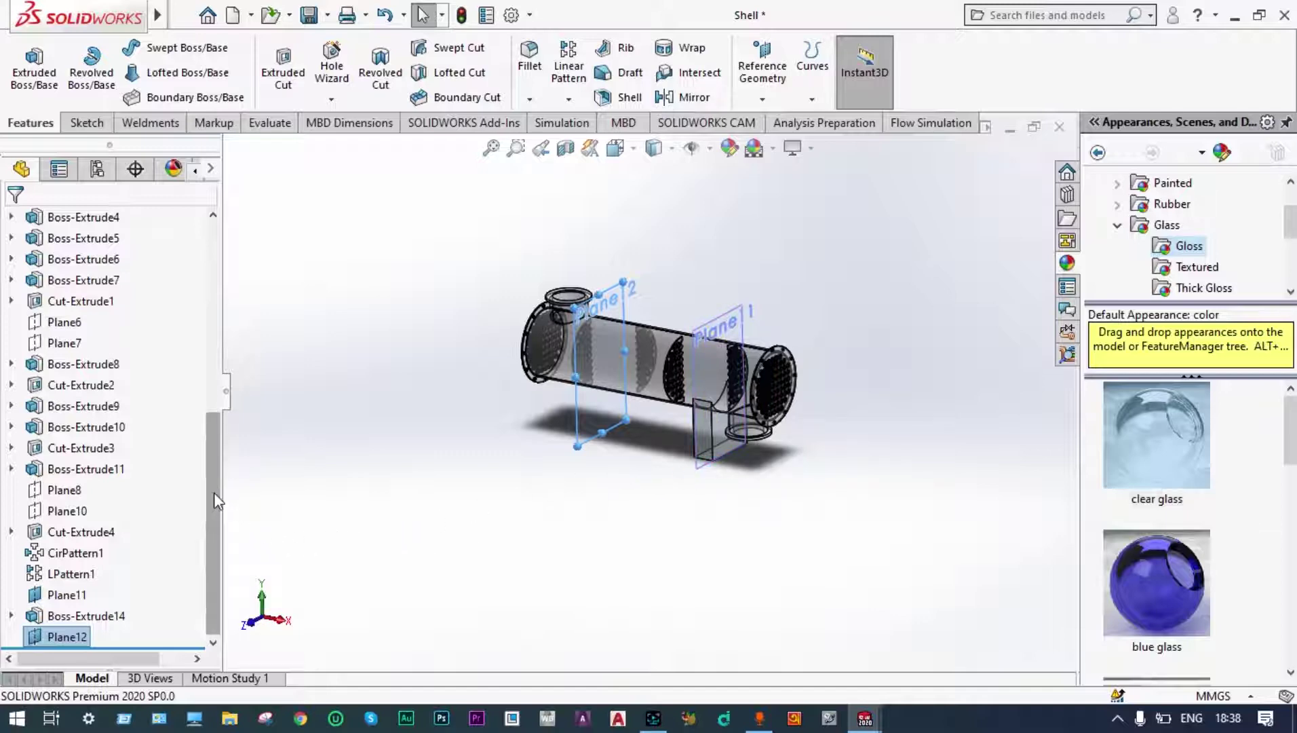
pyautogui.click(84, 124)
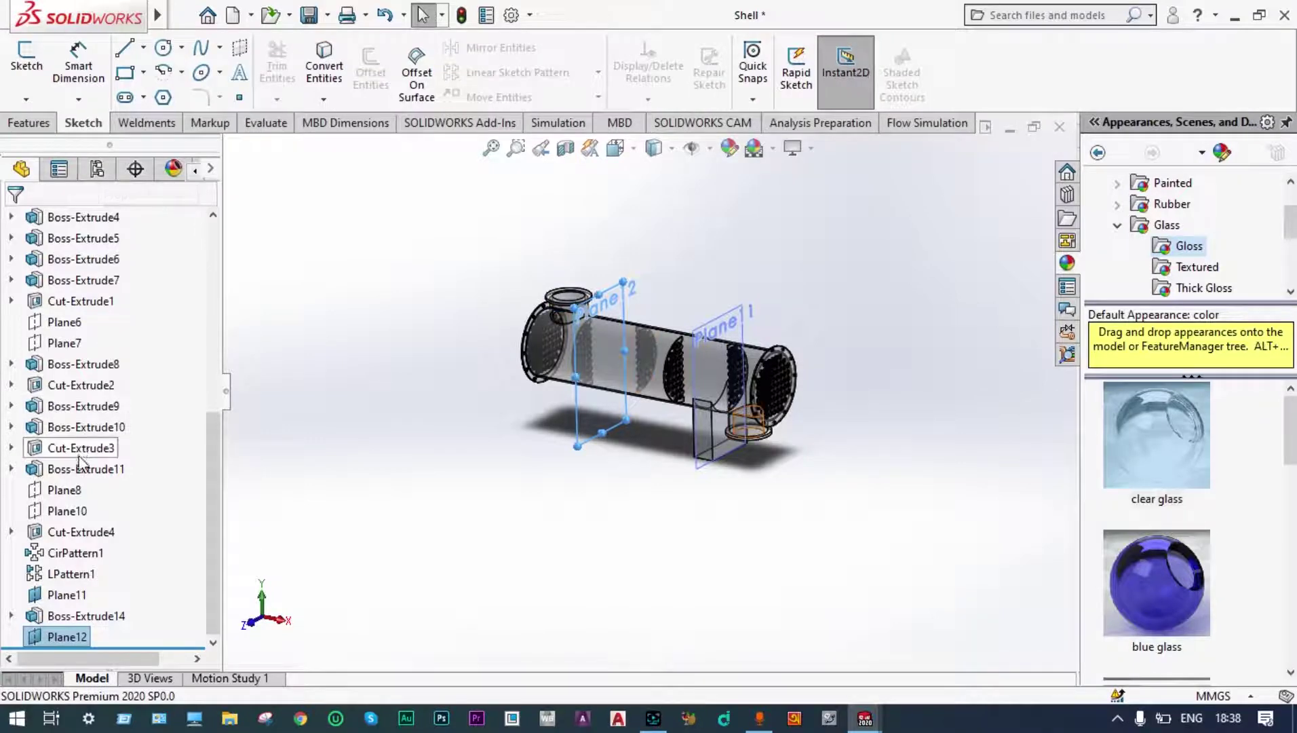
pyautogui.click(11, 616)
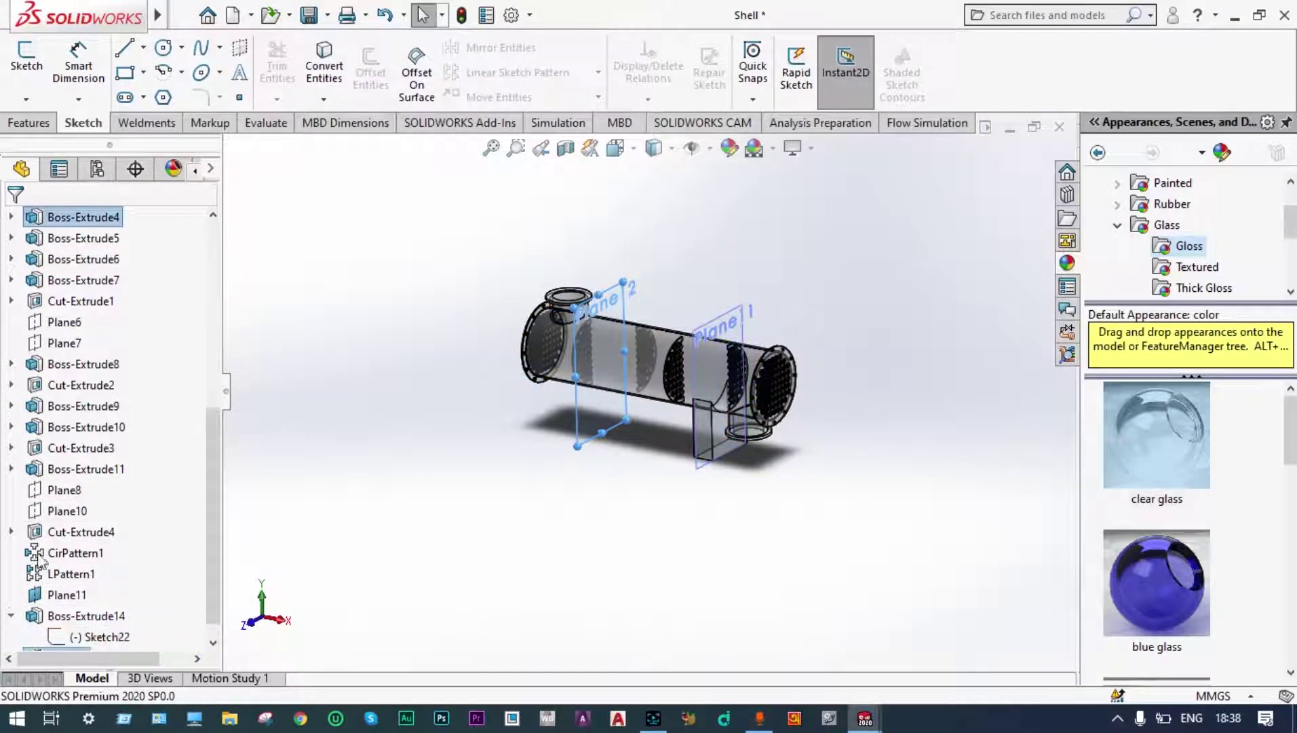
pyautogui.click(23, 66)
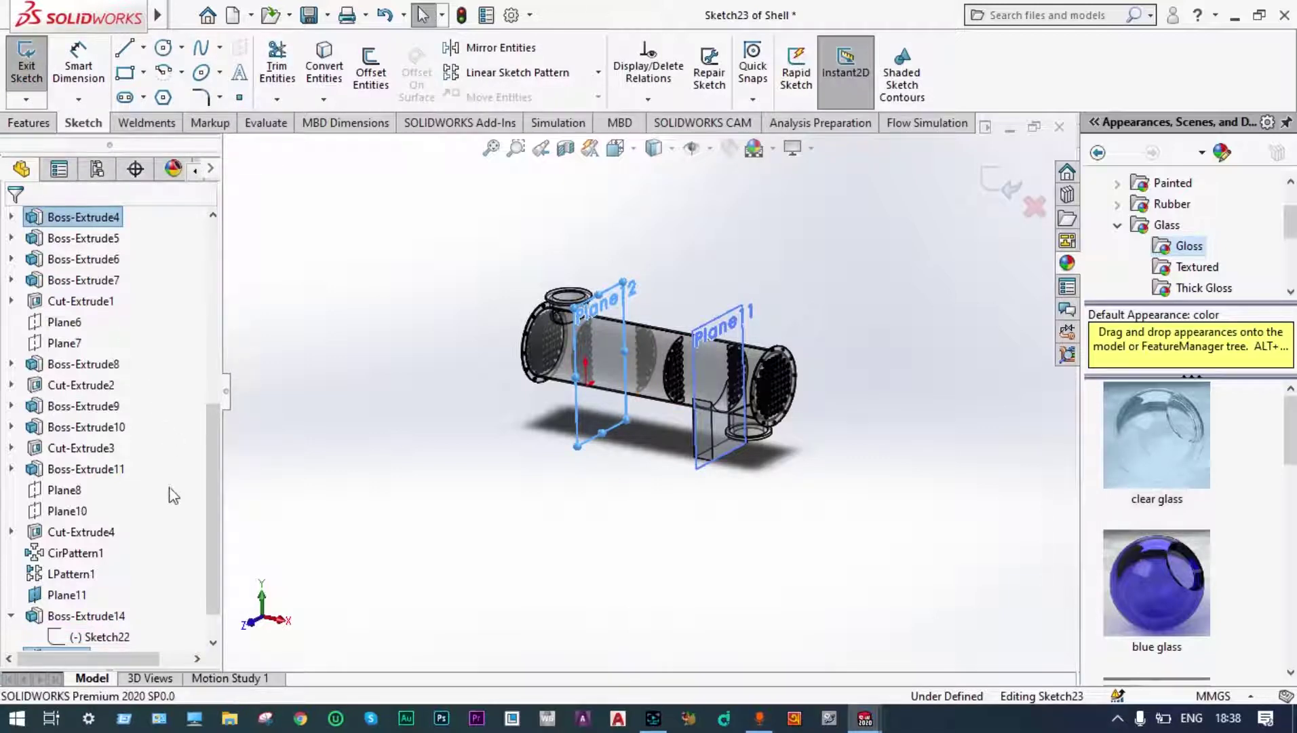
pyautogui.click(124, 642)
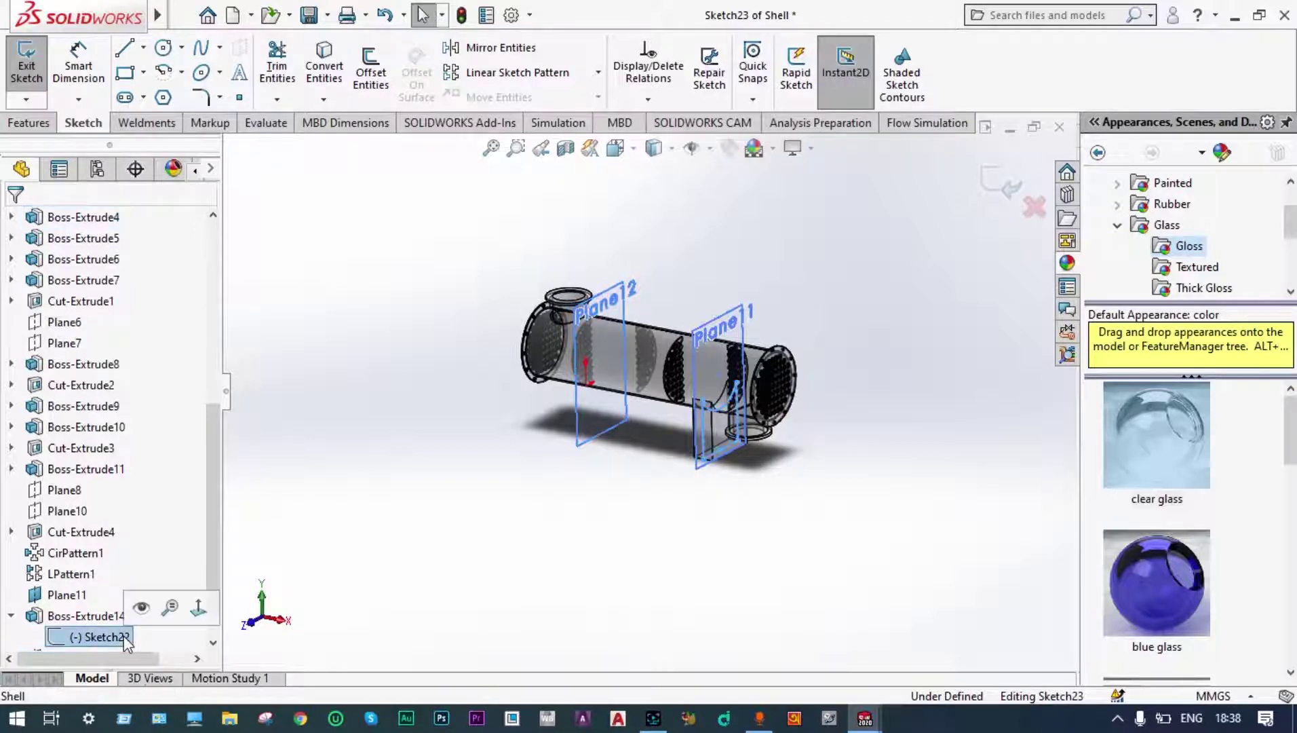
pyautogui.click(329, 76)
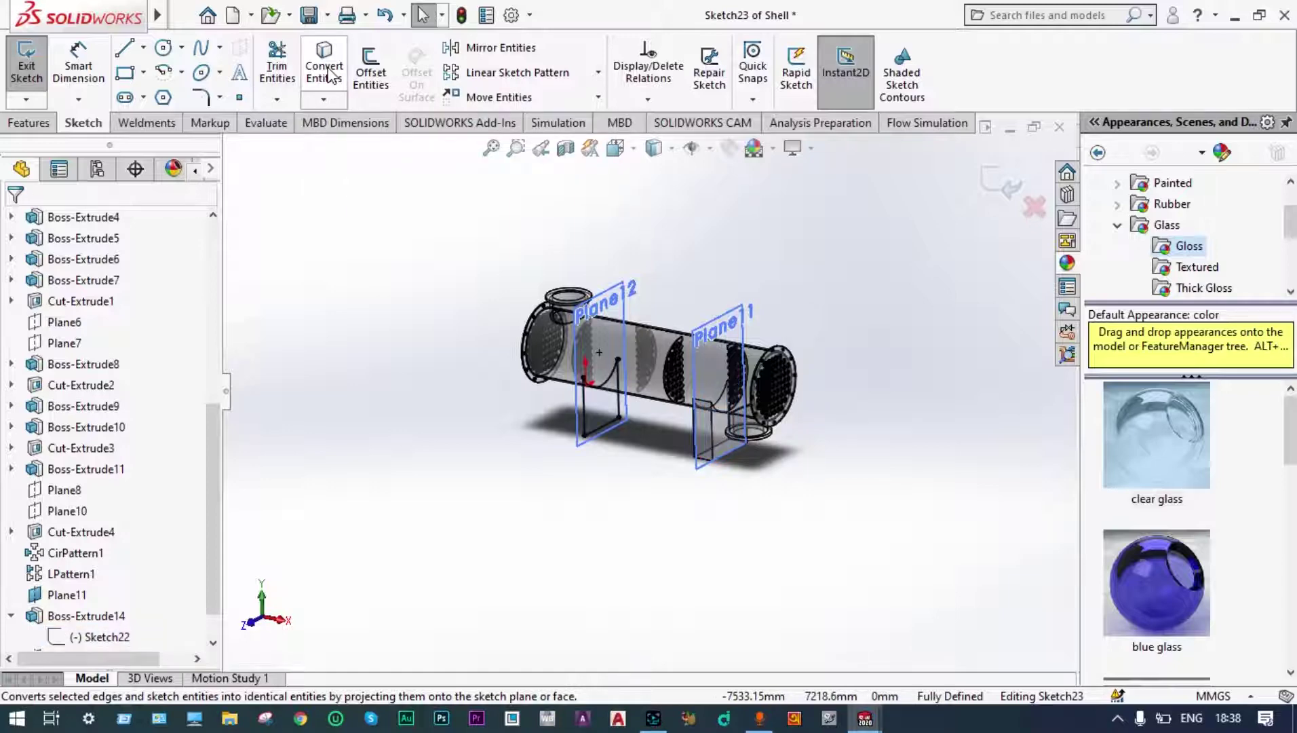
pyautogui.click(1001, 193)
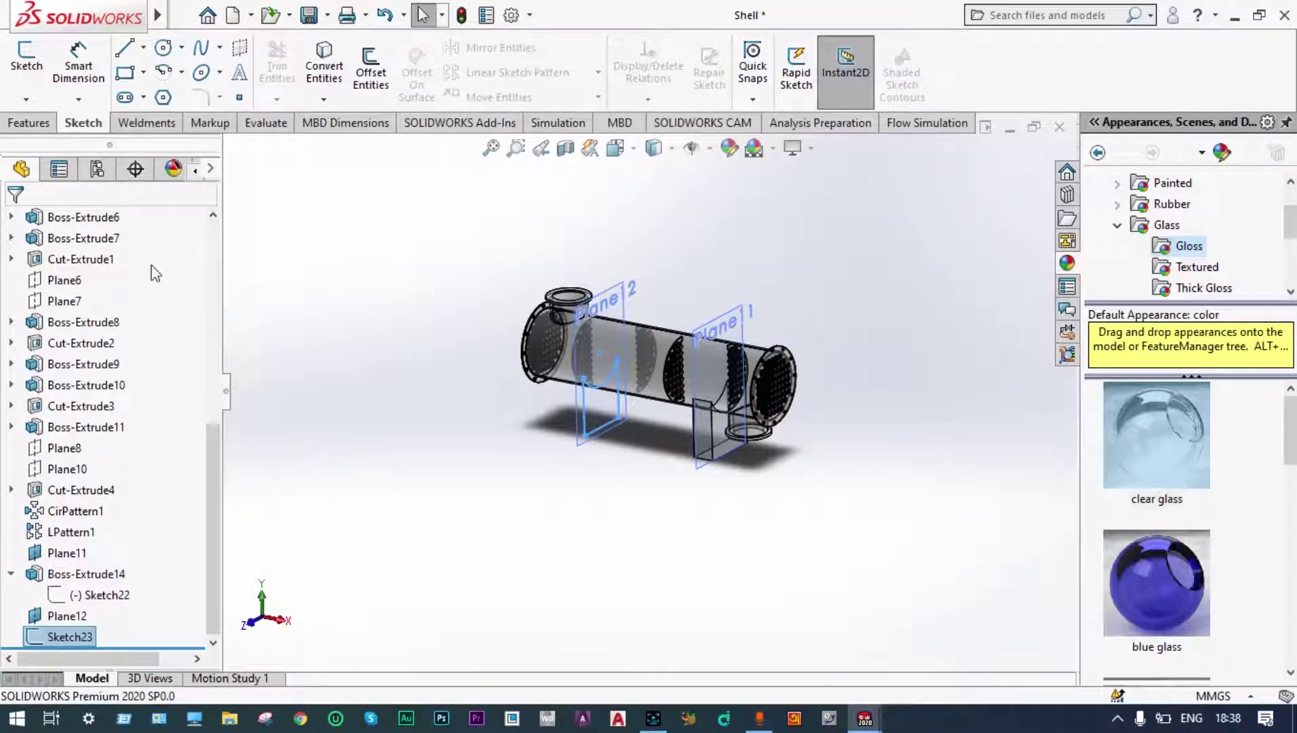
# - Extrude the converted support profile 400 mm with the Mid Plane end condition
pyautogui.click(27, 123)
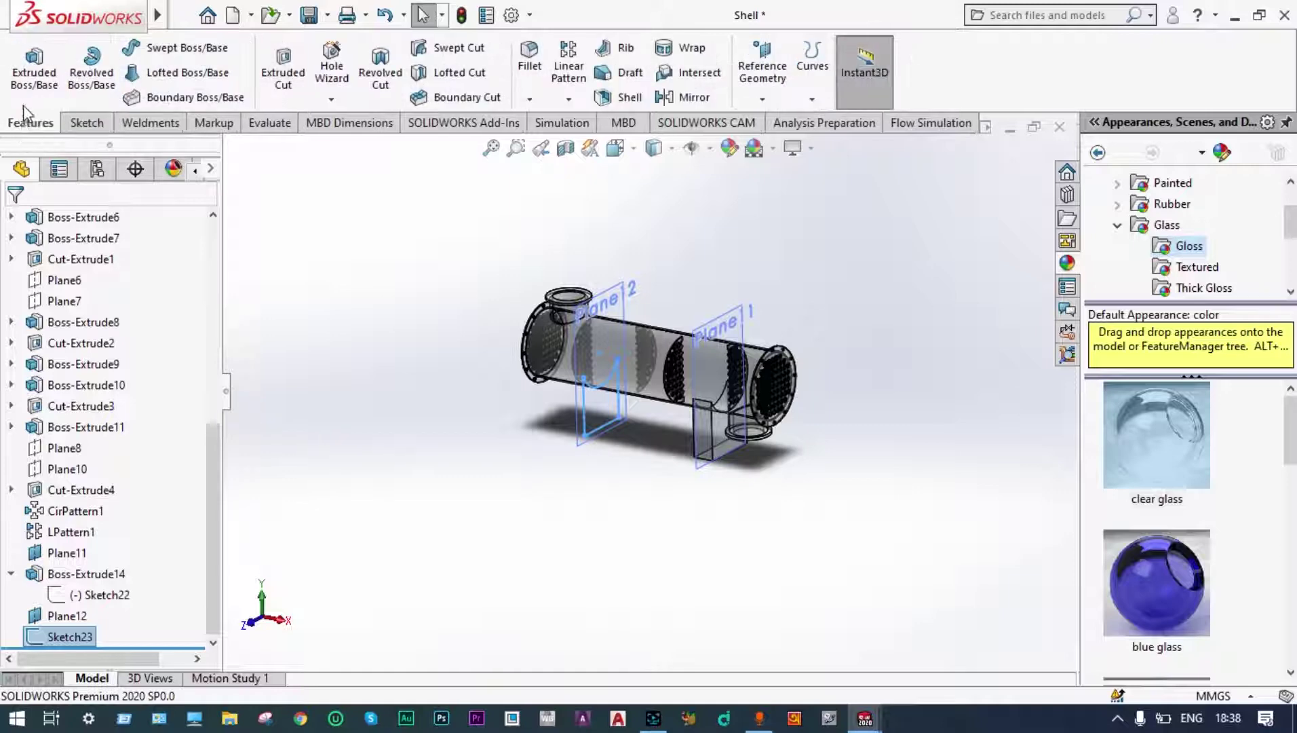
pyautogui.click(34, 67)
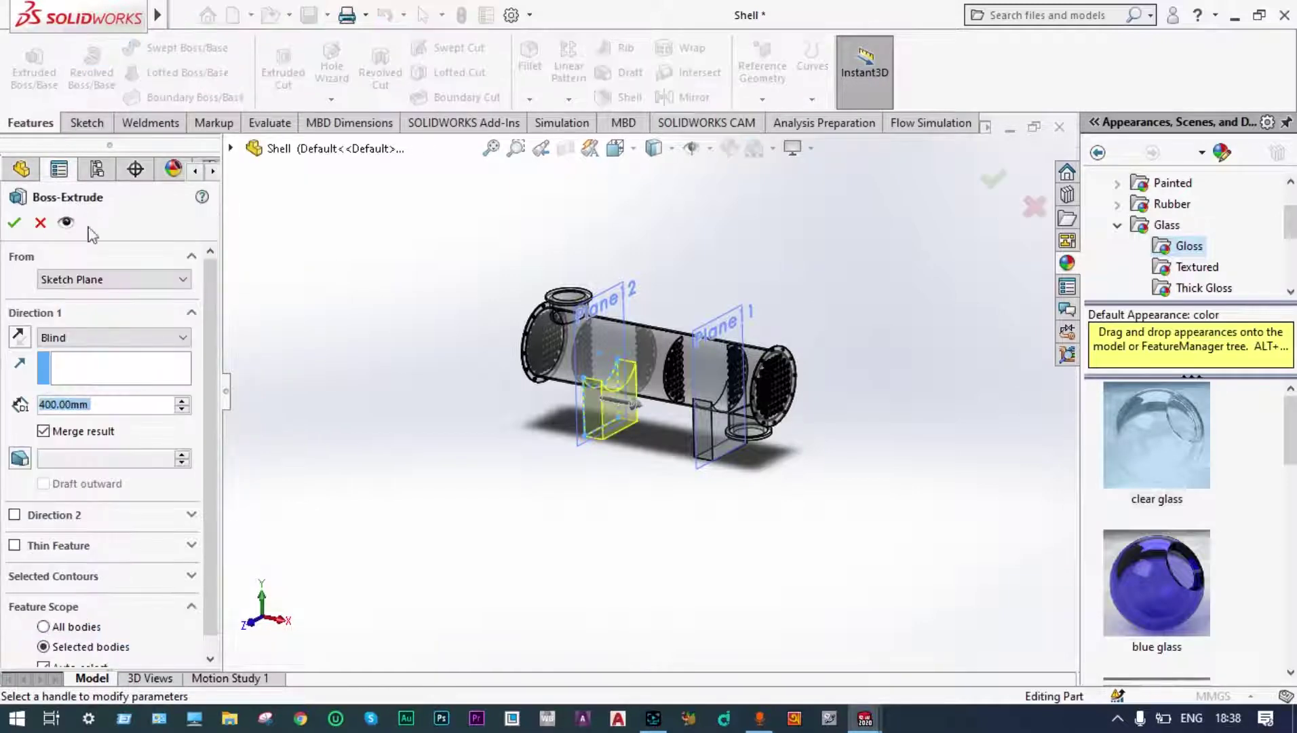
pyautogui.click(181, 338)
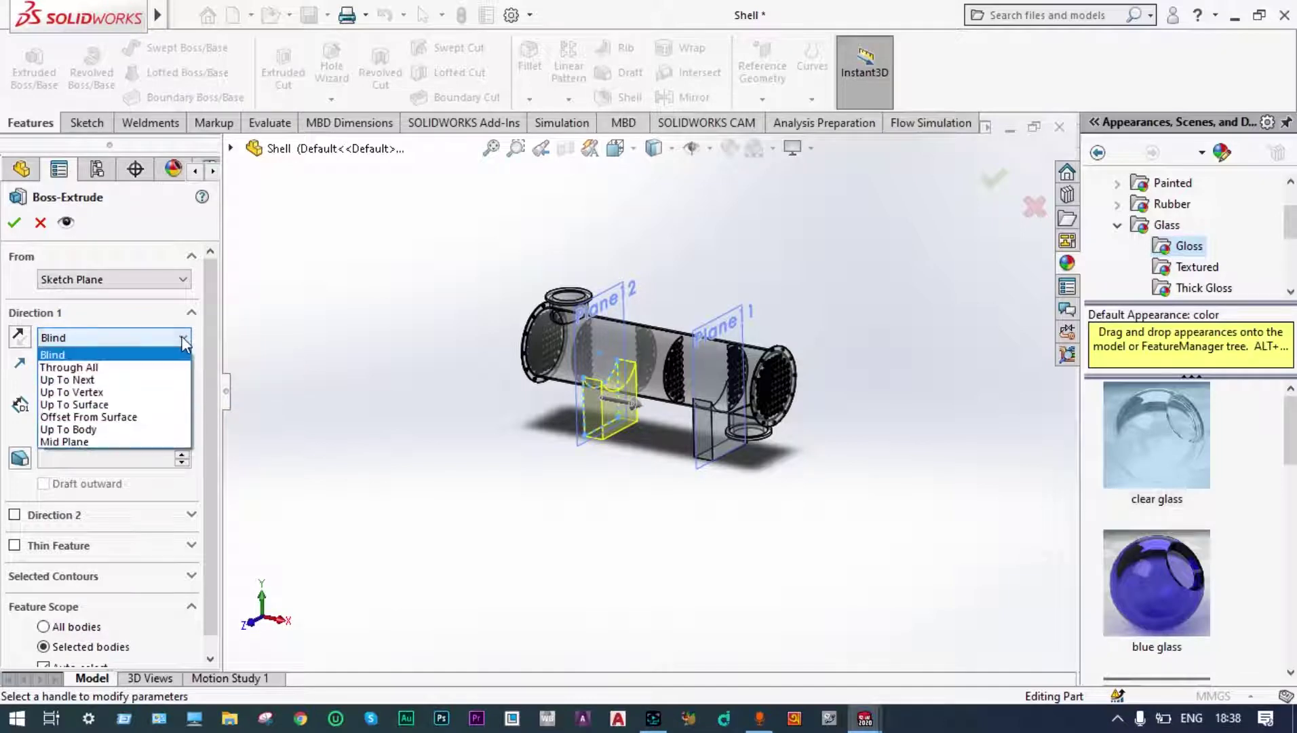
pyautogui.click(68, 442)
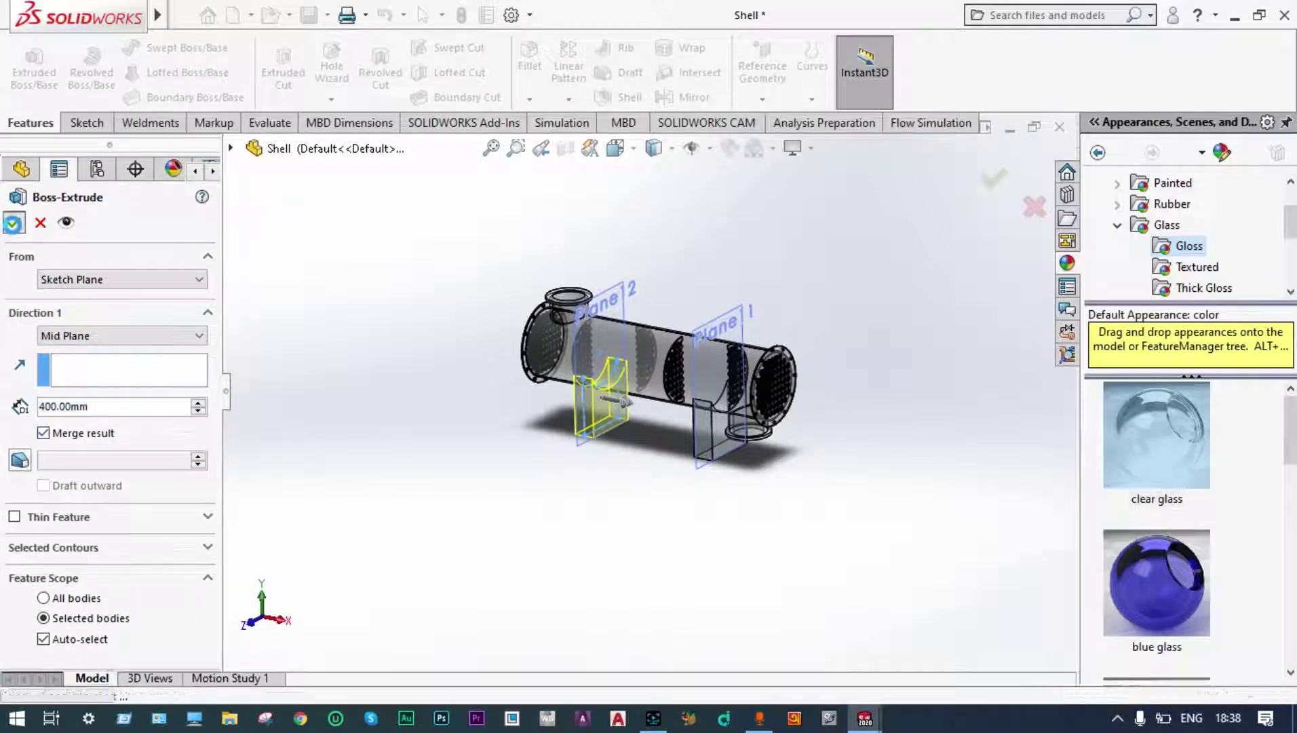
pyautogui.click(14, 224)
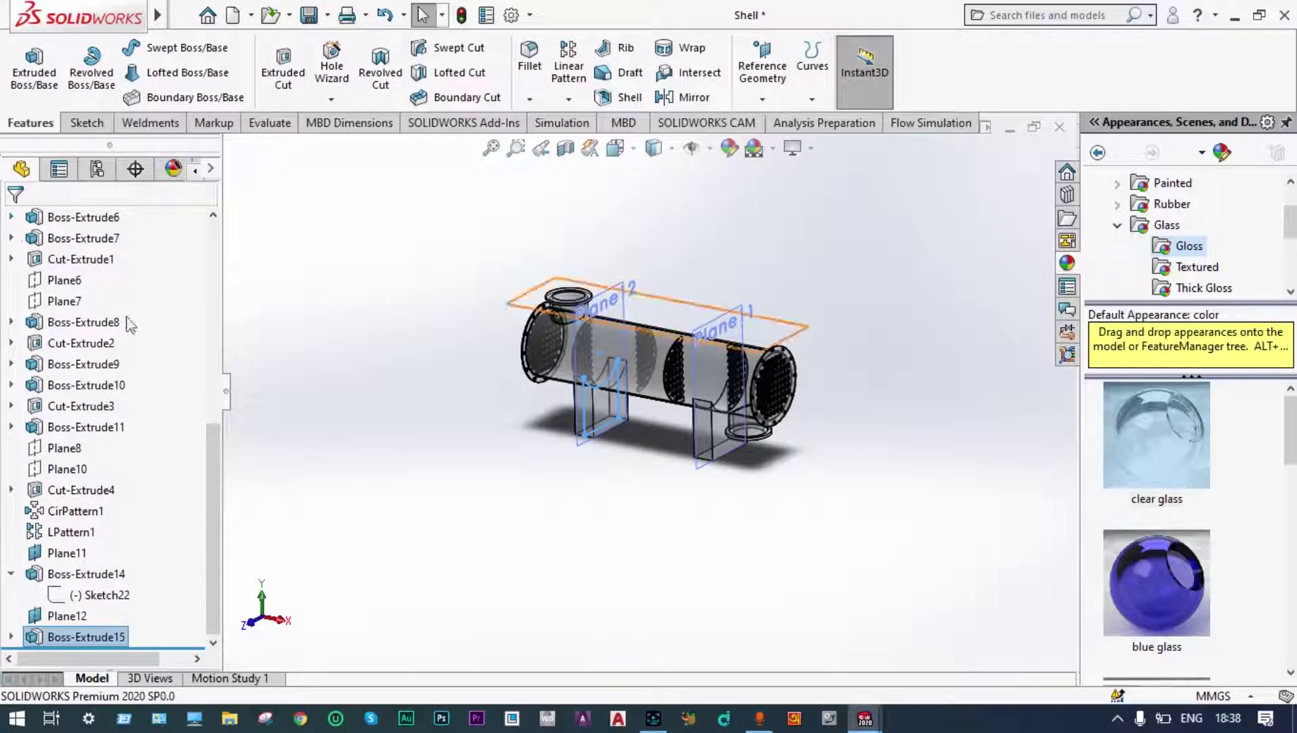
# - Hide the two offset planes used for the supports, Plane11 and Plane12
pyautogui.moveTo(265, 394); pyautogui.dragTo(326, 352, button='middle')
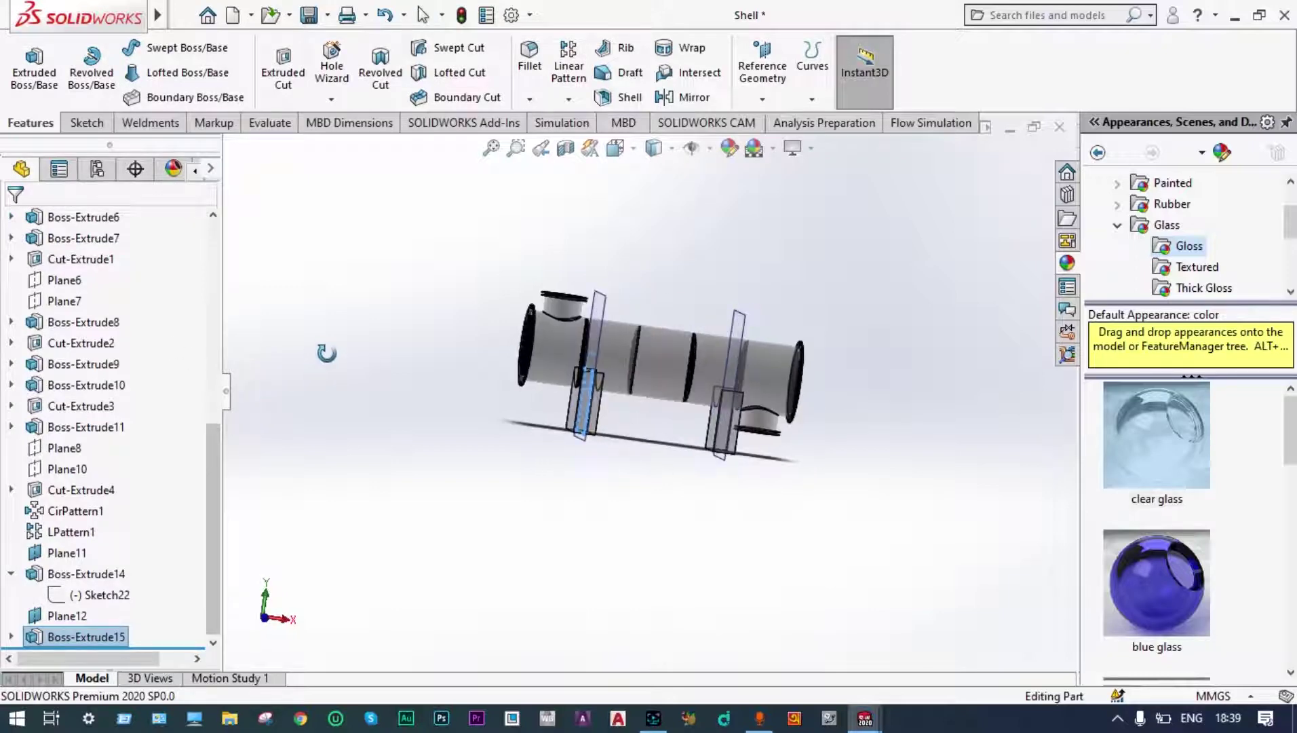
pyautogui.click(977, 223)
pyautogui.hotkey('ctrl', '7')
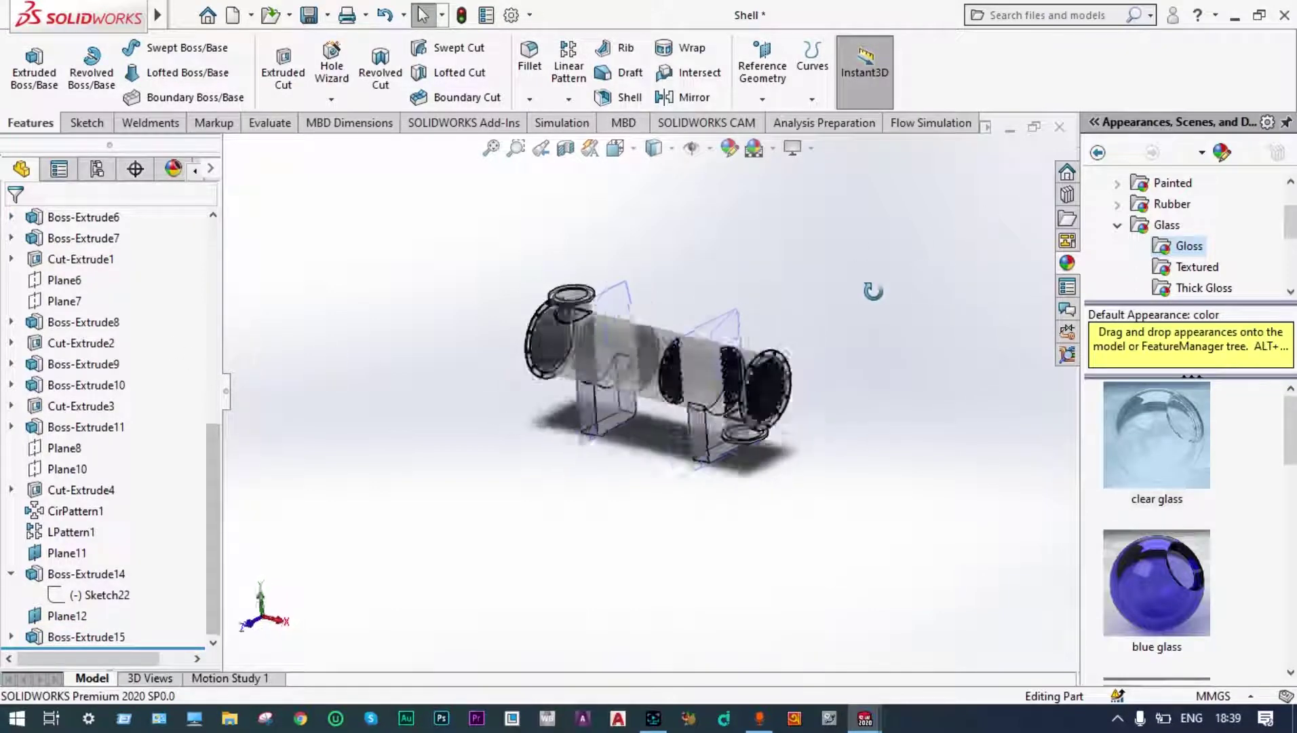
pyautogui.rightClick(717, 331)
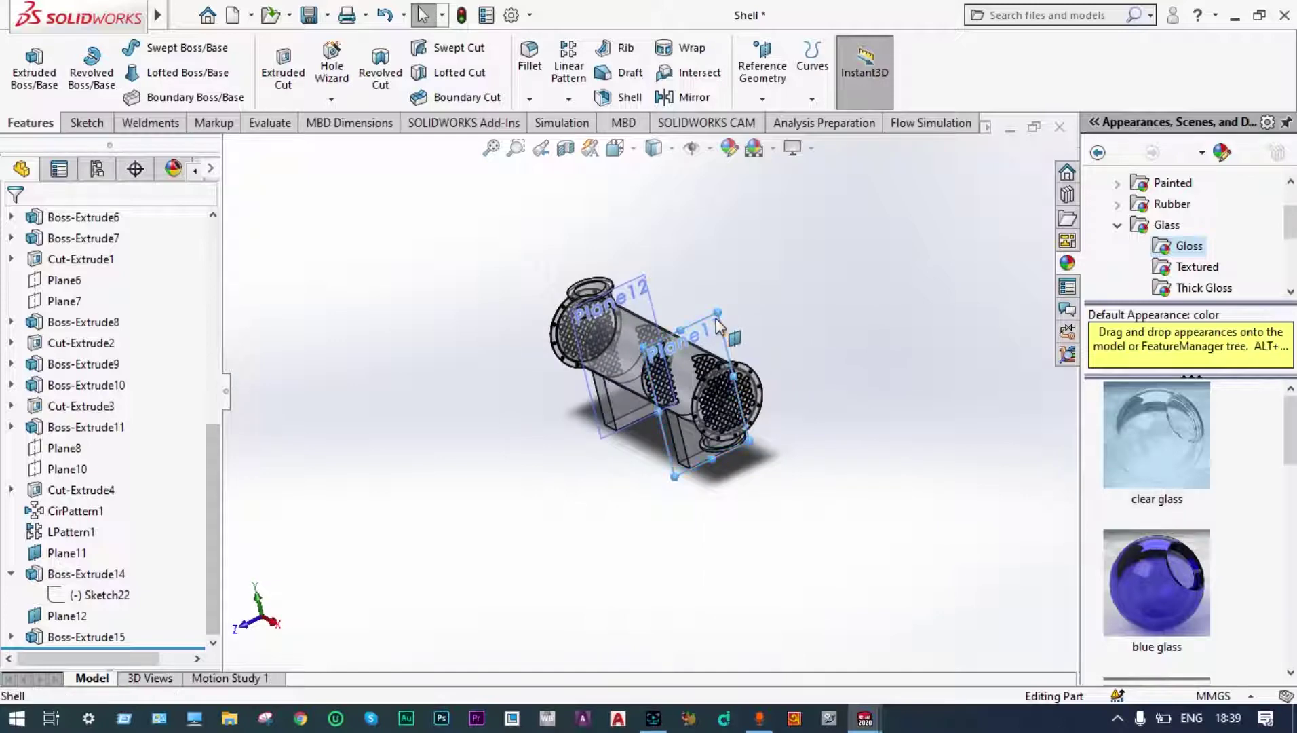
pyautogui.click(790, 290)
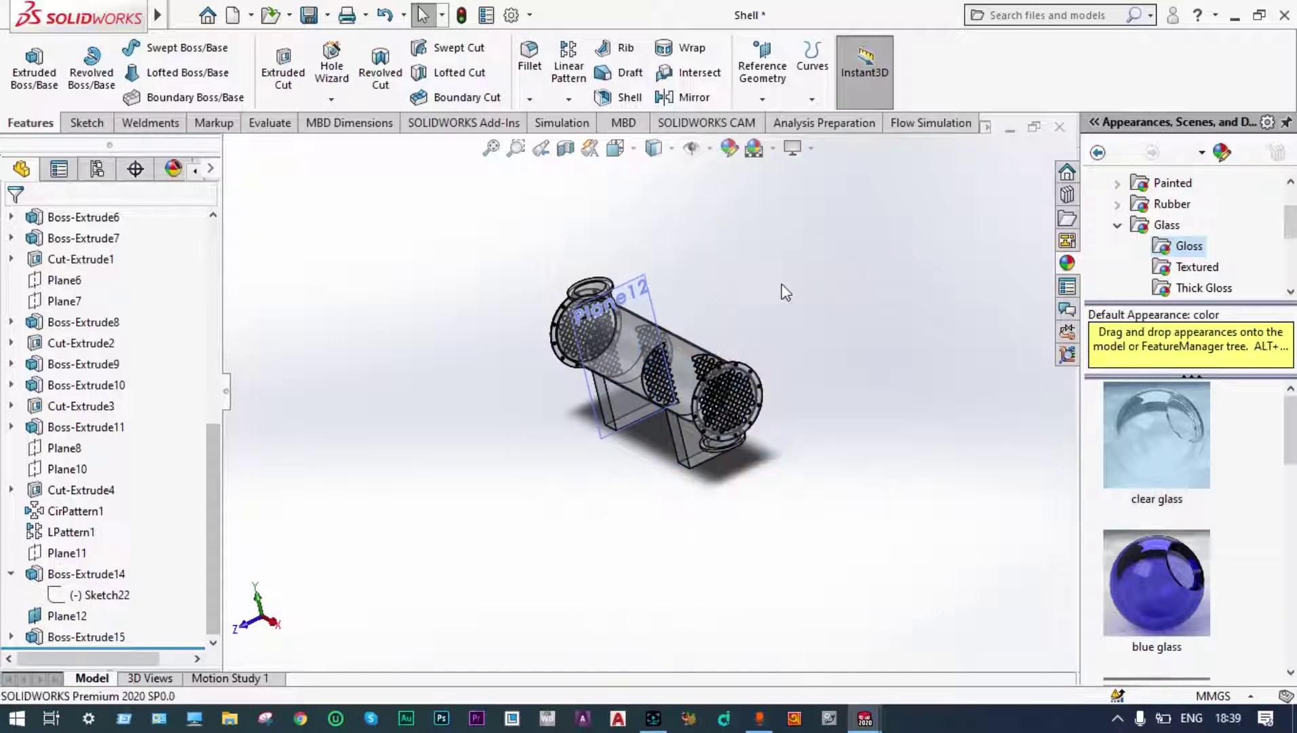
pyautogui.rightClick(649, 295)
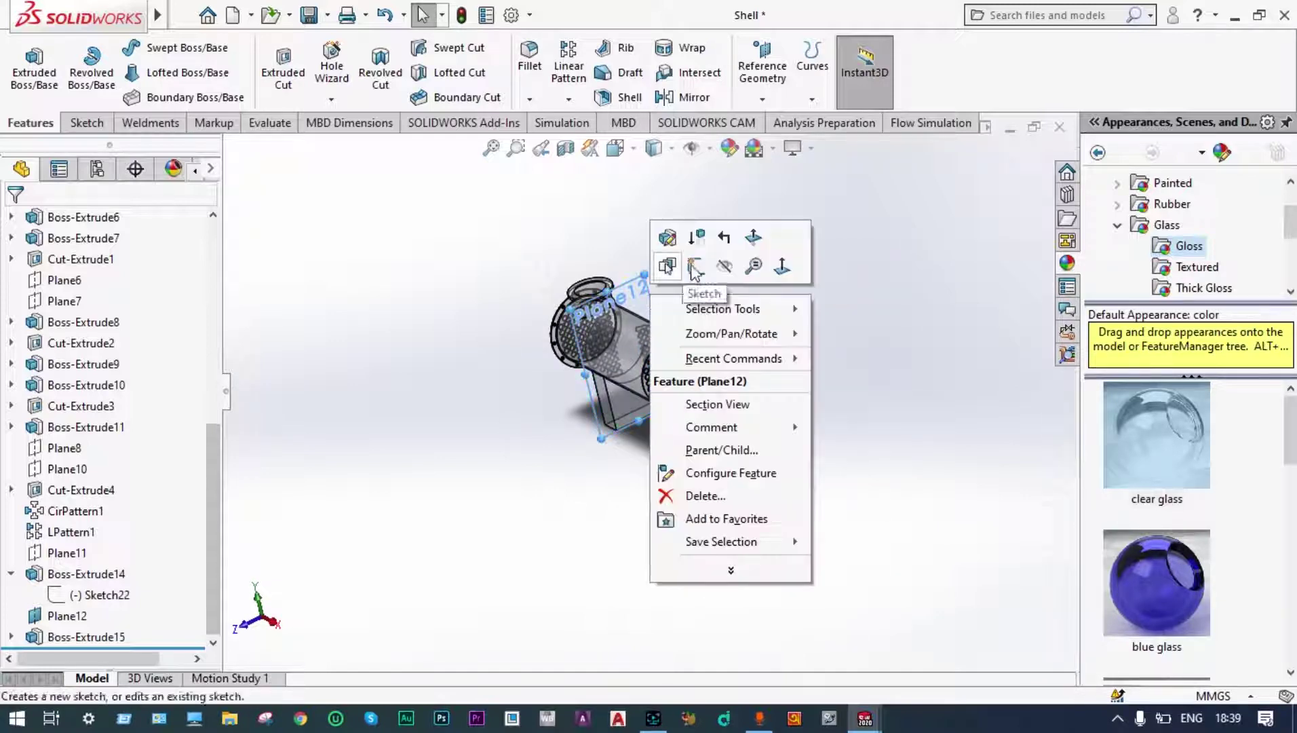
pyautogui.click(719, 267)
pyautogui.hotkey('ctrl', '7')
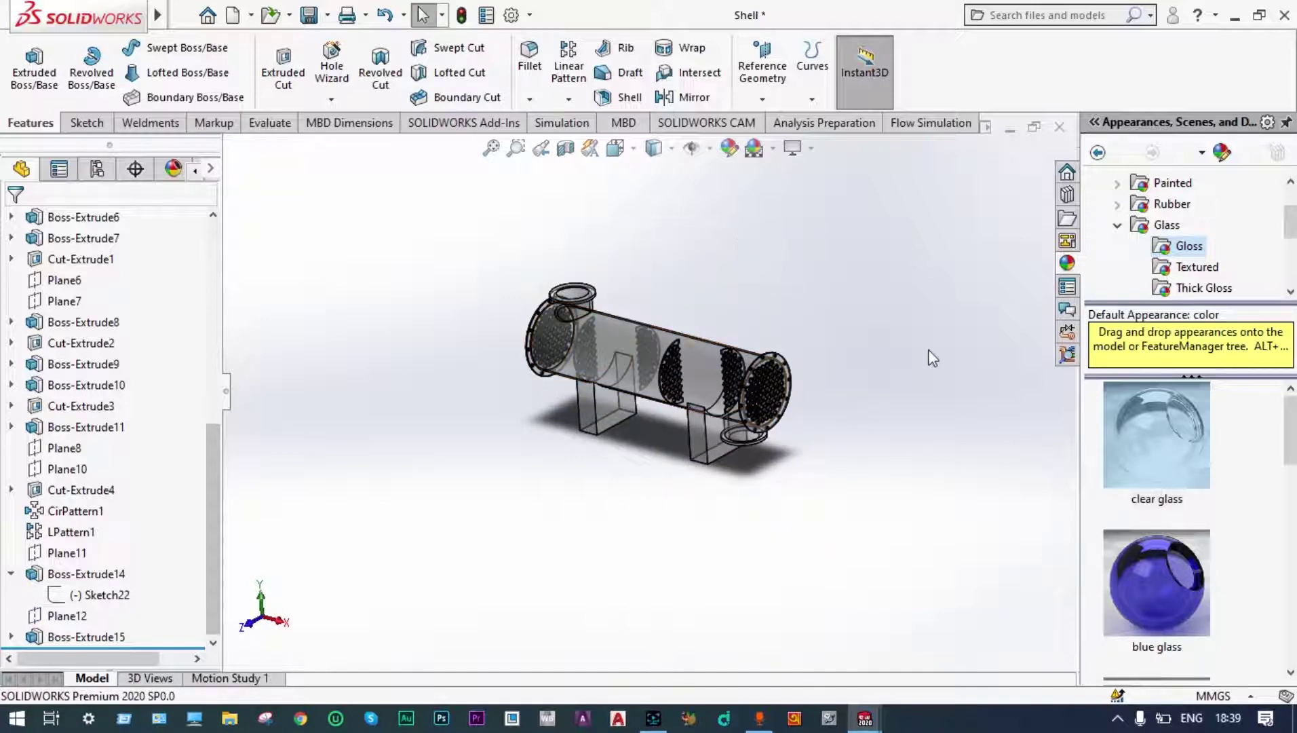
# - Apply the matte iron appearance from the Metal > Iron category to the support nearest the lower nozzle
pyautogui.scroll(1, 1121, 257)
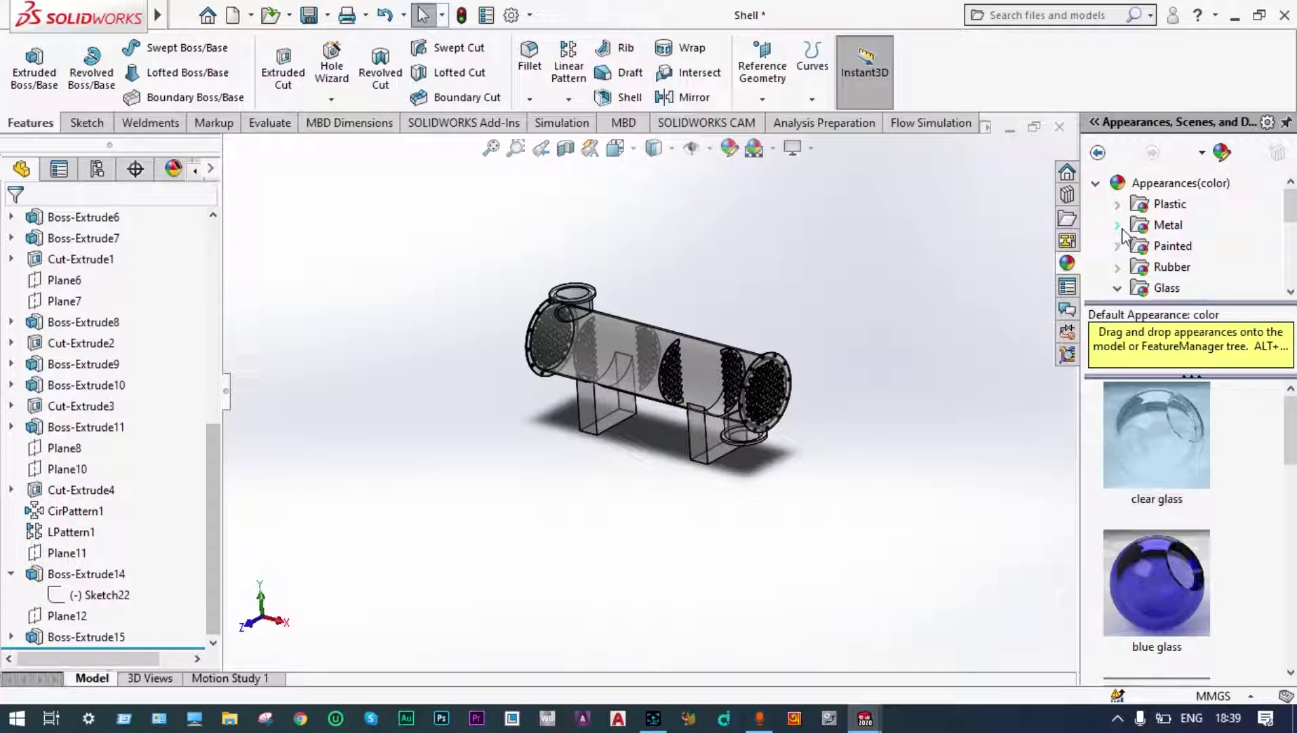
pyautogui.click(1119, 227)
pyautogui.moveTo(840, 486); pyautogui.dragTo(628, 507, button='middle')
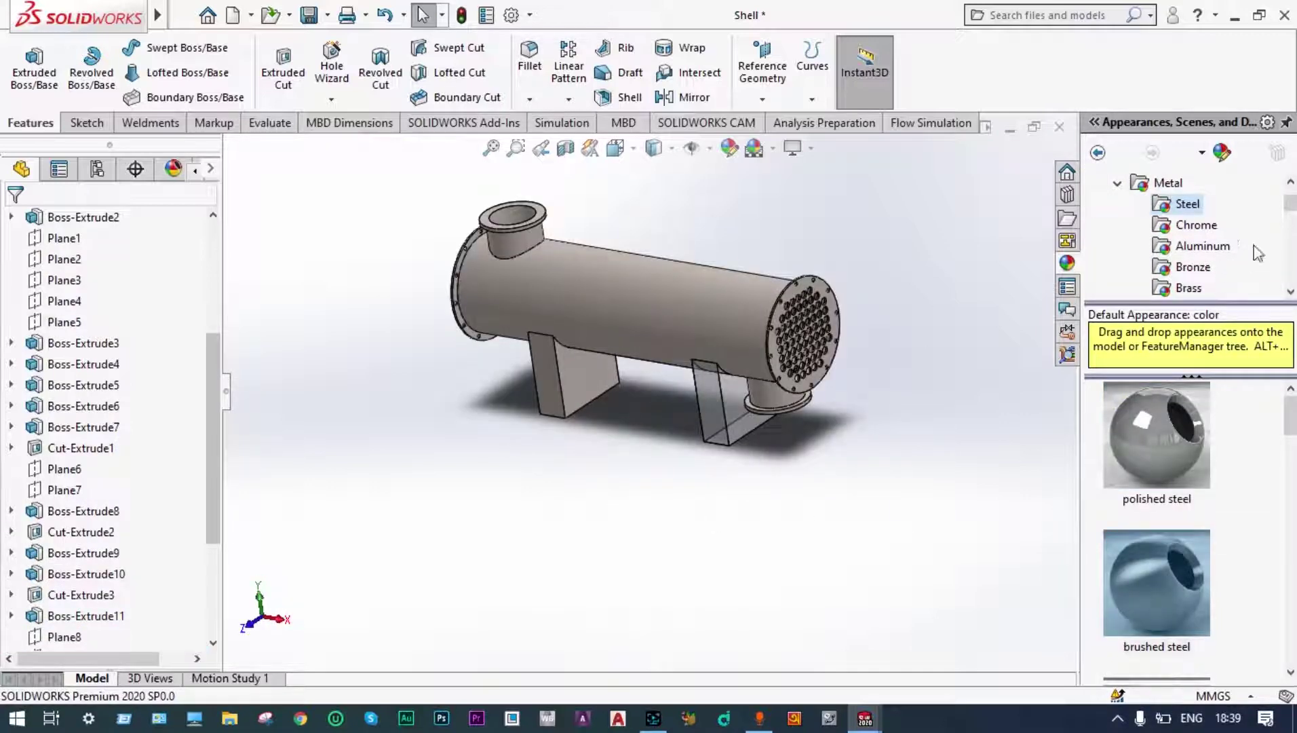
pyautogui.scroll(-2, 1289, 291)
pyautogui.click(1289, 292)
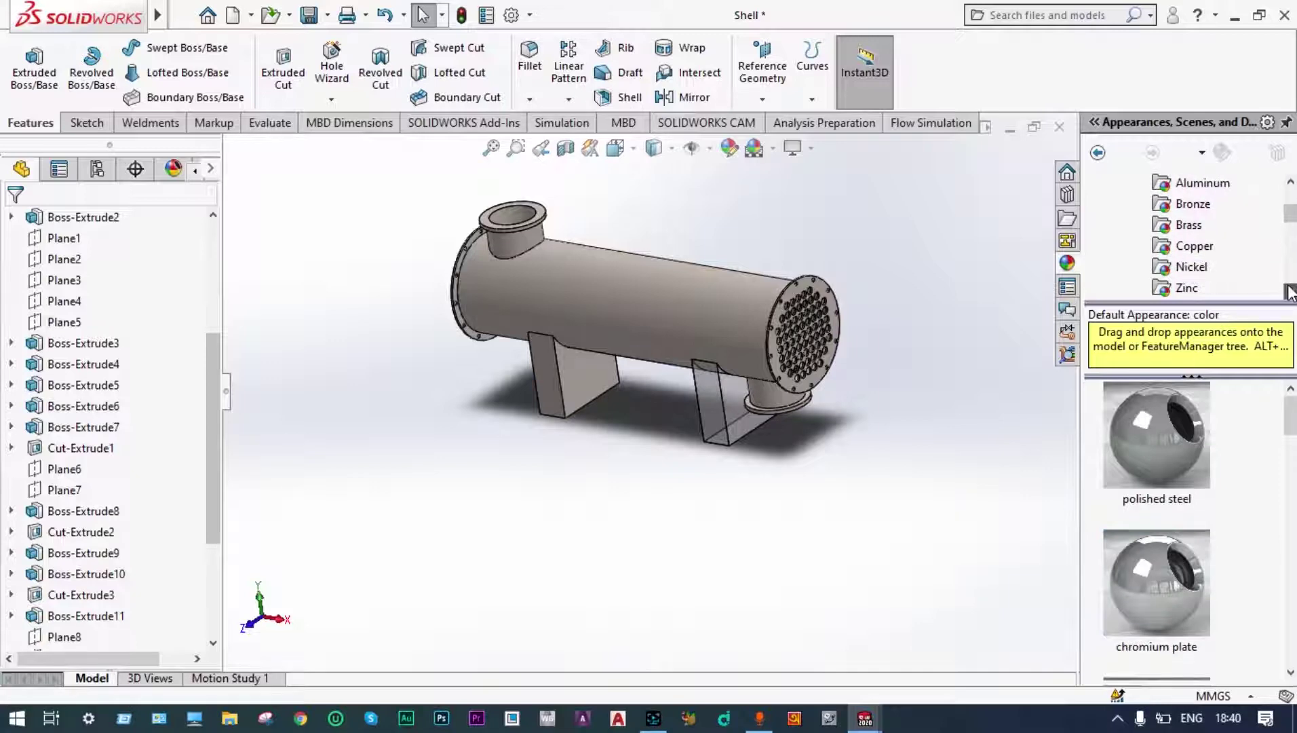
pyautogui.click(1290, 292)
pyautogui.scroll(-1, 1202, 282)
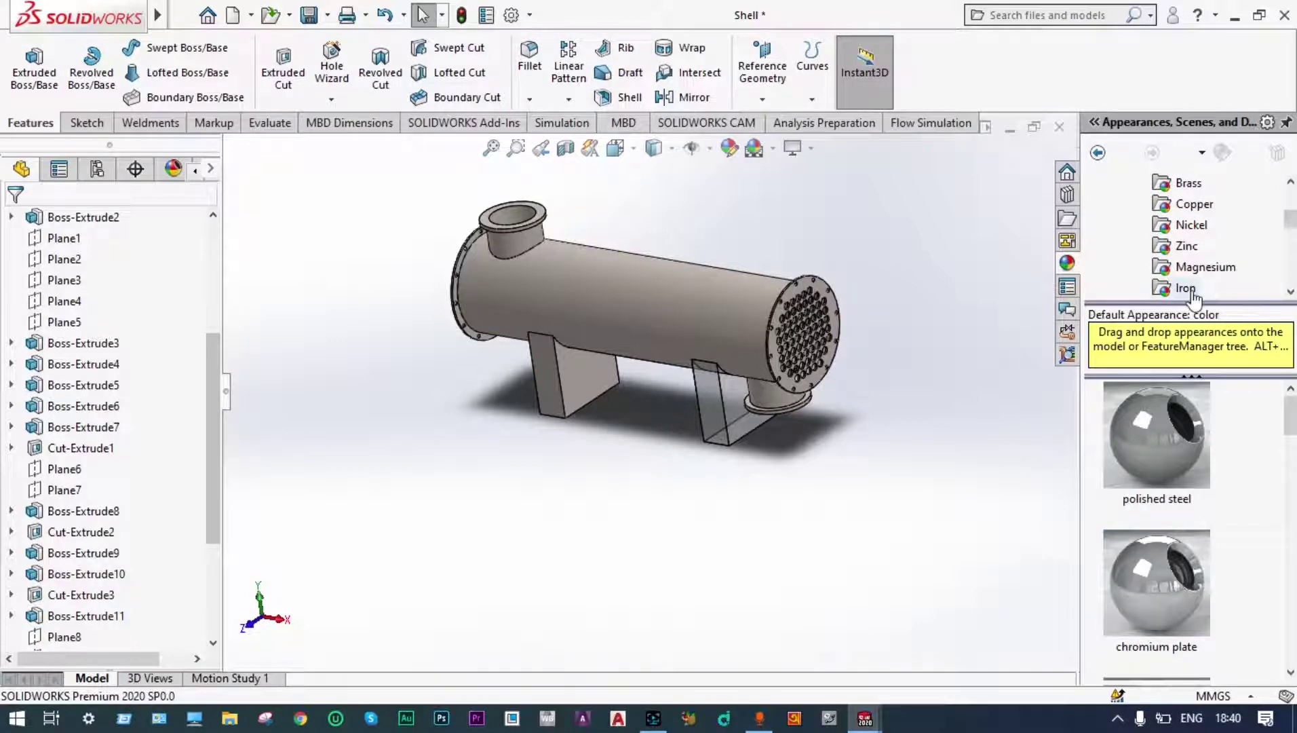
pyautogui.click(1189, 289)
pyautogui.moveTo(1206, 456)
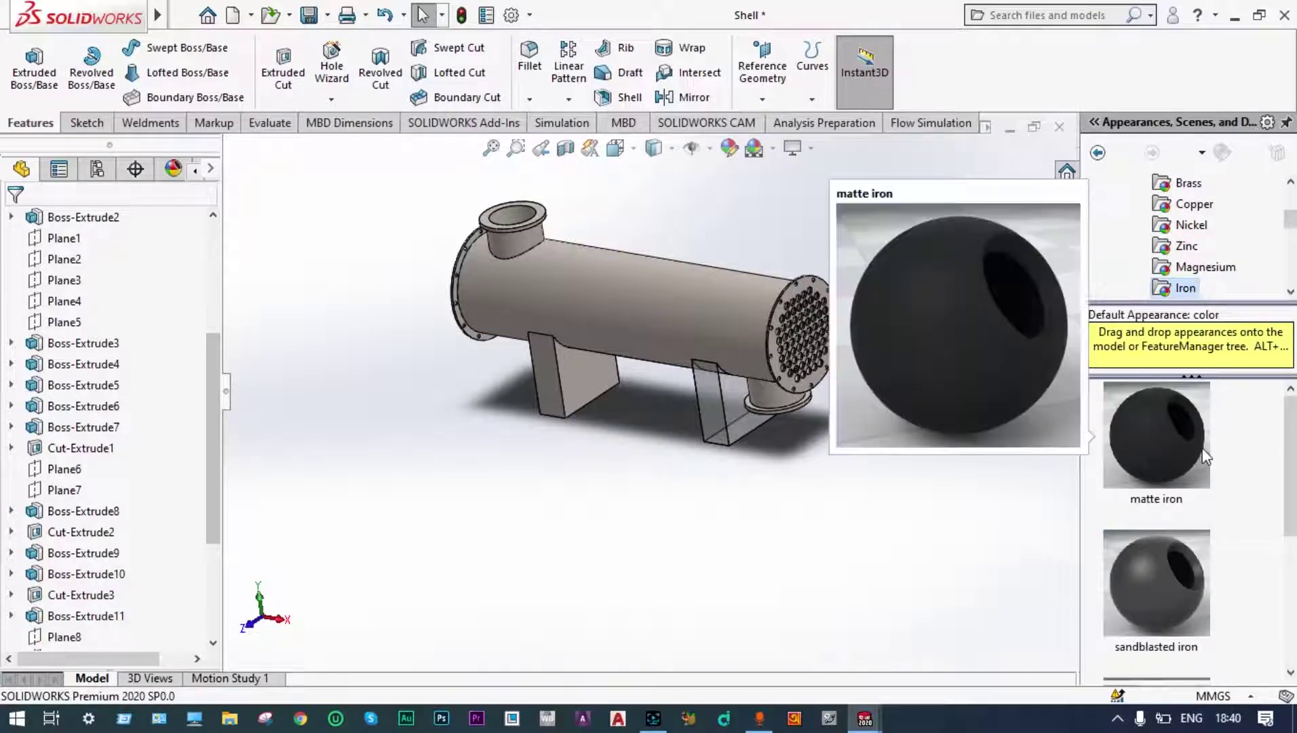
pyautogui.moveTo(1186, 439); pyautogui.dragTo(720, 406)
pyautogui.click(721, 405)
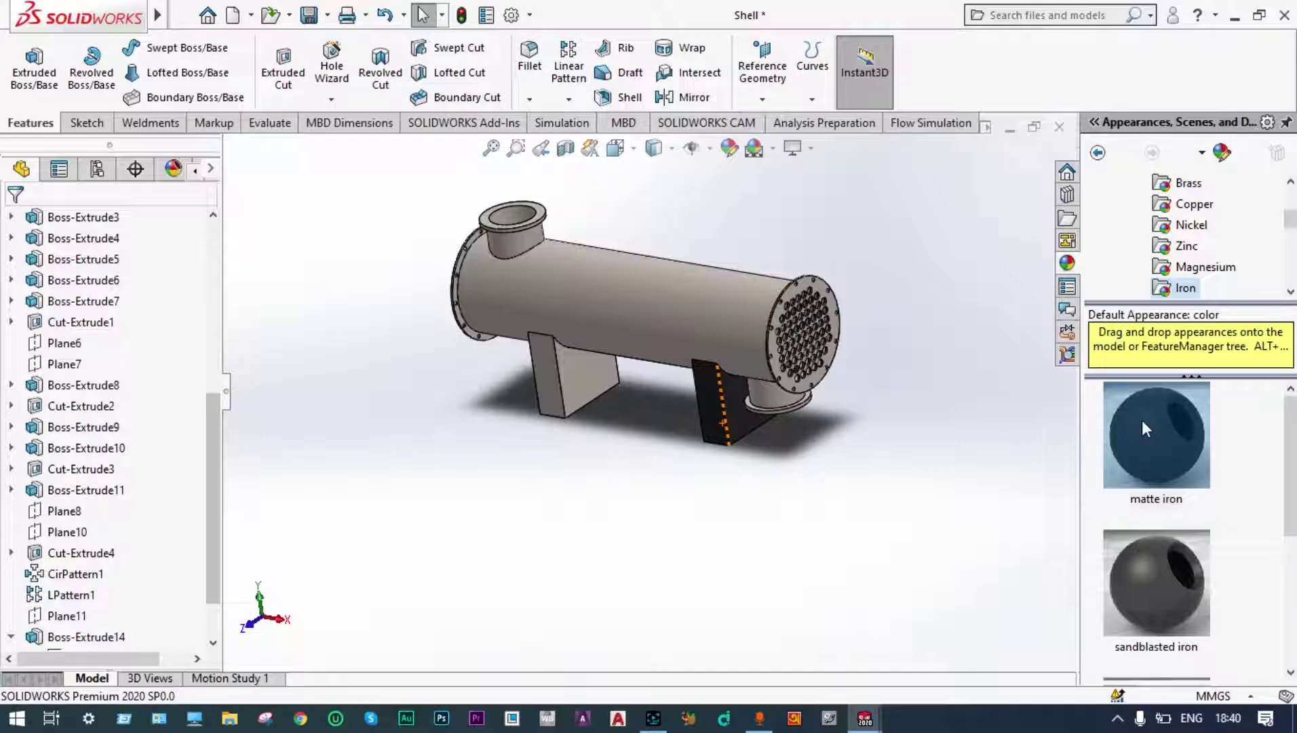
# - Apply the matte iron appearance to the remaining support under the shell
pyautogui.moveTo(1142, 420); pyautogui.dragTo(543, 377)
pyautogui.click(549, 377)
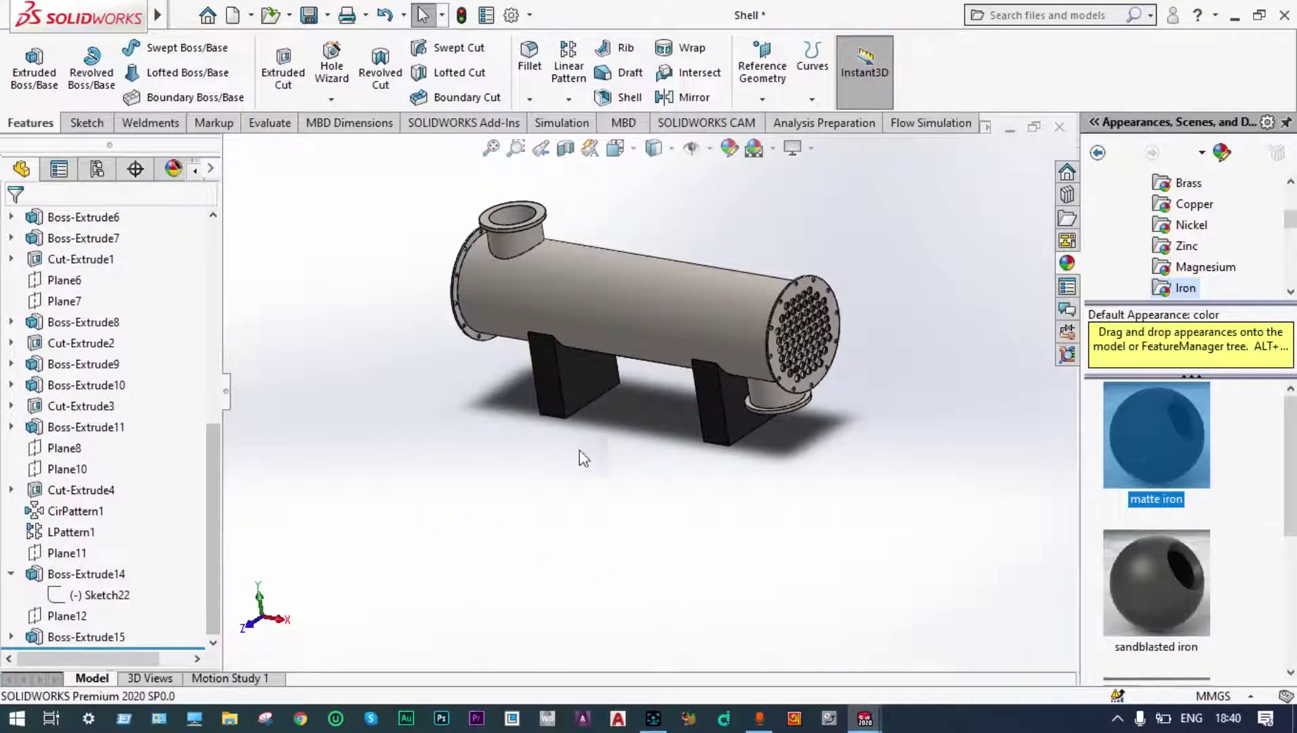
pyautogui.moveTo(582, 492); pyautogui.dragTo(655, 479, button='middle')
pyautogui.scroll(-2, 665, 291)
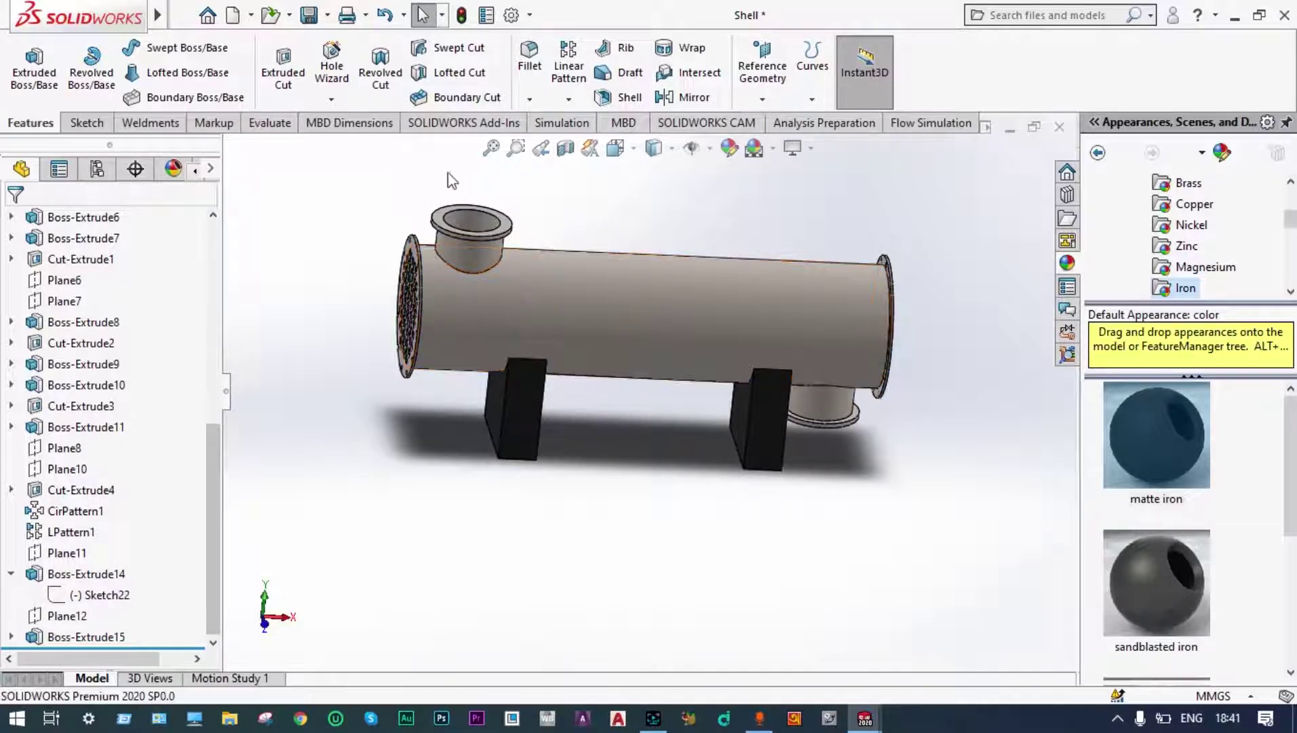
# - View the Front Plane head-on and create sketch text on it reading "Shell-Tube Heat Exchanger"
pyautogui.click(86, 124)
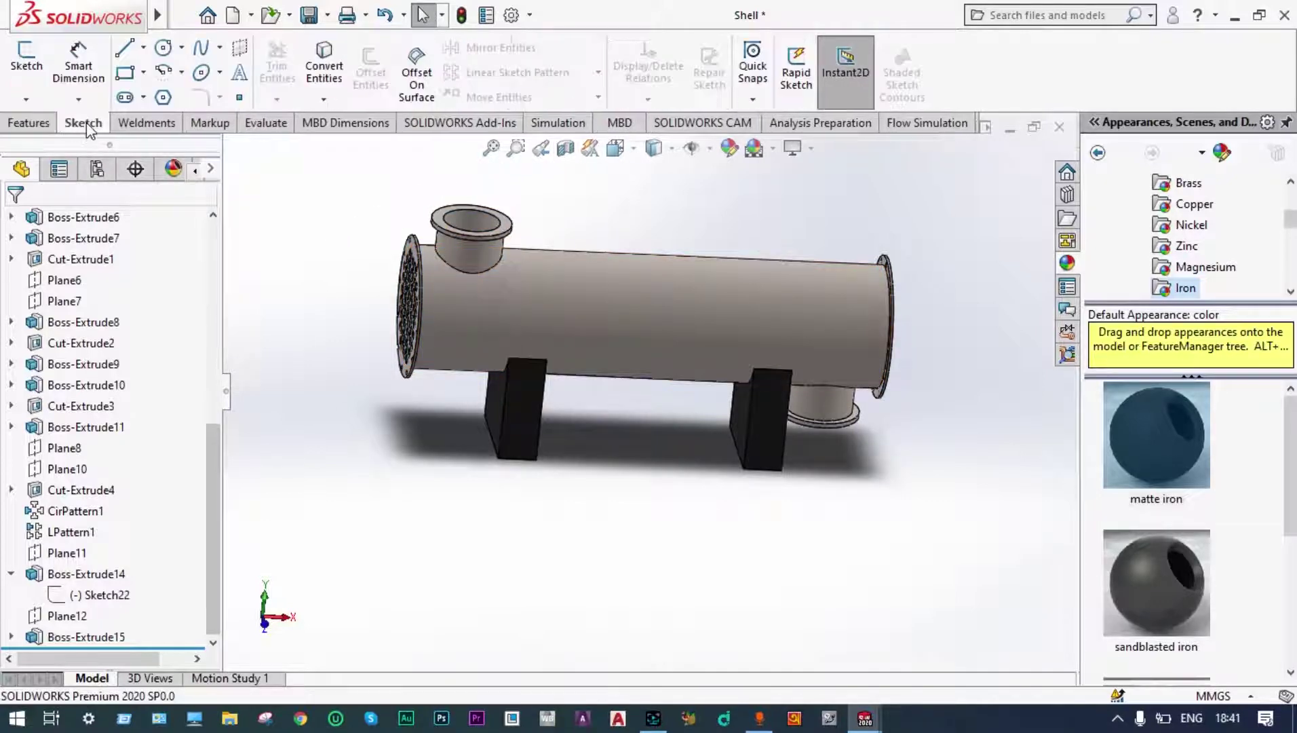
pyautogui.click(27, 59)
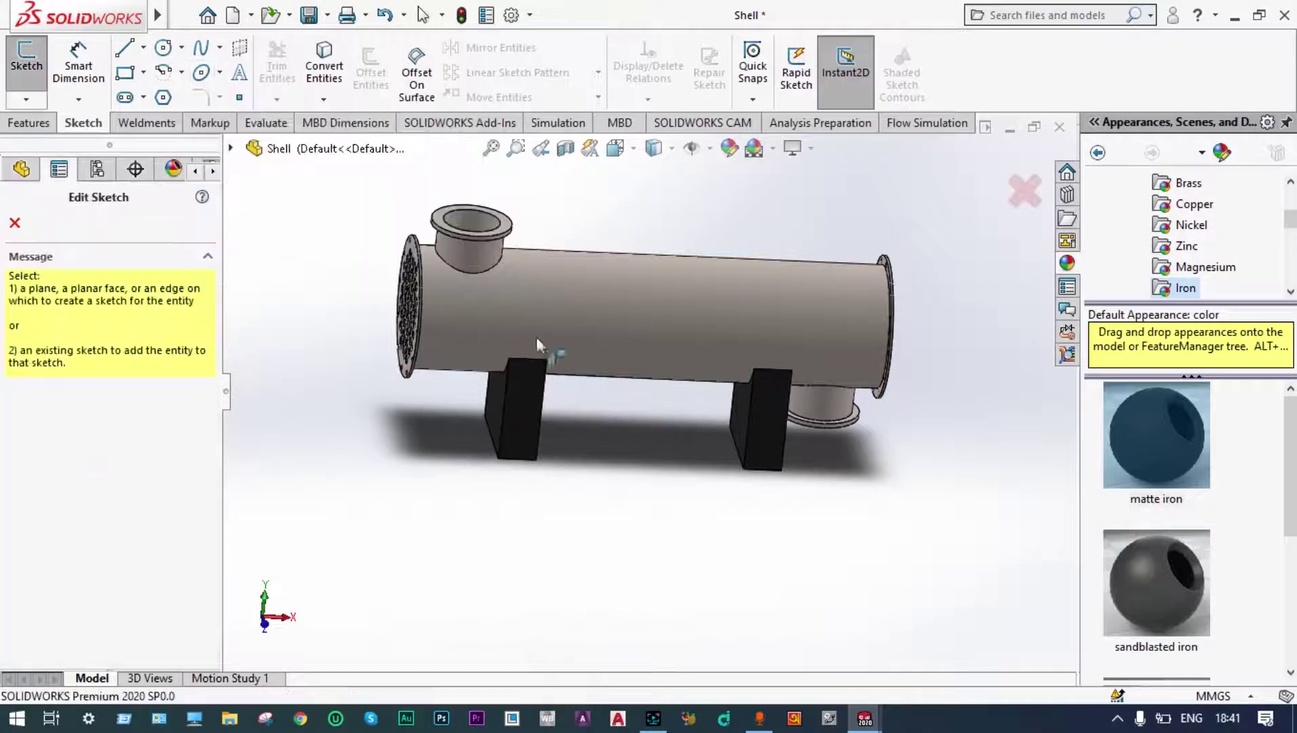
pyautogui.click(12, 220)
pyautogui.scroll(5, 102, 353)
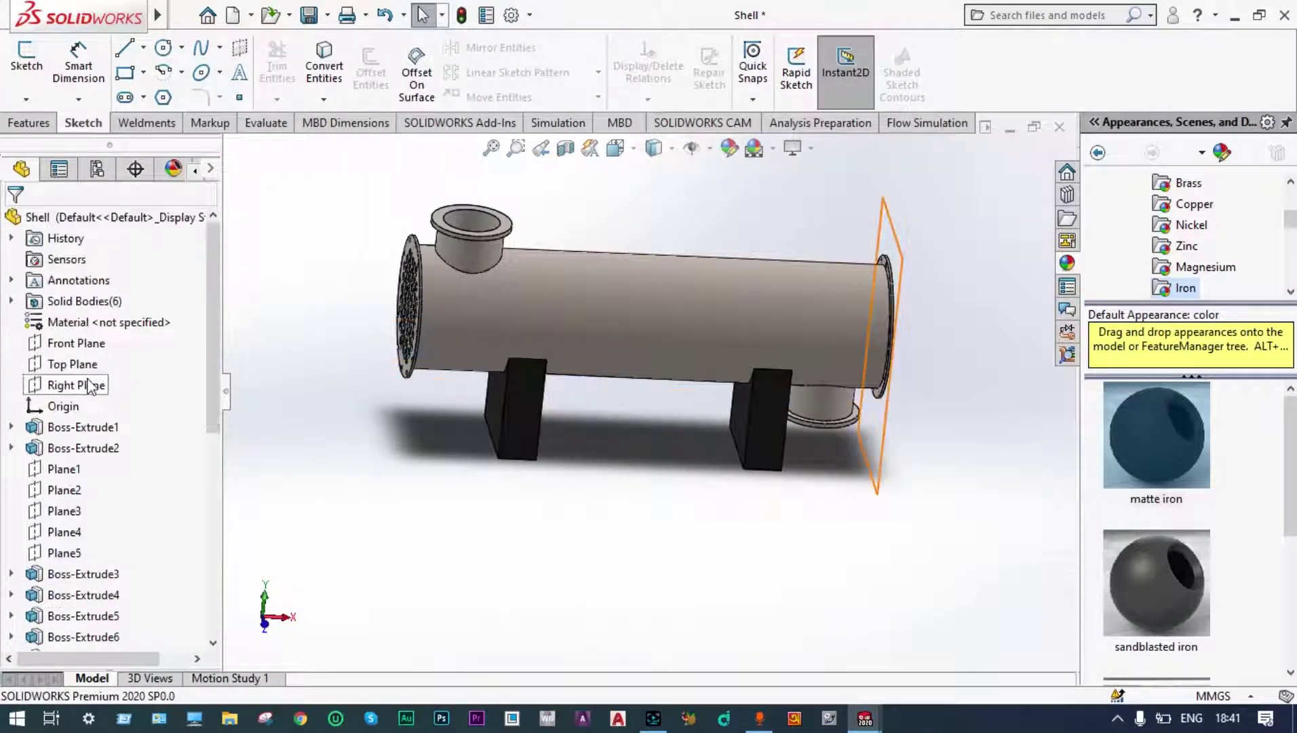
pyautogui.click(91, 344)
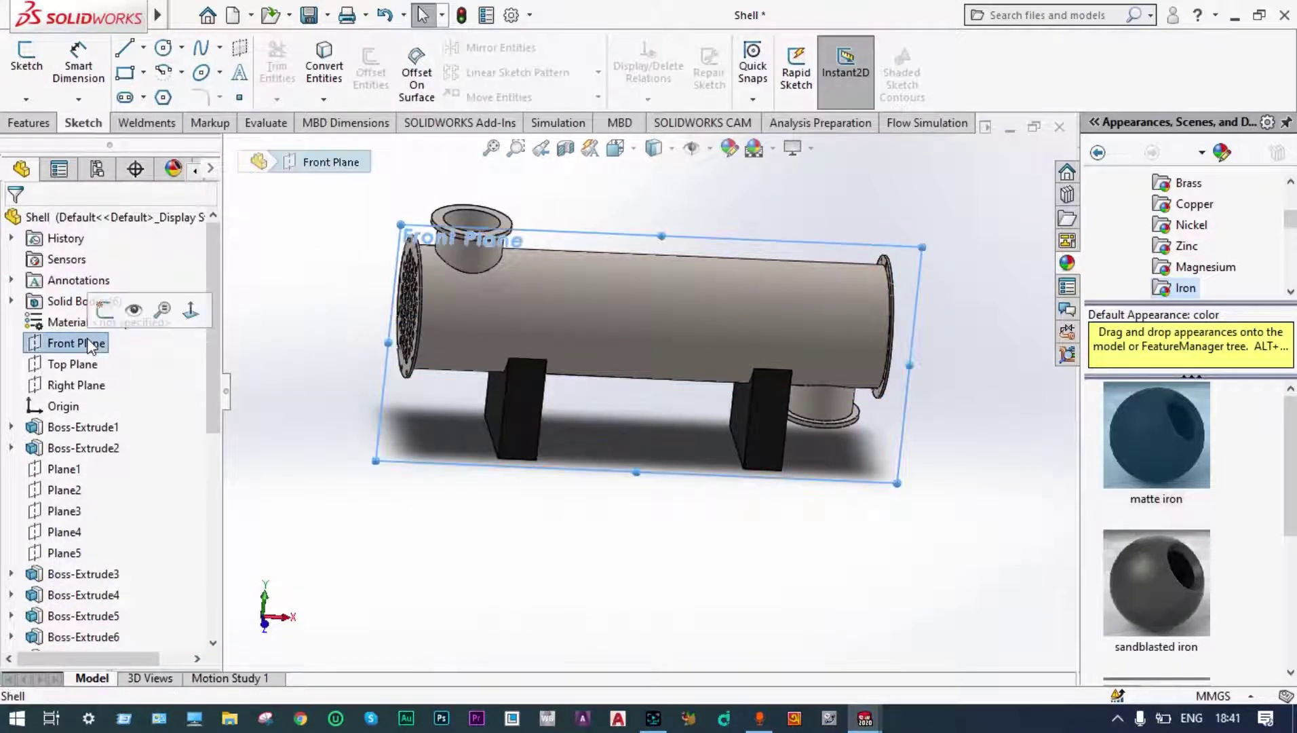
pyautogui.click(191, 309)
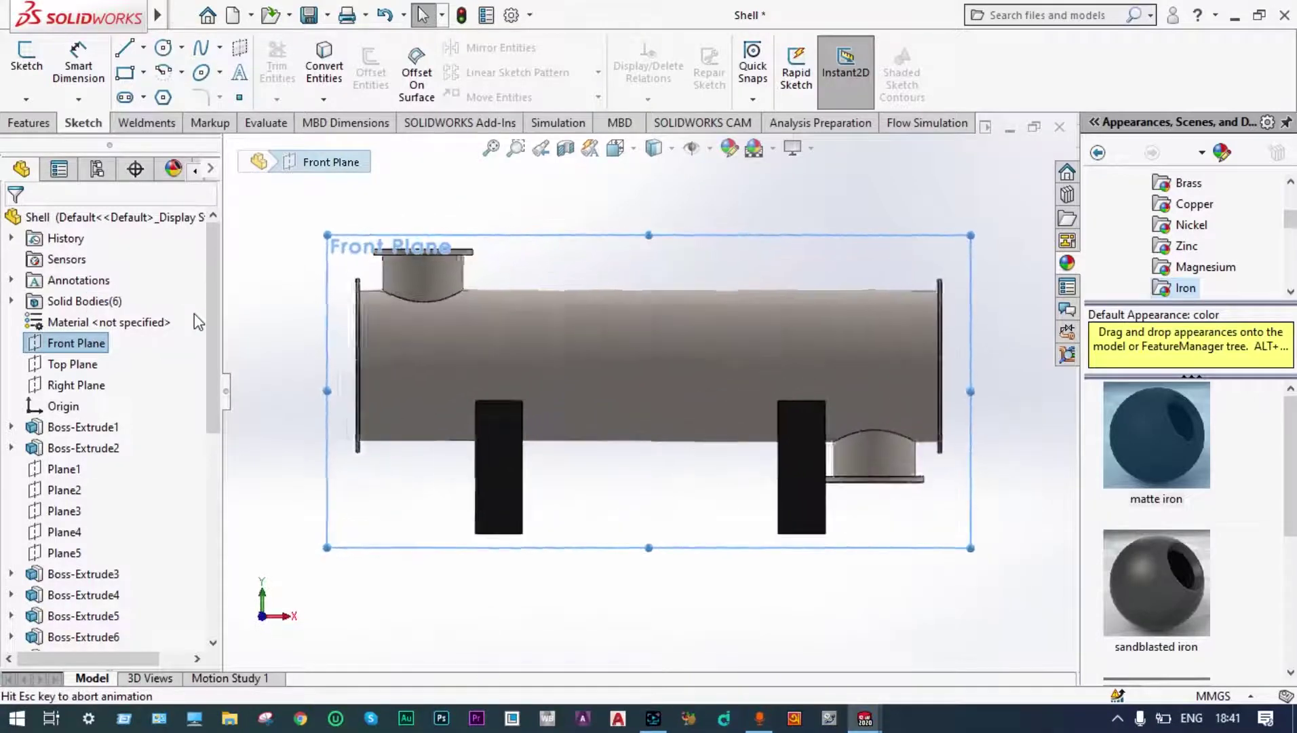
pyautogui.click(239, 72)
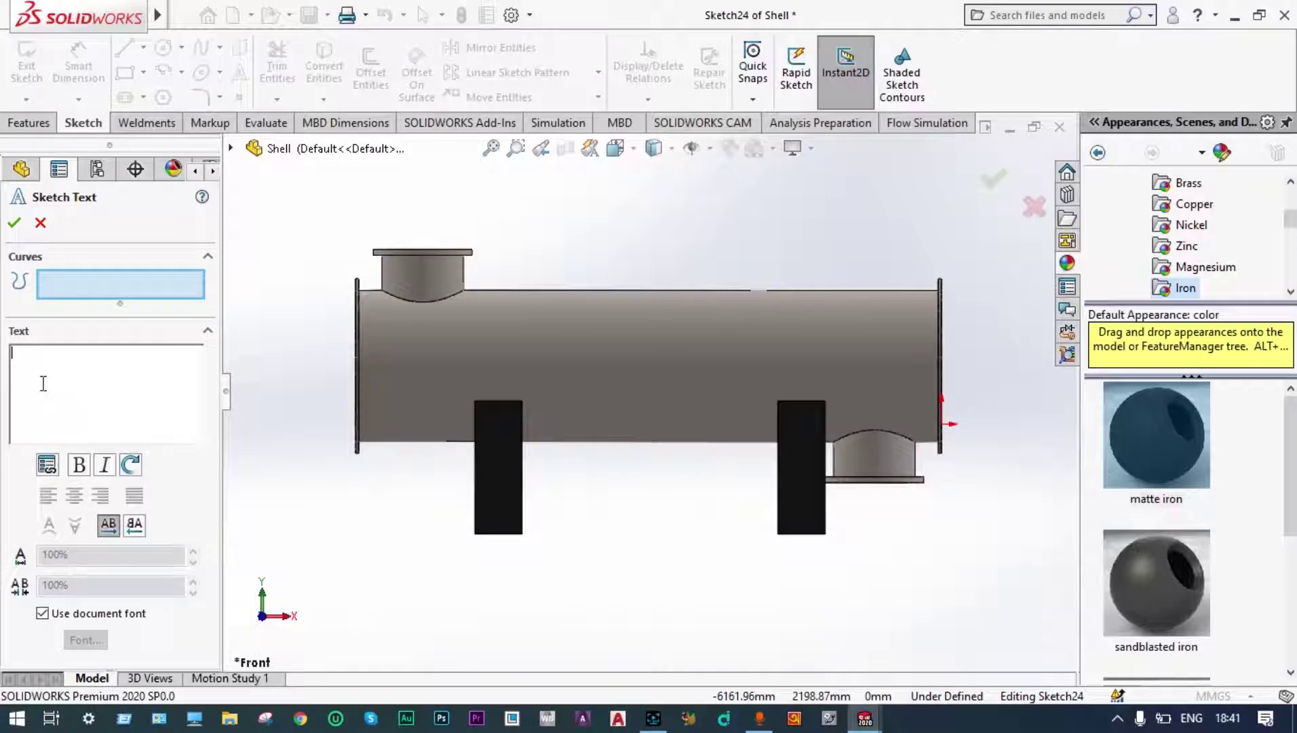
pyautogui.write('Shell-Tube Heat Exchanger')
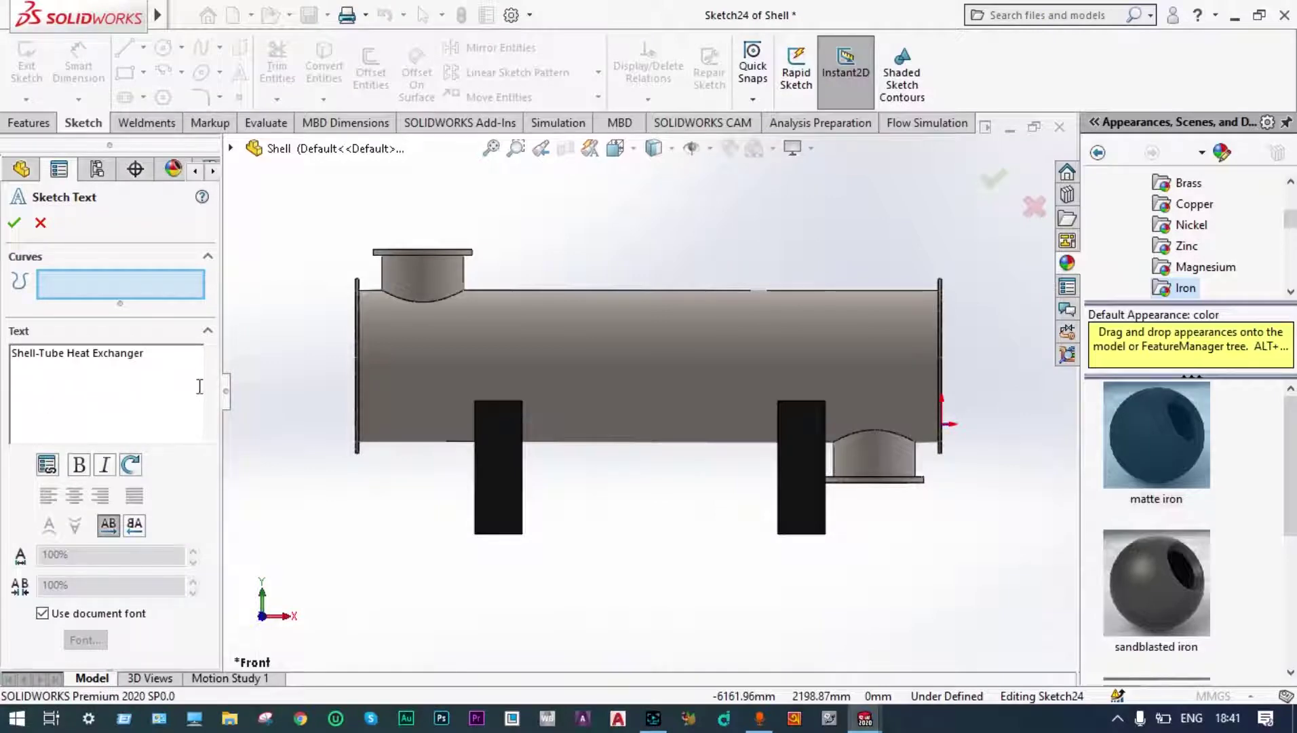
# - Override the document font with a text height of 800 points, accept the sketch text and exit the sketch
pyautogui.moveTo(158, 357); pyautogui.dragTo(3, 357)
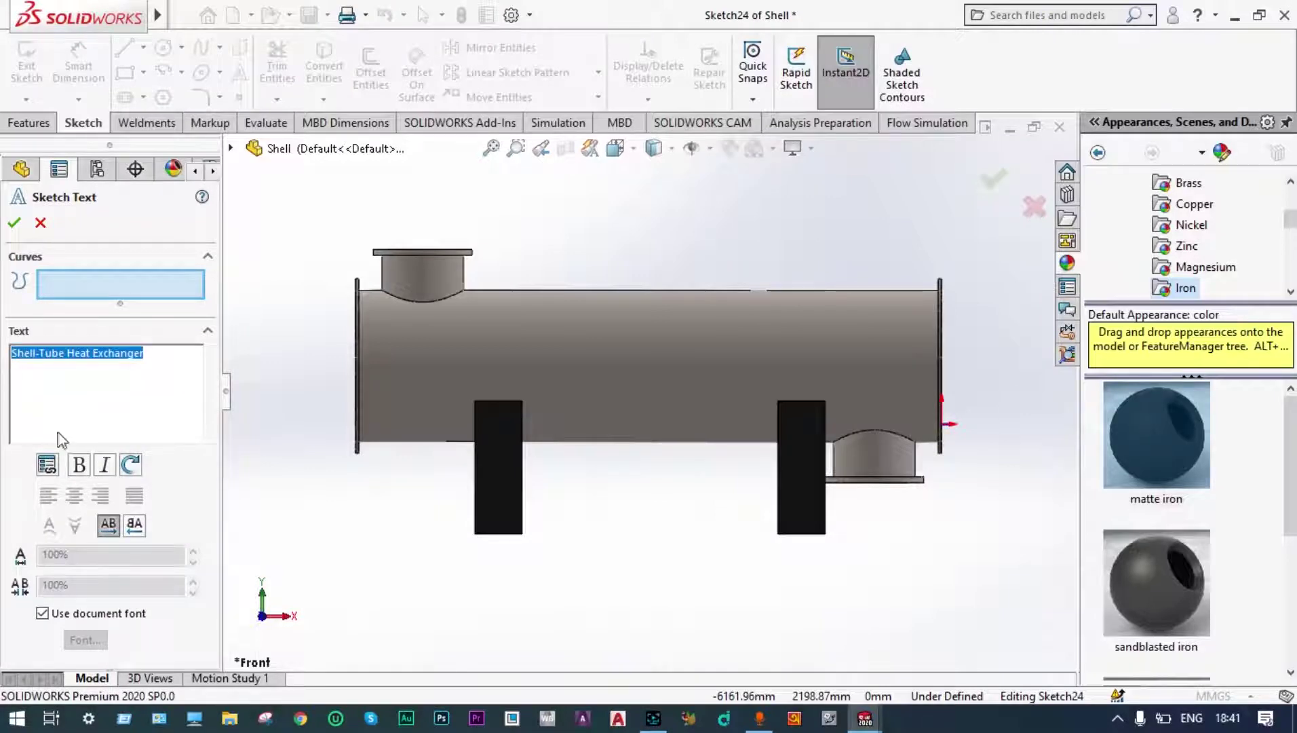
pyautogui.click(43, 613)
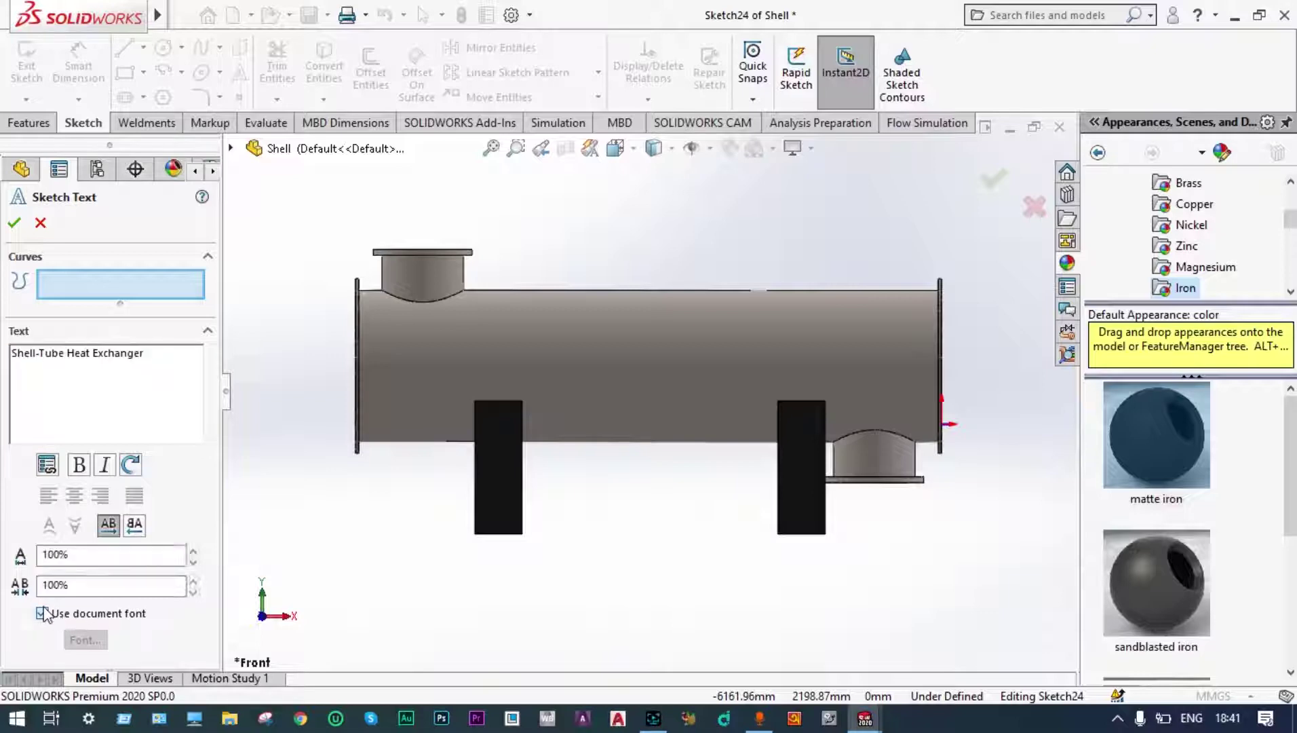
pyautogui.click(89, 639)
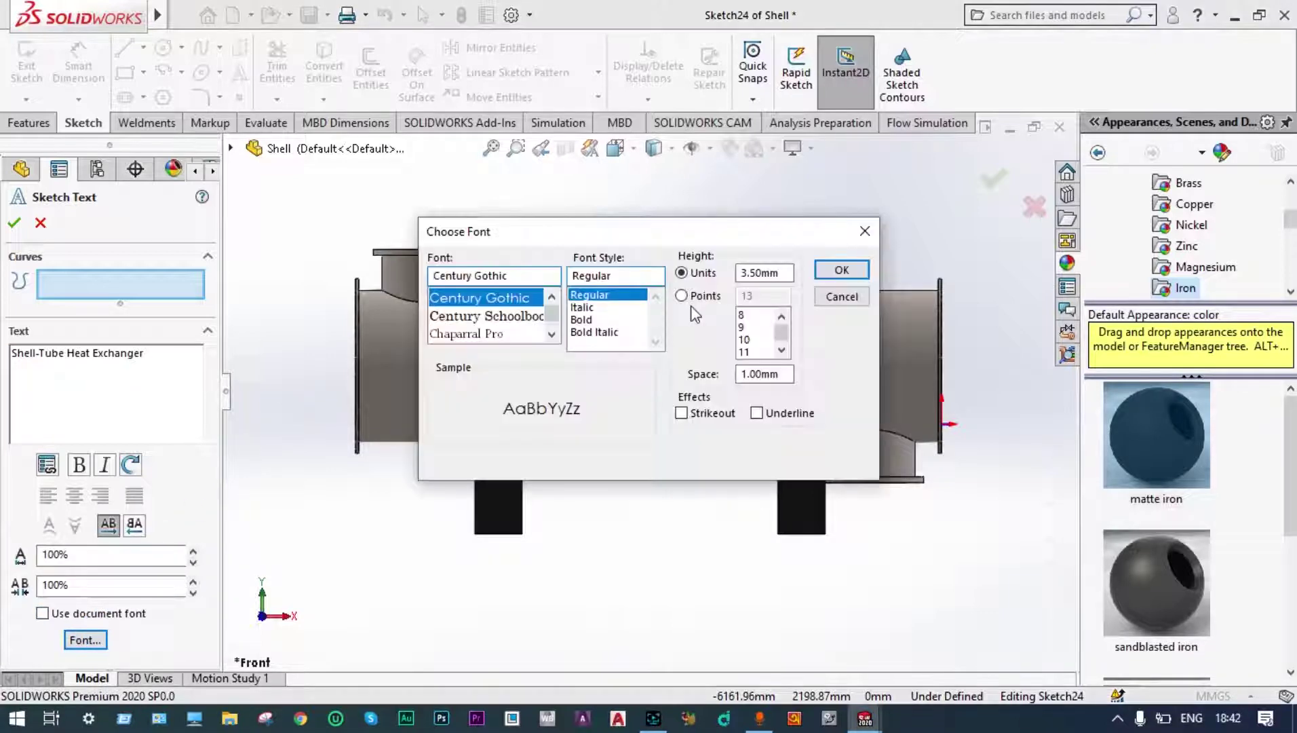
pyautogui.click(688, 299)
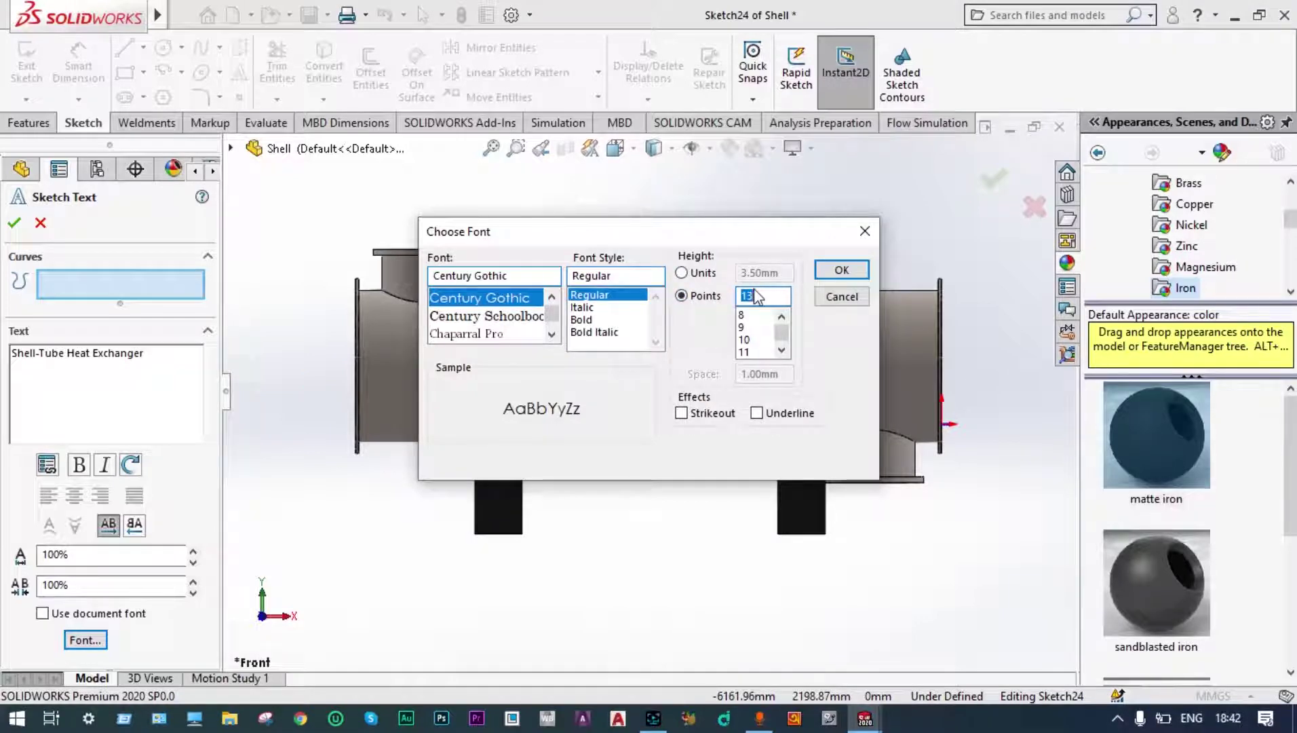
pyautogui.write('80')
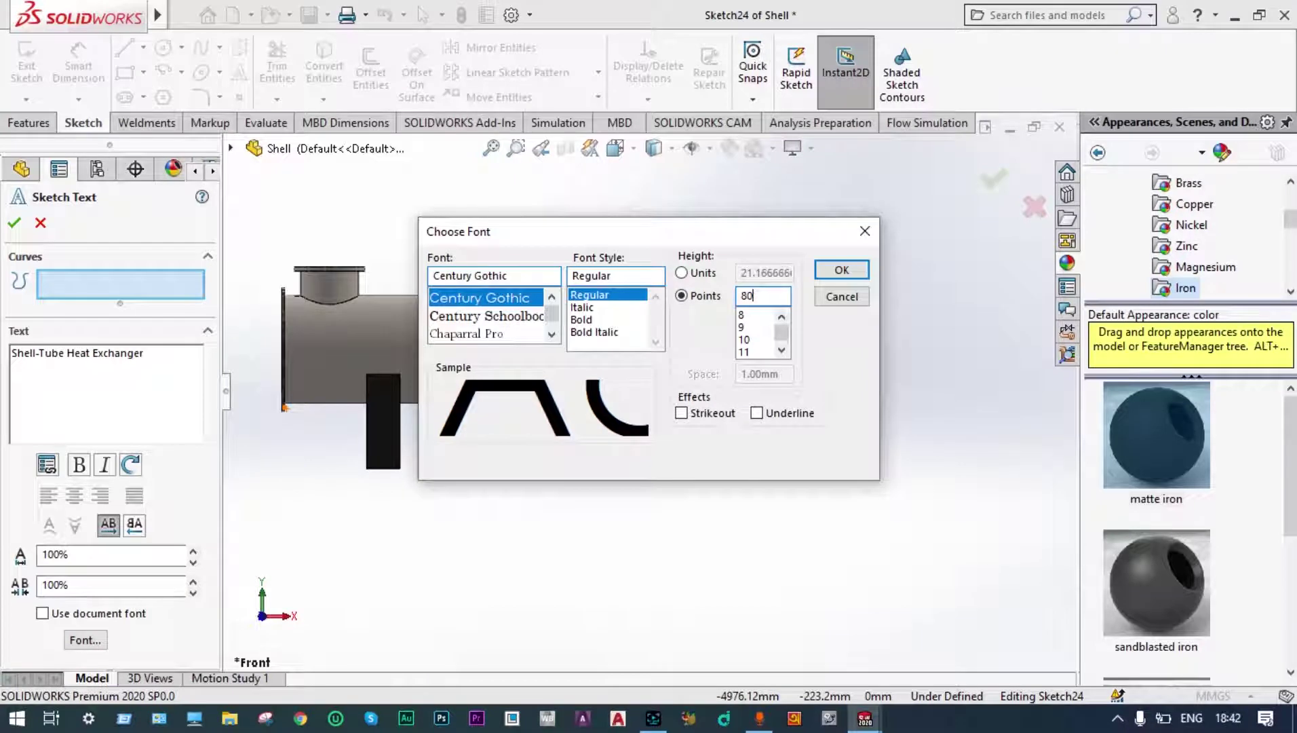
pyautogui.write('0')
pyautogui.click(840, 270)
pyautogui.press('f')
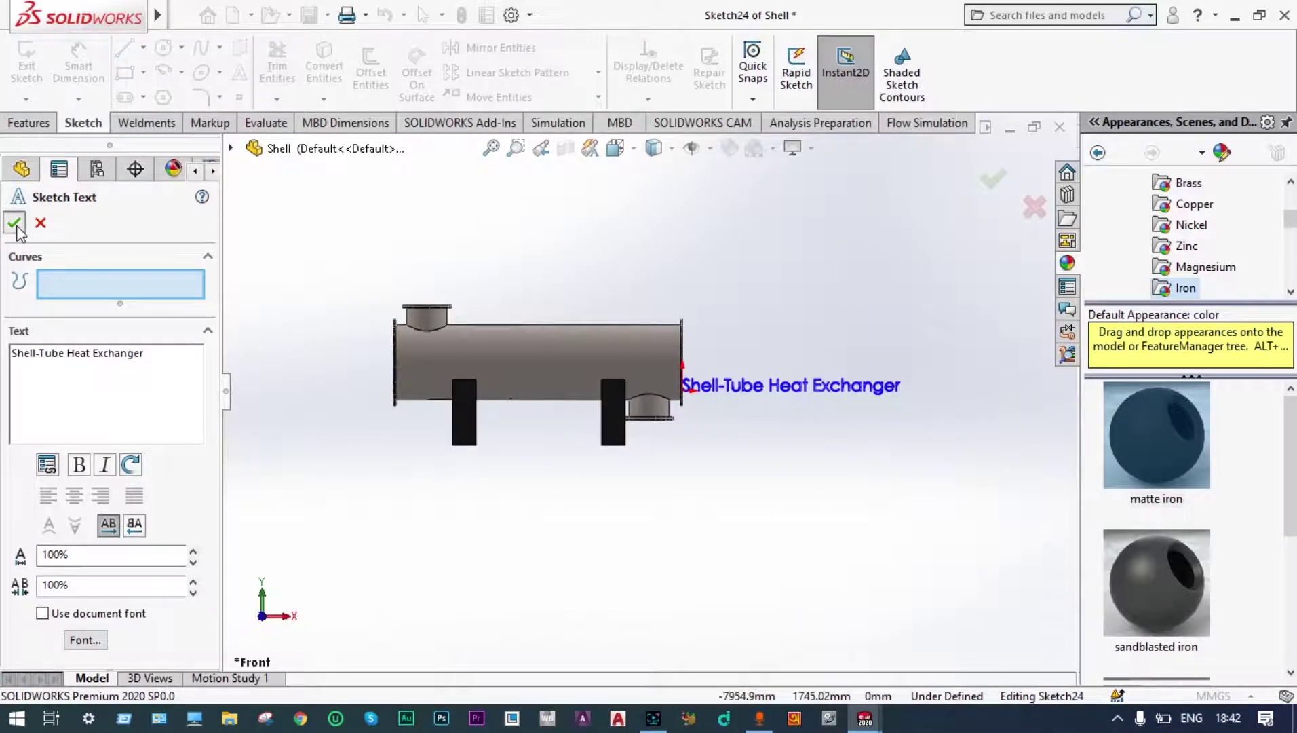
pyautogui.click(993, 180)
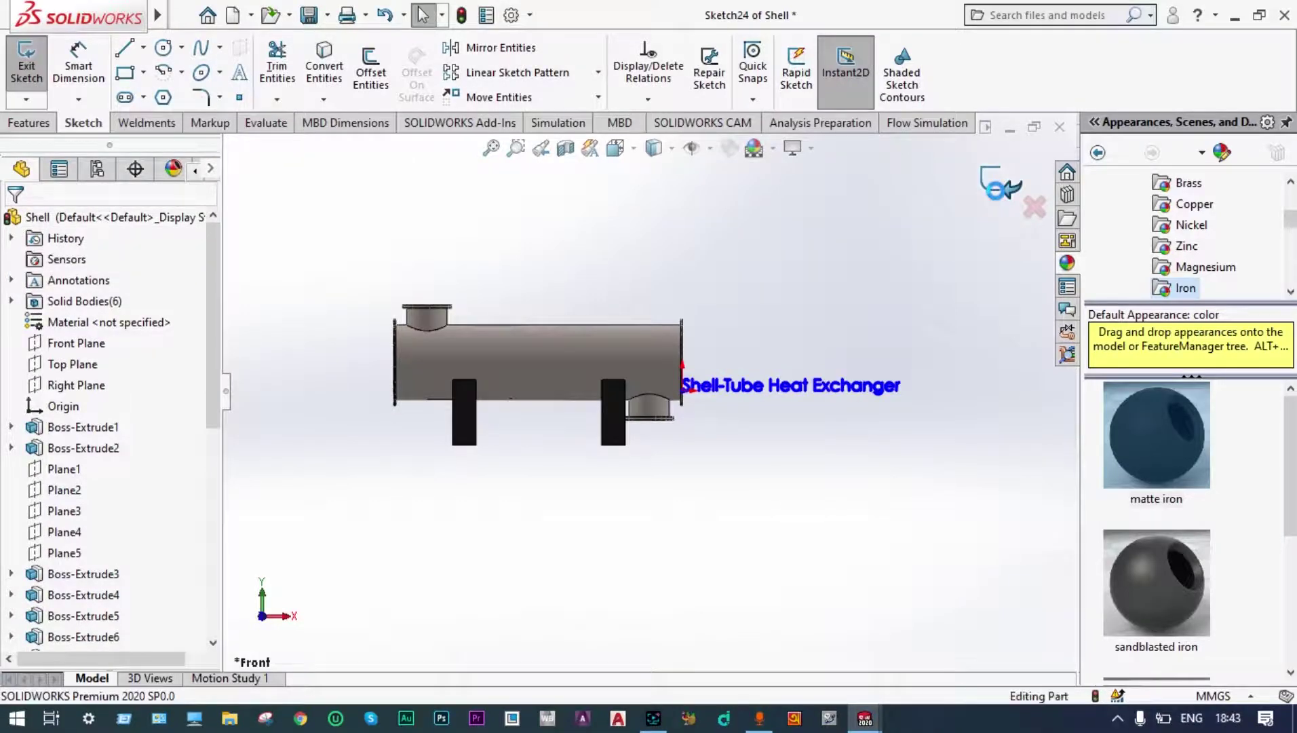
pyautogui.click(995, 187)
# - Move the sketch text onto the shell body so that it starts near the flange by the upper nozzle
pyautogui.click(771, 391)
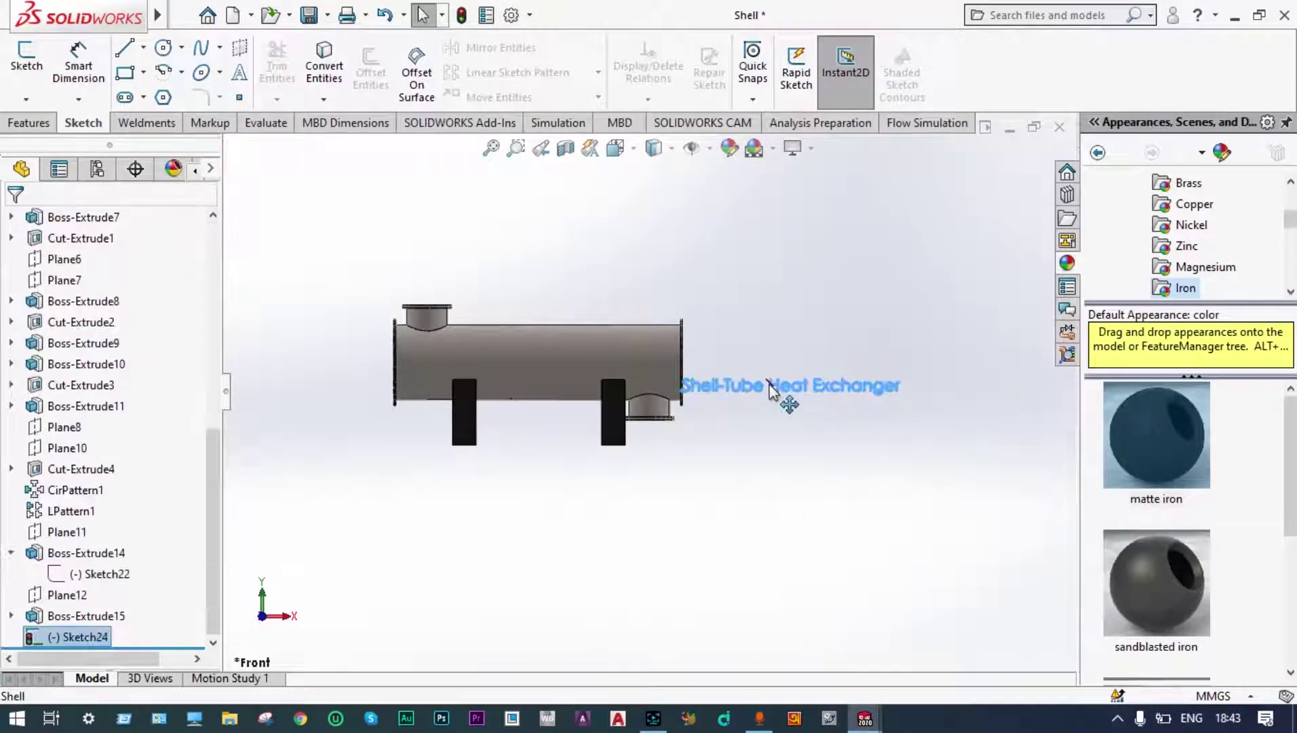
pyautogui.moveTo(770, 392)
pyautogui.mouseDown()
pyautogui.moveTo(584, 377)
pyautogui.moveTo(503, 386)
pyautogui.moveTo(444, 363)
pyautogui.mouseUp()
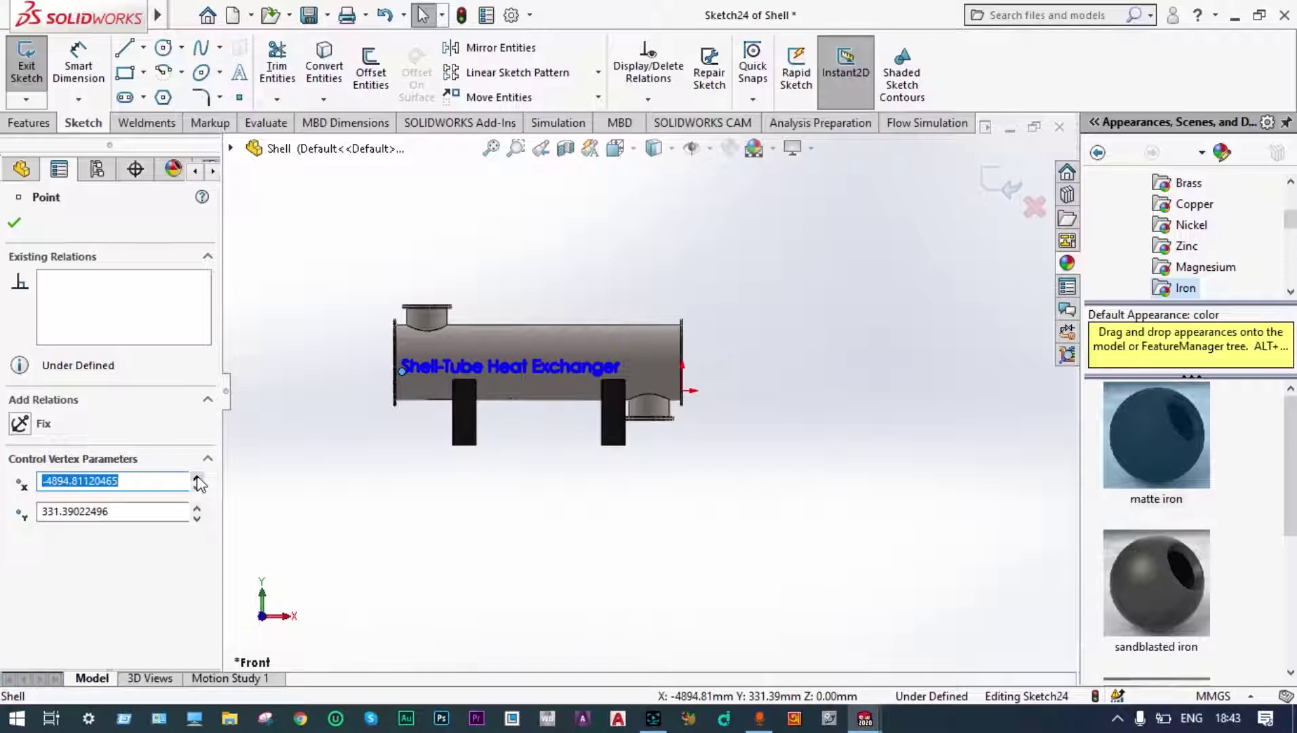
# - Set the text anchor point's X coordinate to -4500 and exit the sketch
pyautogui.click(127, 478)
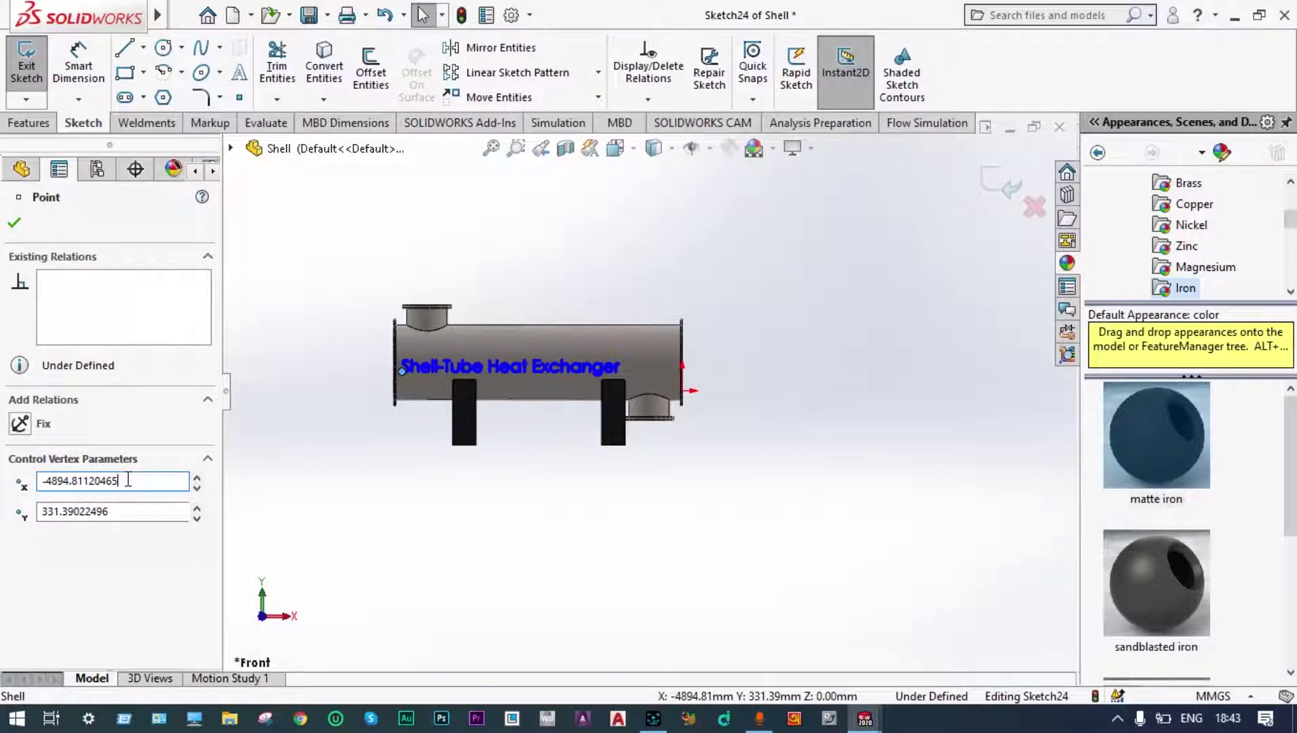
pyautogui.press('BackSpace')
pyautogui.press('BackSpace')
pyautogui.press('BackSpace')
pyautogui.press('BackSpace')
pyautogui.press('BackSpace')
pyautogui.press('BackSpace')
pyautogui.press('BackSpace')
pyautogui.press('BackSpace')
pyautogui.press('BackSpace')
pyautogui.press('BackSpace')
pyautogui.press('BackSpace')
pyautogui.press('BackSpace')
pyautogui.press('Return')
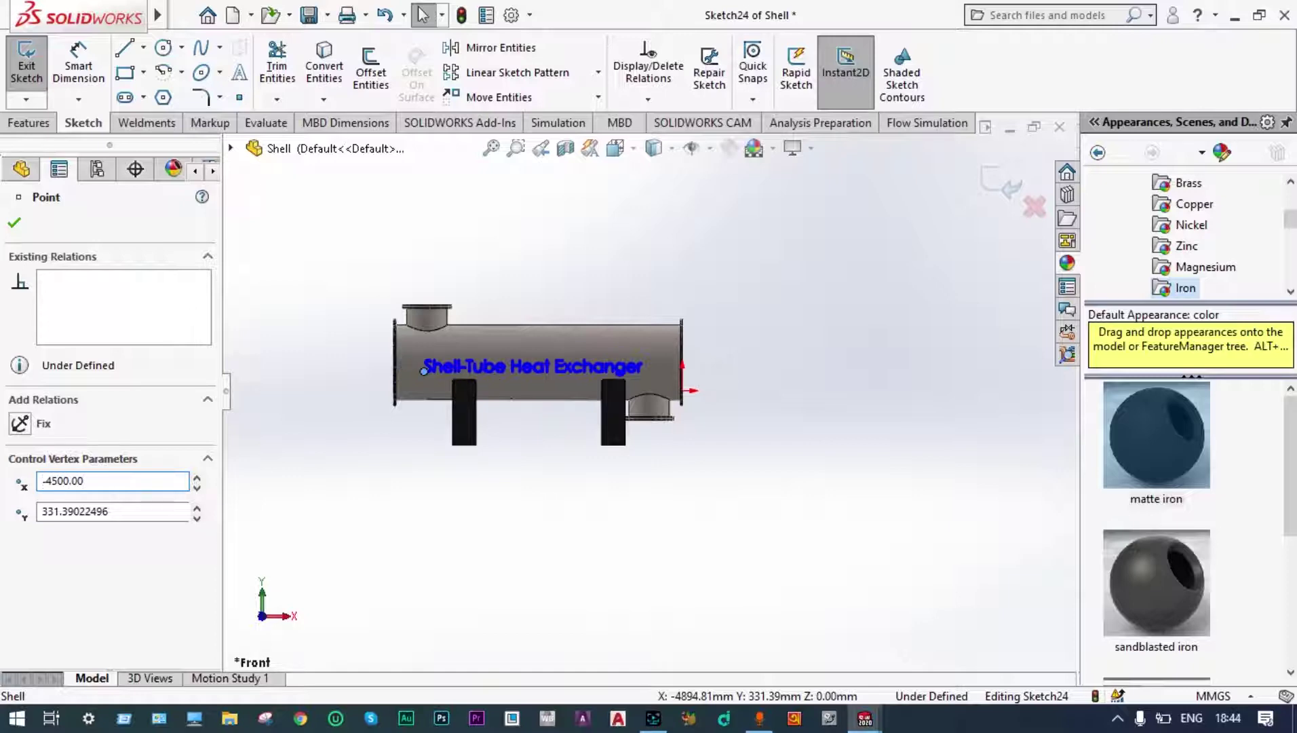
pyautogui.scroll(-2, 582, 392)
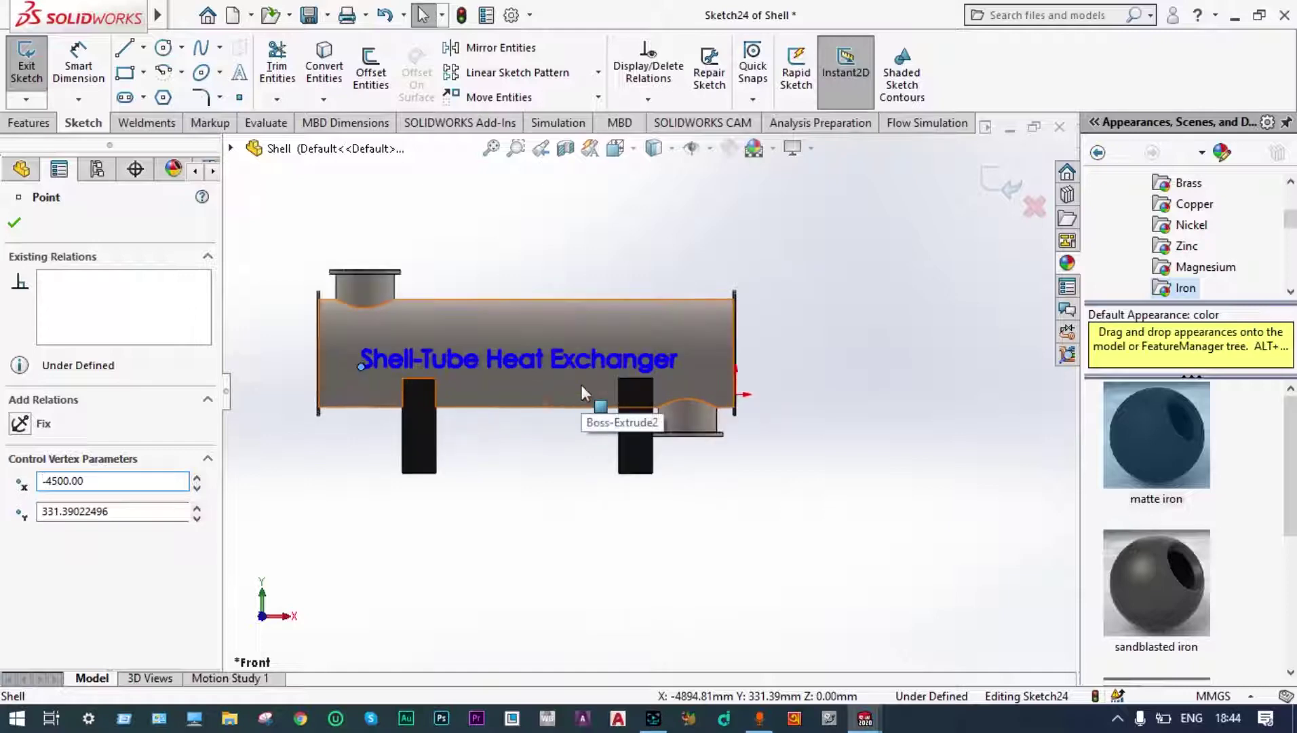
pyautogui.scroll(-1, 582, 392)
pyautogui.scroll(2, 581, 384)
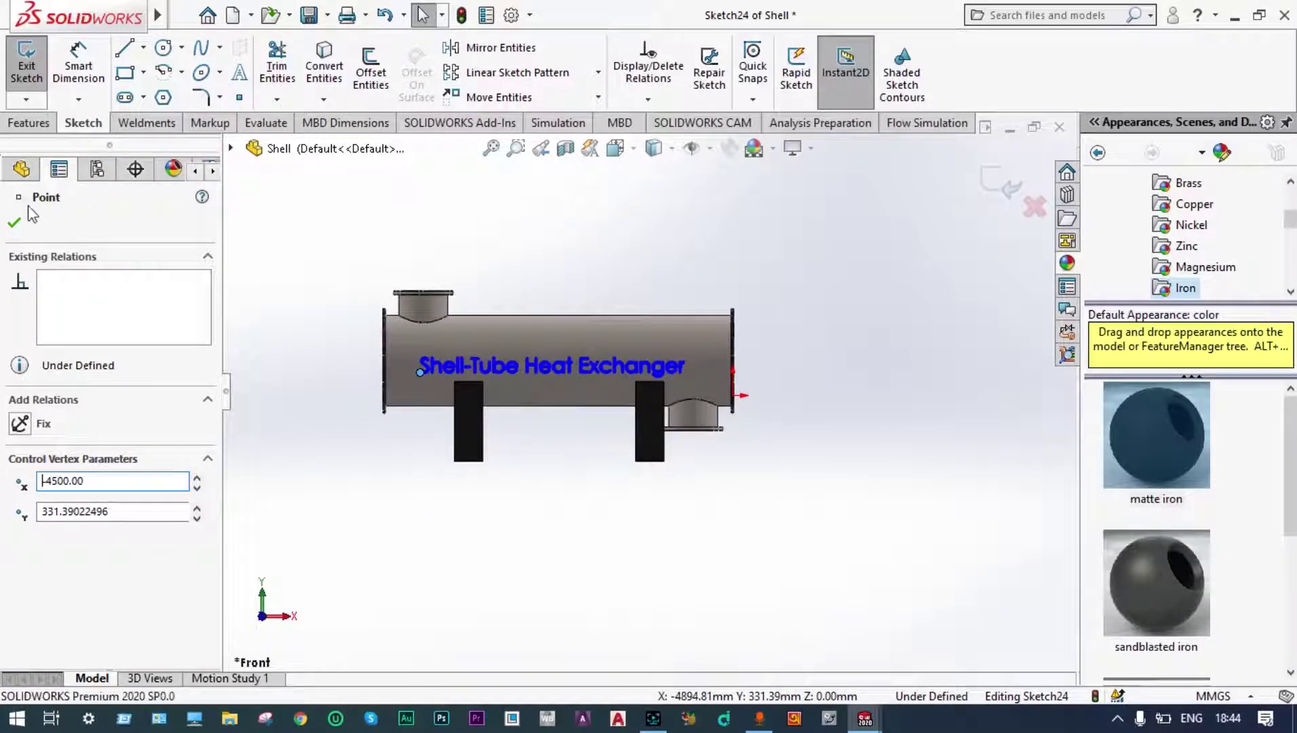
pyautogui.click(15, 222)
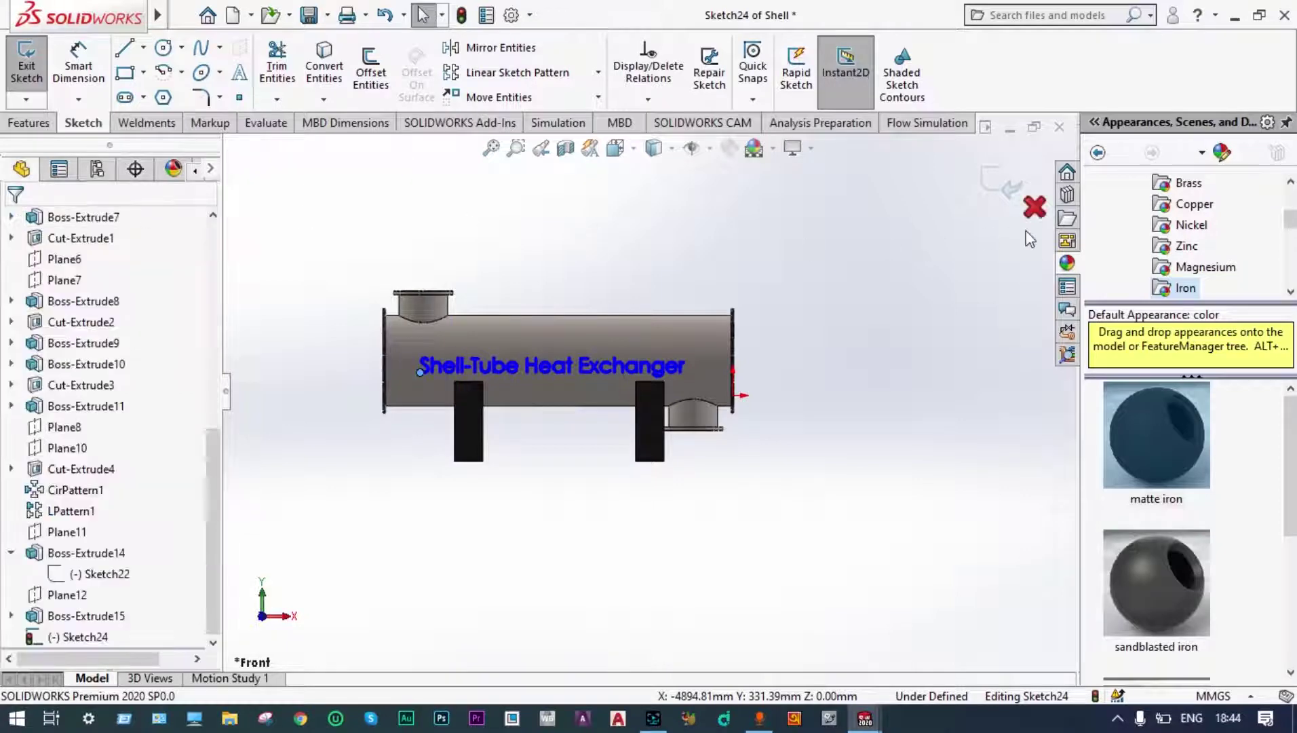
pyautogui.click(1004, 194)
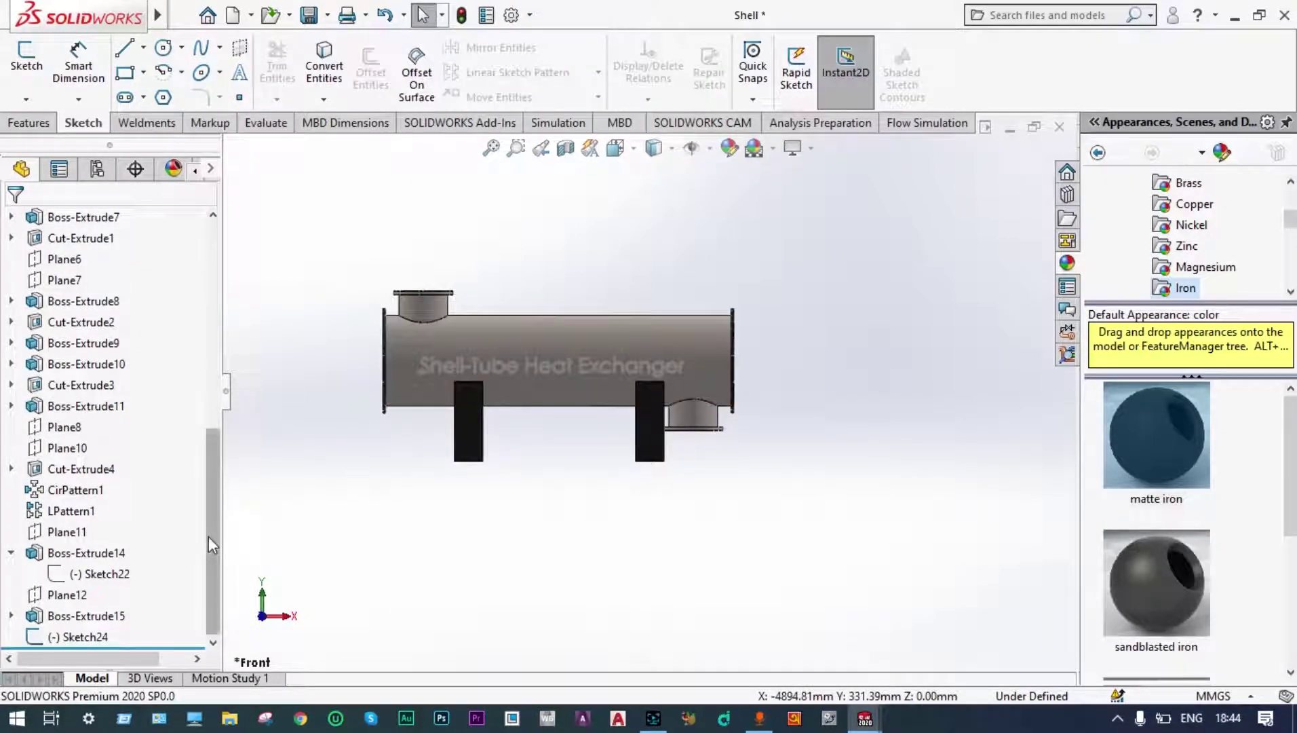
# - Wrap the text sketch onto the shell's outer cylindrical face as an emboss 20 mm thick
pyautogui.click(70, 638)
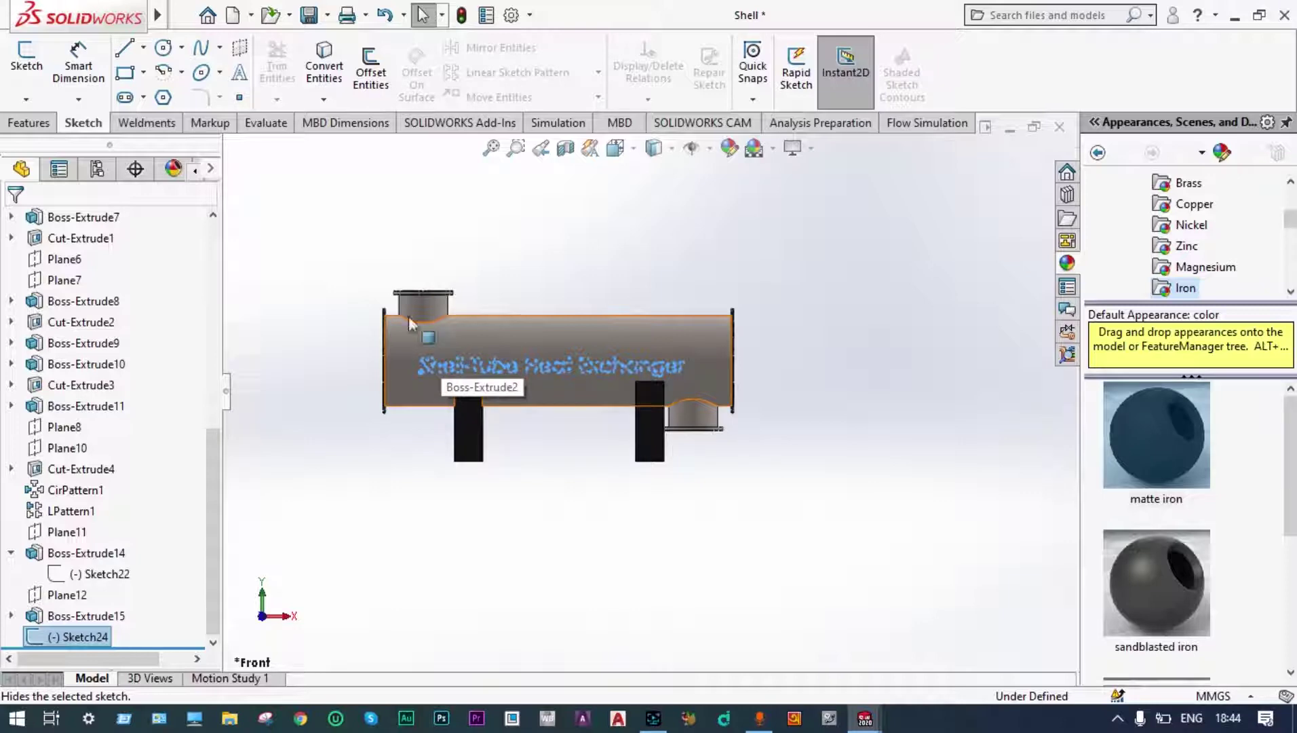
pyautogui.click(37, 124)
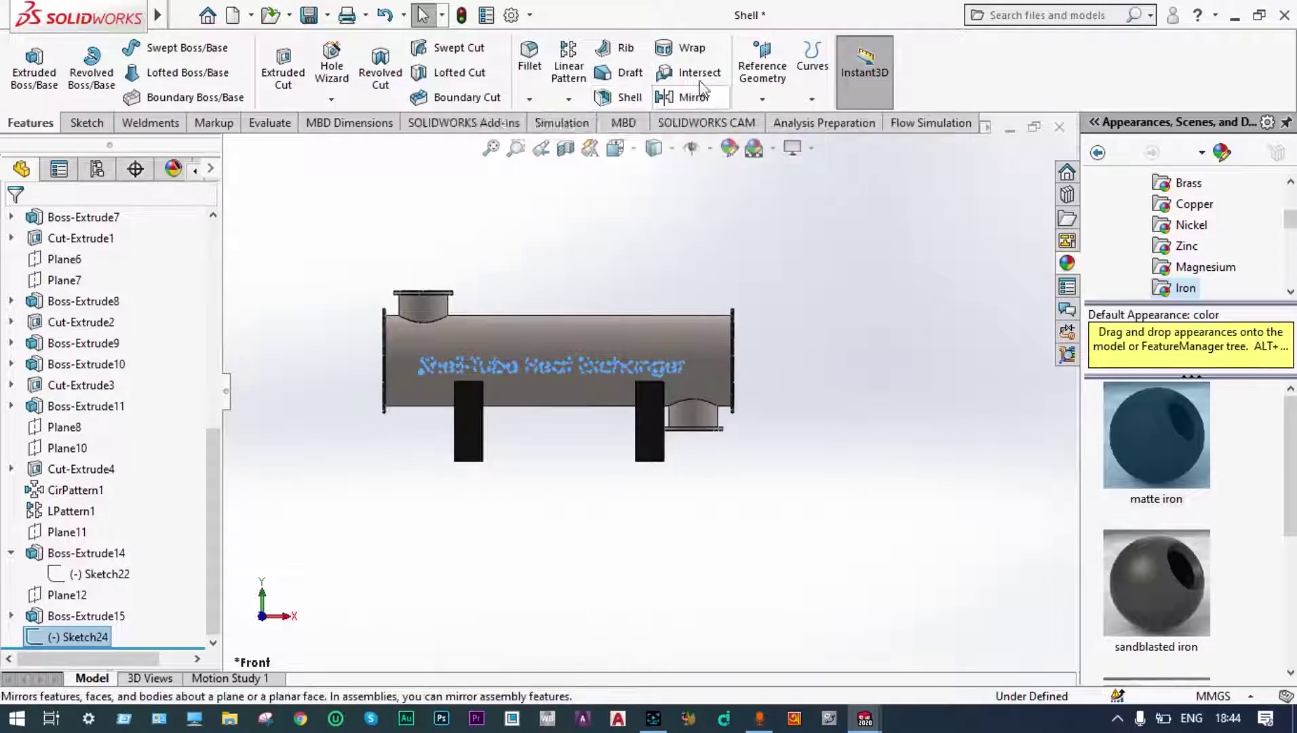
pyautogui.click(694, 49)
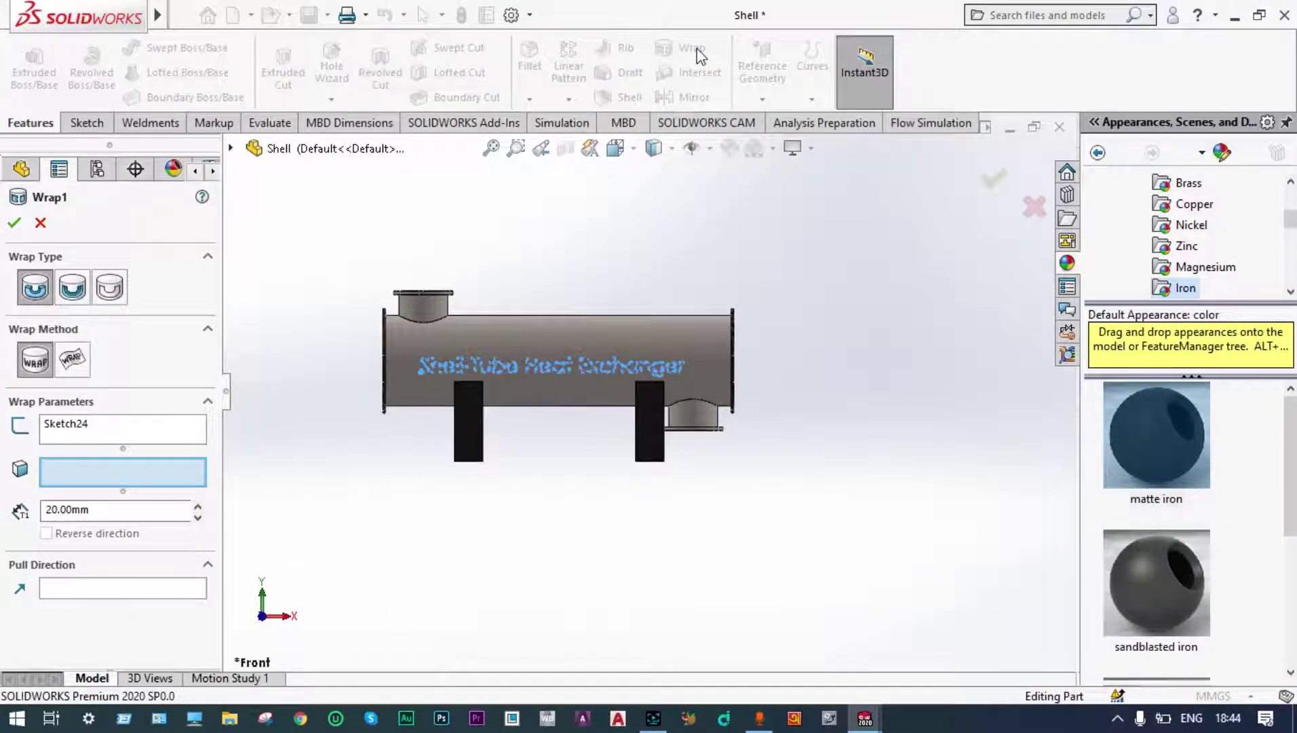
pyautogui.click(431, 337)
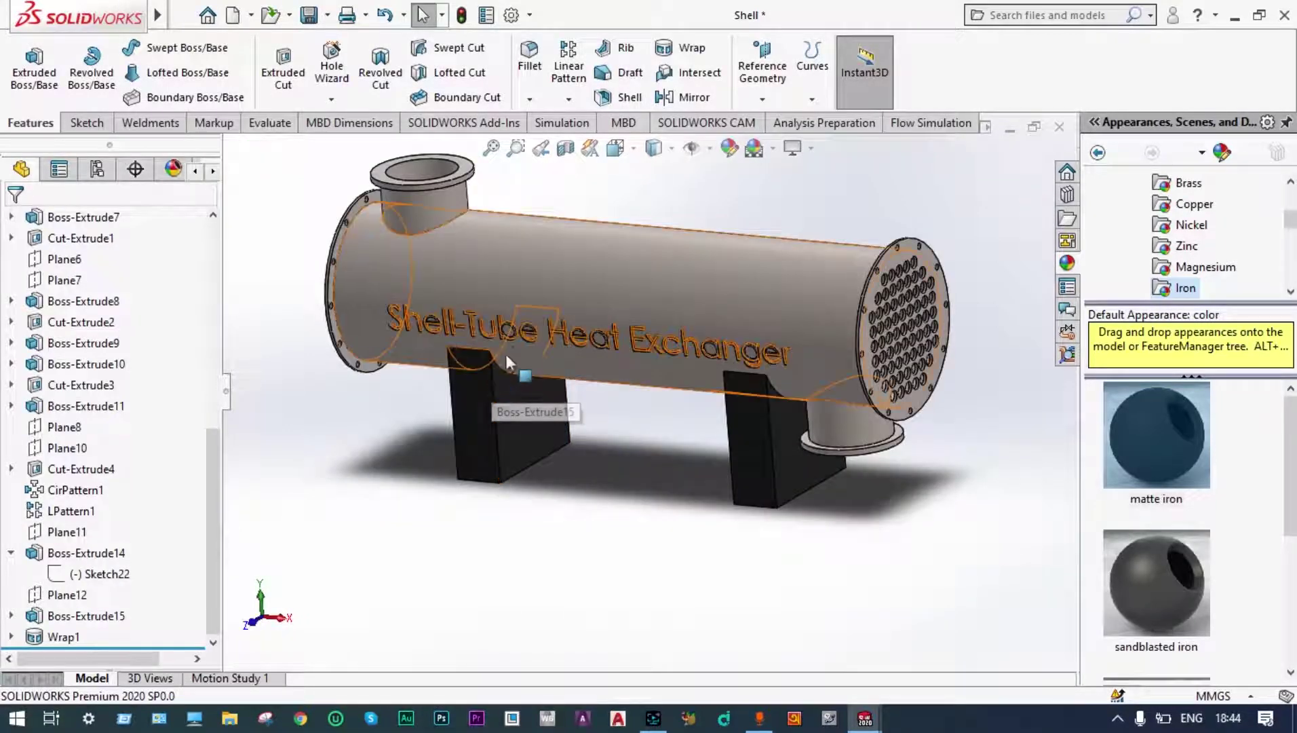
# - Apply the polished brass appearance to the embossed "Shell-Tube Heat Exchanger" text on the shell
pyautogui.click(65, 638)
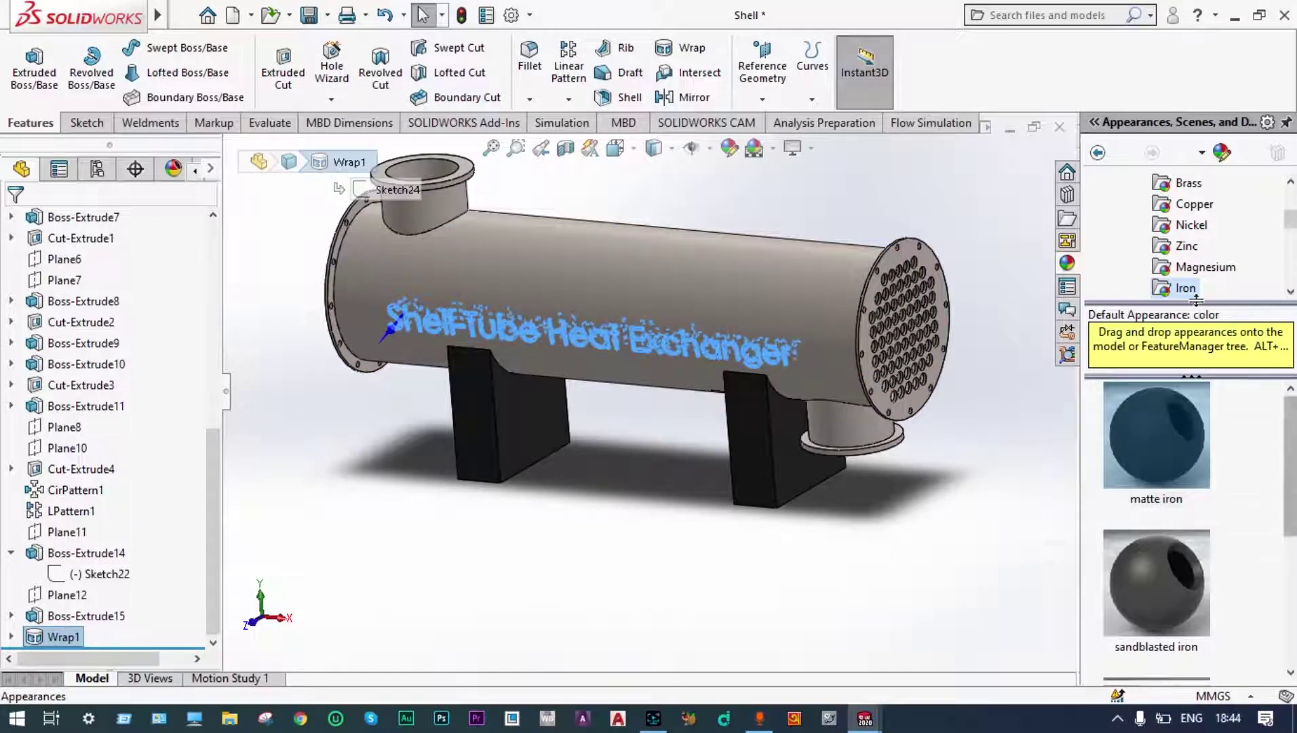
pyautogui.click(1188, 185)
pyautogui.click(1152, 431)
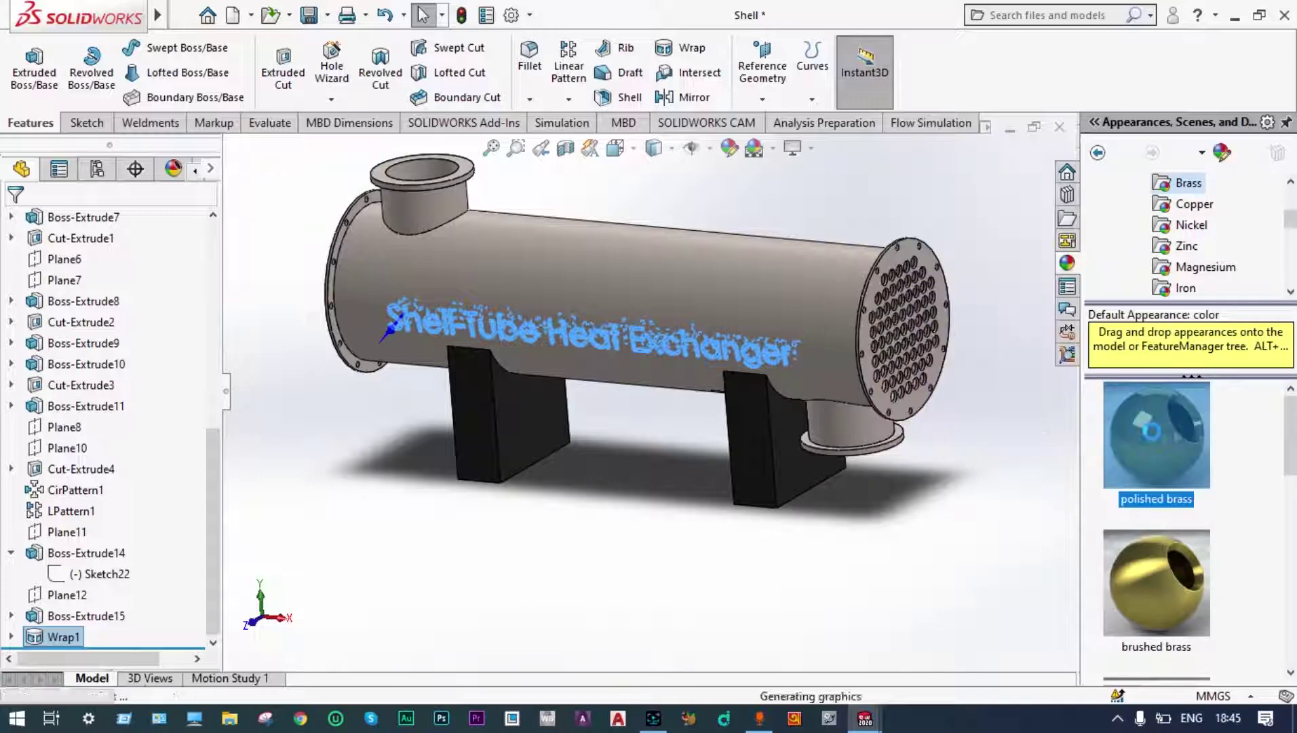
pyautogui.click(991, 515)
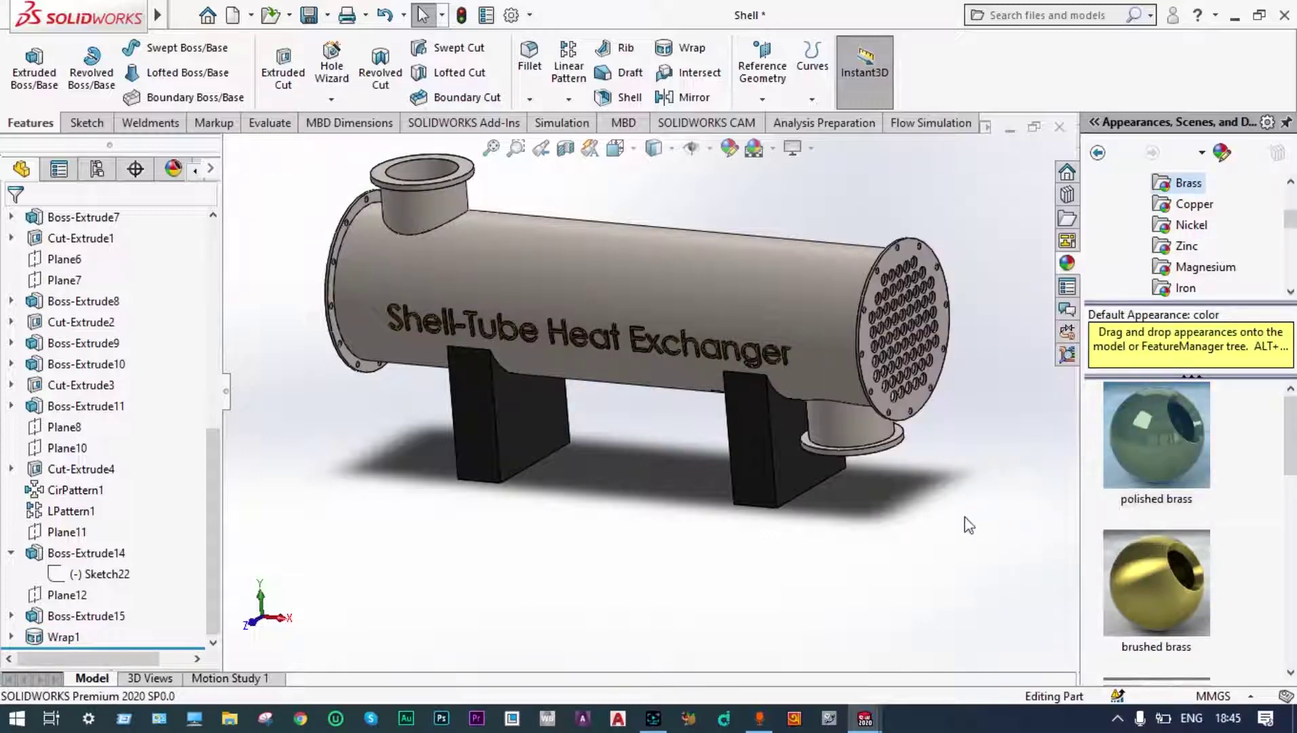
# - Save and close the shell part, then rebuild the heat exchanger assembly with the changed model
pyautogui.hotkey('ctrl', '1')
pyautogui.moveTo(767, 559); pyautogui.dragTo(781, 565, button='middle')
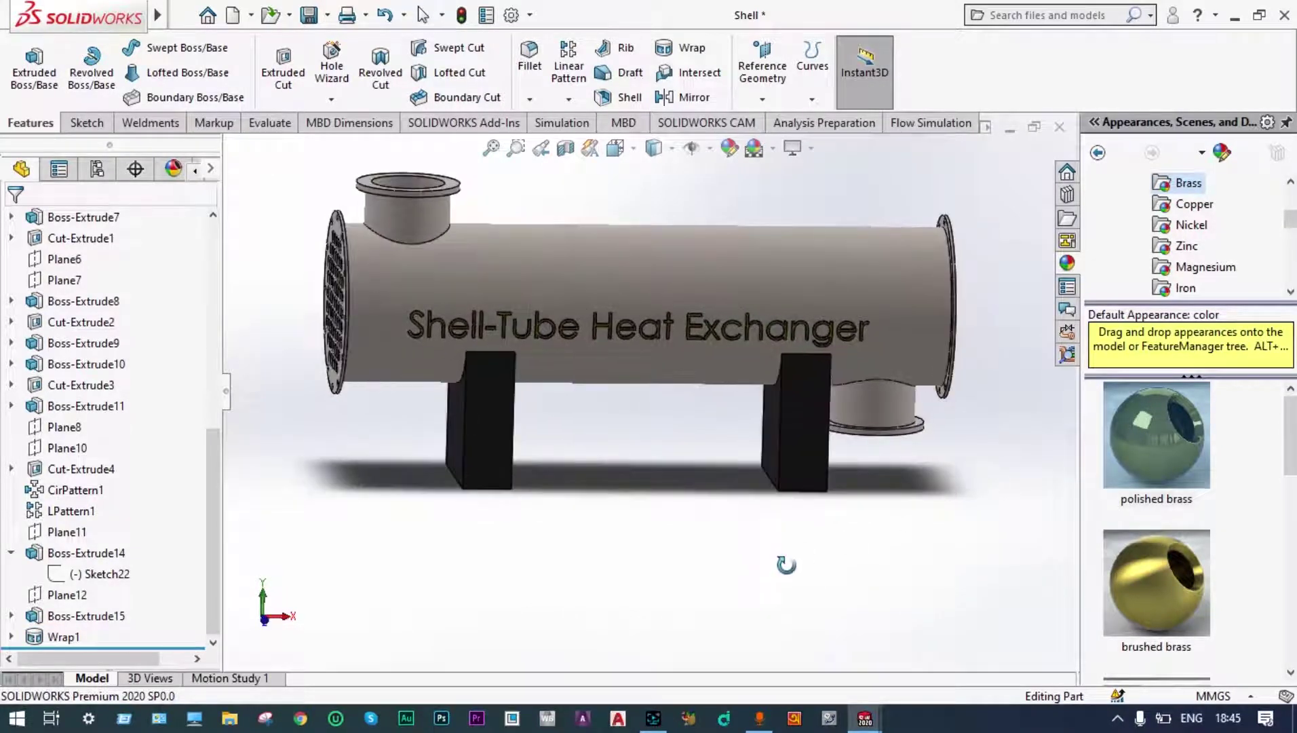
pyautogui.click(312, 20)
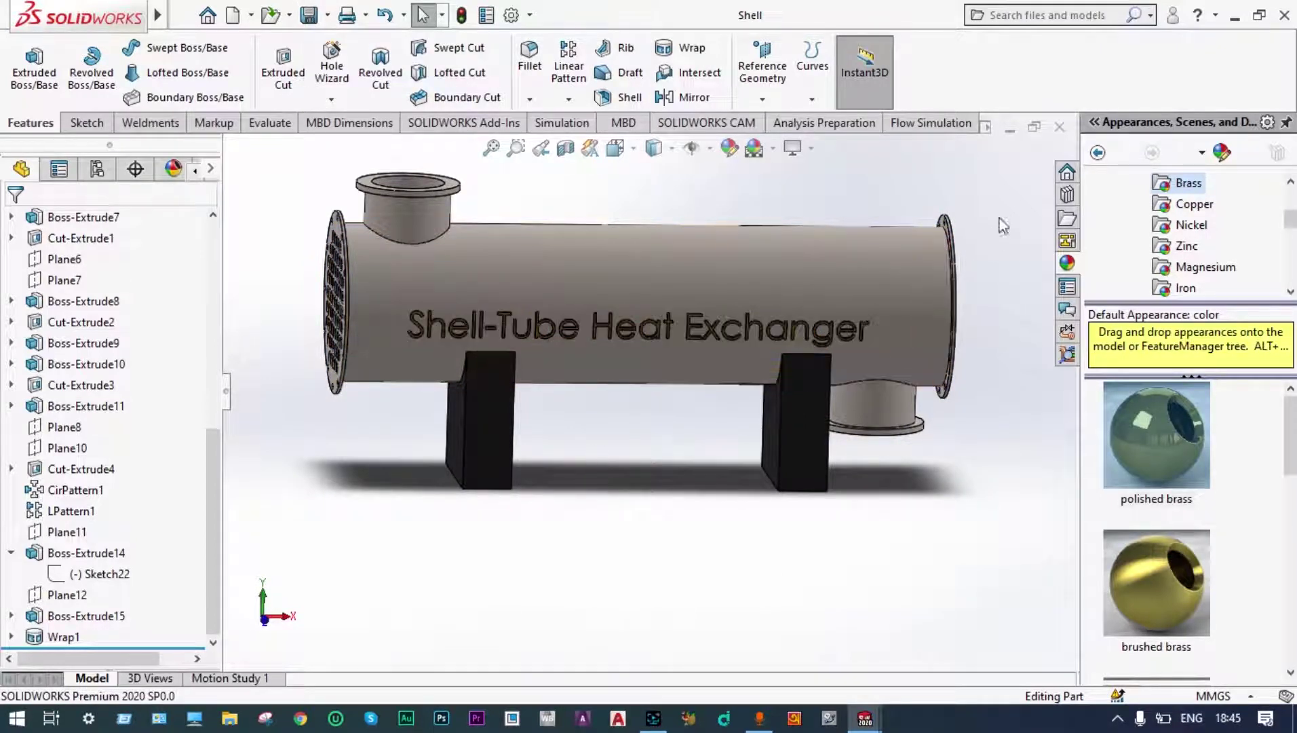
pyautogui.click(1060, 129)
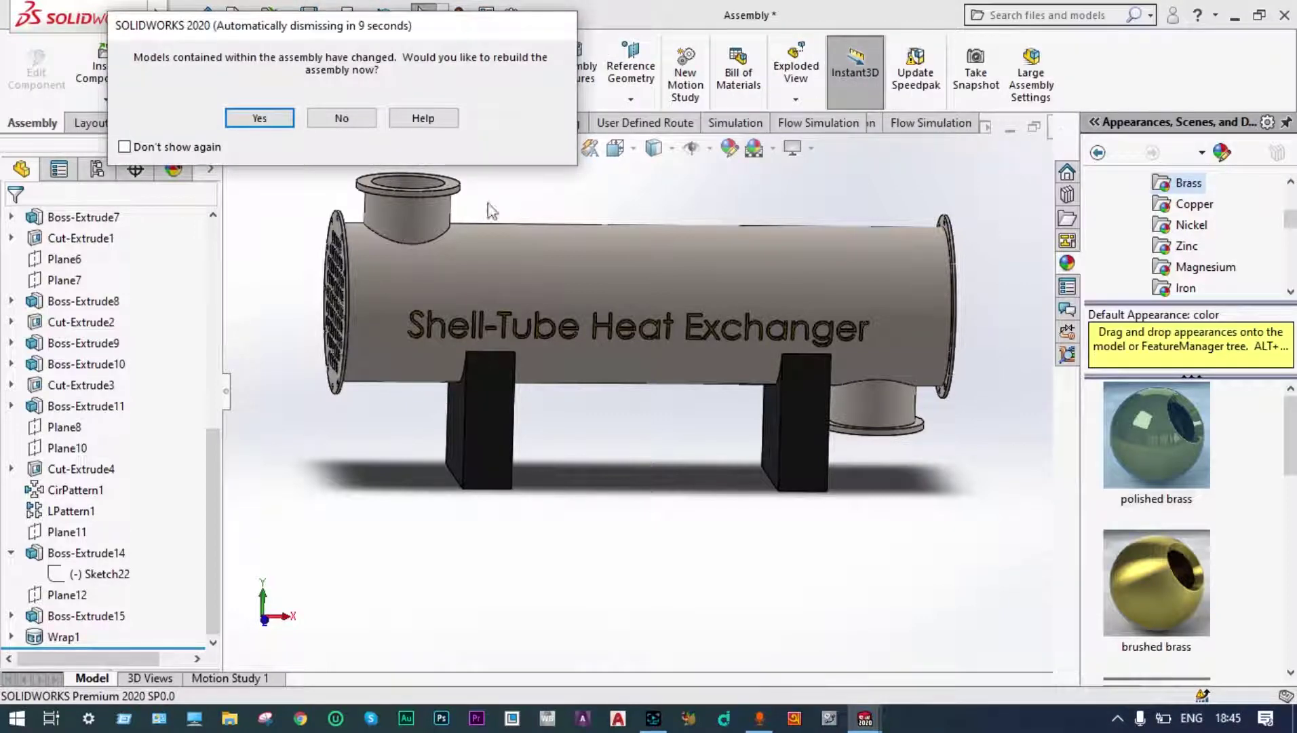
pyautogui.click(260, 120)
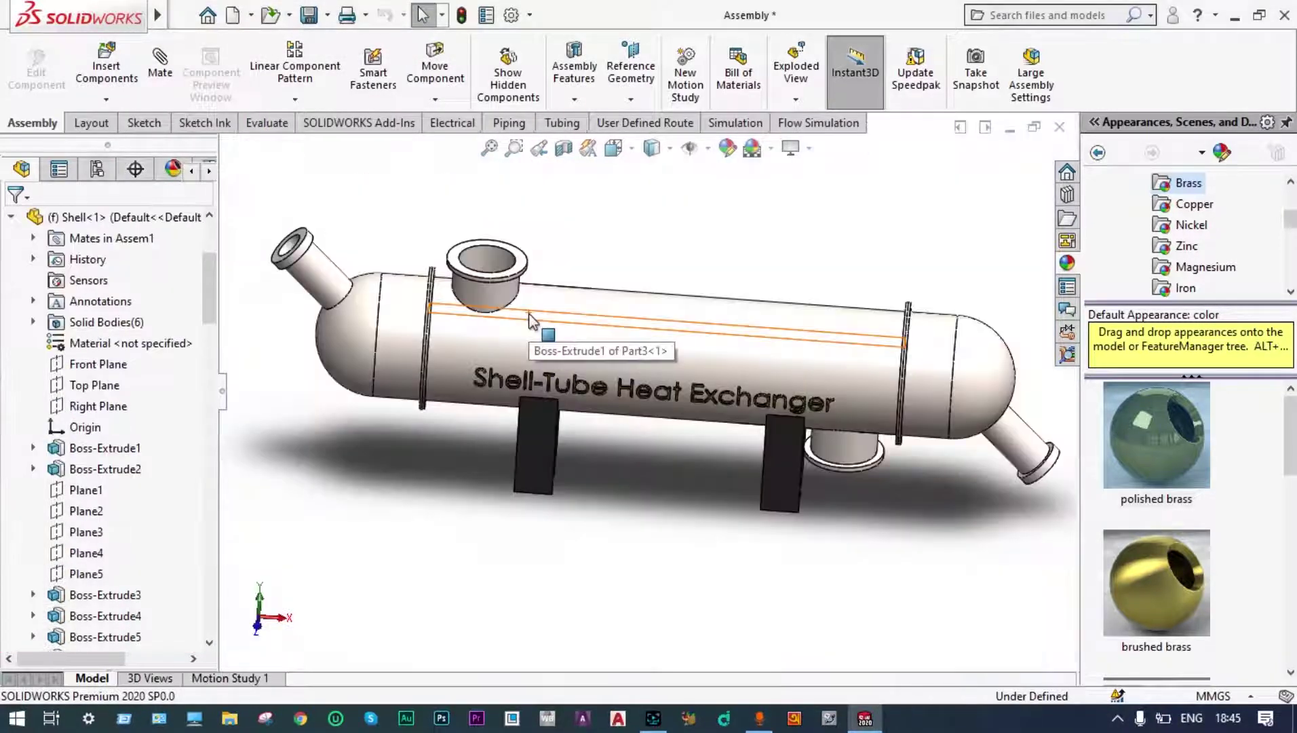
# - Cut the assembly open with a planar section view based on the Front Plane
pyautogui.moveTo(730, 570)
pyautogui.mouseDown(button='middle')
pyautogui.moveTo(721, 477)
pyautogui.moveTo(727, 541)
pyautogui.mouseUp(button='middle')
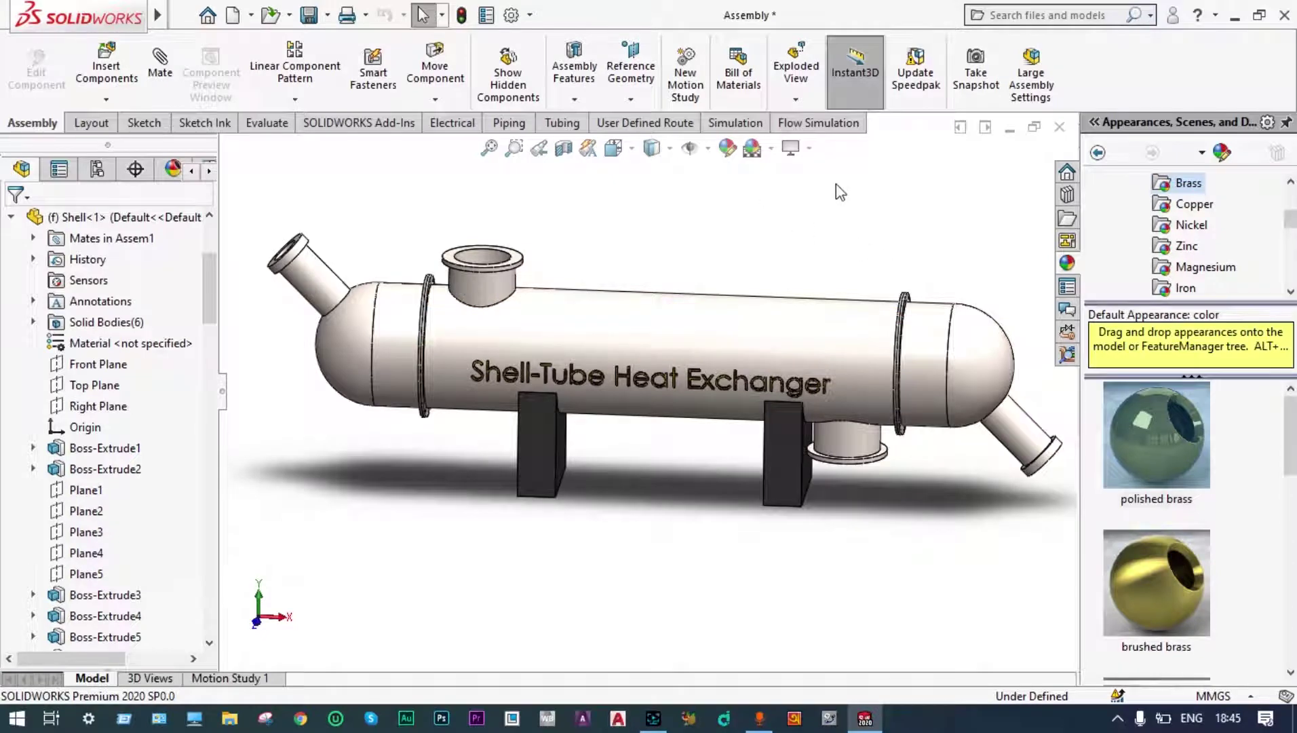
pyautogui.click(562, 151)
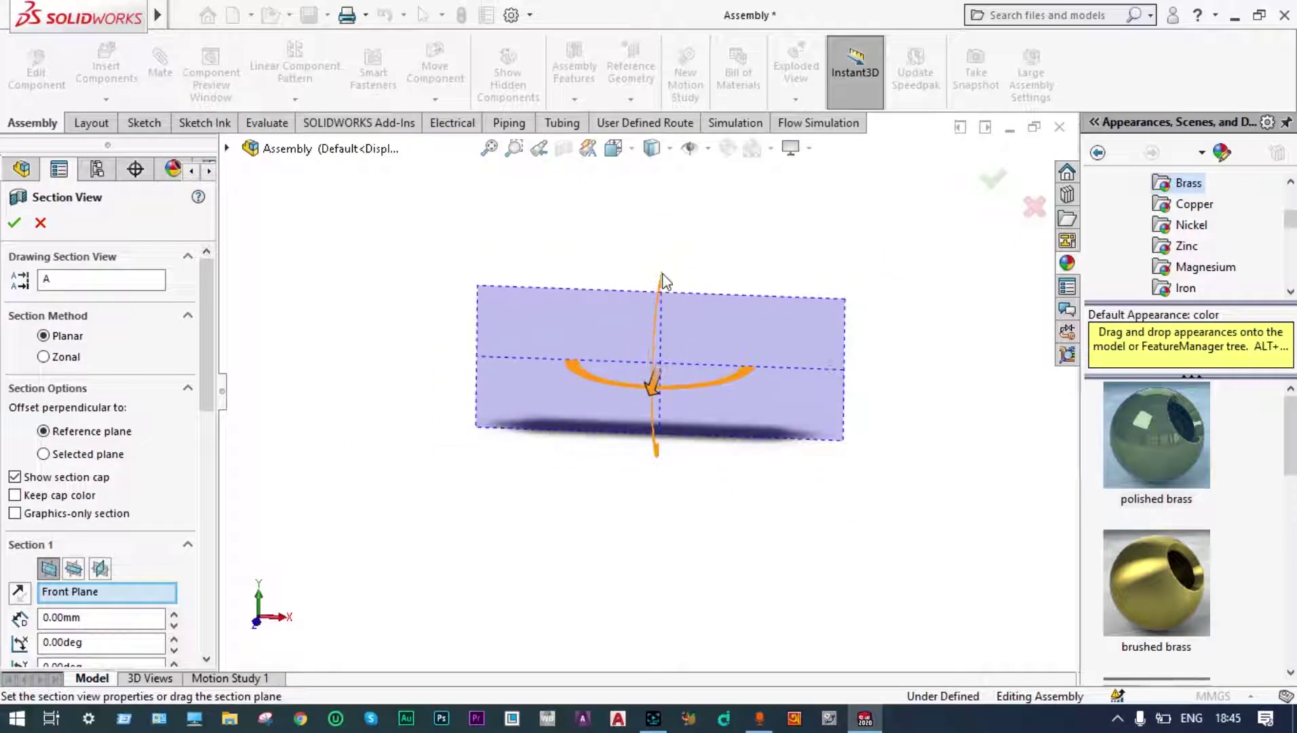
pyautogui.moveTo(674, 292); pyautogui.dragTo(663, 332, button='middle')
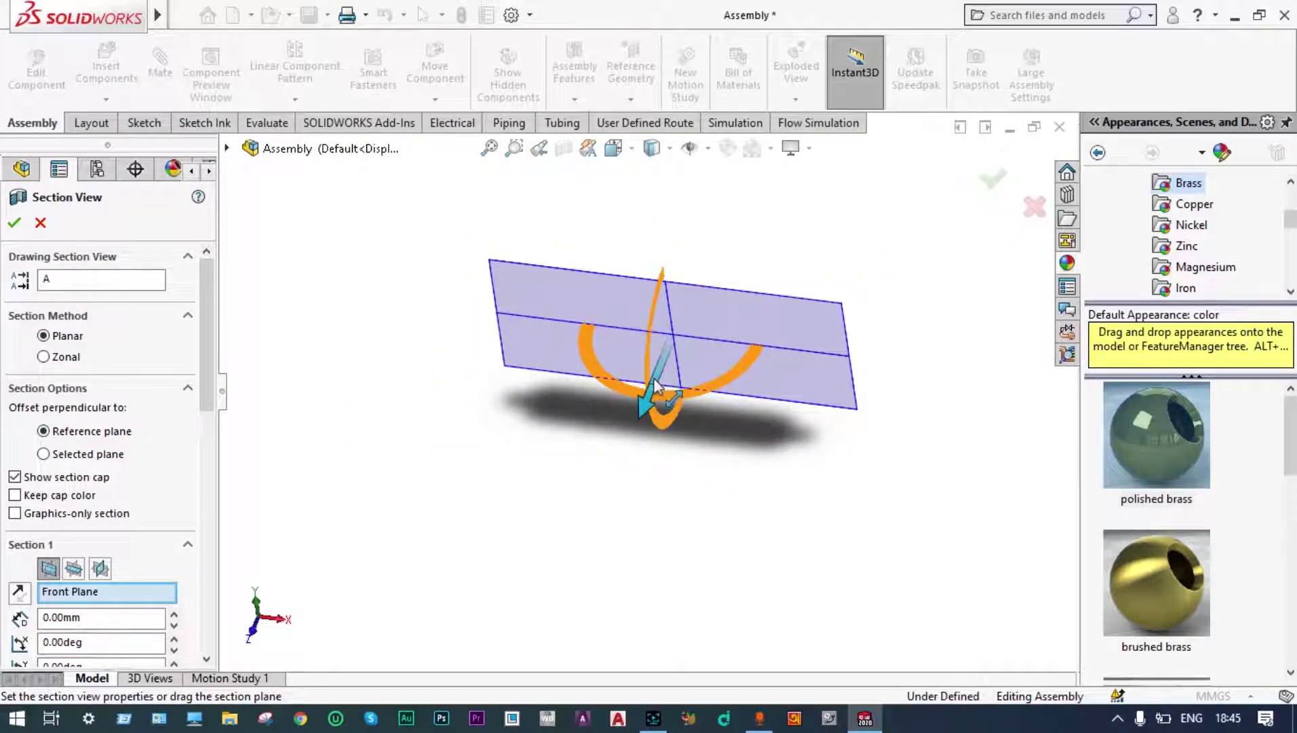
pyautogui.moveTo(656, 387); pyautogui.dragTo(935, 192)
pyautogui.click(990, 182)
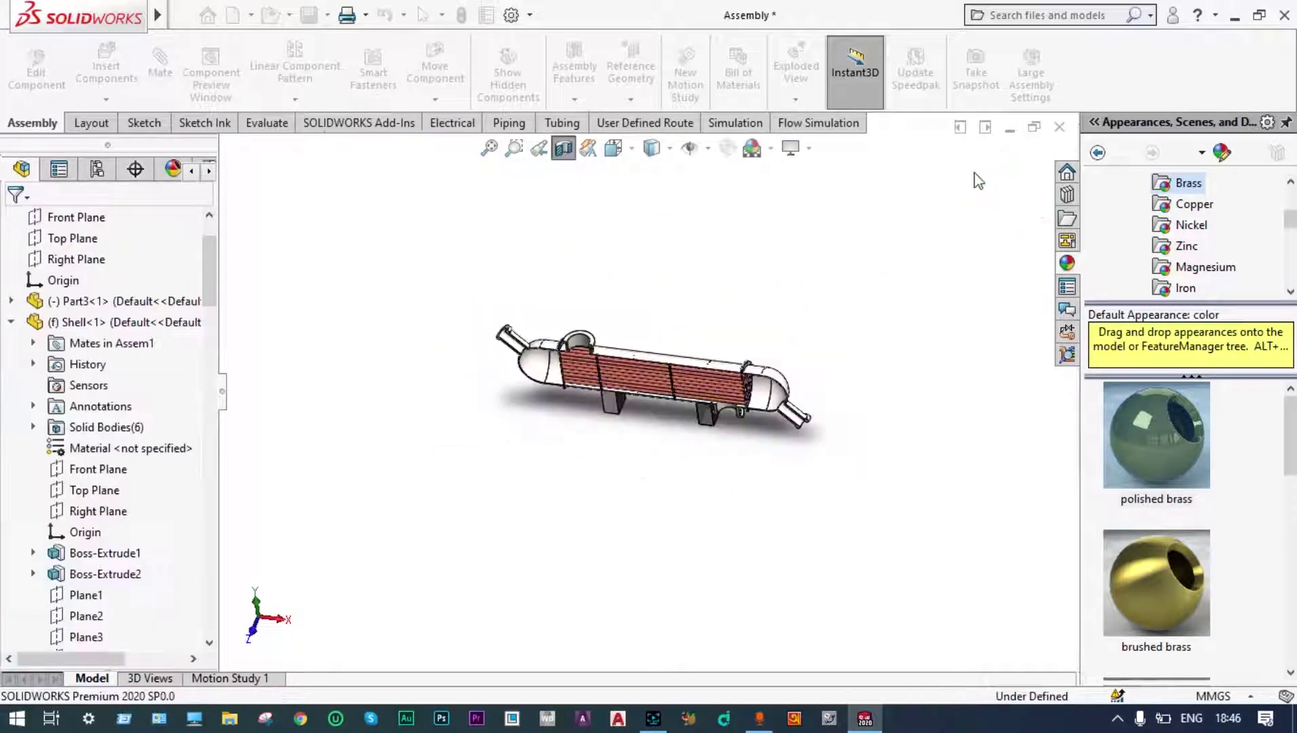
# - Examine the sectioned assembly's interior: the domed side shells, tube bundle, baffles, tube sheets and the upper and lower nozzles
pyautogui.moveTo(528, 465); pyautogui.dragTo(544, 435, button='middle')
pyautogui.scroll(-3, 678, 349)
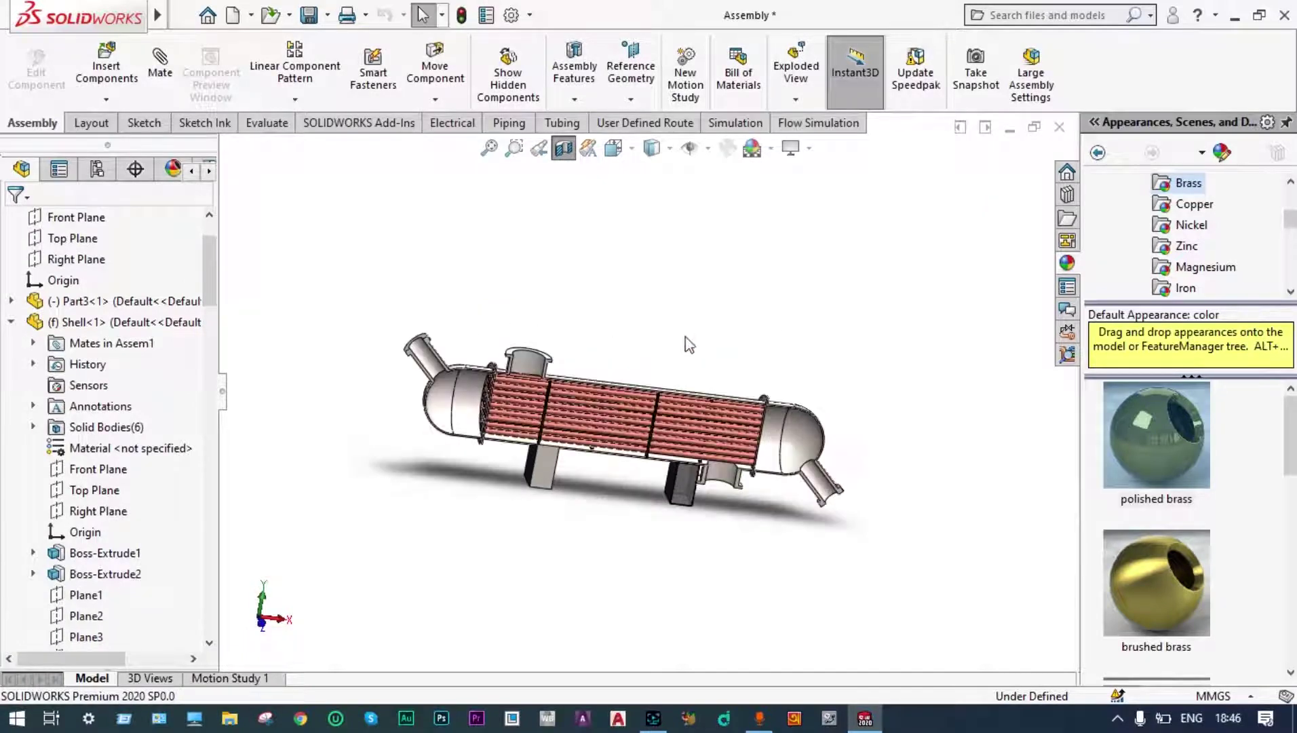
pyautogui.scroll(-5, 671, 361)
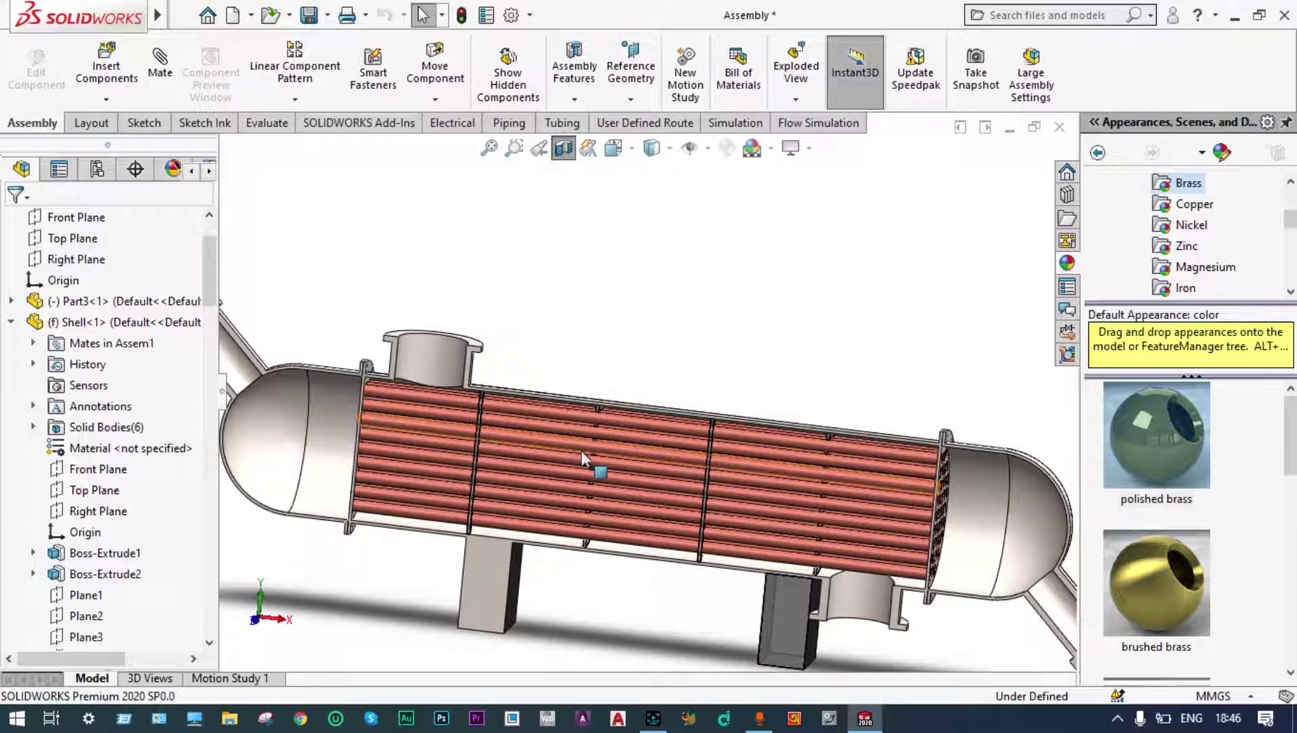
pyautogui.scroll(3, 581, 450)
pyautogui.moveTo(579, 451); pyautogui.dragTo(549, 441, button='middle')
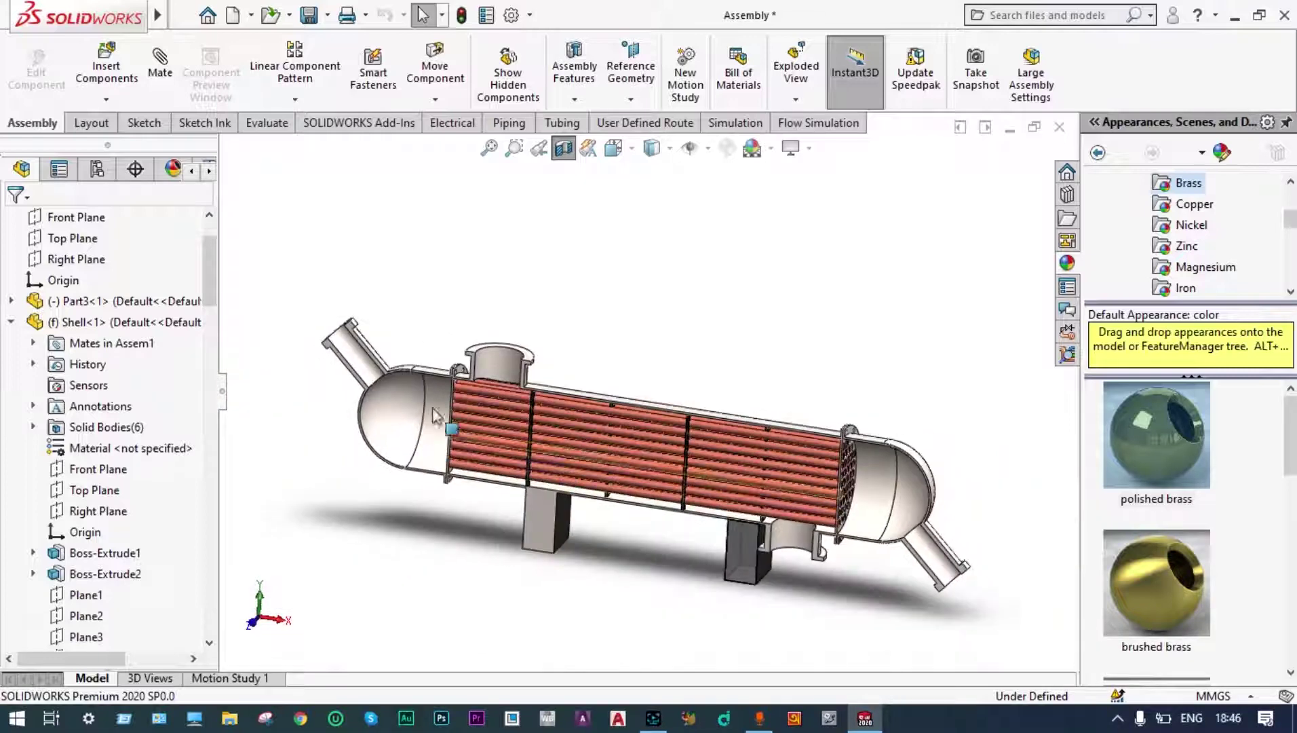
pyautogui.scroll(-2, 331, 325)
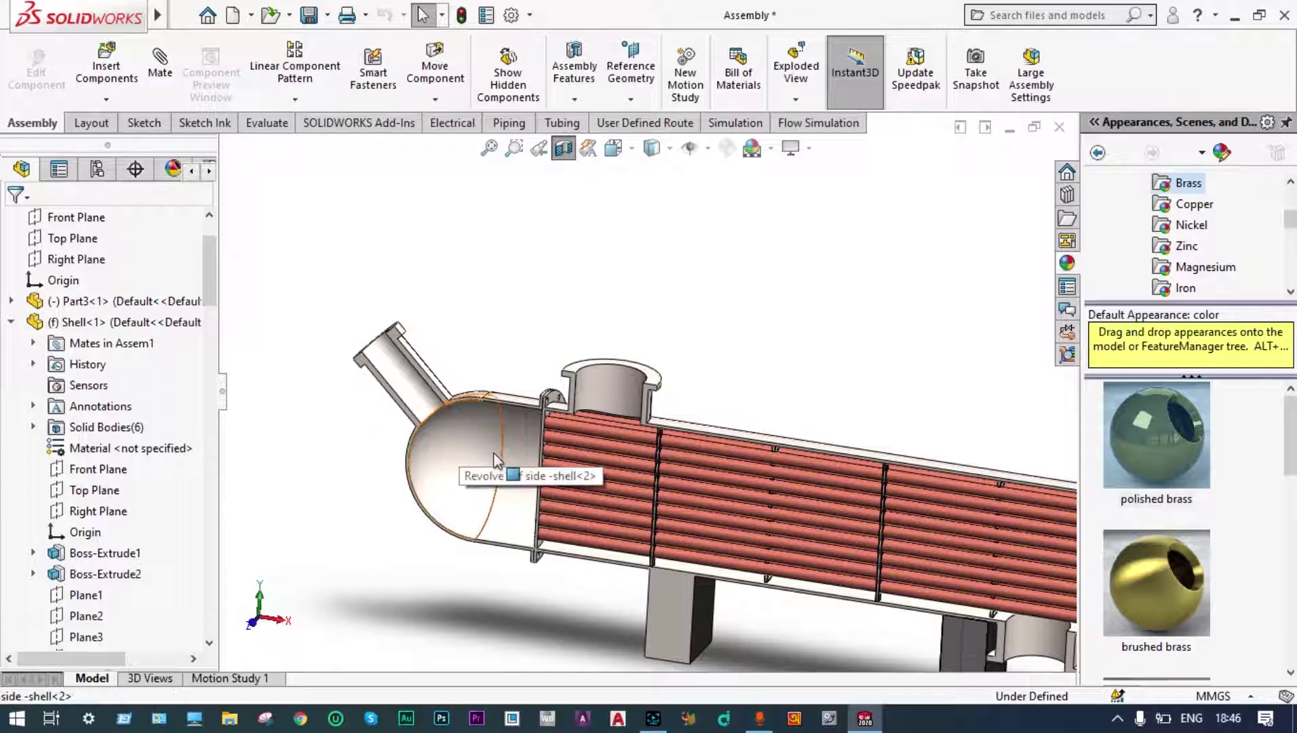
pyautogui.moveTo(493, 453); pyautogui.dragTo(553, 478, button='middle')
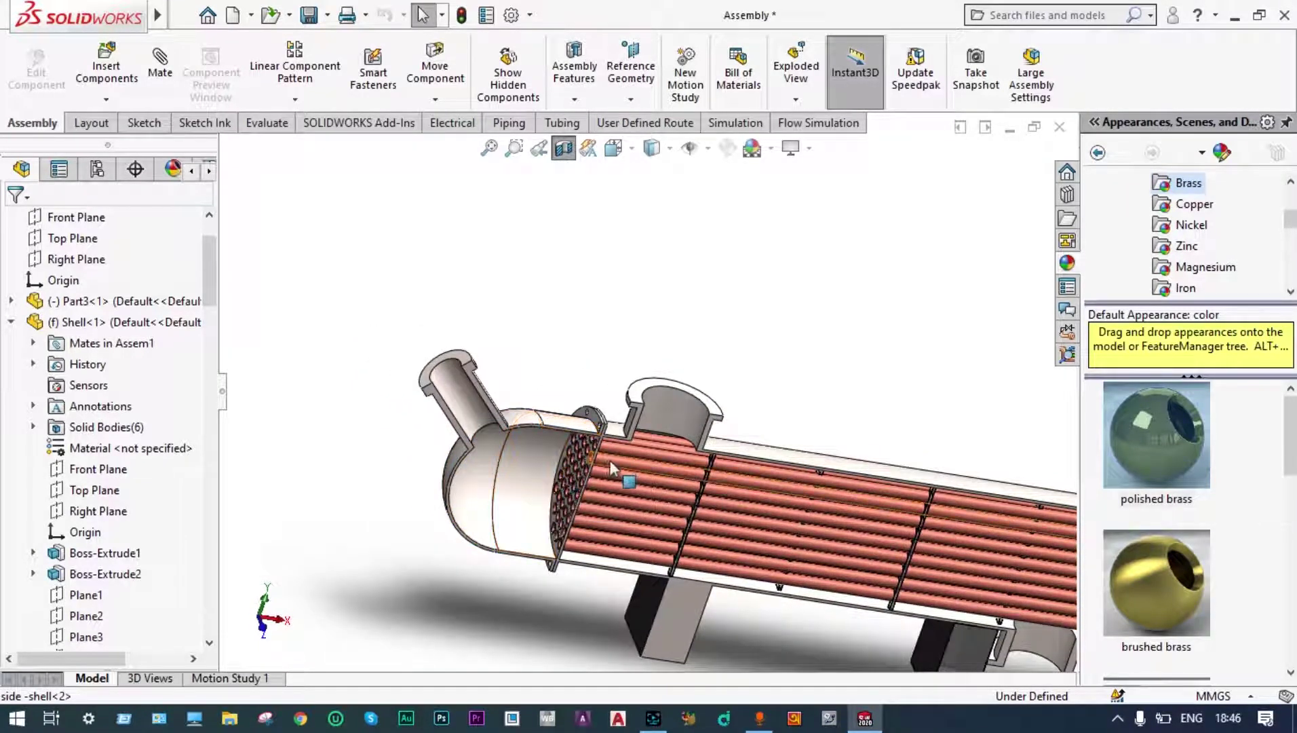
pyautogui.scroll(3, 931, 517)
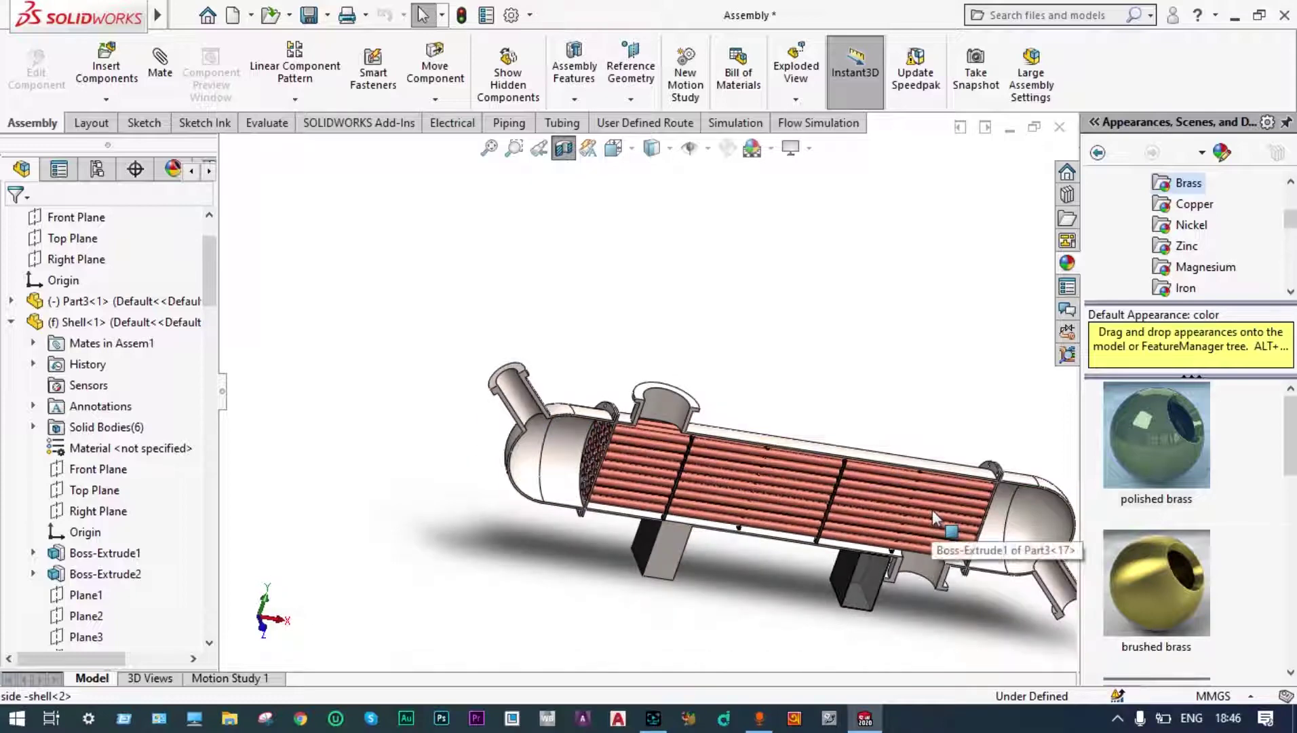
pyautogui.moveTo(932, 510); pyautogui.dragTo(950, 529, button='middle')
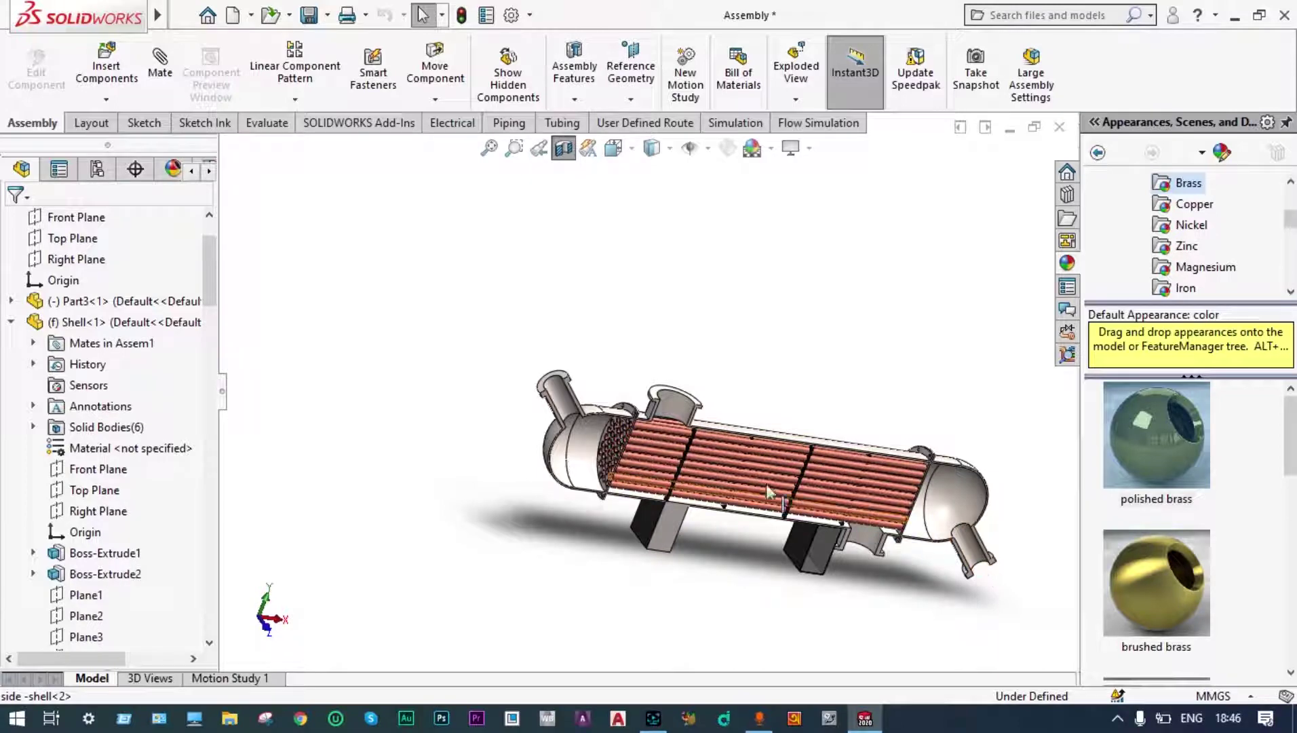
pyautogui.moveTo(744, 400); pyautogui.dragTo(706, 348, button='middle')
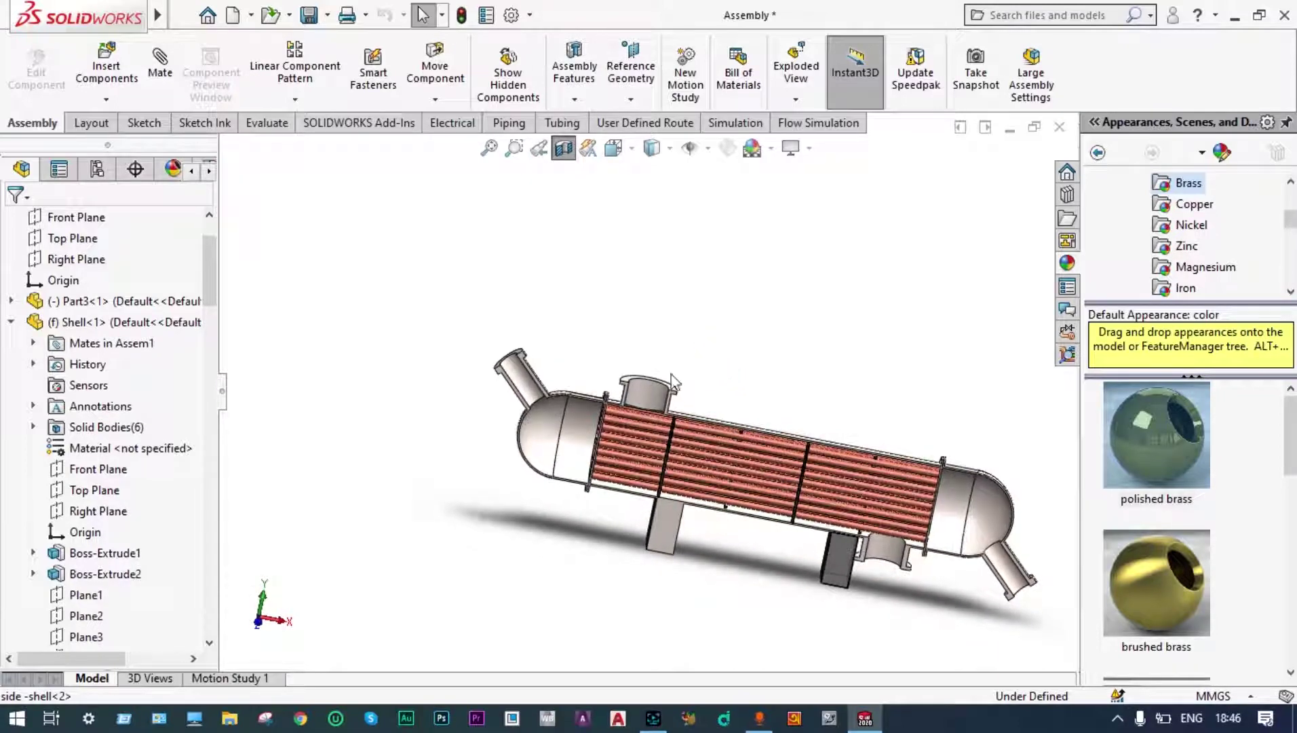
pyautogui.scroll(-3, 640, 402)
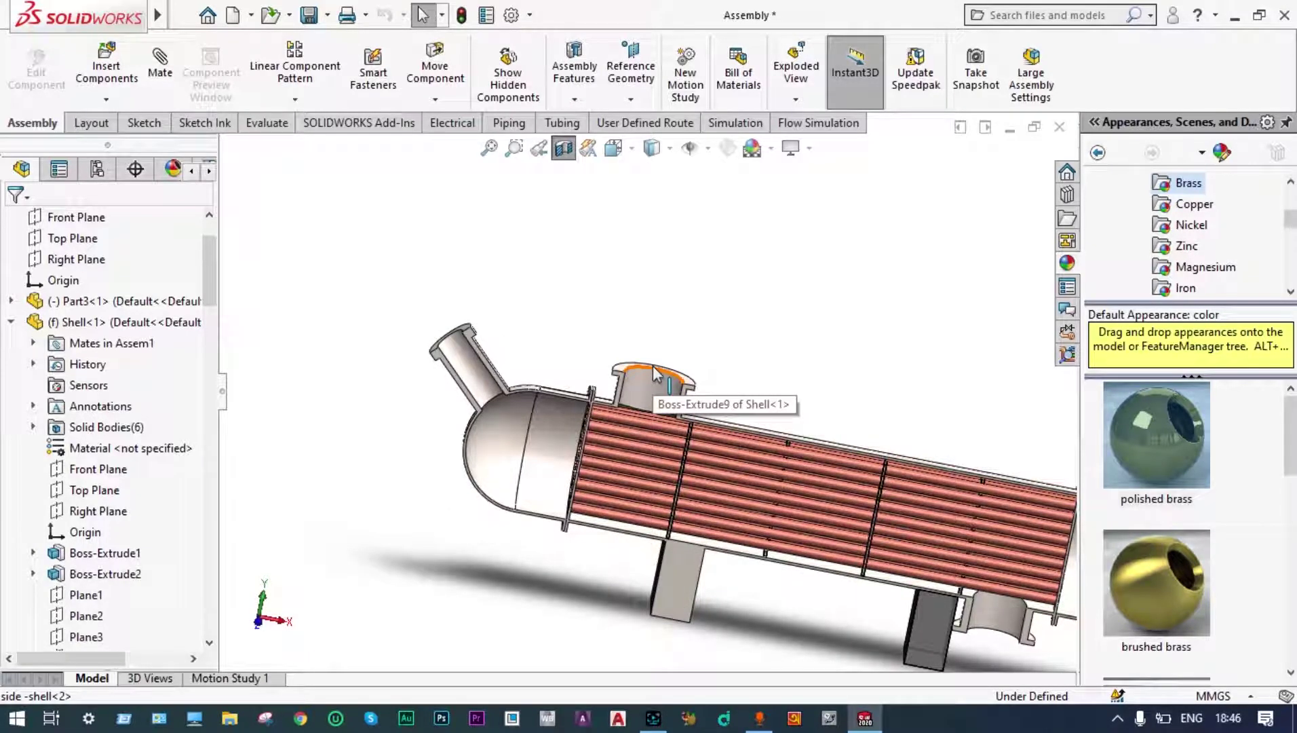
pyautogui.scroll(3, 652, 382)
pyautogui.moveTo(651, 383); pyautogui.dragTo(689, 353, button='middle')
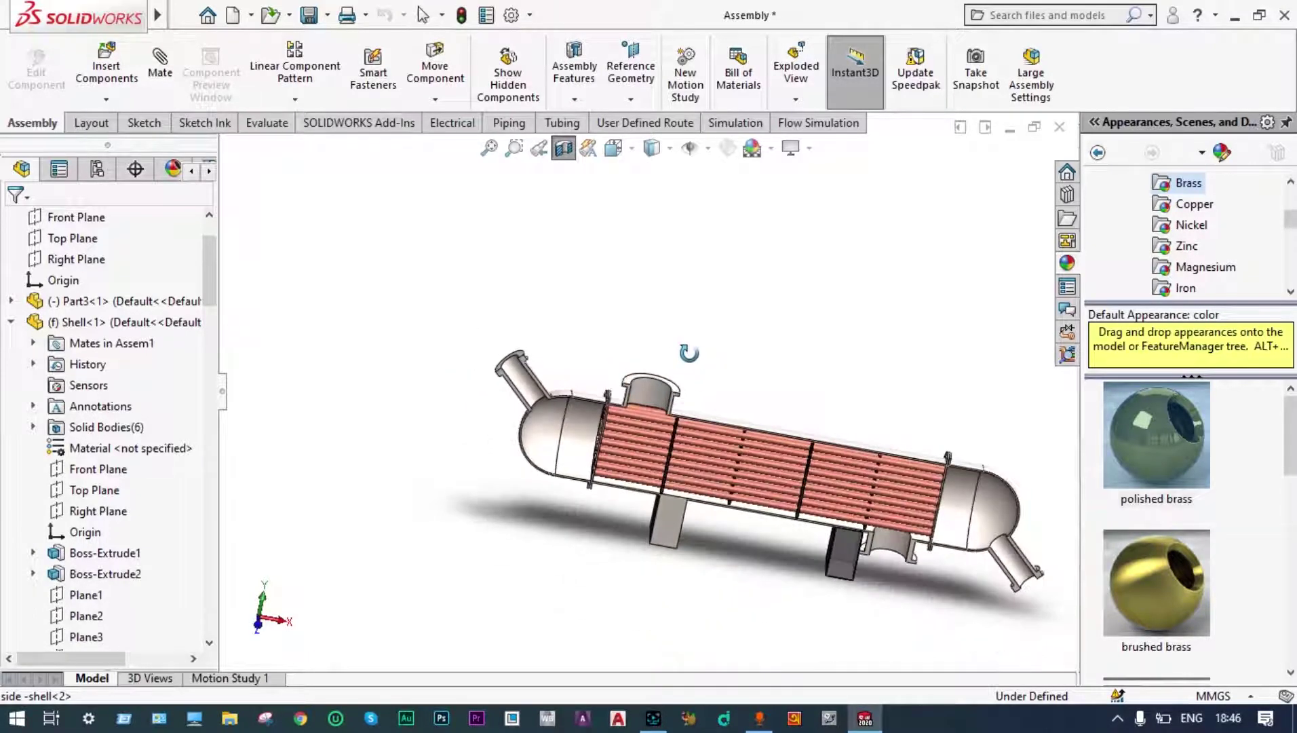
pyautogui.scroll(-4, 676, 449)
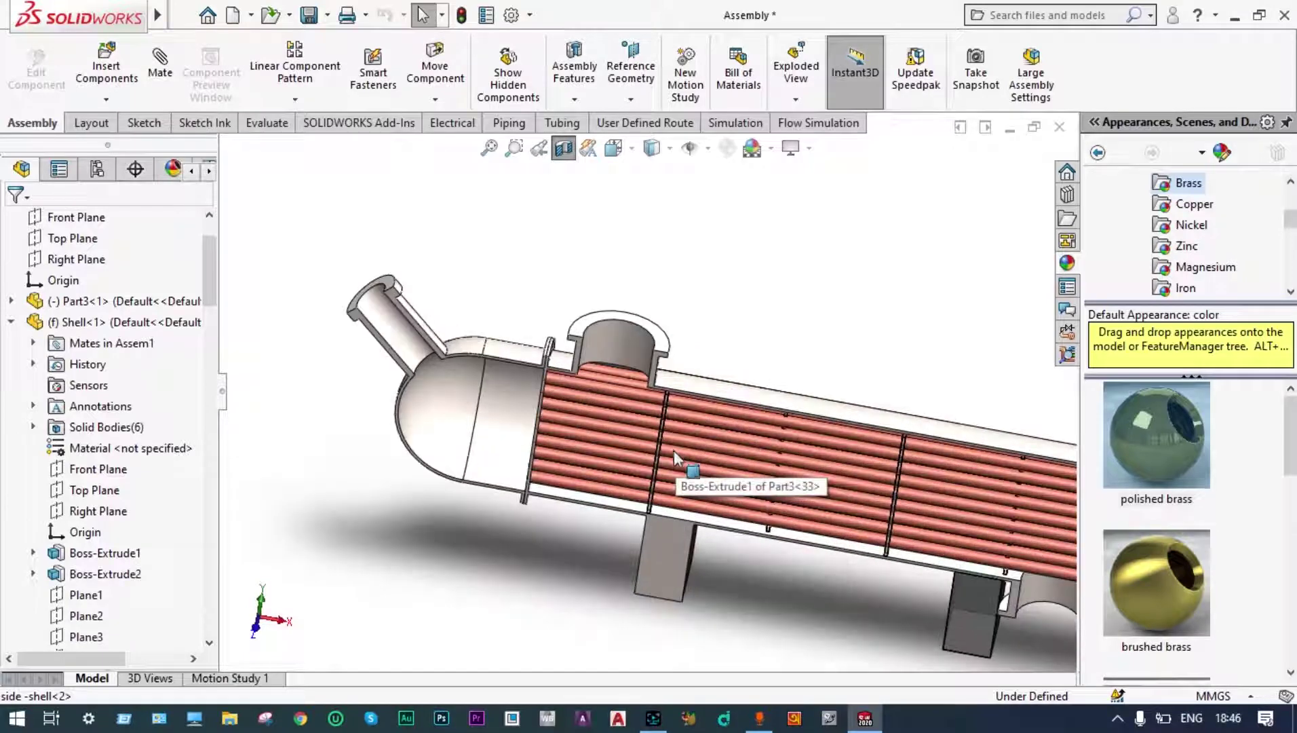
pyautogui.moveTo(674, 451); pyautogui.dragTo(648, 392, button='middle')
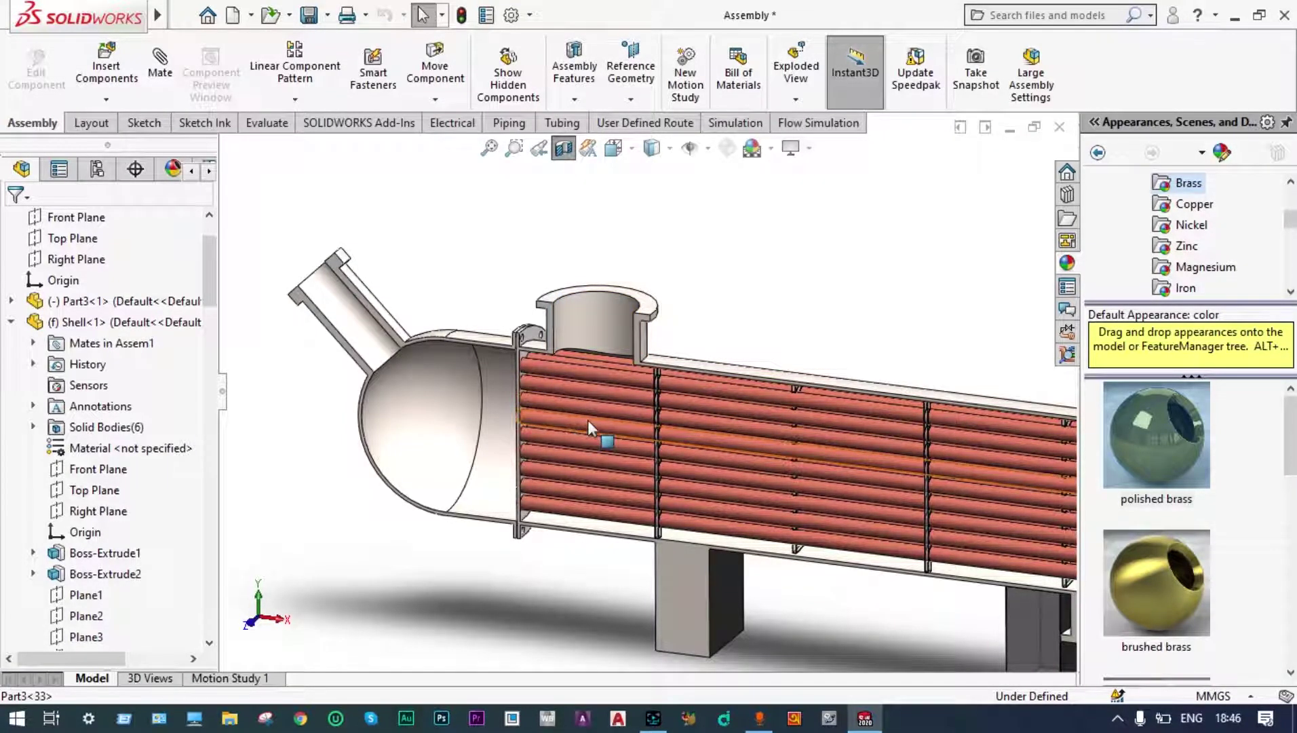
pyautogui.moveTo(588, 419); pyautogui.dragTo(718, 420, button='middle')
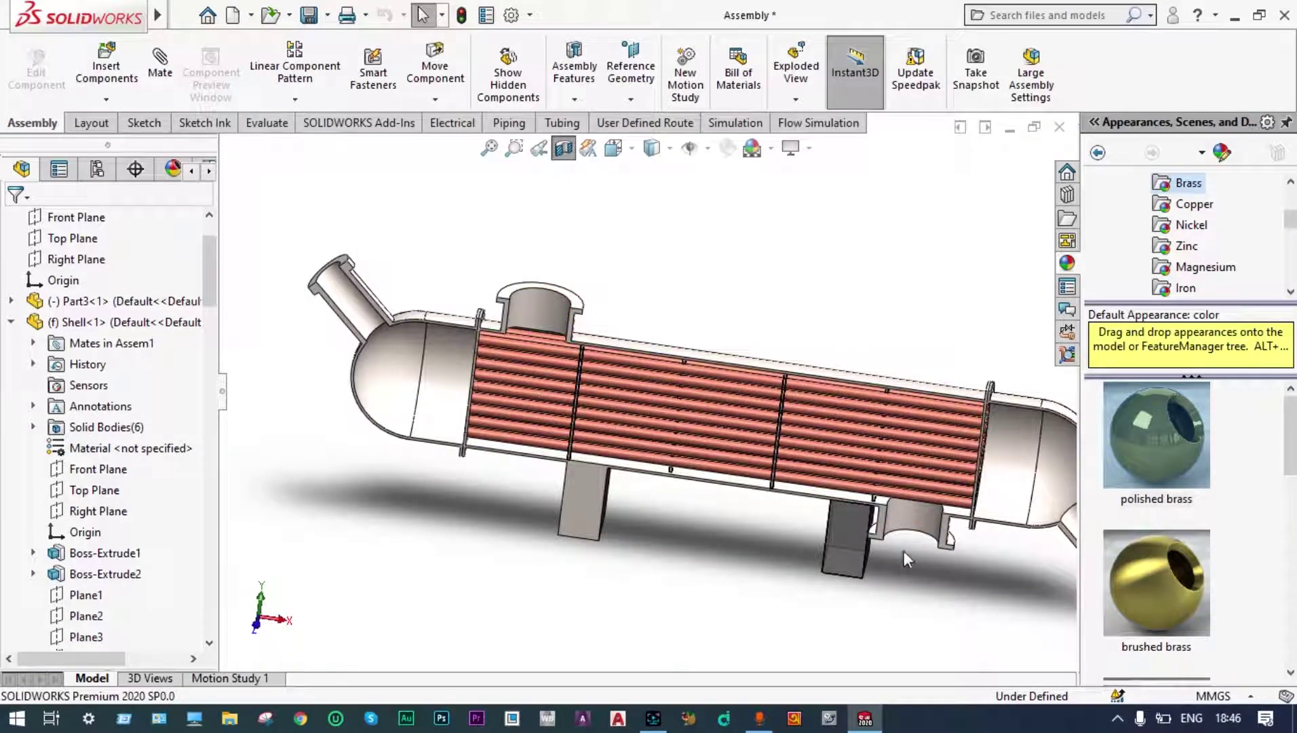
pyautogui.scroll(-5, 904, 552)
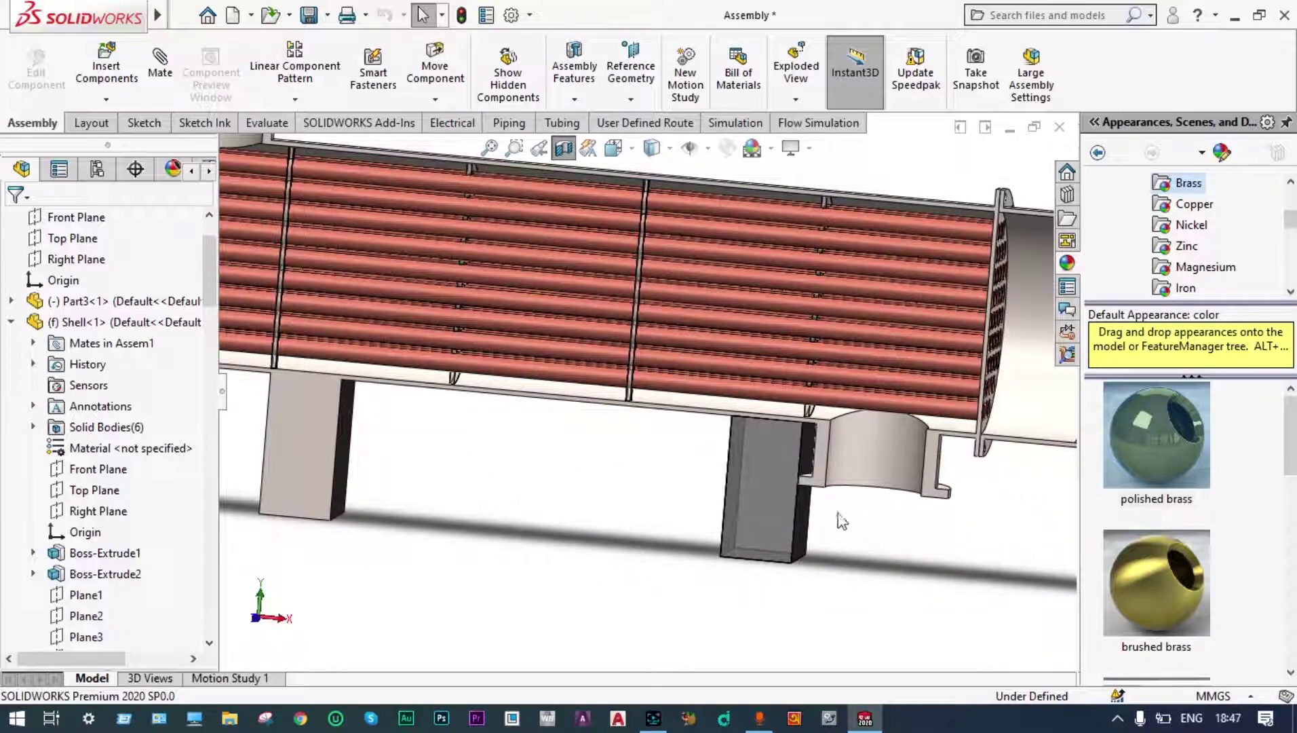